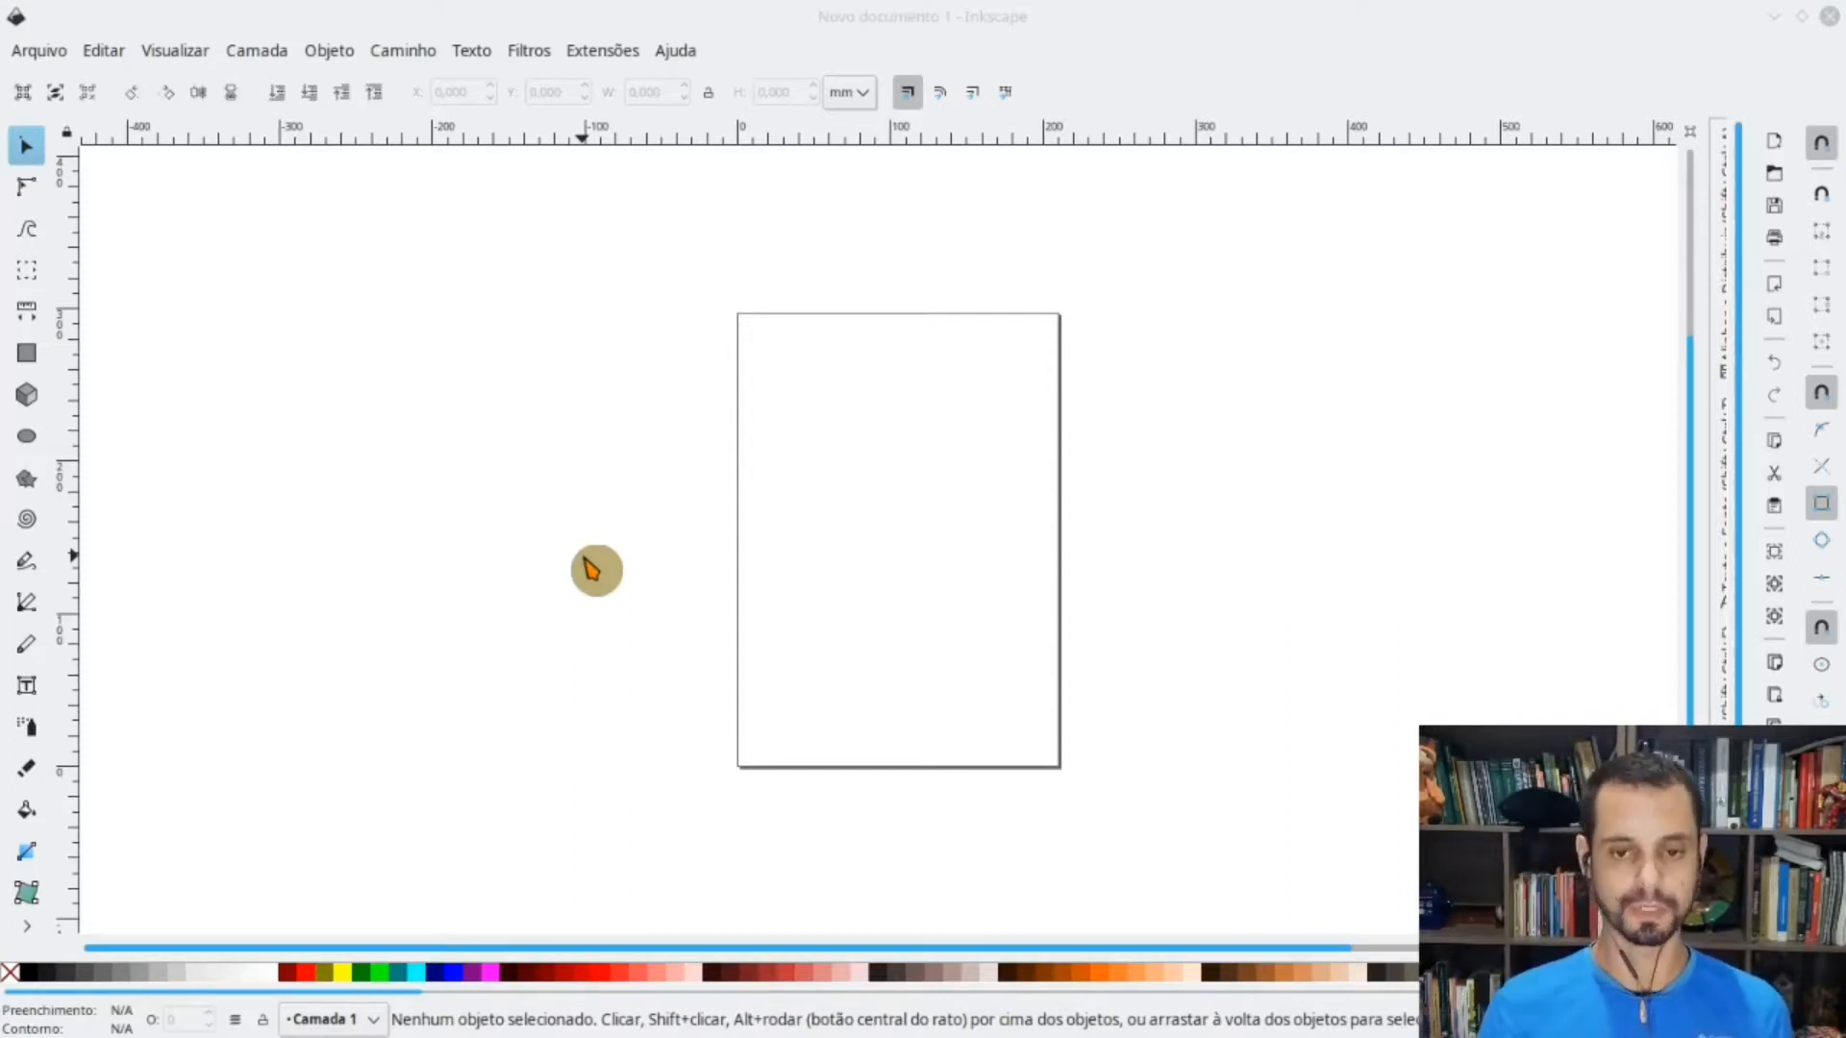
- Check the installed Inkscape version in the program's About window and close it
left_click(1339, 34)
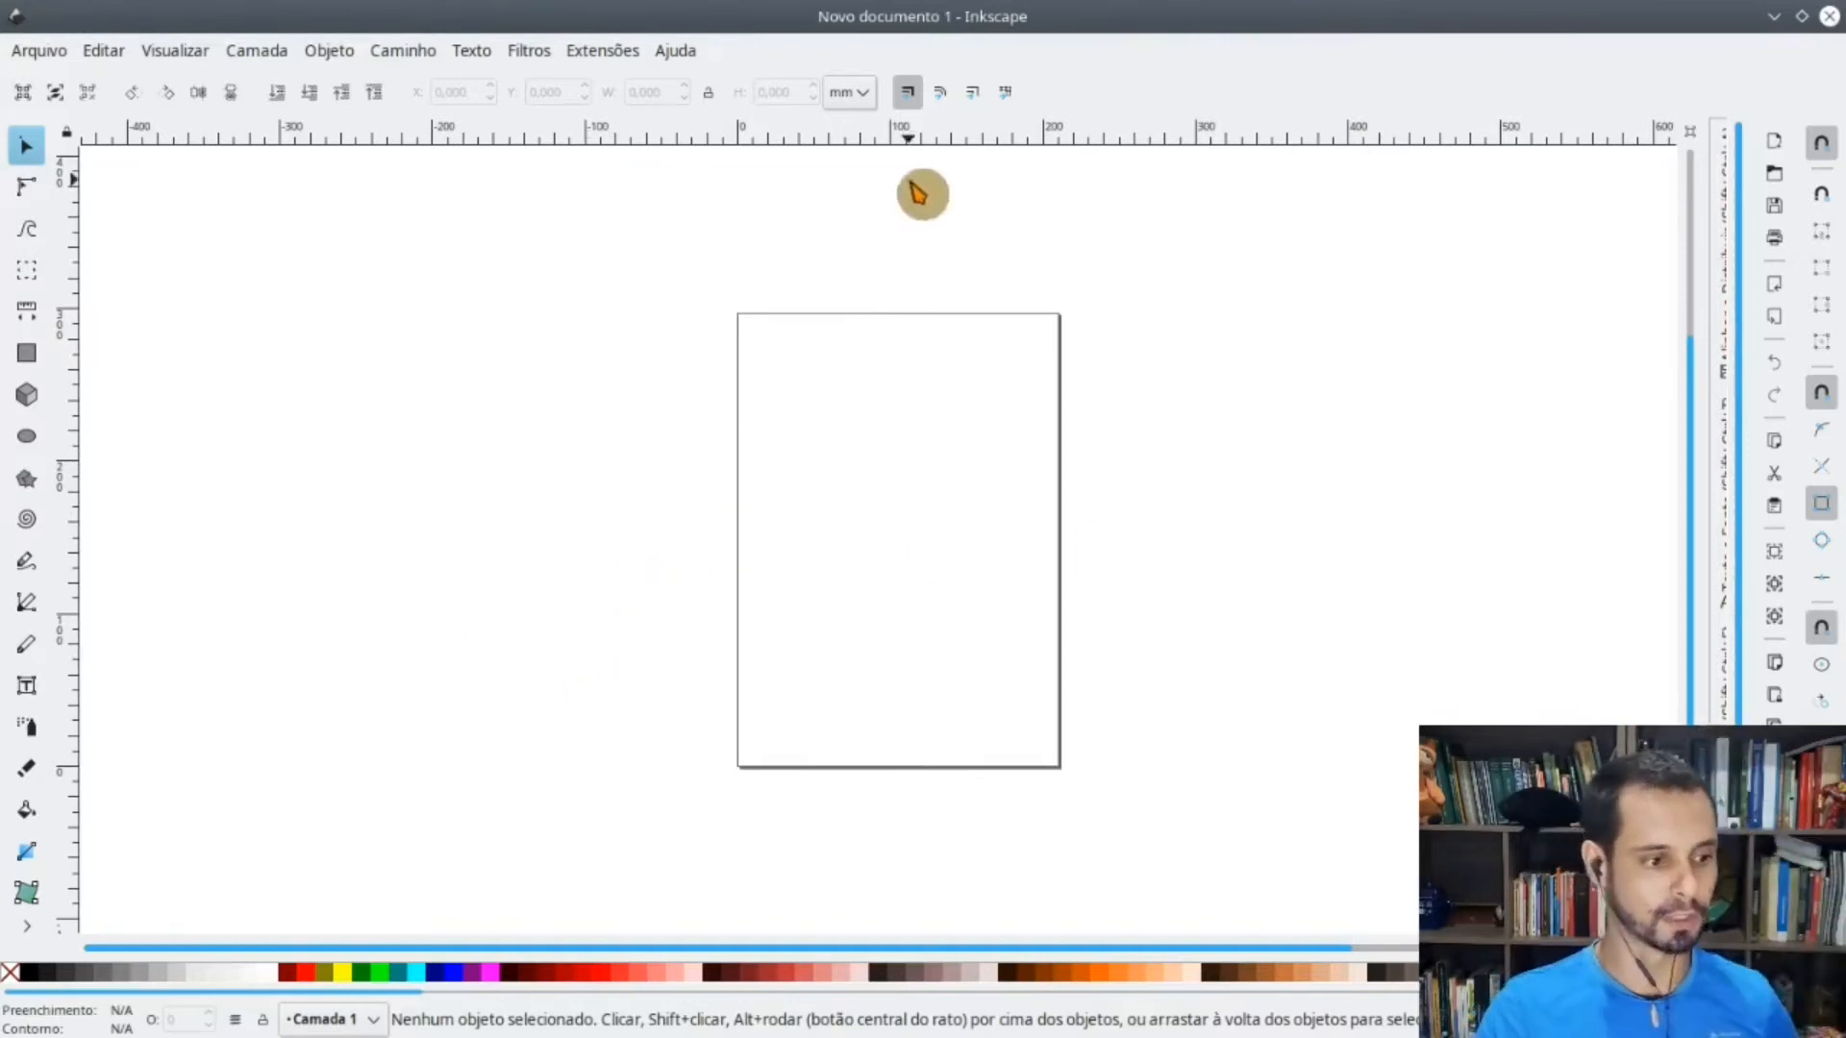
left_click(685, 53)
left_click(731, 411)
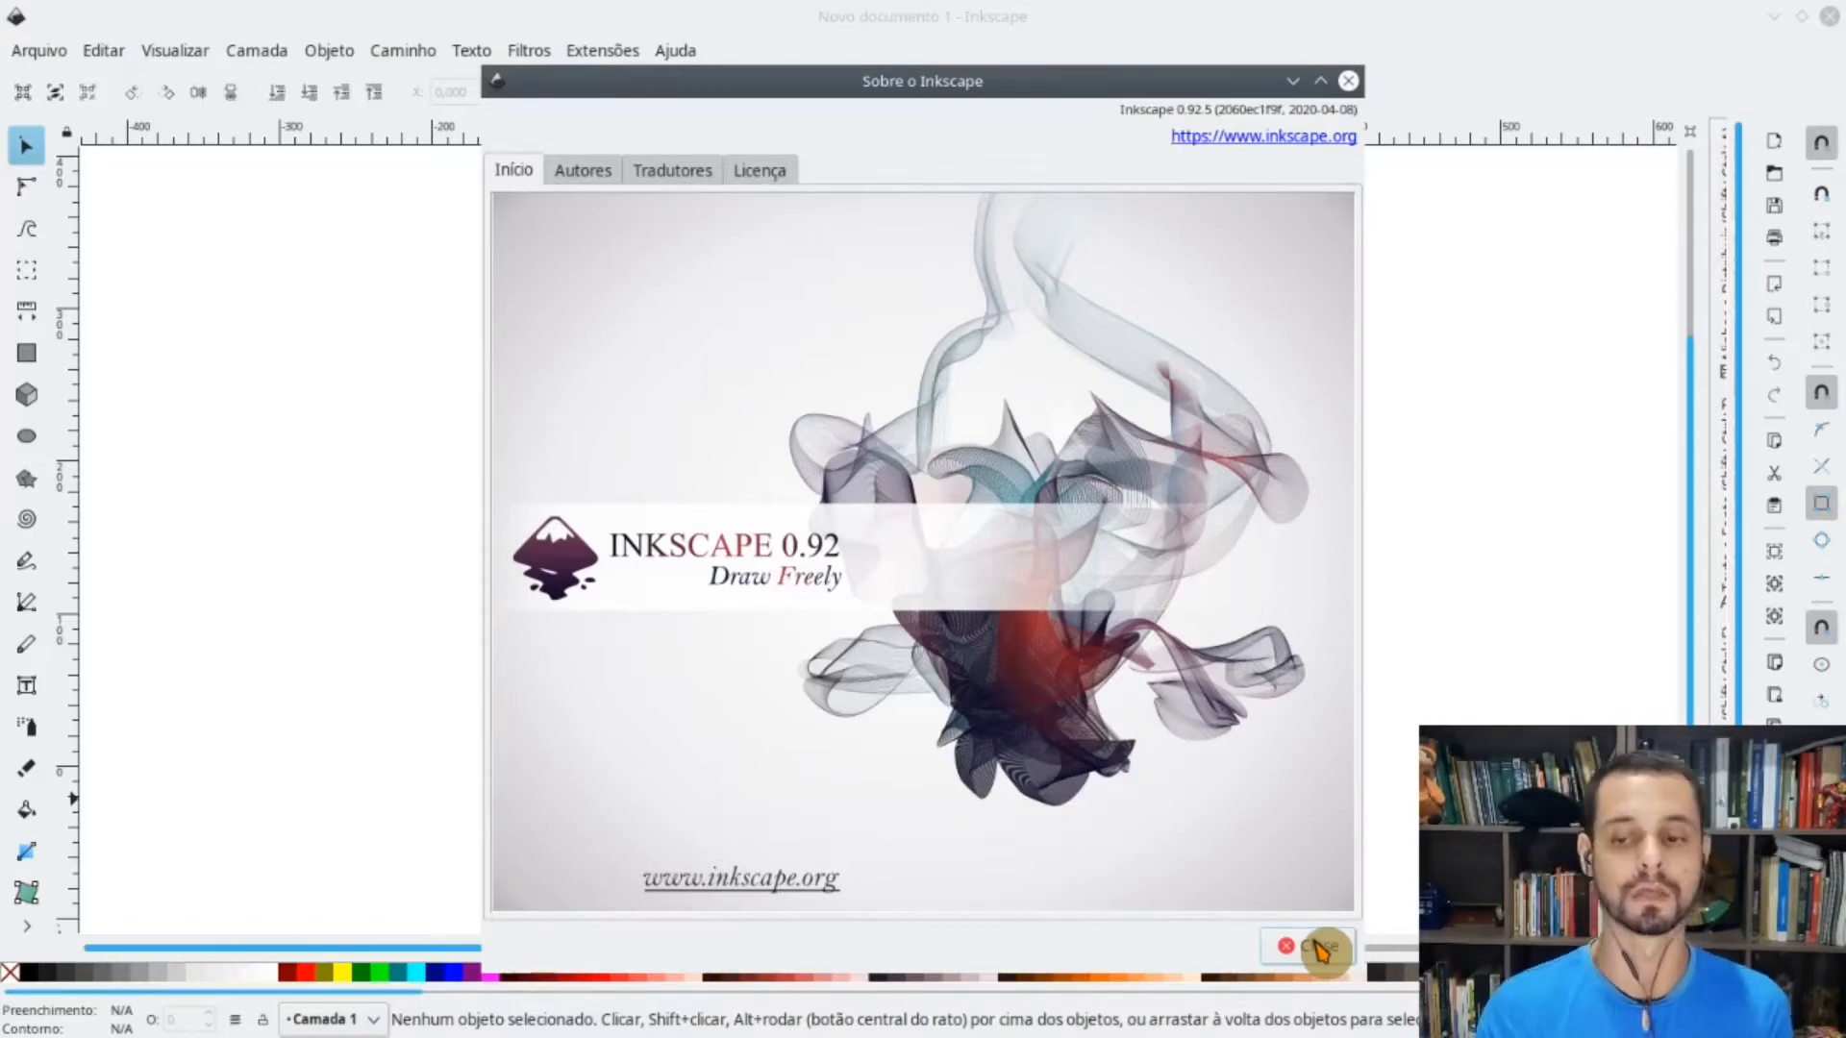
left_click(1318, 948)
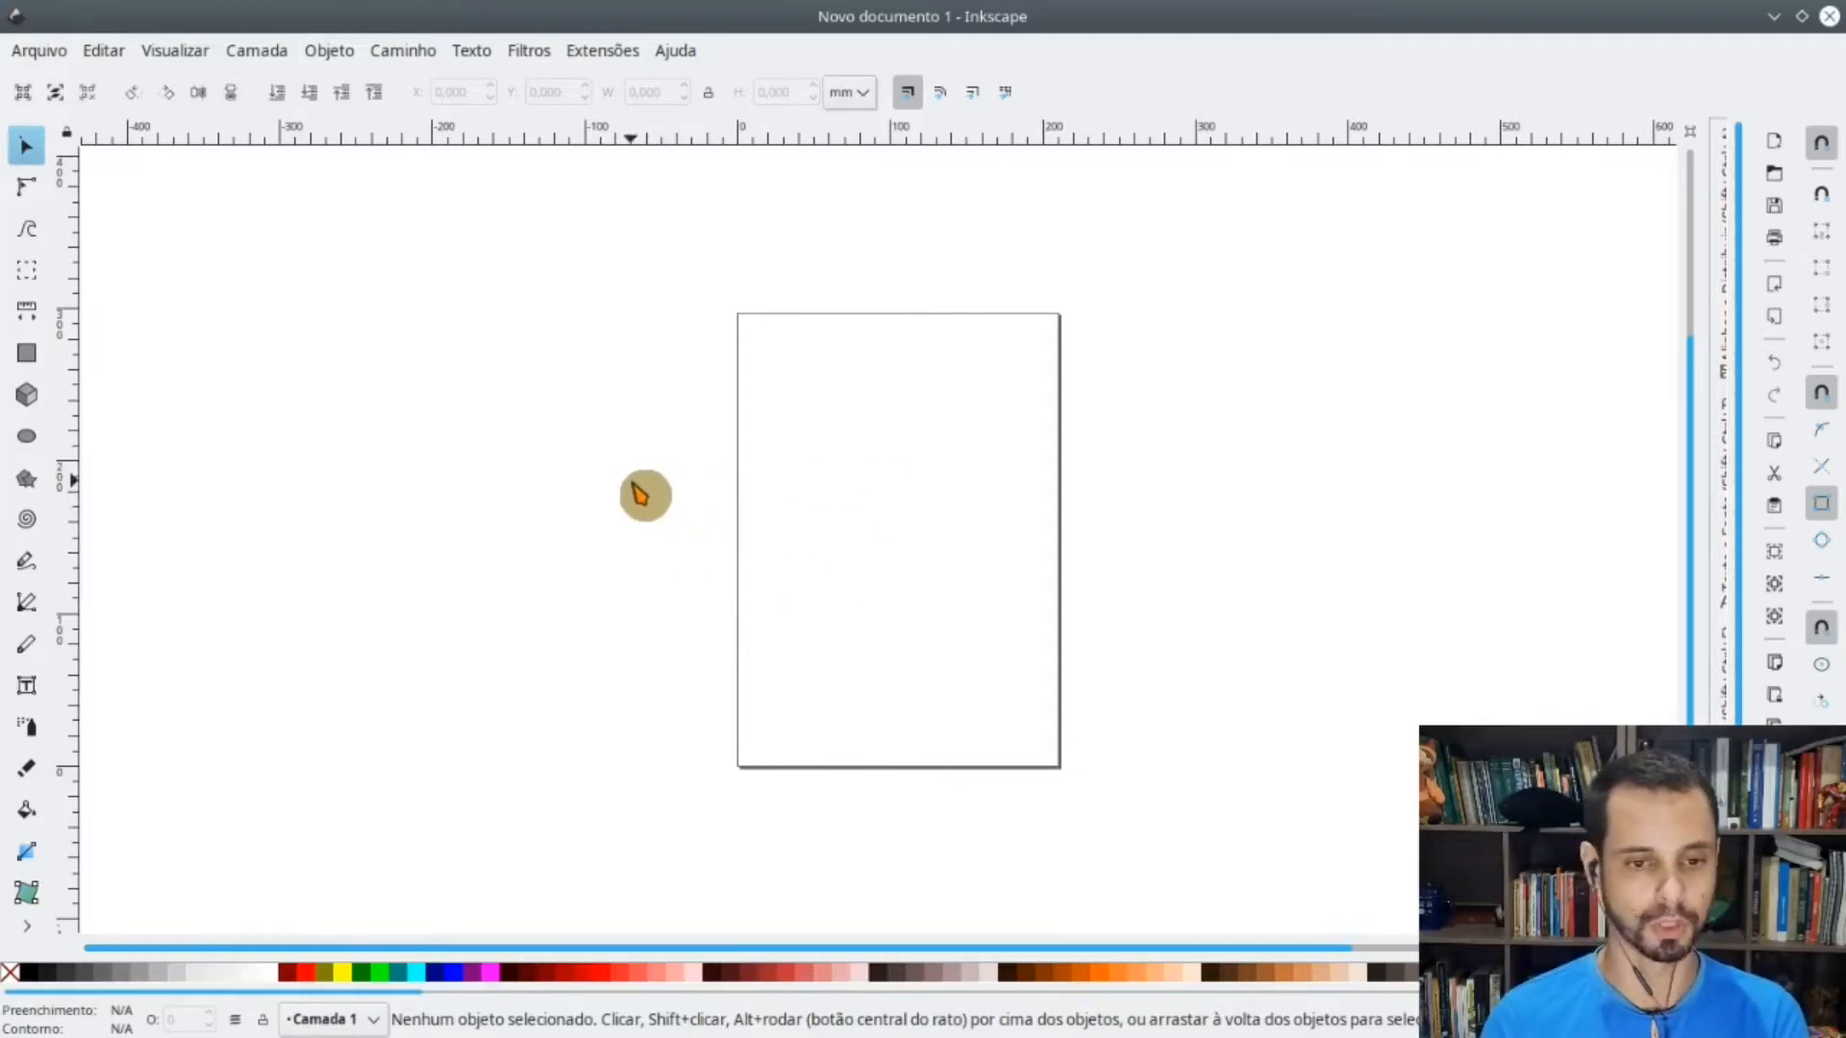
left_click(53, 55)
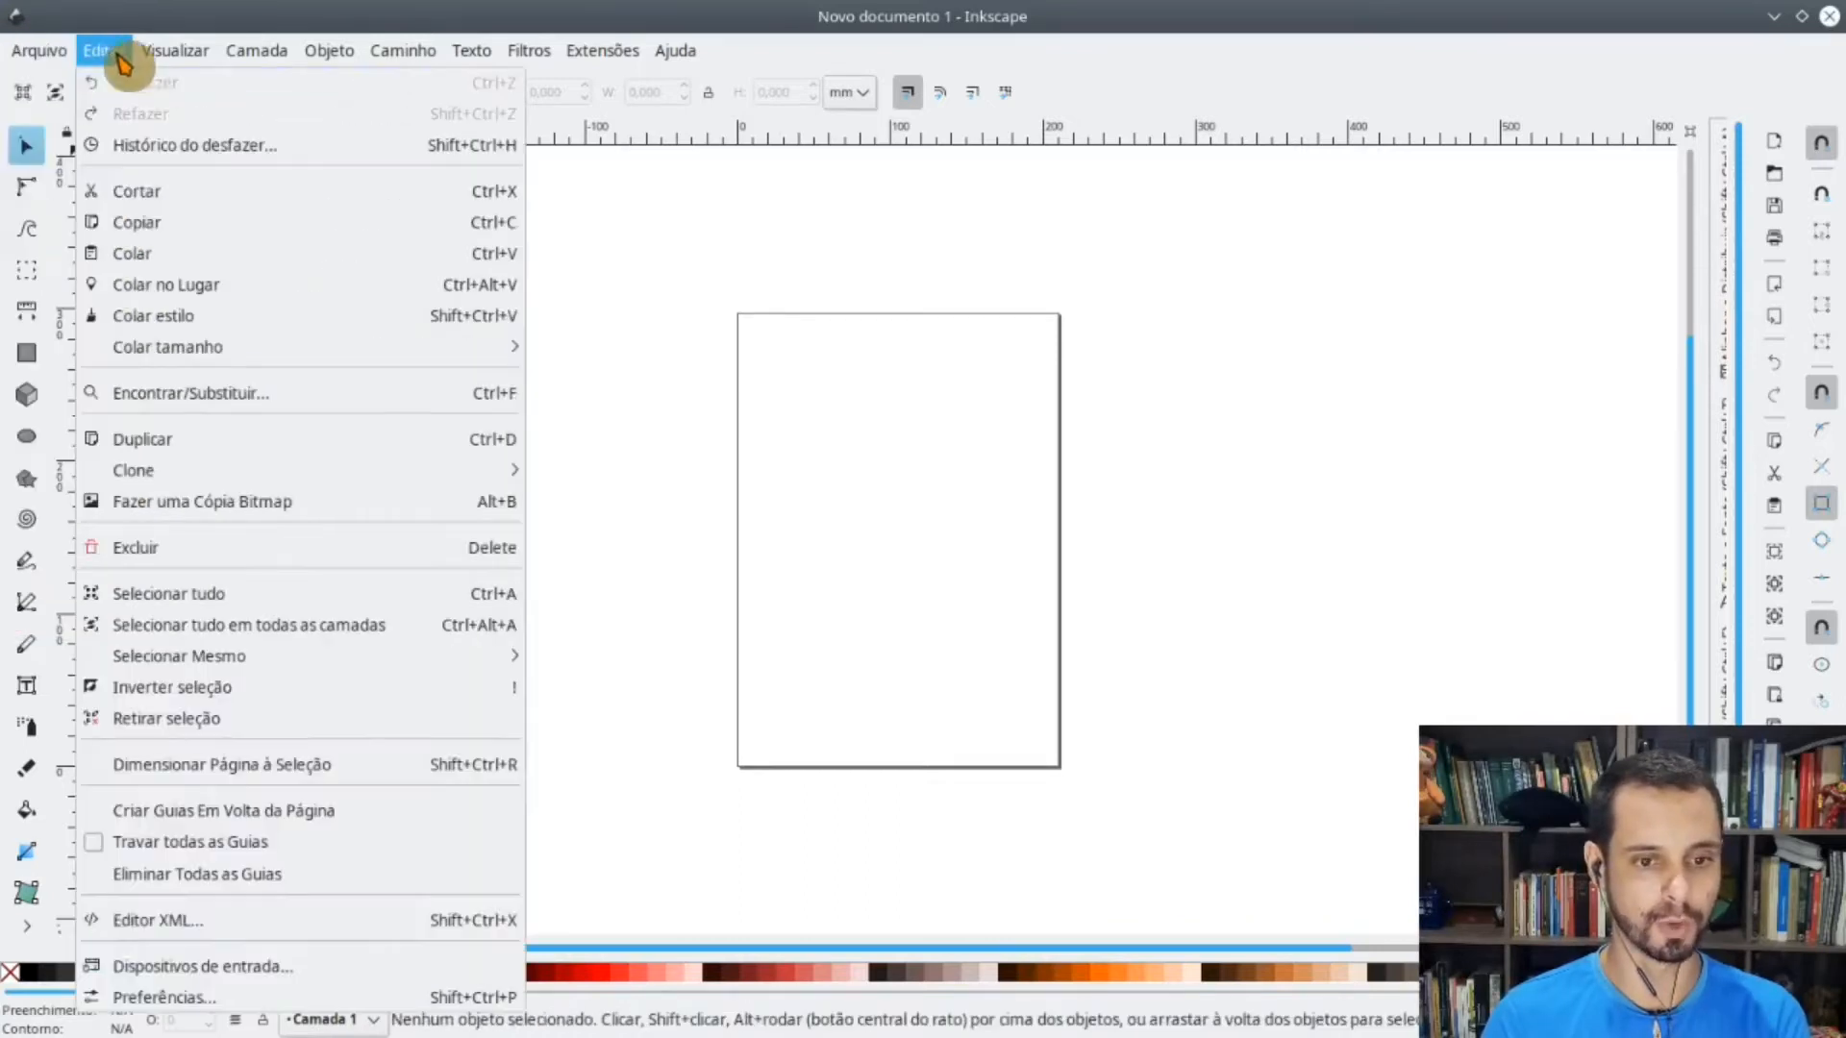
mouse_move(312, 56)
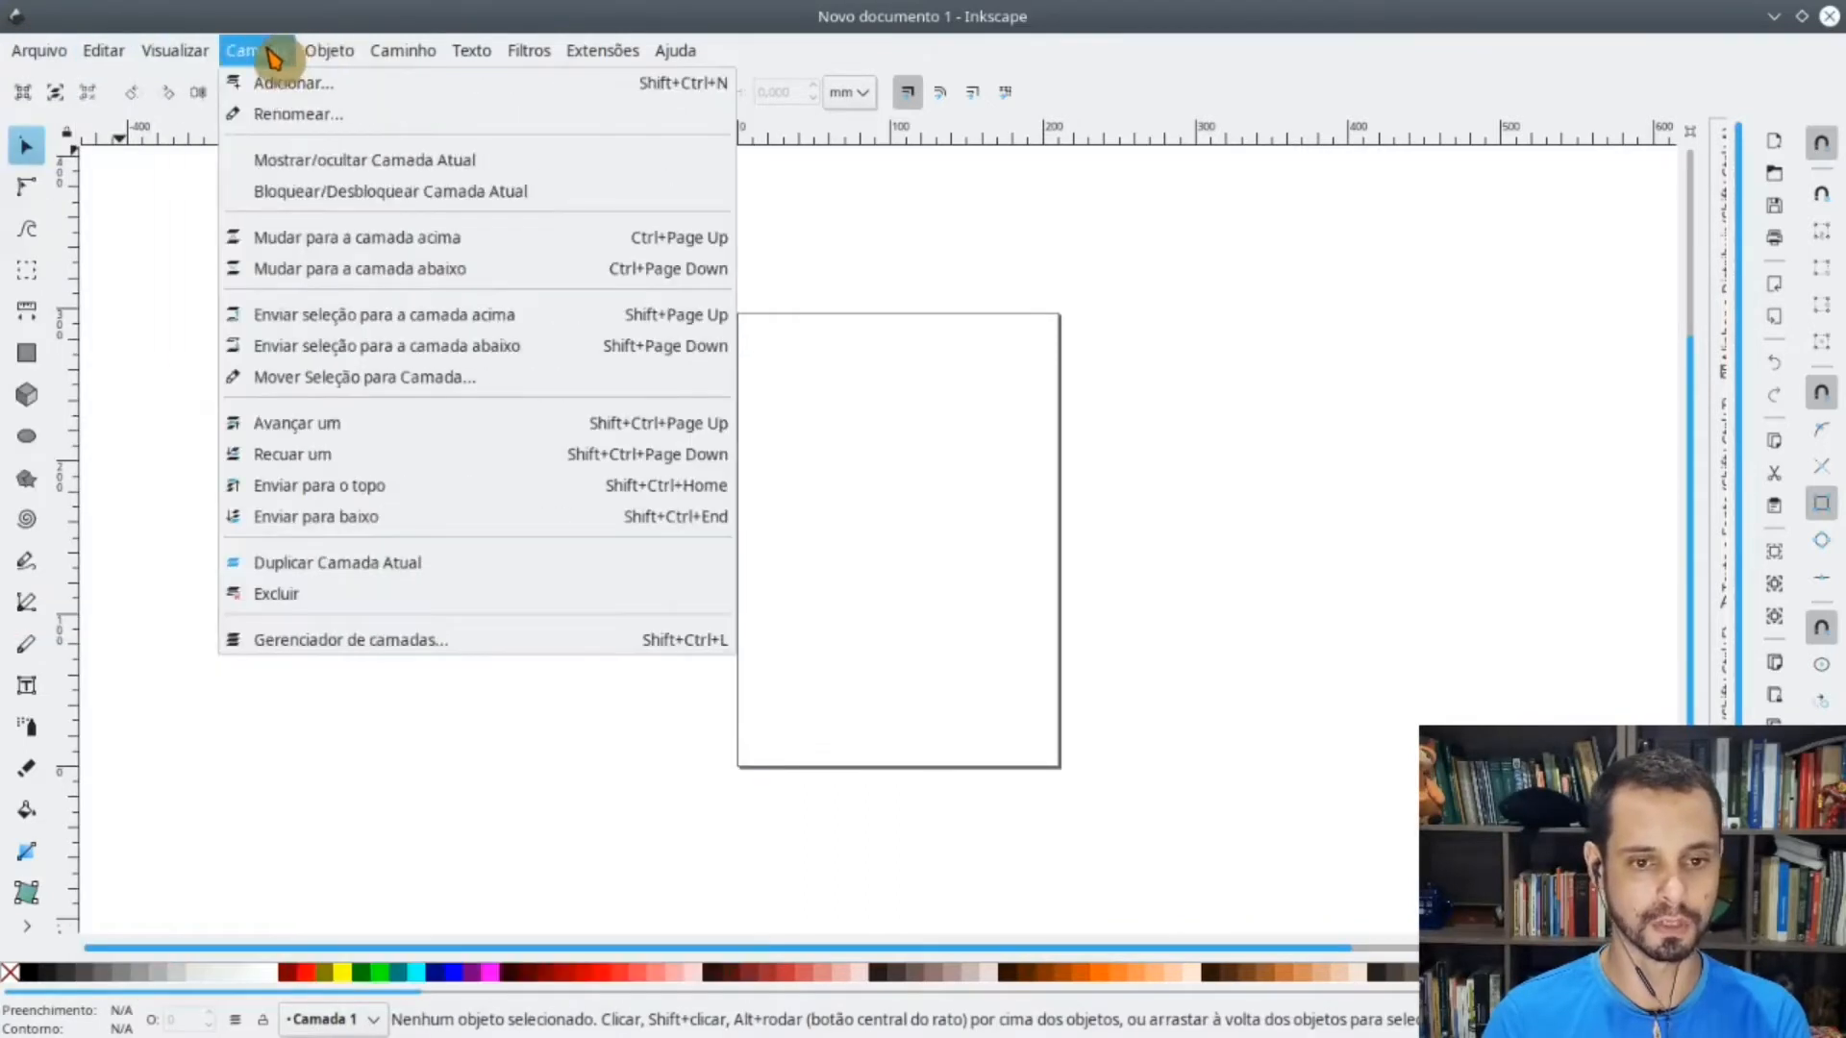
mouse_move(556, 65)
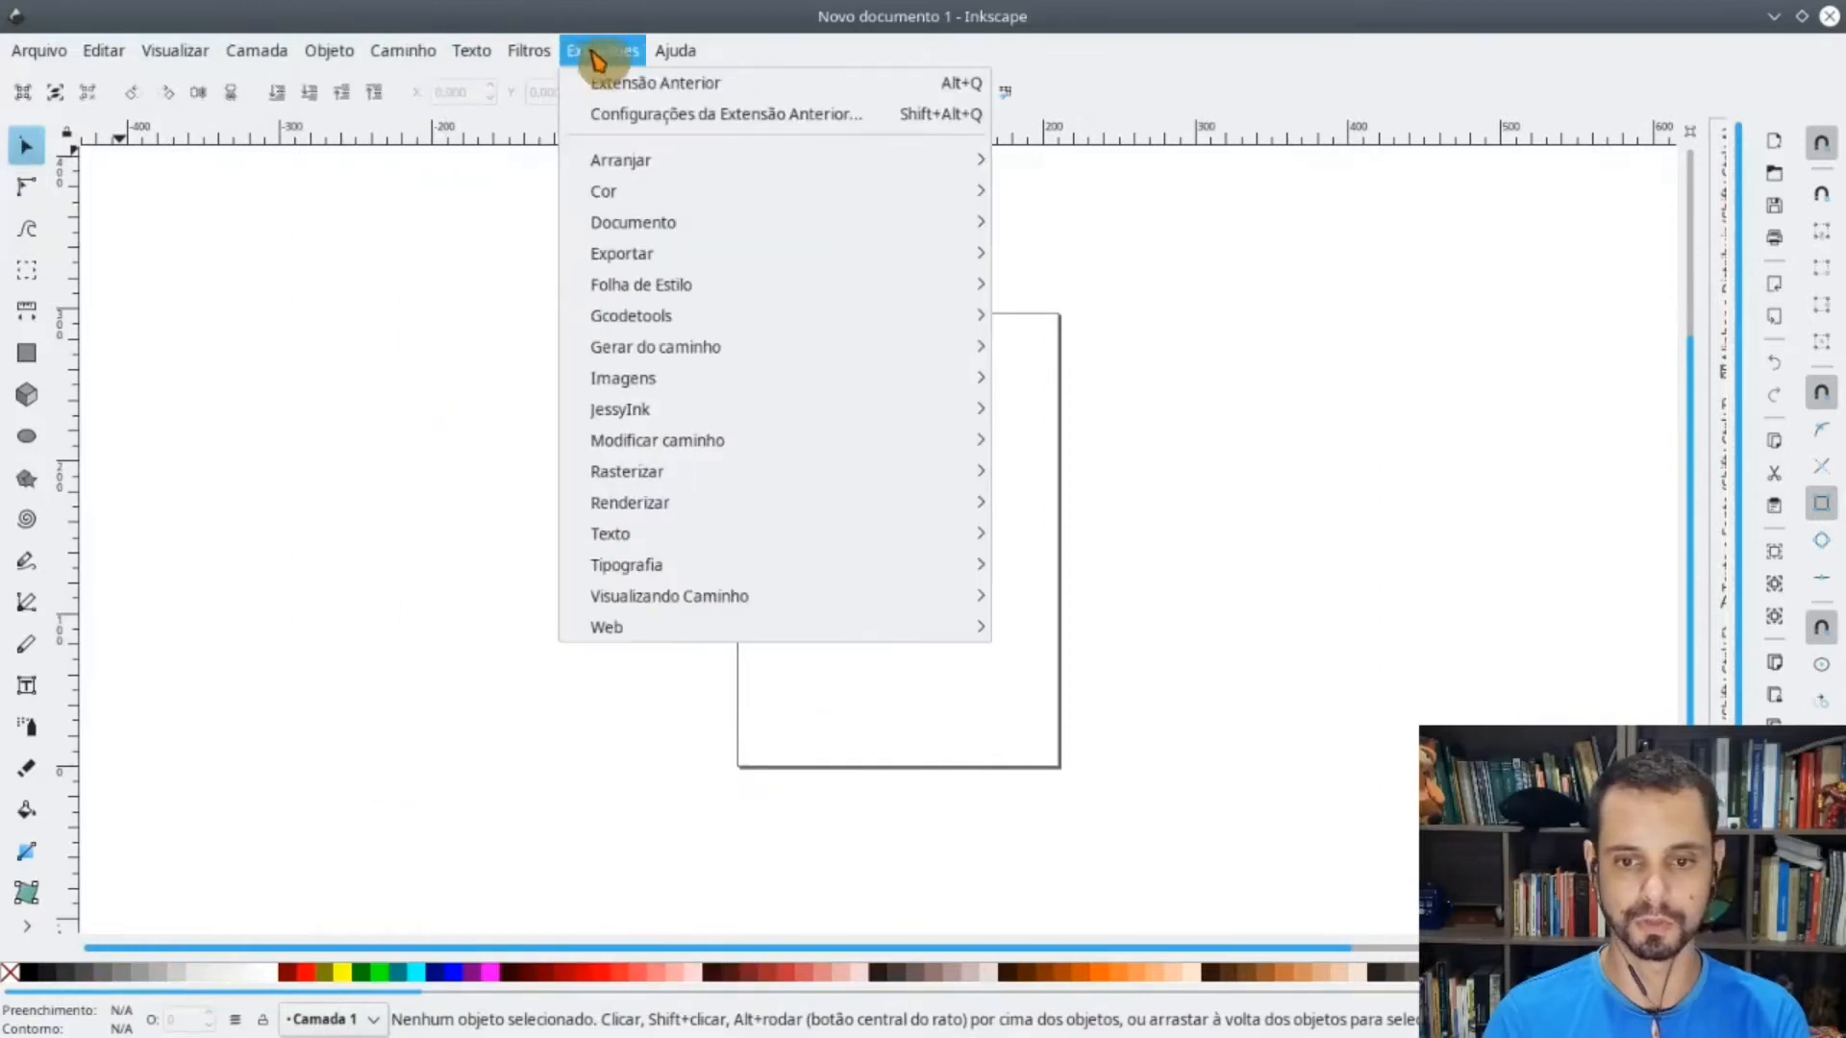
mouse_move(394, 56)
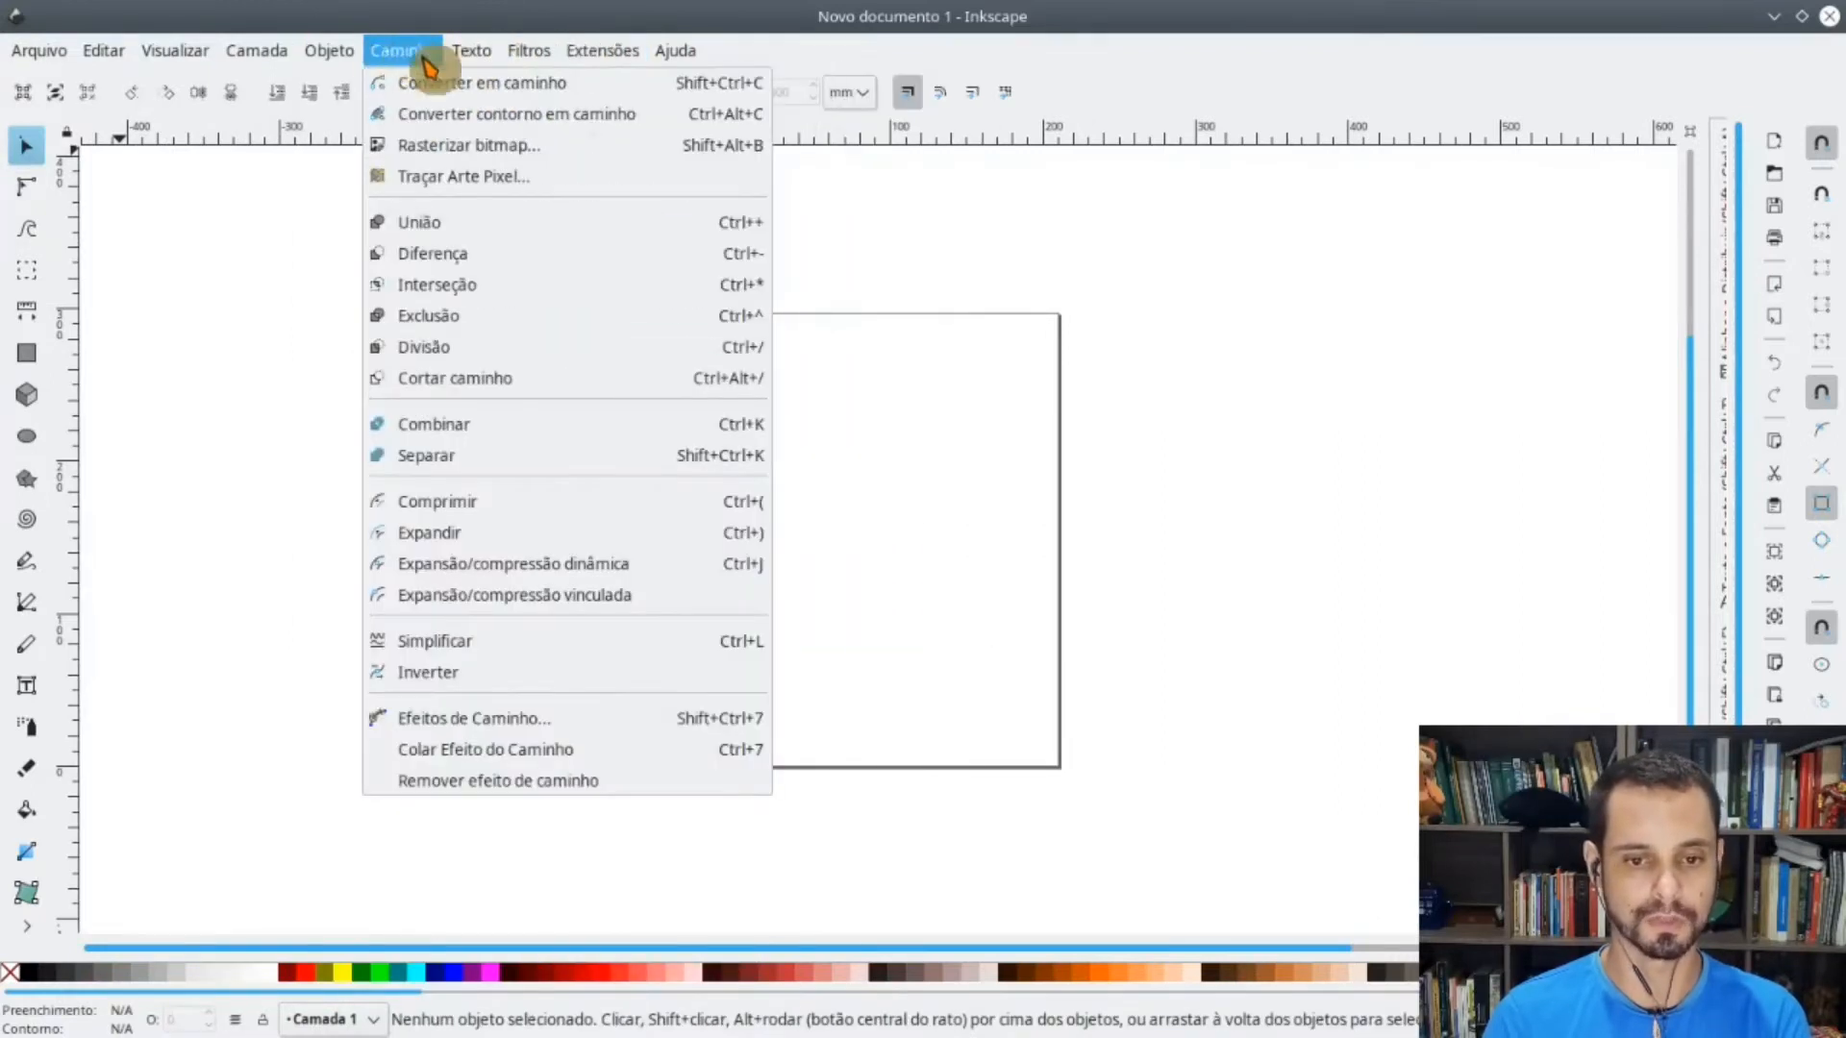
left_click(123, 58)
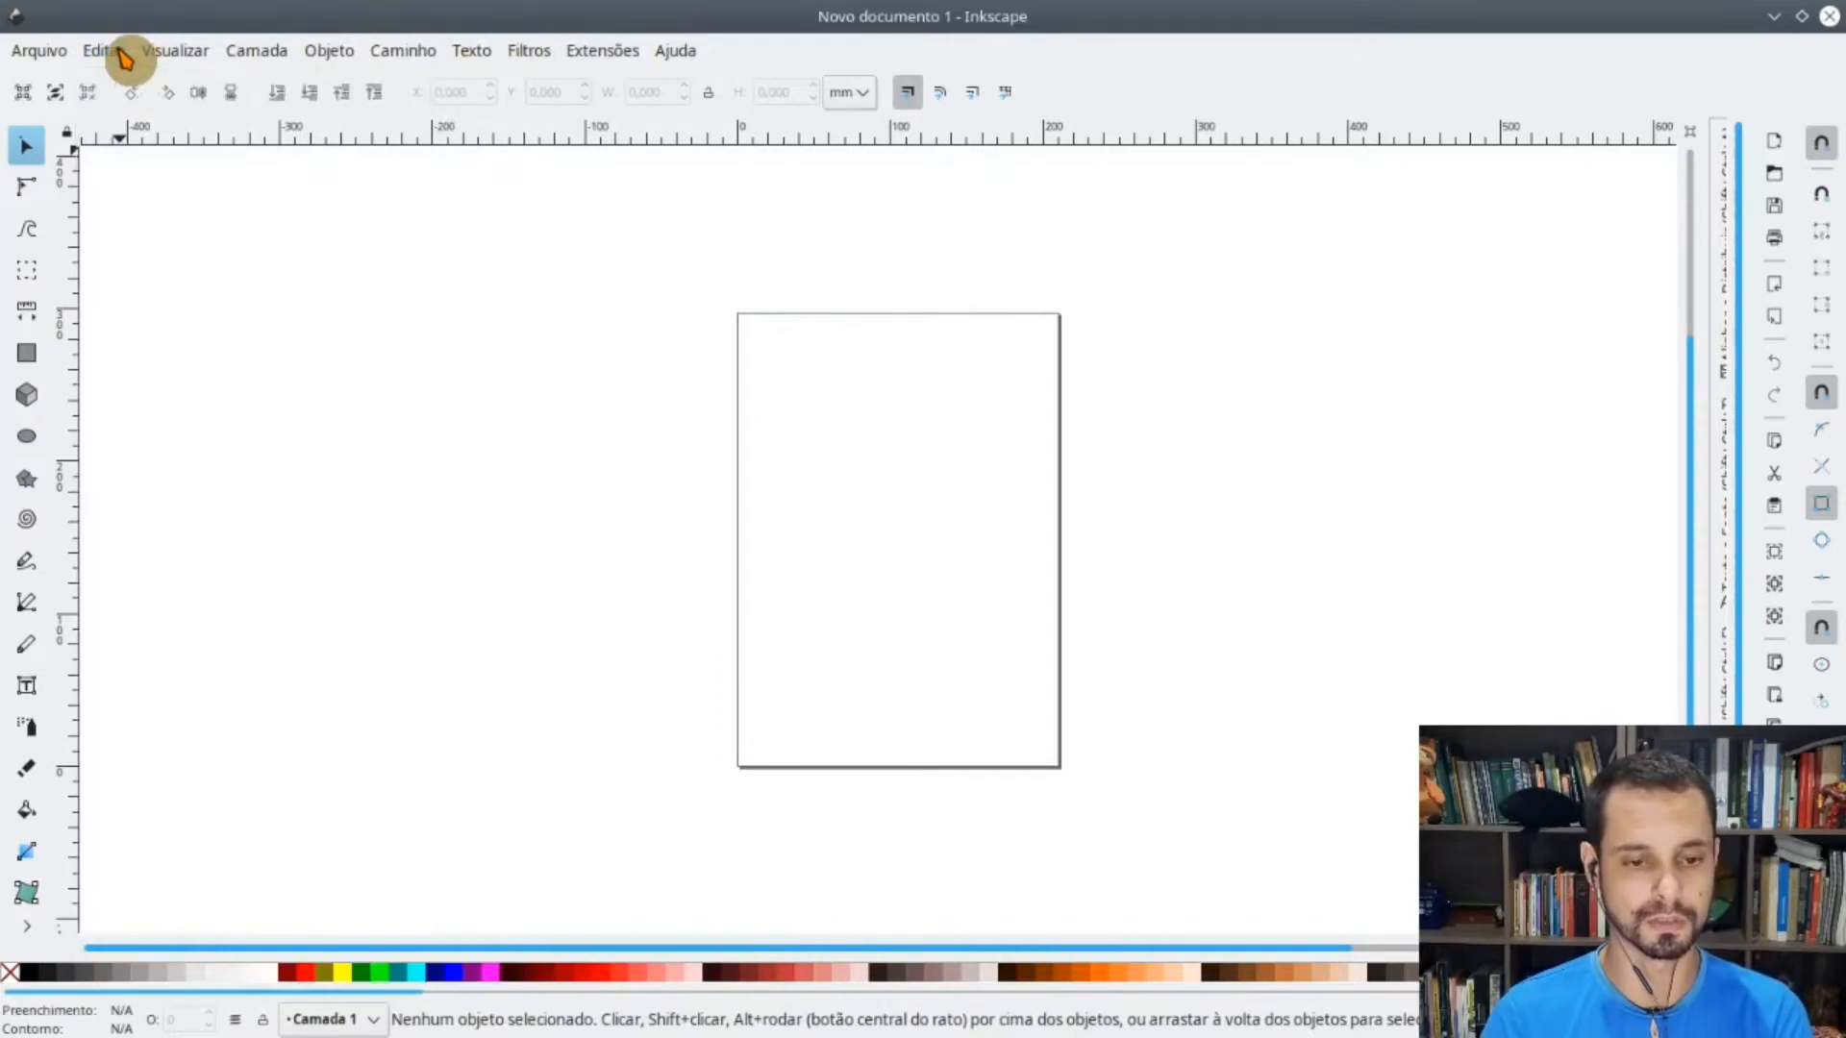
left_click(123, 58)
left_click(119, 67)
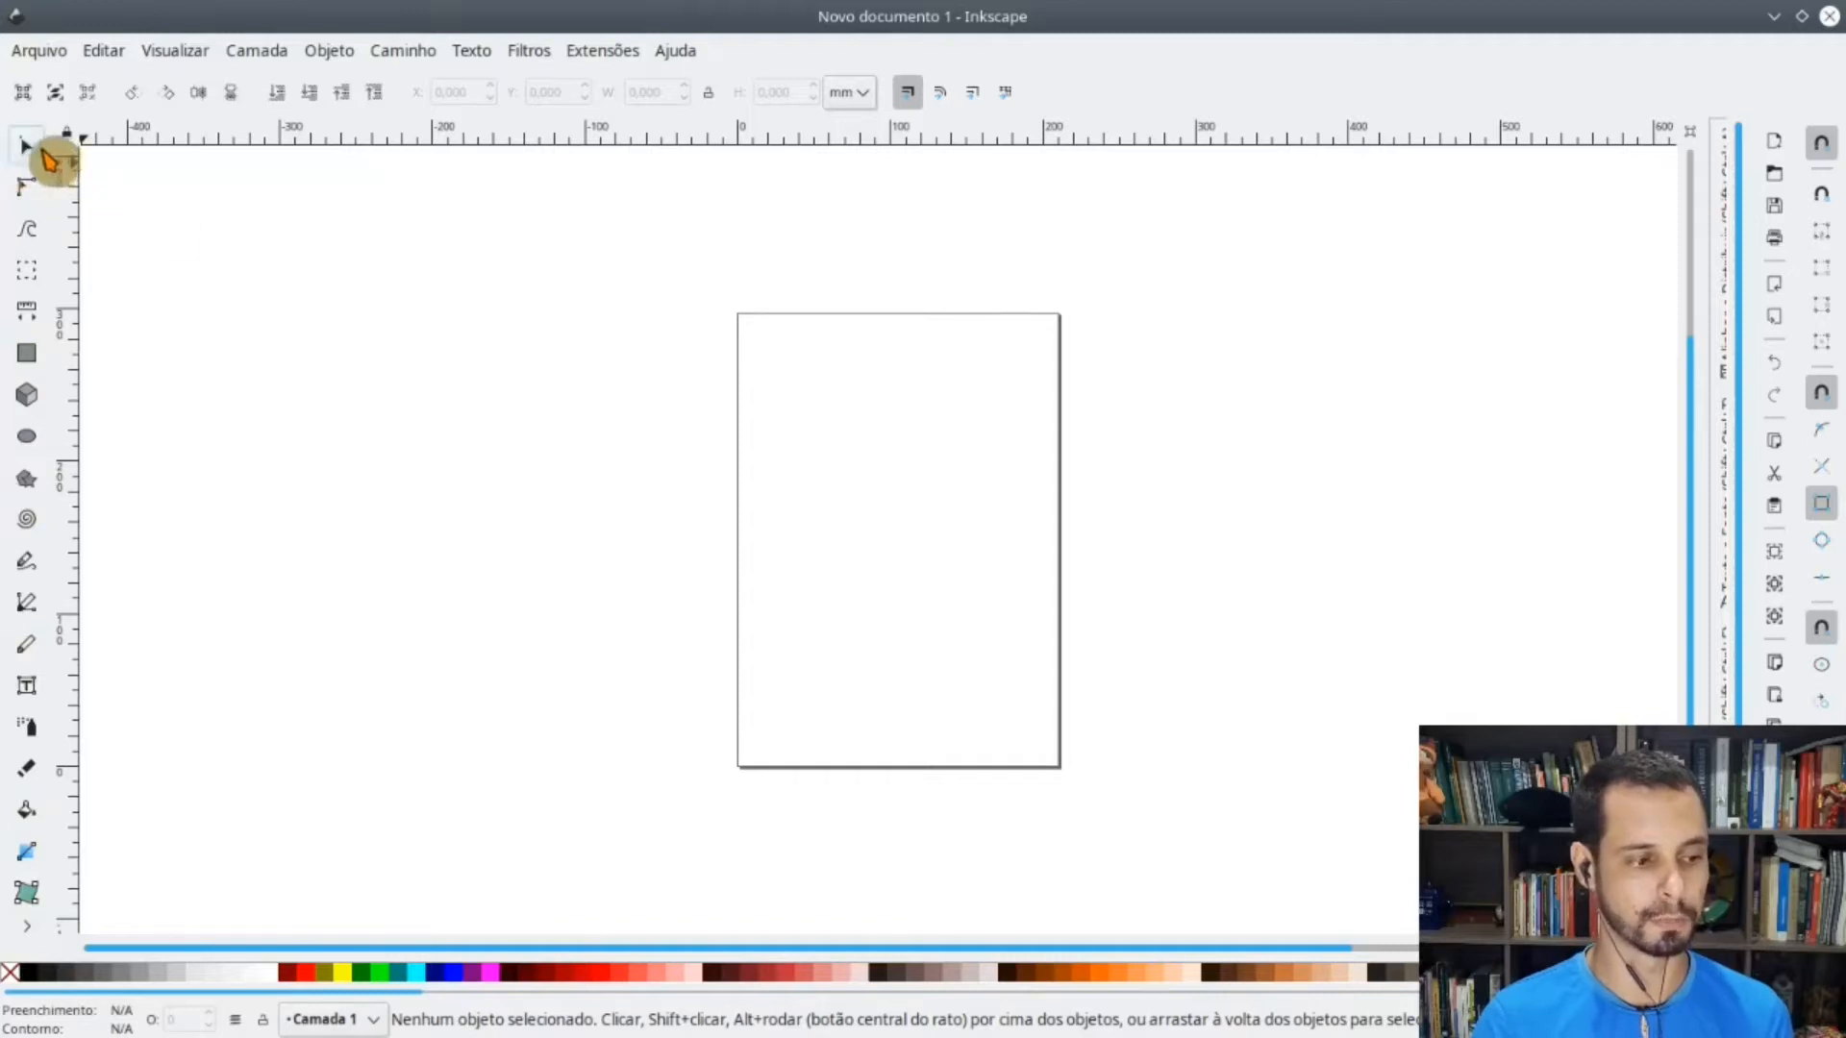
- Draw a rectangle about 85 × 68 mm in the empty area left of the page and set its fill colour to black
left_click(29, 361)
left_click_drag(436, 380, 566, 486)
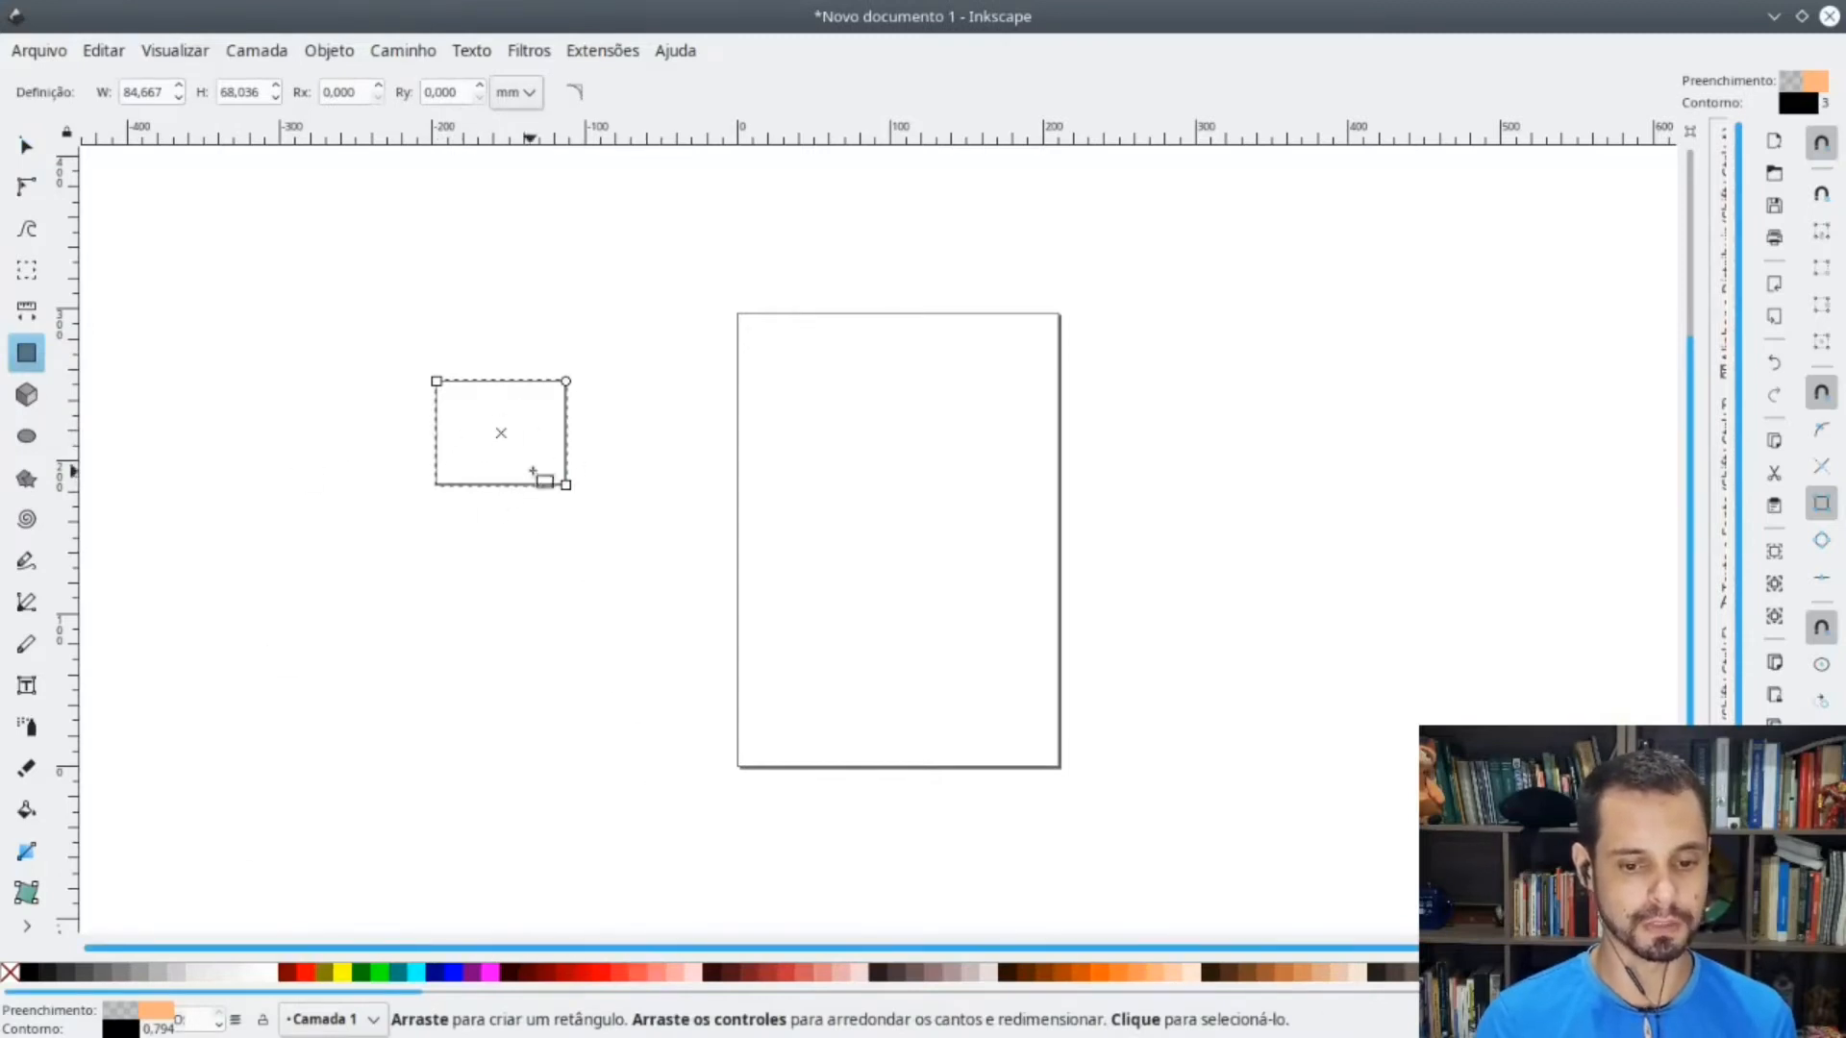
scroll(500, 976, "down", 5)
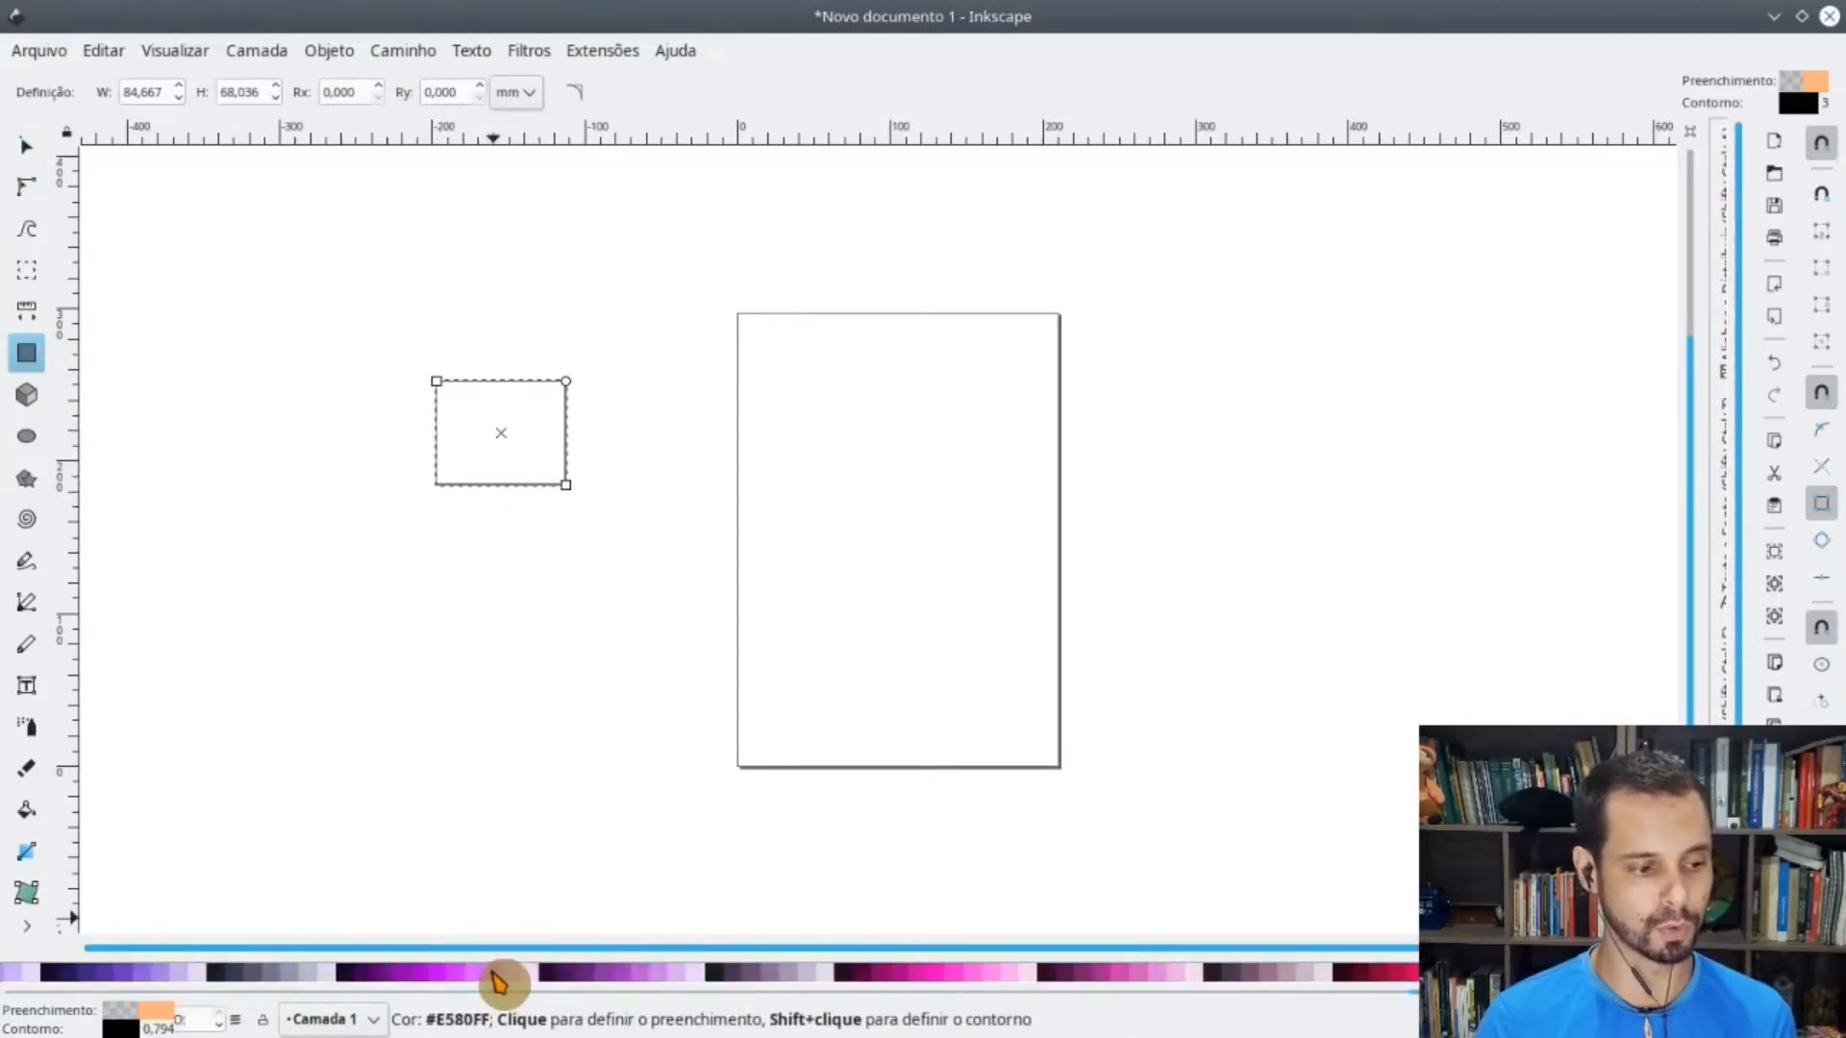
scroll(497, 976, "up", 8)
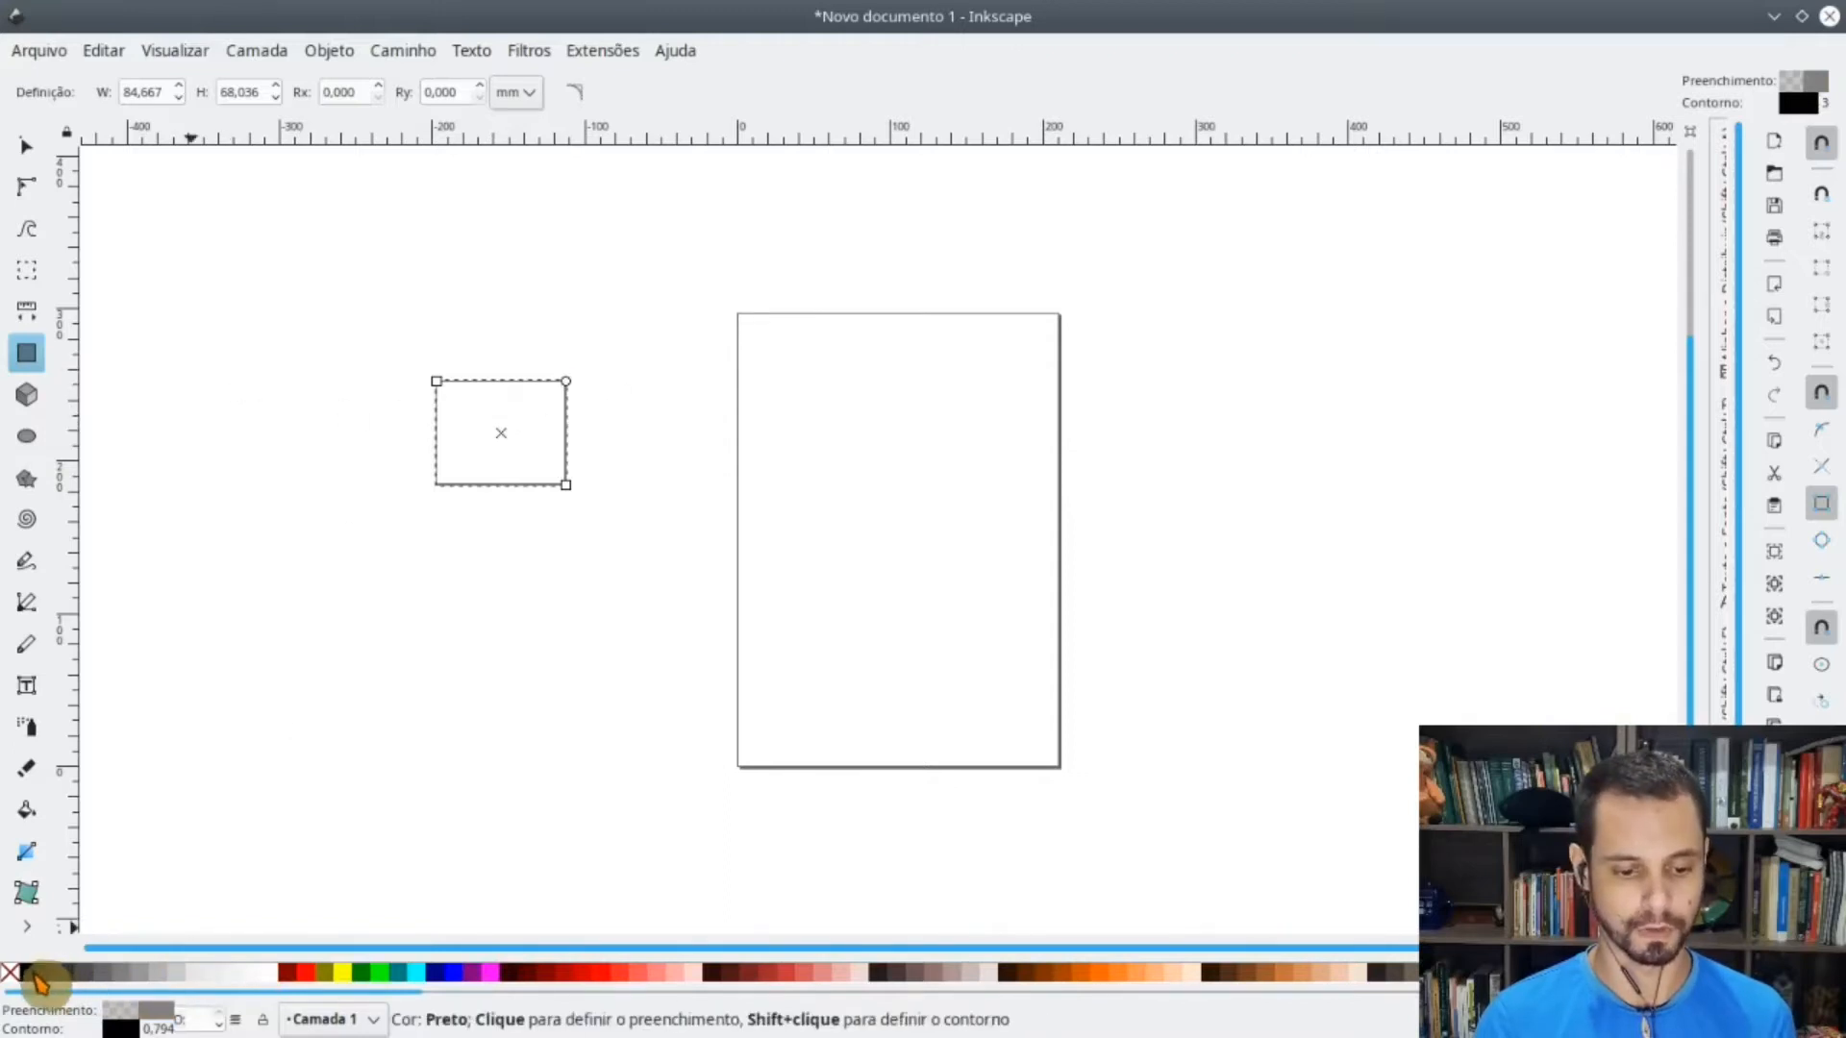
left_click(63, 973)
- Draw an upright rectangle about 60 × 144 mm beside the first one and set its fill's green value to 27
left_click_drag(310, 328, 402, 548)
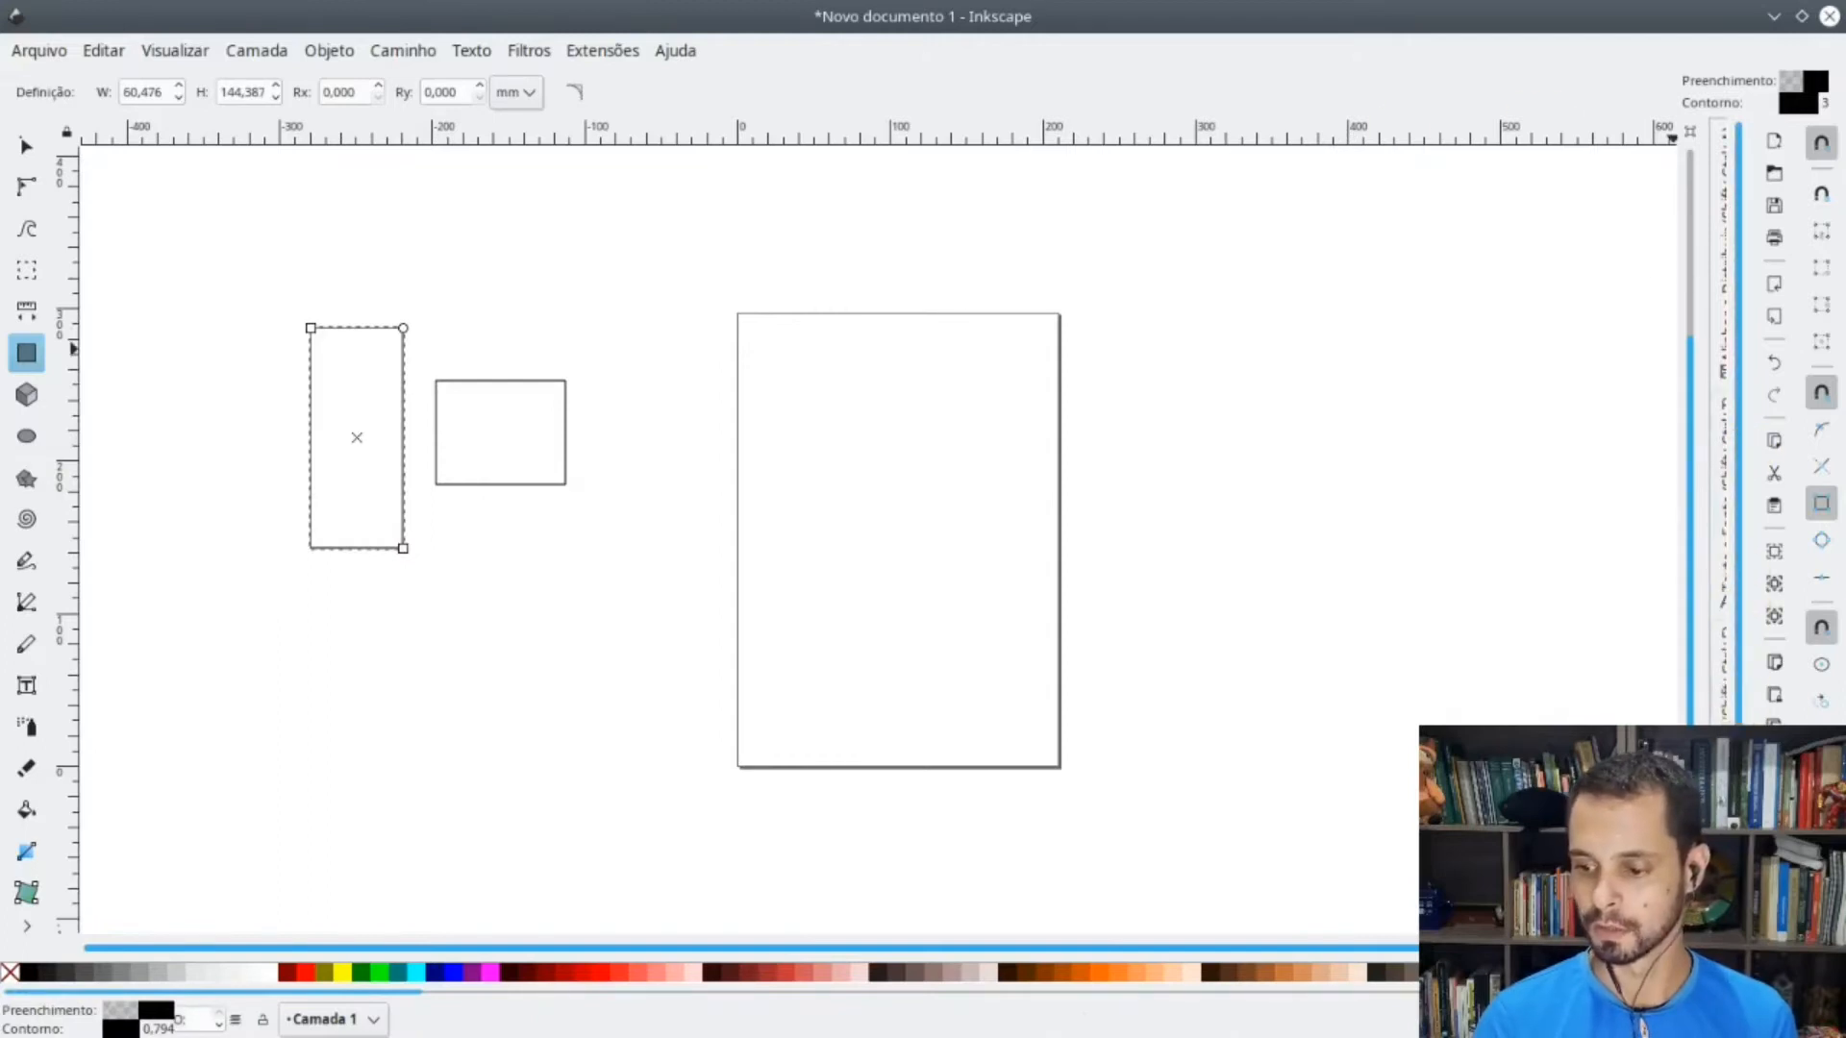
key("shift+ctrl+e")
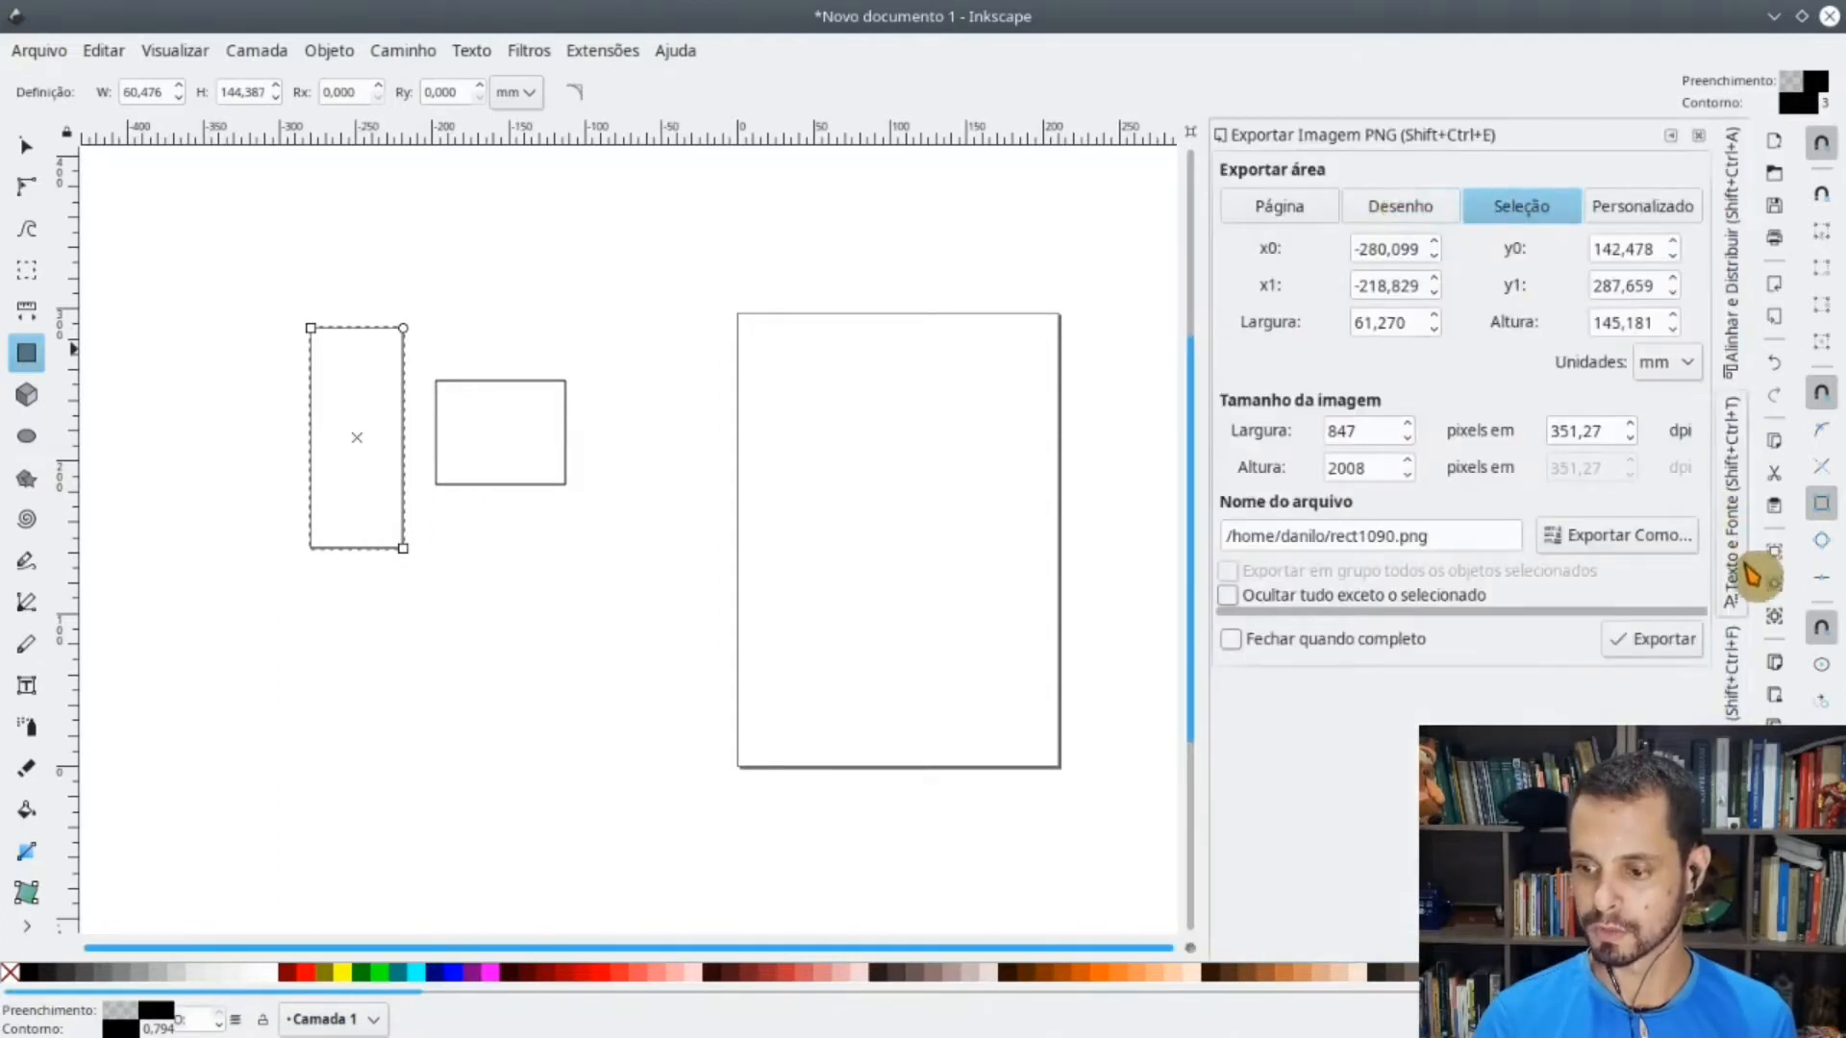
left_click(1731, 663)
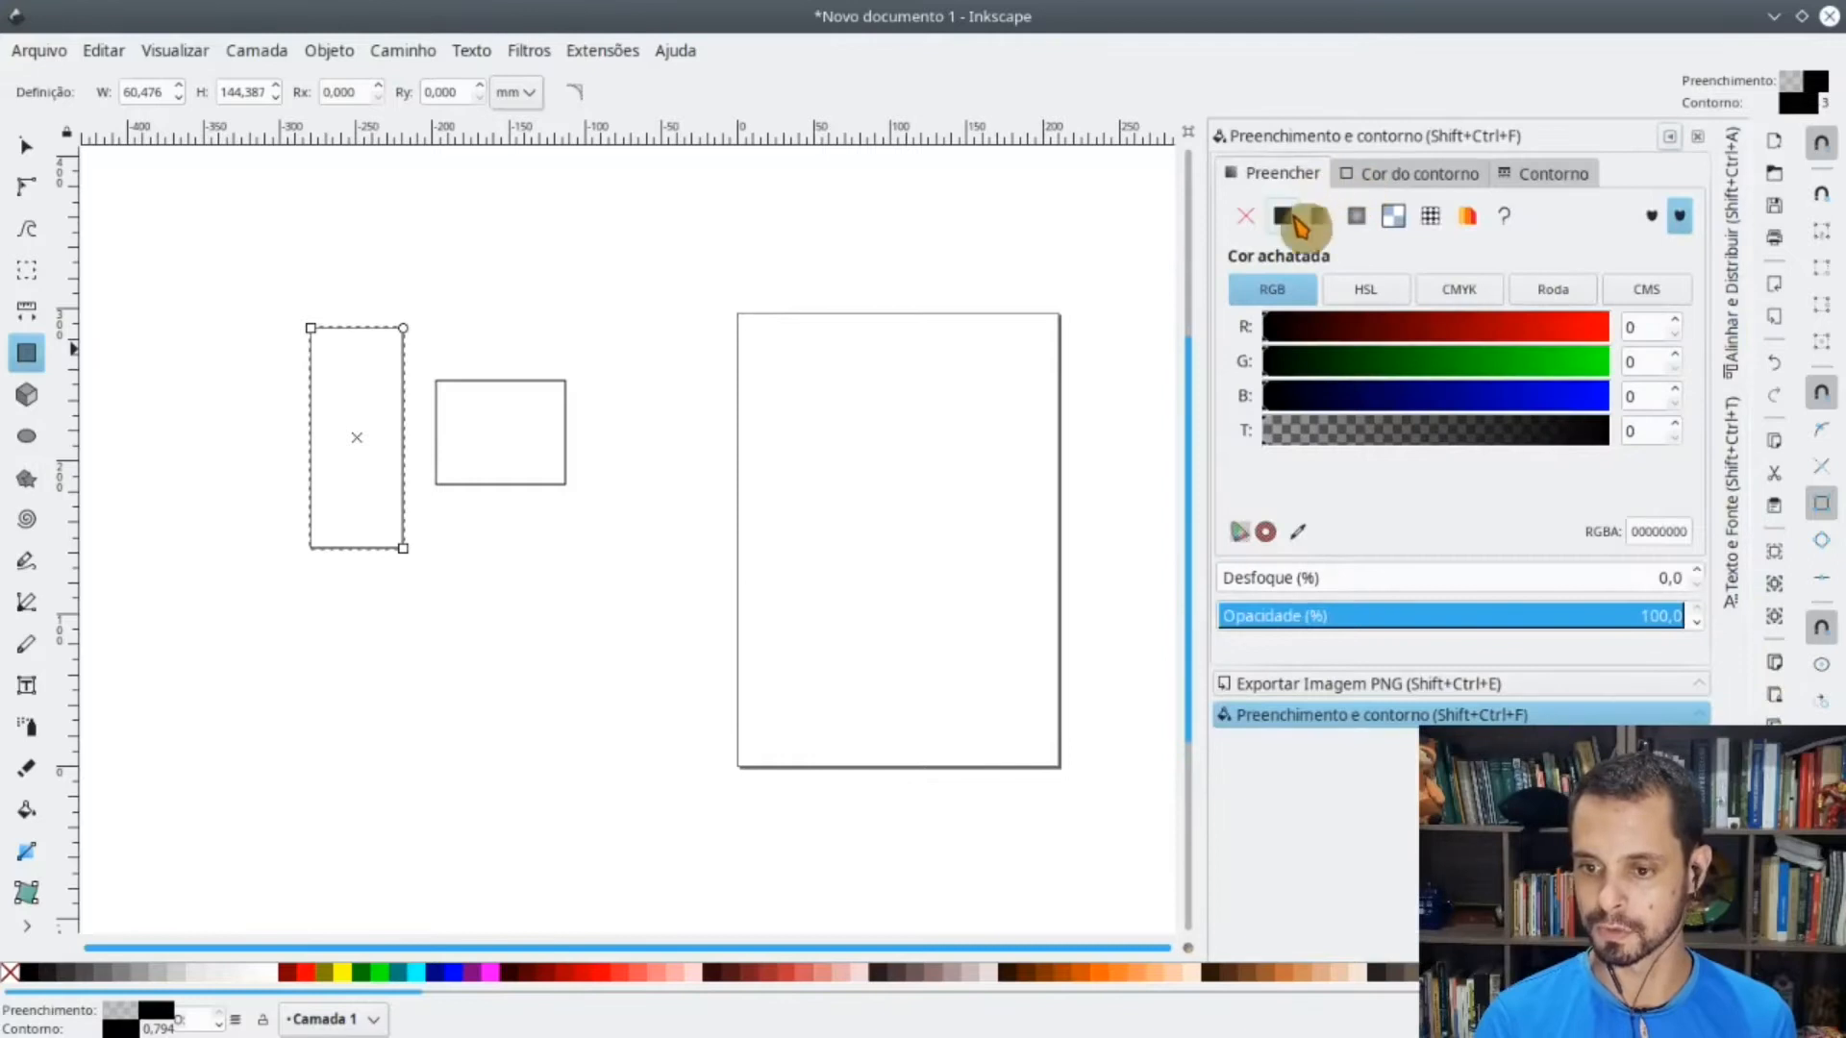
left_click(1391, 371)
left_click_drag(1391, 370, 1300, 370)
- Draw a rectangle about 137 × 86 mm above the other two and make its dark green fill fully opaque
left_click_drag(488, 241, 699, 372)
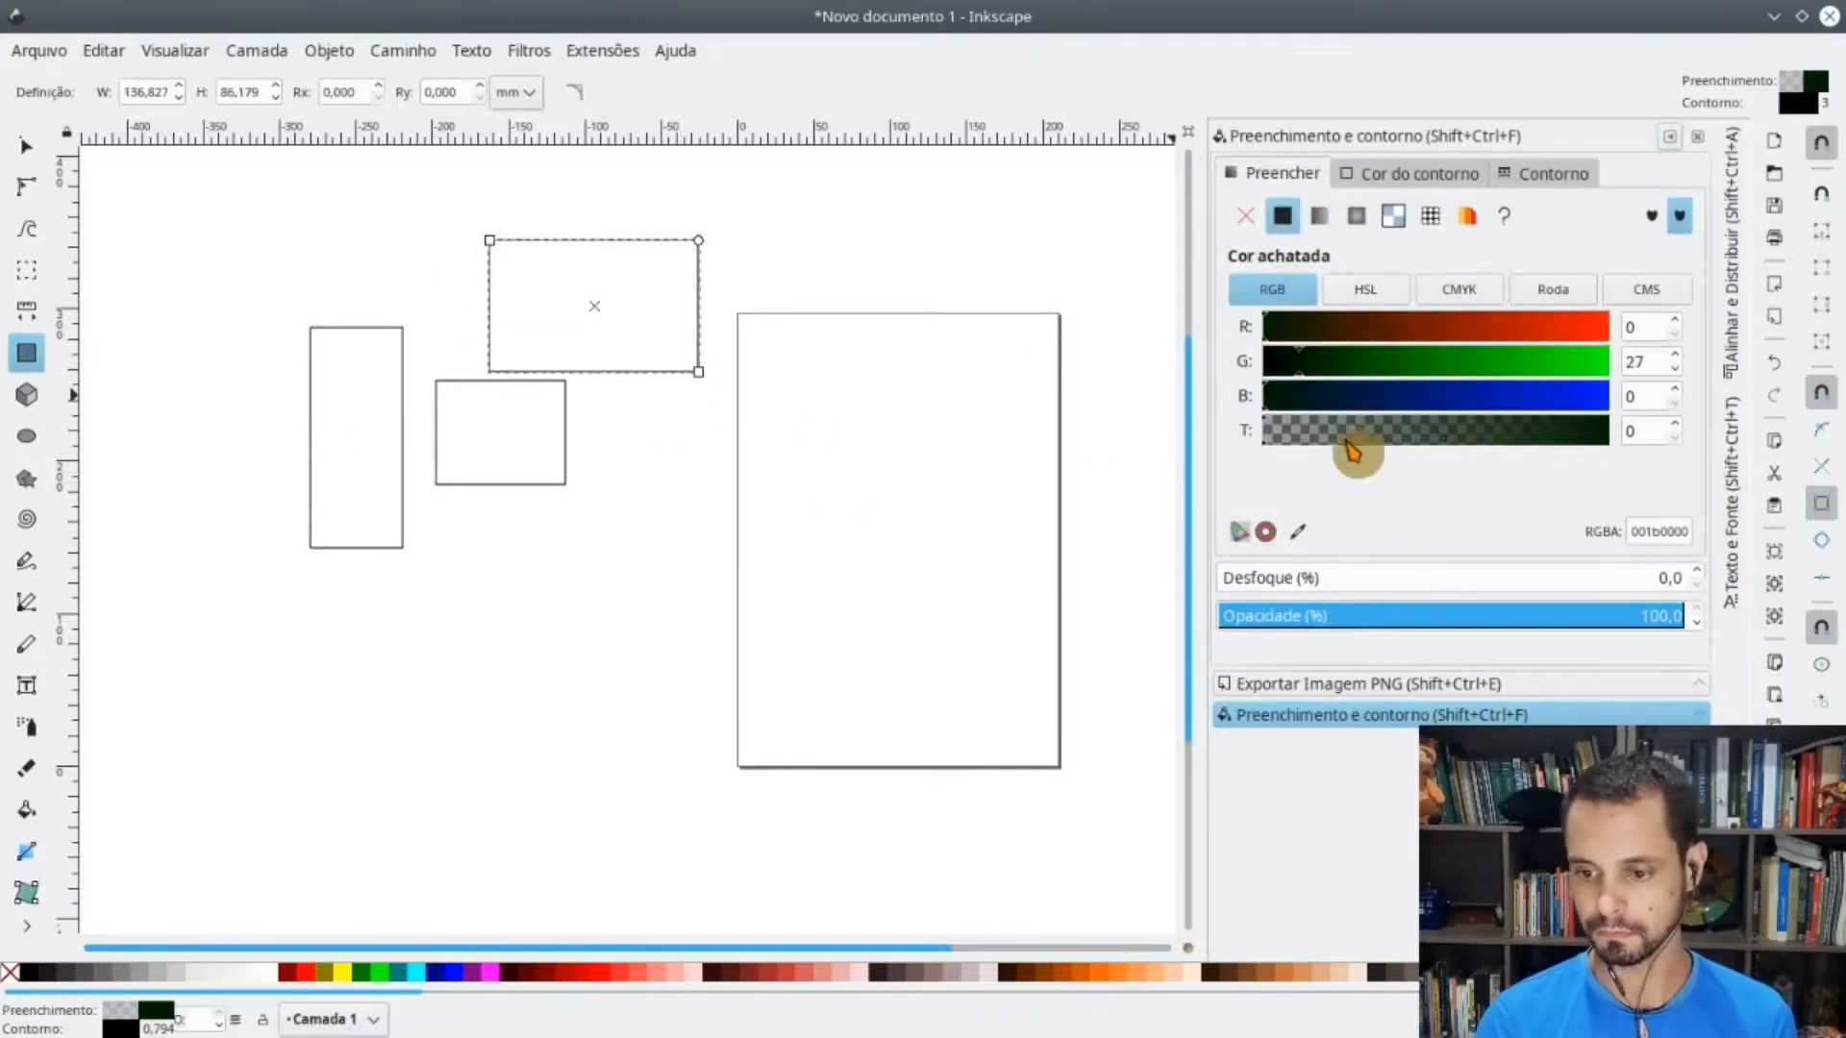
left_click_drag(1353, 452, 1650, 453)
key("F12")
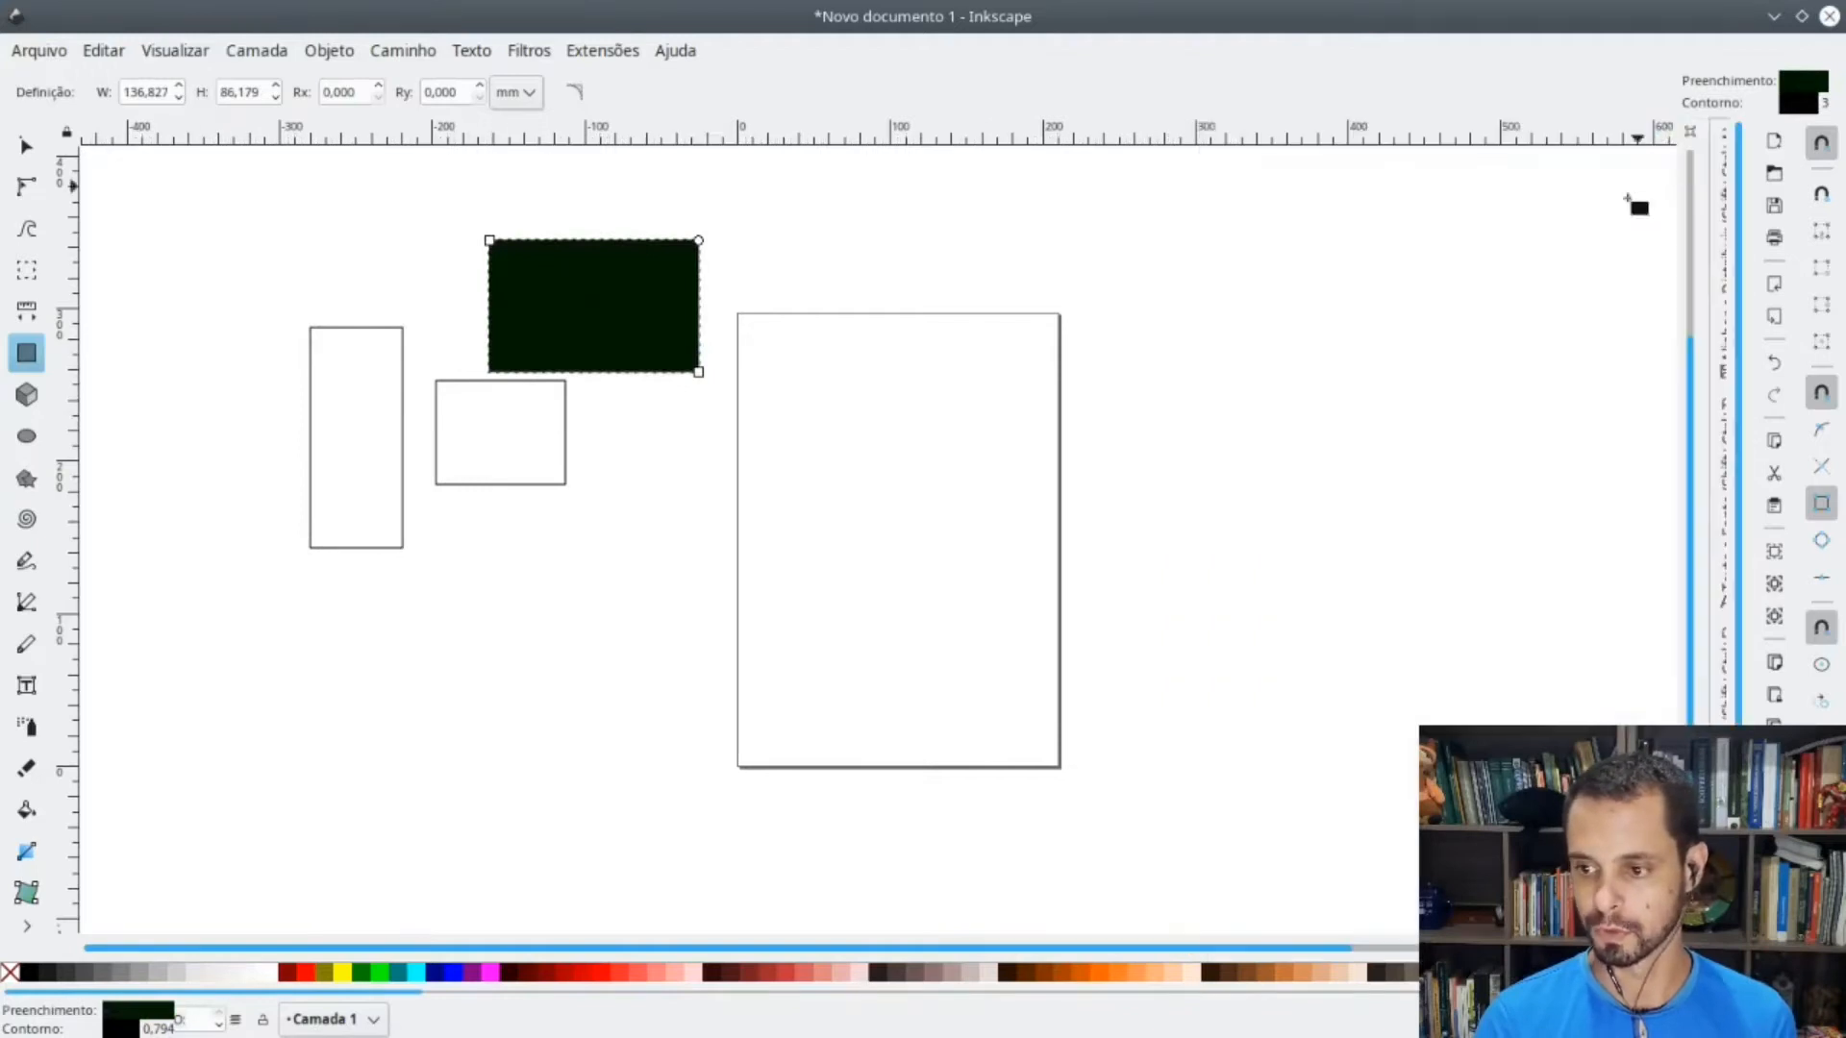
- Draw three more filled rectangles: about 99 × 103 mm below the others, one across the page's right edge, and about 87 × 74 mm at the upper left
left_click_drag(464, 607, 616, 764)
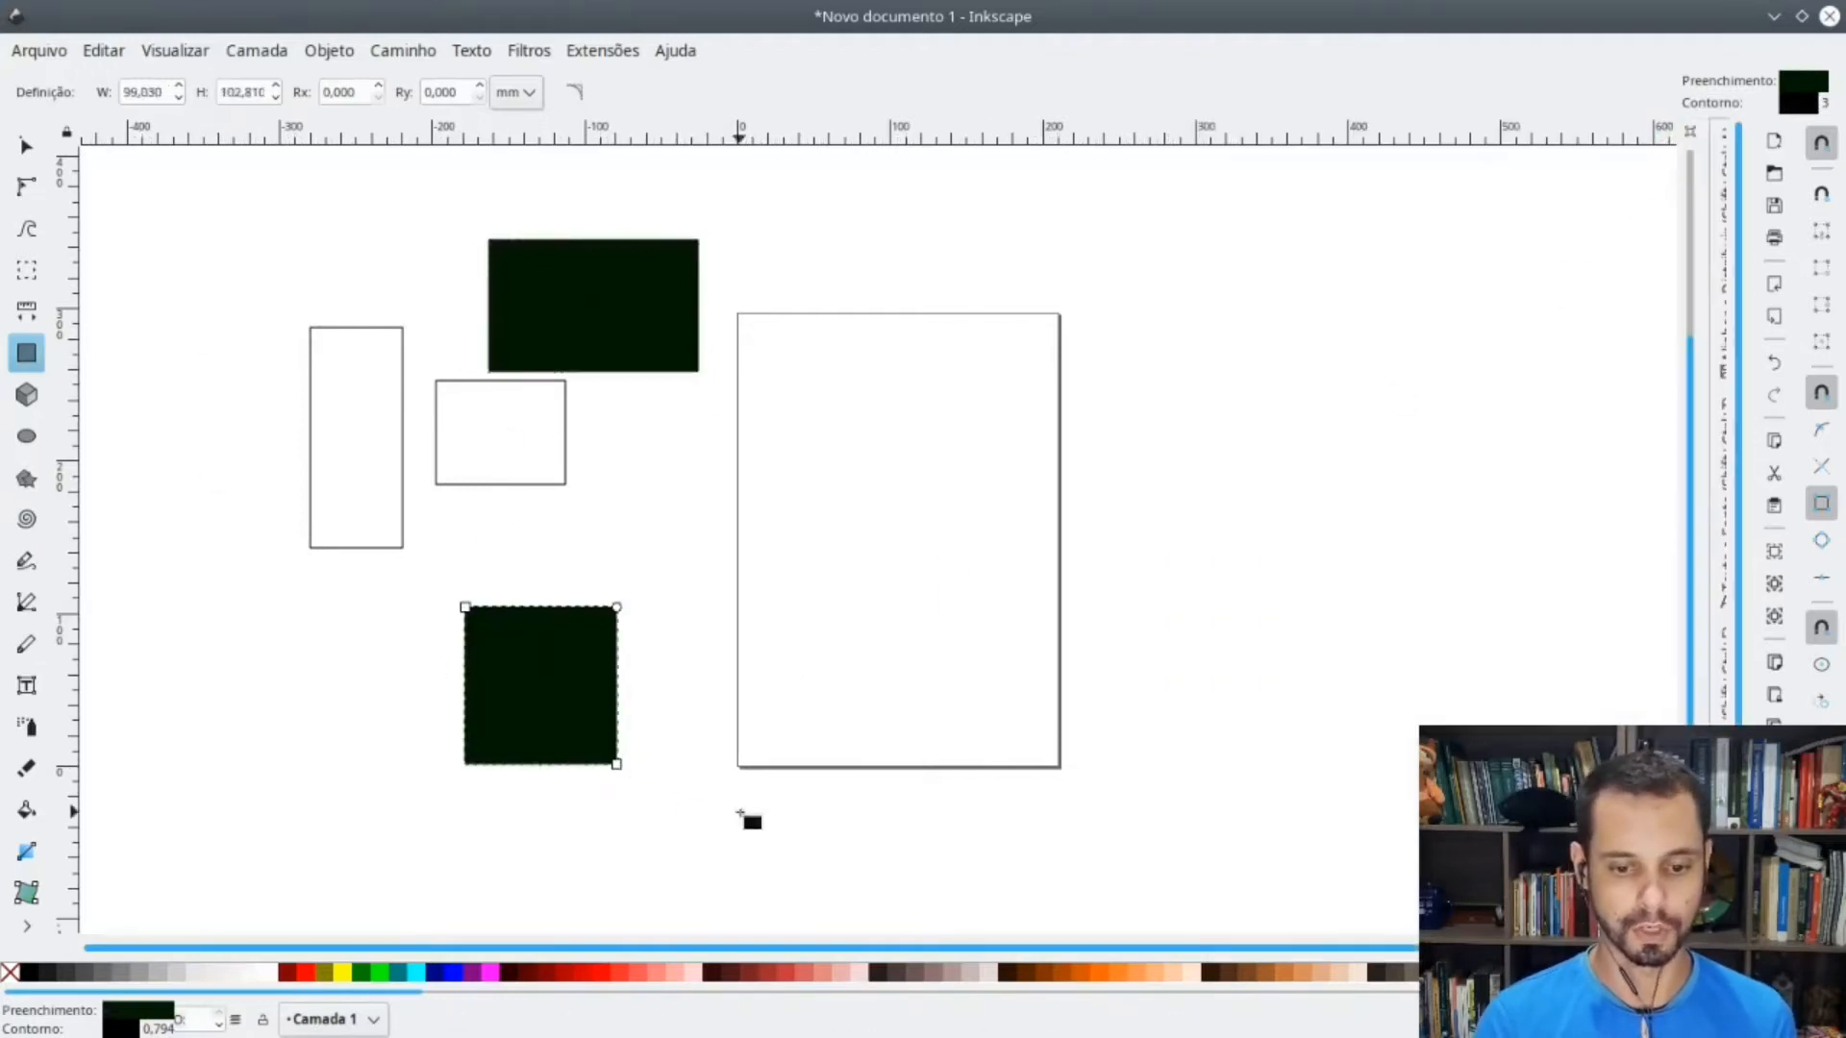
left_click_drag(871, 493, 1095, 645)
mouse_move(177, 214)
left_mouse_down()
mouse_move(229, 278)
mouse_move(310, 328)
left_mouse_up()
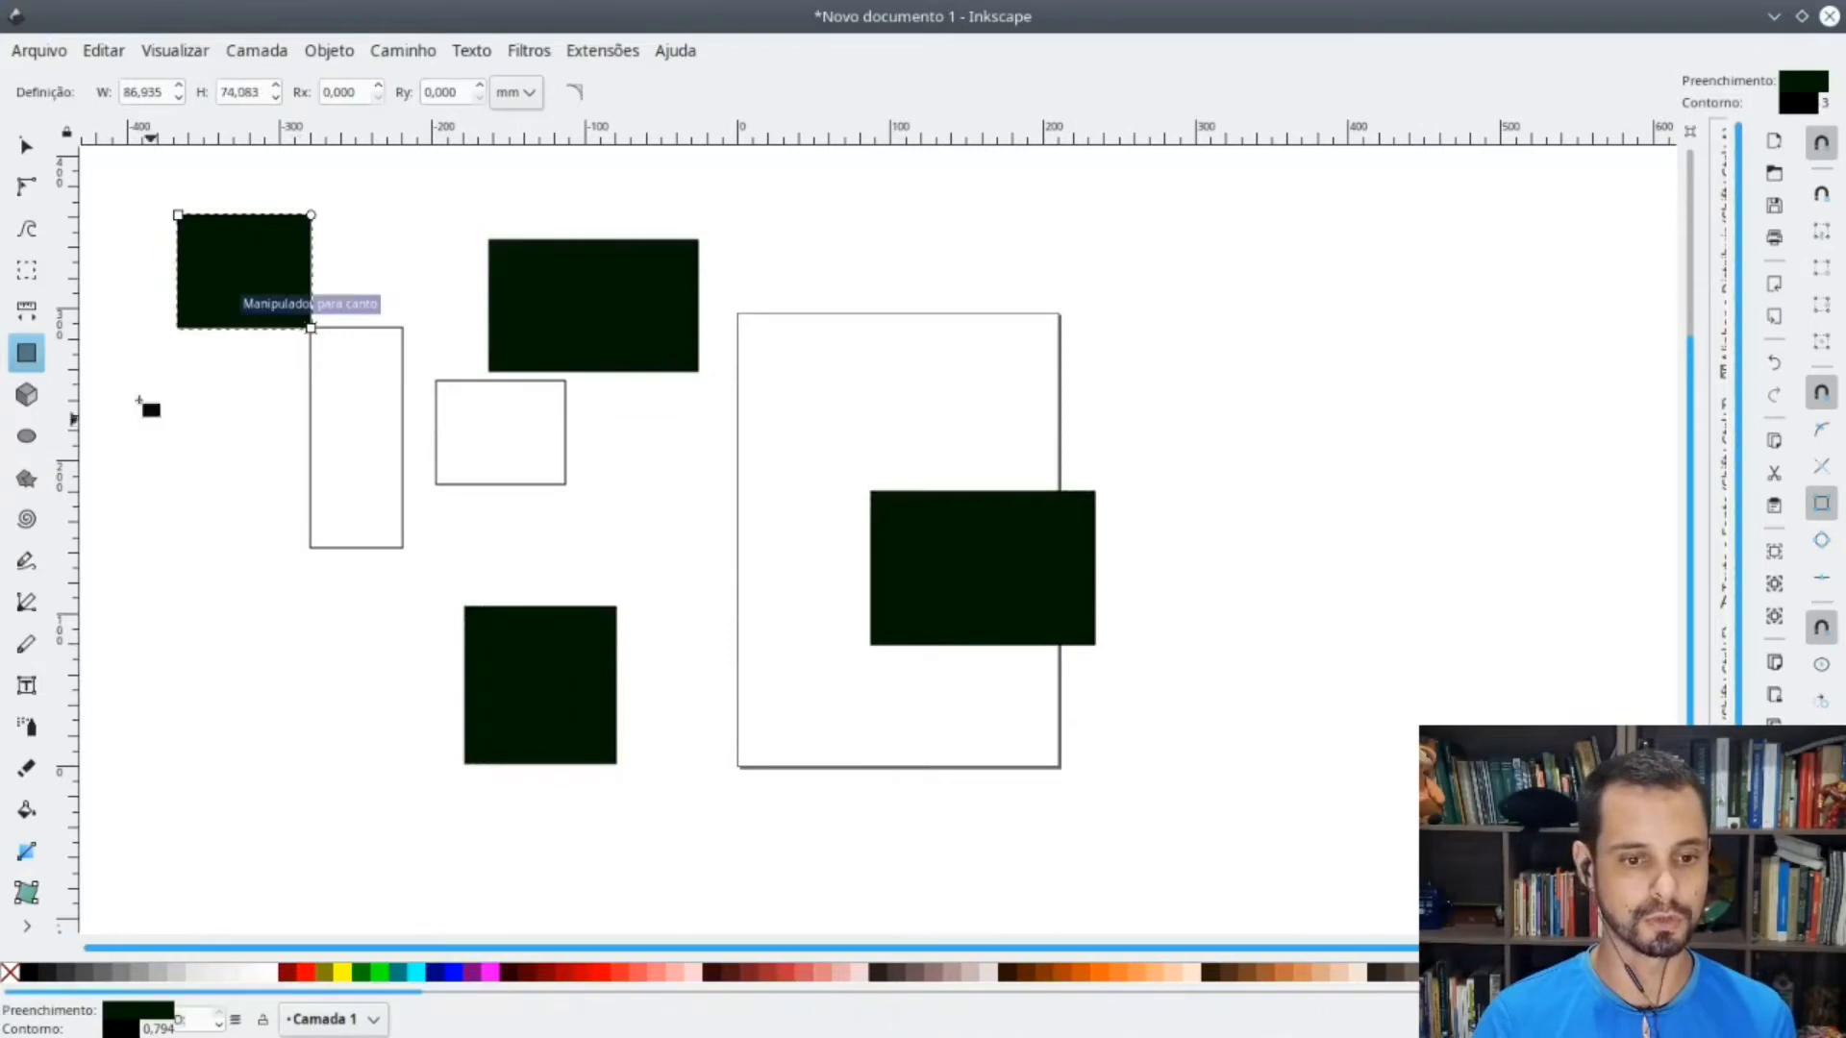
- Move the upper-left filled rectangle onto the page's top edge, the wide one onto its left edge, and the one on the page off to its right
left_click(29, 152)
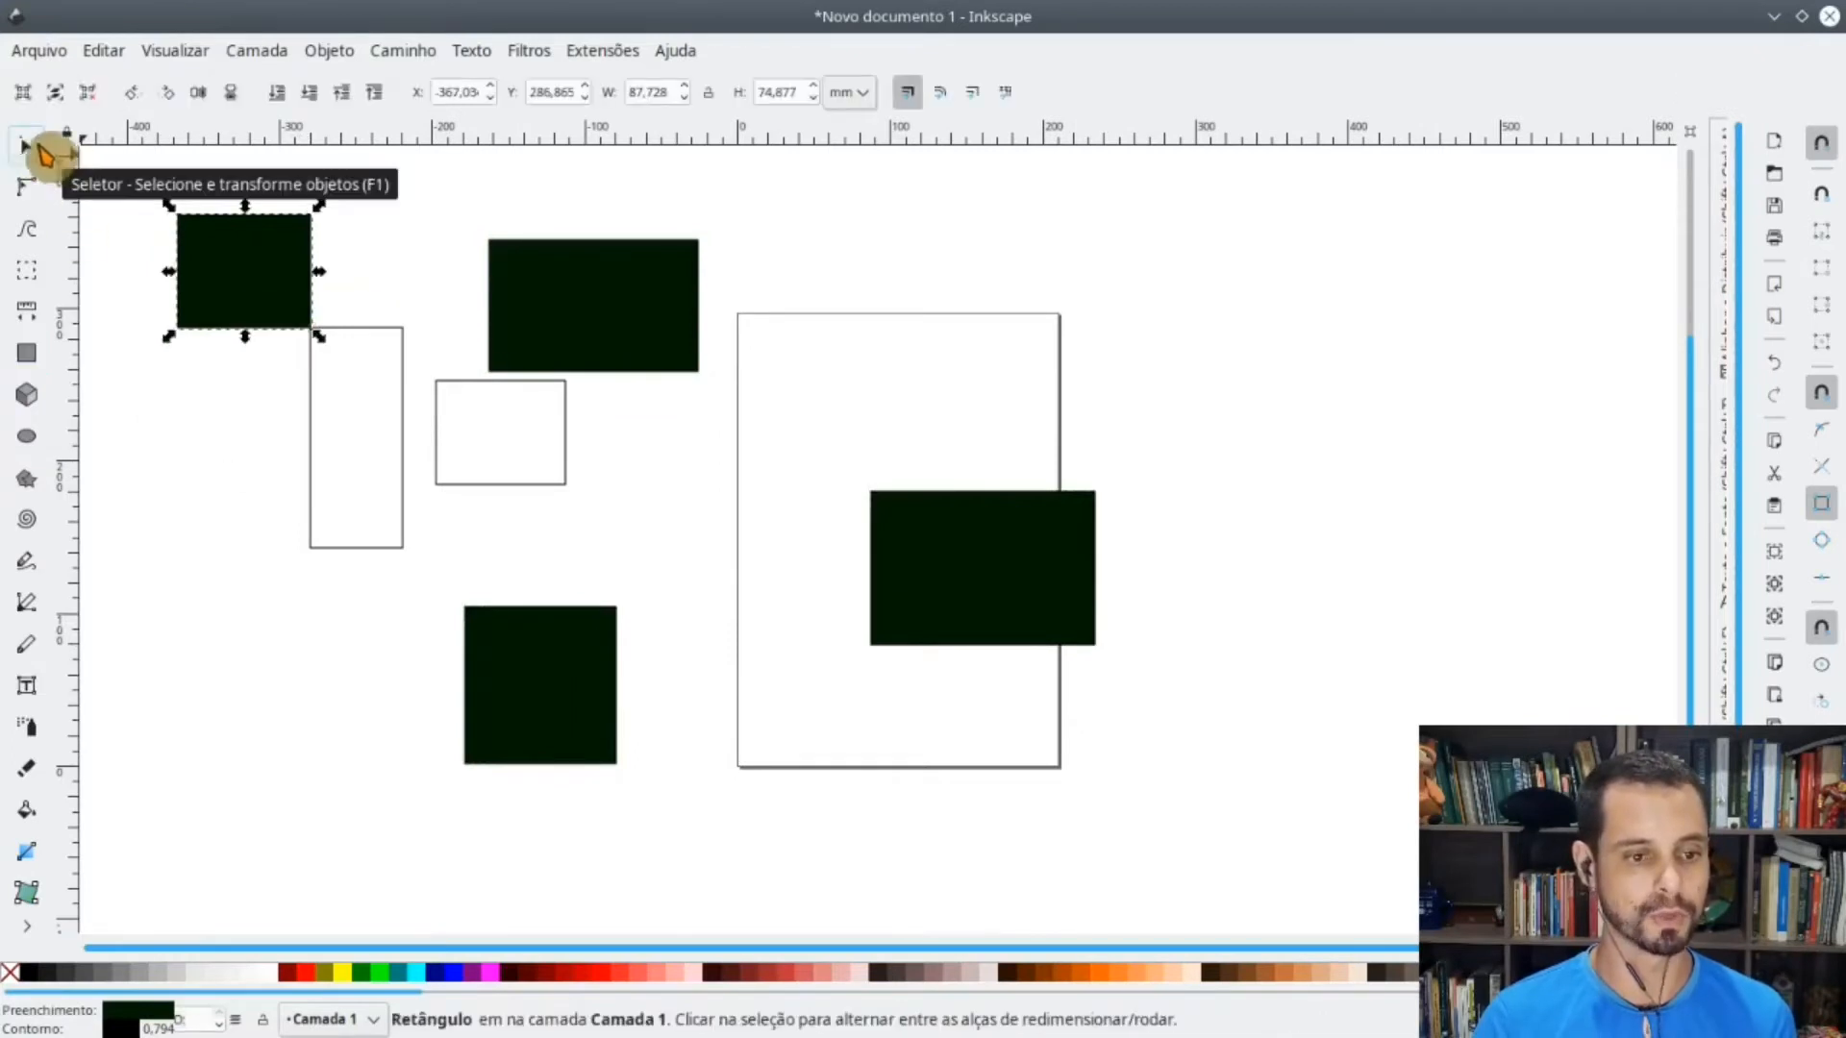
left_click_drag(230, 301, 960, 318)
left_click_drag(665, 331, 848, 499)
left_click_drag(1039, 598, 1252, 459)
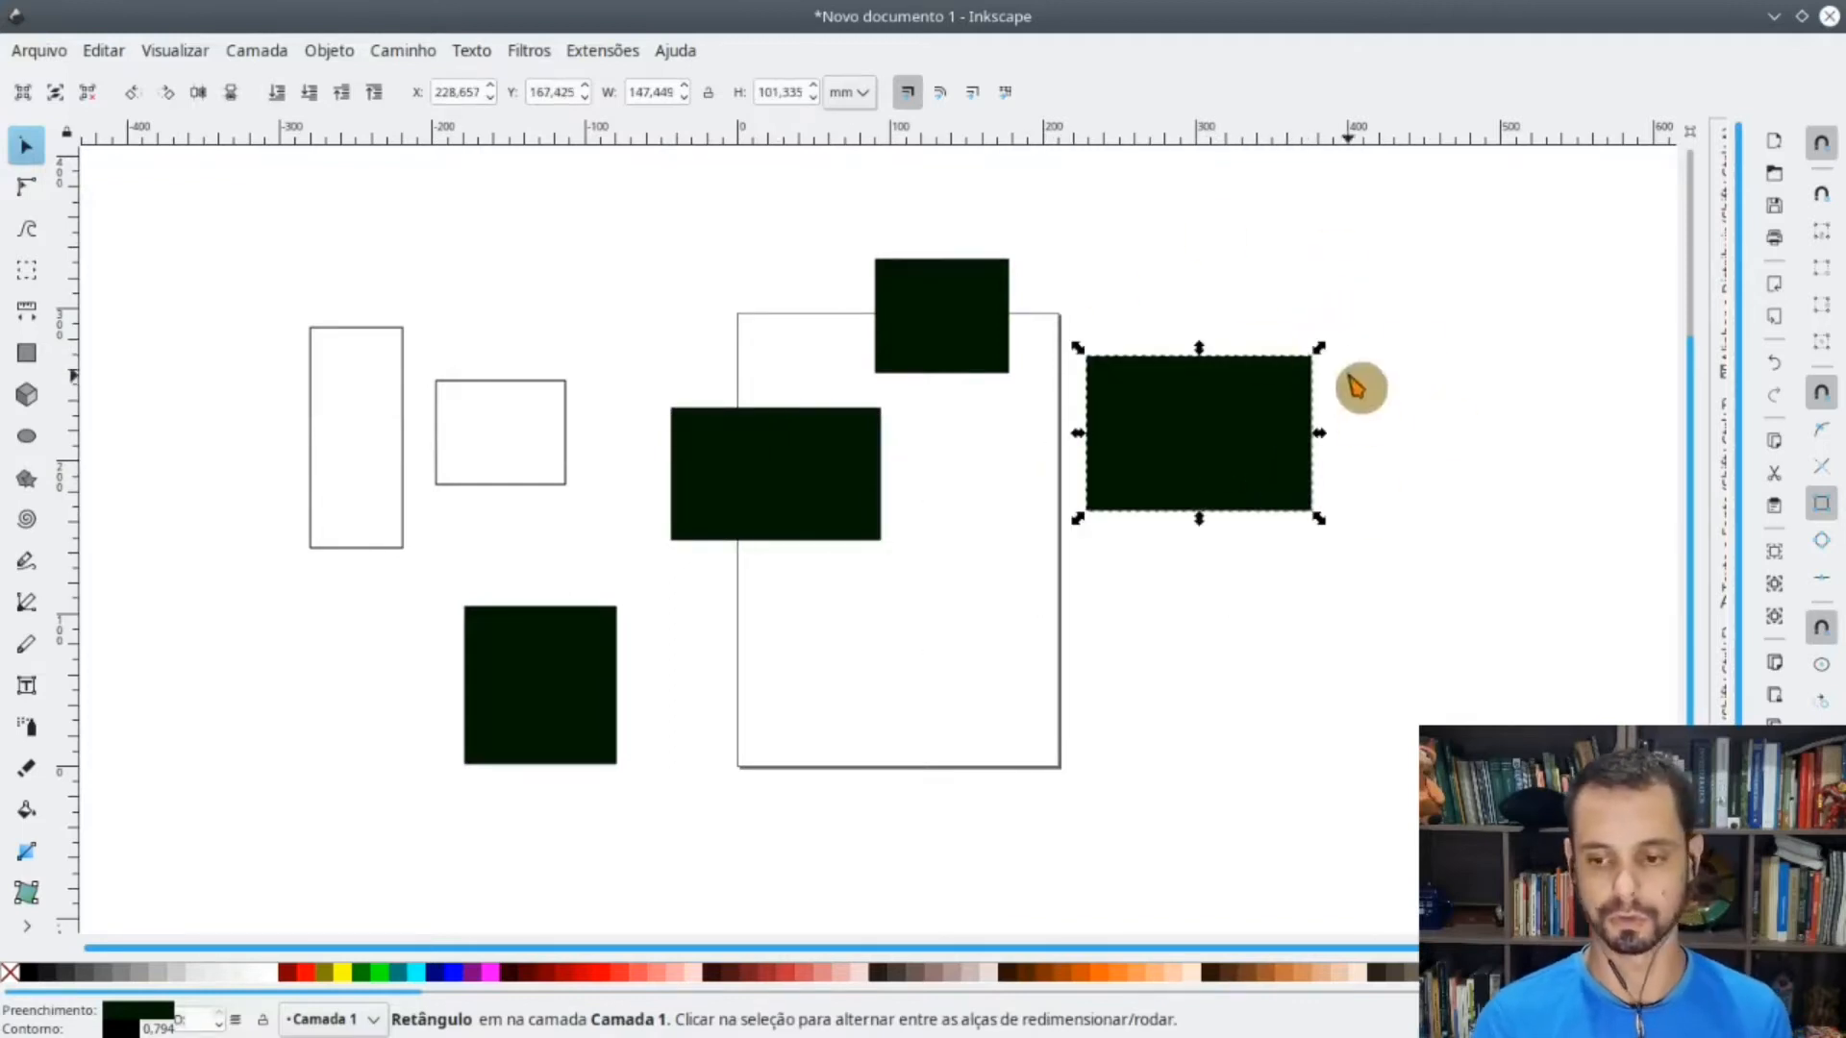
- Shrink the rectangle right of the page to a strip about 4 × 77 mm, reduce the one on the left edge, and enlarge the wider outlined rectangle to about 107 × 96 mm
left_click_drag(1323, 350, 1096, 625)
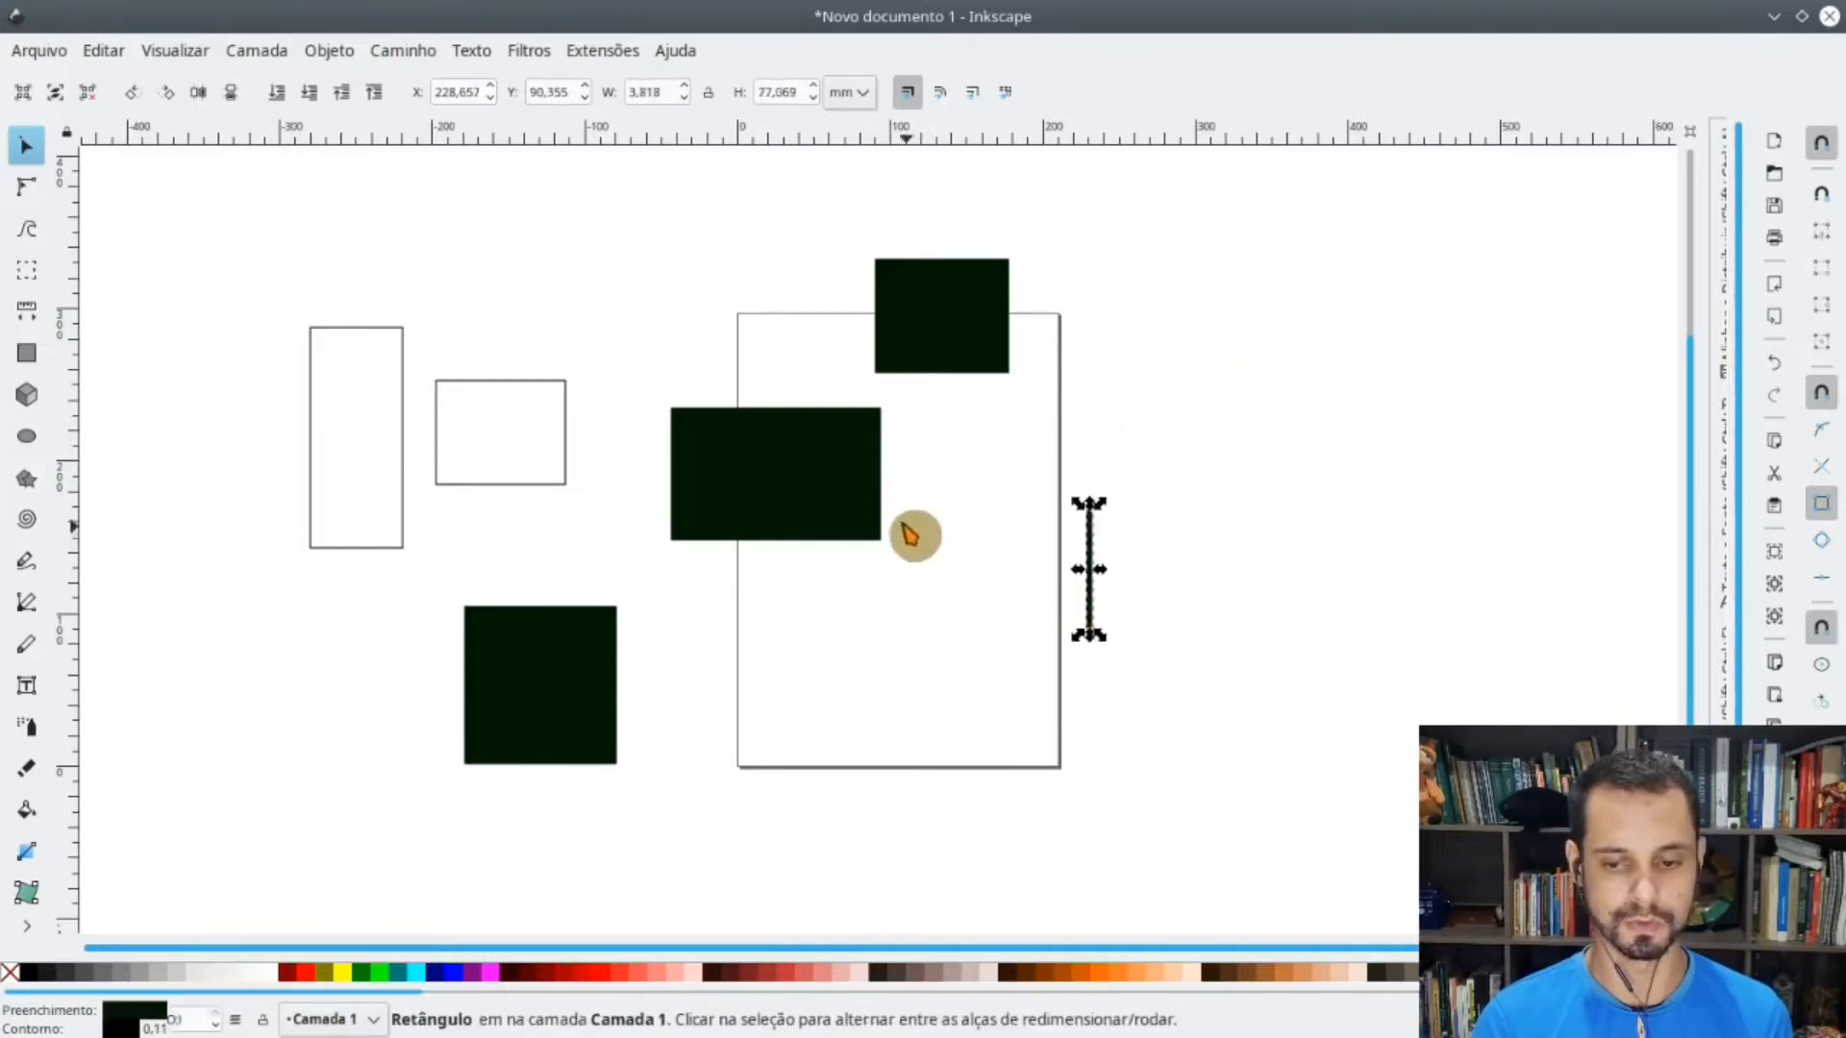
left_click(846, 501)
left_click_drag(891, 407, 852, 638)
left_click(503, 457)
left_click(511, 487)
left_click_drag(575, 373, 613, 350)
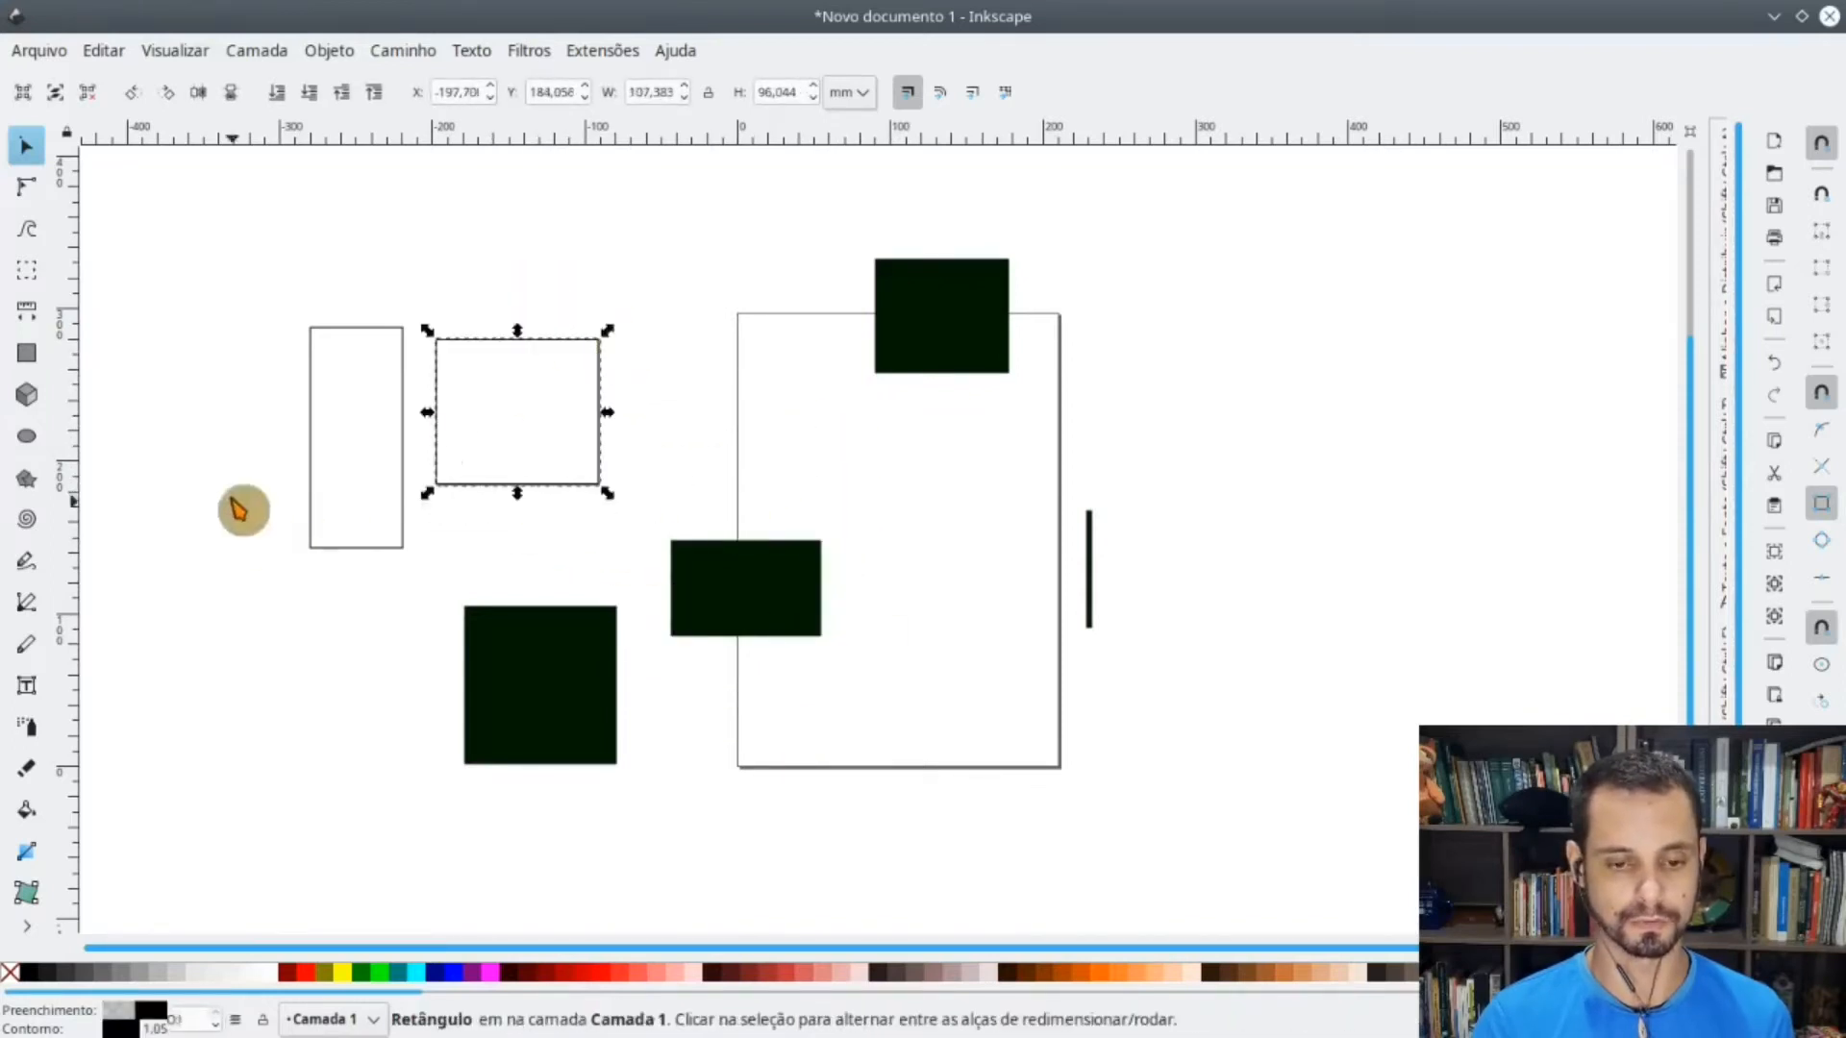
- Try to round the corners of the wider outlined rectangle with the node tool
left_click(29, 195)
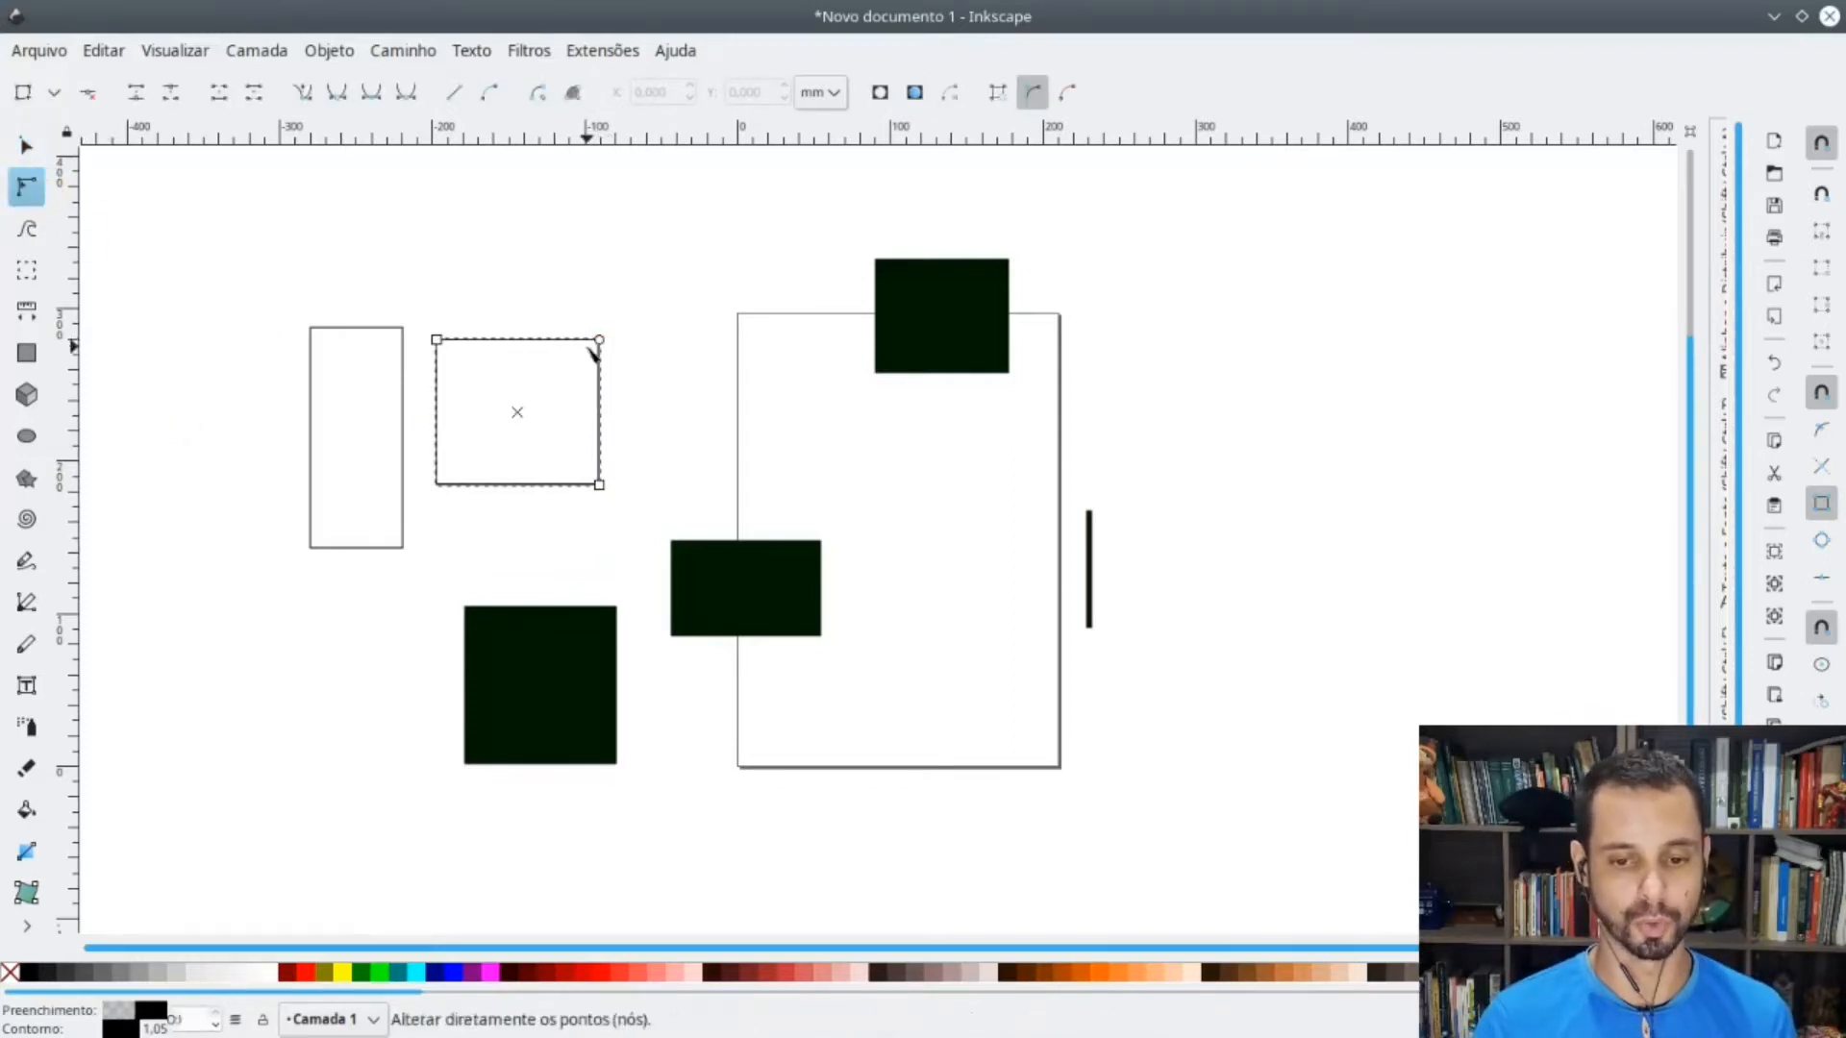
mouse_move(598, 344)
left_mouse_down()
mouse_move(606, 455)
mouse_move(597, 372)
mouse_move(509, 348)
mouse_move(608, 432)
mouse_move(602, 346)
mouse_move(605, 424)
mouse_move(600, 368)
left_mouse_up()
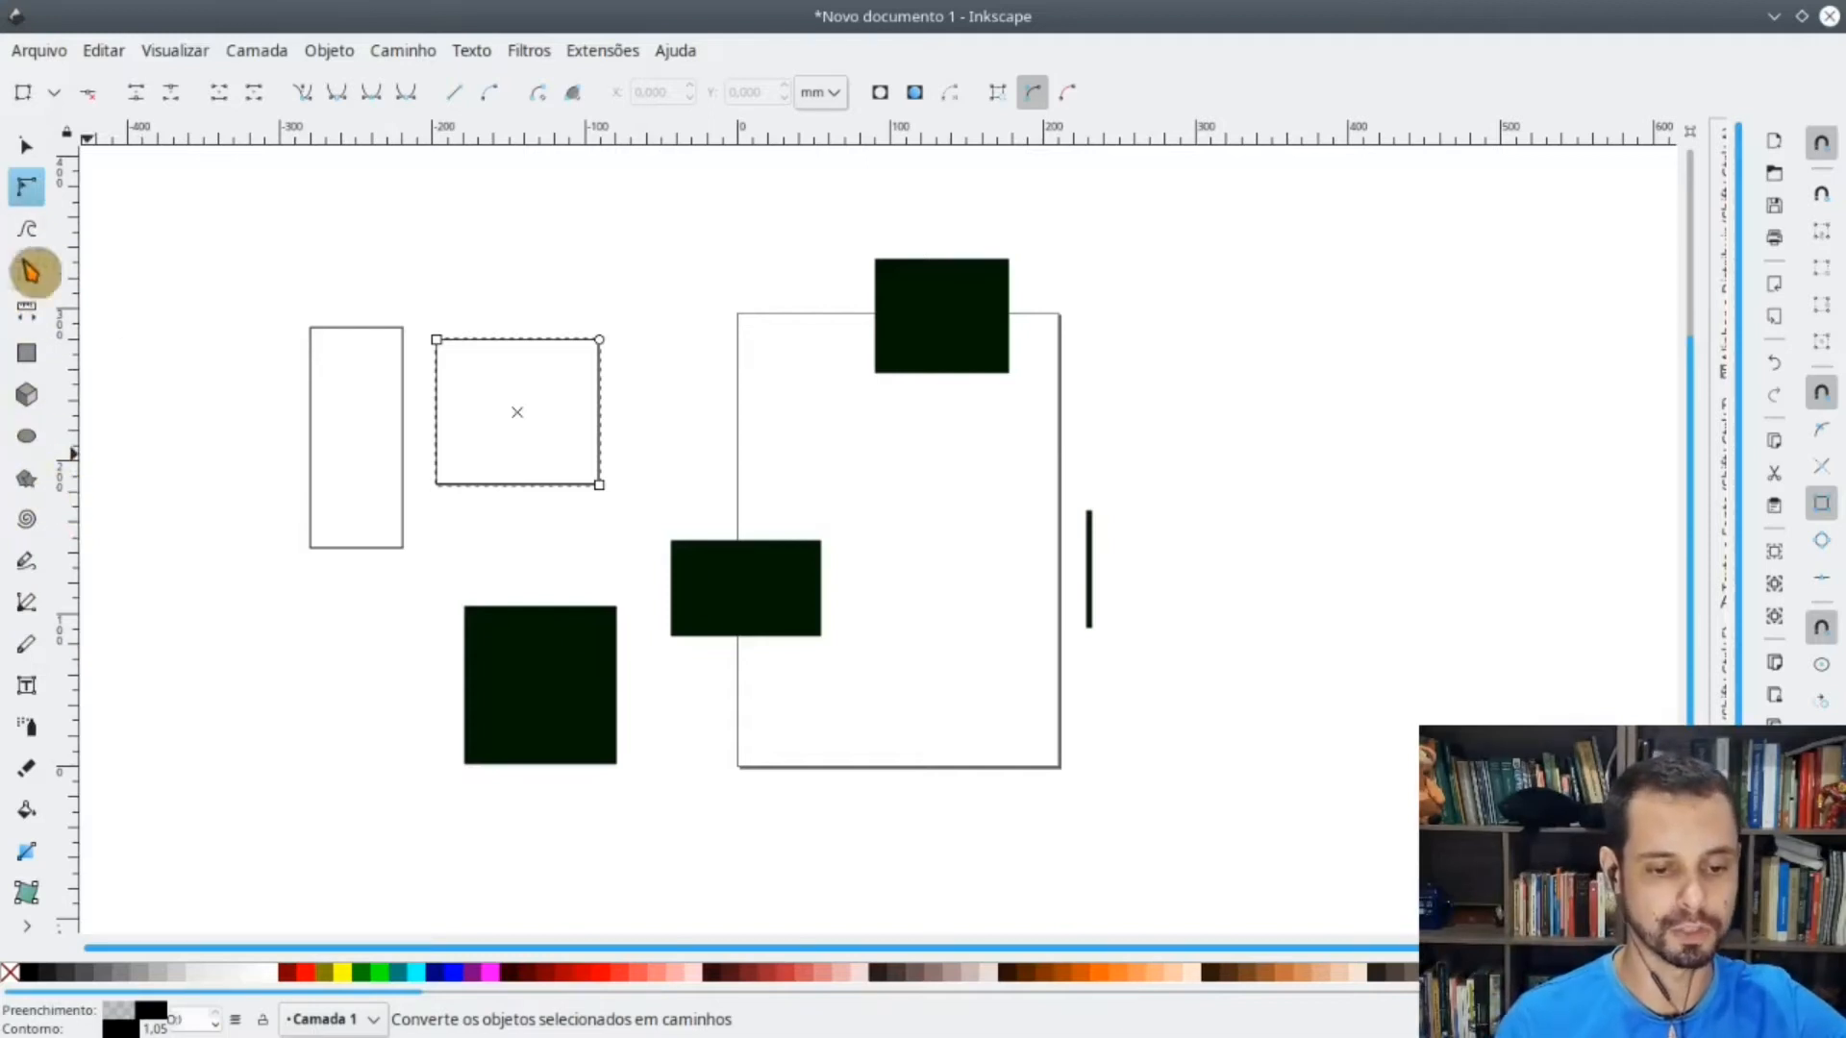
- Draw a five-cornered star above the outlined rectangles and reshape it into slender points with a spoke ratio of 0.233
left_click(27, 486)
left_click_drag(649, 241, 705, 316)
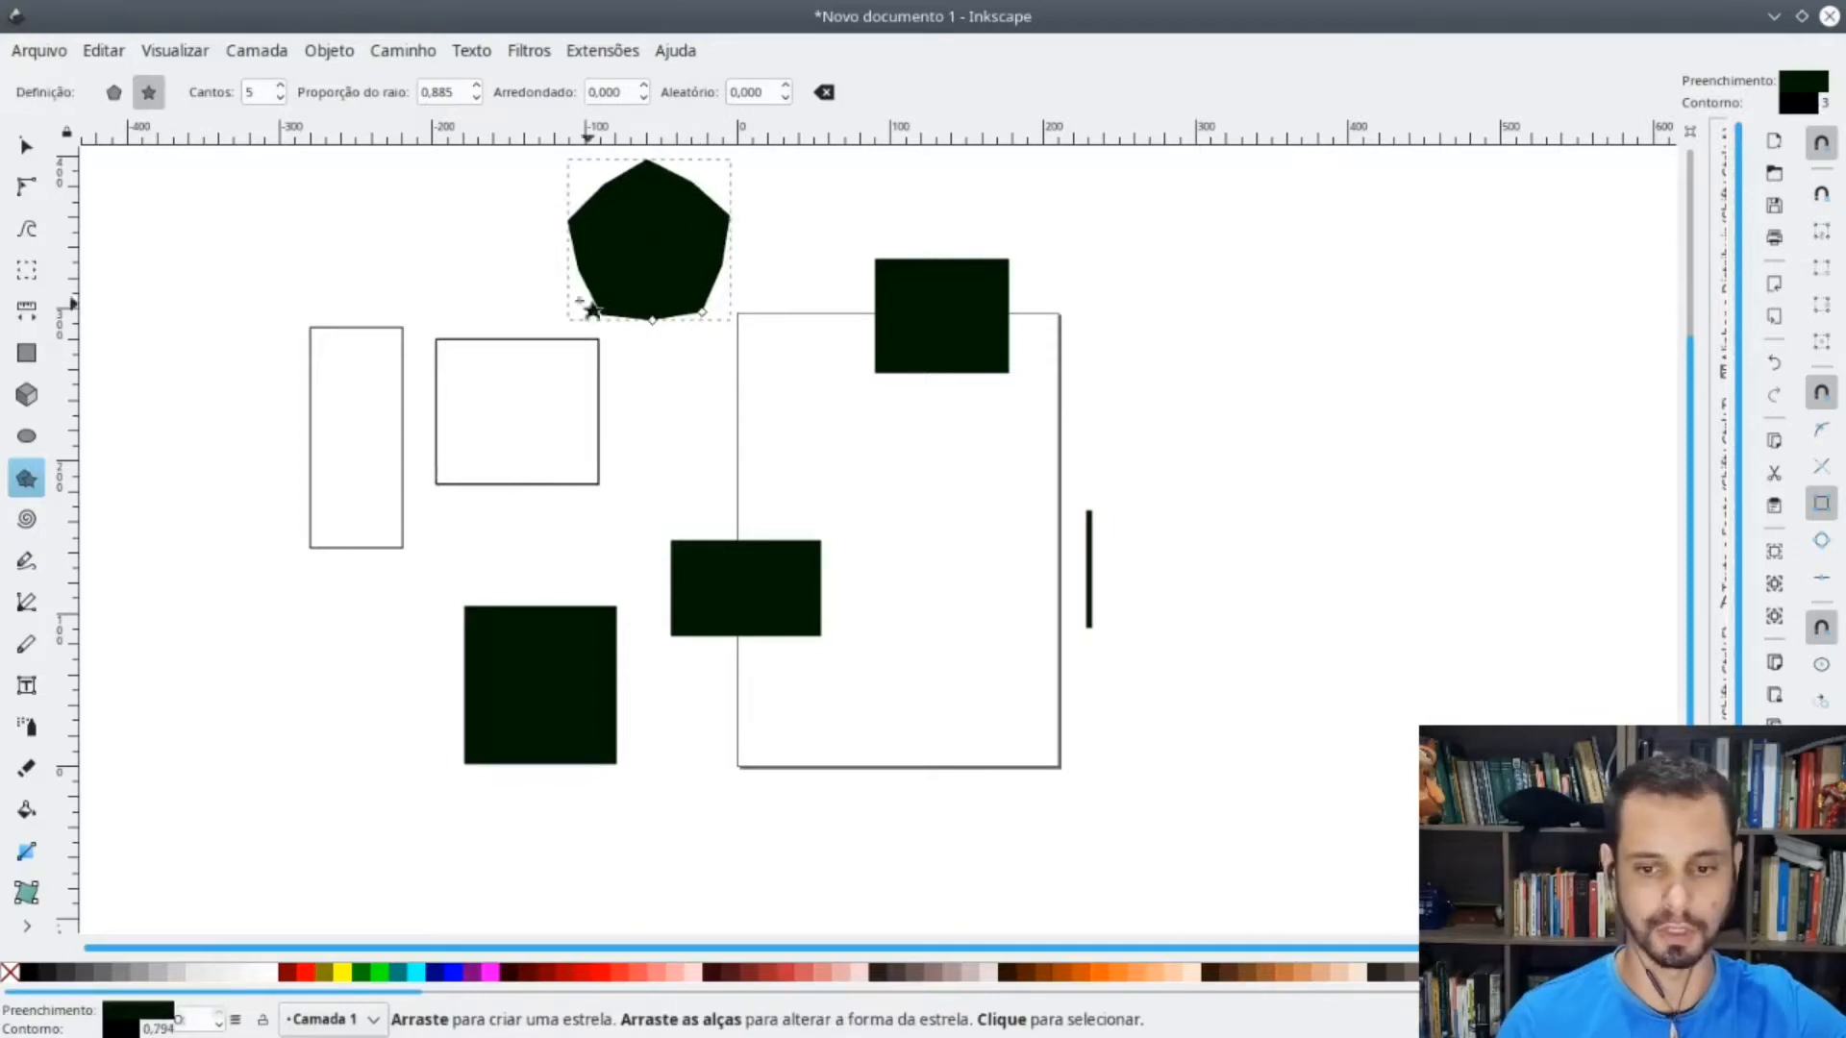
left_click_drag(694, 307, 729, 358)
- Give the star 10 corners and widen its body to a spoke ratio of 0.662
scroll(845, 273, "up", 5)
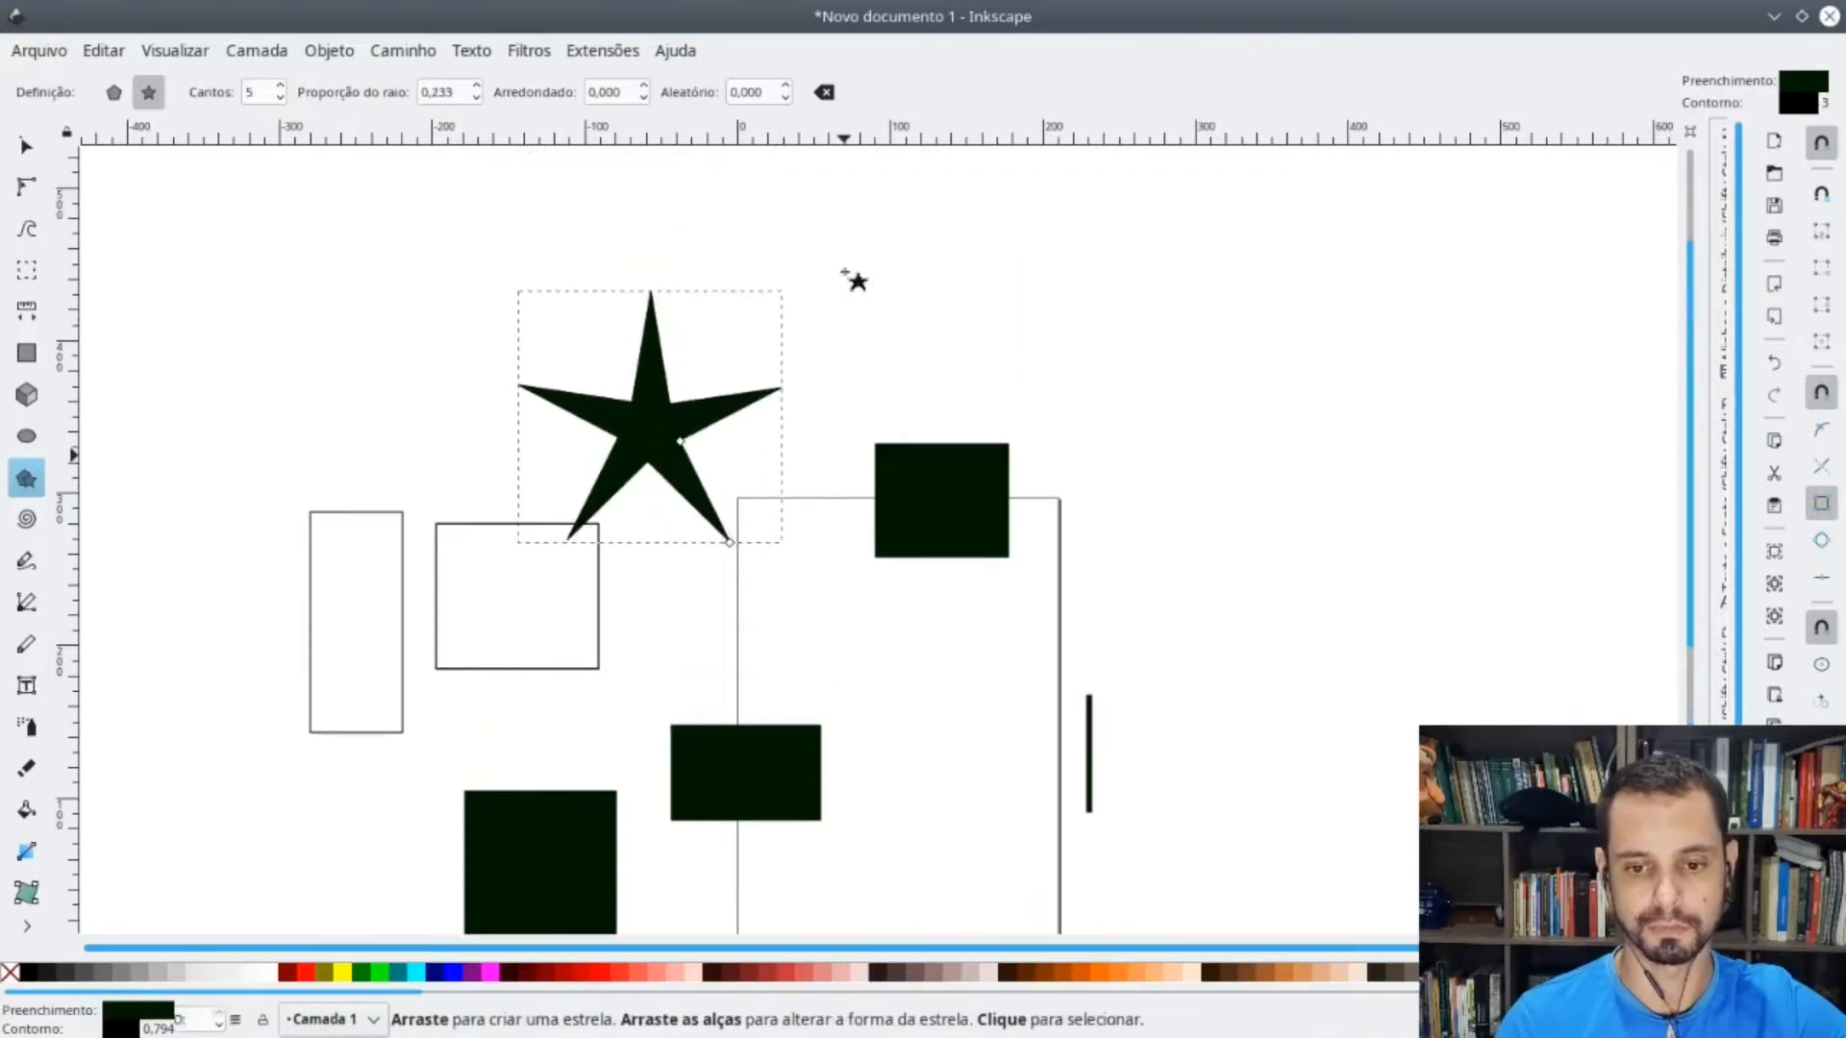
scroll(779, 419, "up", 1)
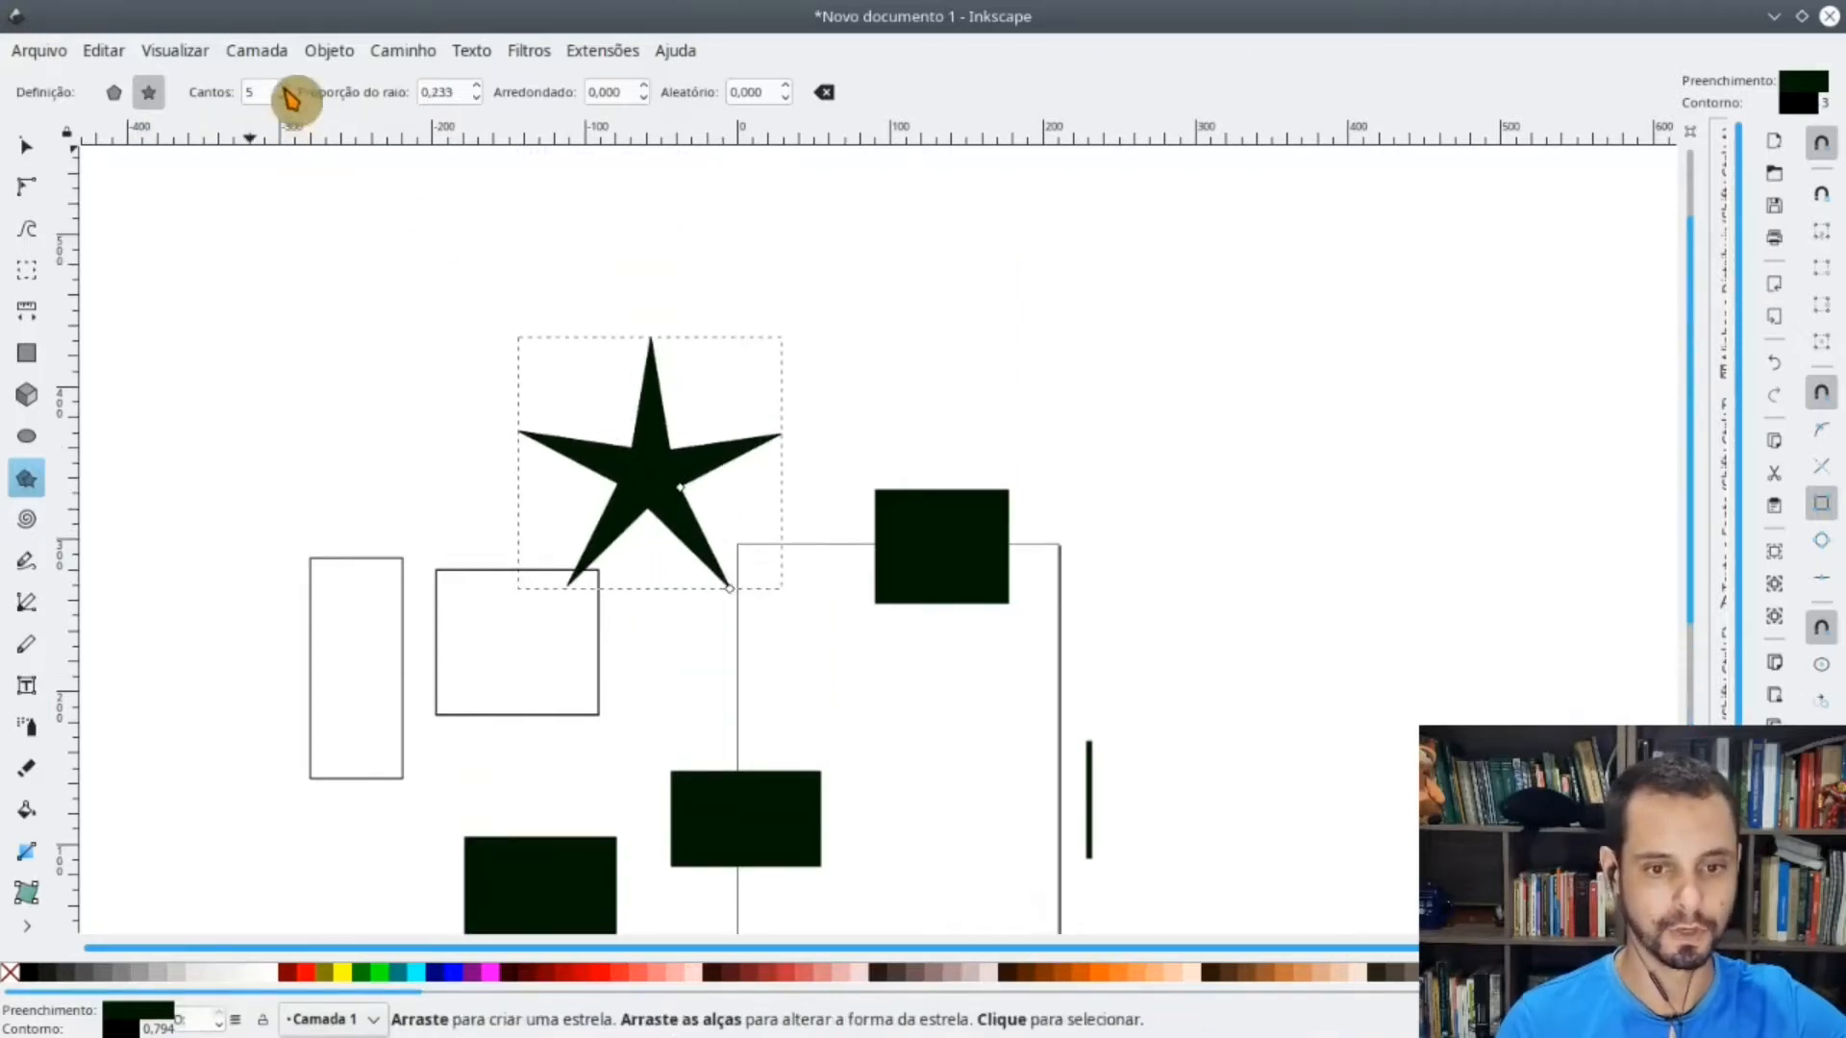
left_click(286, 86)
left_click(287, 90)
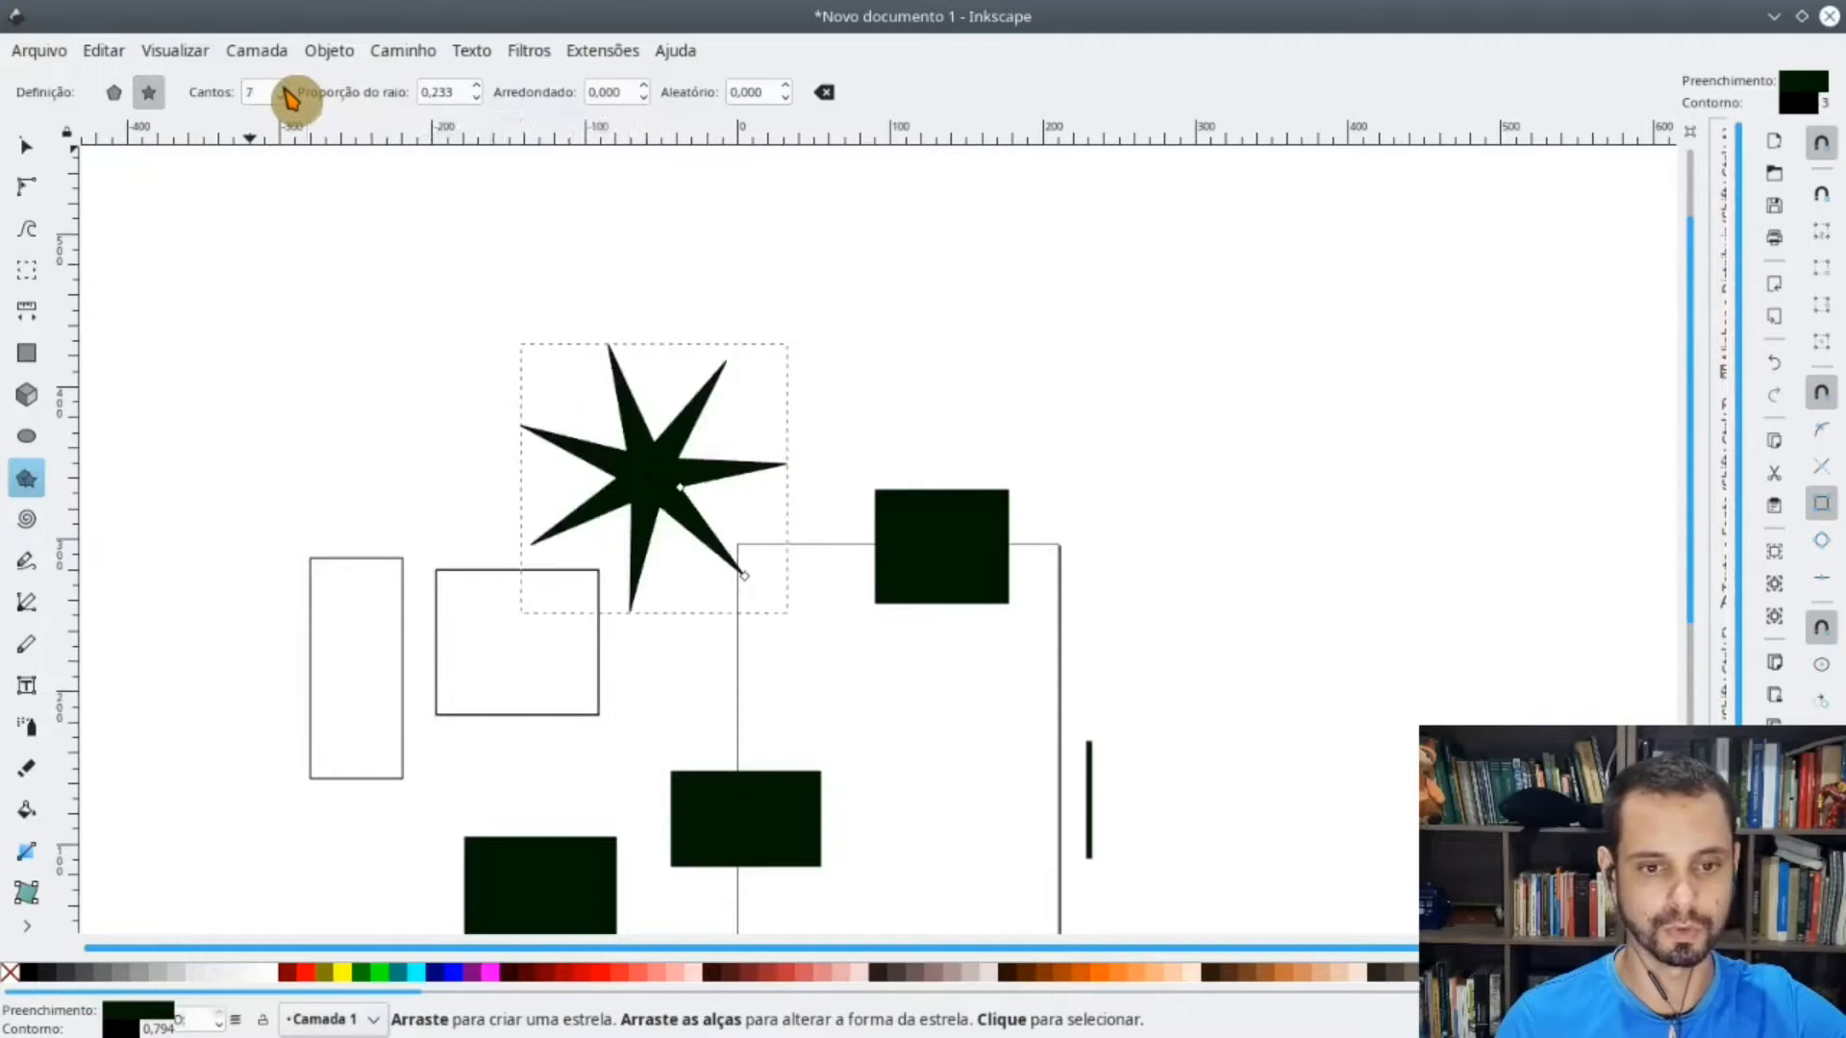
left_click(287, 89)
left_click(286, 89)
left_click(286, 90)
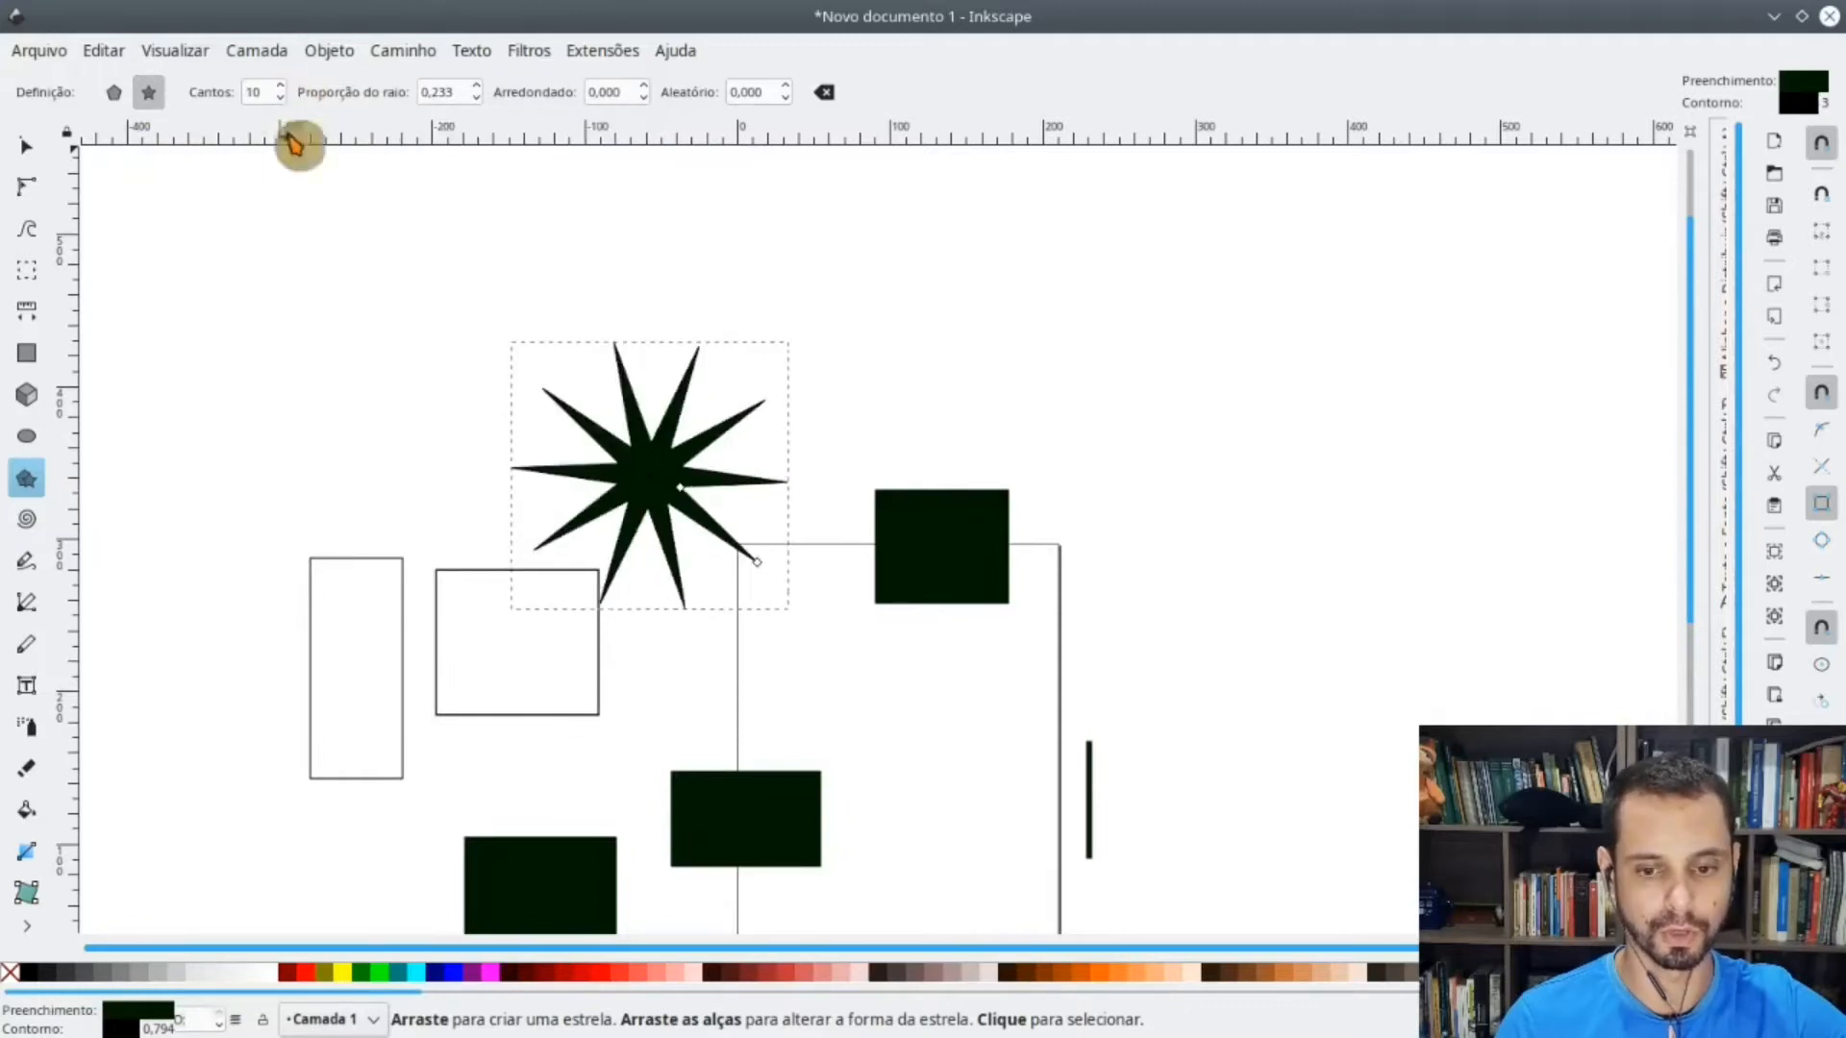
left_click_drag(684, 490, 733, 517)
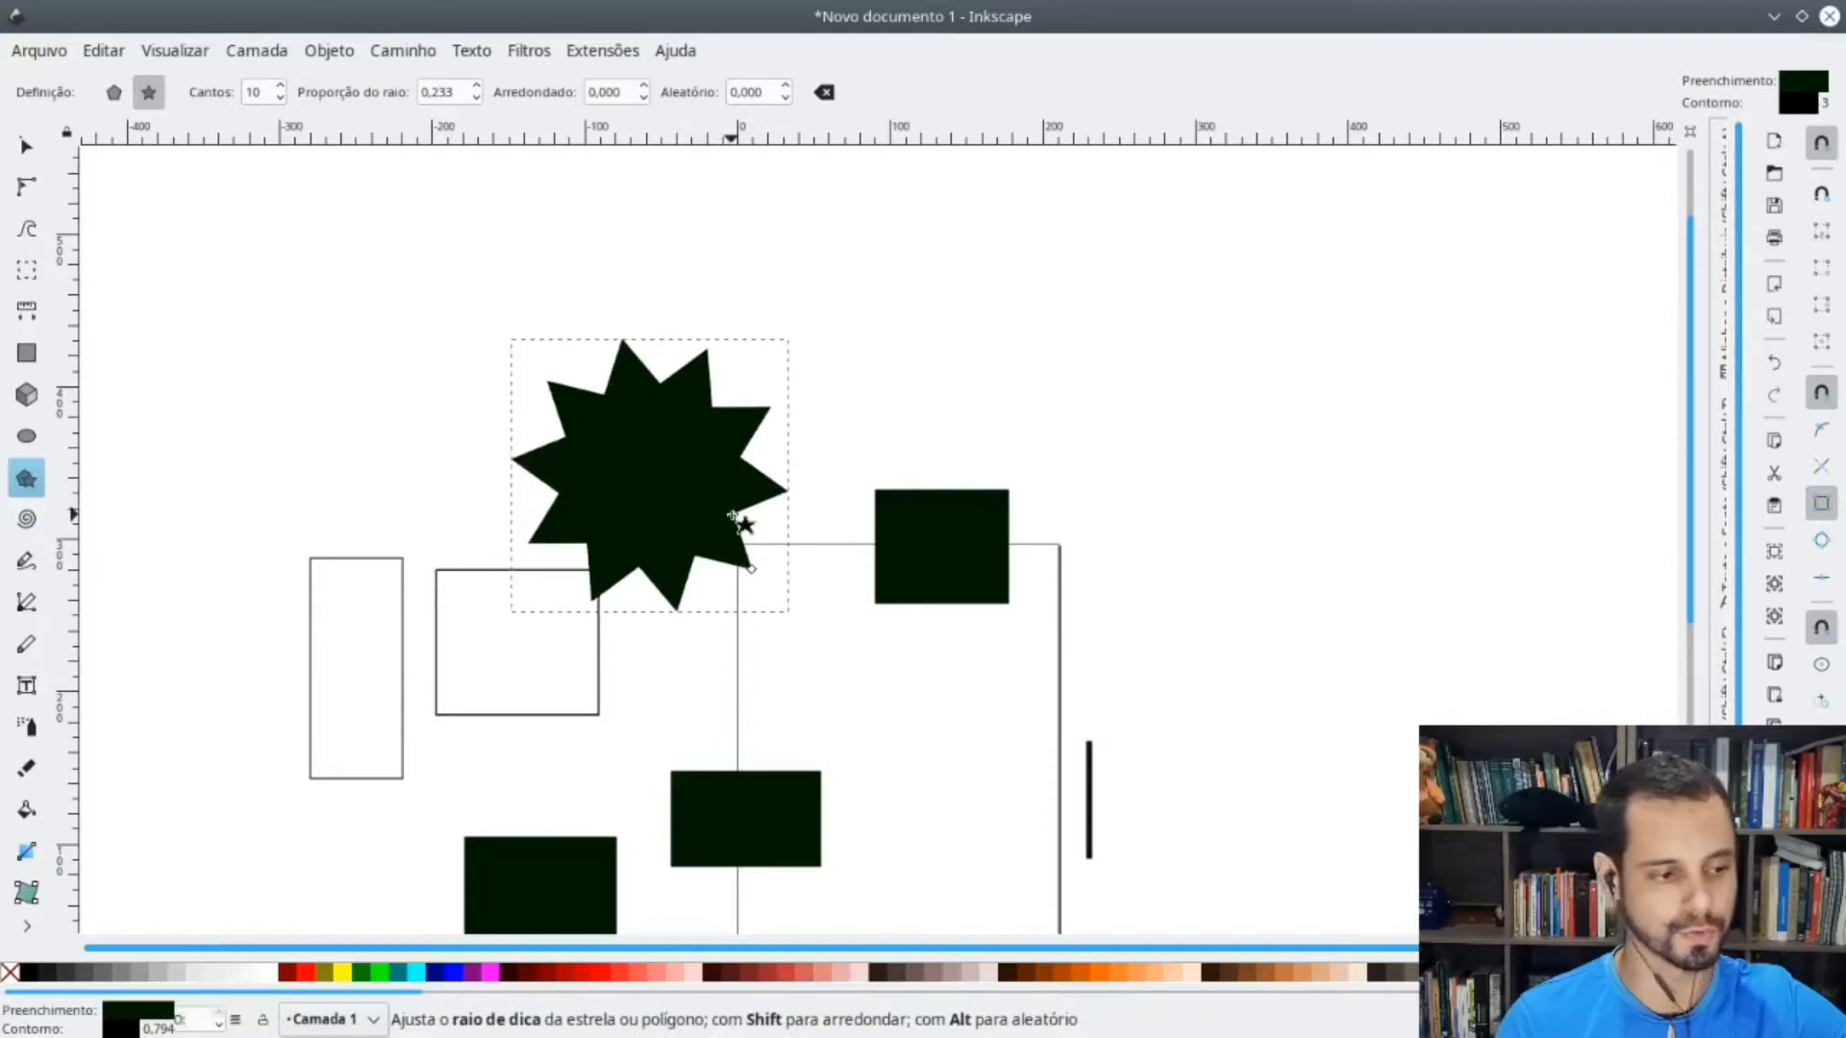
- Try cyan and magenta fills on the star and settle on yellow
left_click(419, 975)
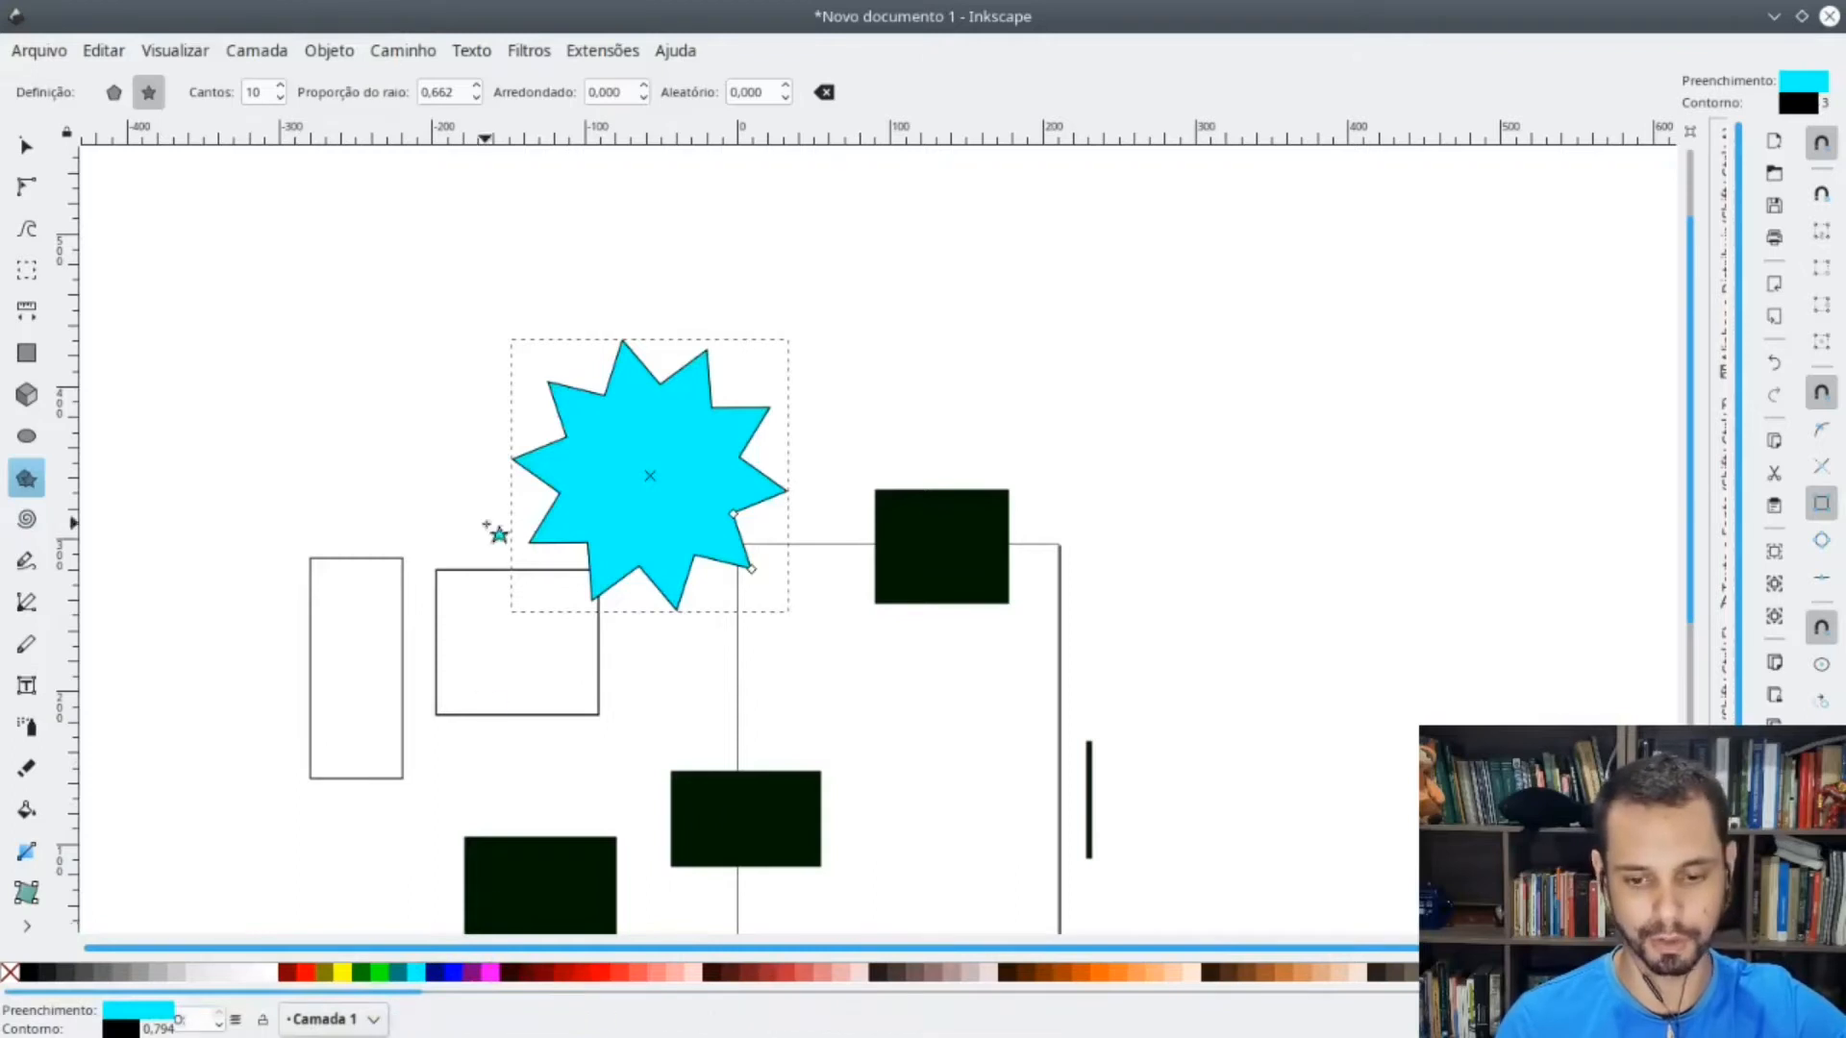
left_click(490, 973)
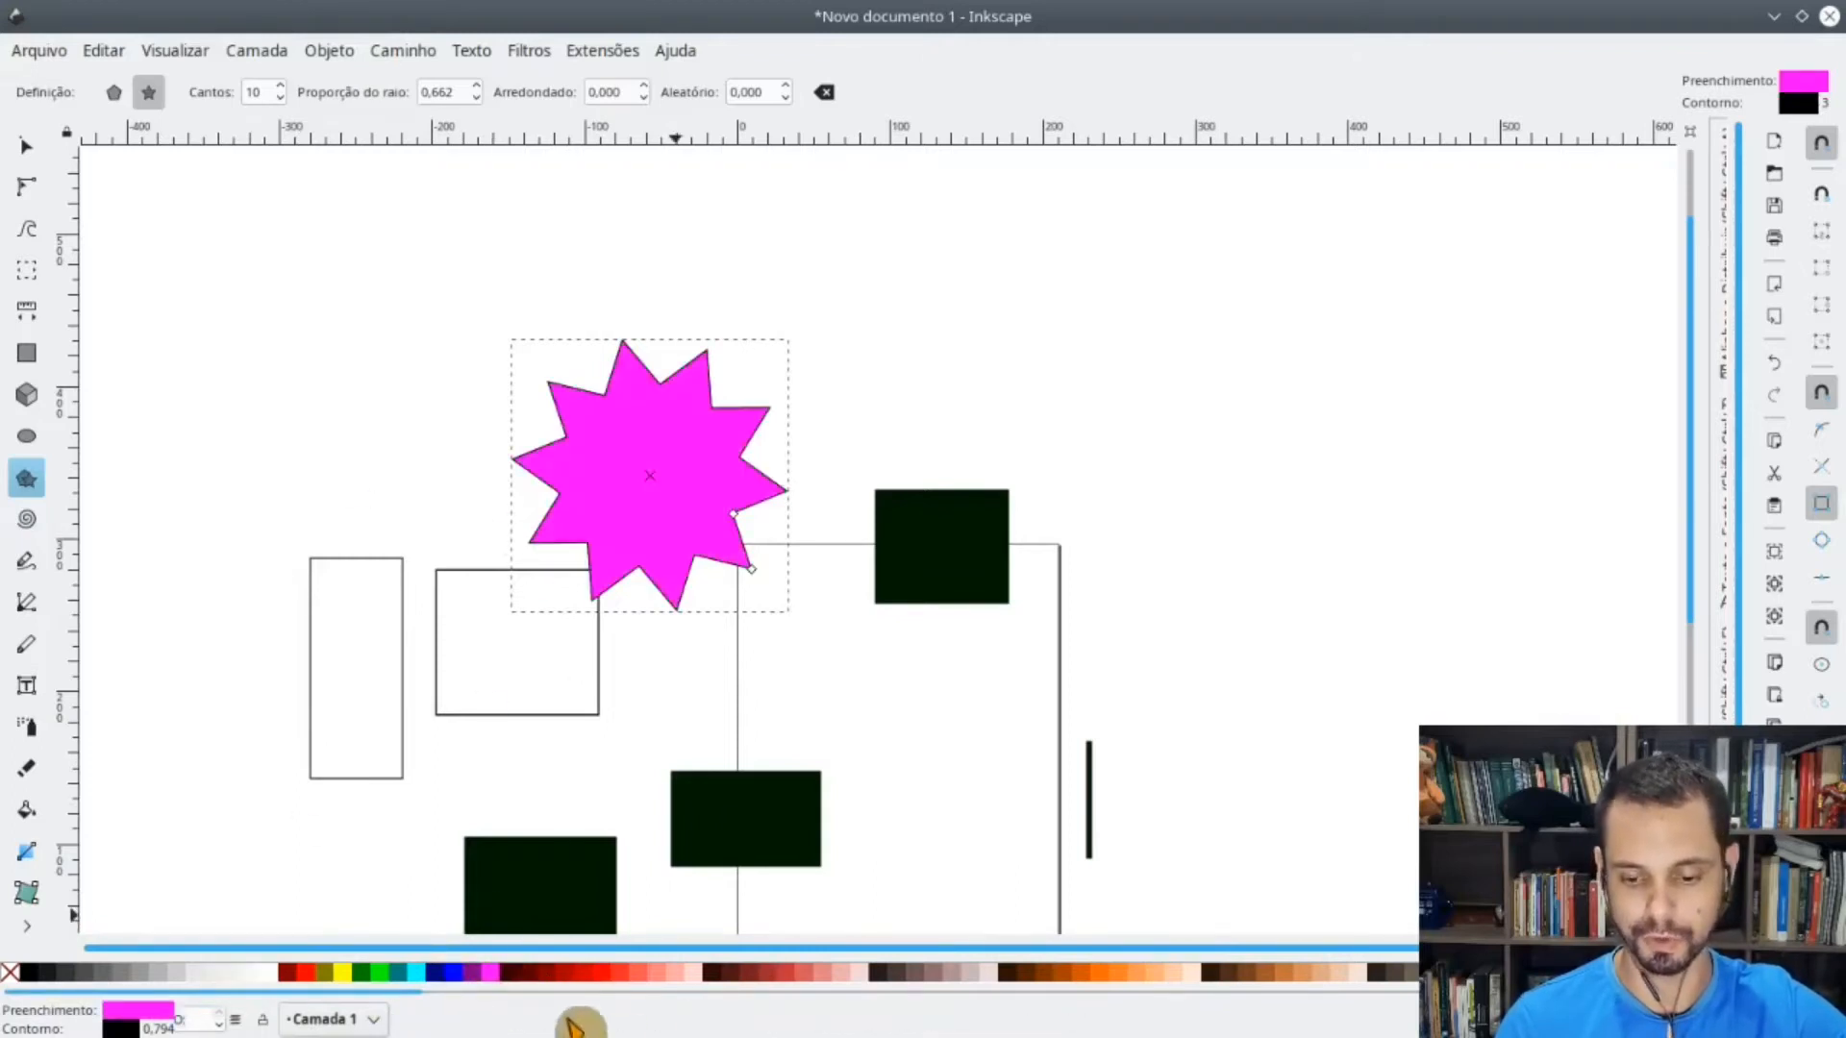
left_click(342, 973)
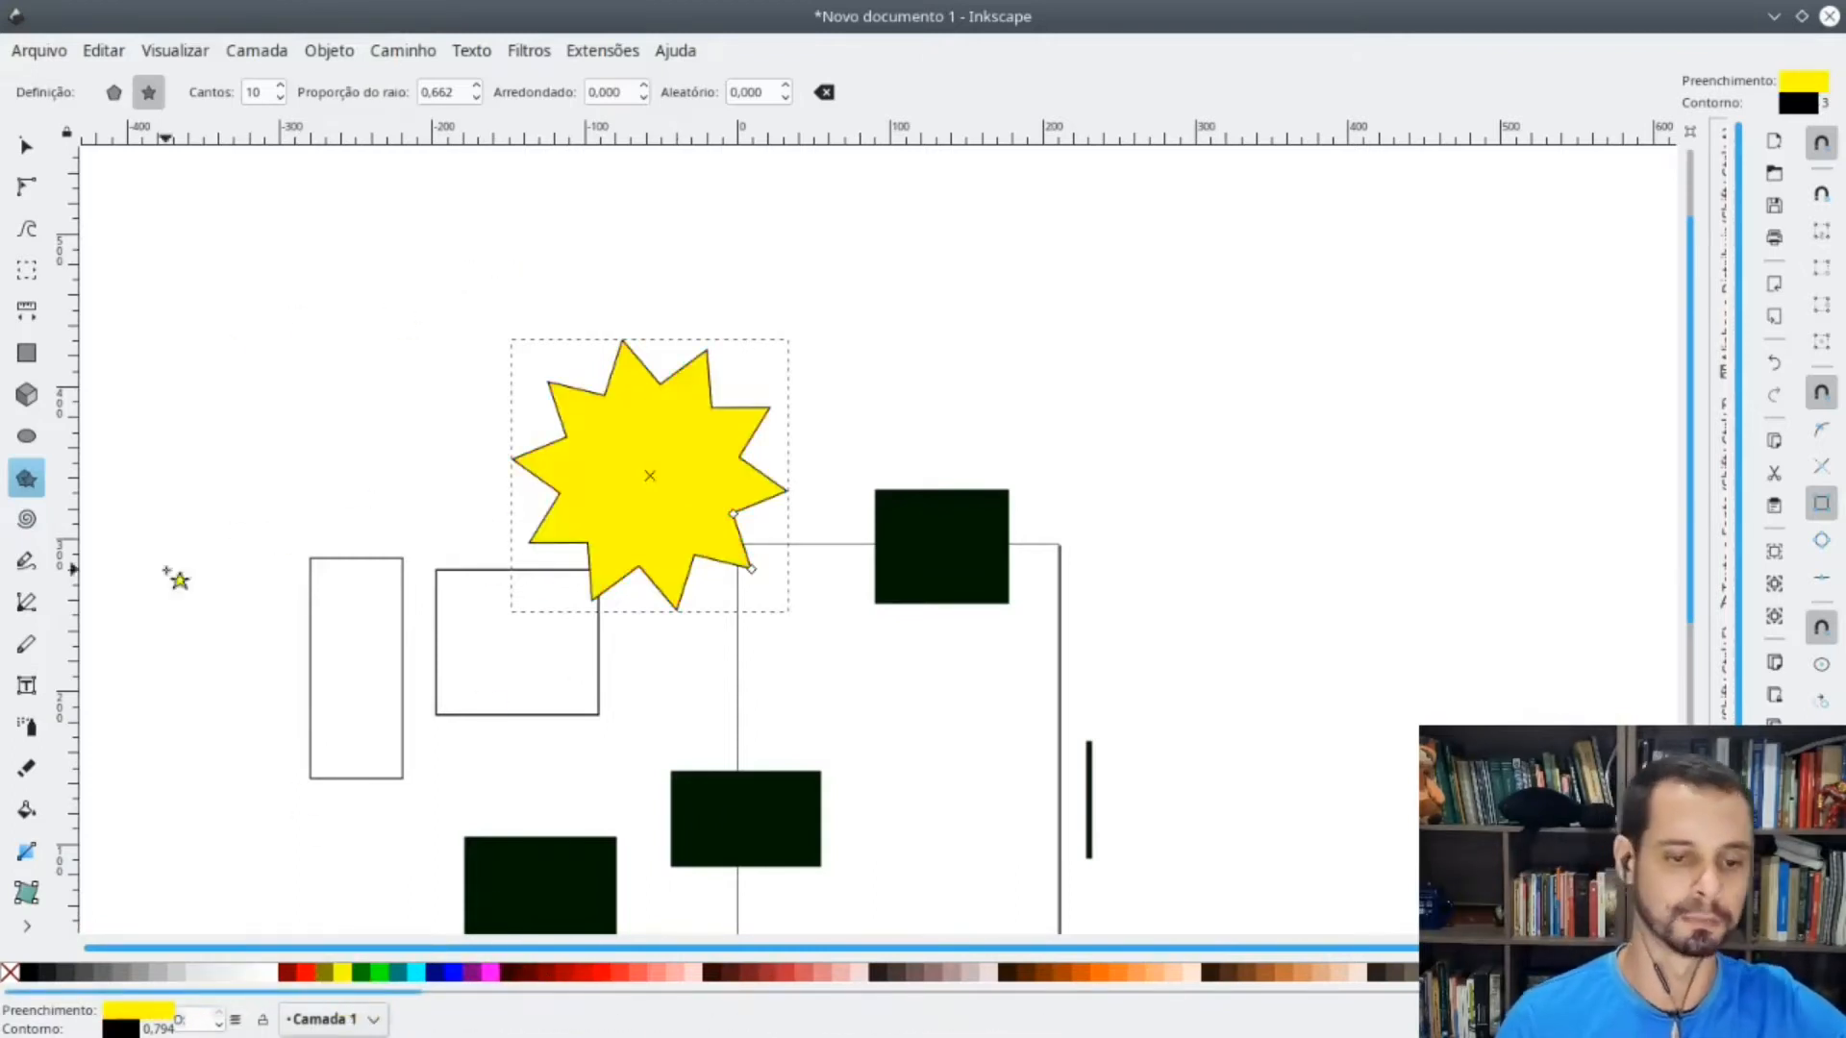
- Draw a three-turn spiral in the empty area to the upper left of the star
left_click(27, 519)
left_click_drag(311, 306, 375, 402)
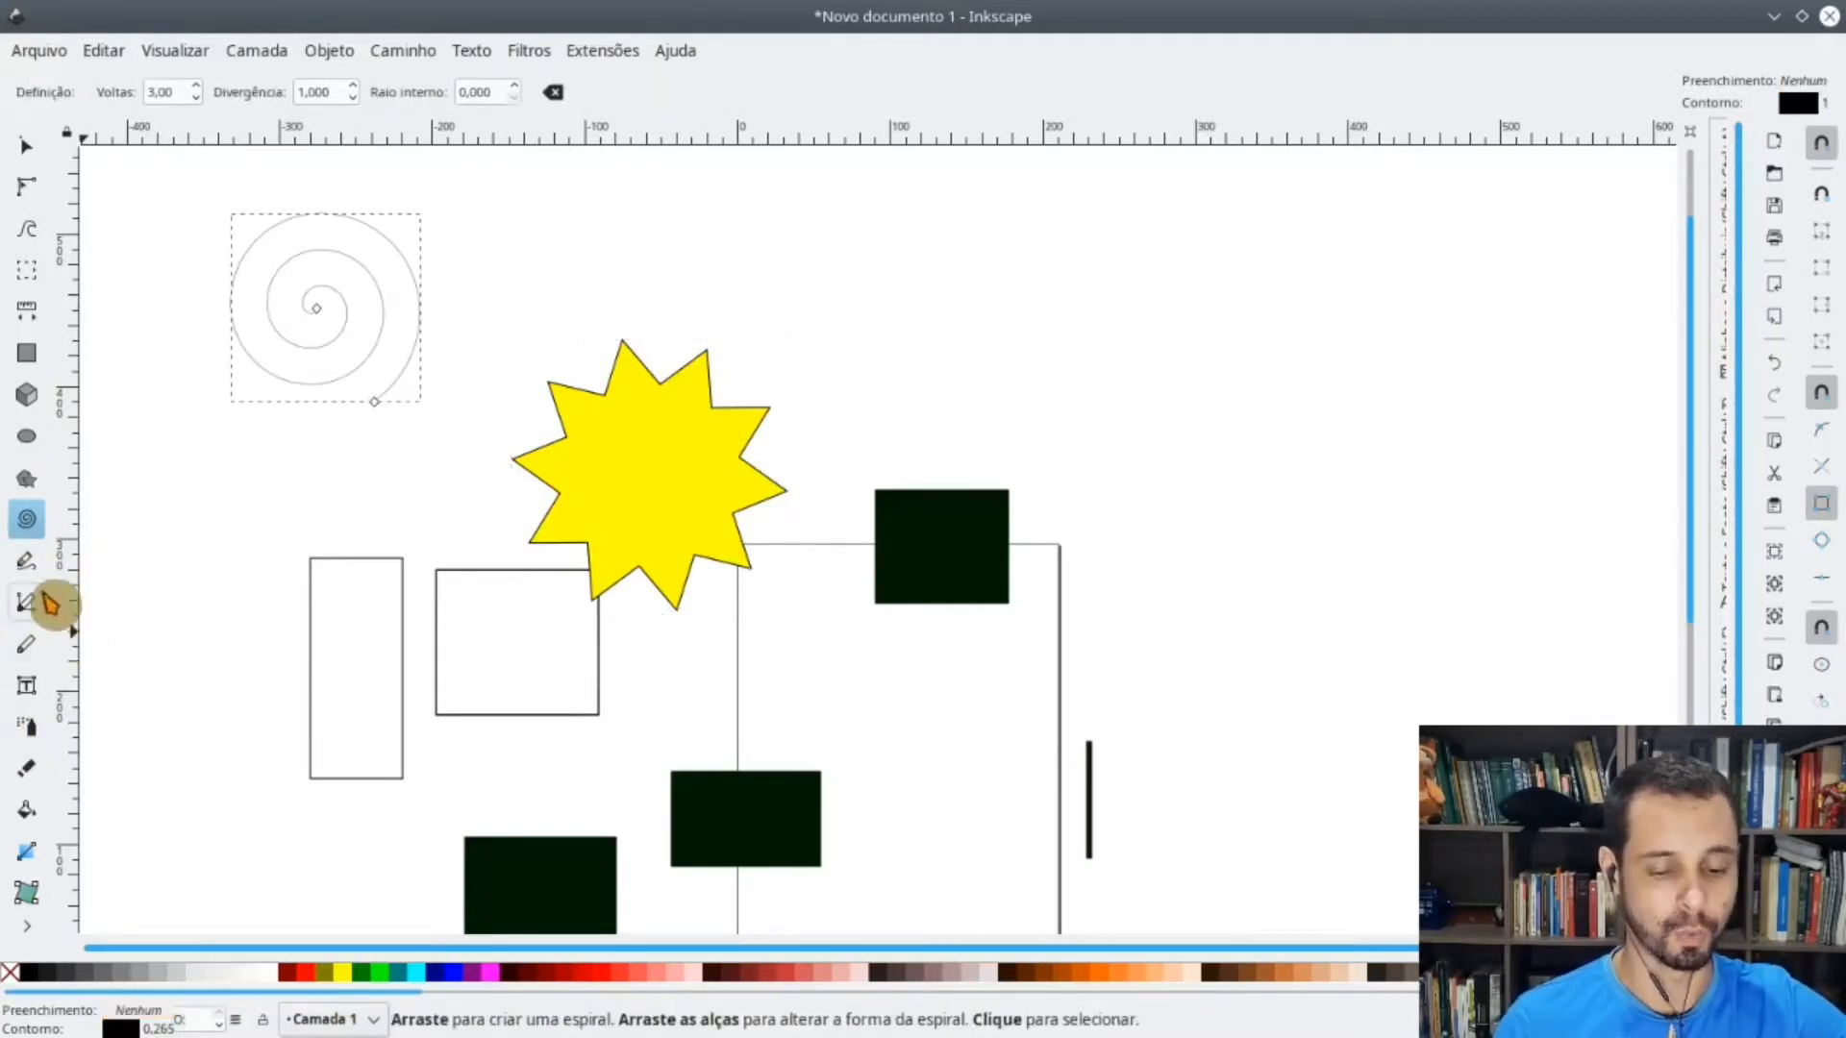
- Switch to the selection tool and deselect the spiral
left_click(27, 146)
left_click(508, 292)
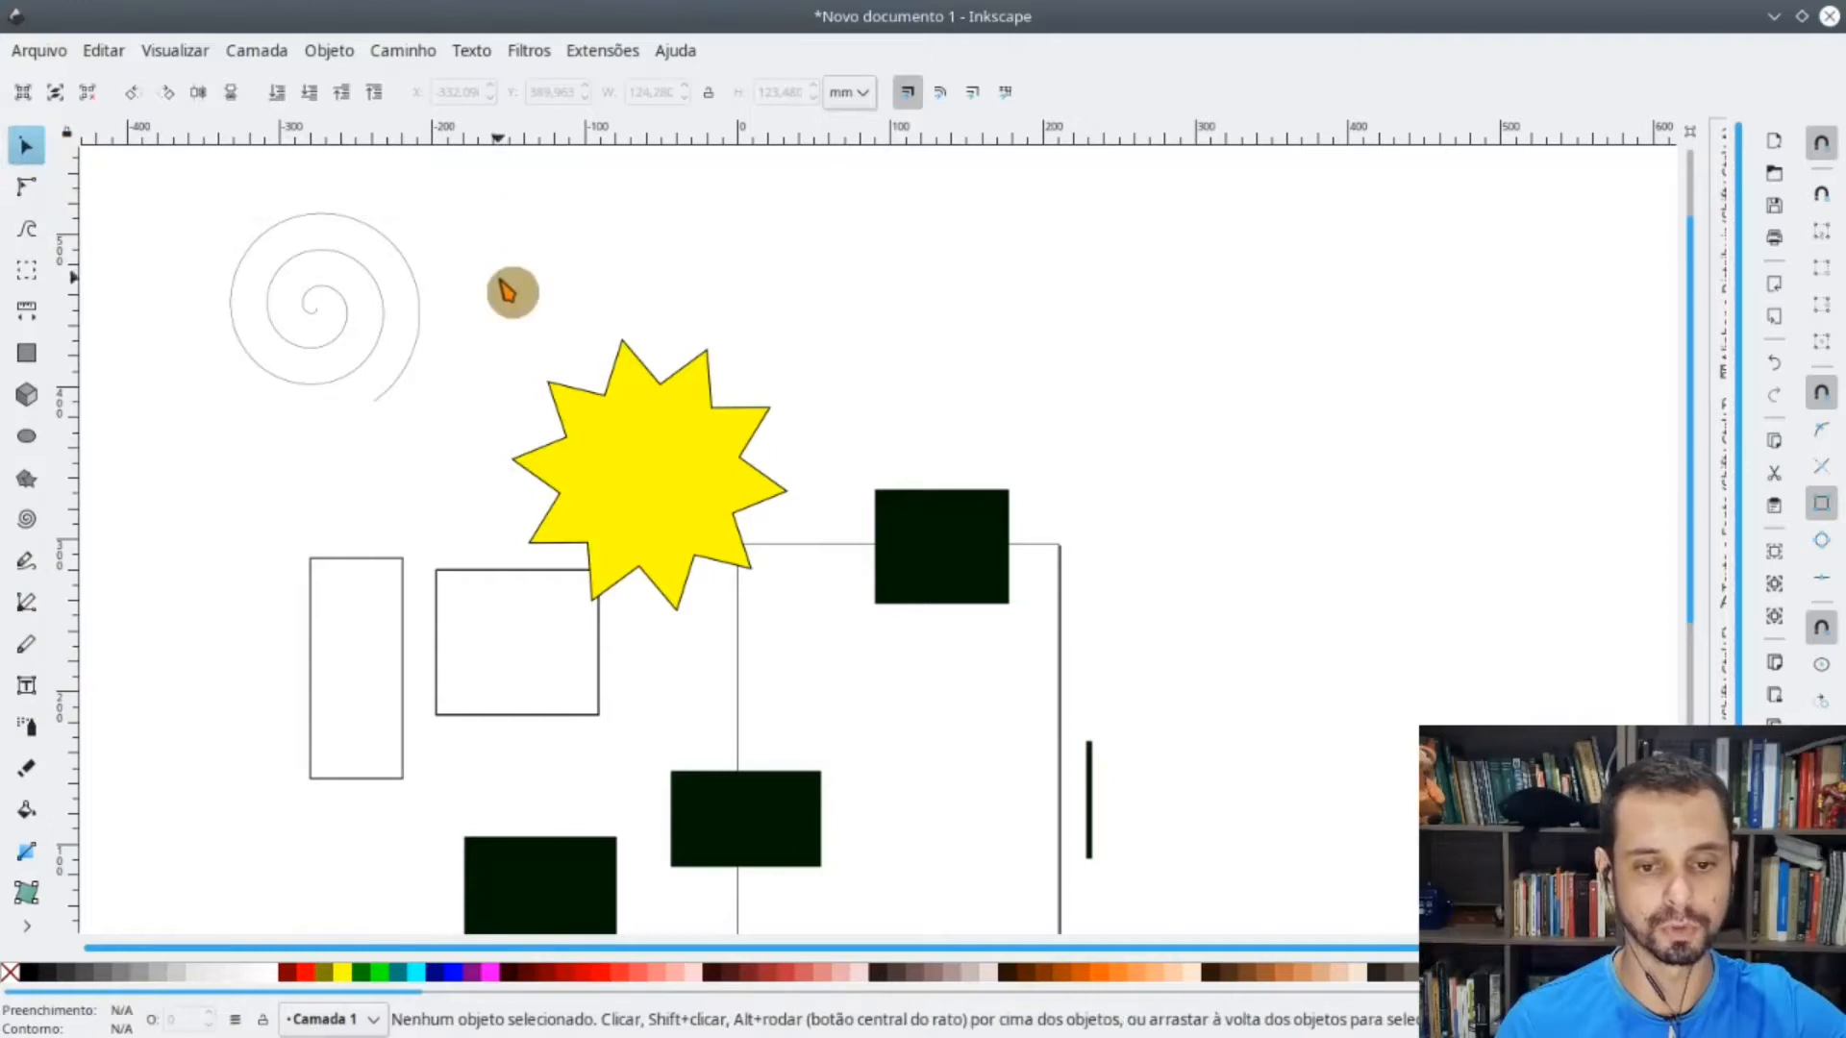
scroll(685, 404, "up", 2)
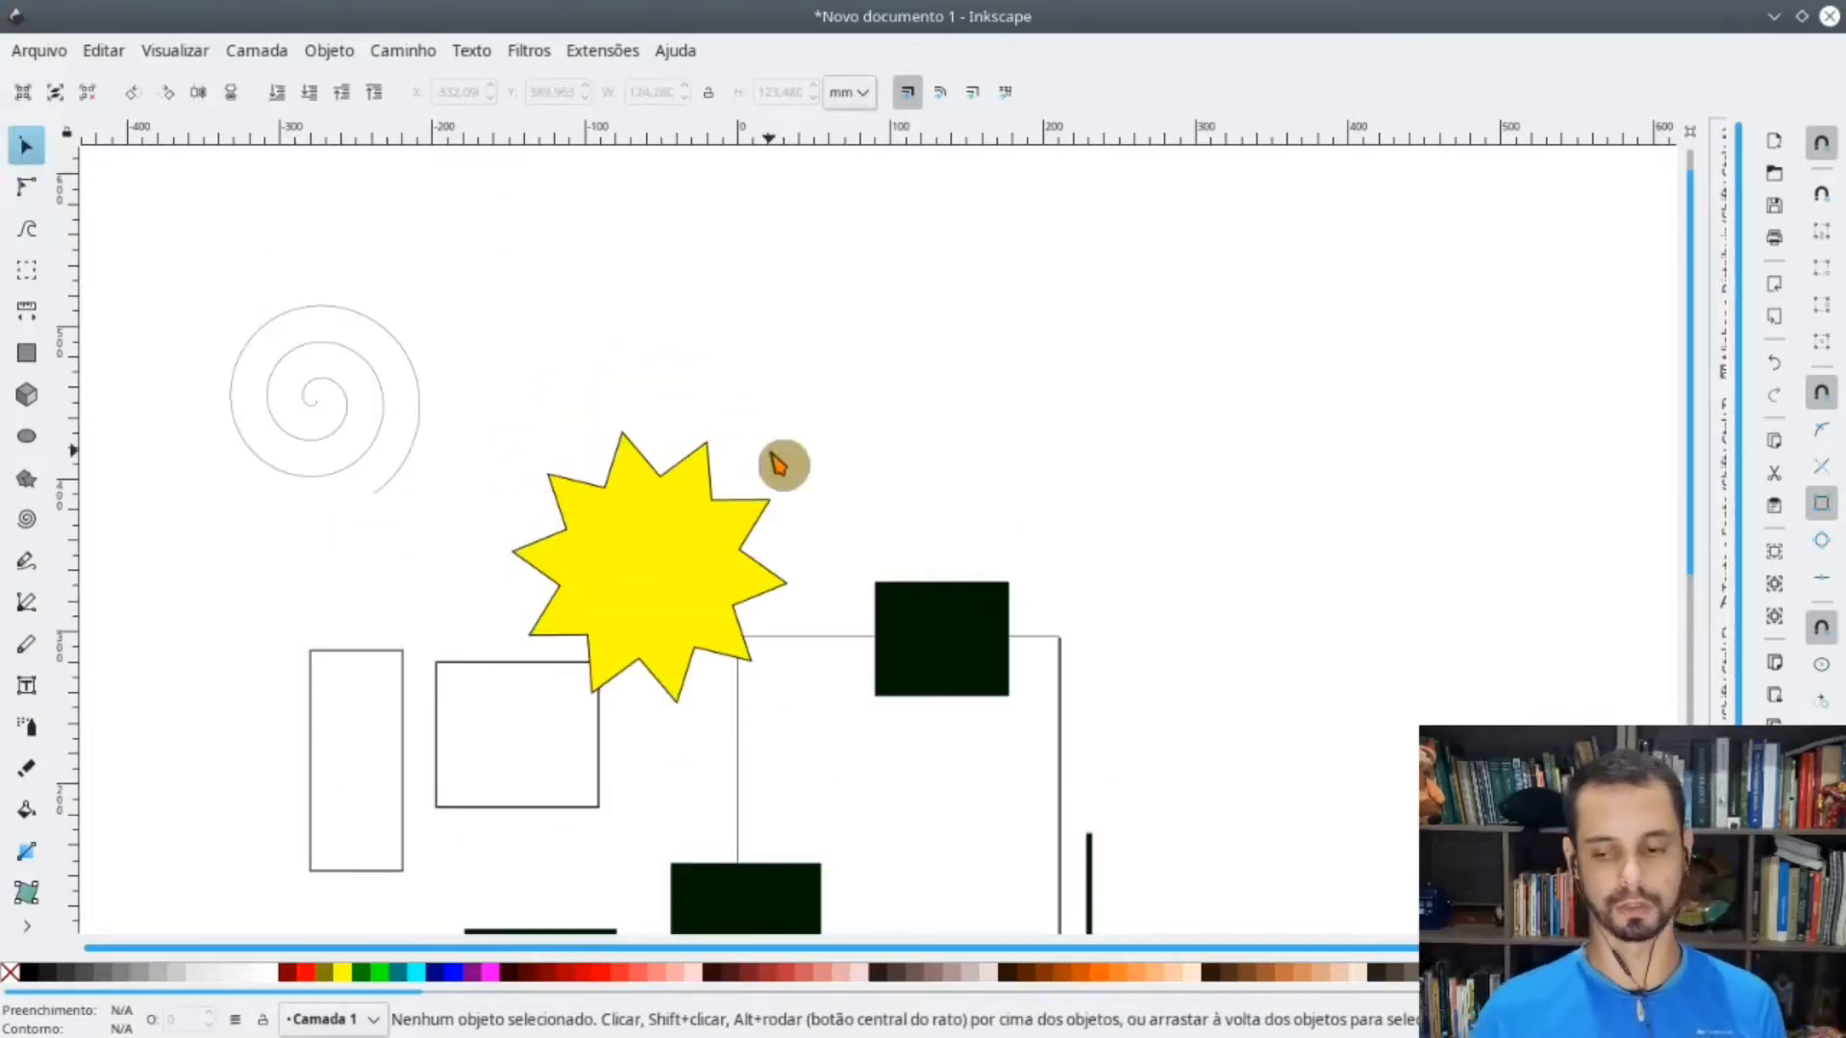
scroll(1120, 476, "down", 4)
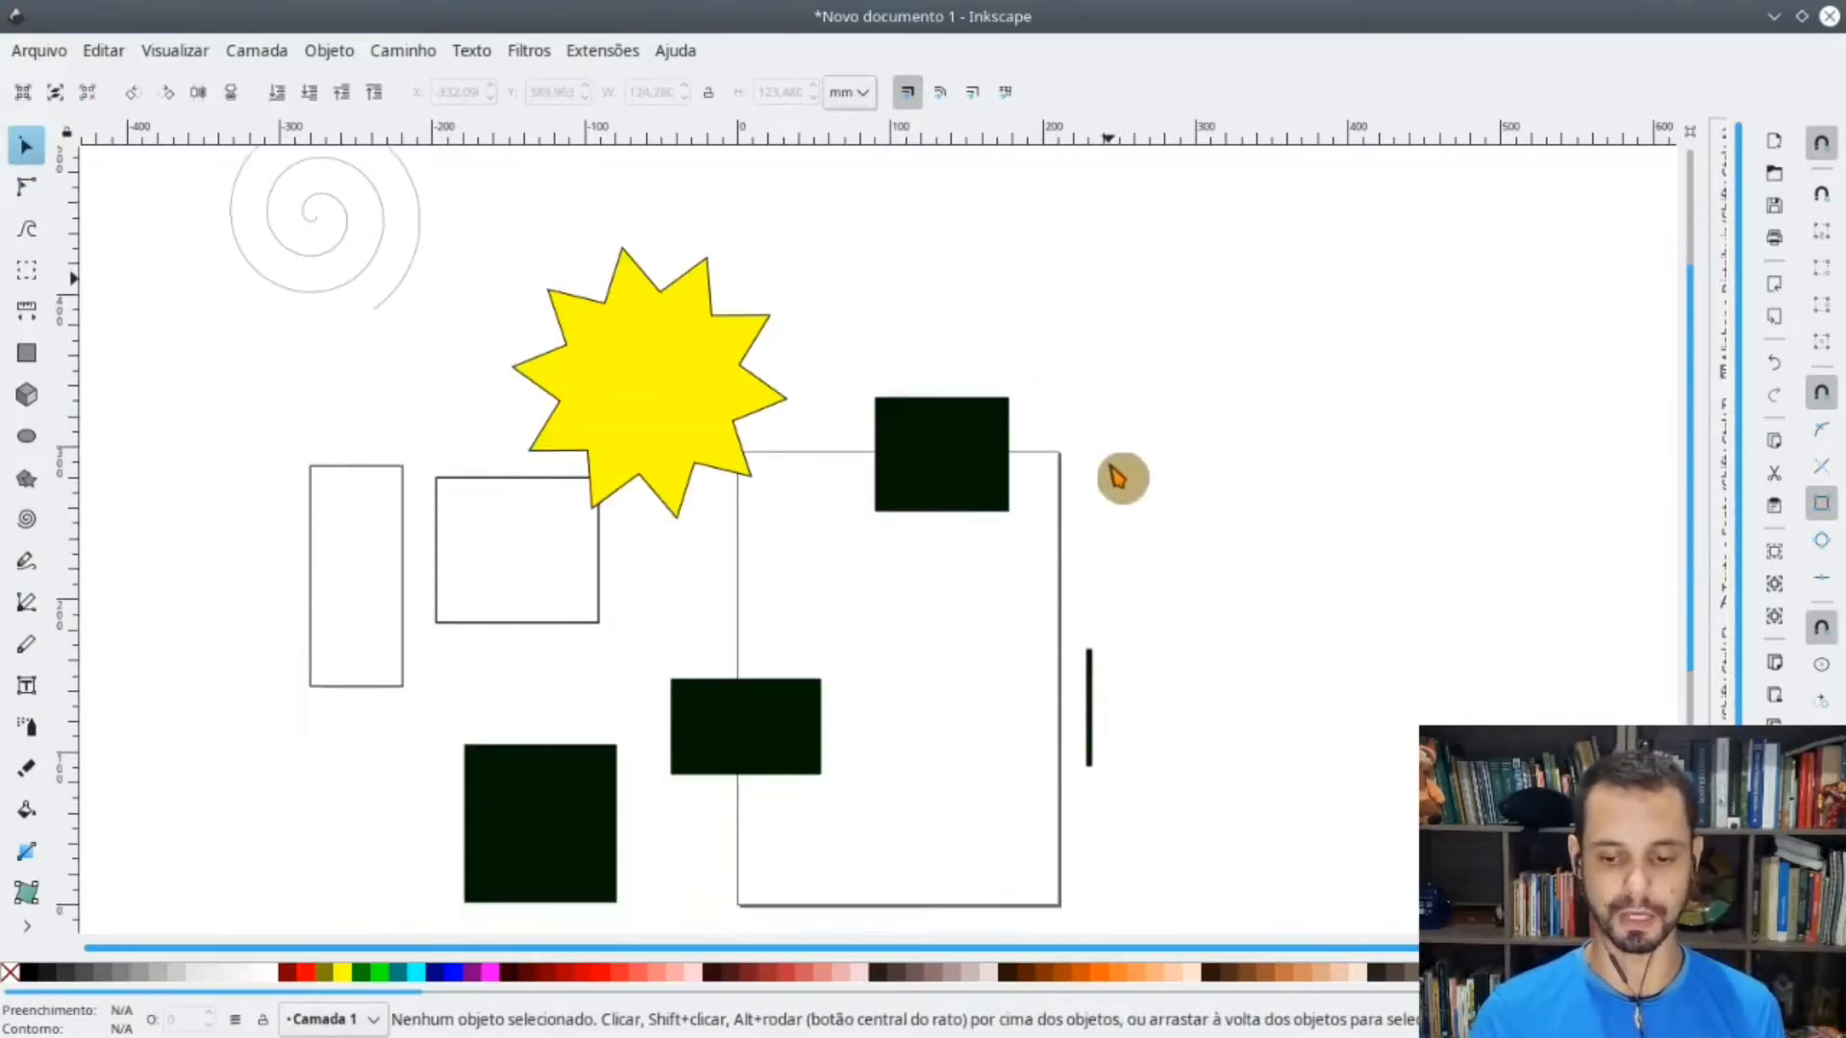
scroll(1042, 453, "up", 8)
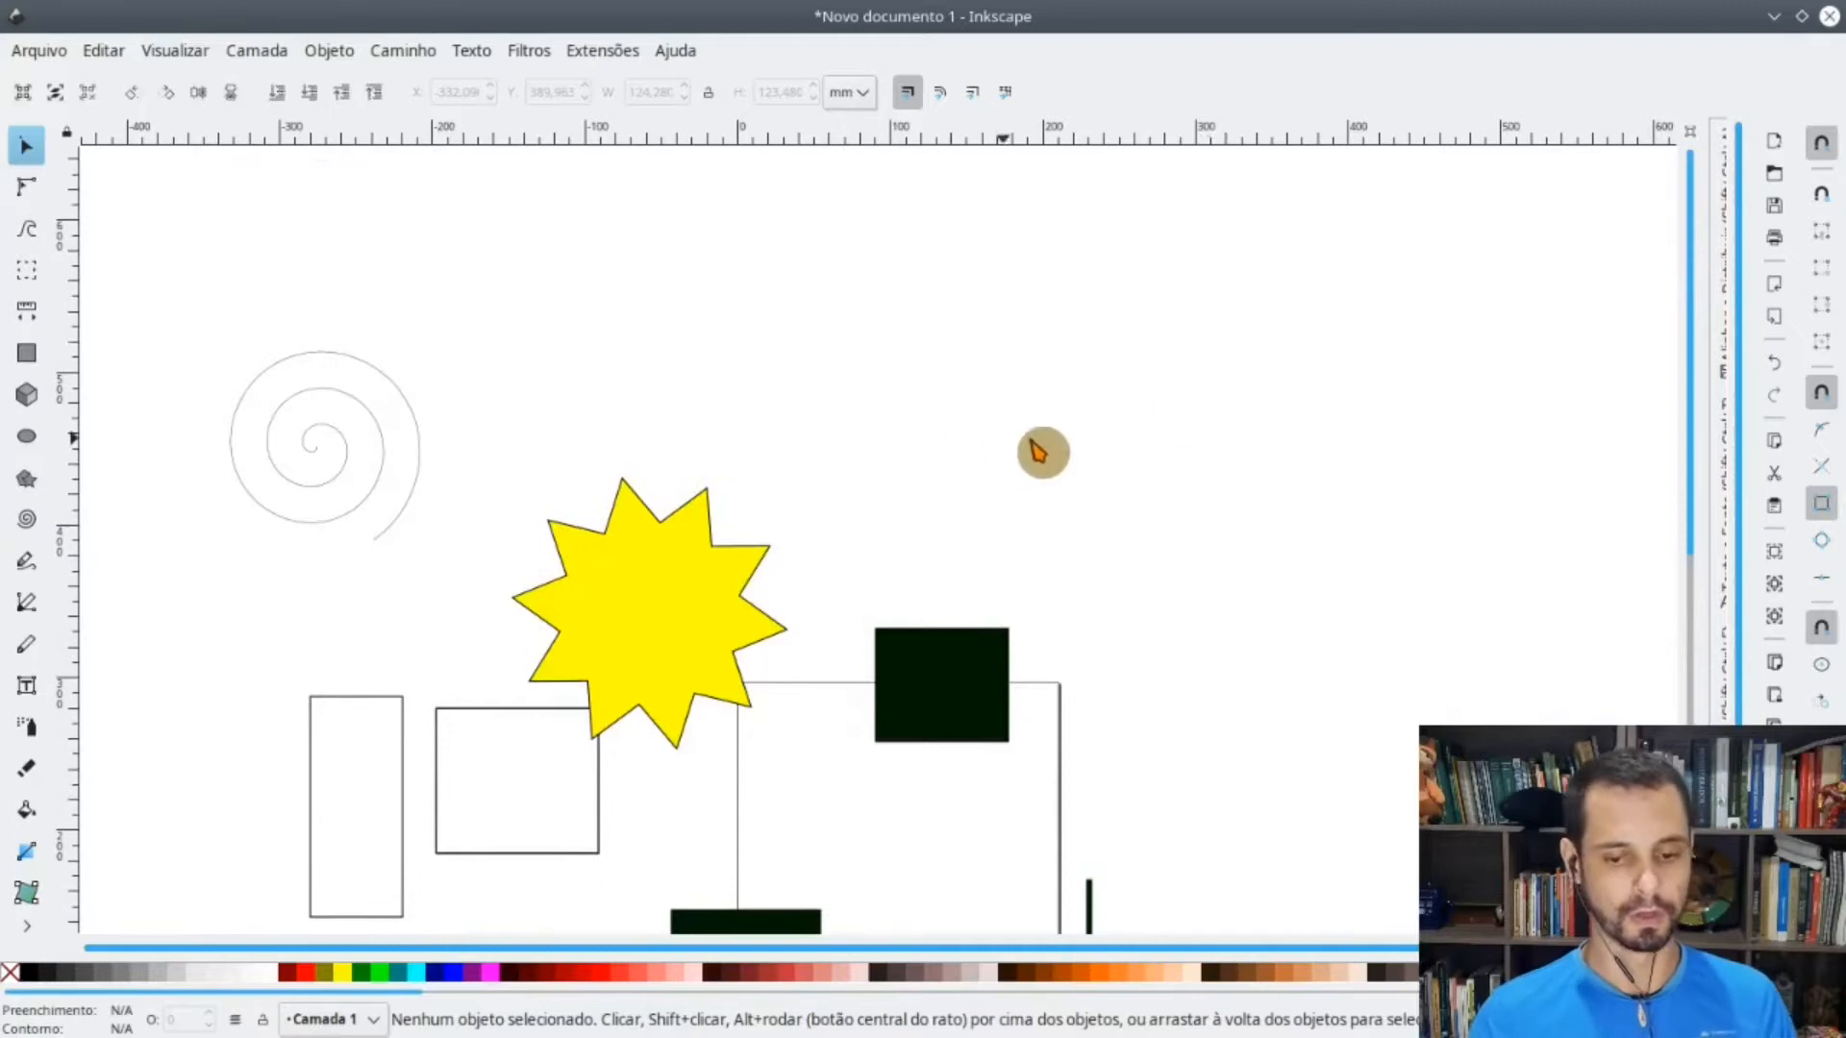
- Draw a two-segment Bézier path with a slanted lower line in the empty area above the dark rectangle, and delete it
left_click(29, 606)
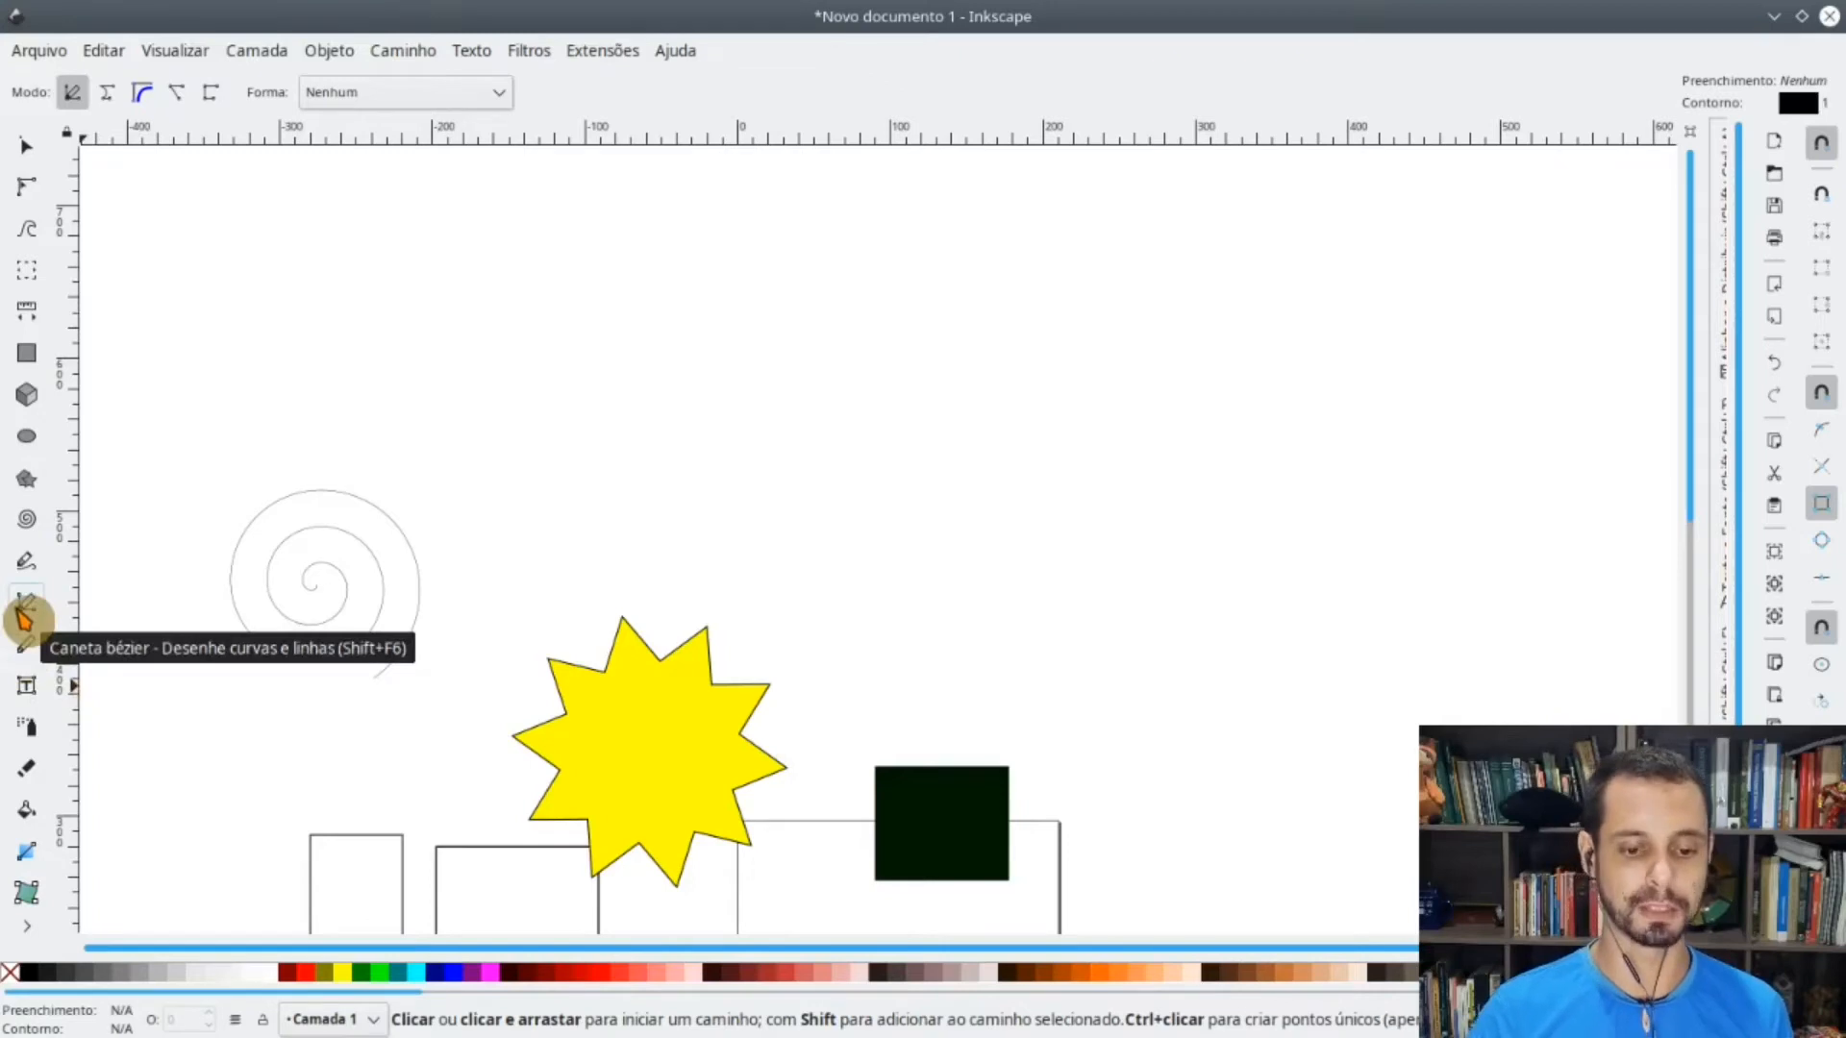
left_click(914, 272)
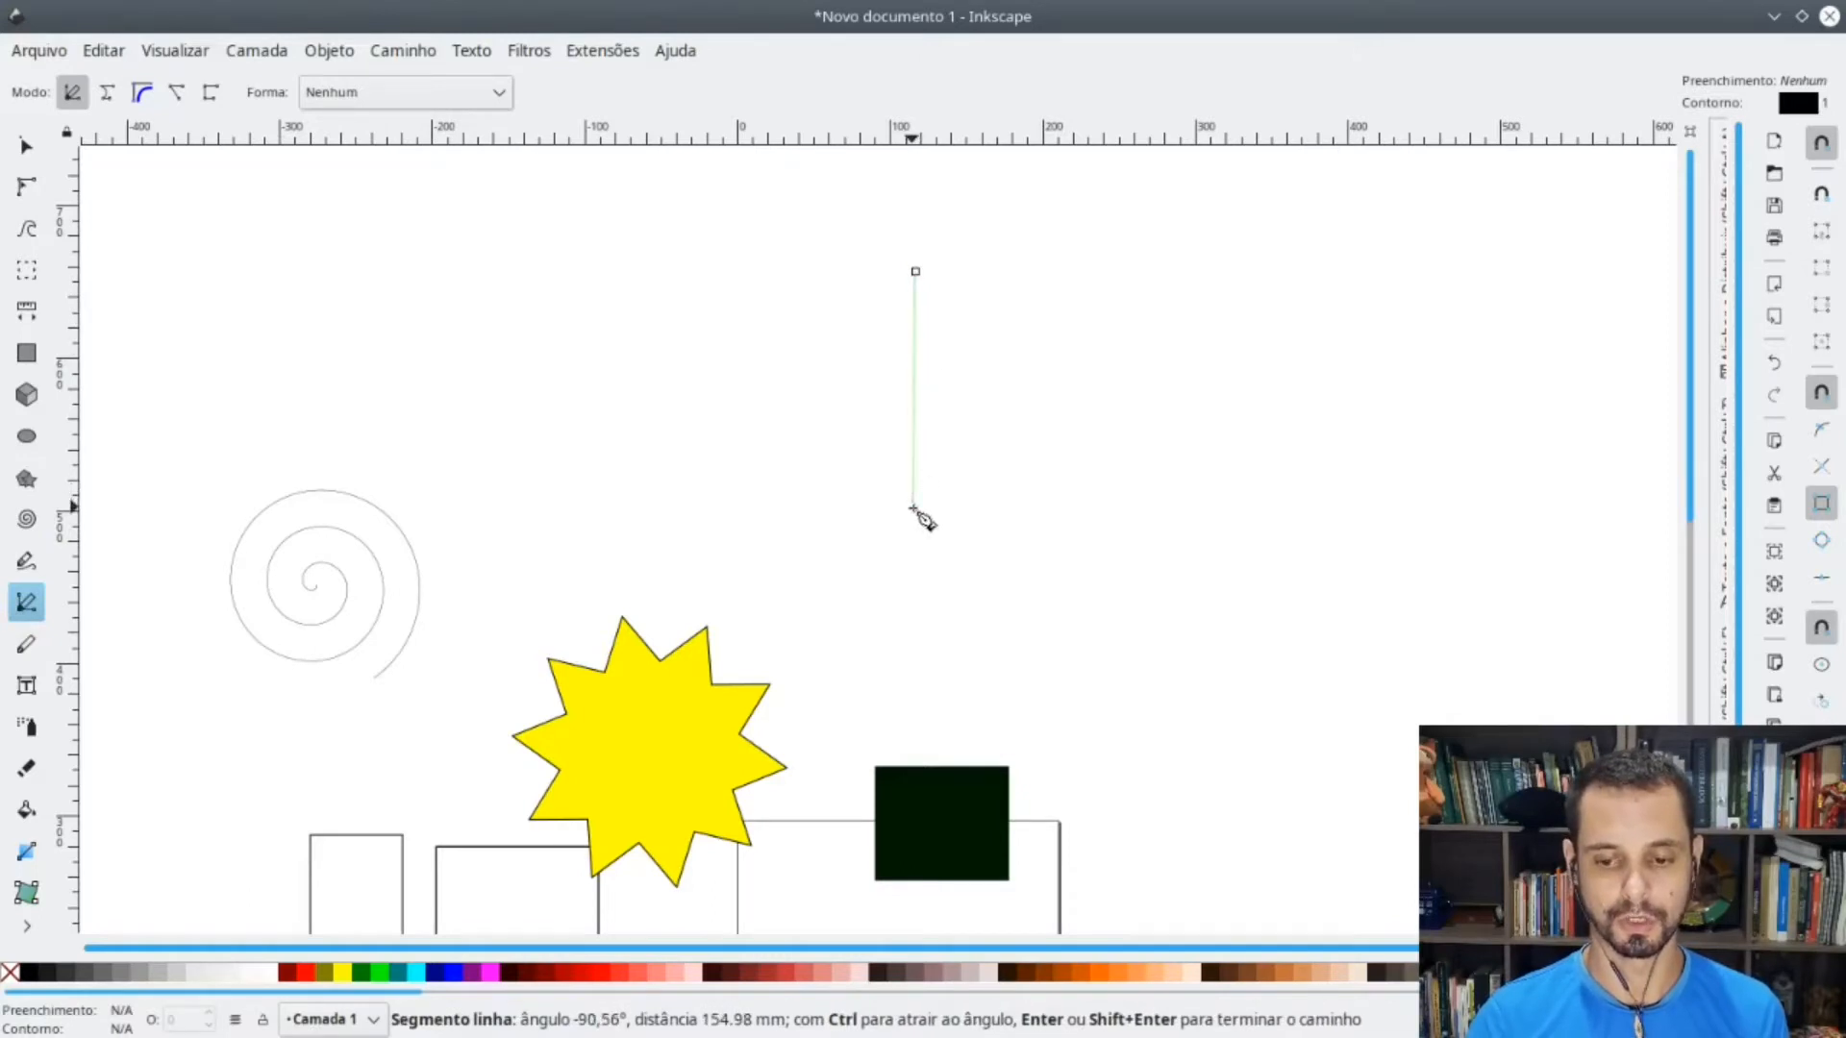
double_click(1346, 488)
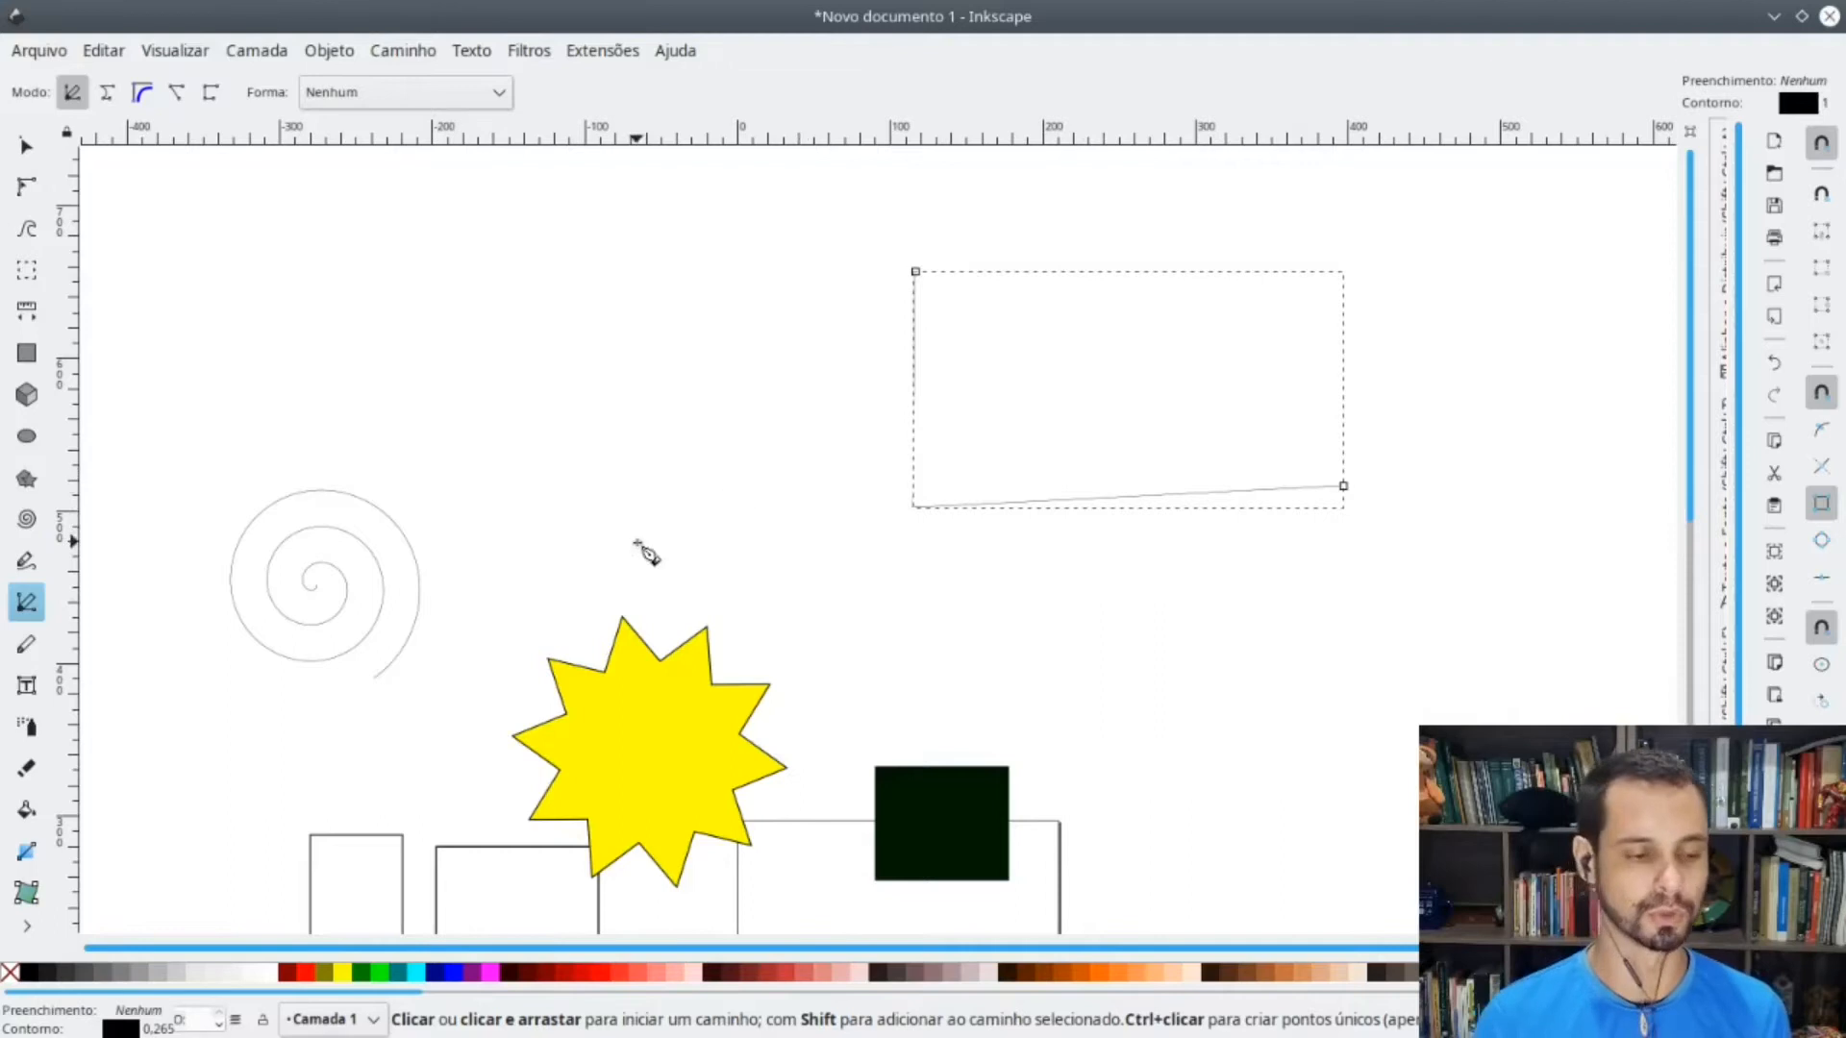
key("Delete")
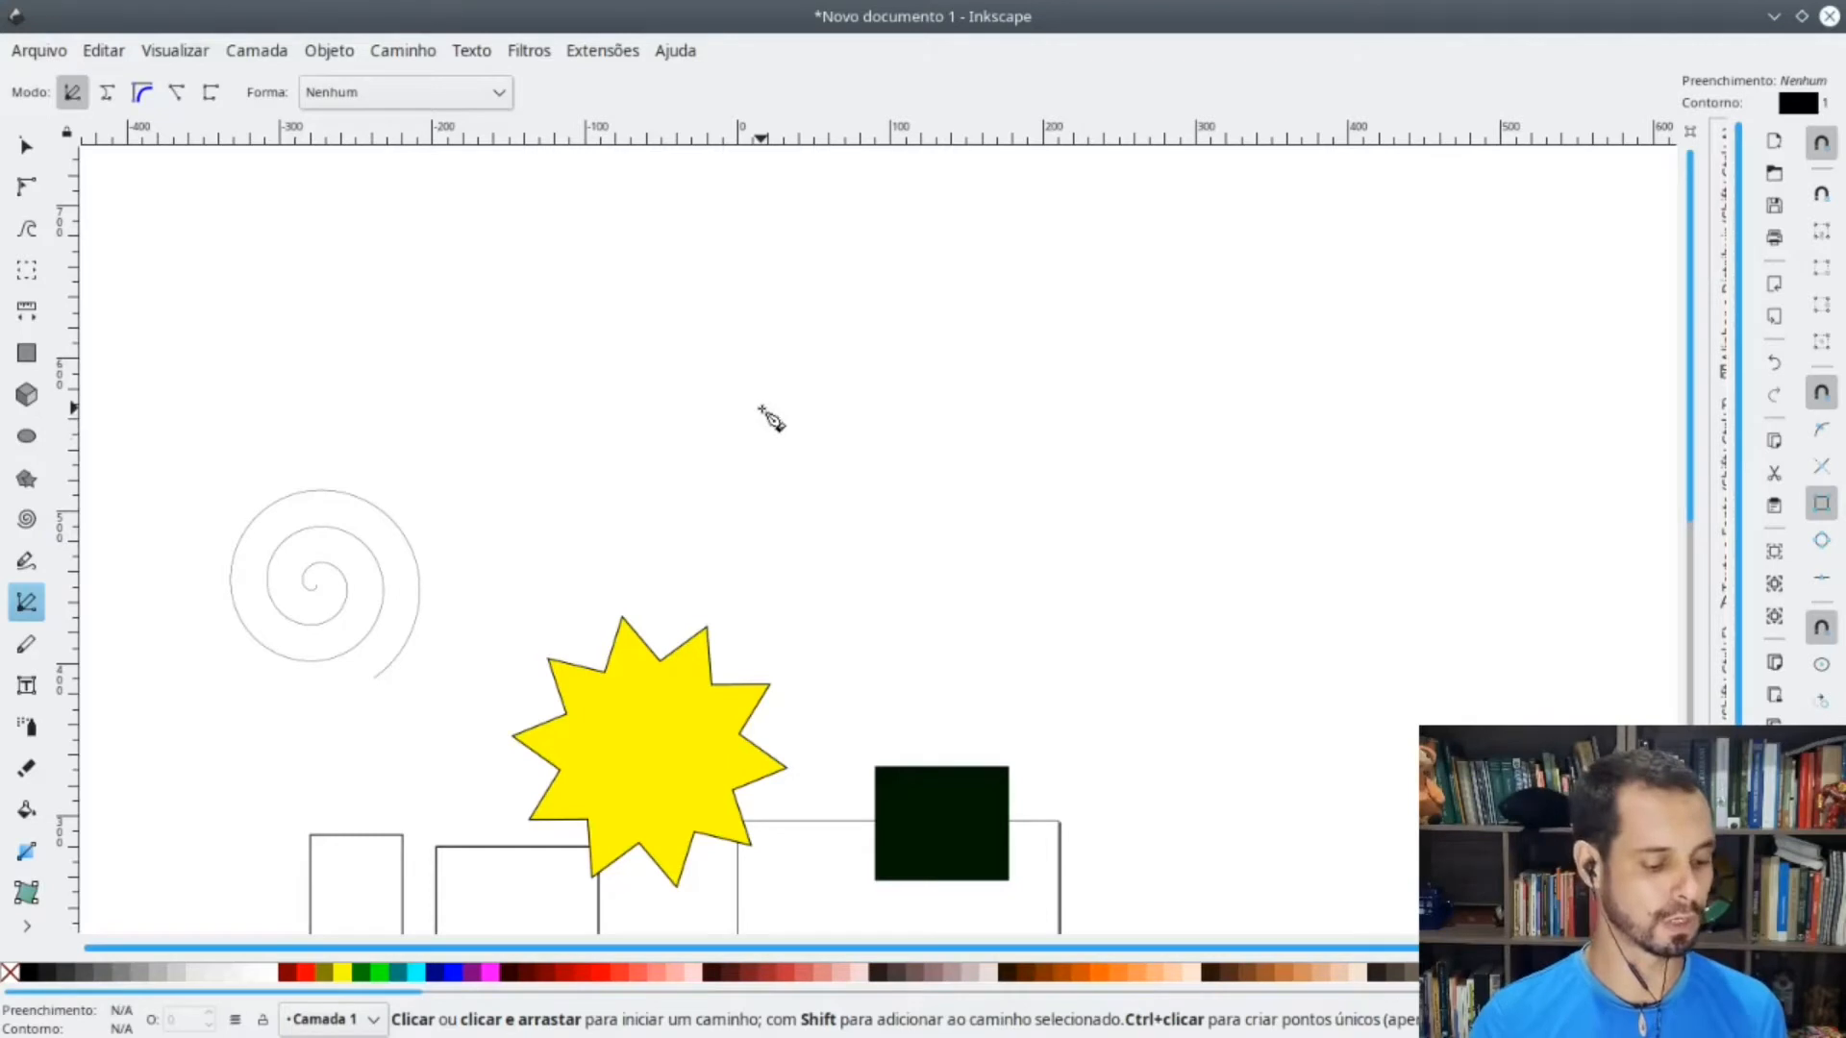
- Draw an L-shaped Bézier path above the dark rectangle, with a vertical segment about 180 mm long and a horizontal one about 206 mm
left_click(920, 239)
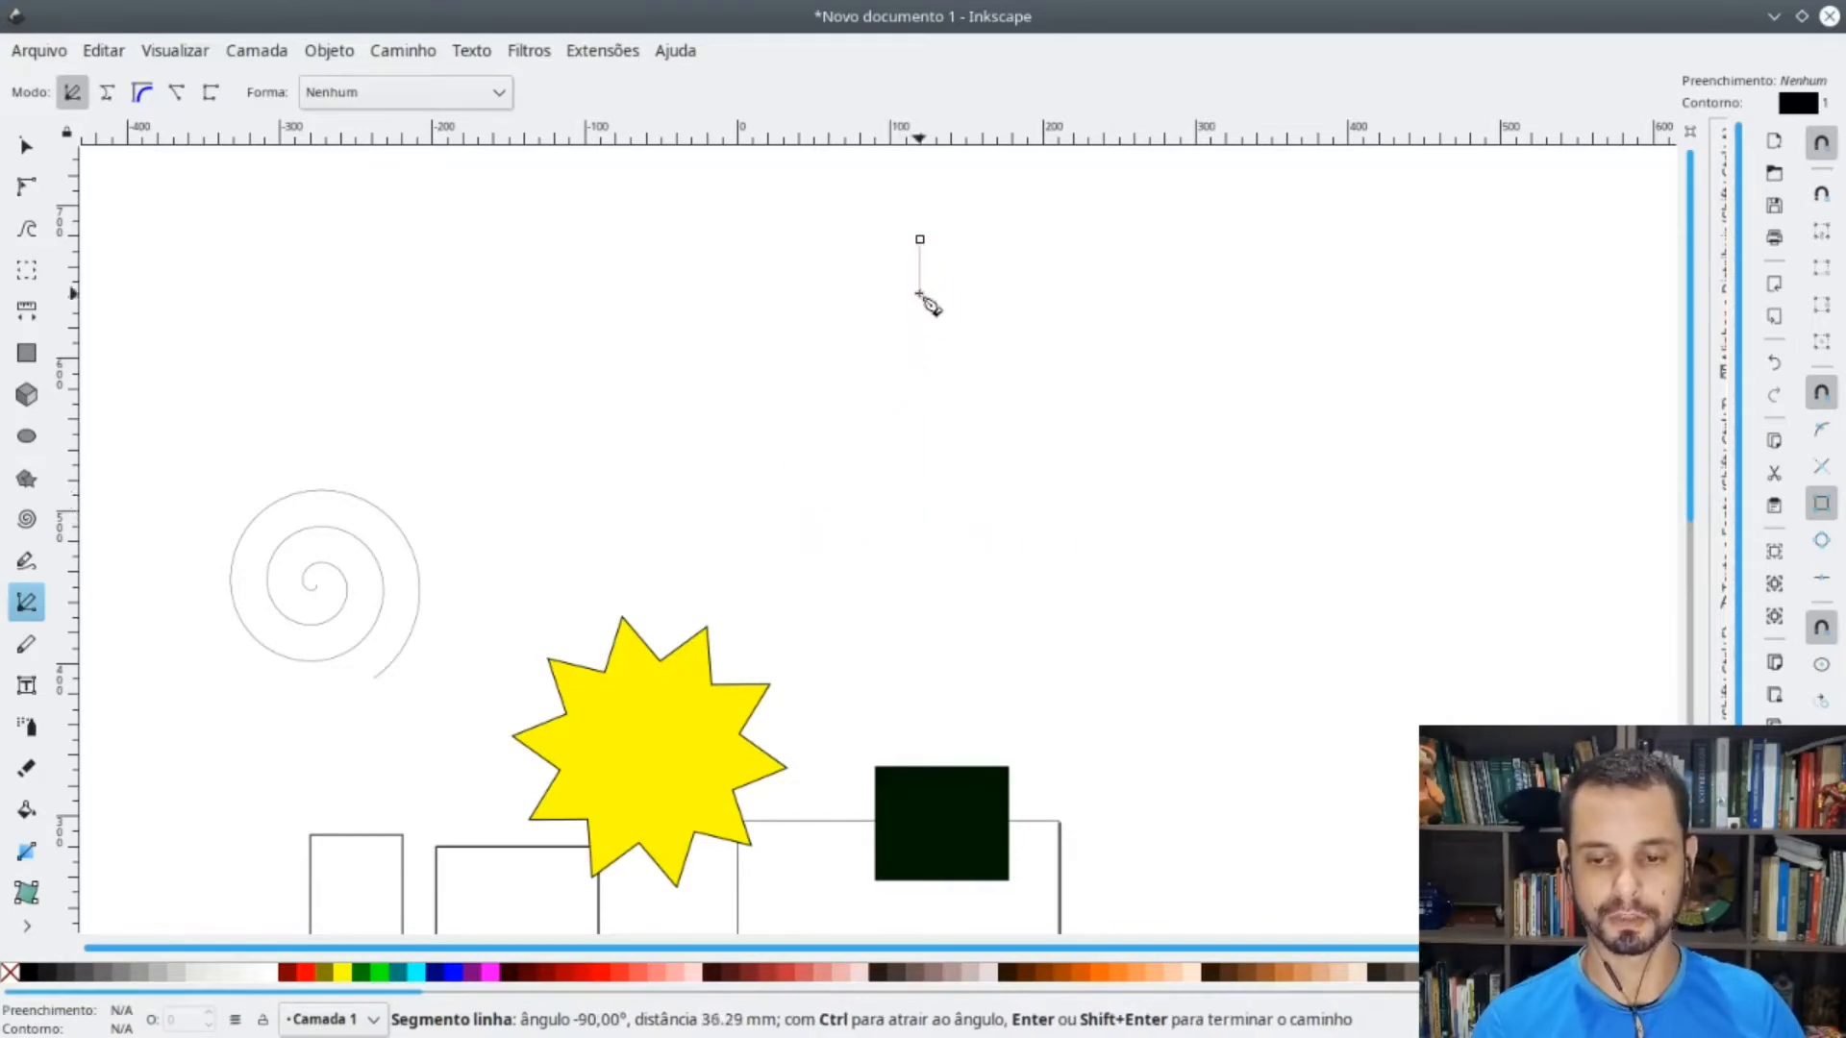
left_click(920, 513)
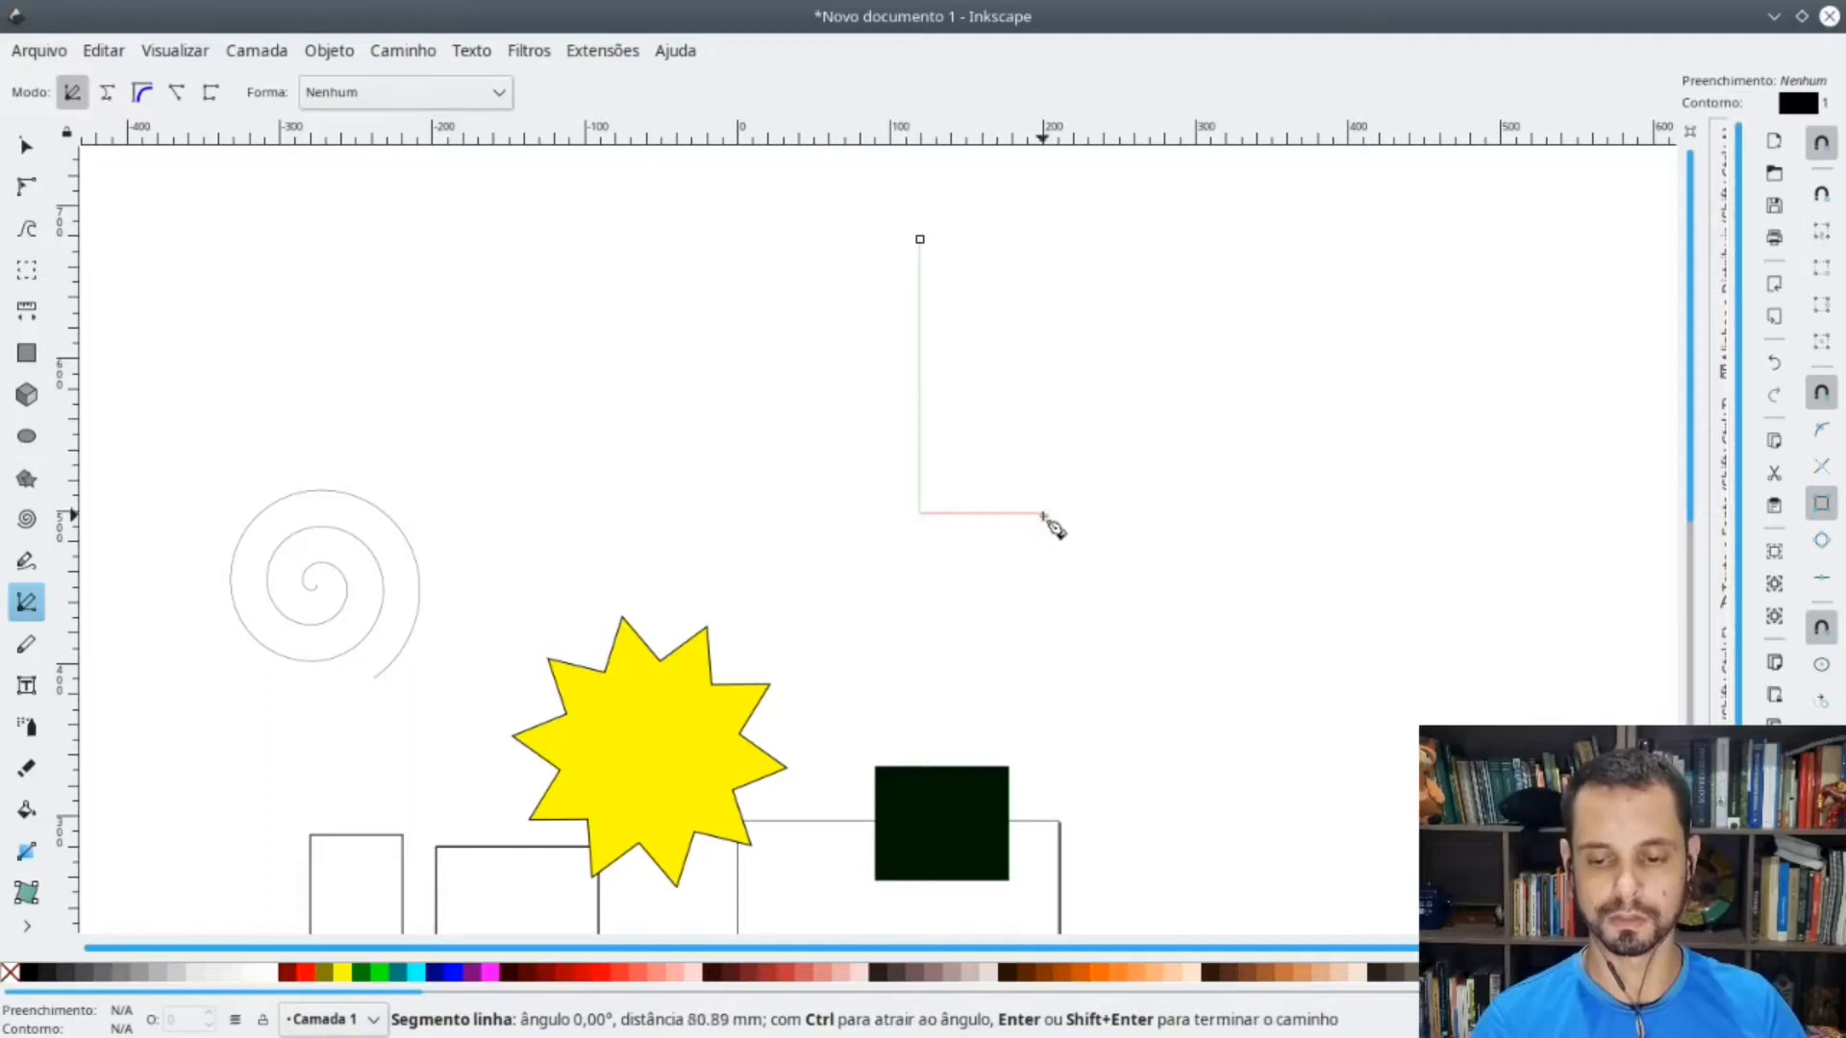
double_click(1233, 513)
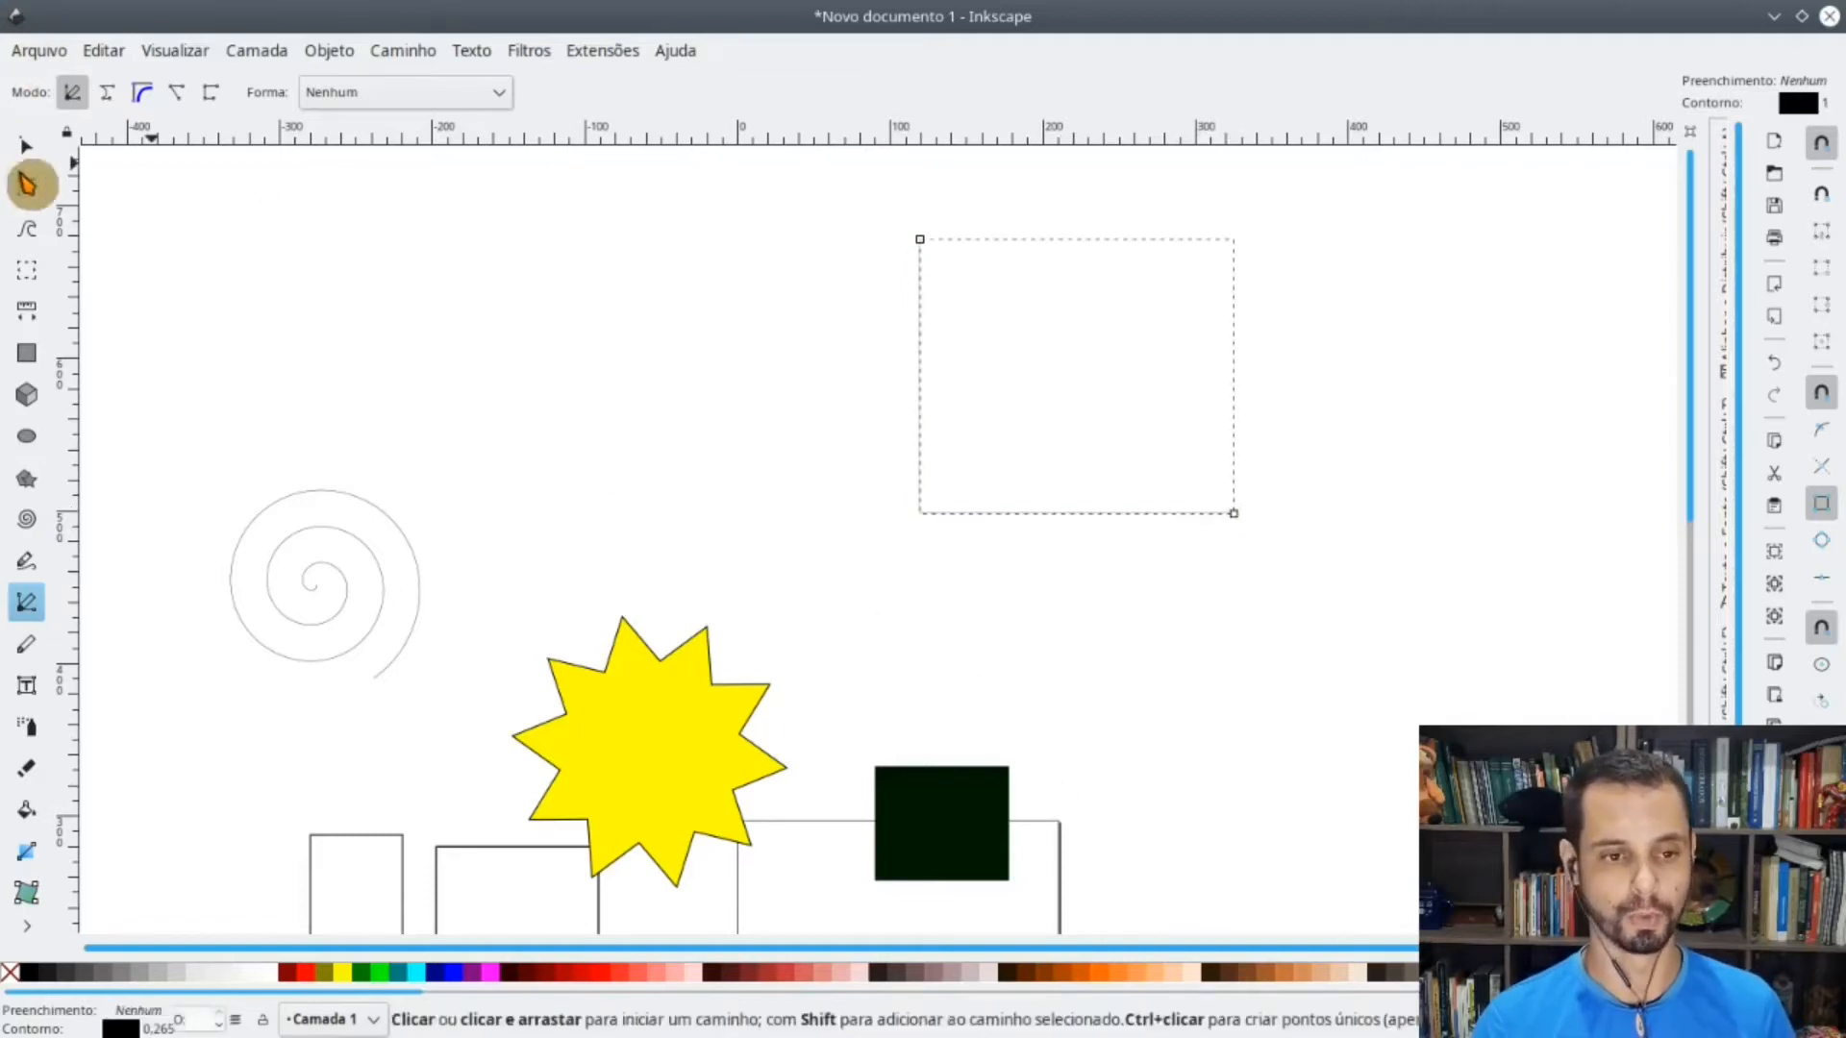
left_click(26, 145)
left_click(1005, 578)
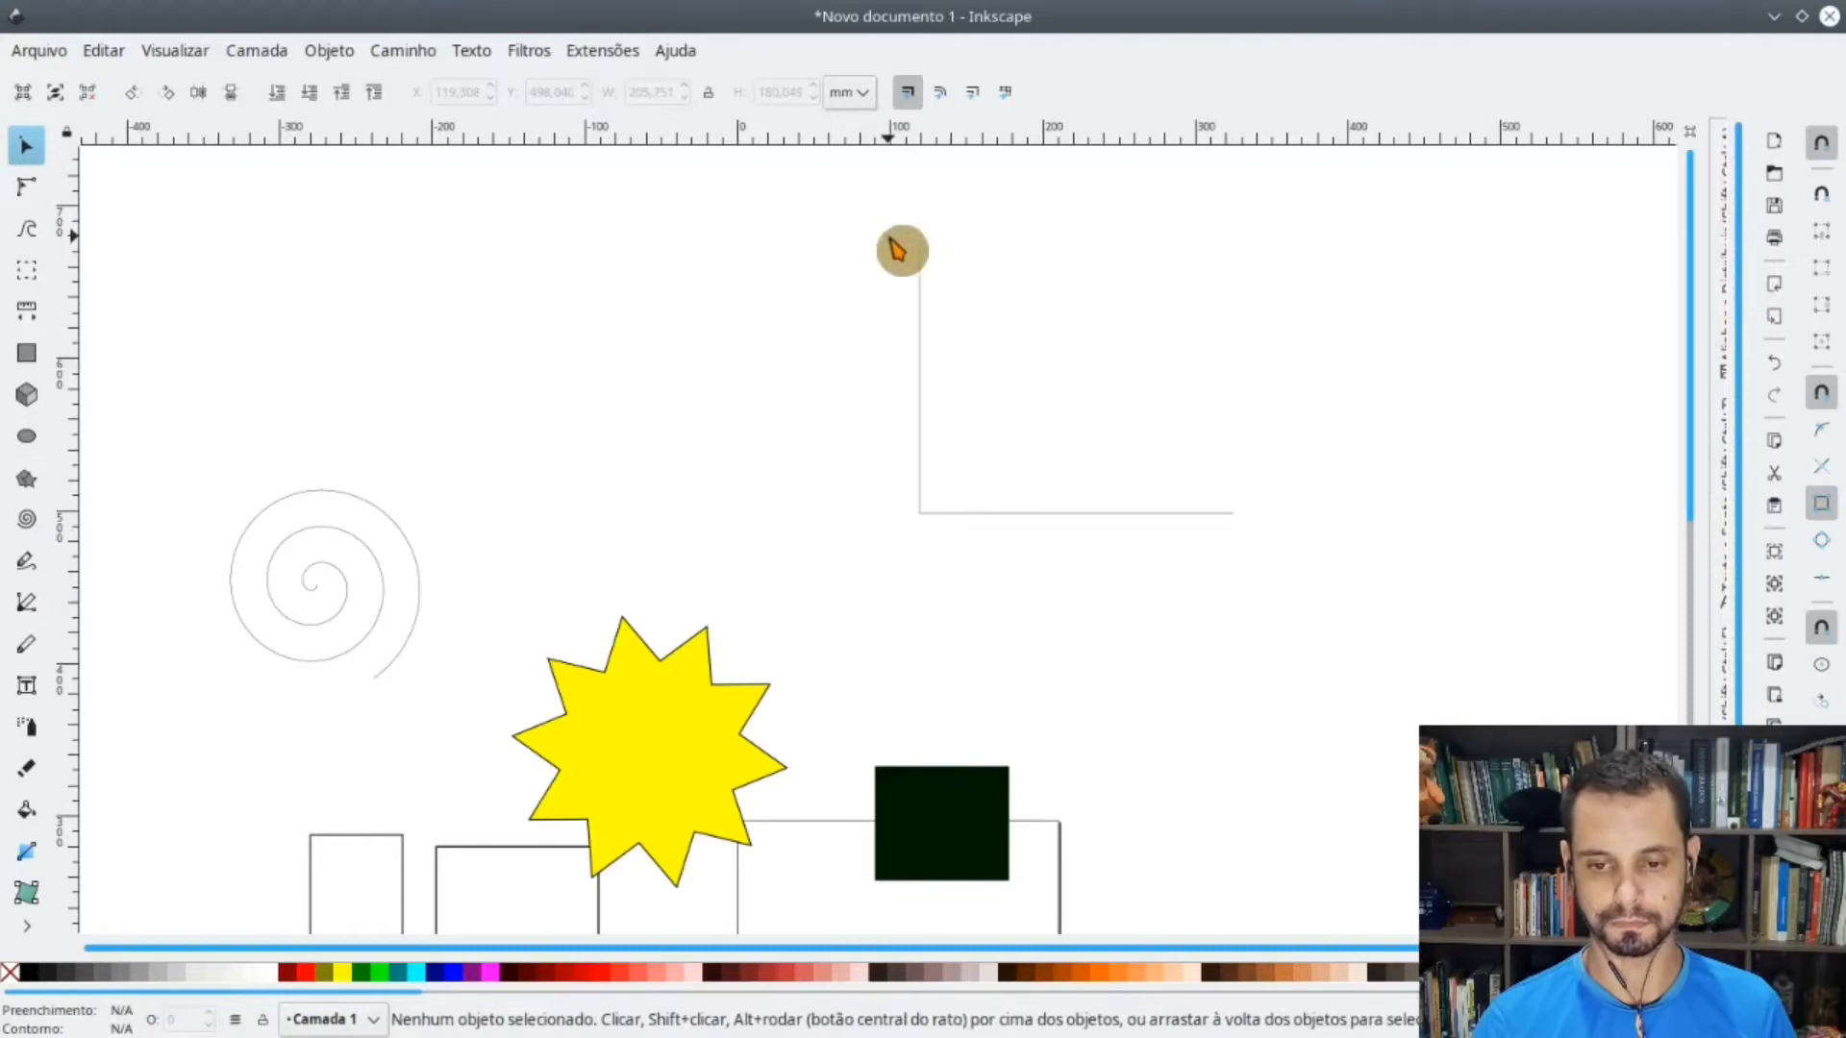
- Select the L-shaped path and open its stroke style settings in Fill and Stroke
left_click(1127, 514)
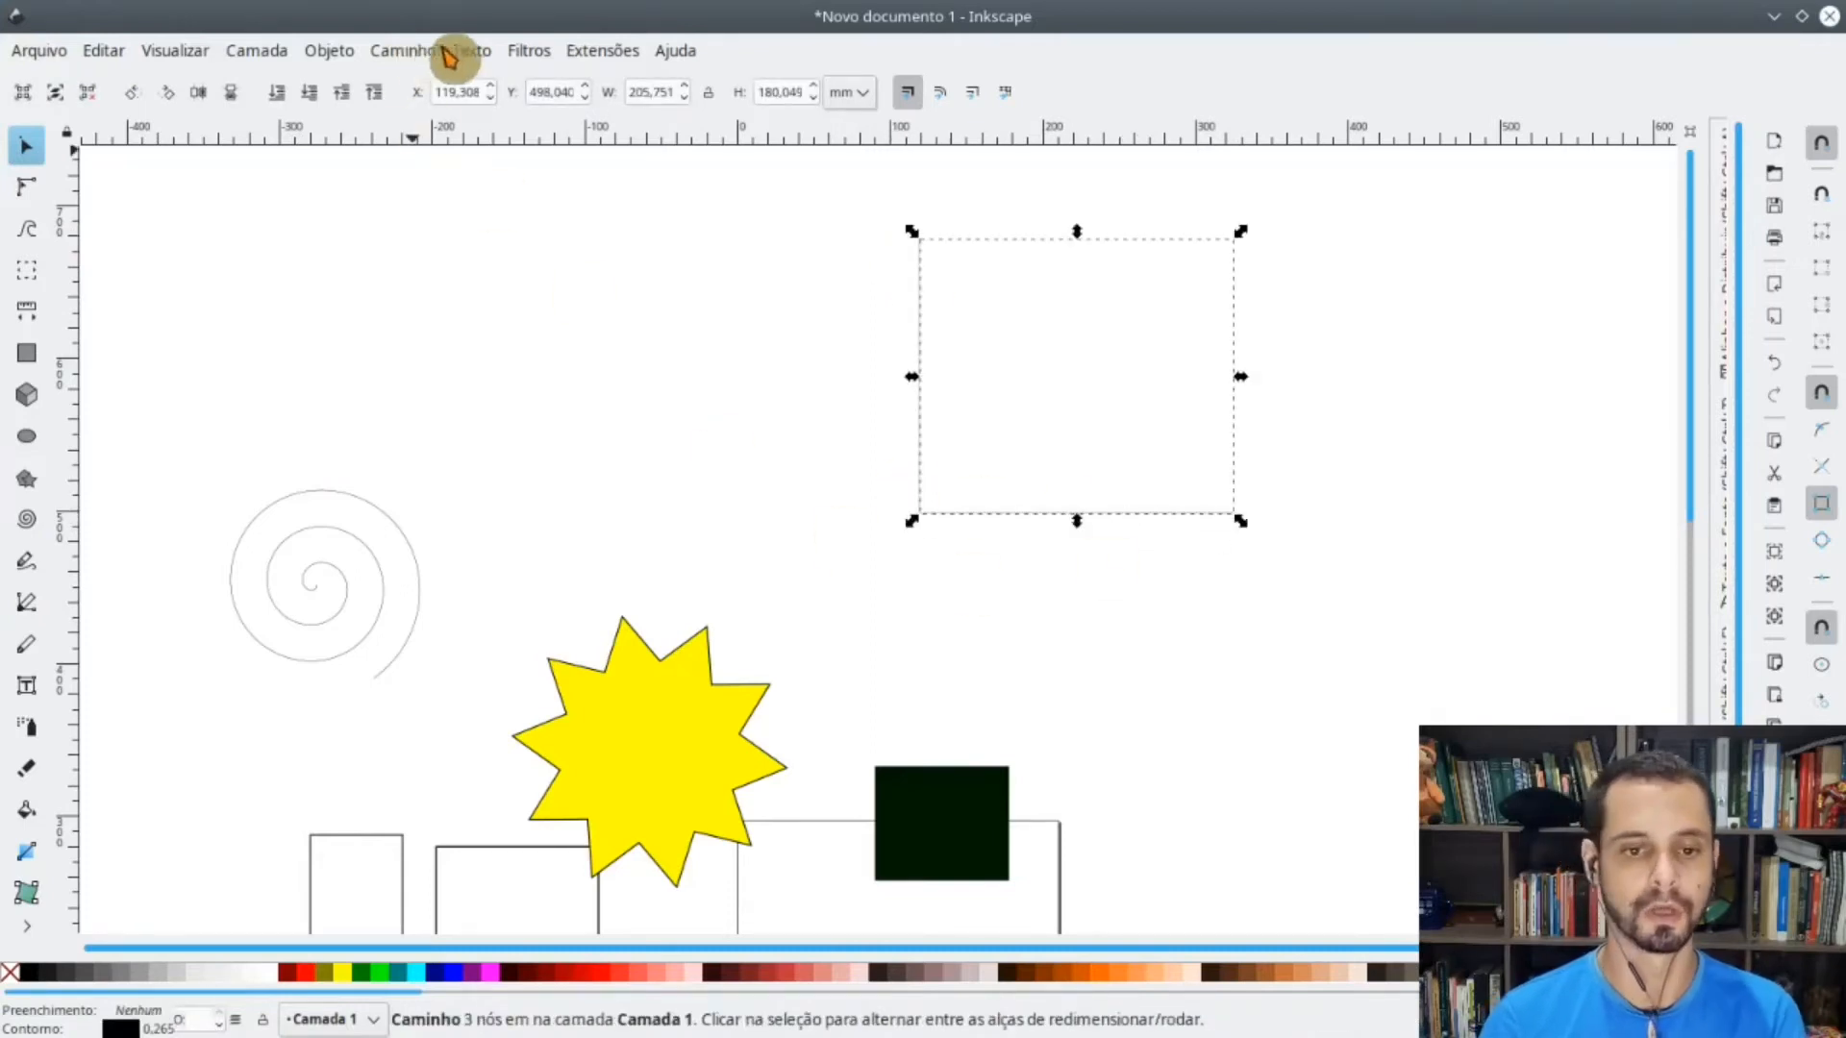
left_click(328, 52)
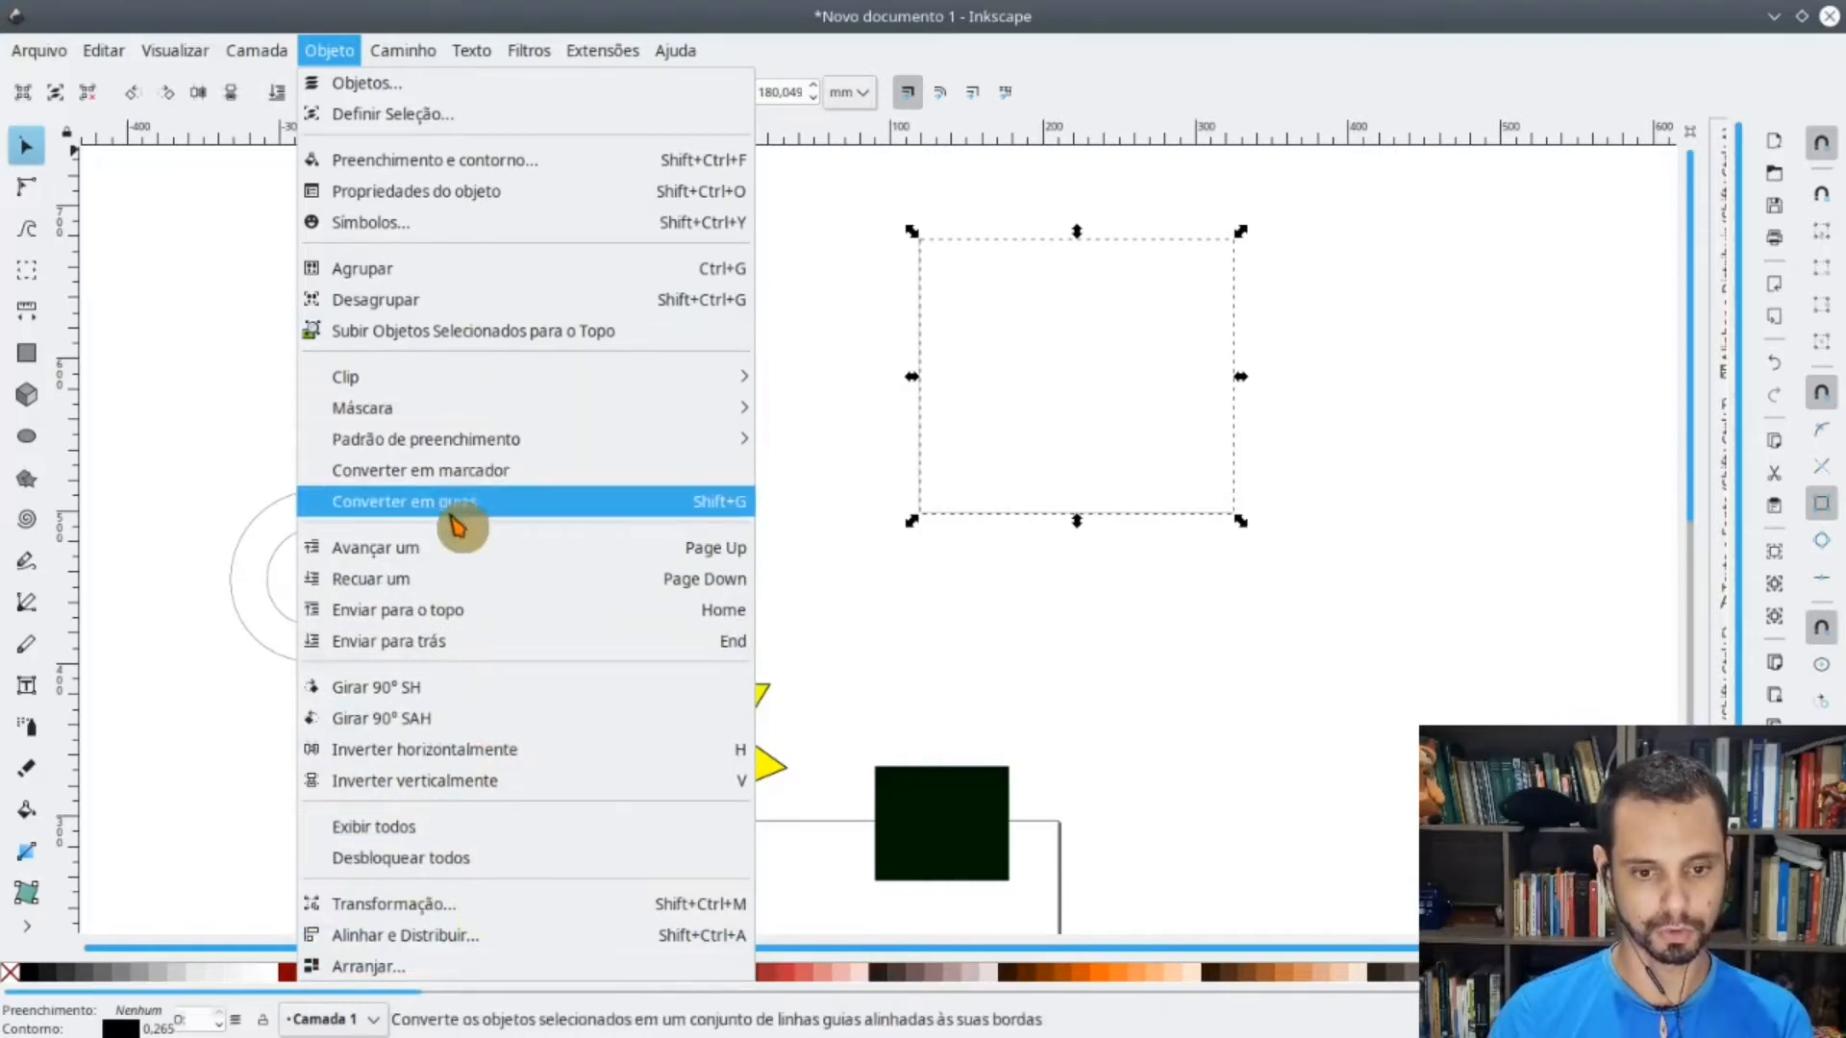
left_click(445, 175)
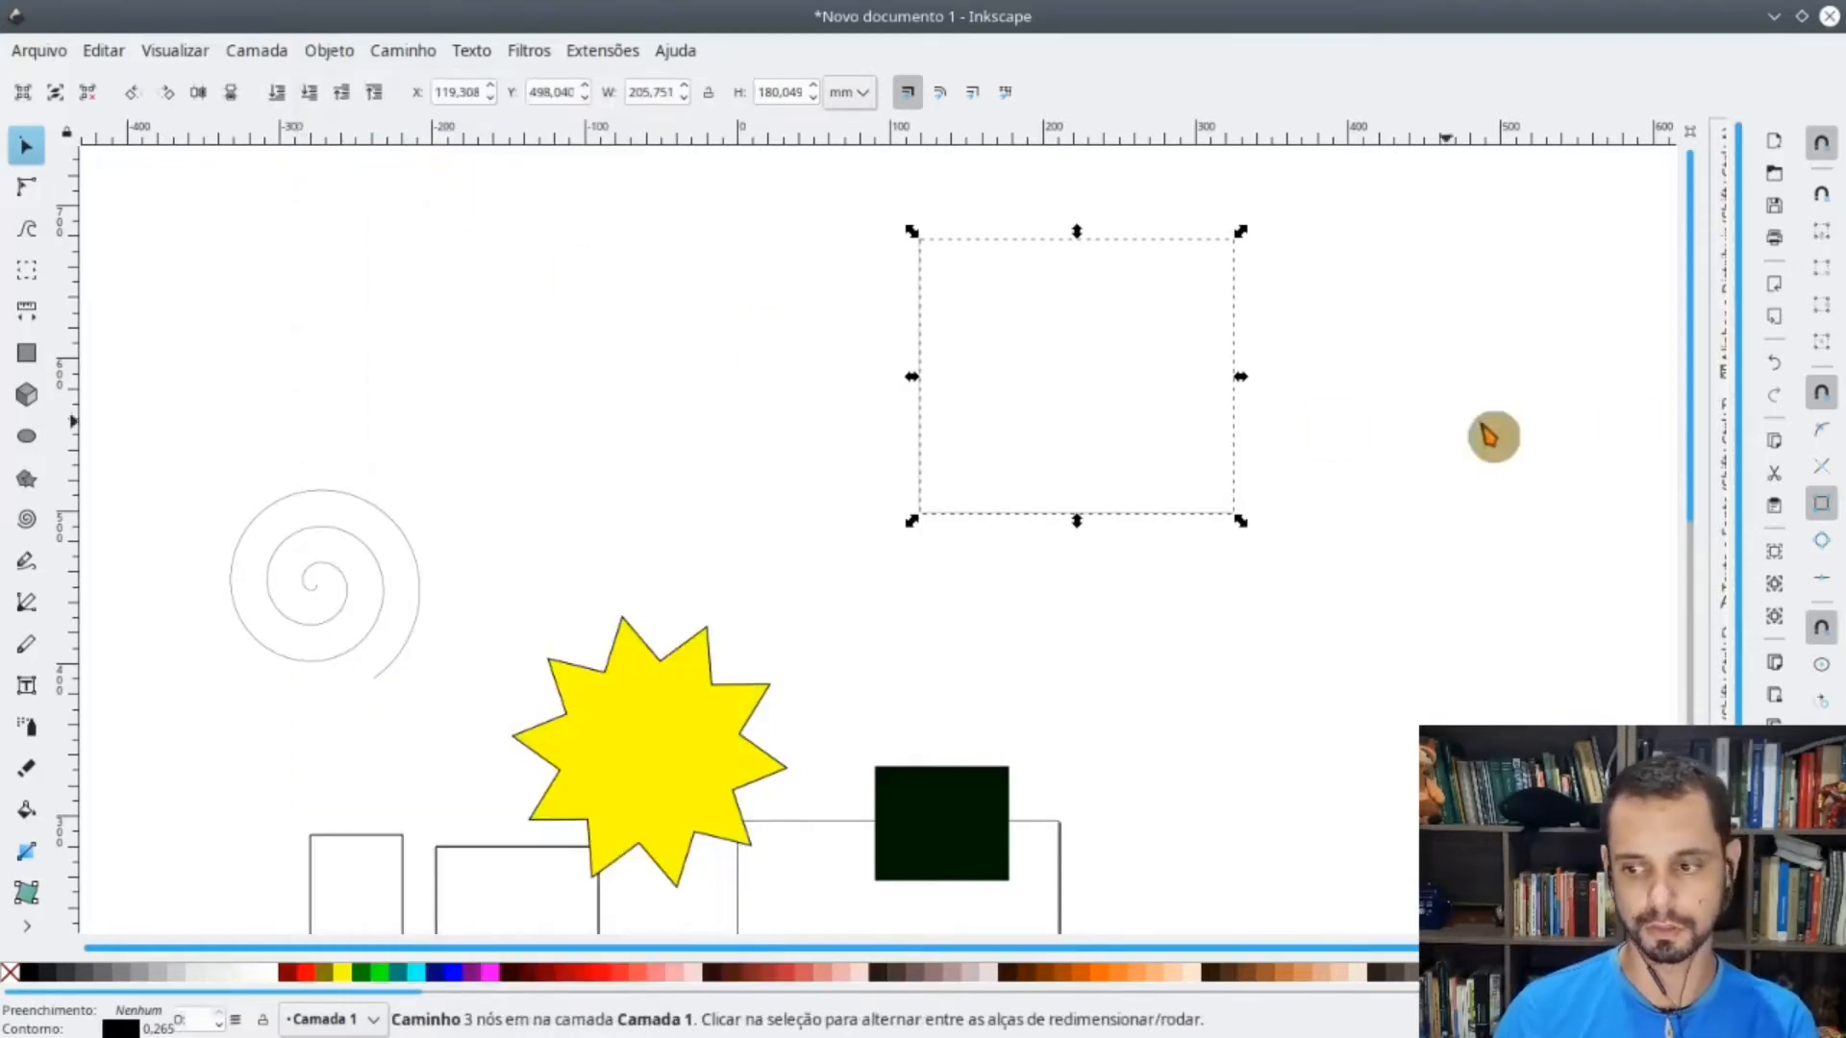
left_click(1730, 300)
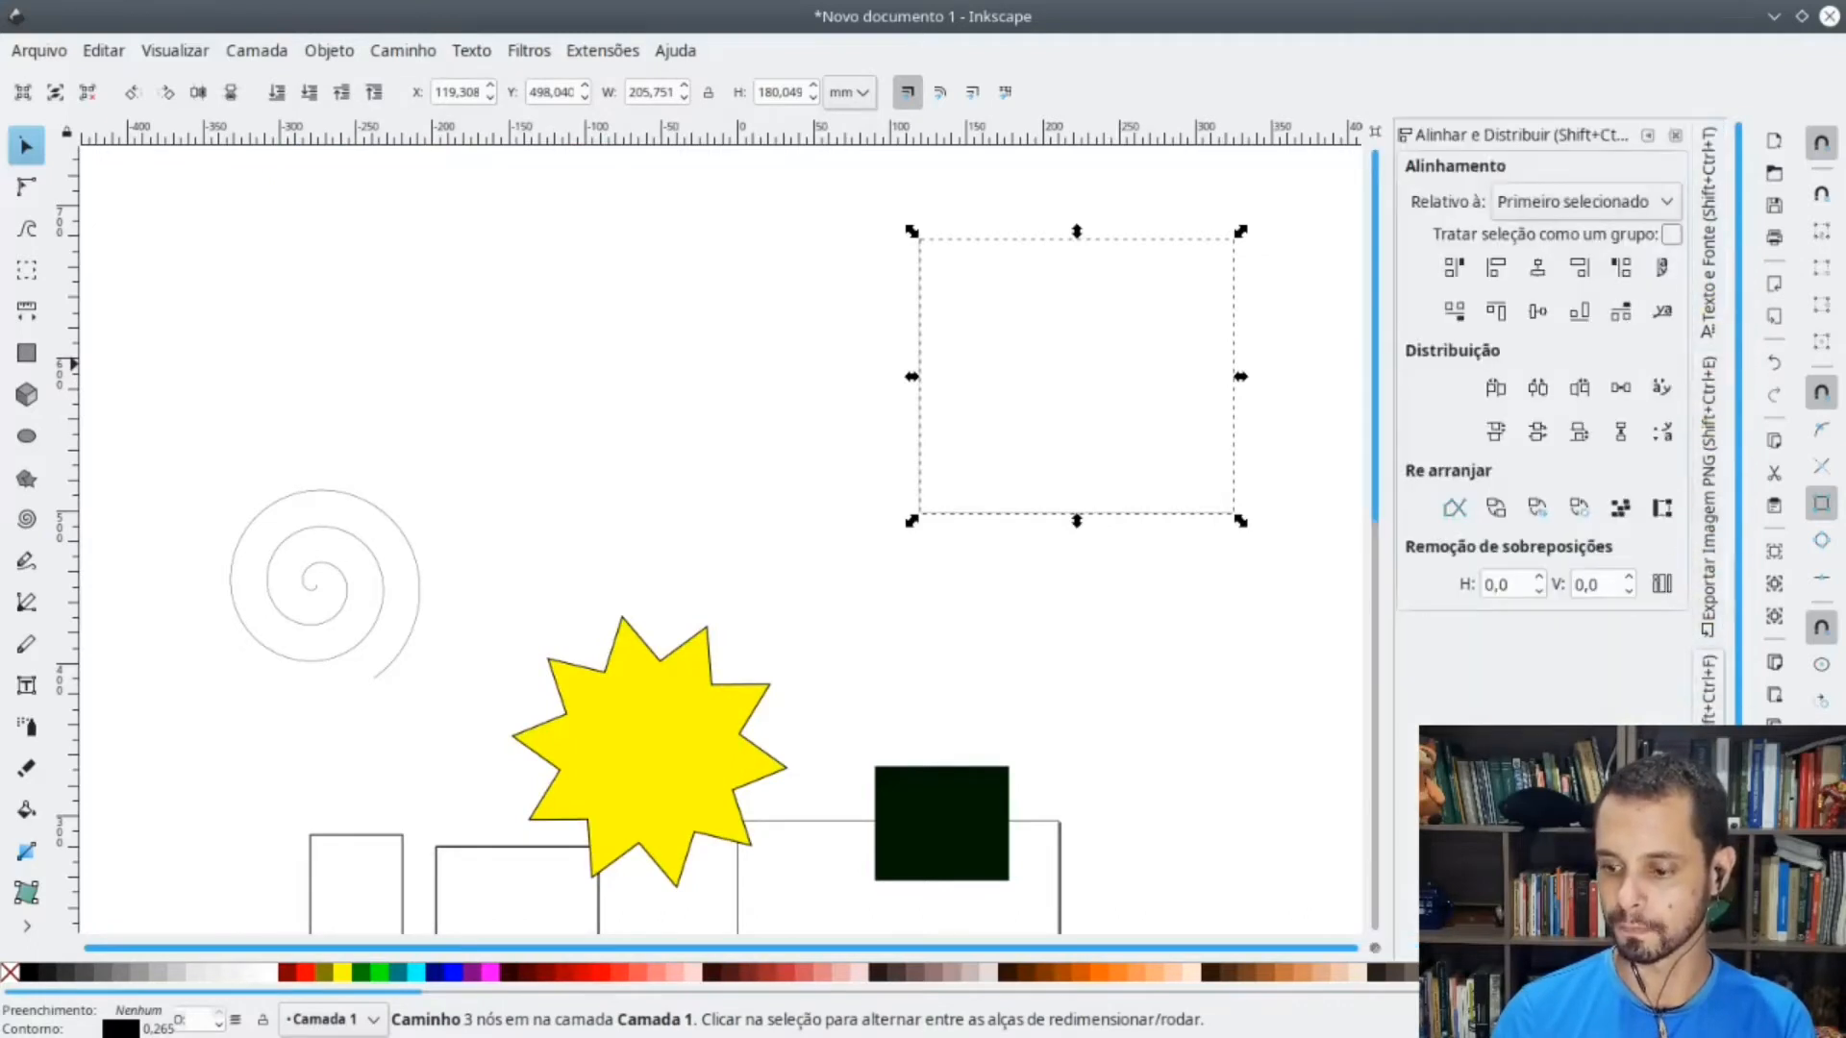
left_click(1708, 673)
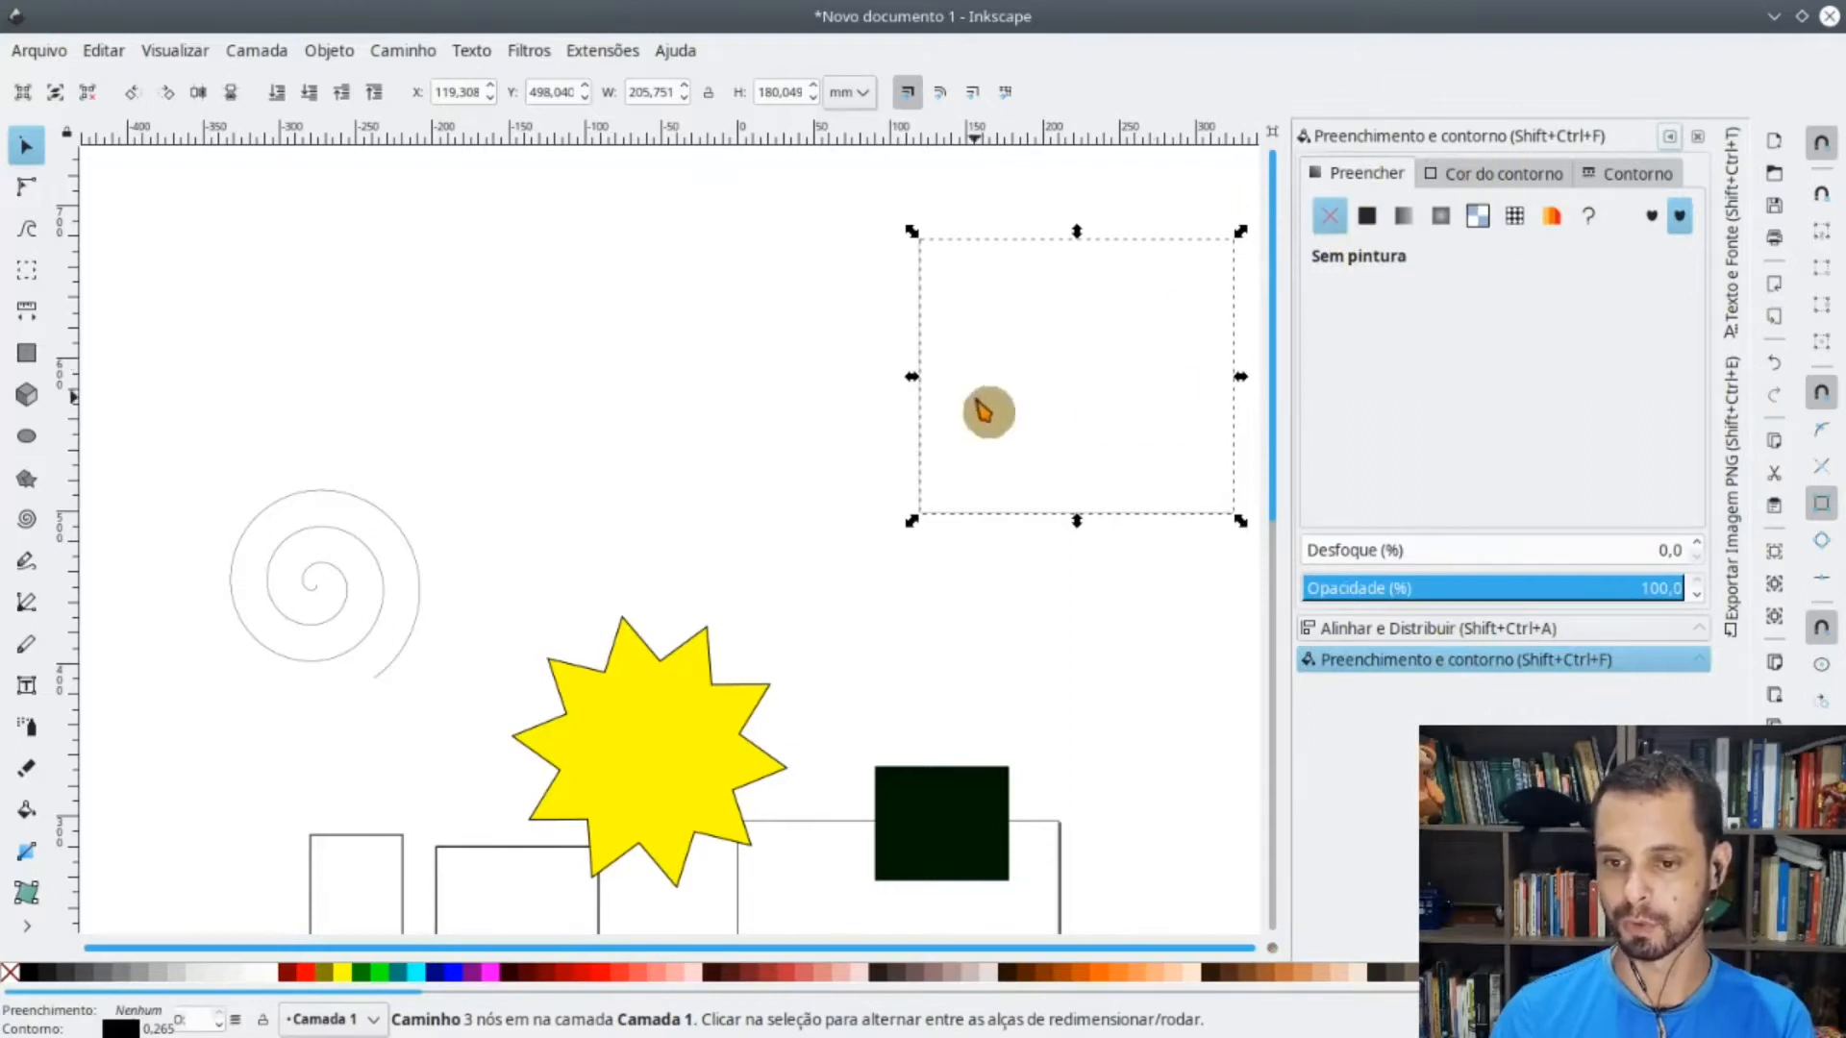
scroll(981, 413, "right", 5)
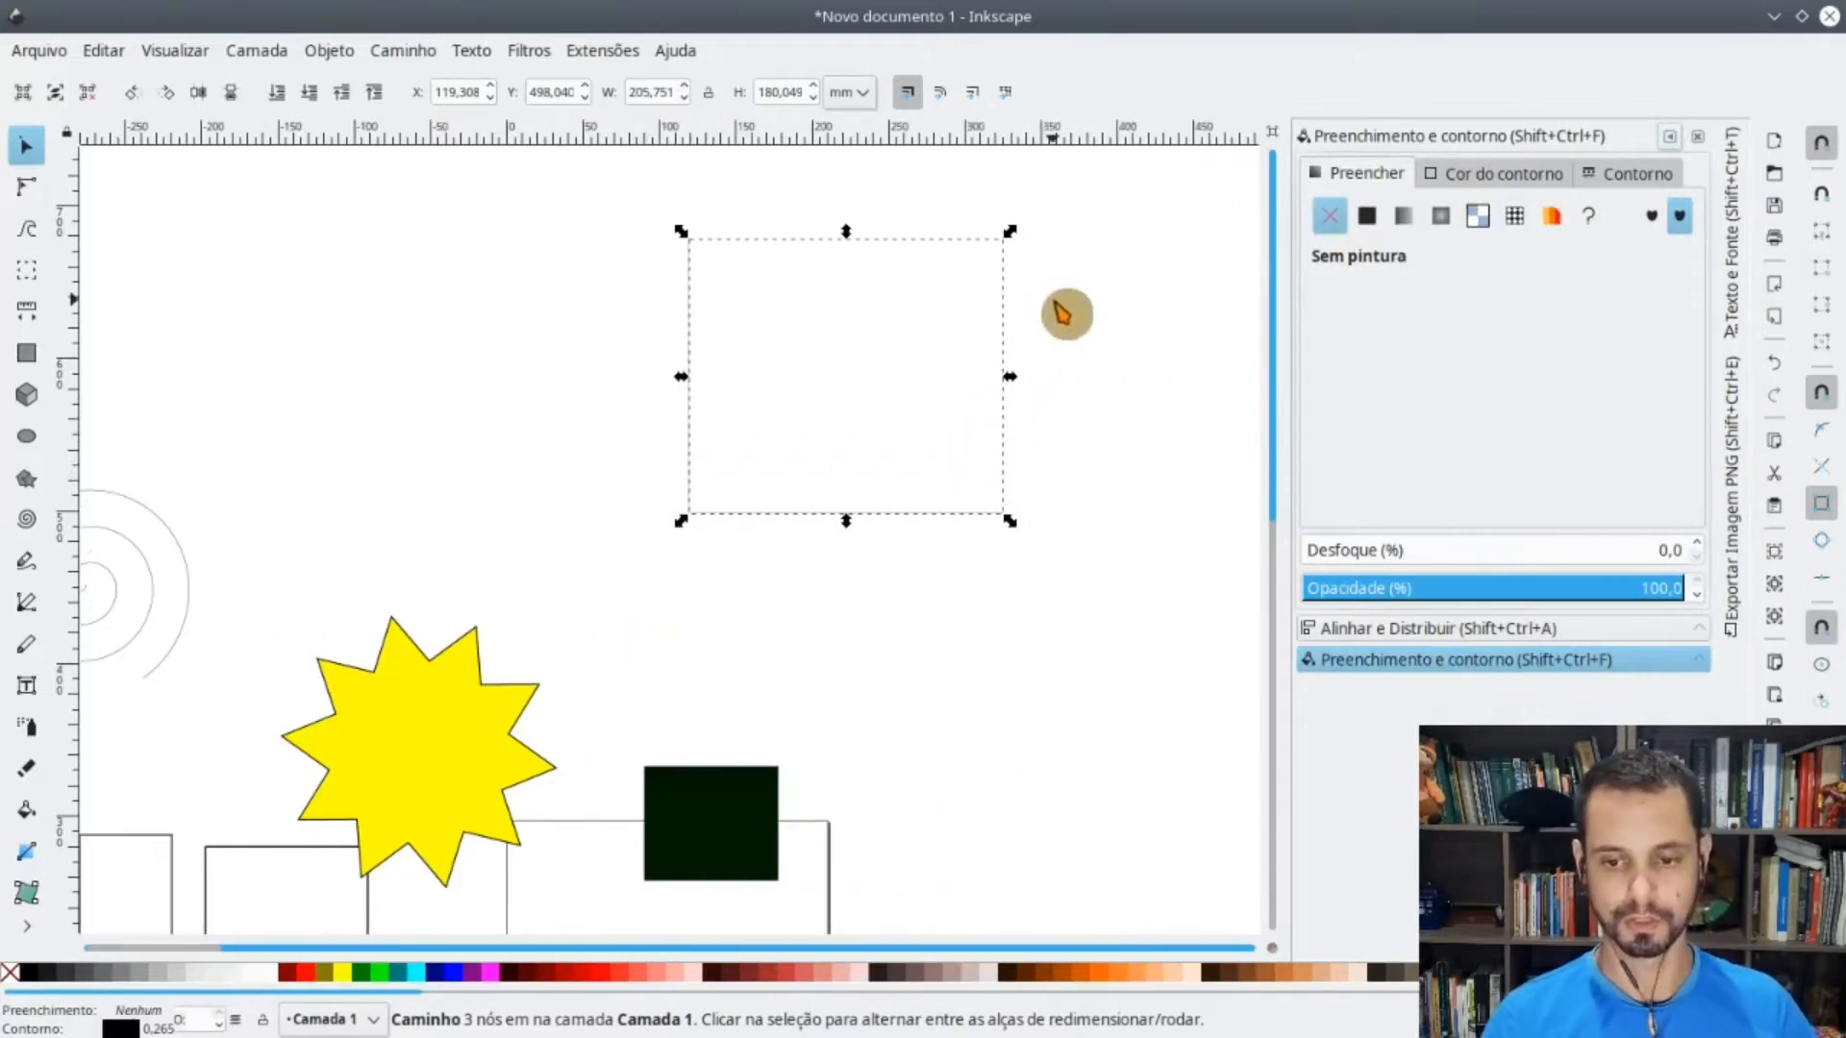
scroll(1066, 313, "right", 1)
left_click(1642, 173)
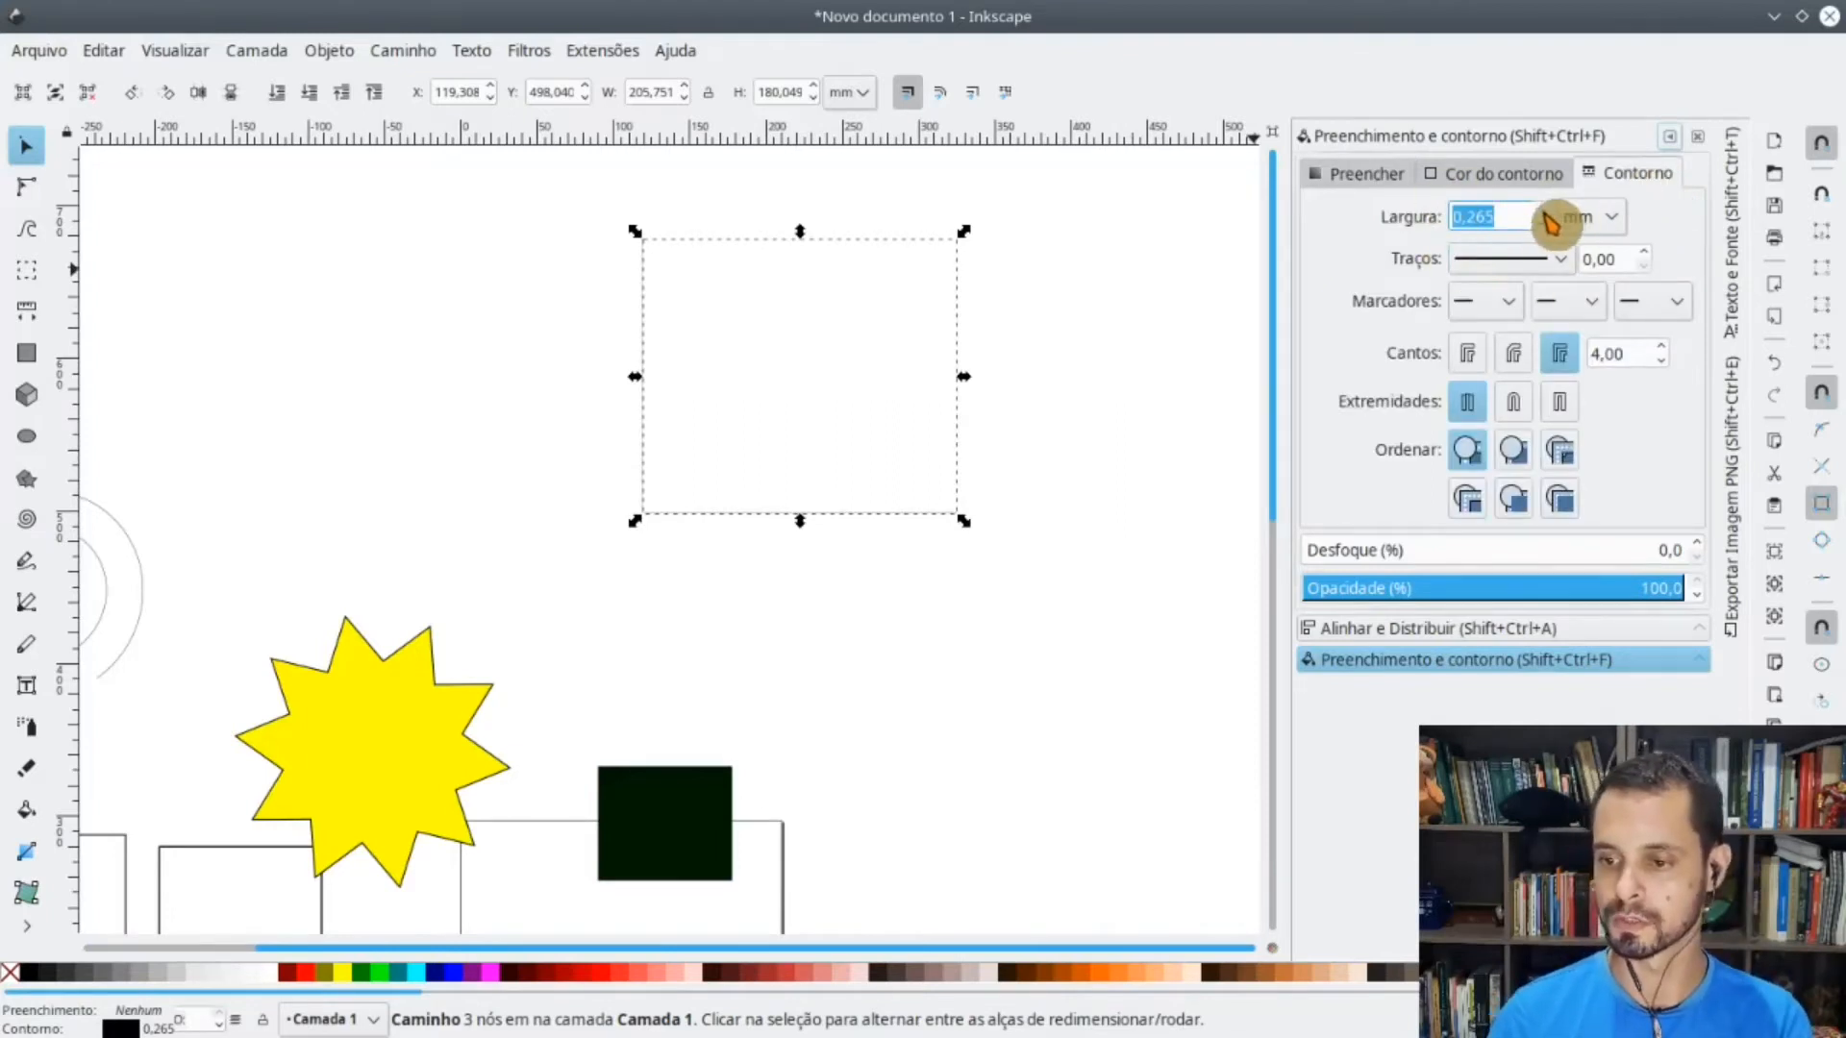
- Set the L-shaped path's stroke width to 2 mm and deselect the path
scroll(1550, 221, "up", 9)
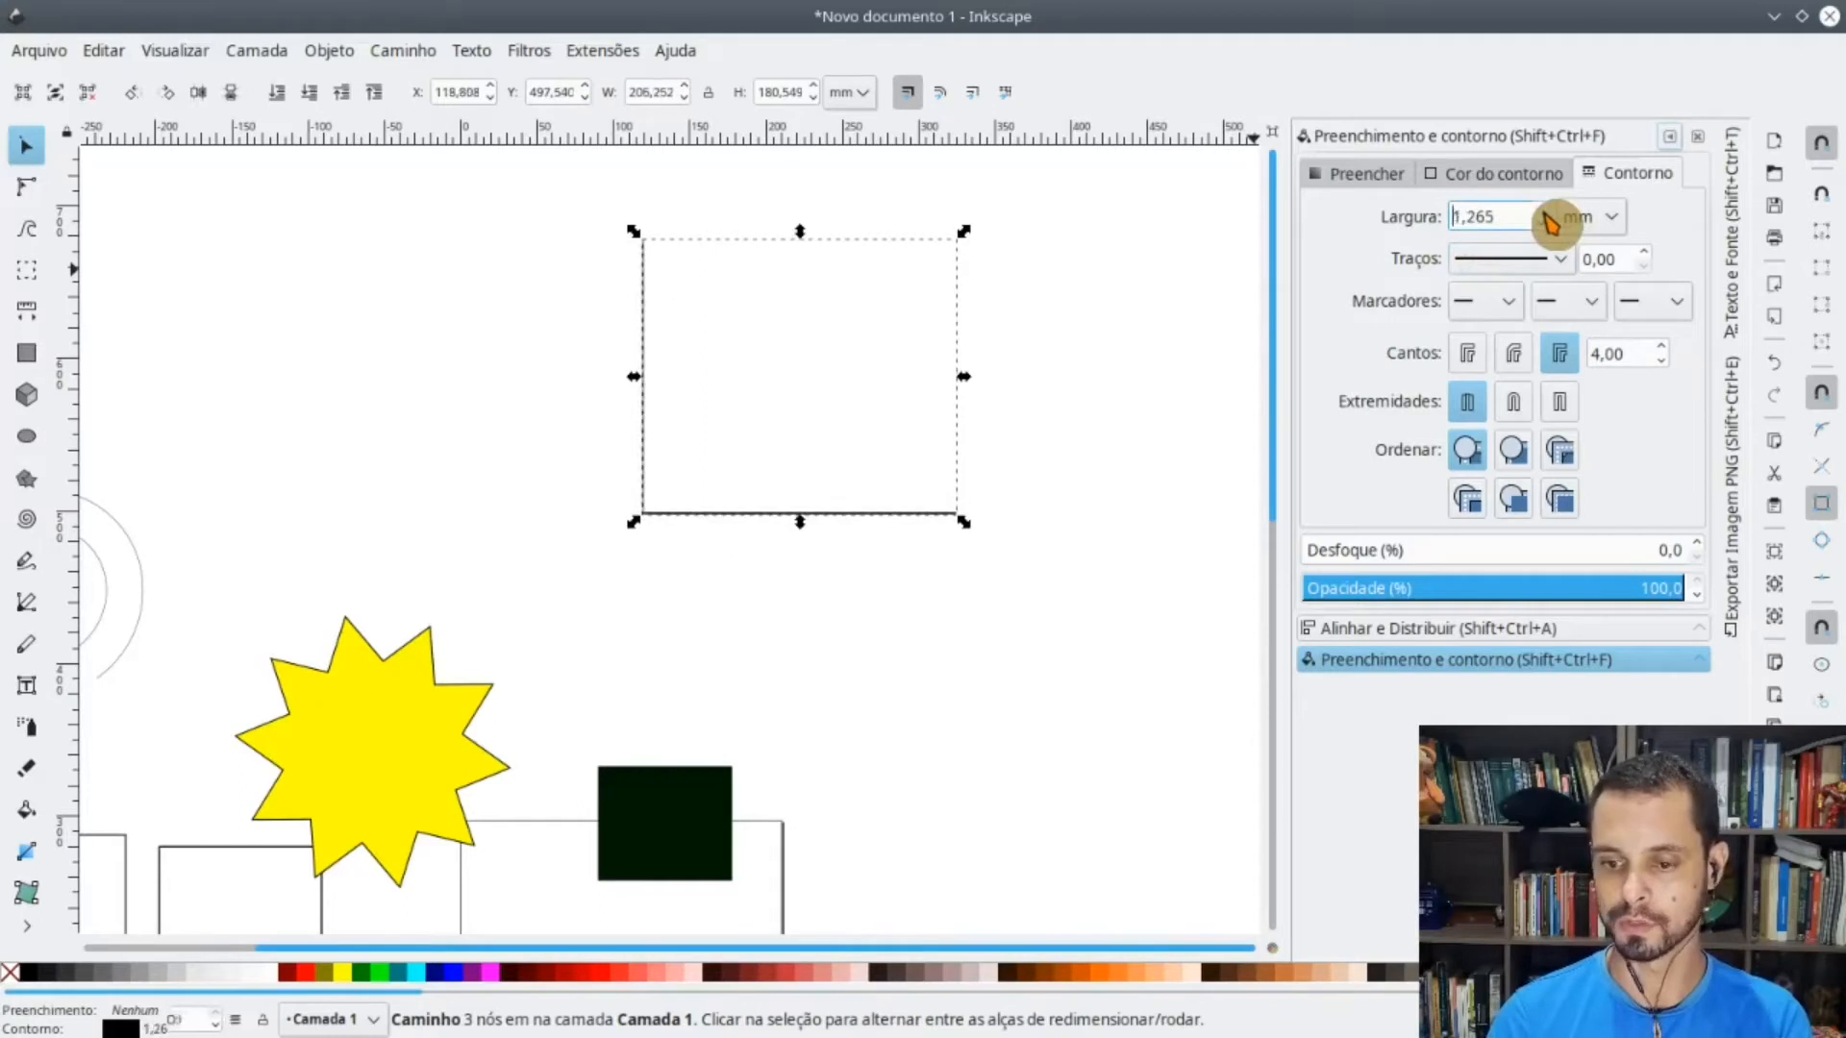
left_click_drag(1513, 212, 1413, 215)
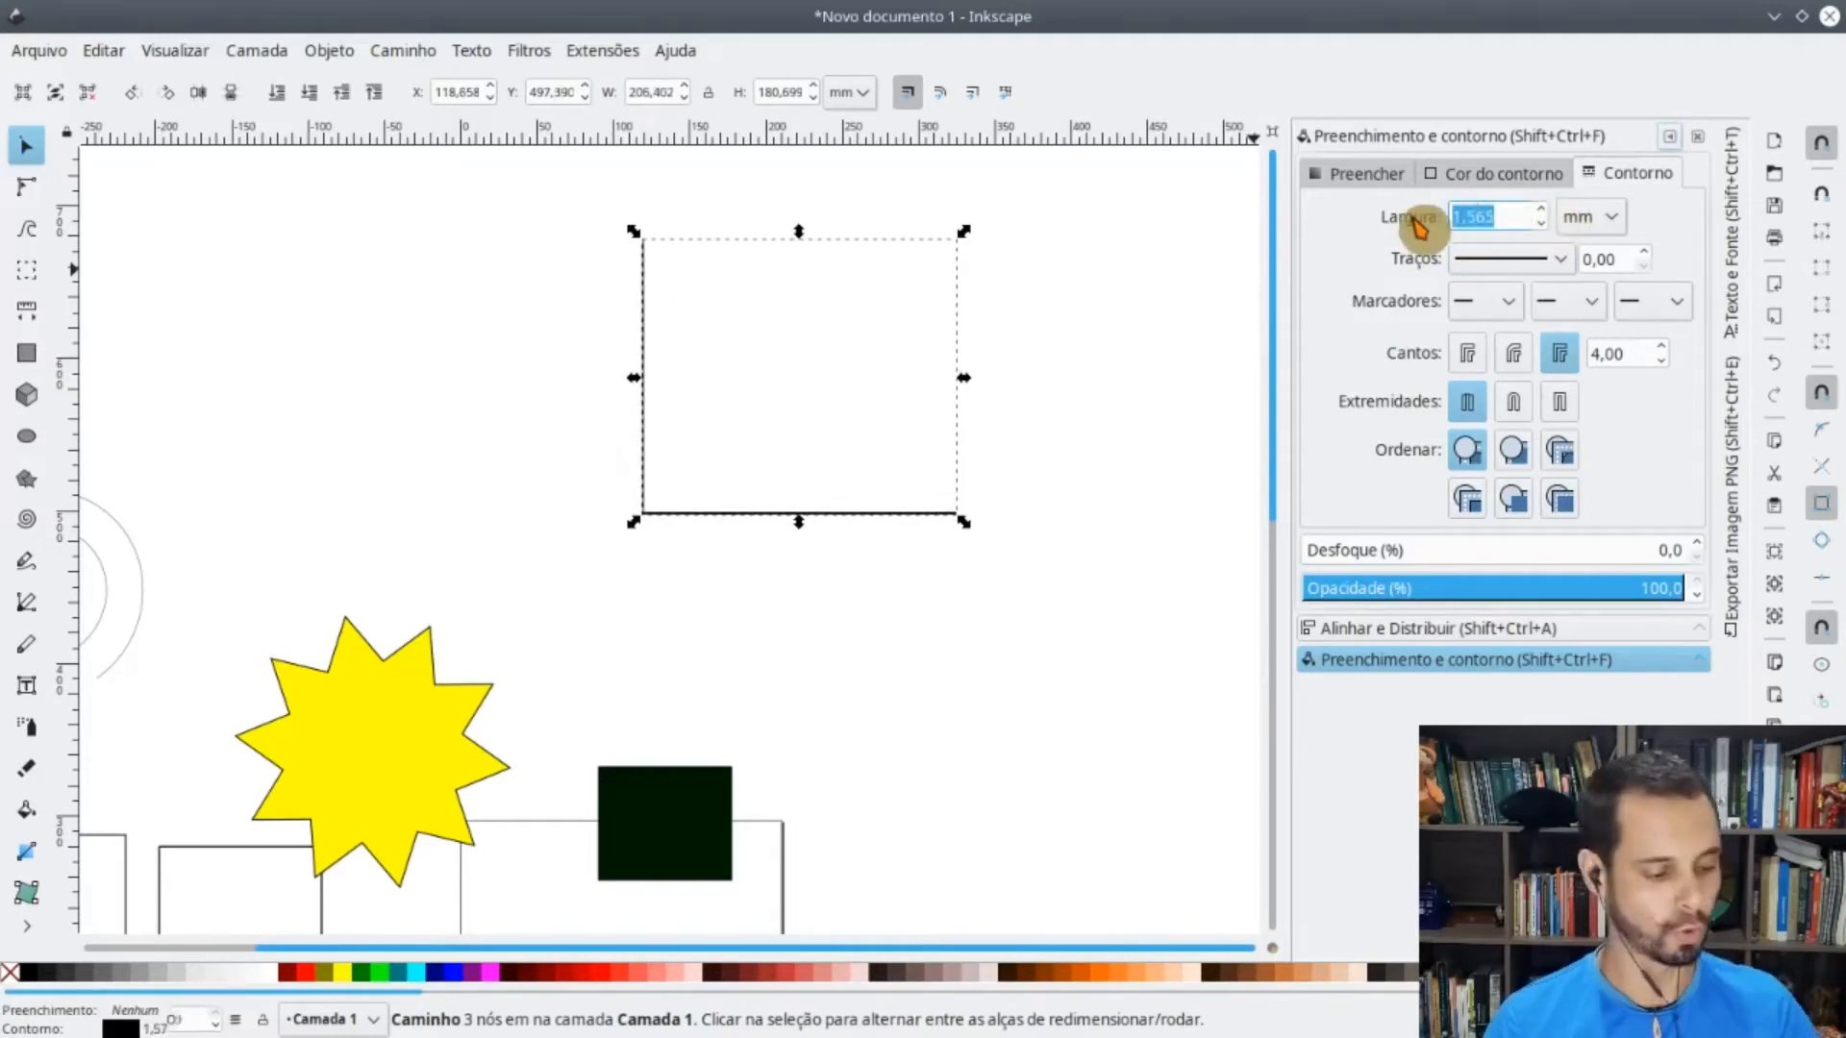
type("2")
left_click(1219, 429)
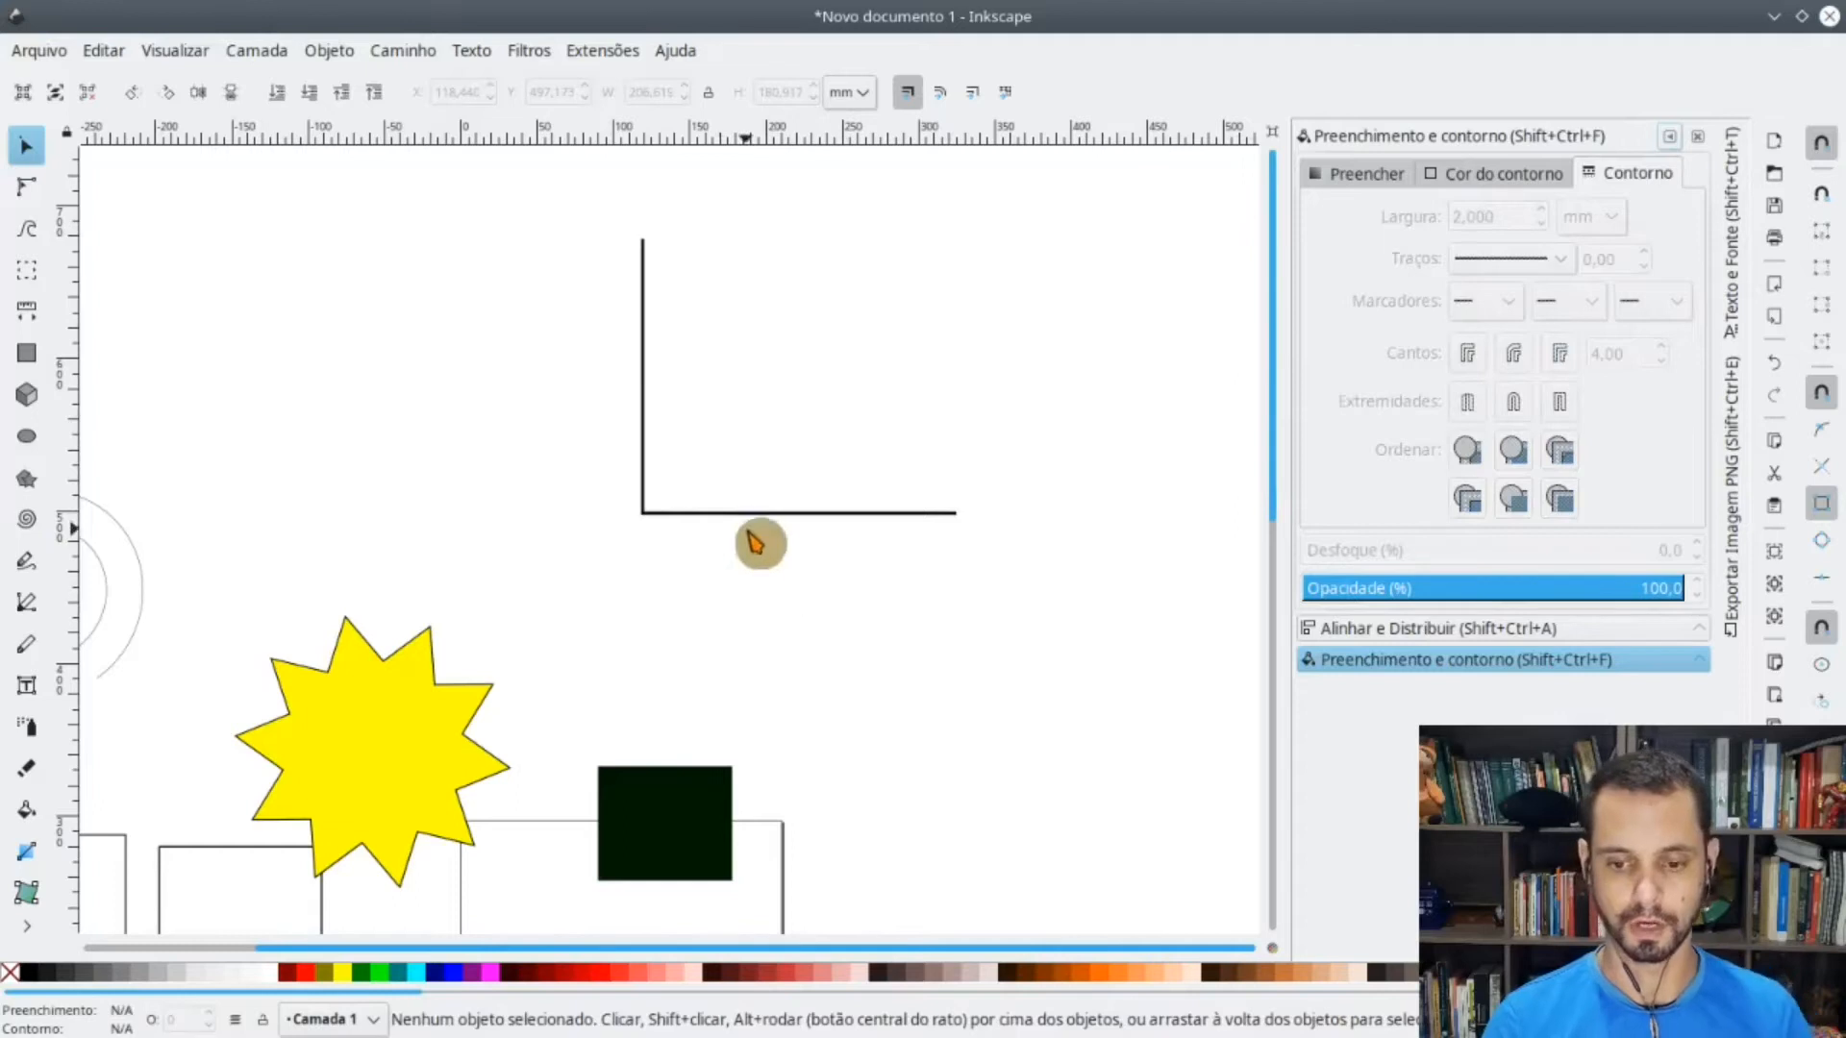
- Set the L-shaped path's stroke width to 5 mm and deselect the path
left_click(841, 515)
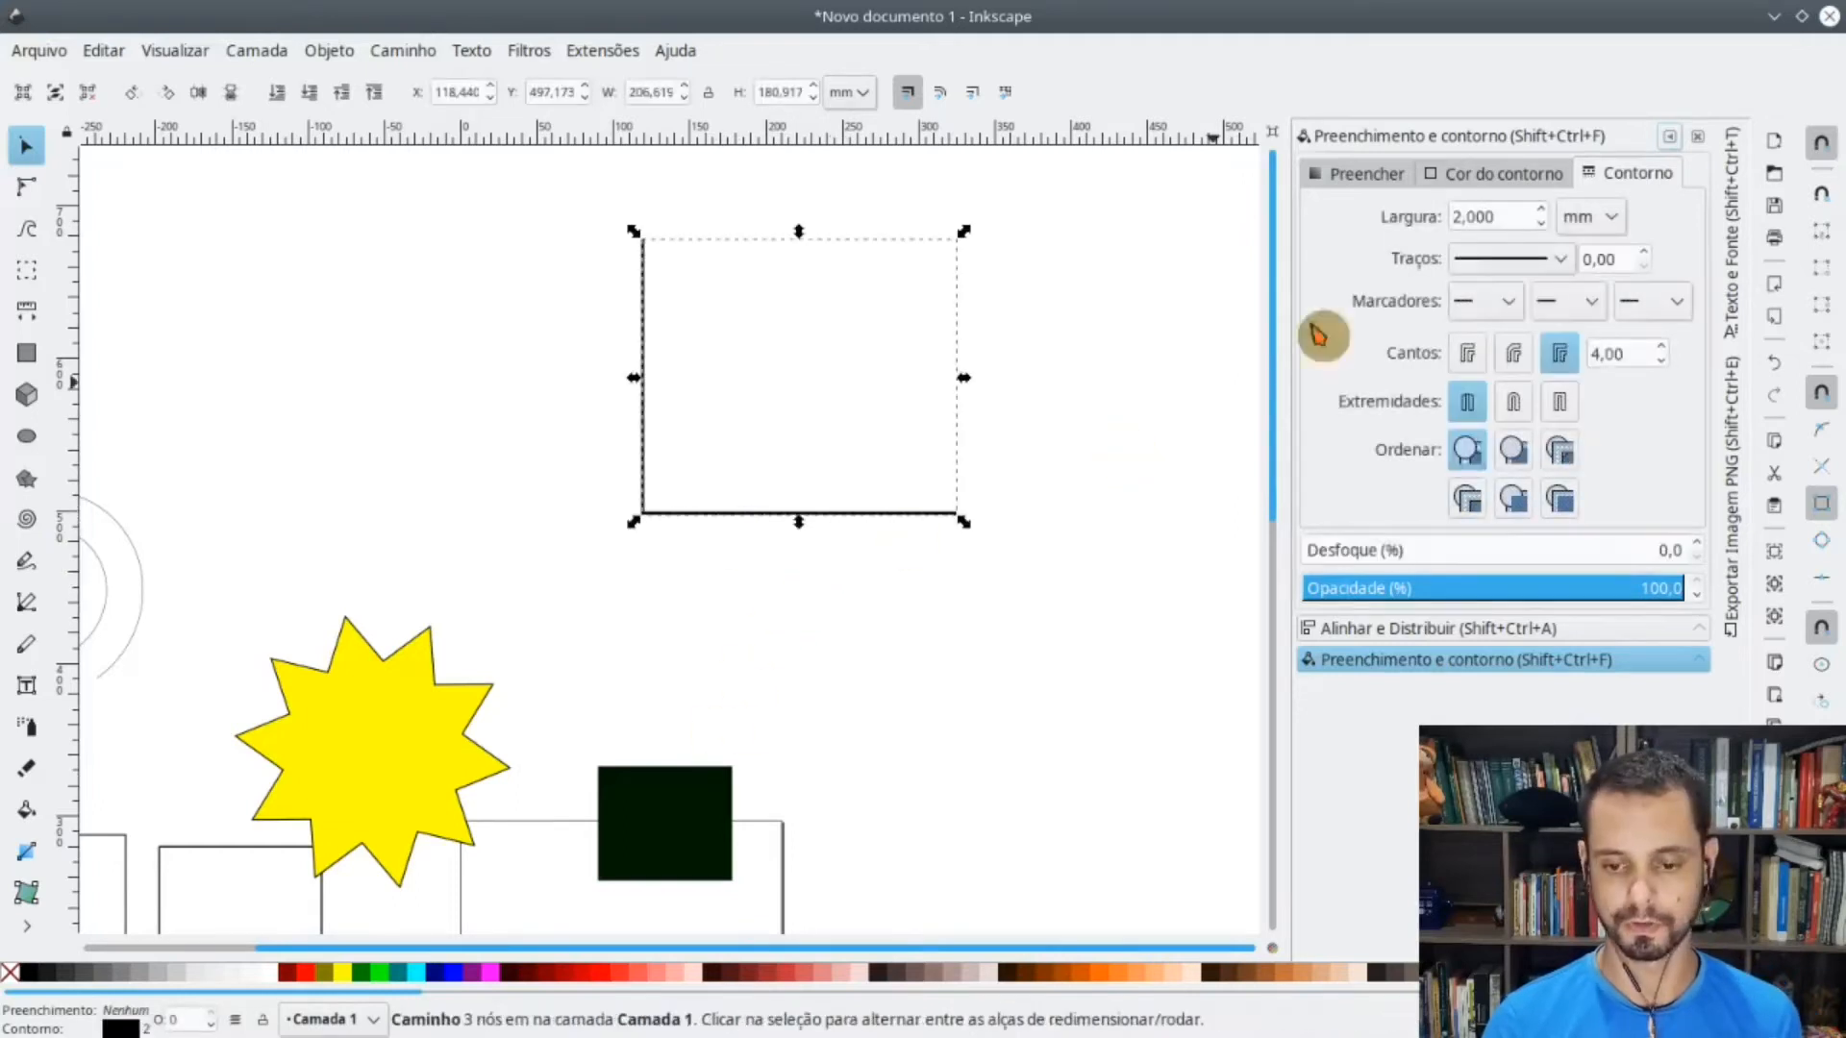
left_click_drag(1511, 216, 1380, 218)
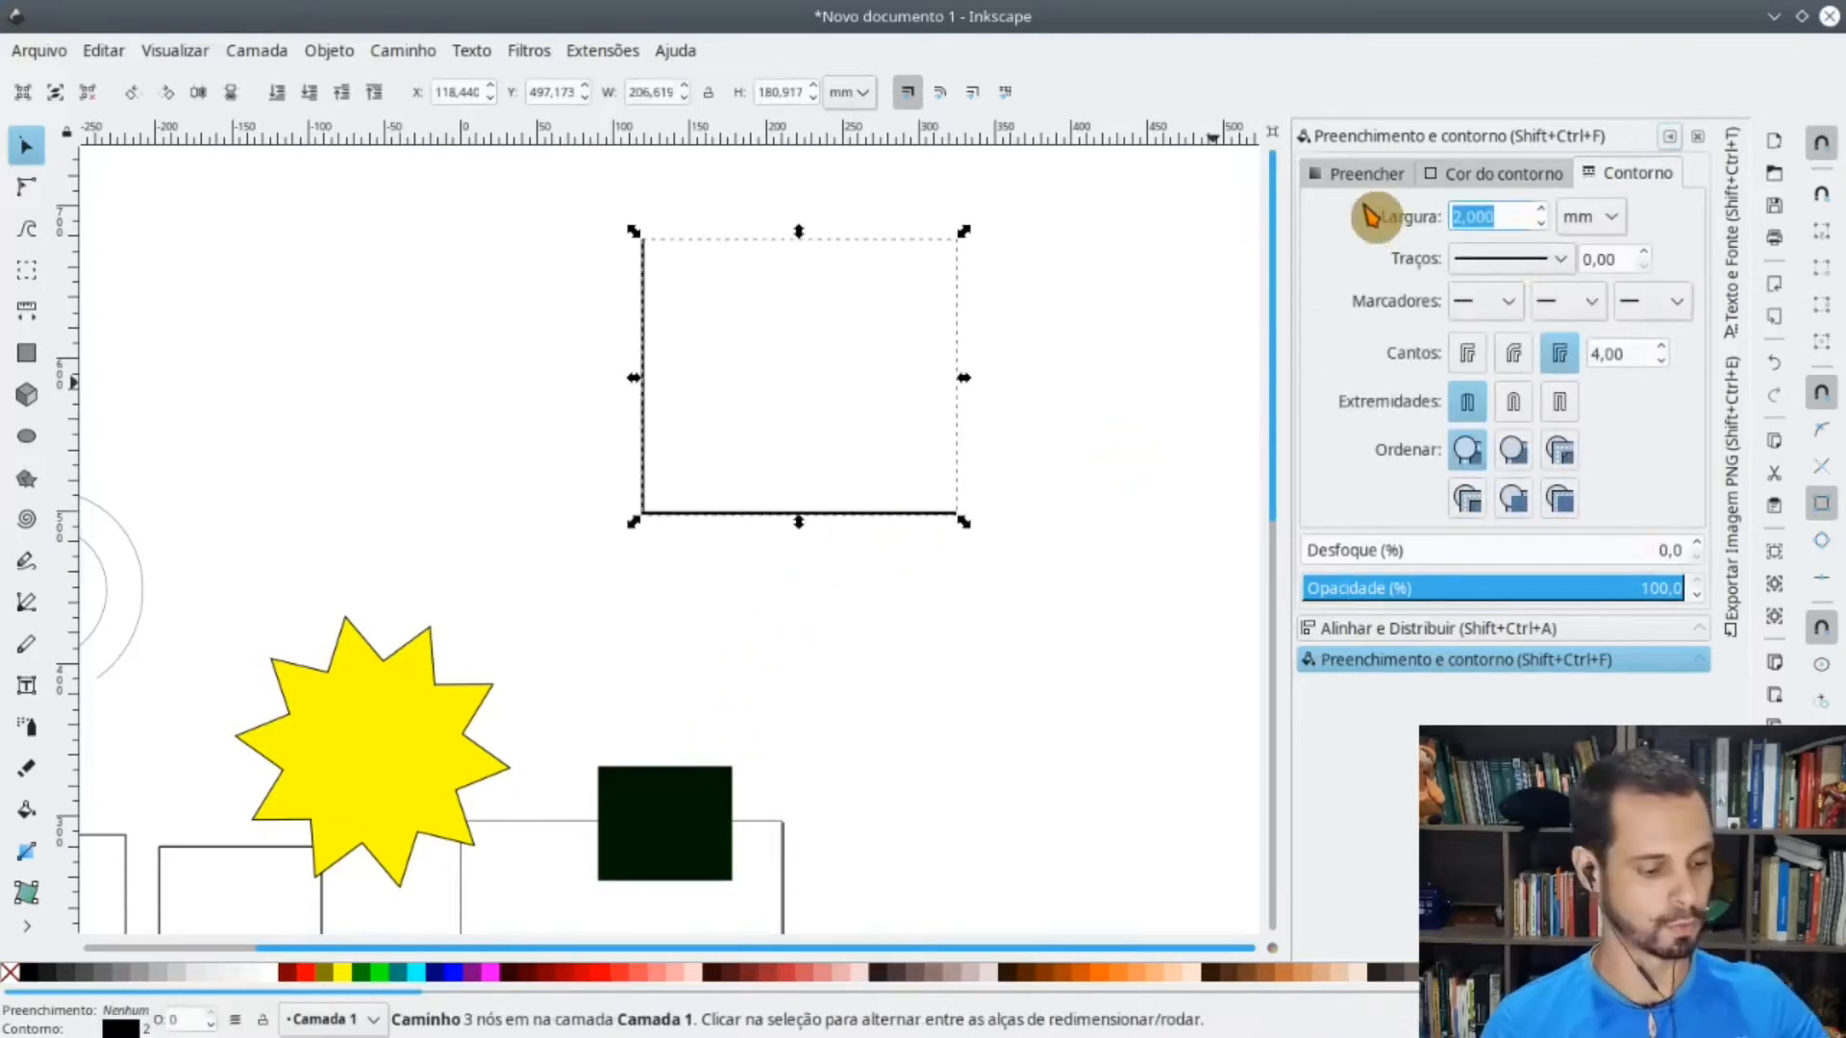
type("5")
left_click(1210, 517)
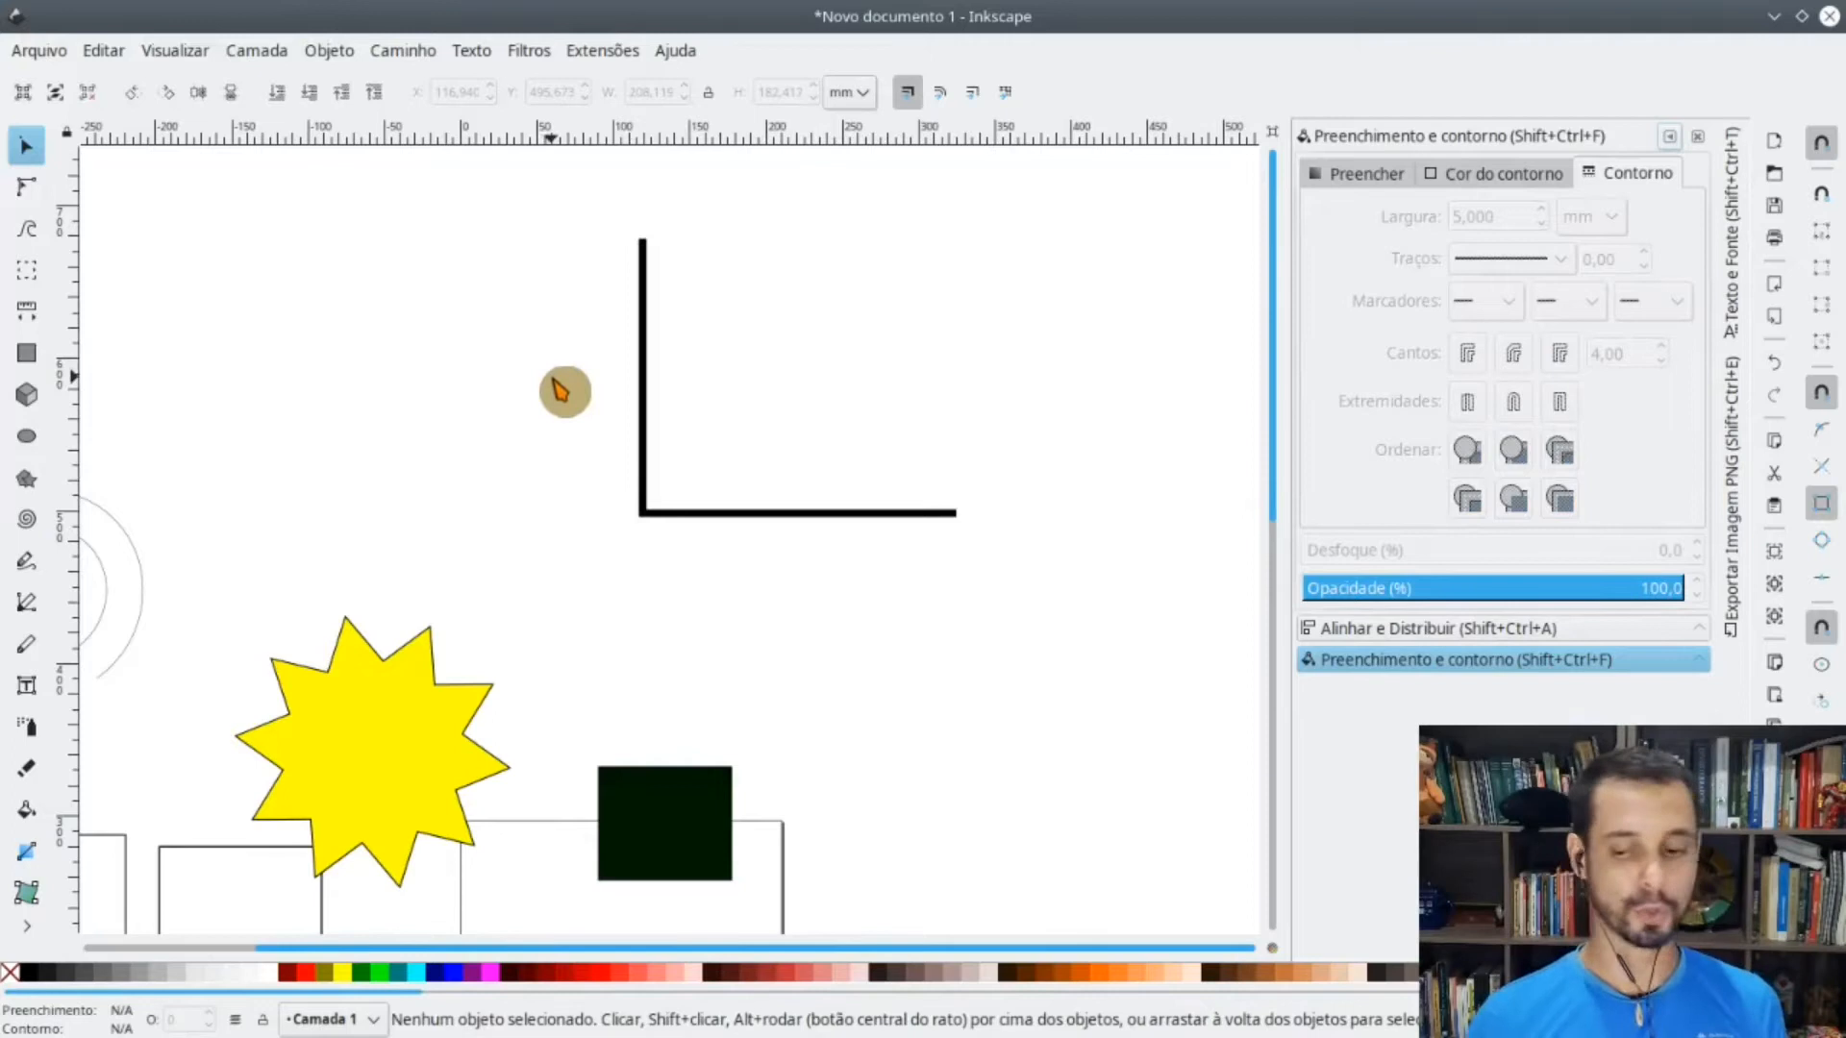
- Select and deselect the L-shaped path and view the canvas context menu
left_click(663, 520)
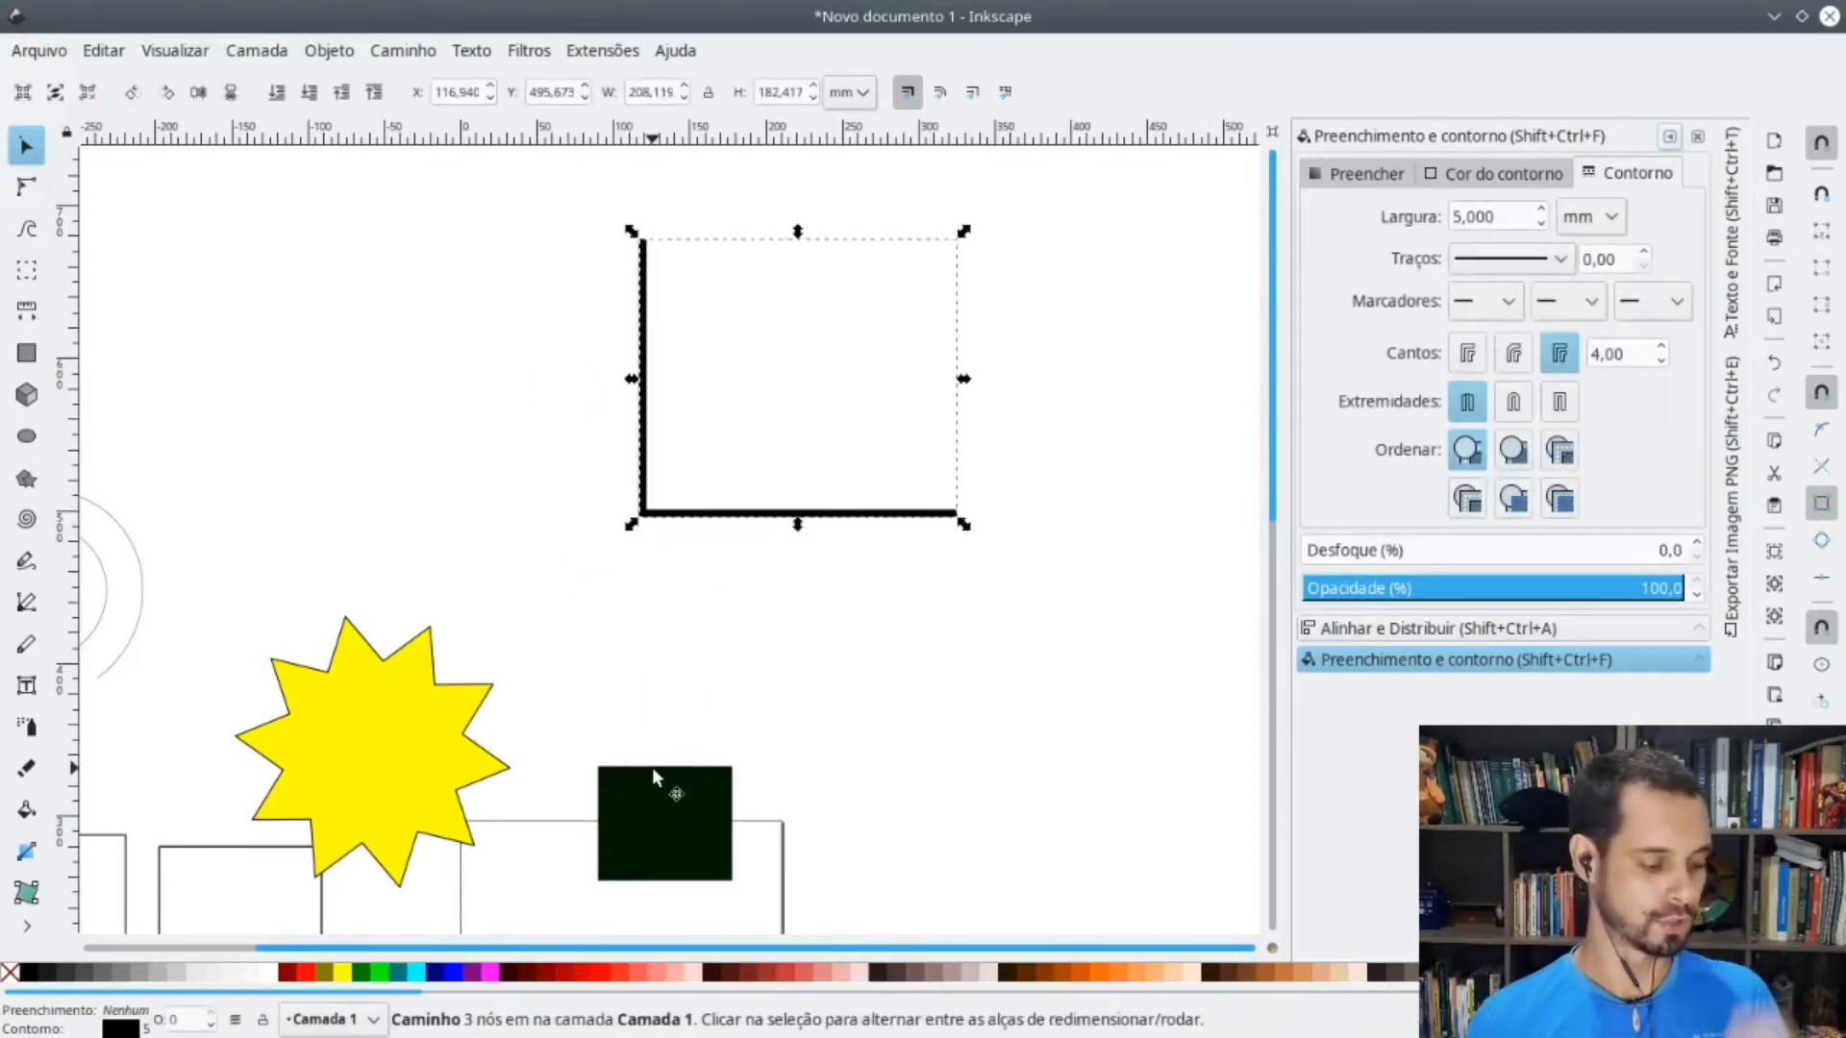
left_click(1031, 468)
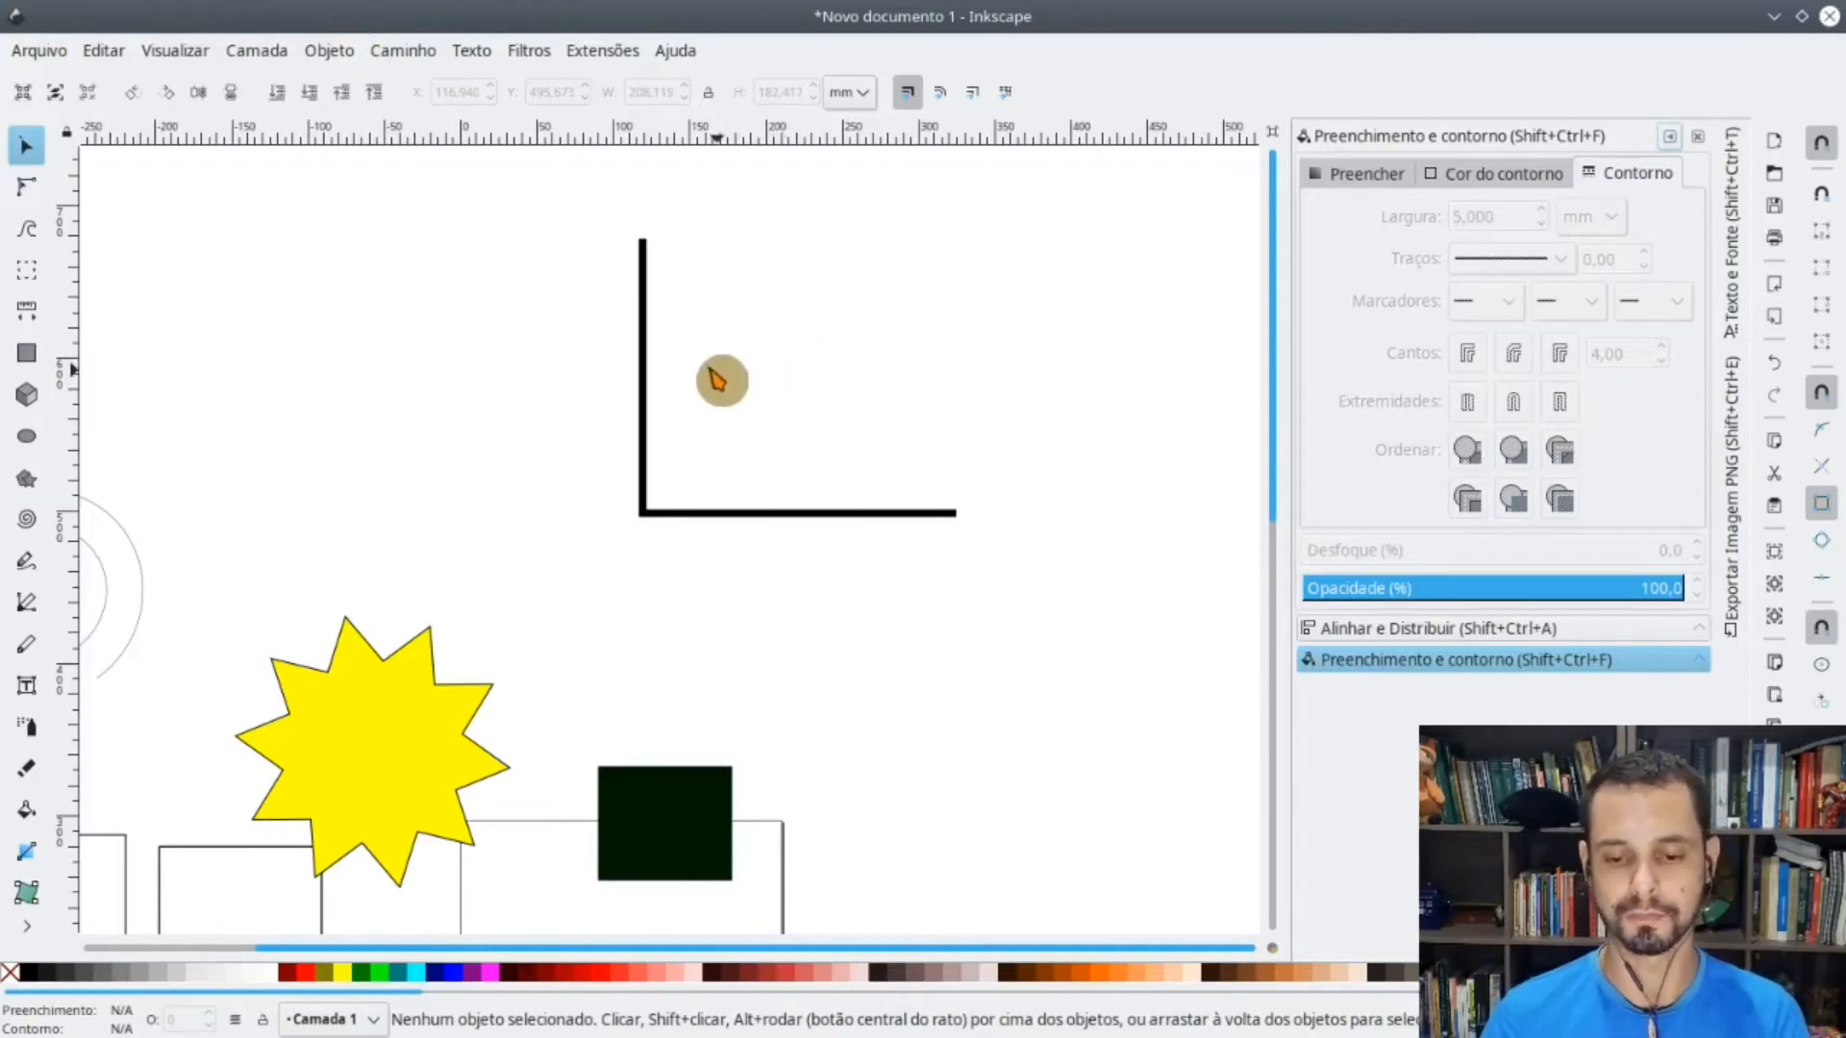
right_click(308, 285)
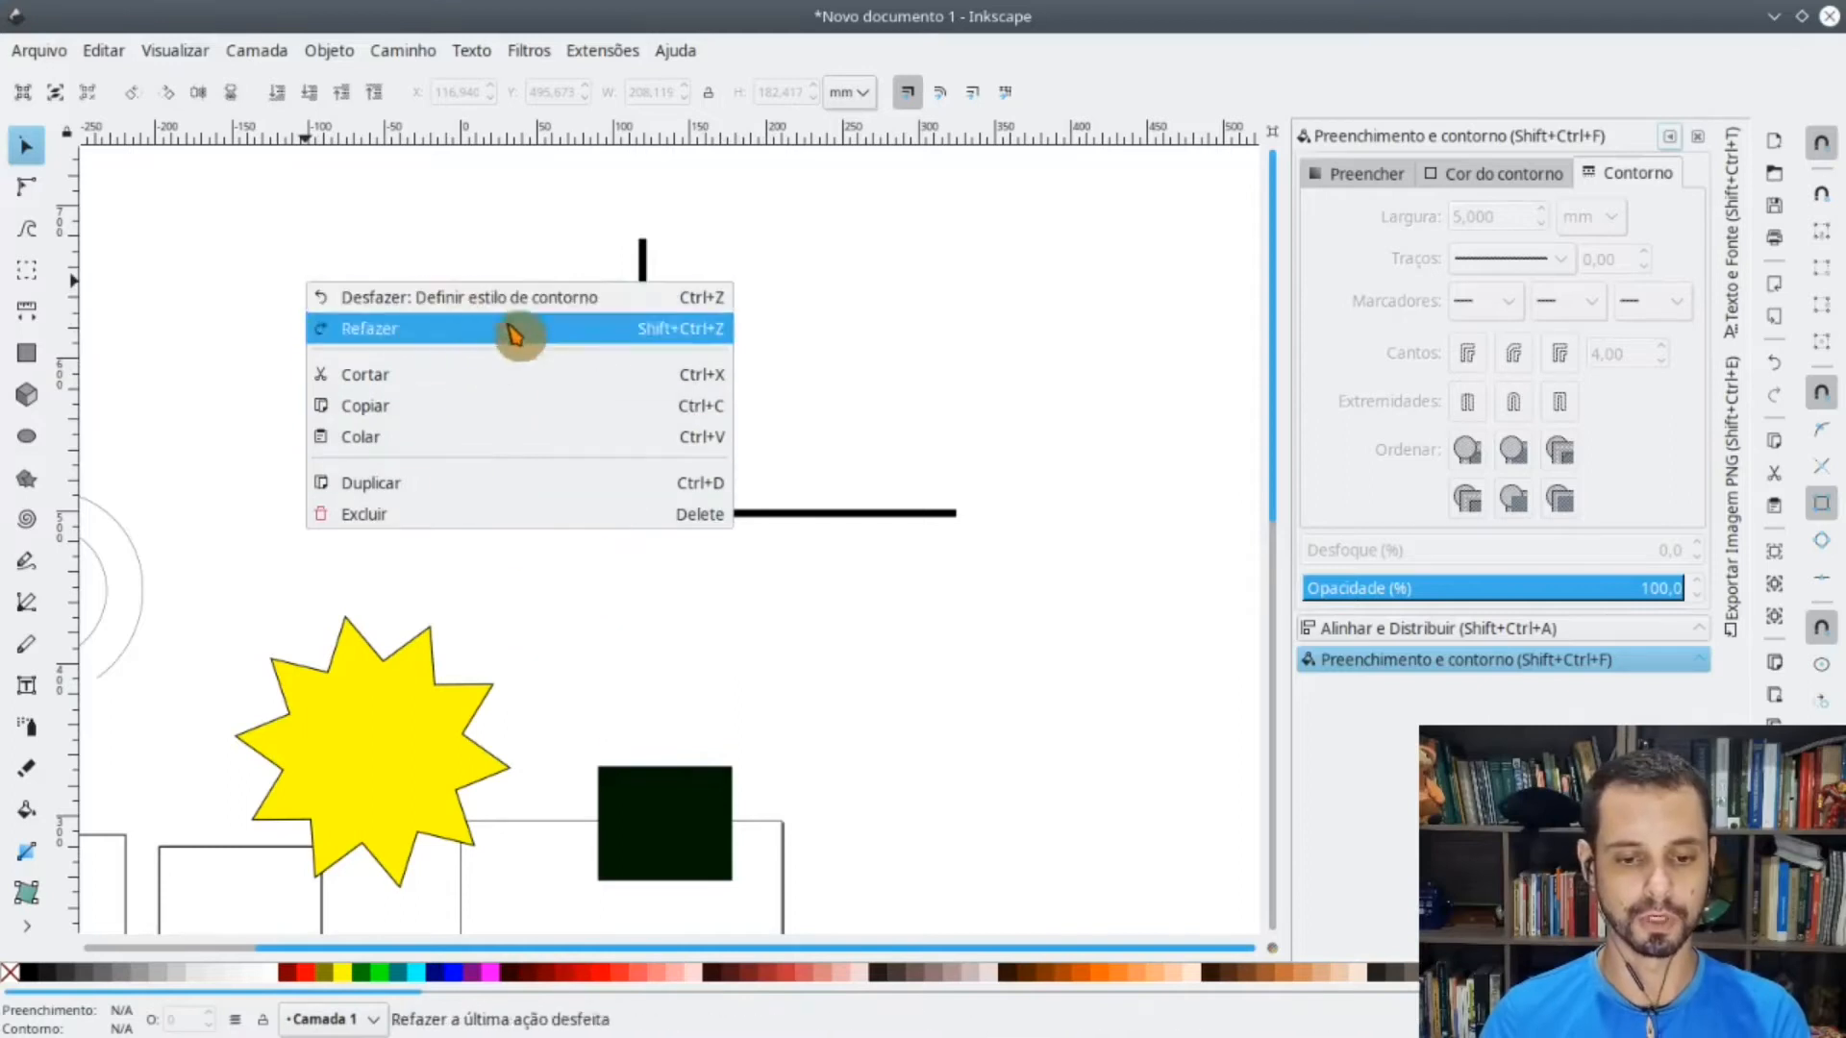
left_click(1000, 341)
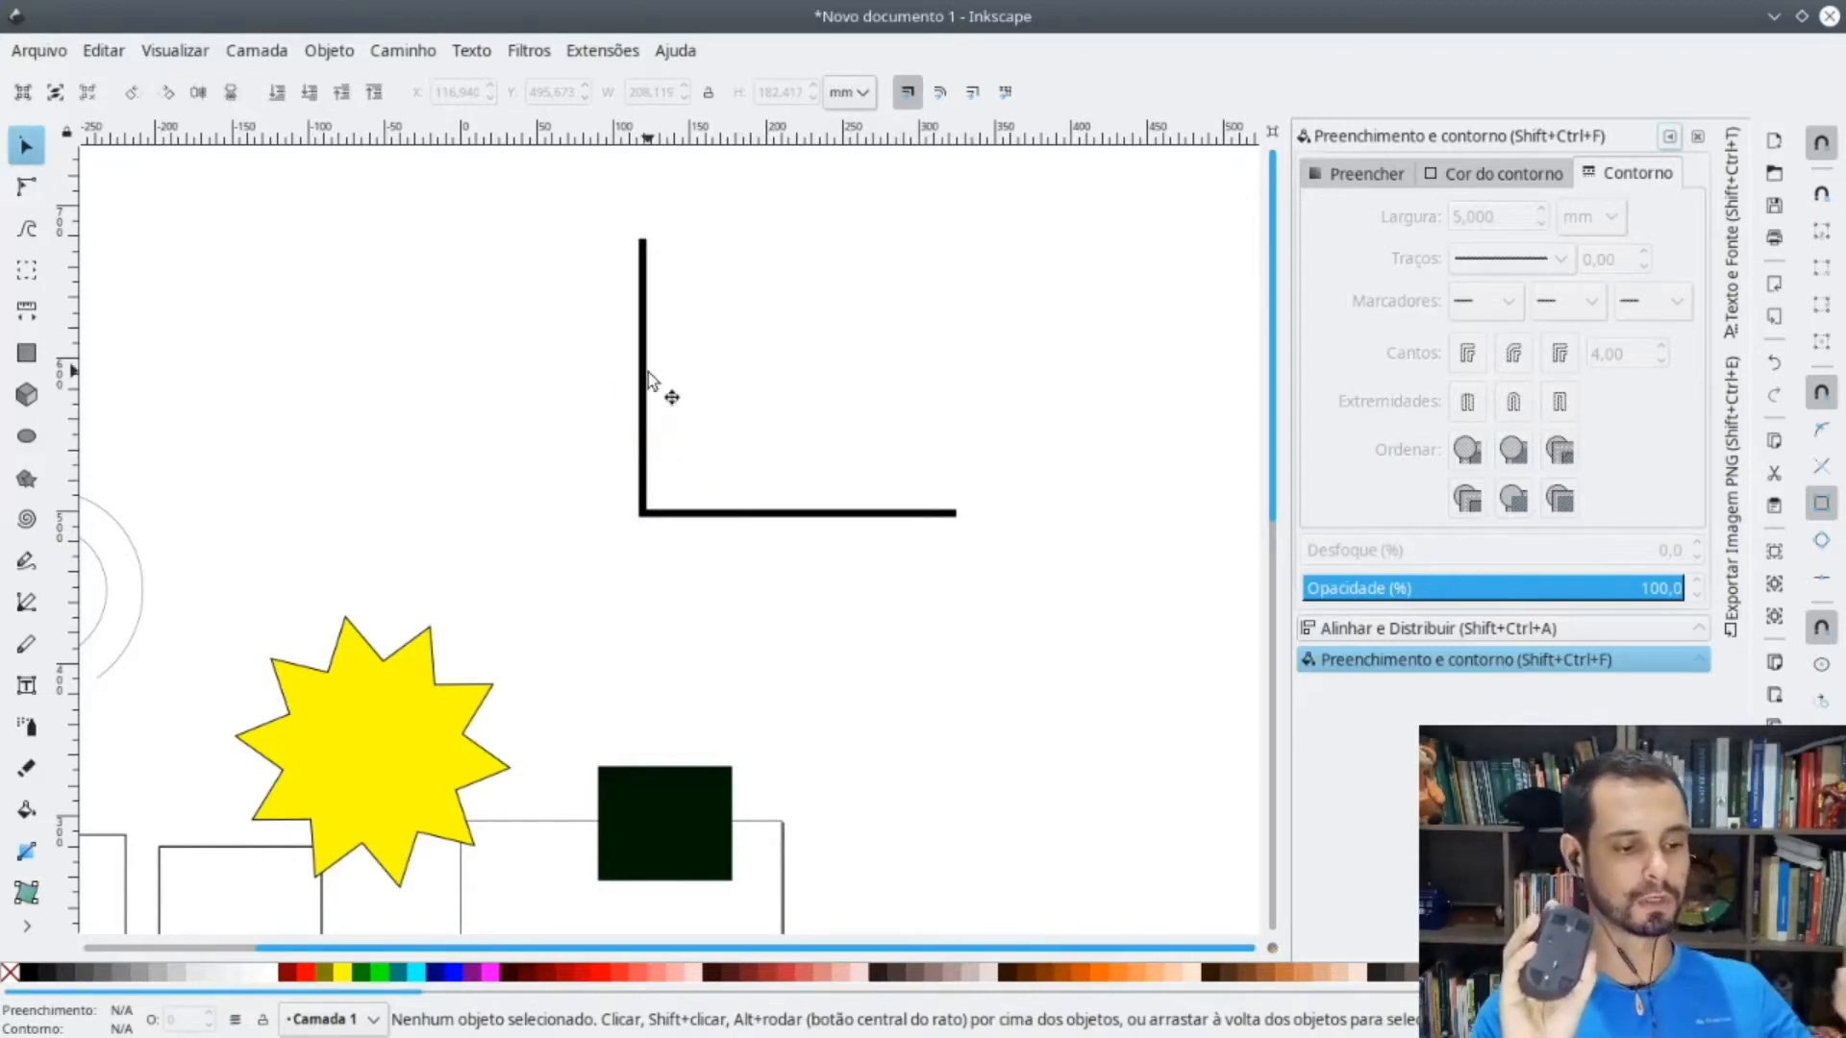
left_click(618, 292)
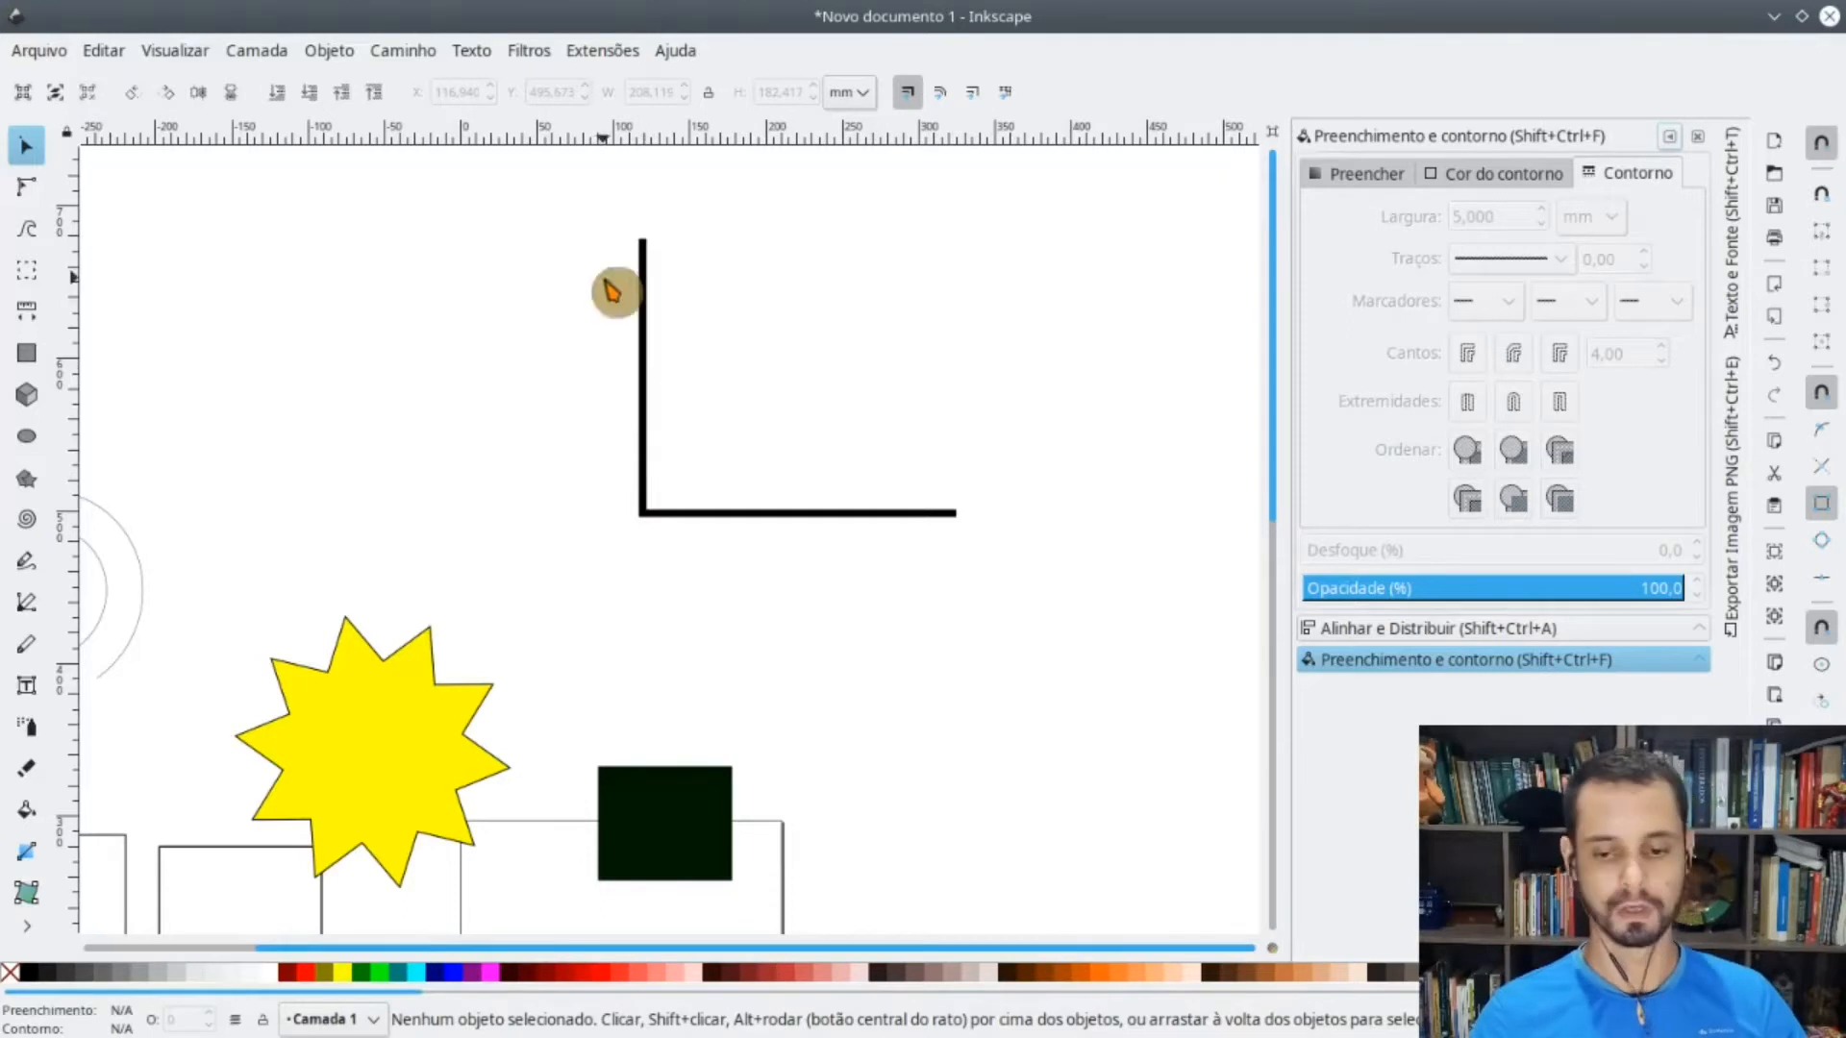
left_click(639, 459)
left_click(825, 539)
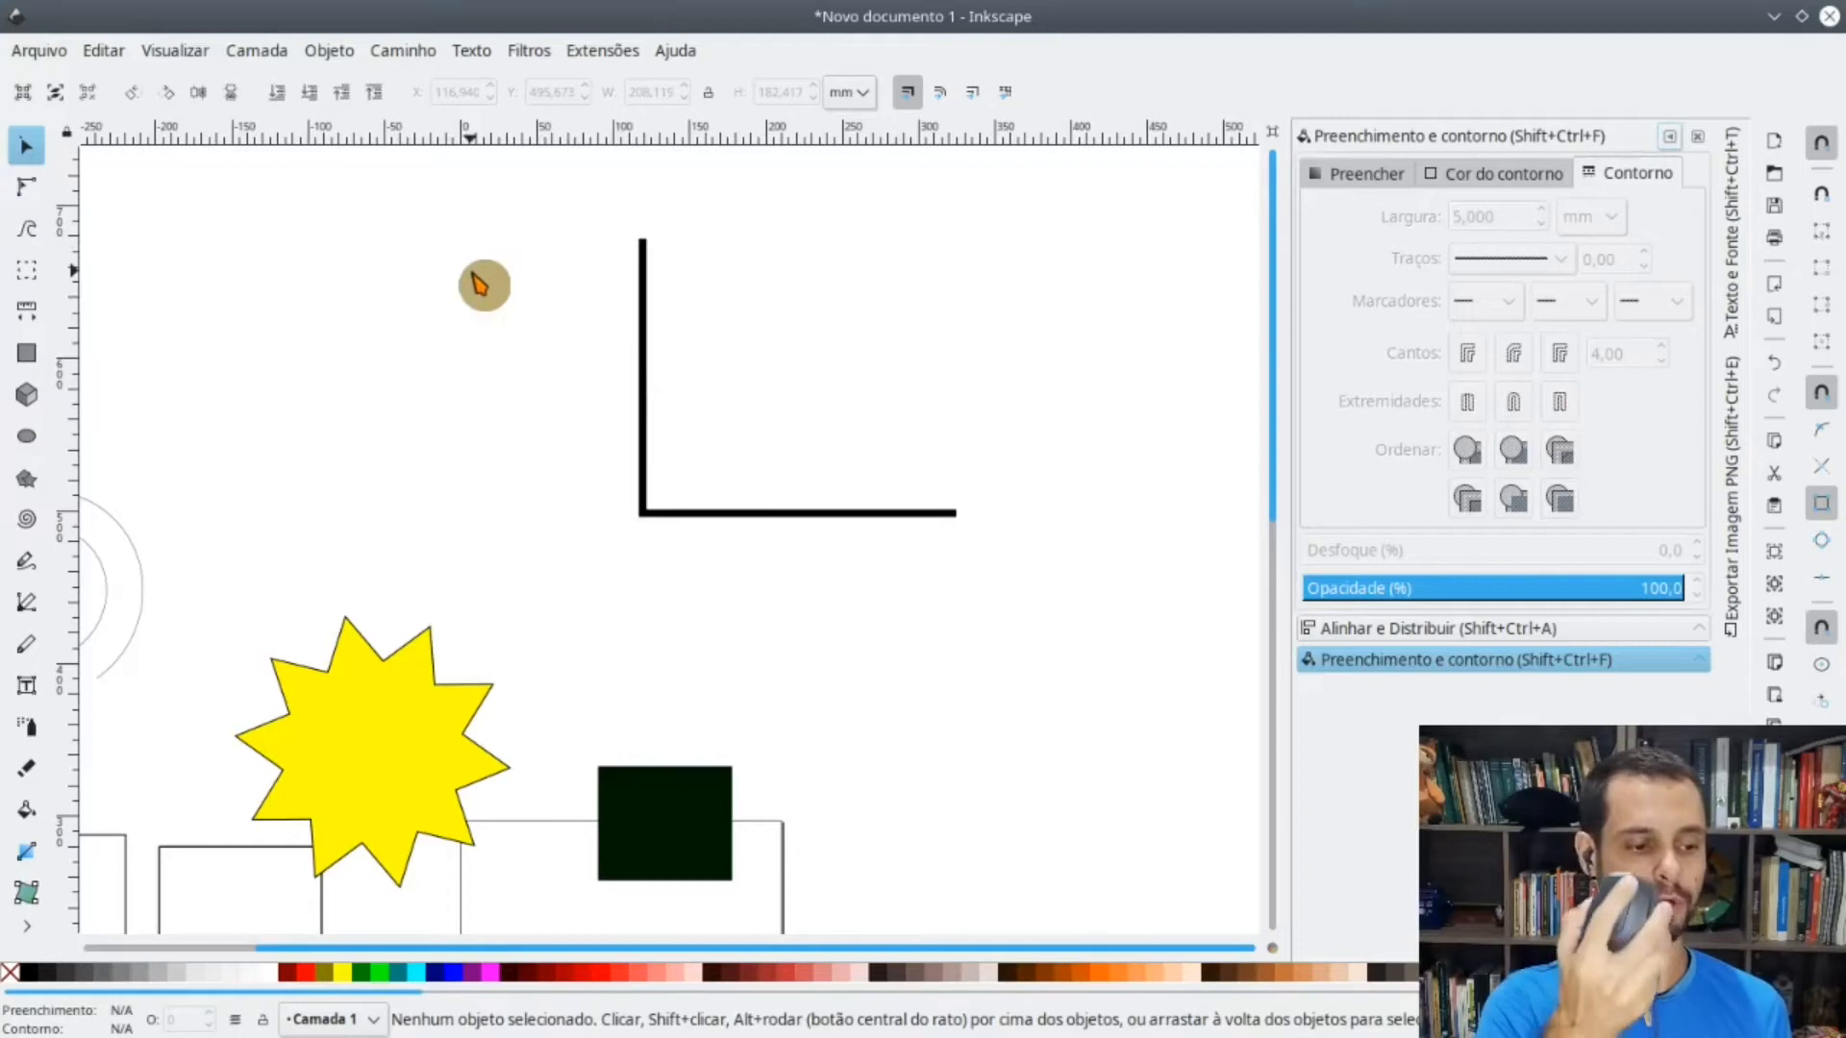
- Pan the canvas vertically and horizontally around the L-shaped path
scroll(478, 285, "down", 2)
scroll(478, 285, "up", 2)
scroll(477, 284, "down", 3)
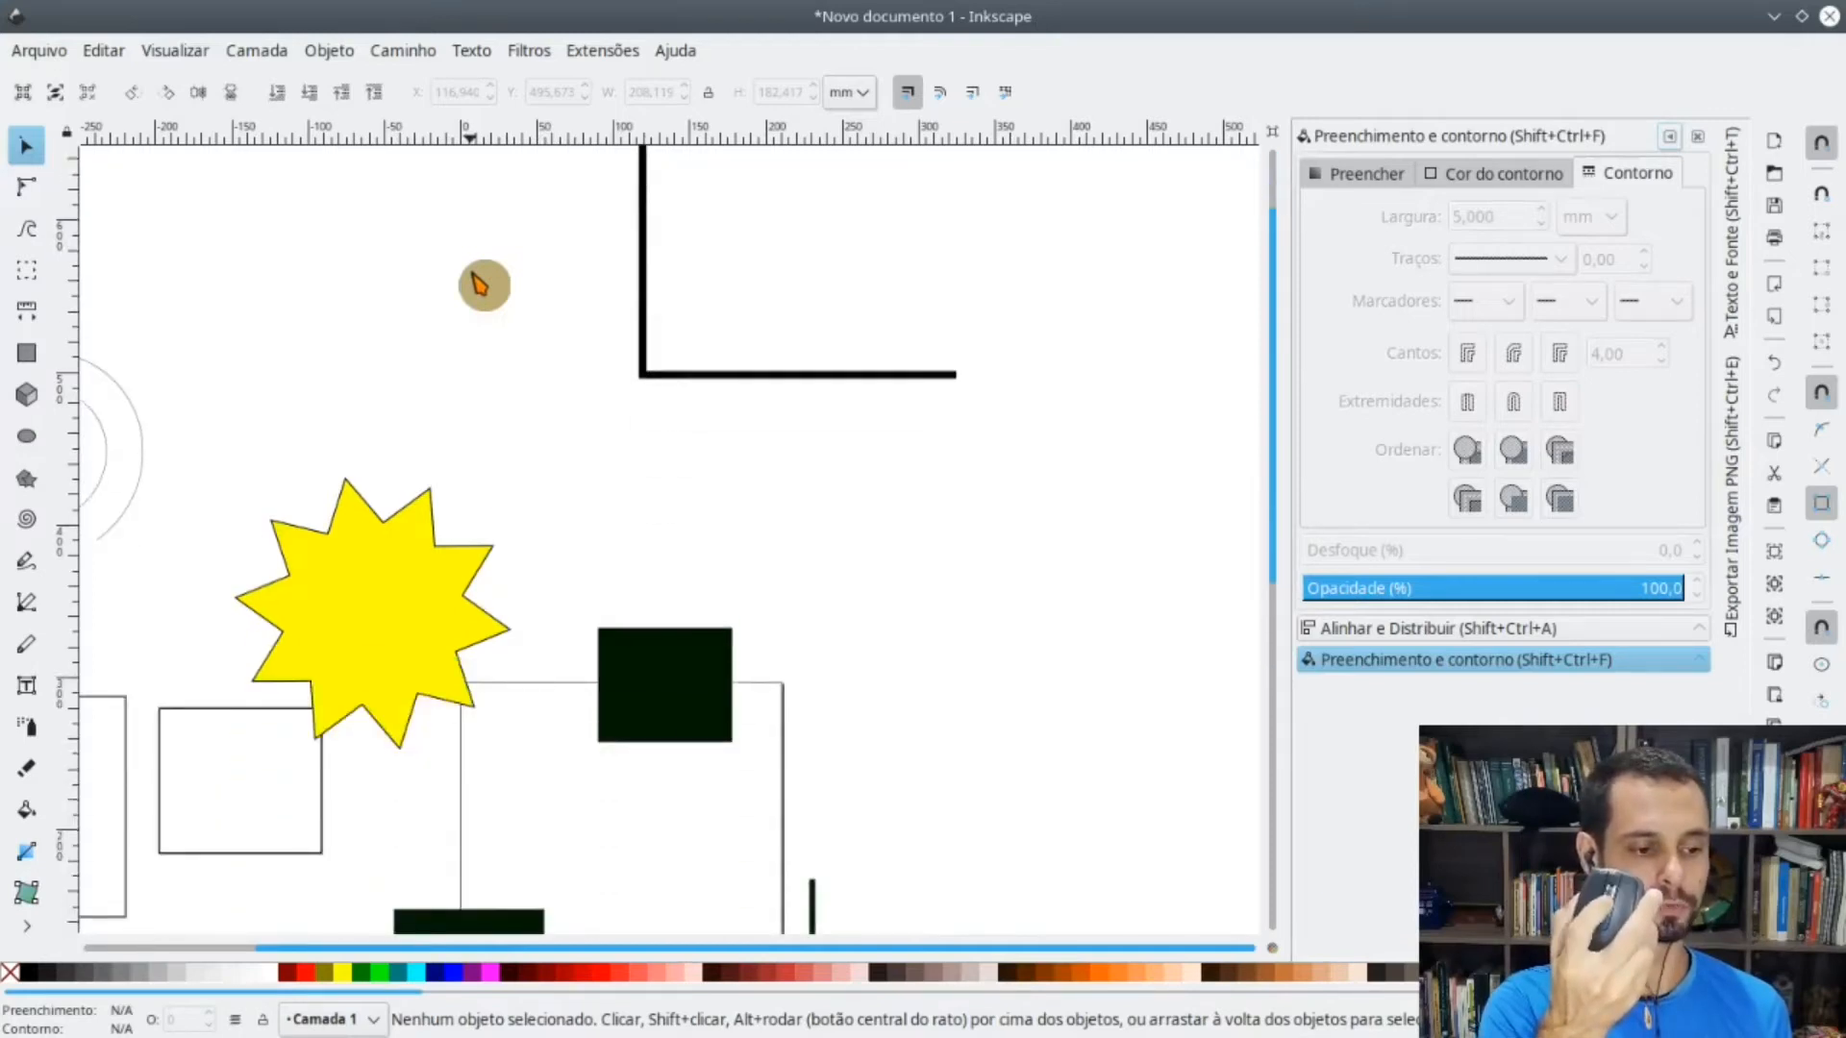
scroll(478, 284, "up", 3)
scroll(478, 284, "down", 1)
scroll(478, 284, "down", 2)
scroll(477, 284, "up", 6)
scroll(478, 285, "down", 3)
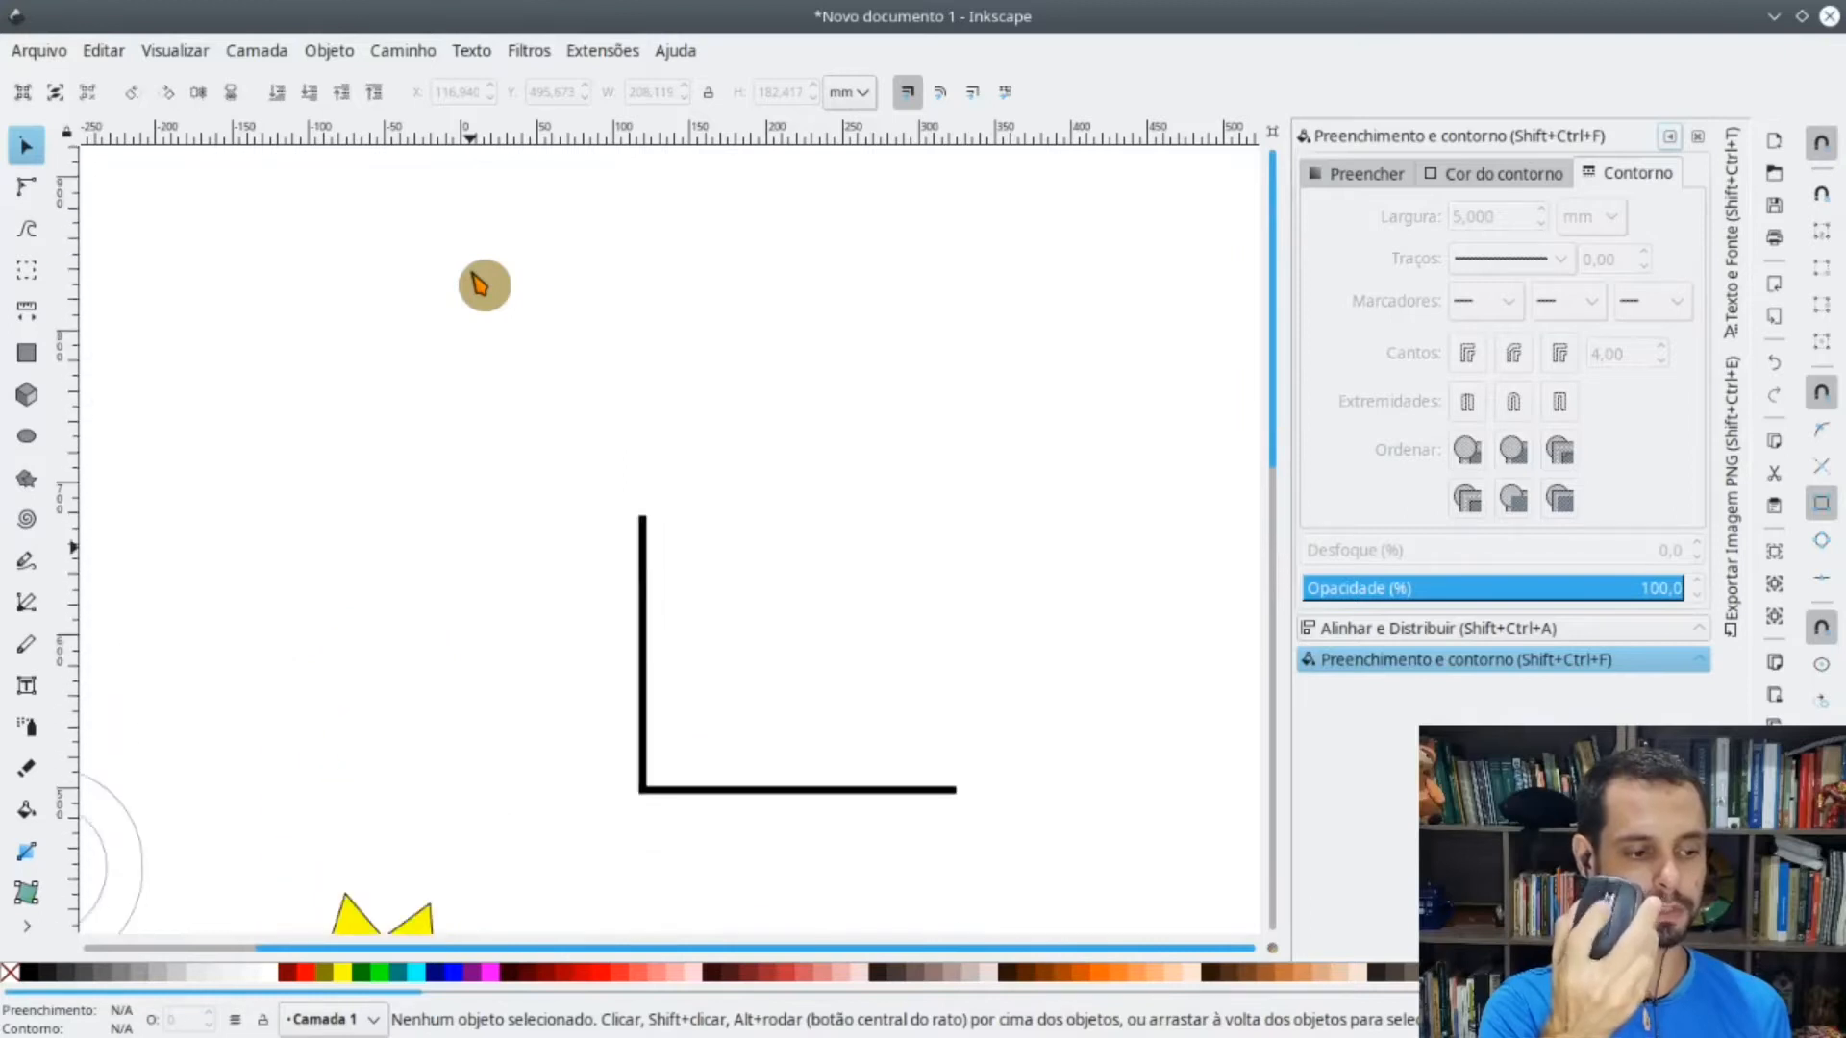
scroll(478, 284, "down", 5)
scroll(478, 285, "up", 7)
scroll(478, 284, "down", 1)
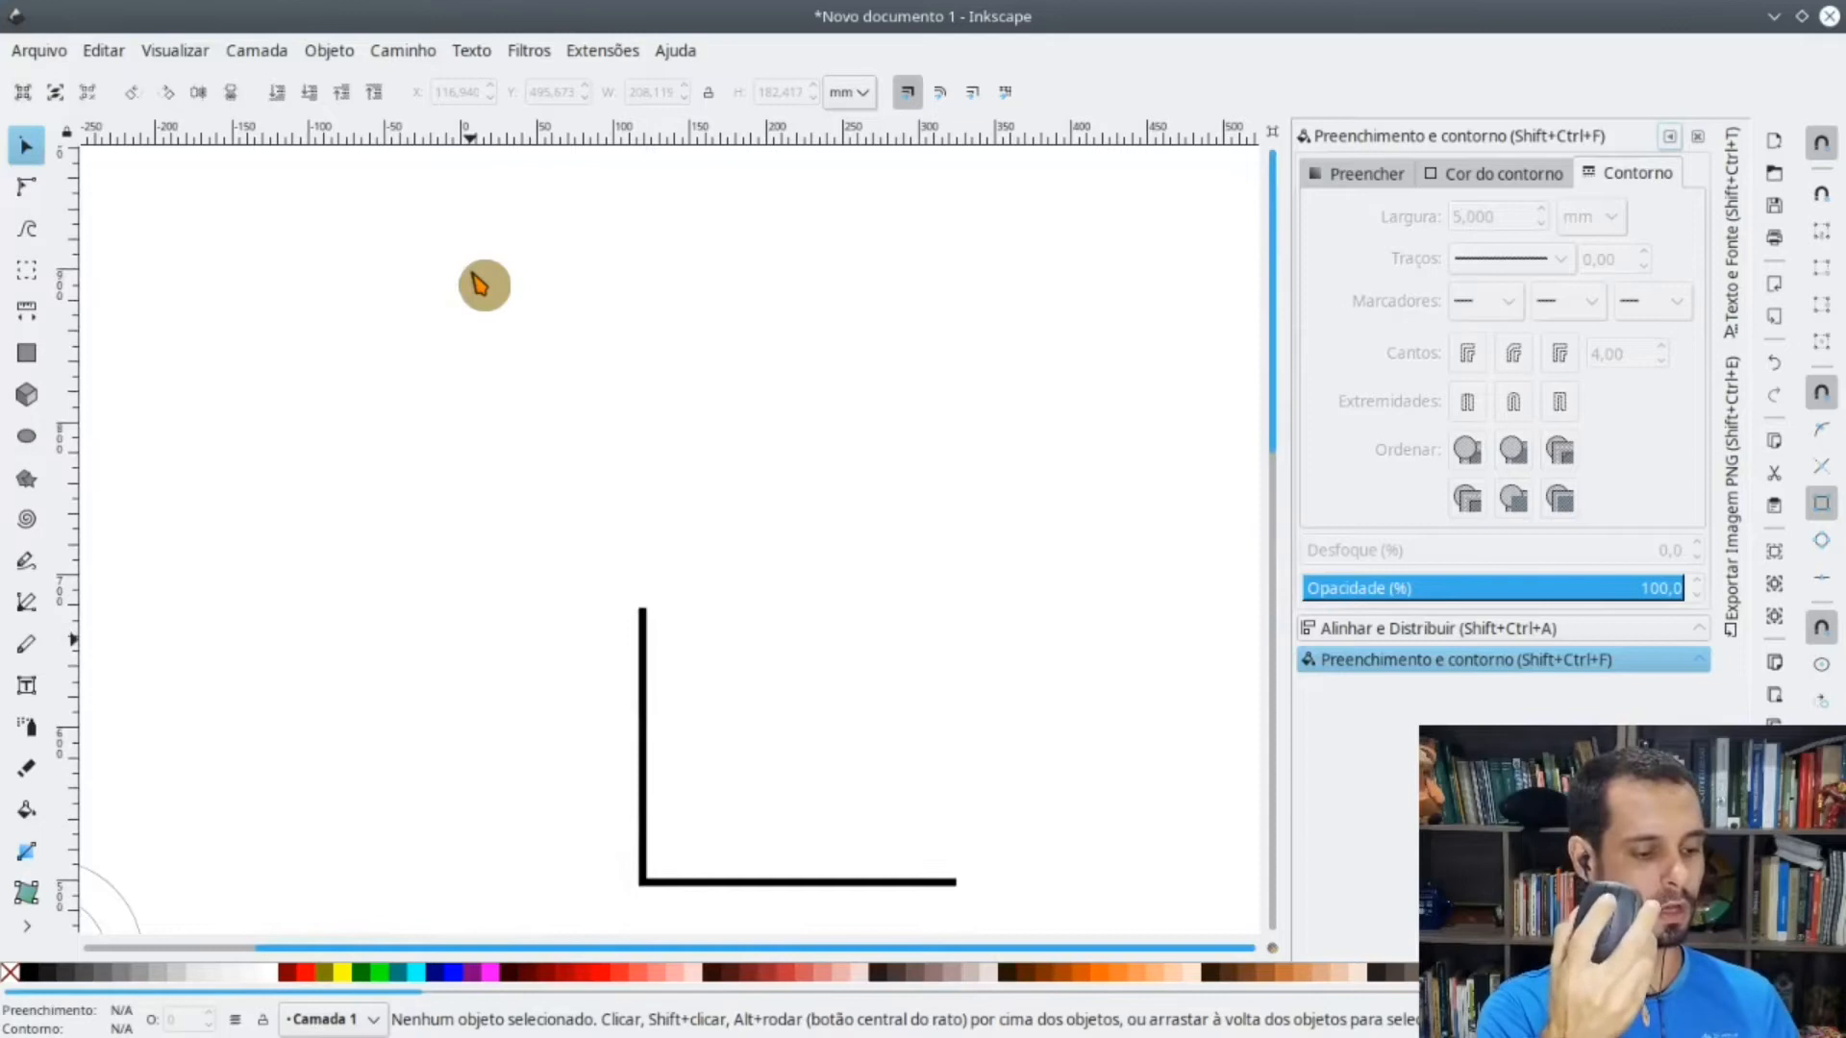
scroll(483, 285, "right", 4)
scroll(484, 285, "left", 6)
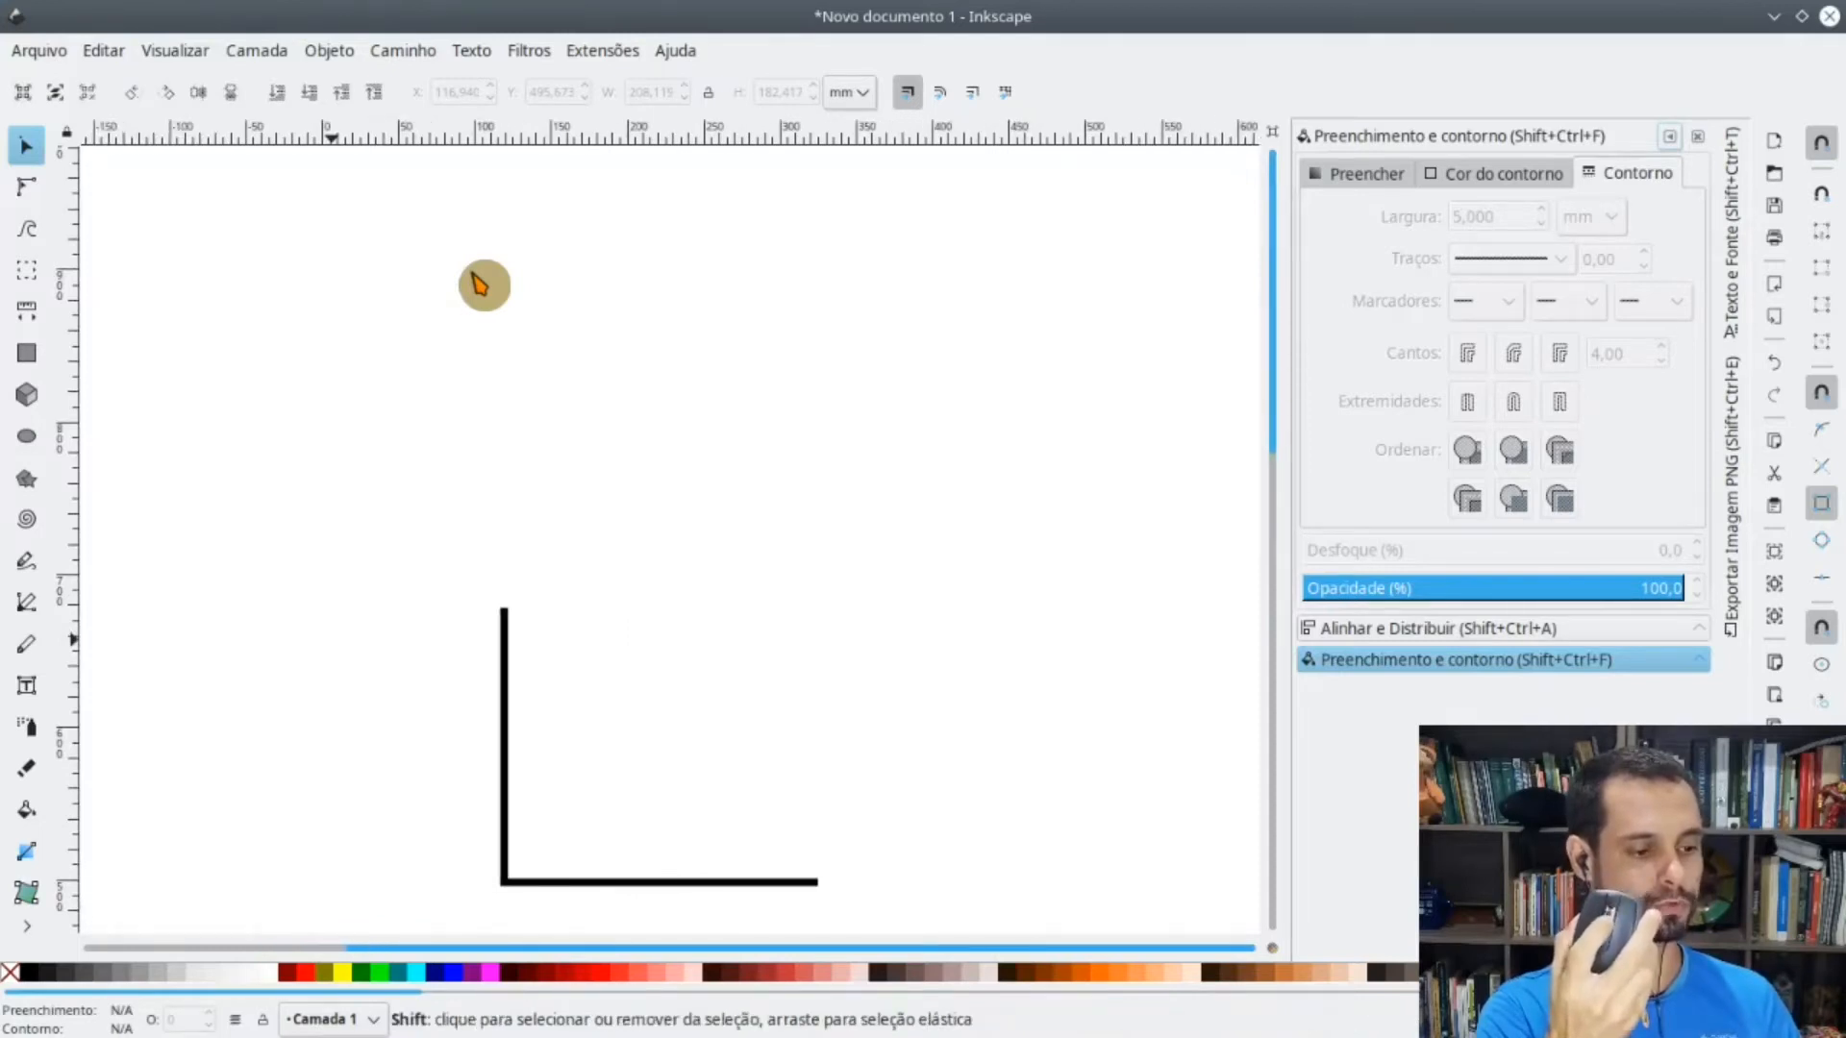
- Pan the canvas sideways in both directions across the area around the L-shaped path
scroll(483, 285, "right", 5)
scroll(484, 285, "left", 3)
scroll(478, 285, "left", 3)
scroll(478, 284, "right", 4)
scroll(478, 284, "left", 4)
scroll(478, 284, "right", 5)
scroll(478, 285, "left", 2)
scroll(478, 284, "right", 5)
scroll(478, 285, "left", 3)
scroll(478, 285, "right", 2)
scroll(483, 285, "up", 3)
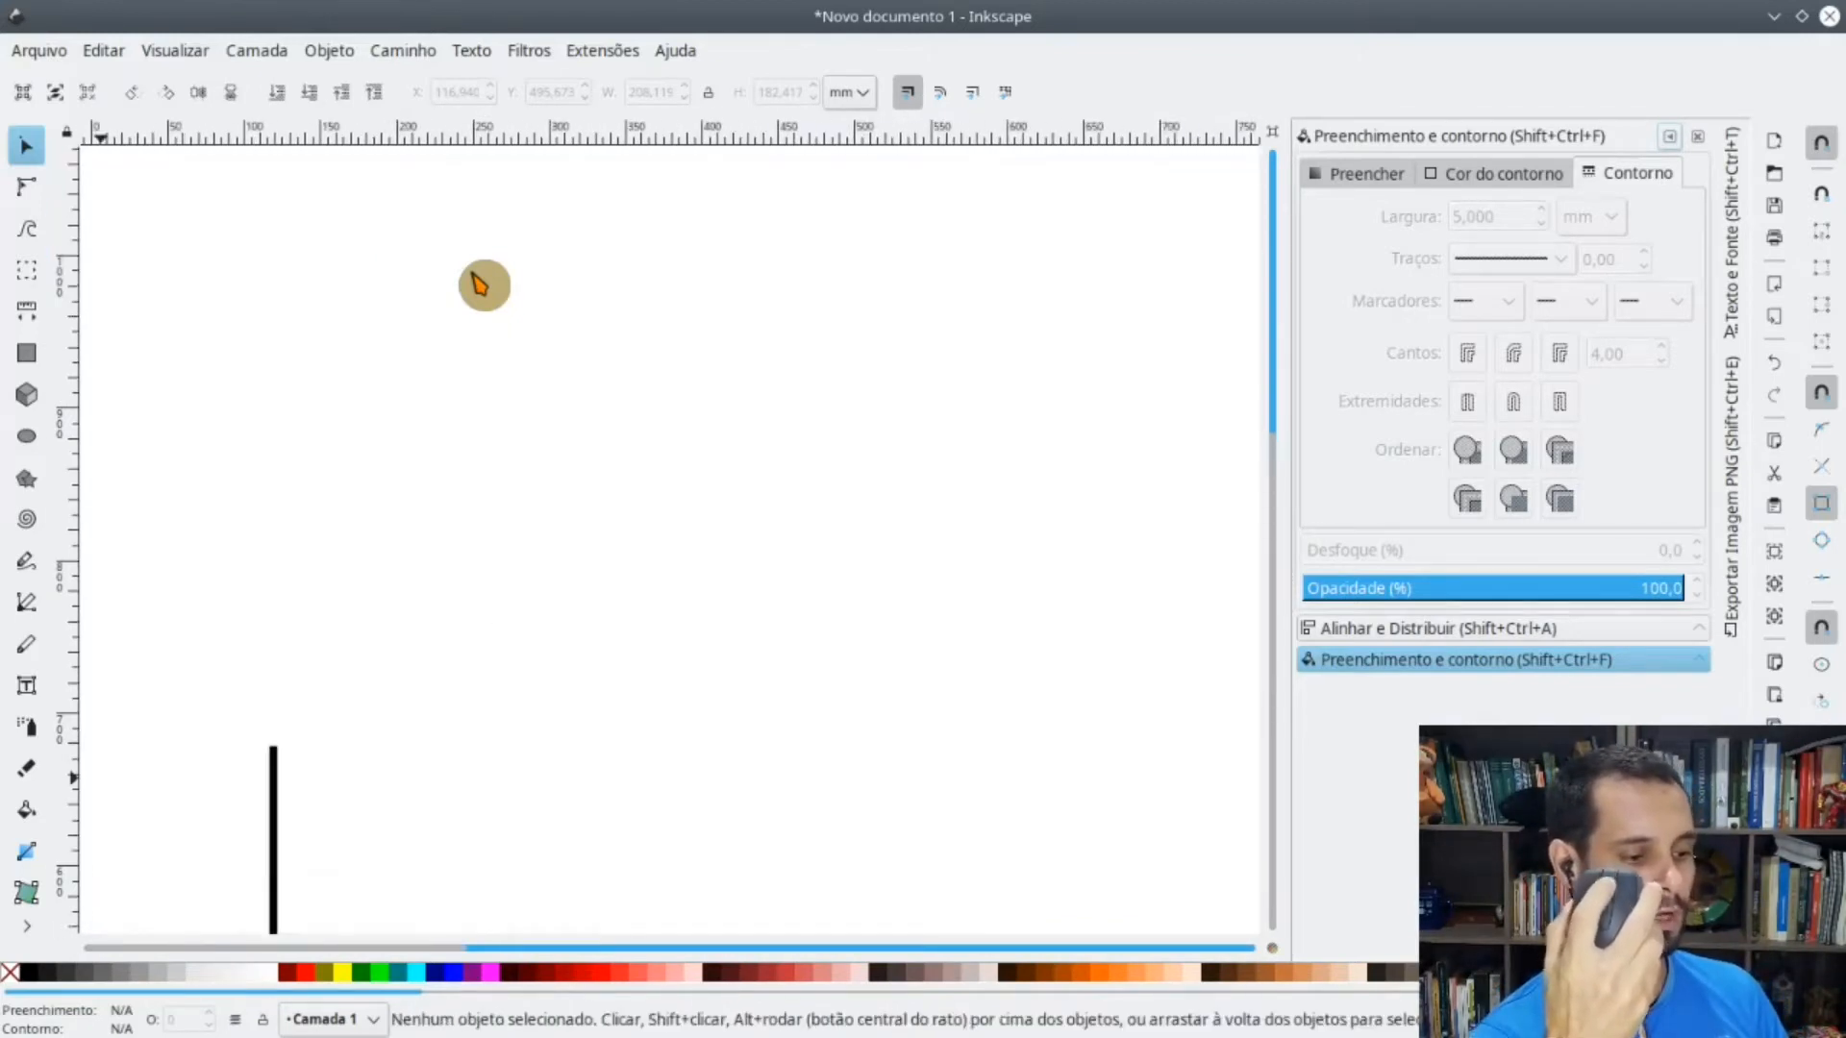
- Pan down and across the canvas to view the yellow star, the dark rectangles and the page
scroll(483, 285, "down", 9)
scroll(477, 284, "down", 5)
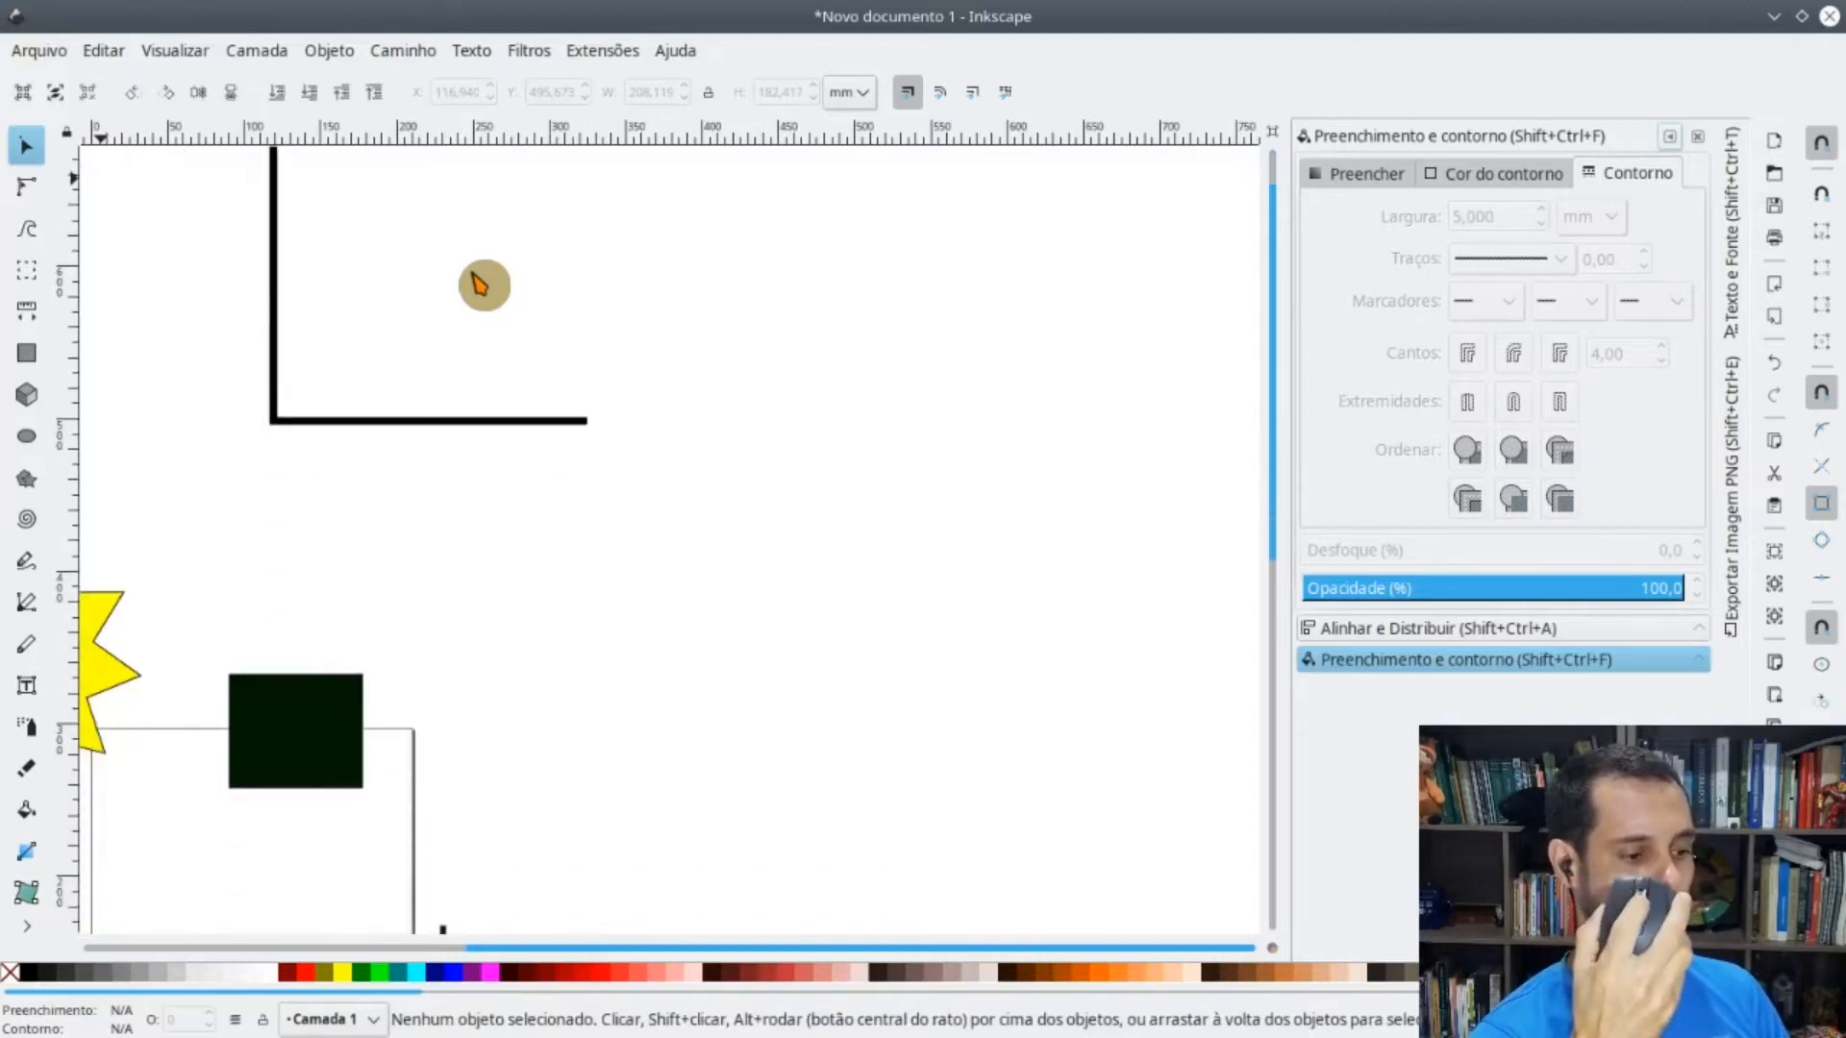
scroll(478, 285, "left", 8)
scroll(478, 284, "down", 6)
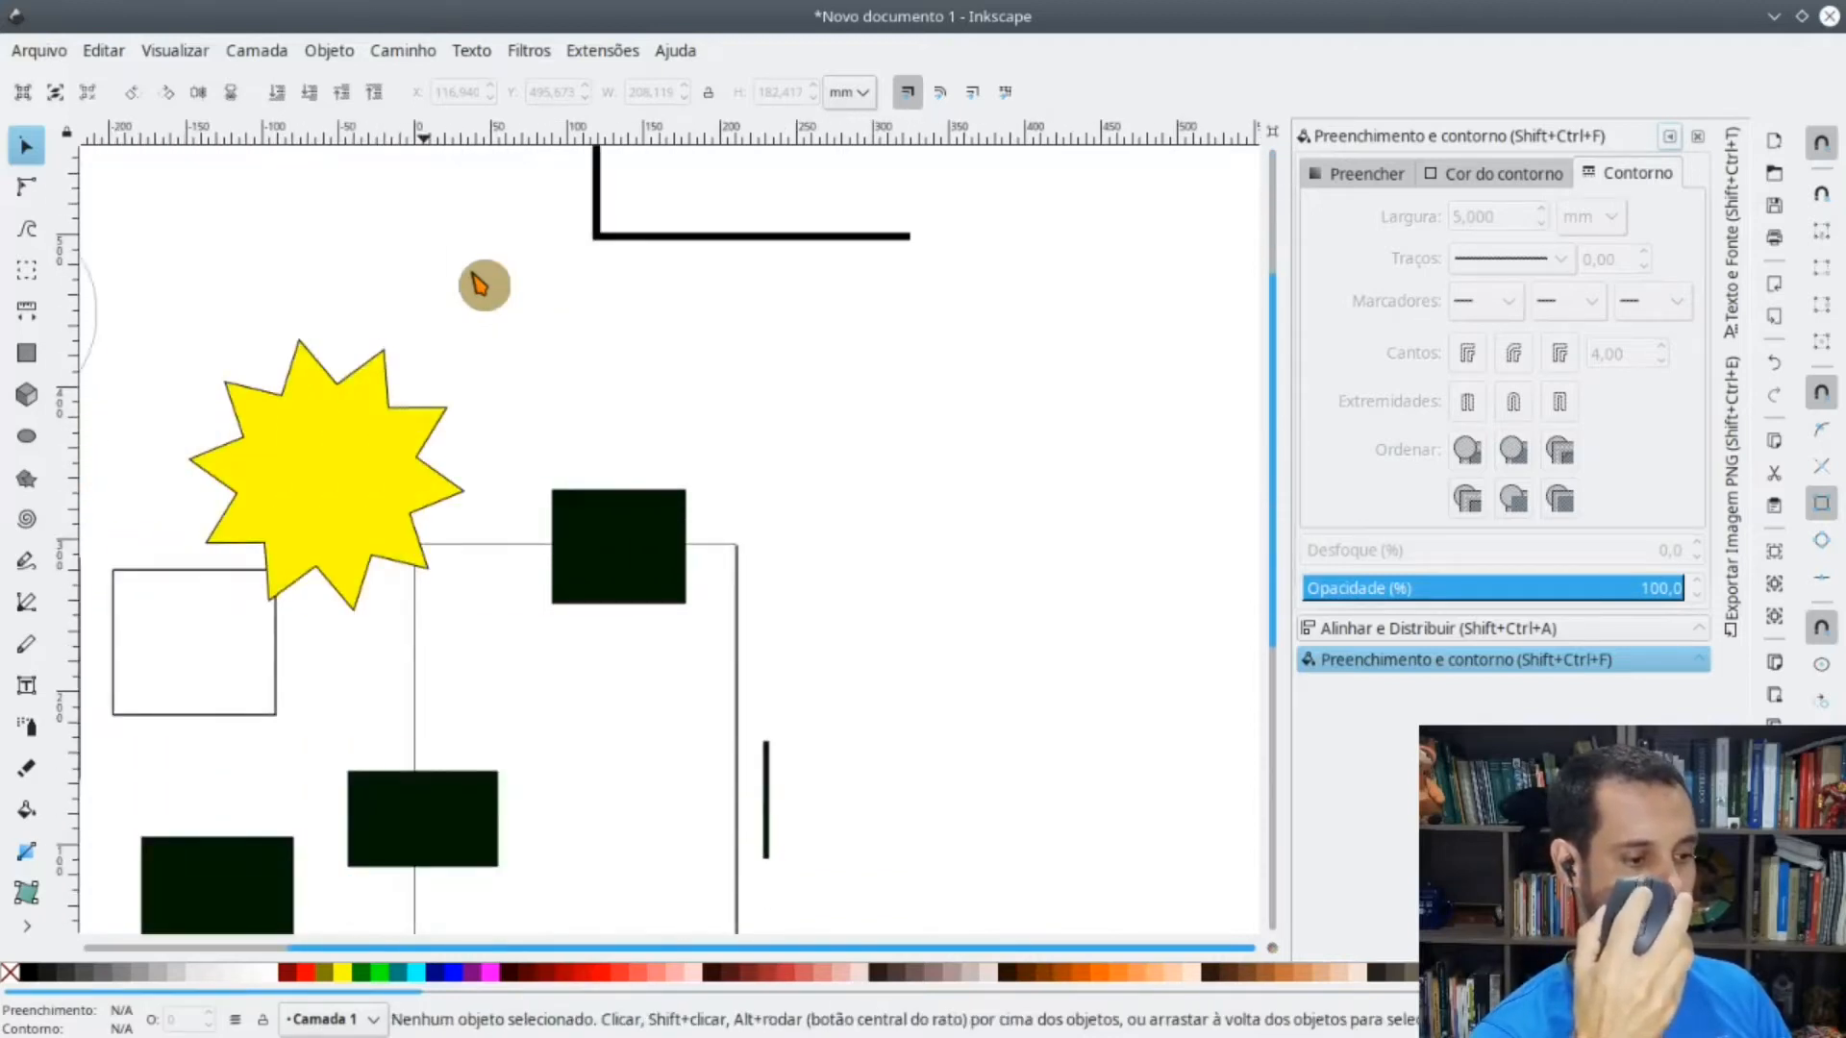
scroll(483, 285, "up", 2)
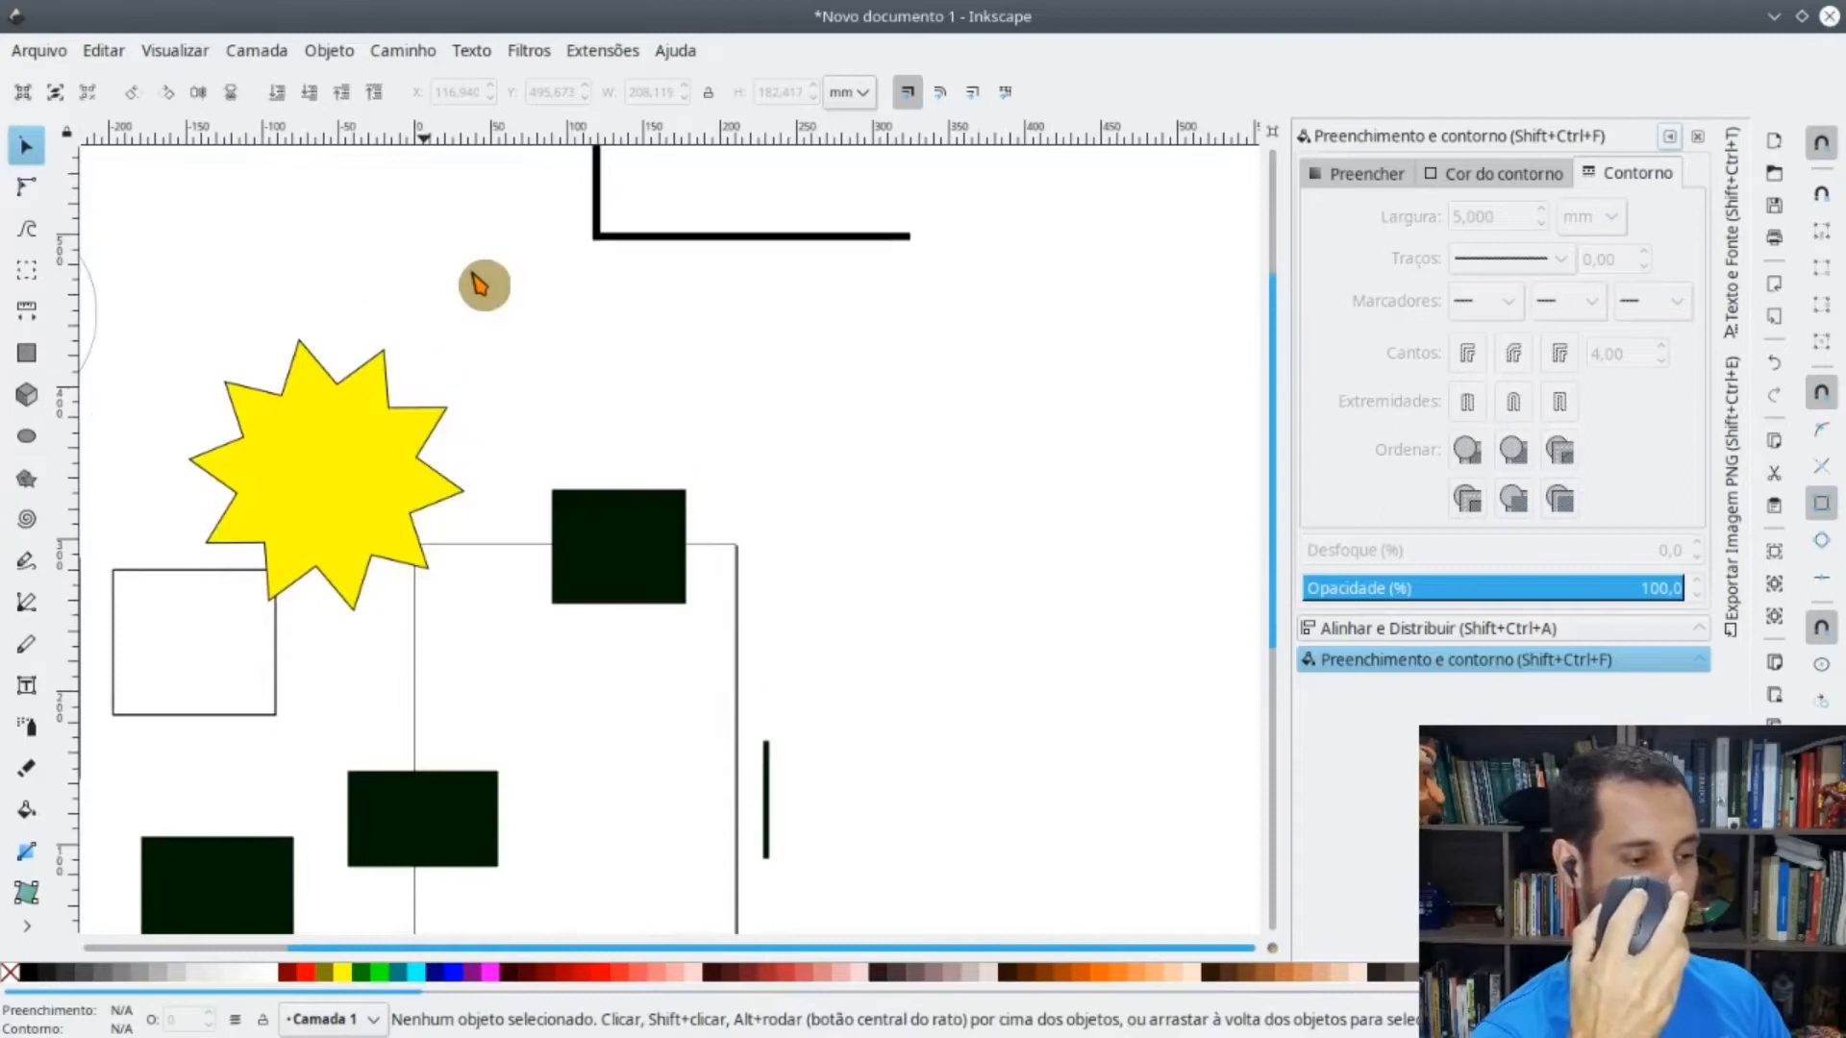
scroll(484, 284, "right", 6)
scroll(477, 285, "down", 5)
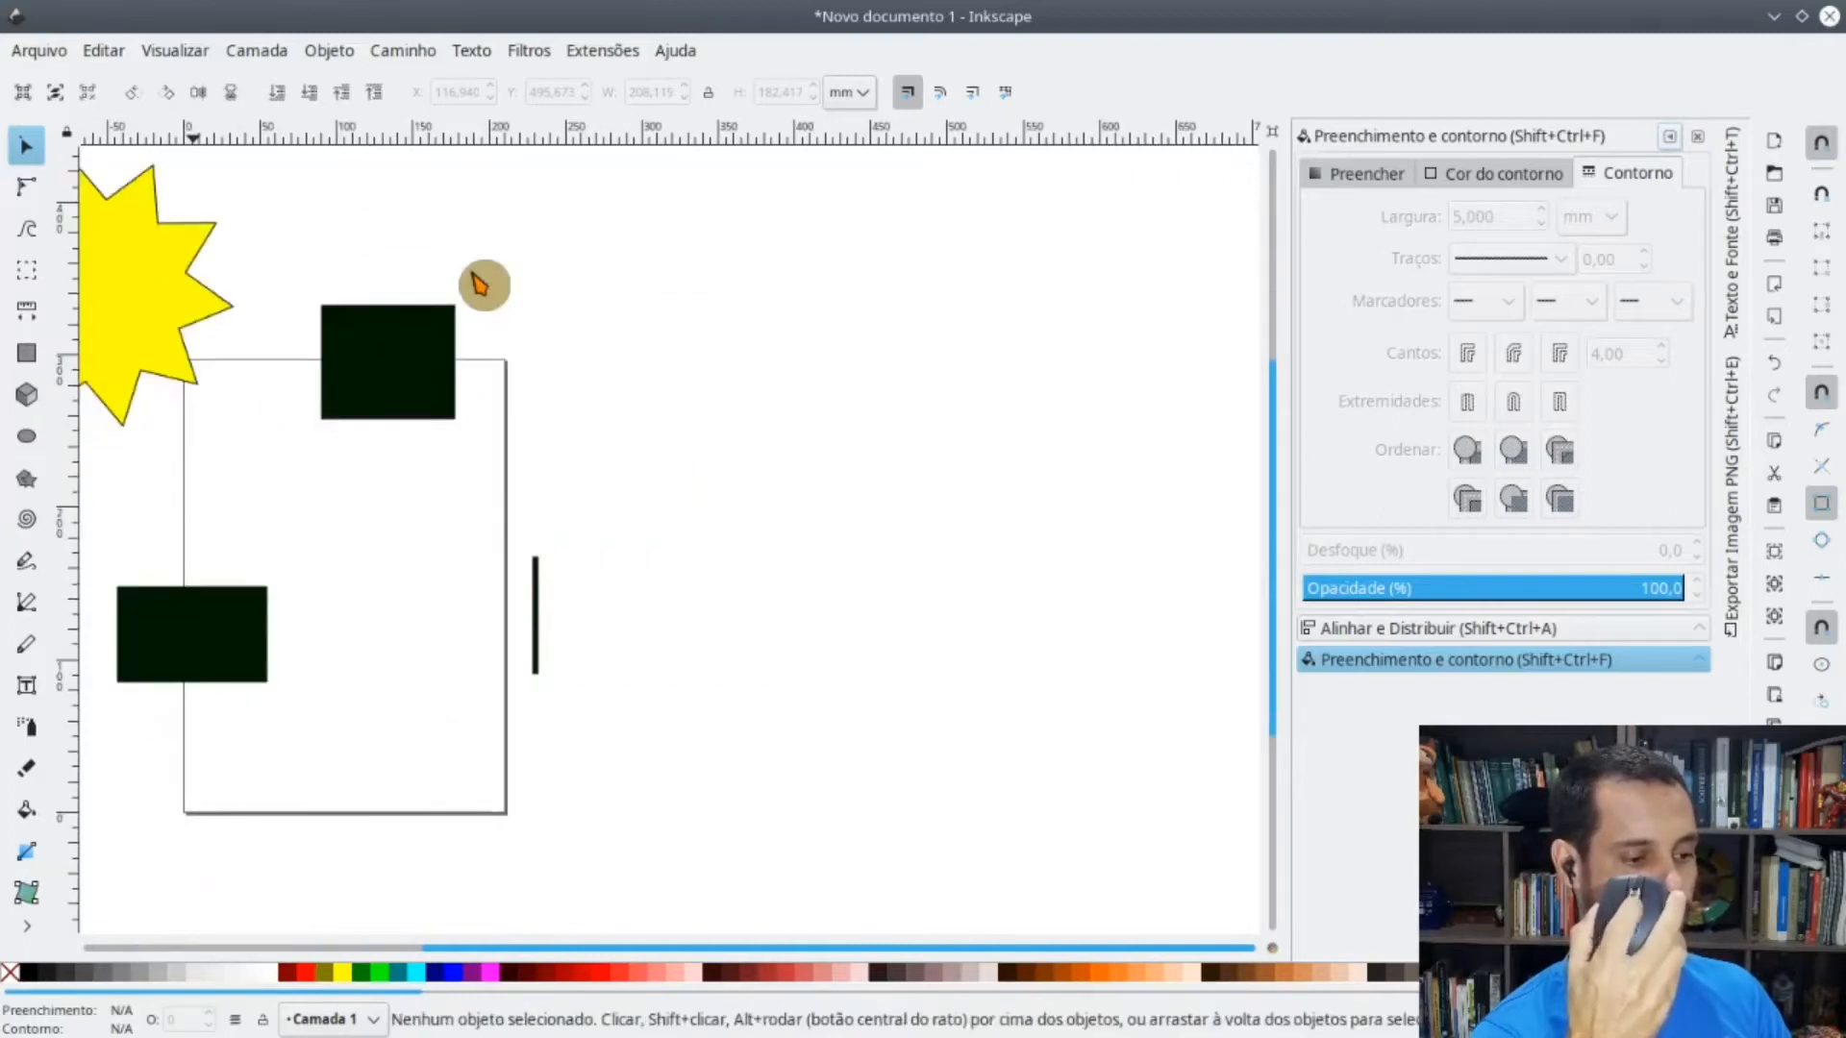
scroll(478, 284, "left", 8)
scroll(478, 284, "down", 1)
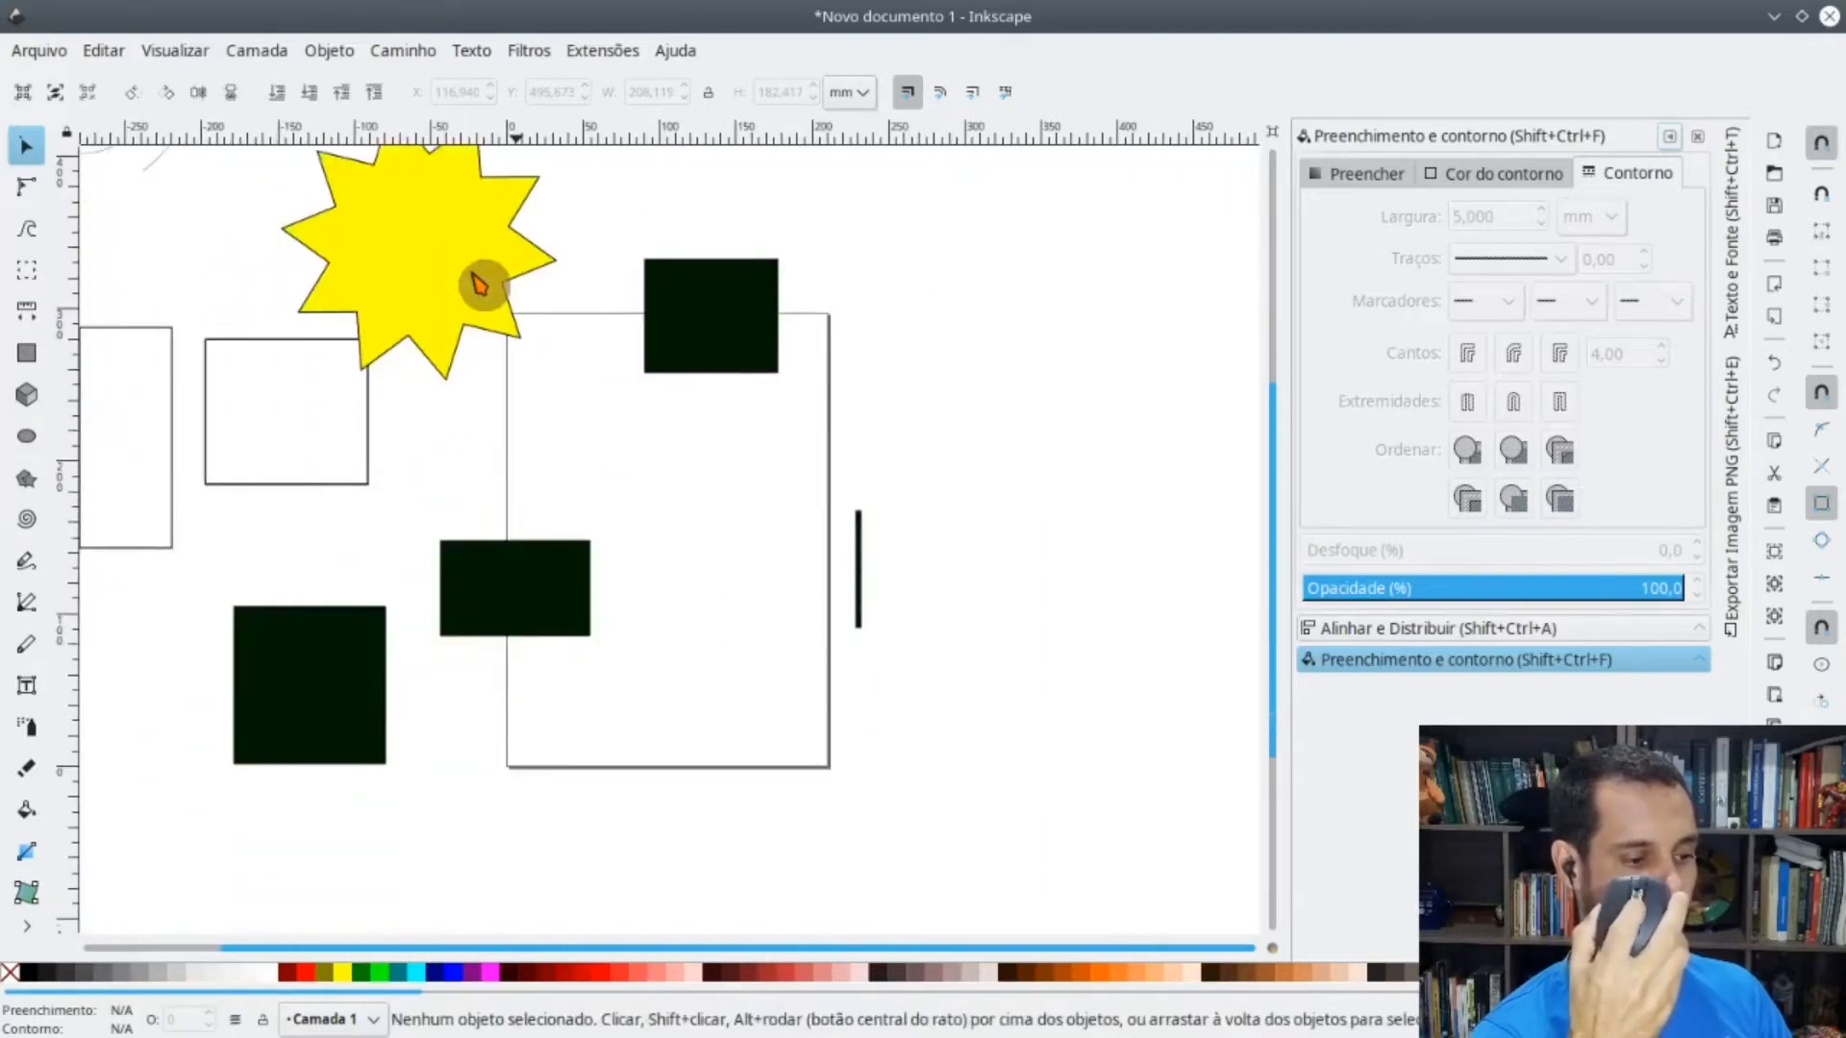
scroll(477, 284, "right", 2)
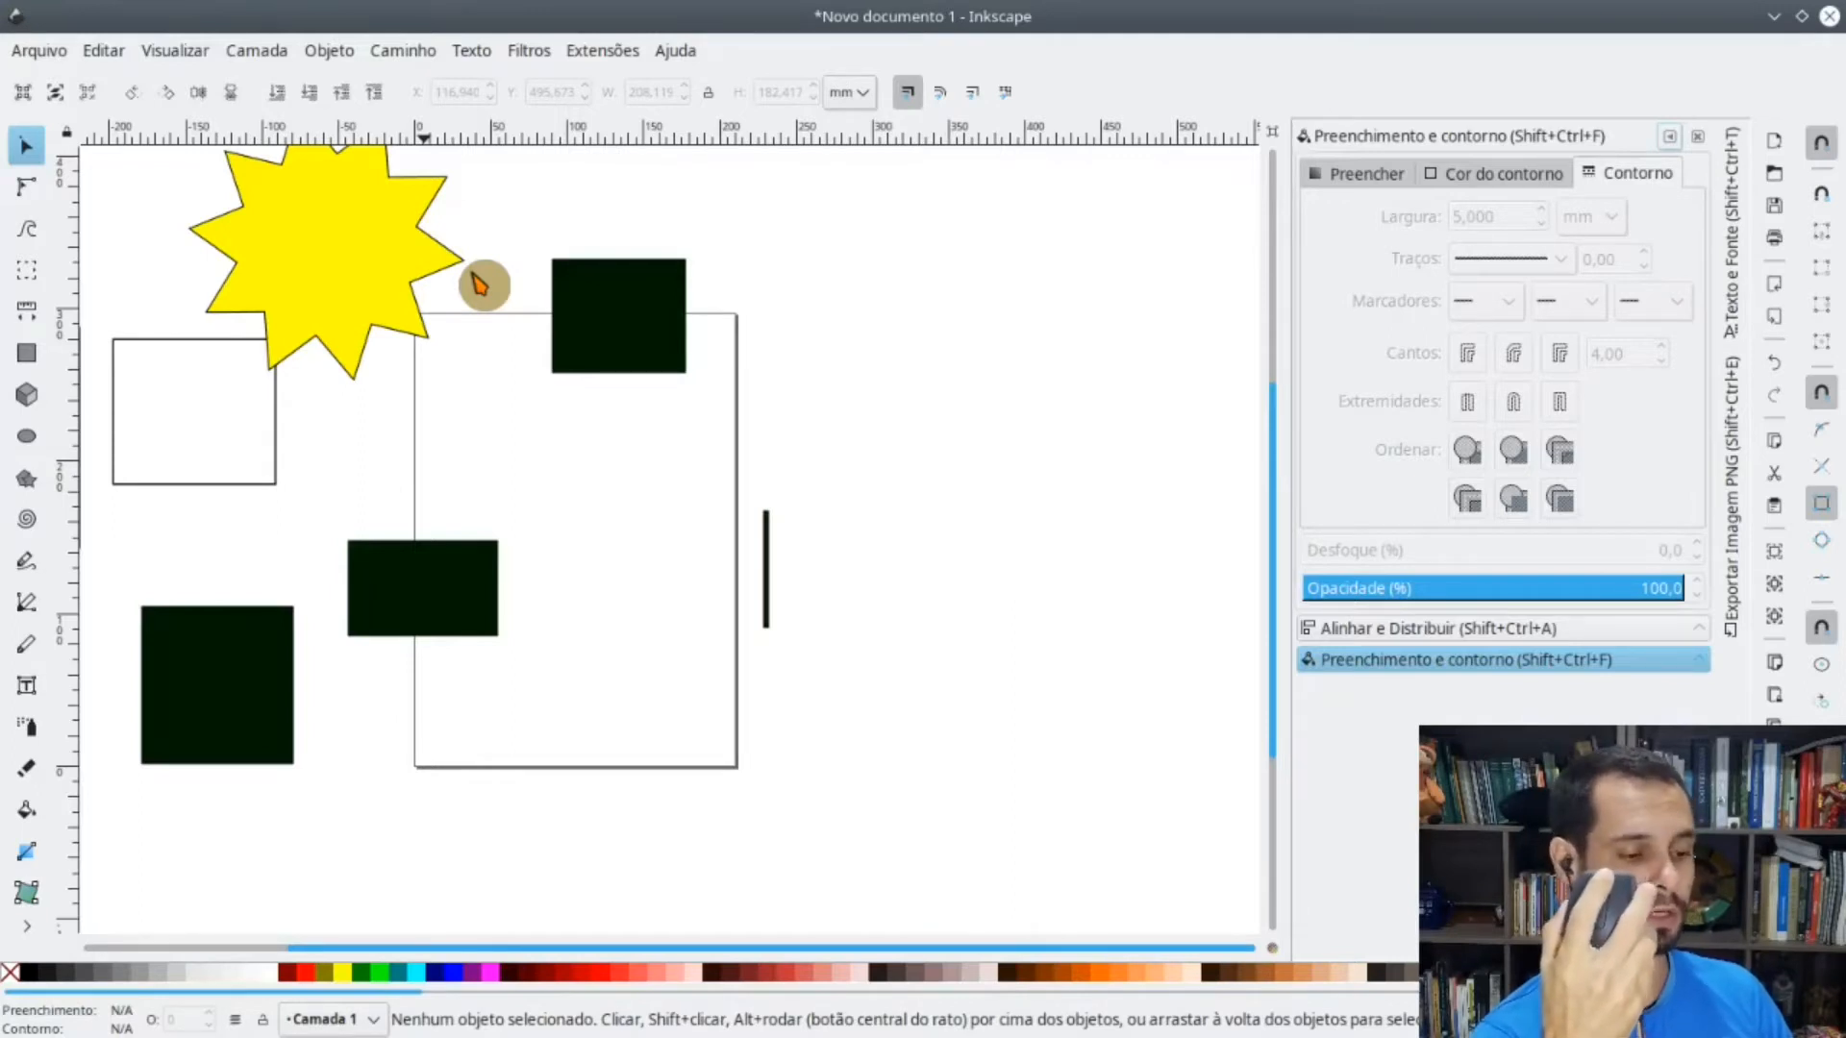
- Zoom the canvas in and out around the area between the yellow star and the upper dark rectangle
key("ctrl")
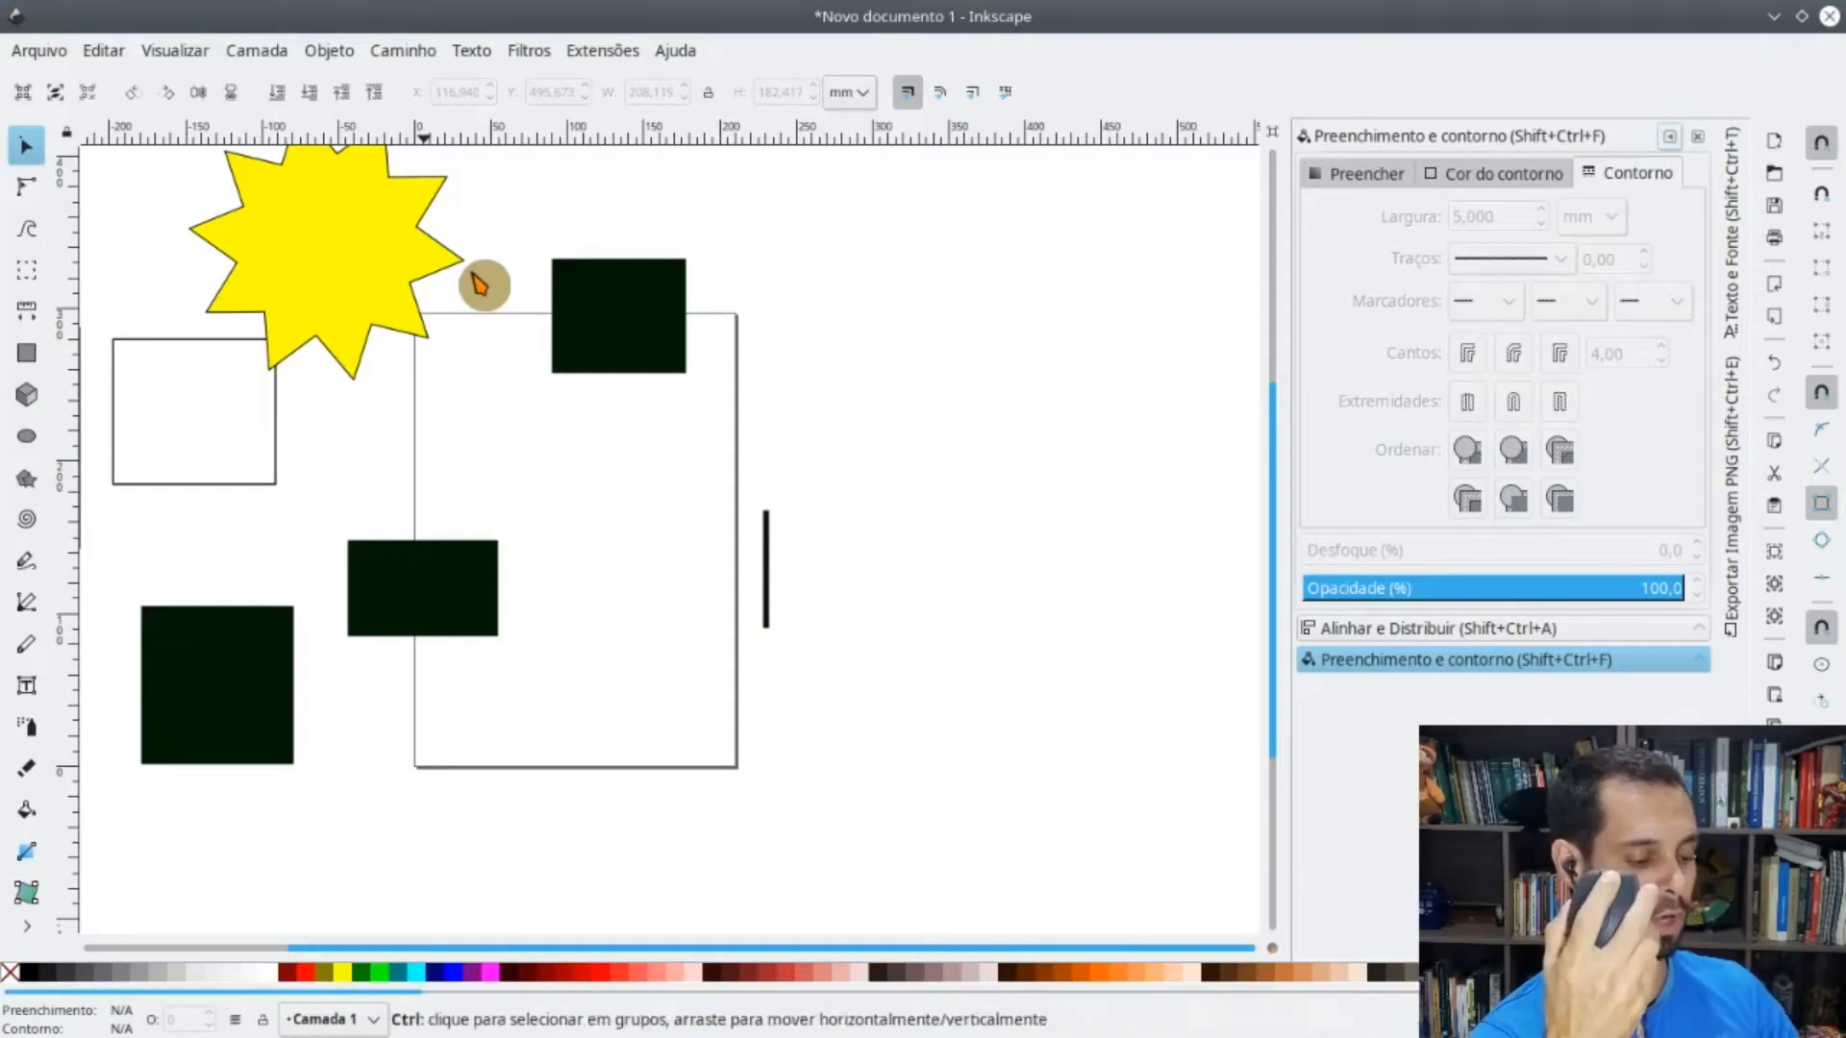
key("ctrl")
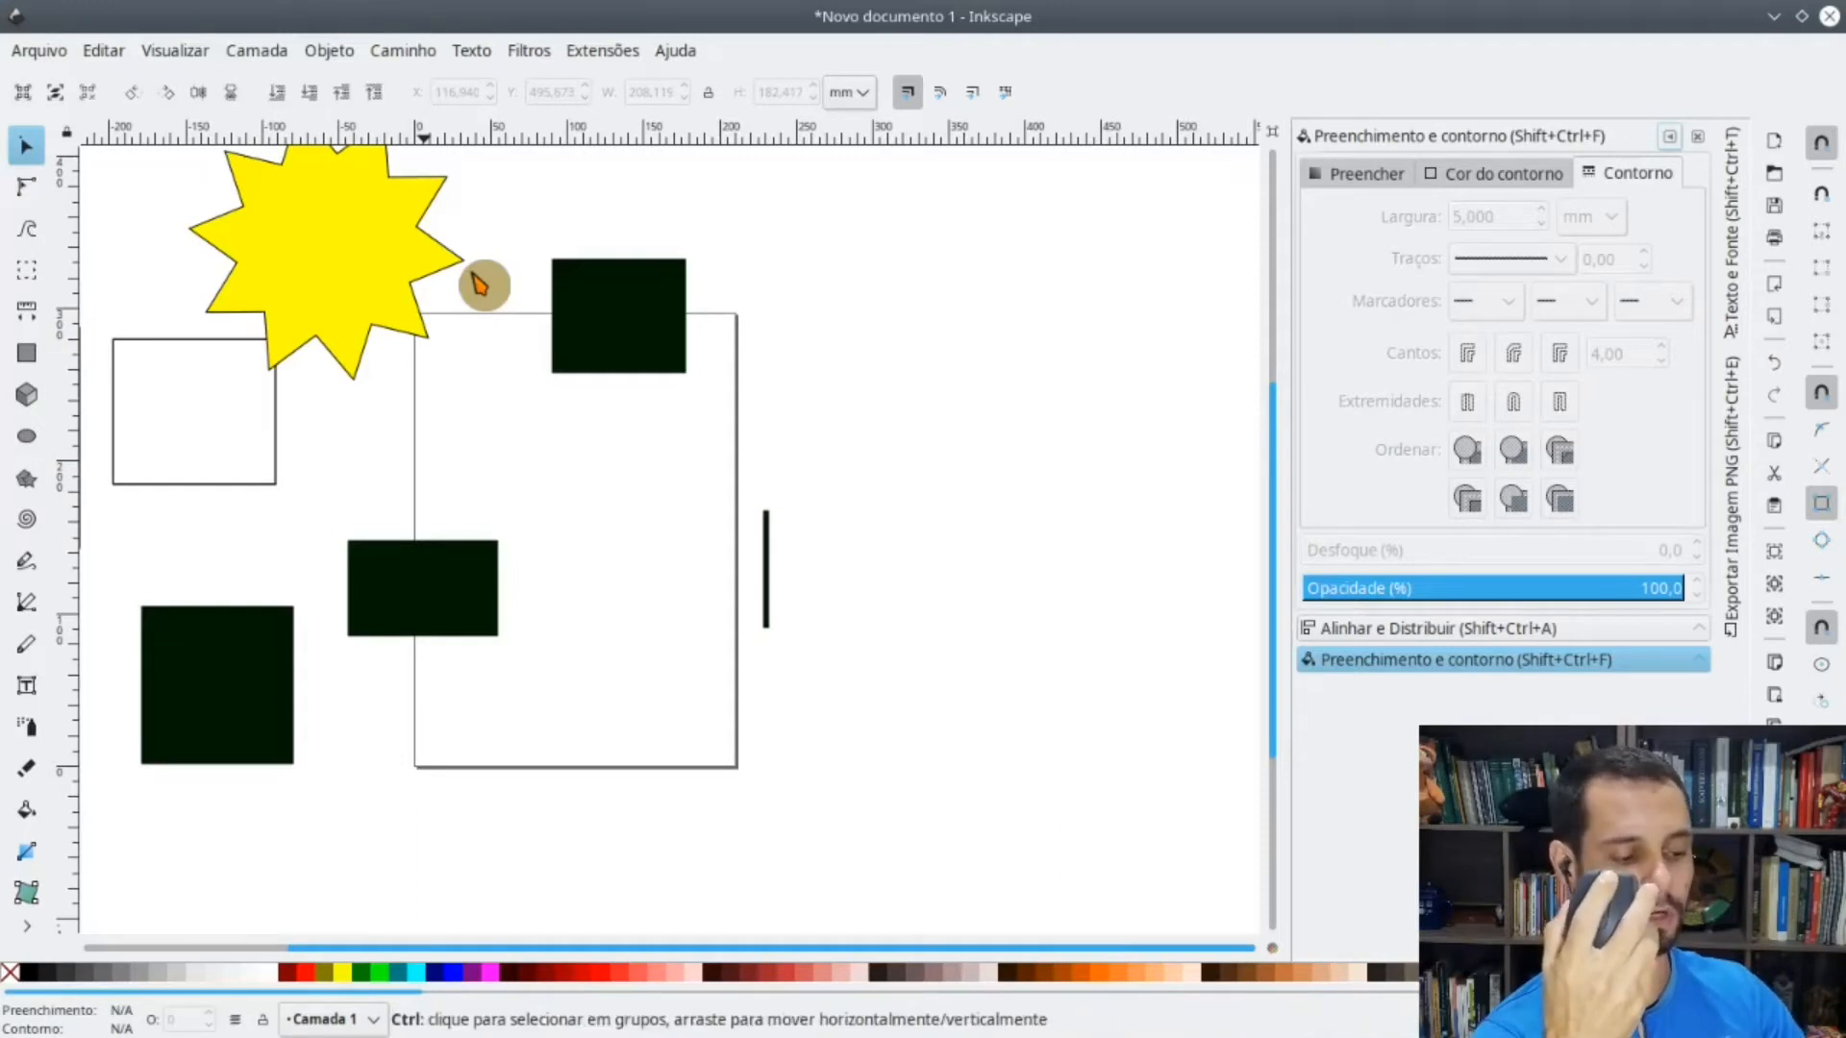
scroll(480, 284, "down", 2, "ctrl")
scroll(479, 285, "up", 4, "ctrl")
scroll(480, 284, "down", 4, "ctrl")
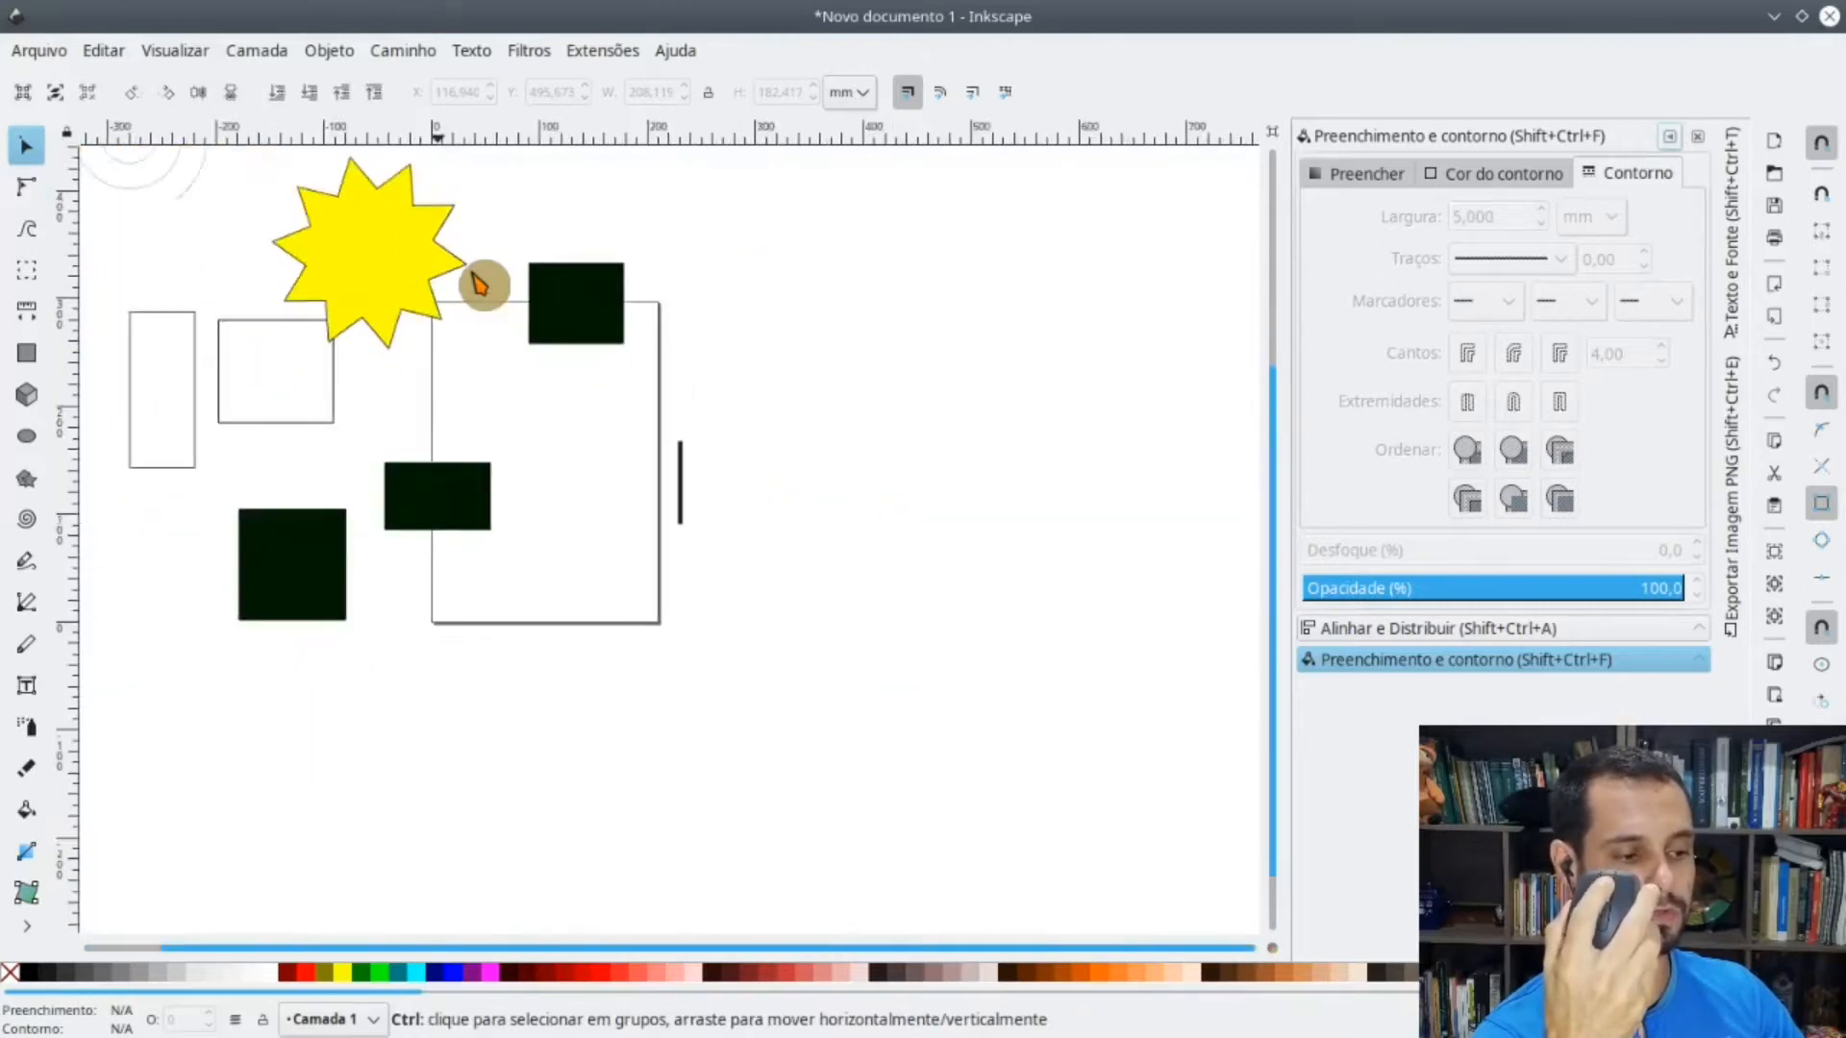
scroll(479, 284, "up", 6, "ctrl")
scroll(479, 284, "down", 4, "ctrl")
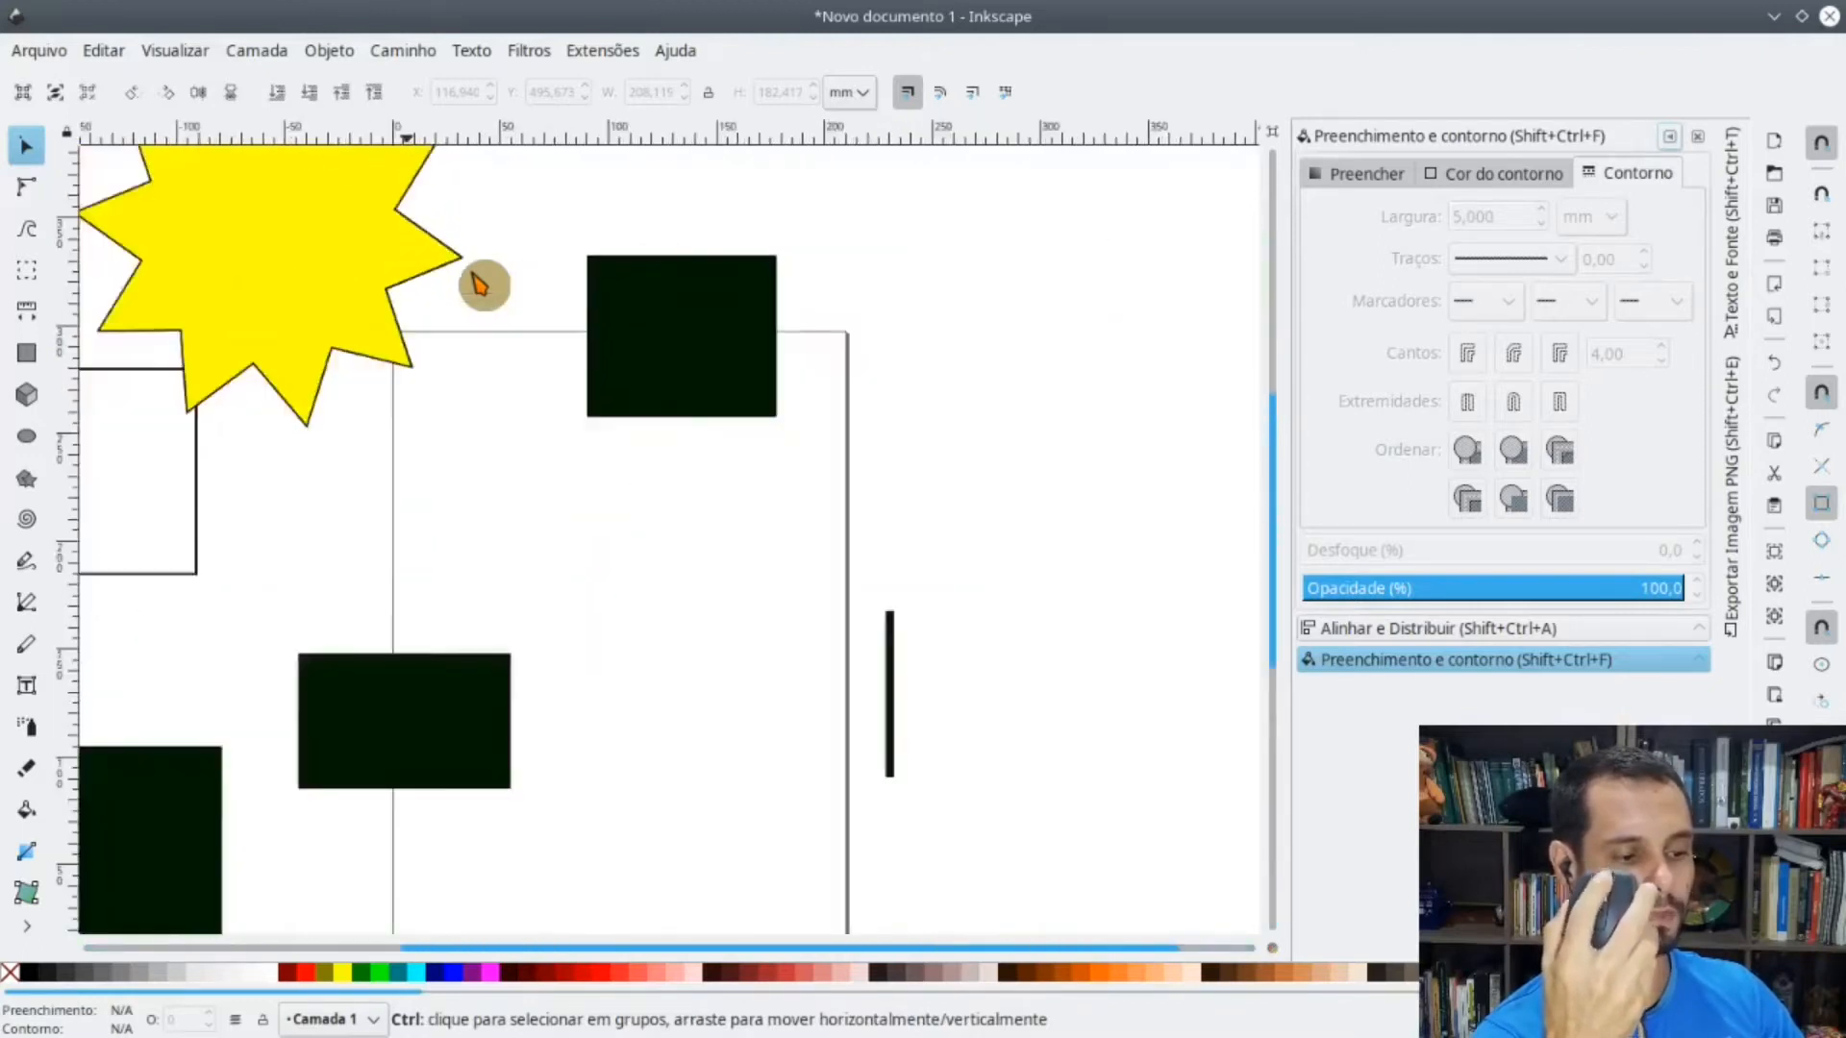
scroll(480, 285, "up", 4, "ctrl")
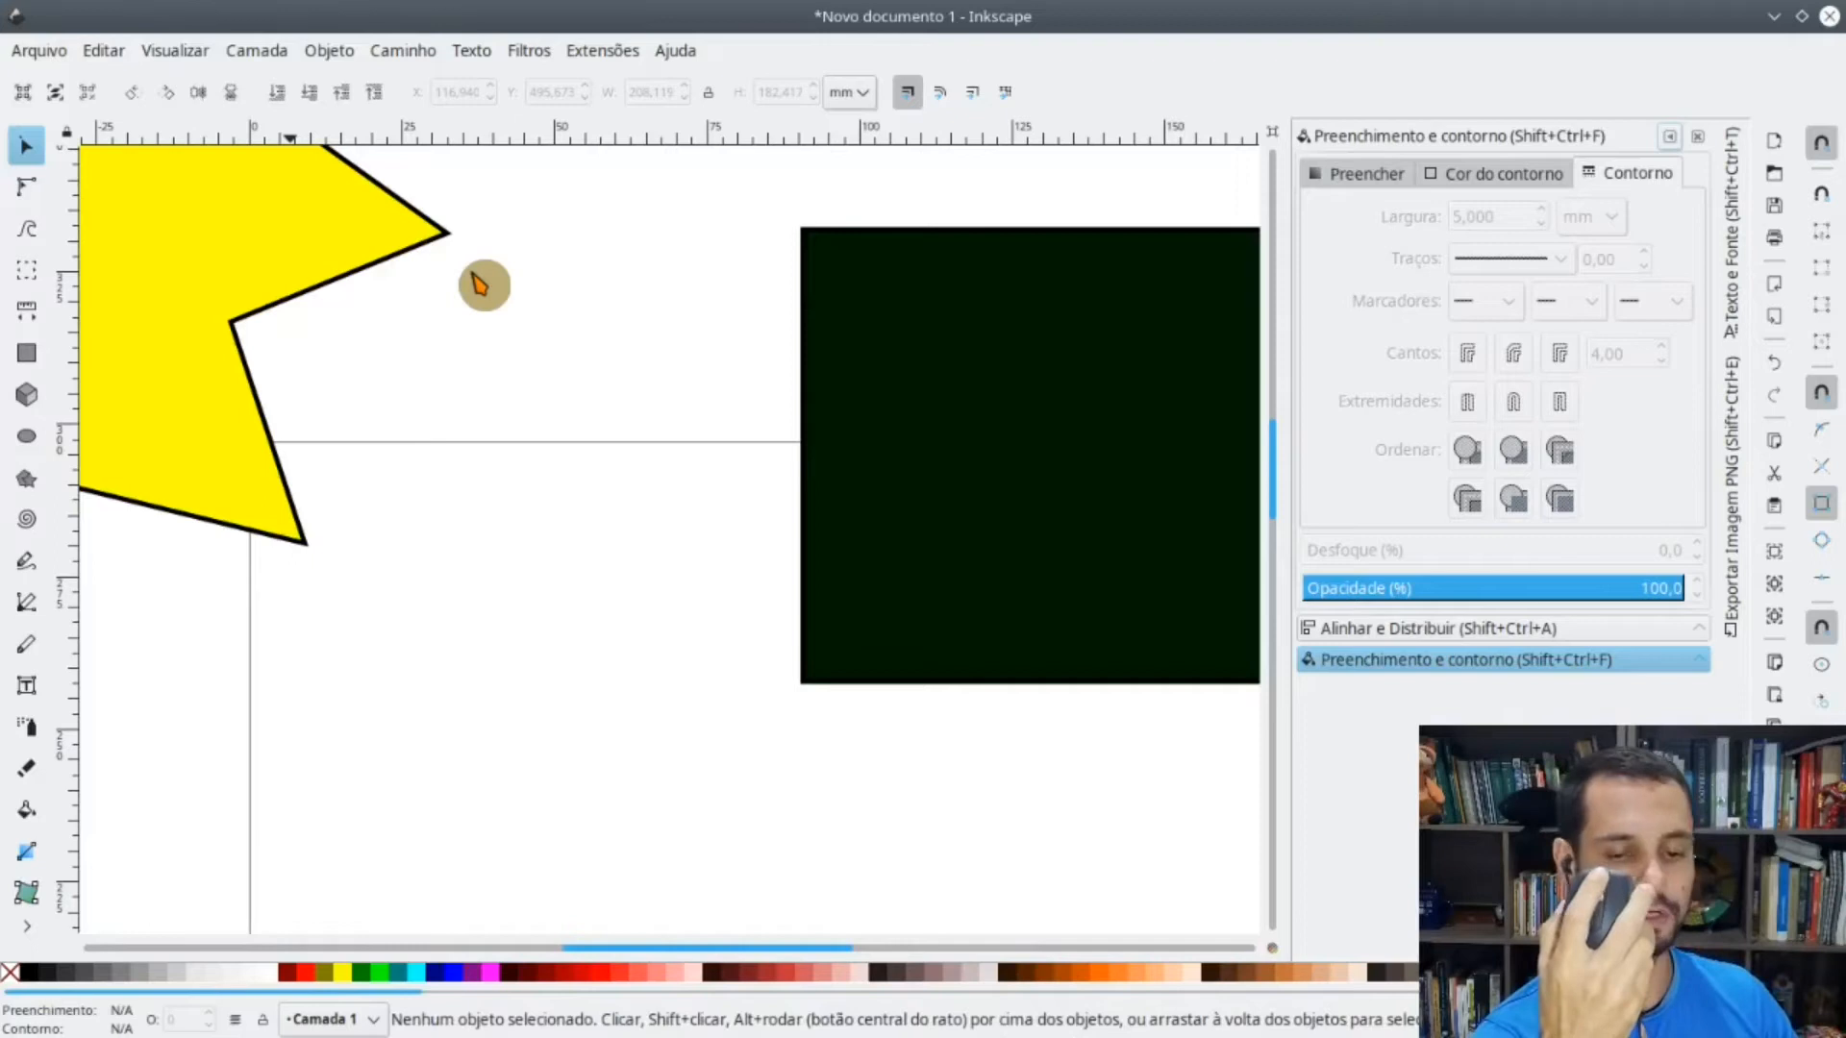
scroll(480, 284, "down", 1, "ctrl")
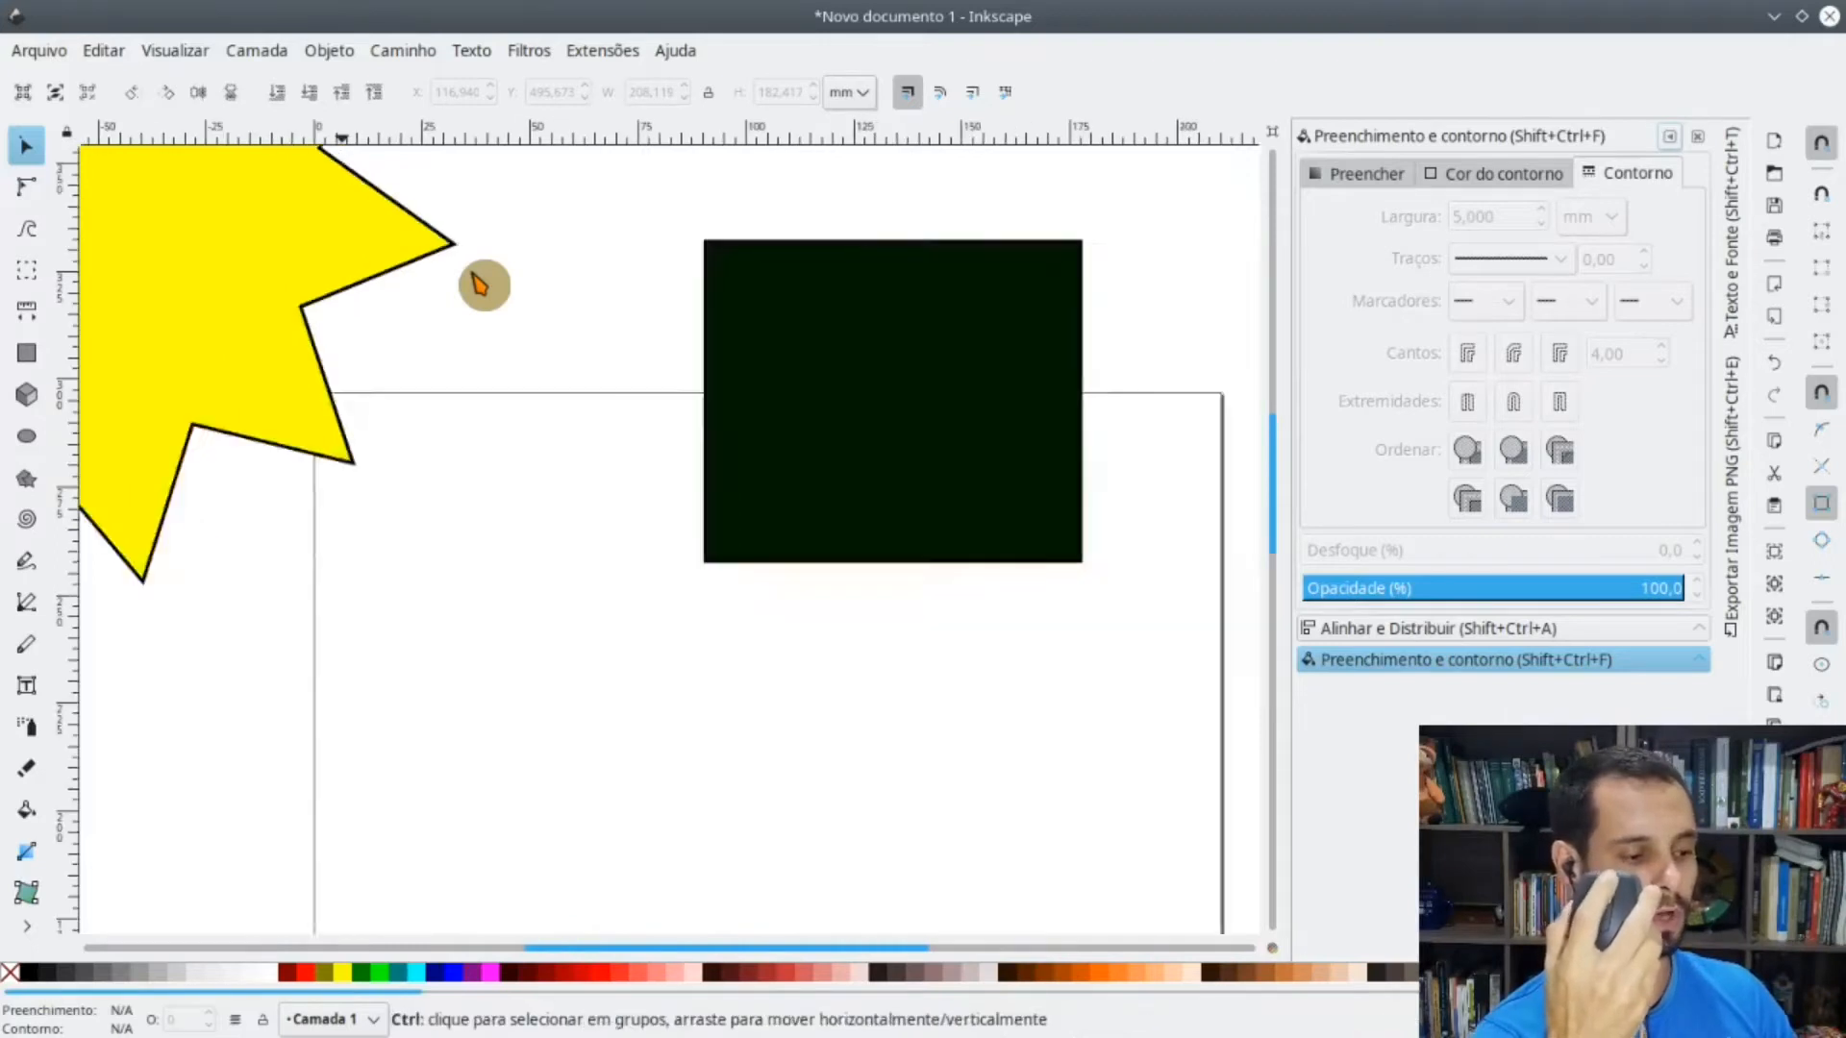
scroll(479, 284, "up", 4, "ctrl")
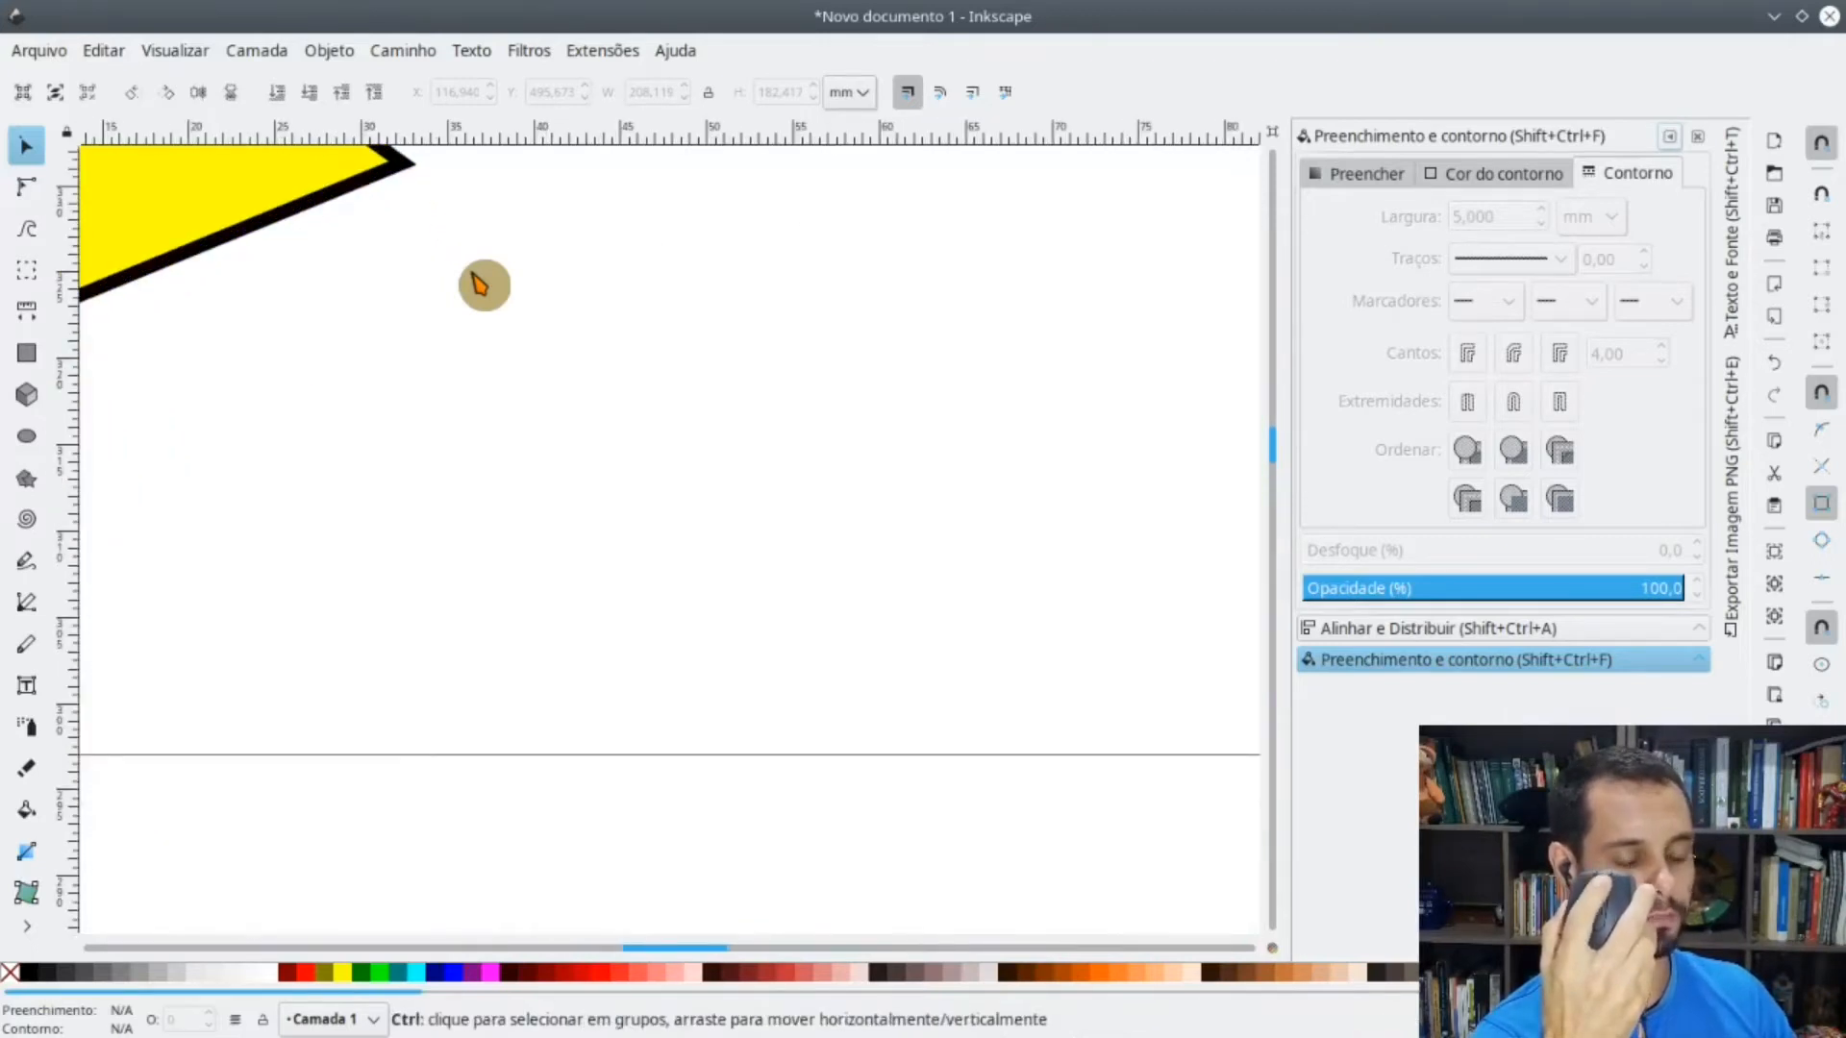
scroll(480, 285, "down", 5, "ctrl")
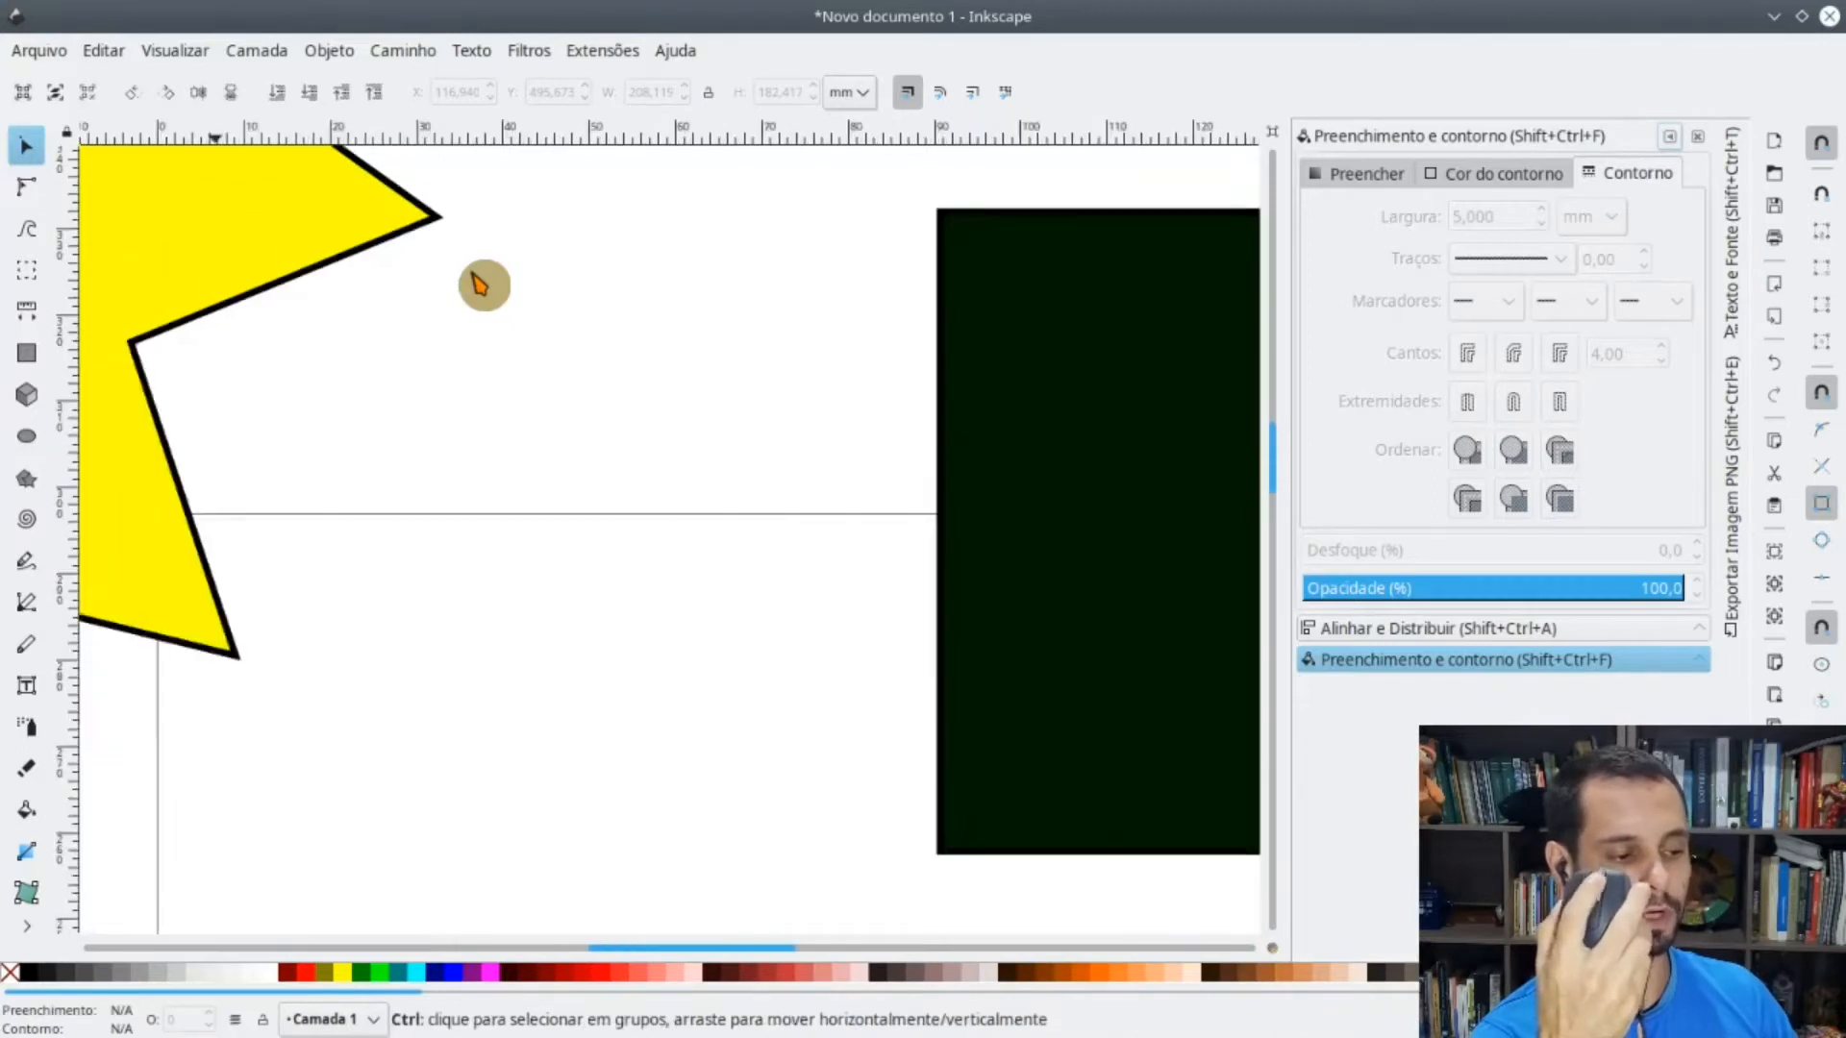
- Bring the L-shaped path back into view and frame the whole path on the canvas
scroll(480, 284, "up", 6)
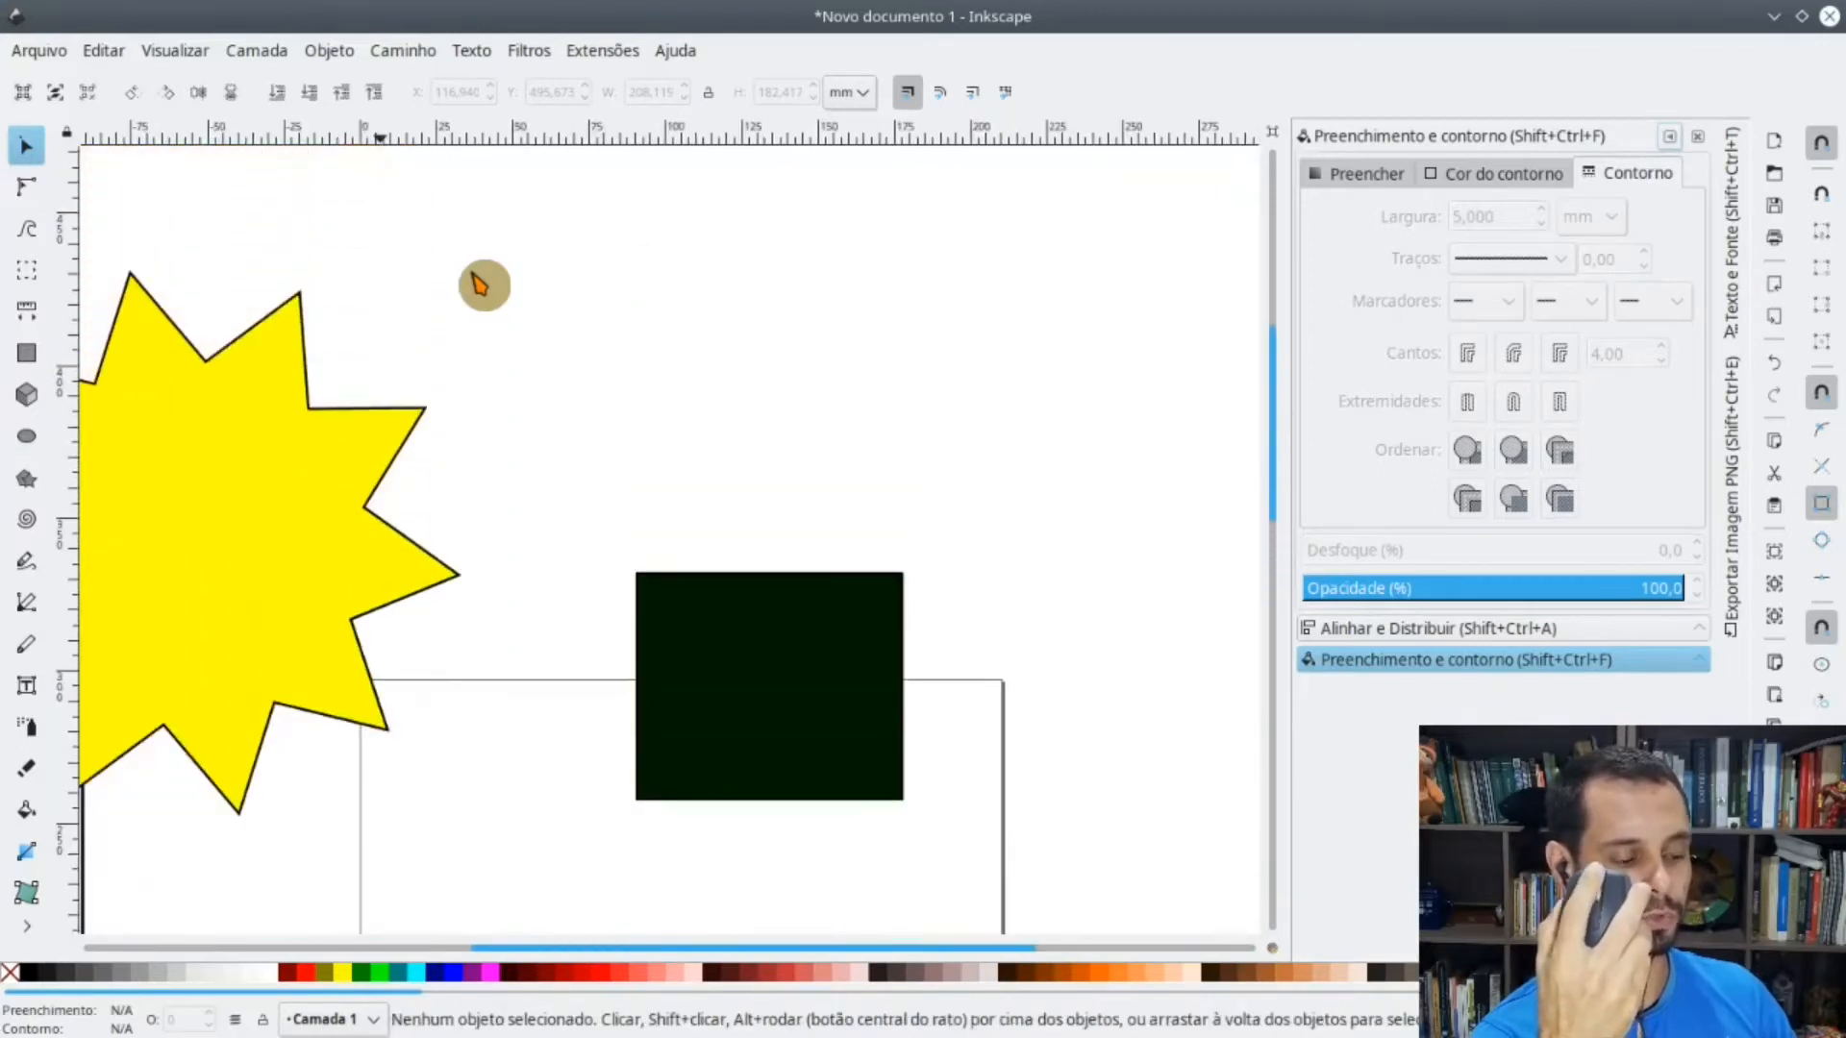
scroll(479, 285, "right", 4, "shift")
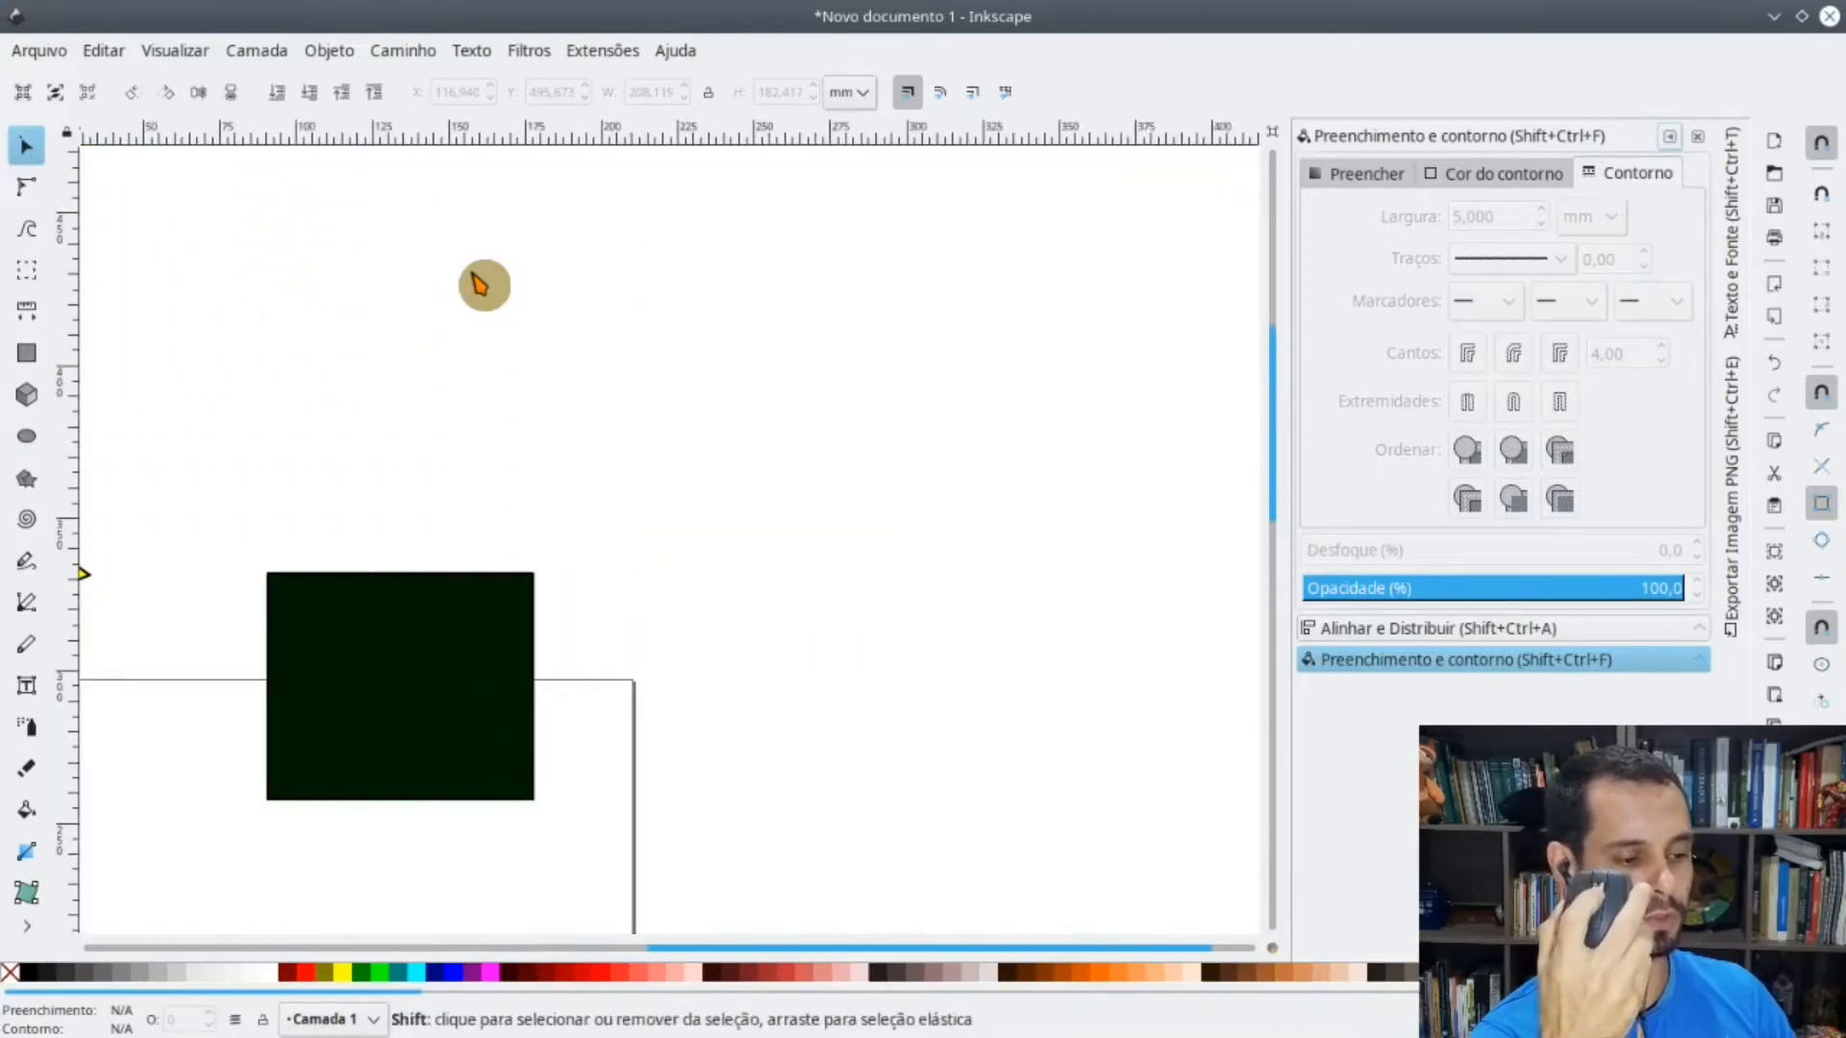
scroll(479, 285, "up", 14)
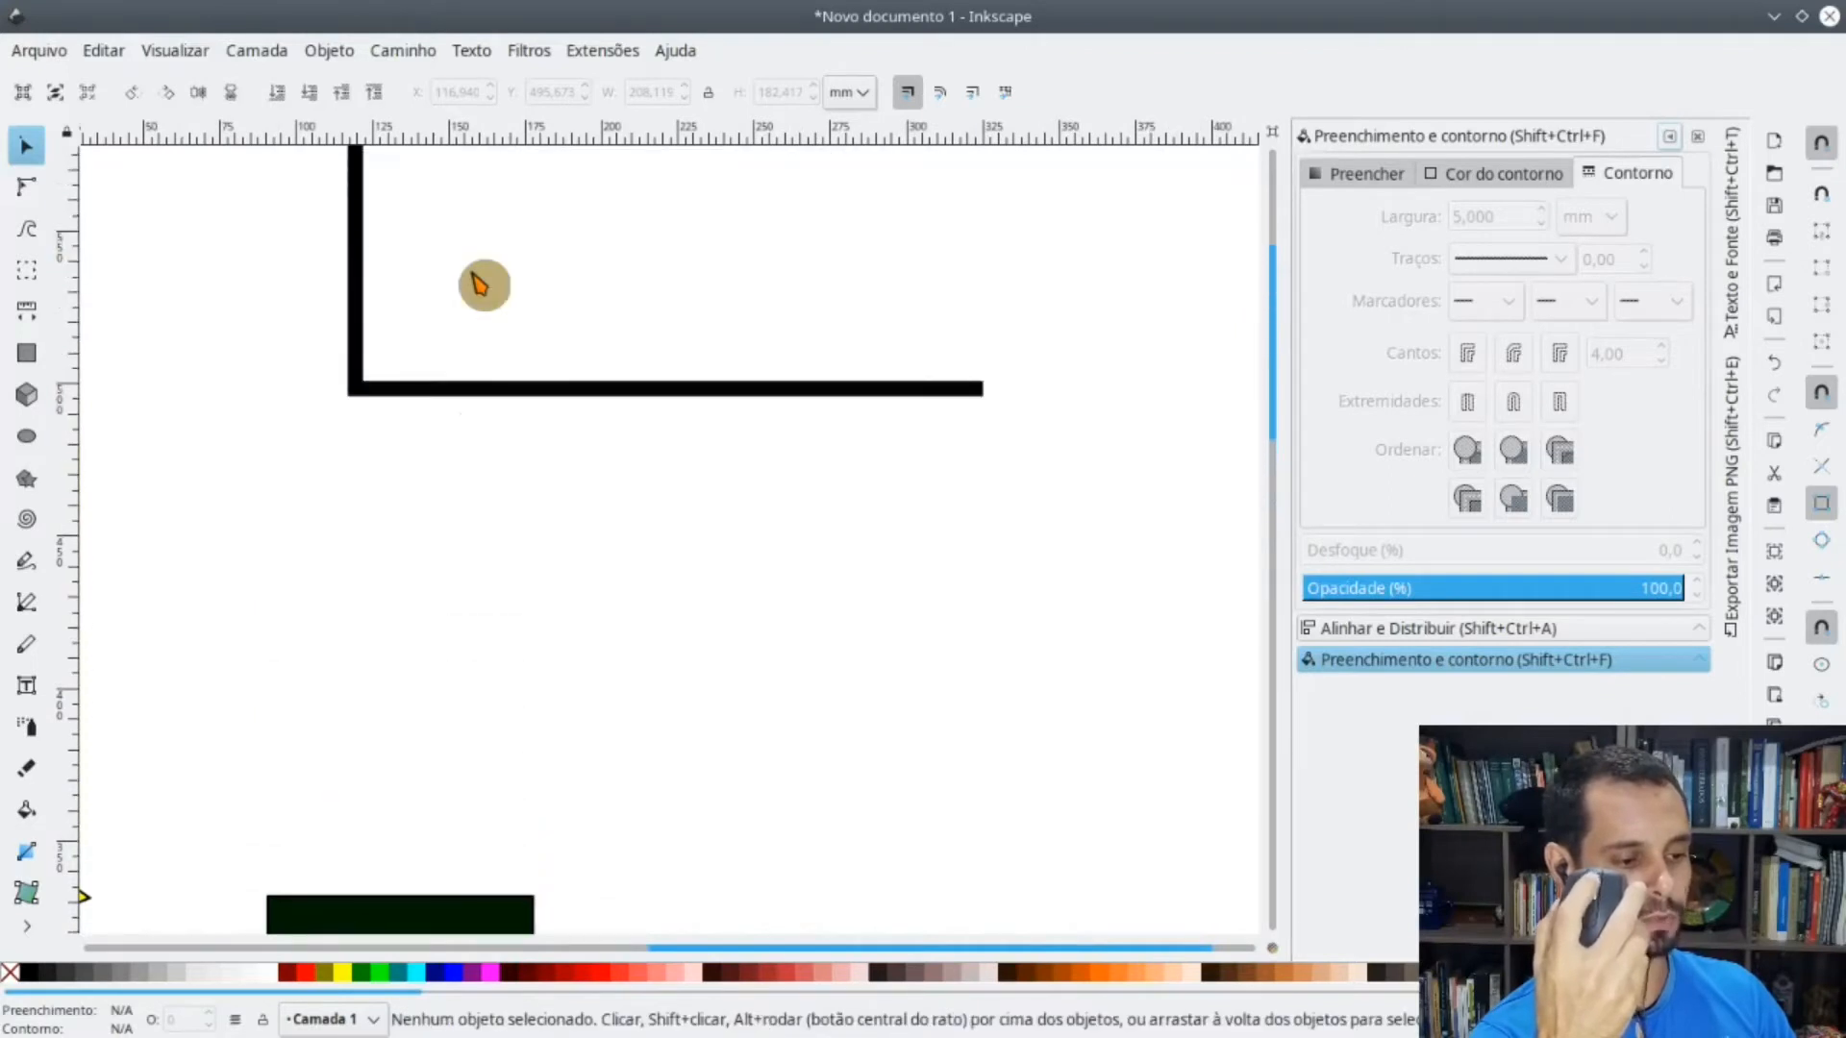
scroll(480, 285, "up", 1)
scroll(480, 285, "down", 2, "ctrl")
scroll(480, 284, "up", 4, "ctrl")
scroll(479, 285, "down", 3, "ctrl")
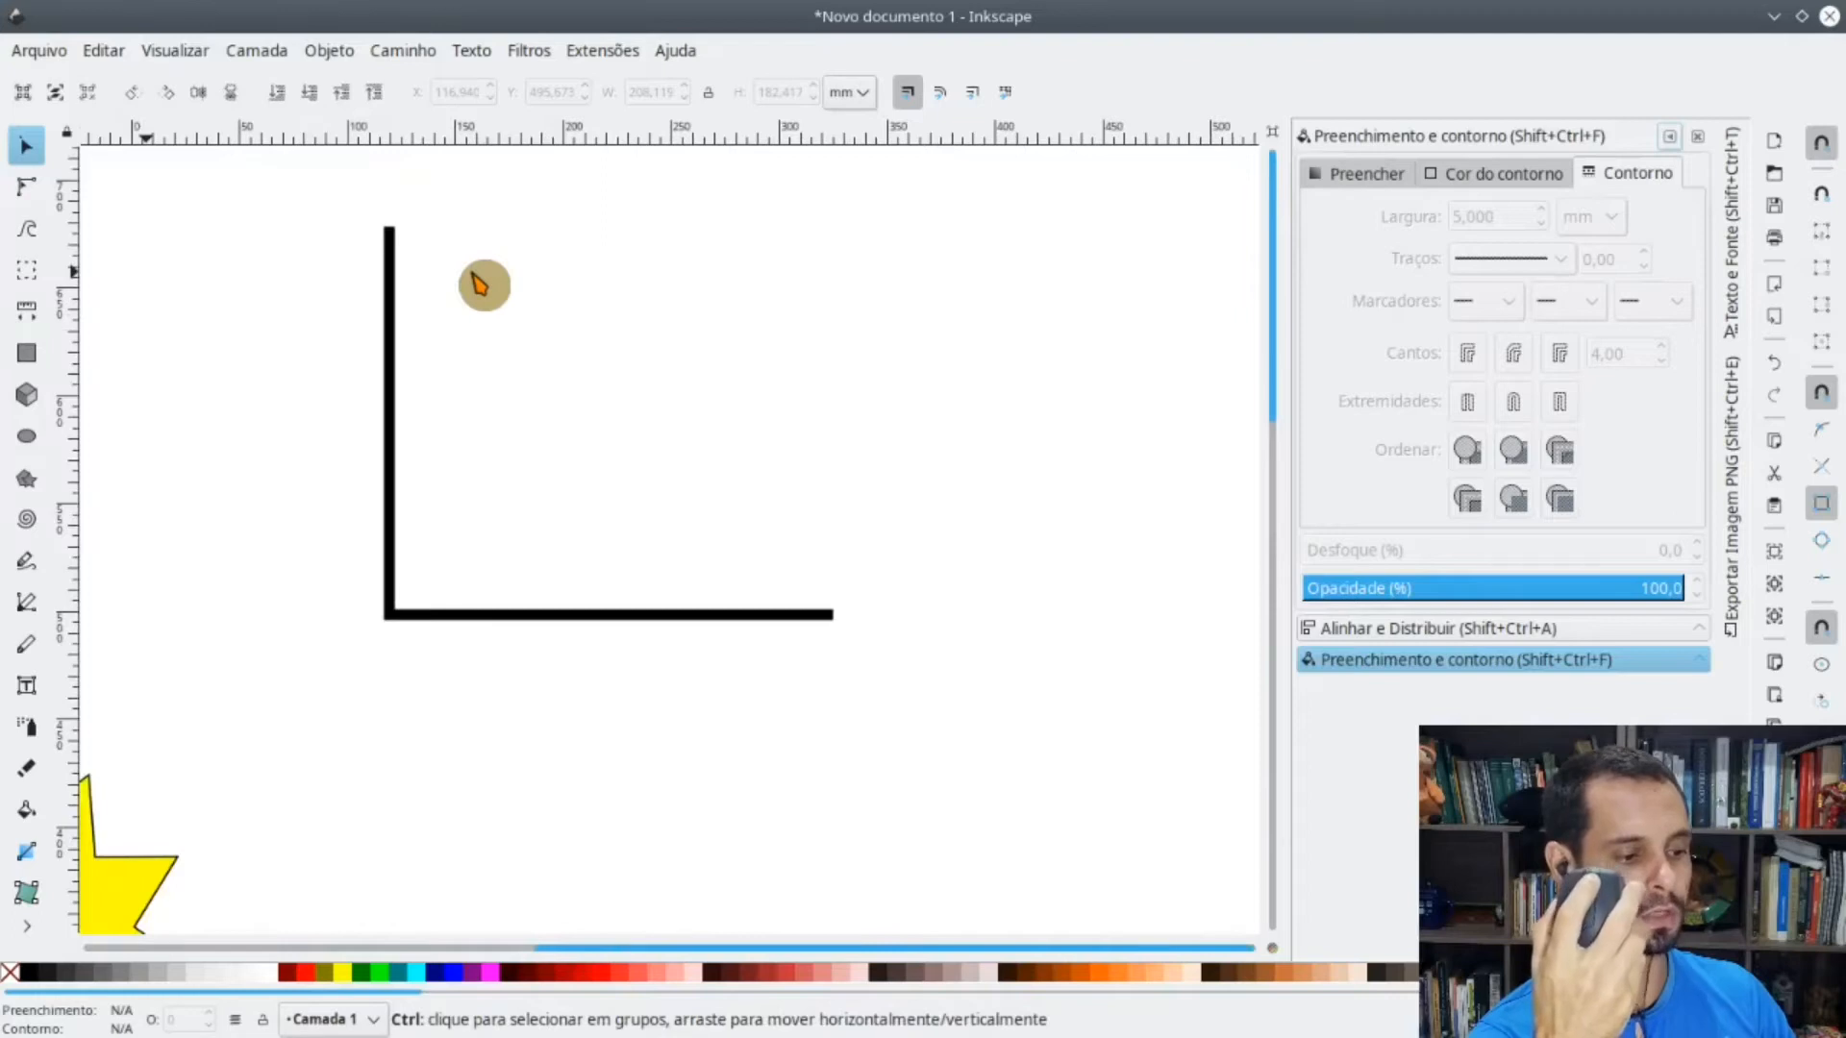
scroll(480, 285, "up", 1, "ctrl")
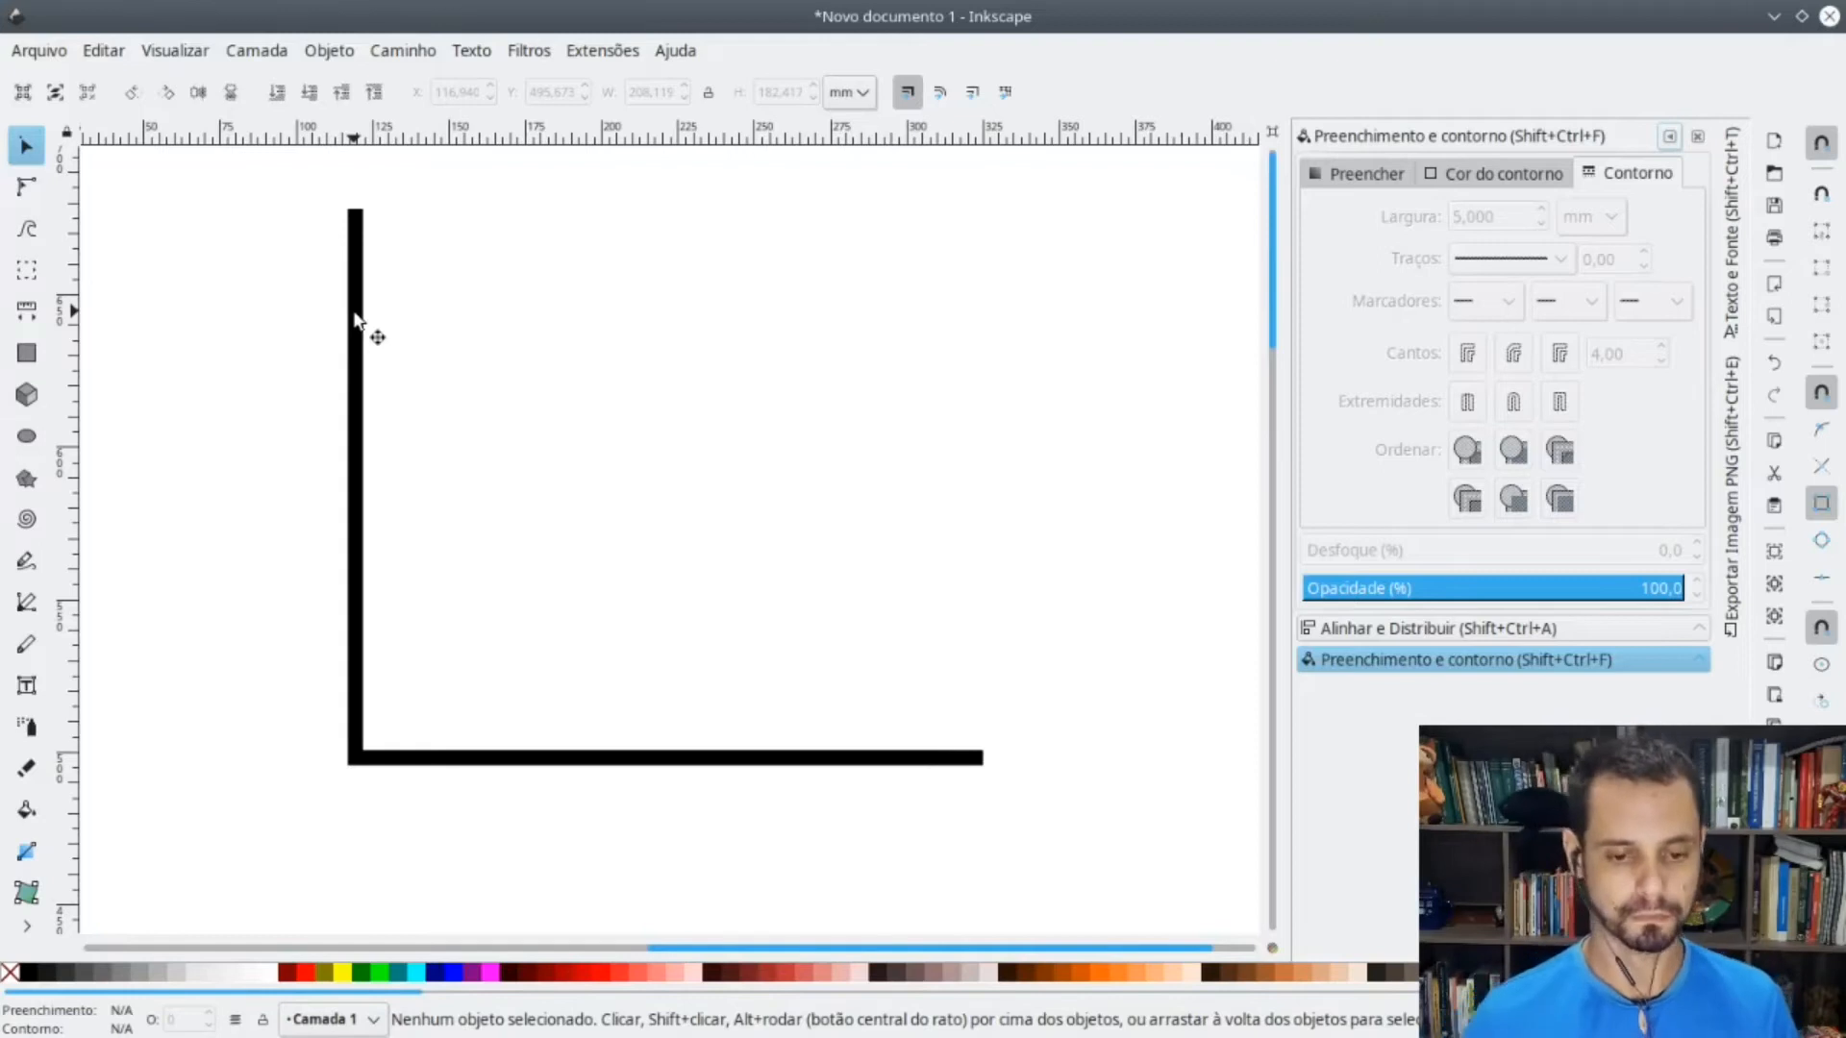
- Add outward-pointing arrowhead markers to the end and start of the L-shaped path, and deselect it
left_click(368, 397)
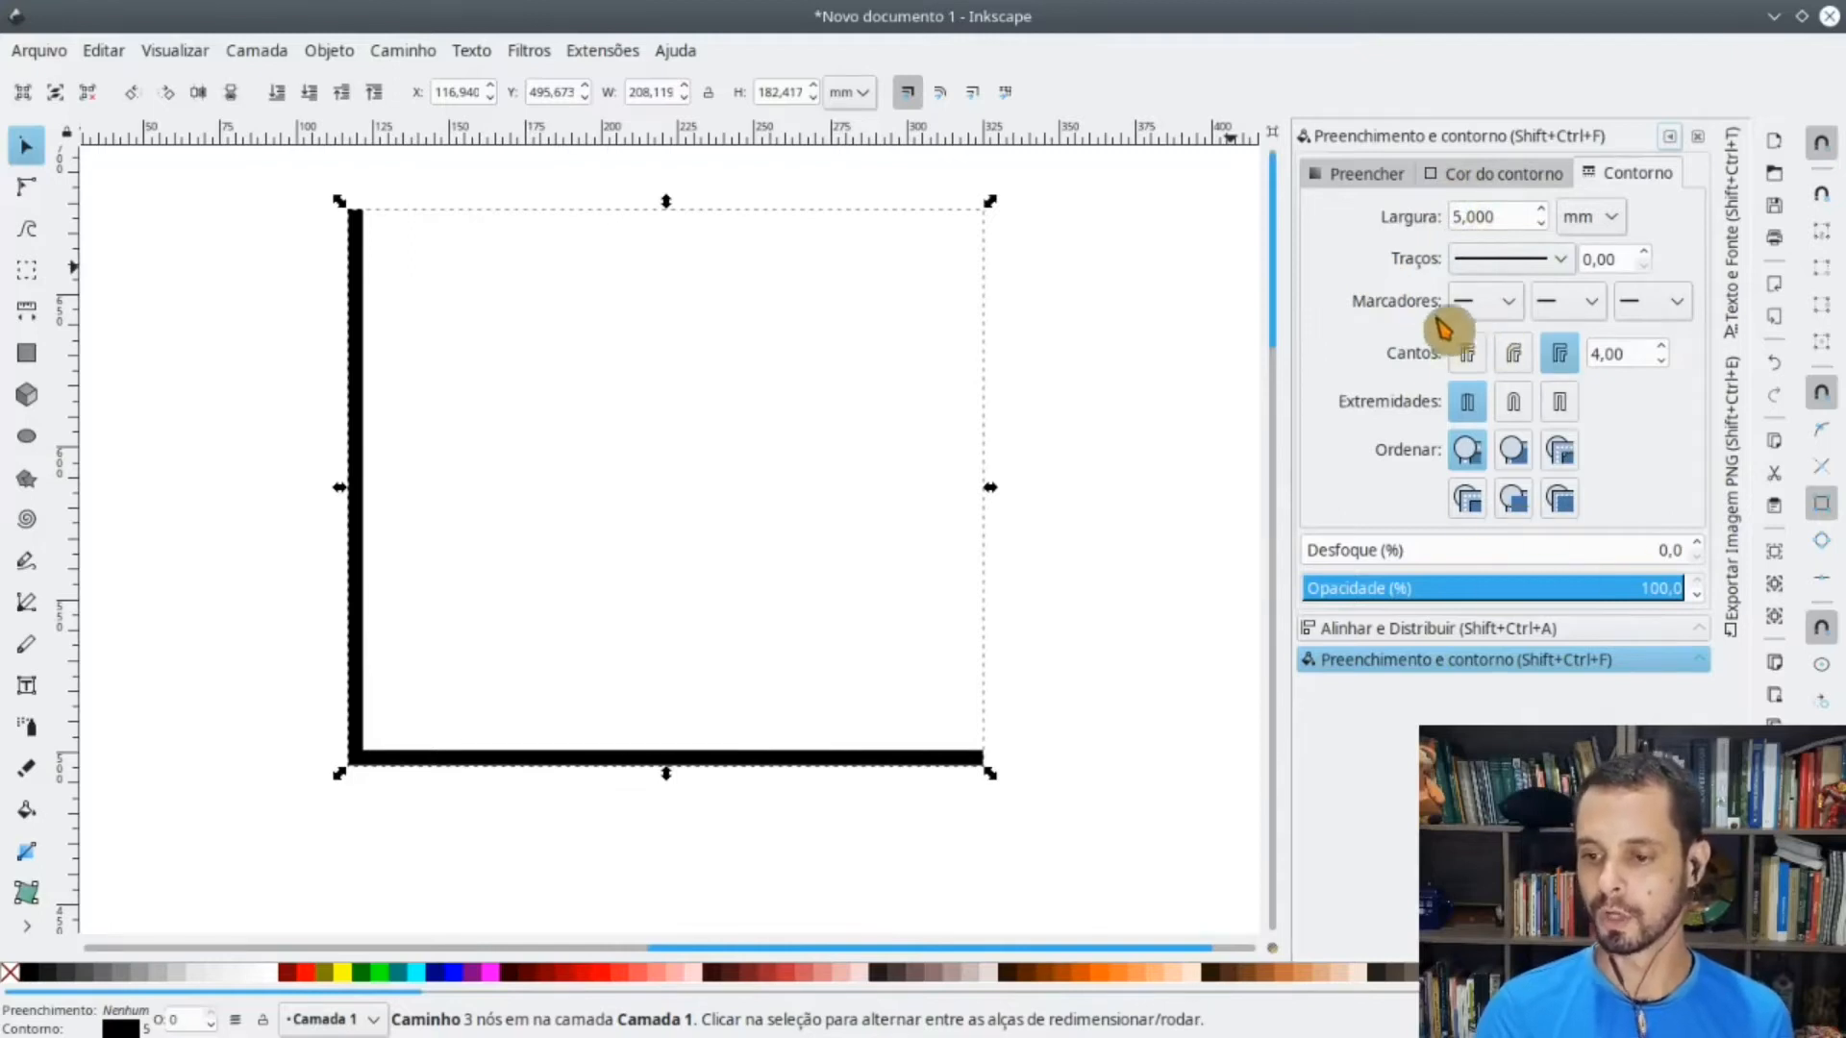
left_click(1680, 306)
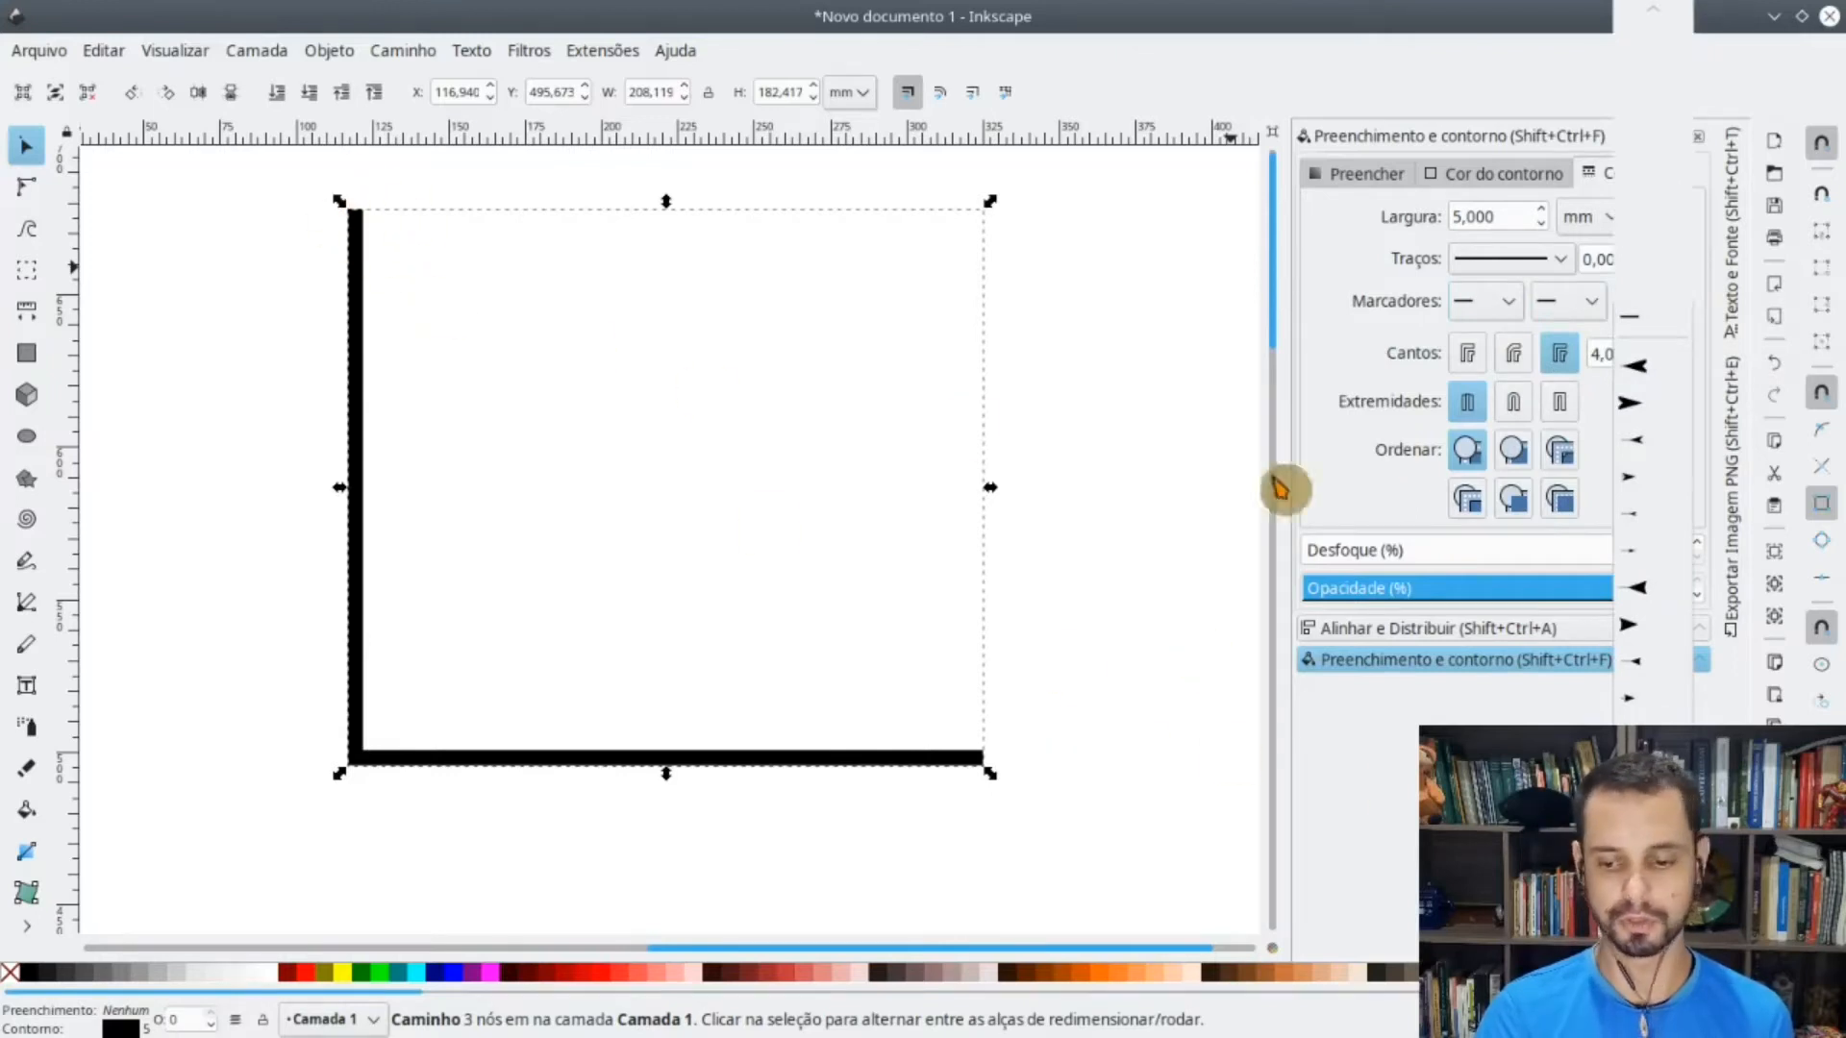
left_click(1660, 556)
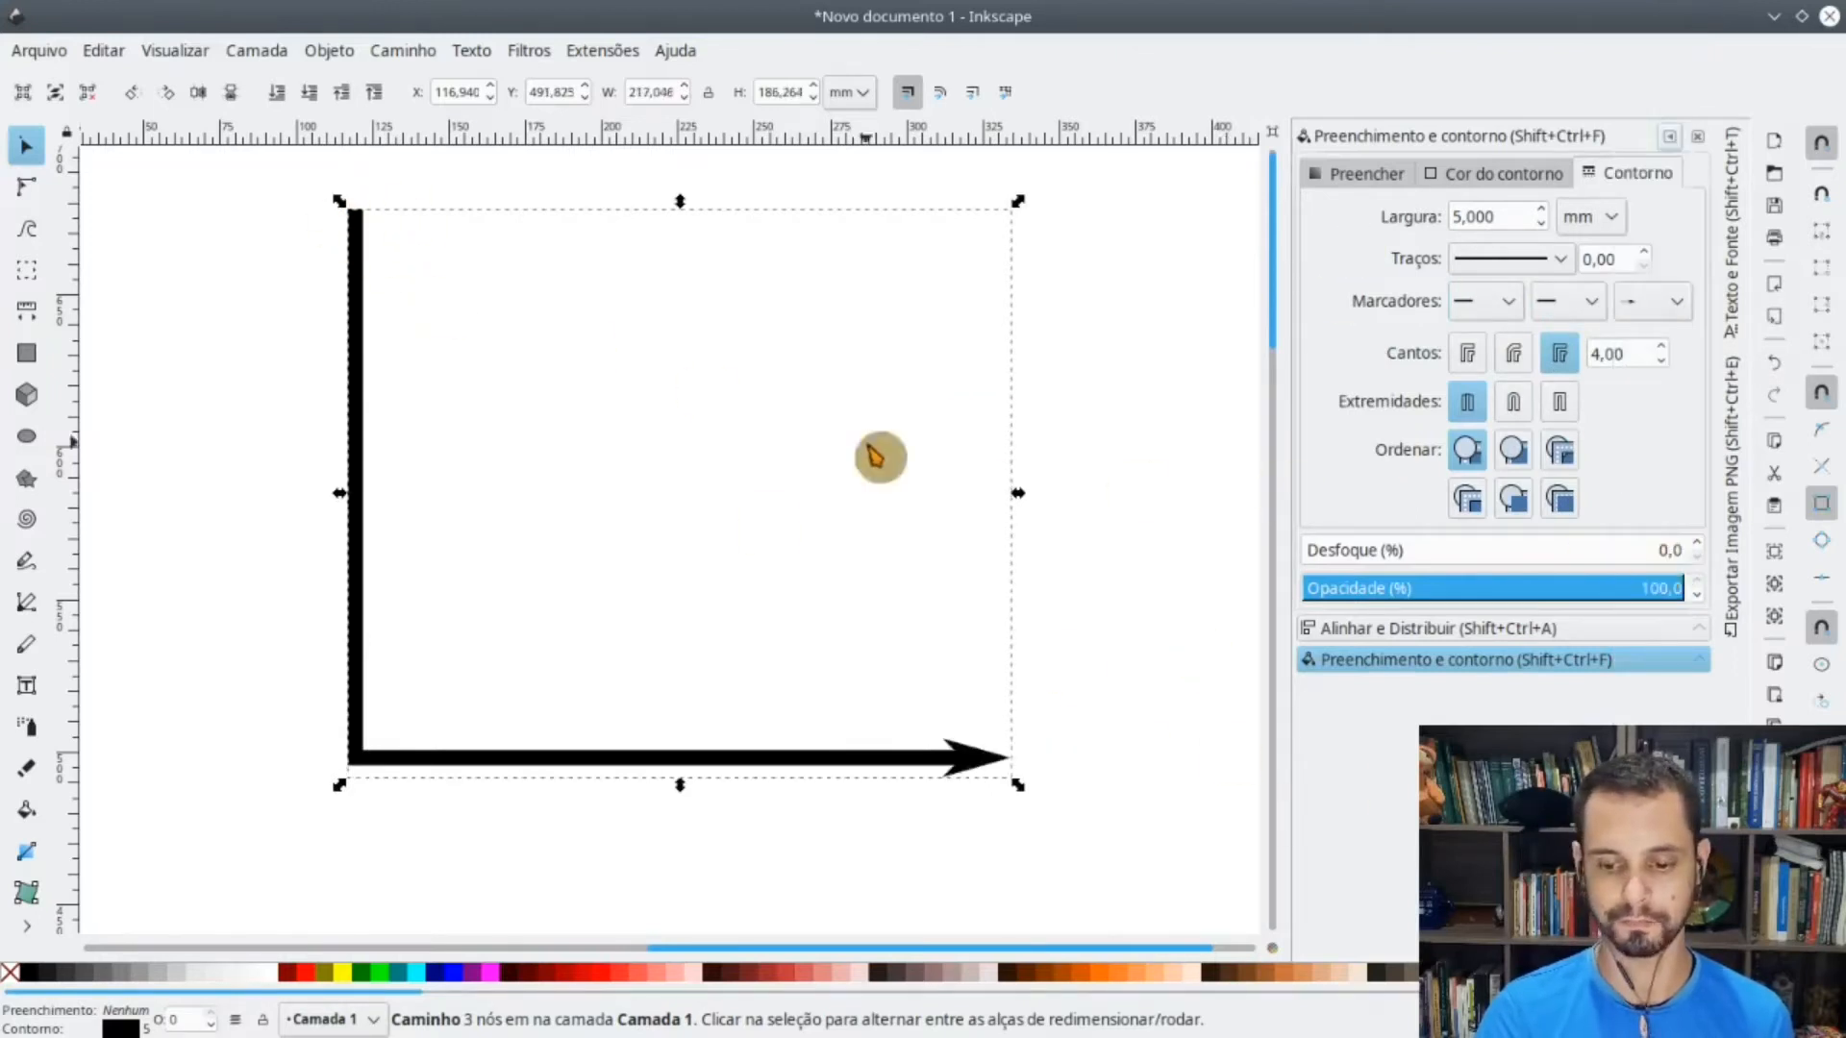
left_click(1490, 302)
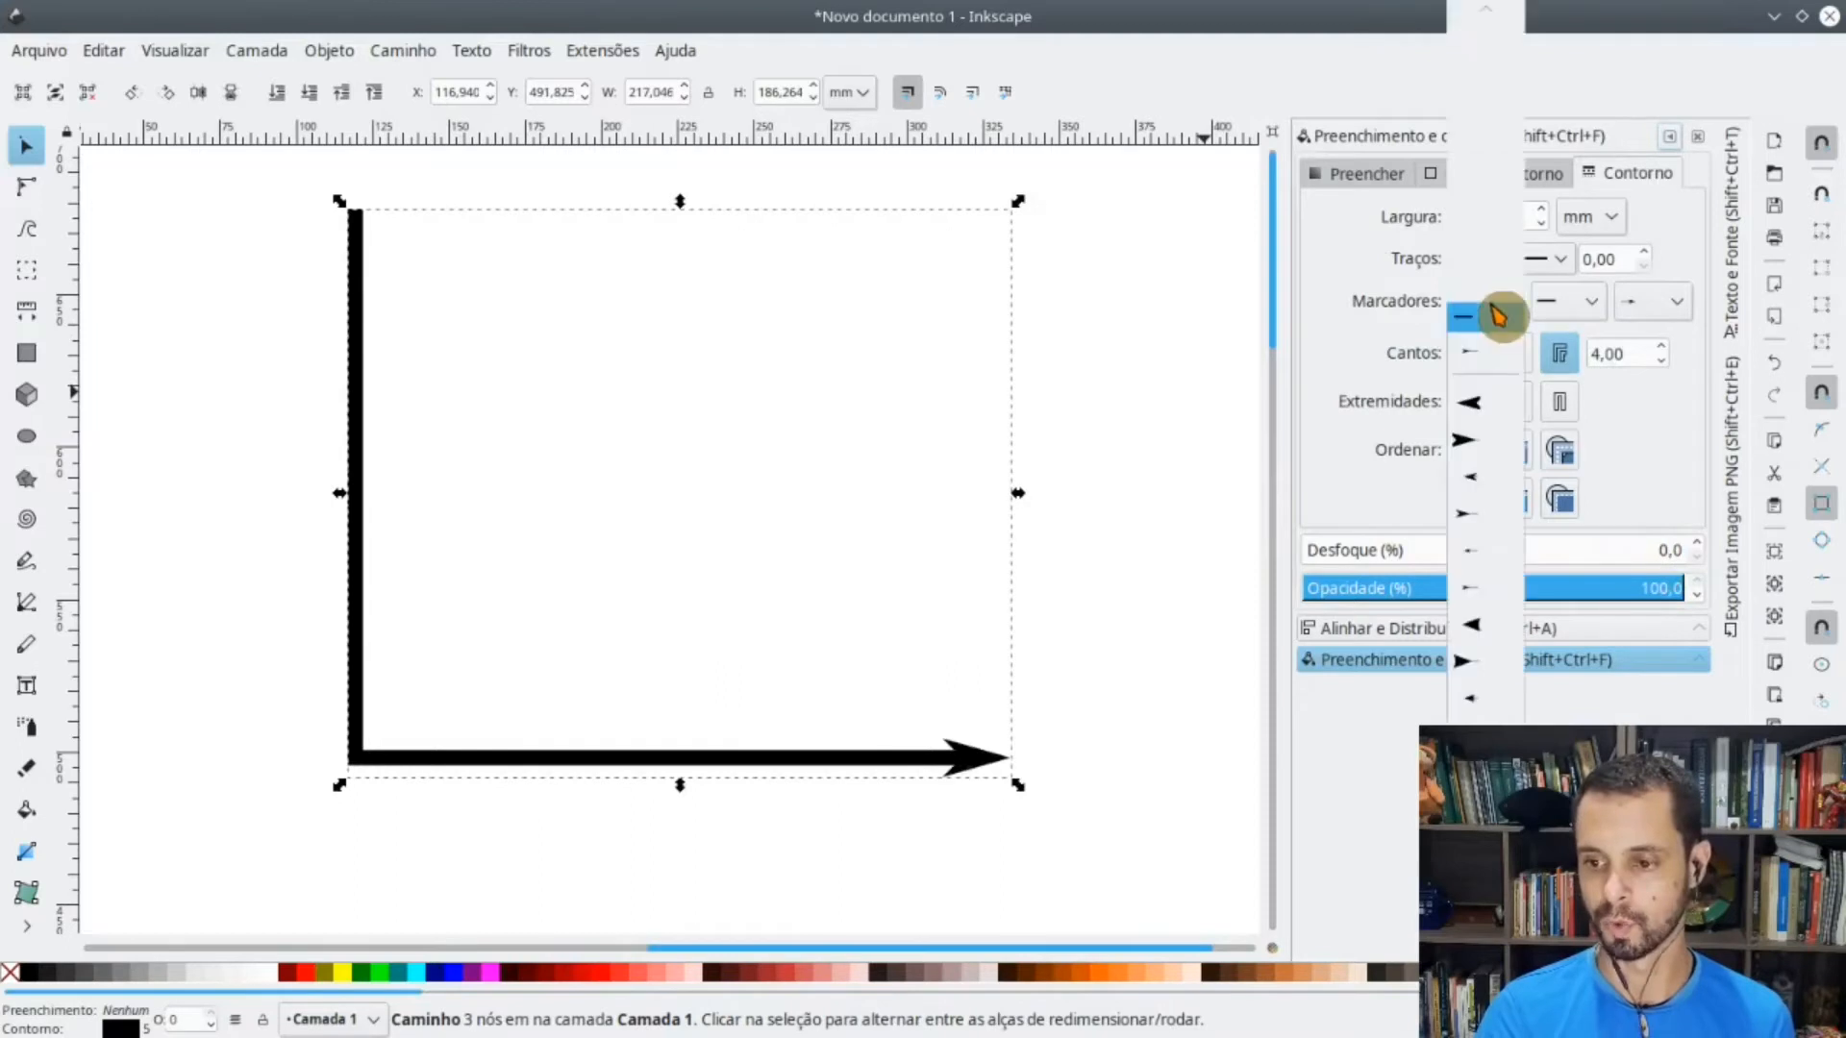
left_click(1506, 568)
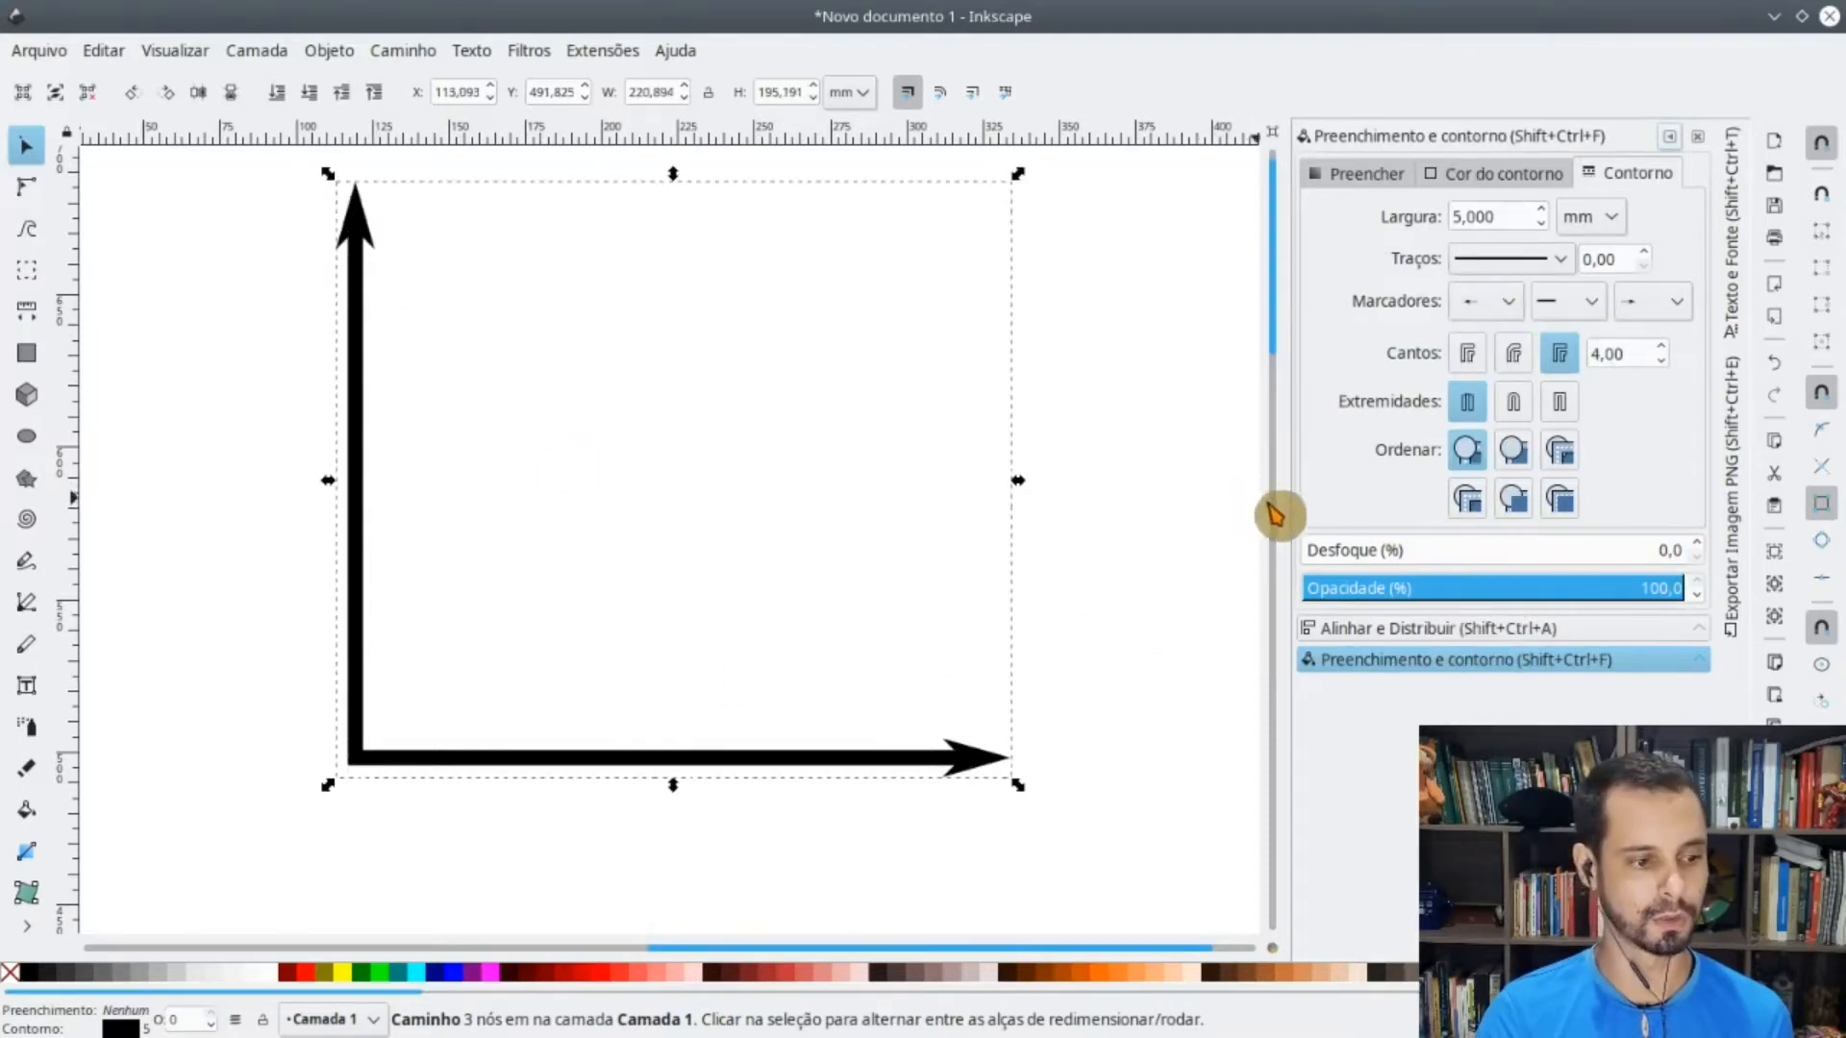
scroll(1283, 495, "up", 1)
left_click(1171, 515)
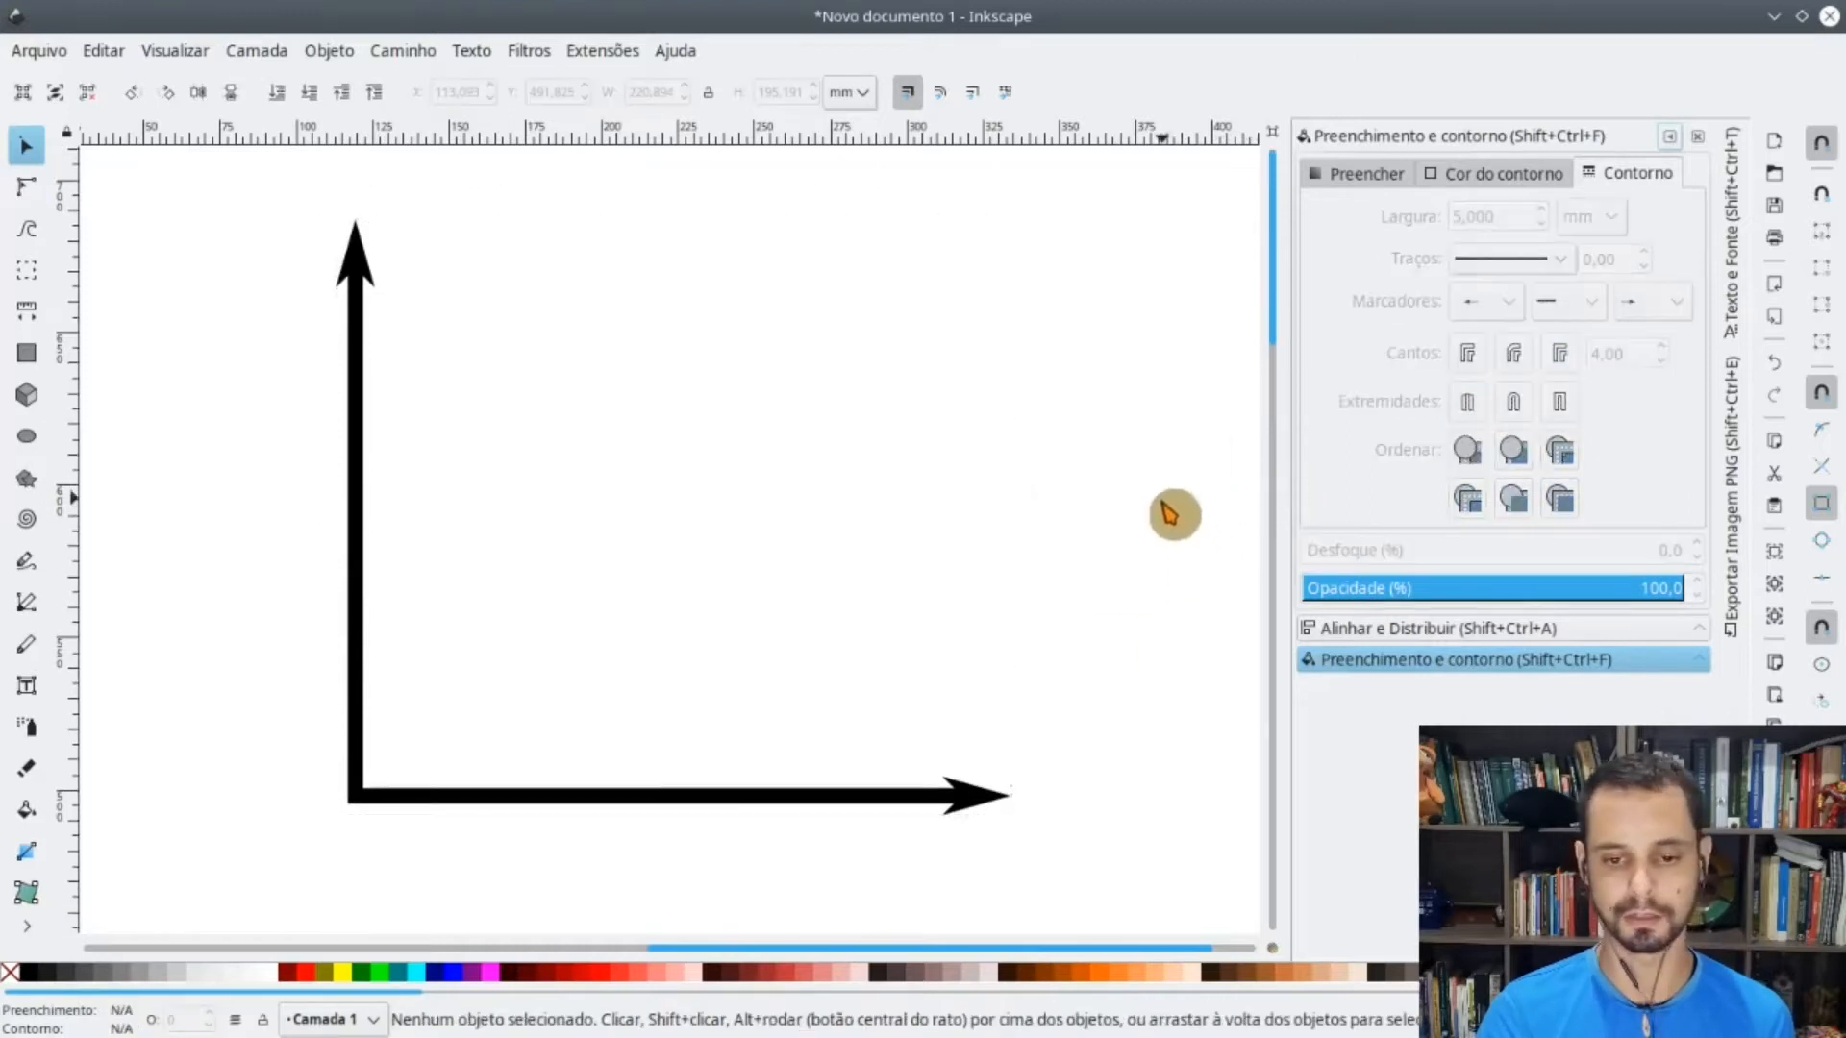
- Change the start marker of the L-shaped path to a perpendicular stop bar
left_click(360, 359)
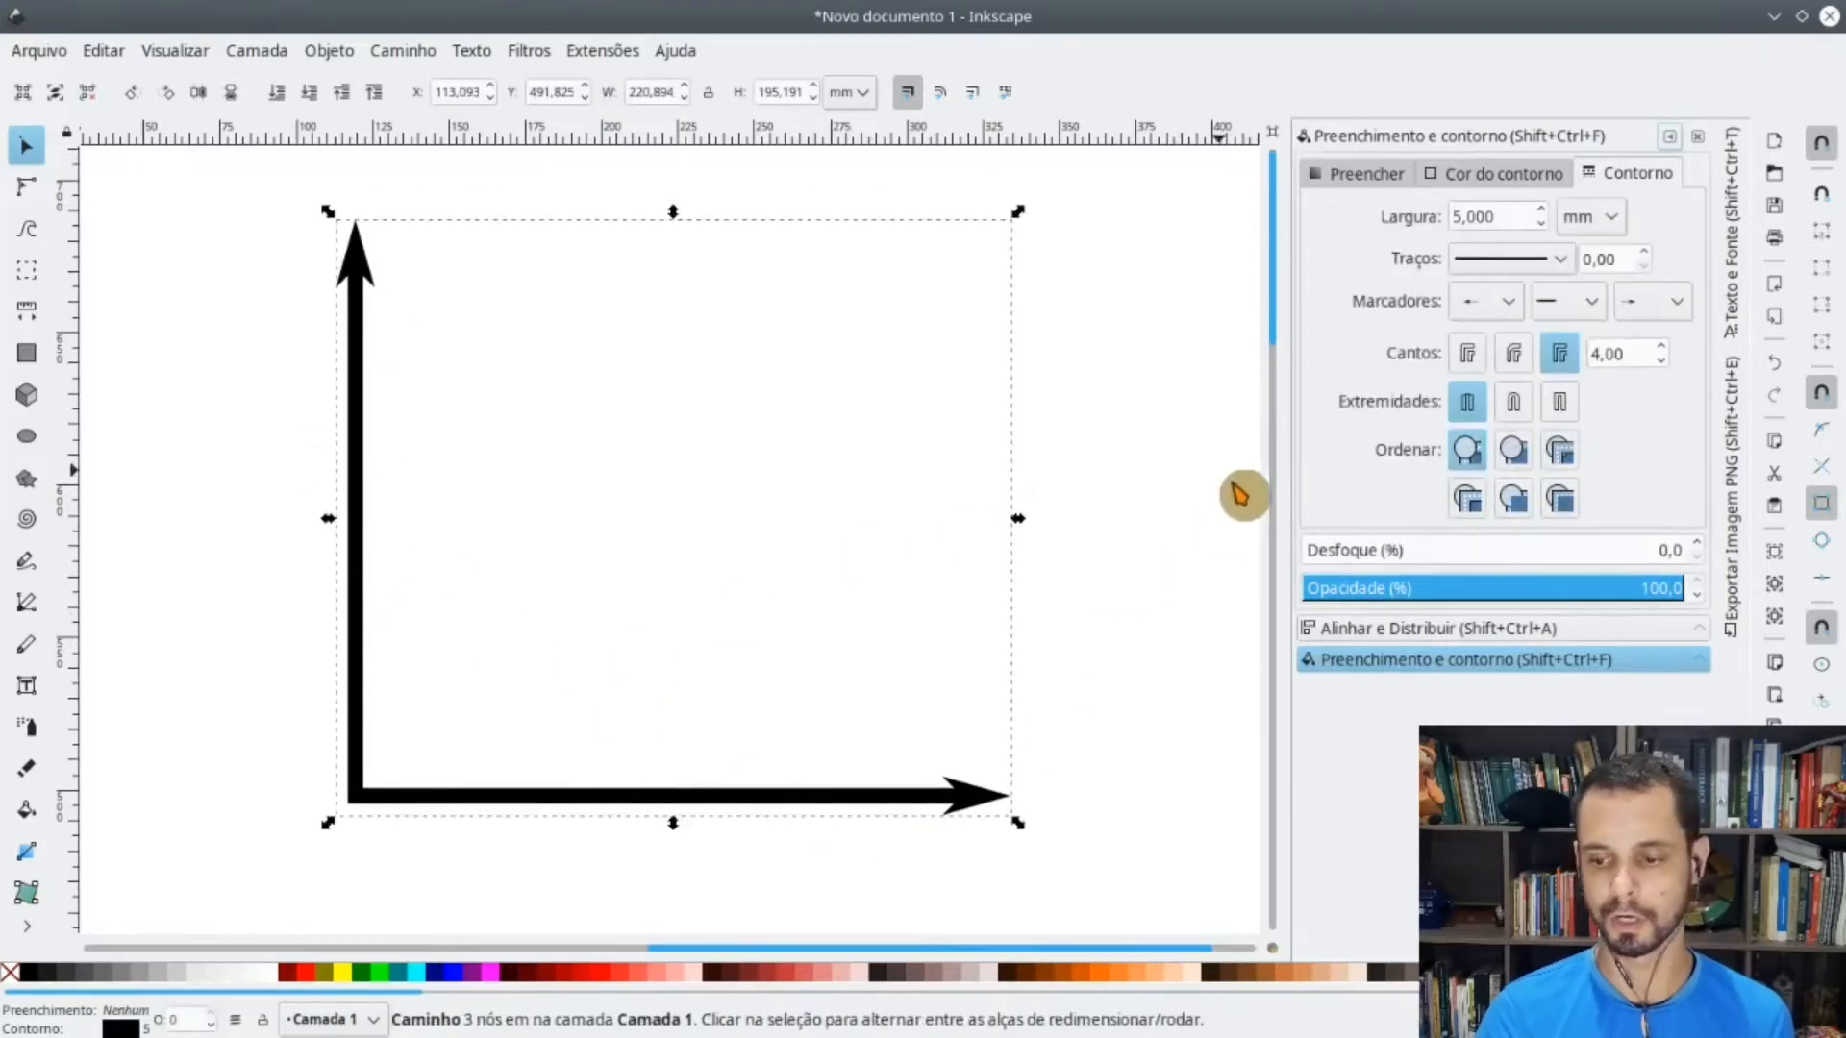
left_click(1499, 316)
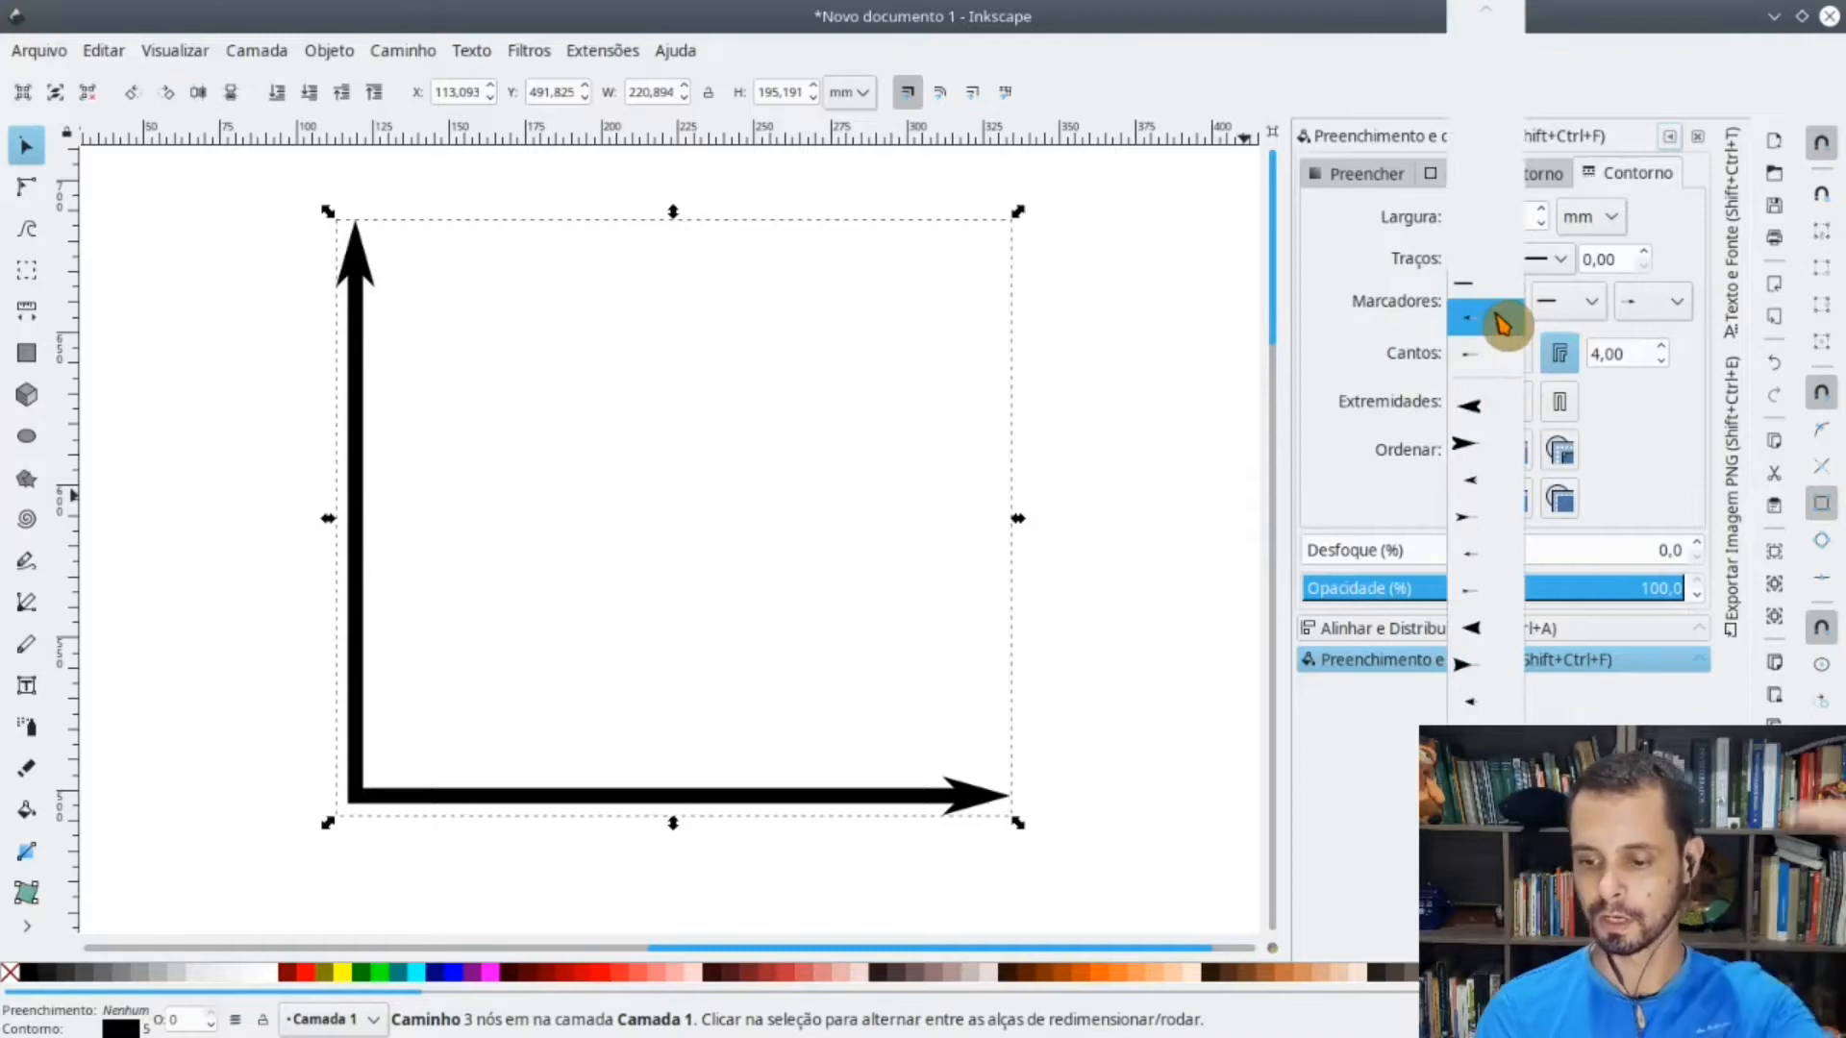
scroll(1488, 544, "down", 8)
scroll(1488, 544, "down", 15)
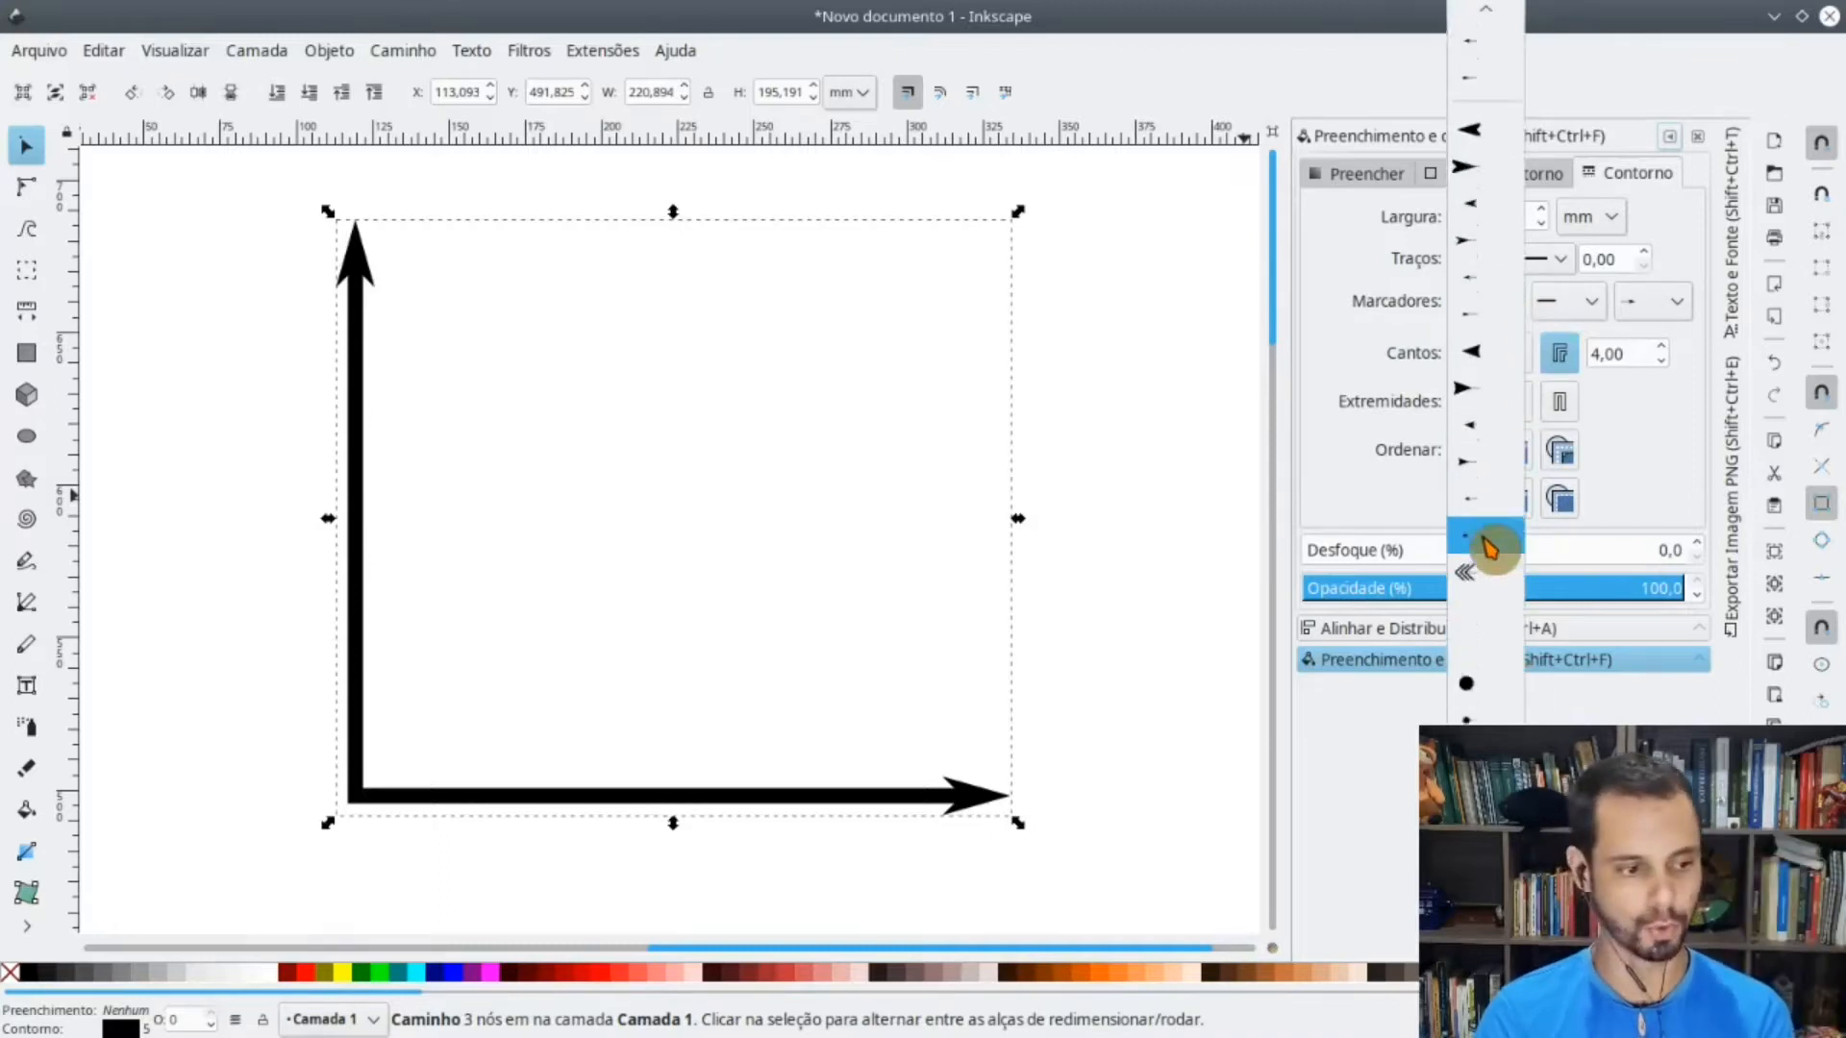
scroll(1471, 536, "down", 10)
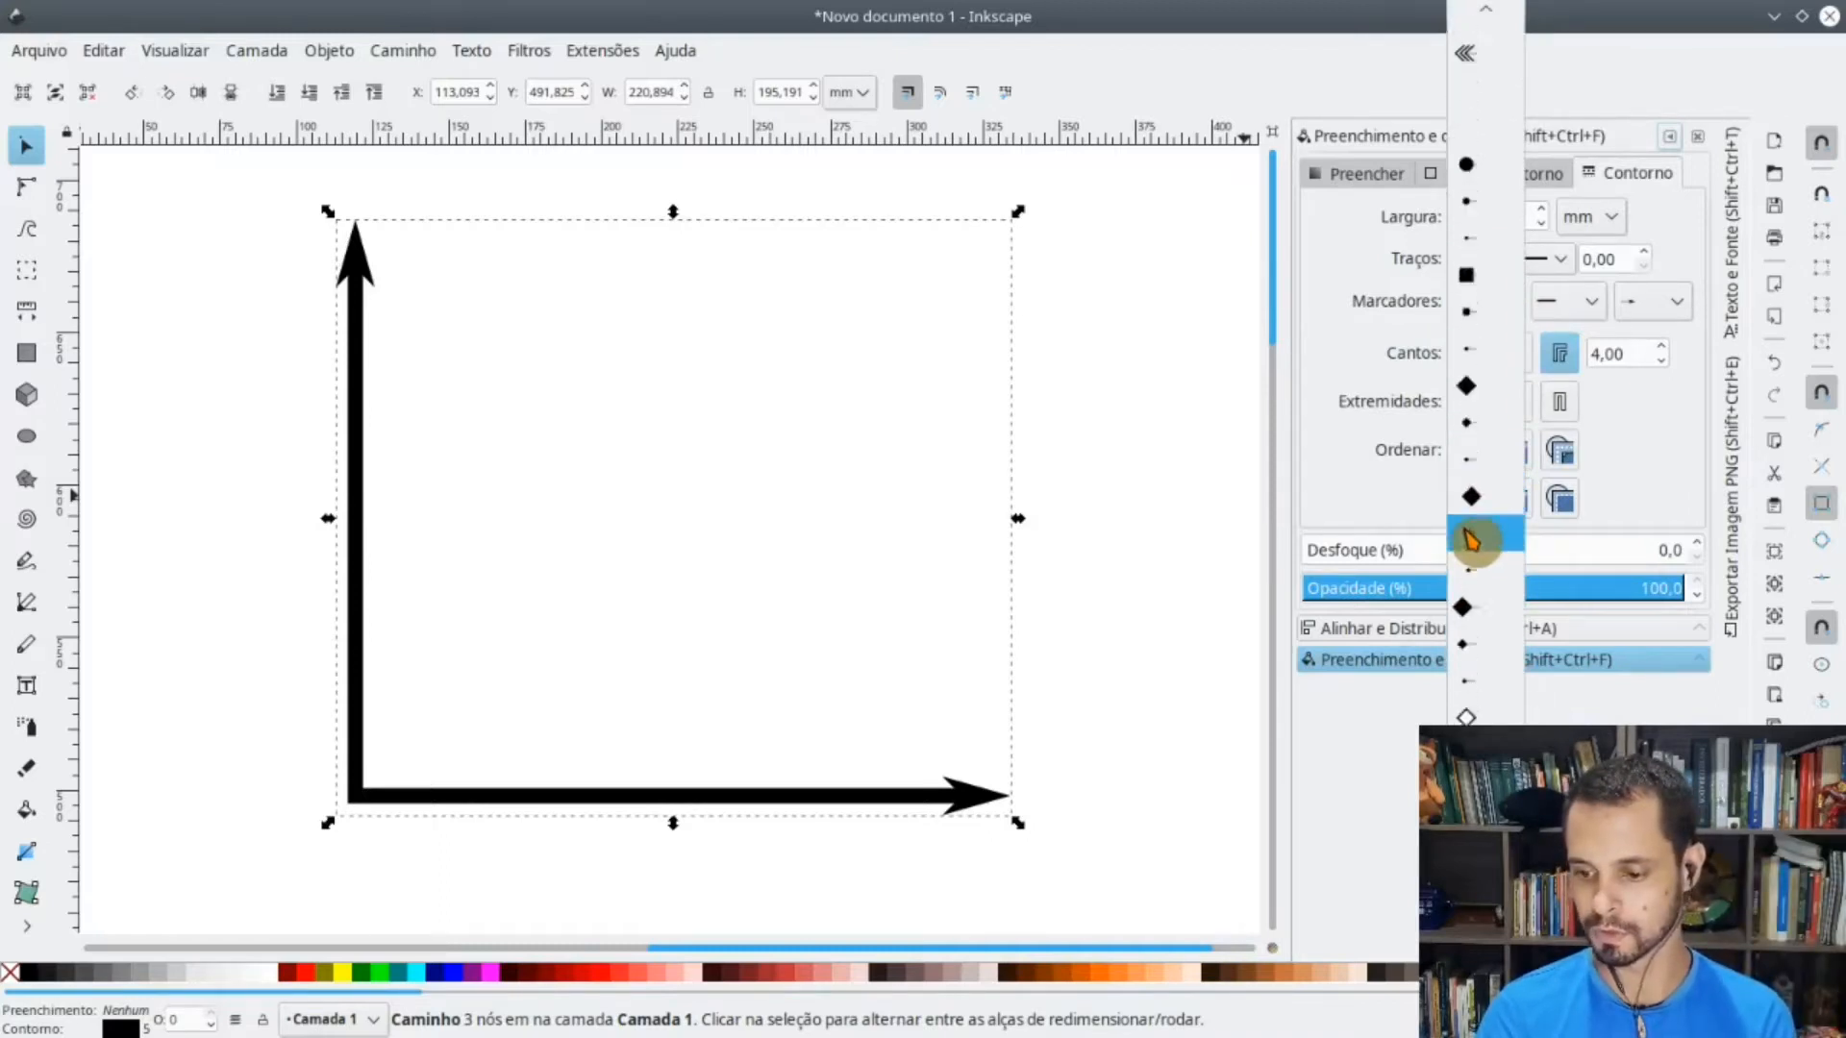
scroll(1476, 615, "down", 8)
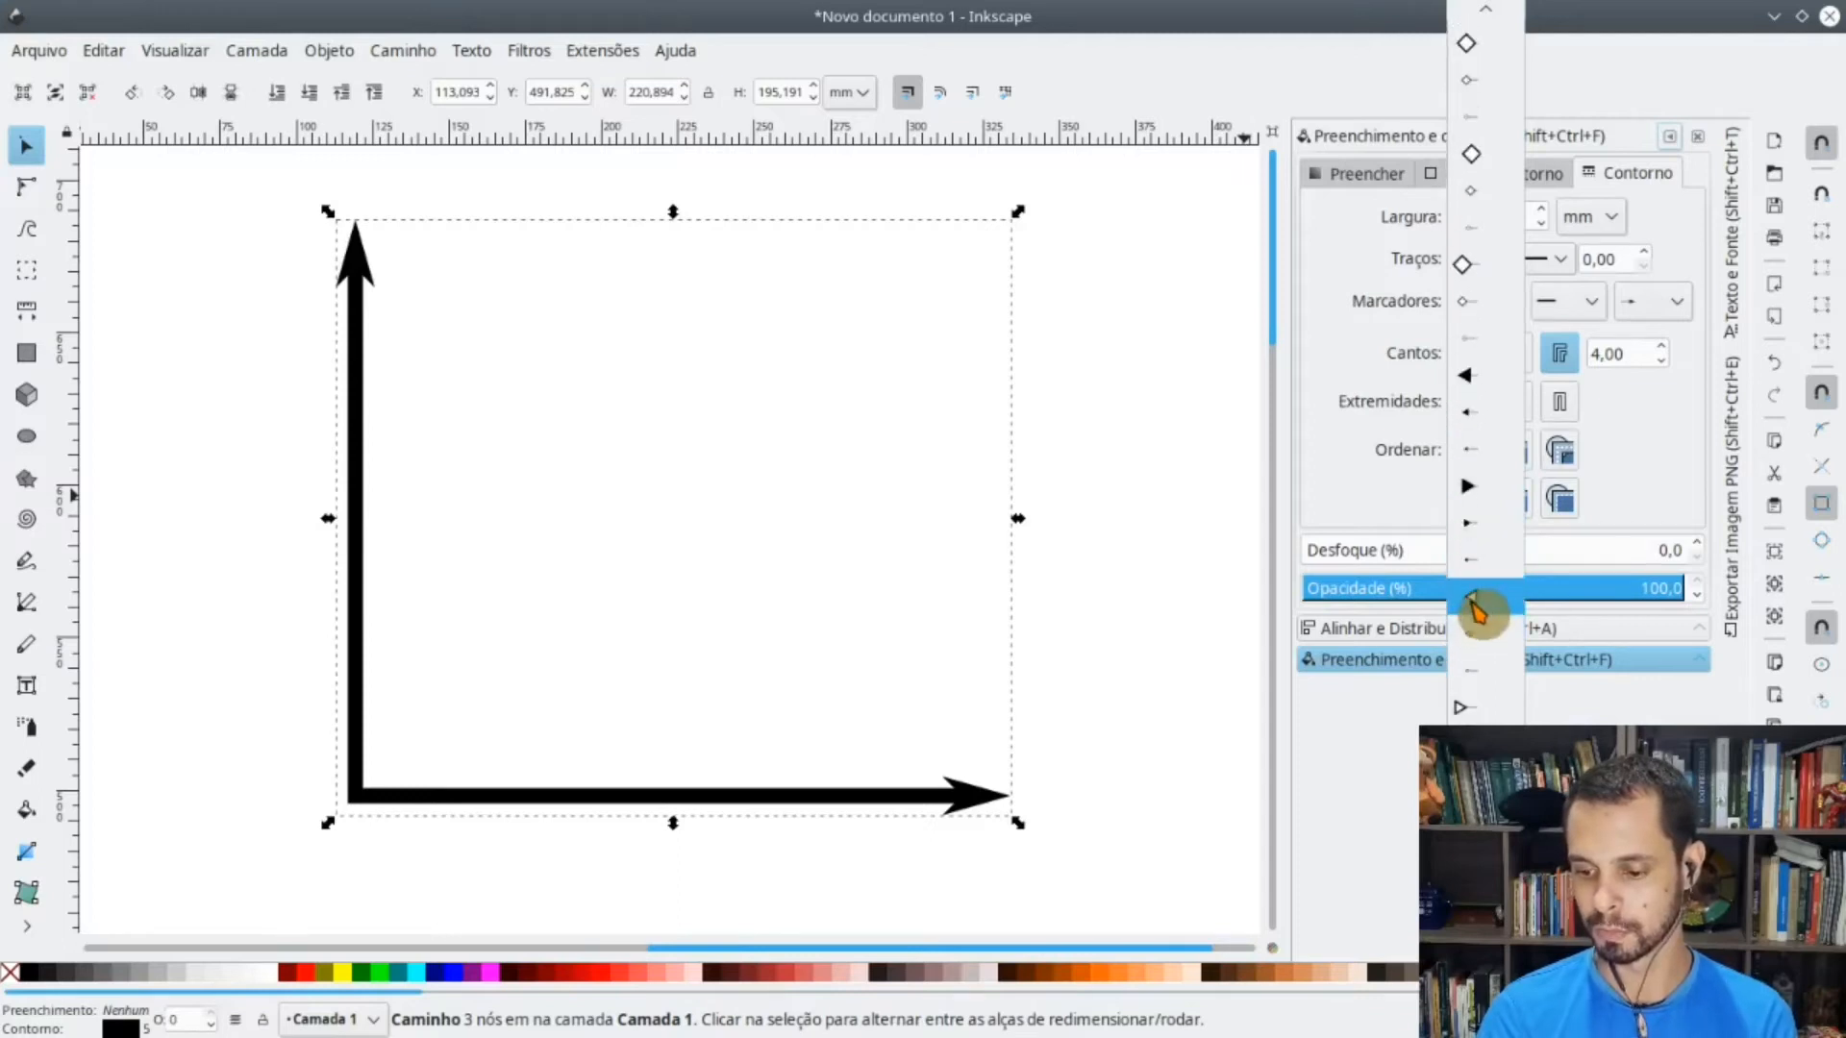
left_click(1471, 770)
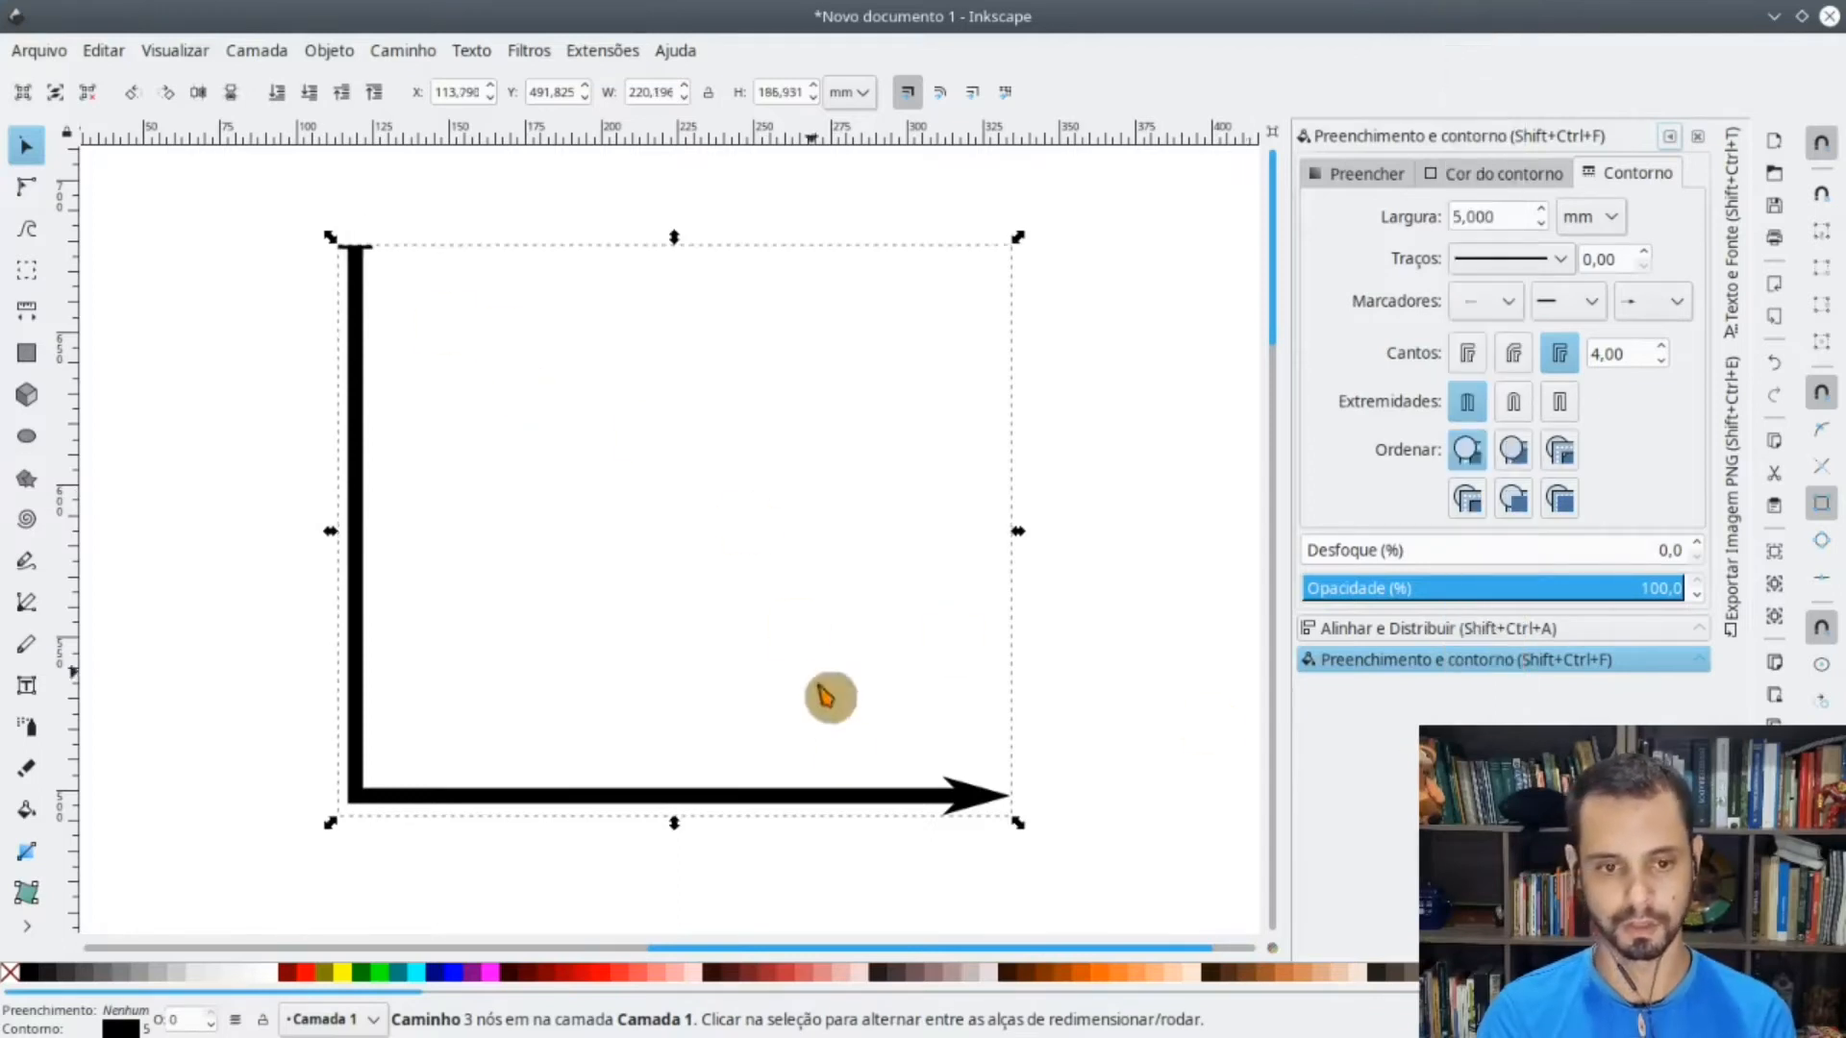
- Set the end marker of the L-shaped path to the same perpendicular stop bar and deselect the path
left_click(859, 801)
left_click(1652, 304)
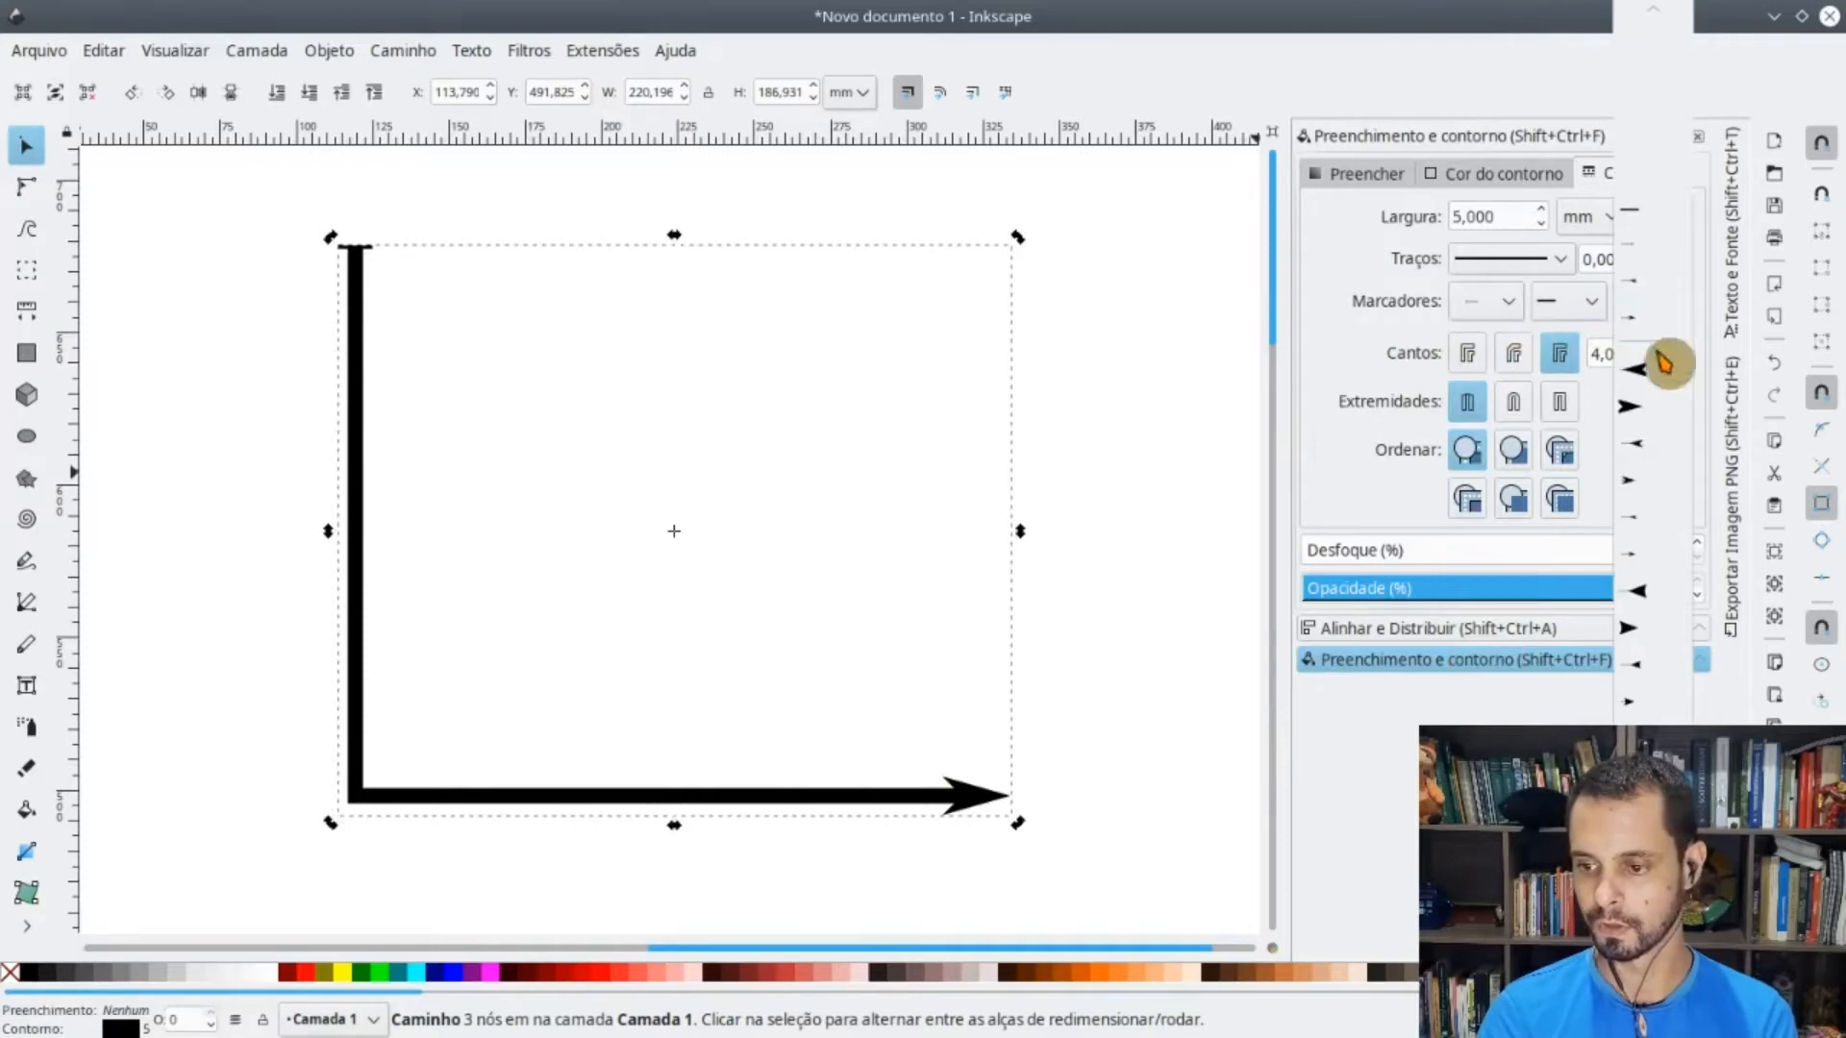
left_click(1677, 258)
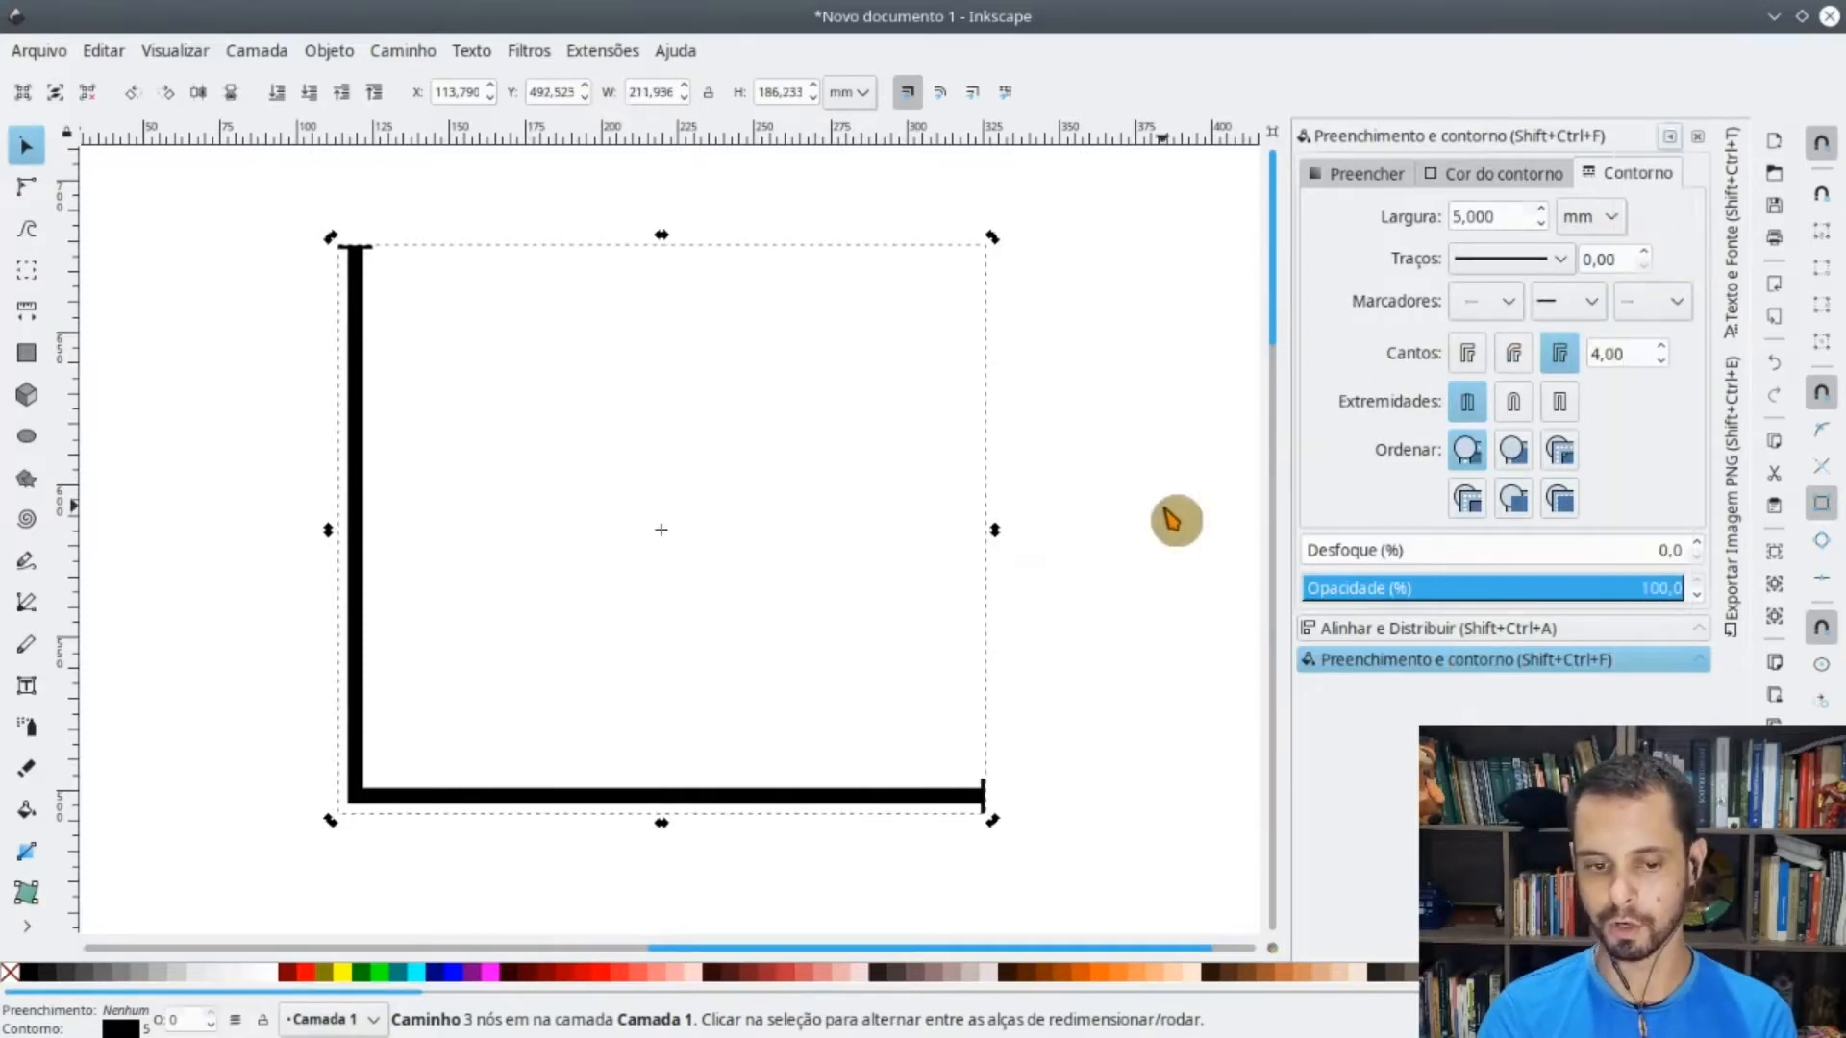
left_click(1016, 849)
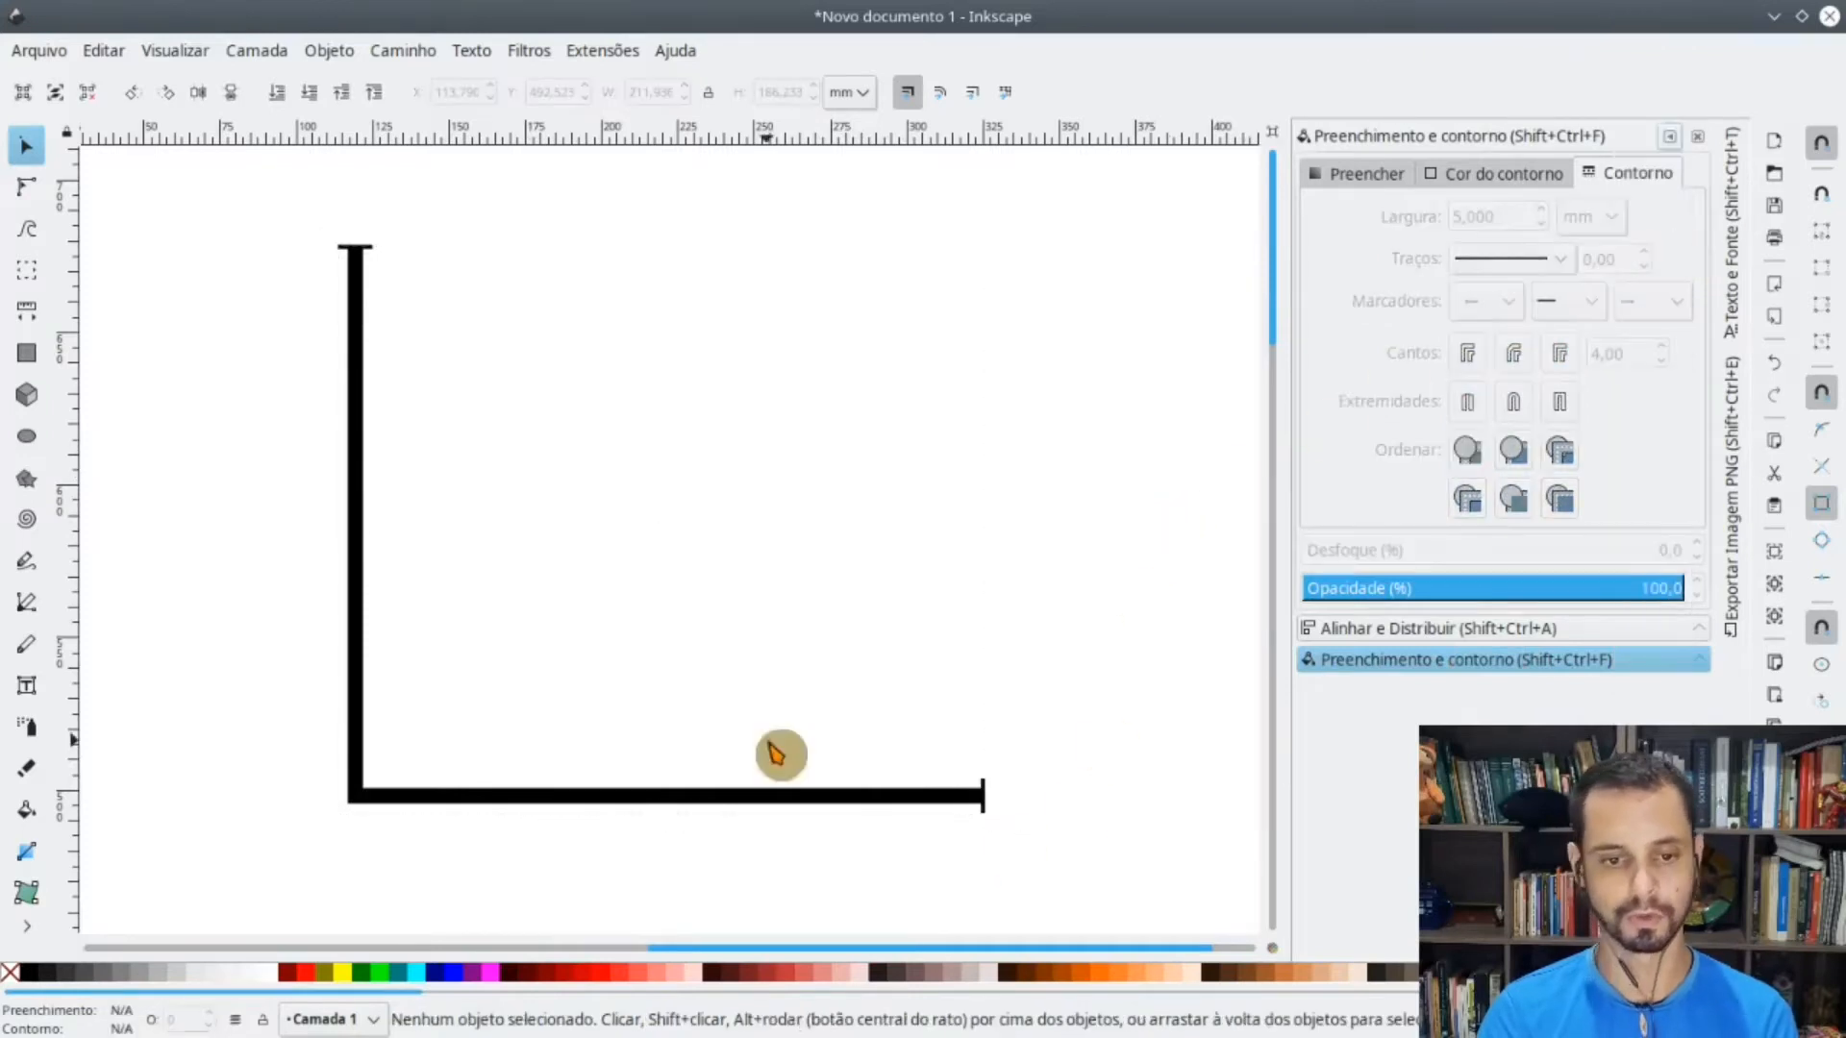
- Try a dark grey fill on the L-shaped path and remove it again
left_click(355, 583)
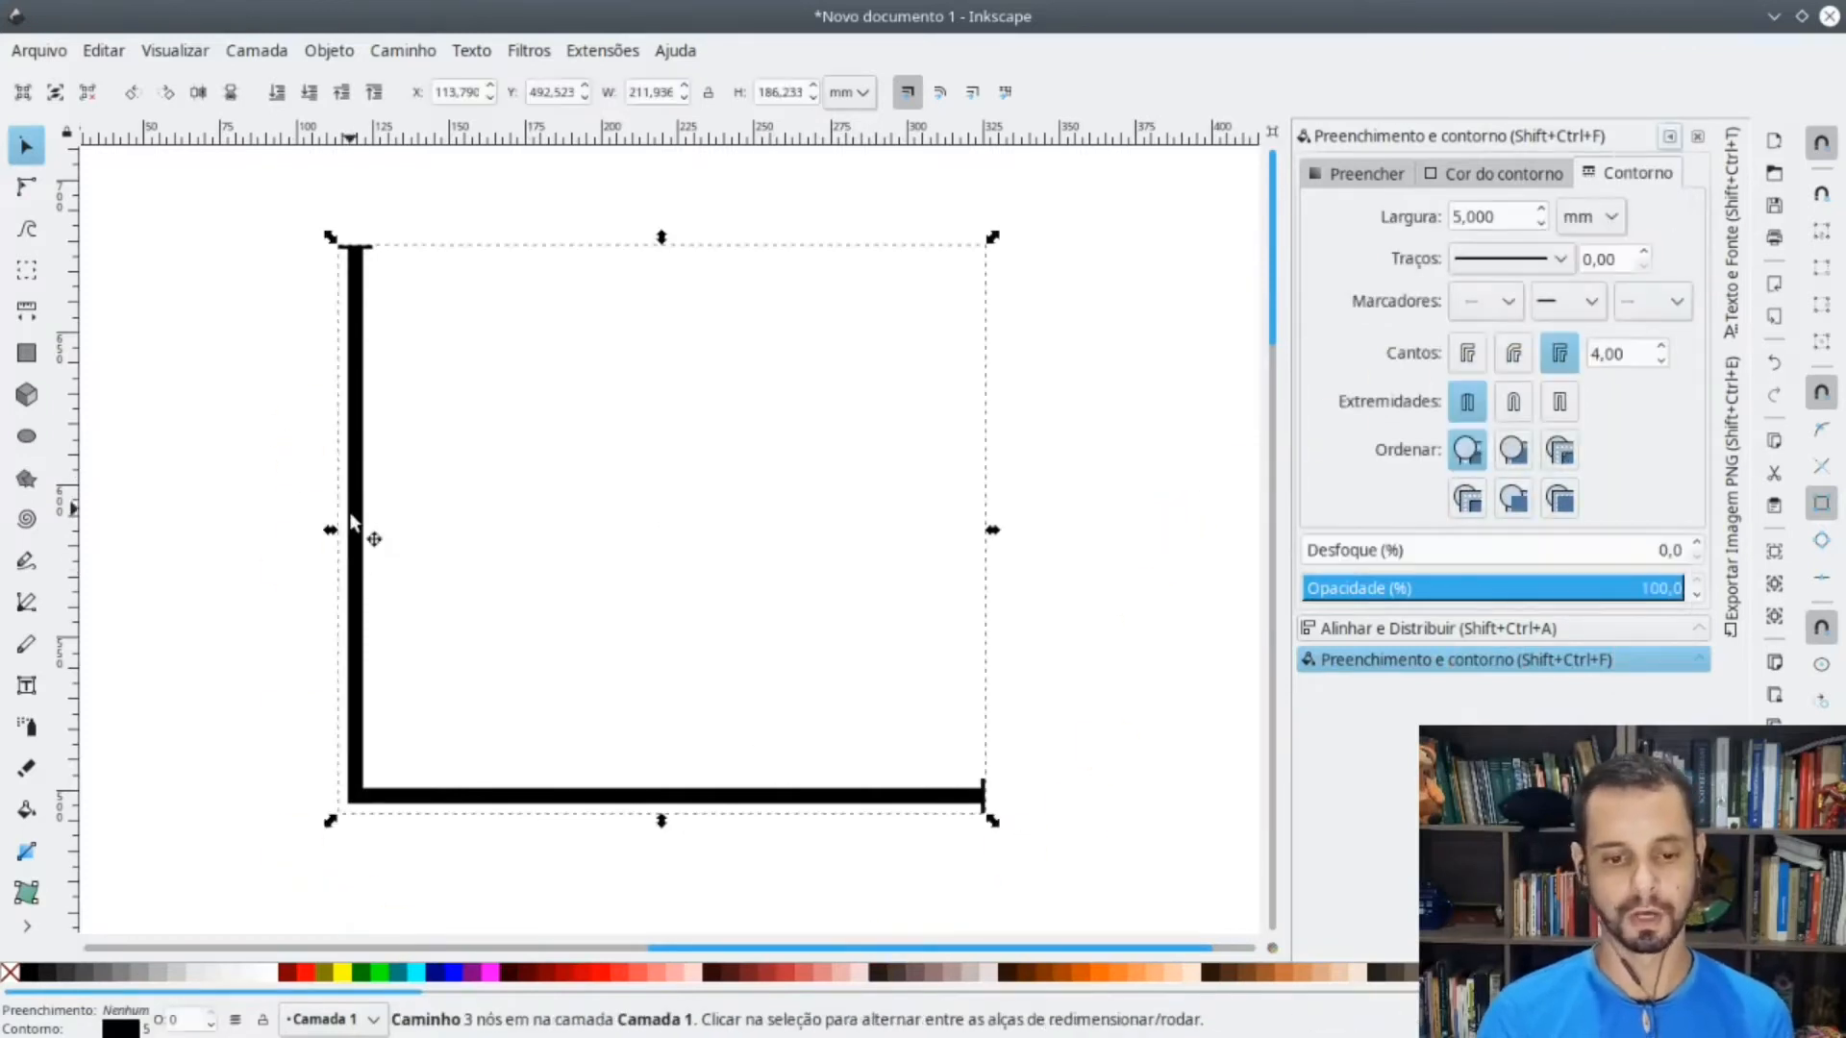
left_click(104, 982)
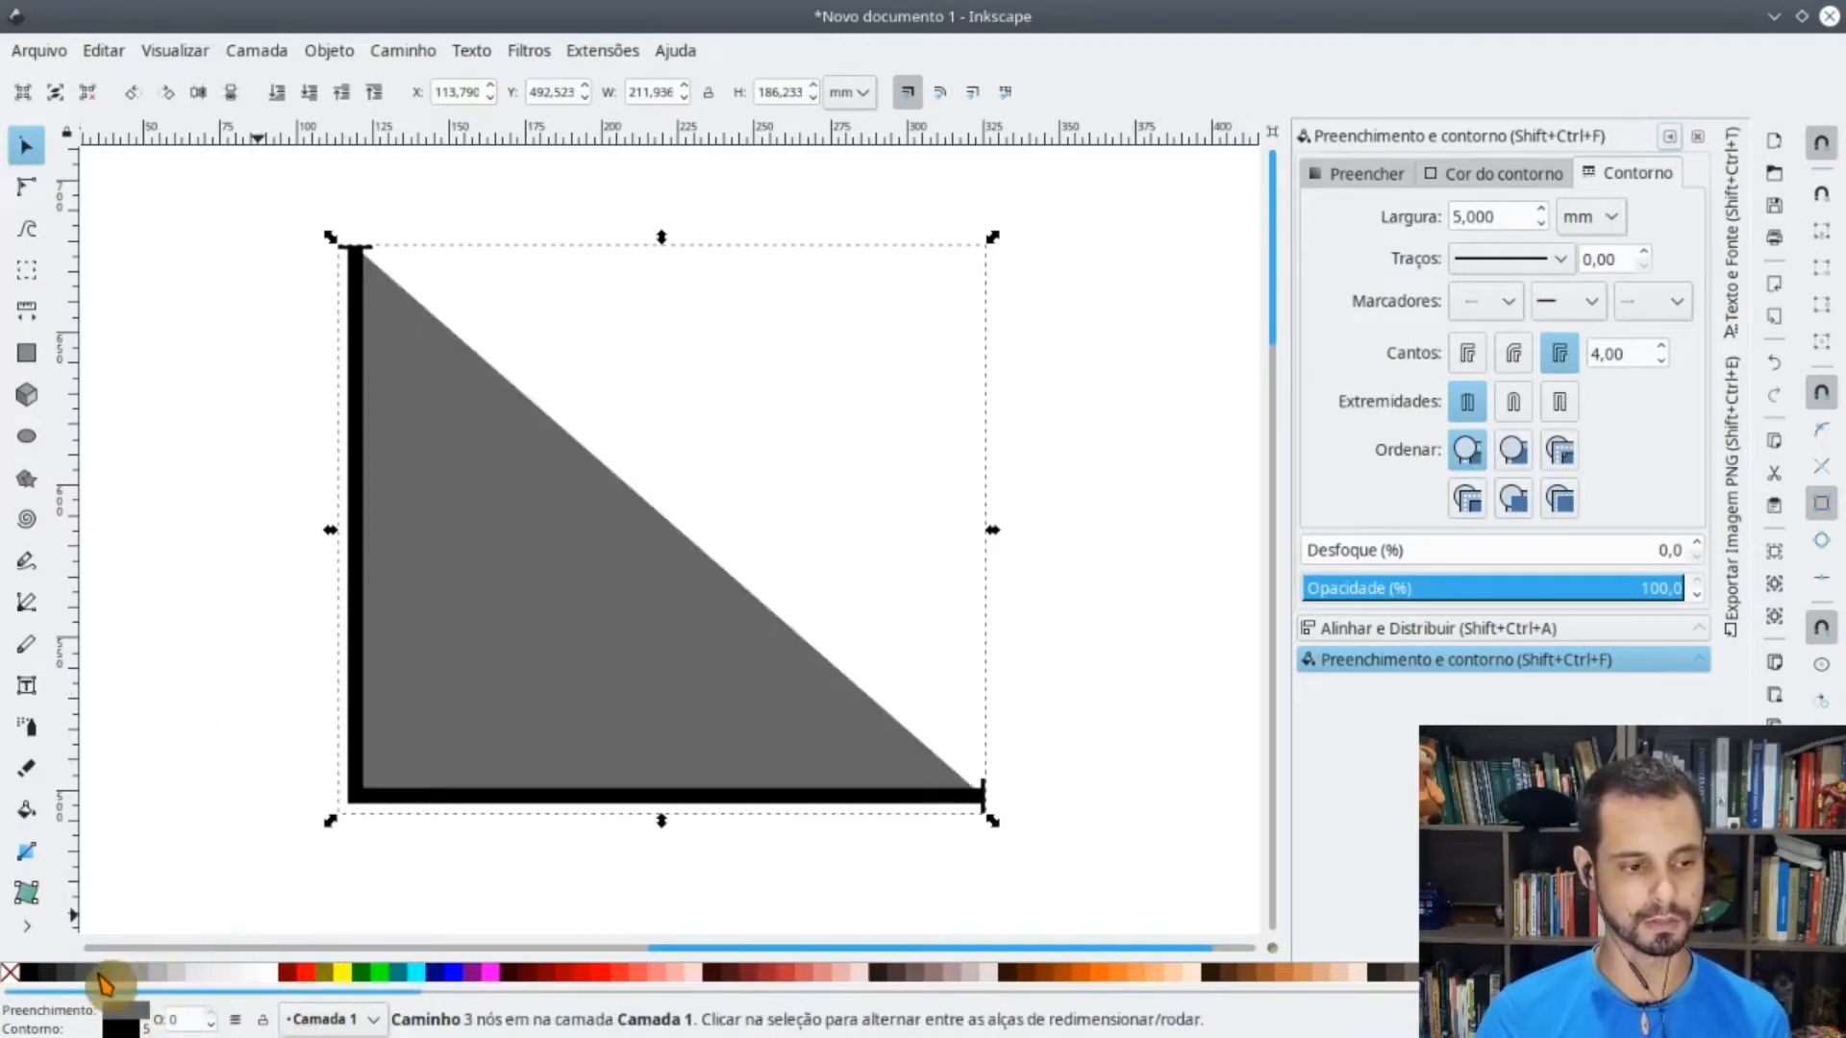
left_click(10, 972)
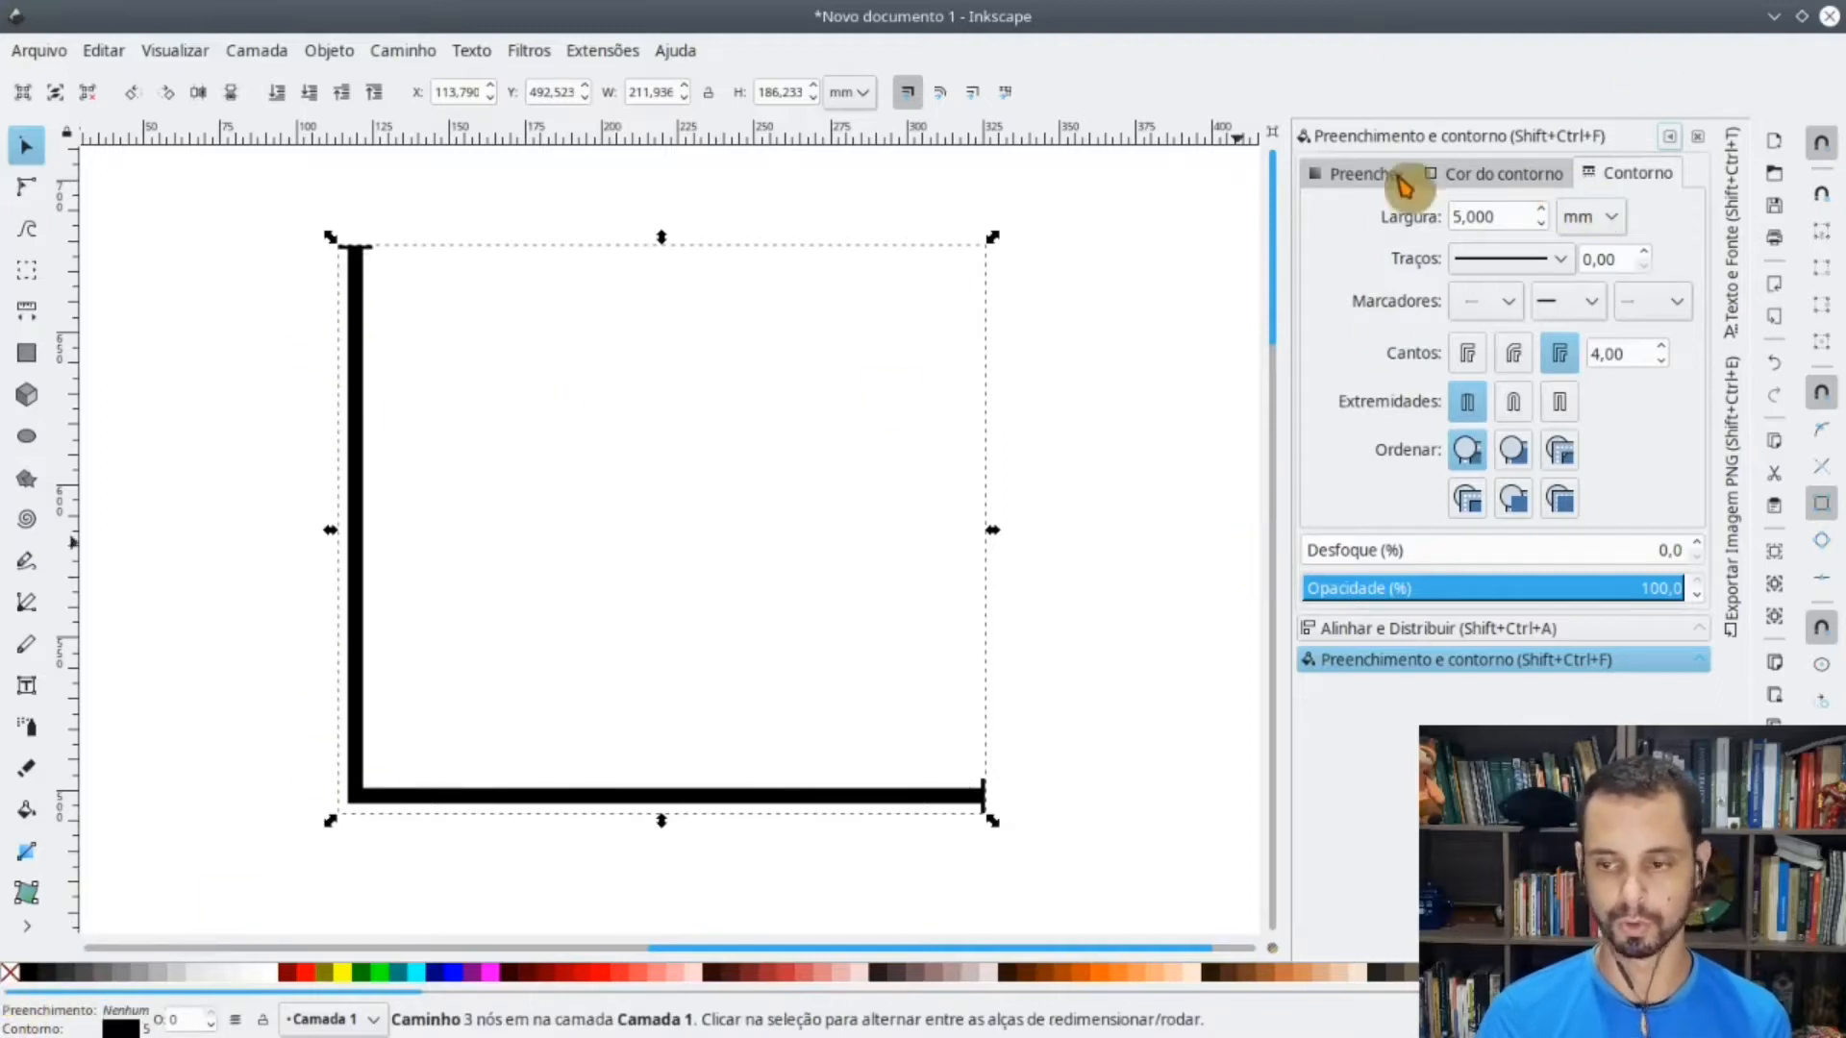
- Set the L-shaped path's stroke colour to fully opaque dark blue, RGB 0, 44, 69, and deselect the path
left_click(1469, 175)
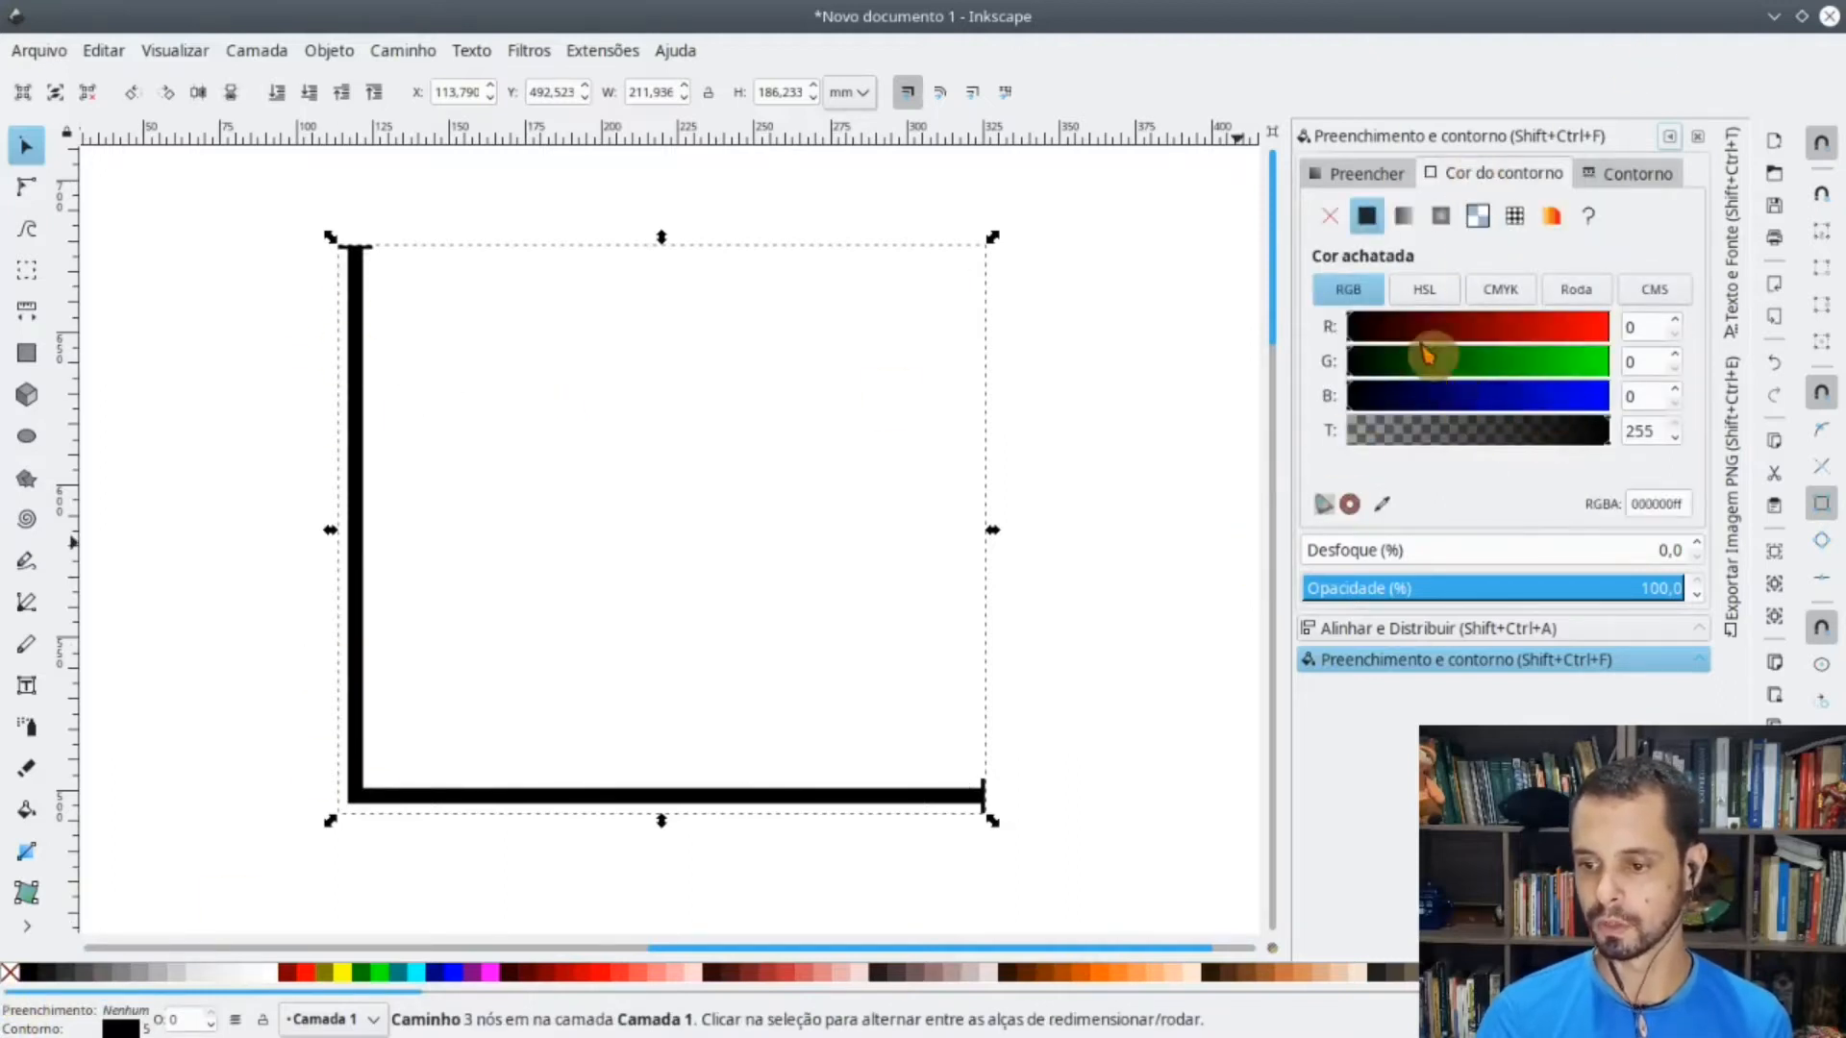
mouse_move(1480, 365)
left_mouse_down()
mouse_move(1438, 364)
mouse_move(1478, 364)
mouse_move(1428, 328)
left_mouse_up()
left_click(1530, 402)
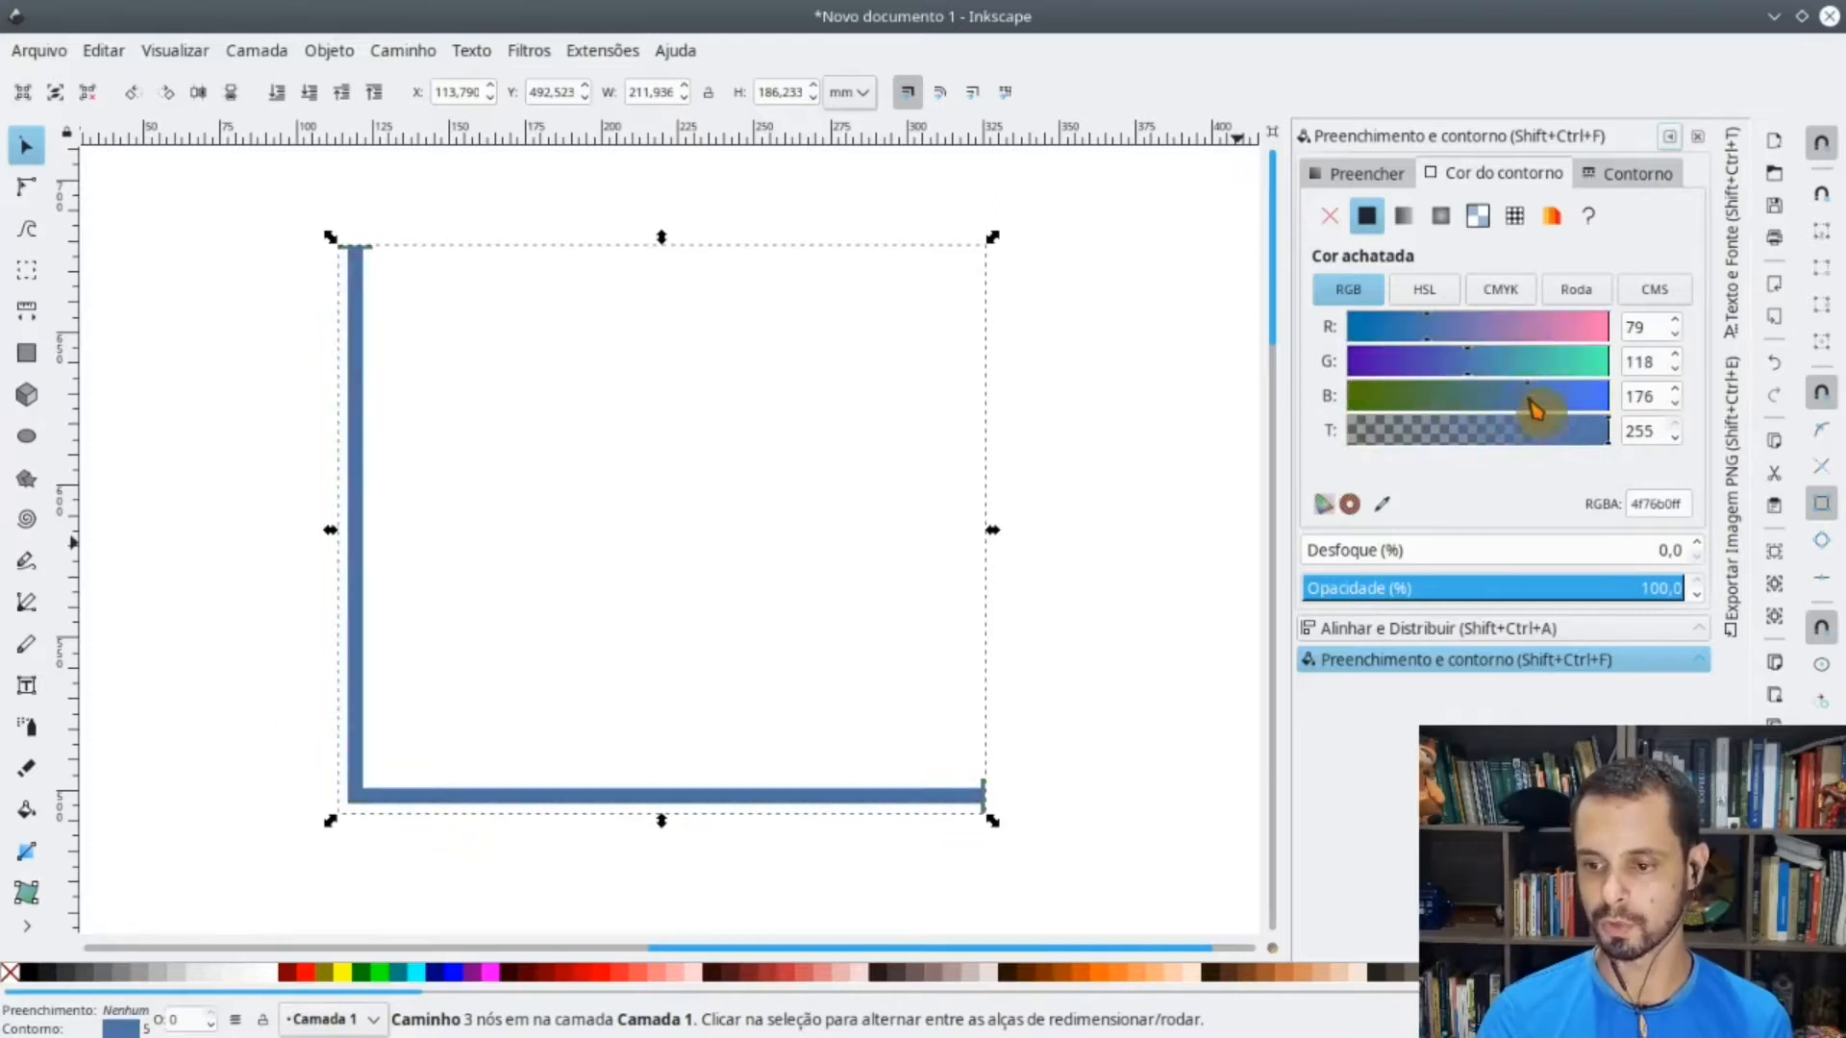
left_click(1493, 329)
mouse_move(1531, 394)
left_mouse_down()
mouse_move(1448, 398)
mouse_move(1330, 337)
left_mouse_up()
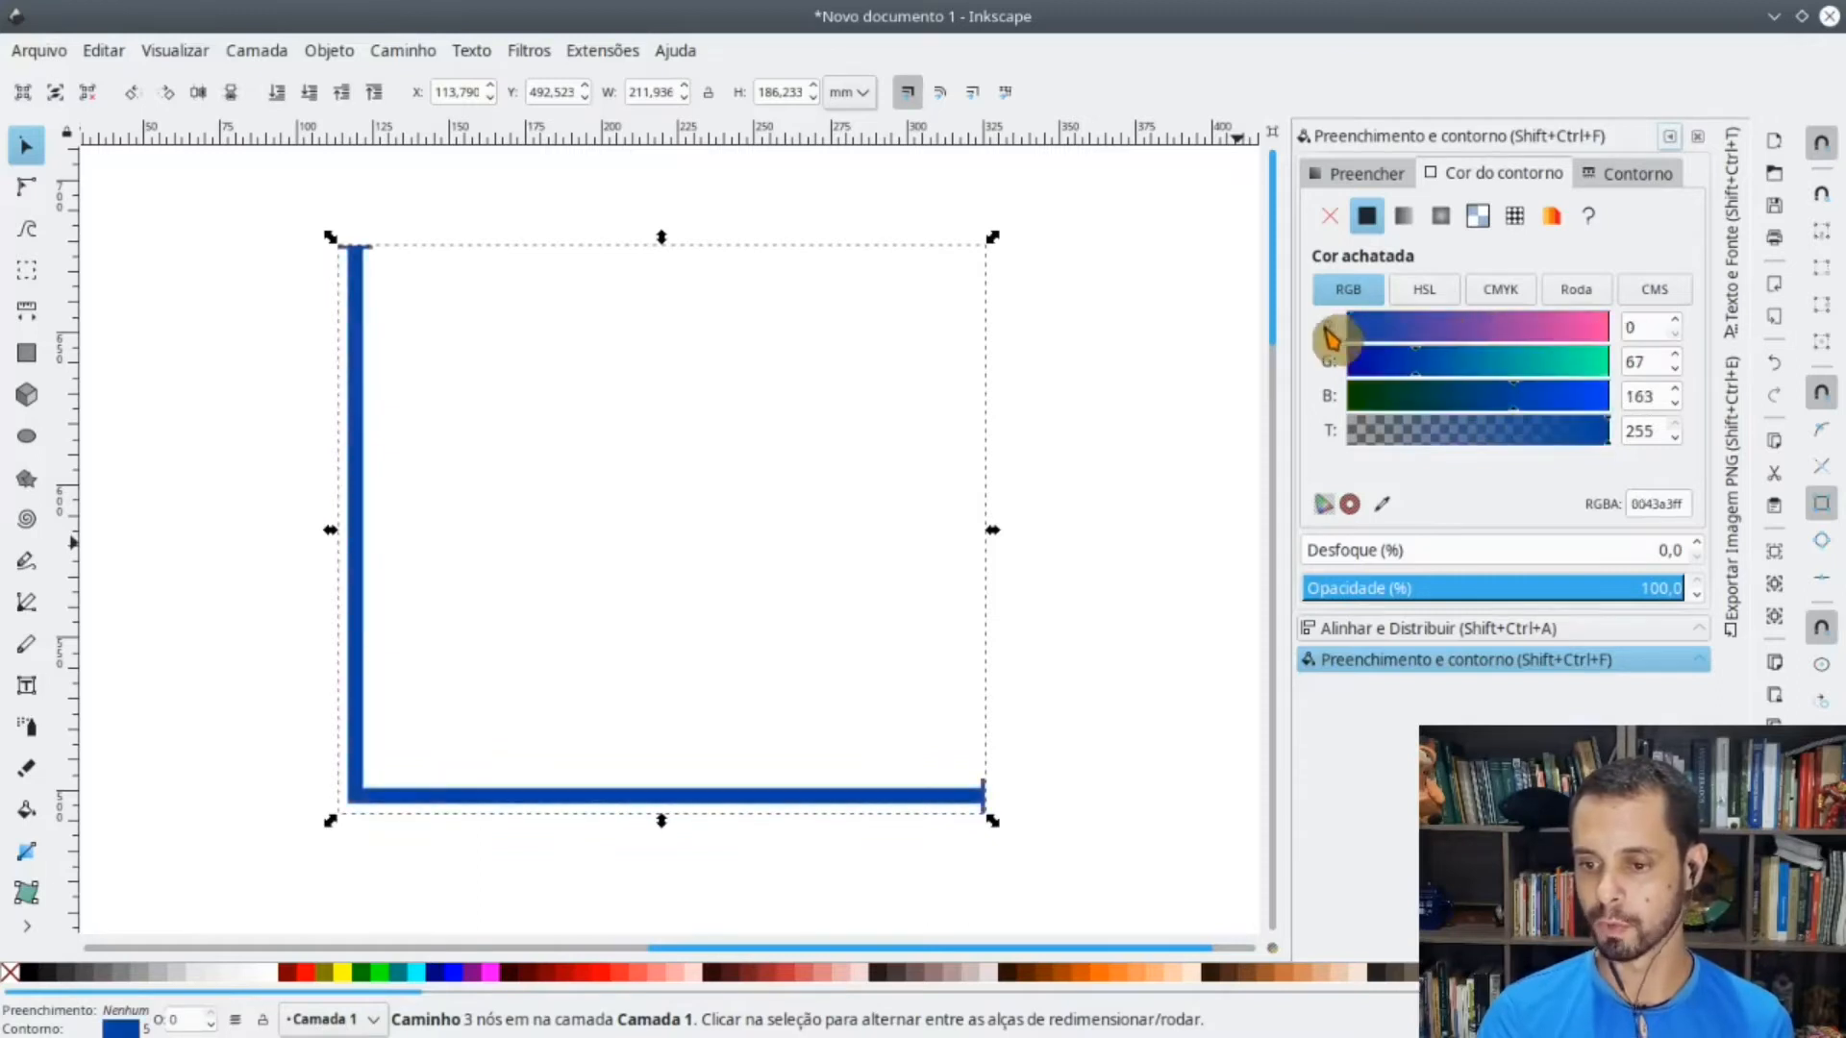
left_click(1344, 371)
left_click_drag(1525, 400, 1433, 404)
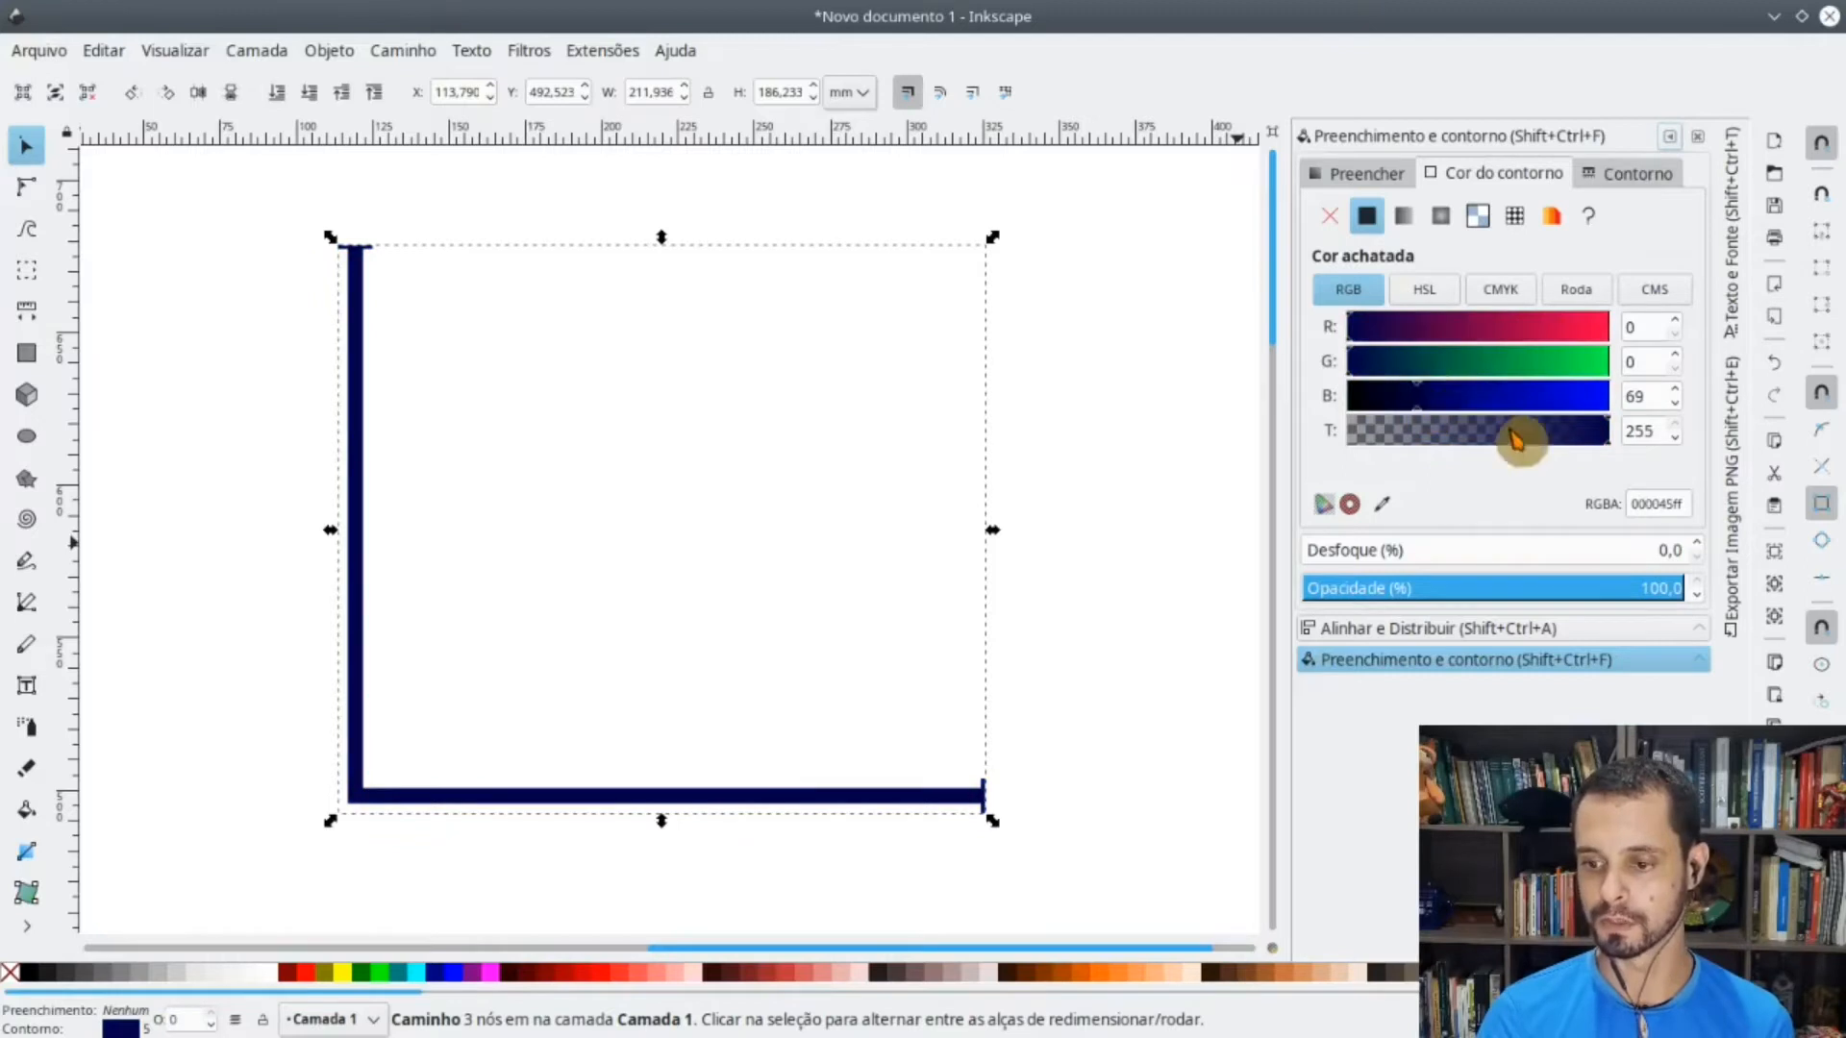
mouse_move(1566, 445)
left_mouse_down()
mouse_move(1488, 431)
mouse_move(1652, 433)
left_mouse_up()
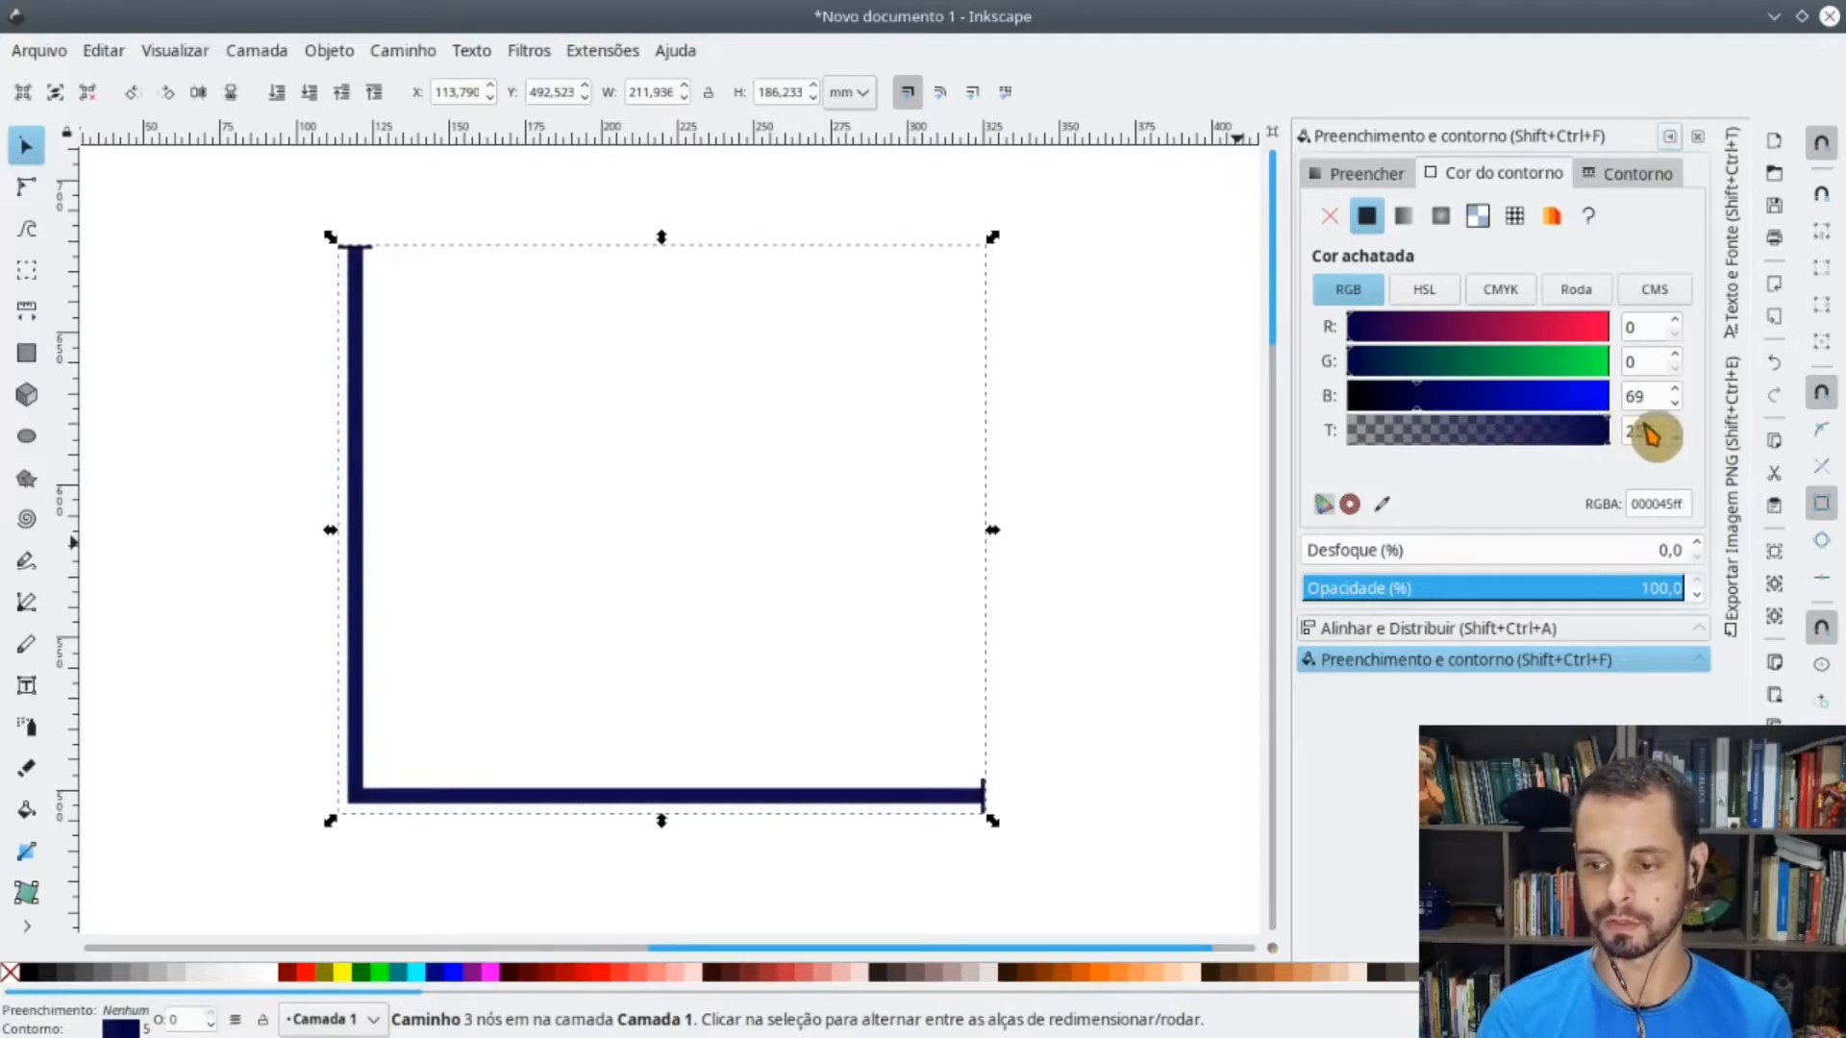
left_click(1392, 362)
left_click(1123, 517)
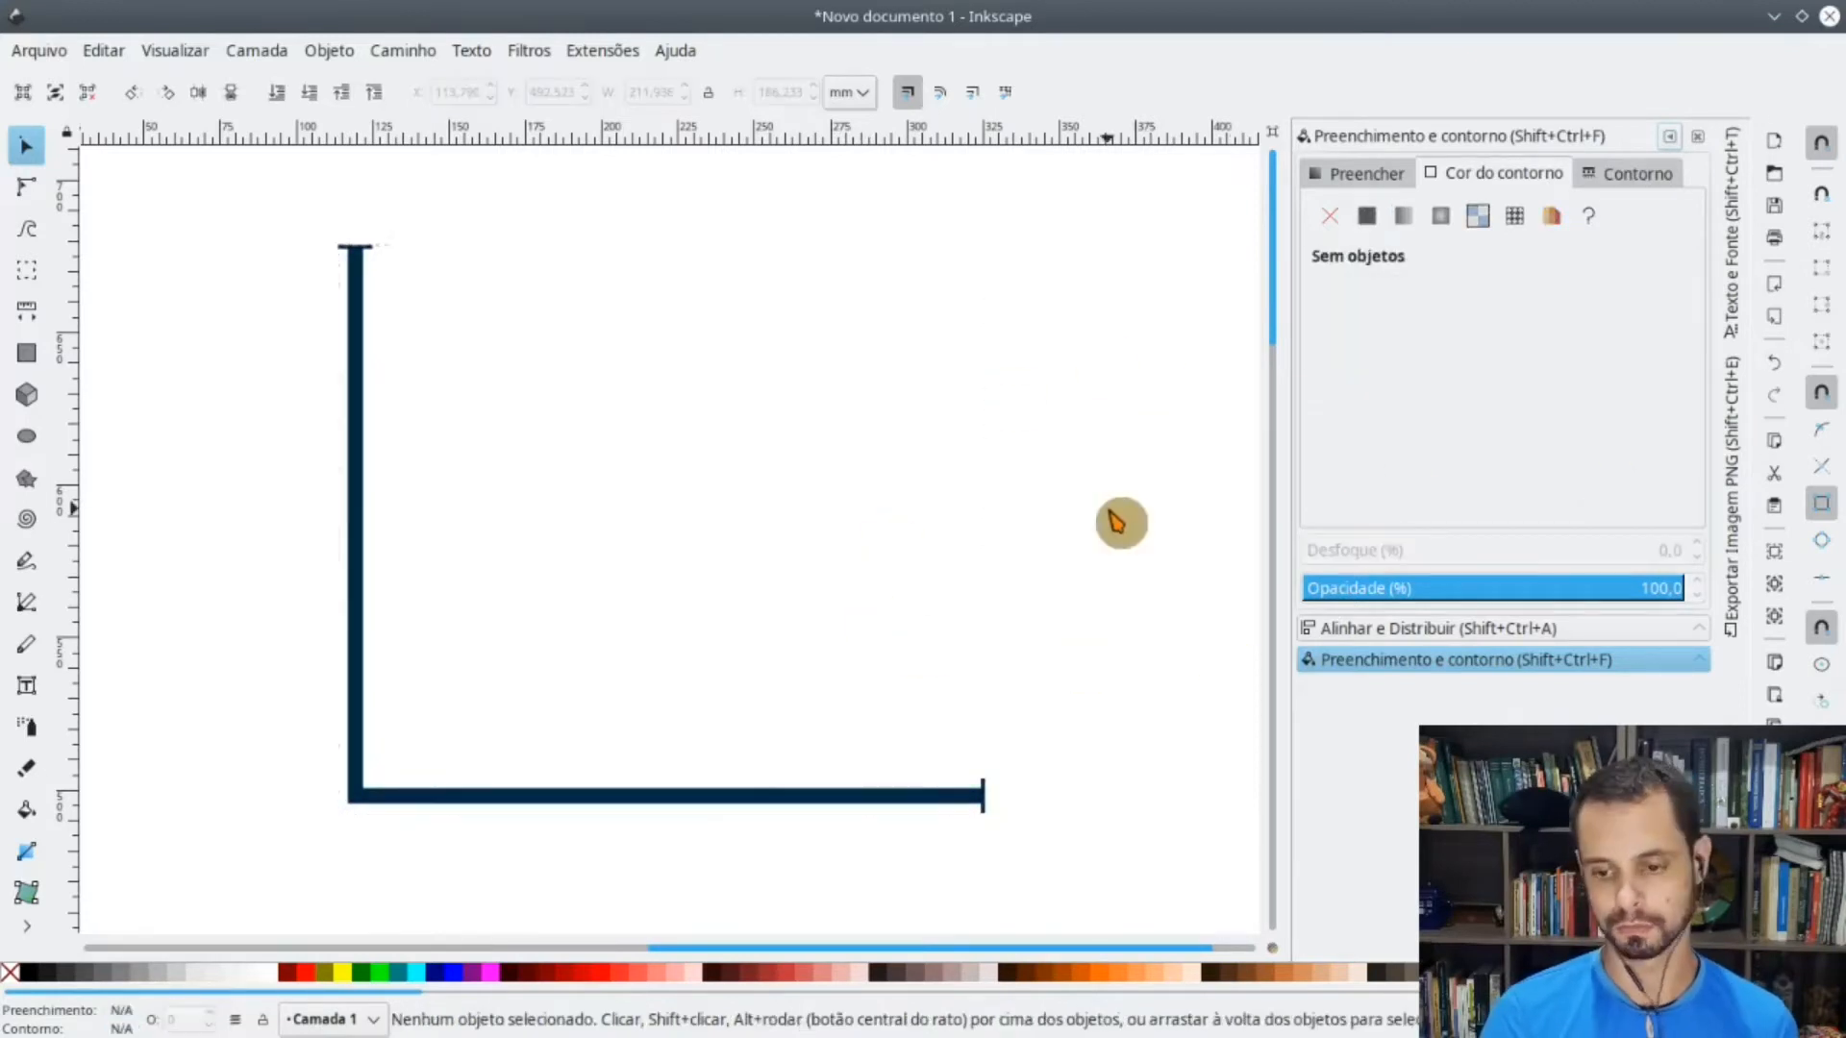
- Draw two bars standing on the horizontal axis: a tall one about 34 × 169 mm and a short one about 29 × 63 mm, including strokes
left_click(358, 404)
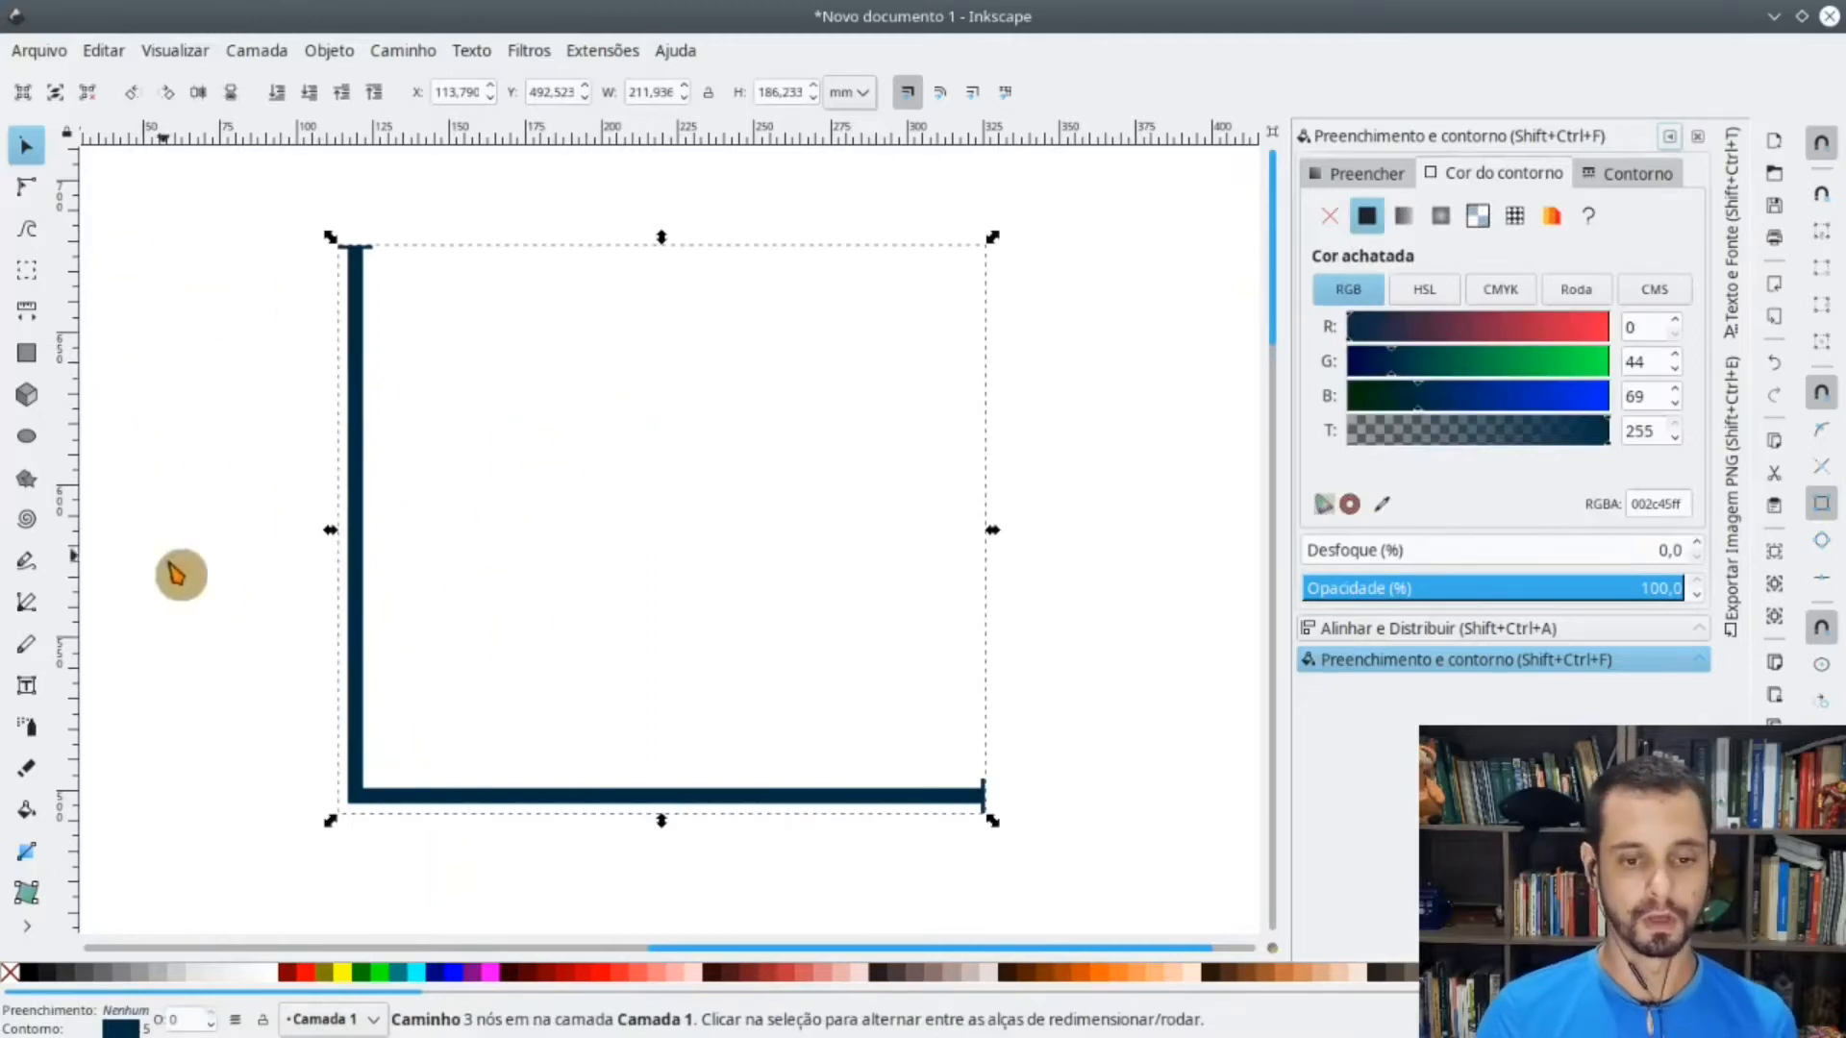
scroll(471, 476, "down", 3)
left_click(764, 646)
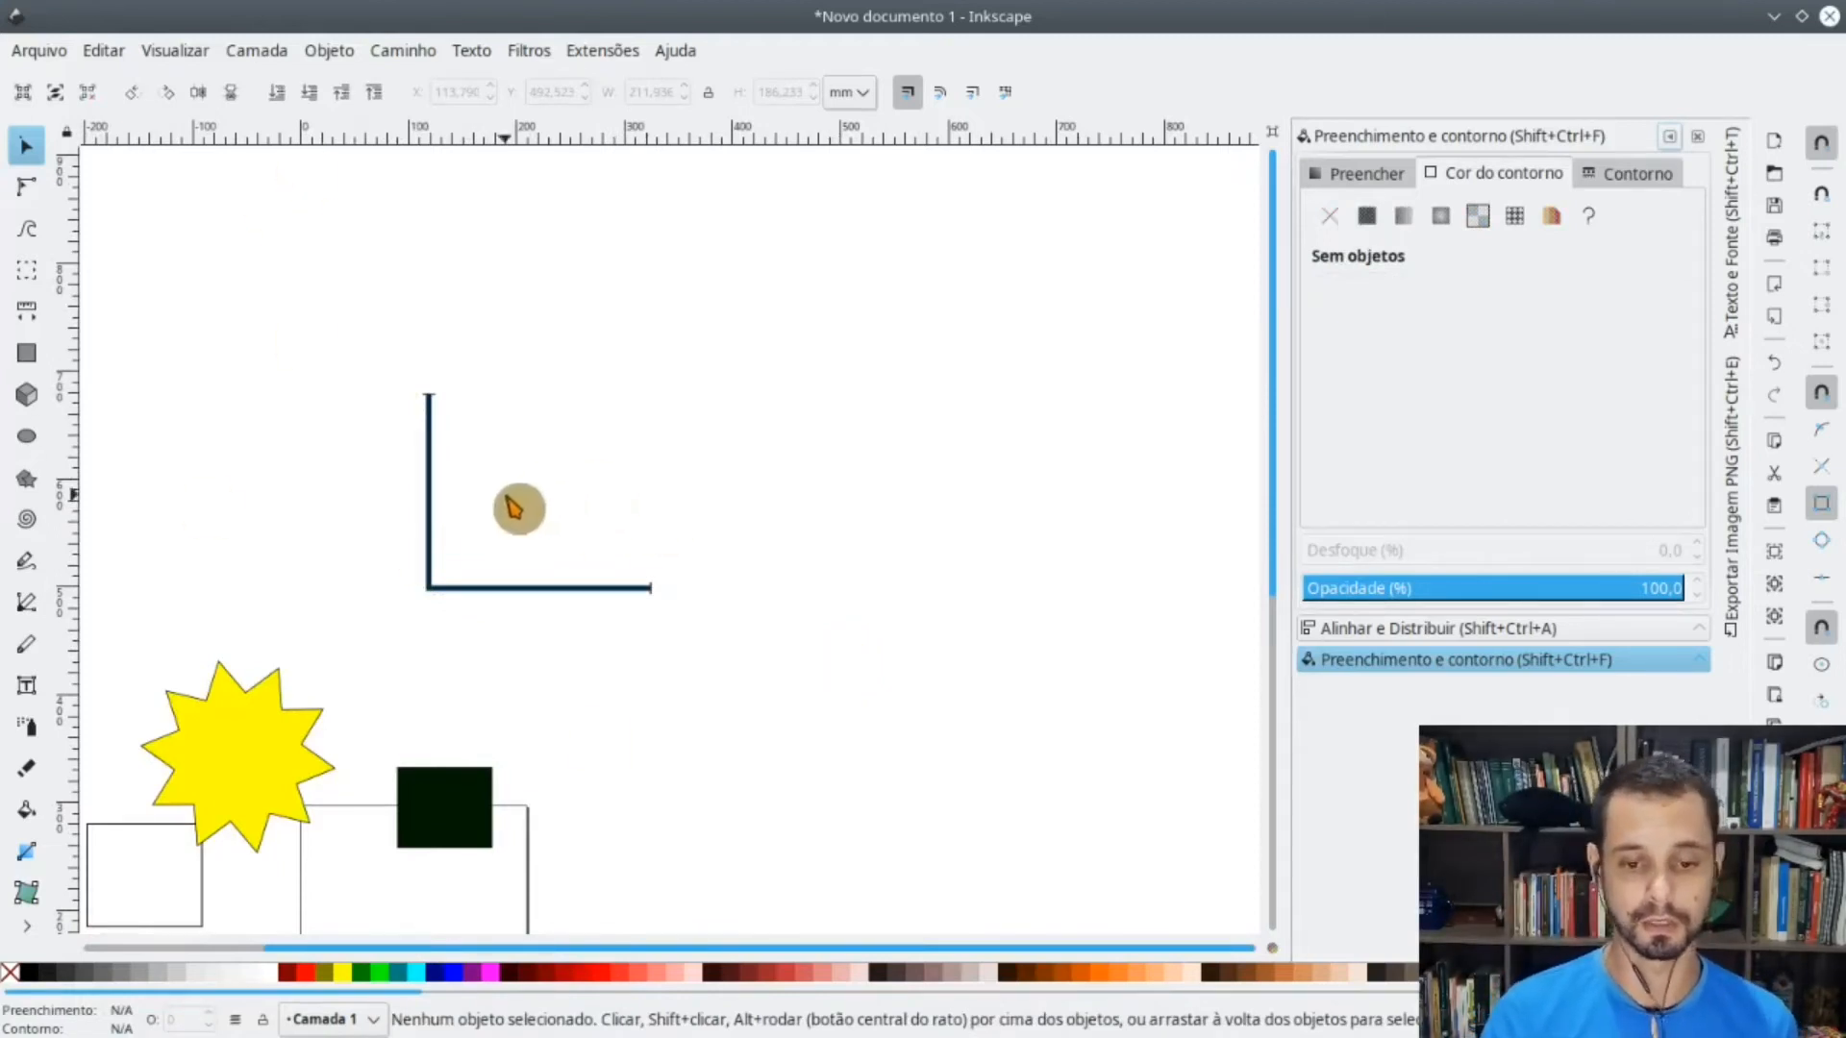
scroll(394, 570, "up", 1)
scroll(394, 570, "up", 1)
scroll(385, 538, "up", 1)
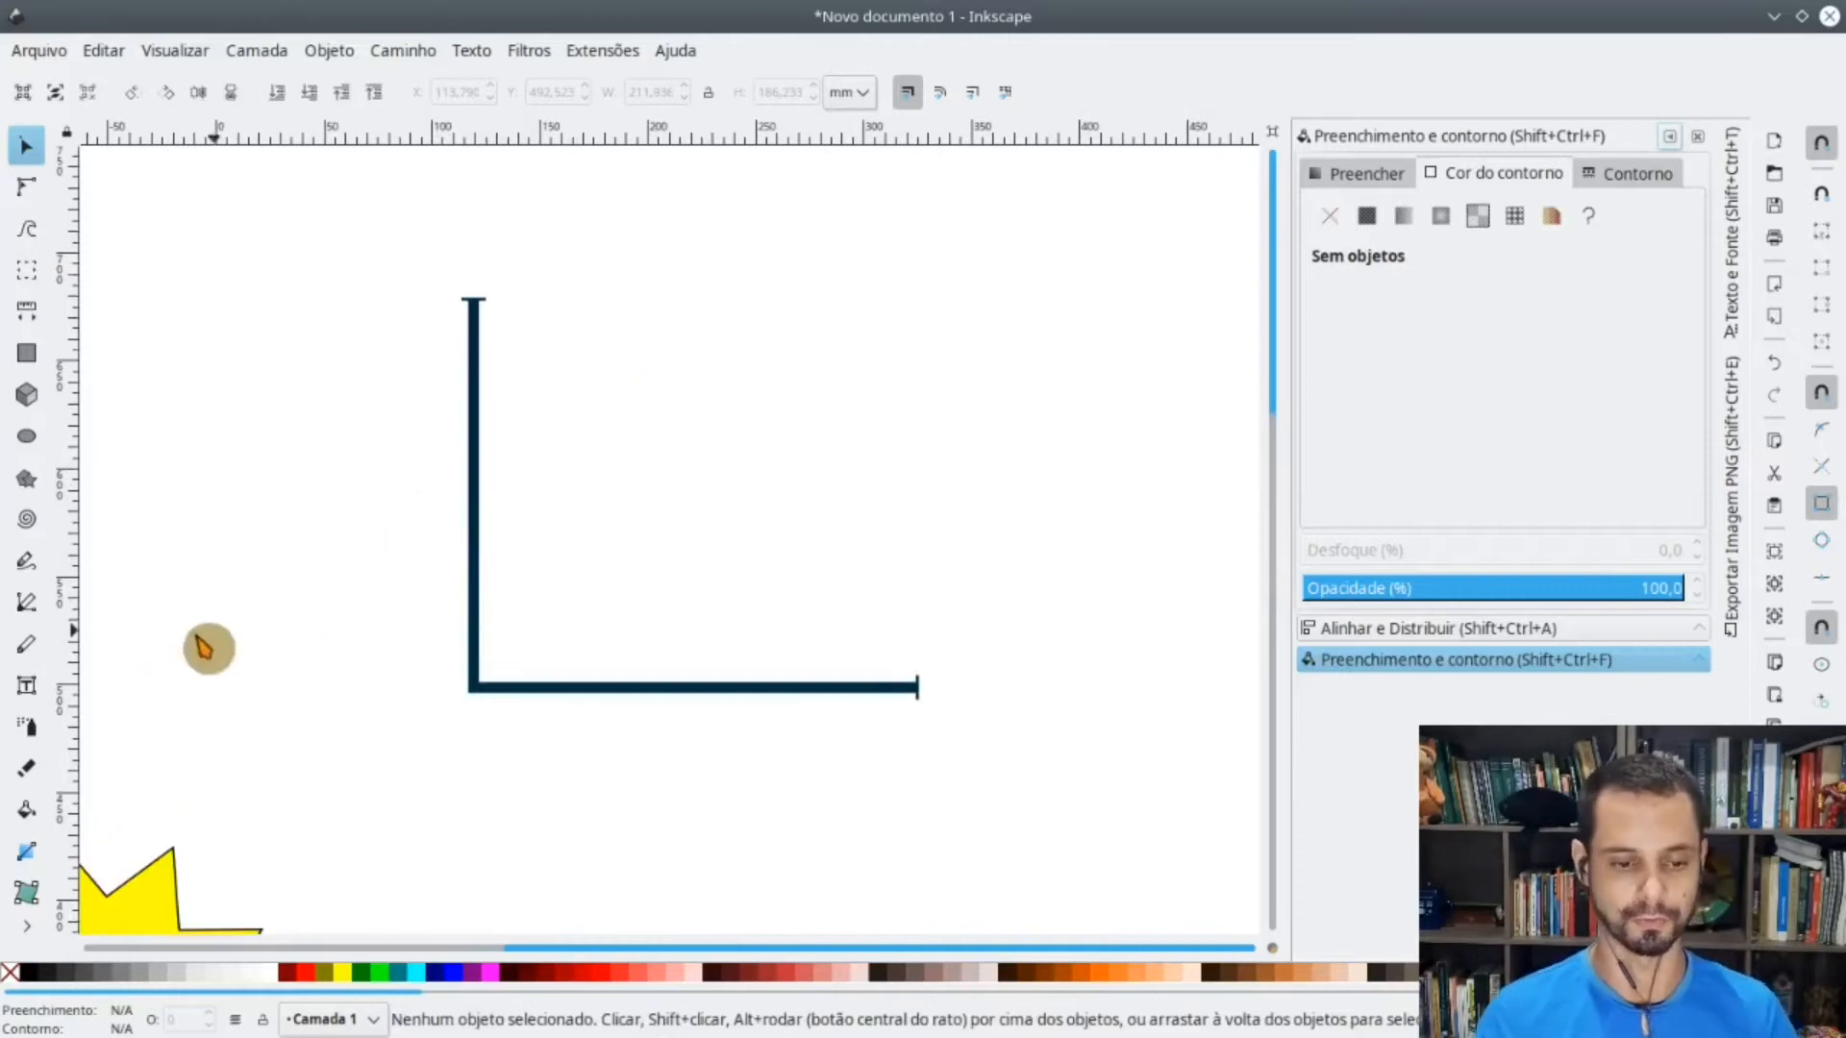
left_click(27, 353)
mouse_move(515, 330)
left_mouse_down()
mouse_move(561, 691)
mouse_move(580, 688)
left_mouse_up()
left_click_drag(763, 563, 817, 688)
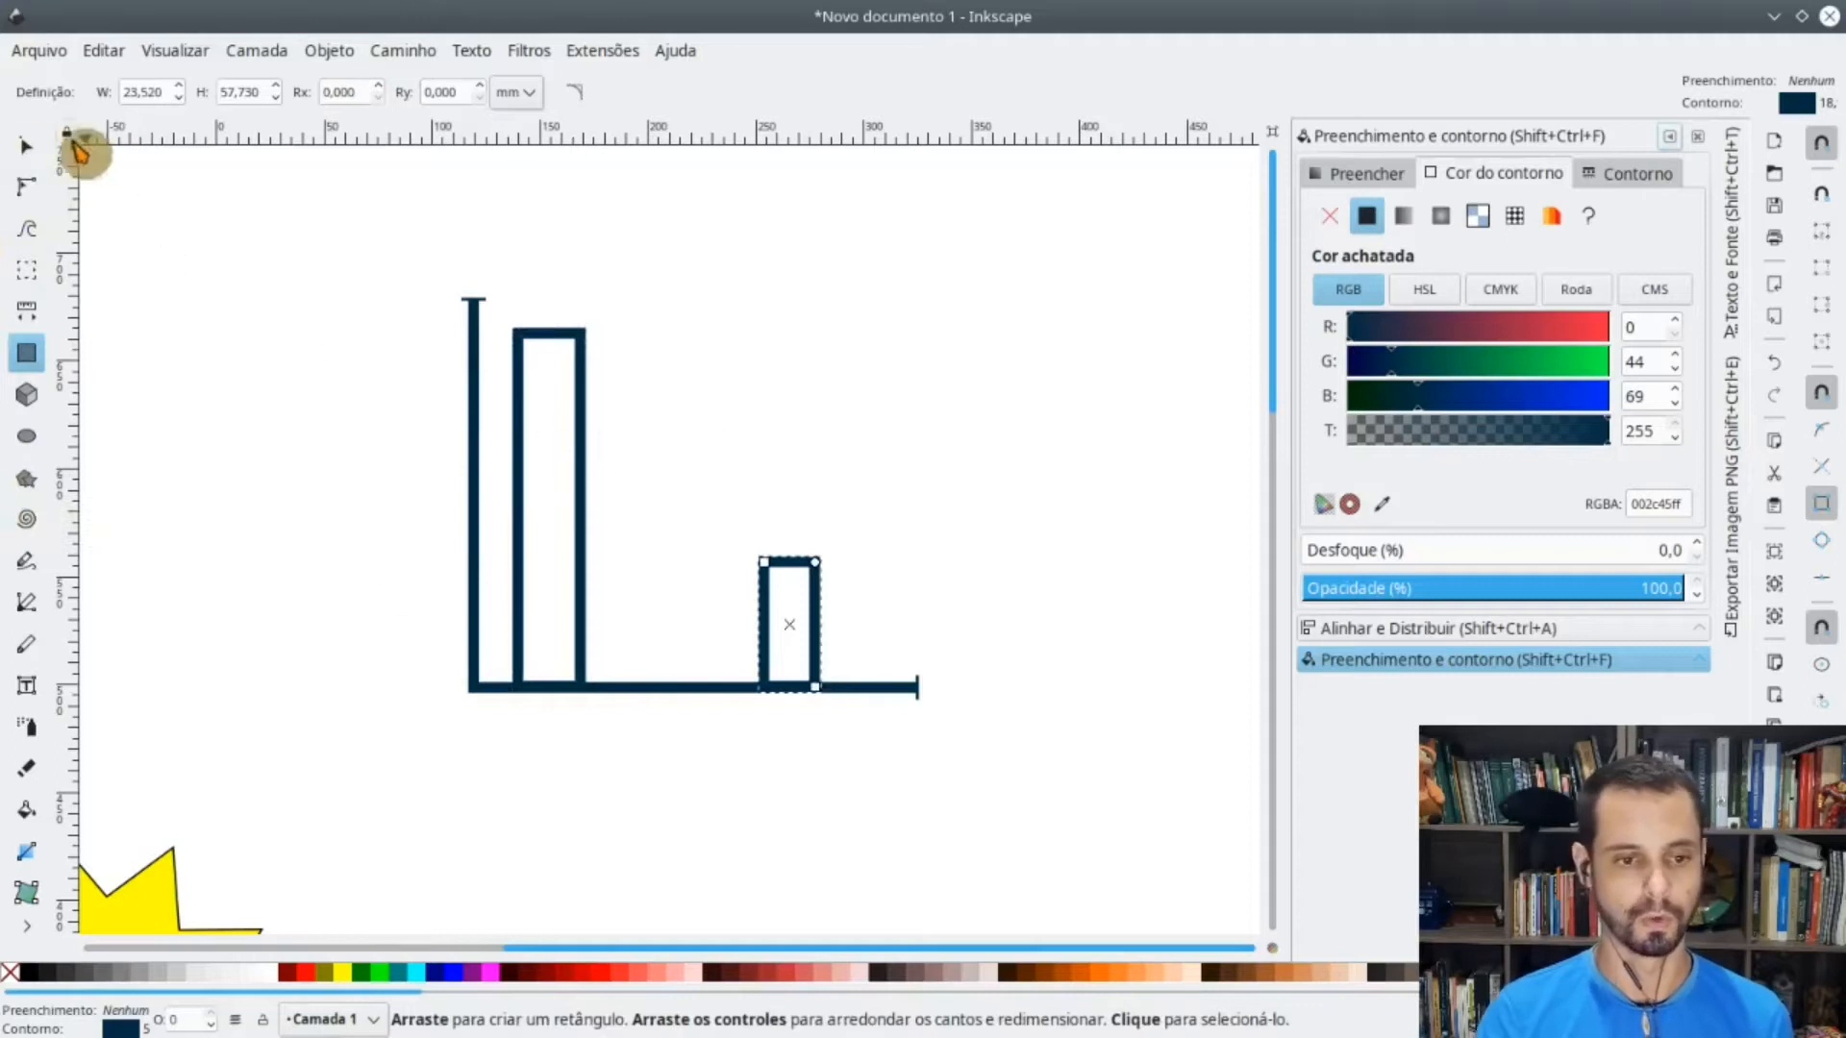
- Give the tall bar a red stroke, RGB 247, 44, 69, and a flat pinkish-red fill, RGB 247, 0, 102
left_click(26, 146)
left_click(516, 440)
left_click_drag(1538, 327, 1641, 324)
left_click(1358, 173)
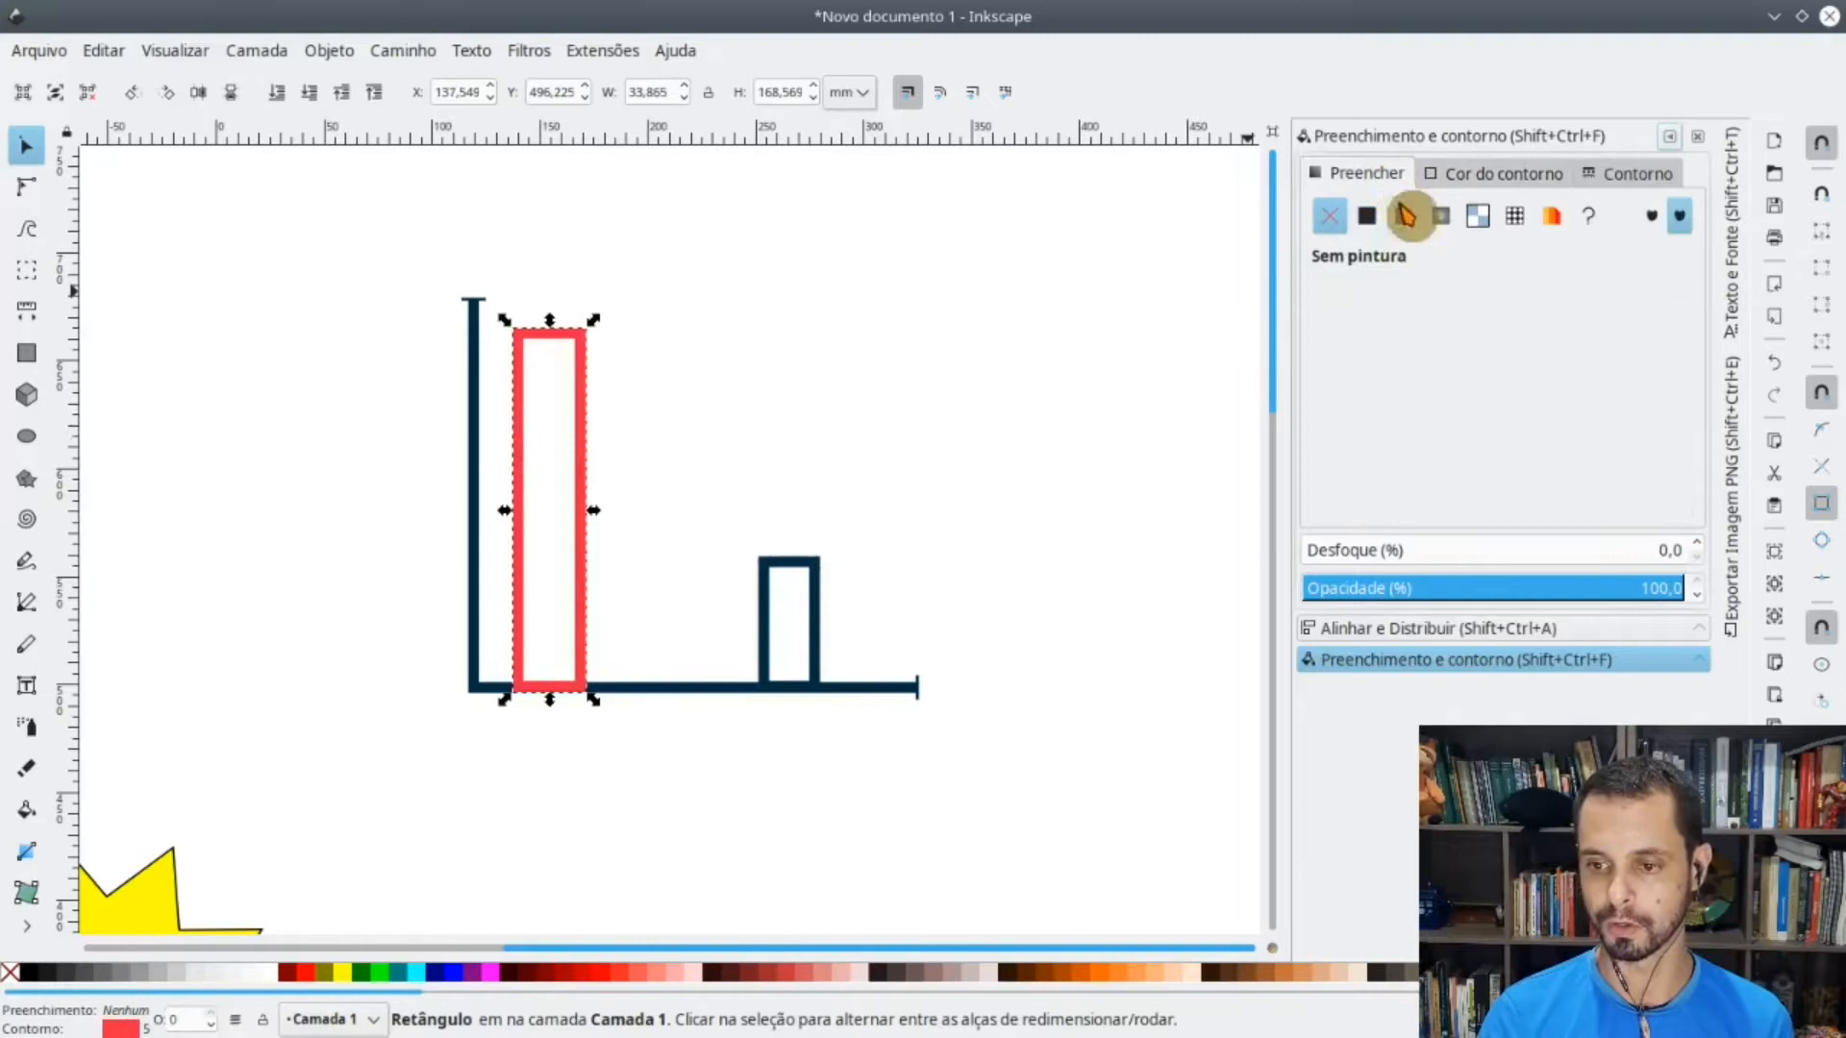
left_click(1366, 215)
left_click_drag(1482, 339, 1306, 370)
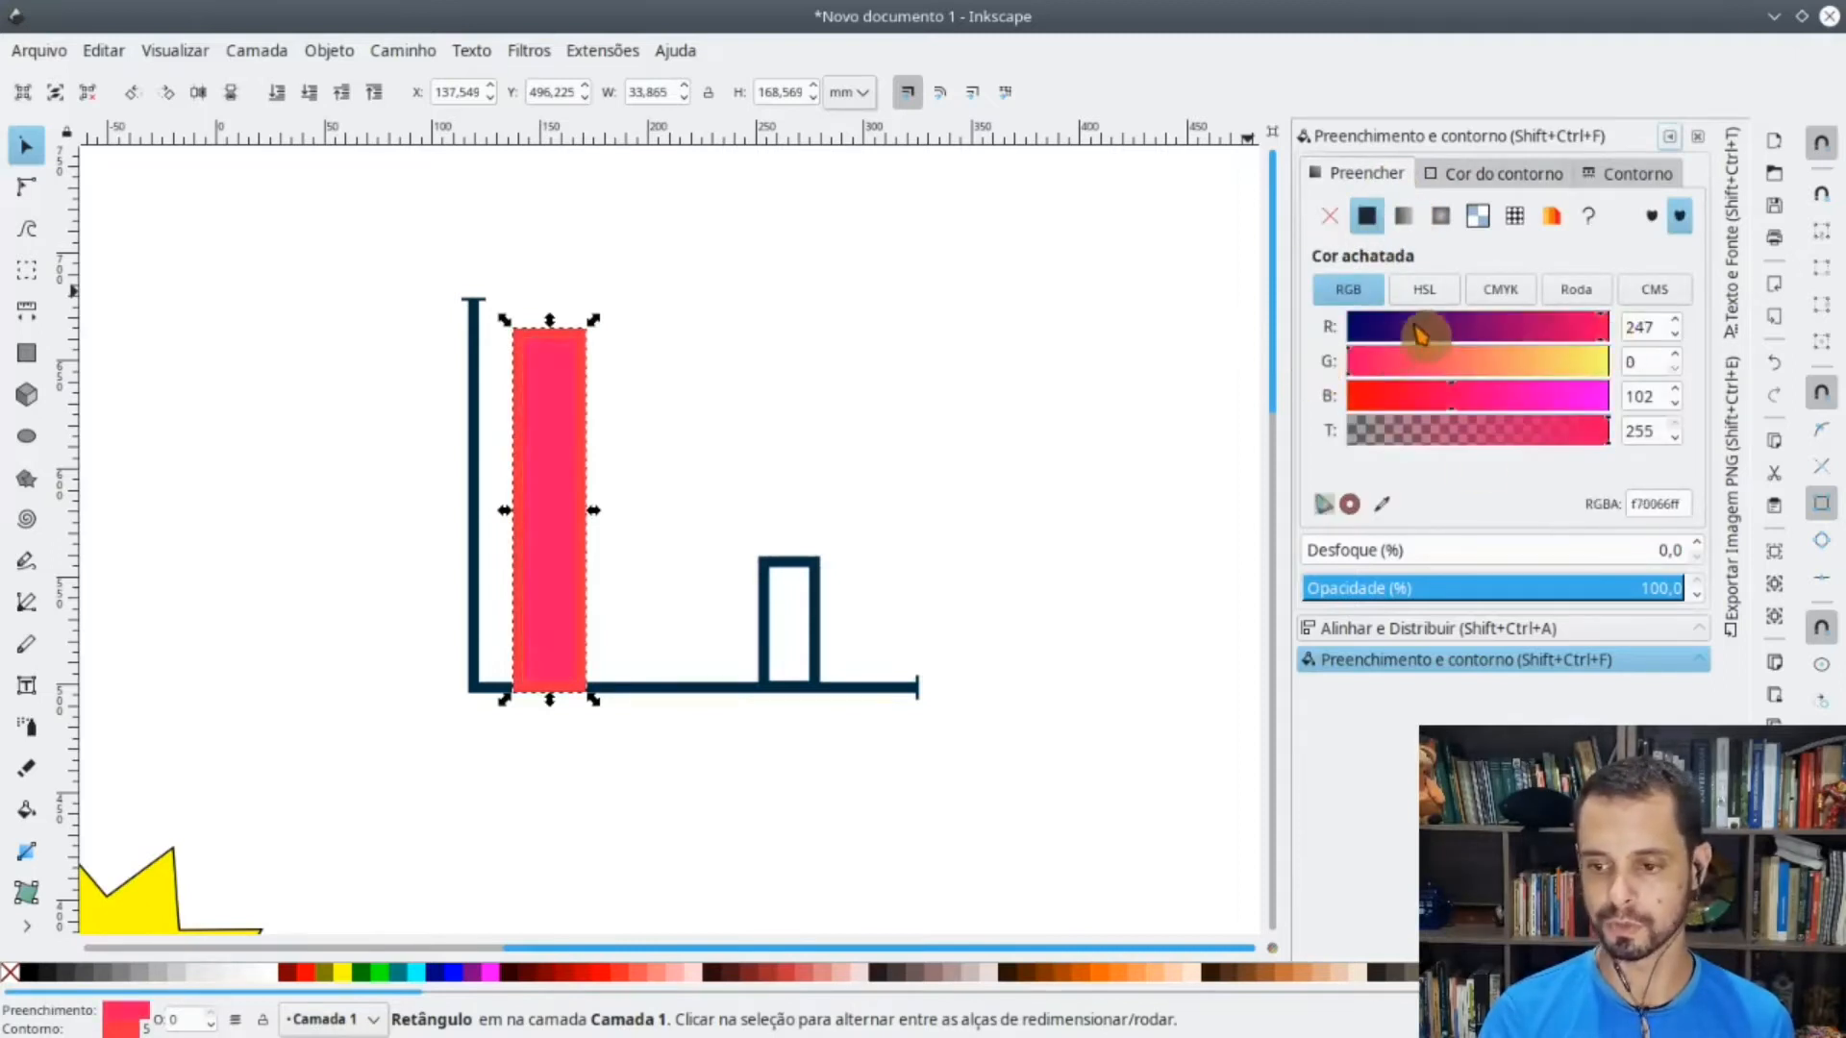
- Return the tall bar's stroke to dark blue, RGB 0, 44, 69, and reduce its stroke width to below 4 mm
left_click(1474, 175)
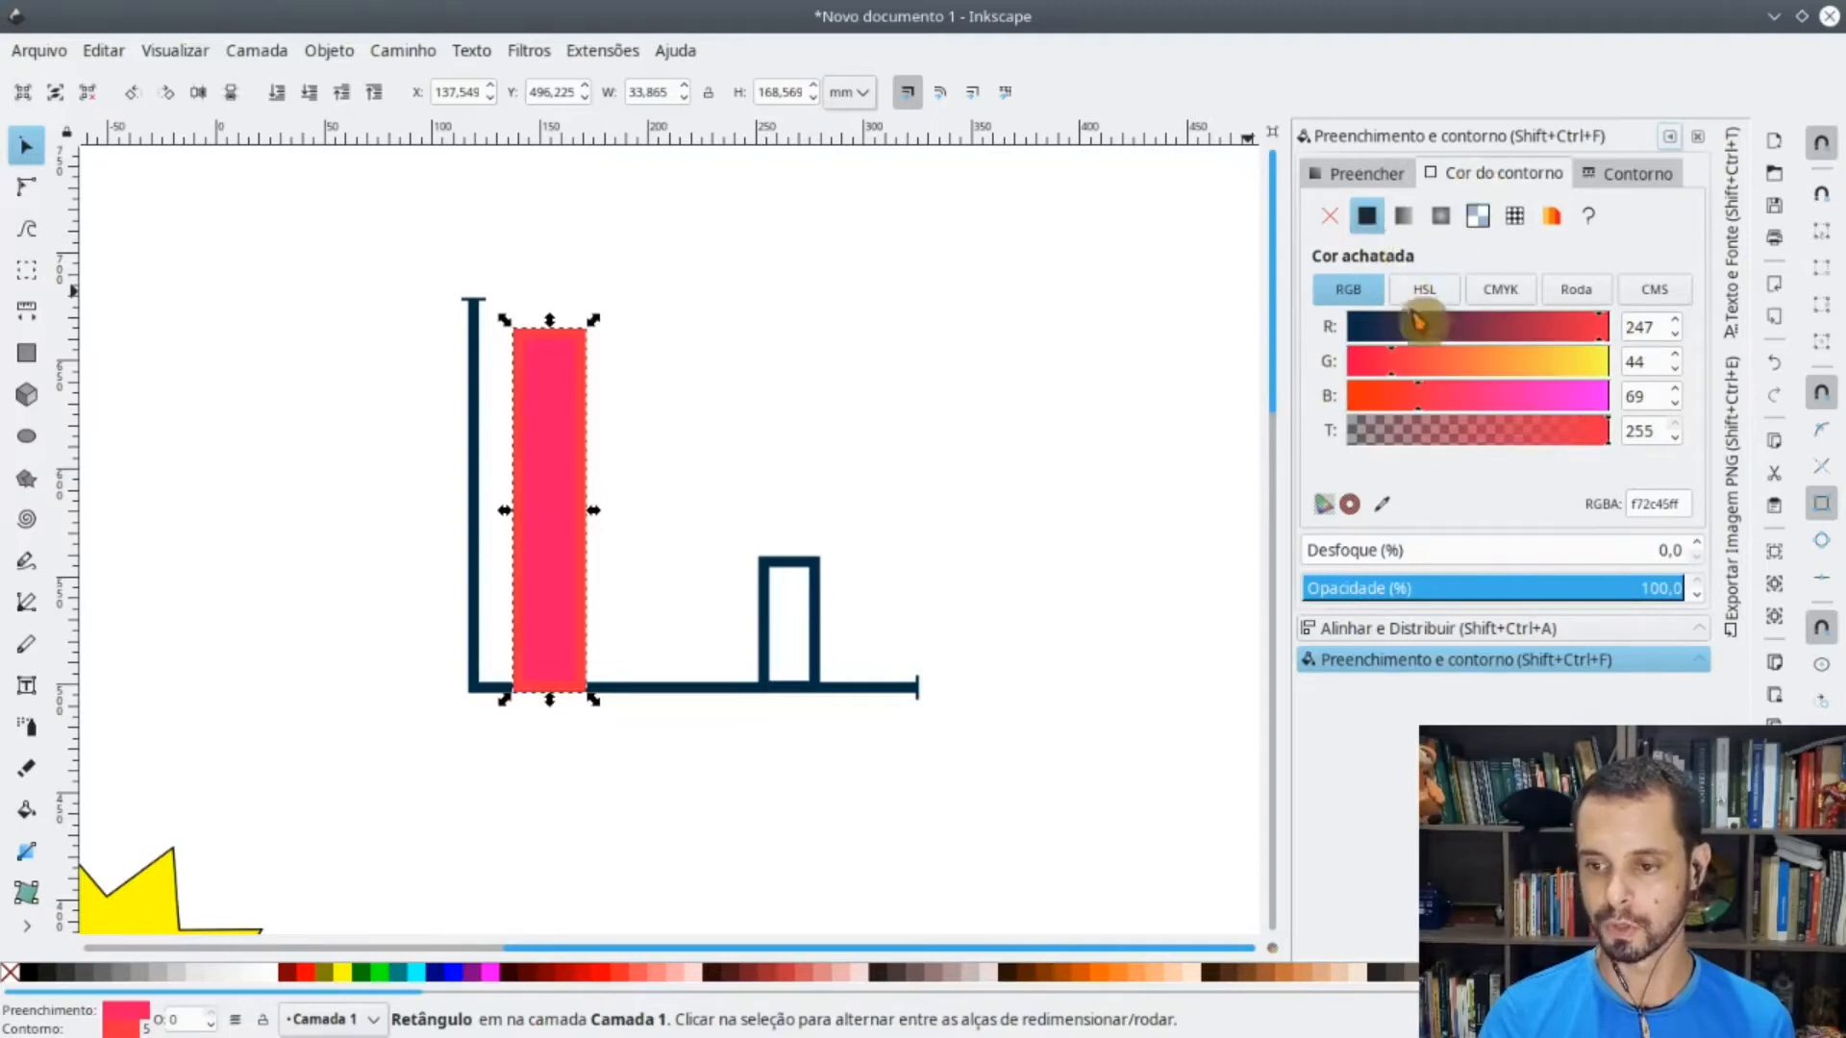
left_click_drag(1493, 338, 1311, 339)
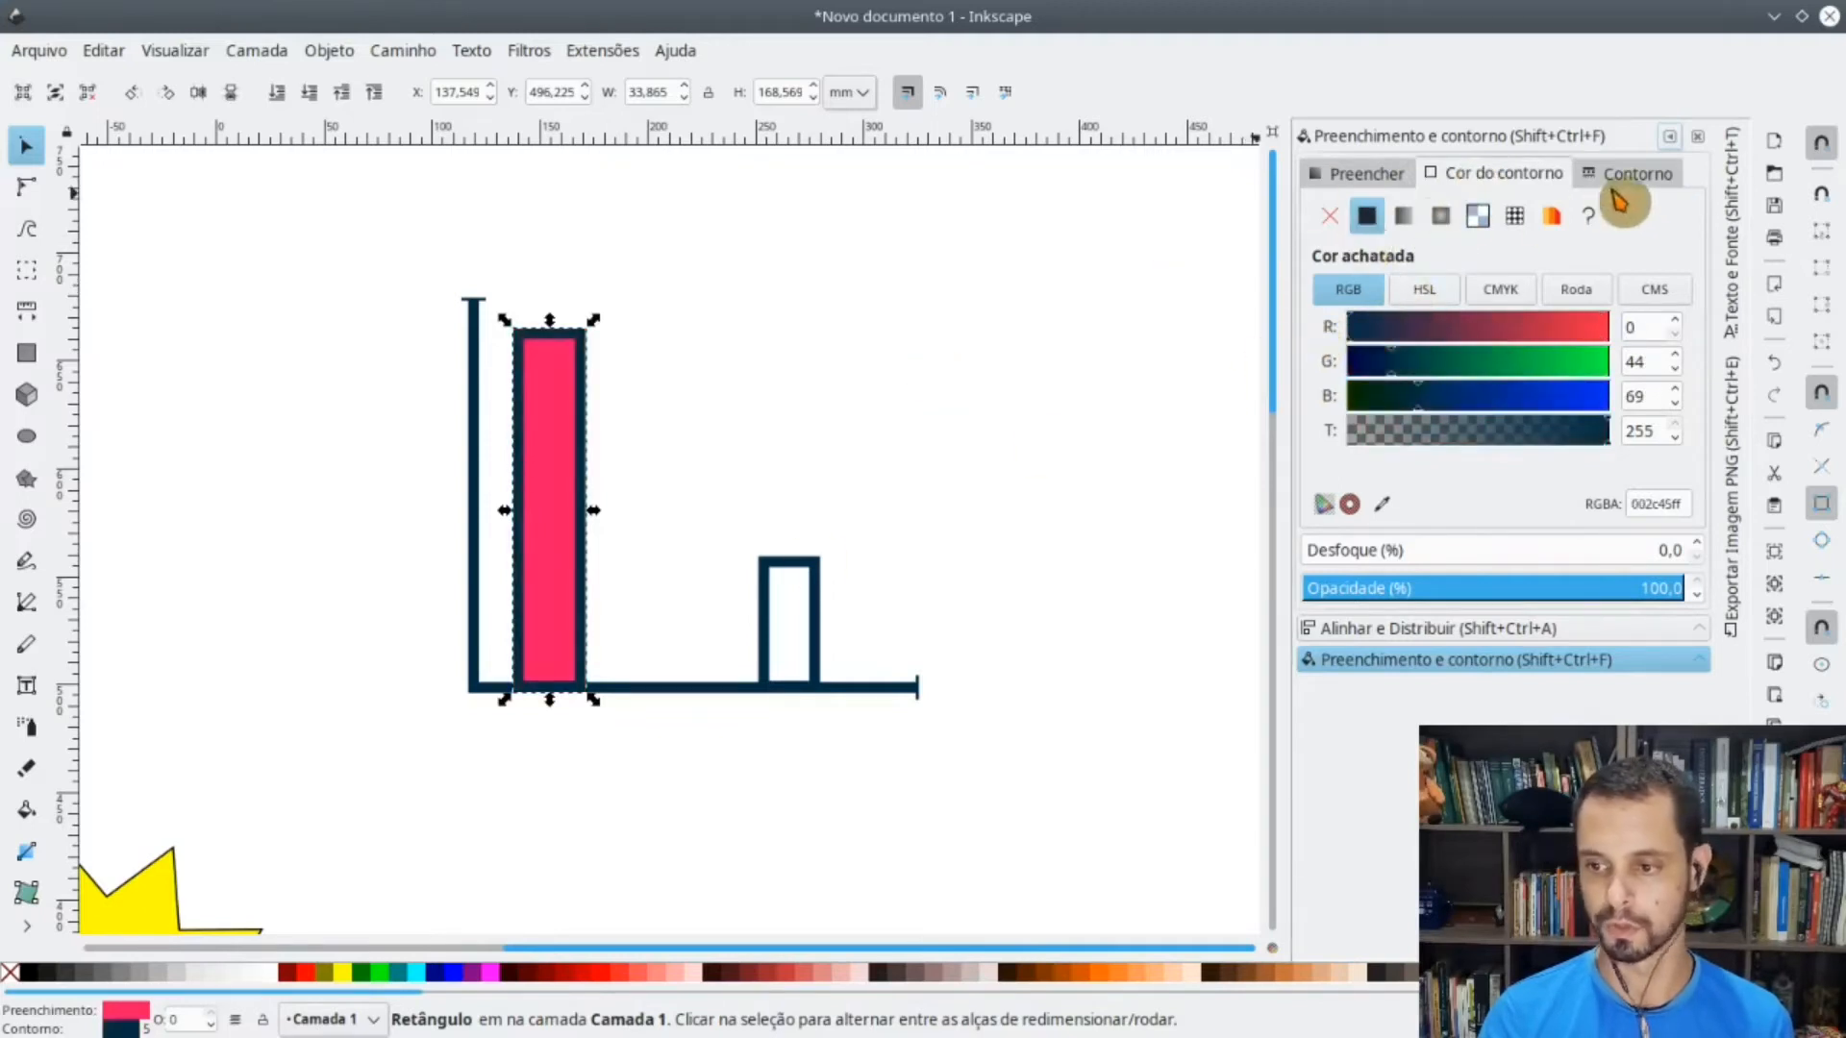
left_click(1634, 173)
left_click(1544, 225)
left_click(1544, 224)
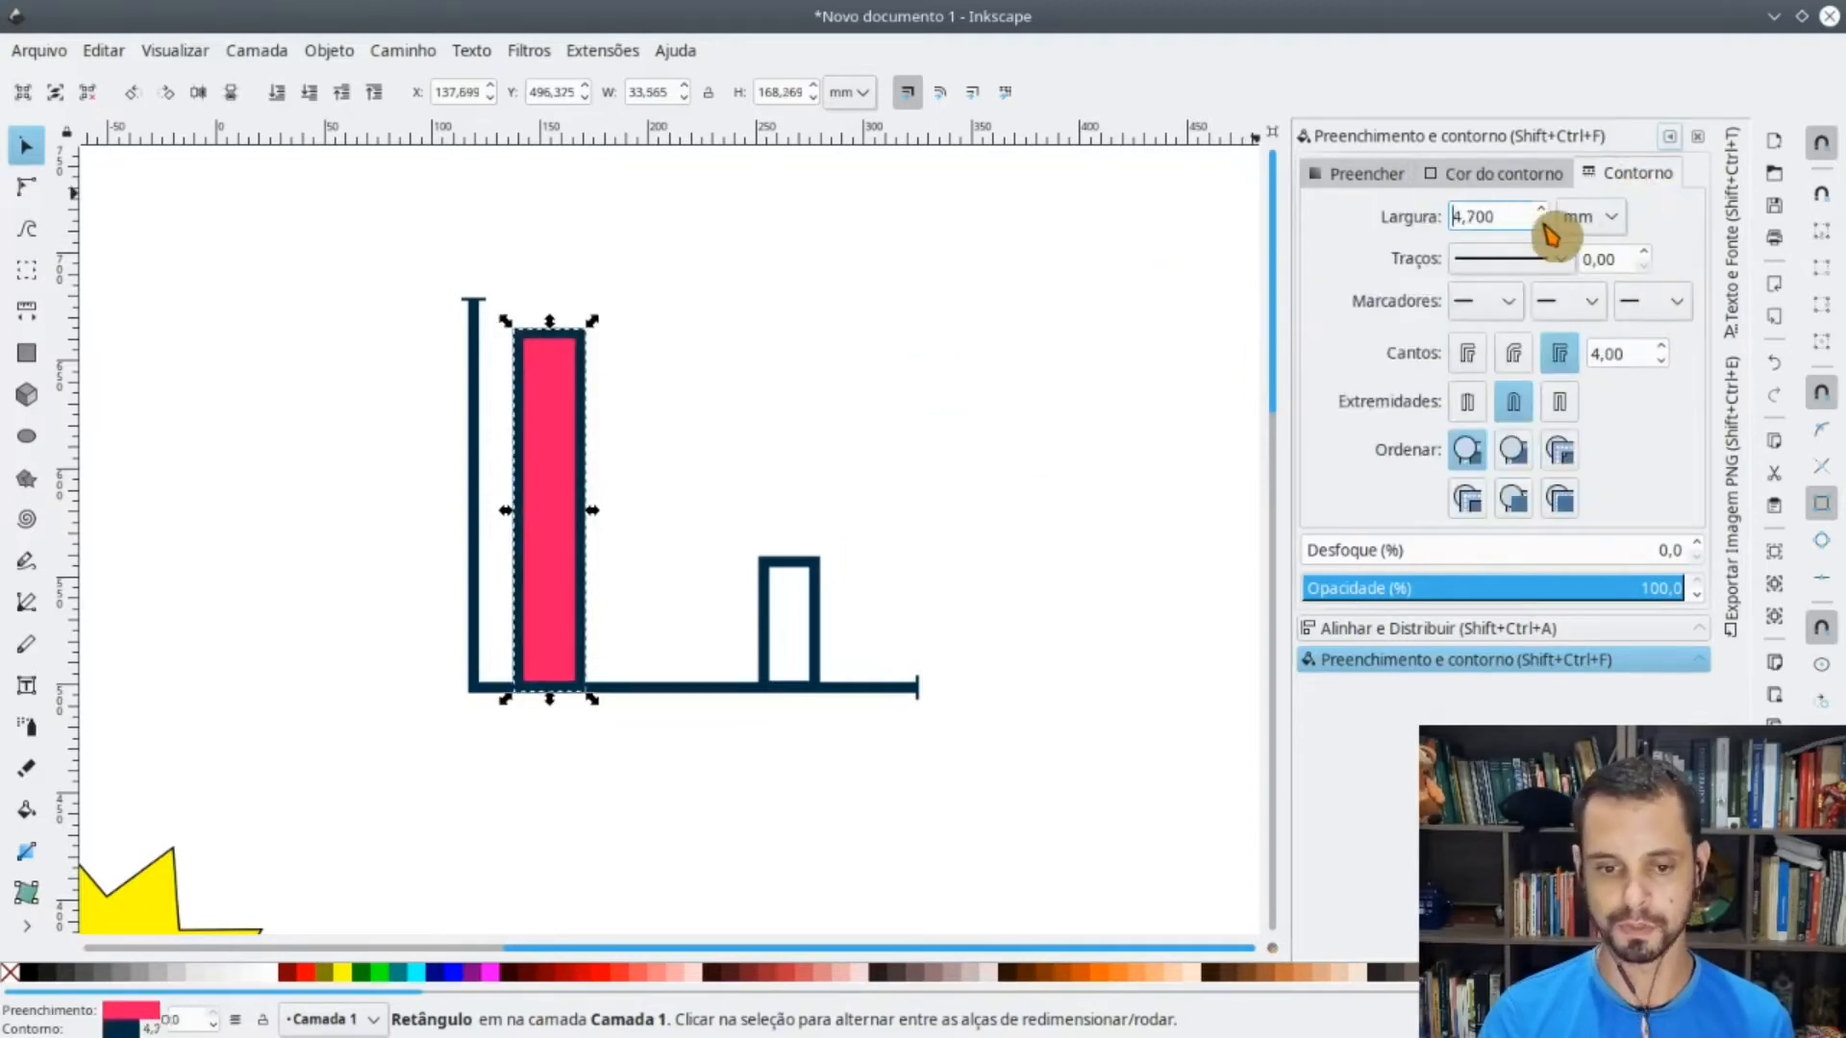
left_click(1544, 224)
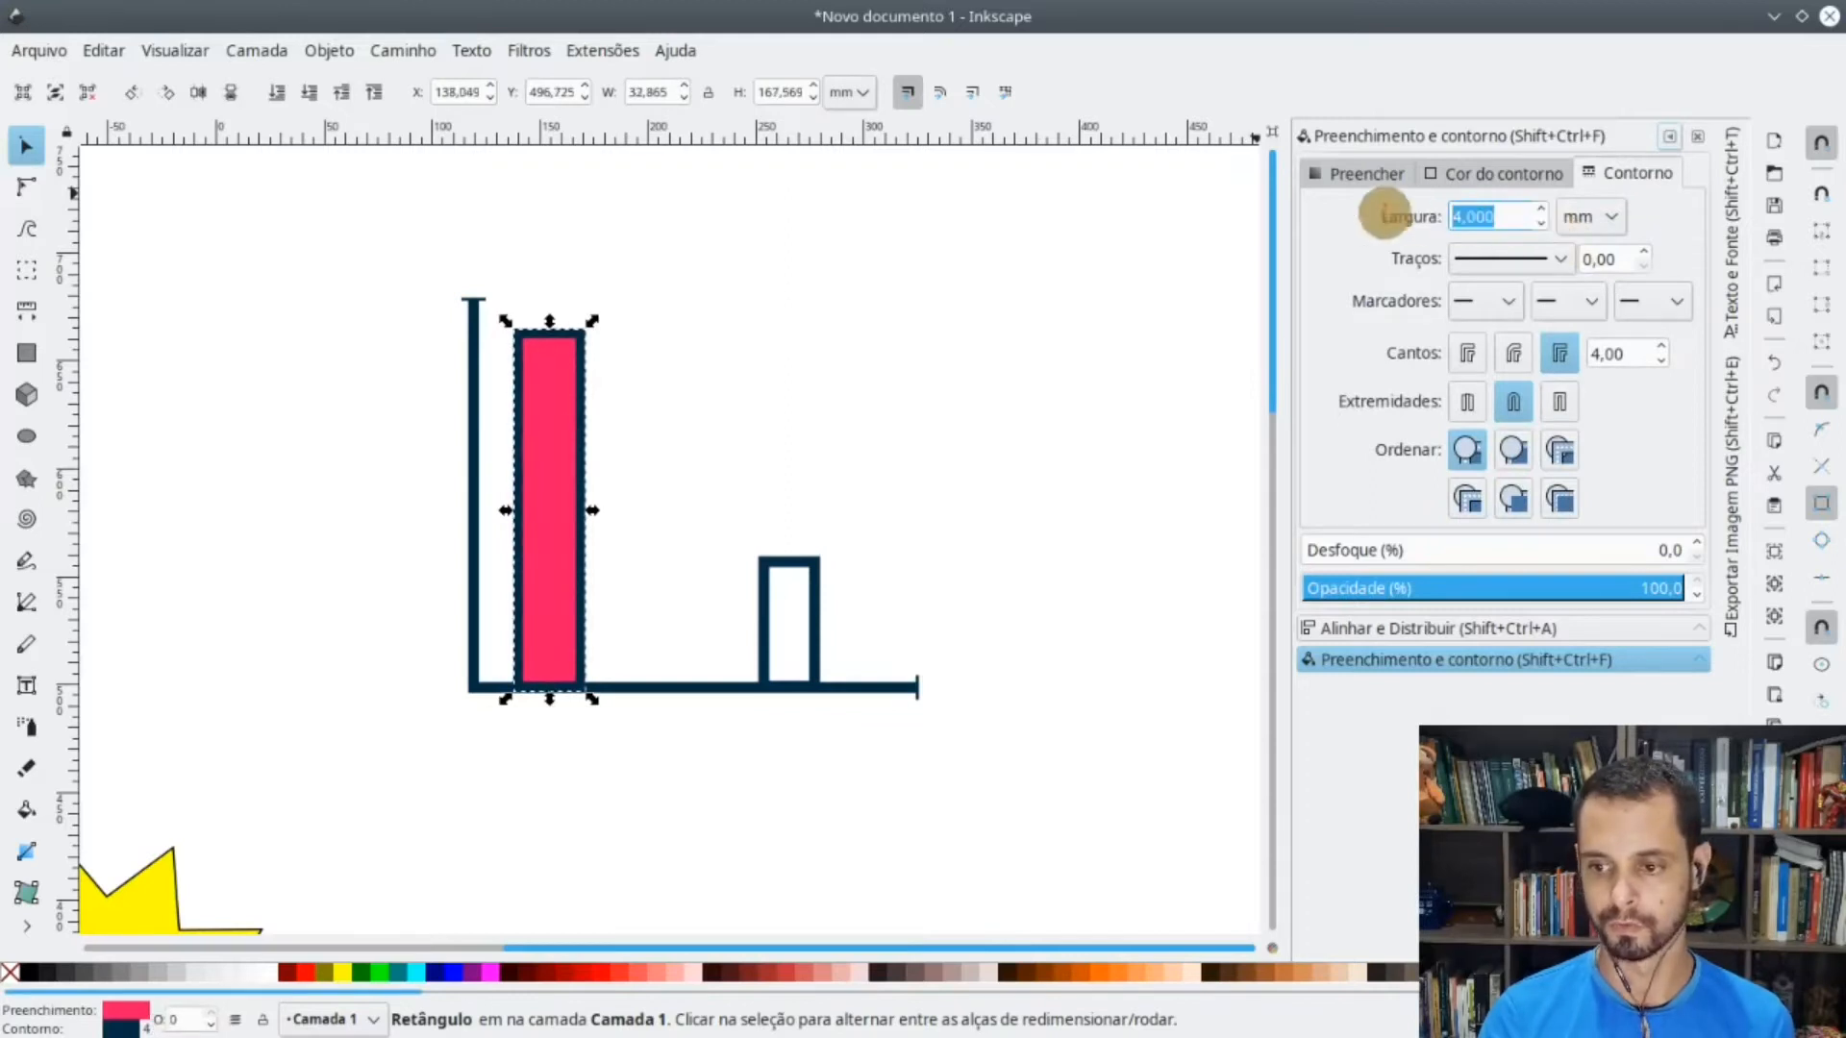
- Set the short bar's stroke width to 2 mm and its stroke colour to black, RGB 0, 0, 0
left_click(818, 596)
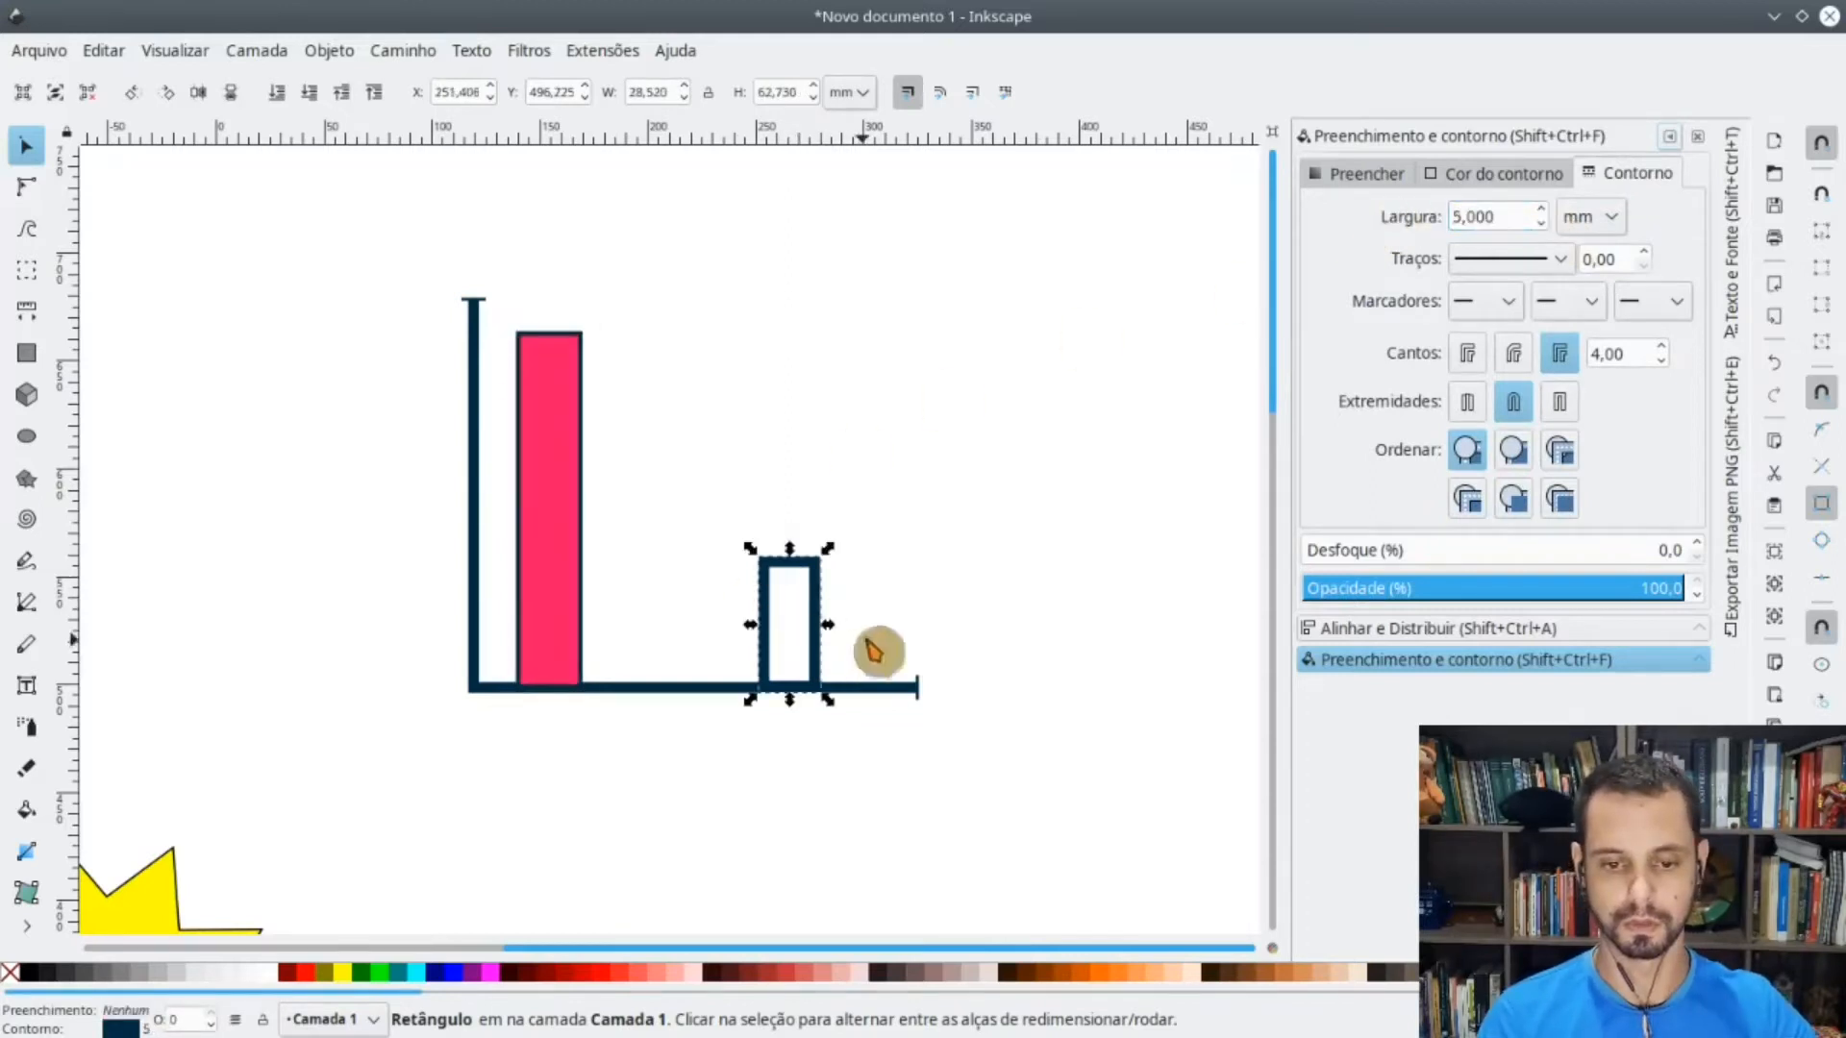
double_click(1490, 216)
type("2")
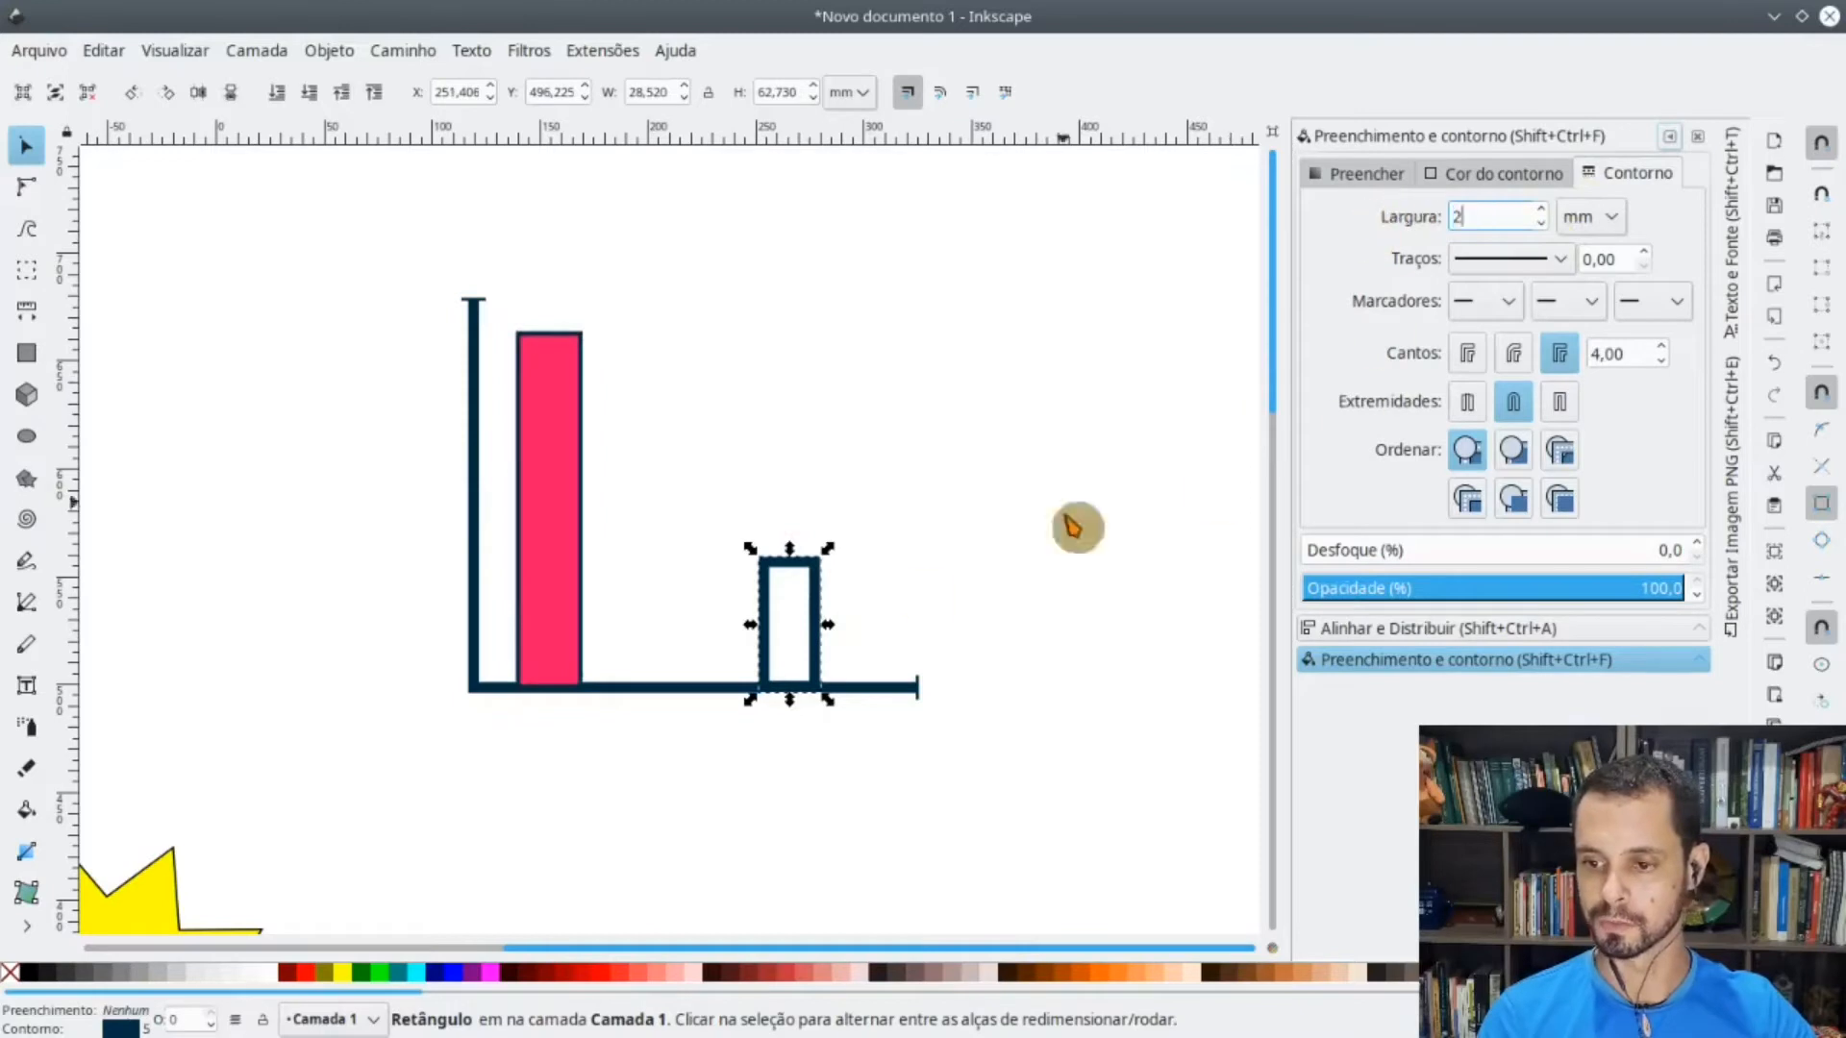
left_click(1466, 178)
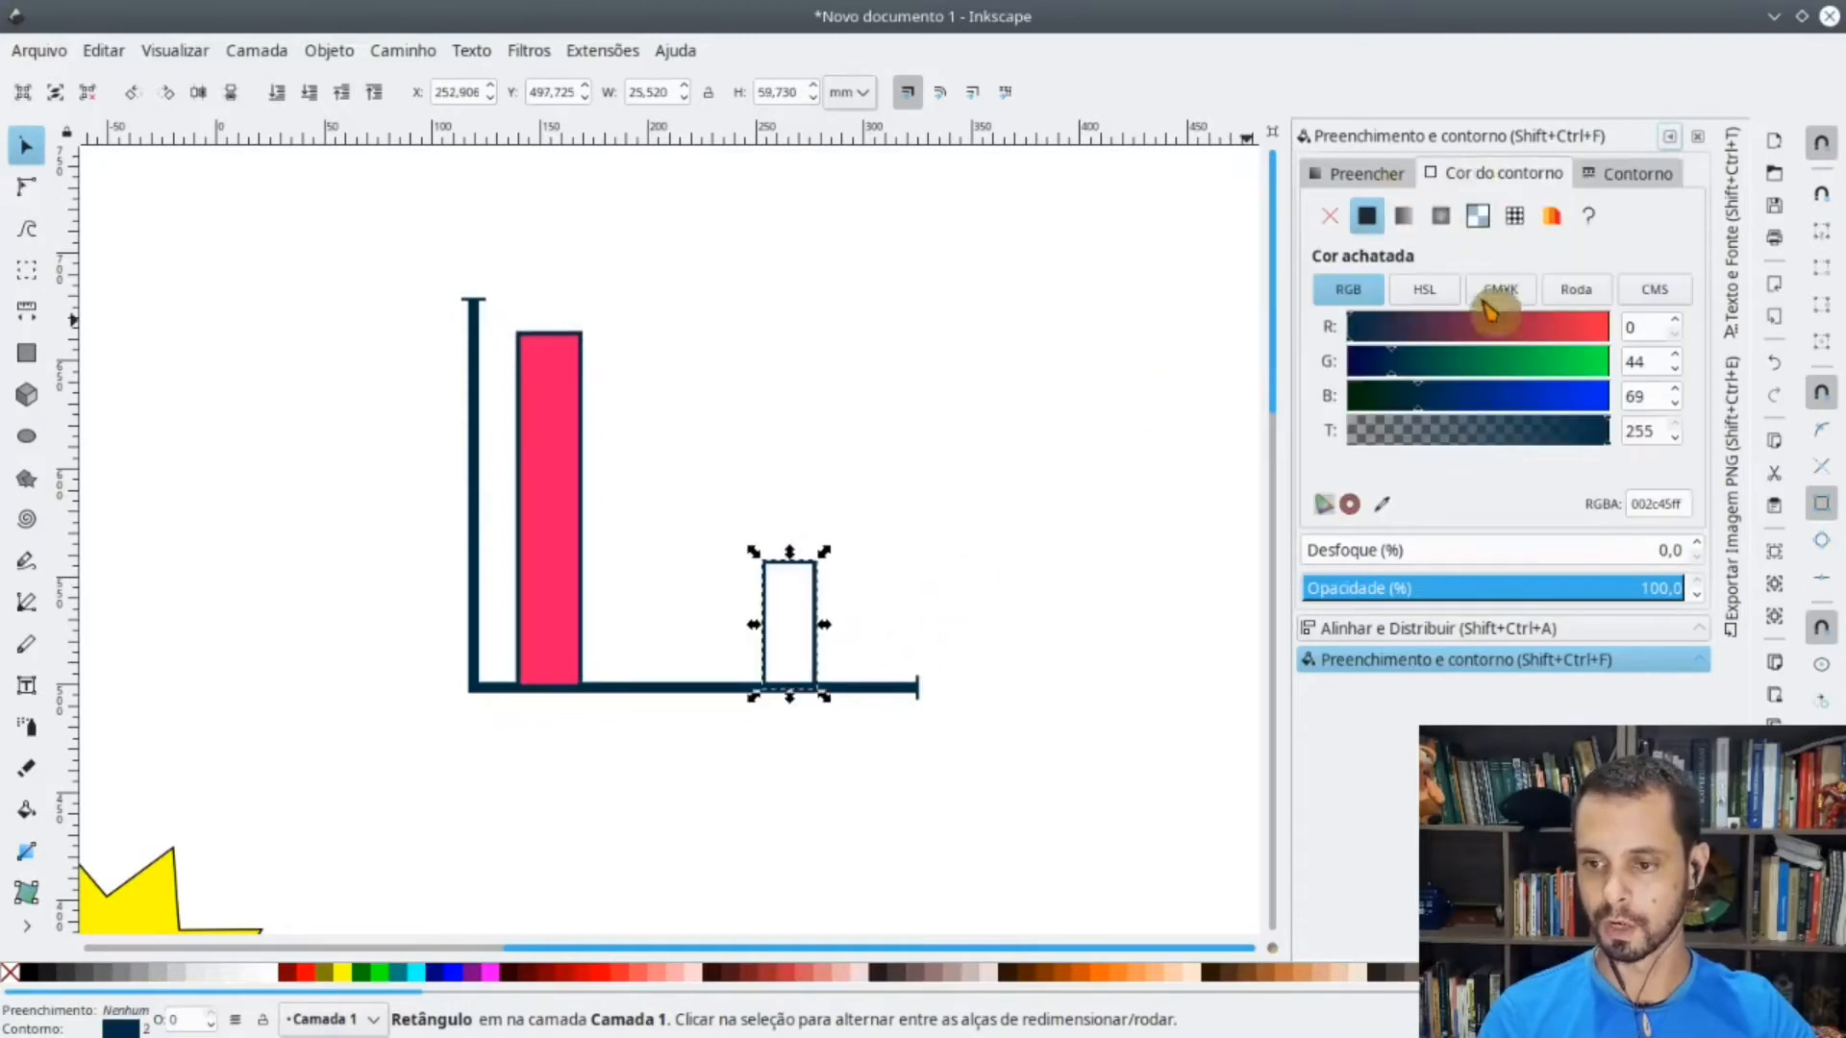
left_click_drag(1420, 337, 1328, 374)
left_click_drag(1438, 386, 1344, 423)
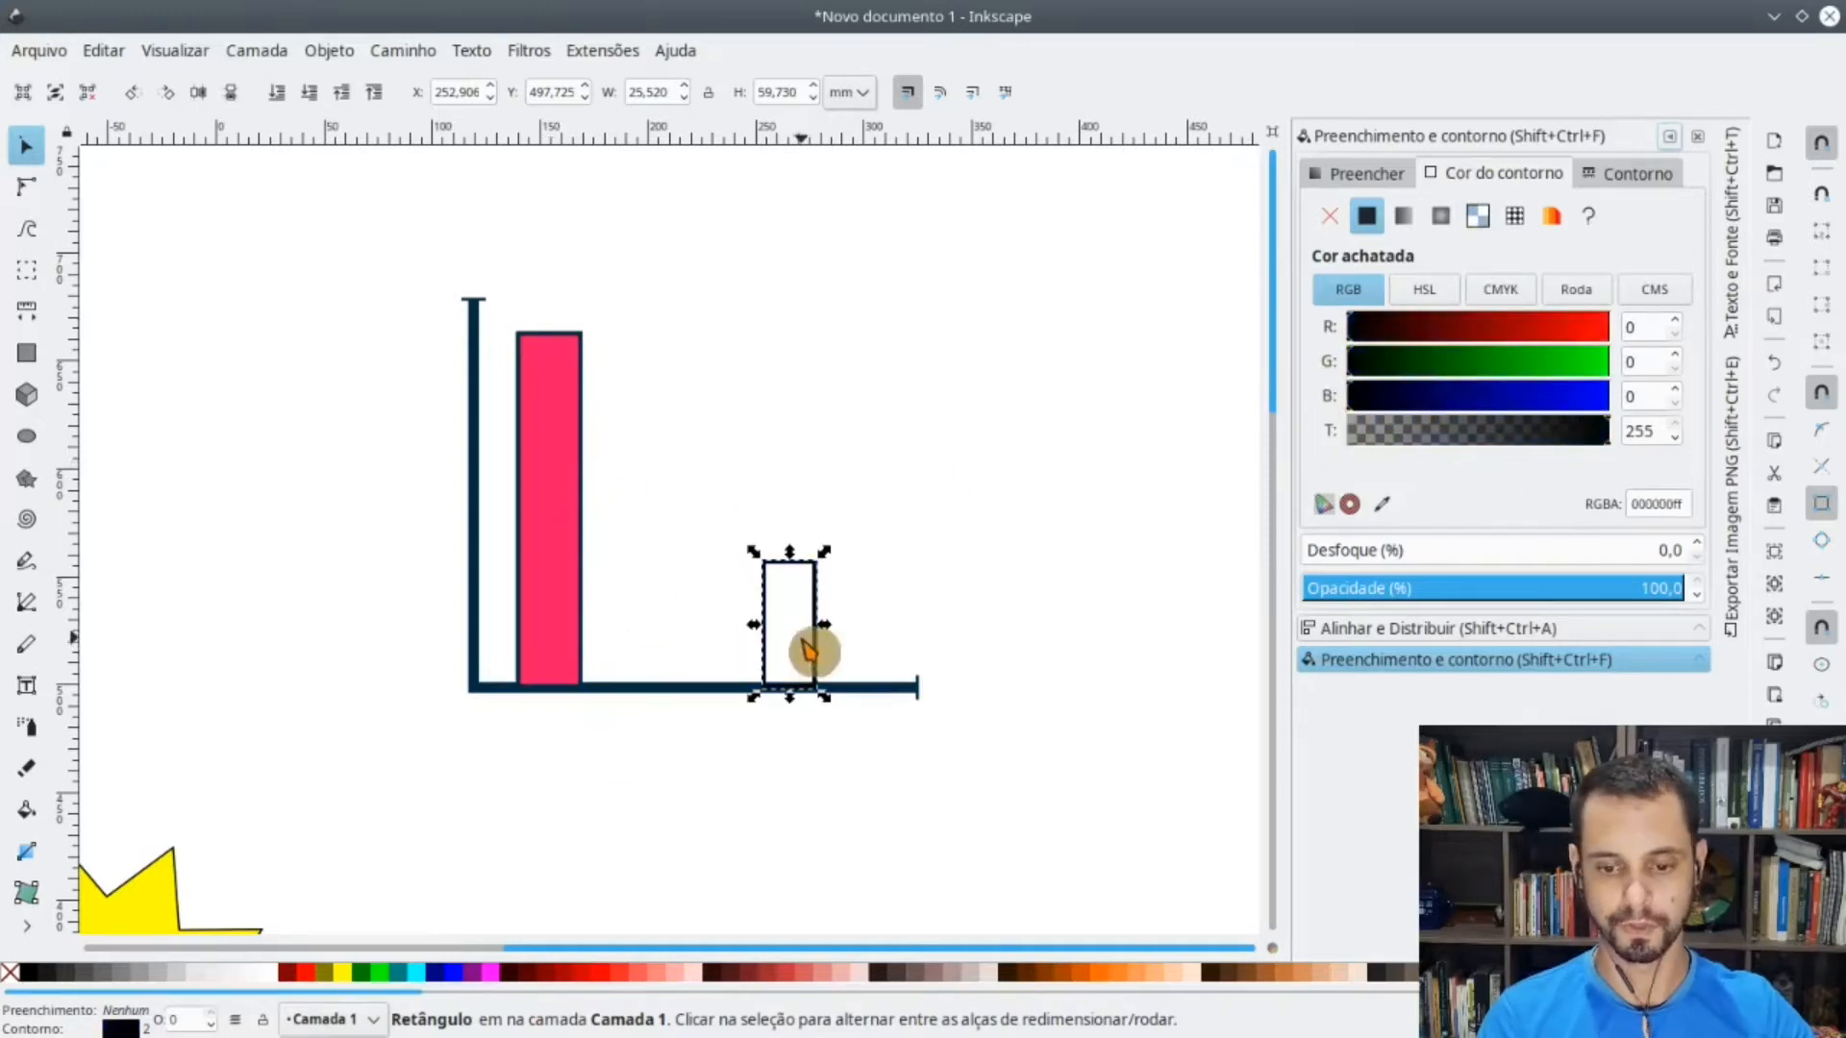
- Give the short bar a flat cyan fill, RGB 0, 255, 255, and deselect it
left_click(1359, 173)
left_click(1367, 219)
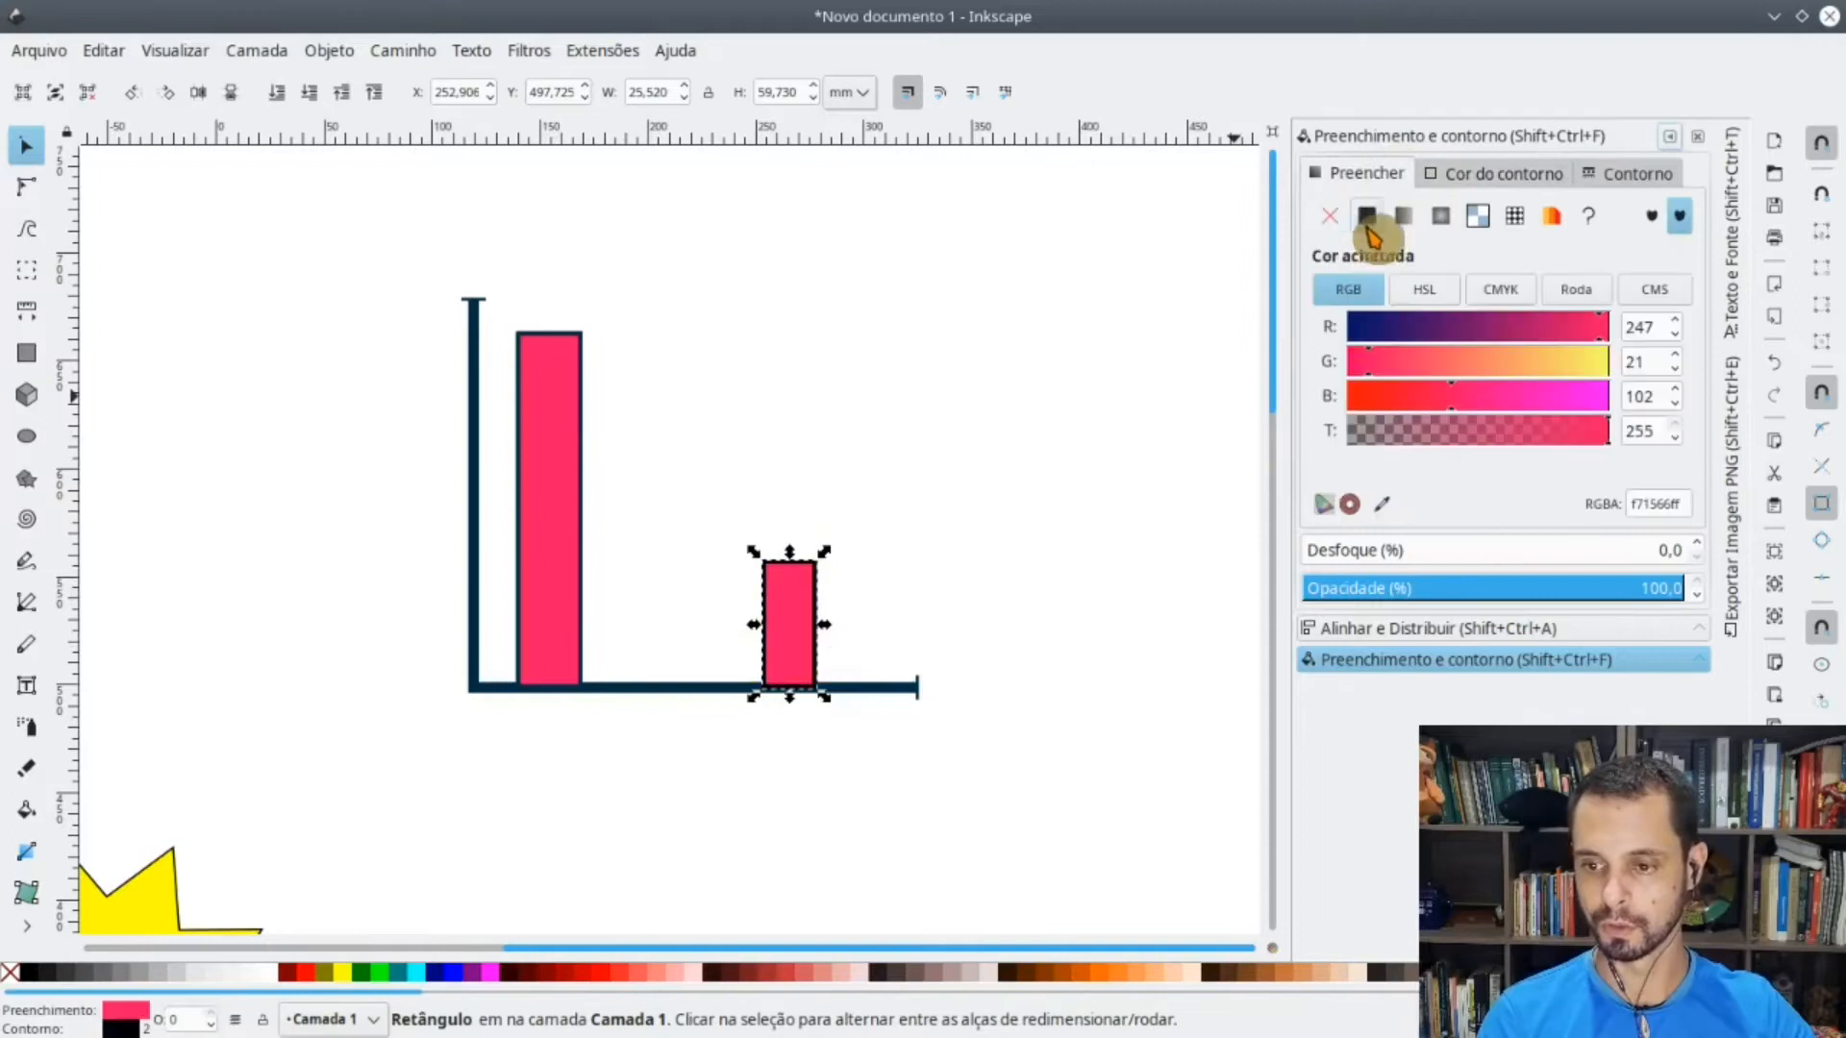
left_click(419, 975)
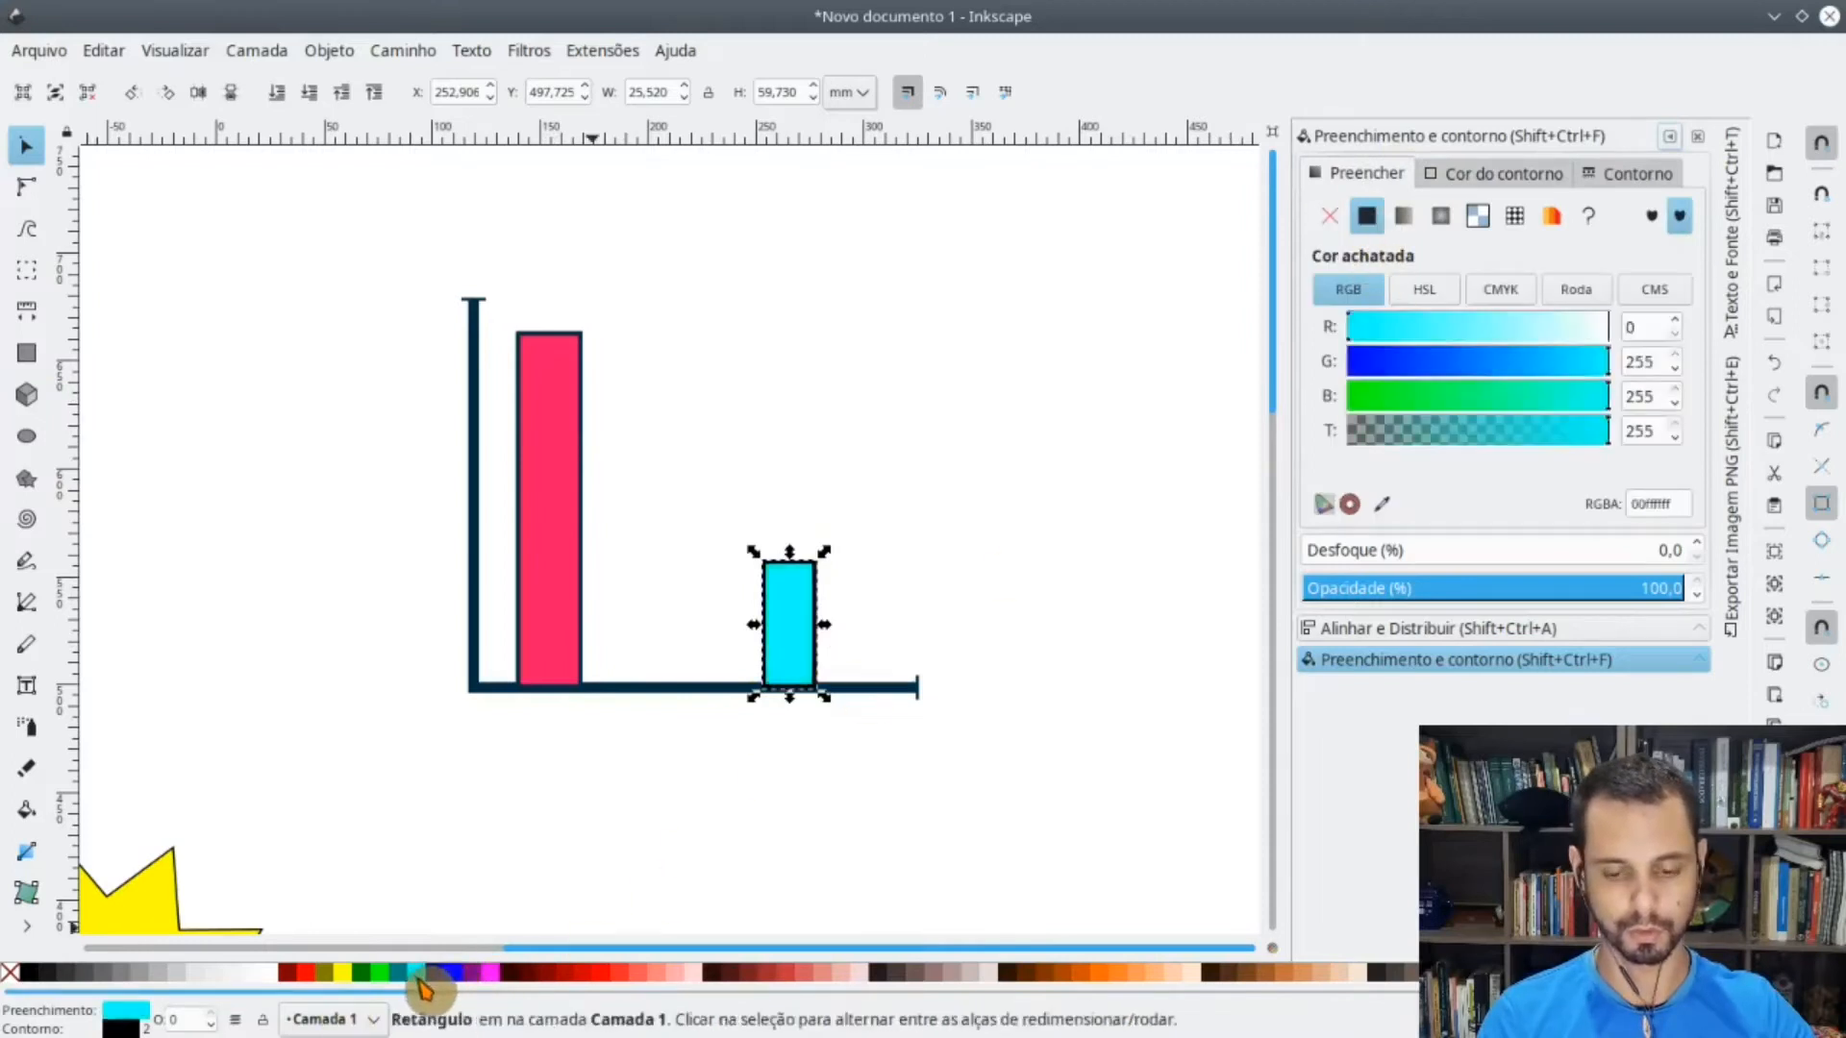
left_click(973, 814)
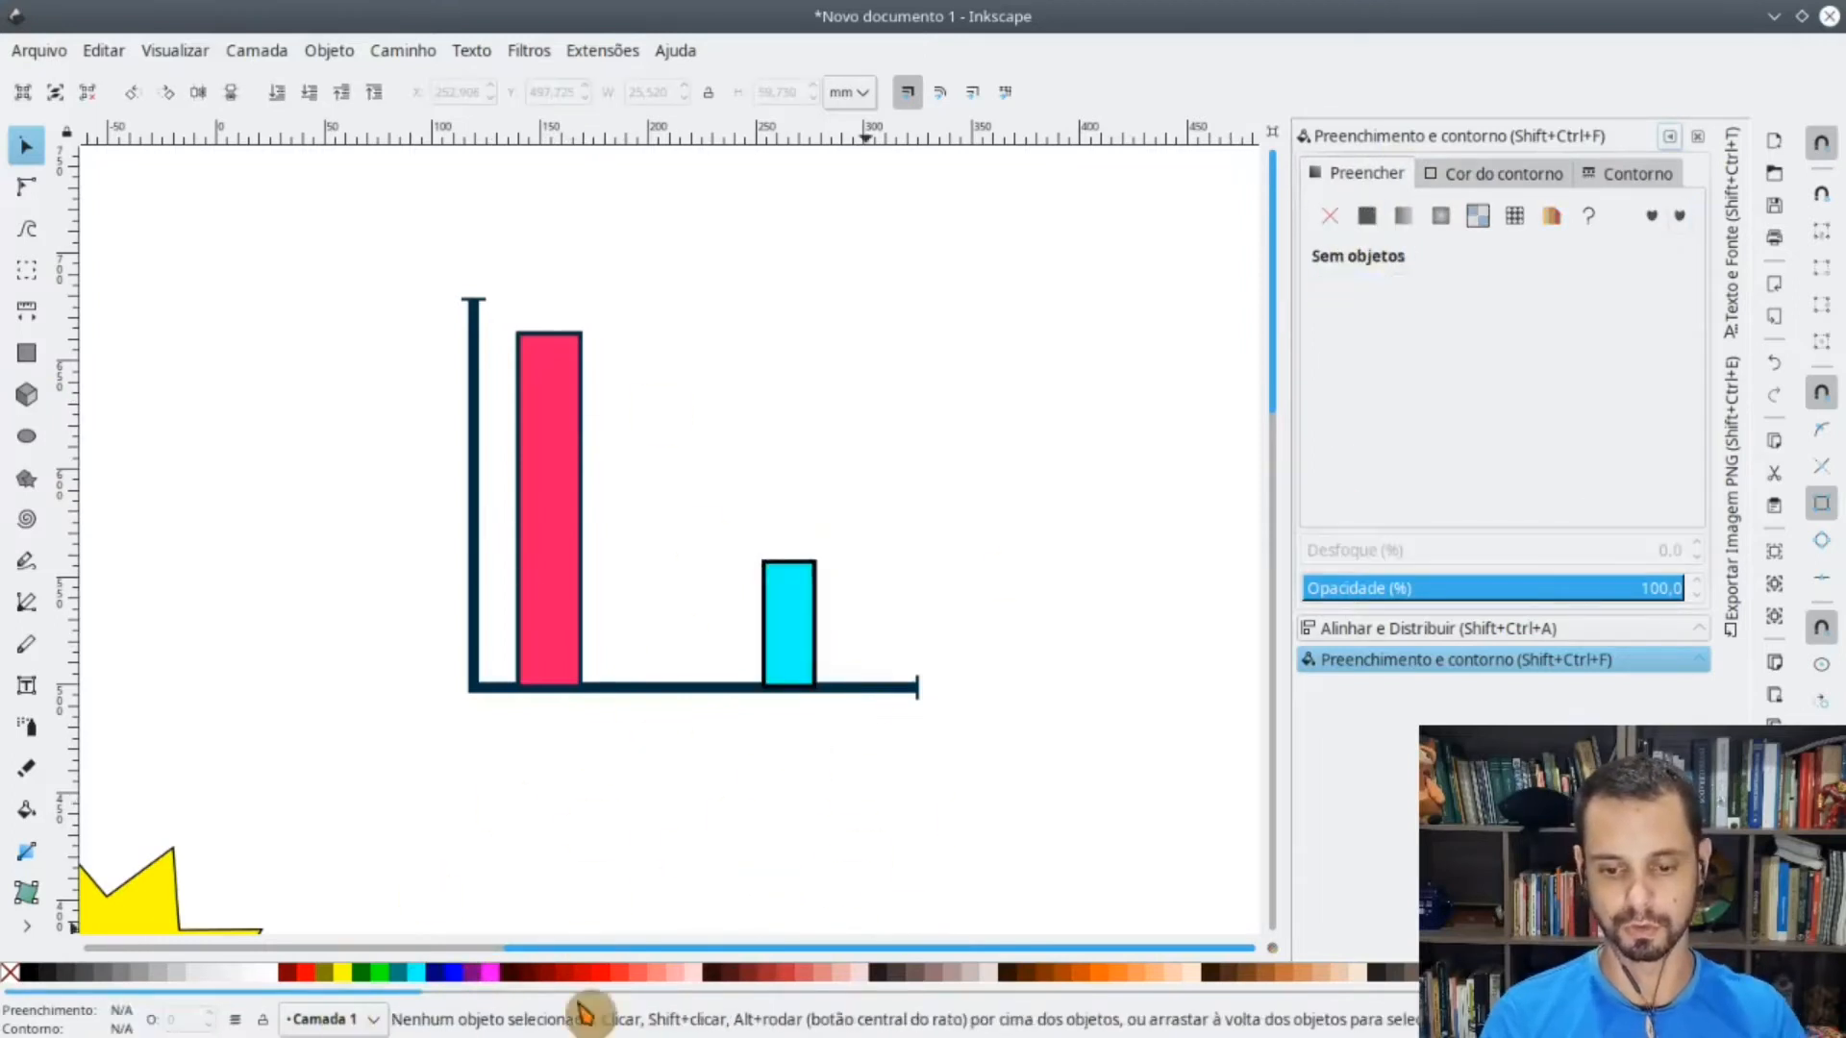
- Add the text label "Protocolo 1" above the tall bar
left_click(29, 686)
left_click(519, 278)
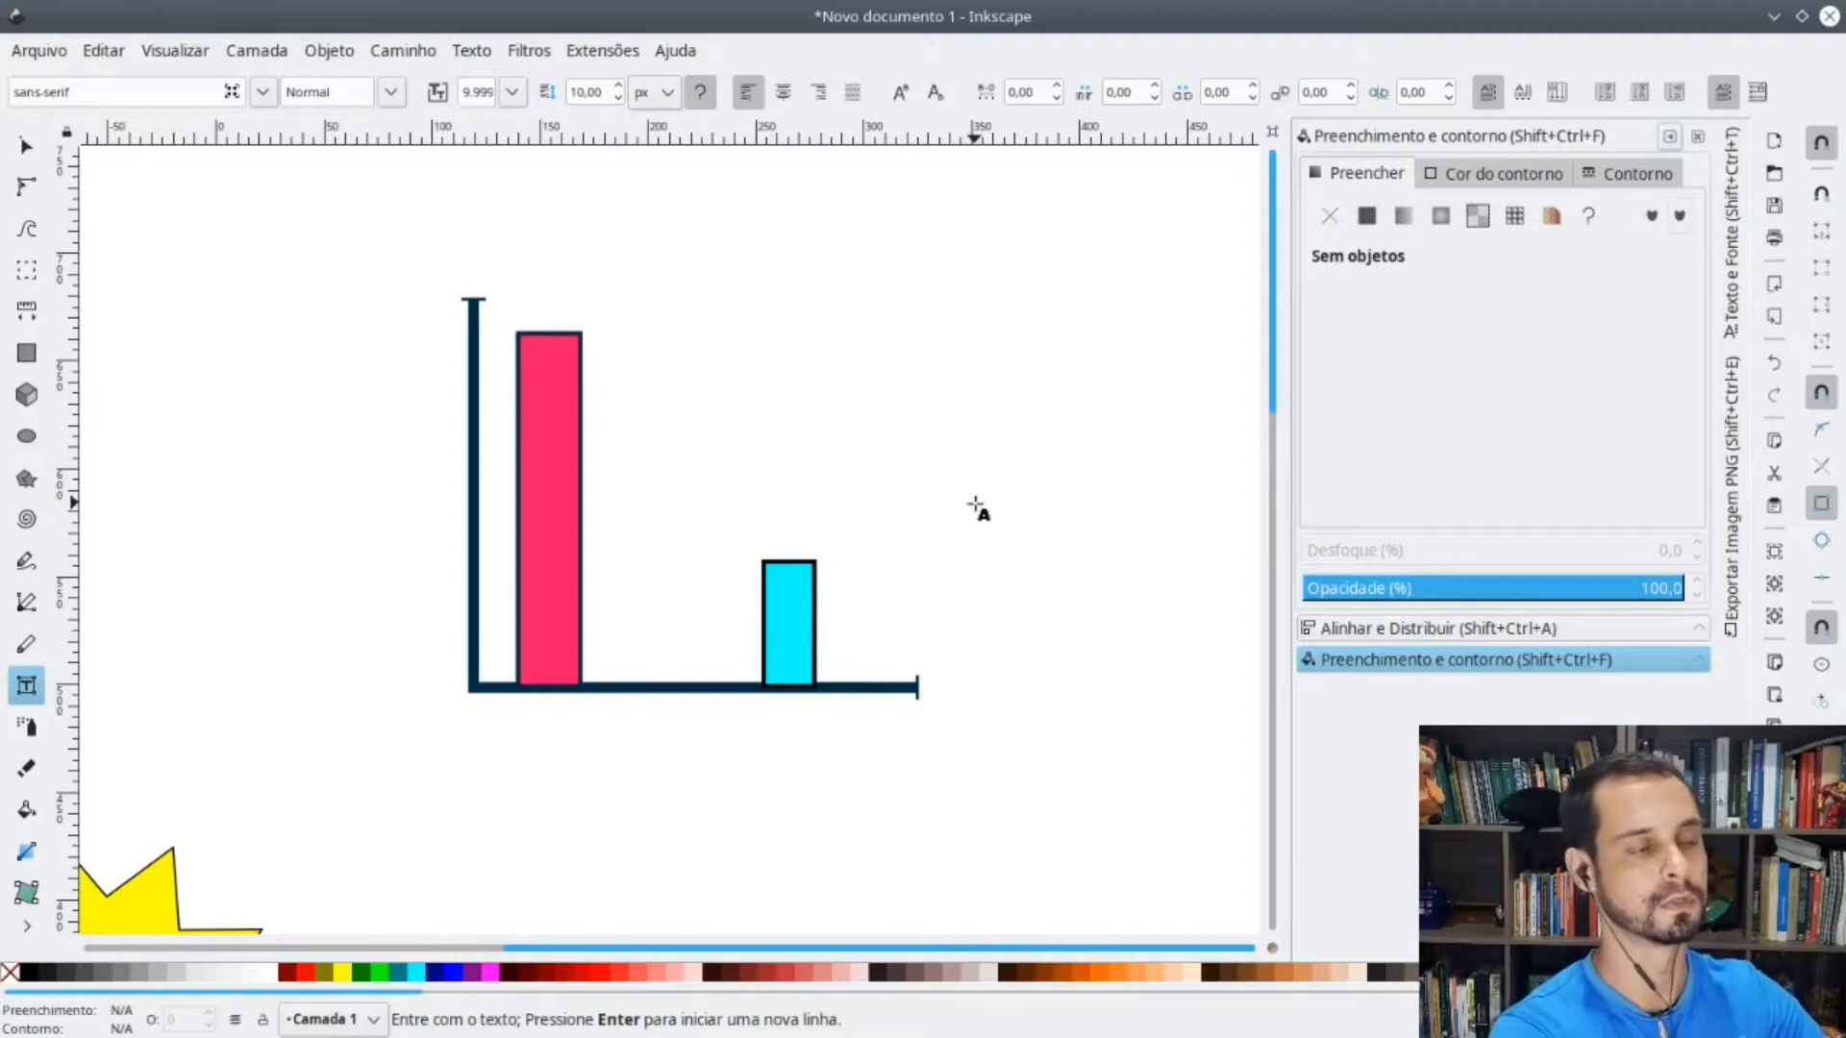
type("P")
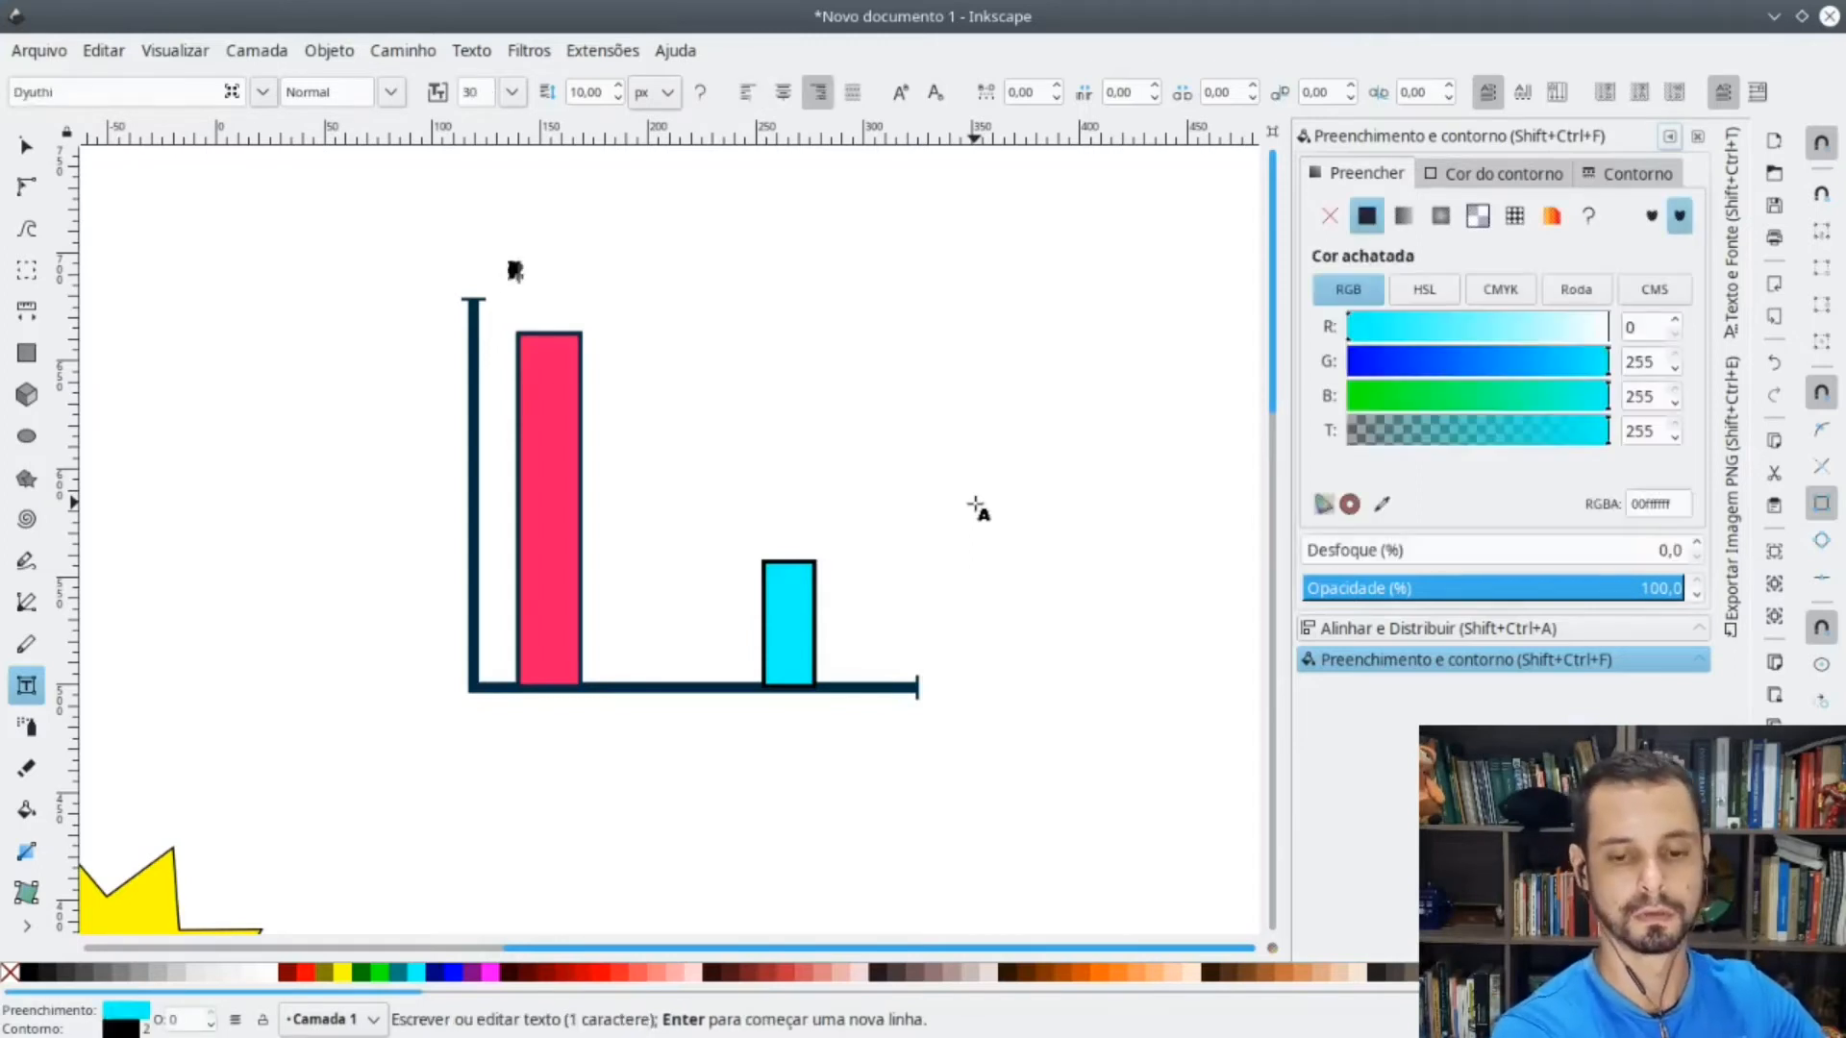
type("rotocolo 1")
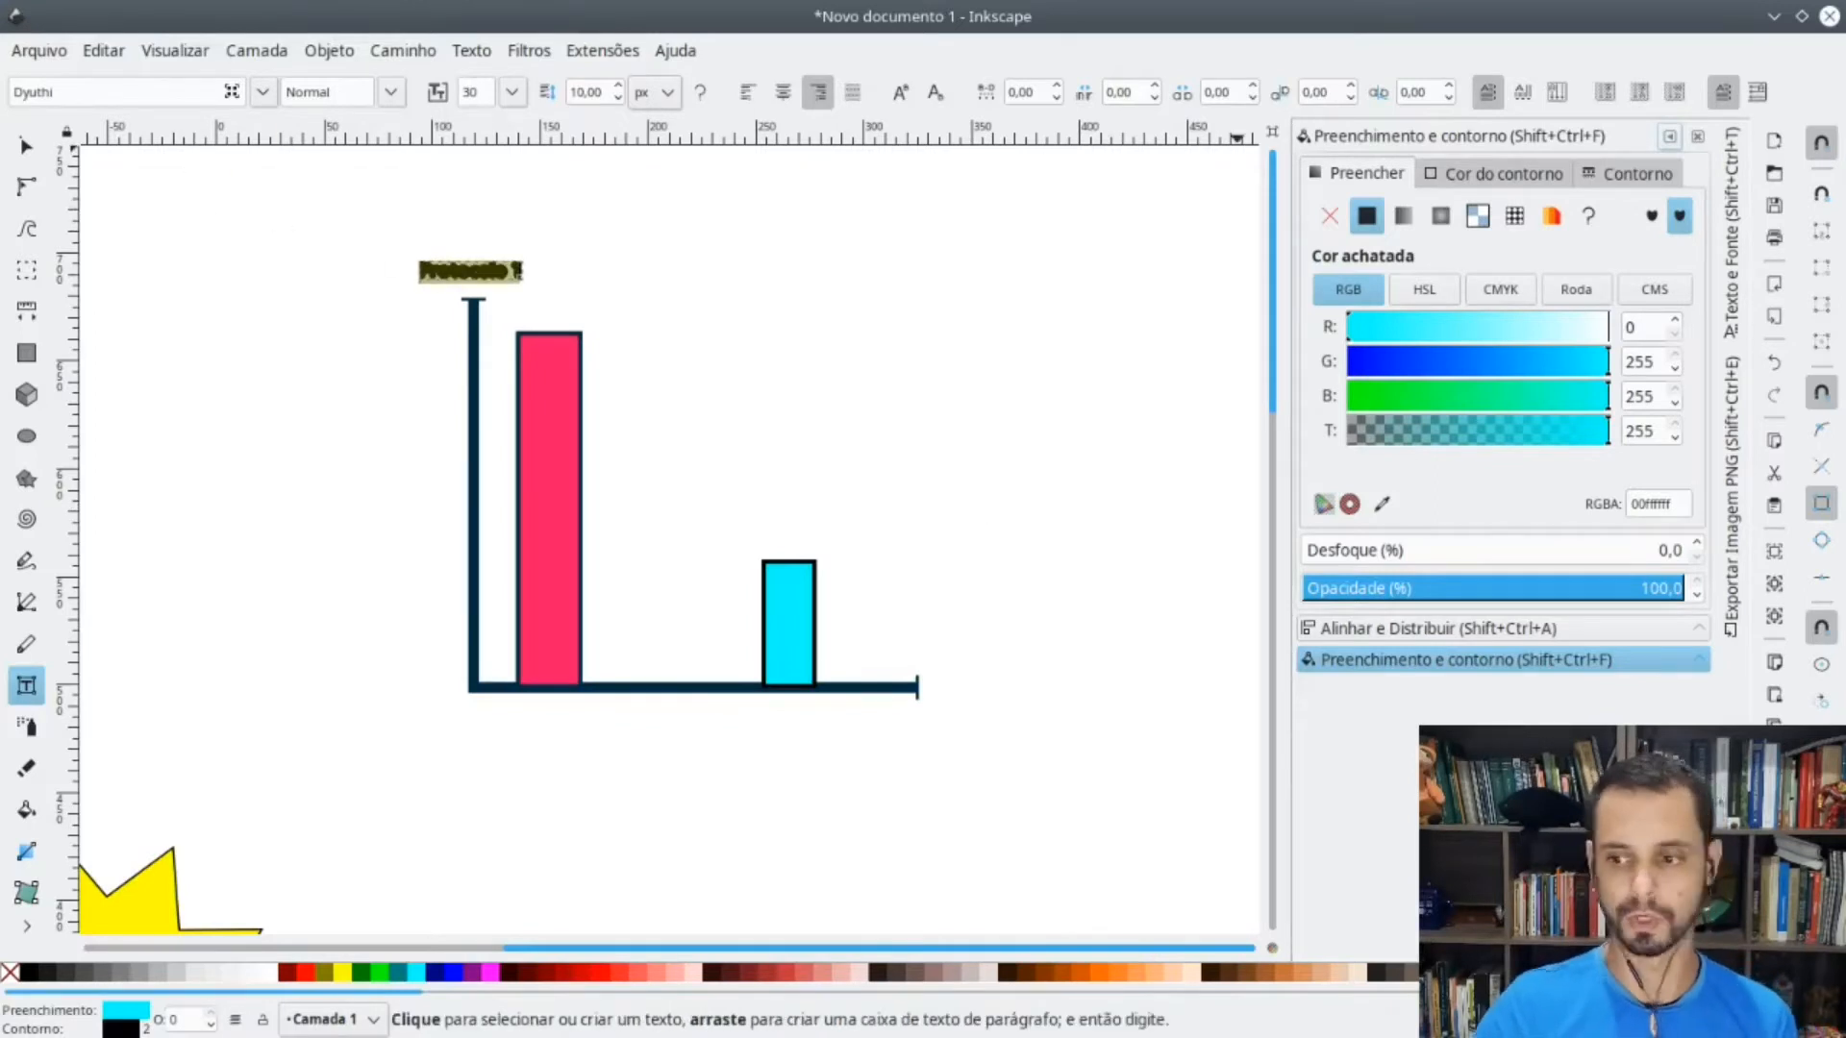
- Set the font size of the "Protocolo 1" label to 40 in the Text and Font settings and apply it
left_click(339, 54)
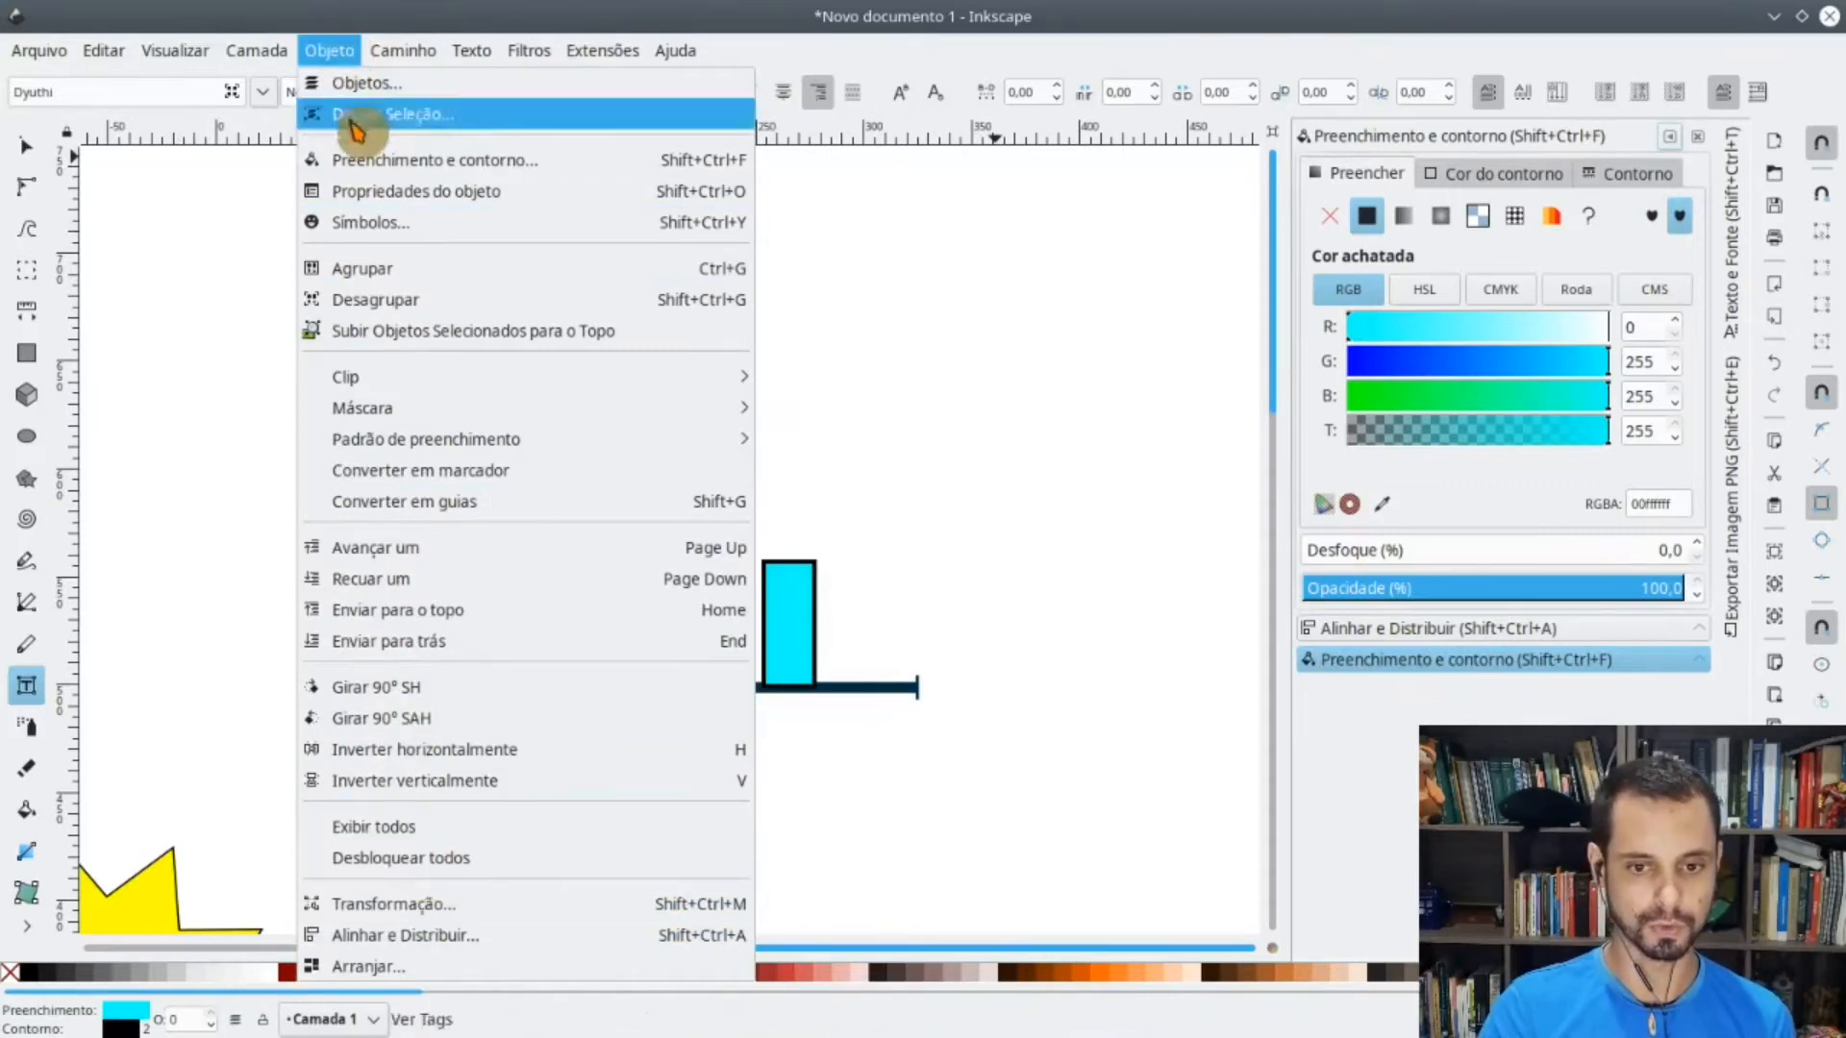
left_click(494, 83)
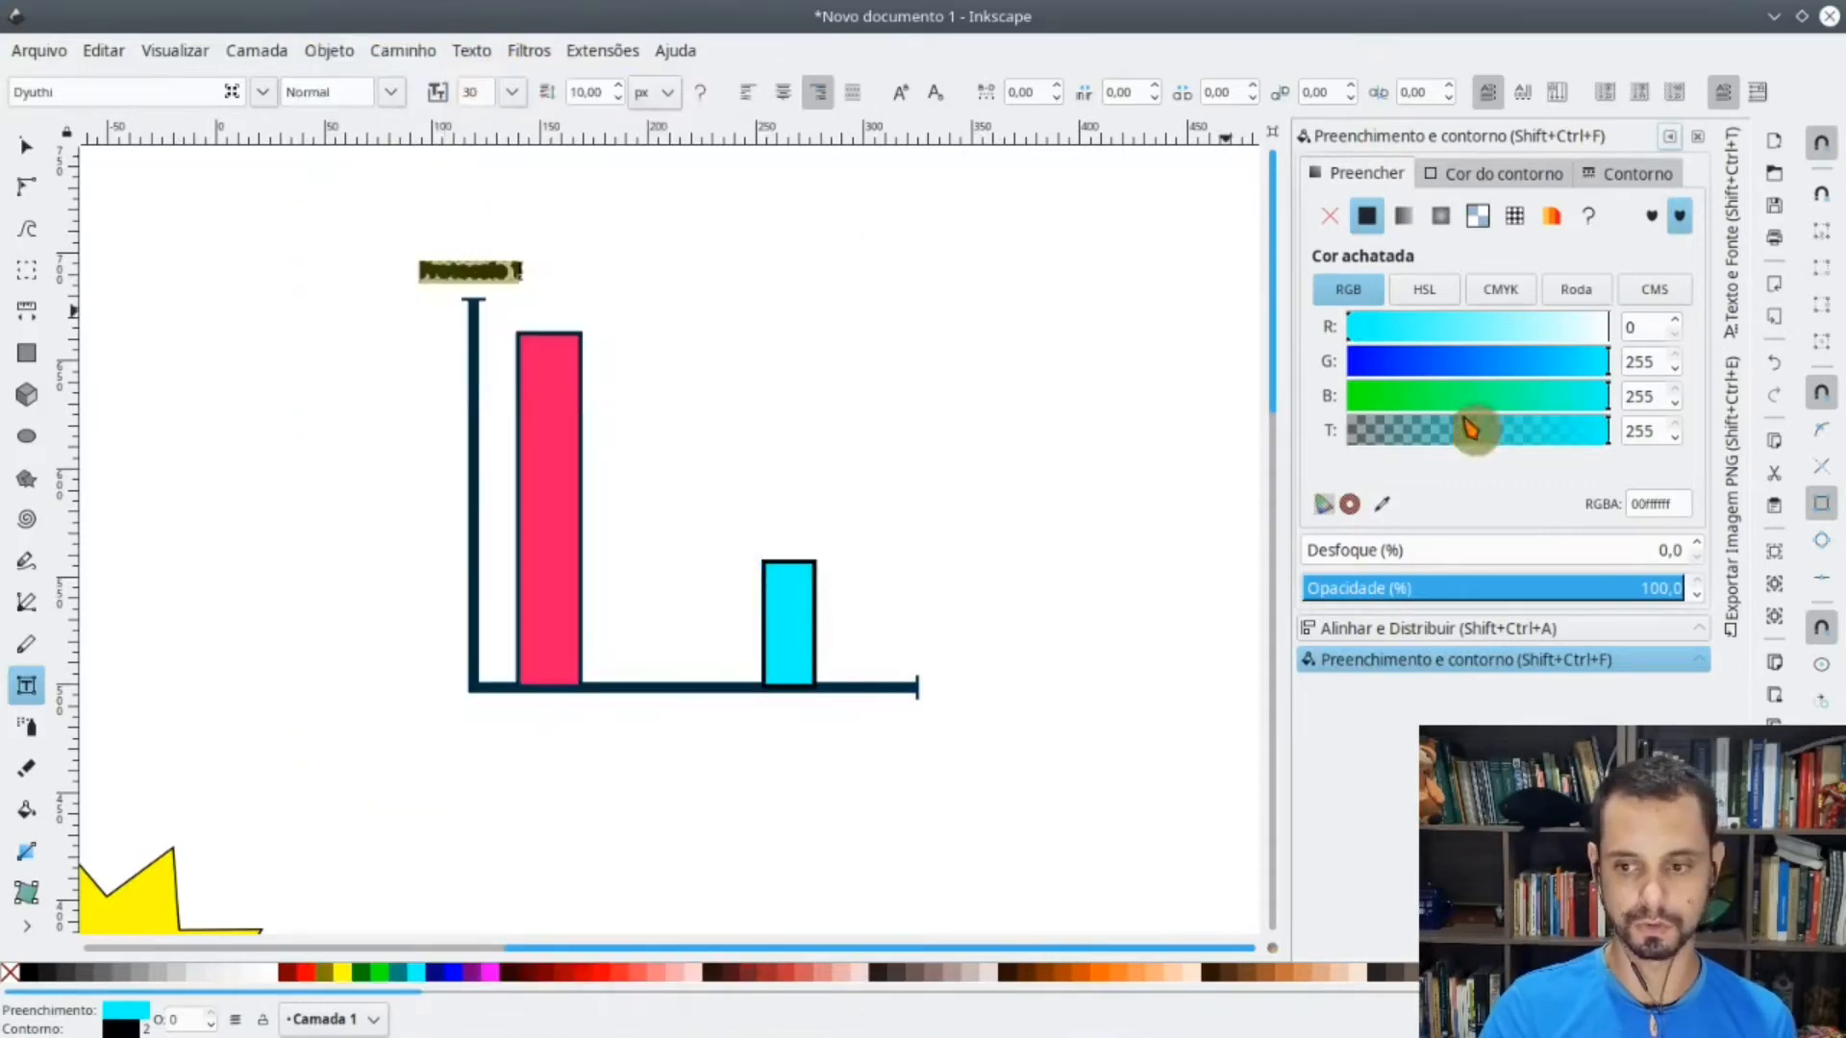
left_click(1735, 284)
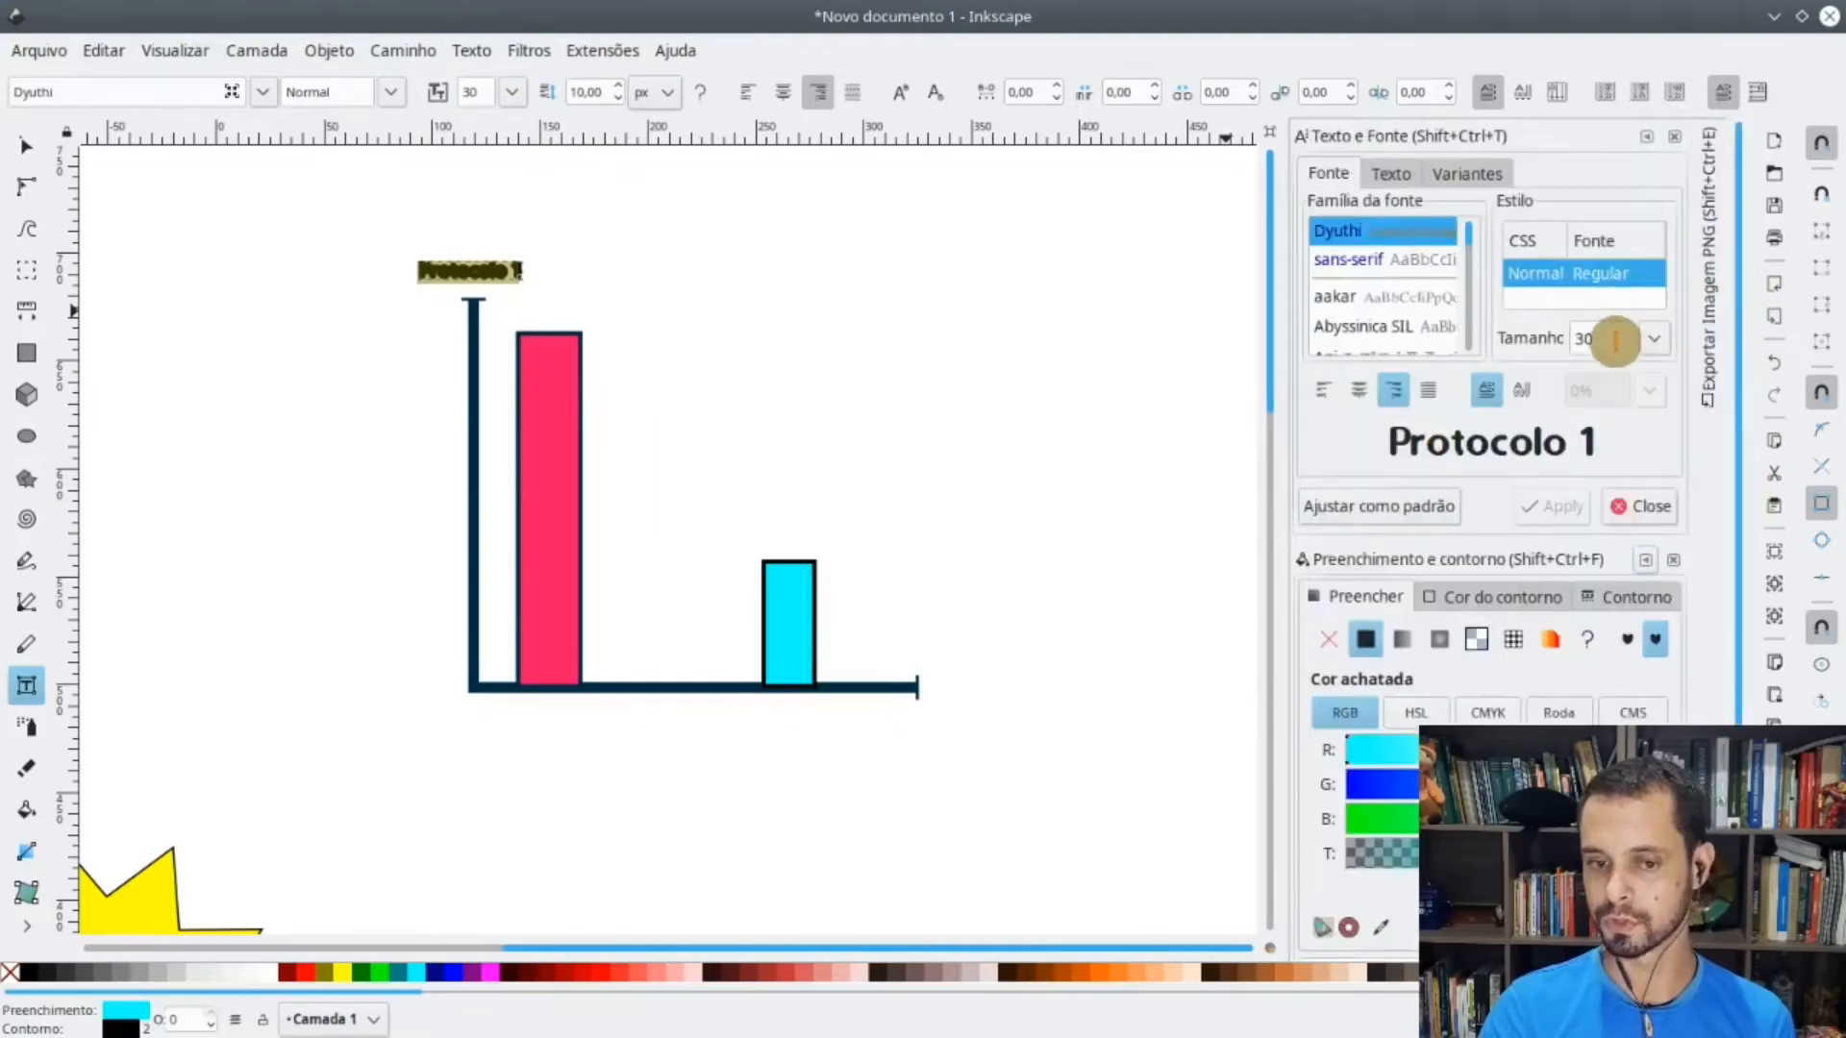
left_click_drag(1615, 340, 1508, 340)
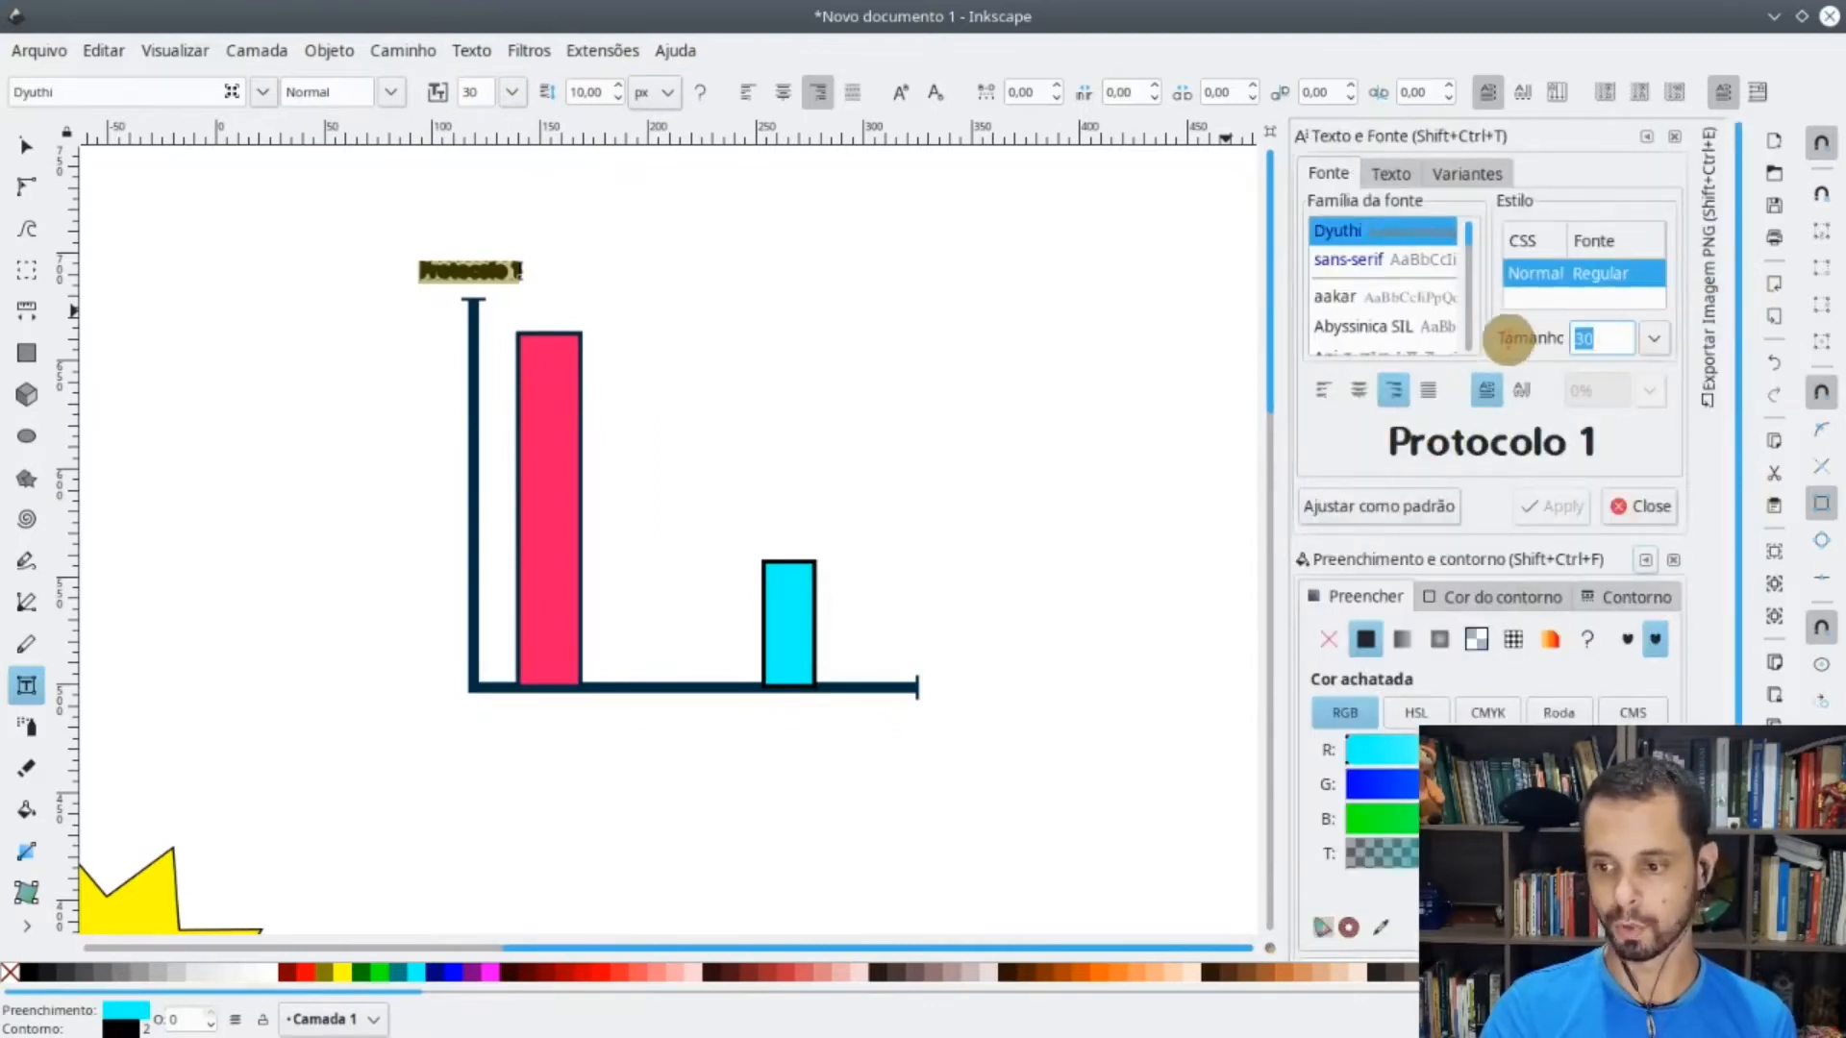
type("40")
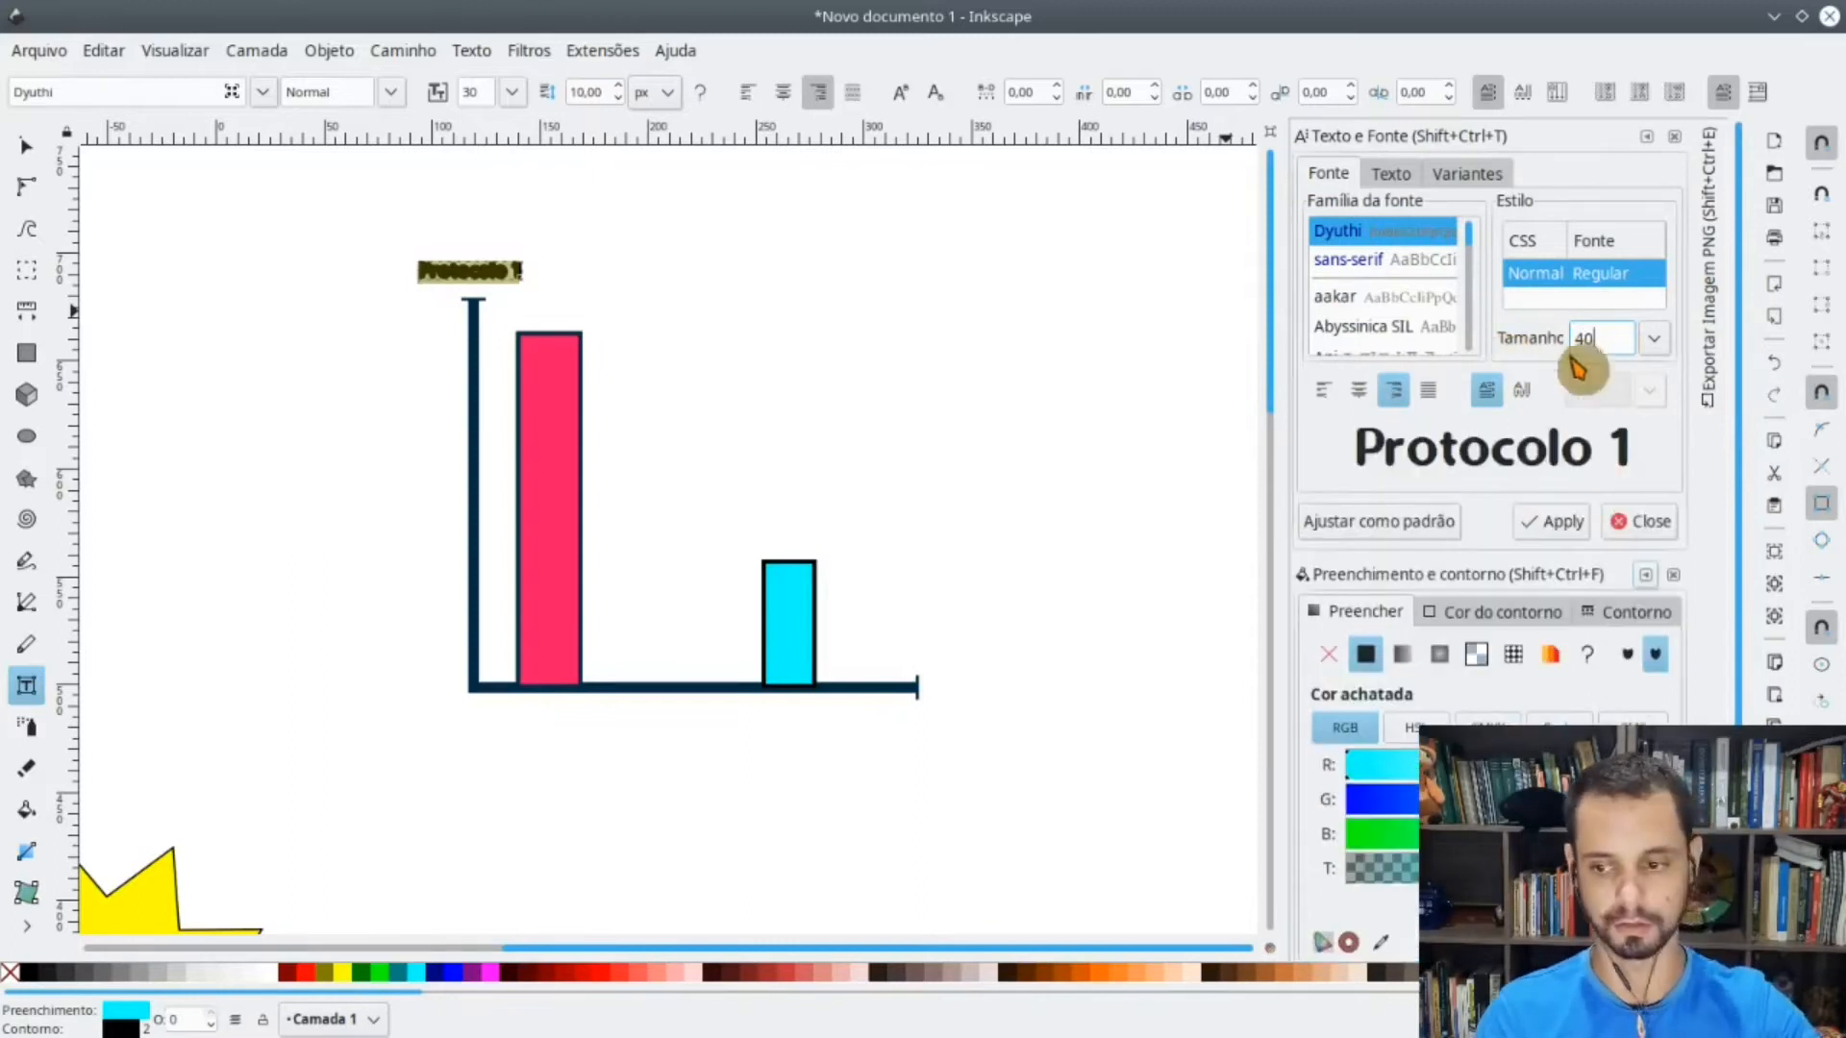
left_click(1573, 532)
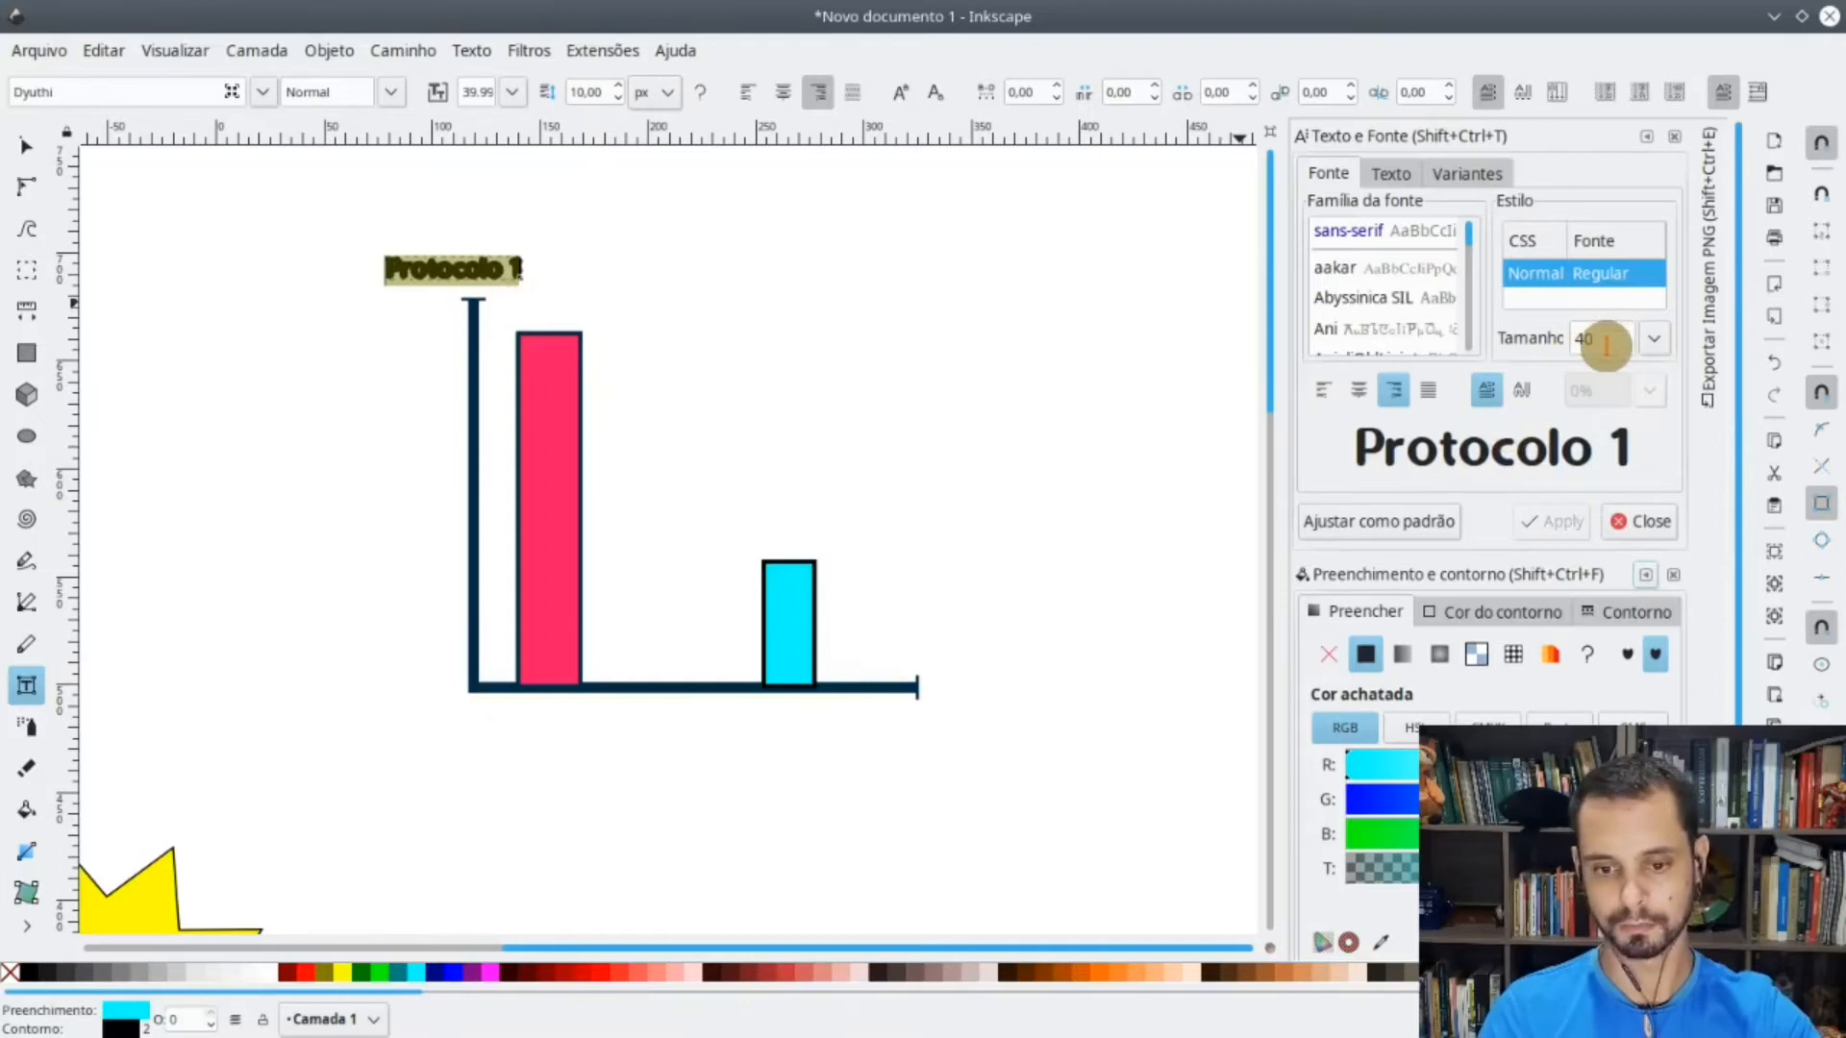
- Try font sizes 50 and 48 for the "Protocolo 1" label in the Text and Font settings
left_click_drag(1621, 348, 1480, 344)
type("50")
left_click(1559, 525)
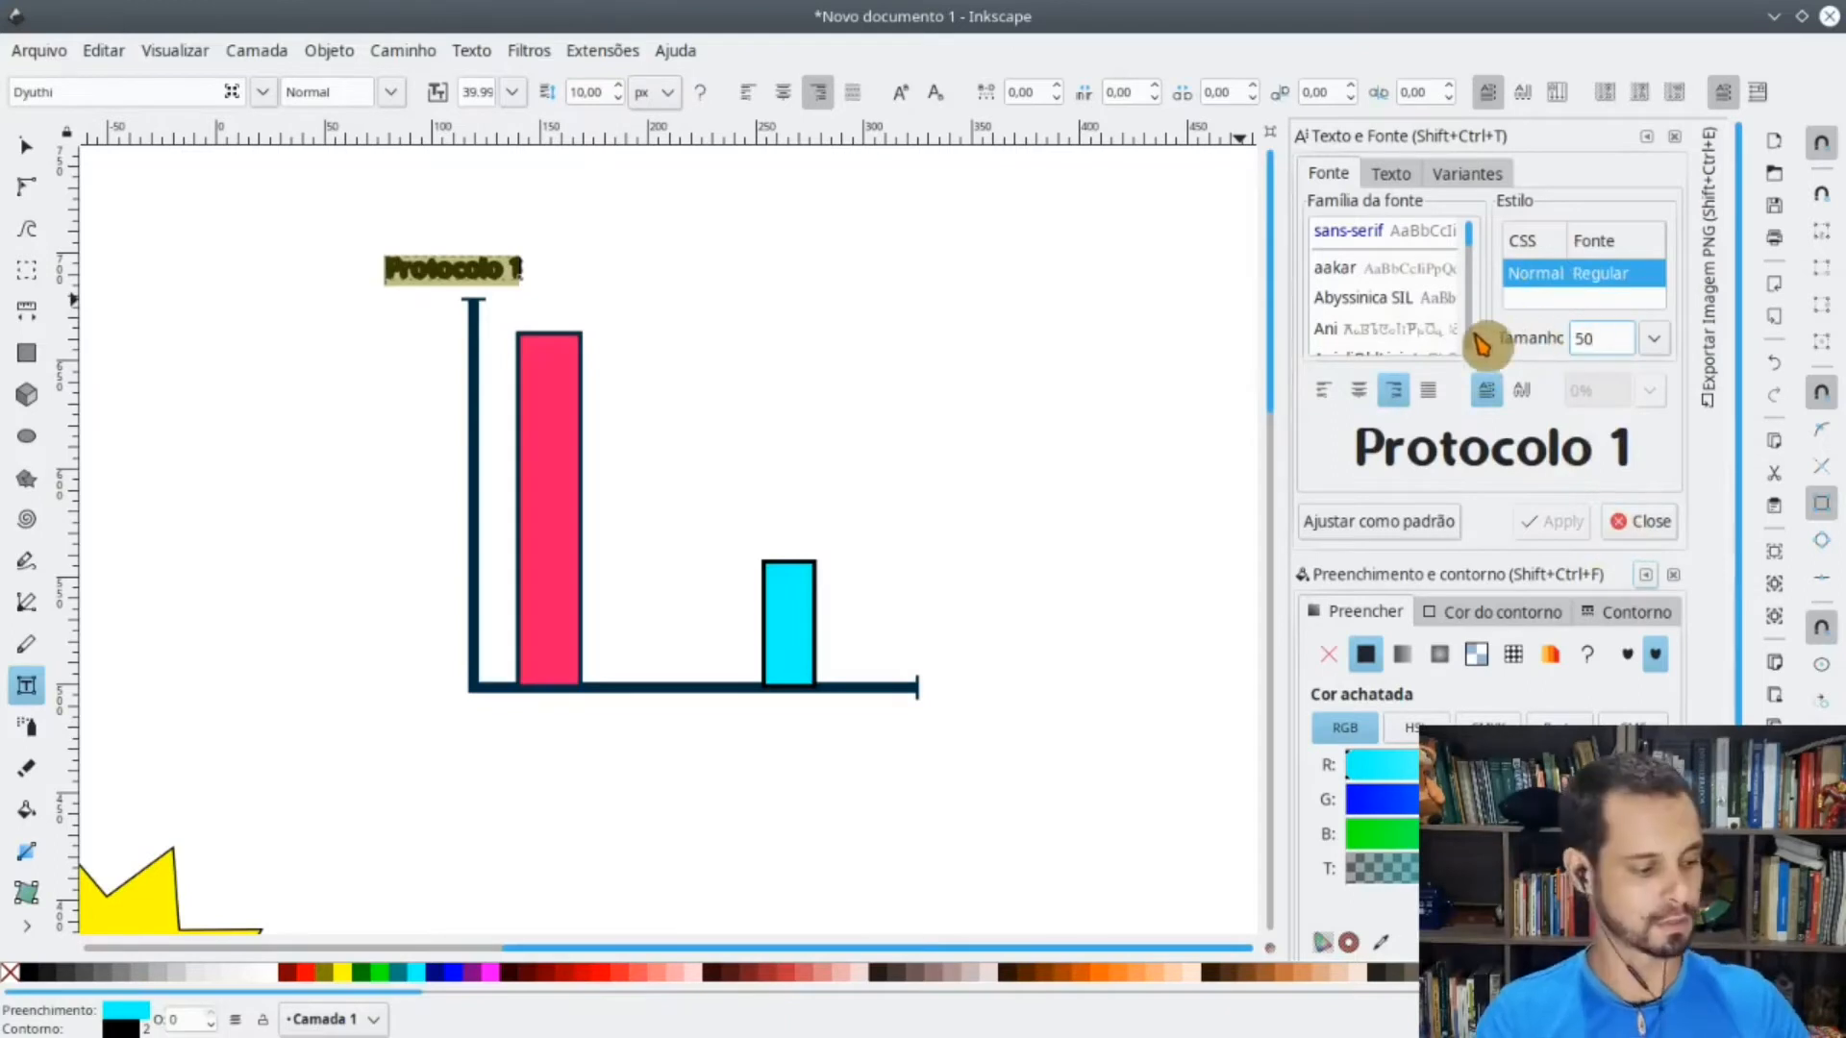
left_click(1654, 338)
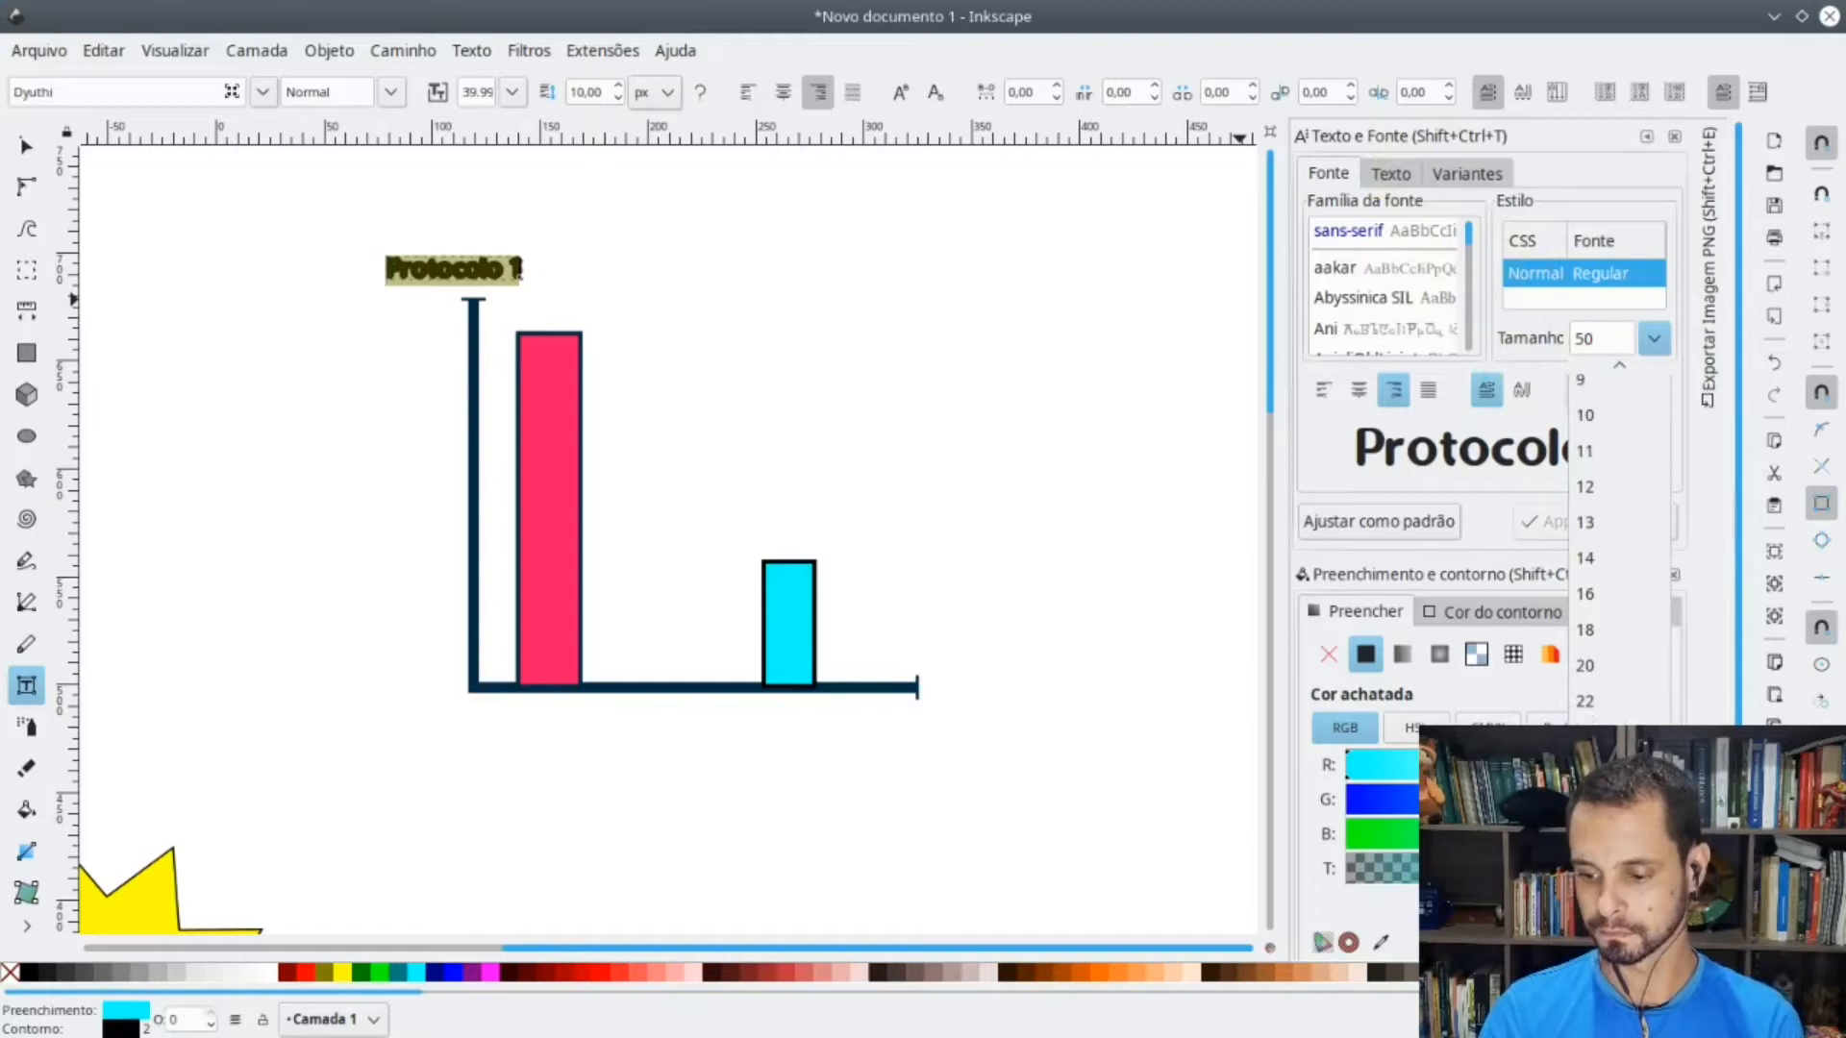
left_click(1593, 863)
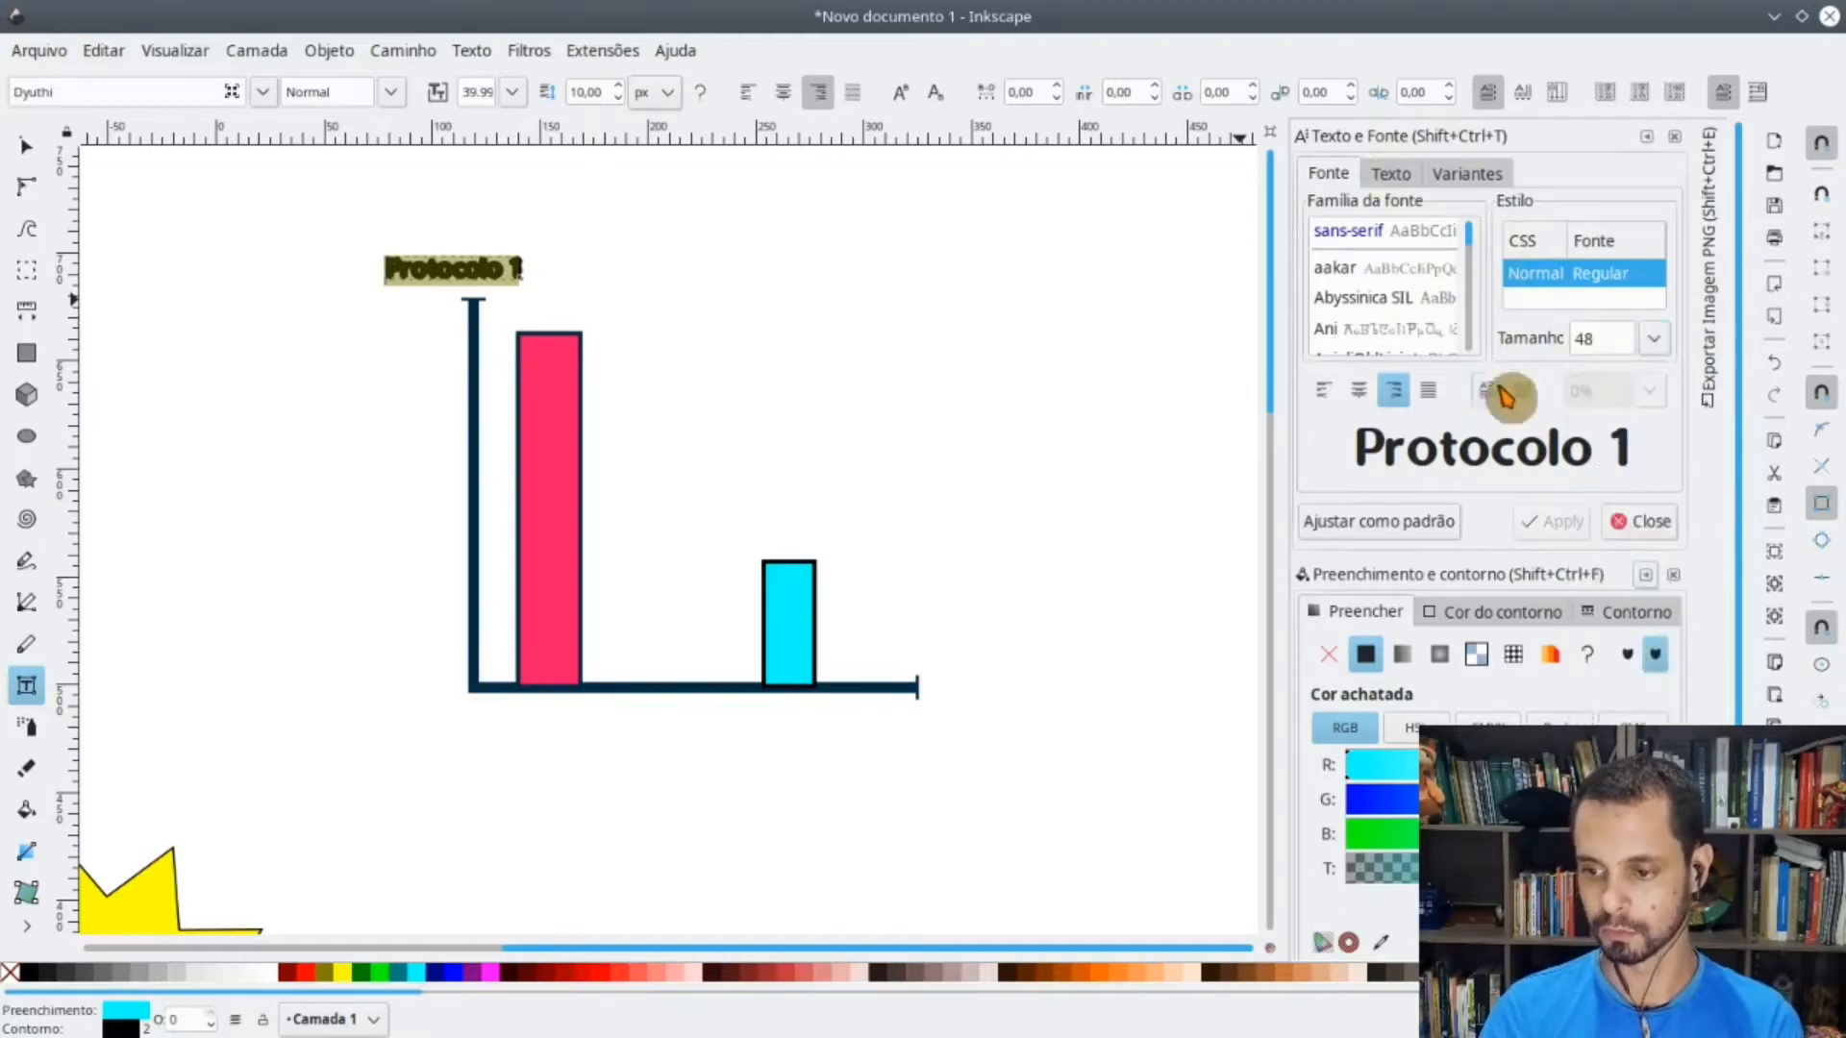
left_click(1392, 175)
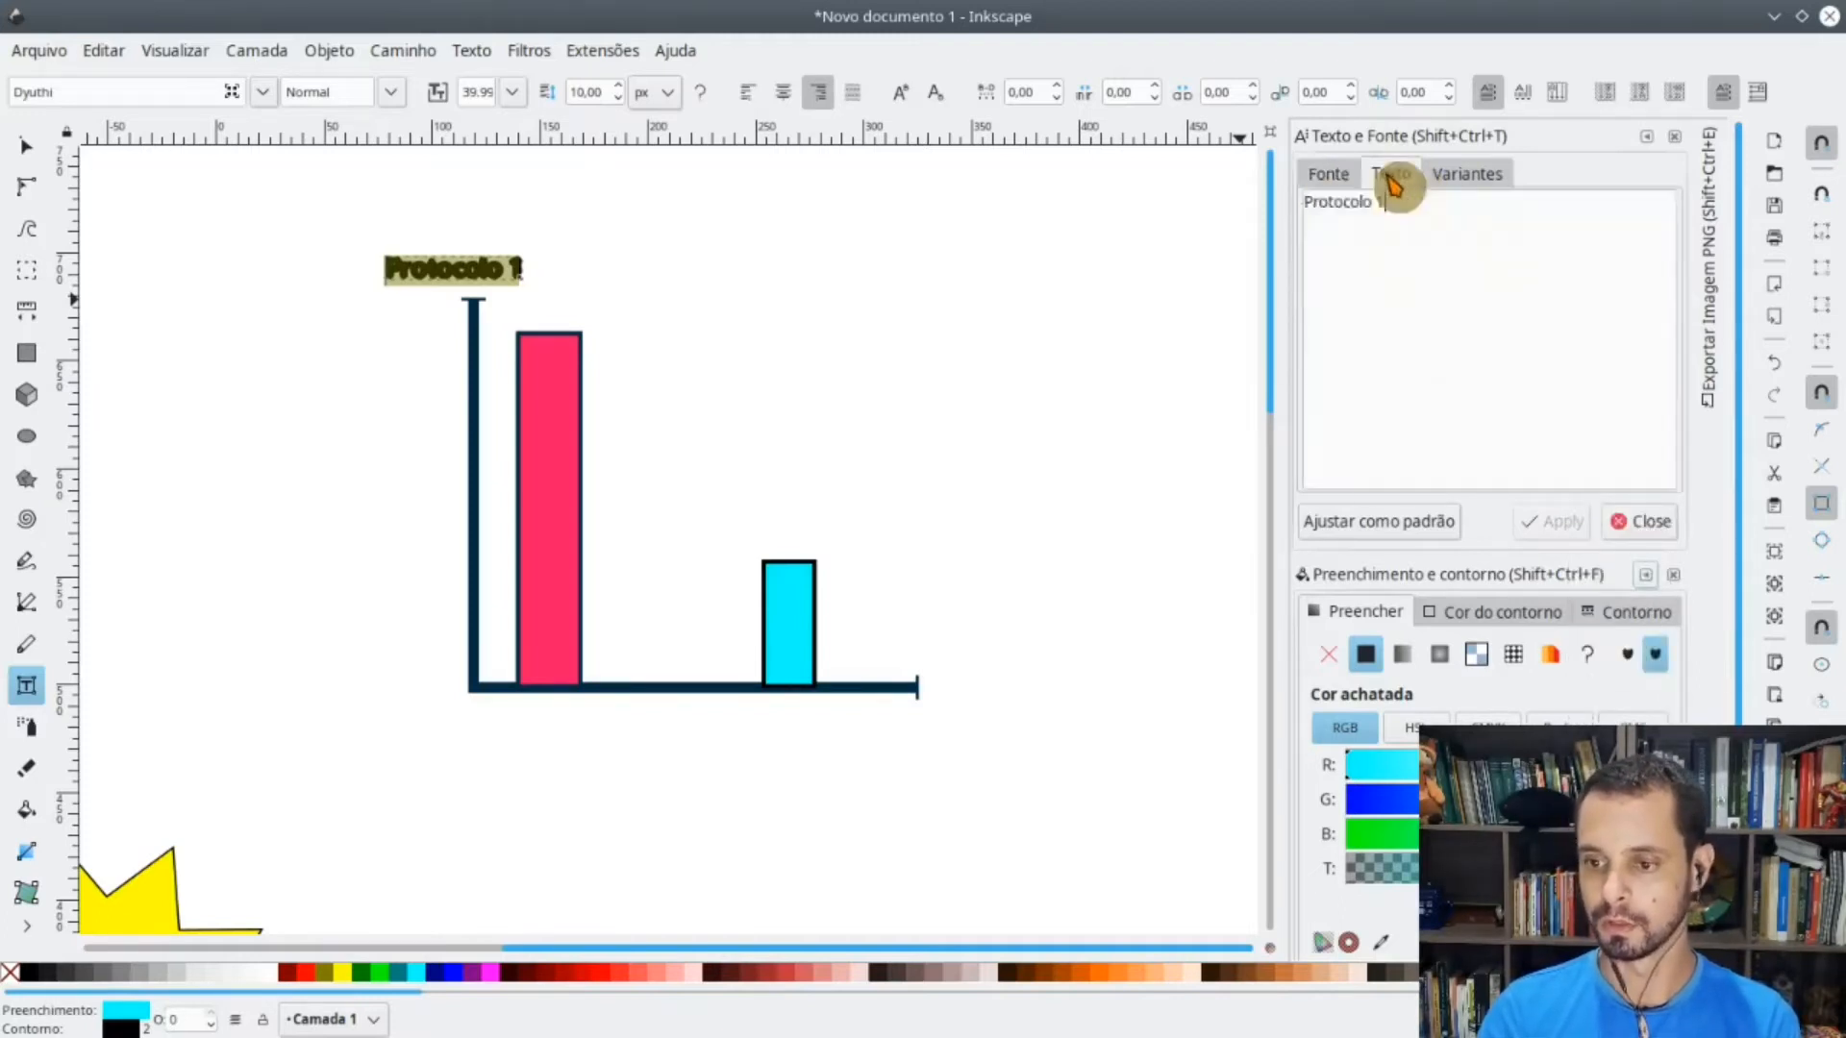
left_click(1353, 178)
- Remove the stroke paint from the "Protocolo 1" label and give its text a black fill
left_click(1533, 616)
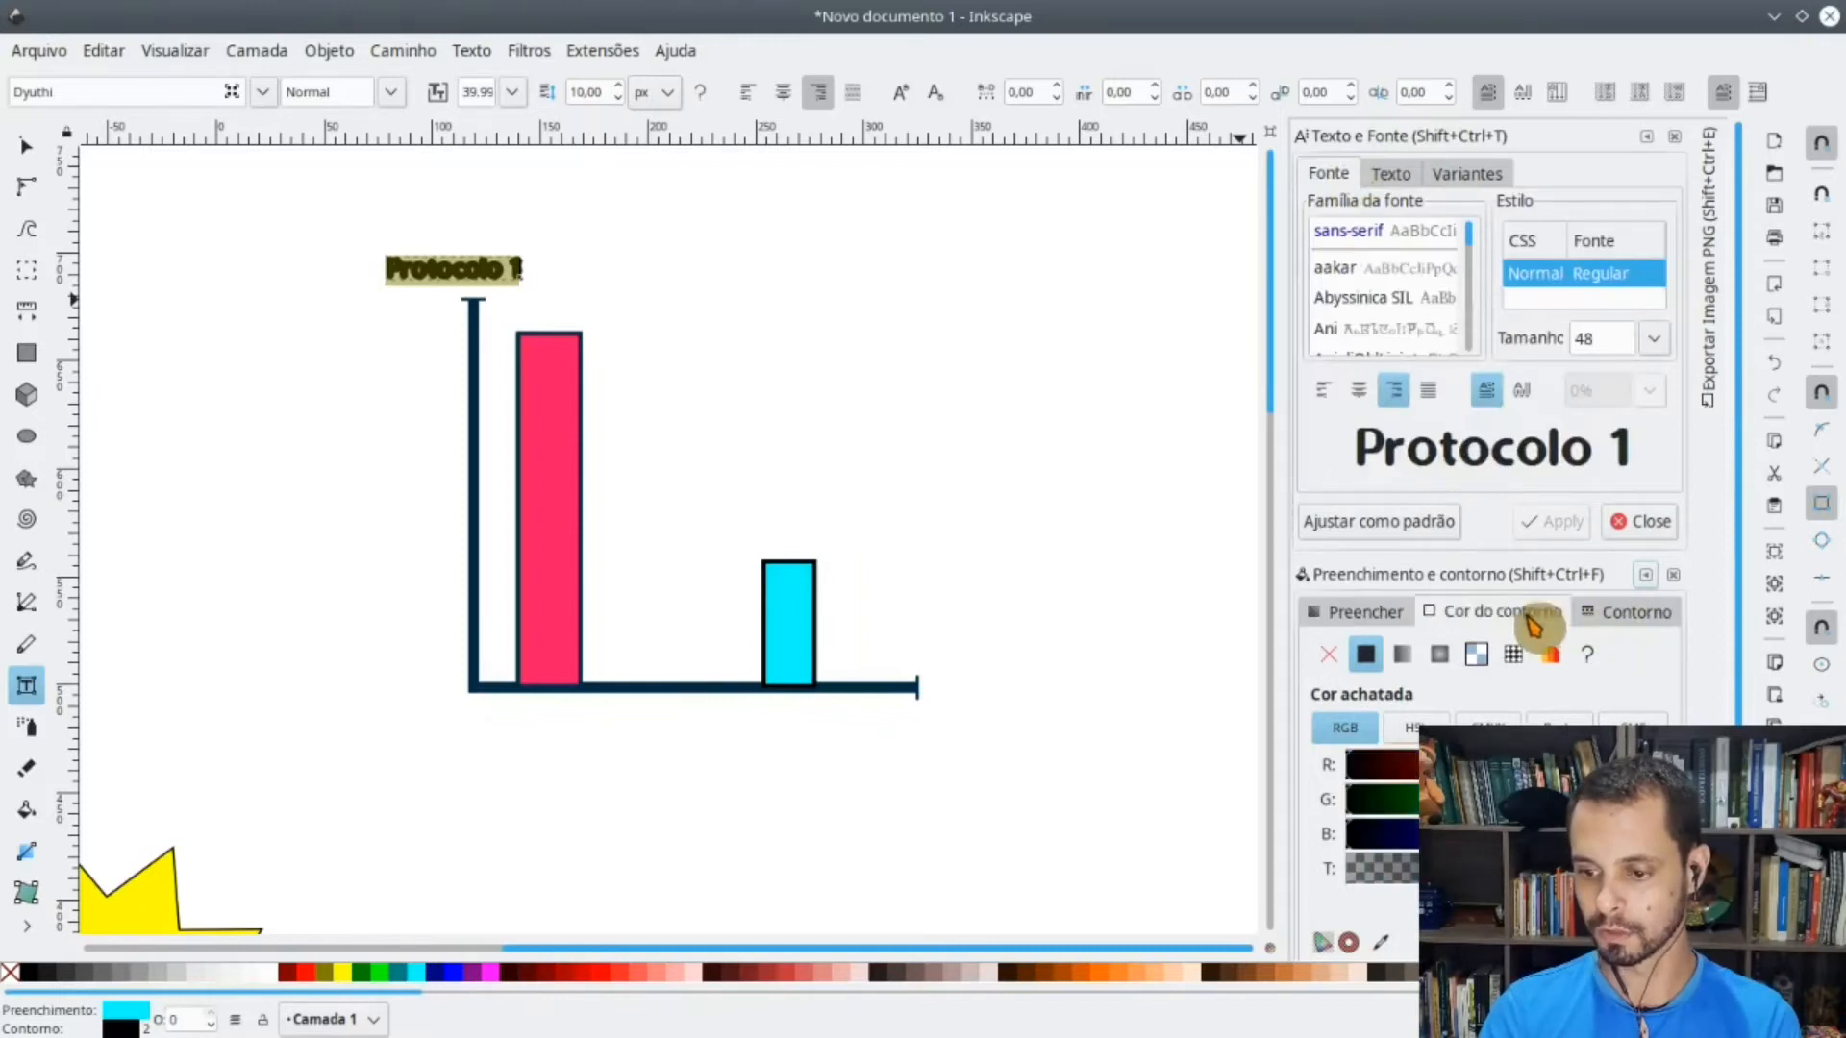
left_click(1331, 656)
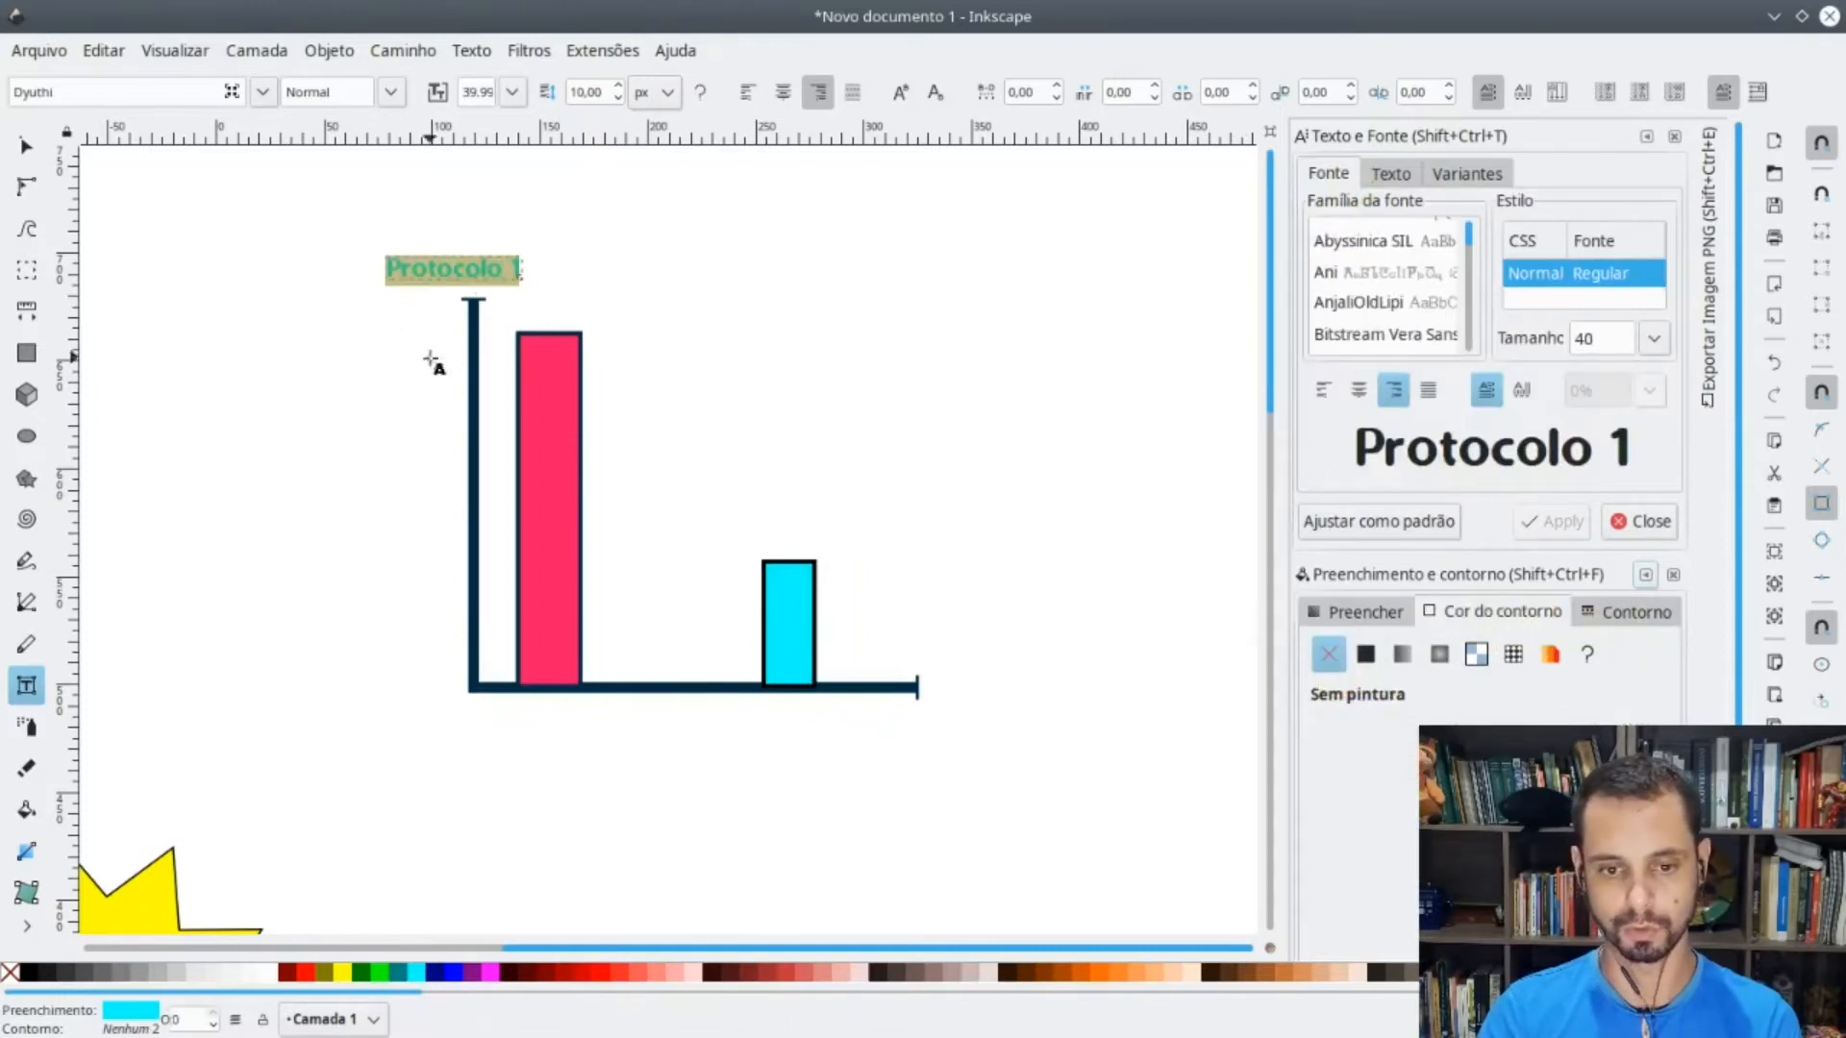
left_click(29, 973)
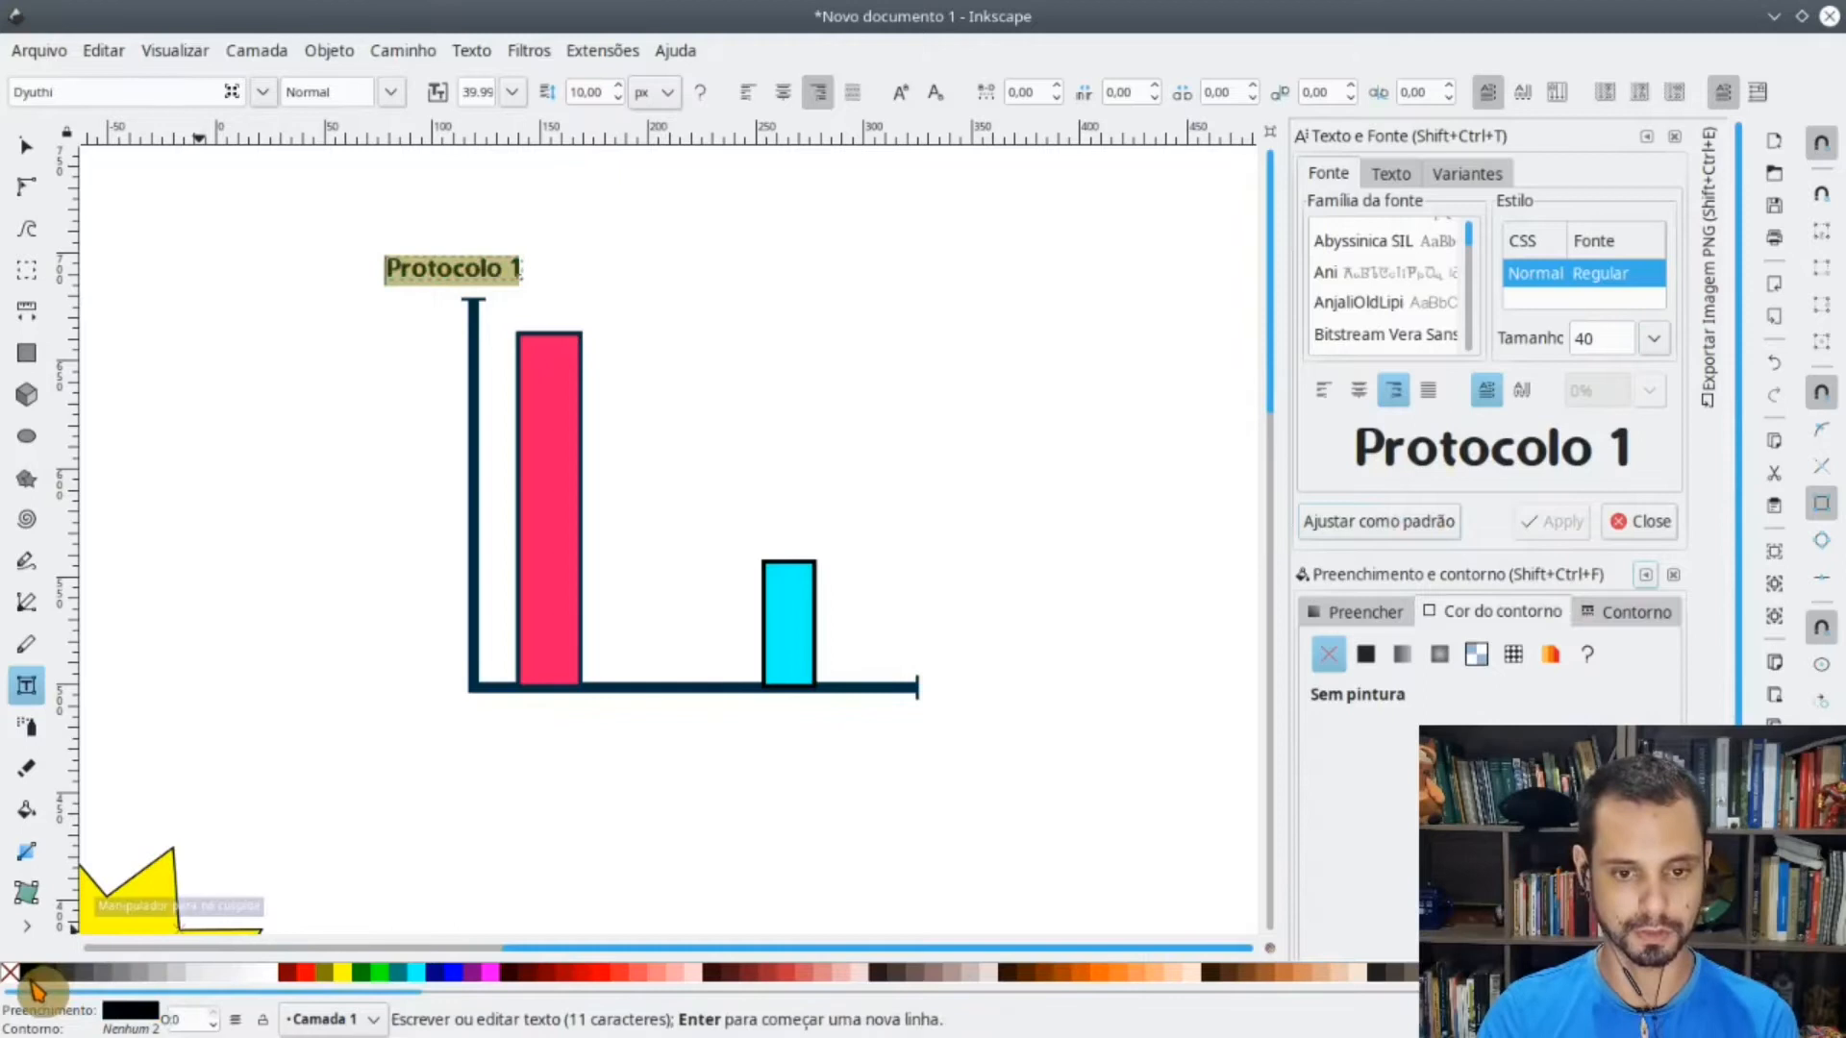
- Move the "Protocolo 1" label over the tall bar and place a copy of it above the short bar
left_click(26, 145)
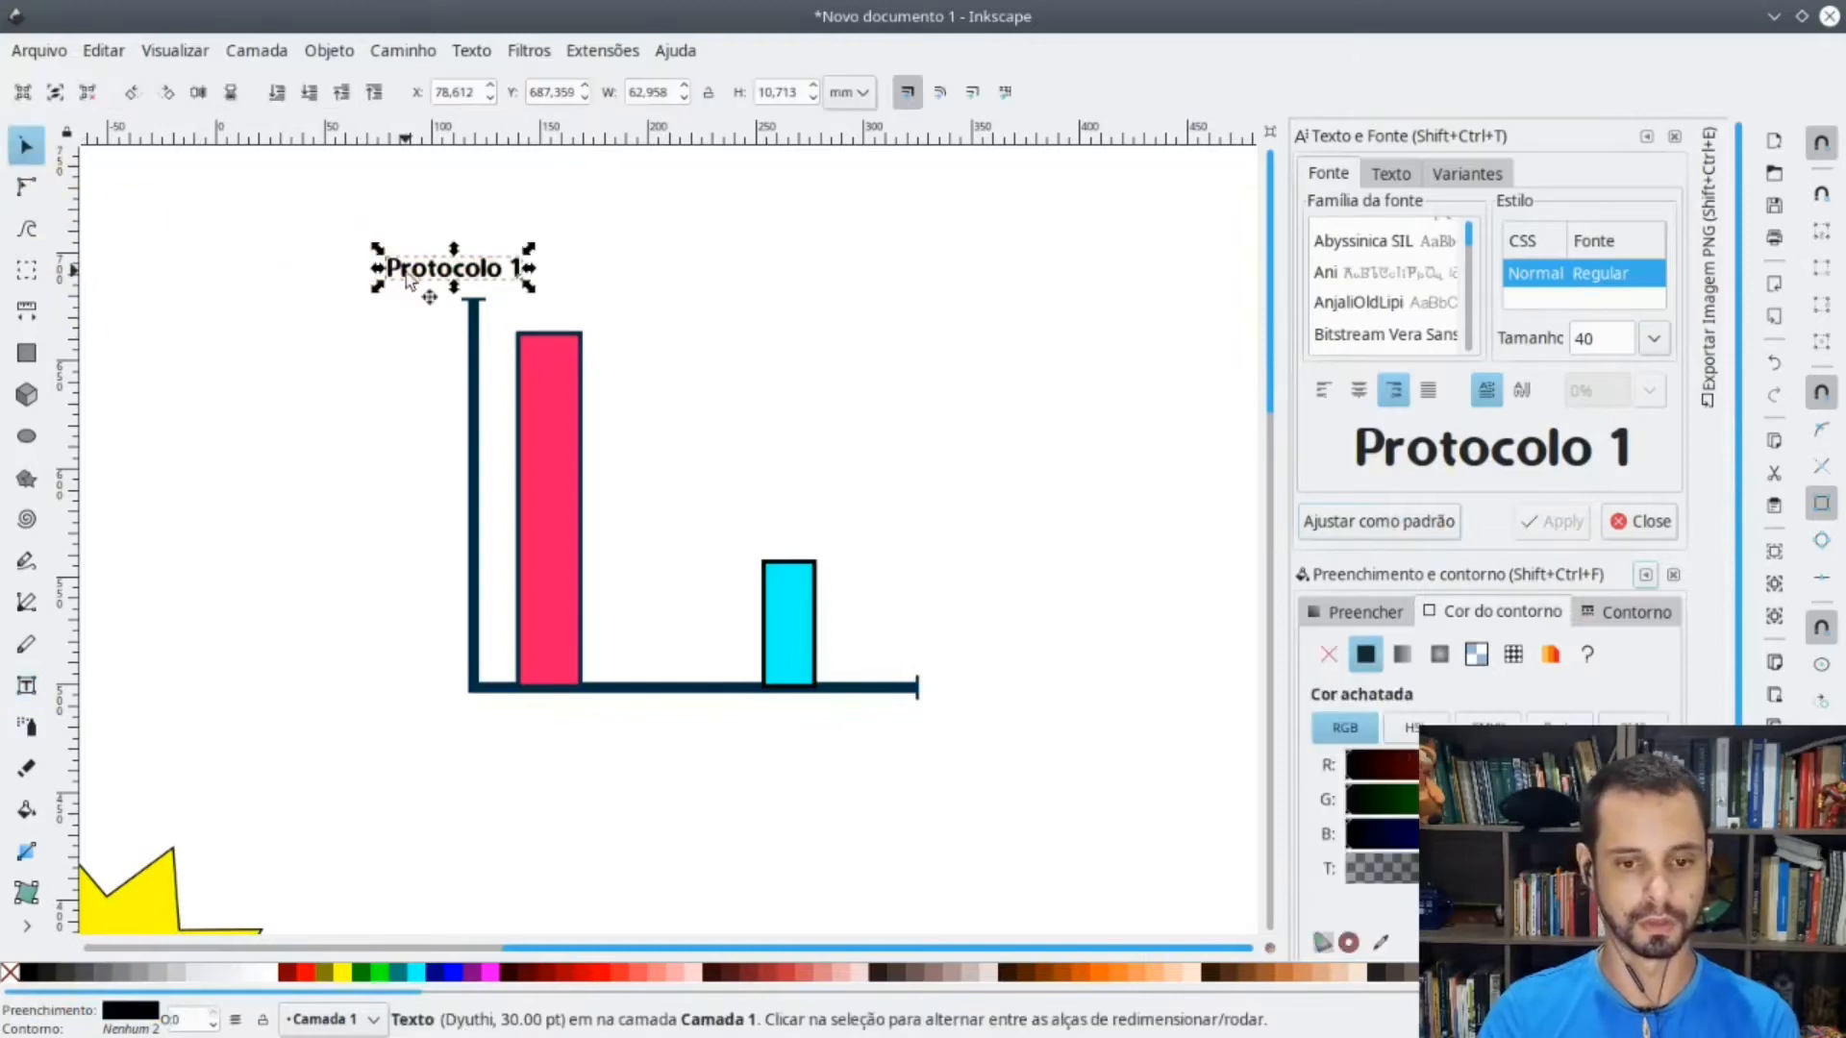
left_click_drag(402, 274, 519, 289)
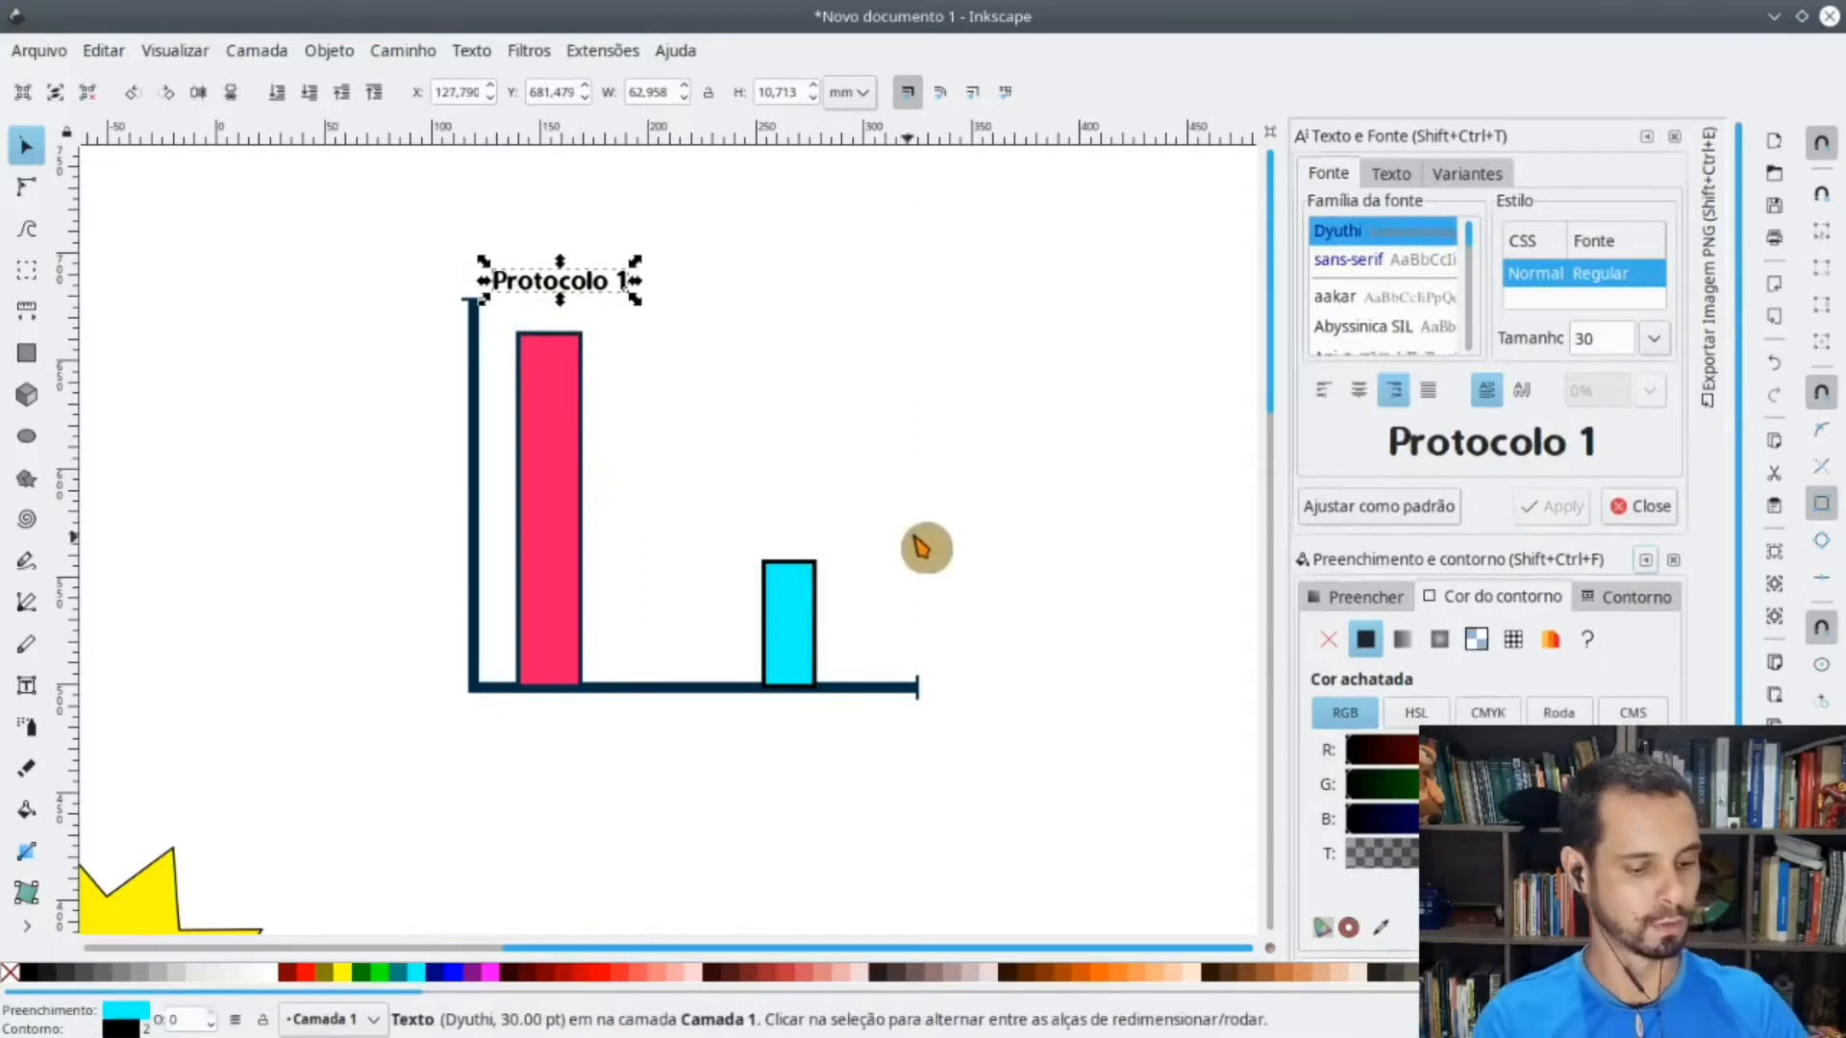
type("Protocolo 1")
left_click_drag(769, 493, 779, 543)
- Change the copied label's text to "Protocolo 2" and deselect it
double_click(849, 541)
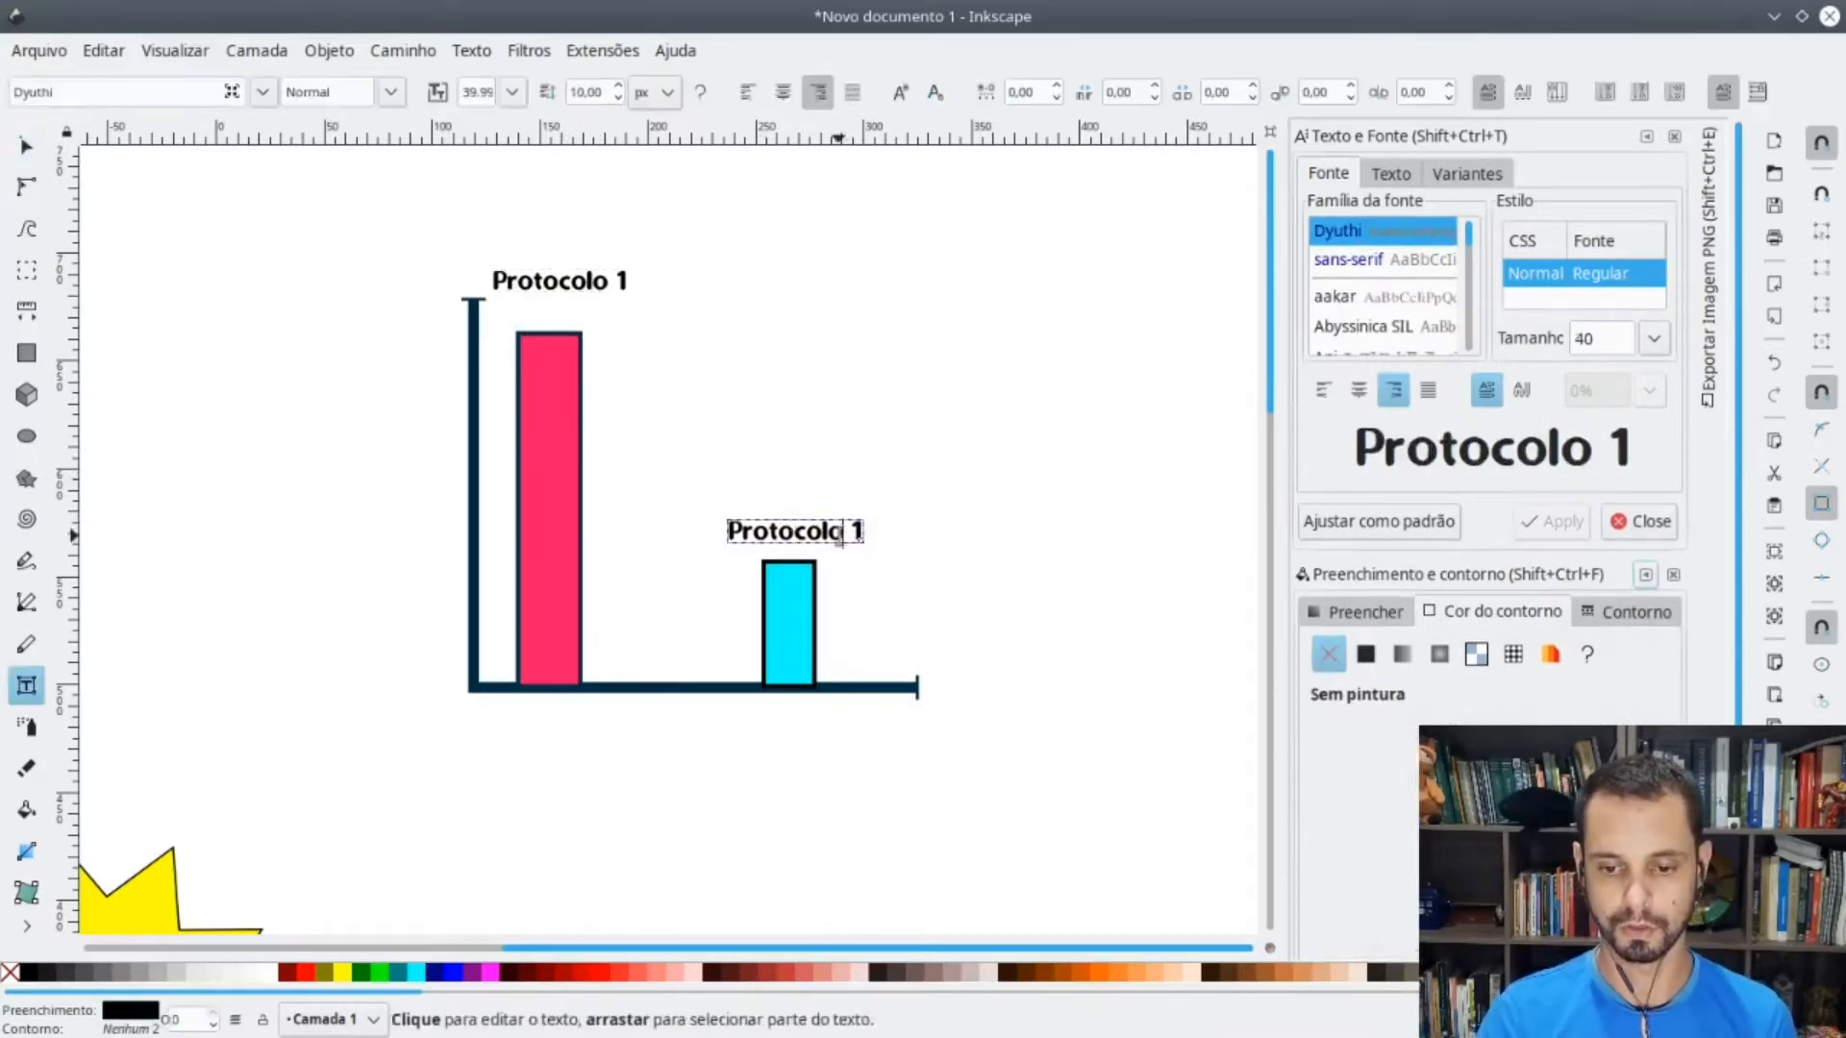
key("Delete")
type("2")
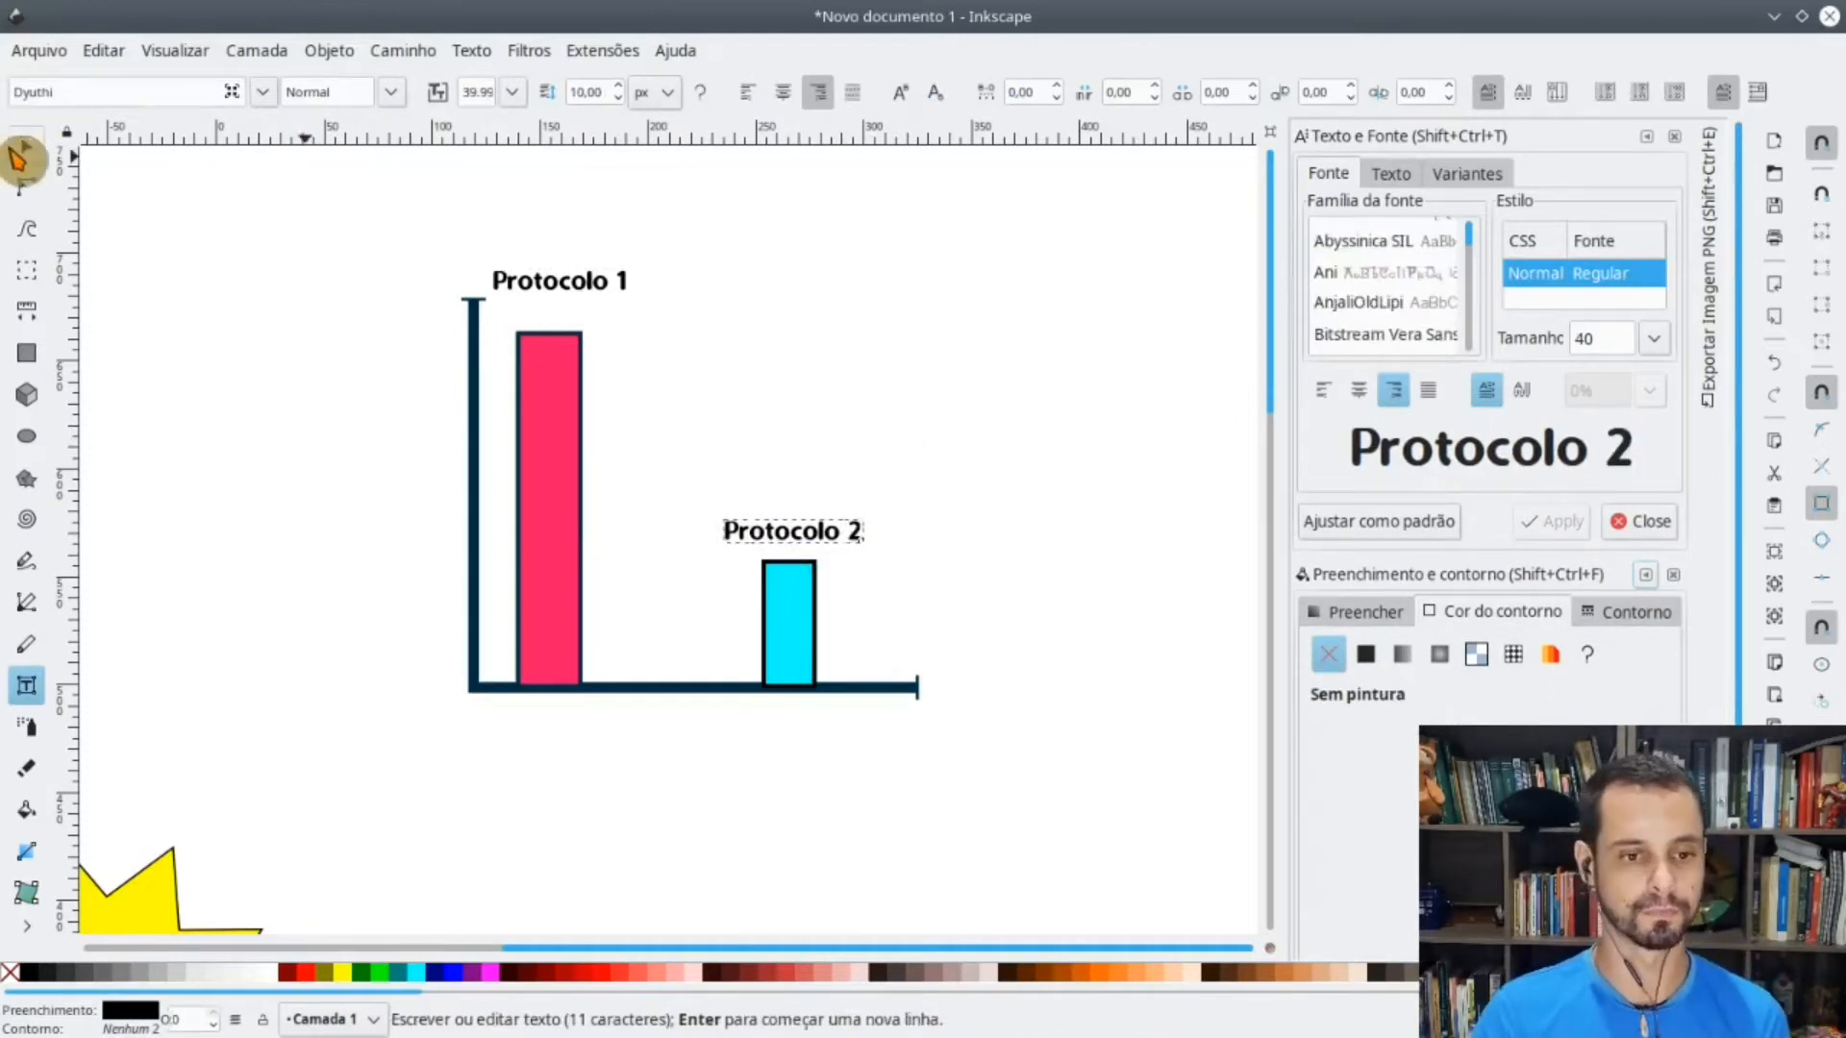
left_click(21, 157)
left_click(222, 433)
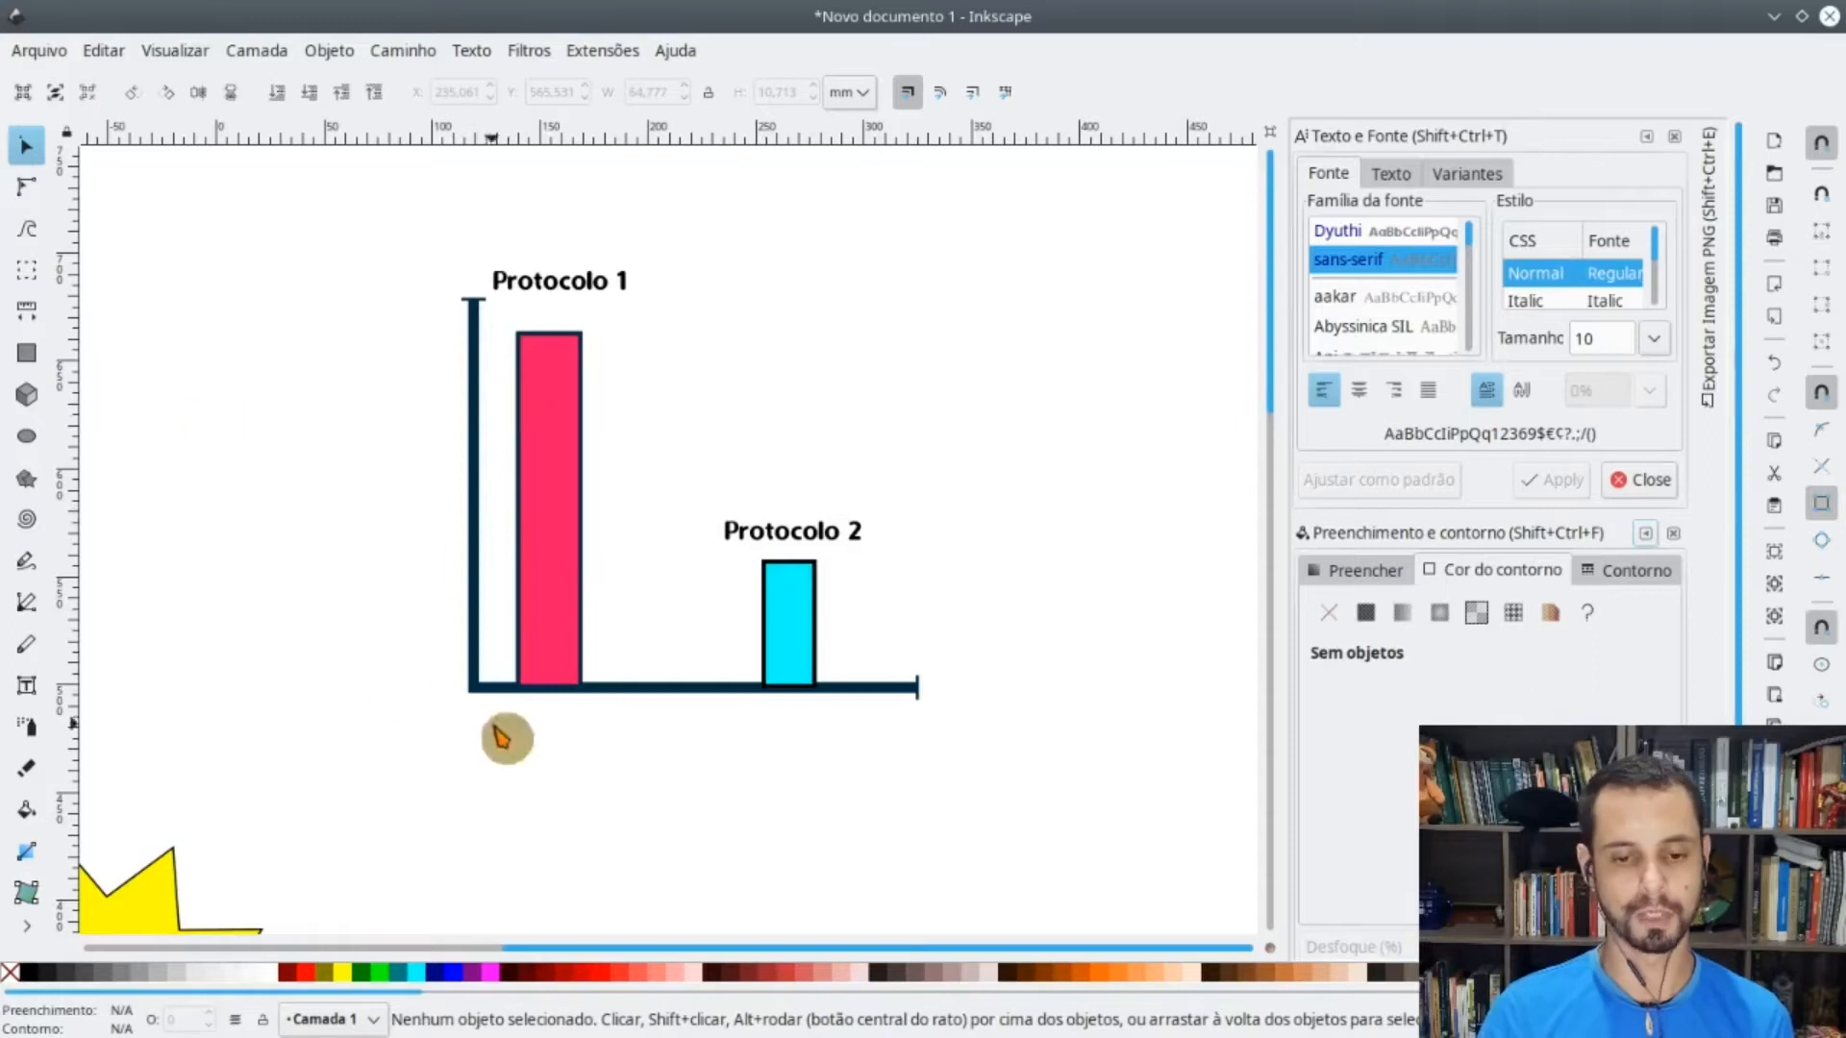
- Lower the "Protocolo 1" and "Protocolo 2" labels closer to the tops of their bars and deselect
left_click_drag(562, 291, 564, 317)
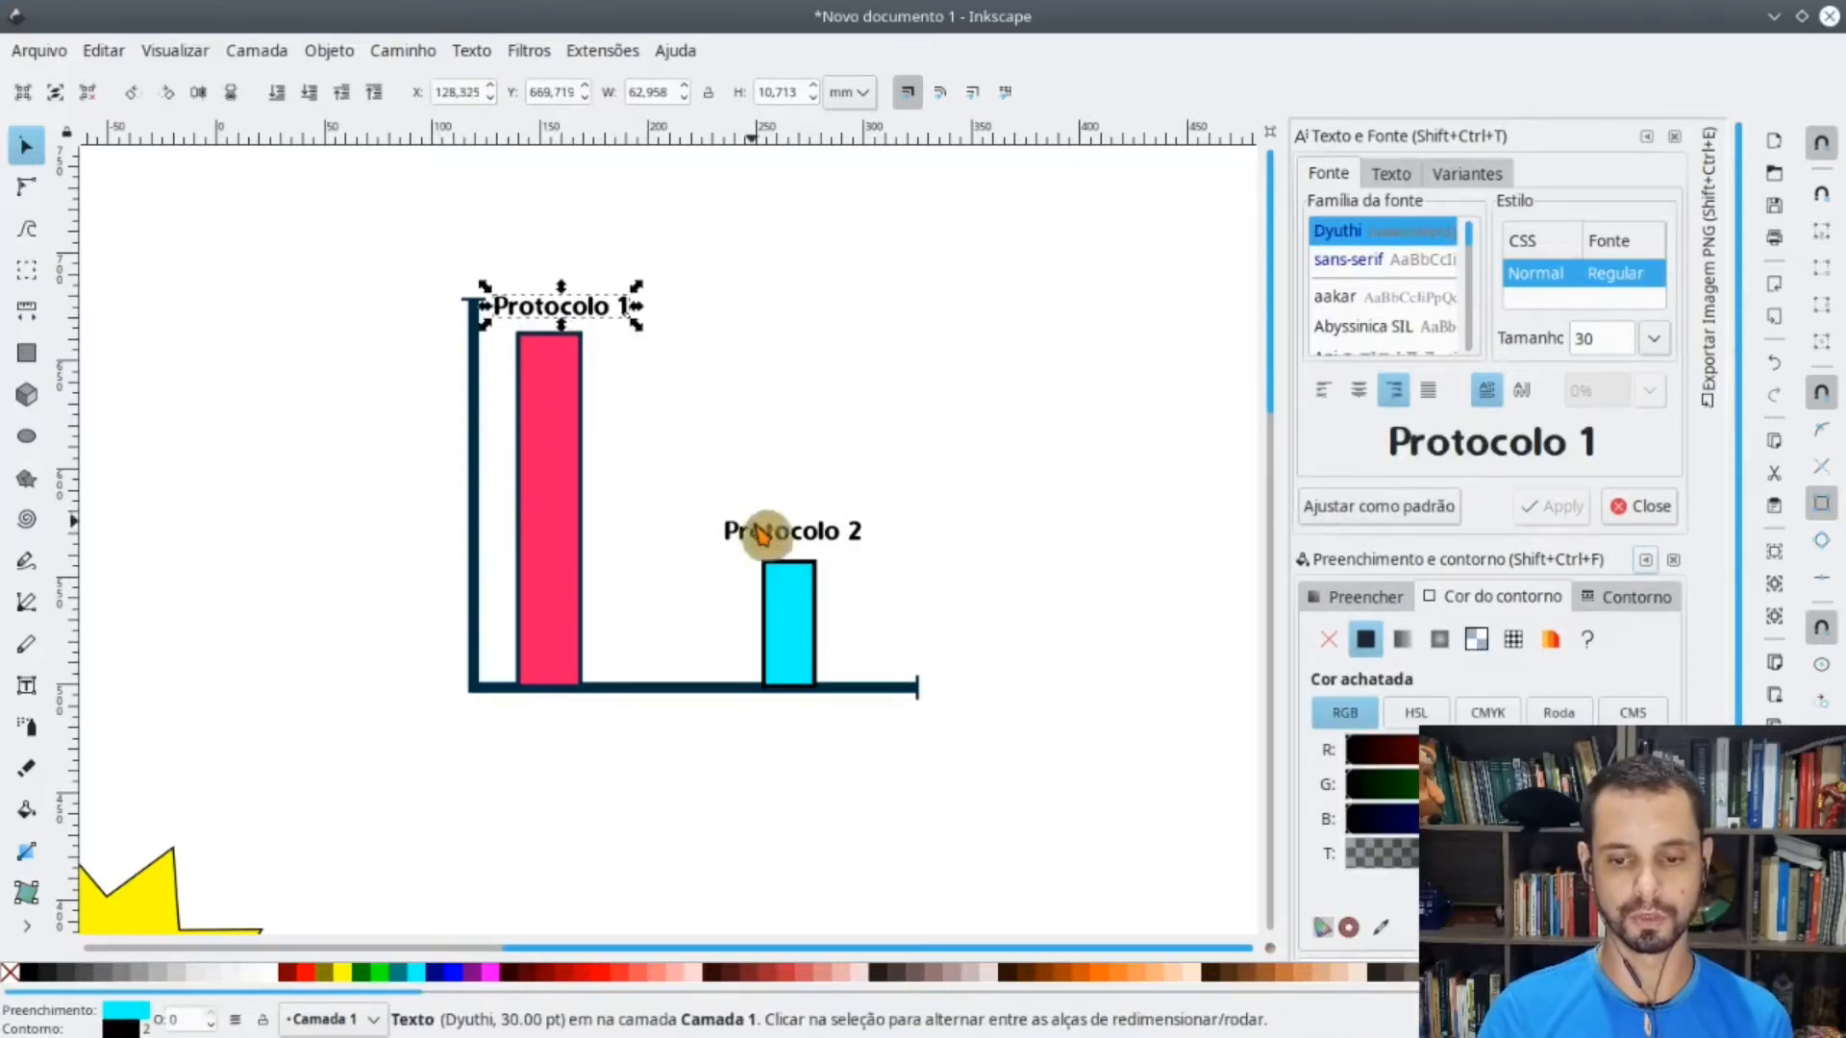
left_click_drag(766, 532, 768, 546)
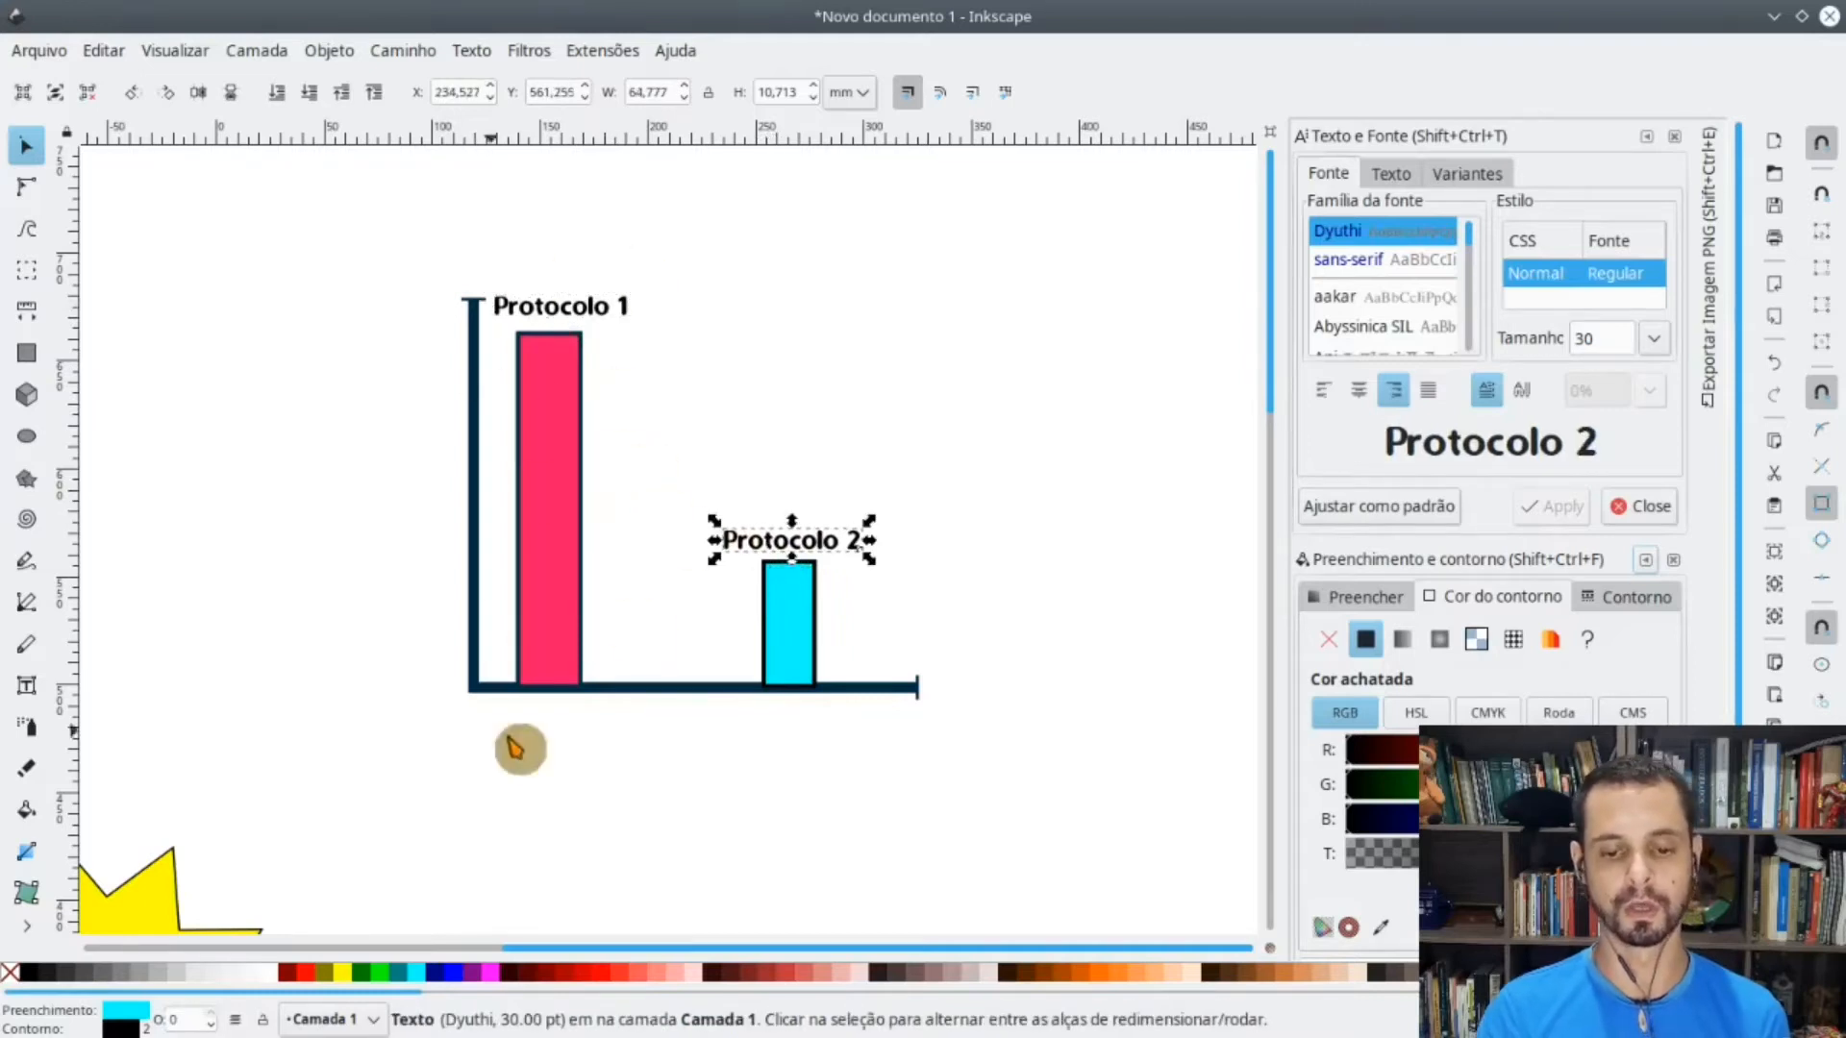
left_click(895, 613)
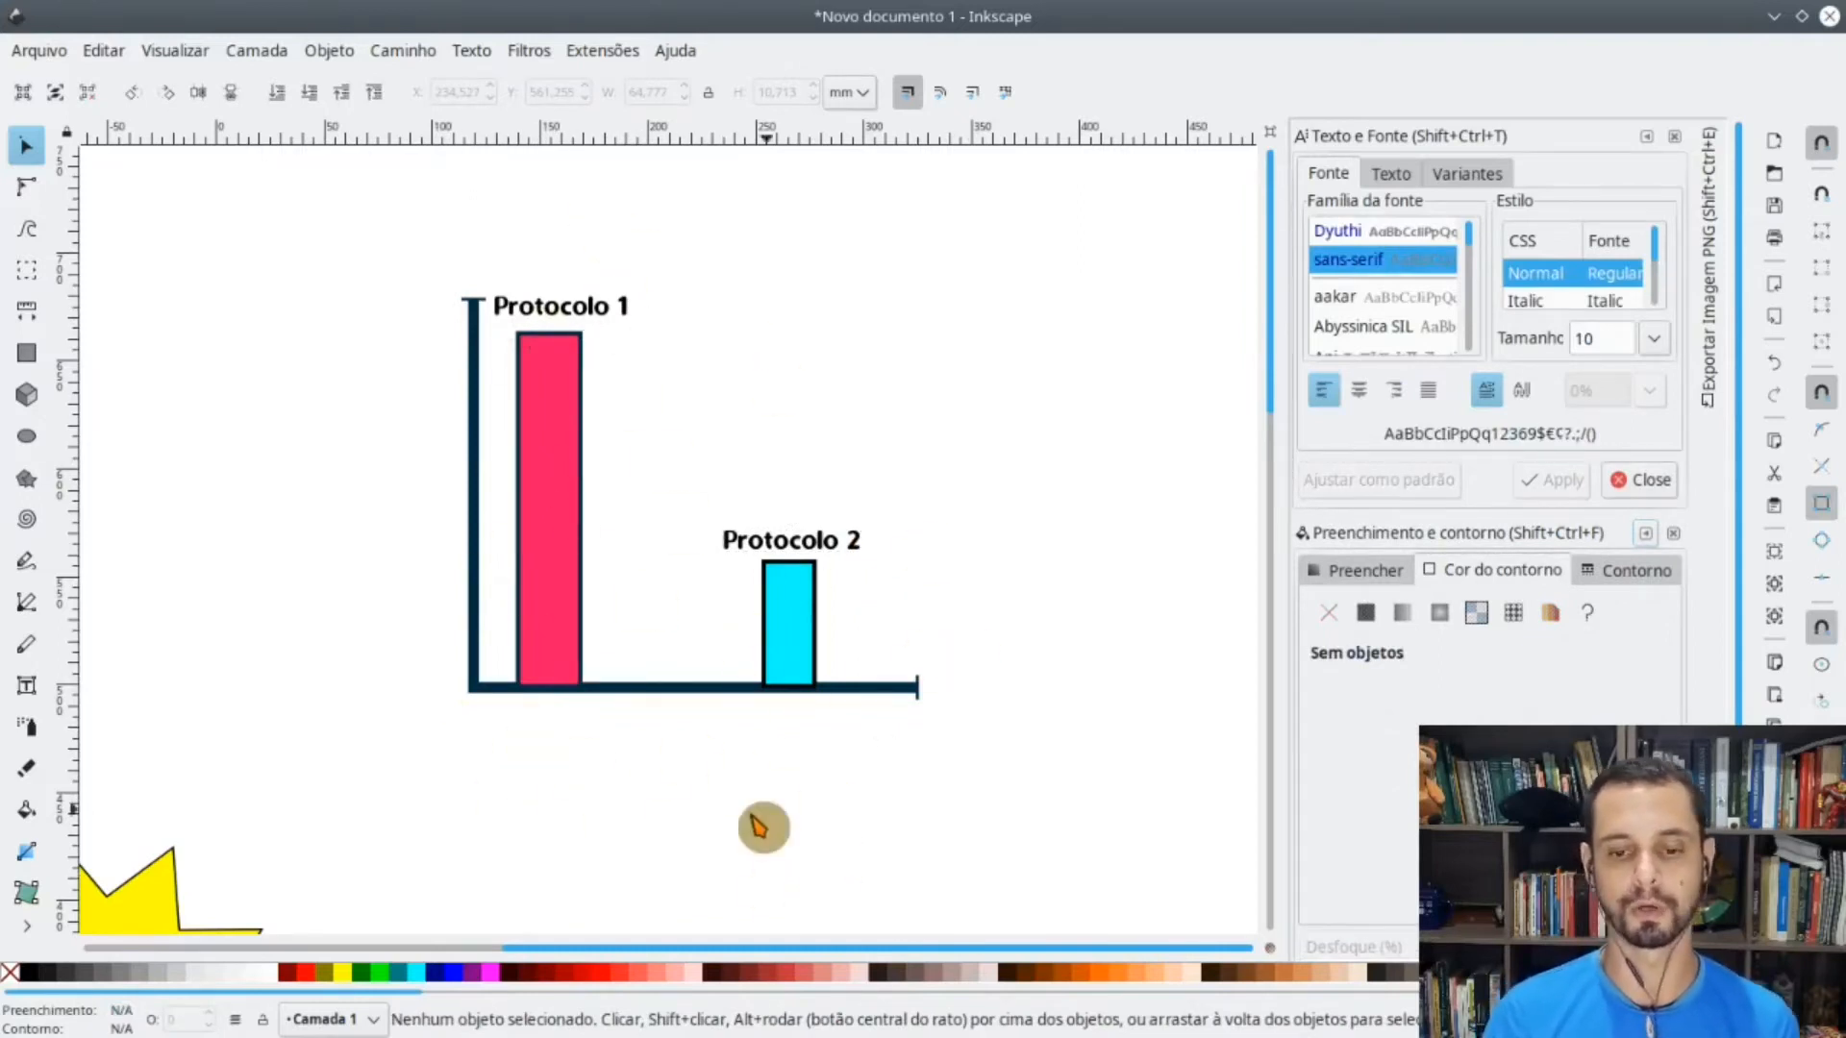
- Draw a black rectangle about 192 by 128 mm right of the chart and paste a copy beside it
scroll(415, 579, "right", 2)
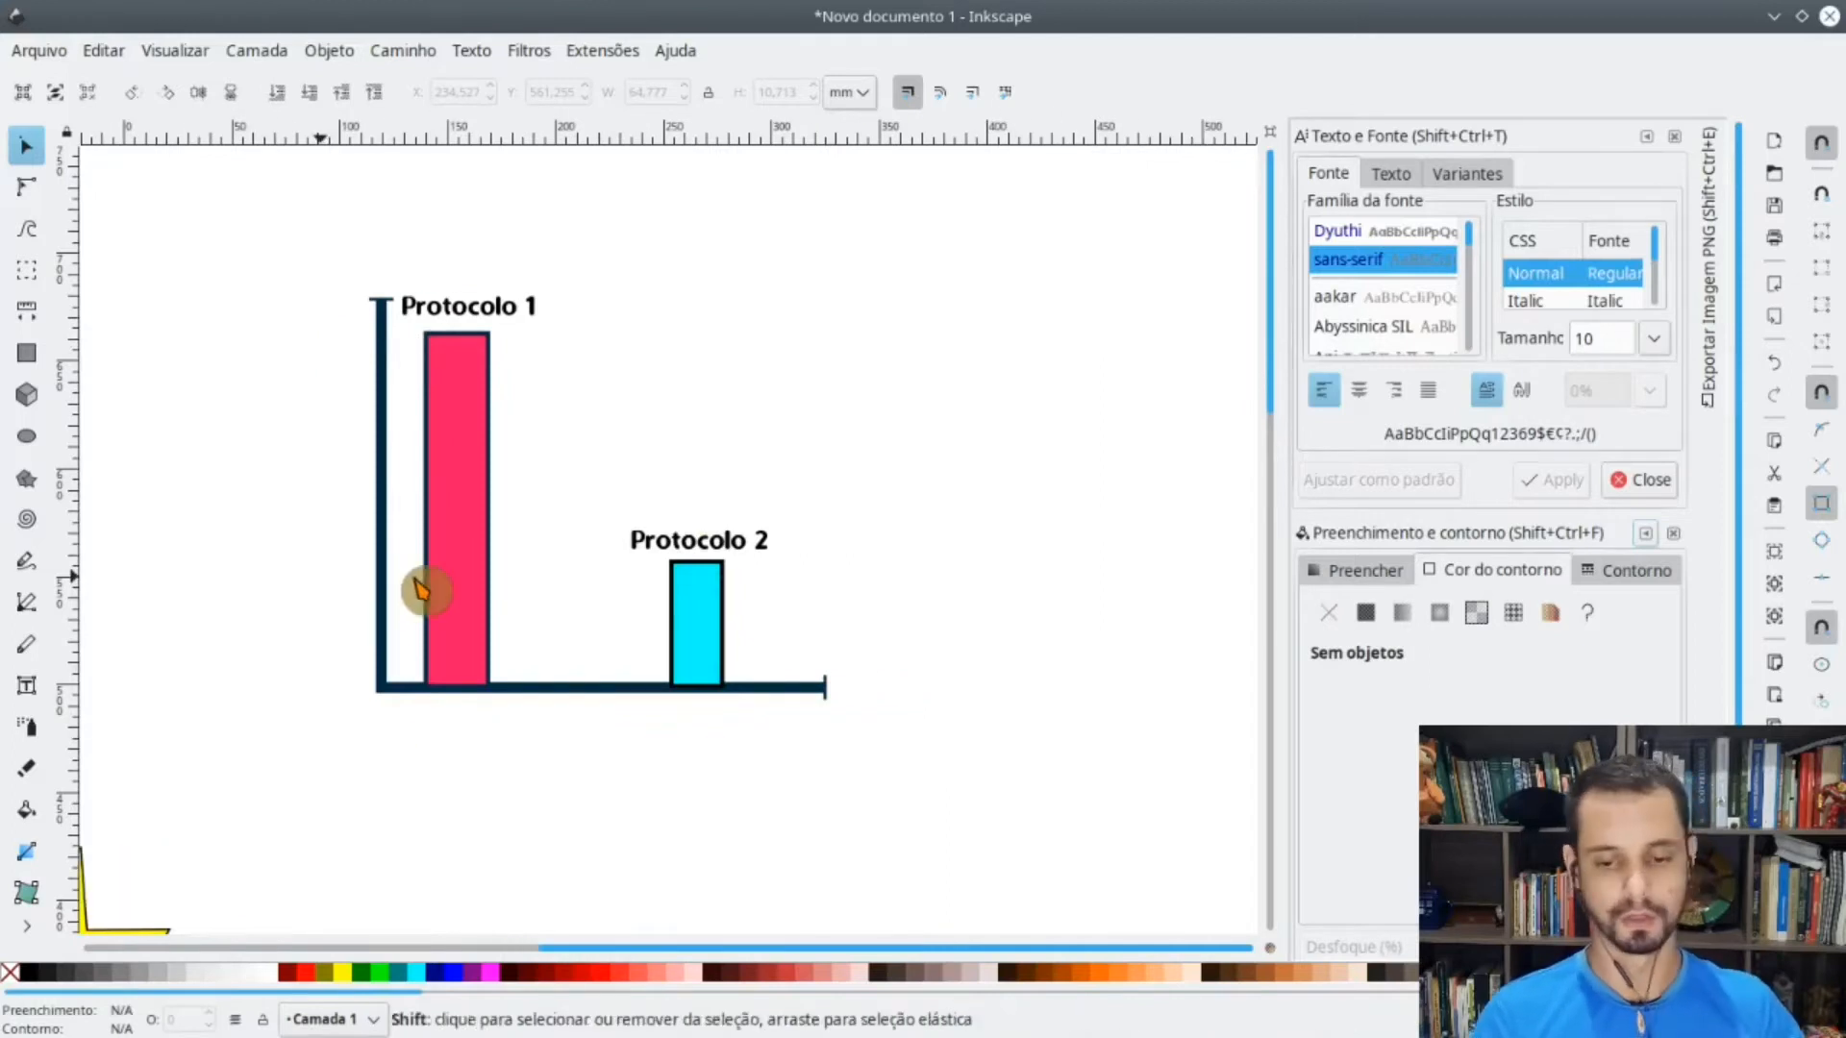
scroll(414, 581, "down", 2)
scroll(630, 658, "right", 2)
left_click(27, 352)
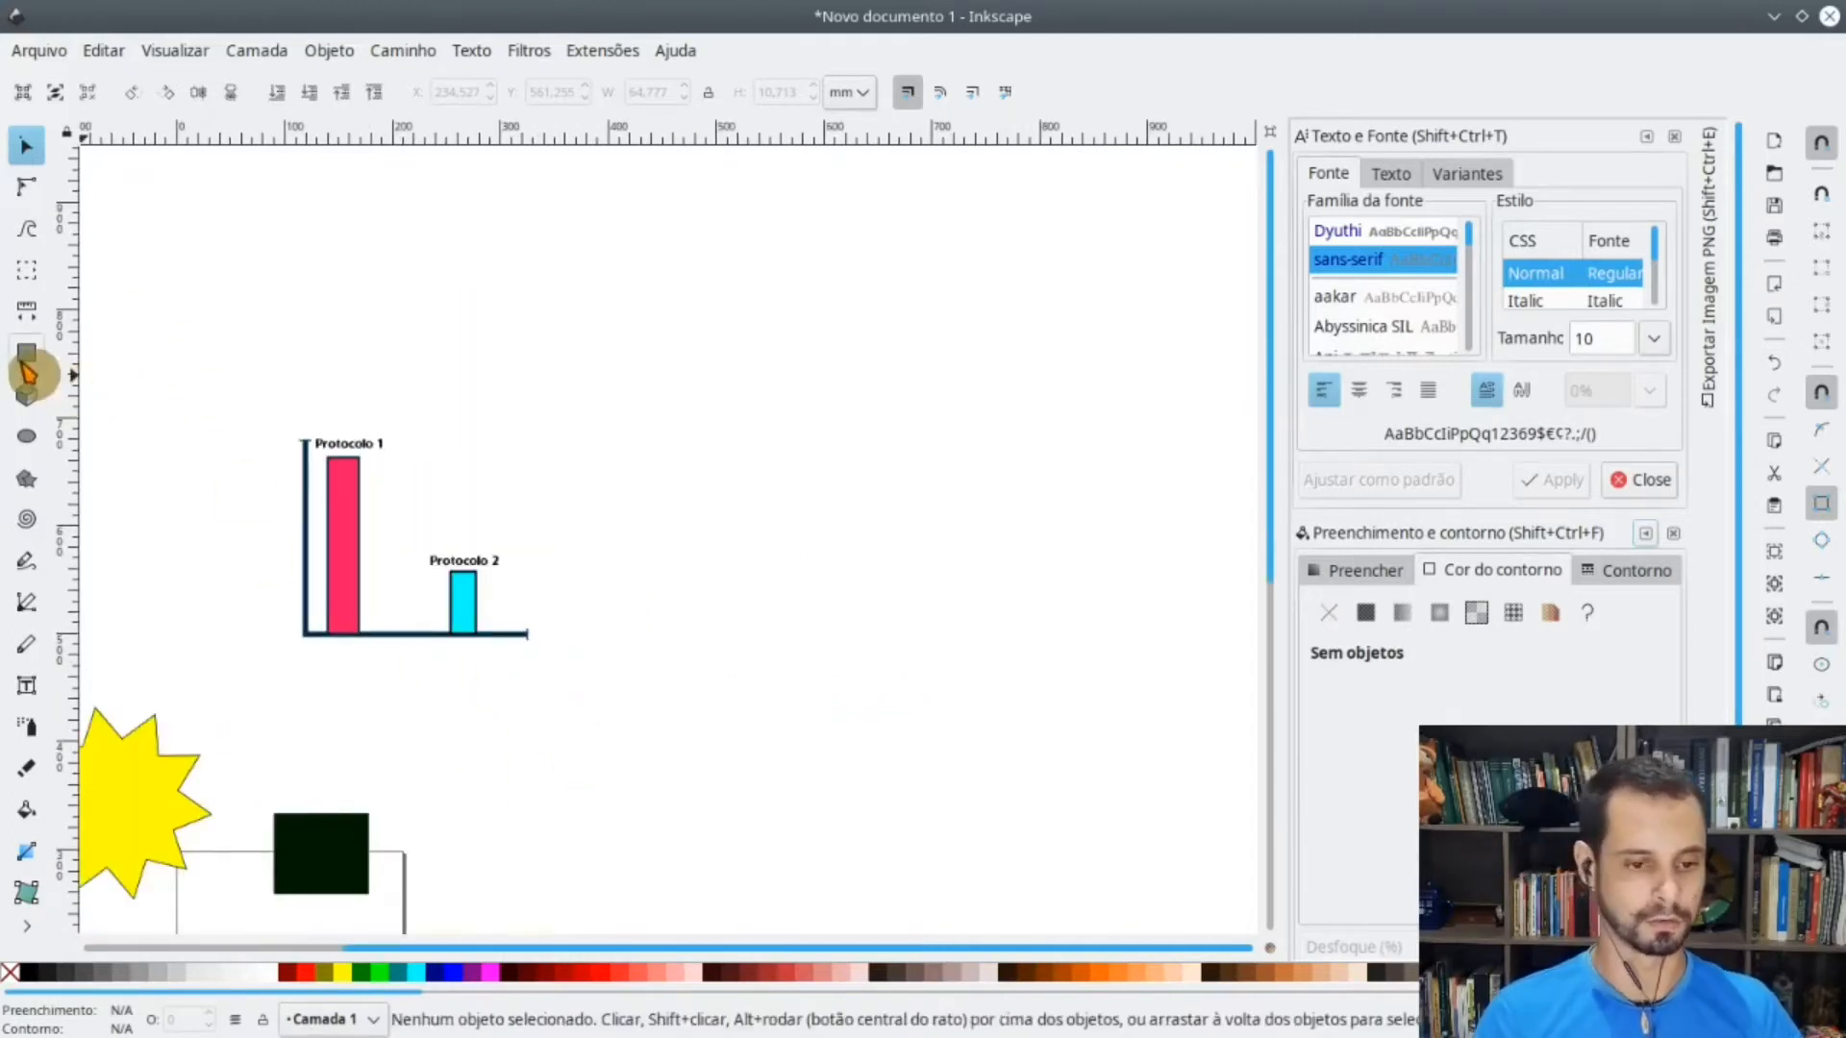
mouse_move(683, 393)
left_mouse_down()
mouse_move(866, 535)
mouse_move(895, 512)
mouse_move(892, 530)
left_mouse_up()
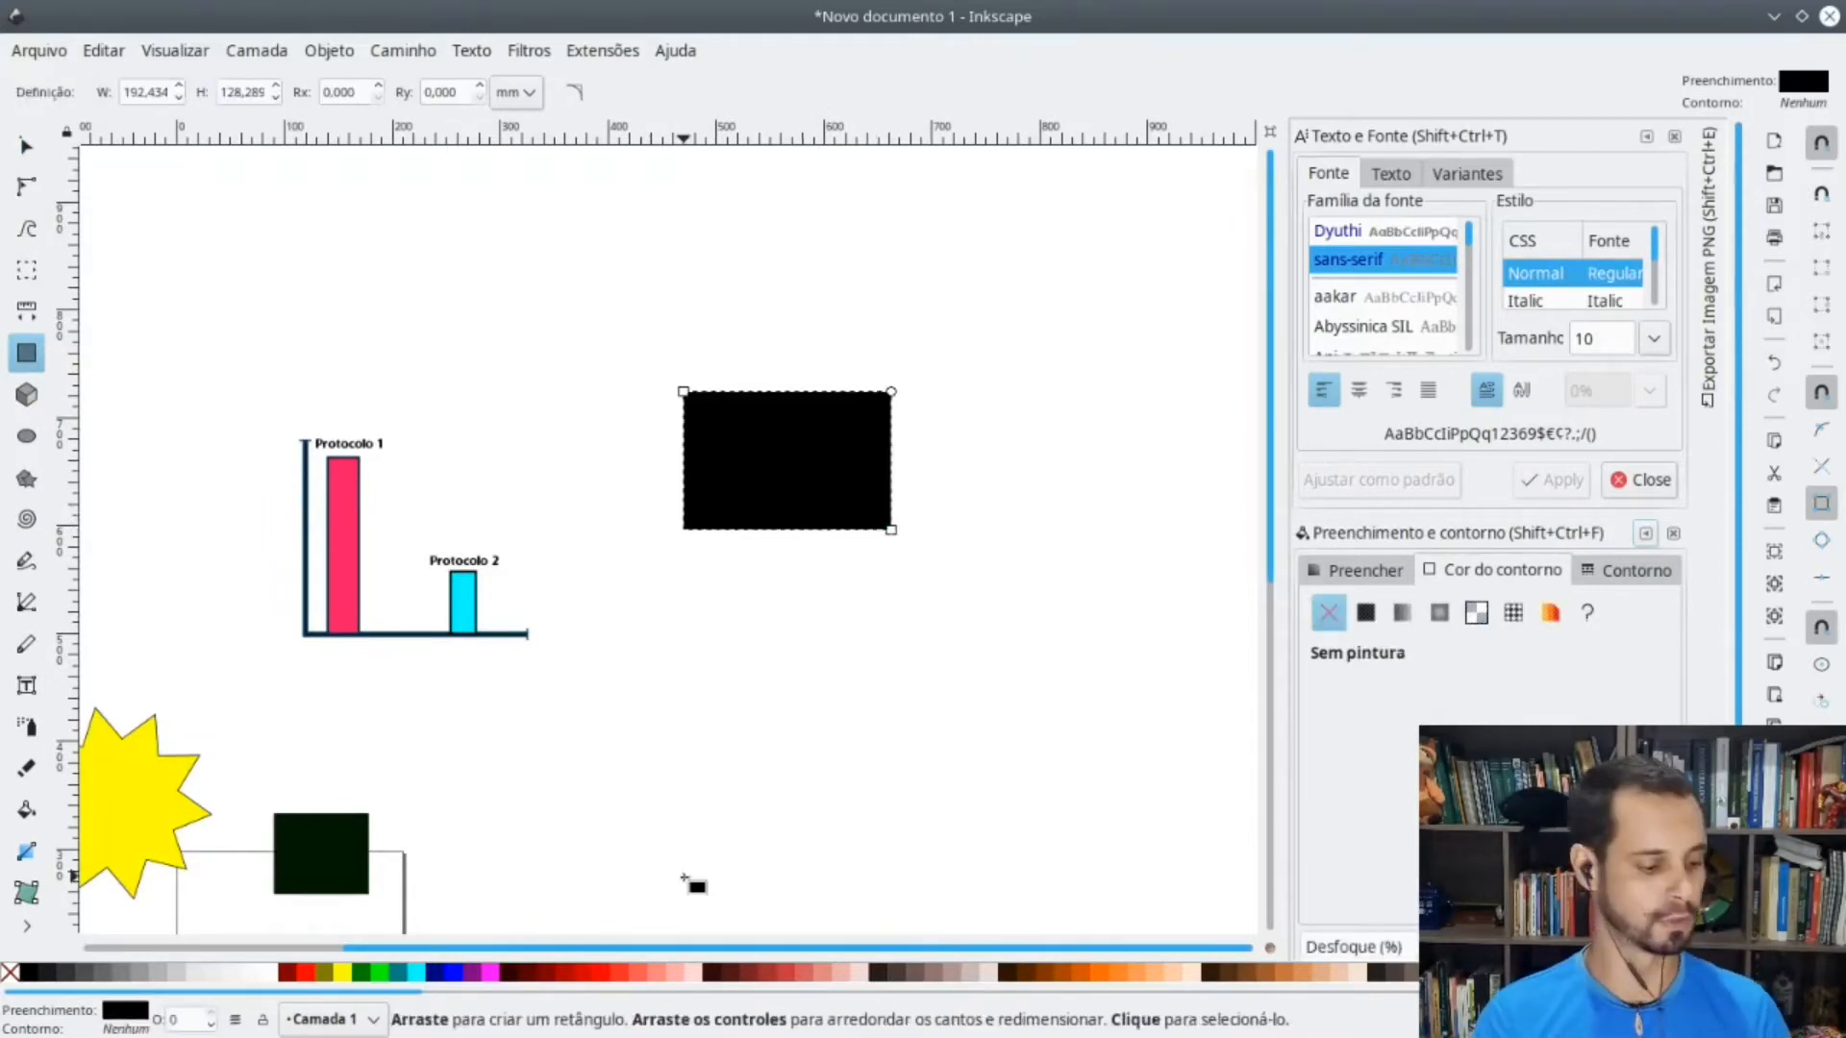
key("ctrl")
key("ctrl+v")
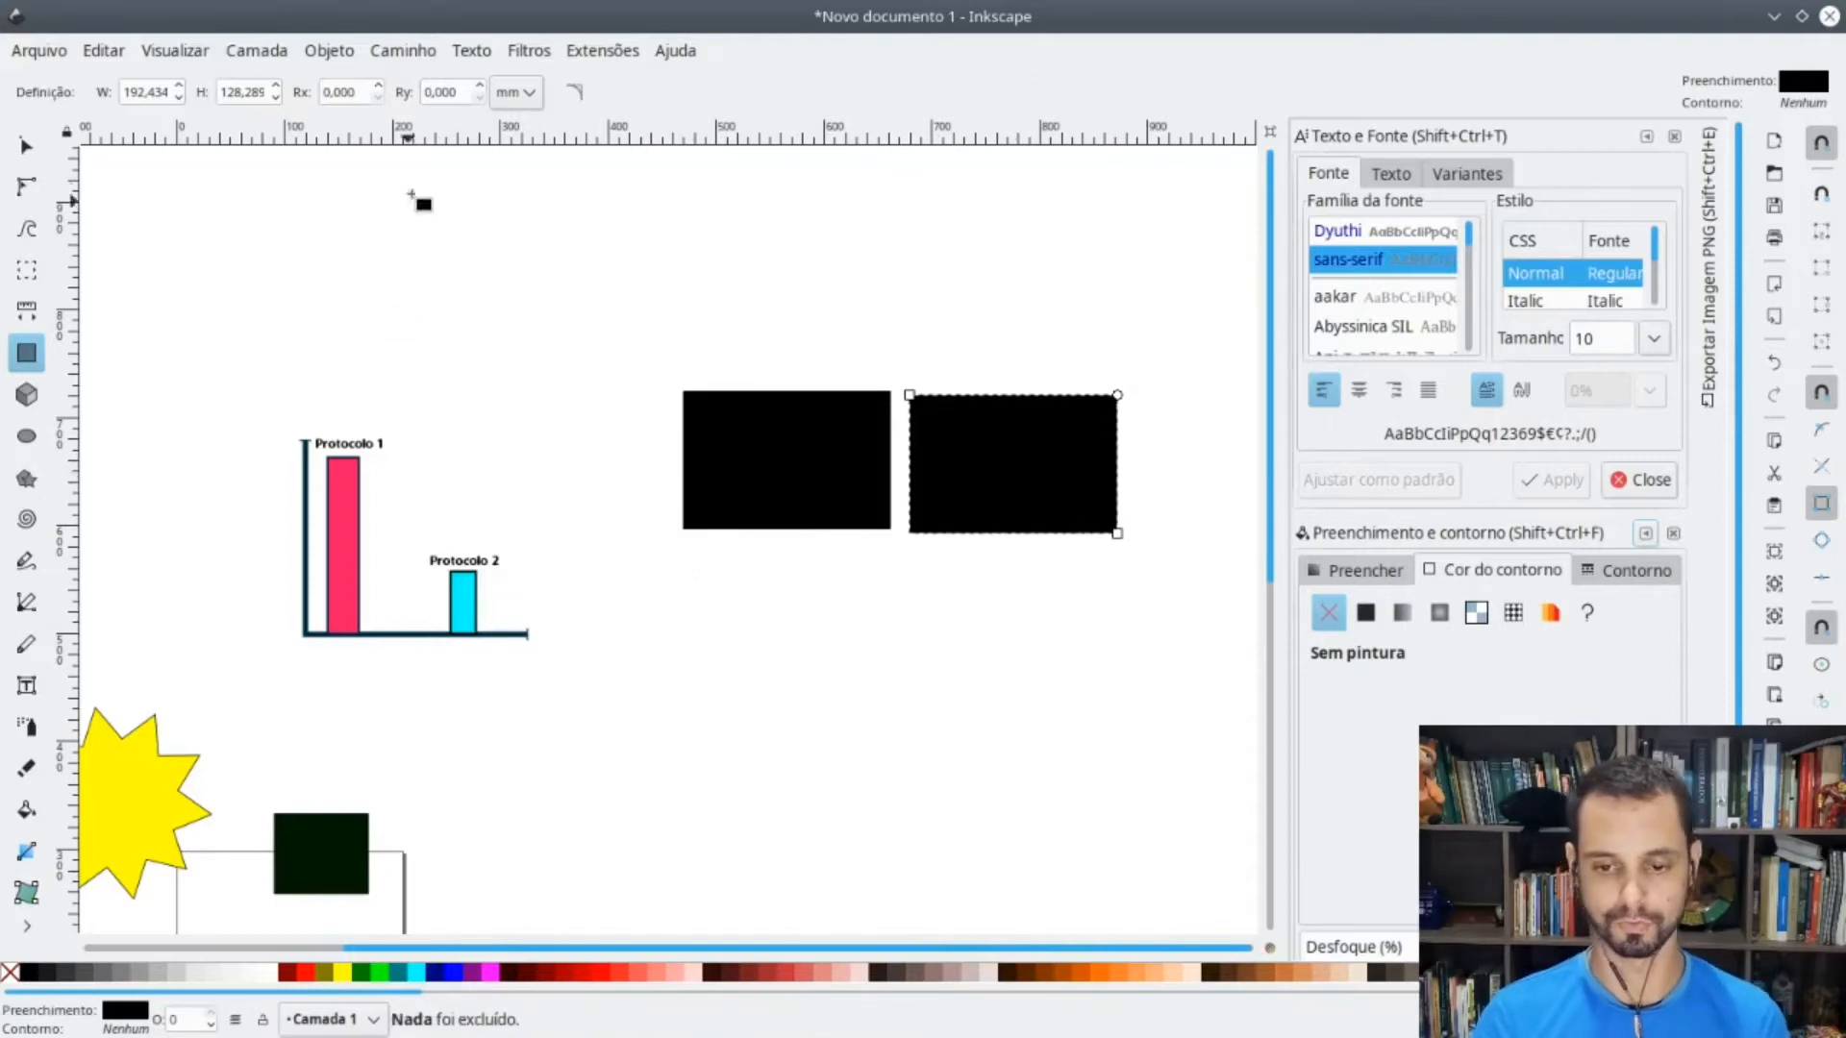
- Add two horizontal guides, one above the rectangles and one along their top edge, and snap the right rectangle's top to the lower guide
left_click_drag(795, 127, 762, 227)
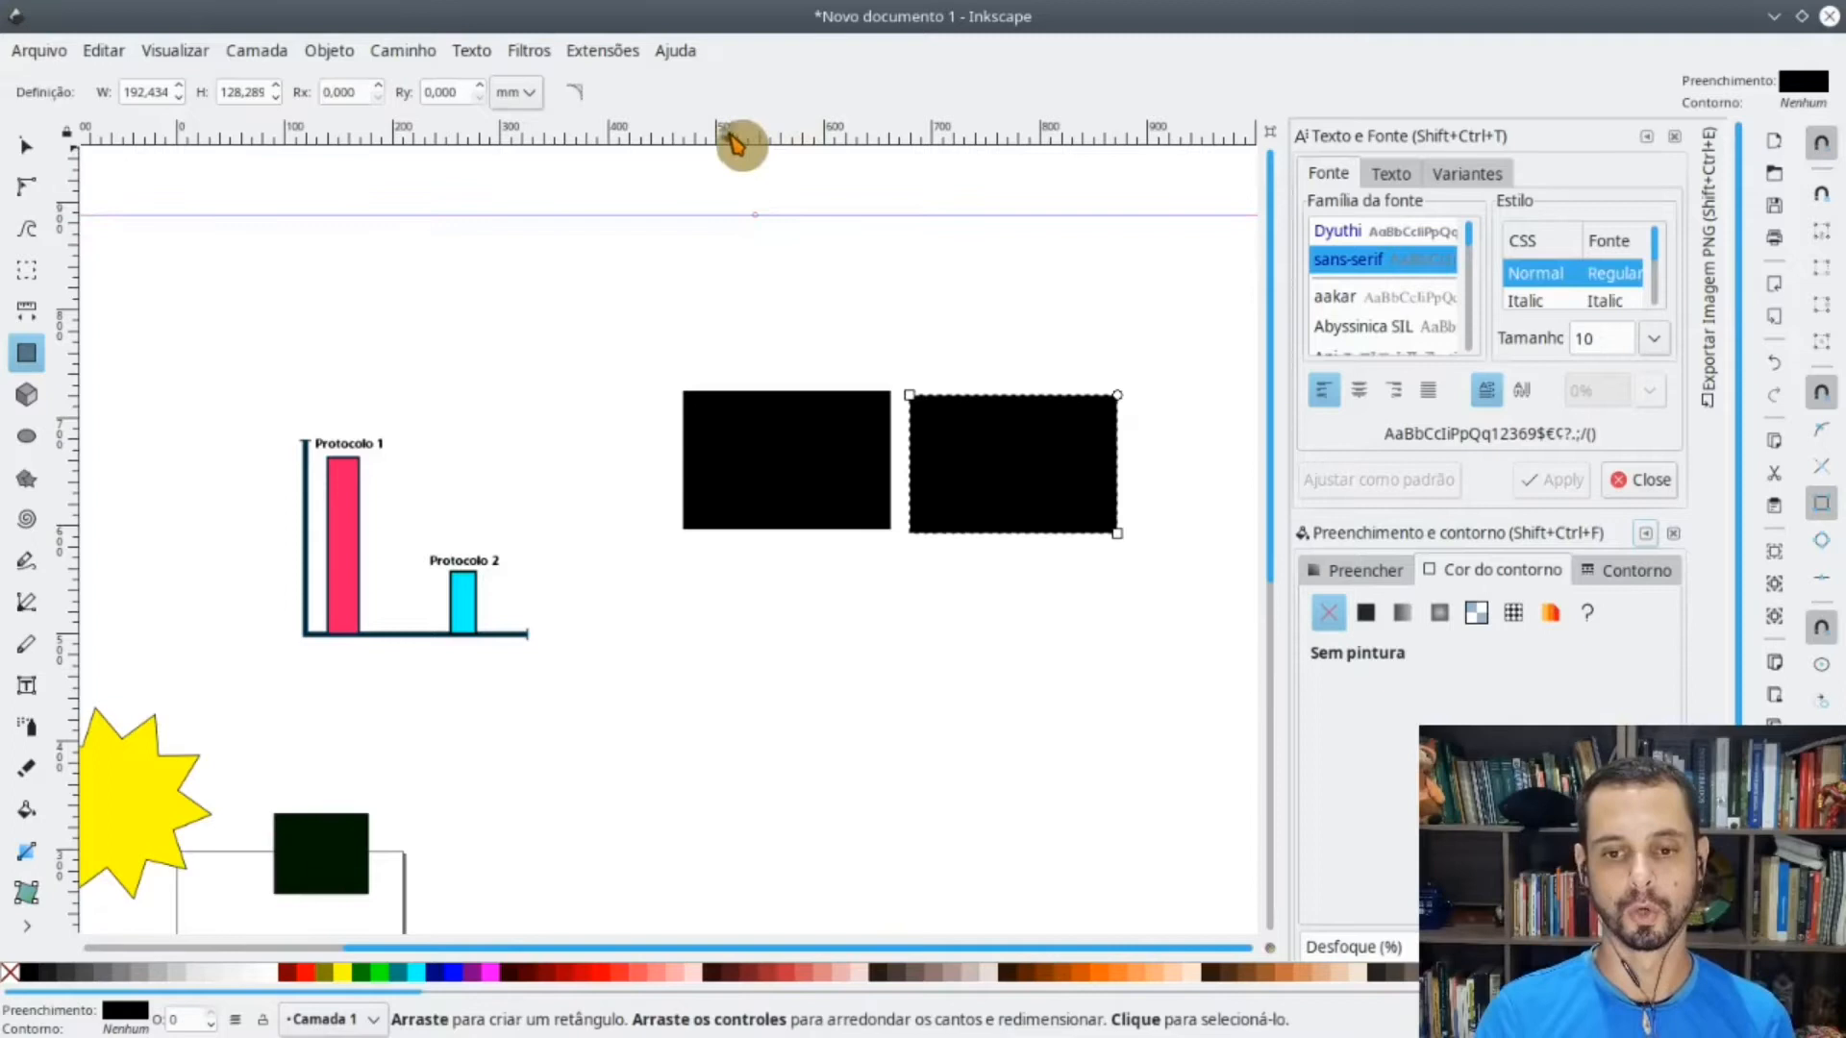
left_click_drag(725, 134, 652, 401)
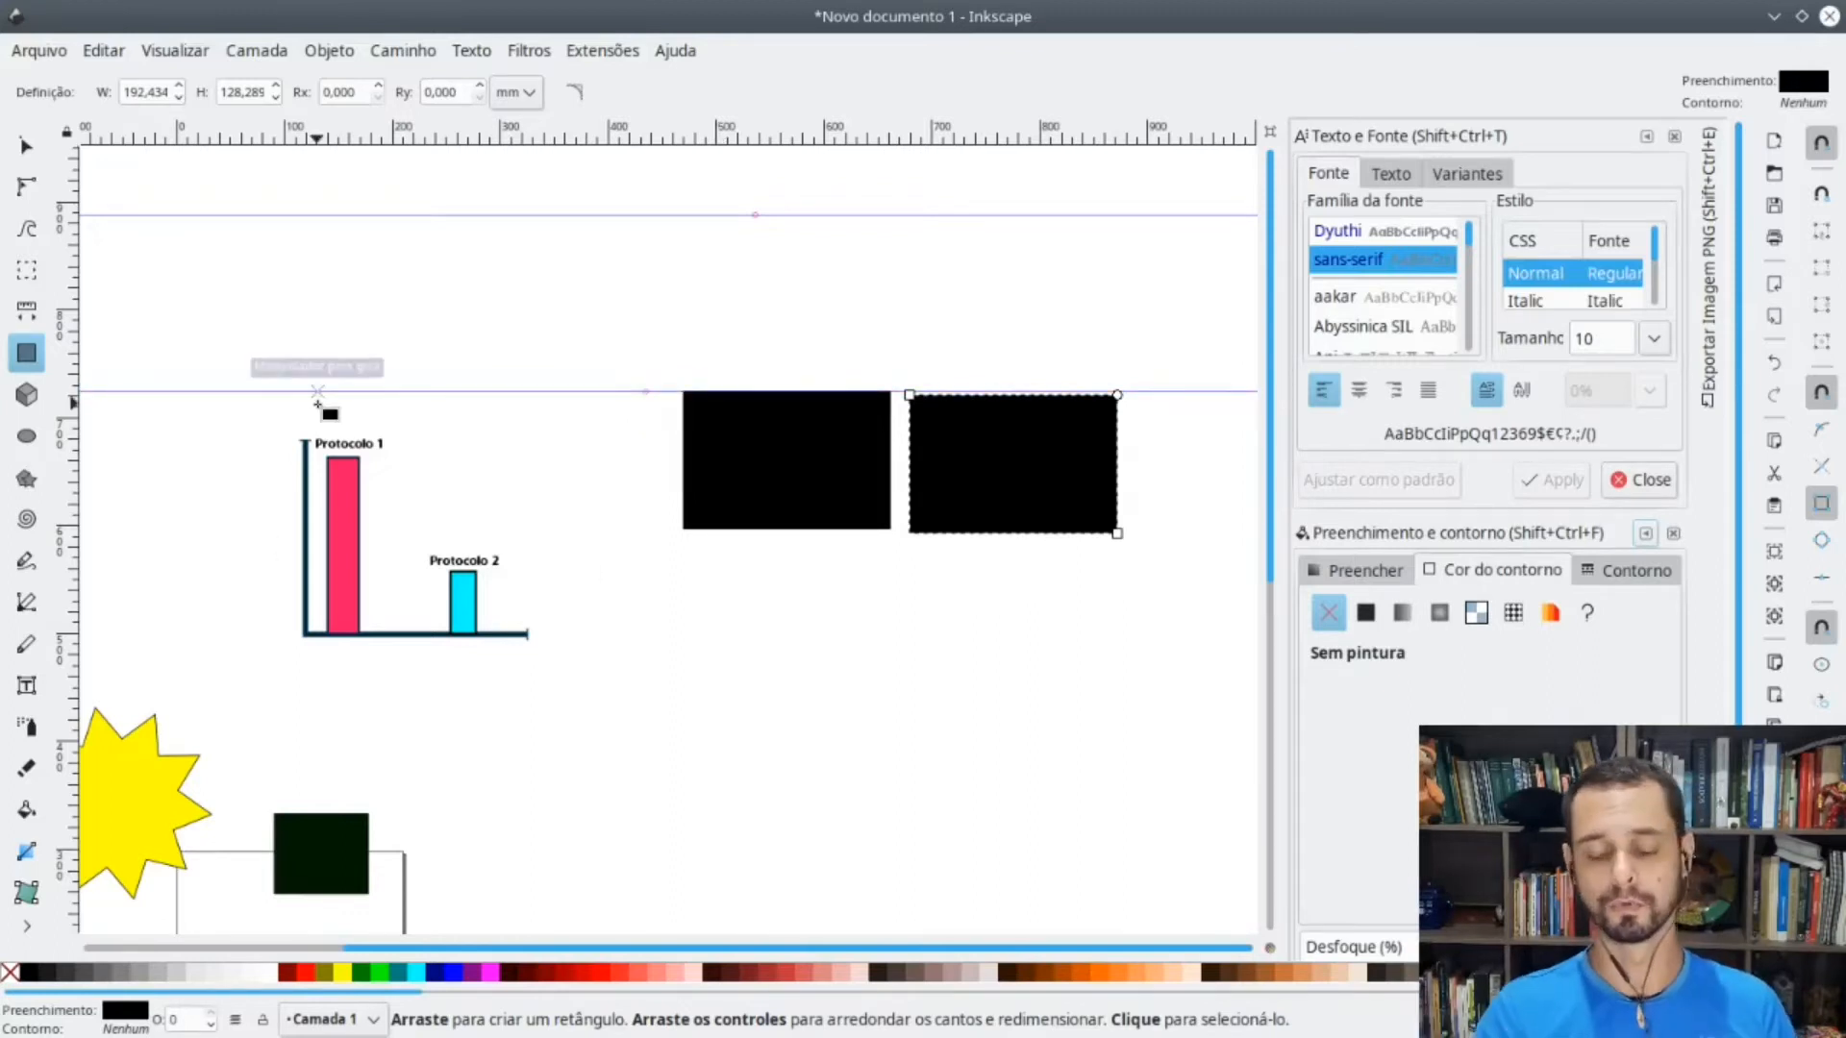
left_click(18, 171)
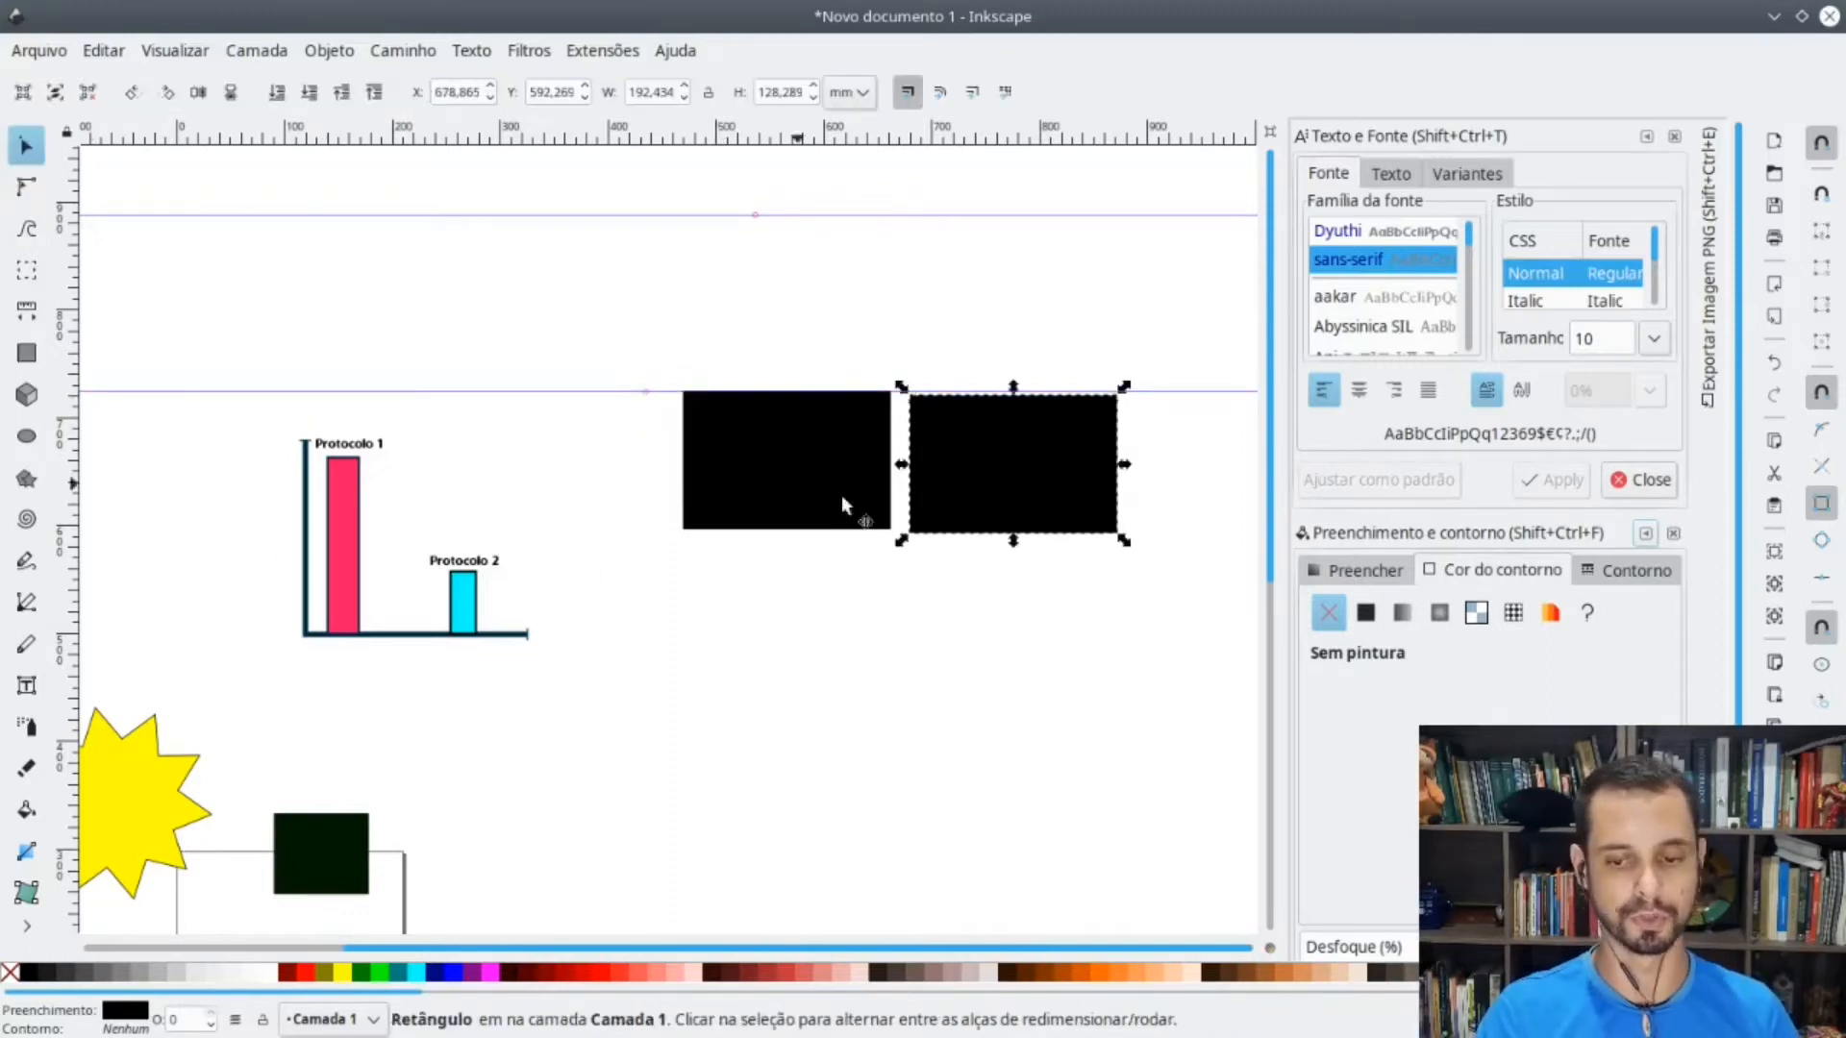
scroll(937, 437, "up", 2)
left_click_drag(960, 483, 1002, 480)
- Add another horizontal guide along the right rectangle's top edge and move the left rectangle below that line
mouse_move(550, 510)
left_mouse_down()
mouse_move(594, 494)
mouse_move(527, 571)
mouse_move(574, 562)
mouse_move(469, 588)
mouse_move(540, 536)
left_mouse_up()
left_click_drag(455, 149, 420, 371)
left_click_drag(565, 533, 522, 627)
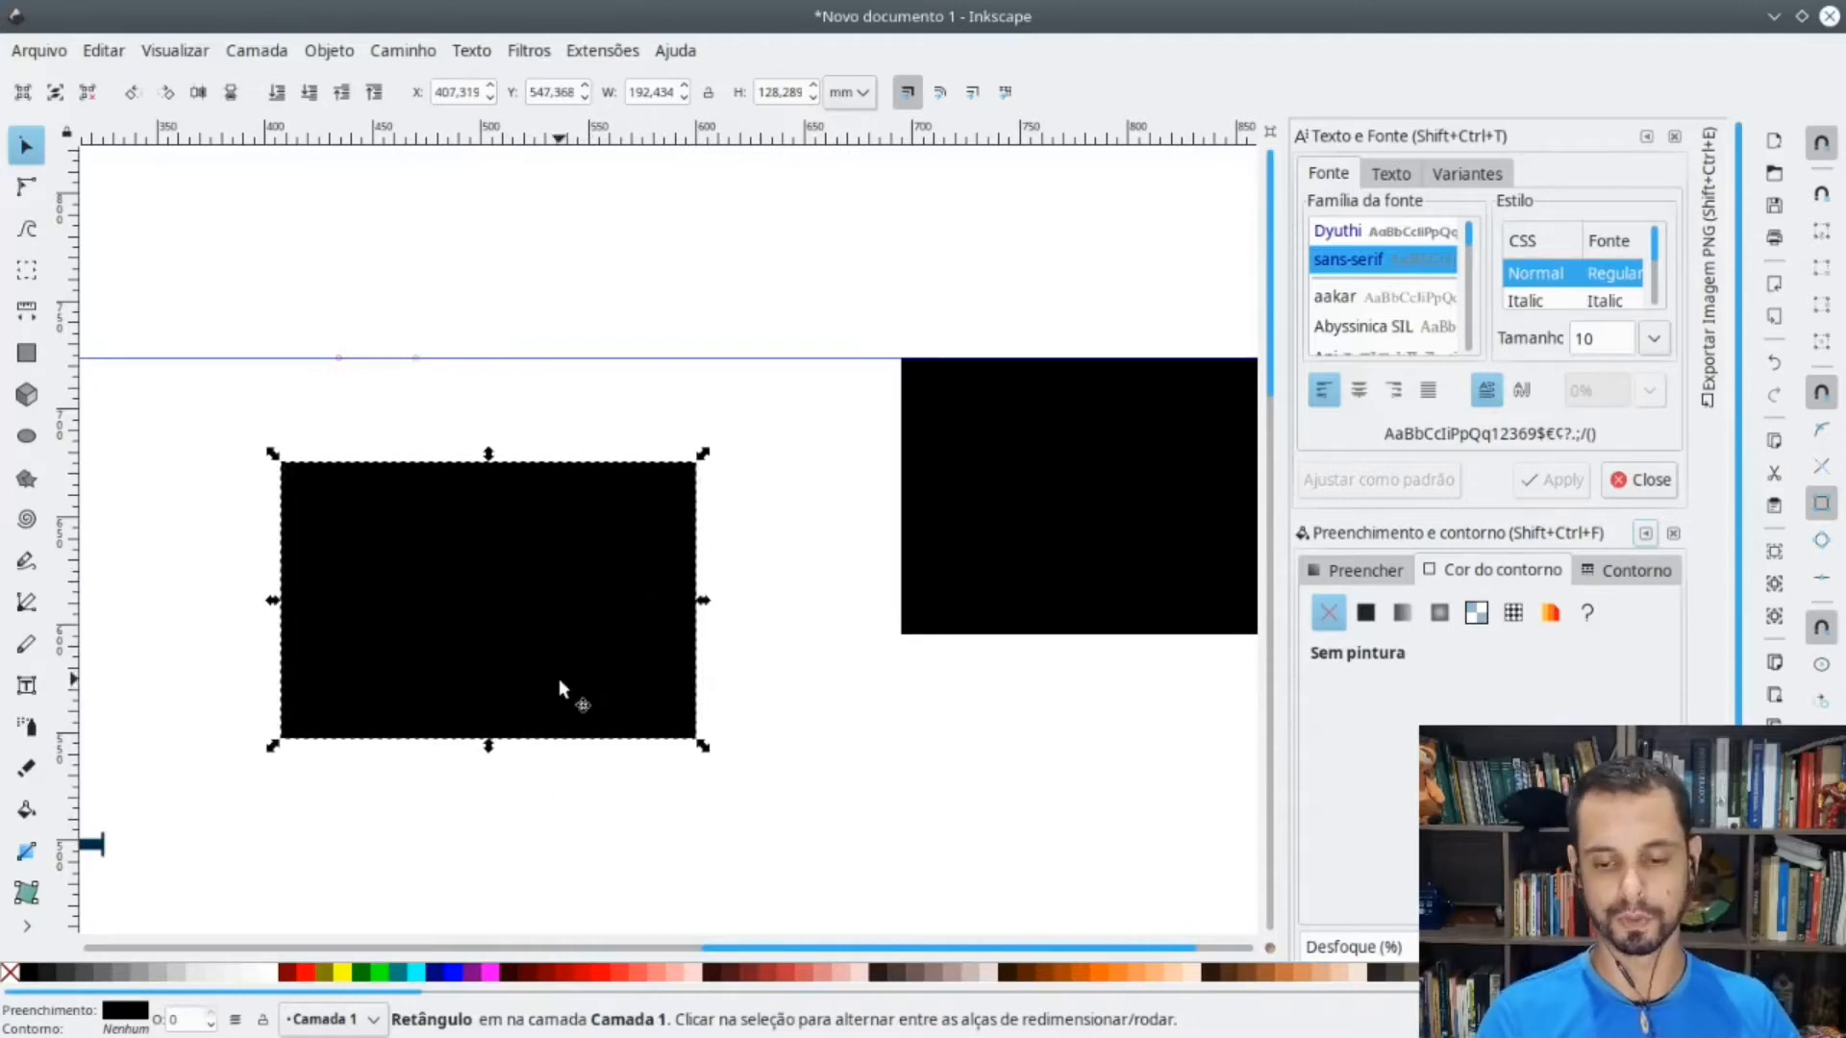
- Align the two rectangles' top edges relative to the first selected one and move both up to snap to the guide
left_click(1011, 507, "shift")
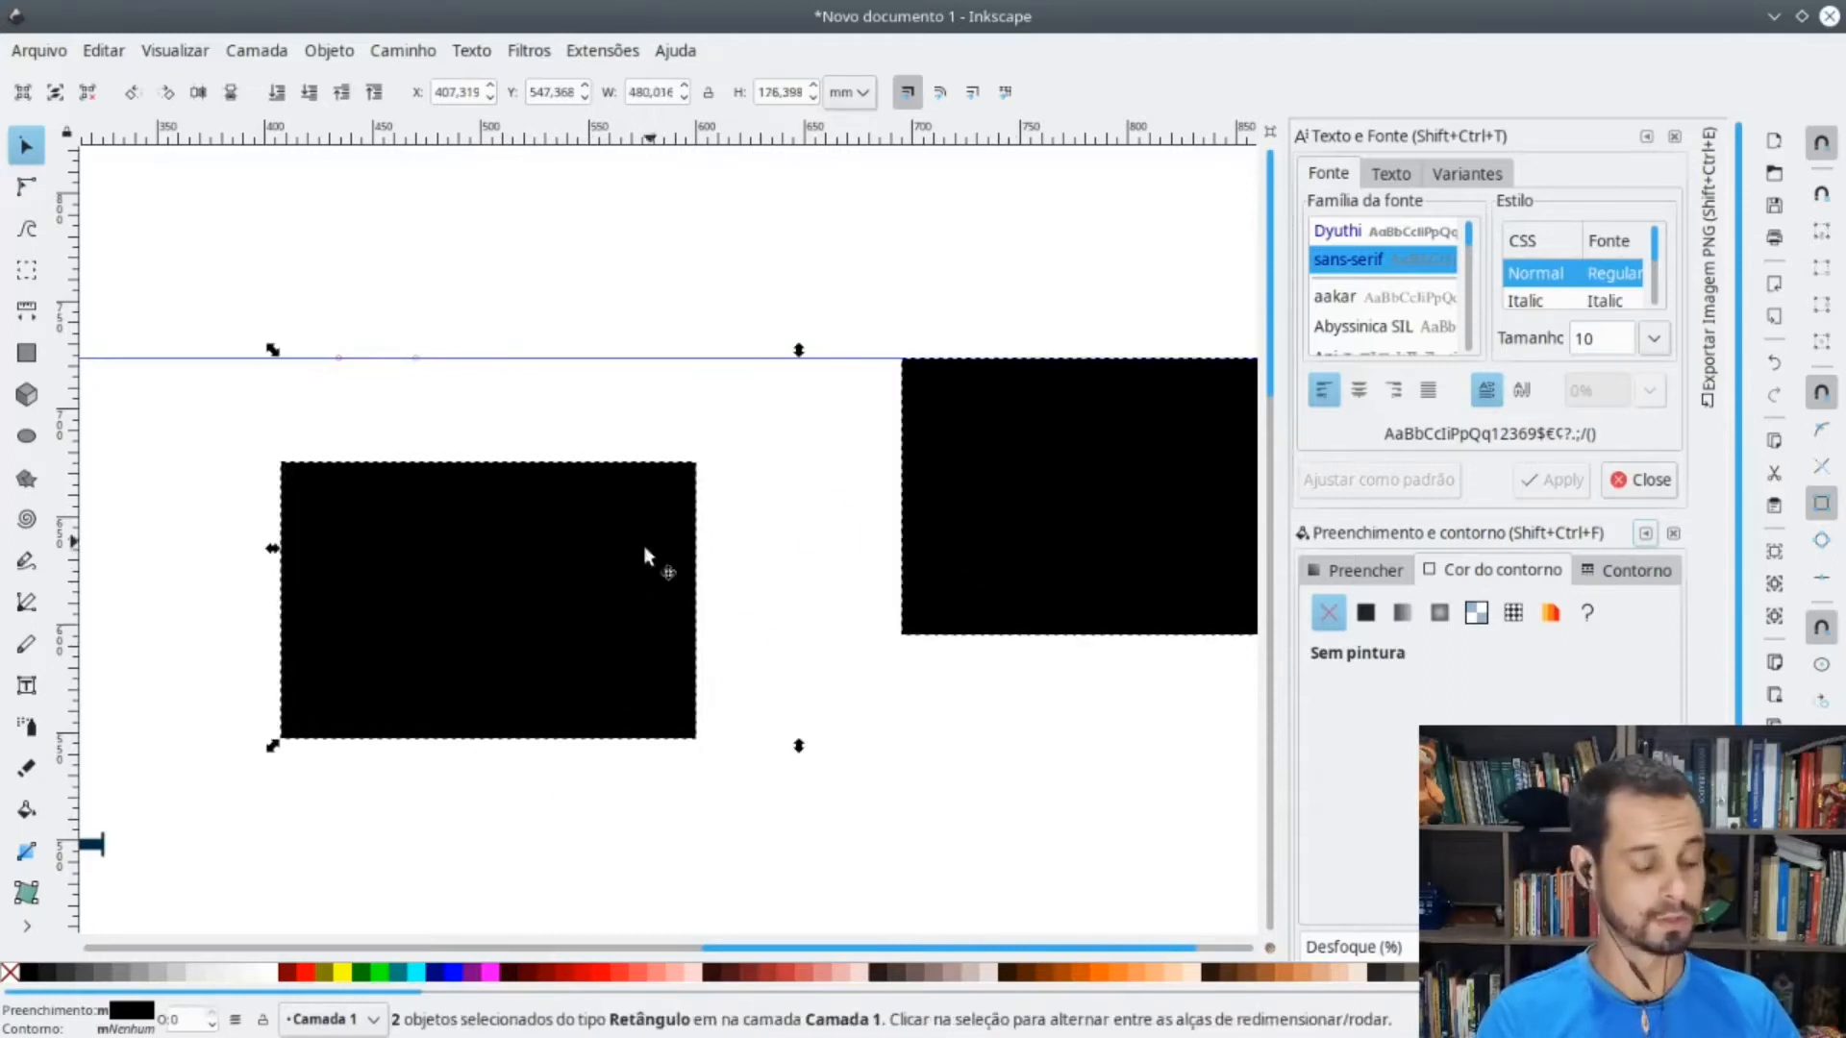
left_click(606, 853)
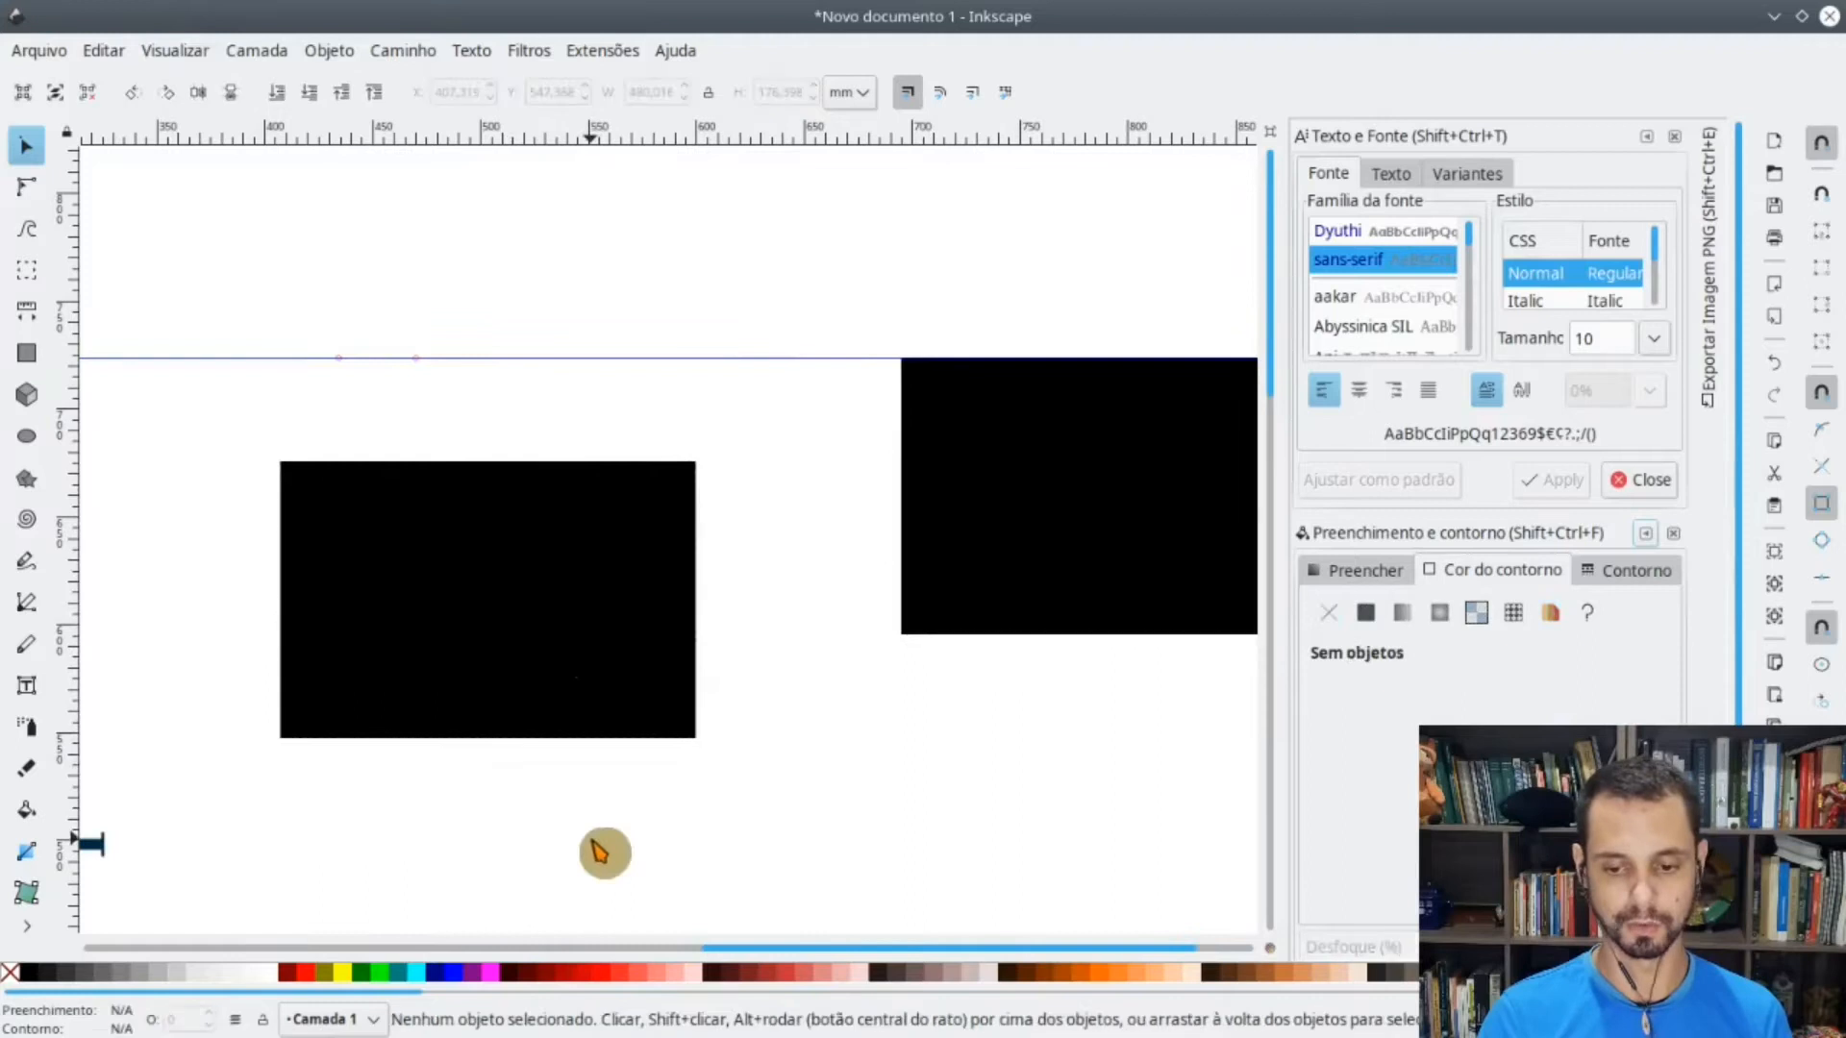
left_click(517, 576)
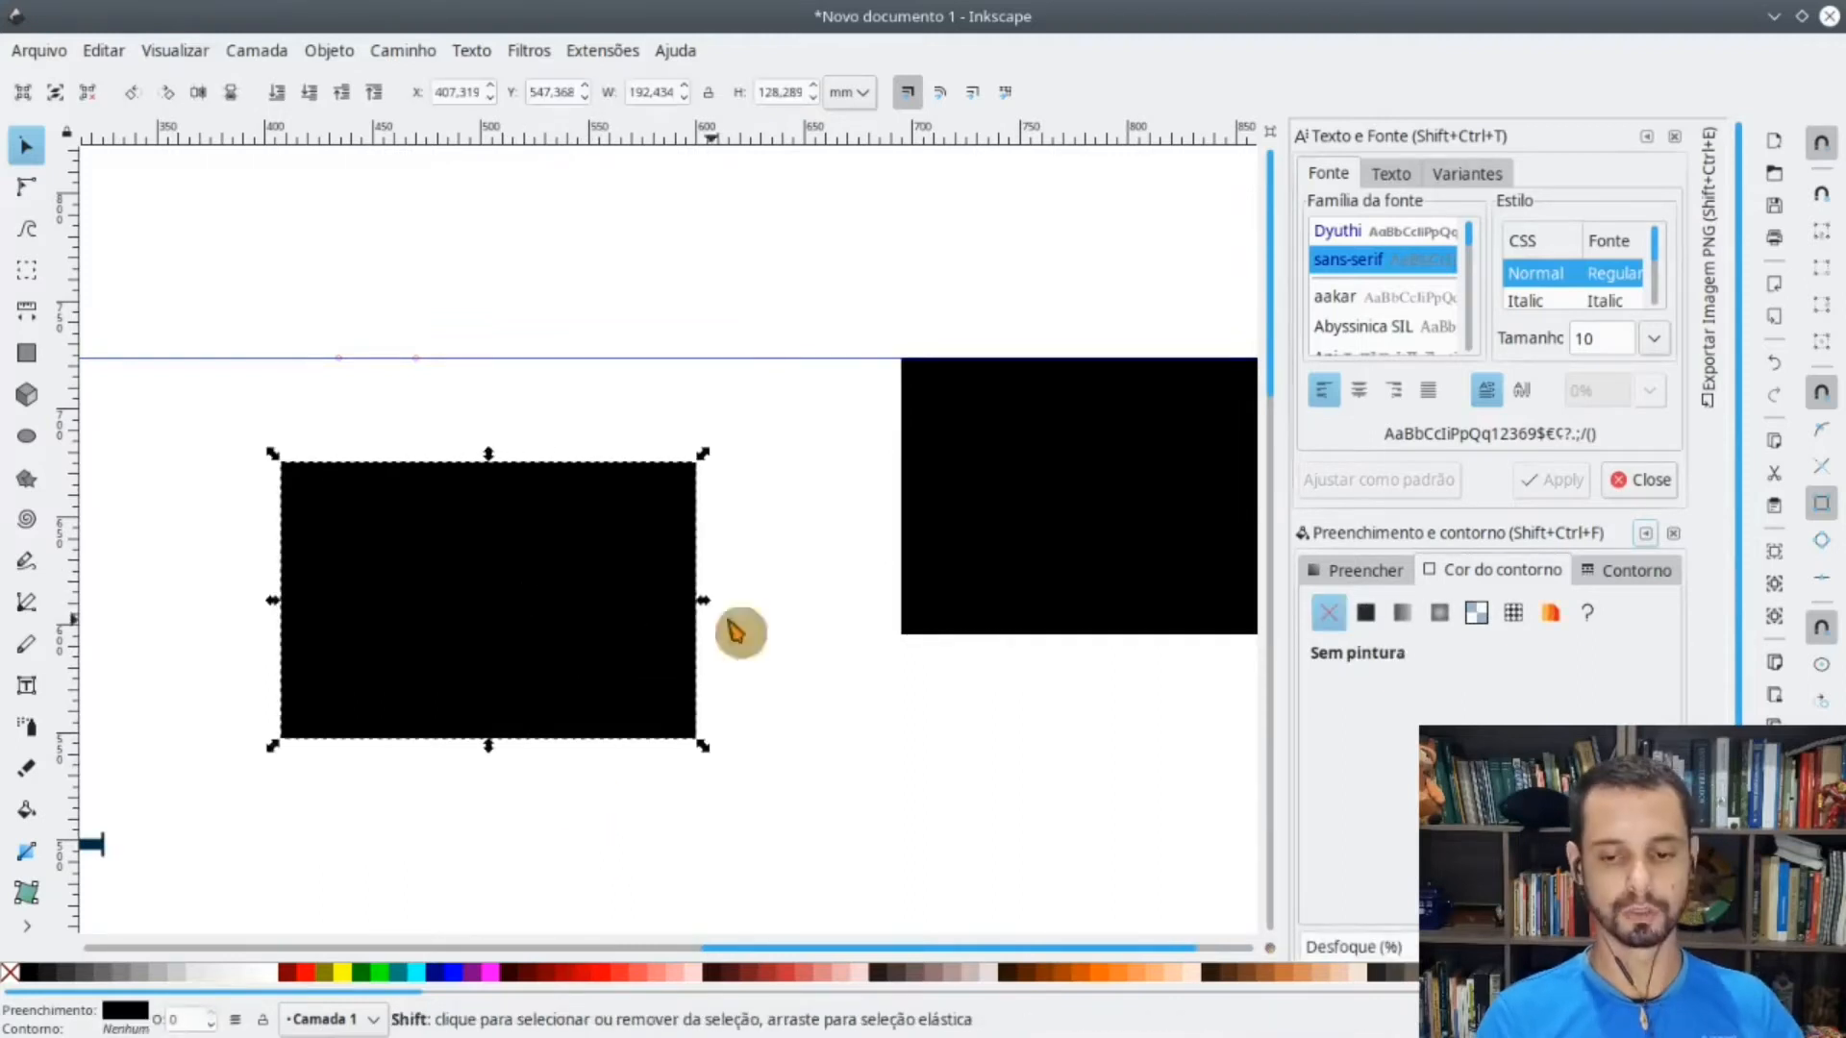
left_click(1075, 514, "shift")
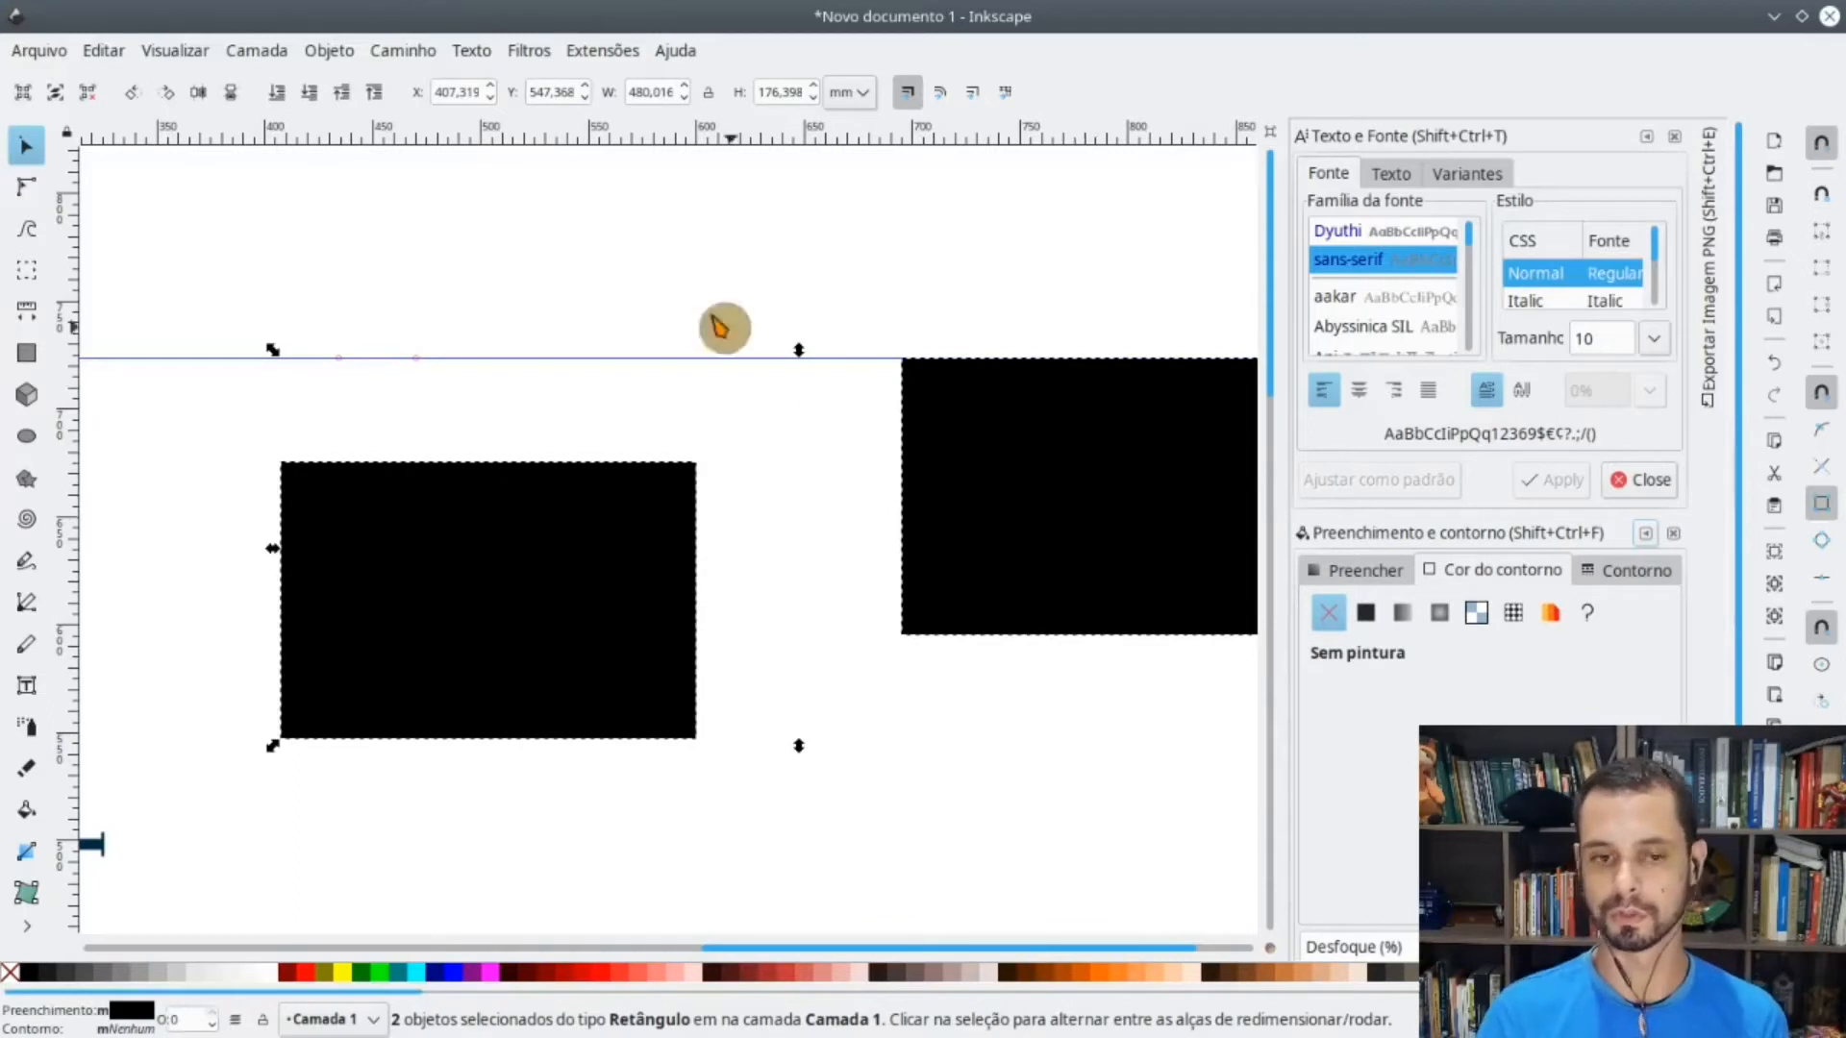
left_click(329, 50)
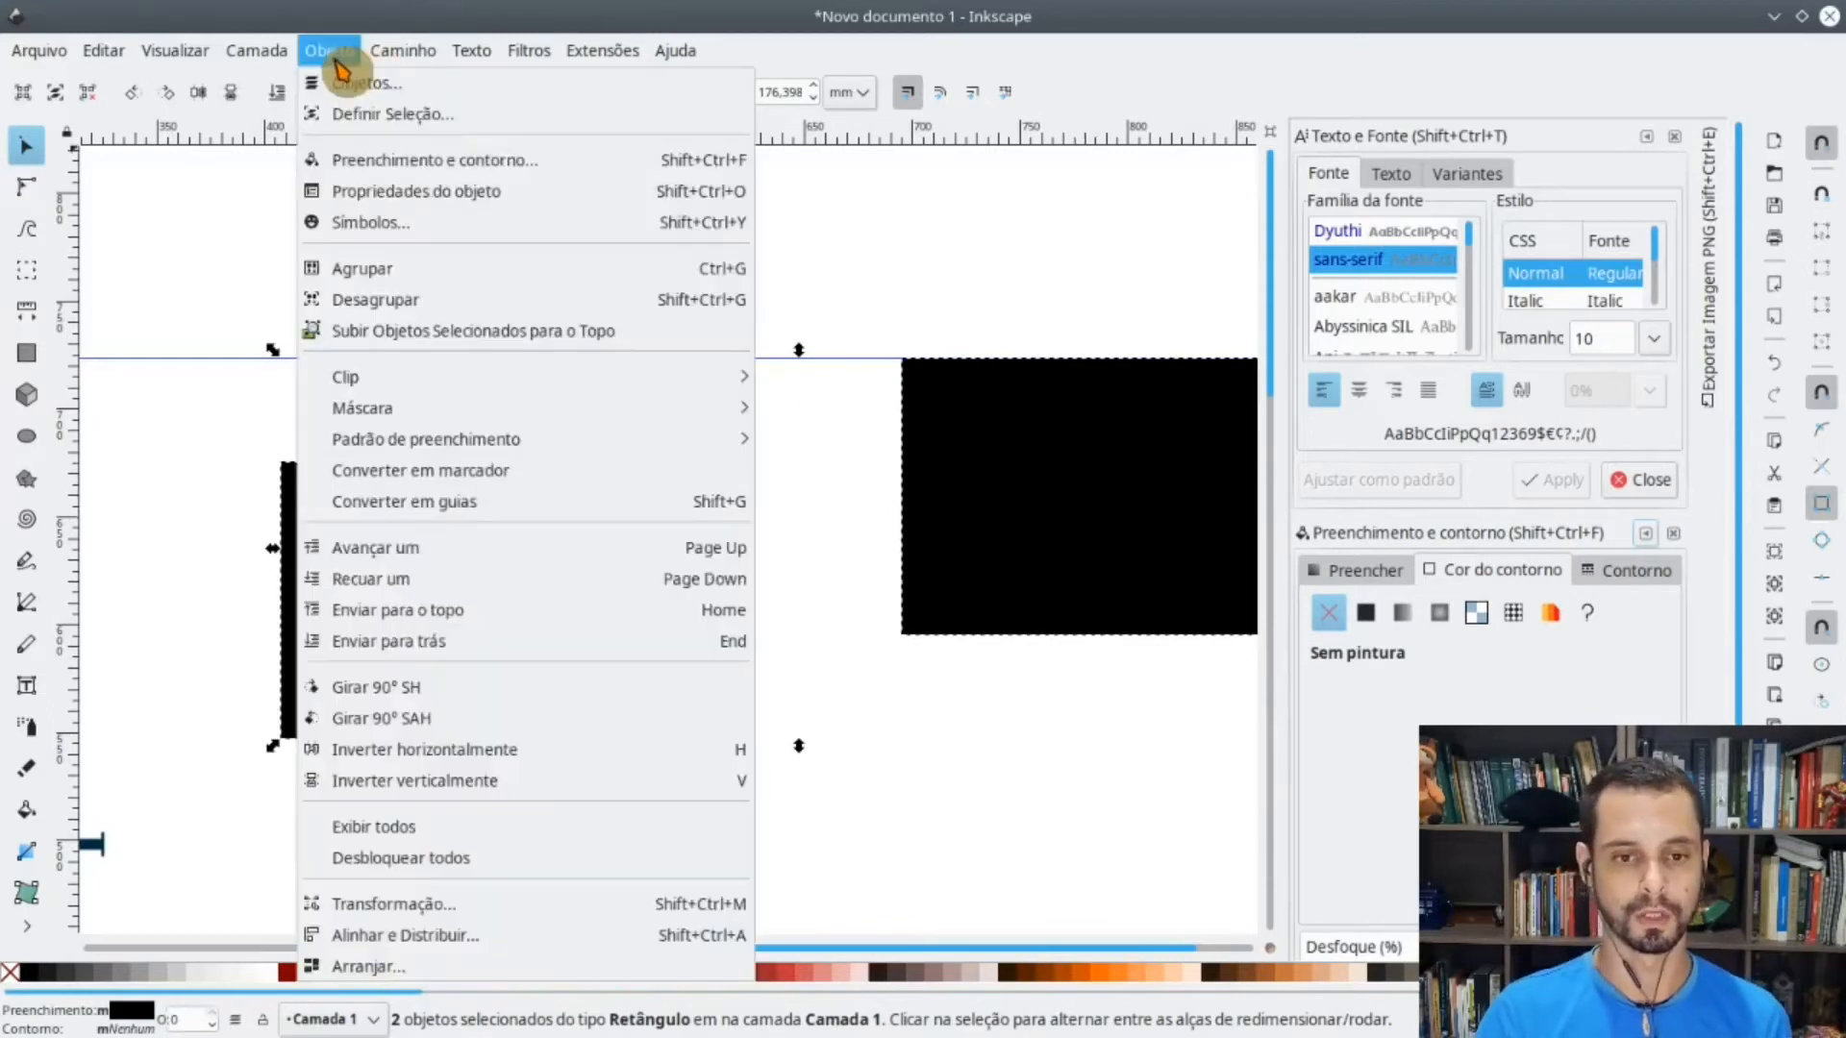
left_click(426, 938)
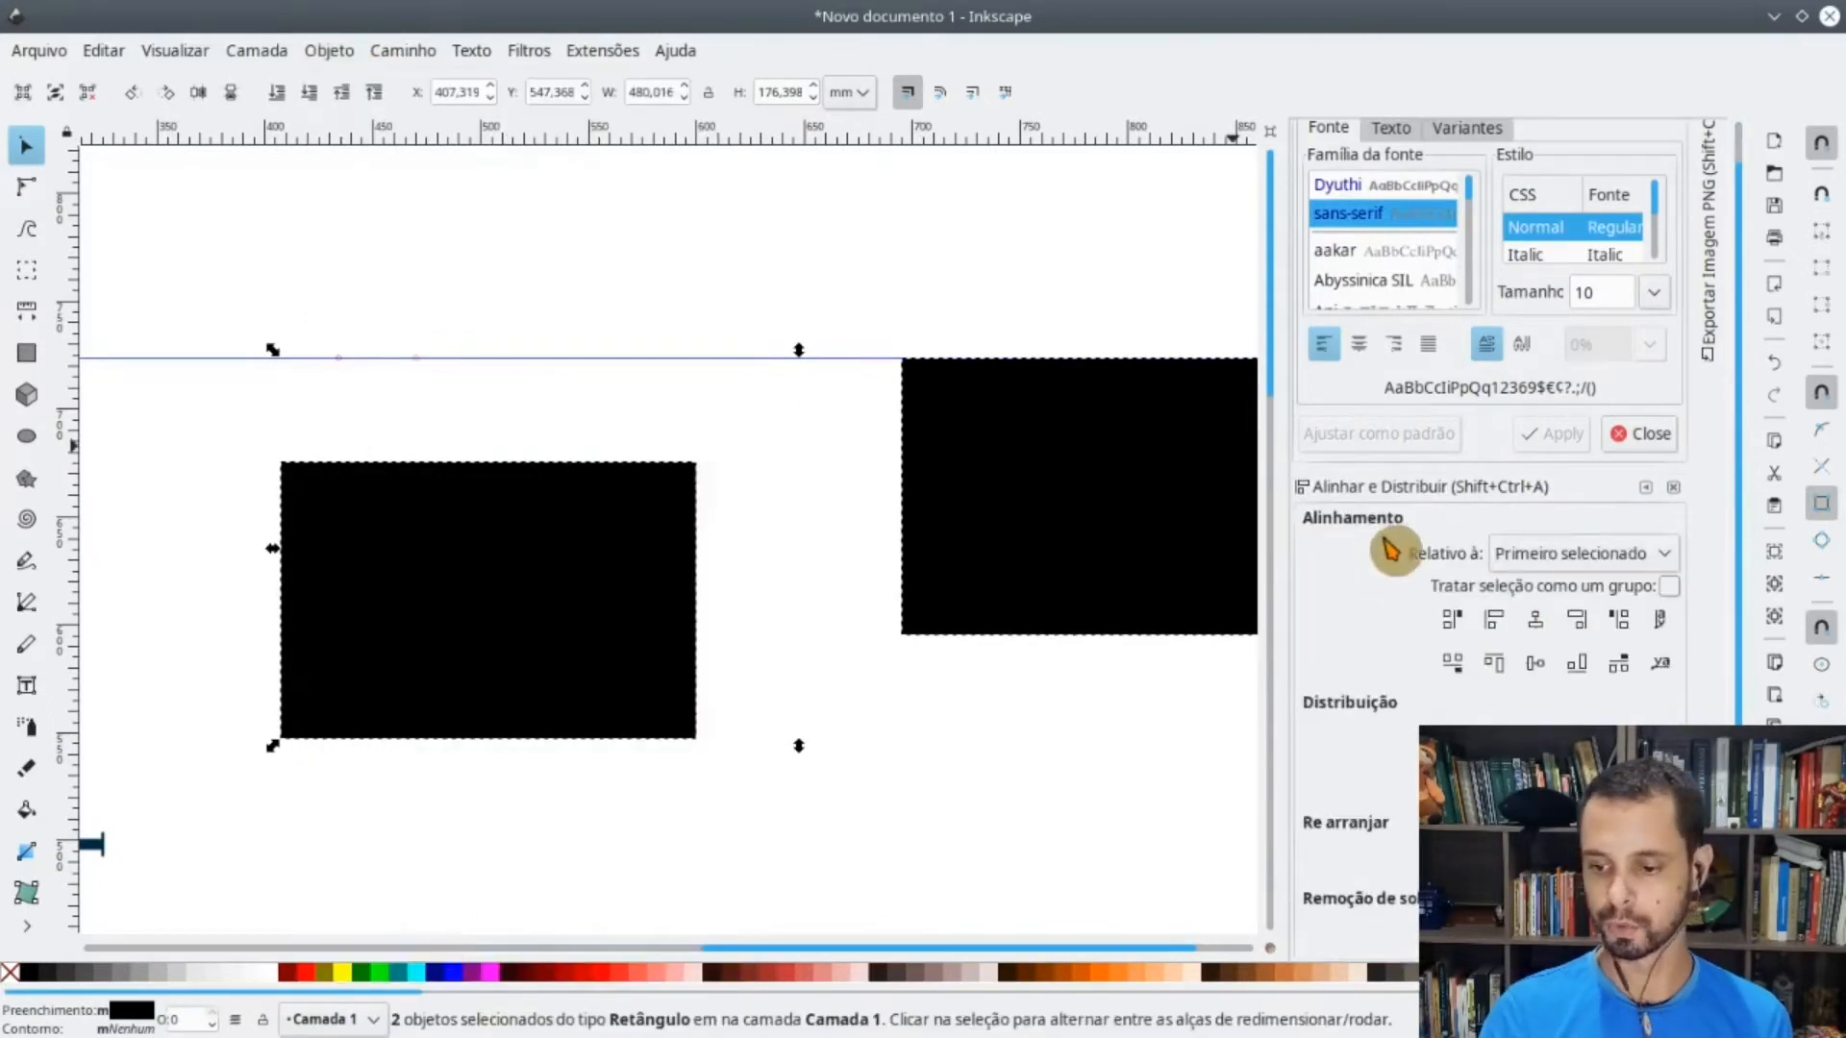
left_click(1495, 670)
left_click_drag(596, 606, 527, 498)
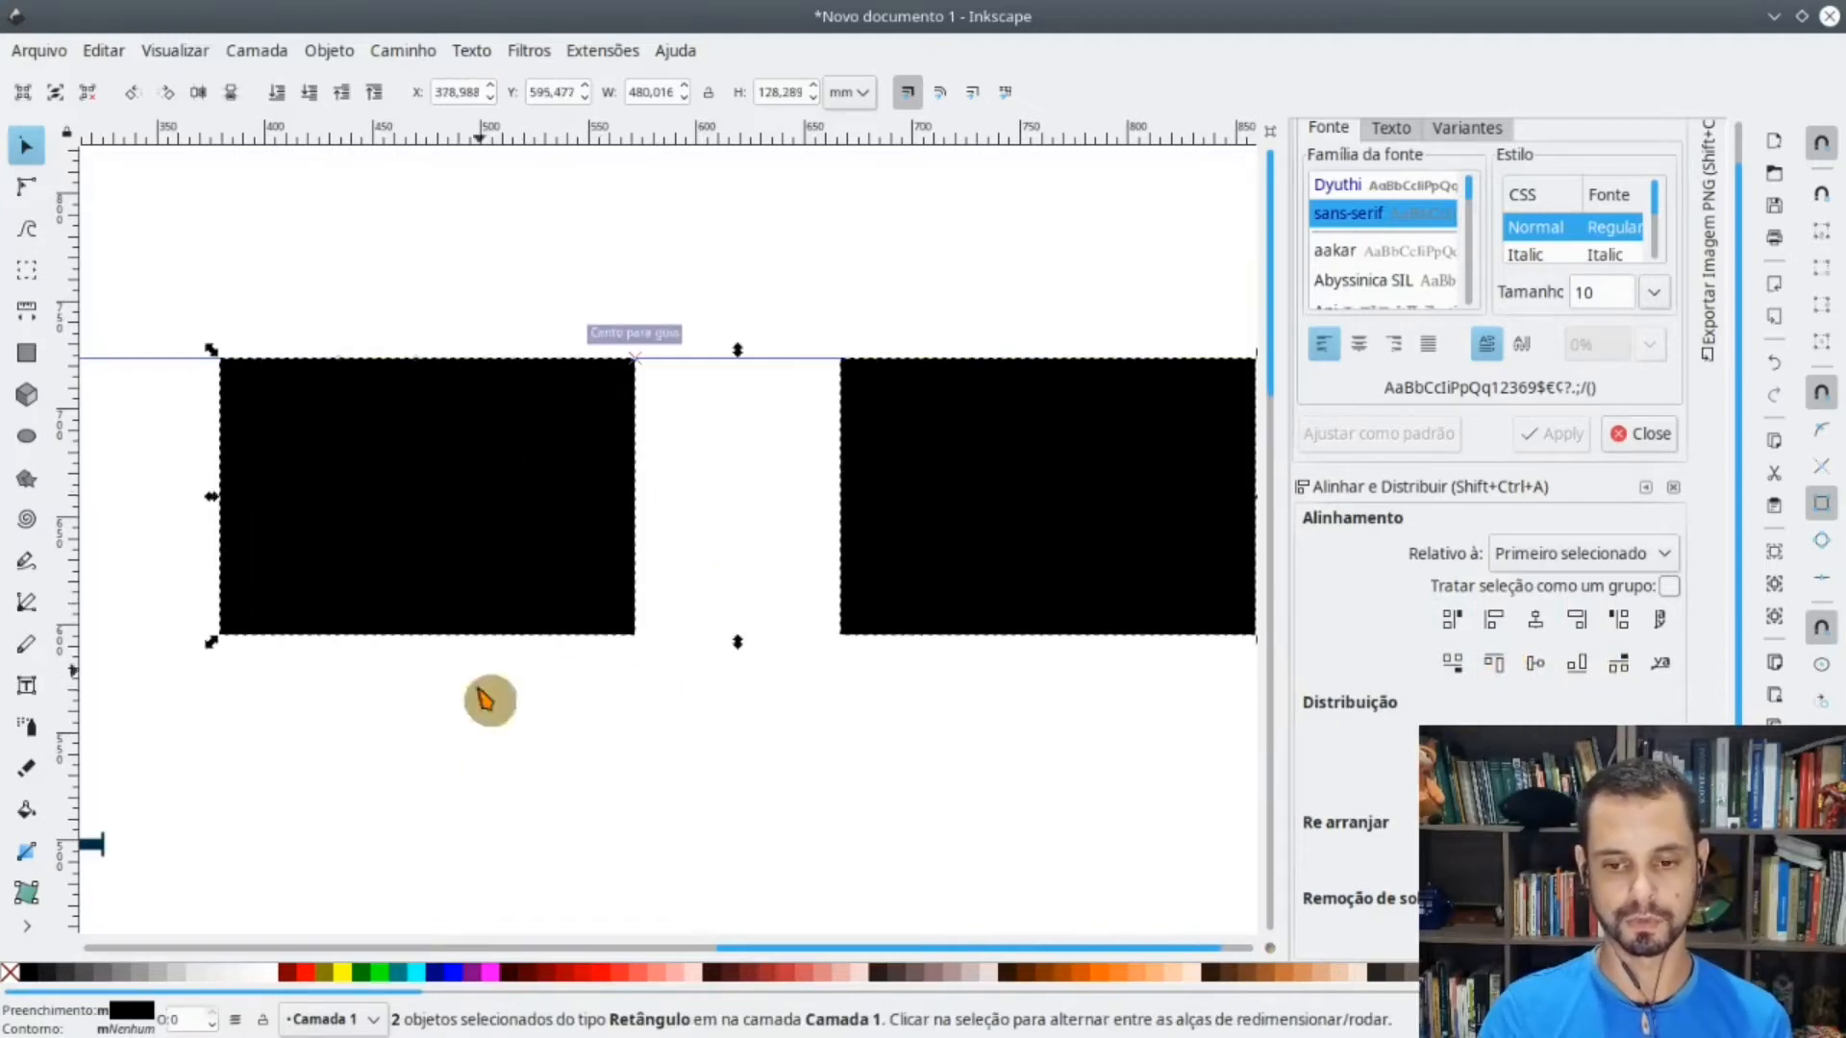
left_click(609, 822)
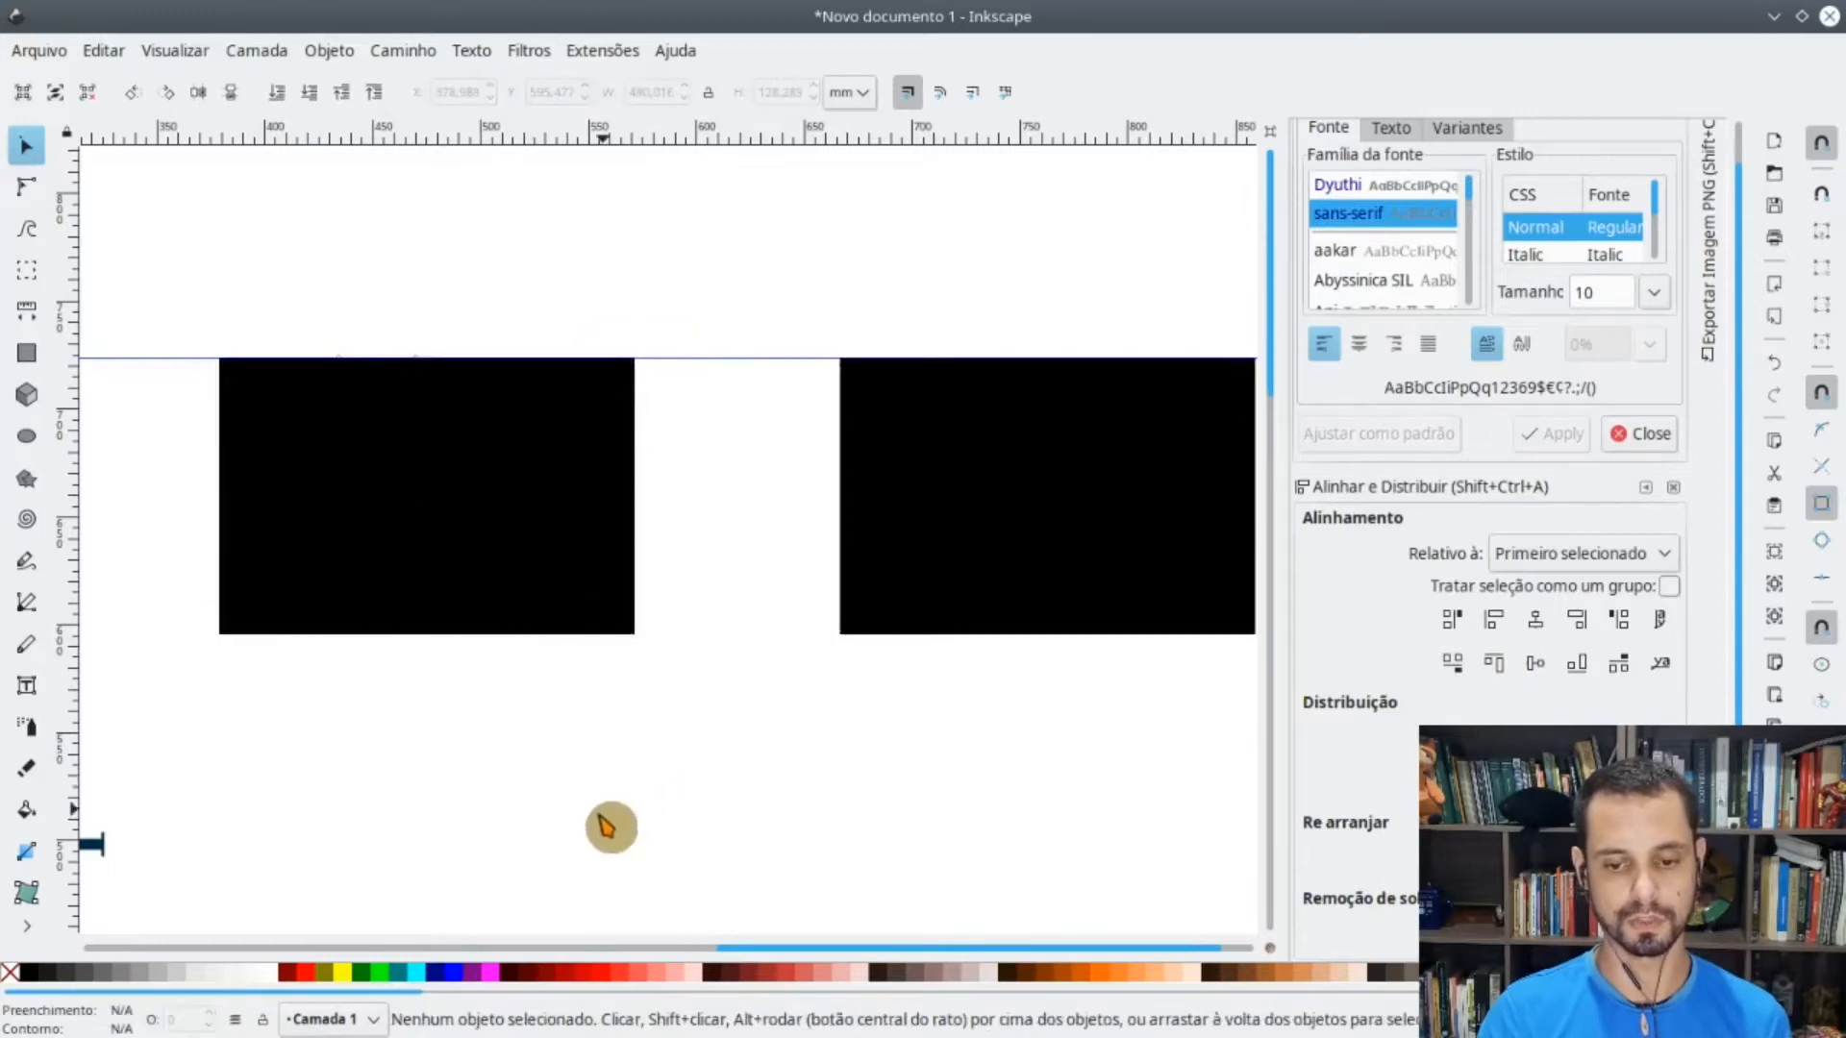
- Draw an open U-shaped path with straight segments below the two black rectangles, with its ends pointing up toward each rectangle
left_click(29, 618)
scroll(668, 672, "down", 4)
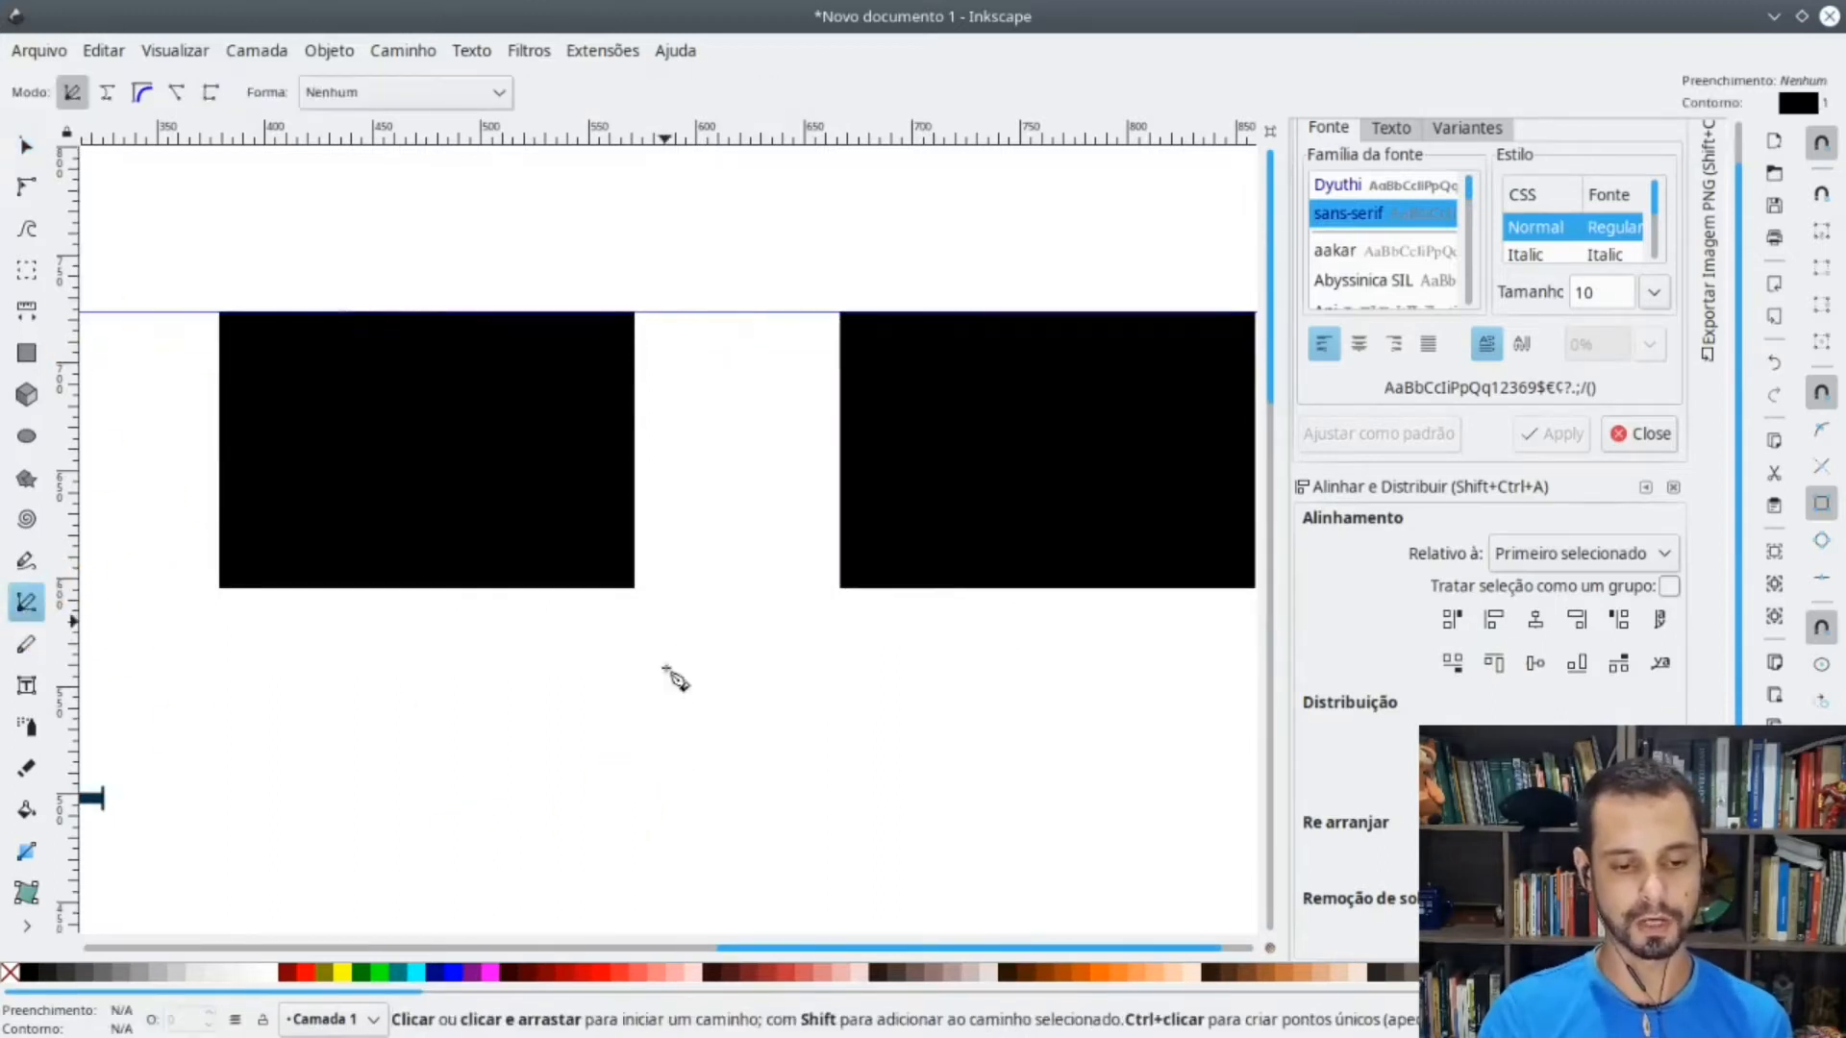
scroll(634, 627, "down", 2)
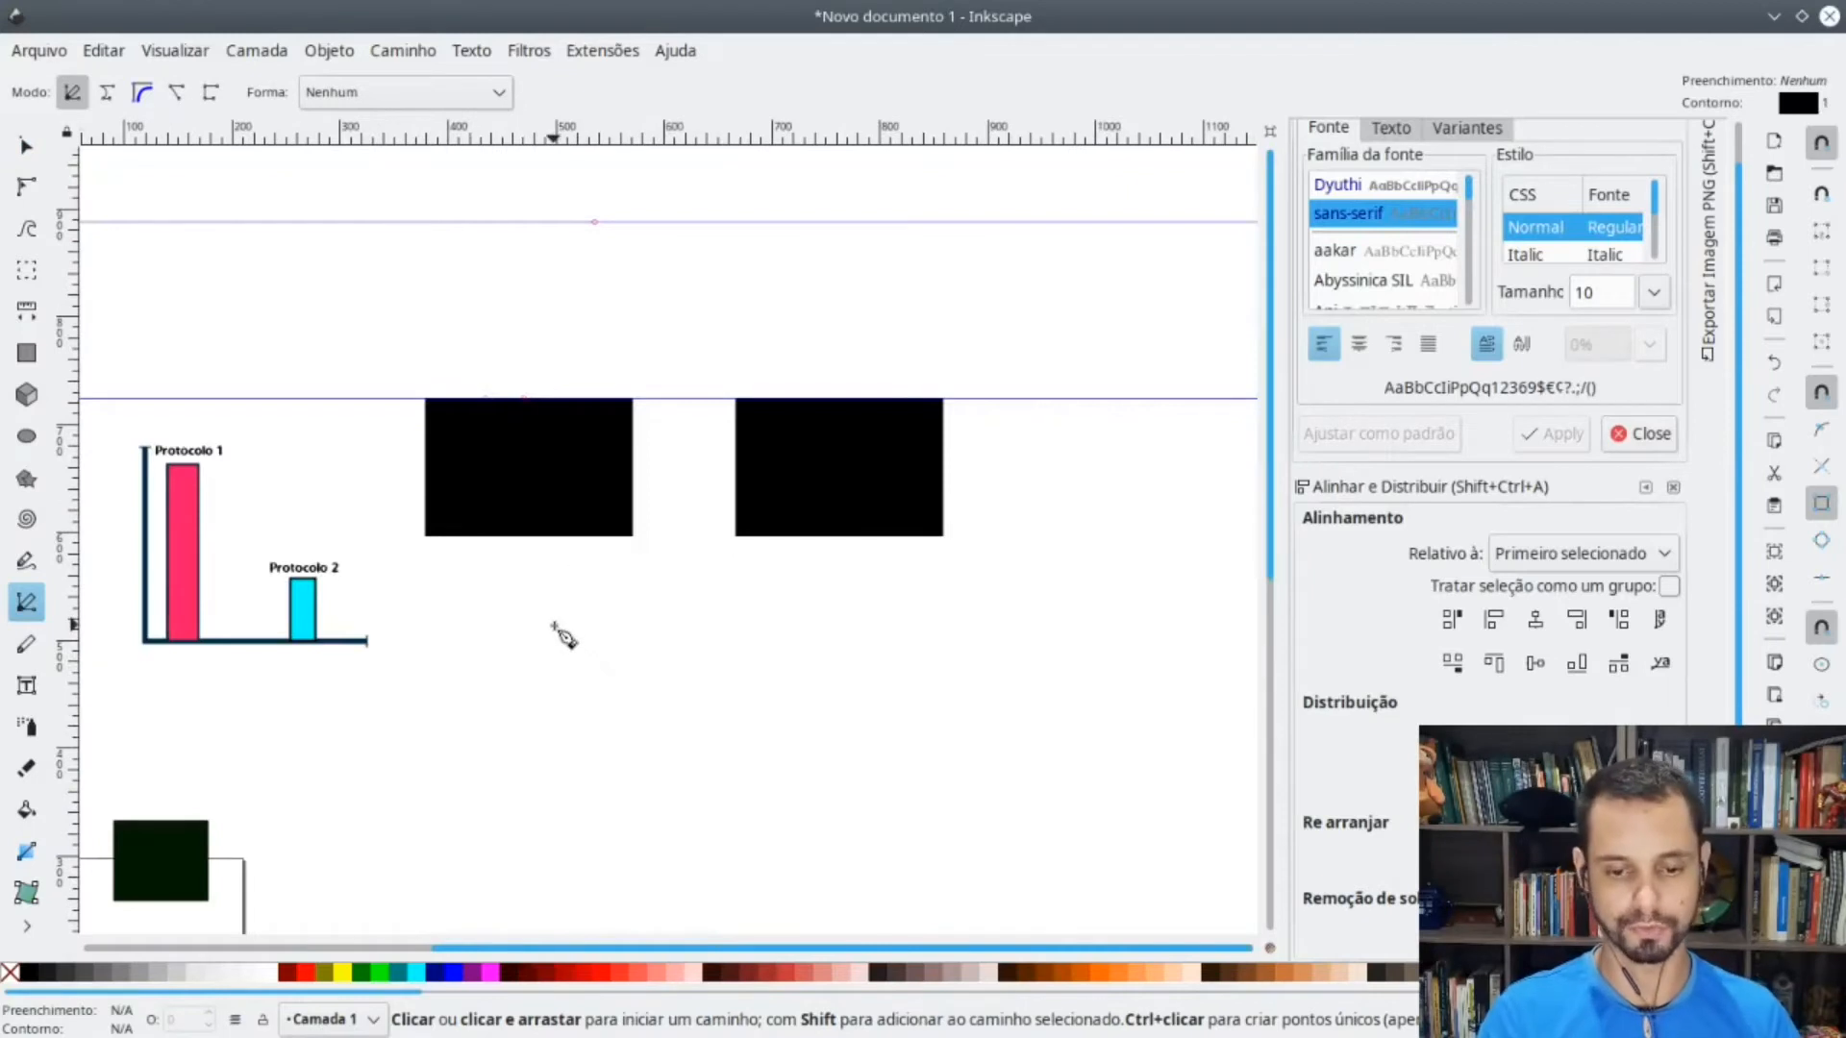
scroll(563, 635, "up", 1)
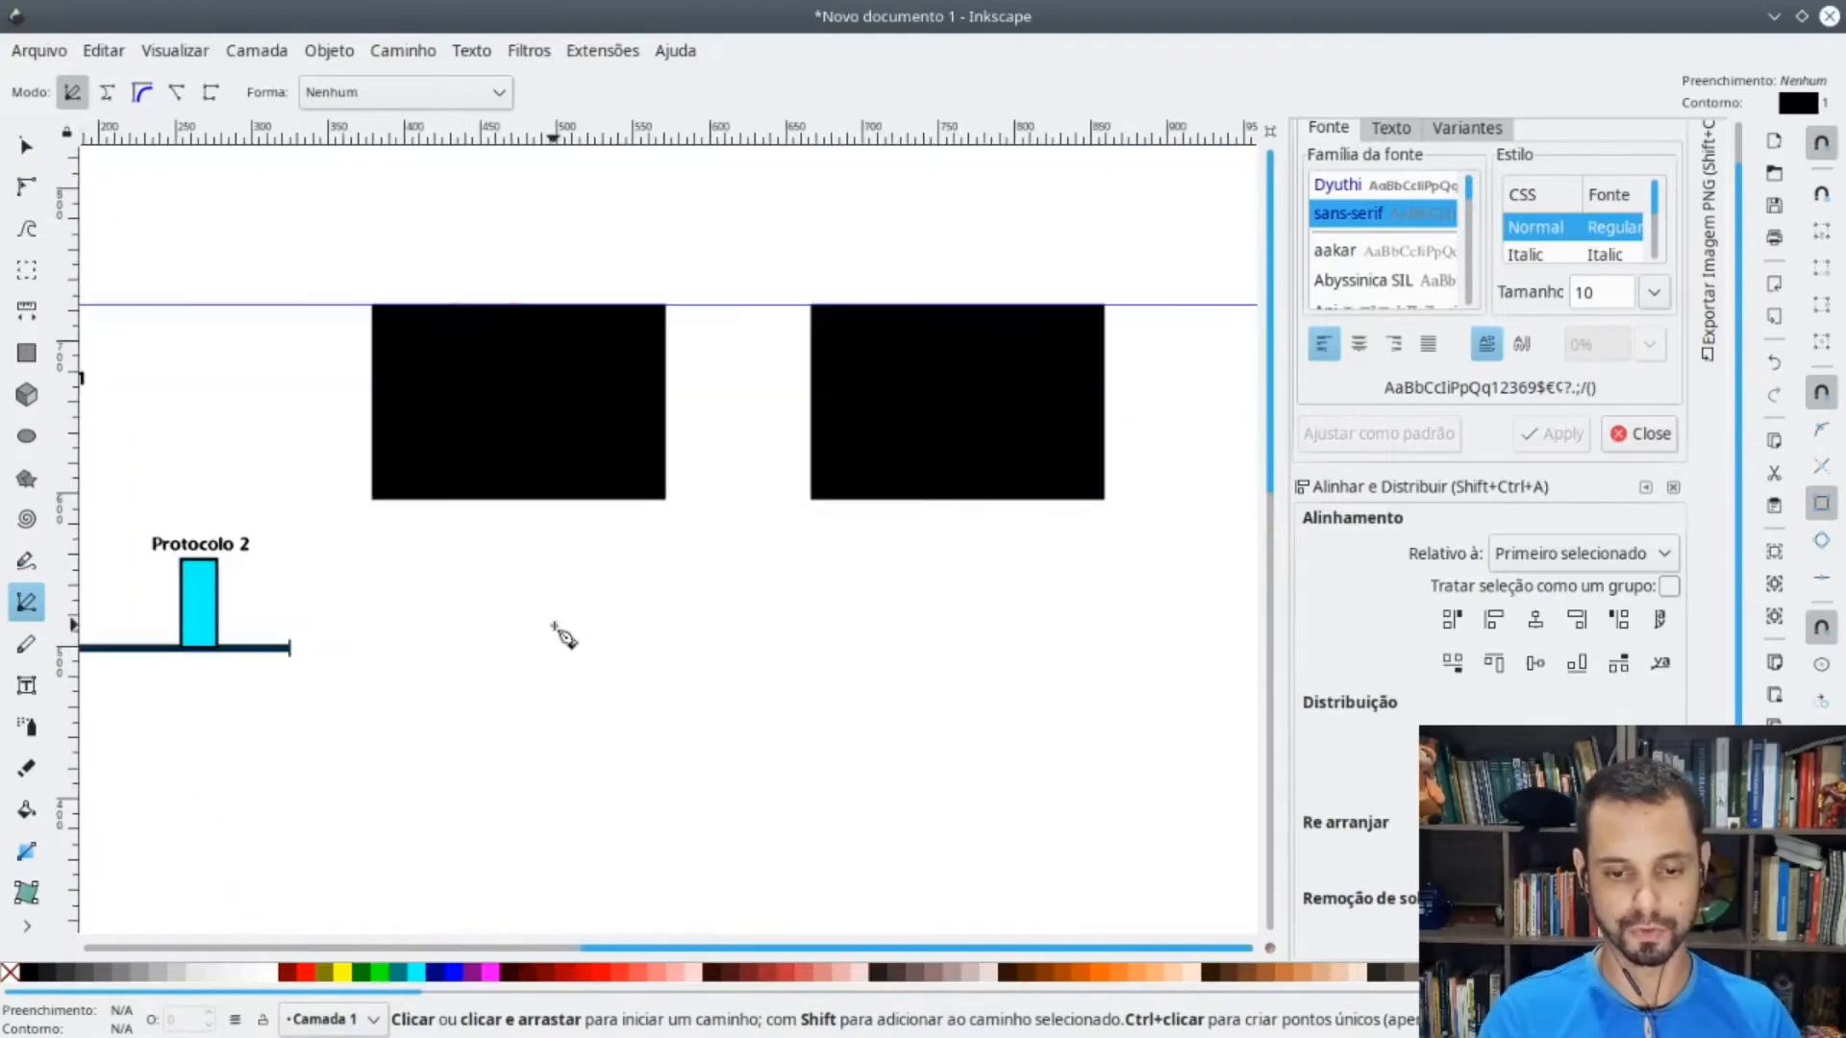
left_click(499, 524)
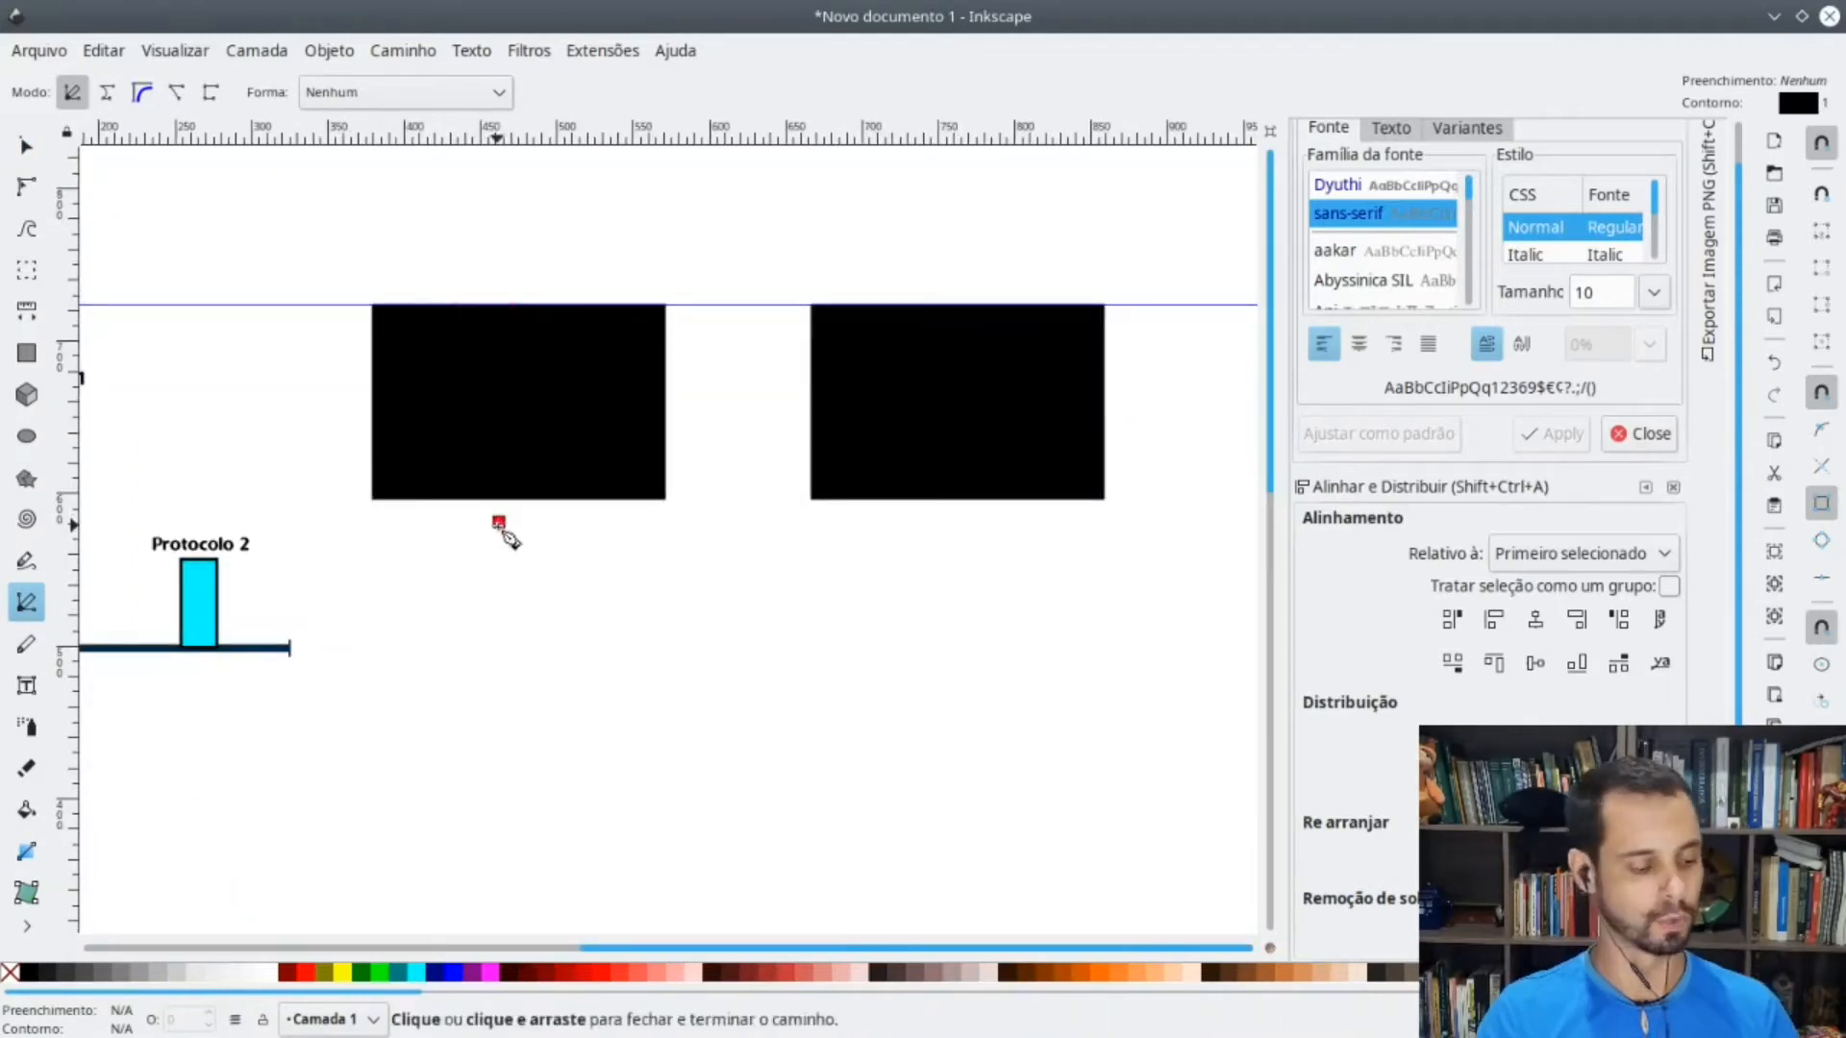
left_click(498, 651)
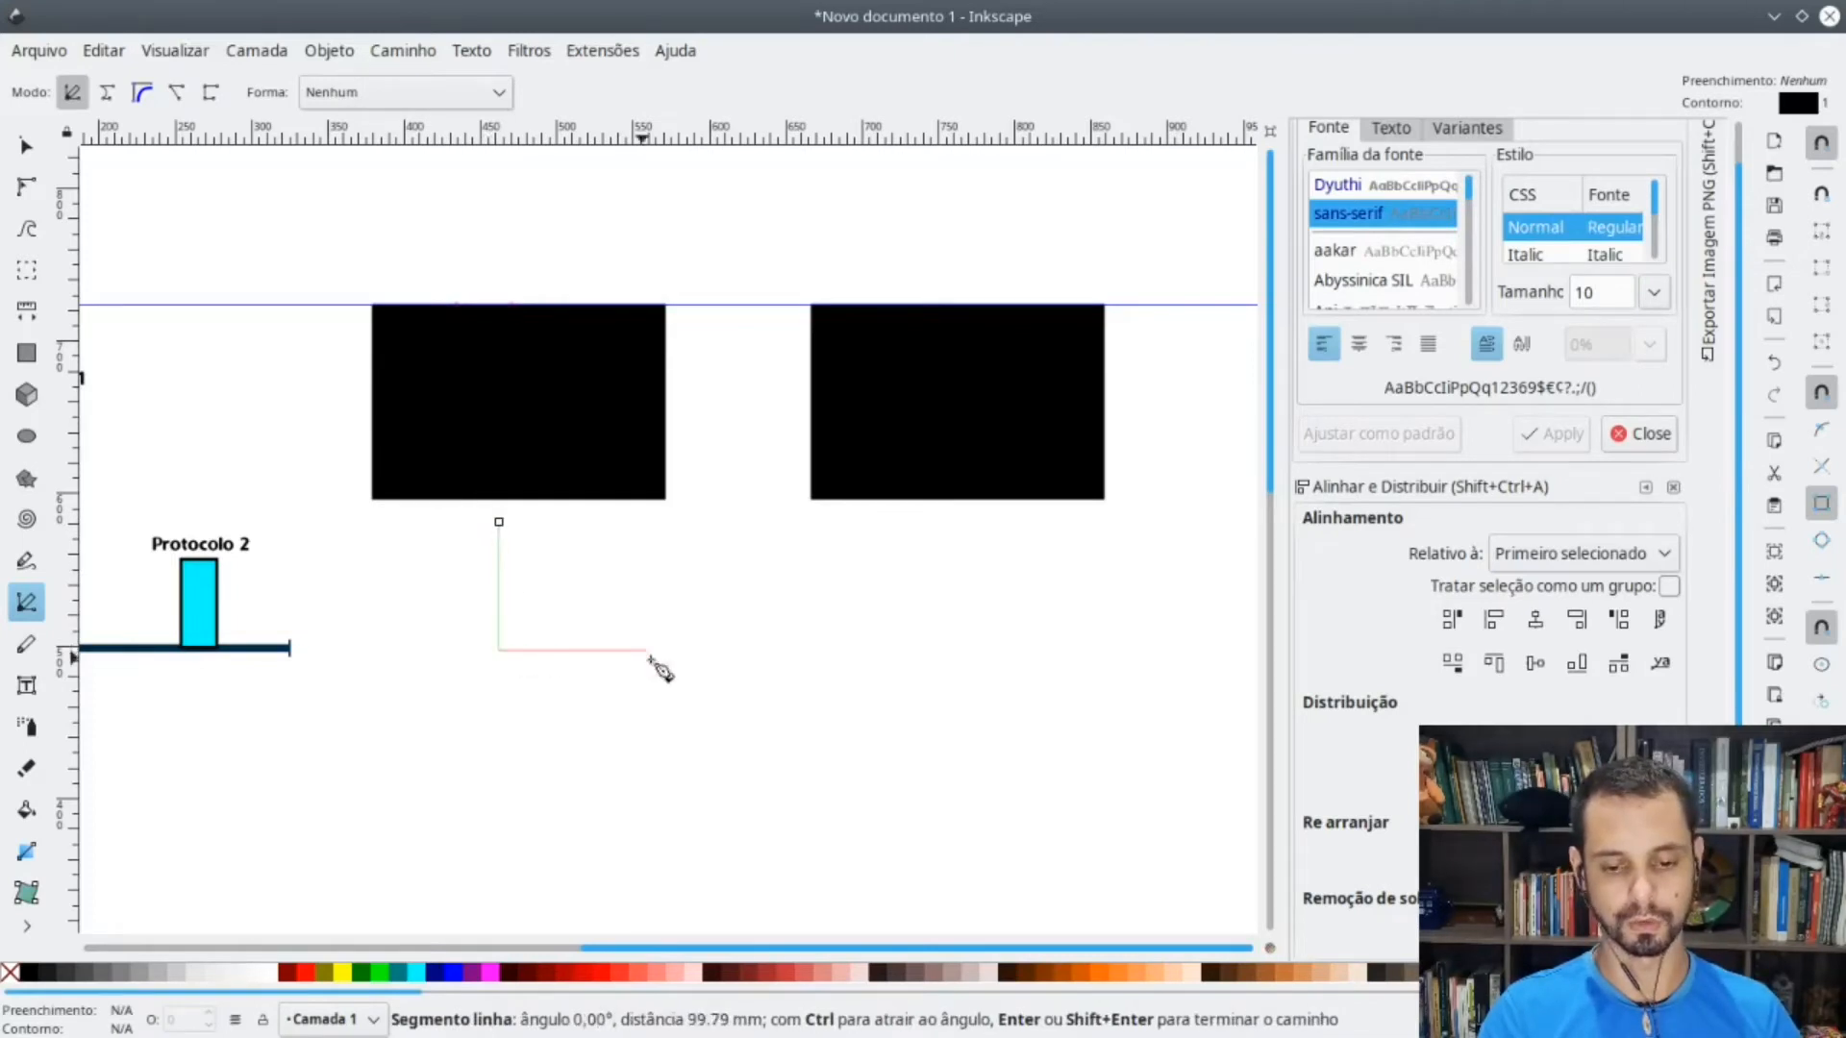
left_click(966, 652)
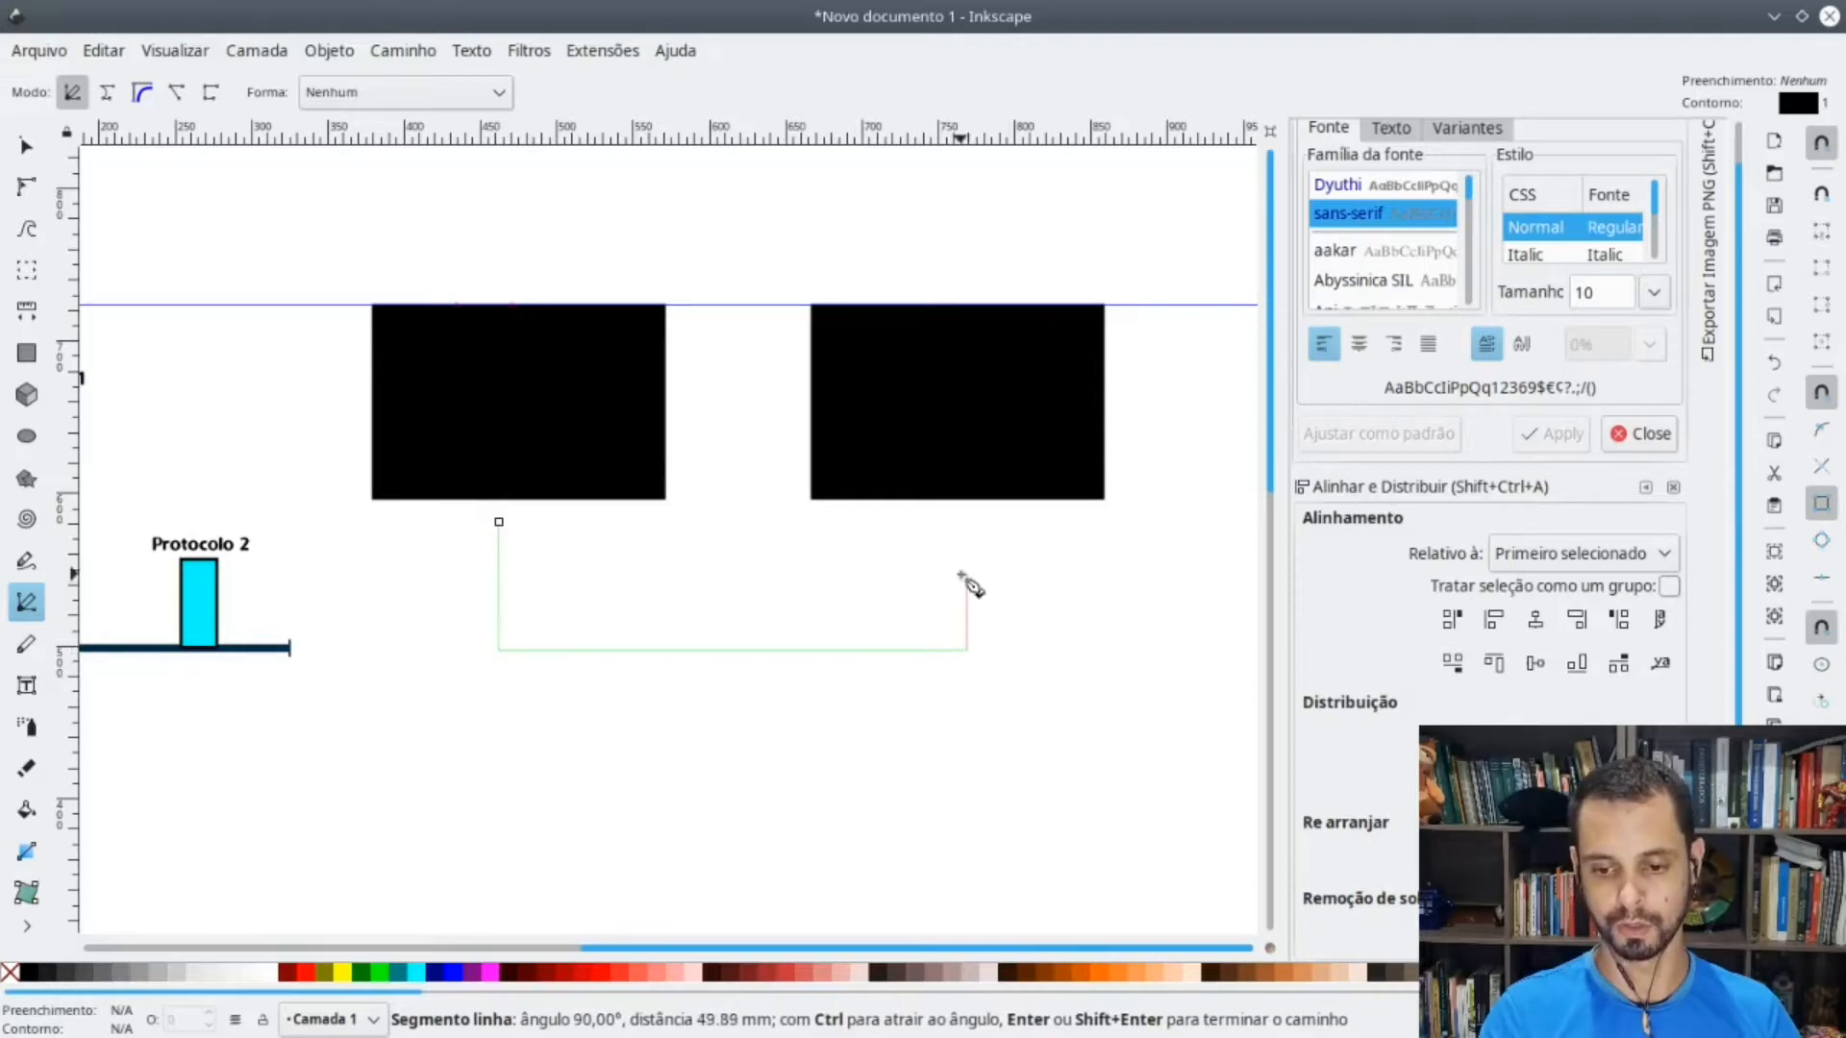
double_click(967, 525)
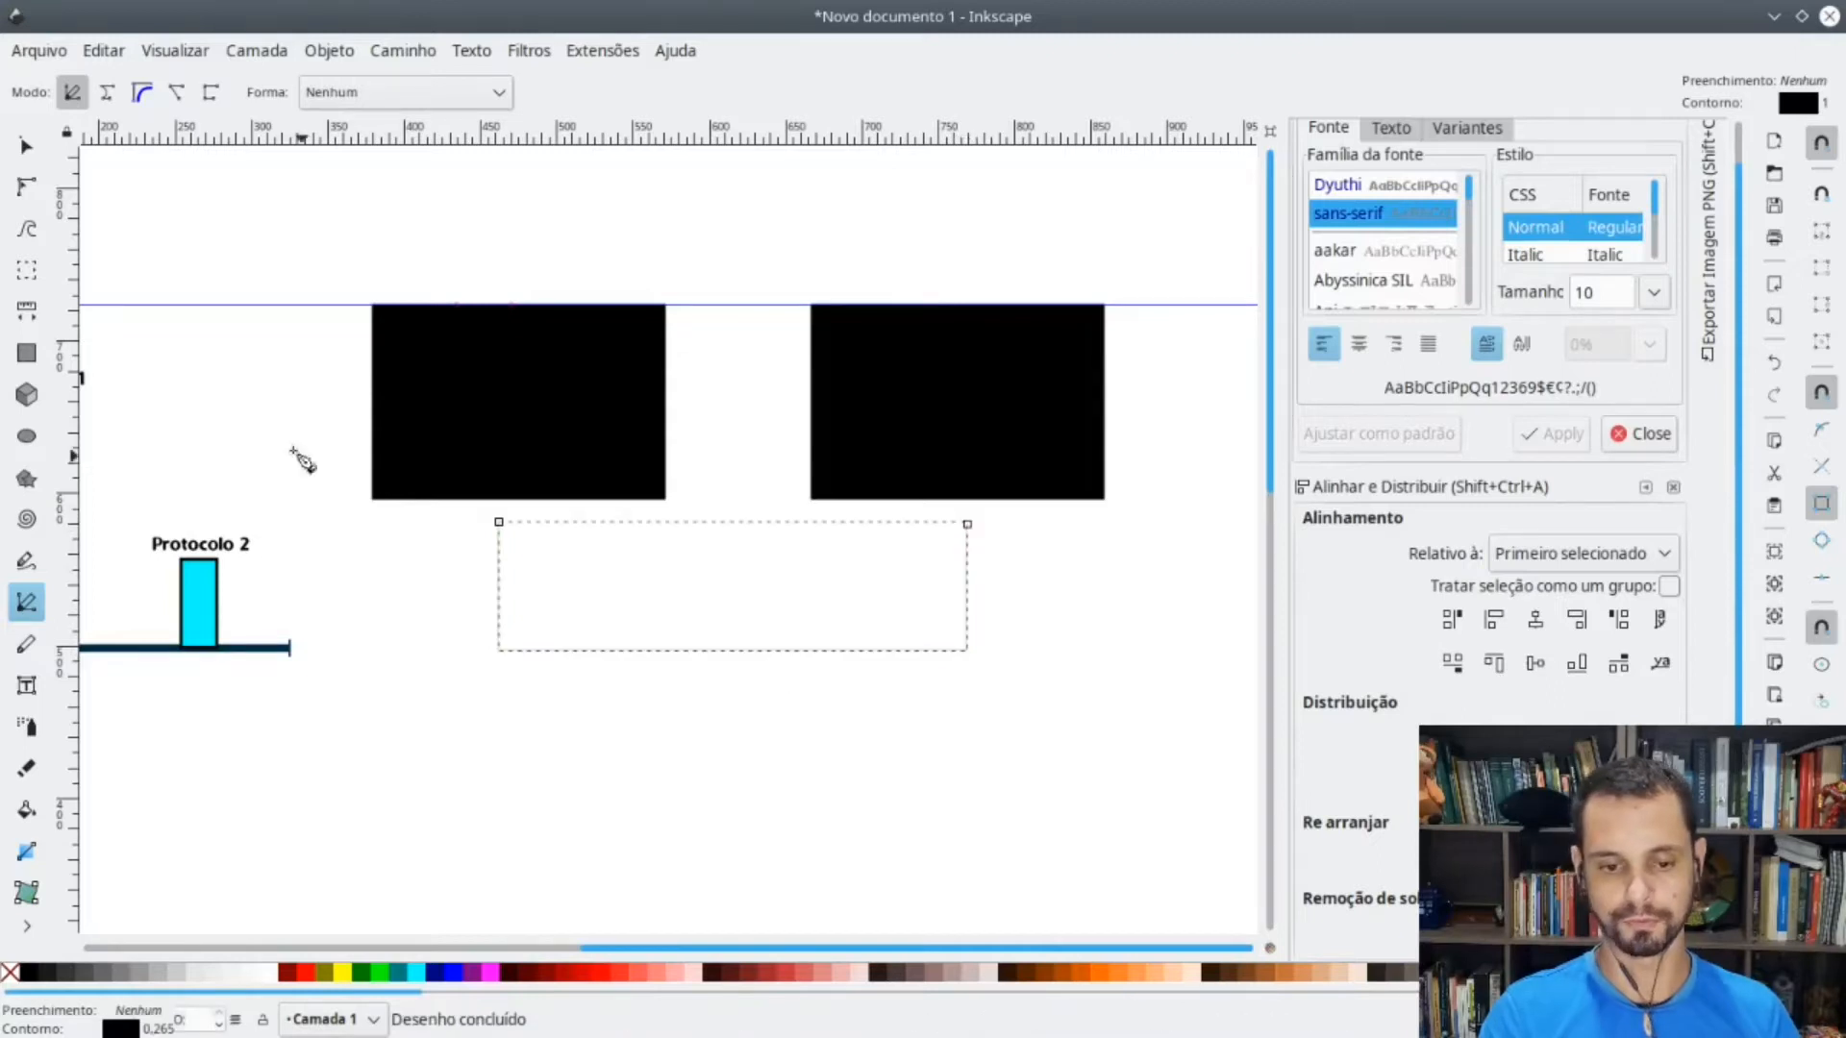
- Set the U-shaped path's stroke width to 4 mm
scroll(1461, 414, "up", 1)
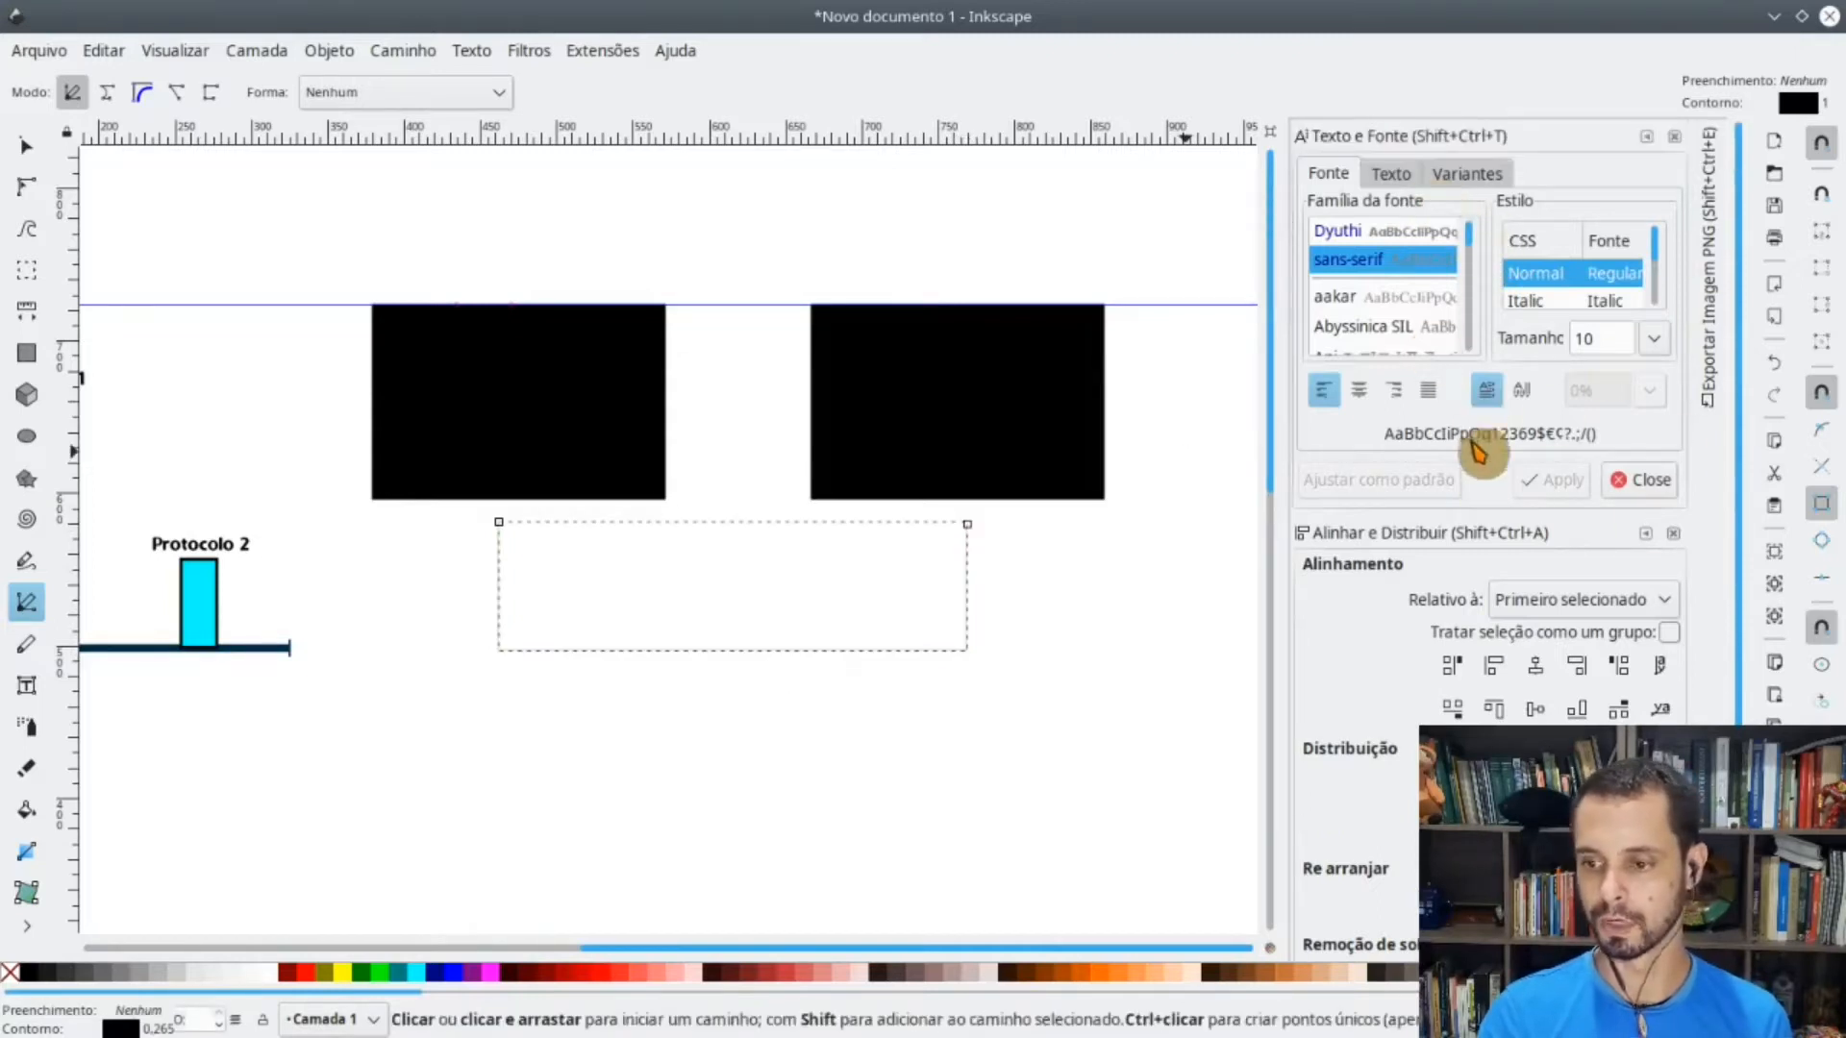
scroll(1404, 707, "down", 3)
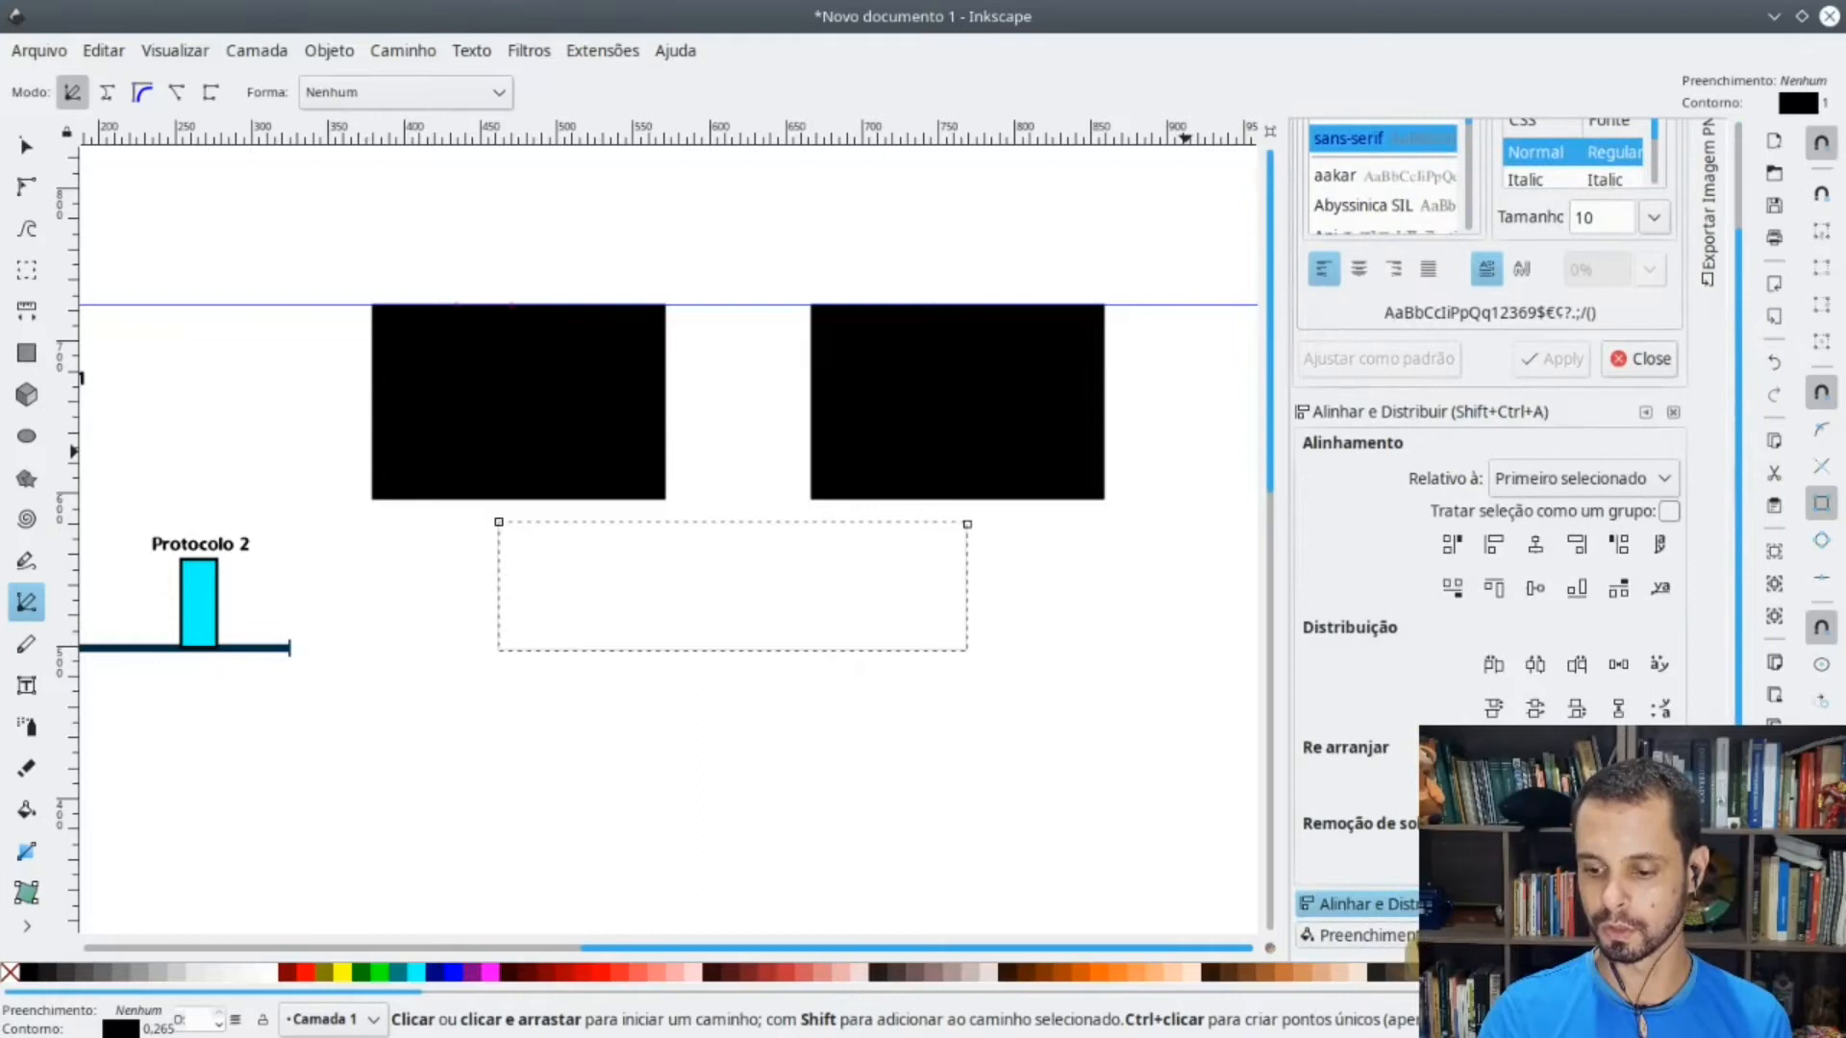
key("shift+ctrl+f")
left_click(1628, 448)
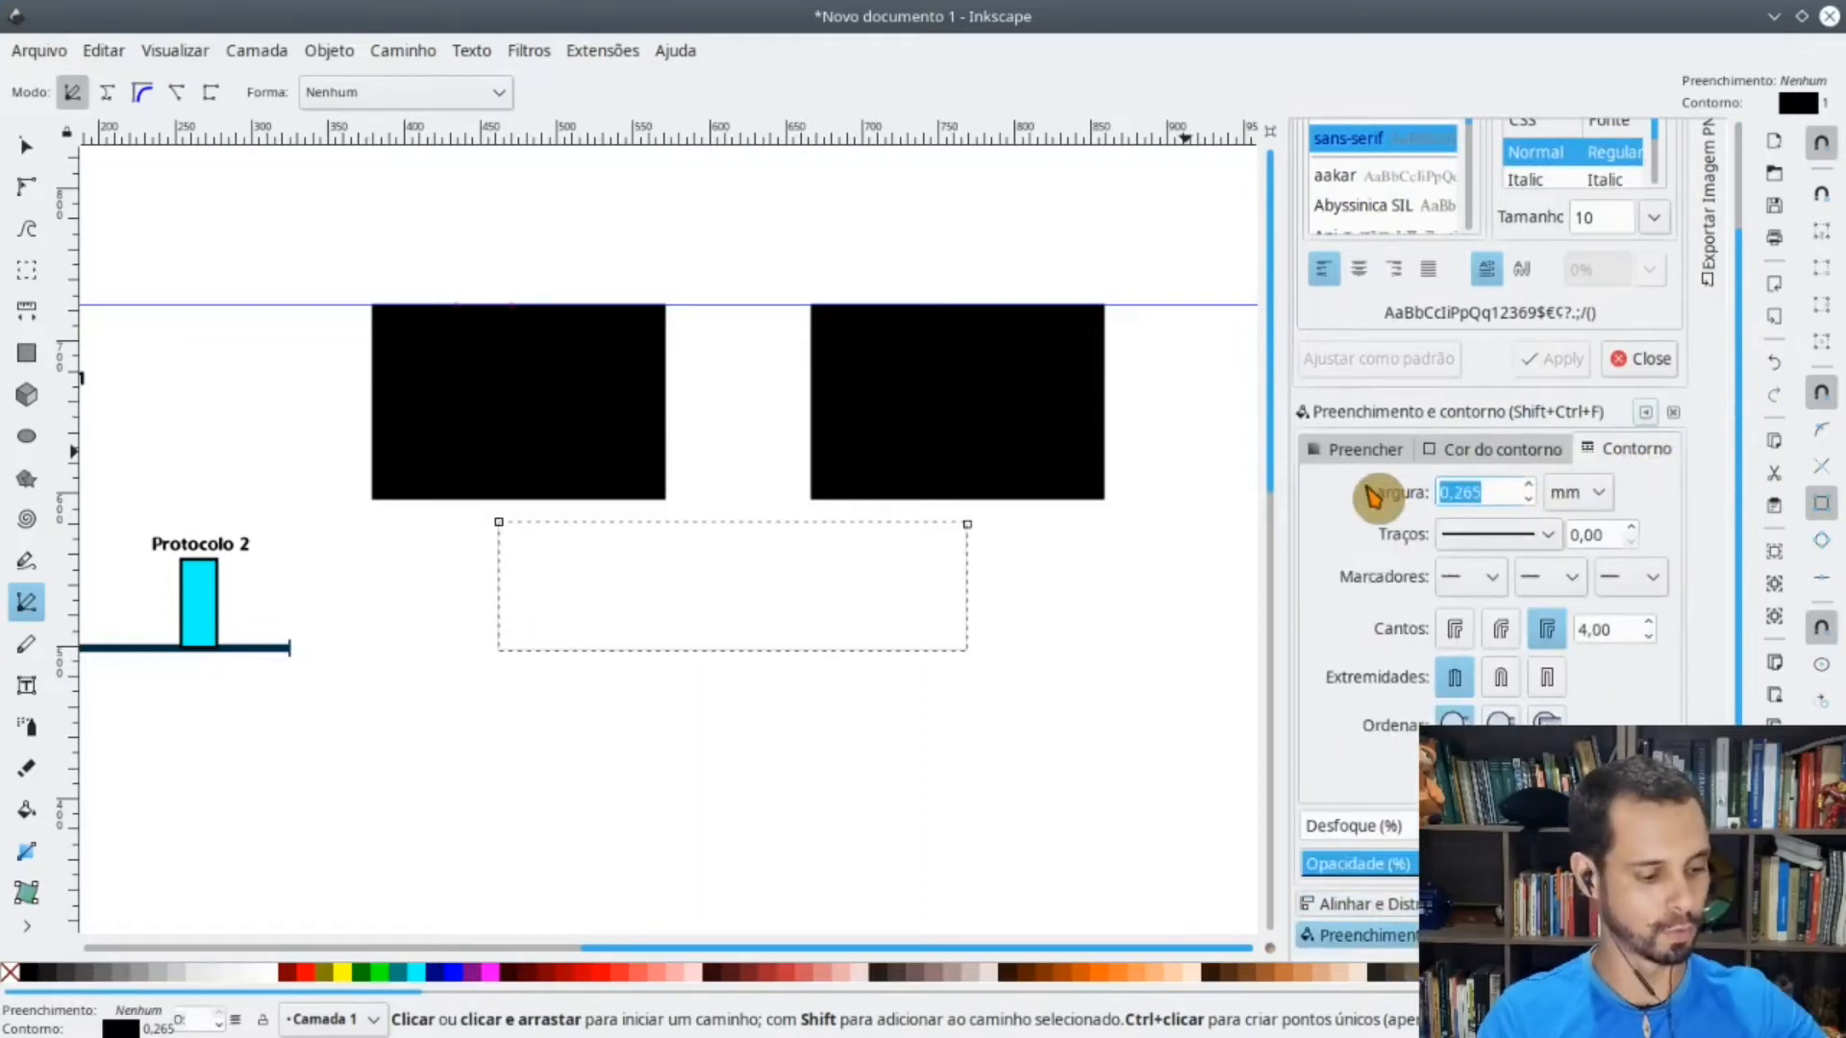
type("4")
left_click(1599, 533)
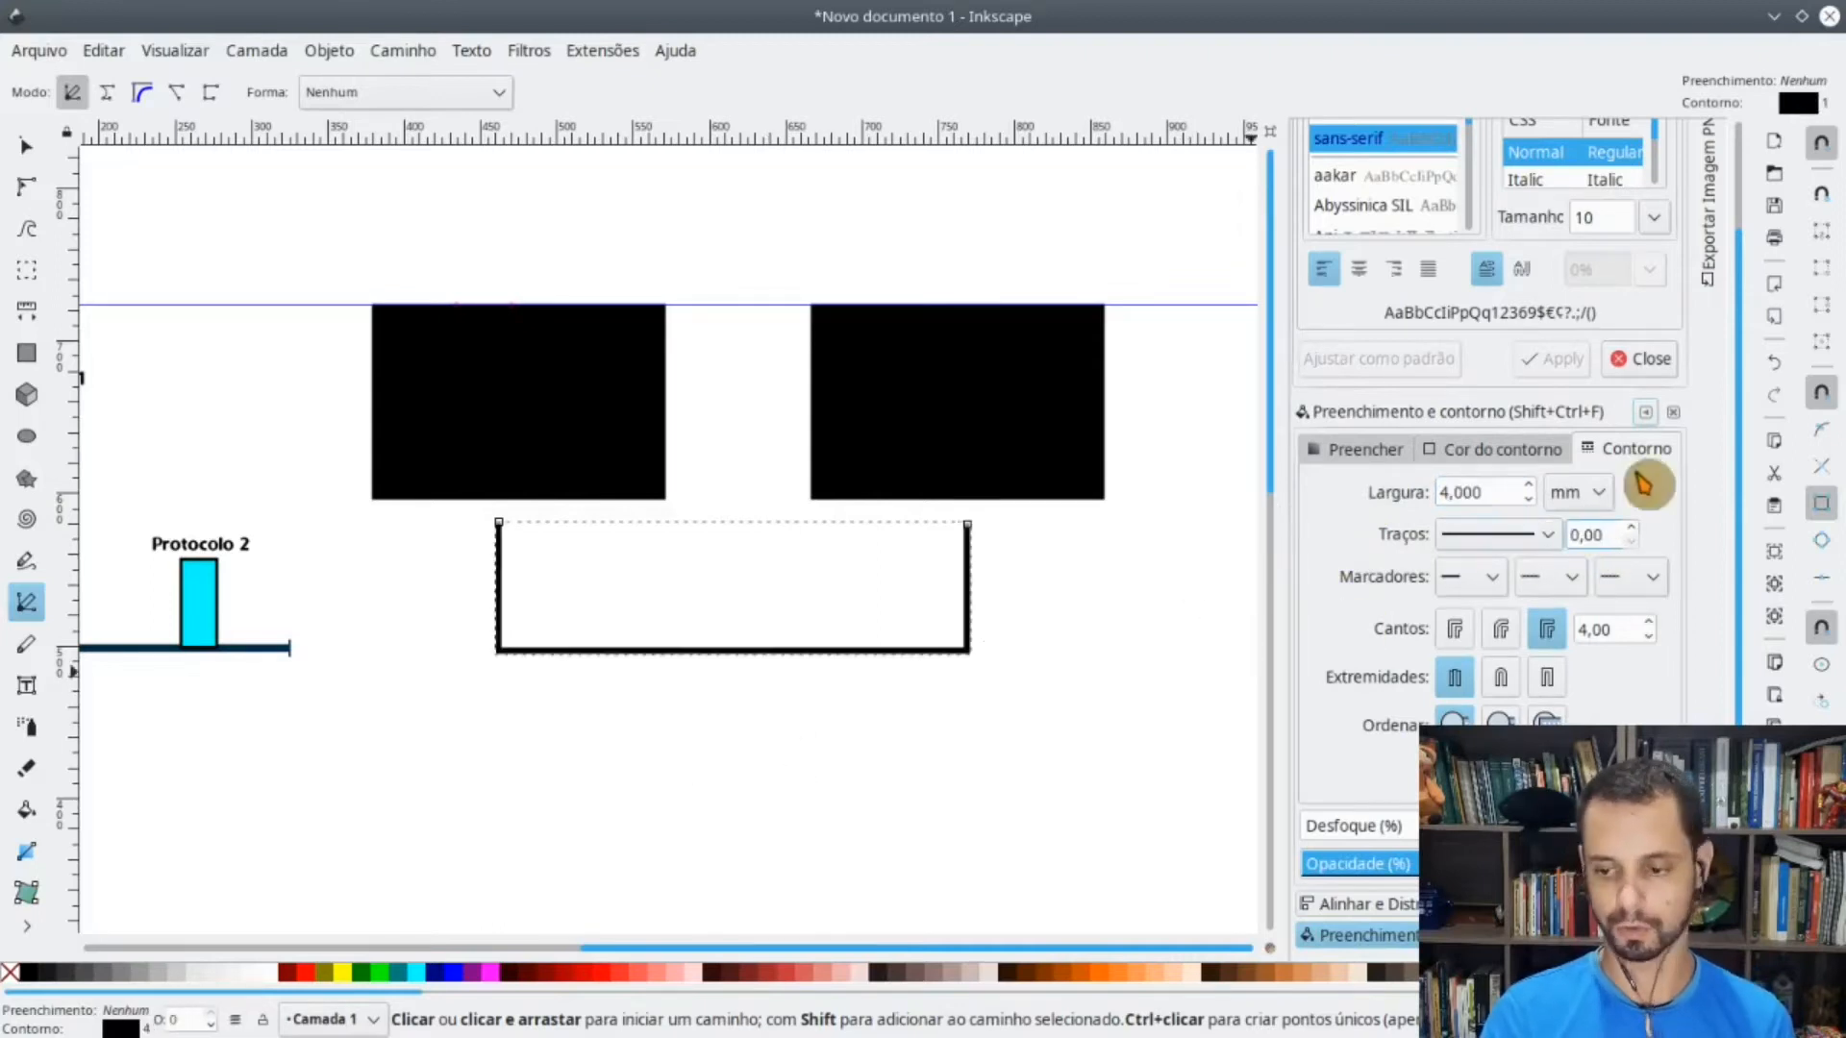
- Add outward-pointing arrowhead markers to the start and end of the U-shaped path
left_click(1471, 580)
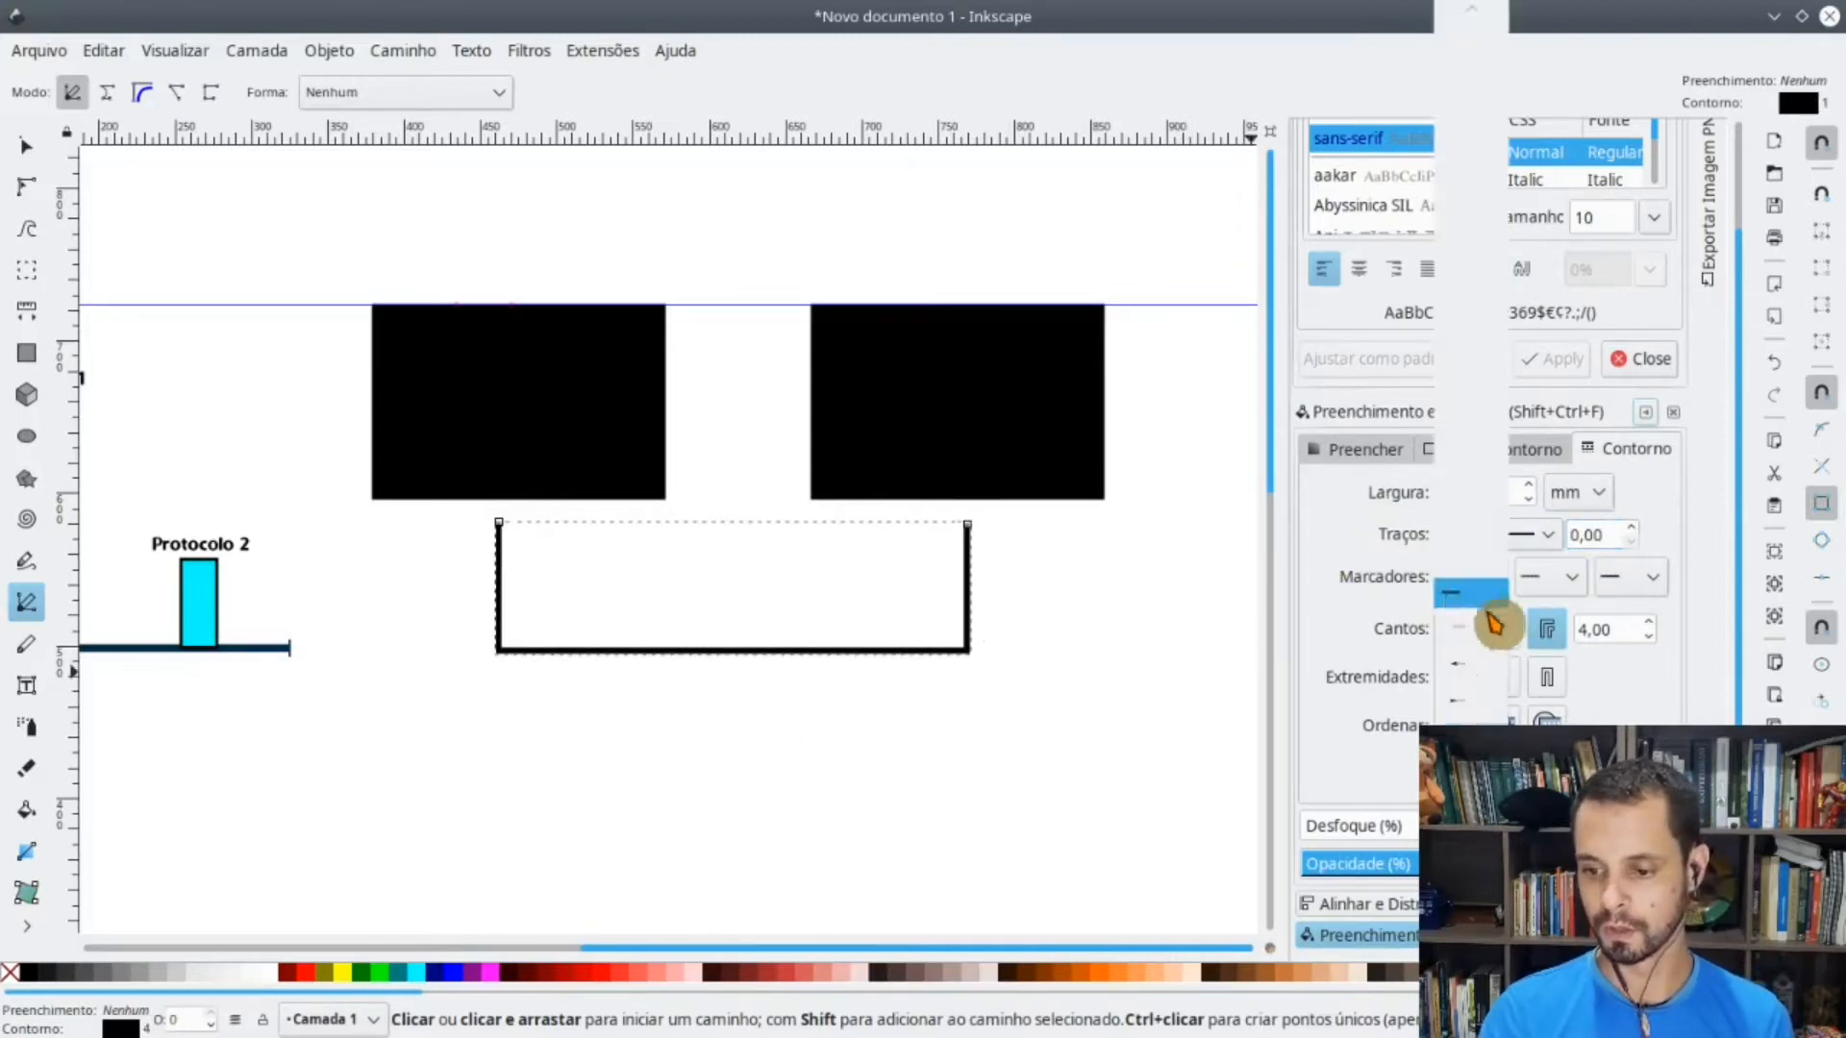
left_click(1491, 690)
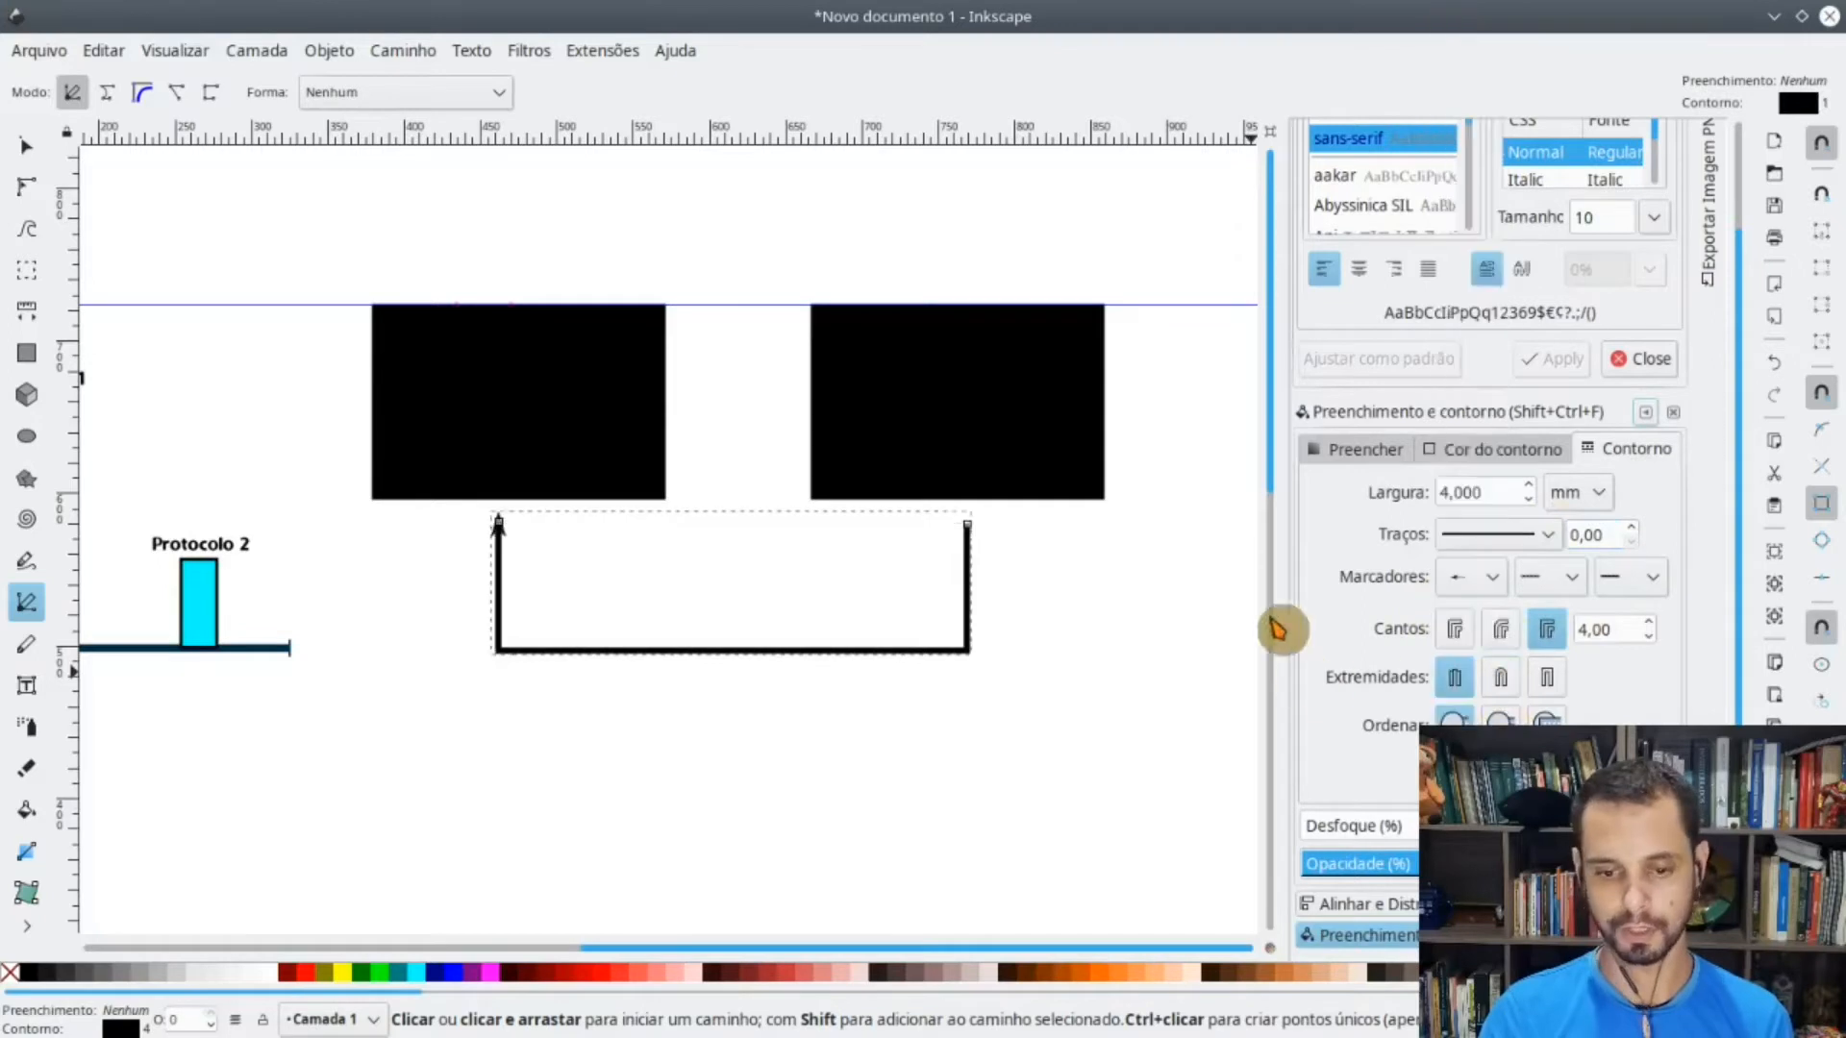
left_click(1595, 577)
left_click(1647, 706)
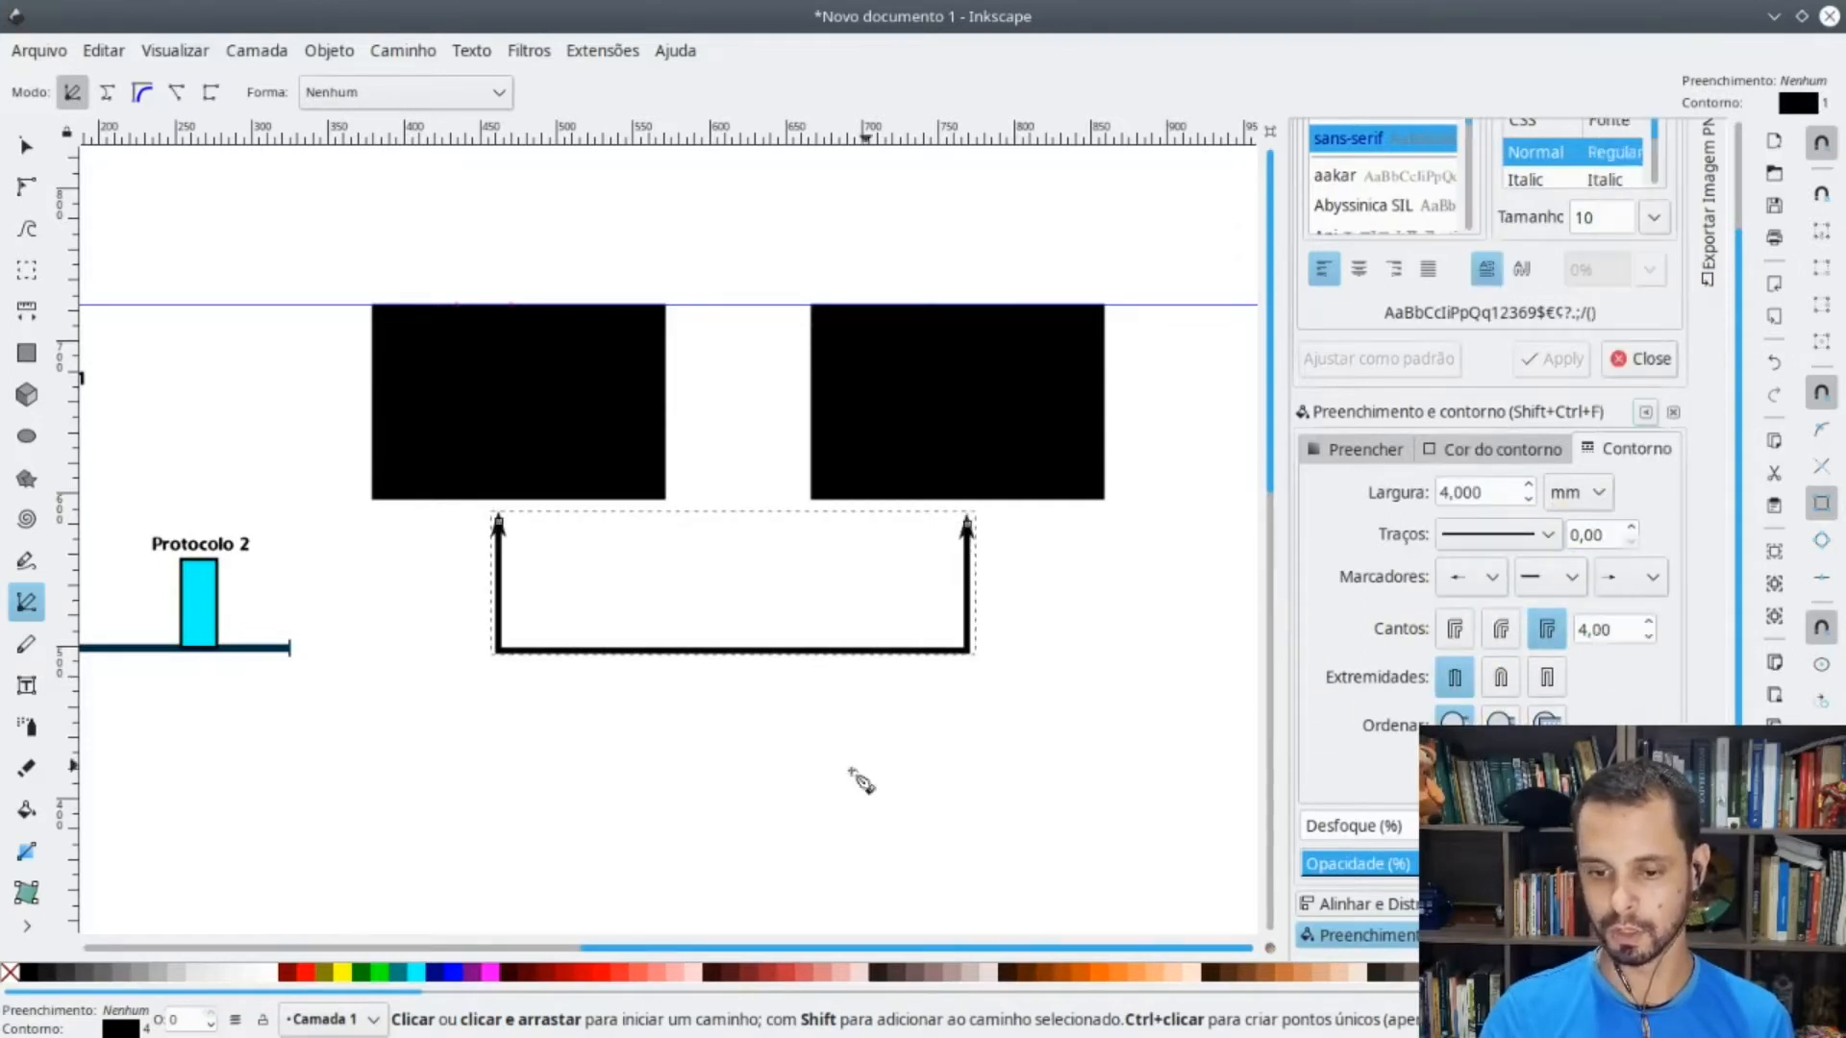
- Draw a short vertical line downward from the middle of the connector's horizontal segment and set its stroke width to 4 mm
left_click(719, 653)
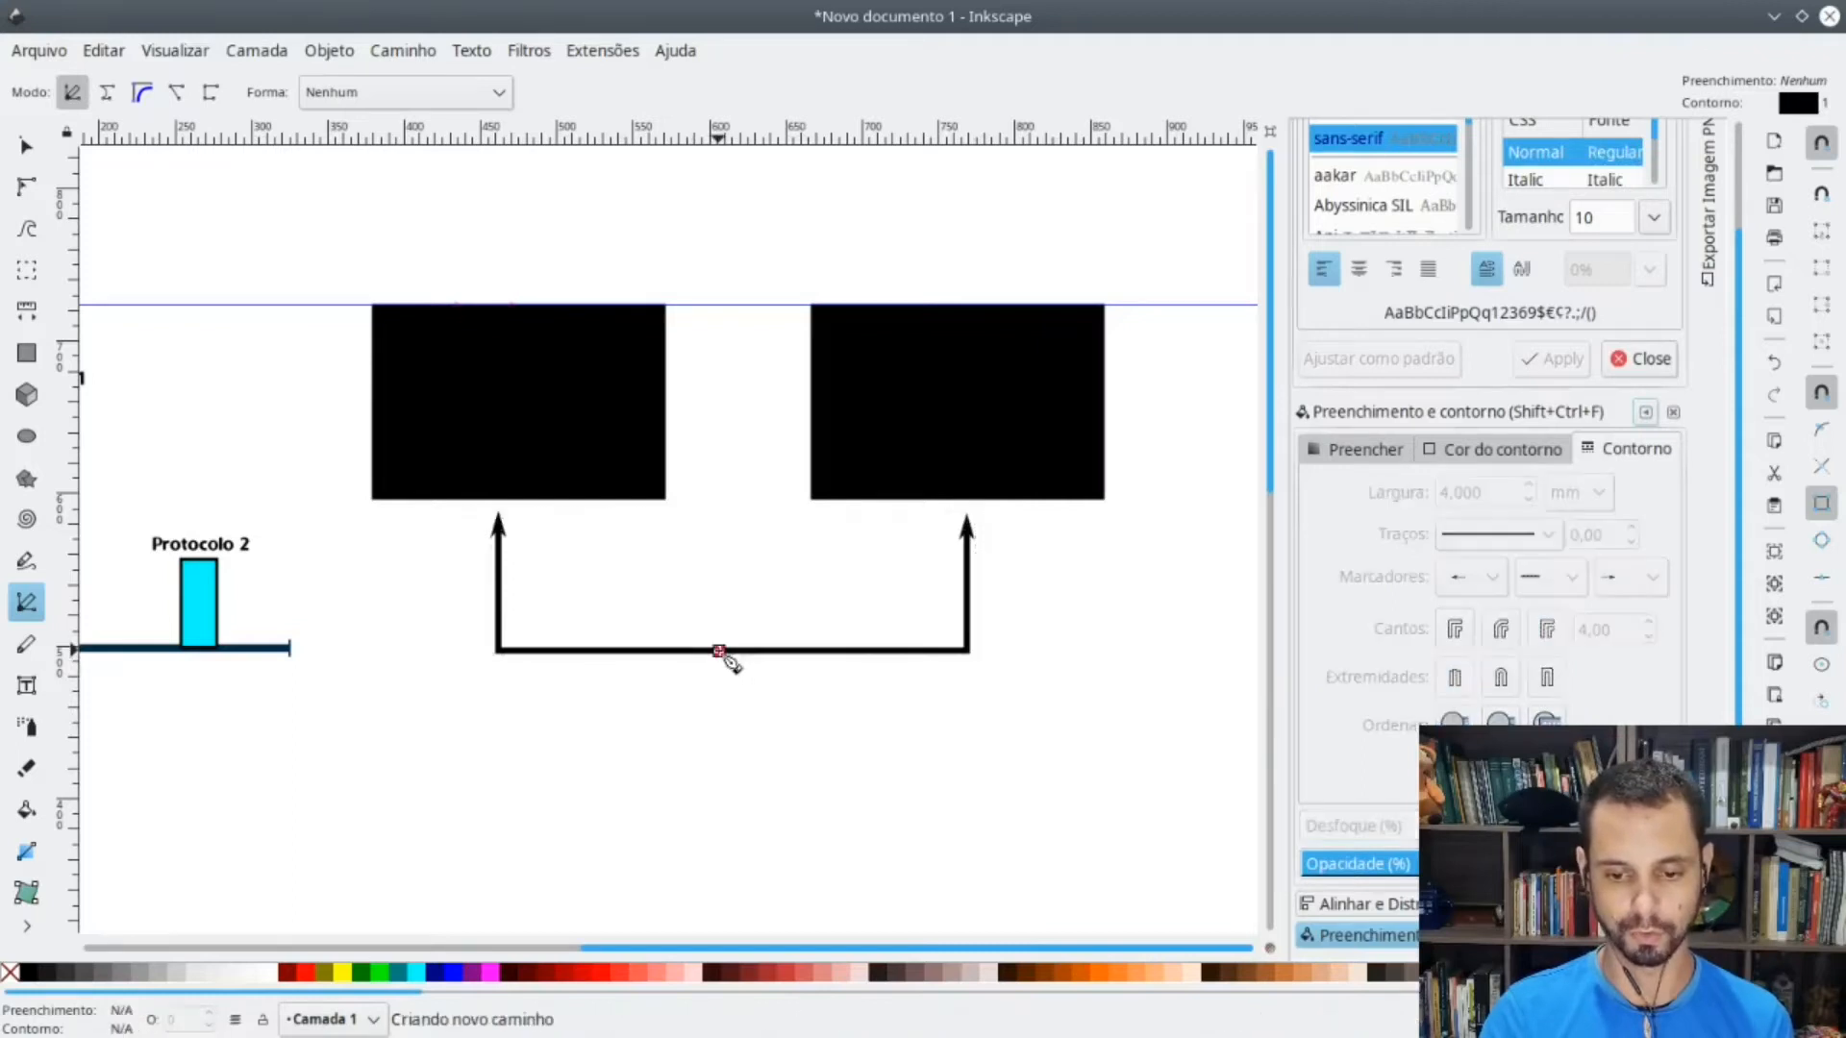
double_click(719, 738)
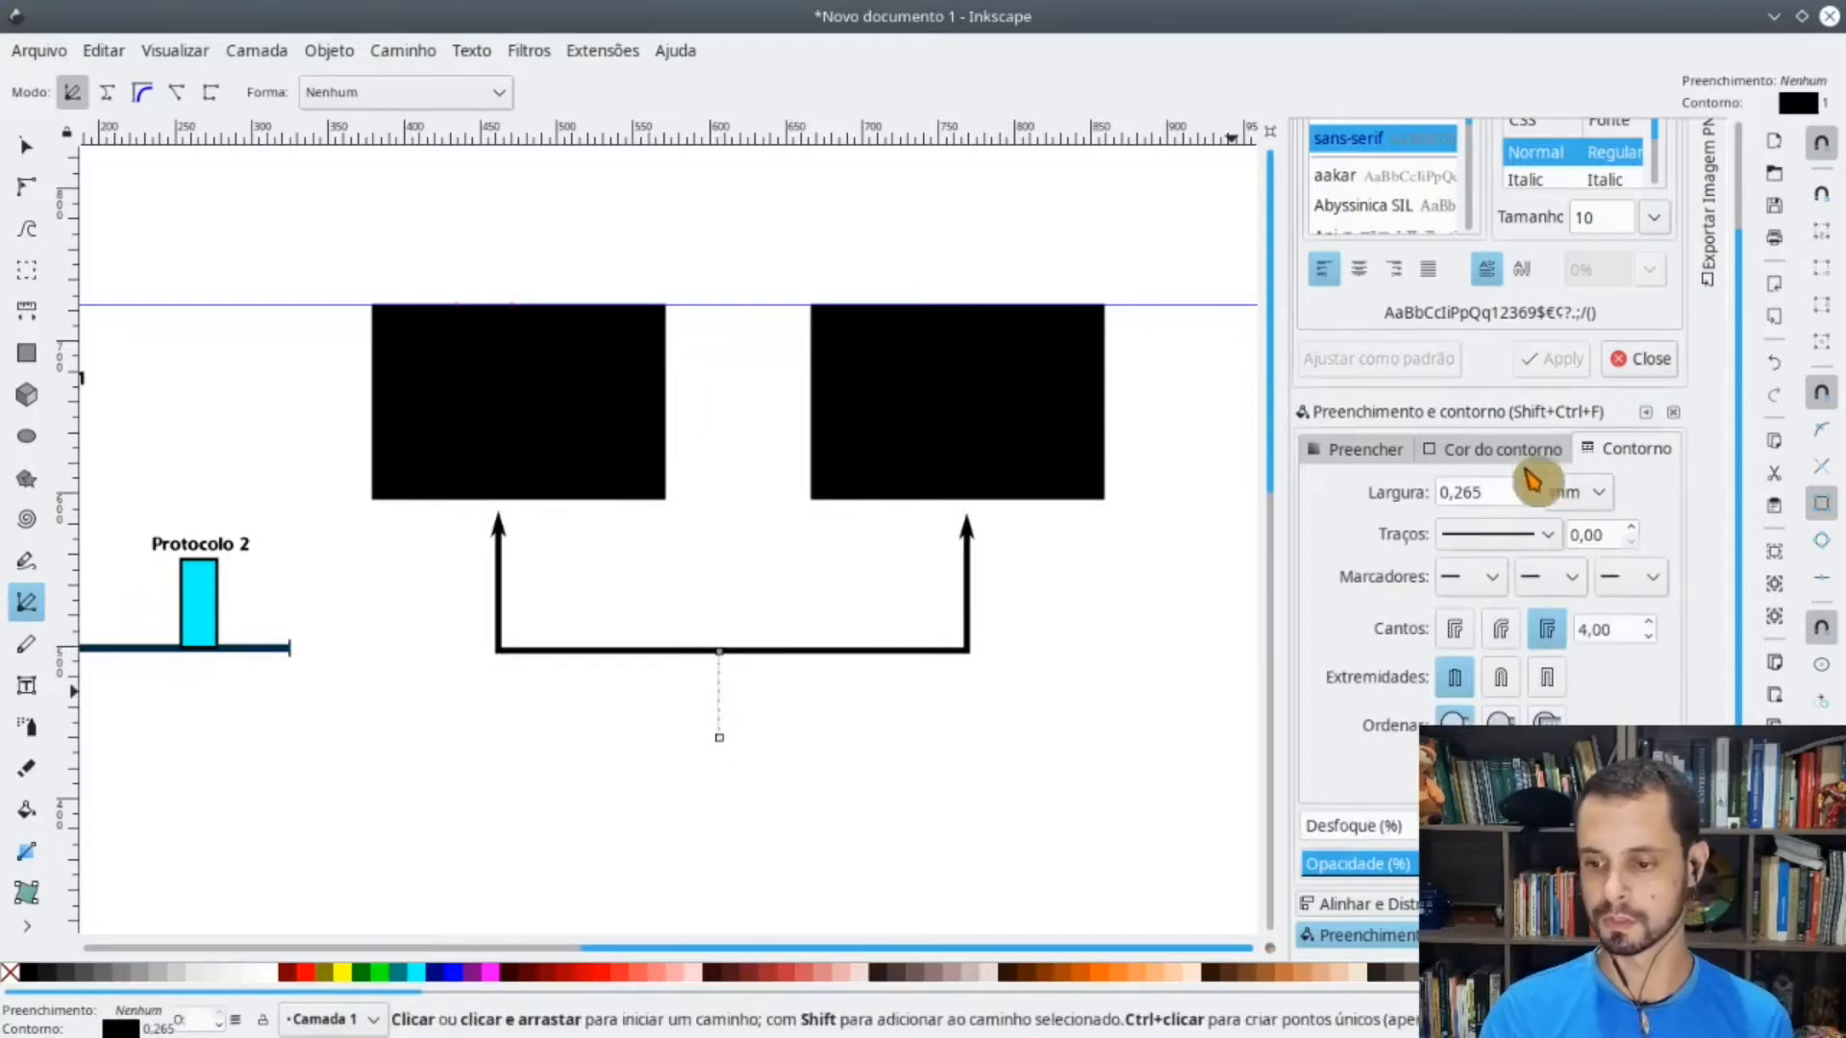
double_click(1462, 491)
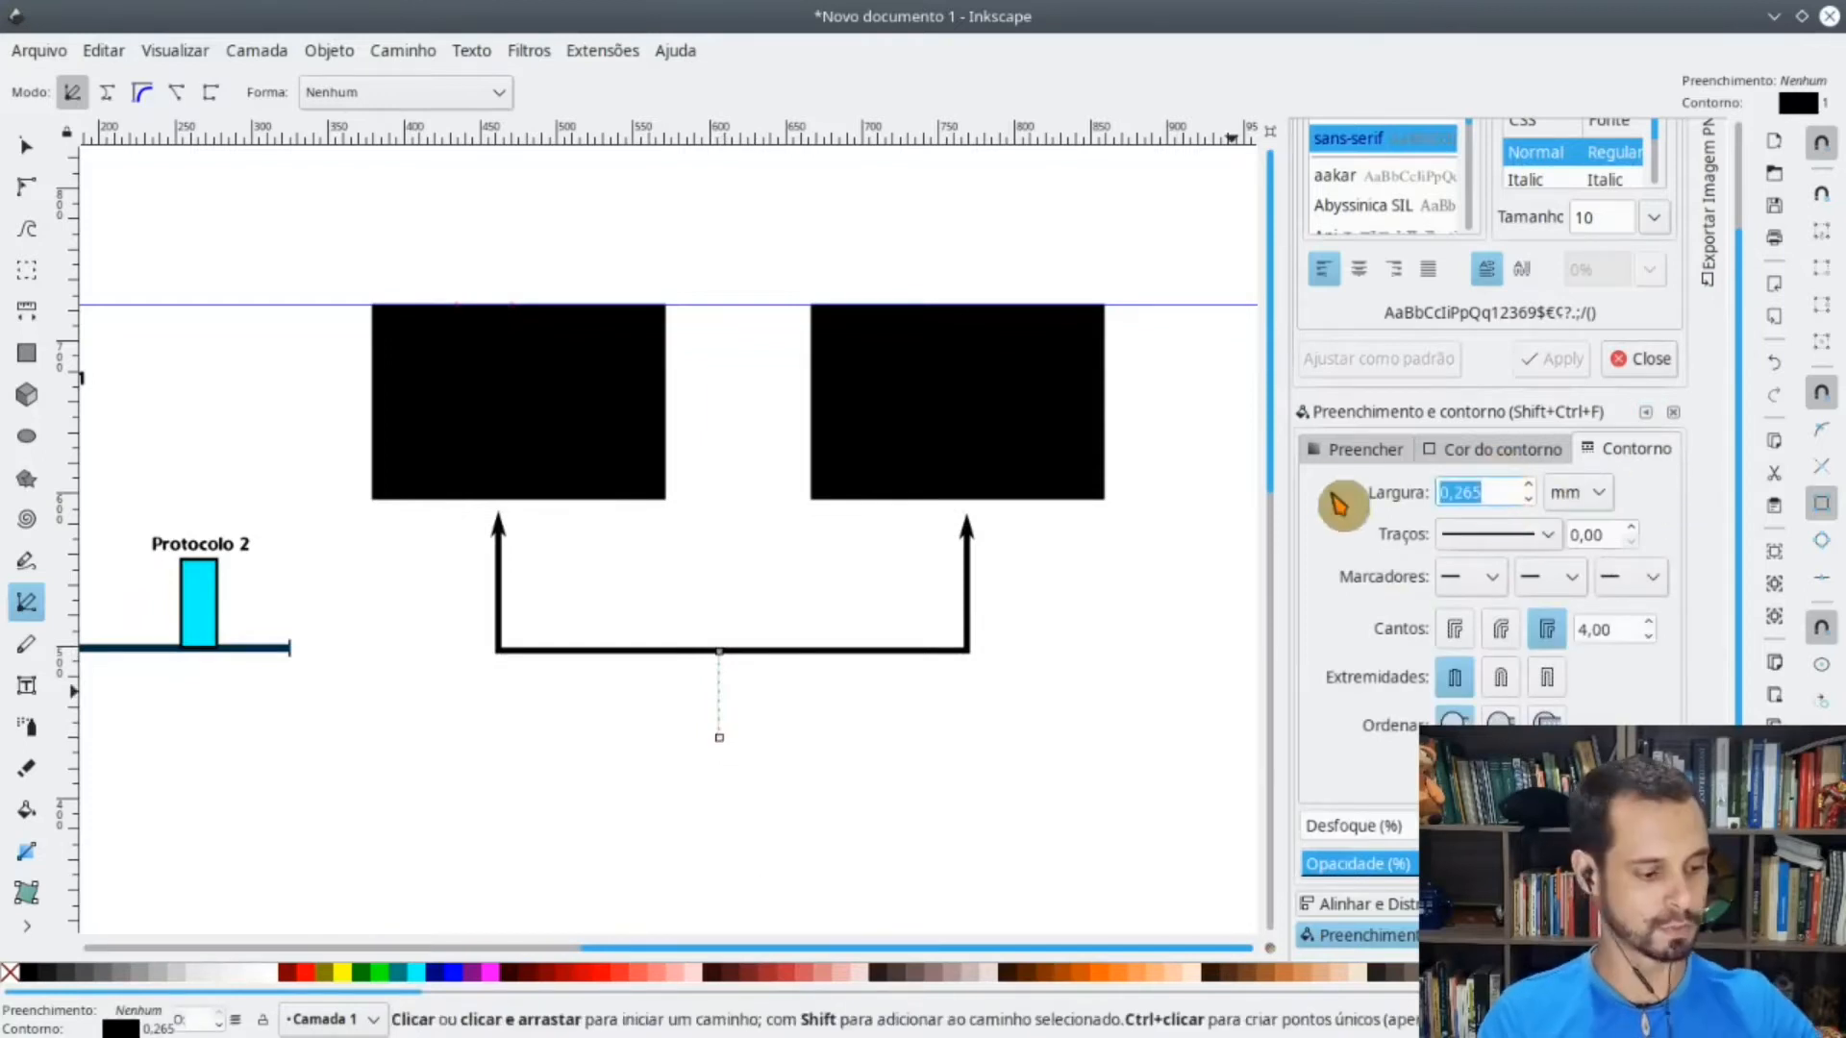
type("4")
left_click(1588, 535)
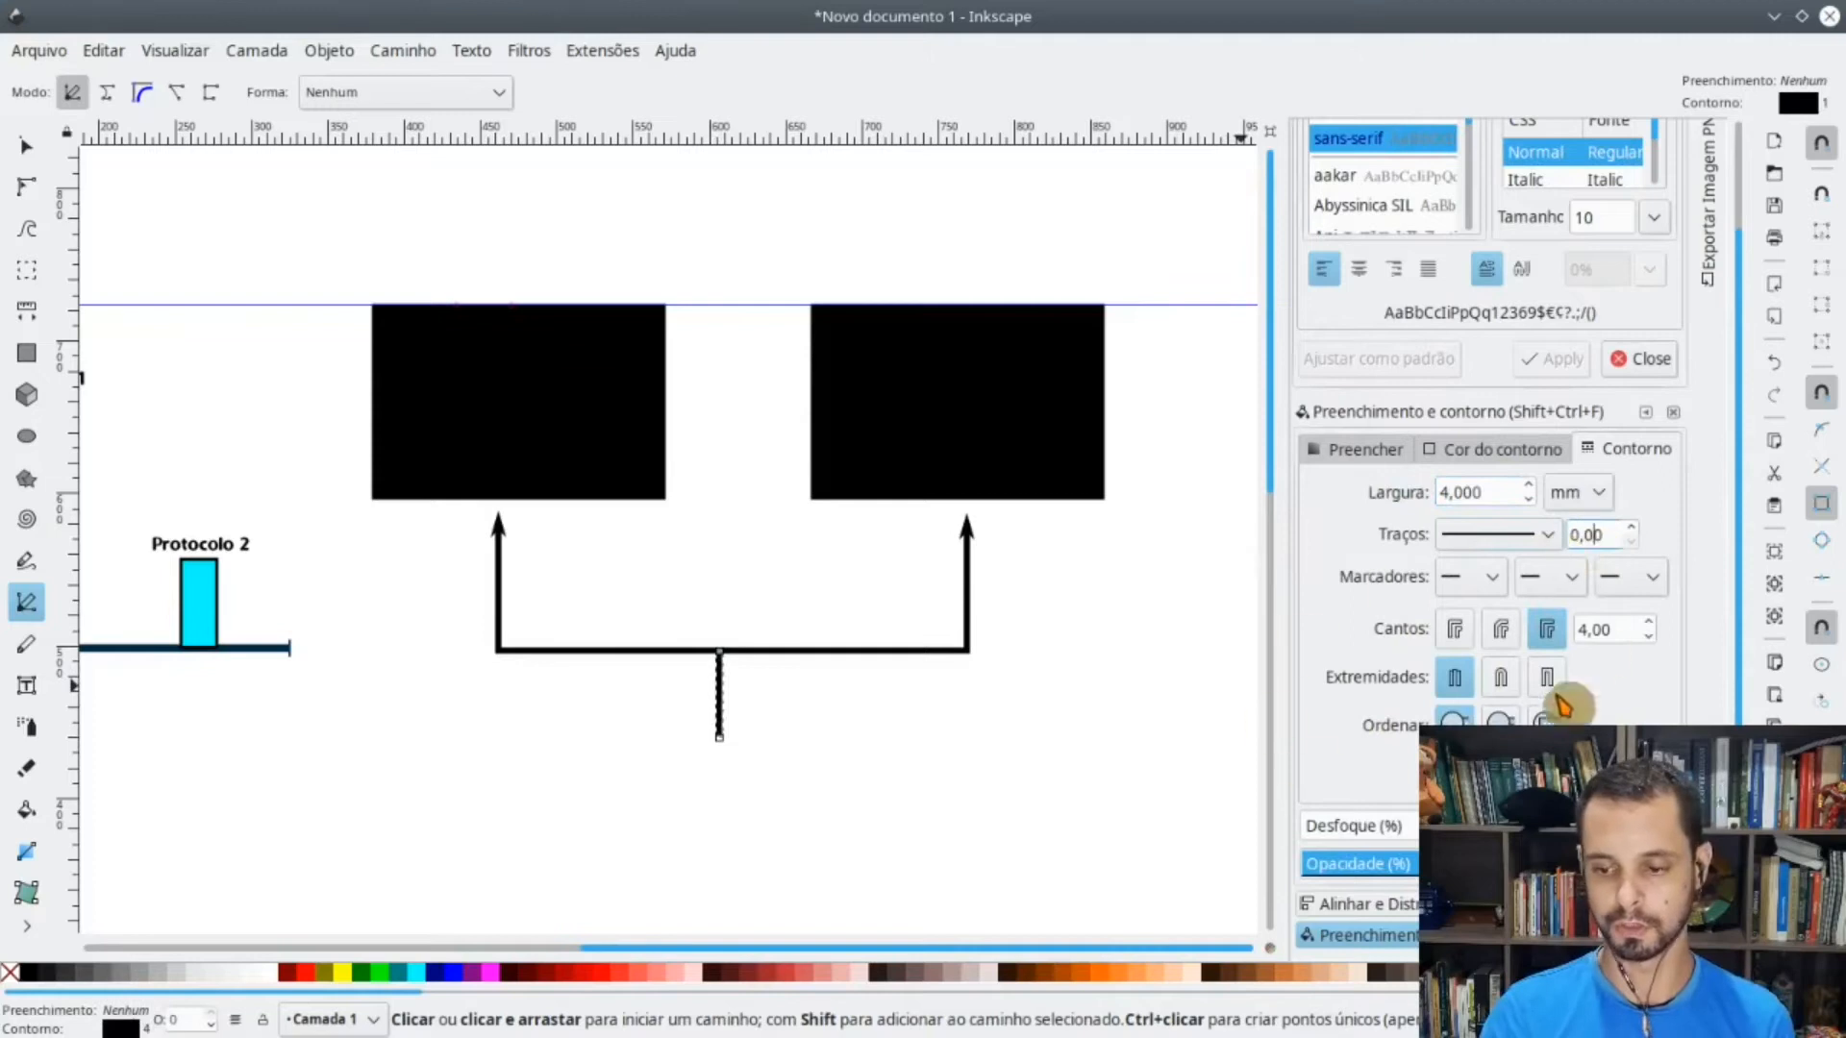
- Give the short vertical line a large round dot marker at its lower end and deselect it
left_click(1489, 590)
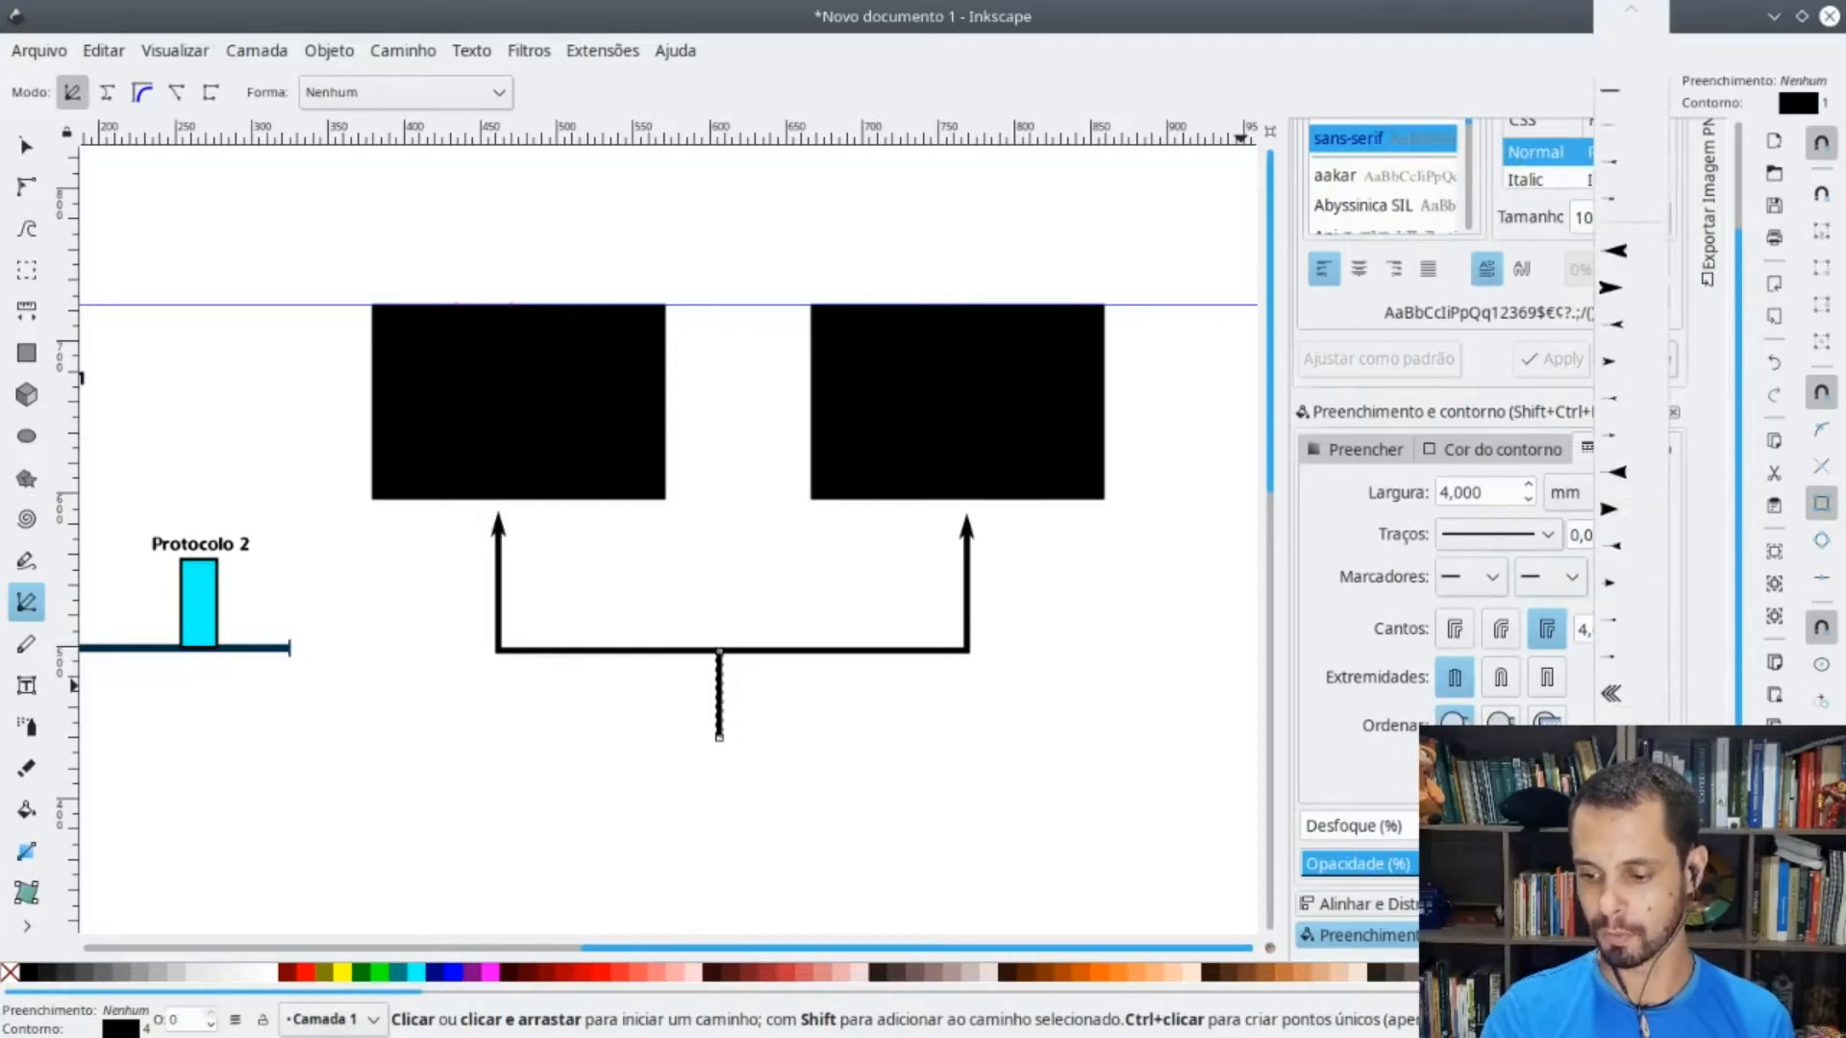
left_click(1625, 877)
left_click(1646, 581)
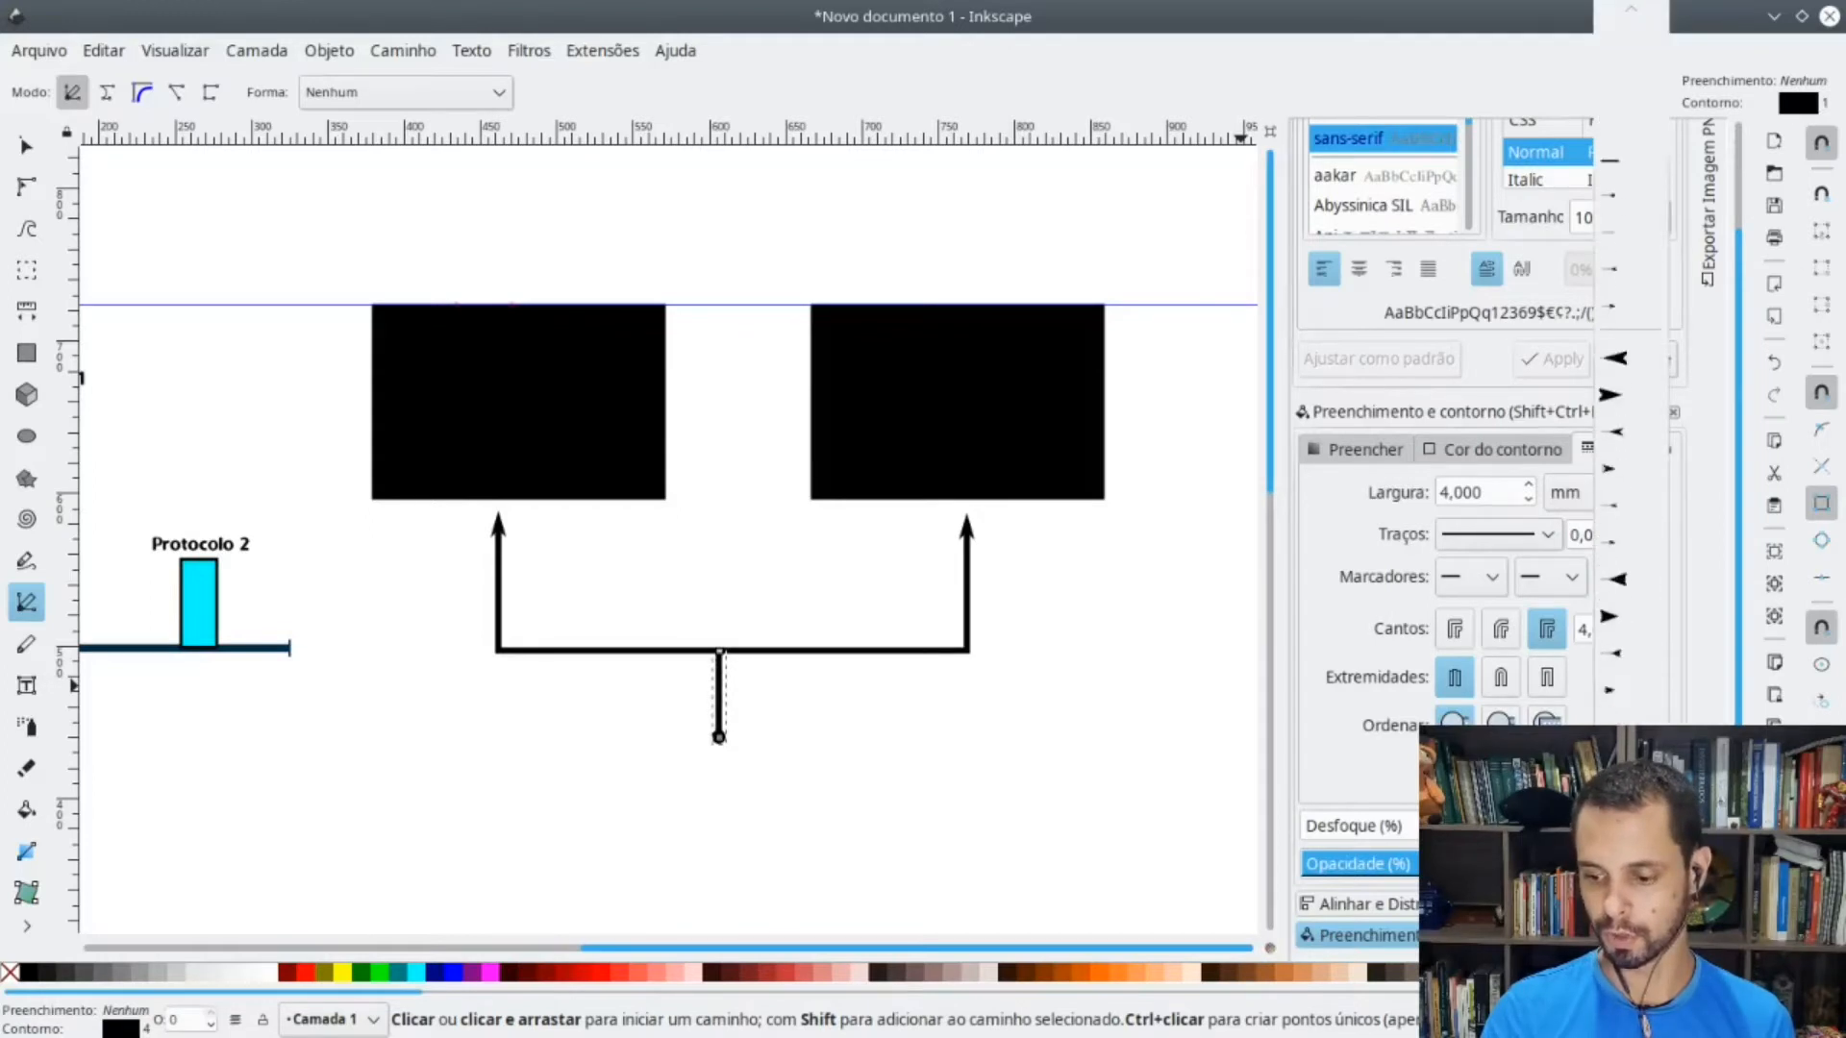
left_click(1625, 845)
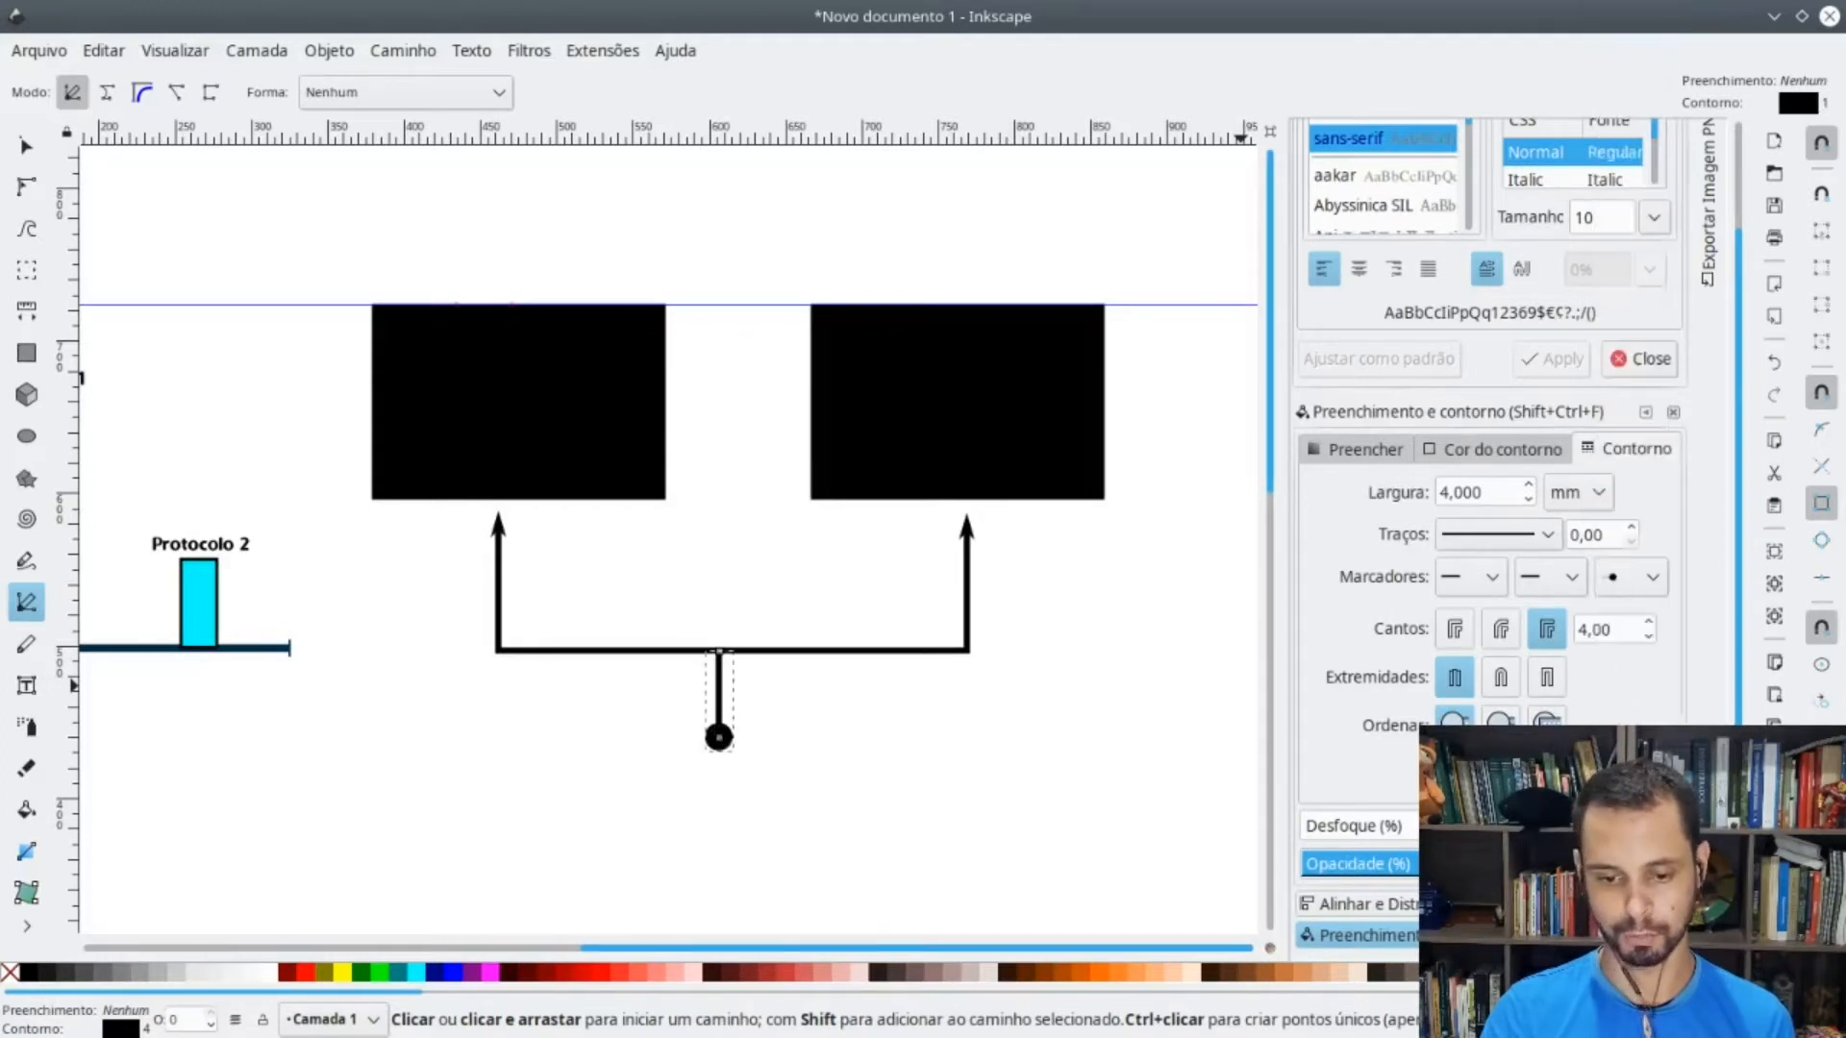
key("s")
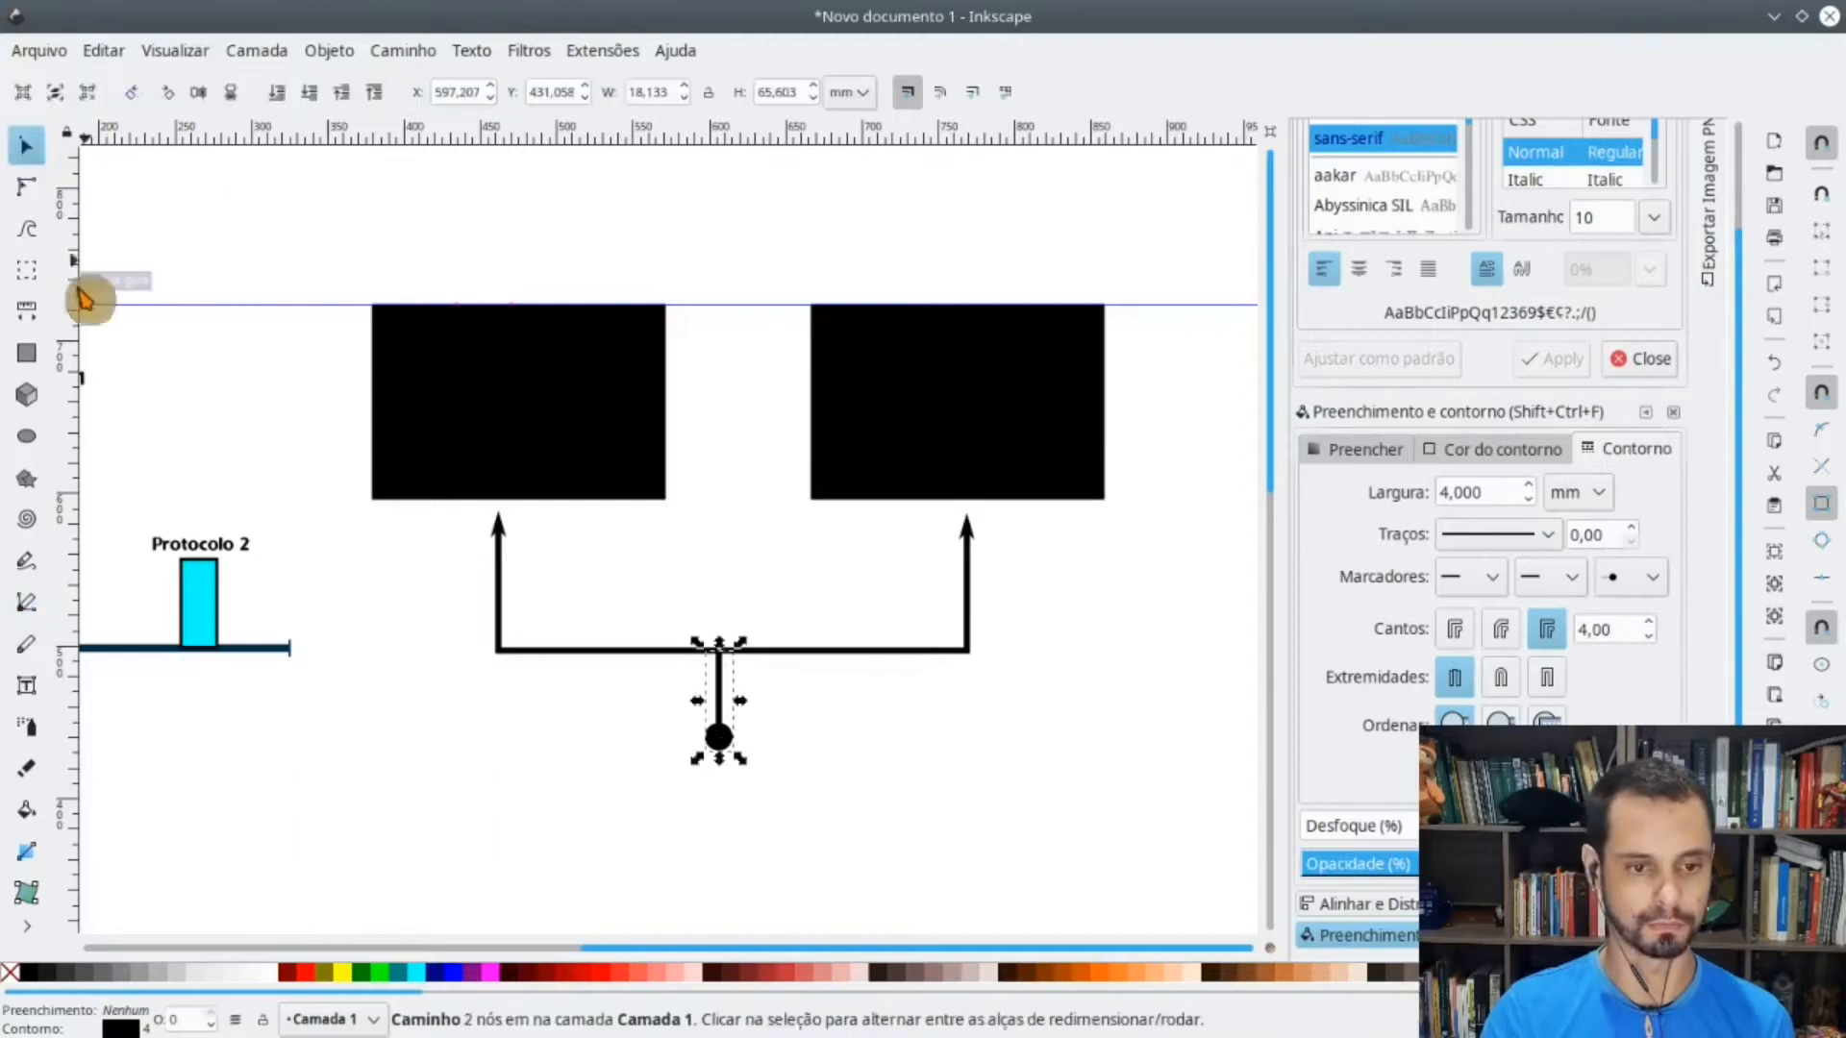
left_click(362, 844)
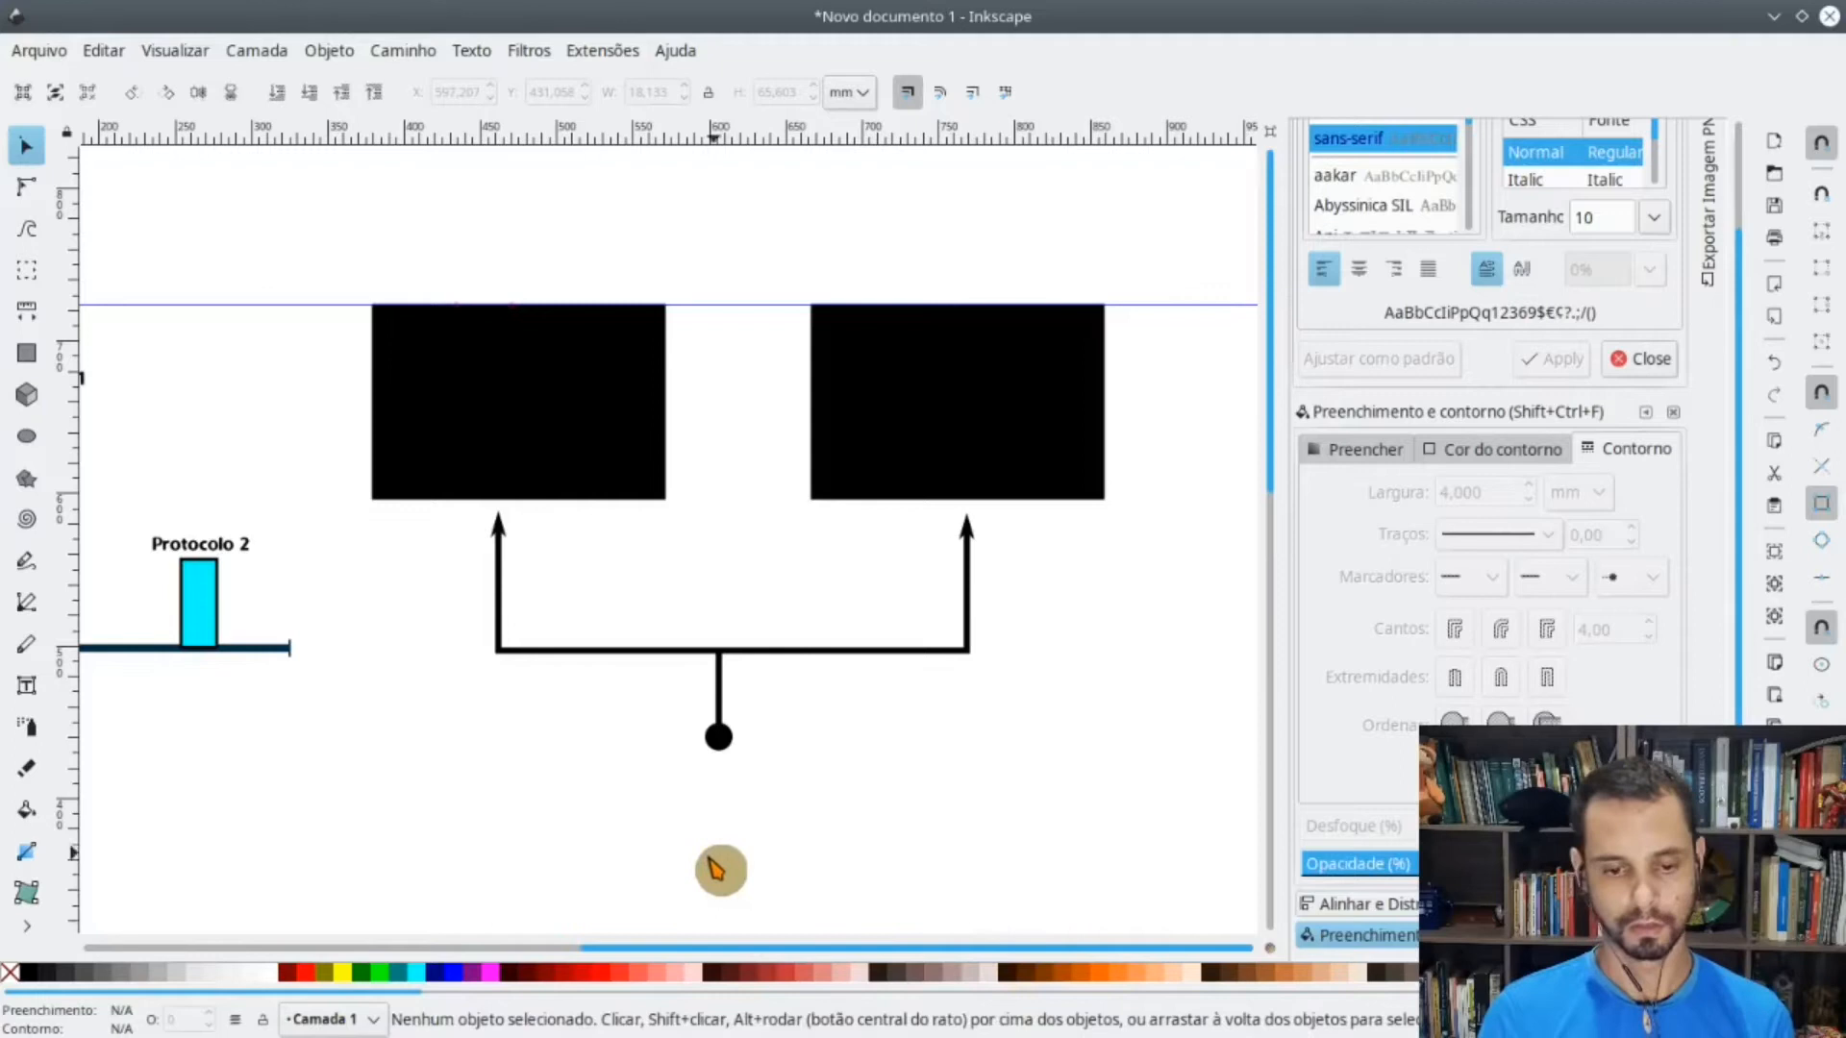
- Group the two black rectangles with their connecting lines and move the group above the bar chart
scroll(461, 688, "left", 4)
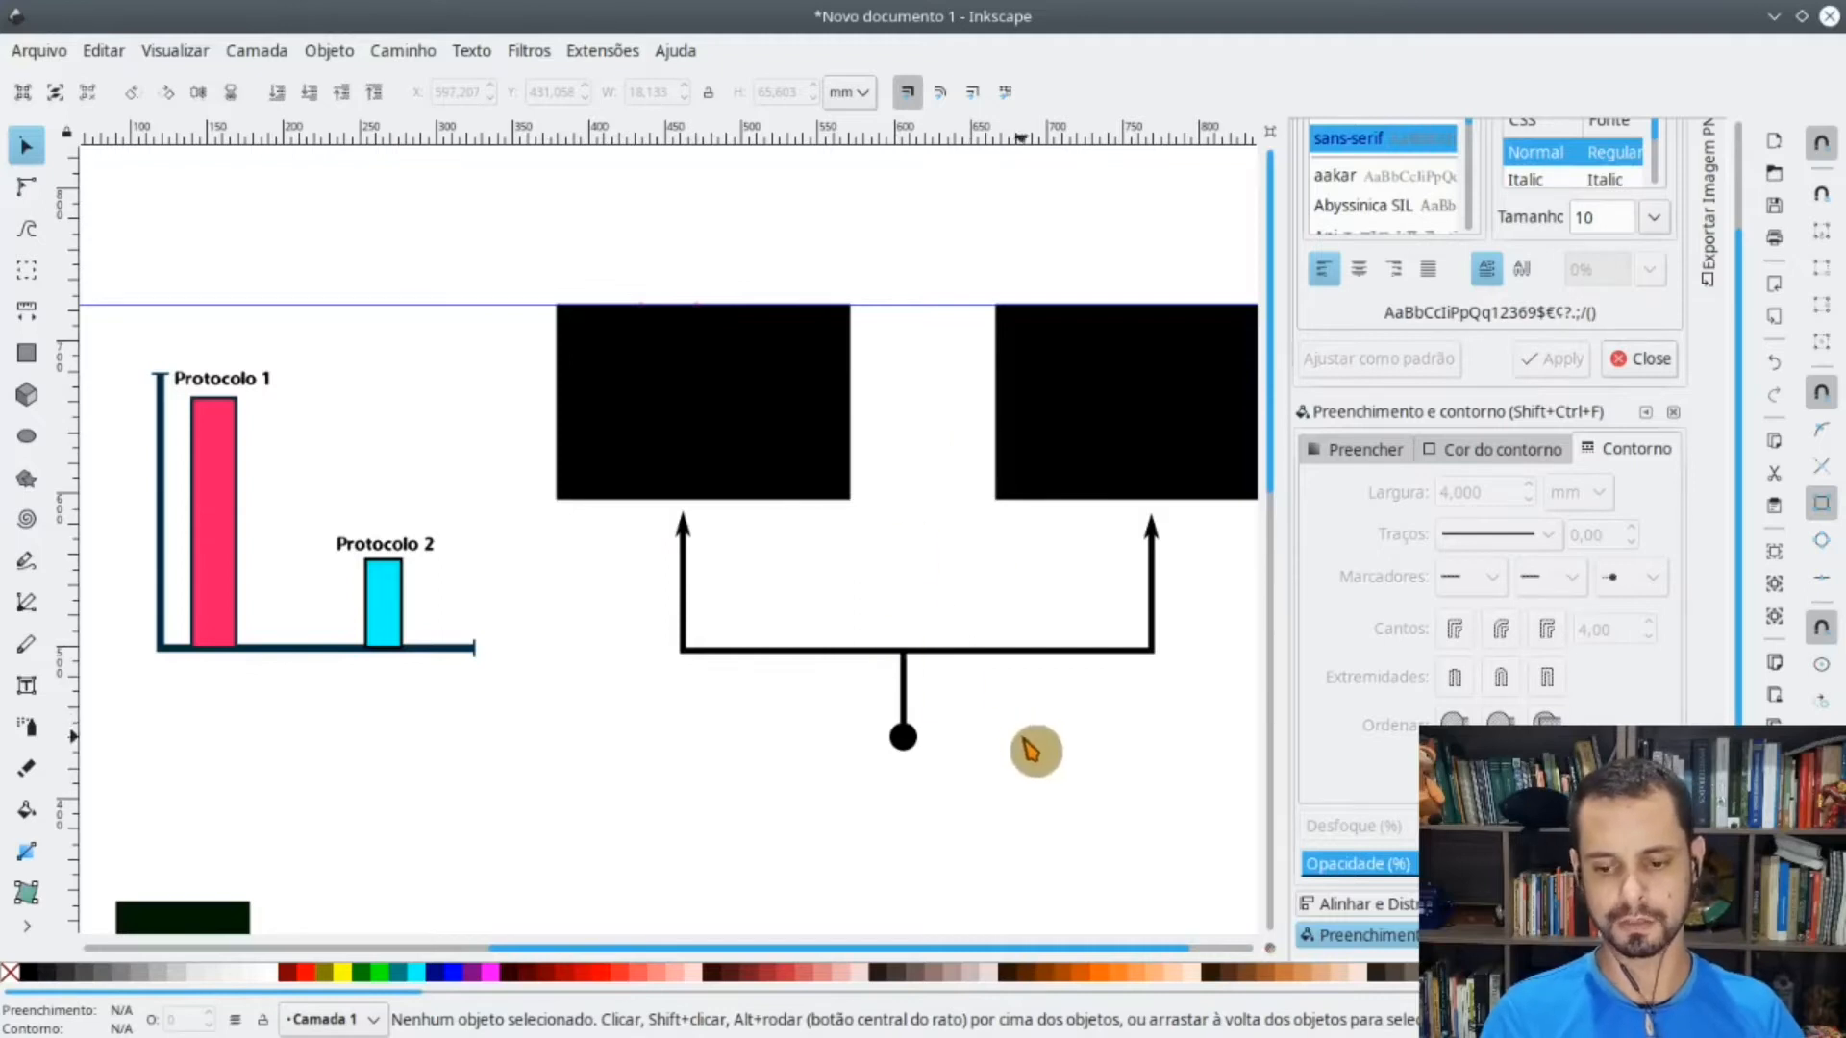
scroll(1031, 760, "down", 1, "ctrl")
scroll(1026, 759, "right", 1, "shift")
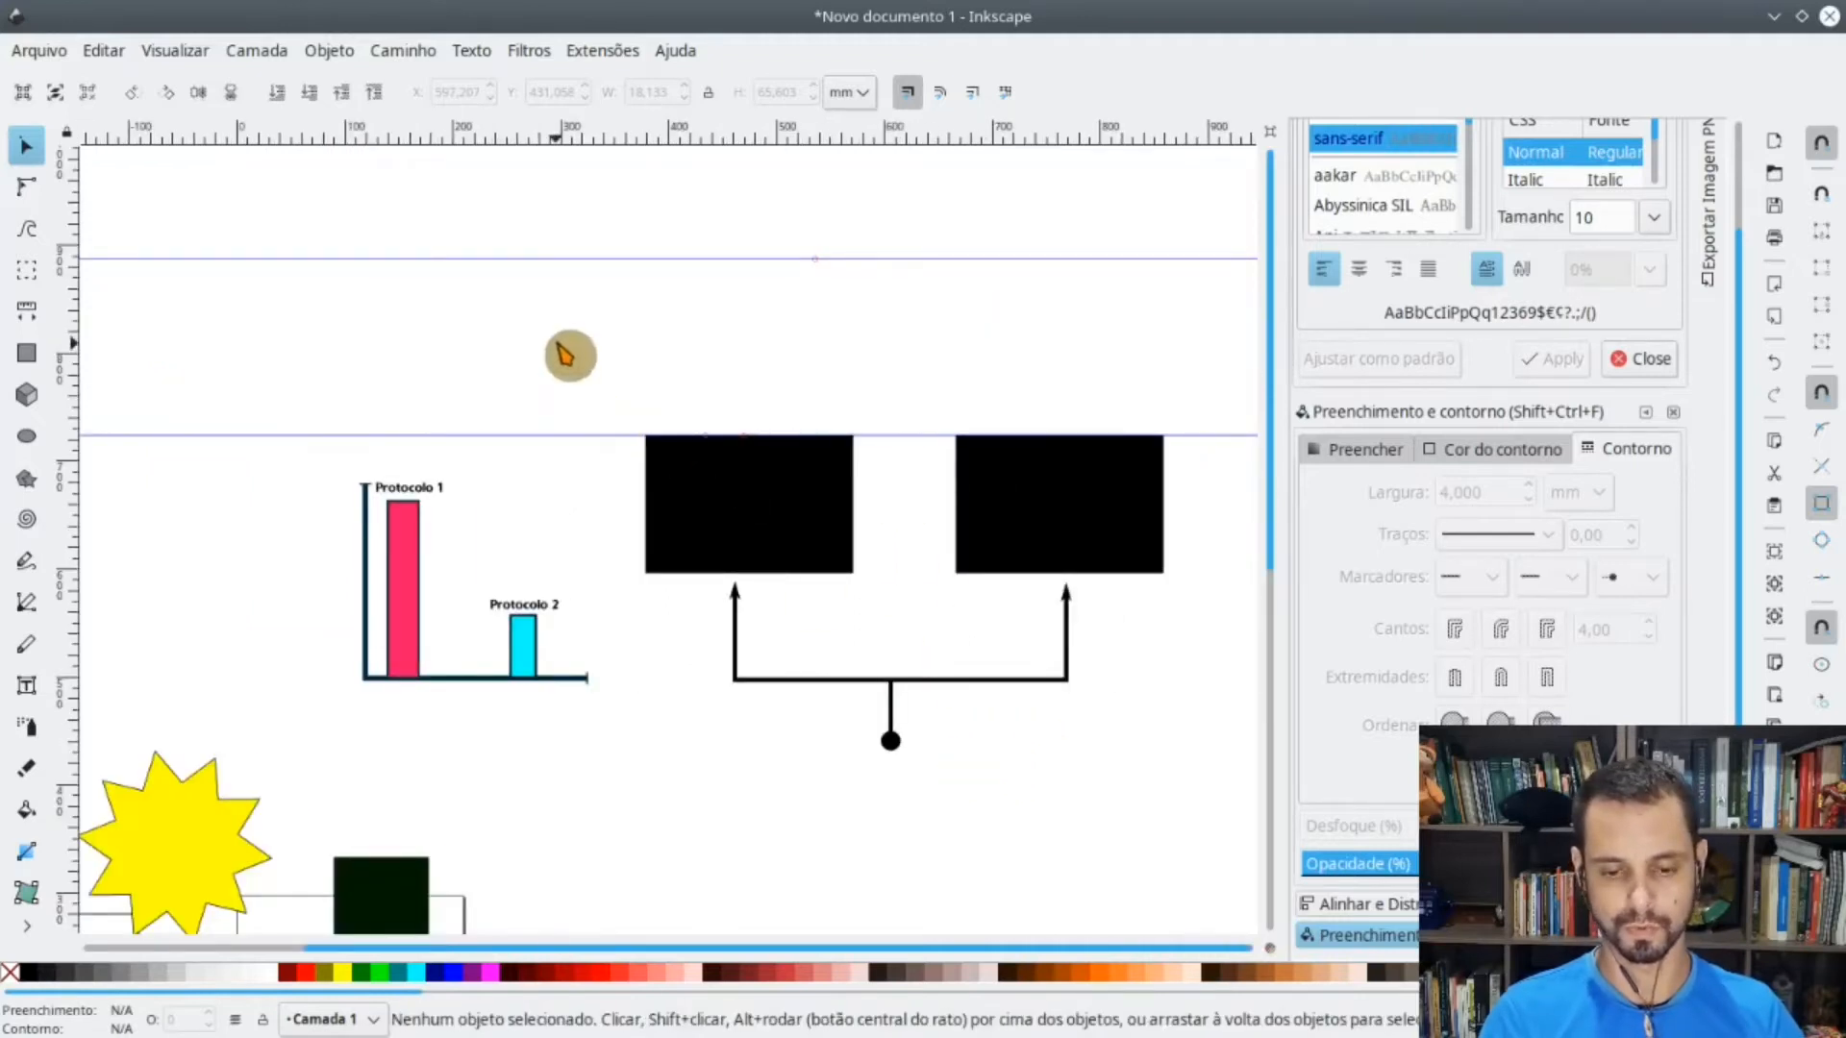
left_click_drag(575, 327, 1236, 862)
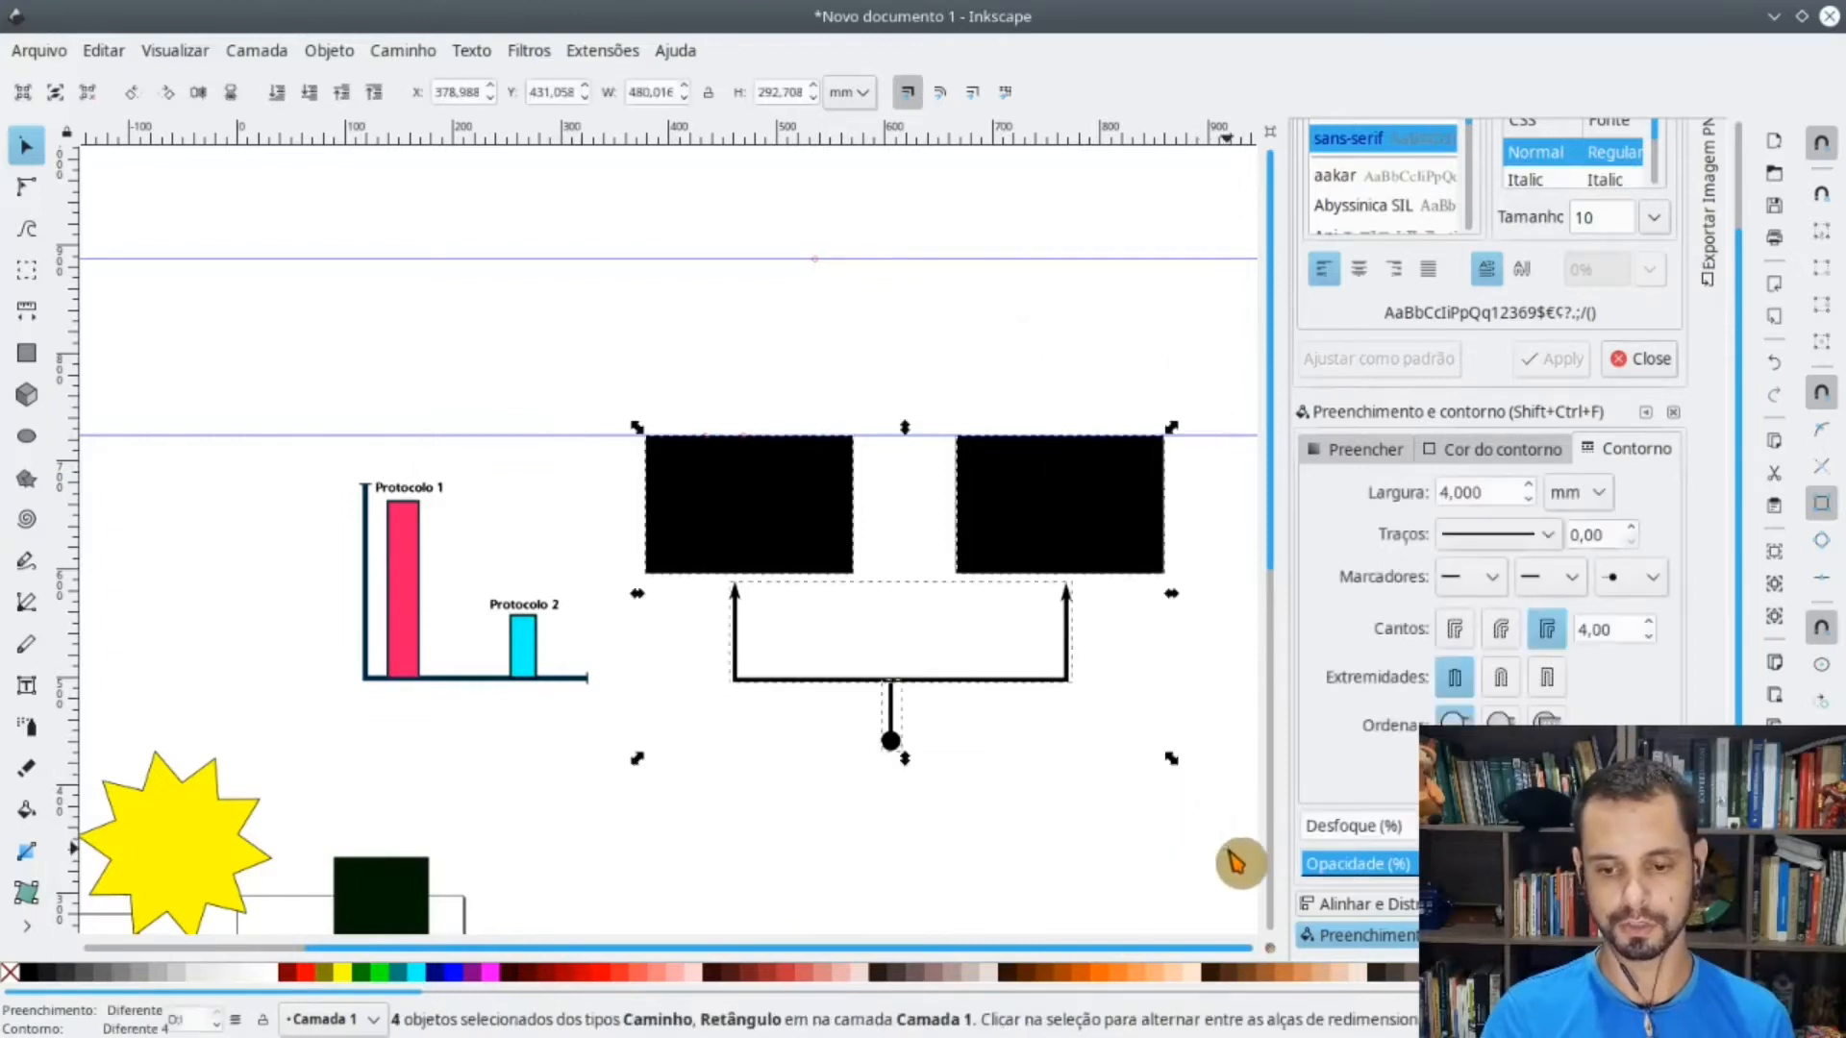
right_click(666, 471)
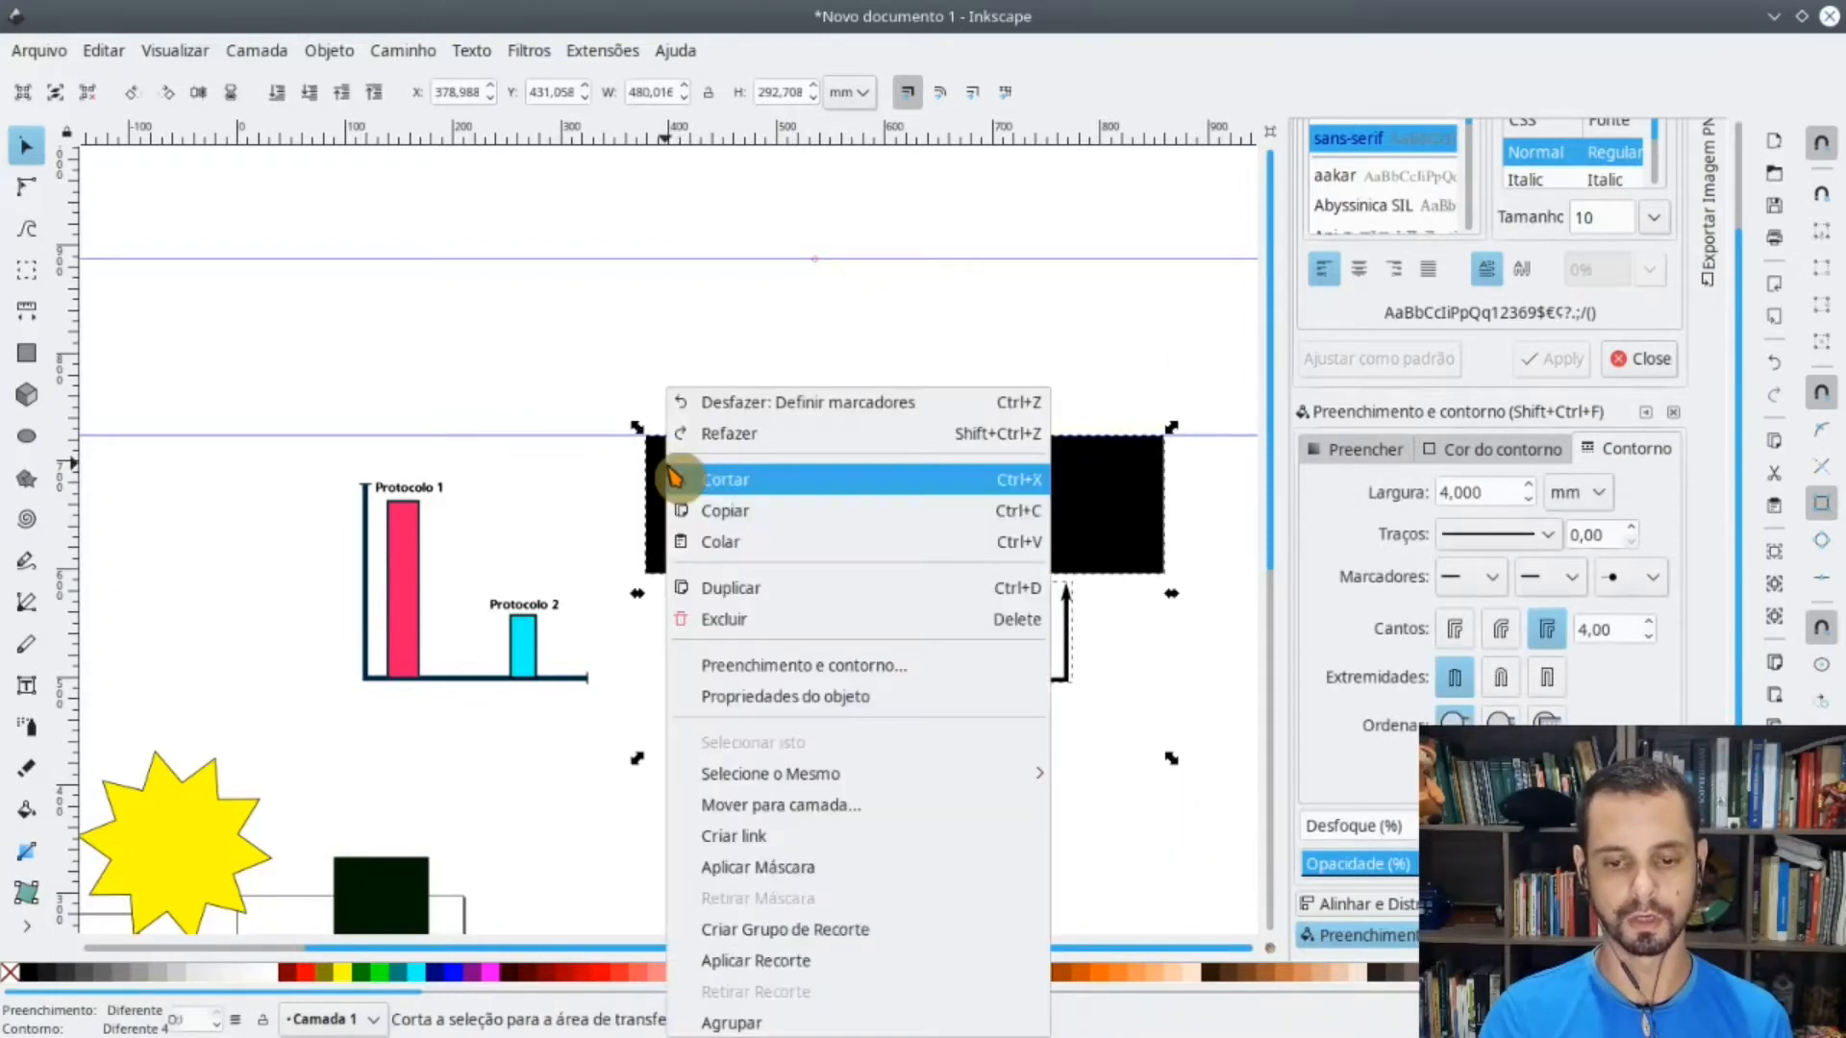
left_click(750, 1027)
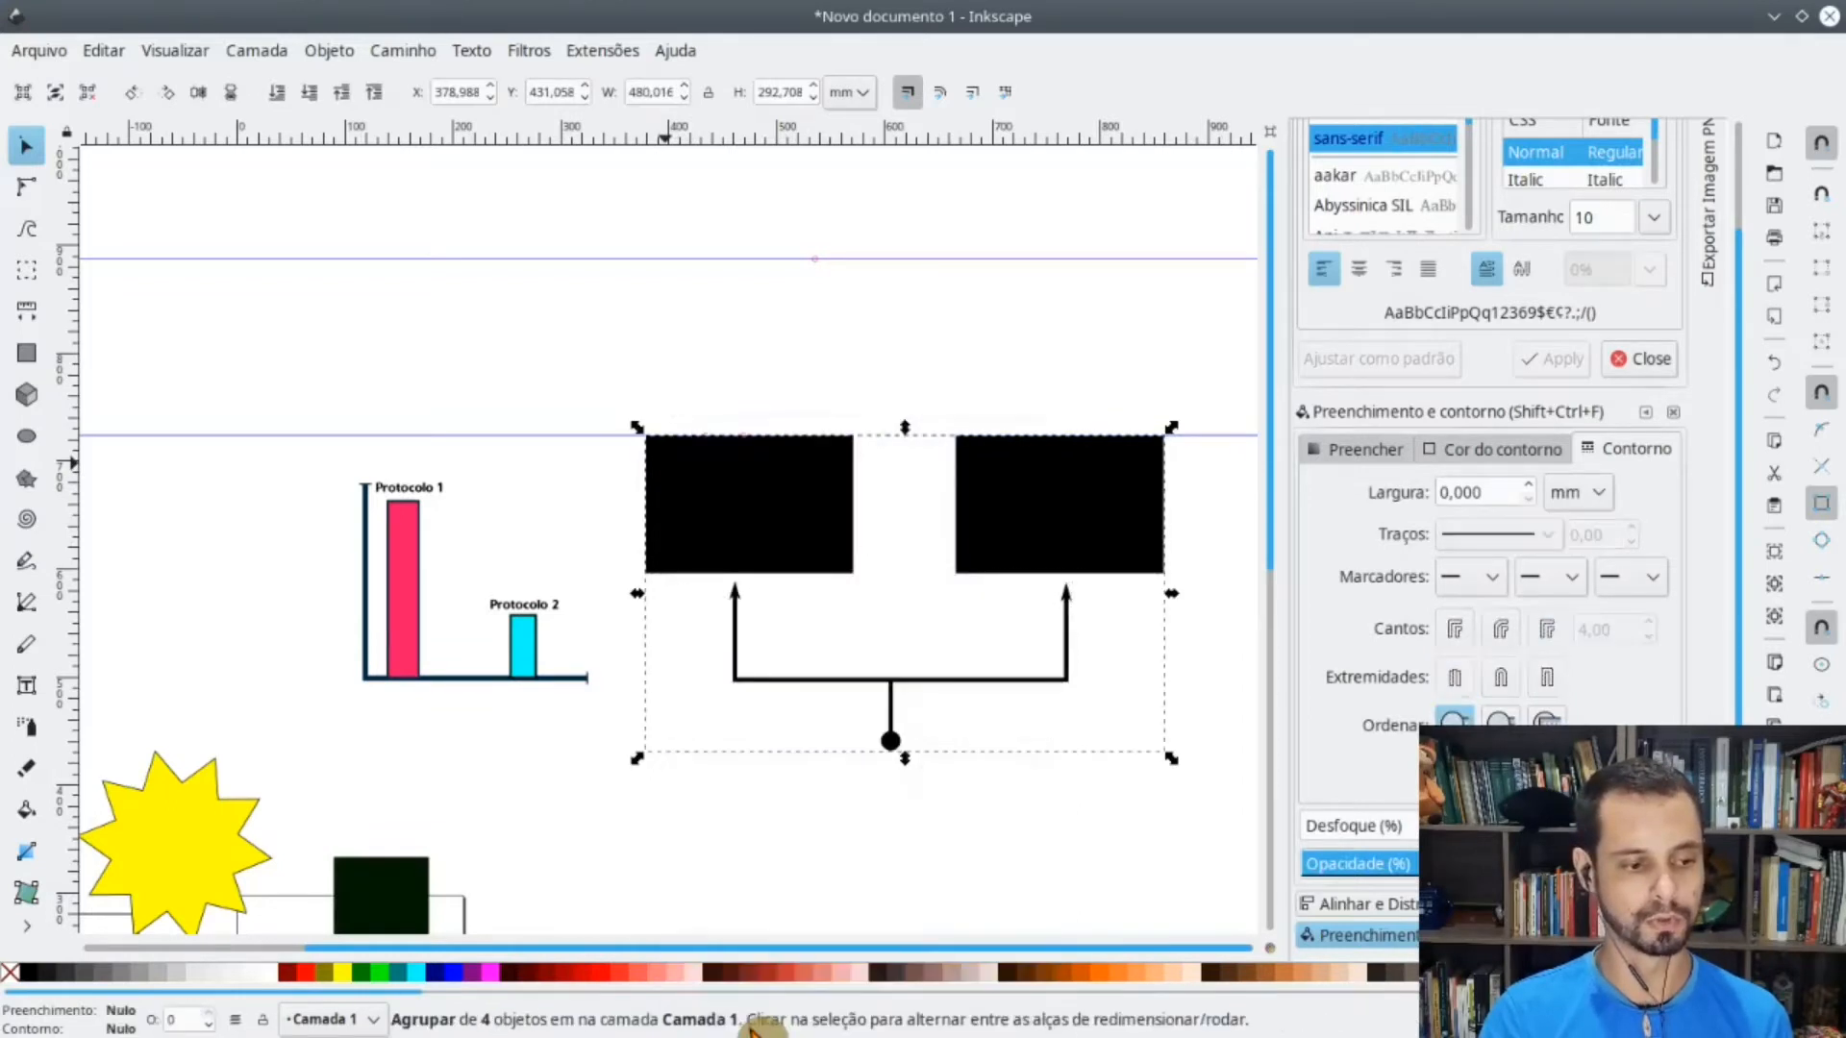
left_click_drag(746, 492, 371, 232)
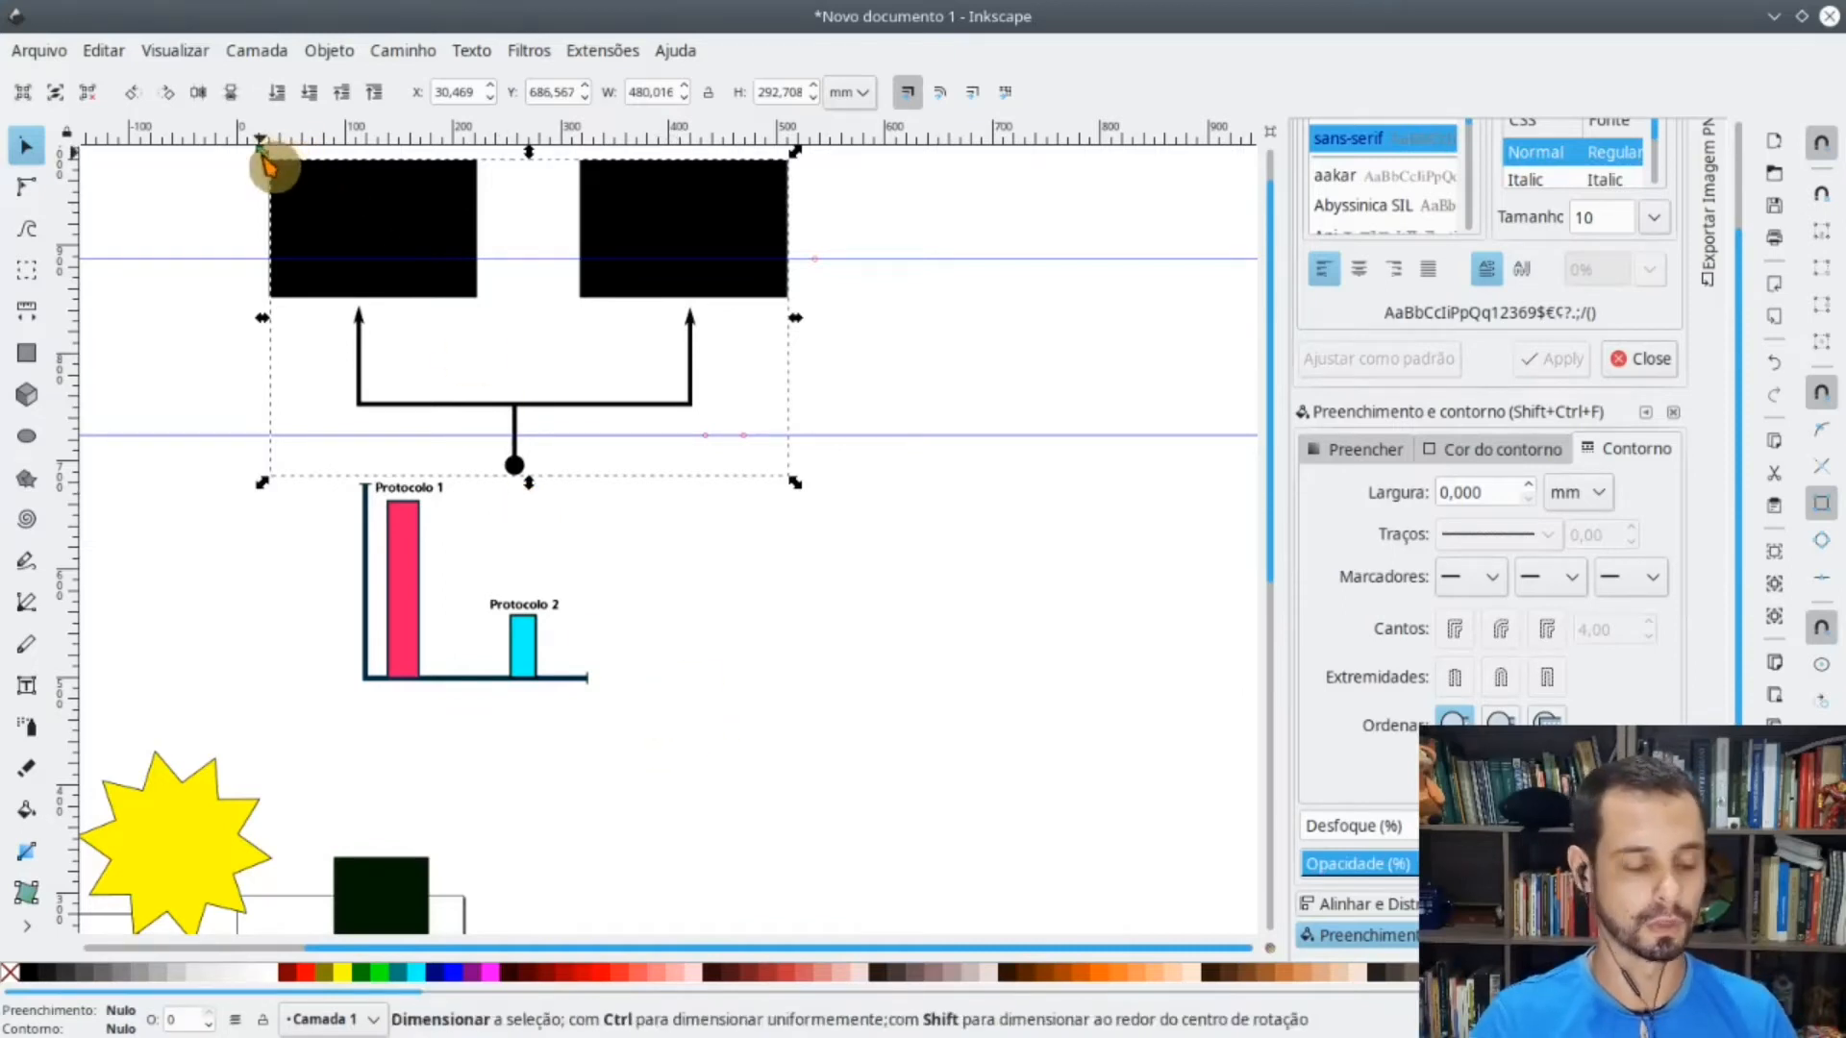
- Try resizing the group to about 571 by 146 mm and removing the two horizontal guides
left_click_drag(268, 164, 183, 377)
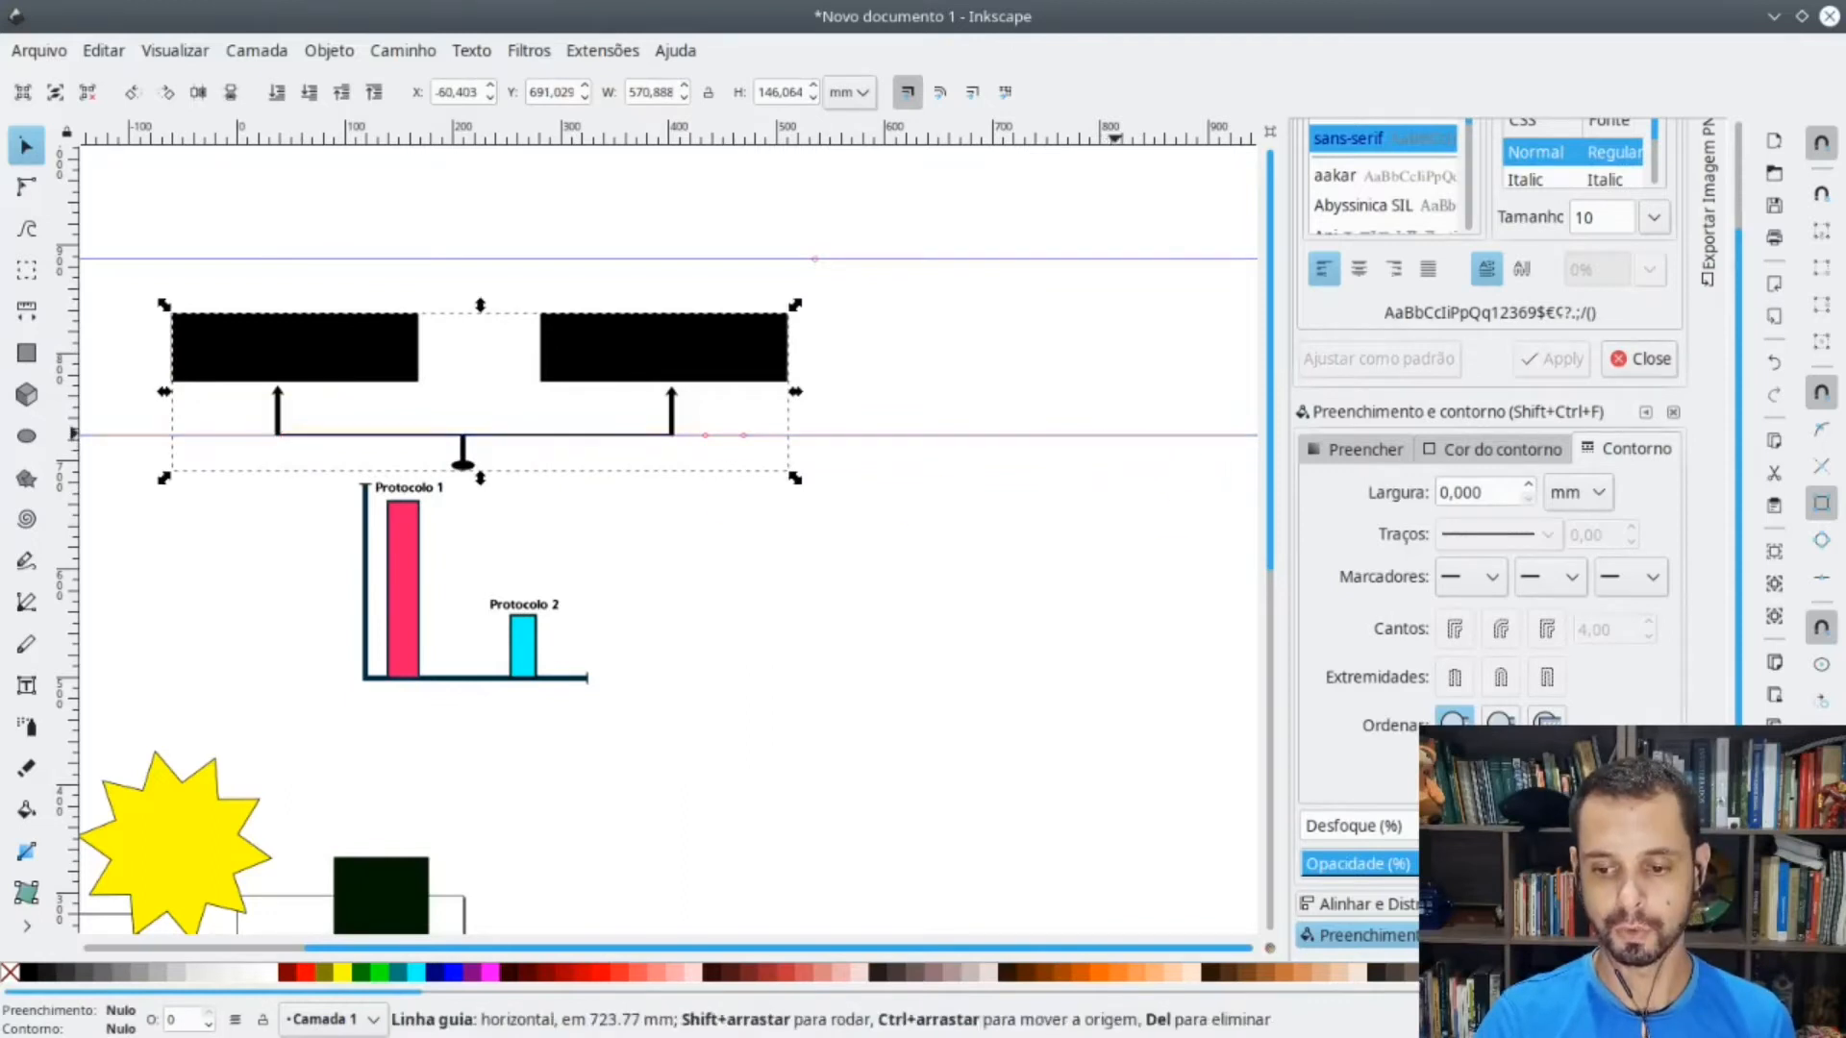
left_click_drag(998, 437, 1131, 106)
left_click_drag(1019, 258, 1150, 115)
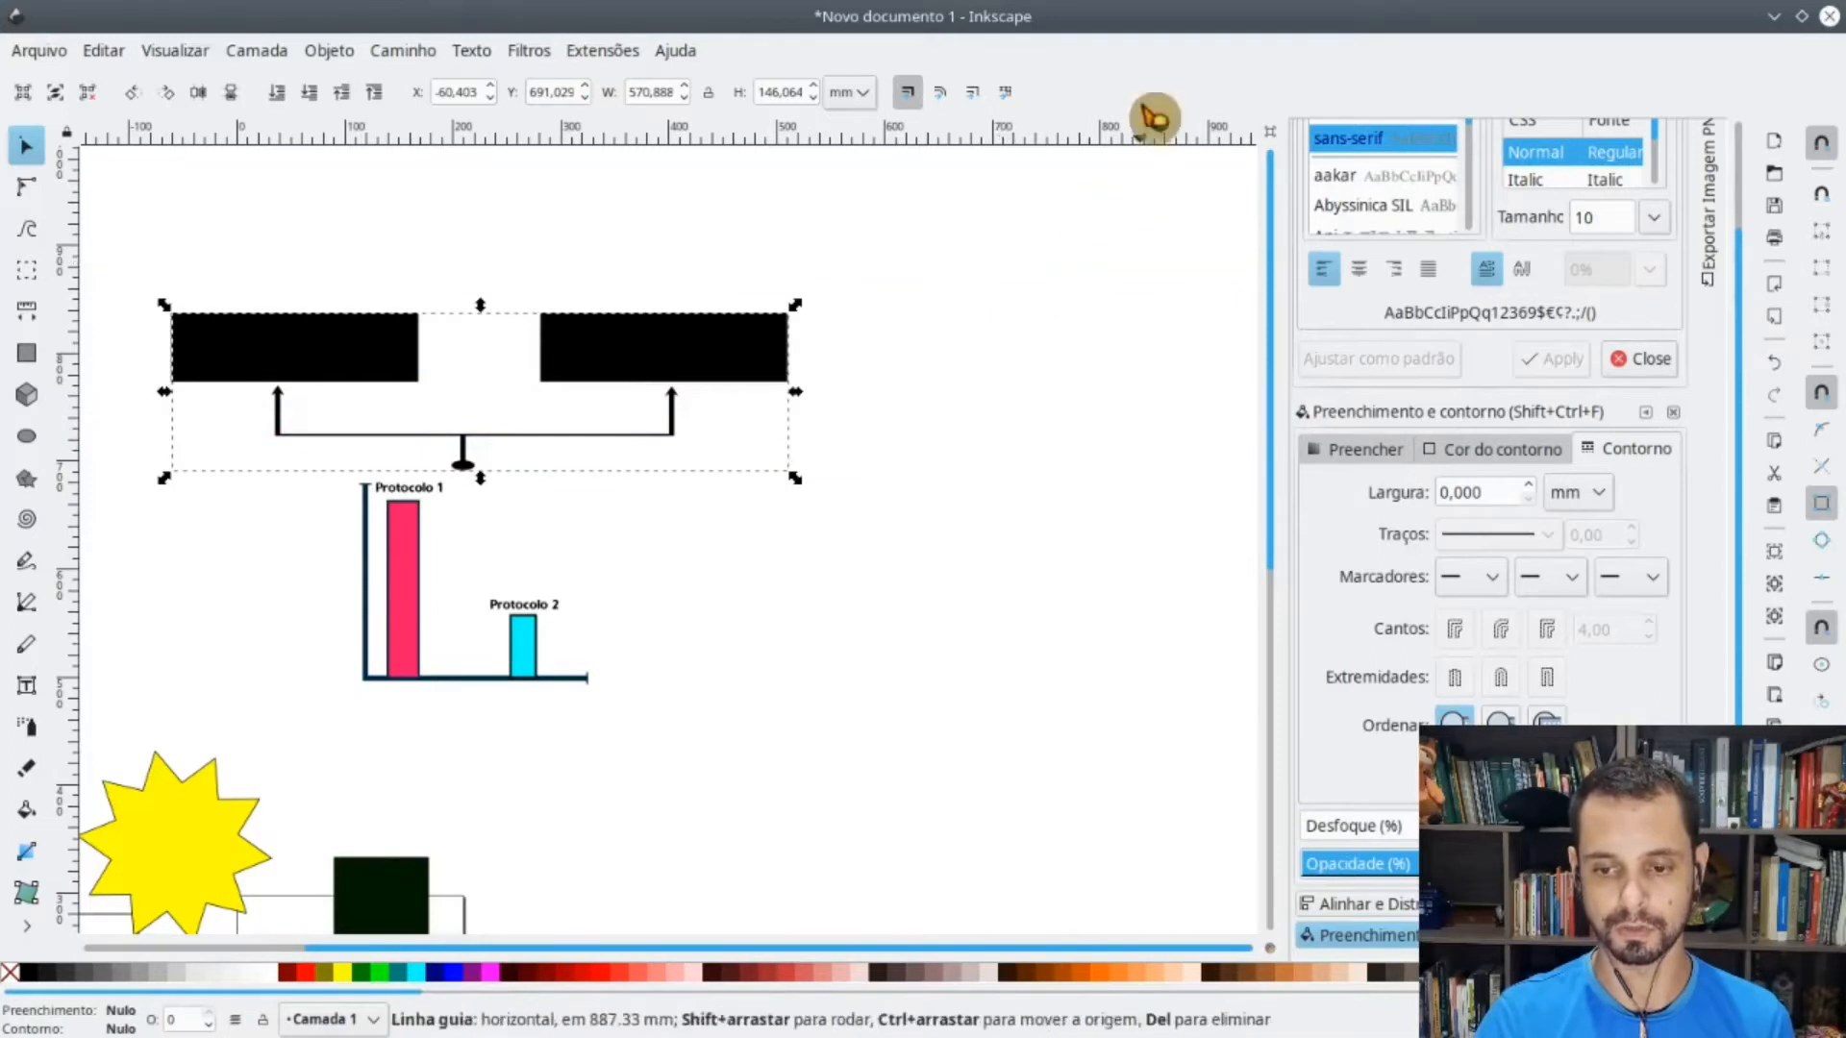
- Undo the removal of both guides and the resizing of the group
key("ctrl+z")
key("ctrl+z")
key("ctrl+z")
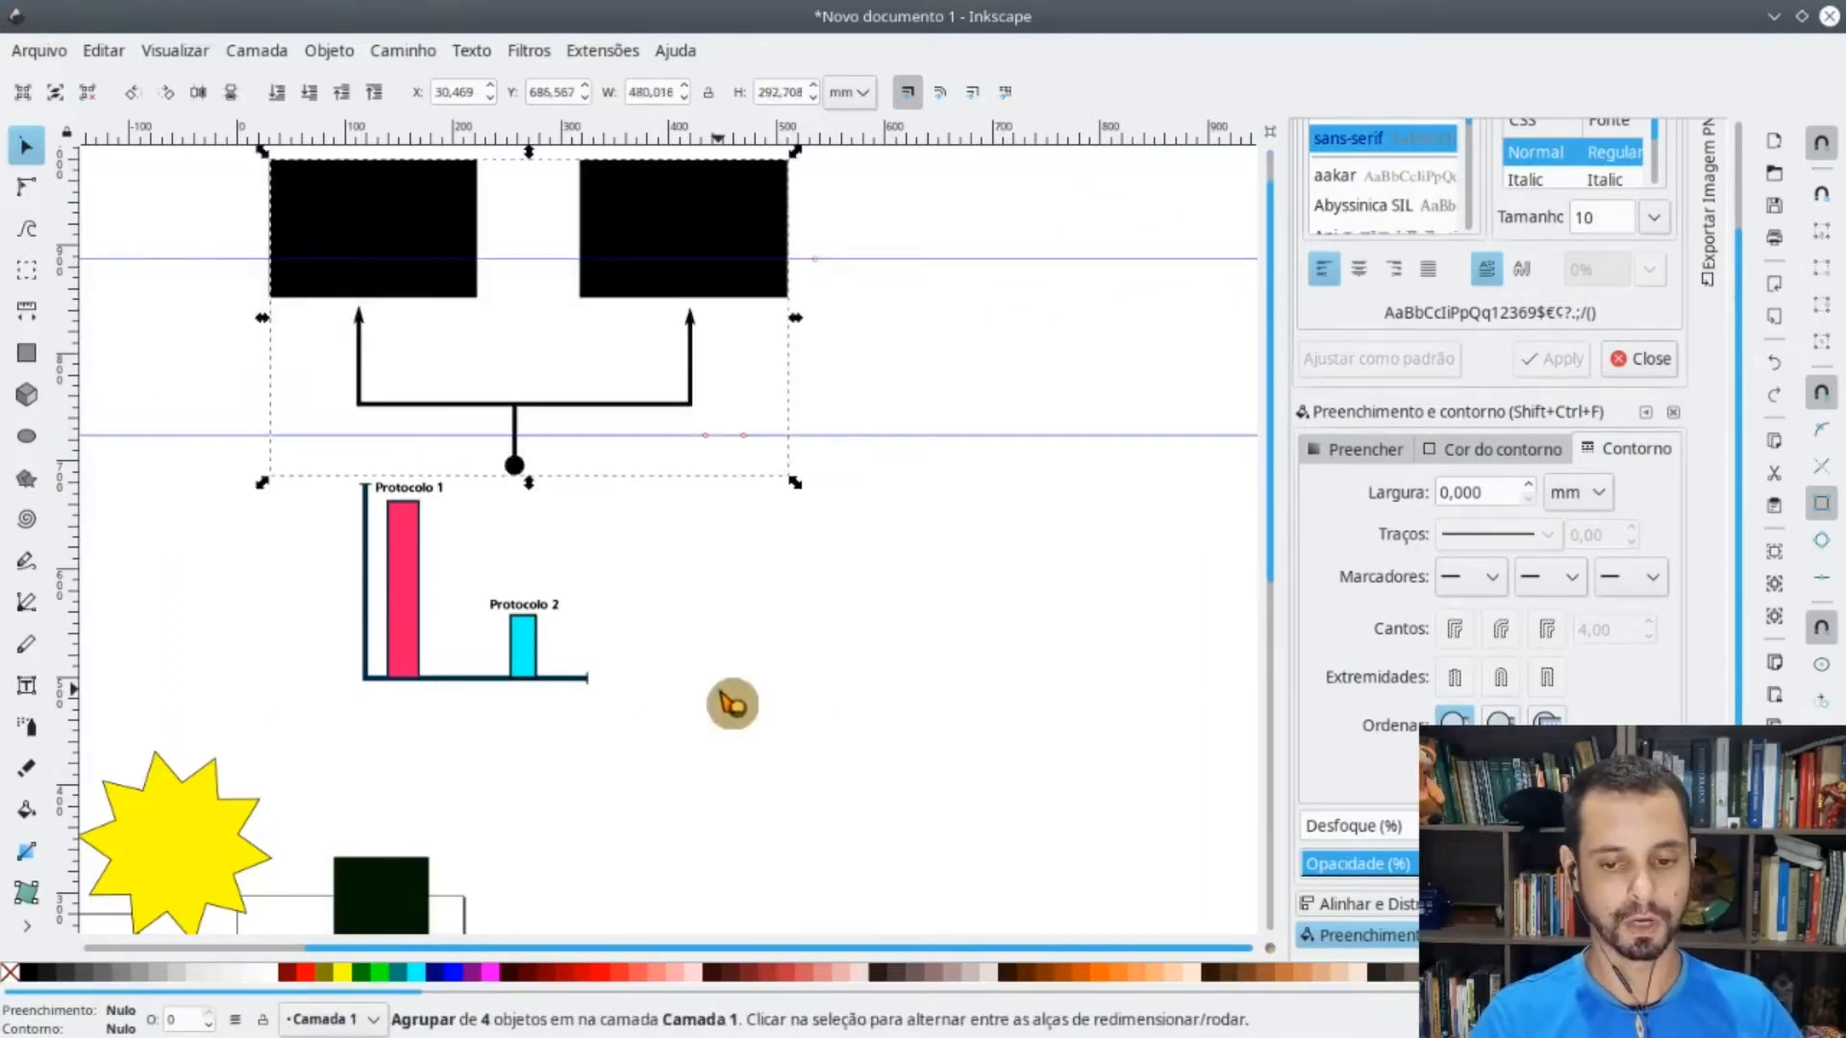
- Remove the two horizontal guides from the canvas and select the grouped rectangles and connectors
left_click(1058, 450)
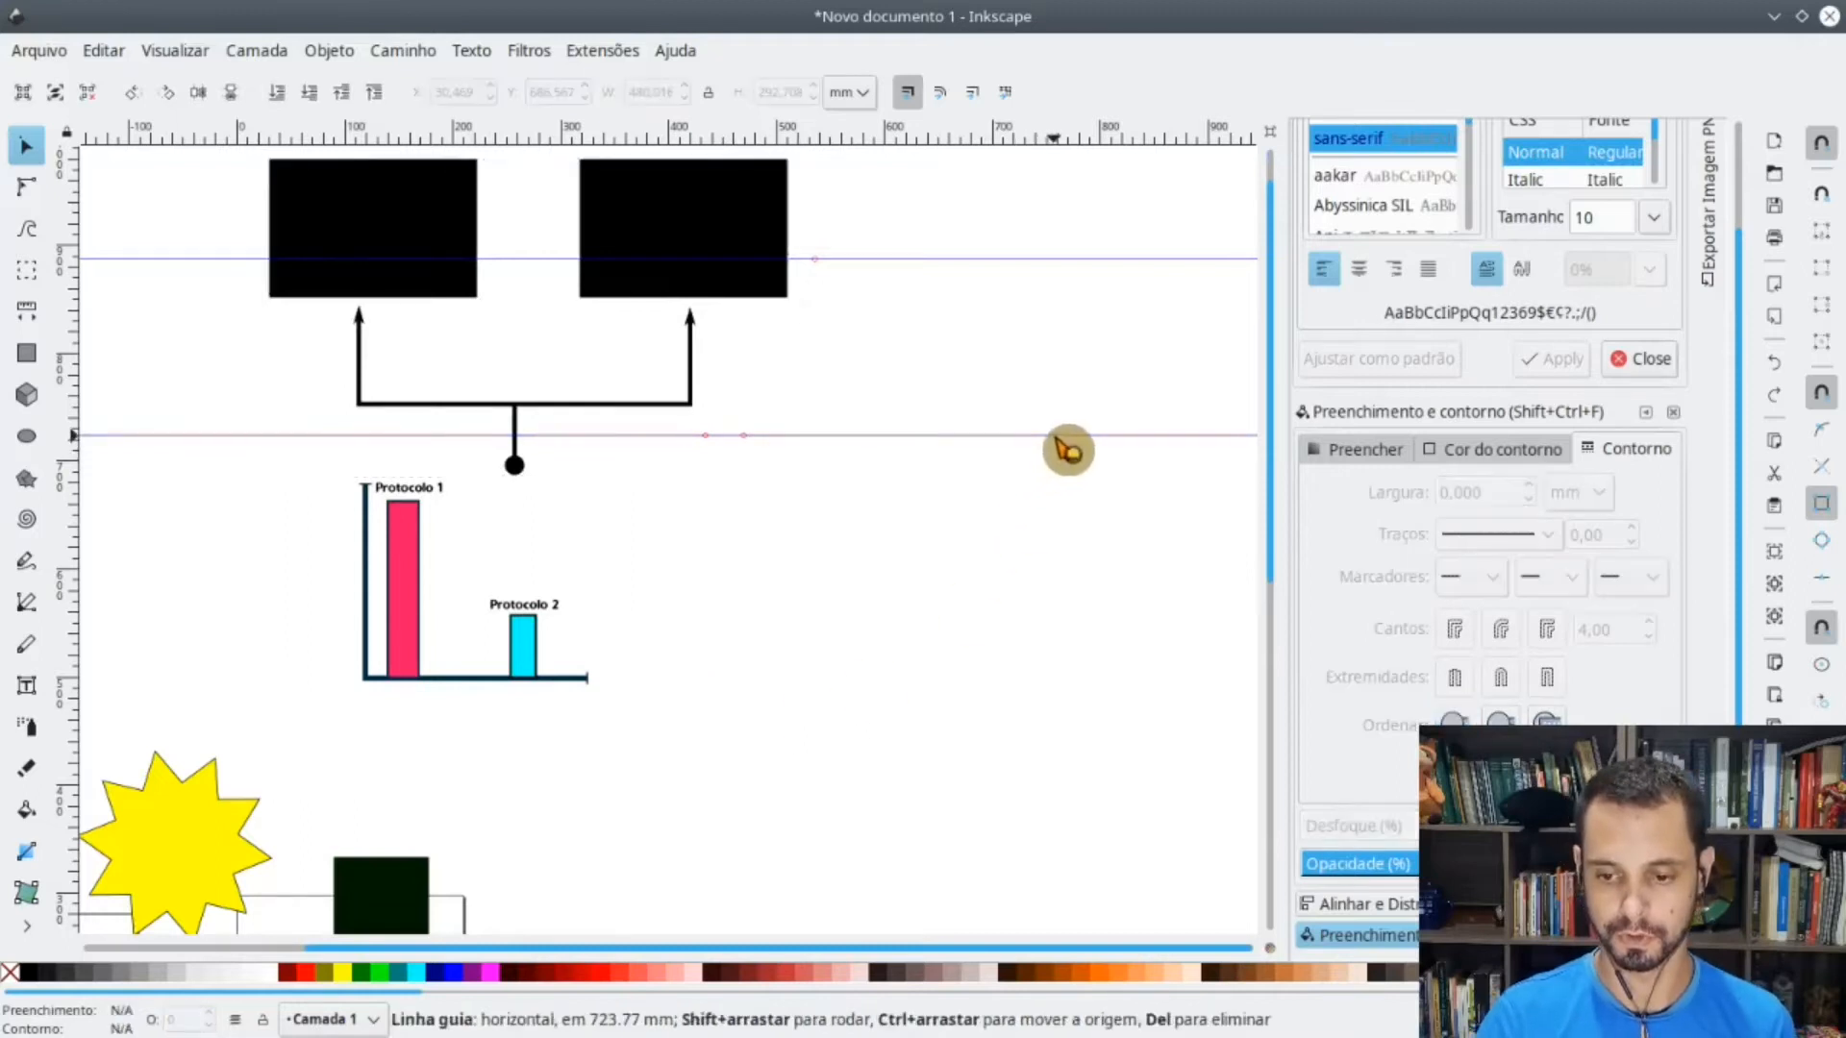
left_click_drag(1233, 258, 1226, 120)
left_click_drag(1030, 436, 1197, 130)
scroll(830, 618, "up", 2)
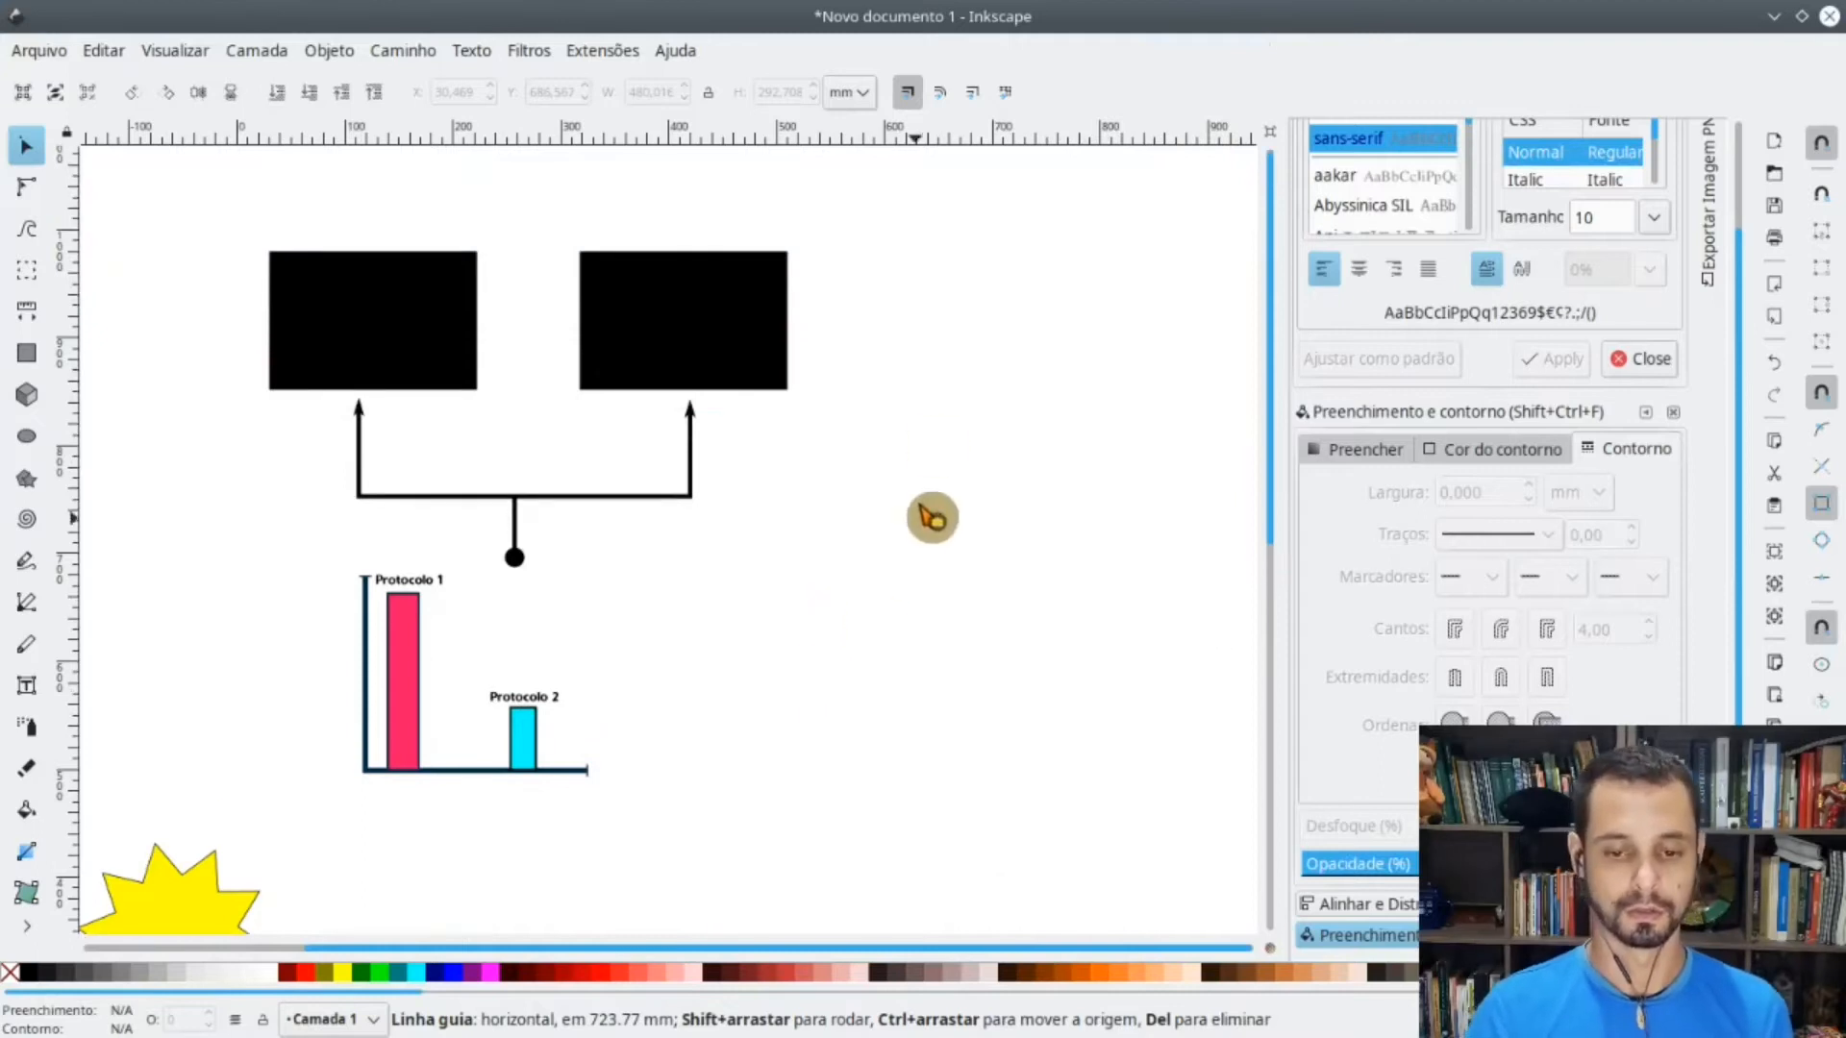
left_click(384, 346)
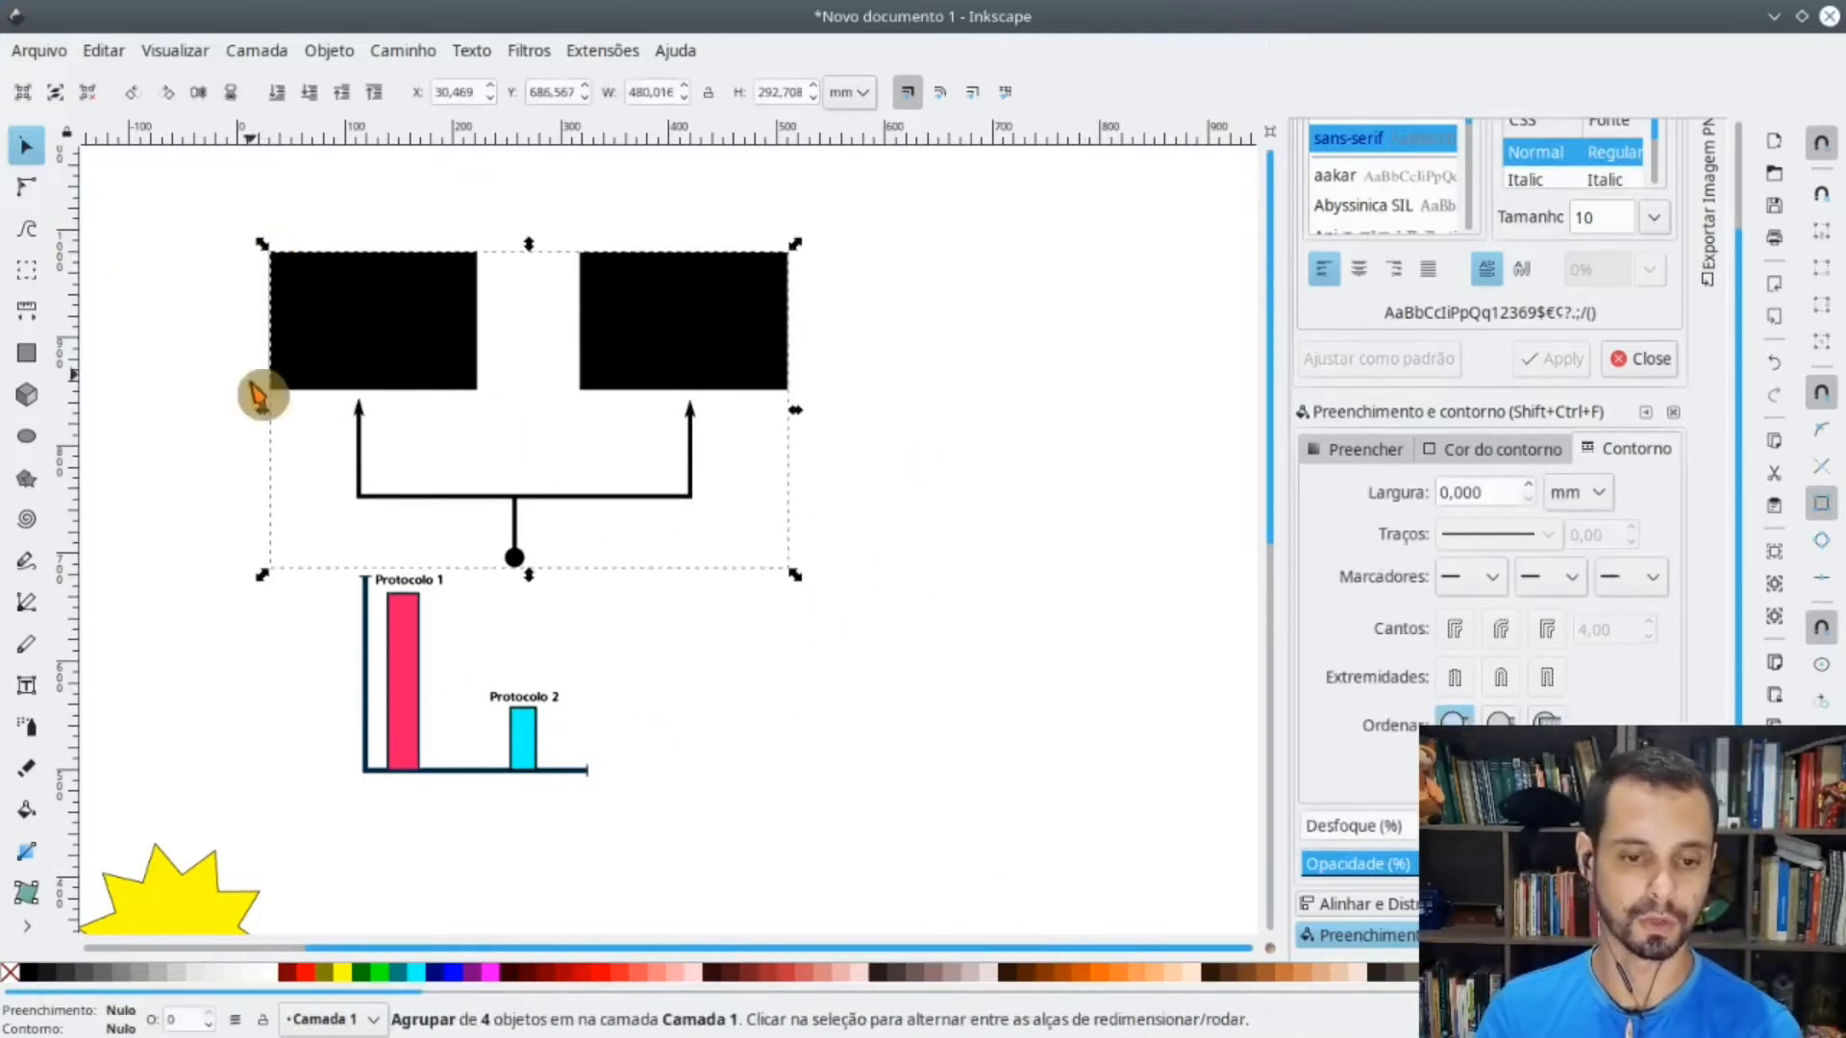
- Try narrowing the grouped rectangles and connectors to about 152 mm wide and resizing them from a corner, undoing each attempt
left_click_drag(264, 411, 627, 462)
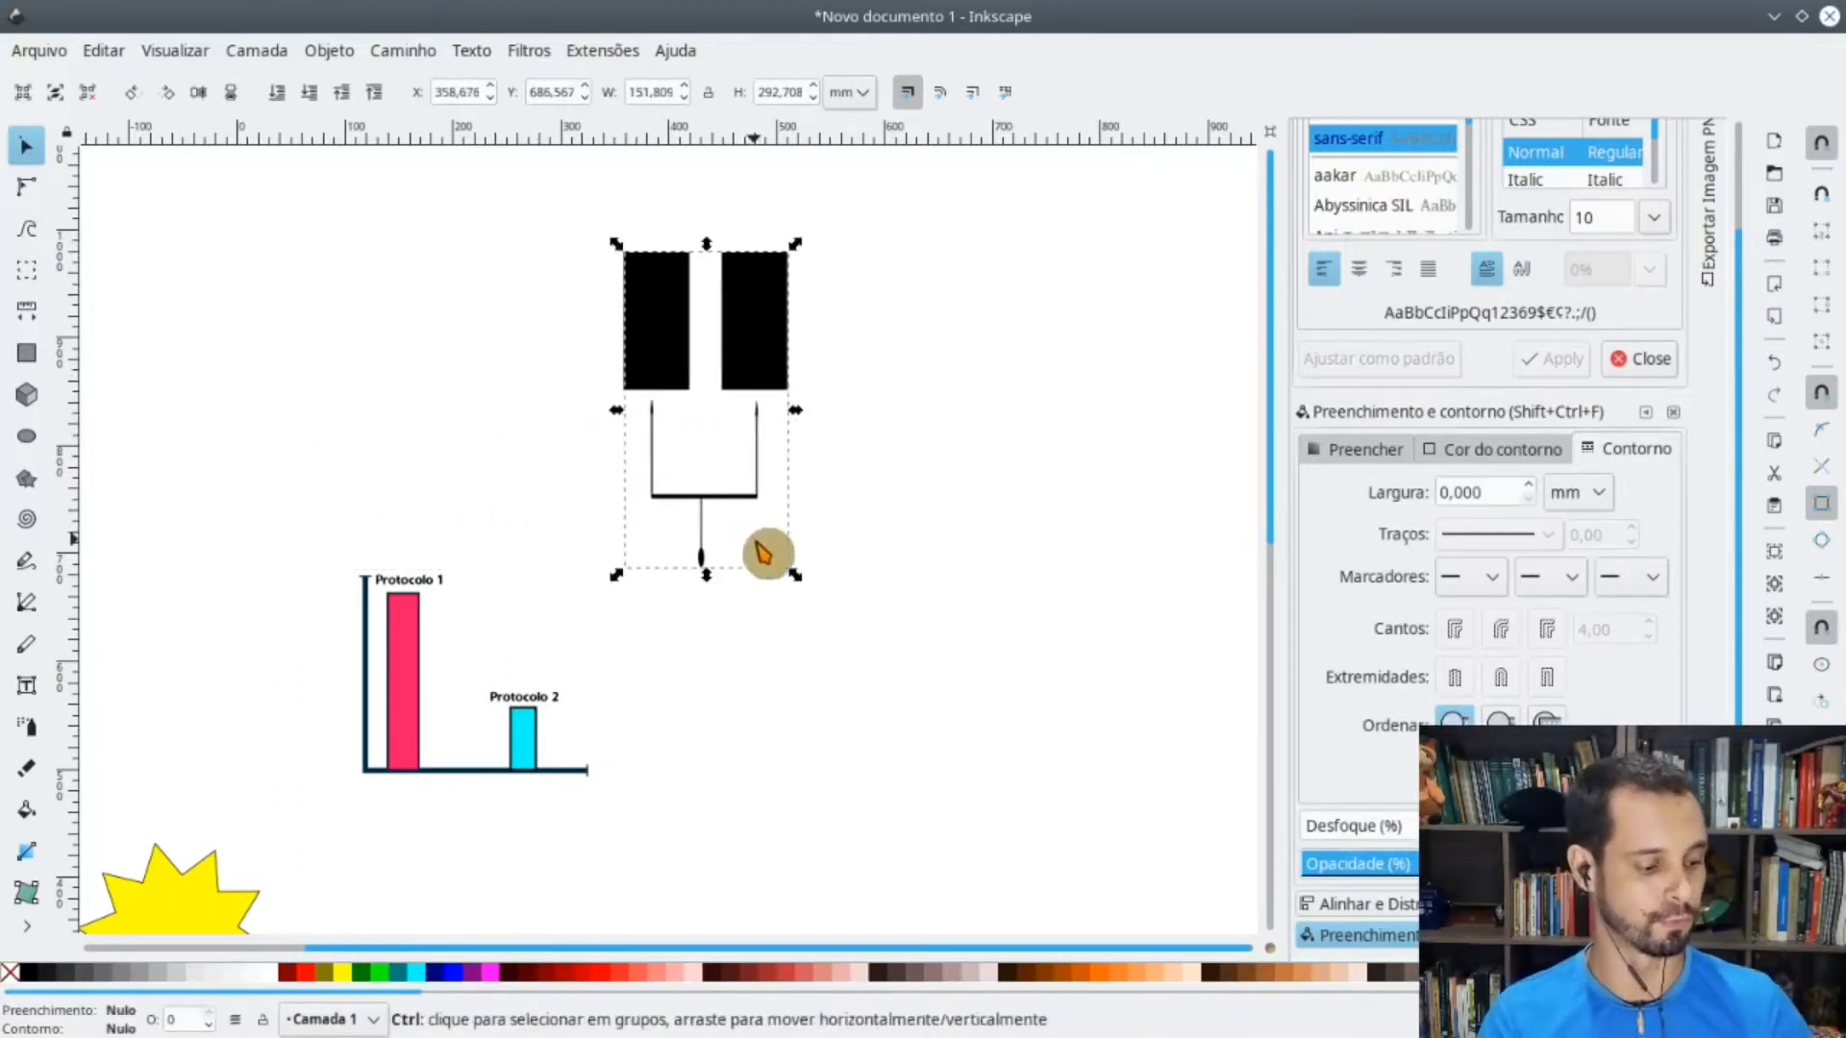
key("ctrl+z")
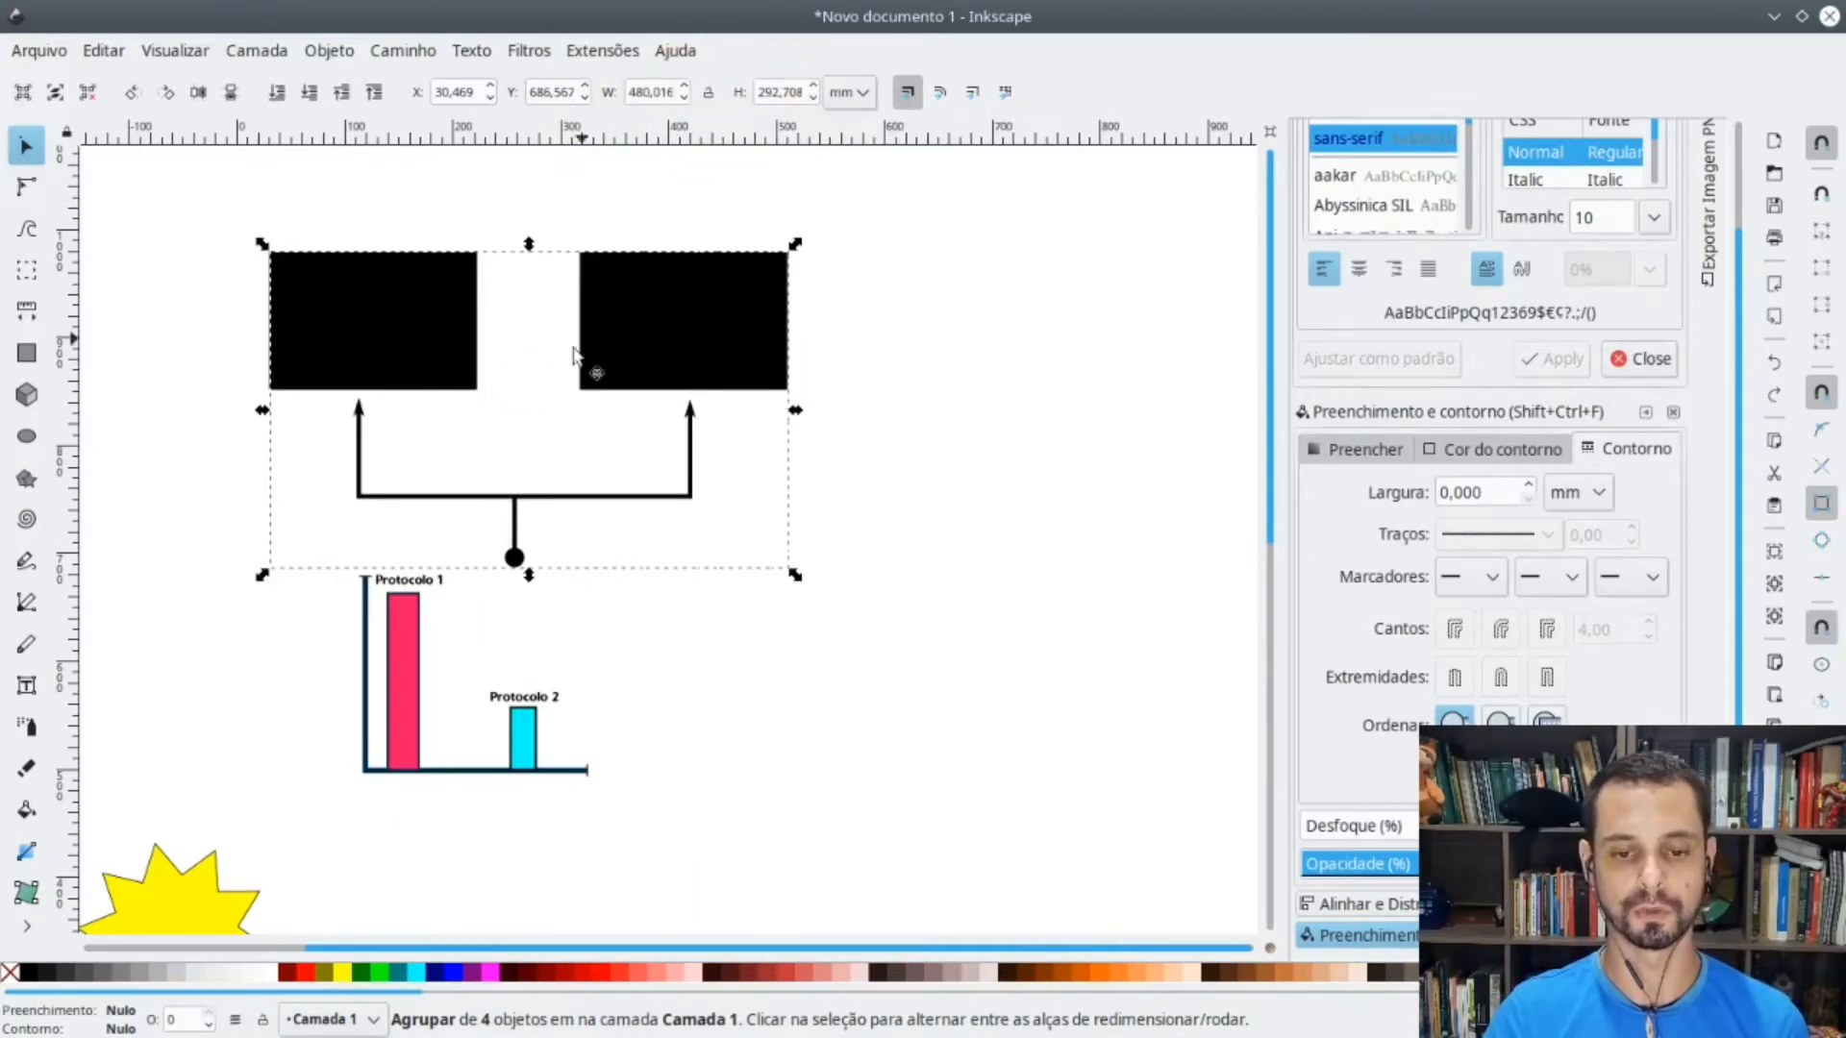
left_click_drag(268, 252, 468, 268)
key("ctrl+z")
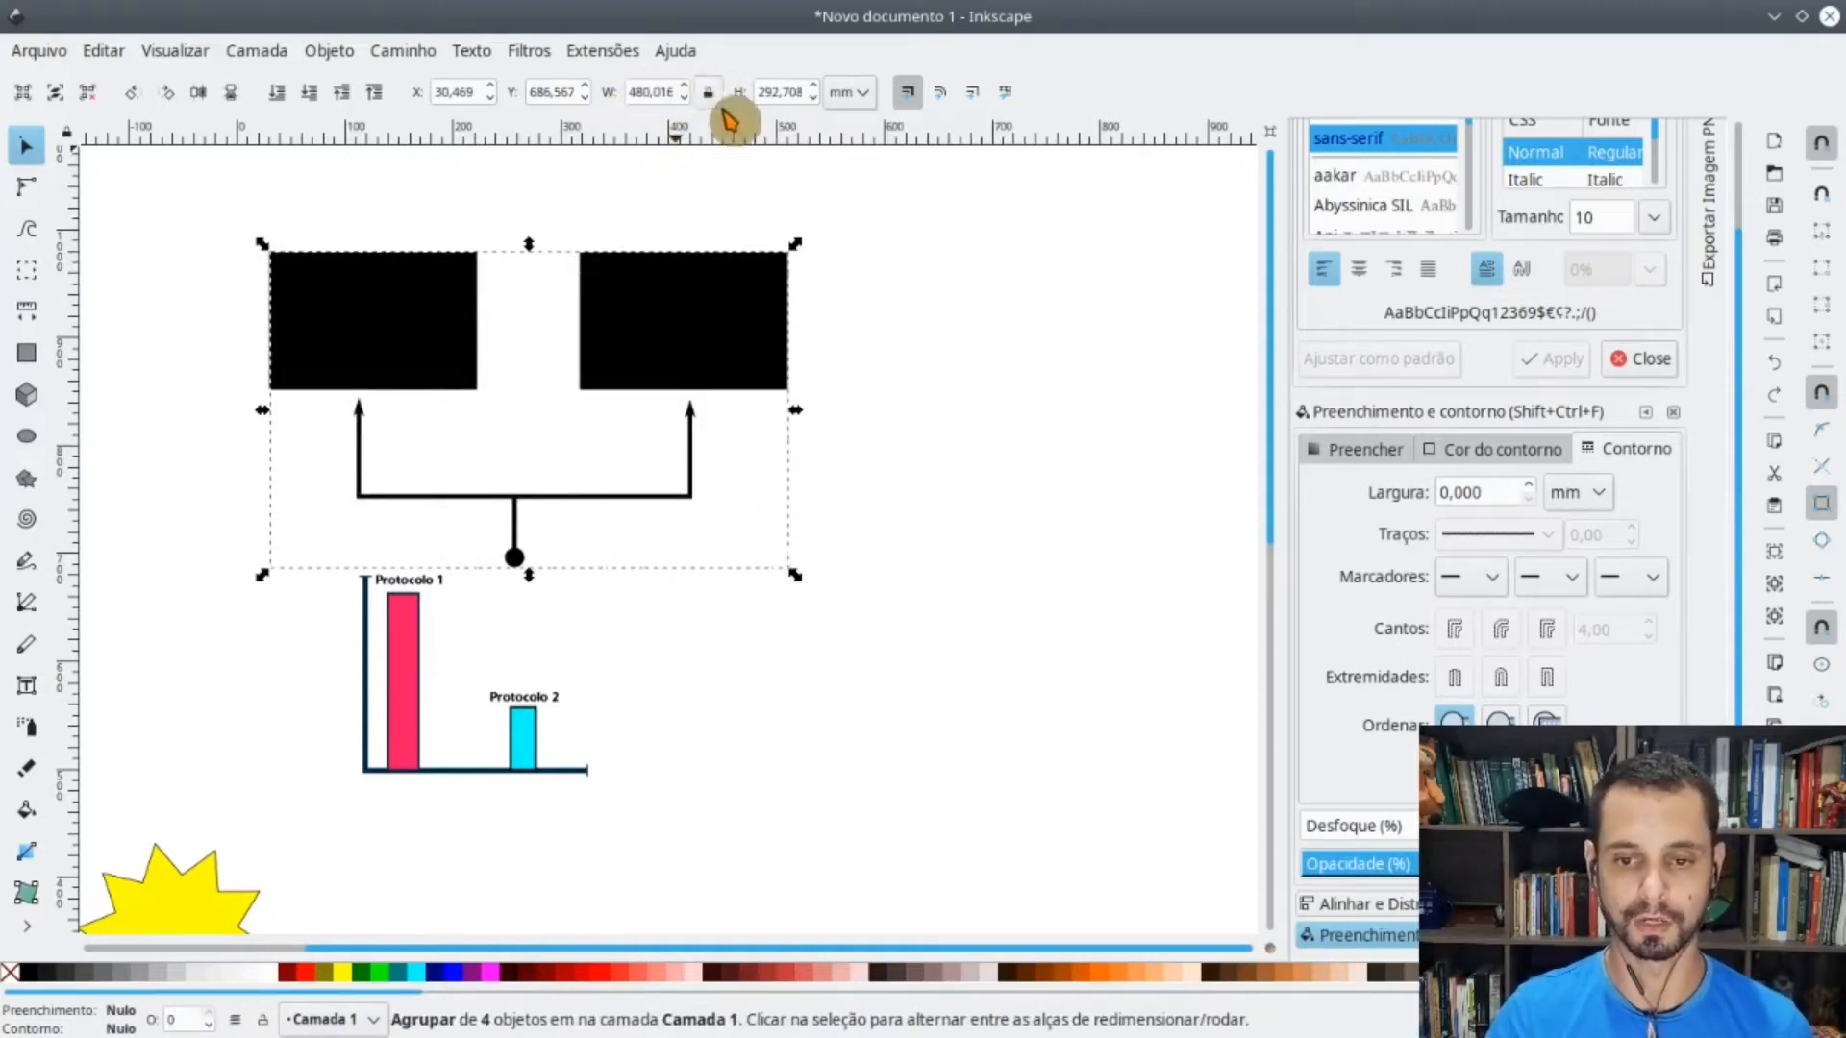
- Scale the group proportionally to about 258 by 157 mm and move it to the upper right of the bar chart
left_click_drag(265, 248, 279, 316)
left_click_drag(806, 584, 662, 532)
left_click_drag(440, 327, 619, 527)
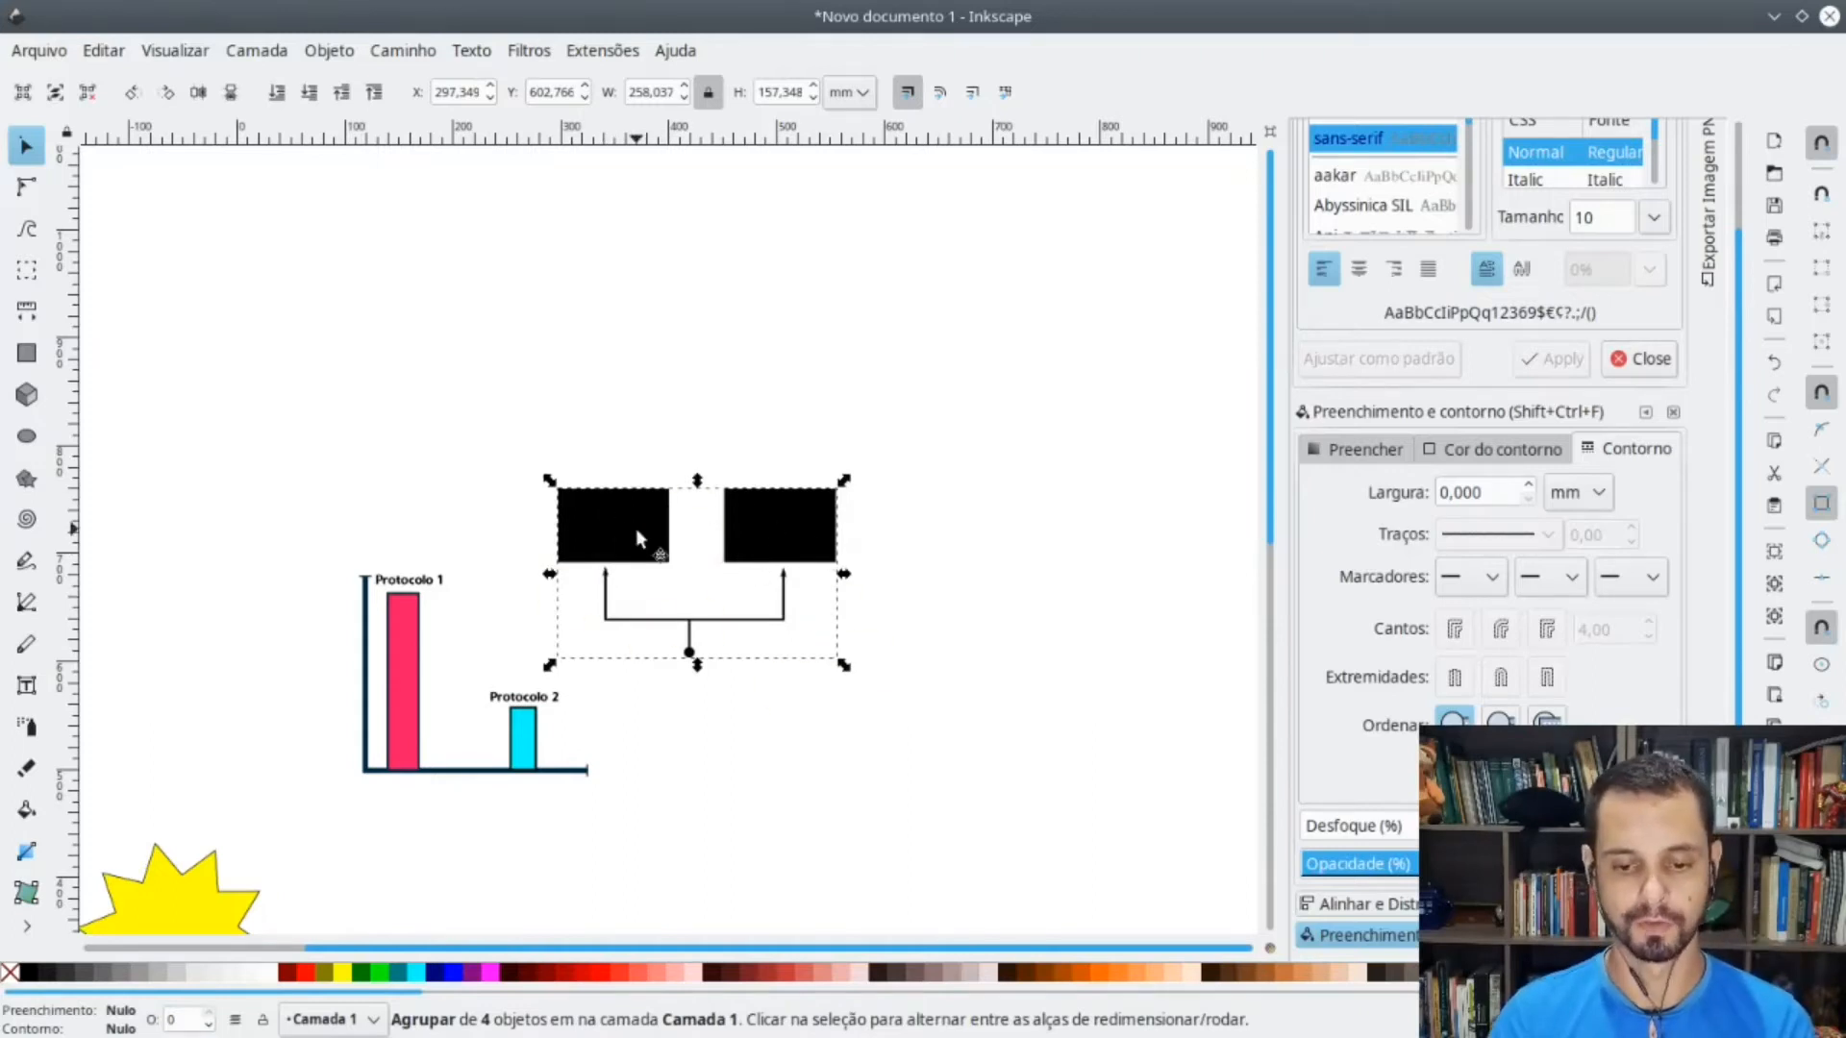
- Try rotating the group freehand counterclockwise, and undo the rotation
left_click(636, 530)
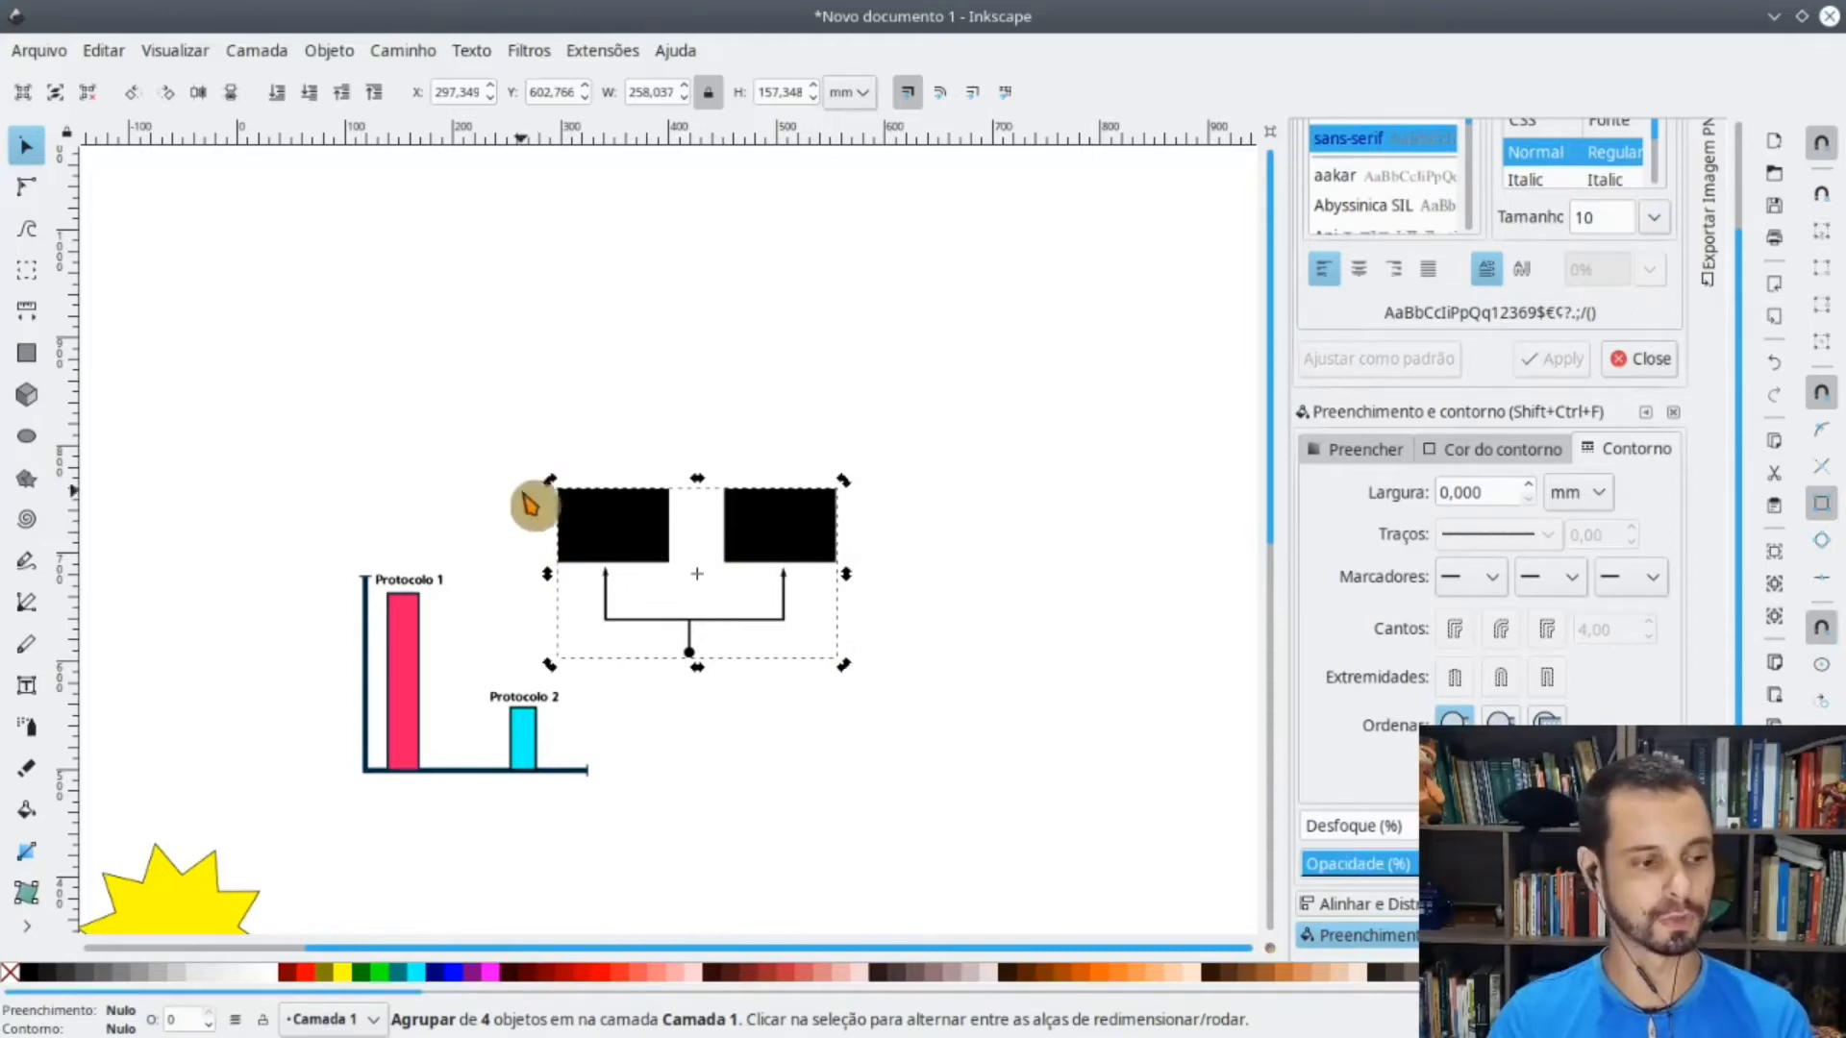
left_click_drag(550, 474, 527, 670)
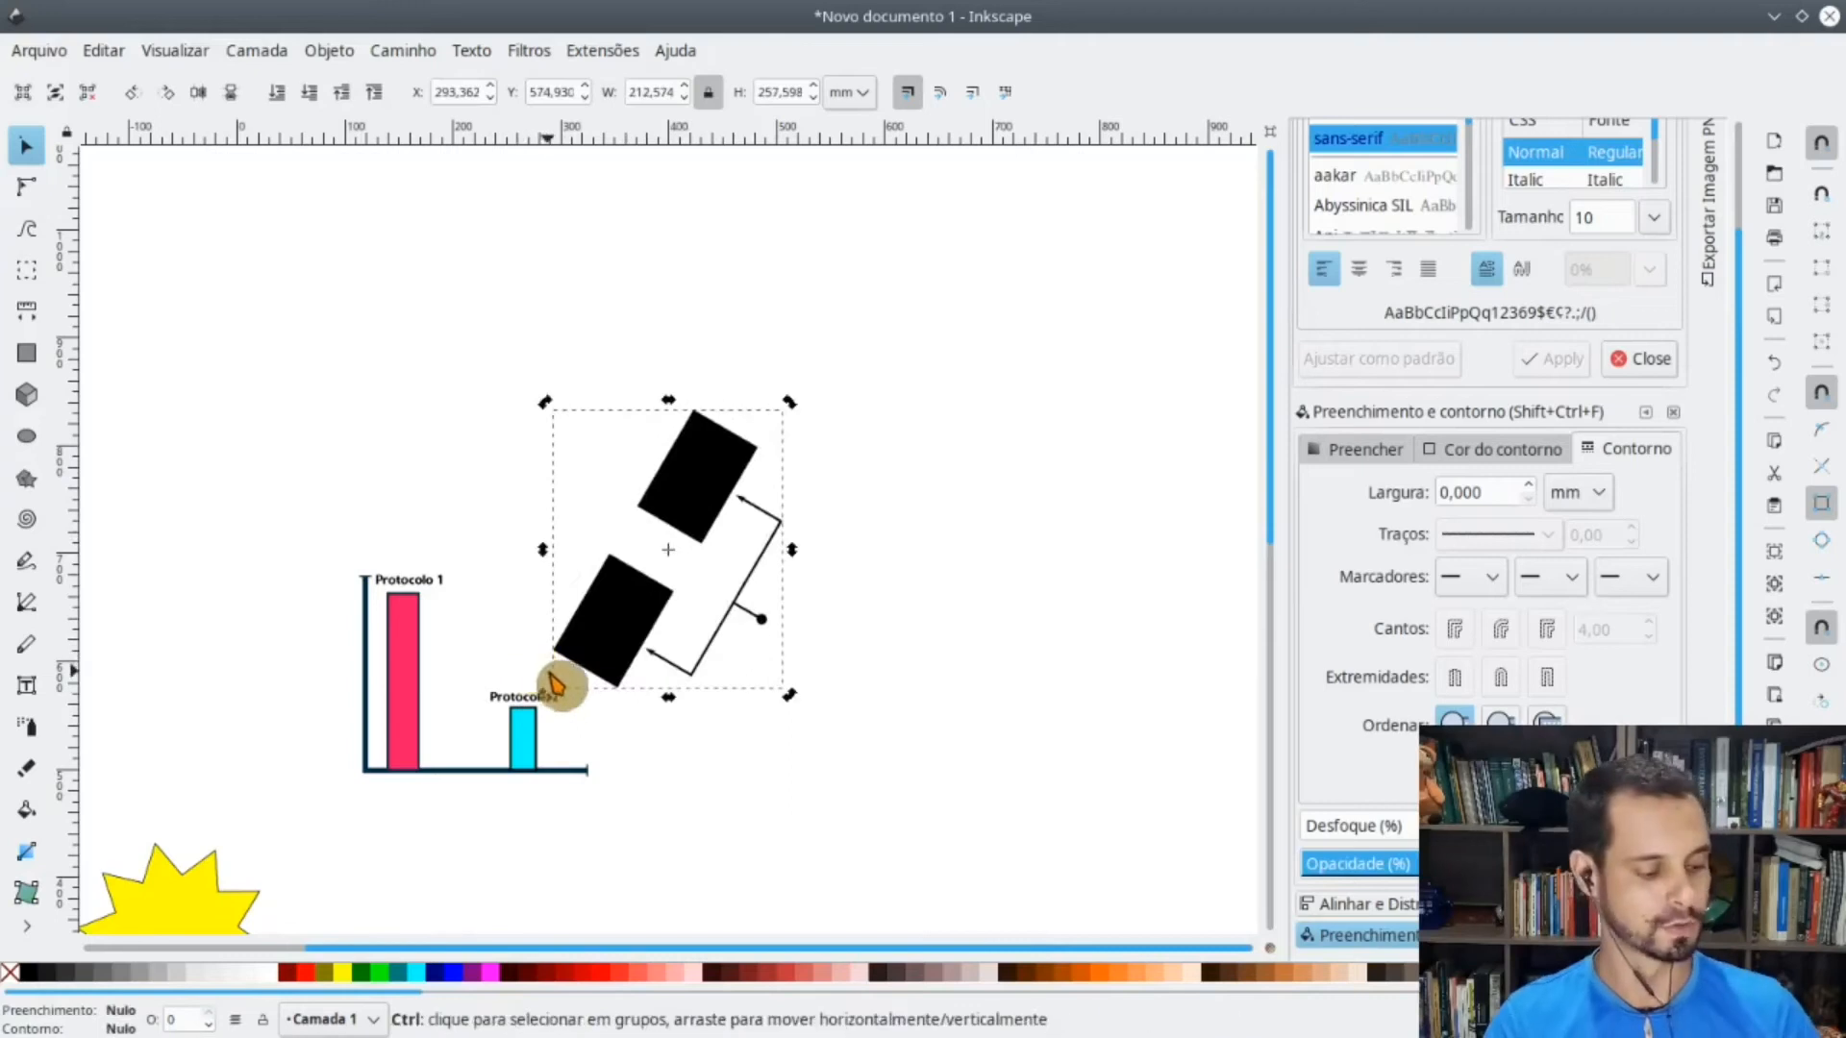
key("ctrl+z")
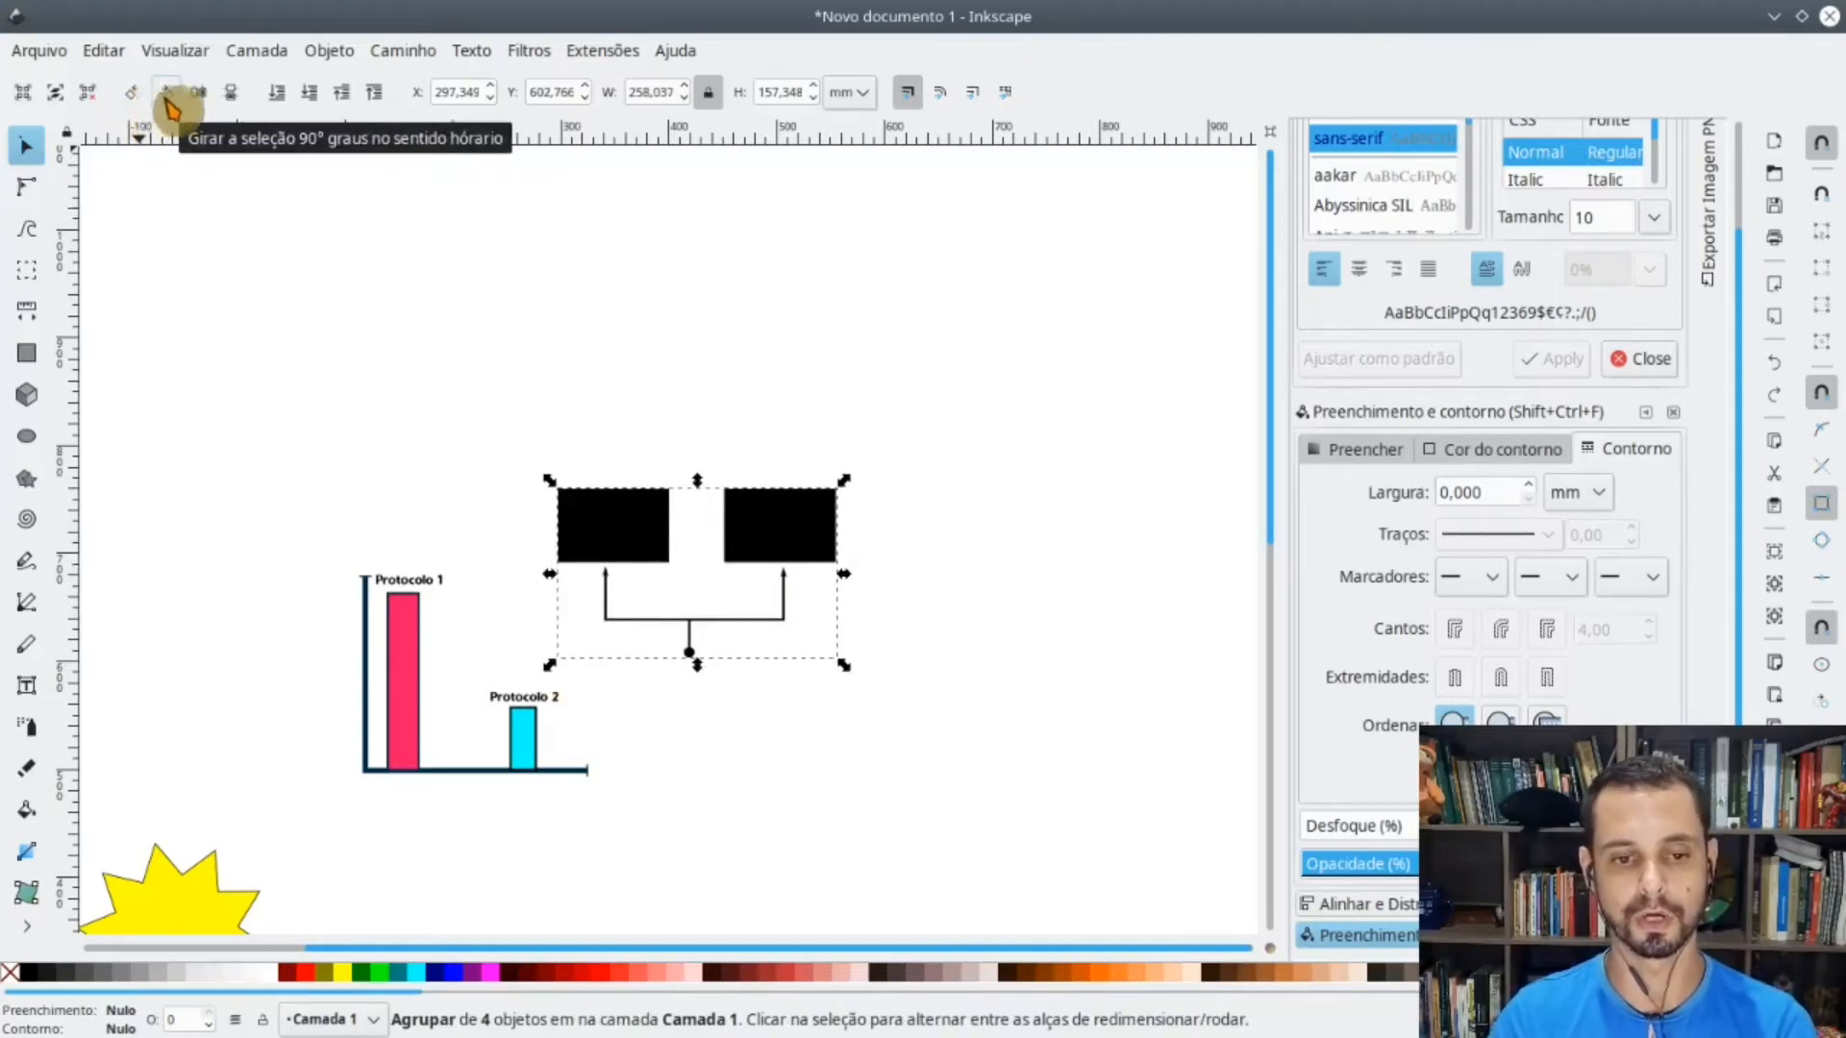
- Rotate the group 90° clockwise beside the bar chart and release the width-height proportion lock
left_click(171, 100)
left_click_drag(741, 650, 725, 729)
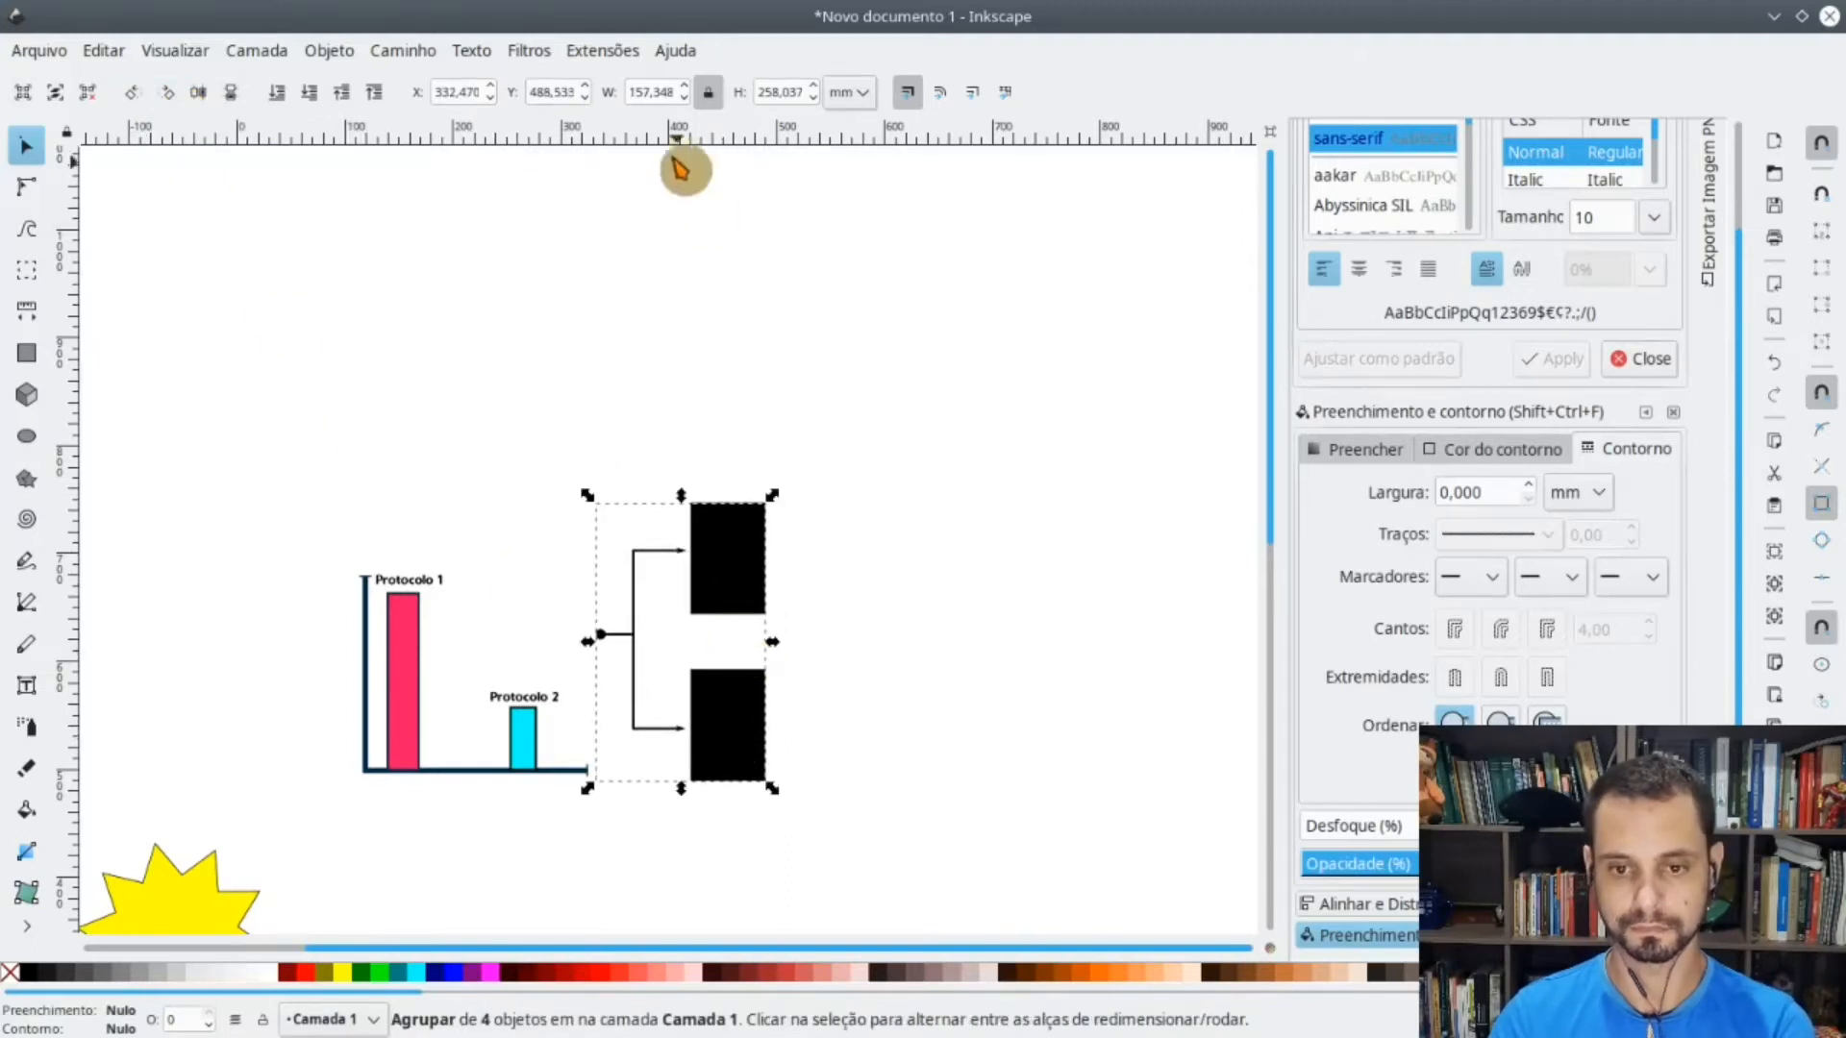
left_click(709, 91)
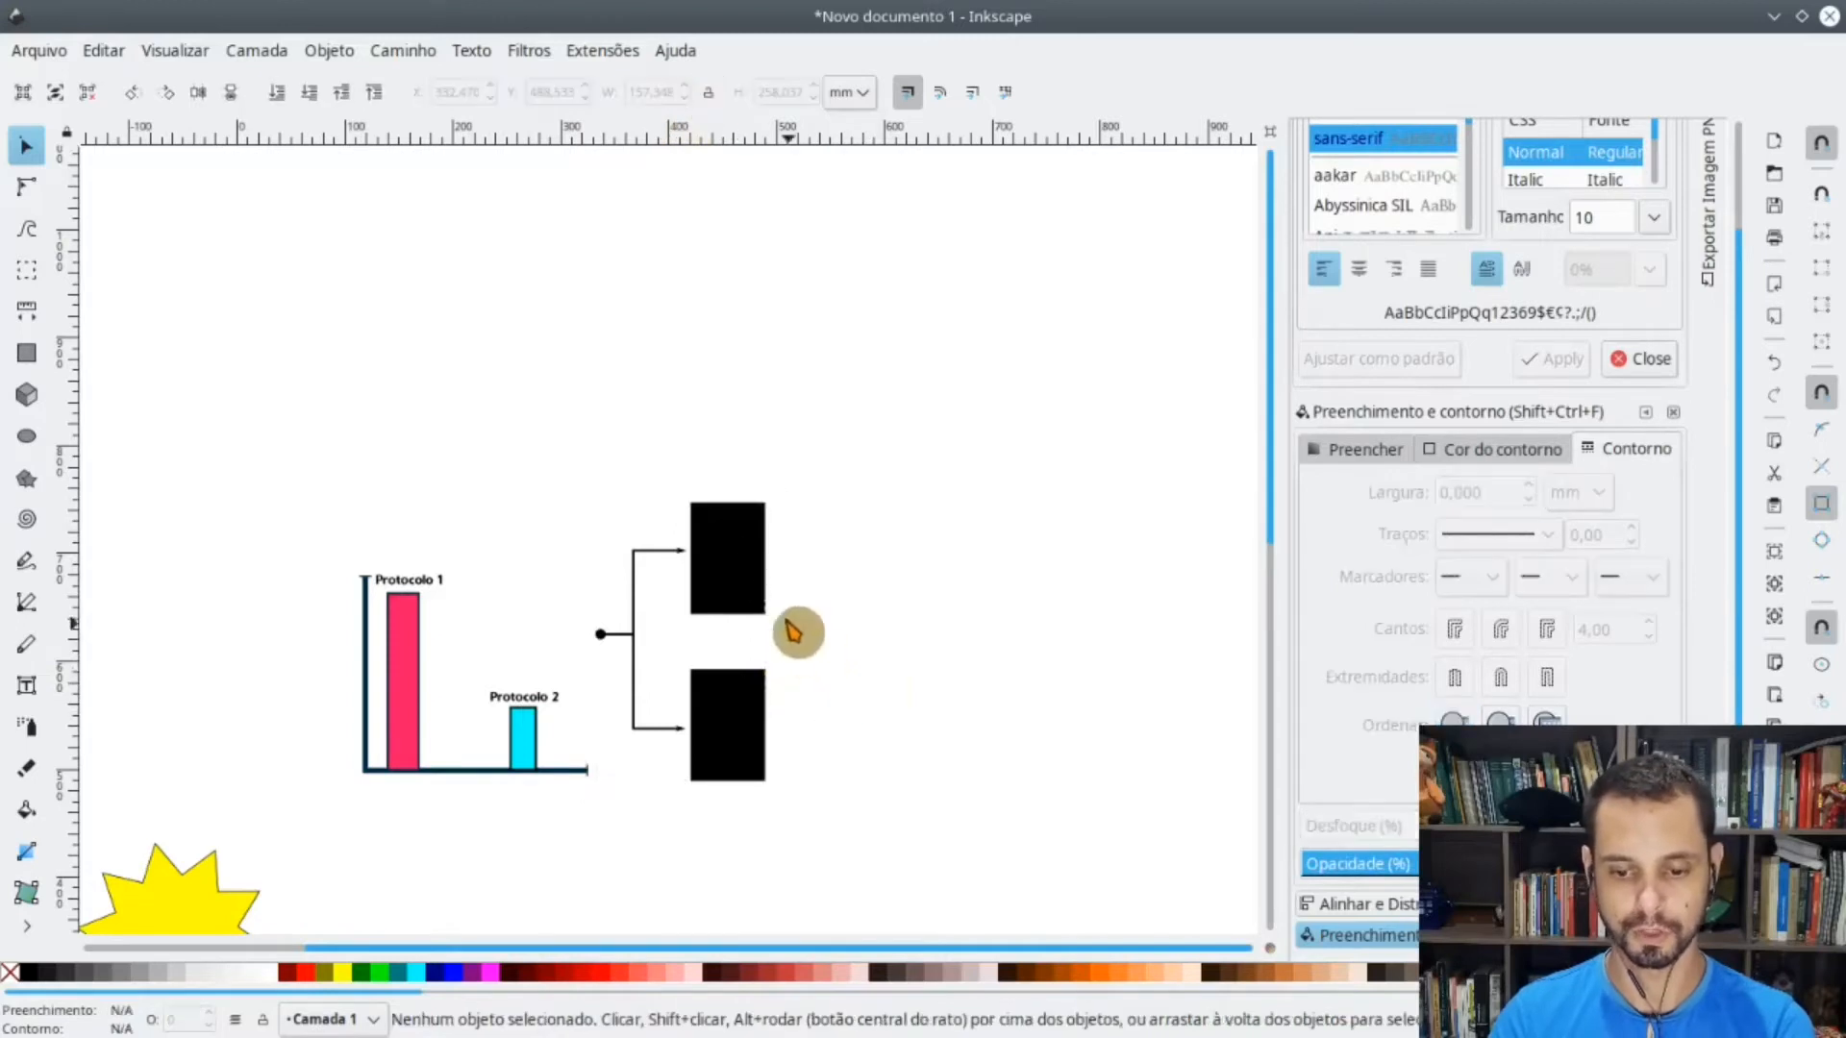
- Ungroup the diagram and resize the two black rectangles together to about 134 by 189 mm overall
right_click(742, 577)
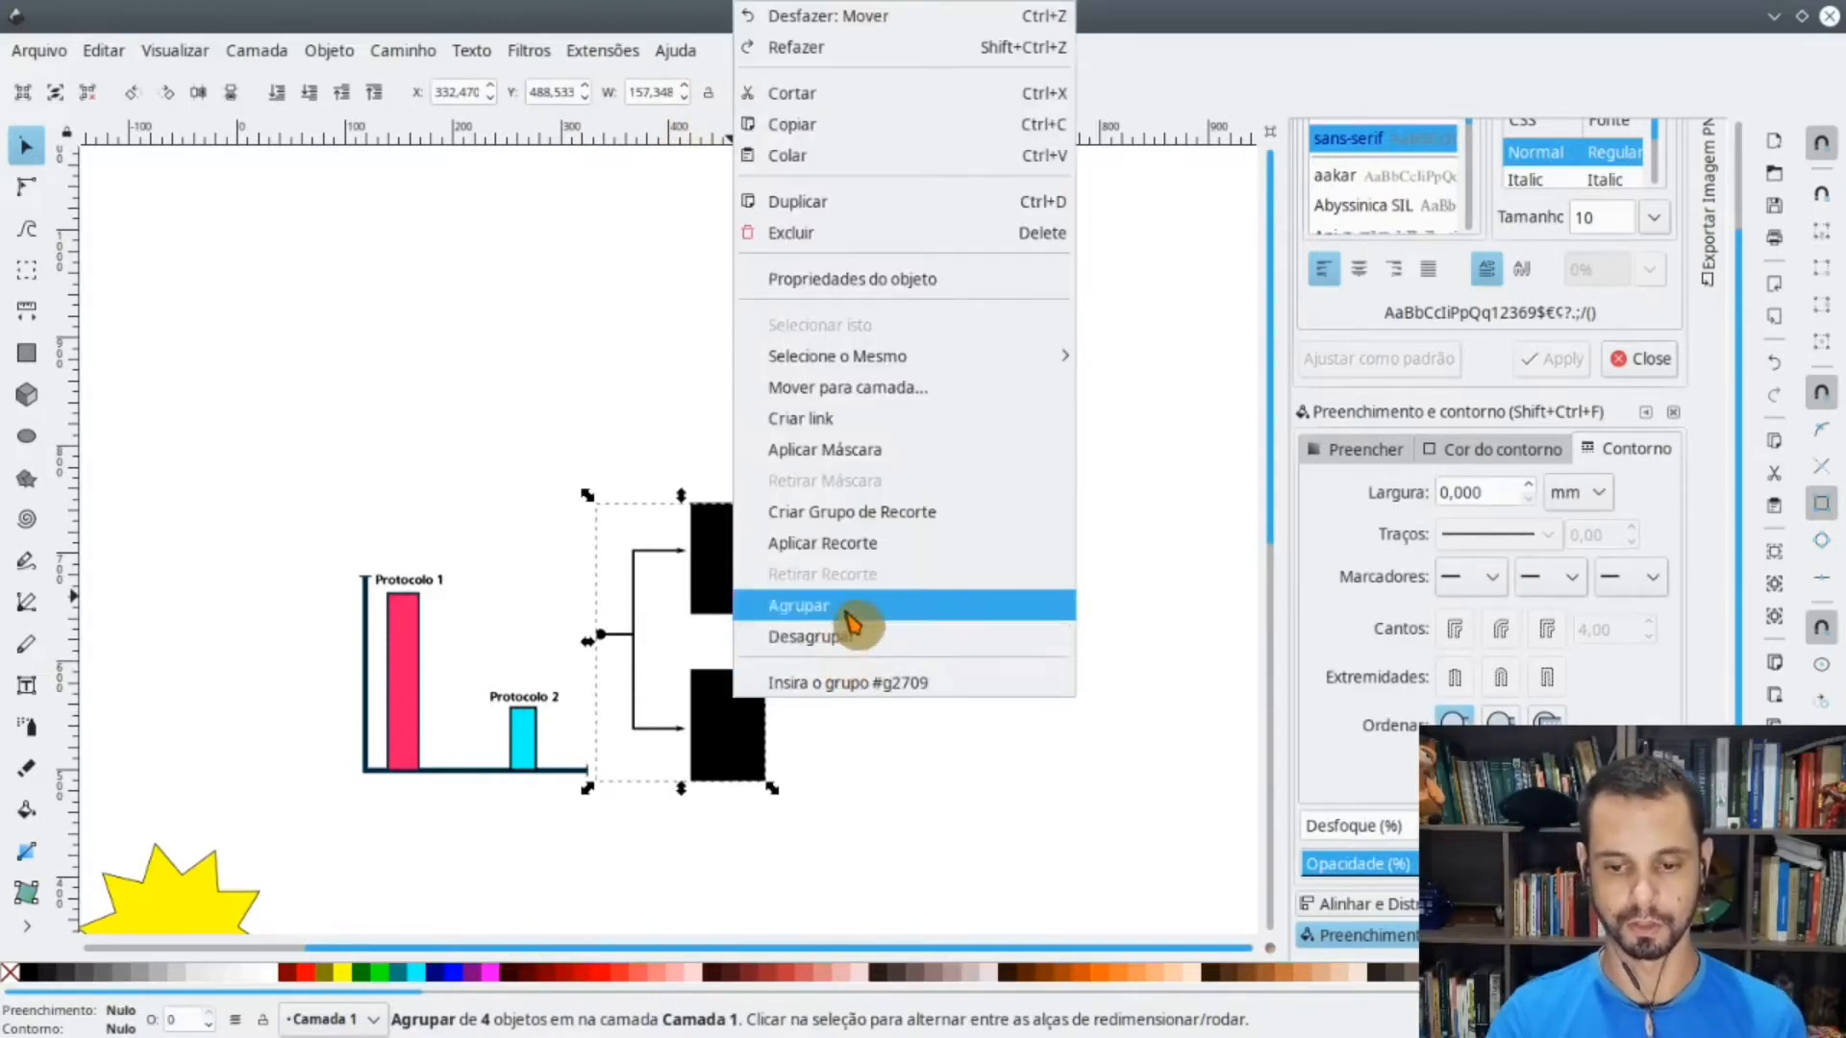
left_click(835, 638)
left_click(829, 672)
left_click(726, 583)
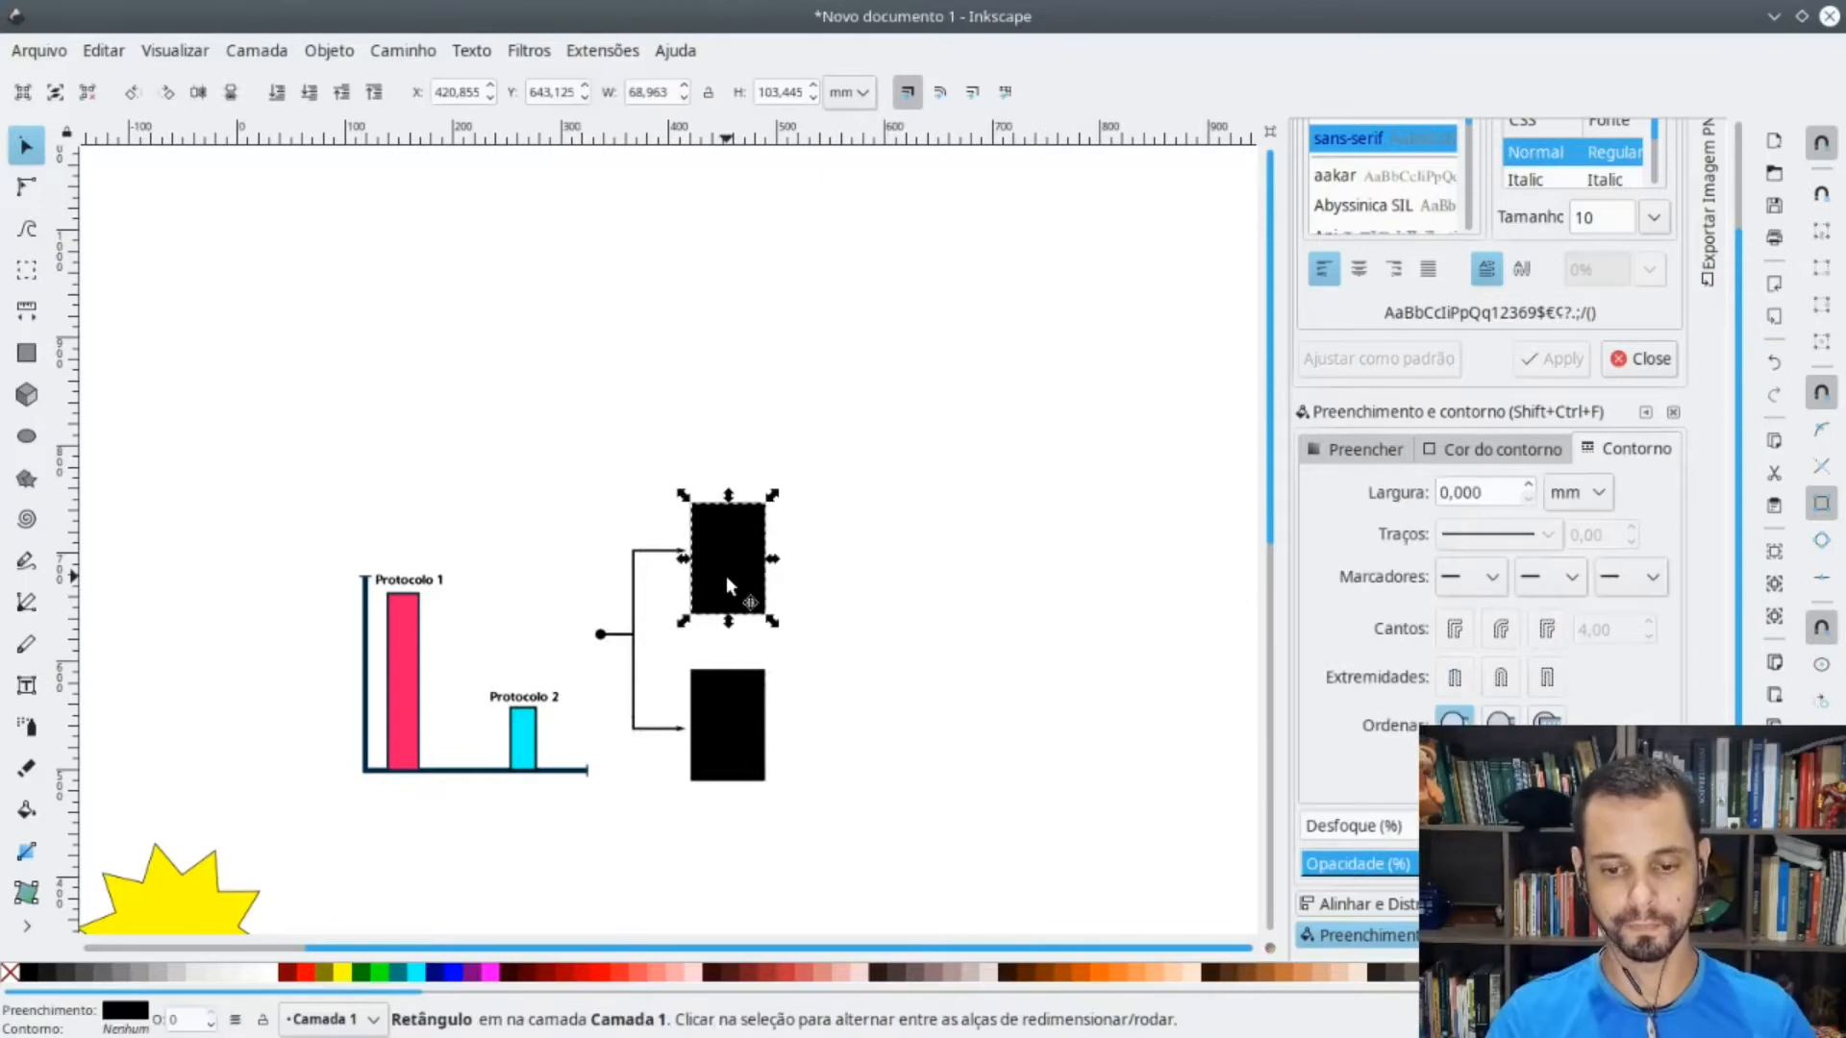
left_click(735, 735, "shift")
left_click_drag(791, 651, 859, 655)
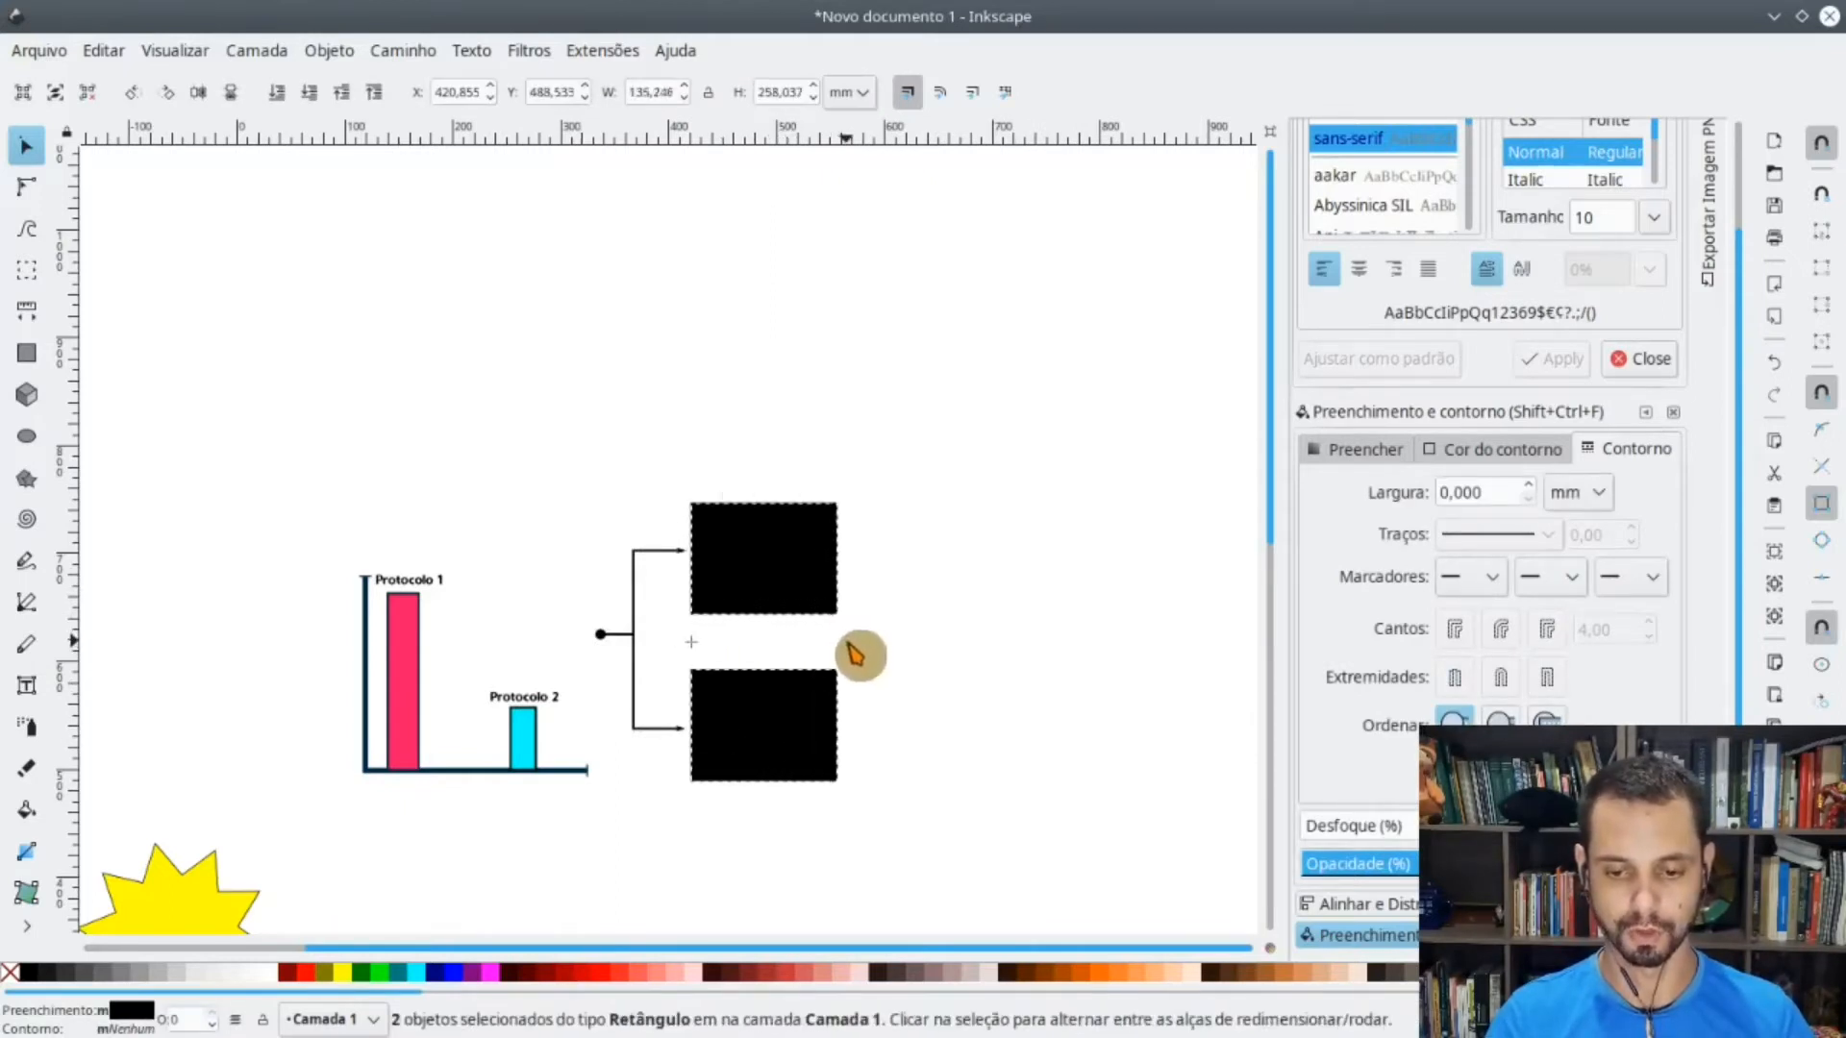
left_click_drag(764, 498, 767, 587)
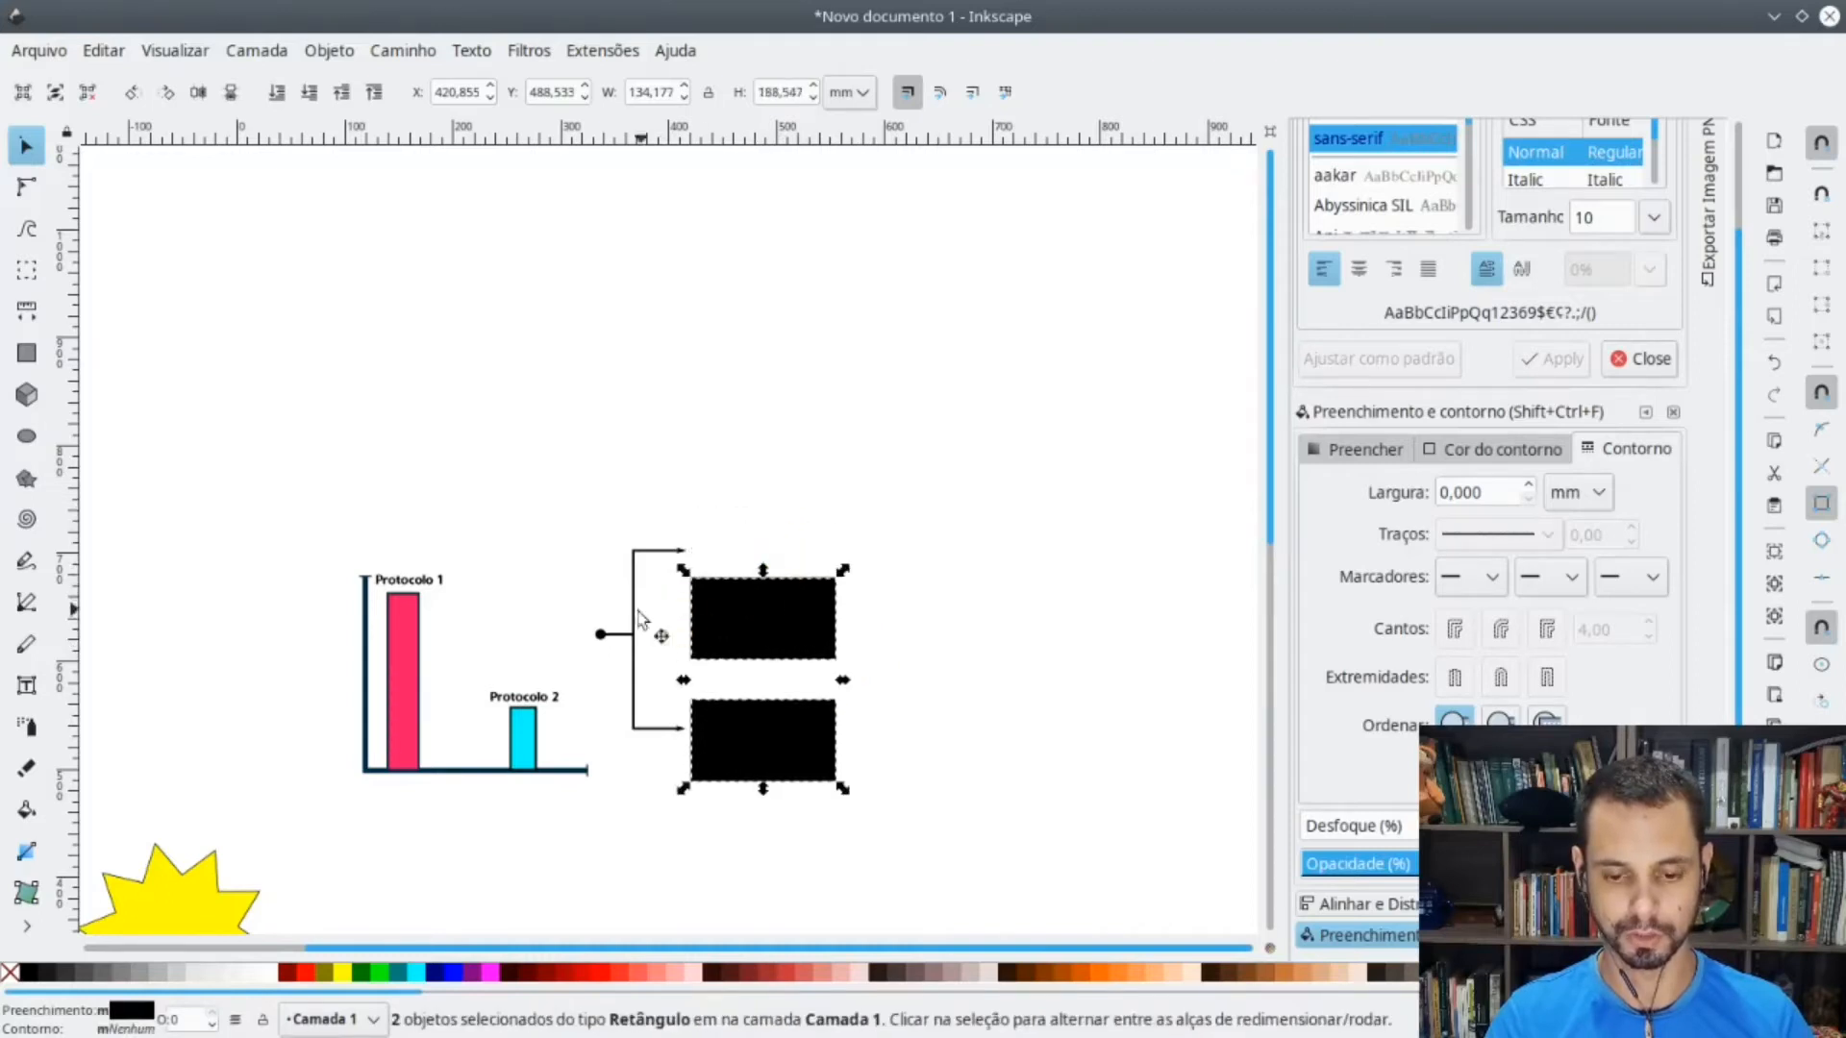
- Move both connector lines in front of the black rectangles and shrink them to about 83 by 125 mm
left_click_drag(509, 469, 699, 757)
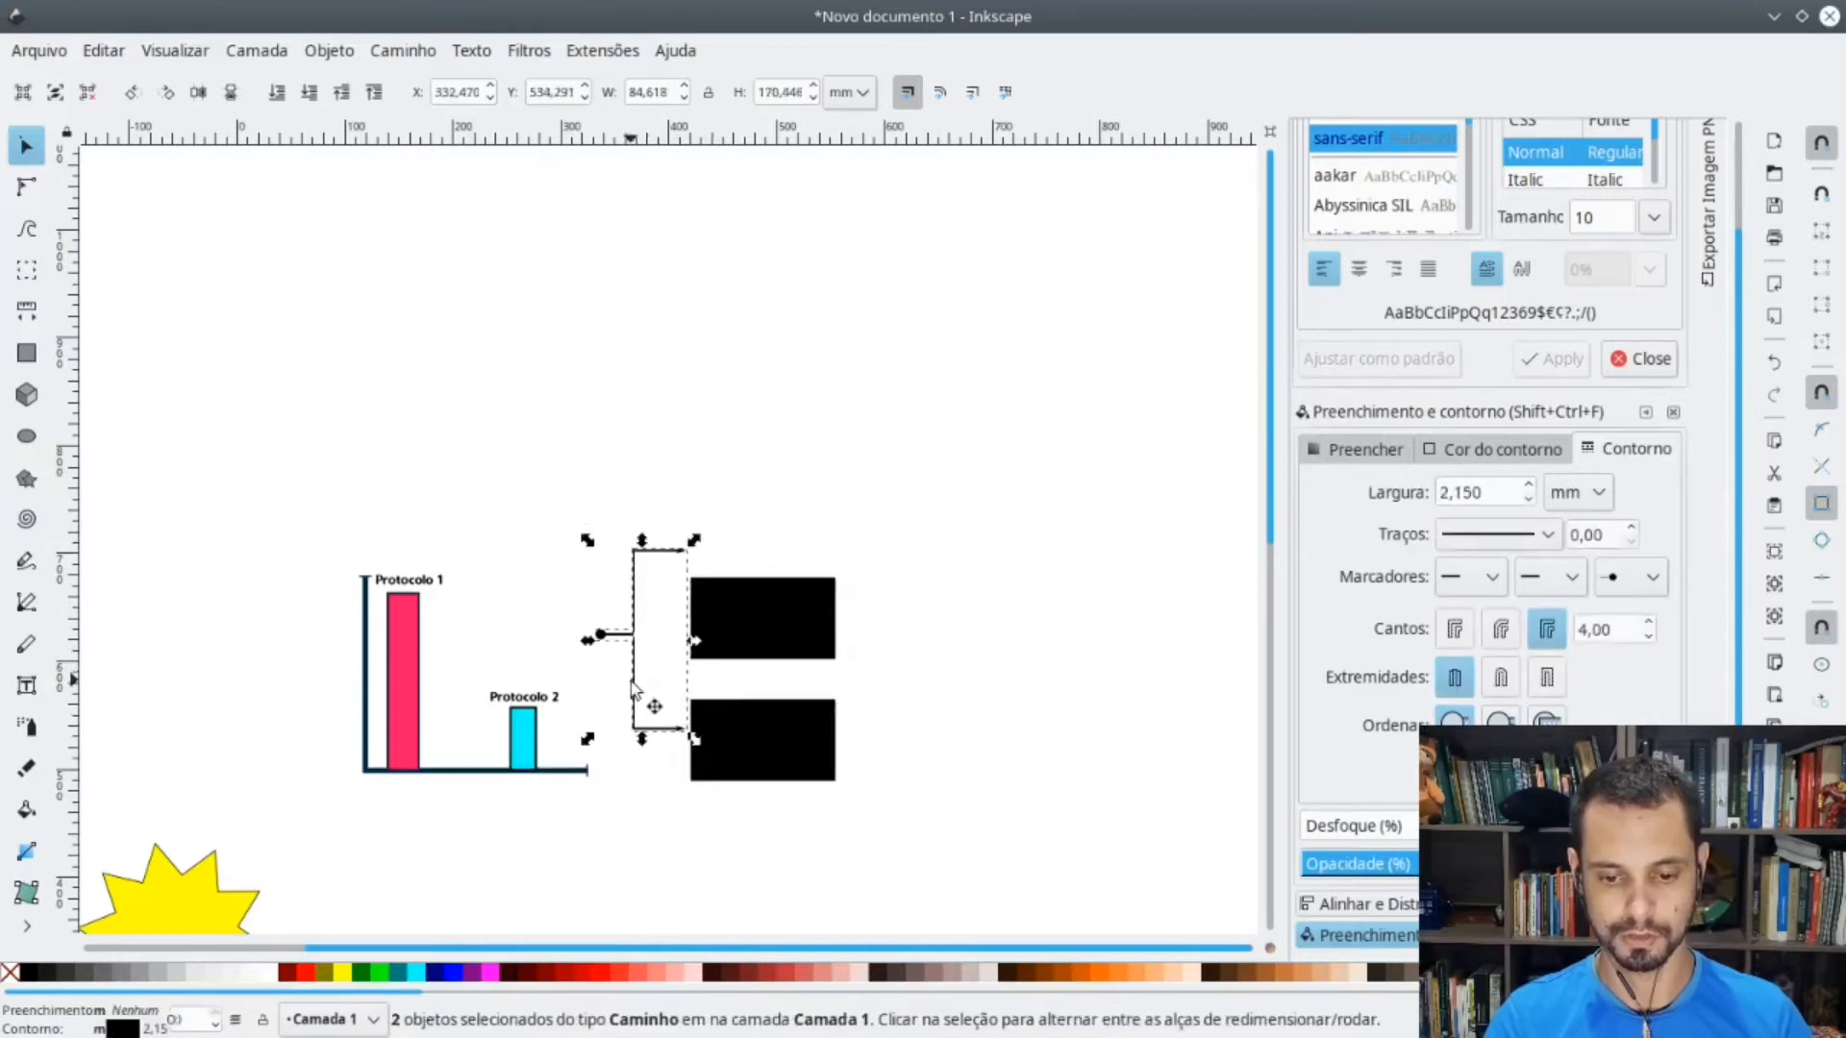
left_click_drag(633, 700, 611, 721)
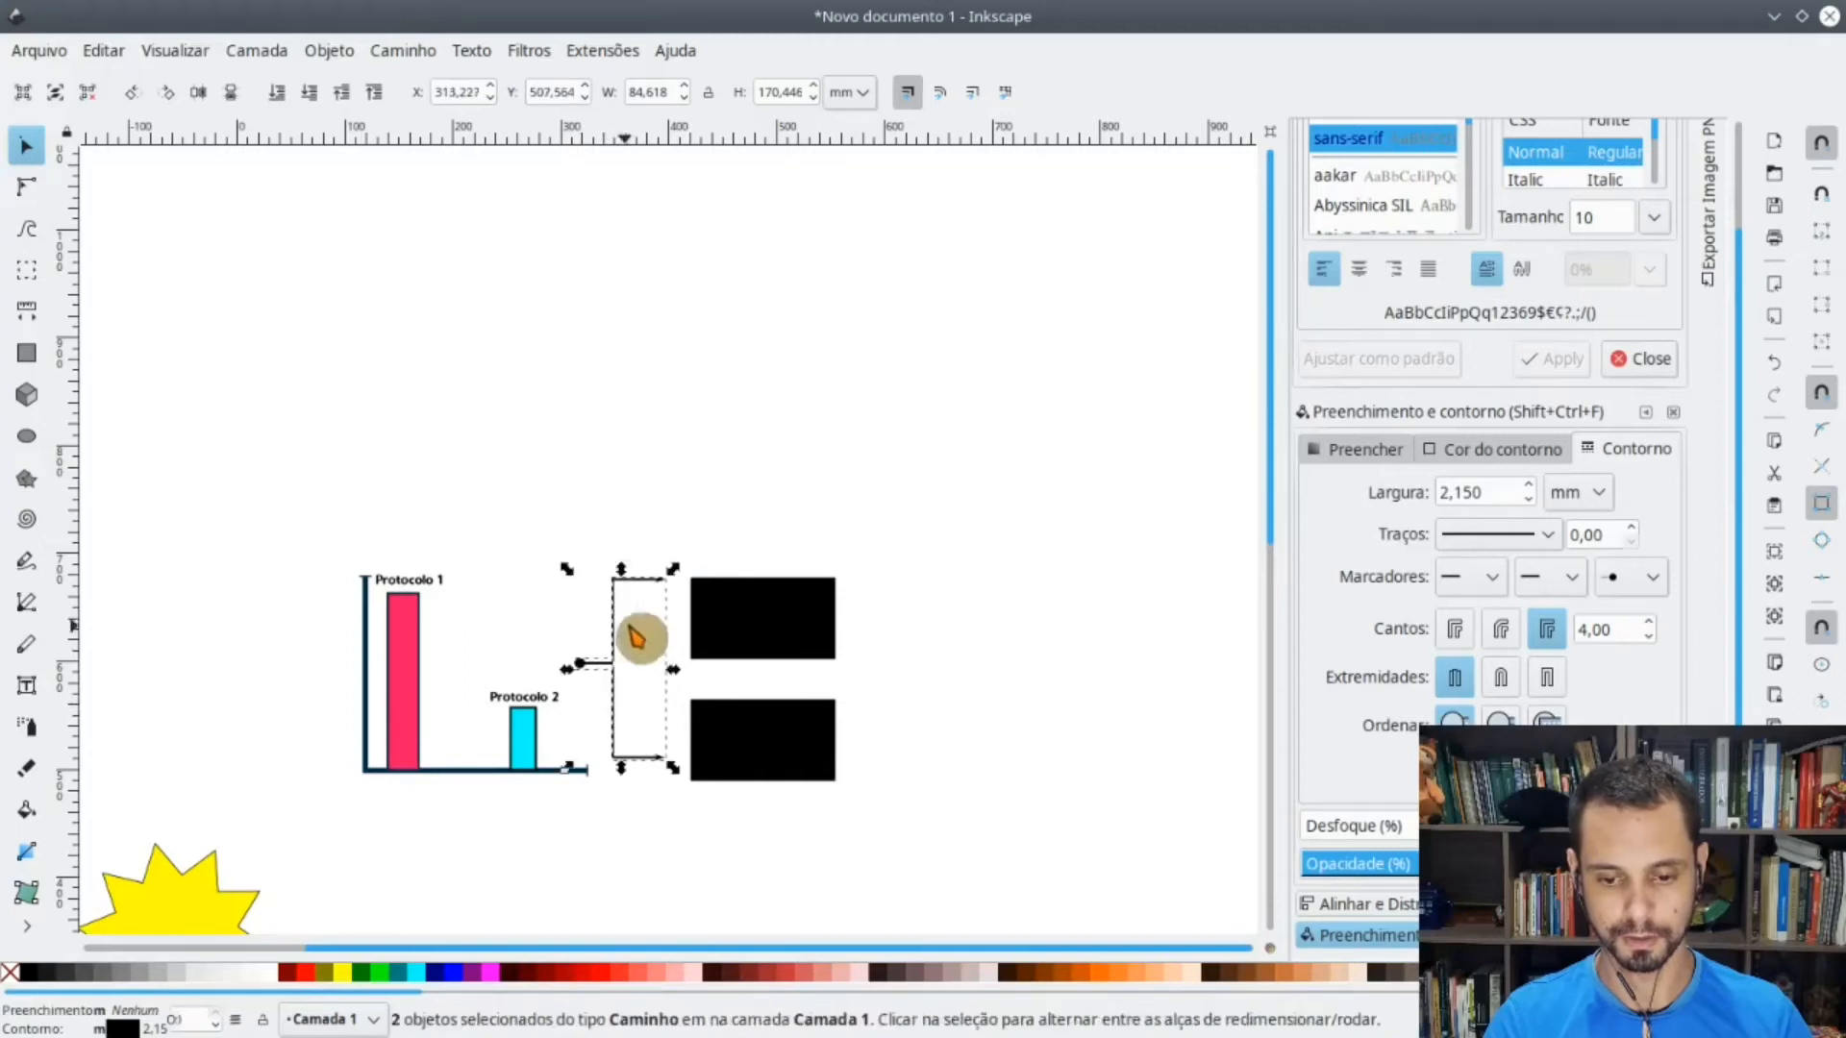
left_click_drag(639, 580, 625, 626)
left_click_drag(626, 770, 630, 758)
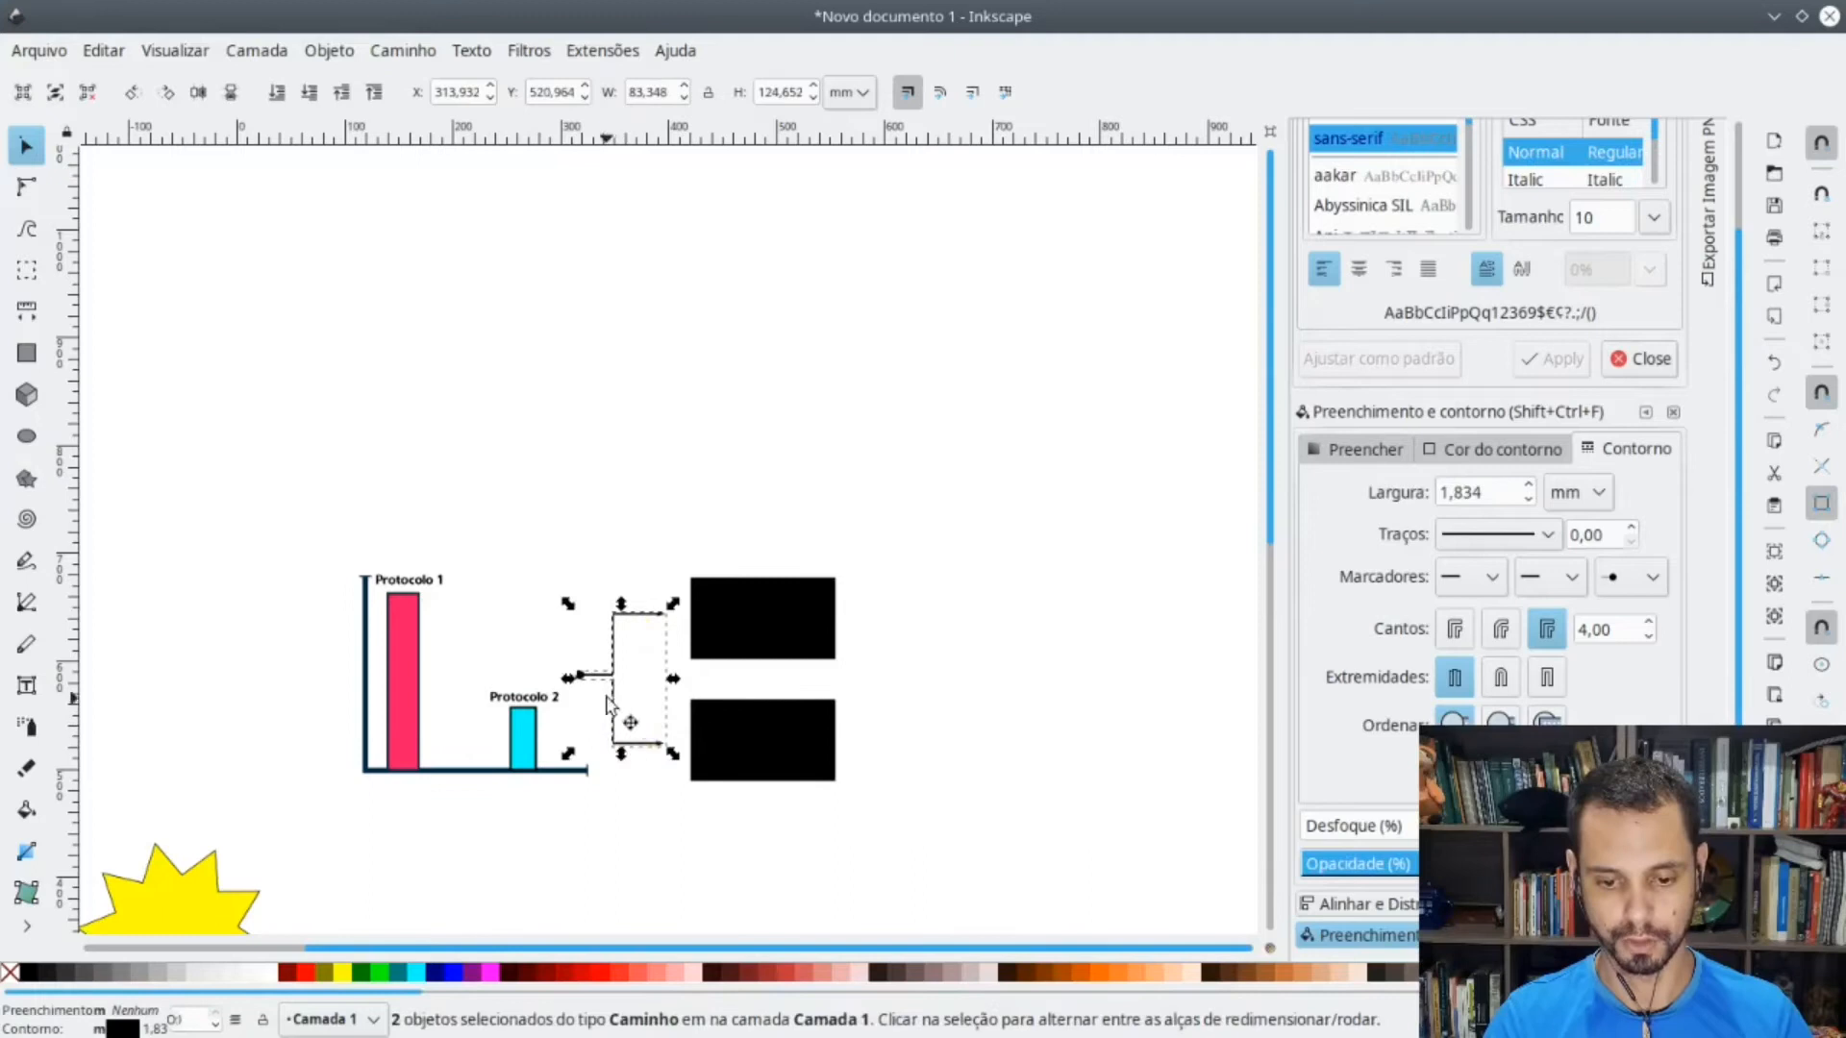
left_click(968, 662)
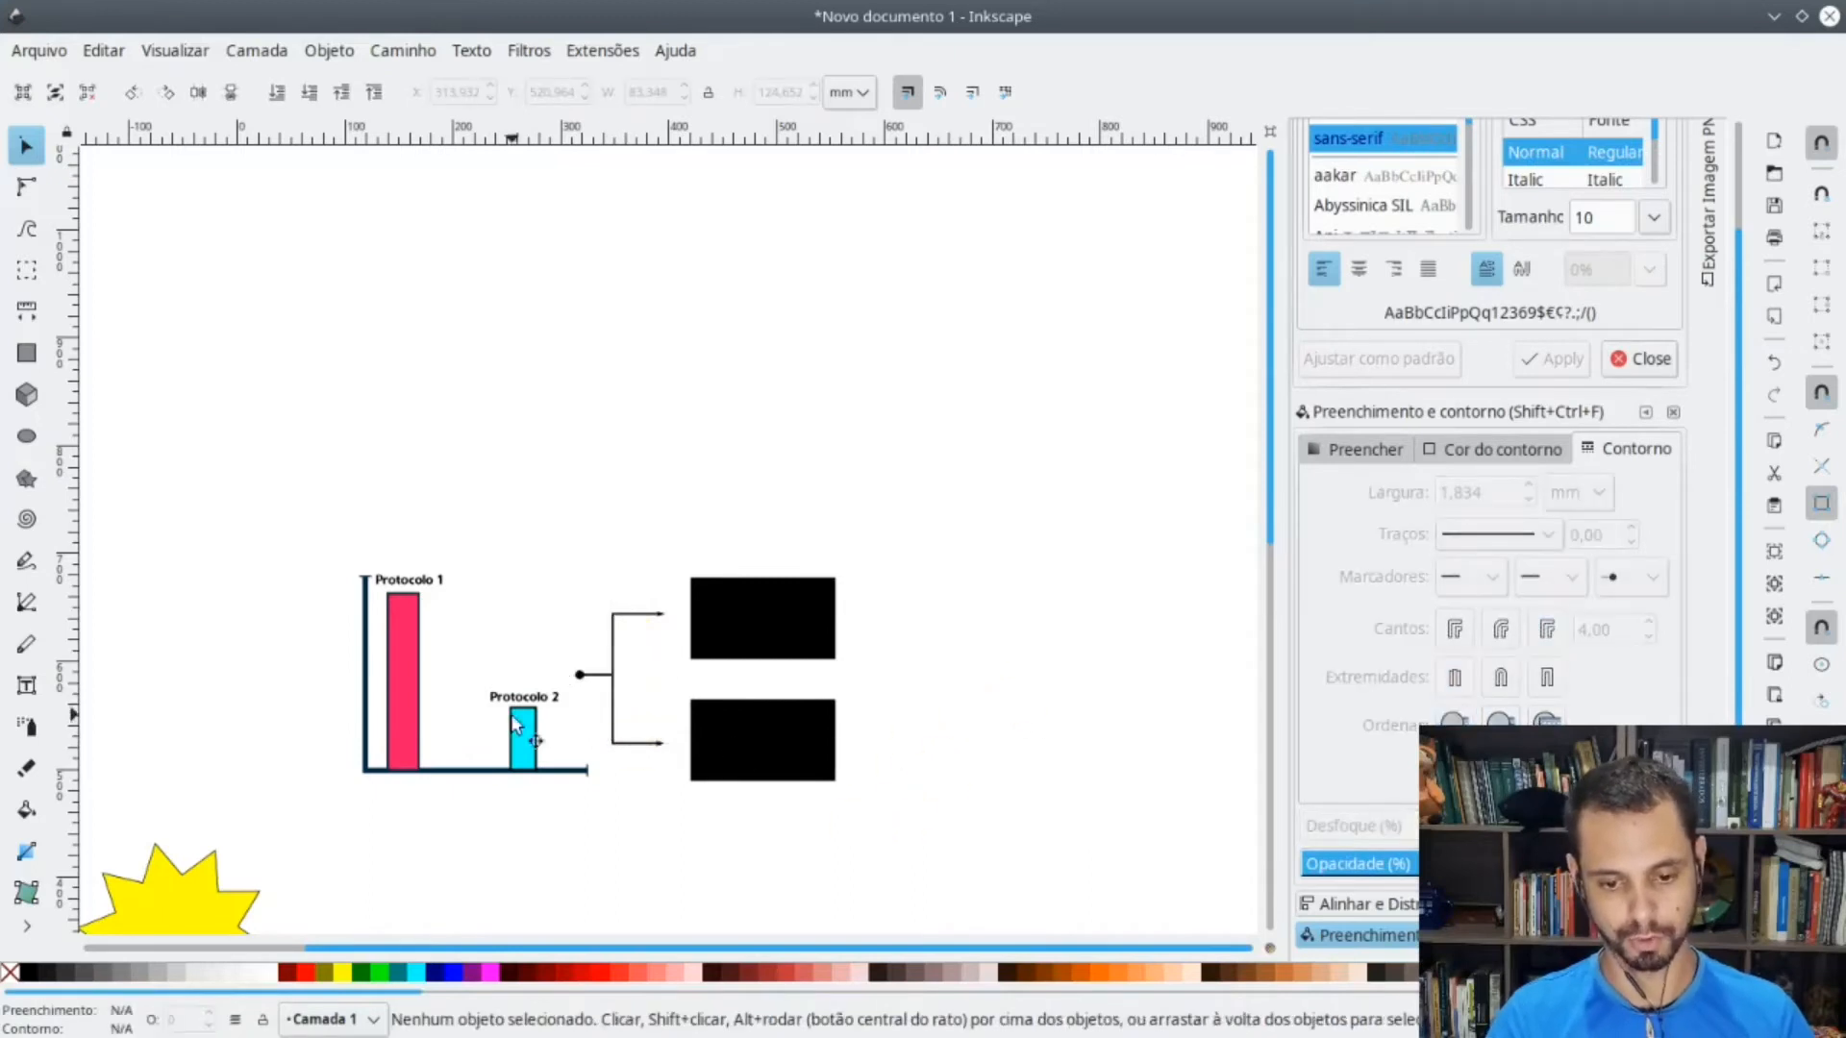
- Move the "Protocolo 2" label up above the cyan bar, level with the connector's dot
left_click(524, 711)
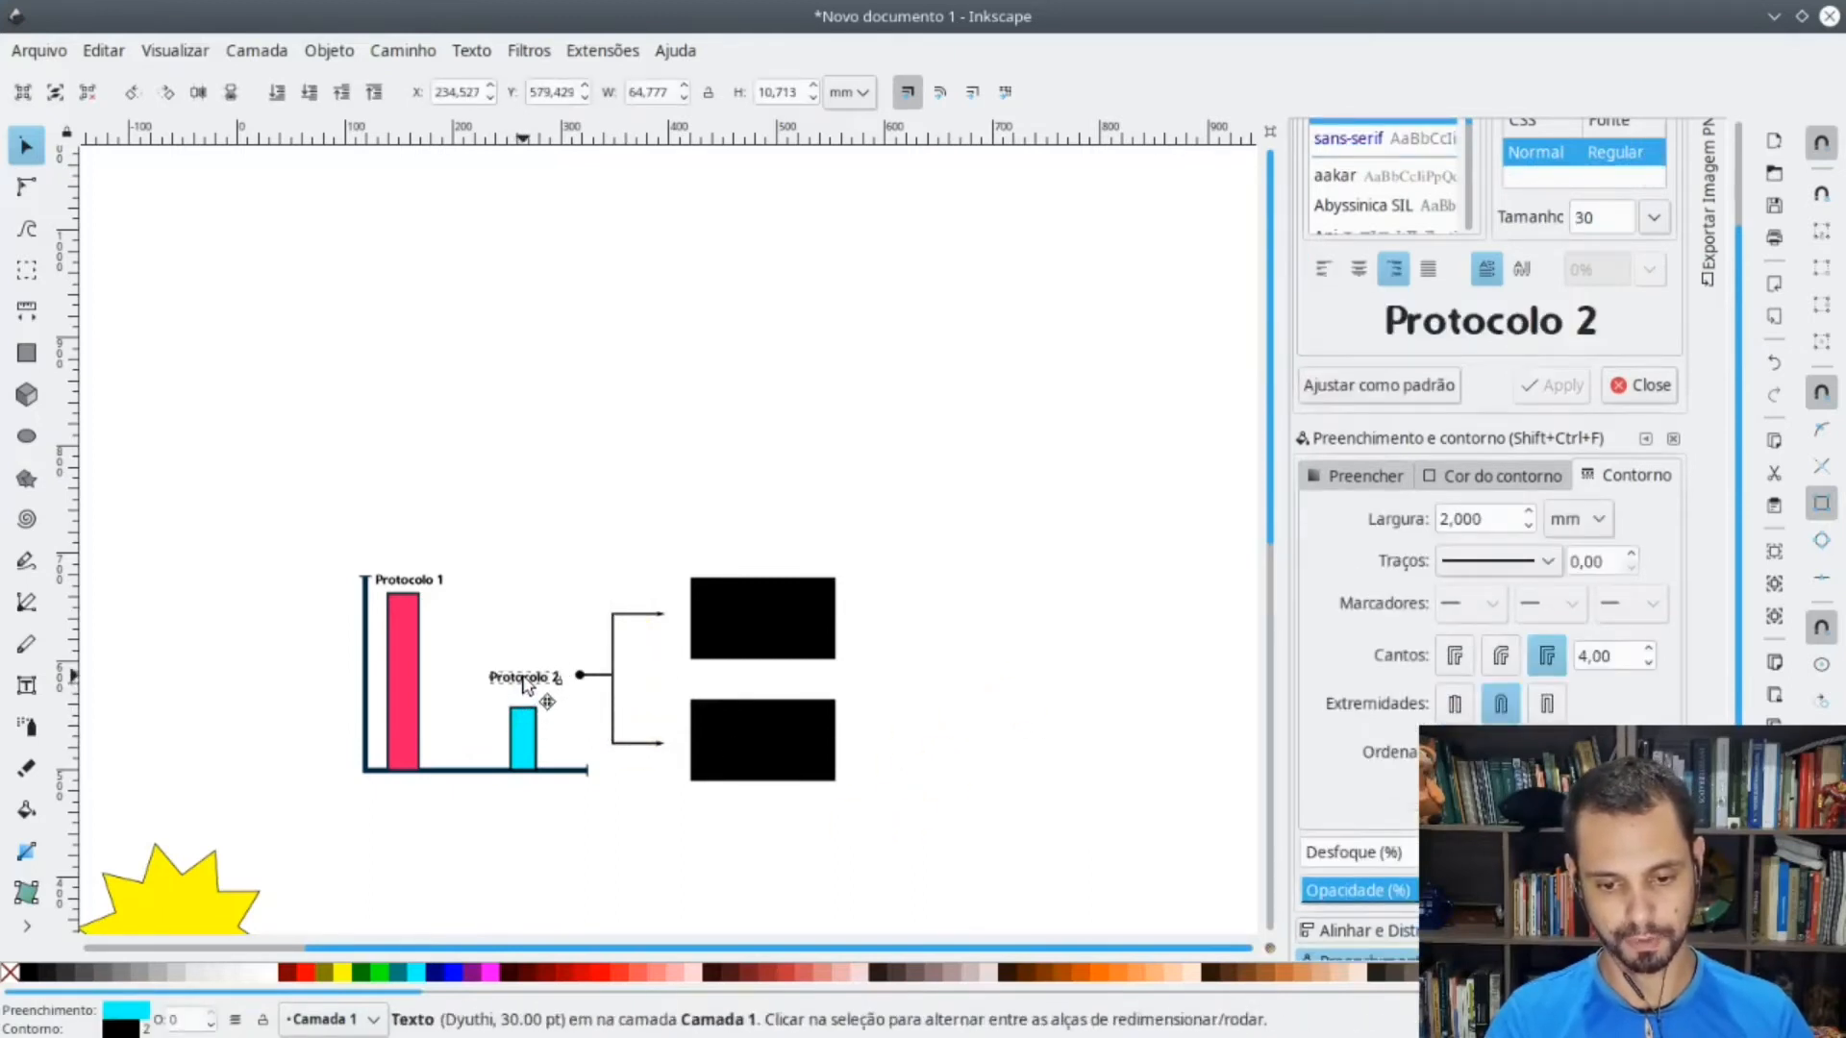
left_click_drag(524, 692, 525, 683)
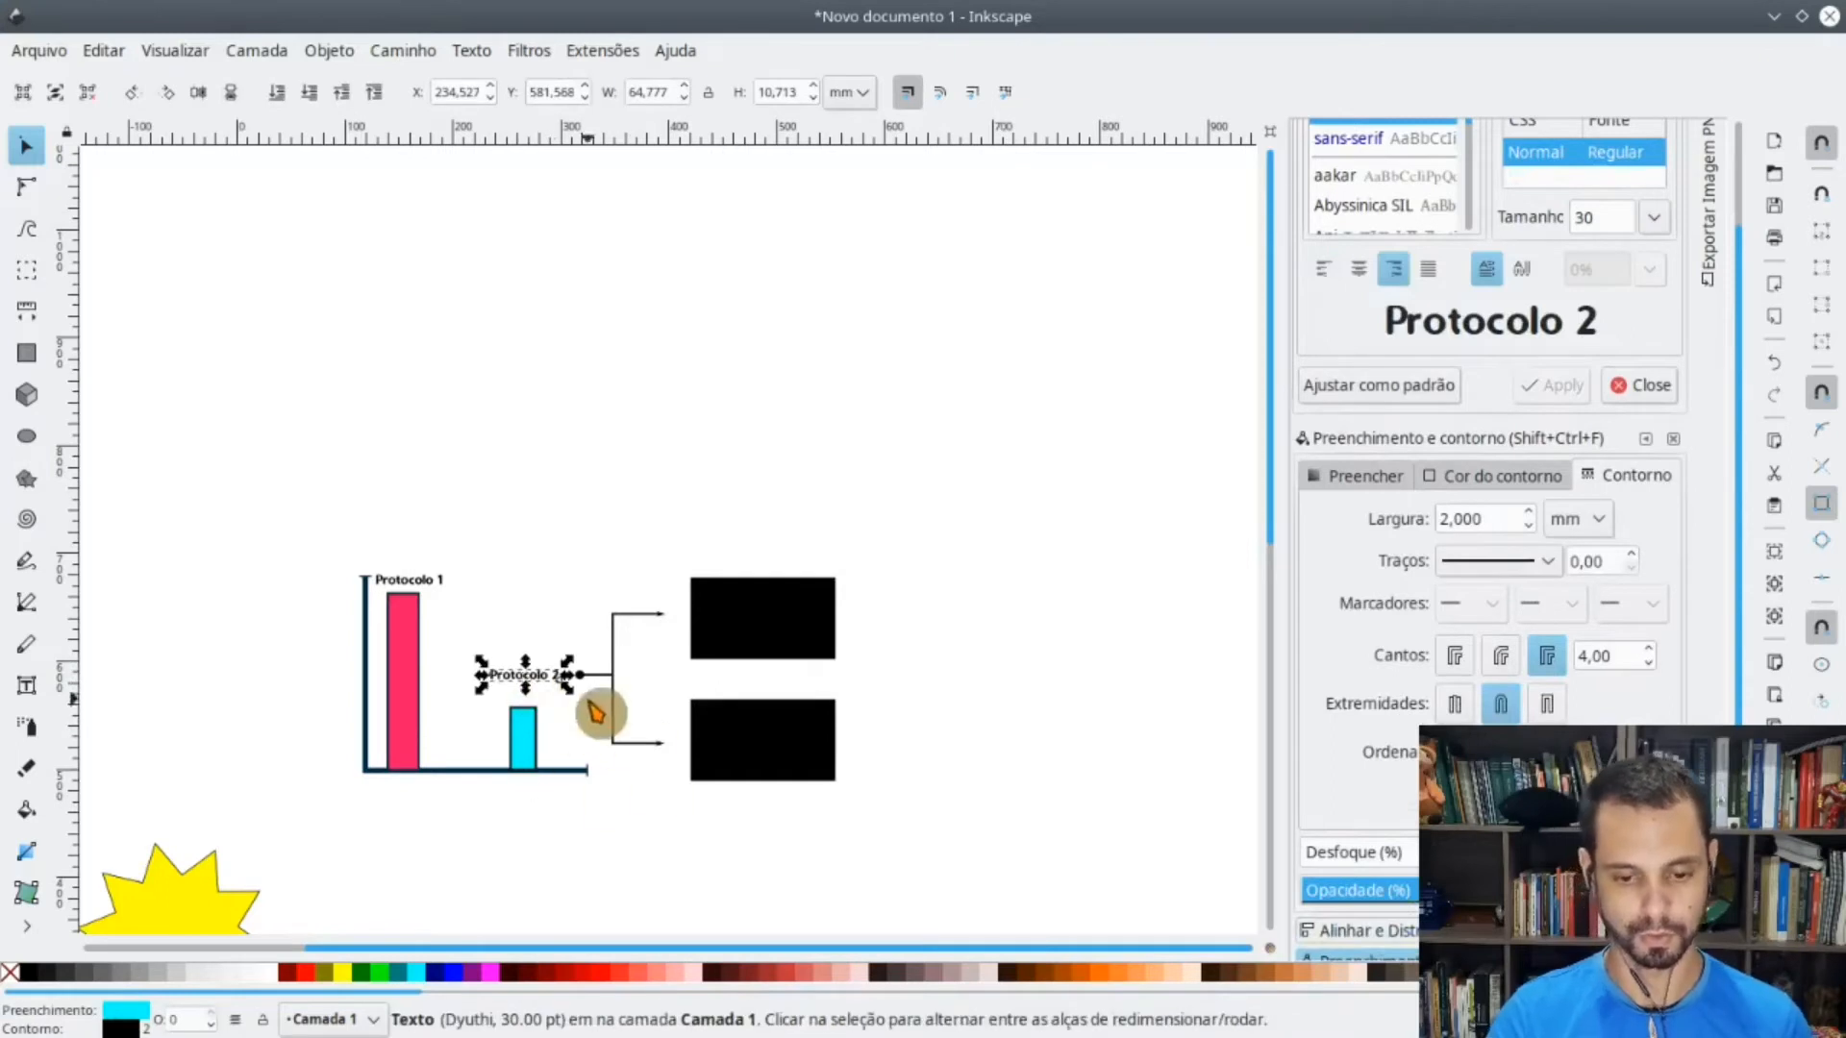
left_click(634, 866)
- Show the fill settings in Fill and Stroke, with the chart and connected rectangles in view
scroll(430, 812, "up", 2)
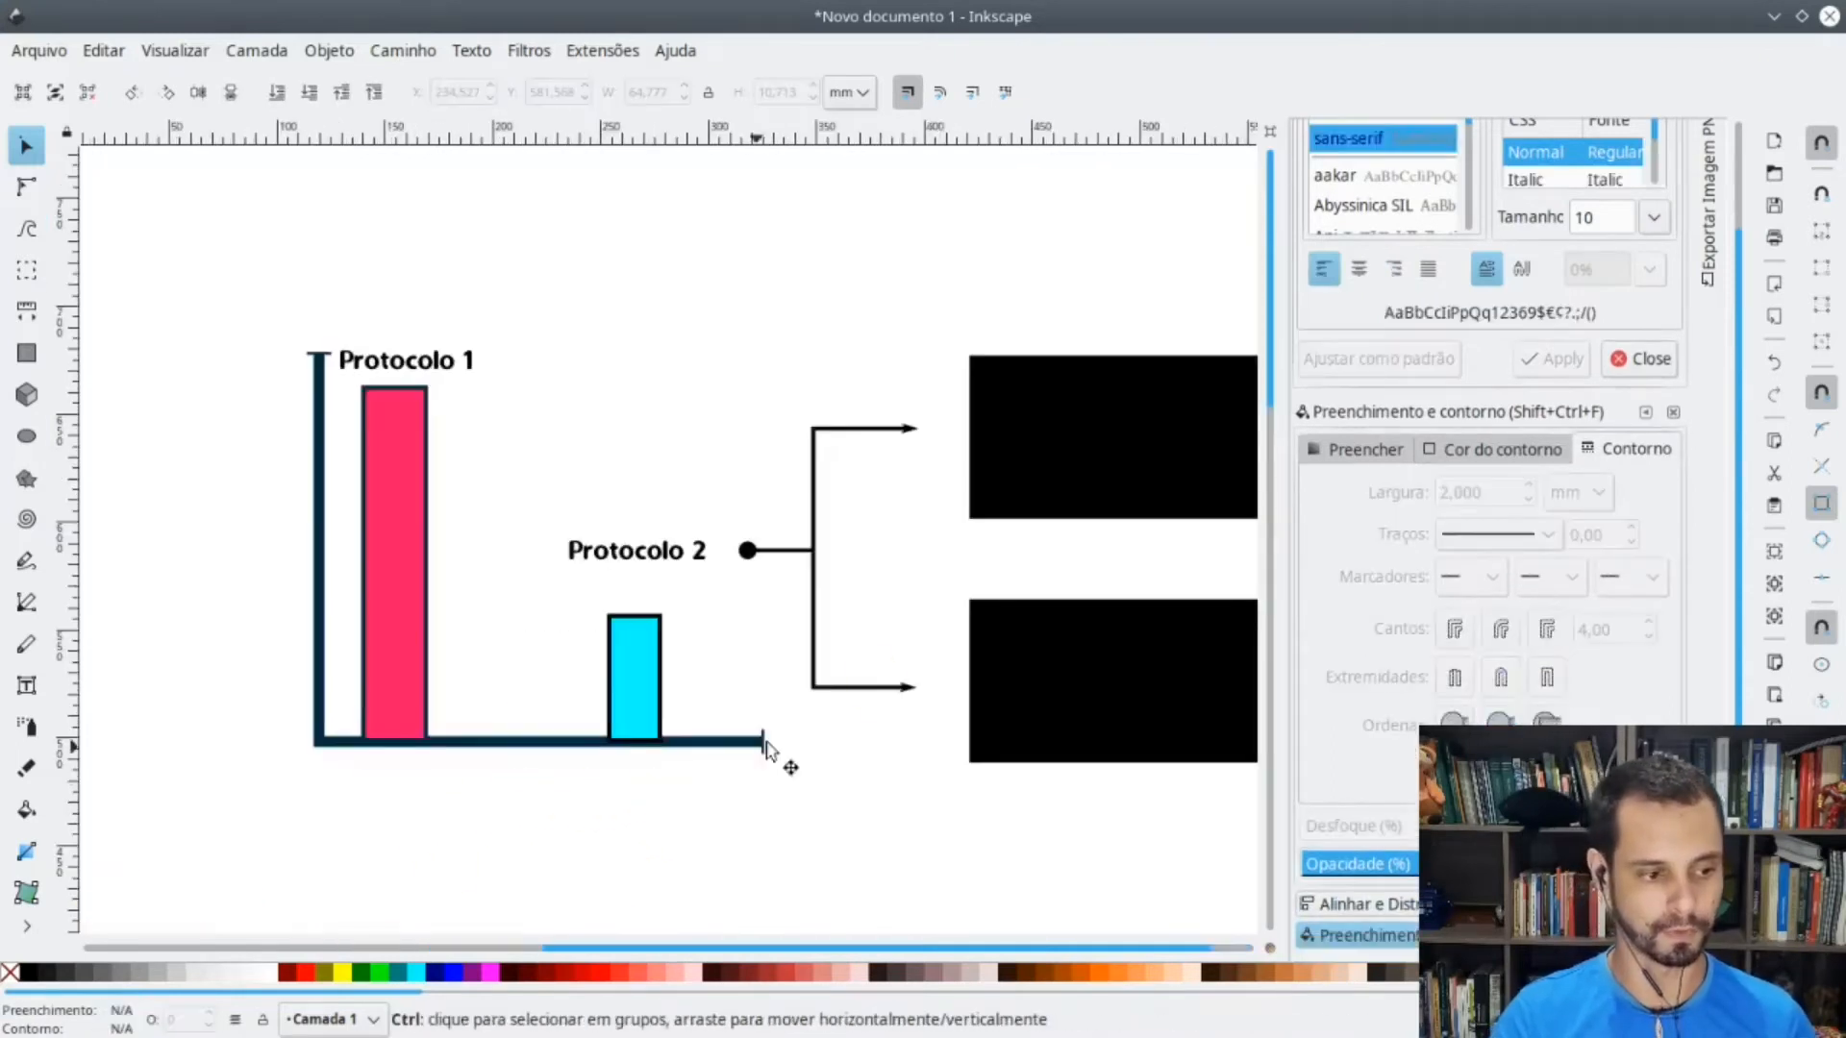
scroll(877, 754, "right", 1)
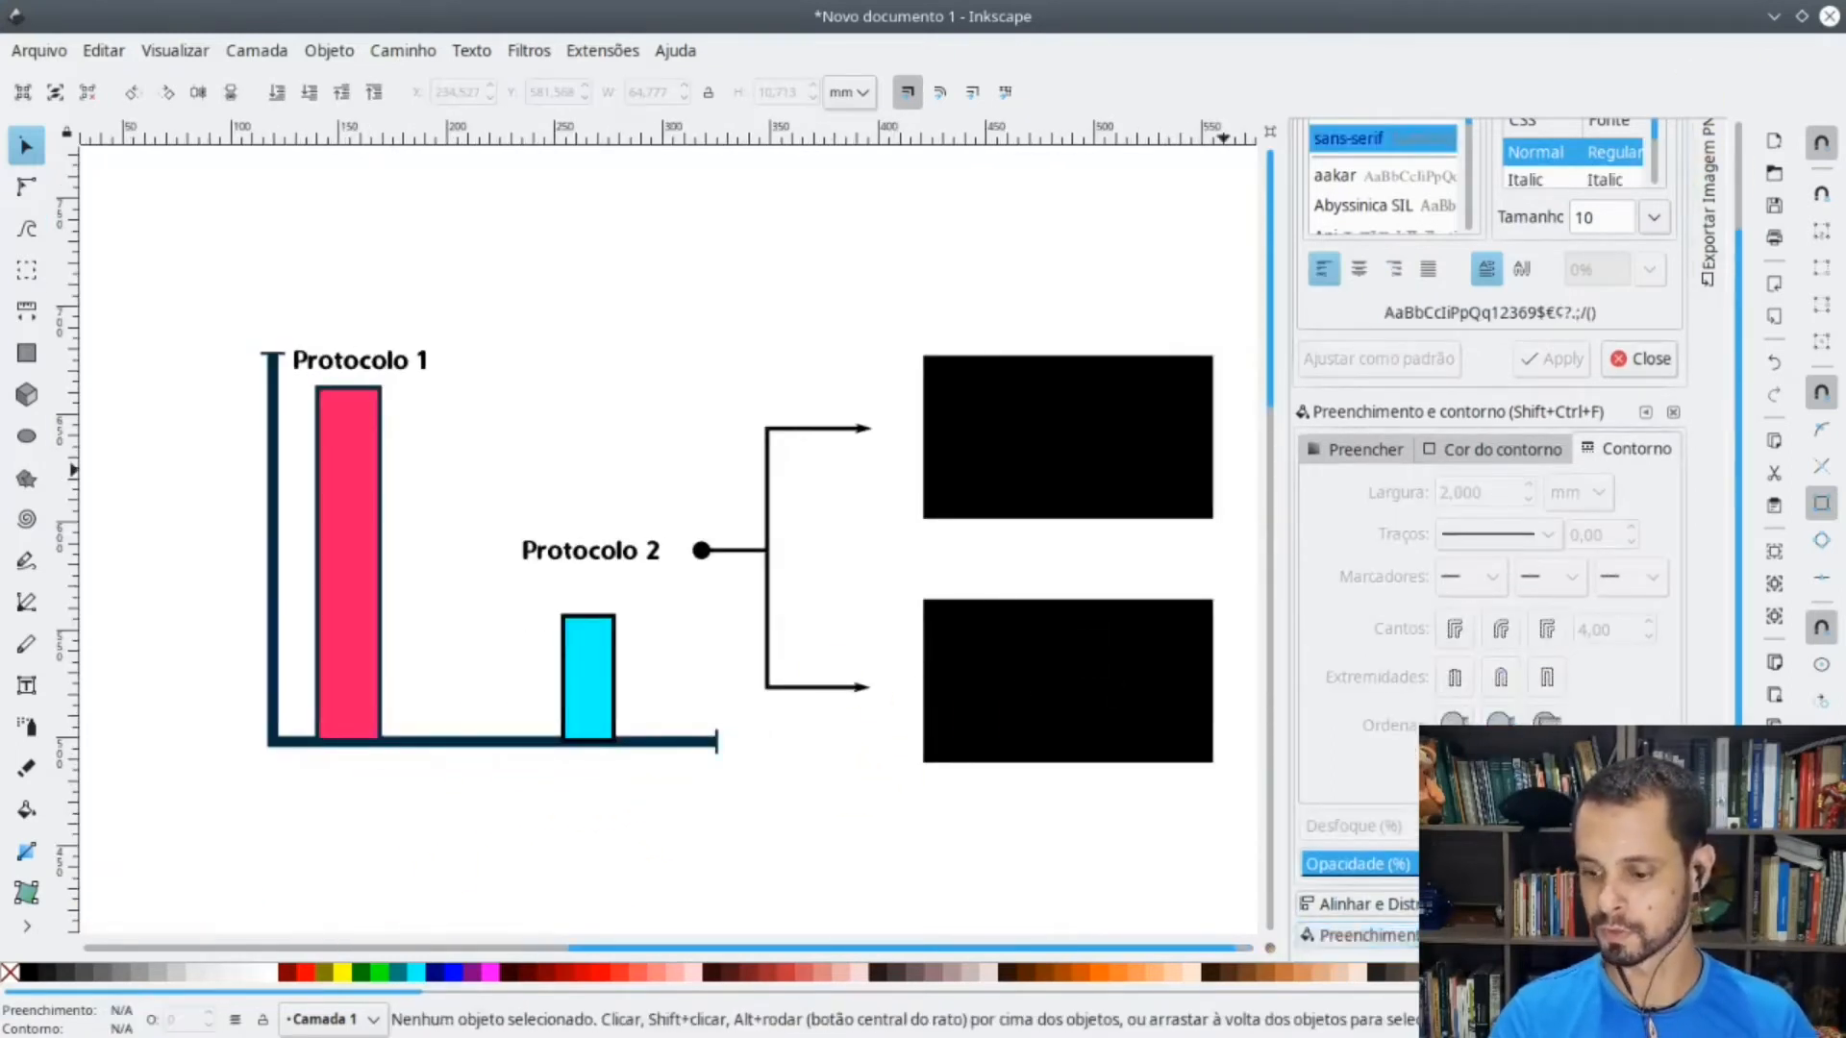
left_click(1562, 452)
scroll(1572, 178, "up", 2)
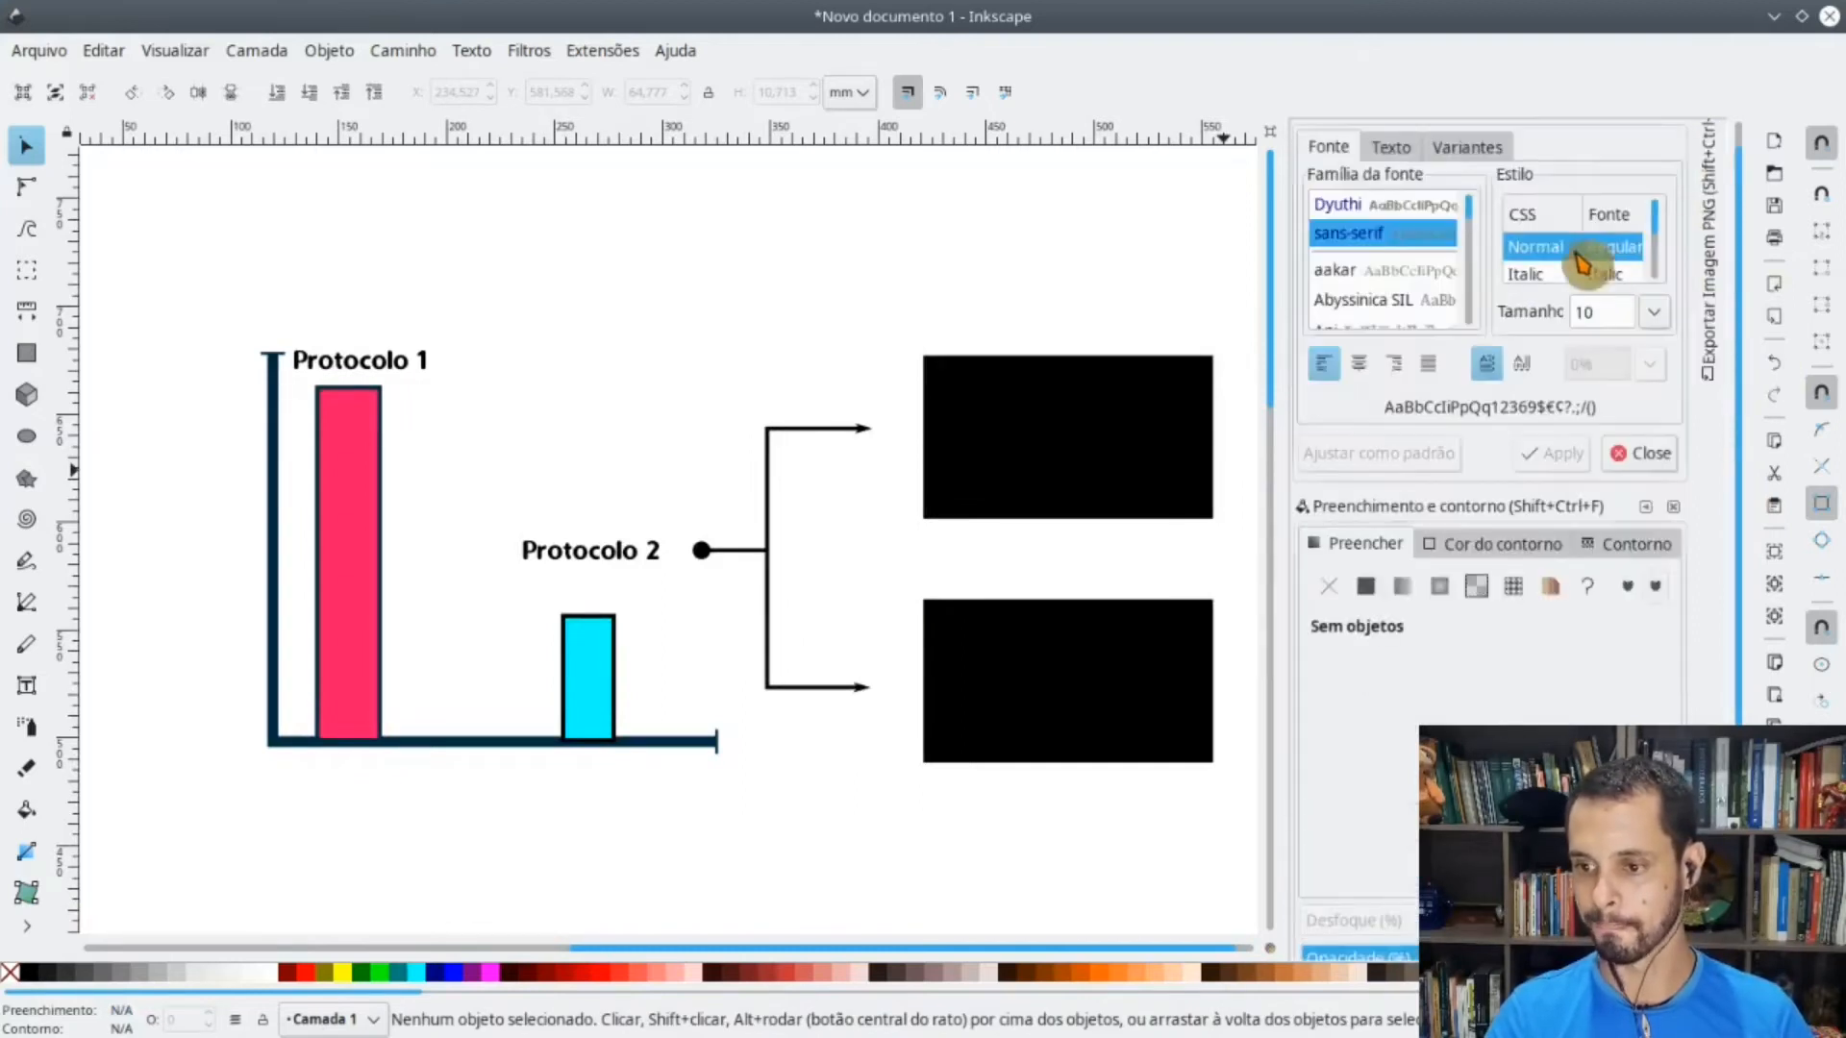
scroll(1520, 411, "up", 1)
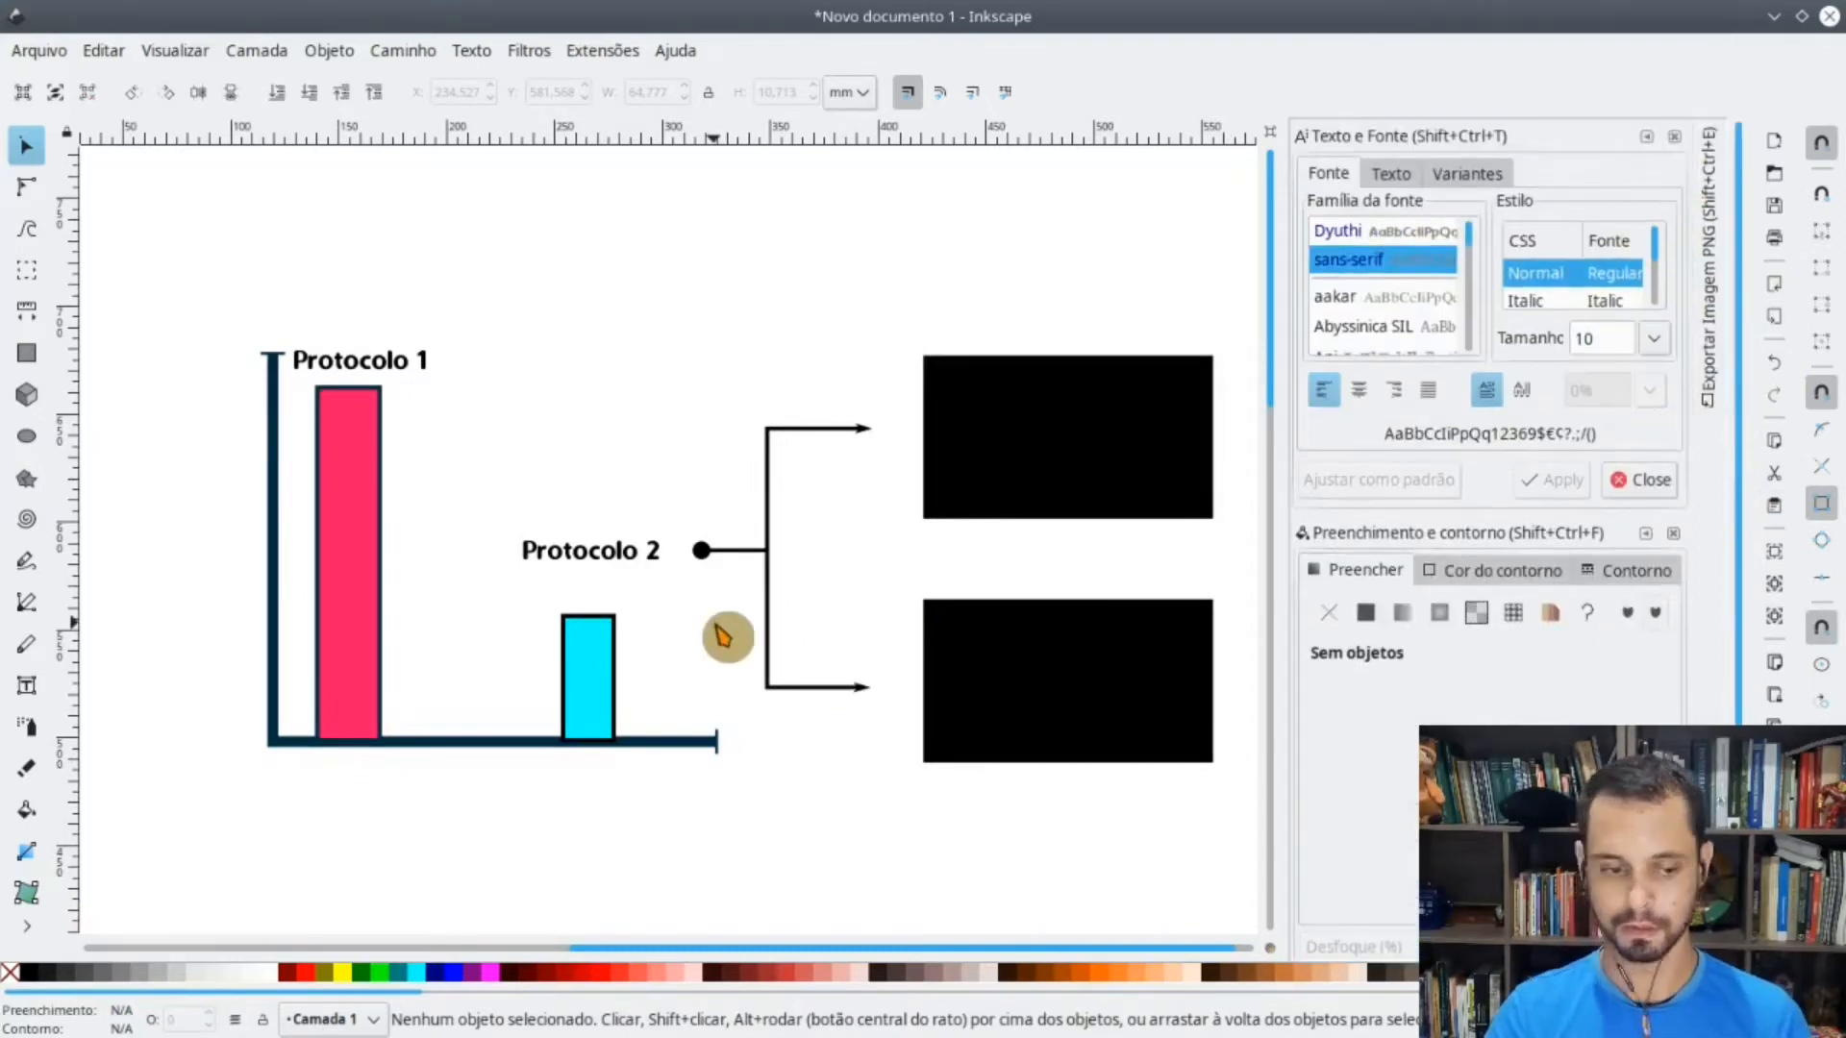
scroll(725, 630, "right", 2)
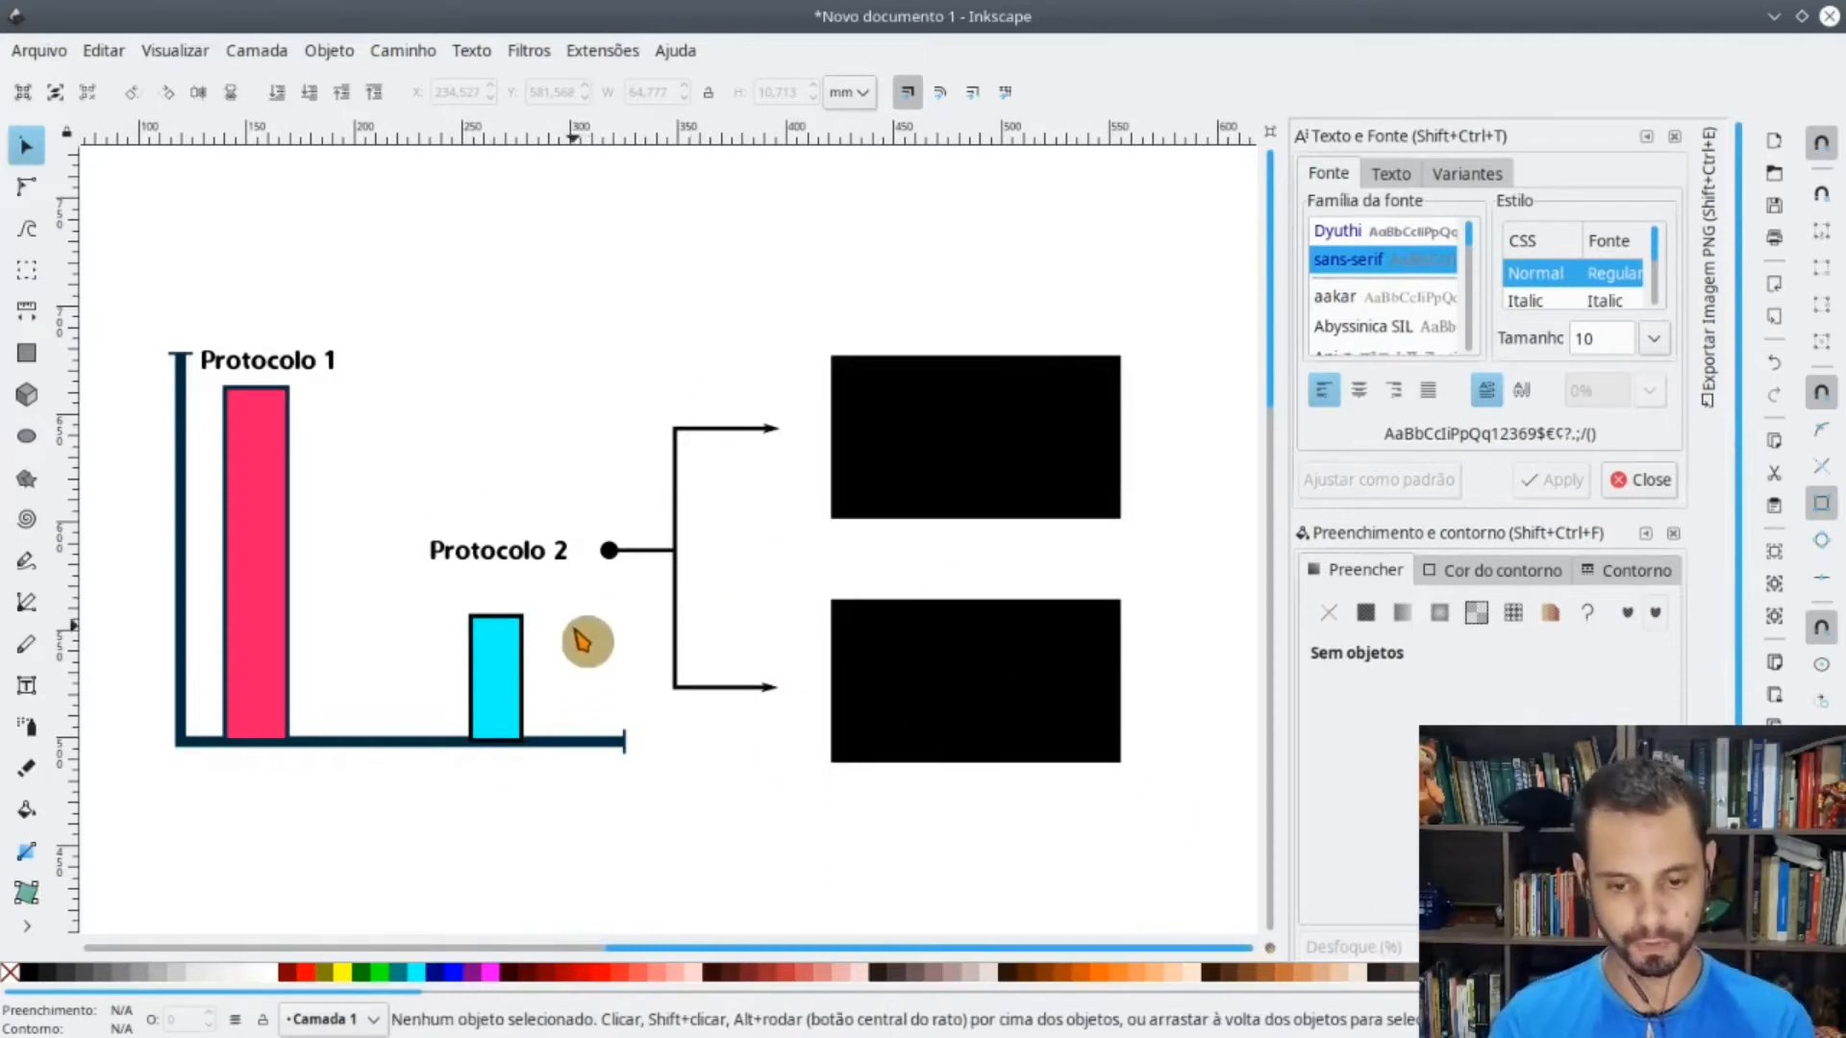
- Select both black rectangles and nudge them slightly left toward the connector arrowheads
left_click(671, 623)
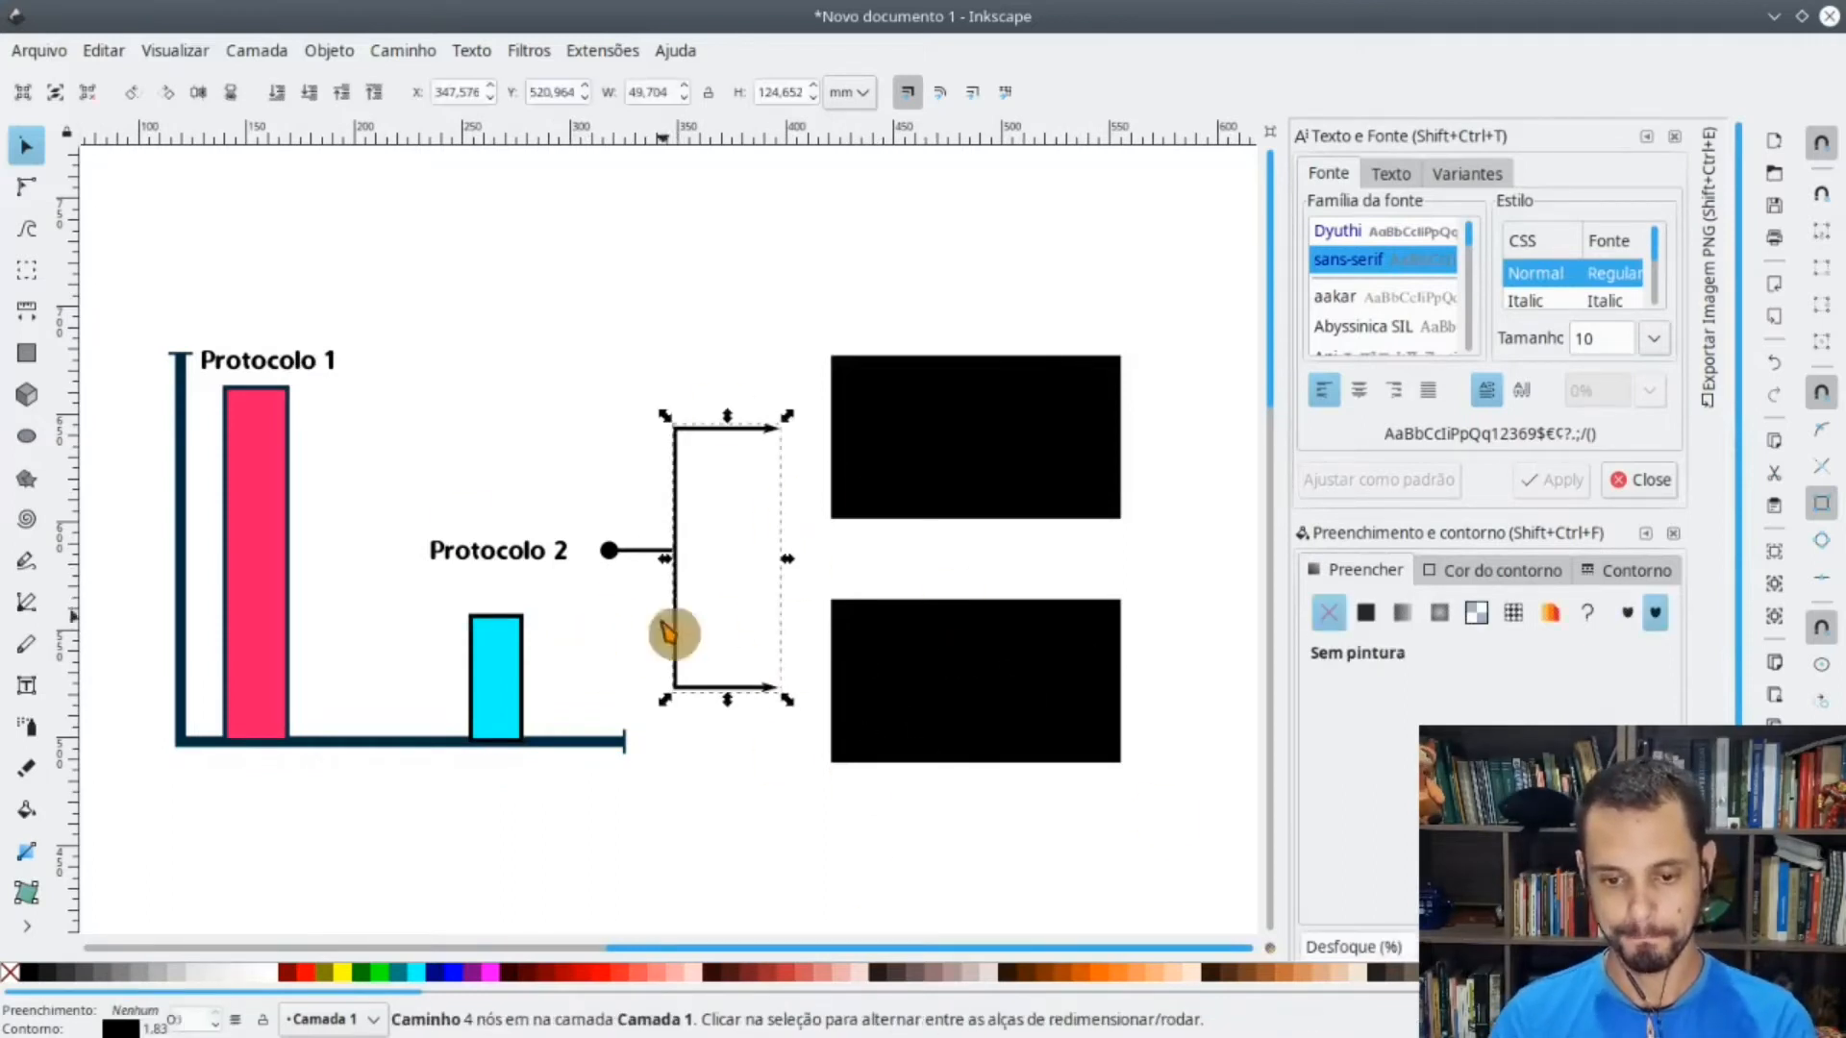
left_click_drag(534, 306, 811, 804)
left_click(1084, 608)
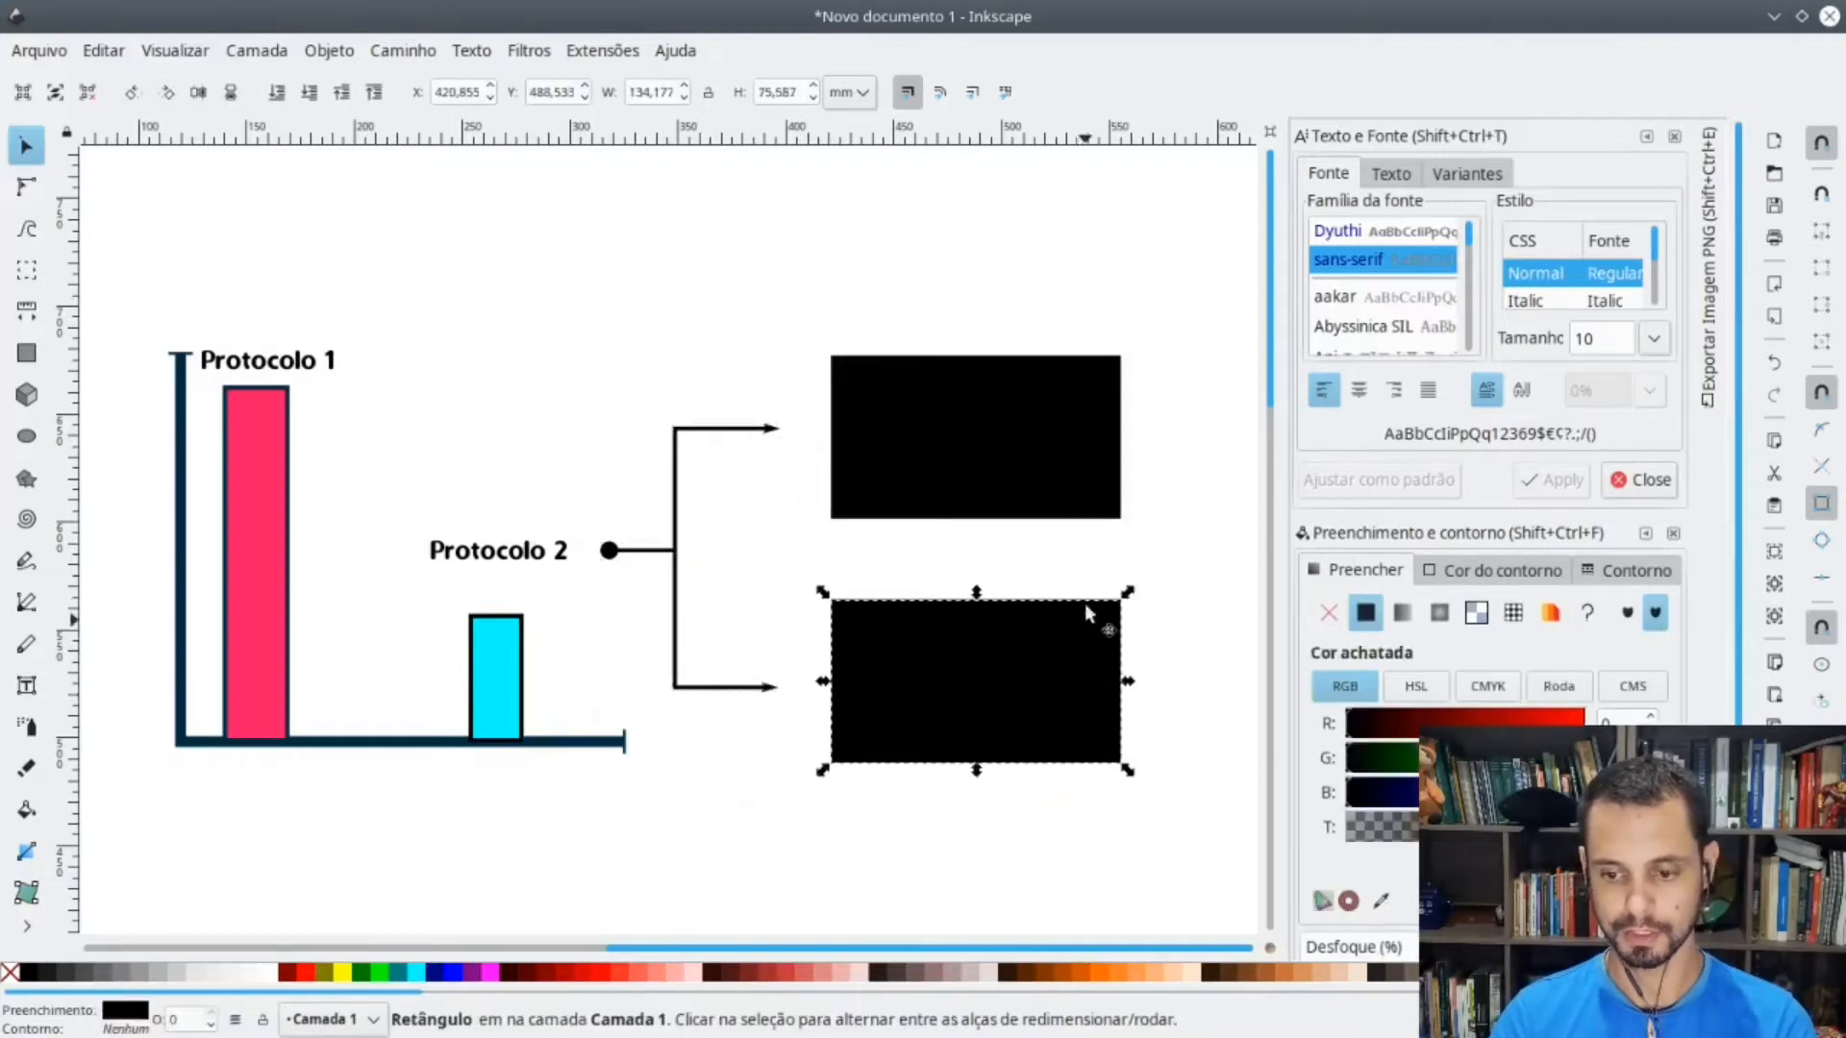
left_click(1057, 412, "shift")
key("Left")
key("Left")
key("Left")
key("Left")
key("Left")
key("Left")
key("Left")
key("Left")
key("Left")
key("Left")
key("Left")
key("Left")
key("Left")
key("Left")
key("Left")
key("Left")
key("Left")
key("Left")
key("Left")
key("Left")
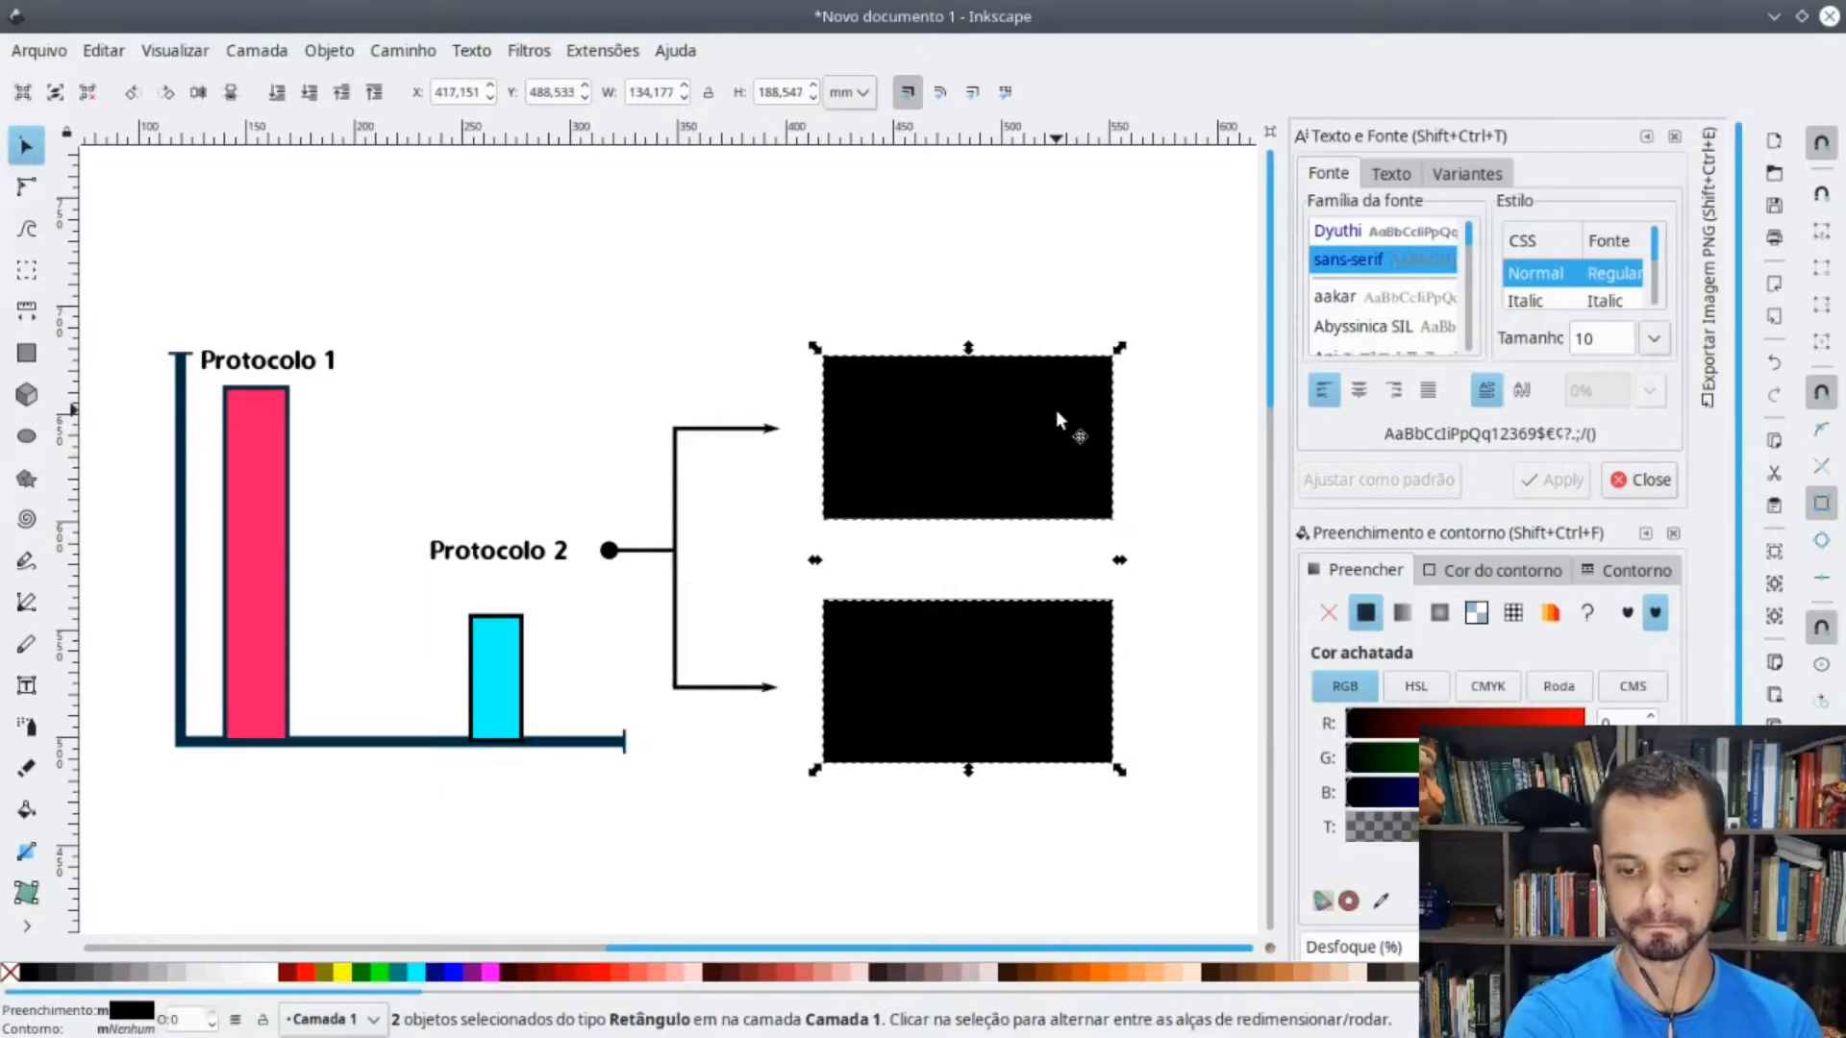
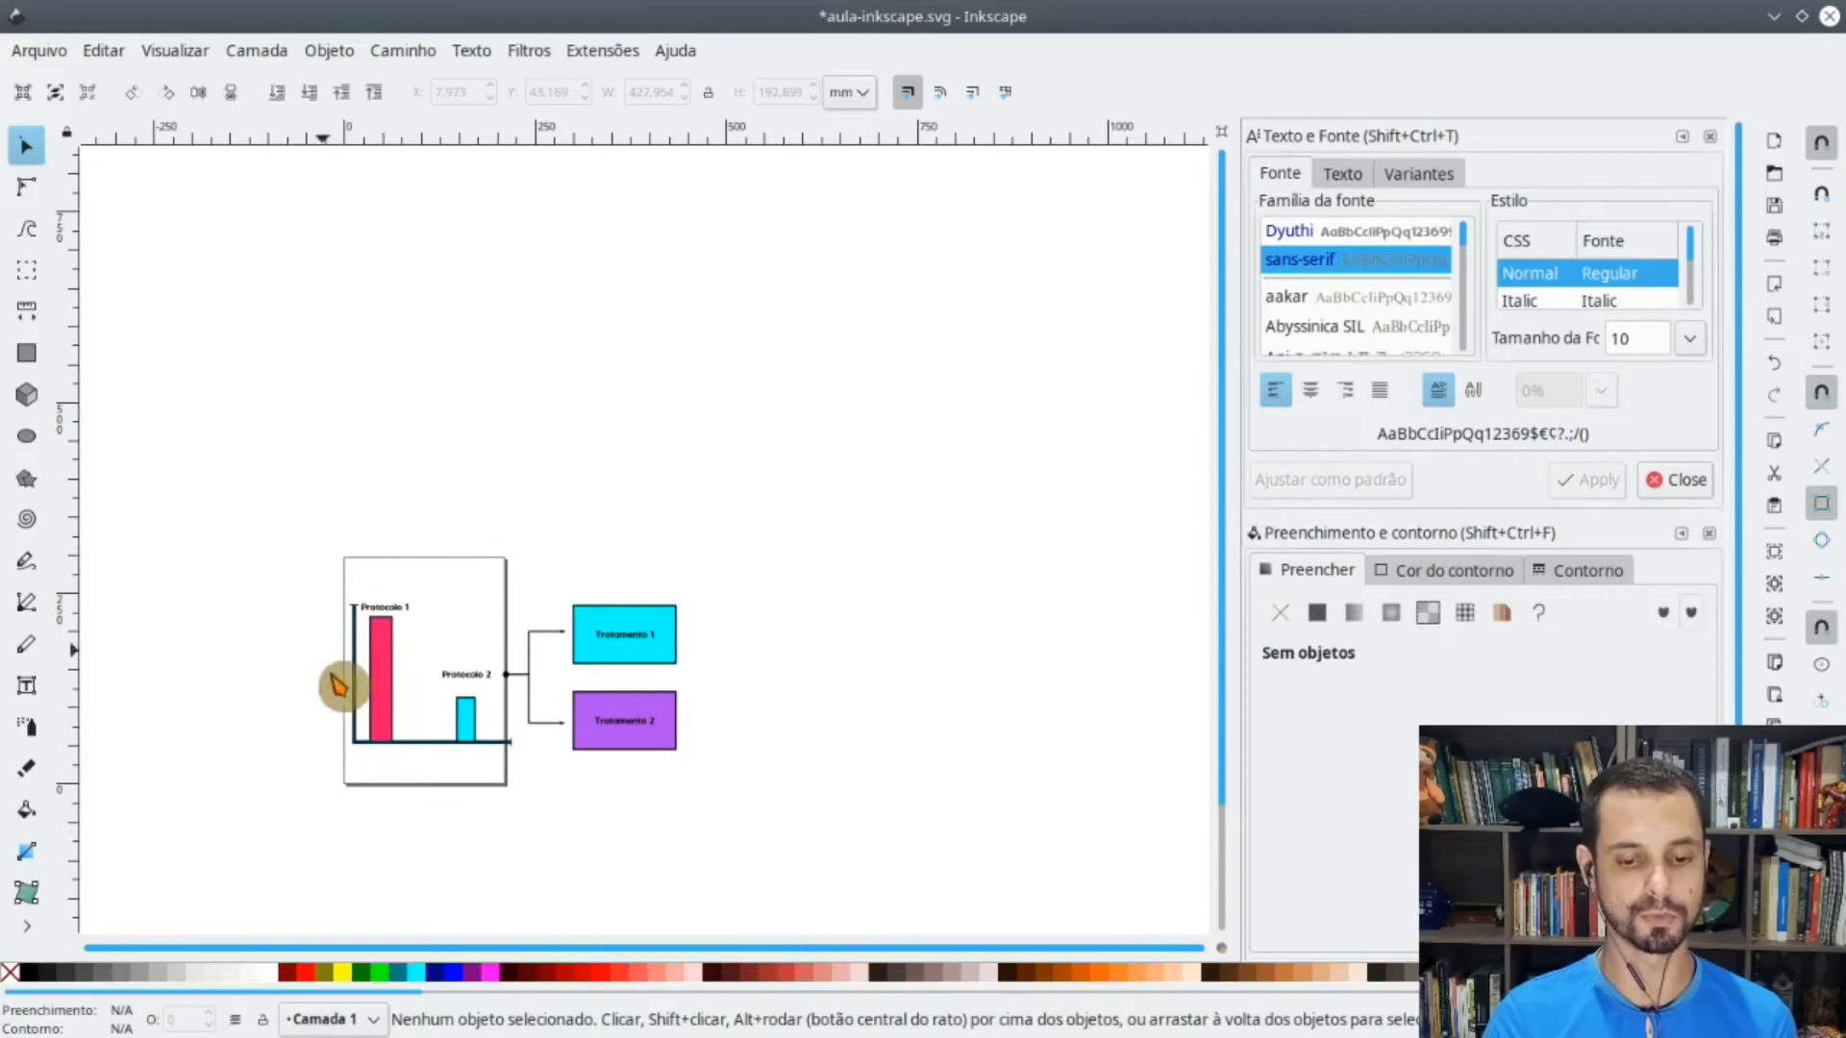
- Examine the page size and orientation in the document properties
left_click(29, 53)
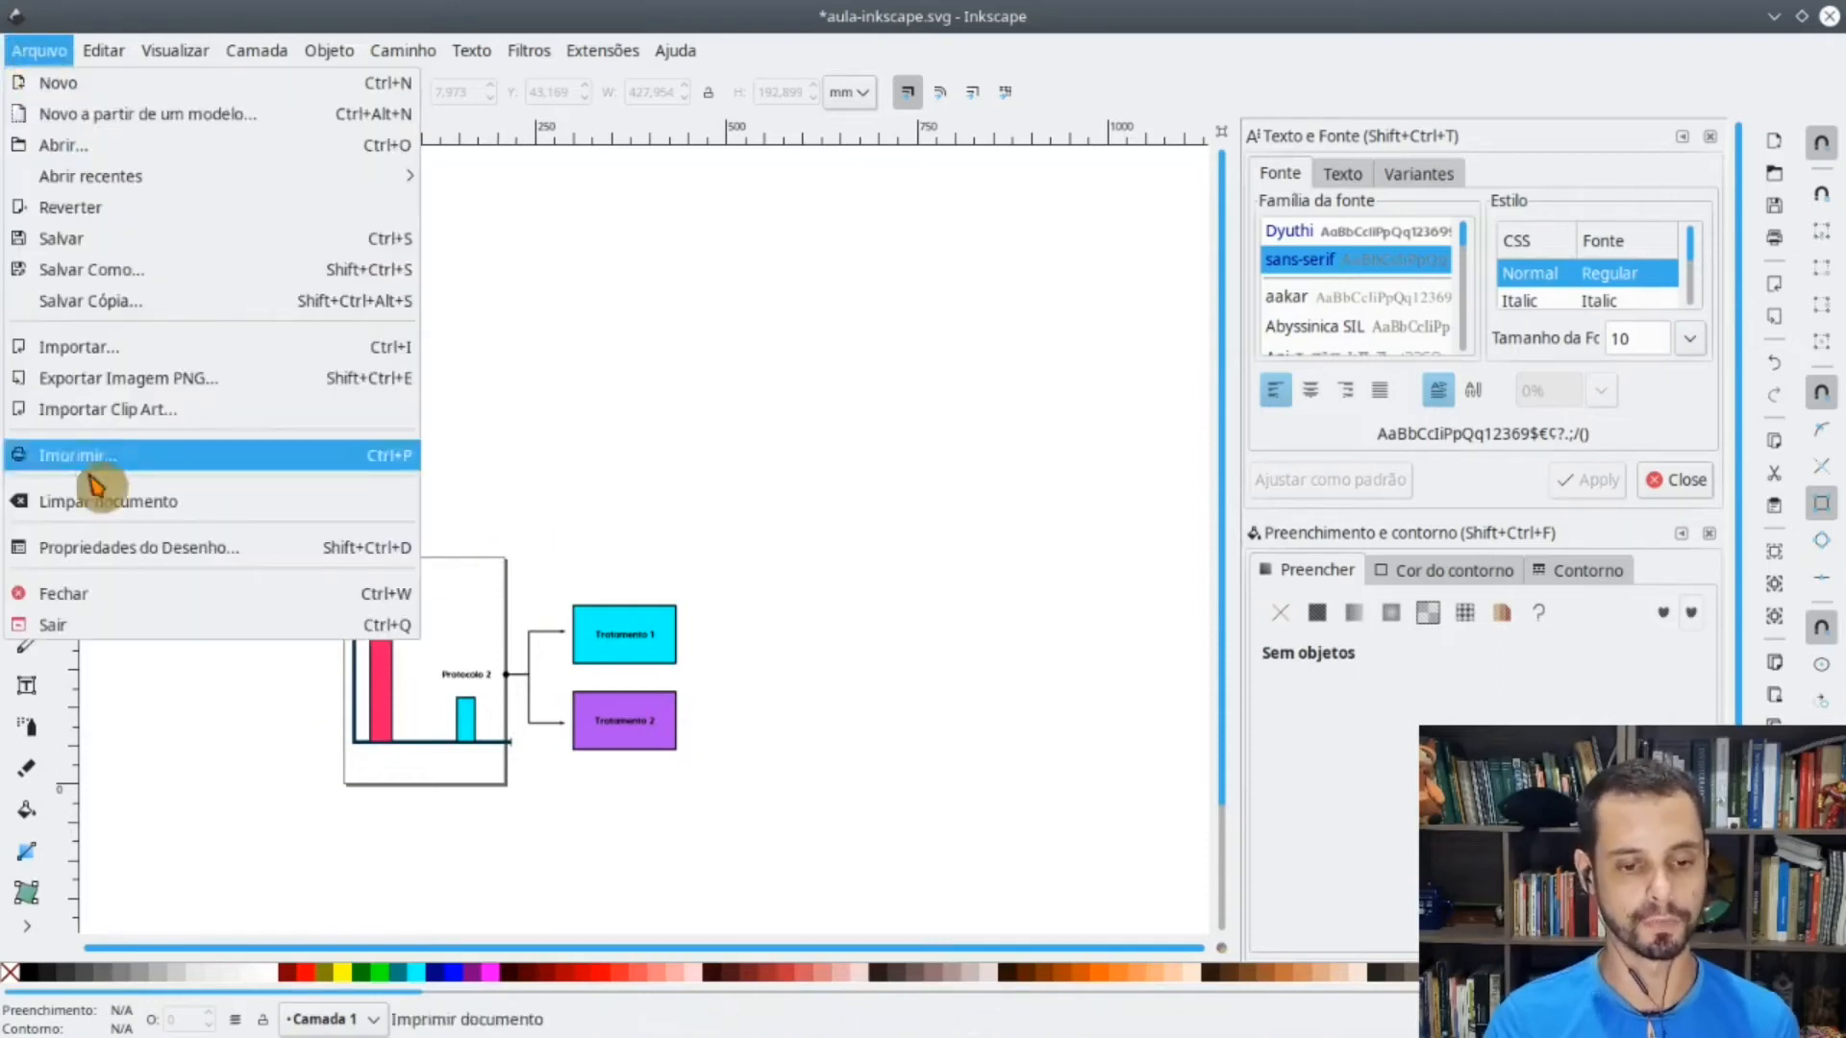
left_click(106, 552)
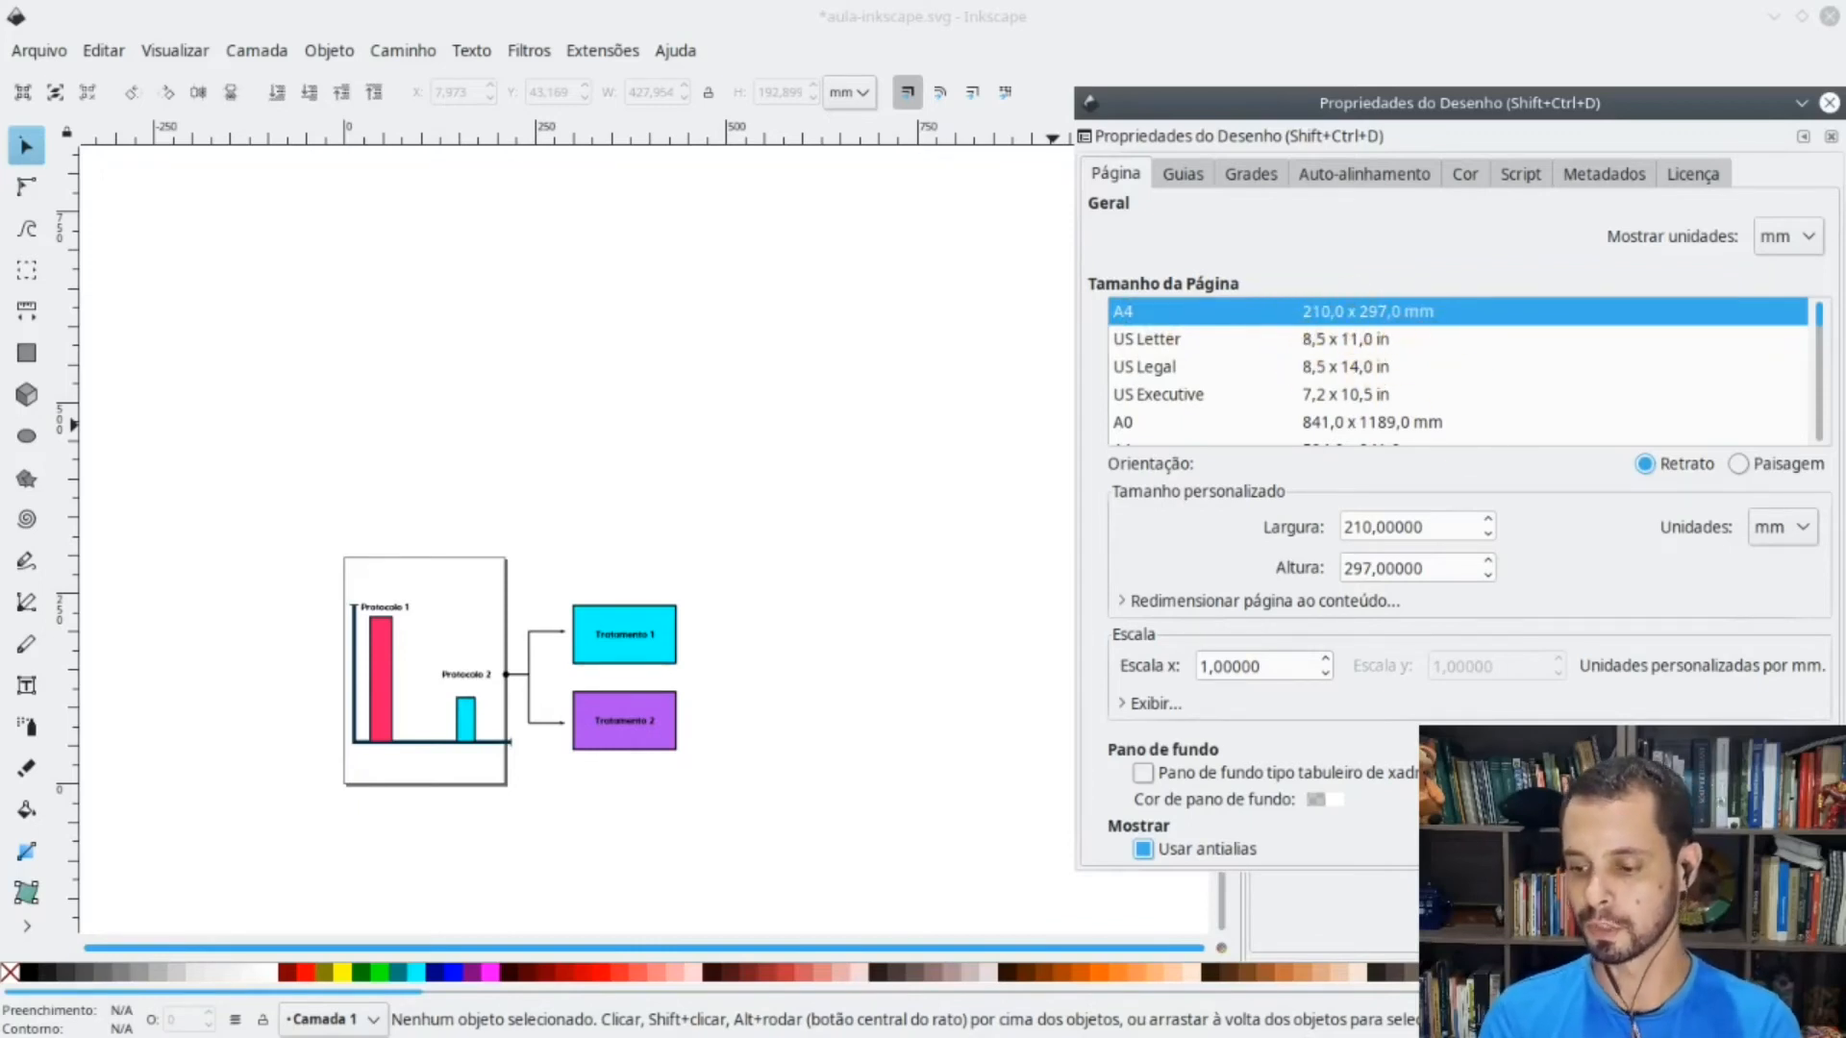
left_click_drag(1613, 114, 1383, 127)
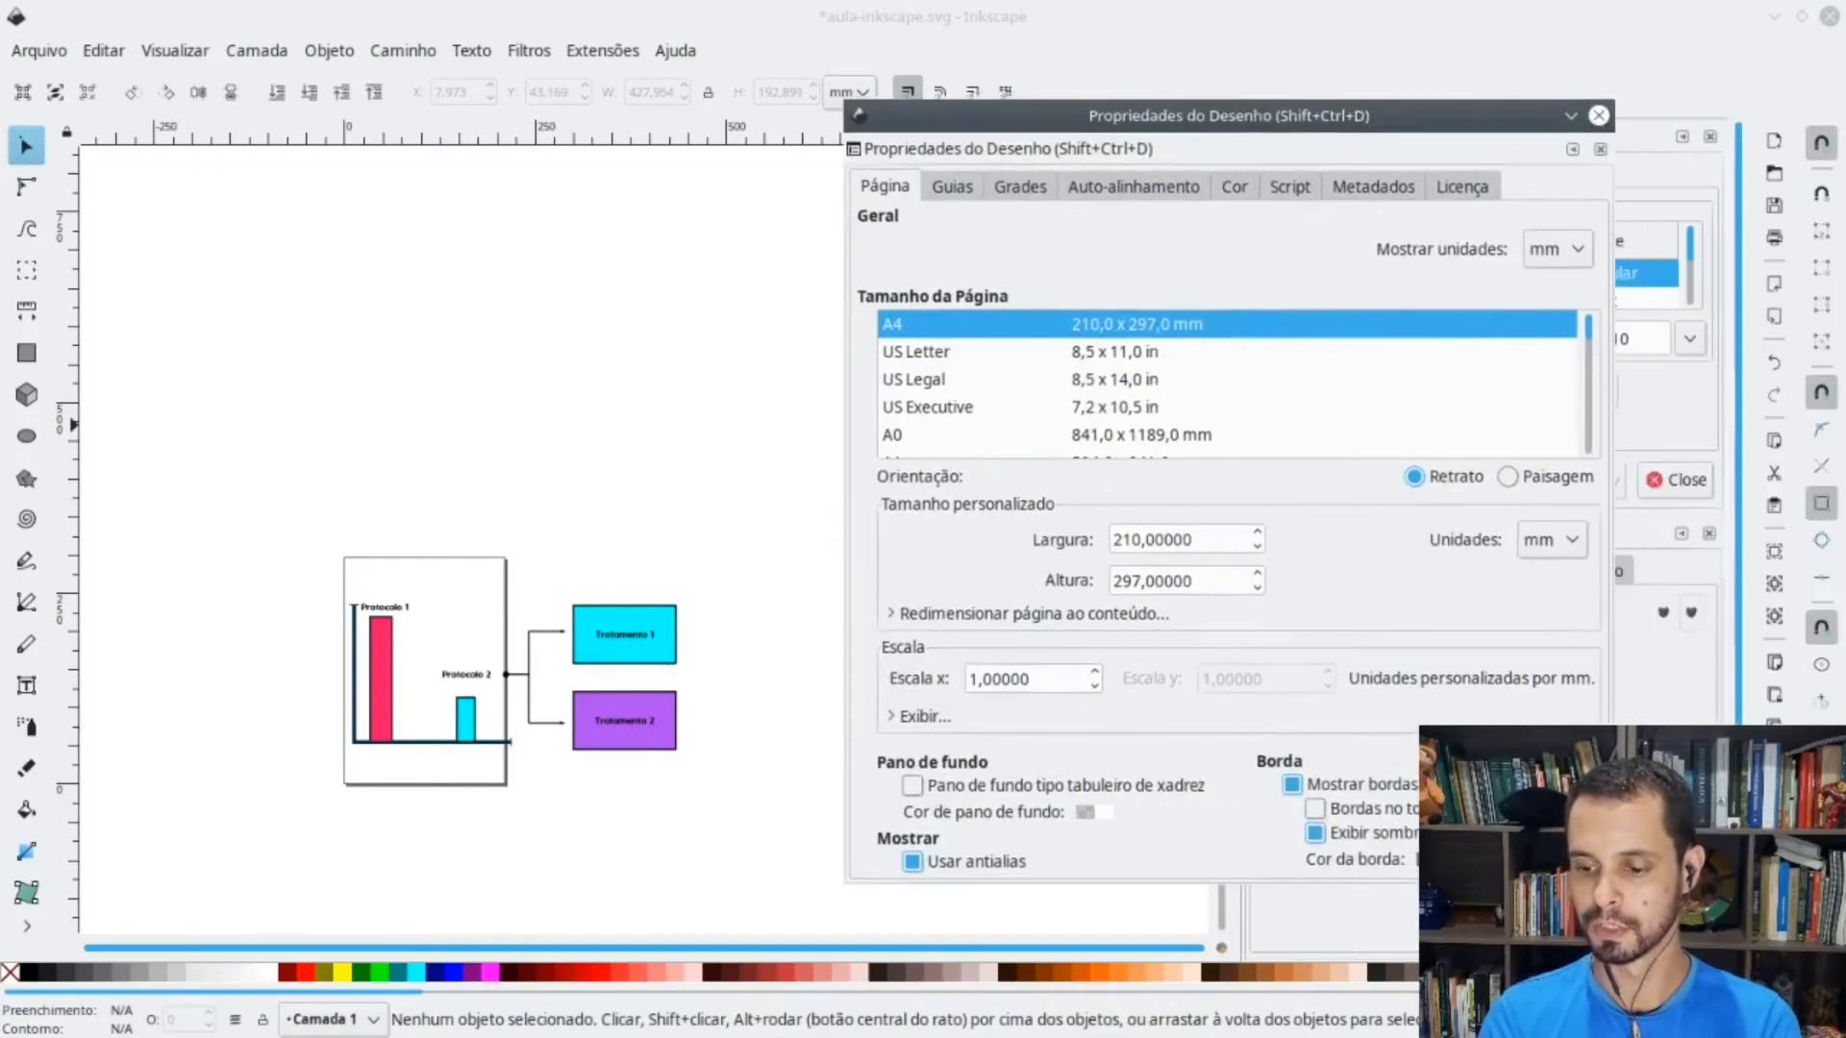
left_click(1600, 116)
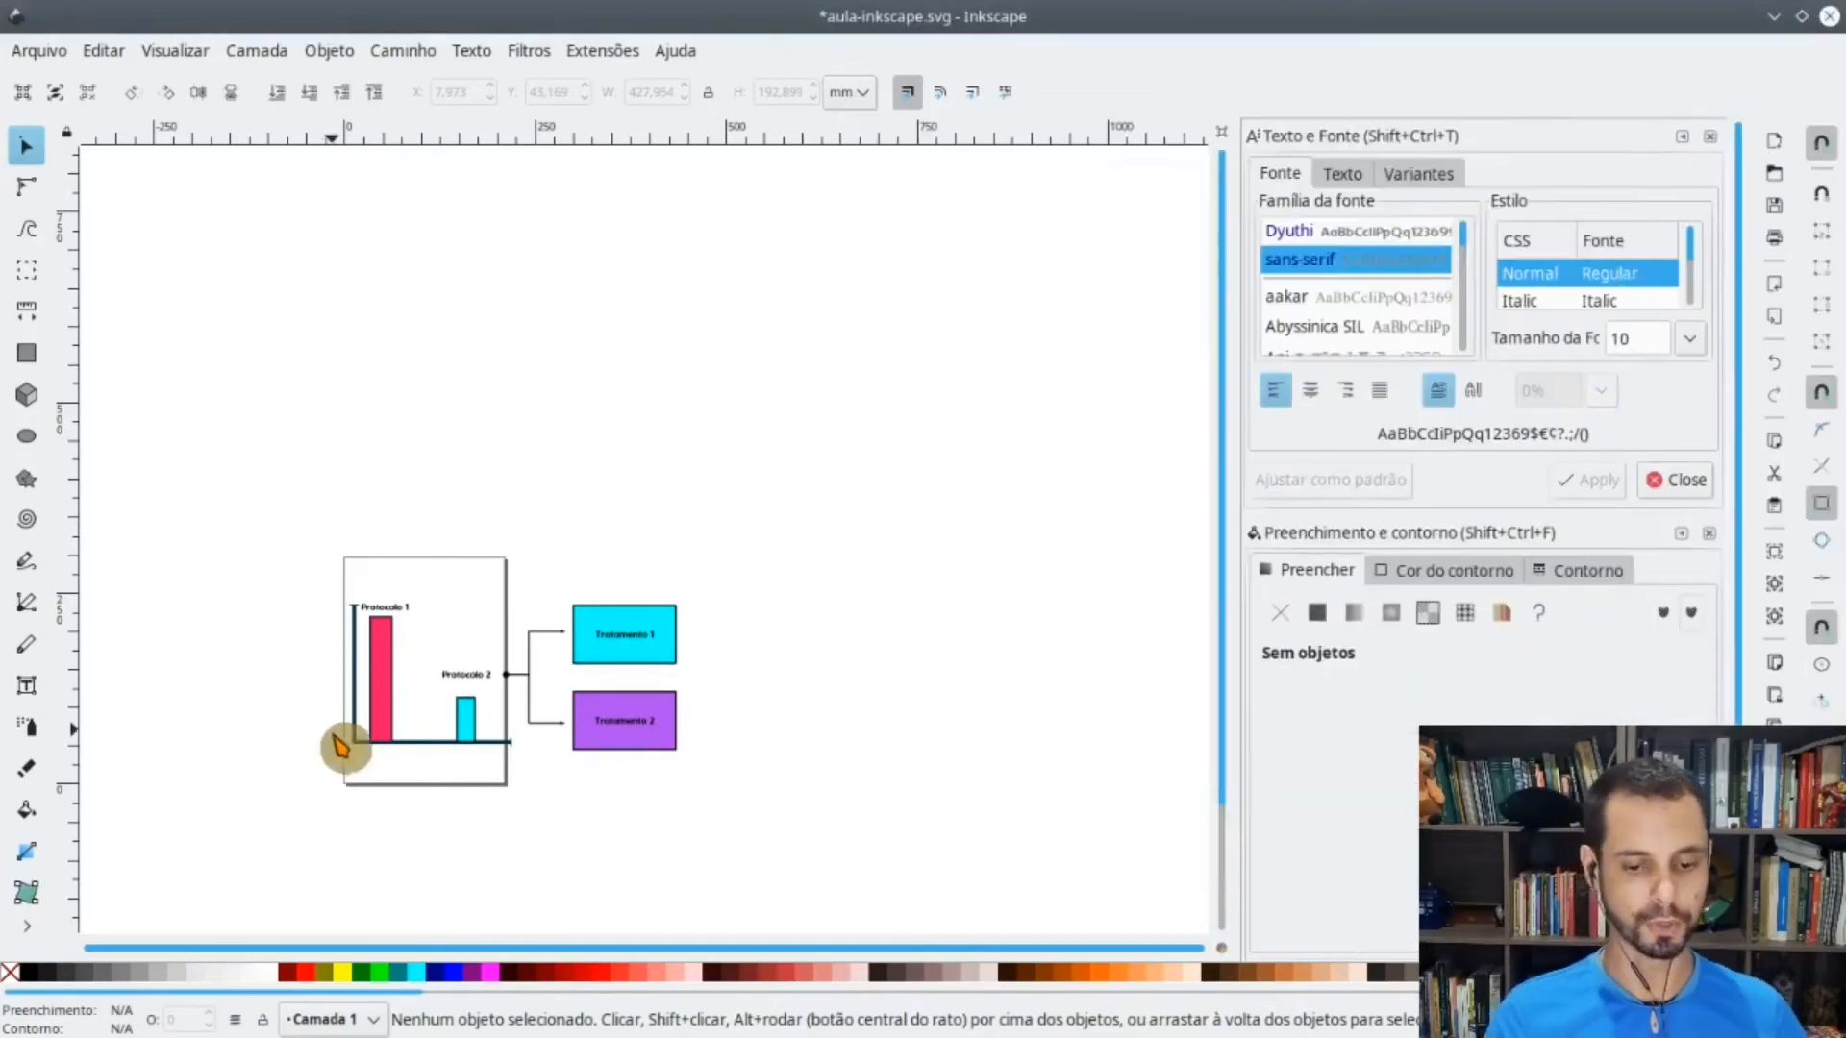
- Select the whole drawing and scale it proportionally to about 191 by 86 mm so it fits the page width
scroll(344, 740, "up", 1, "ctrl")
scroll(344, 740, "up", 2, "ctrl")
scroll(564, 680, "down", 1, "ctrl")
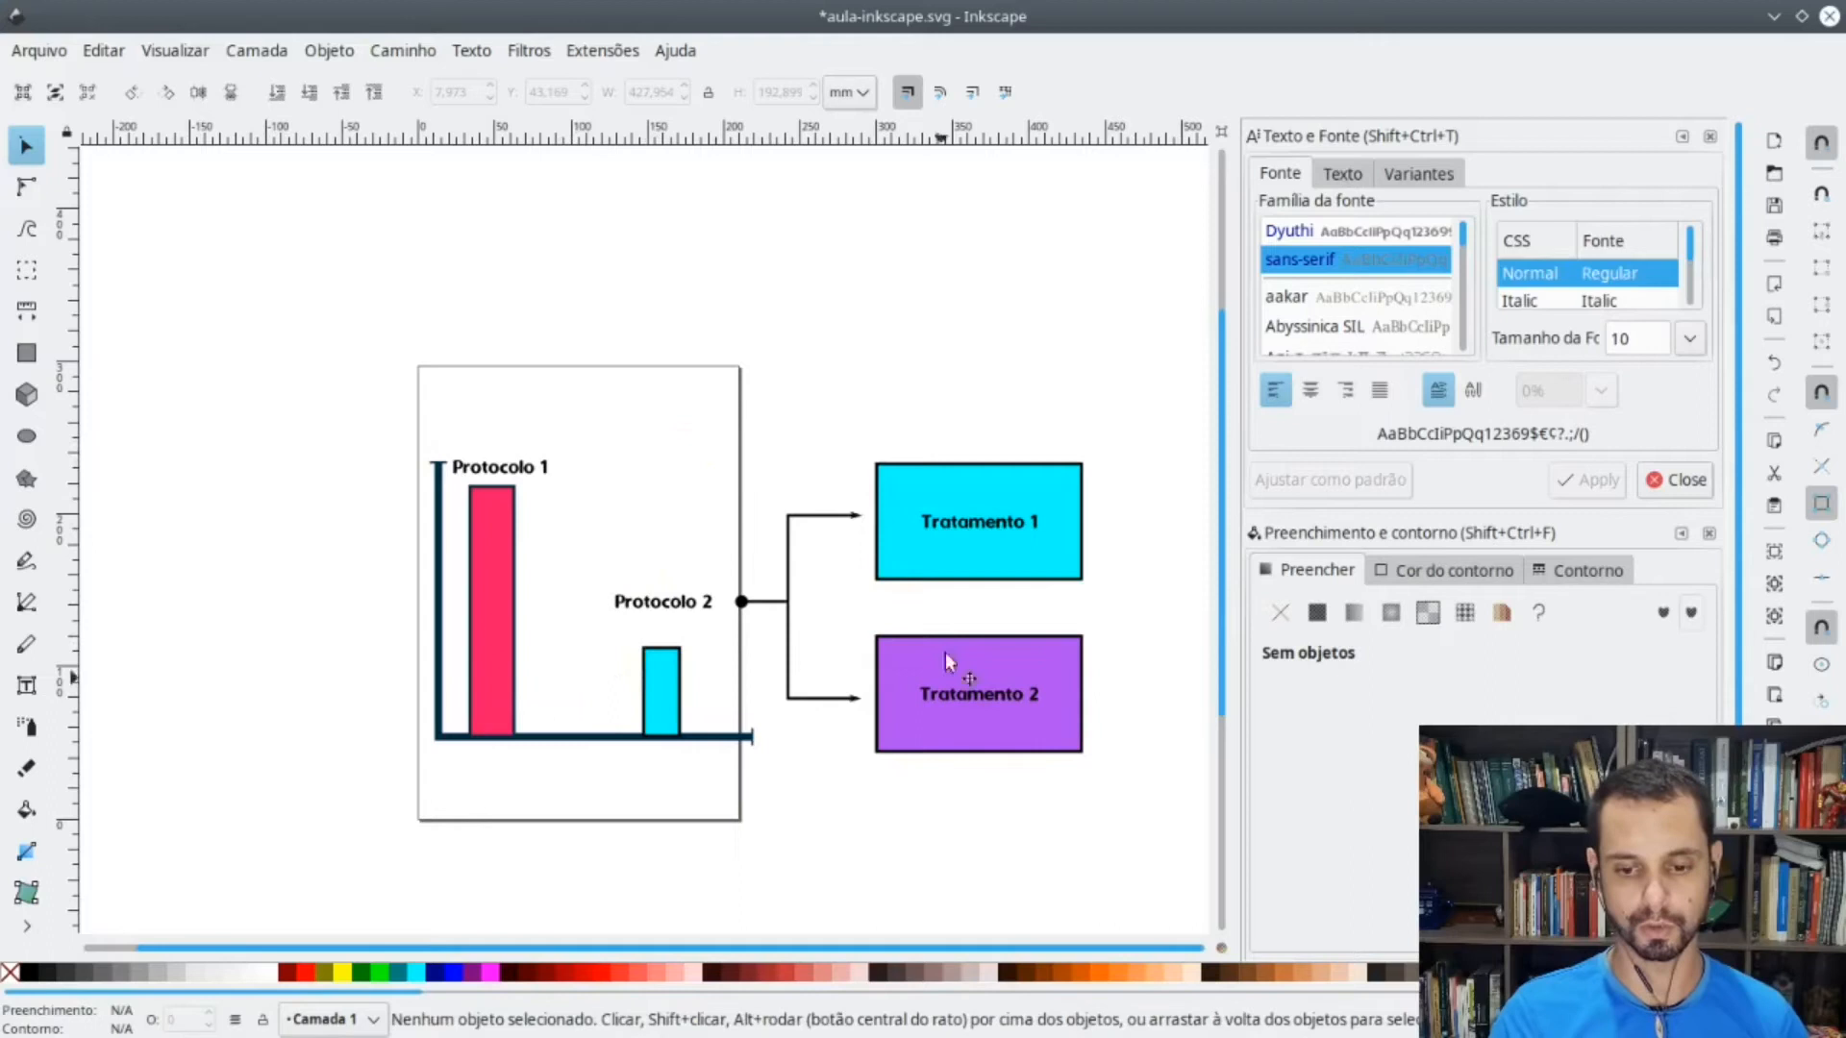
key("ctrl+a")
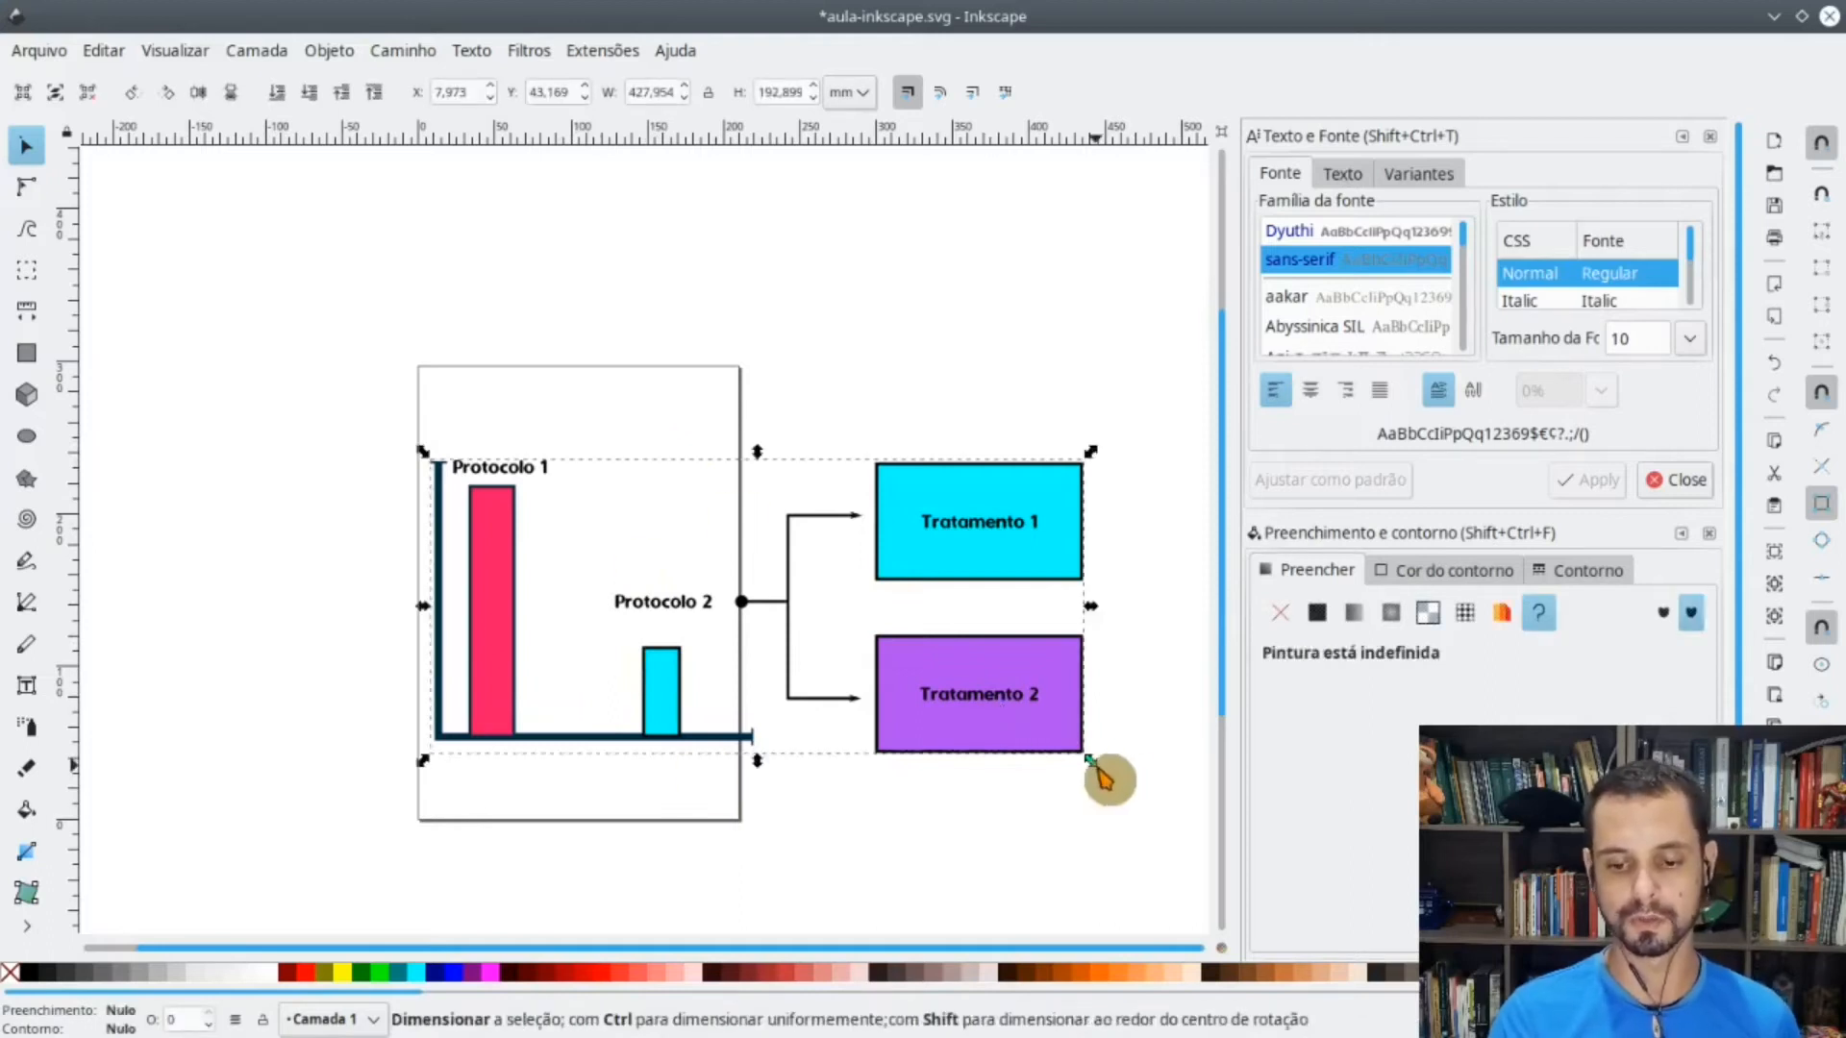
mouse_move(1096, 767)
left_mouse_down()
mouse_move(800, 635)
mouse_move(743, 630)
left_mouse_up()
left_click(515, 755)
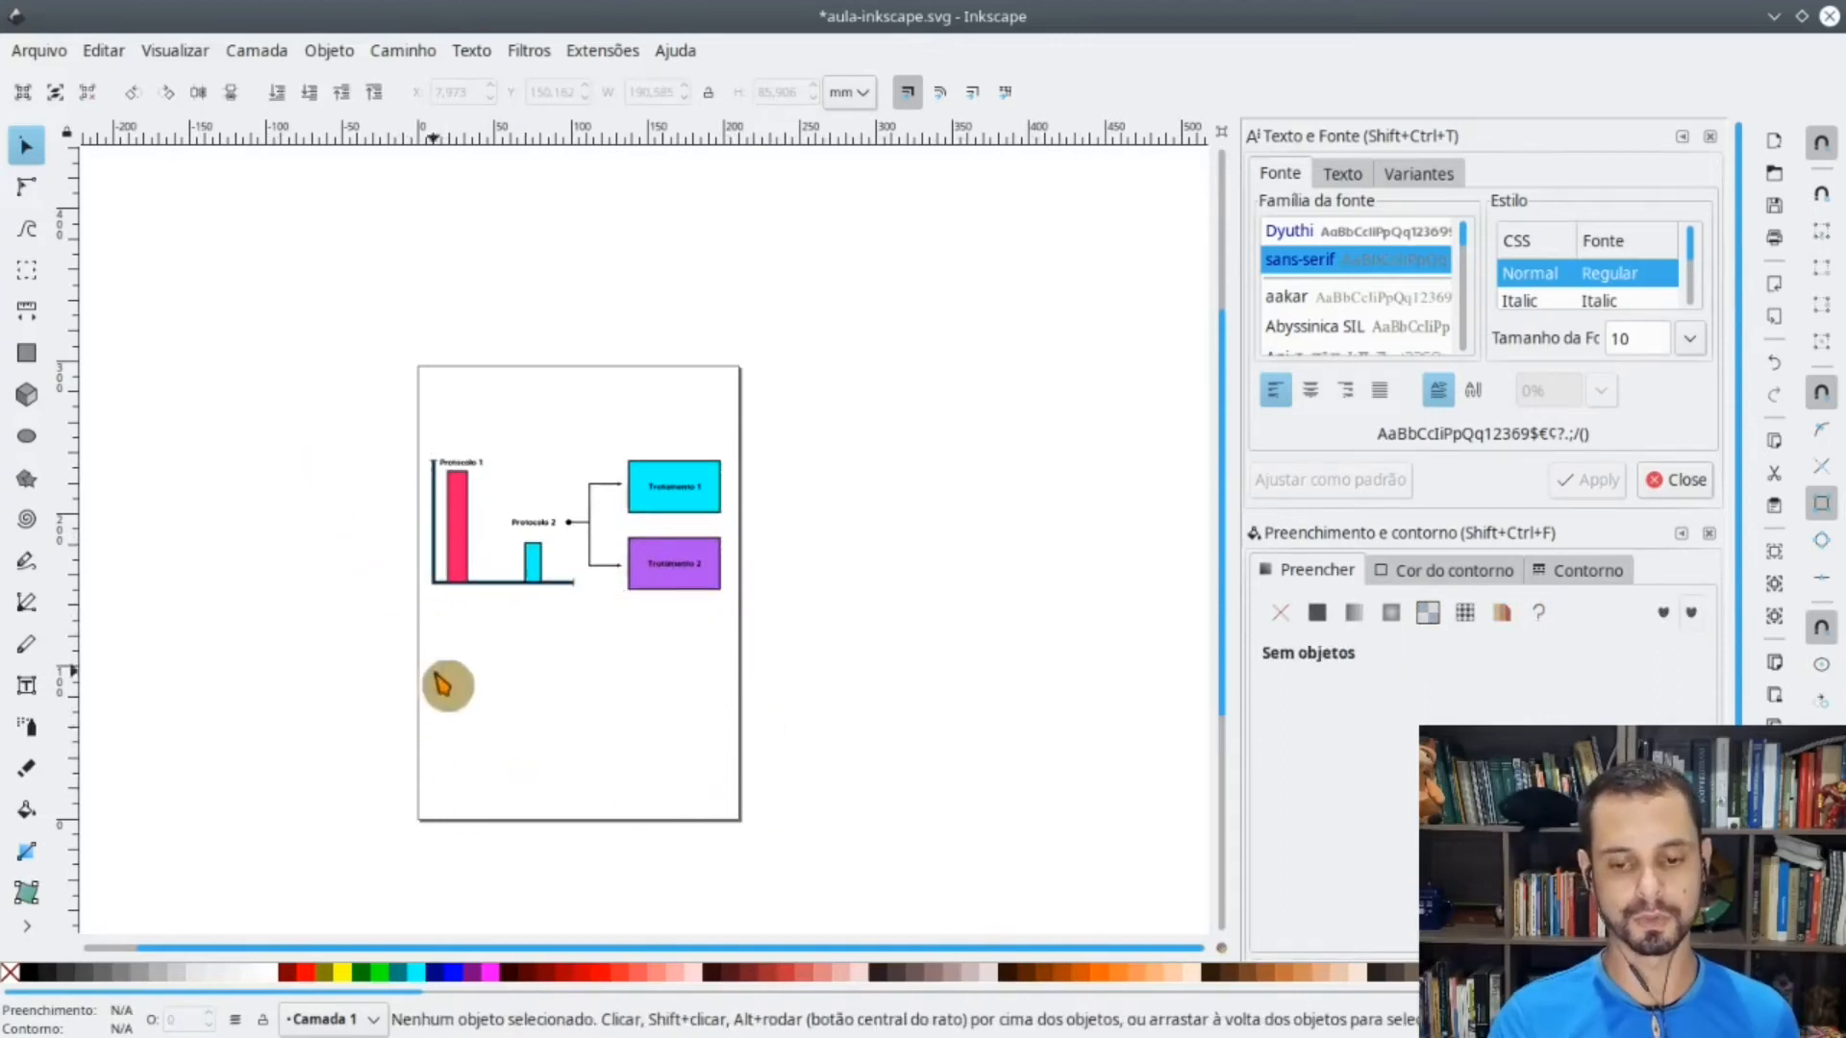
- Try shrinking the whole drawing freely from its lower corner without keeping its proportions, and undo the scaling
left_click_drag(339, 394, 846, 706)
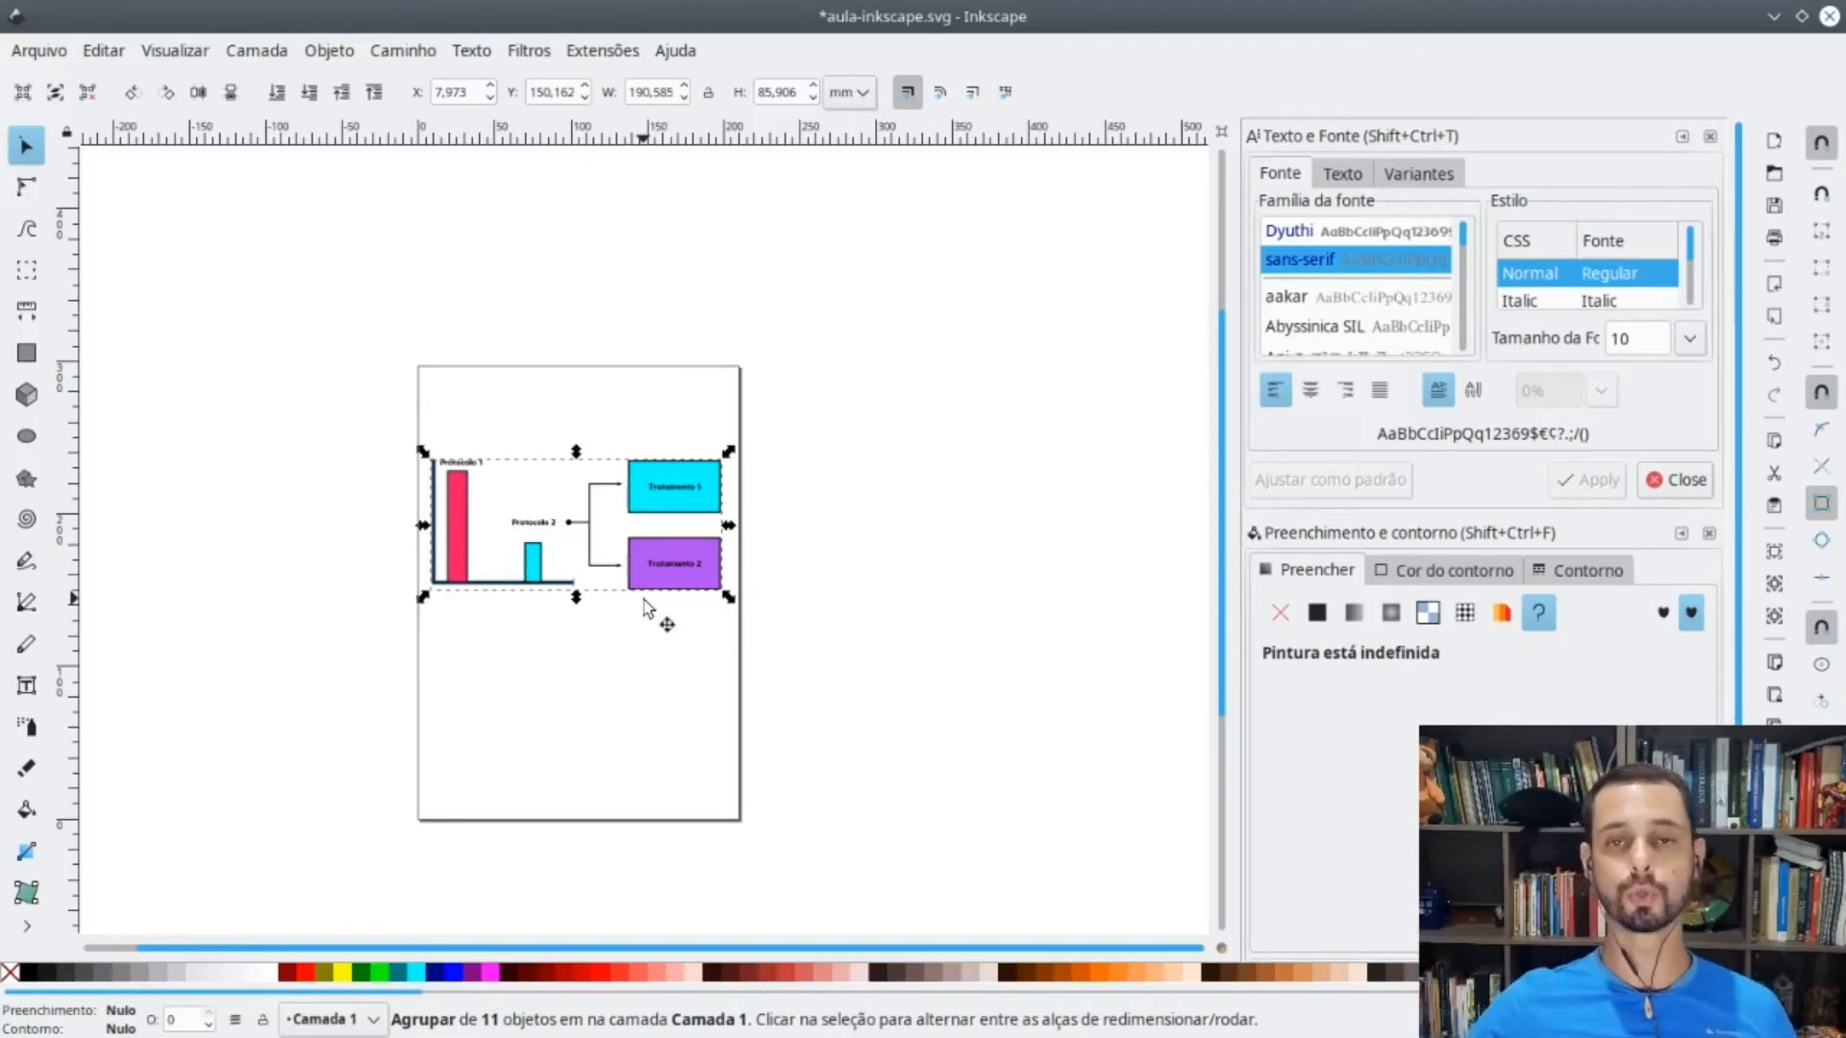
left_click_drag(731, 598, 512, 542)
key("ctrl+z")
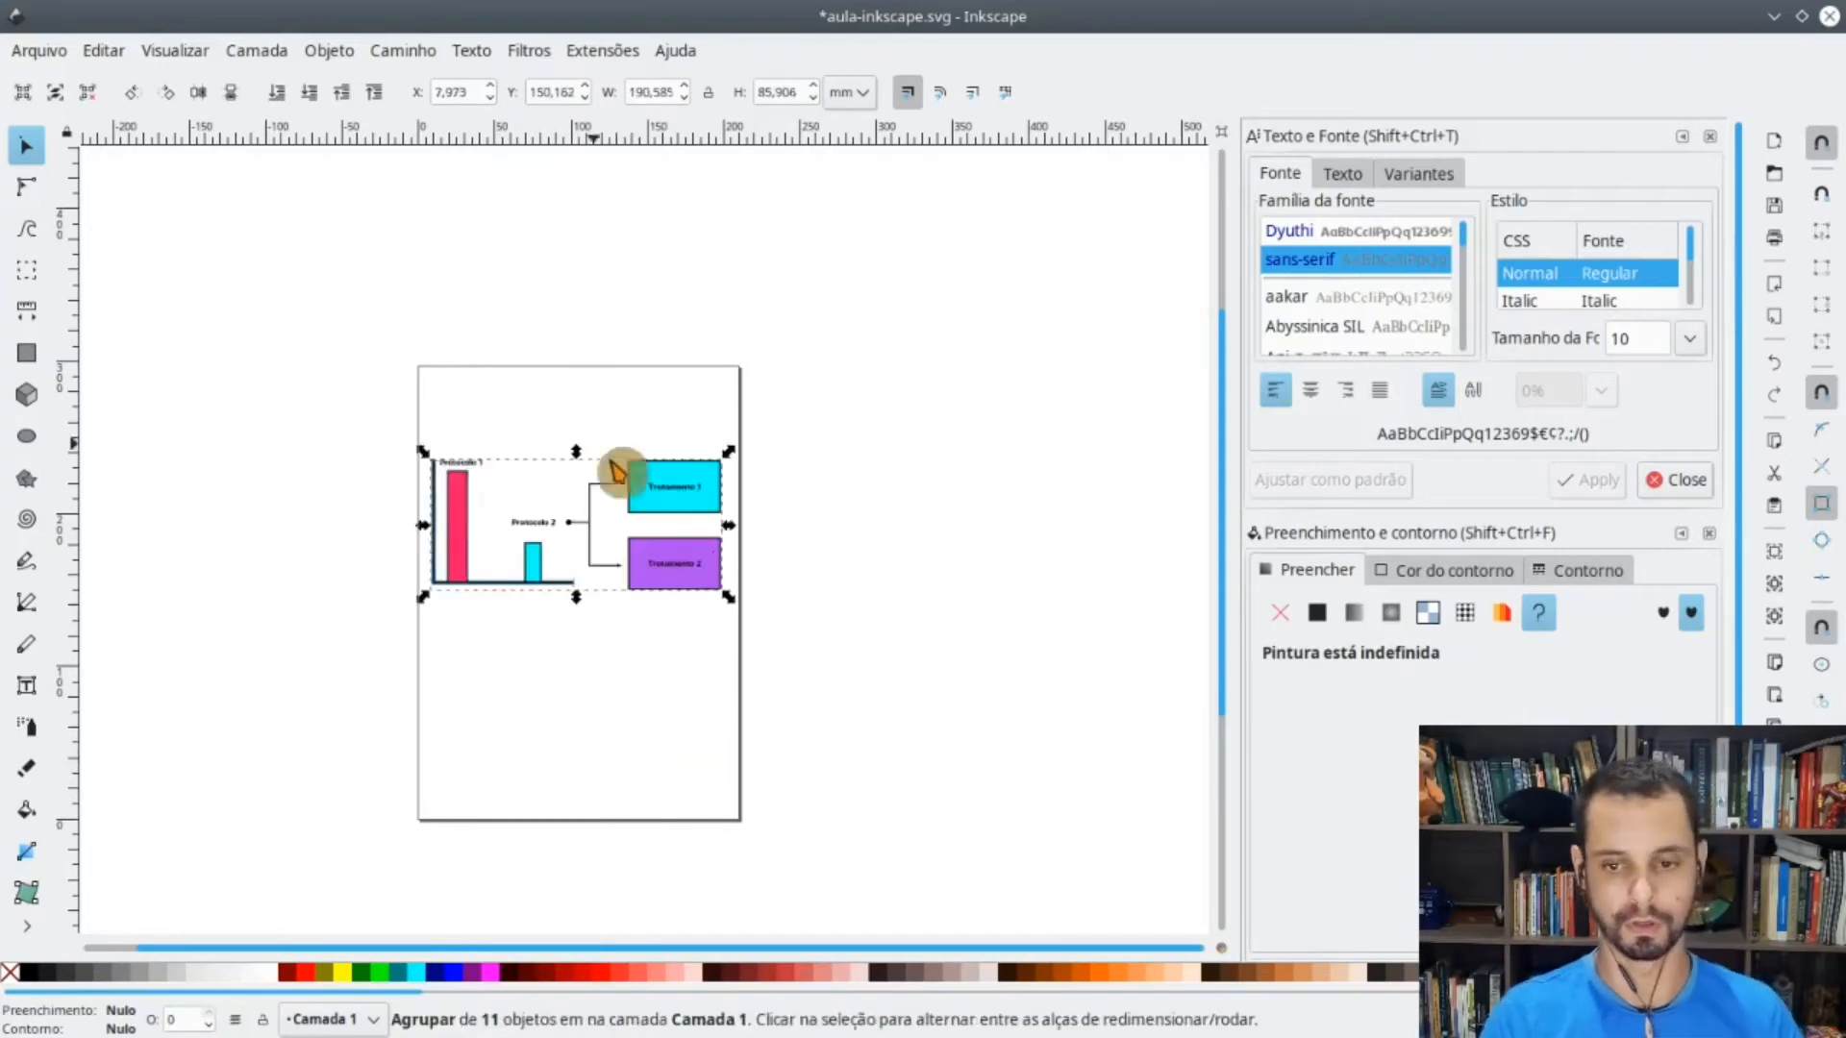
- Lock the width-to-height ratio and enlarge the drawing to about 198 by 89 mm to fill the page width
left_click(710, 94)
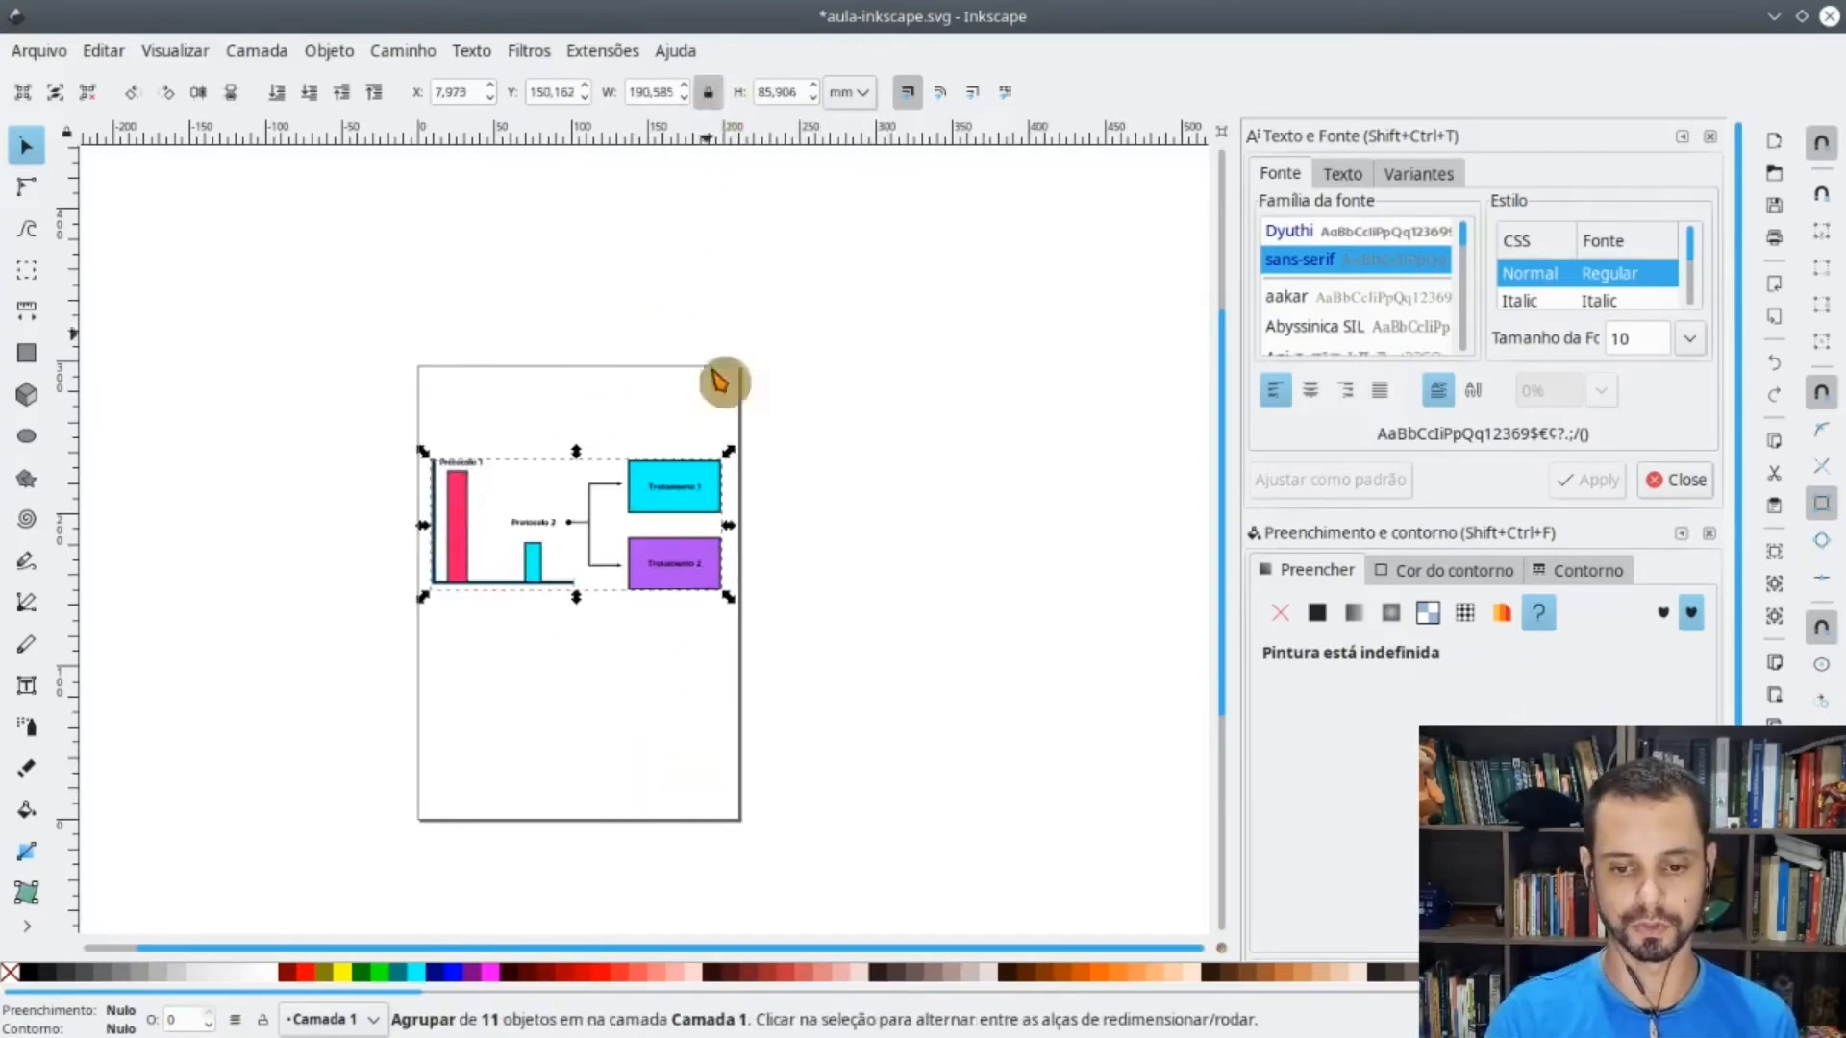
left_click_drag(733, 604, 758, 684)
left_click(914, 859)
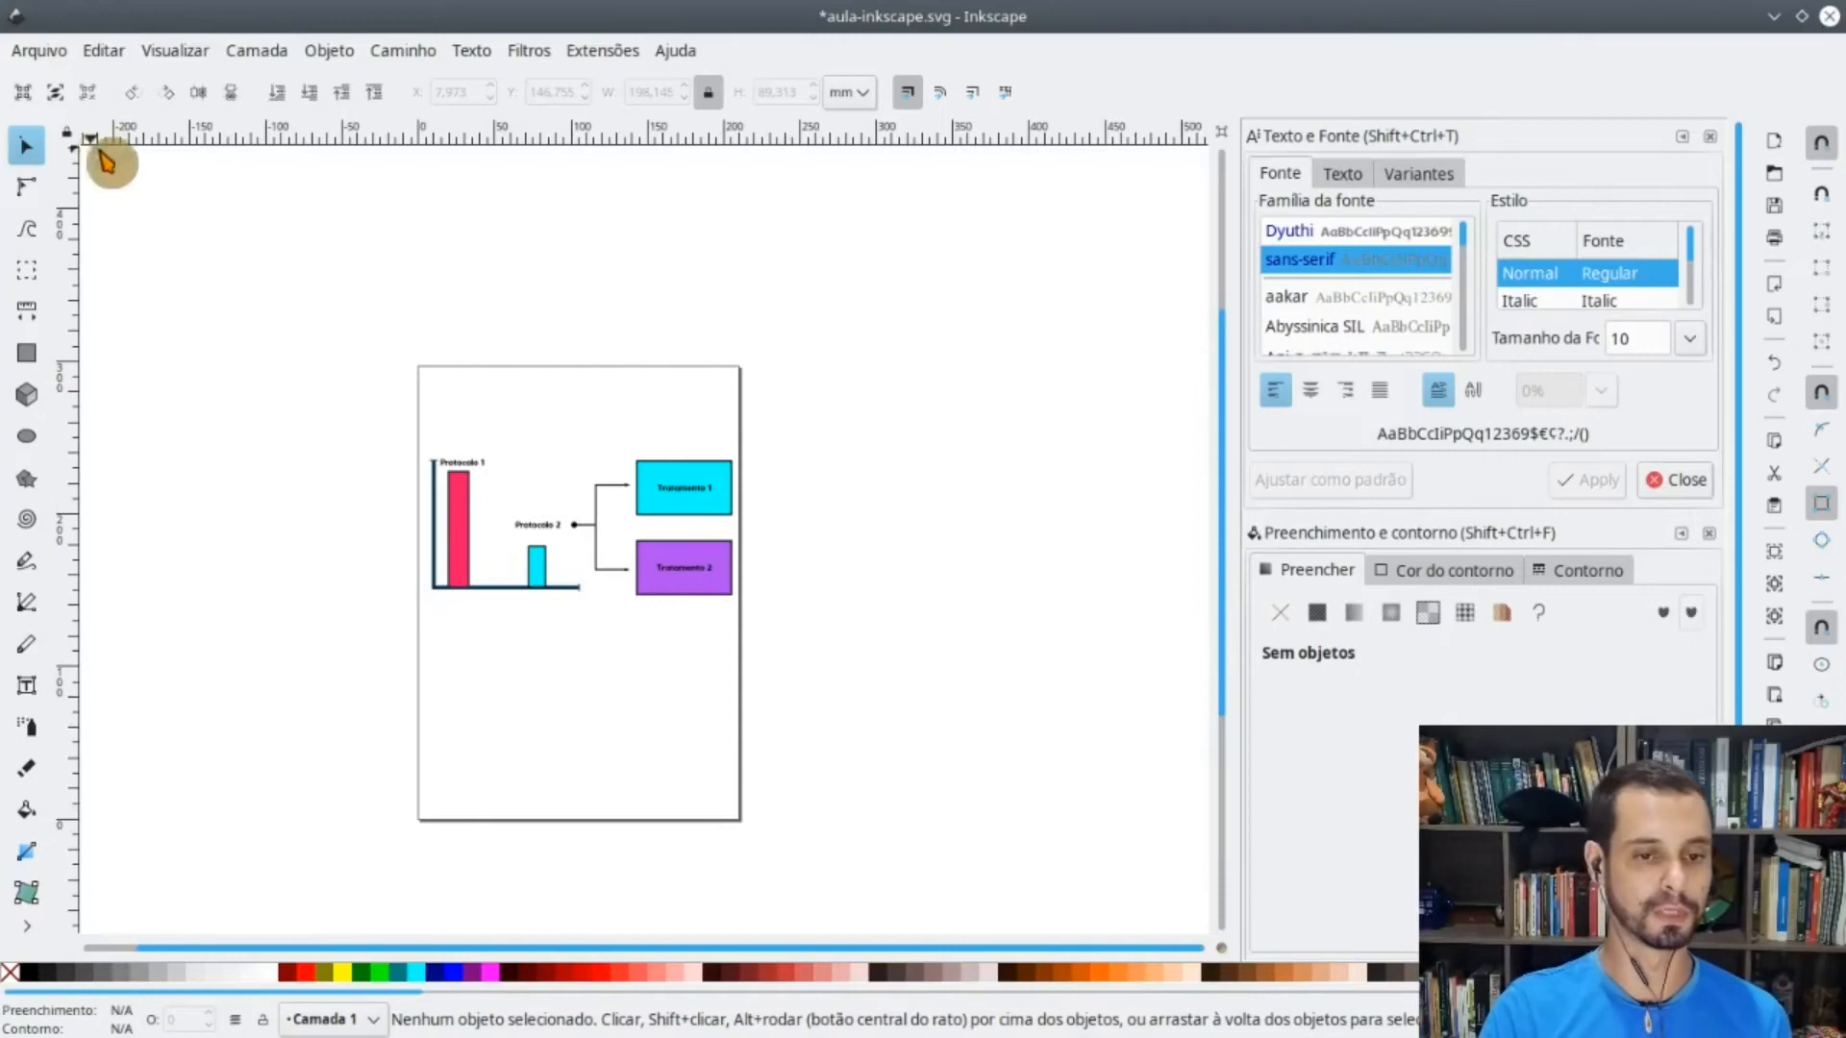
- Switch the page size to A0 in the document properties and customise it to 1000 mm wide by 1200 mm high
left_click(40, 53)
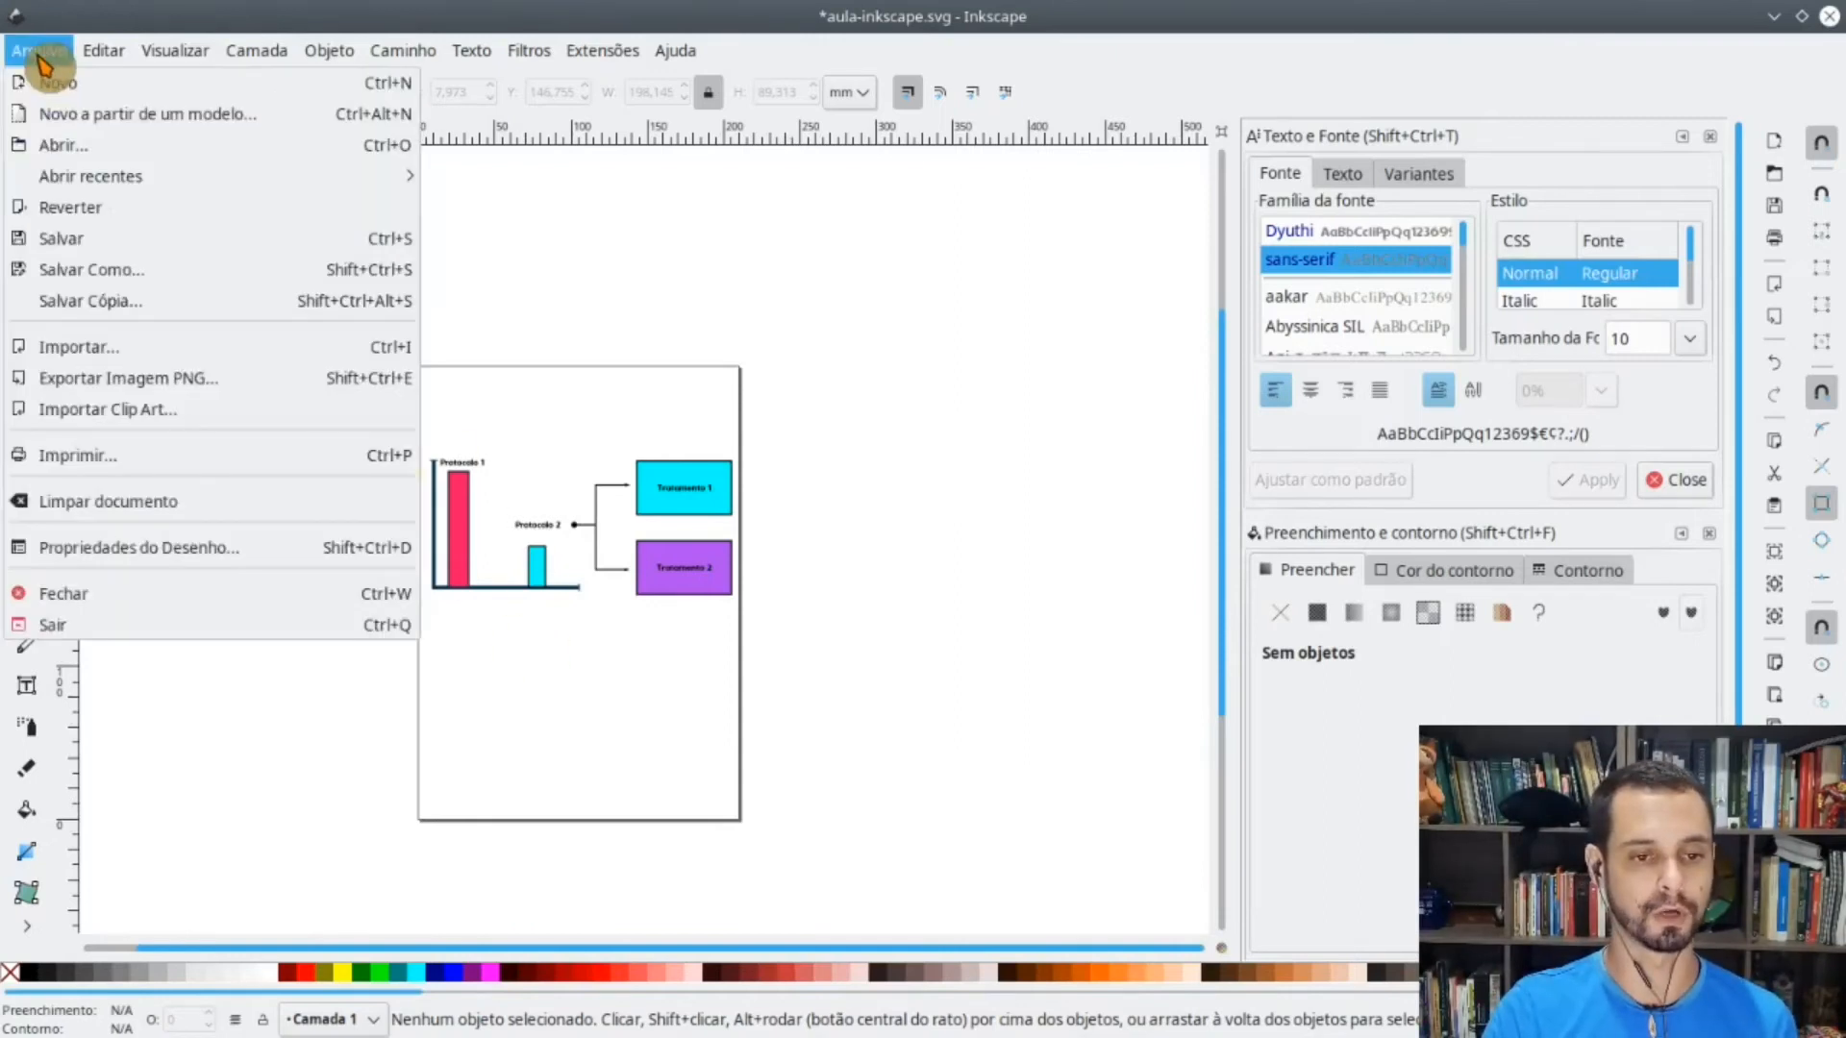
left_click(100, 556)
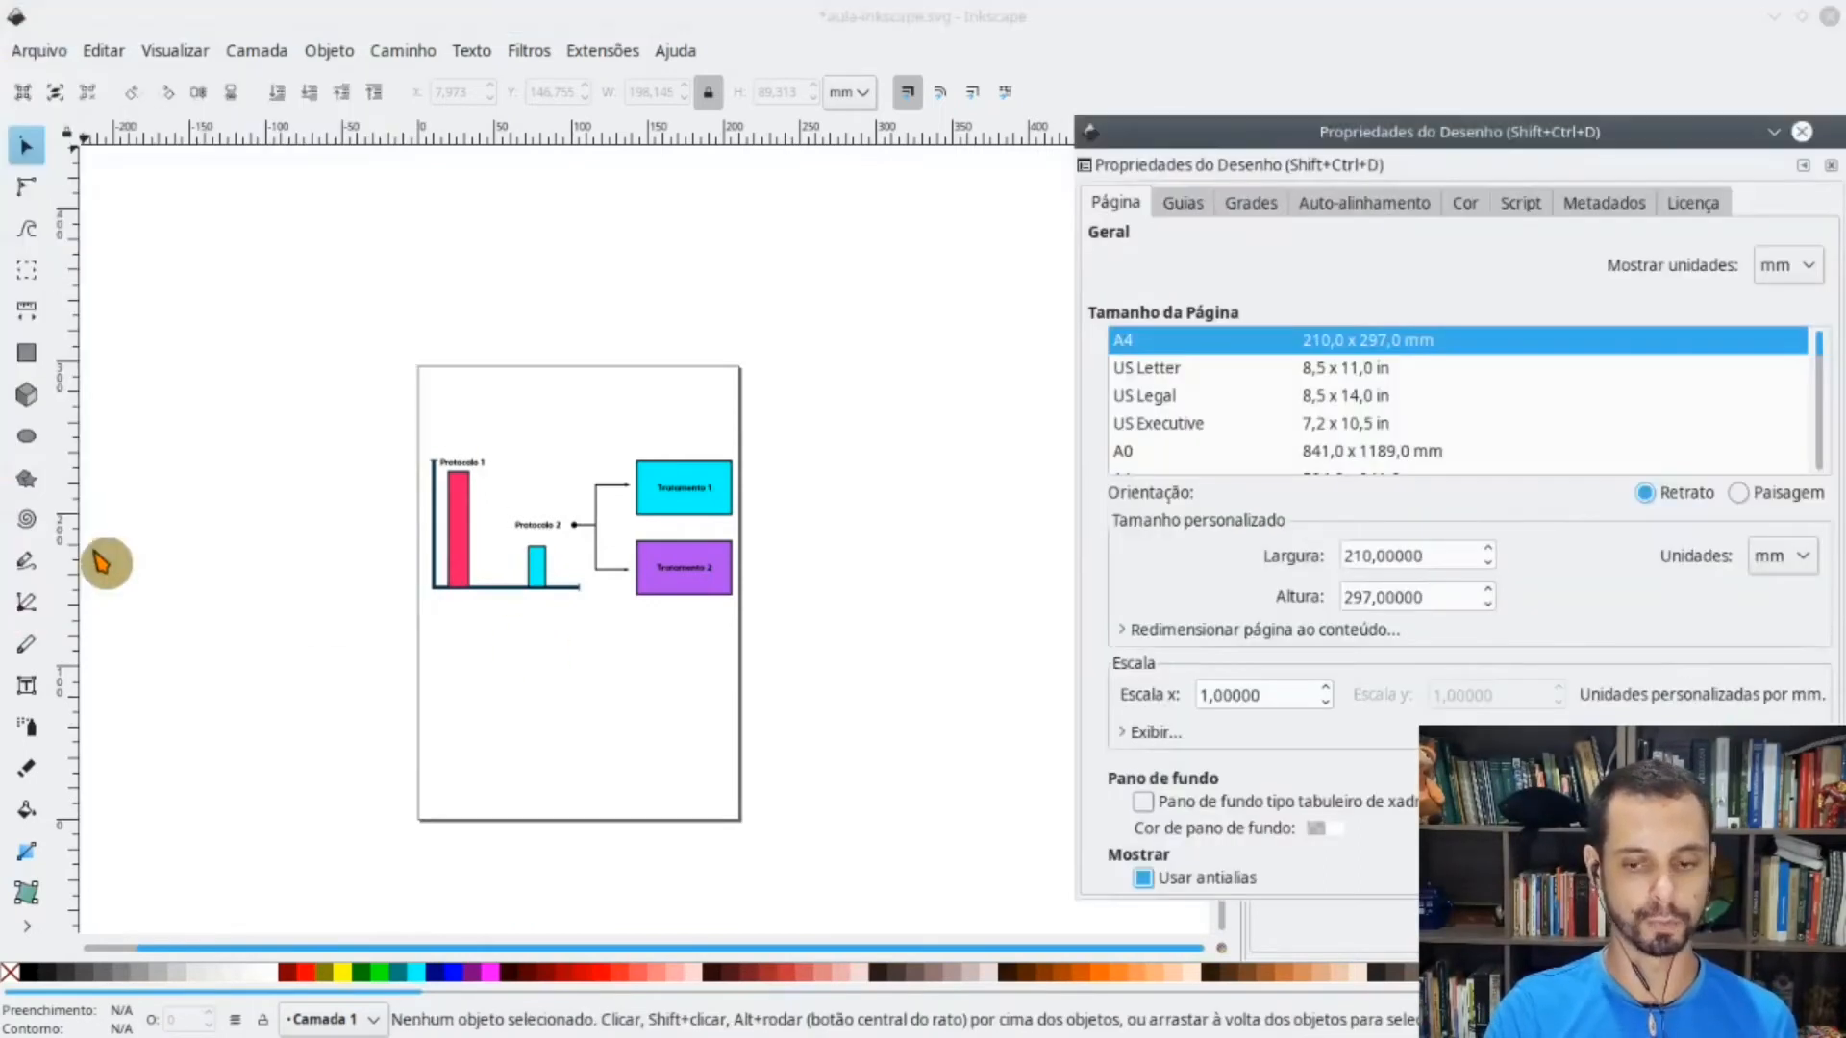
left_click(1127, 453)
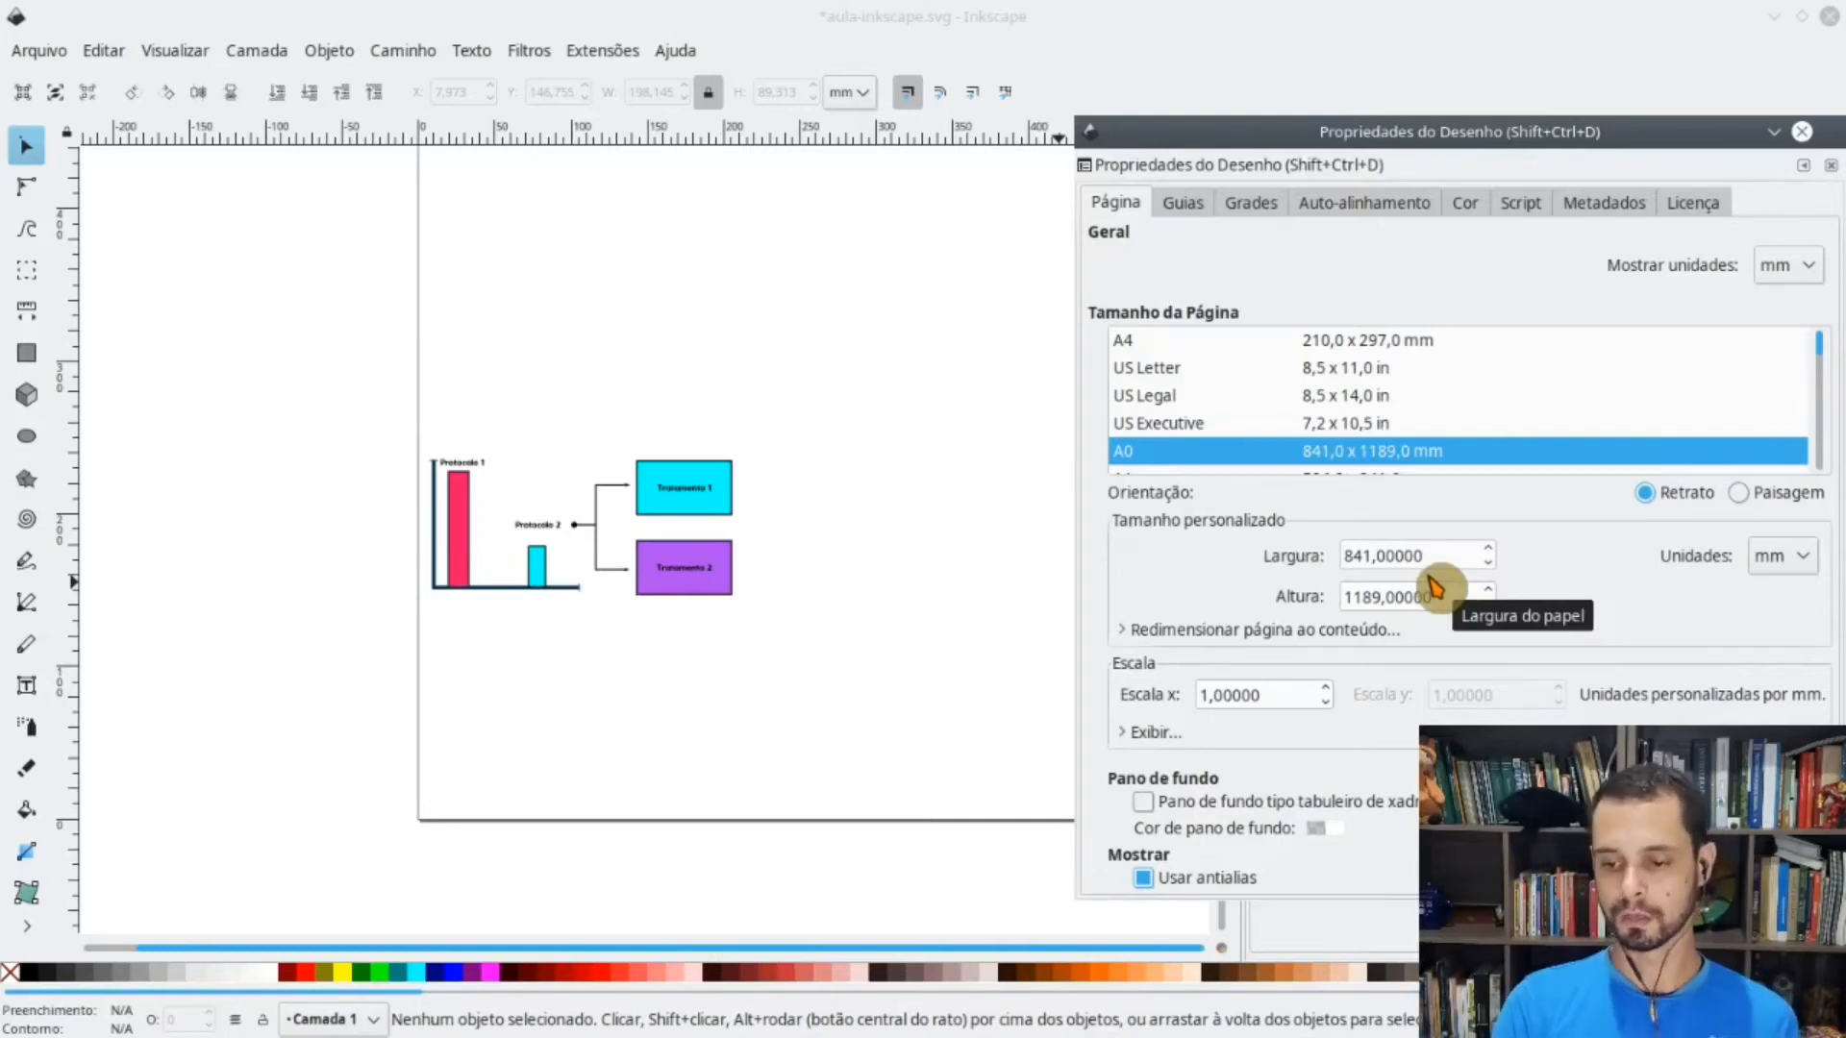
left_click_drag(1451, 548, 1157, 538)
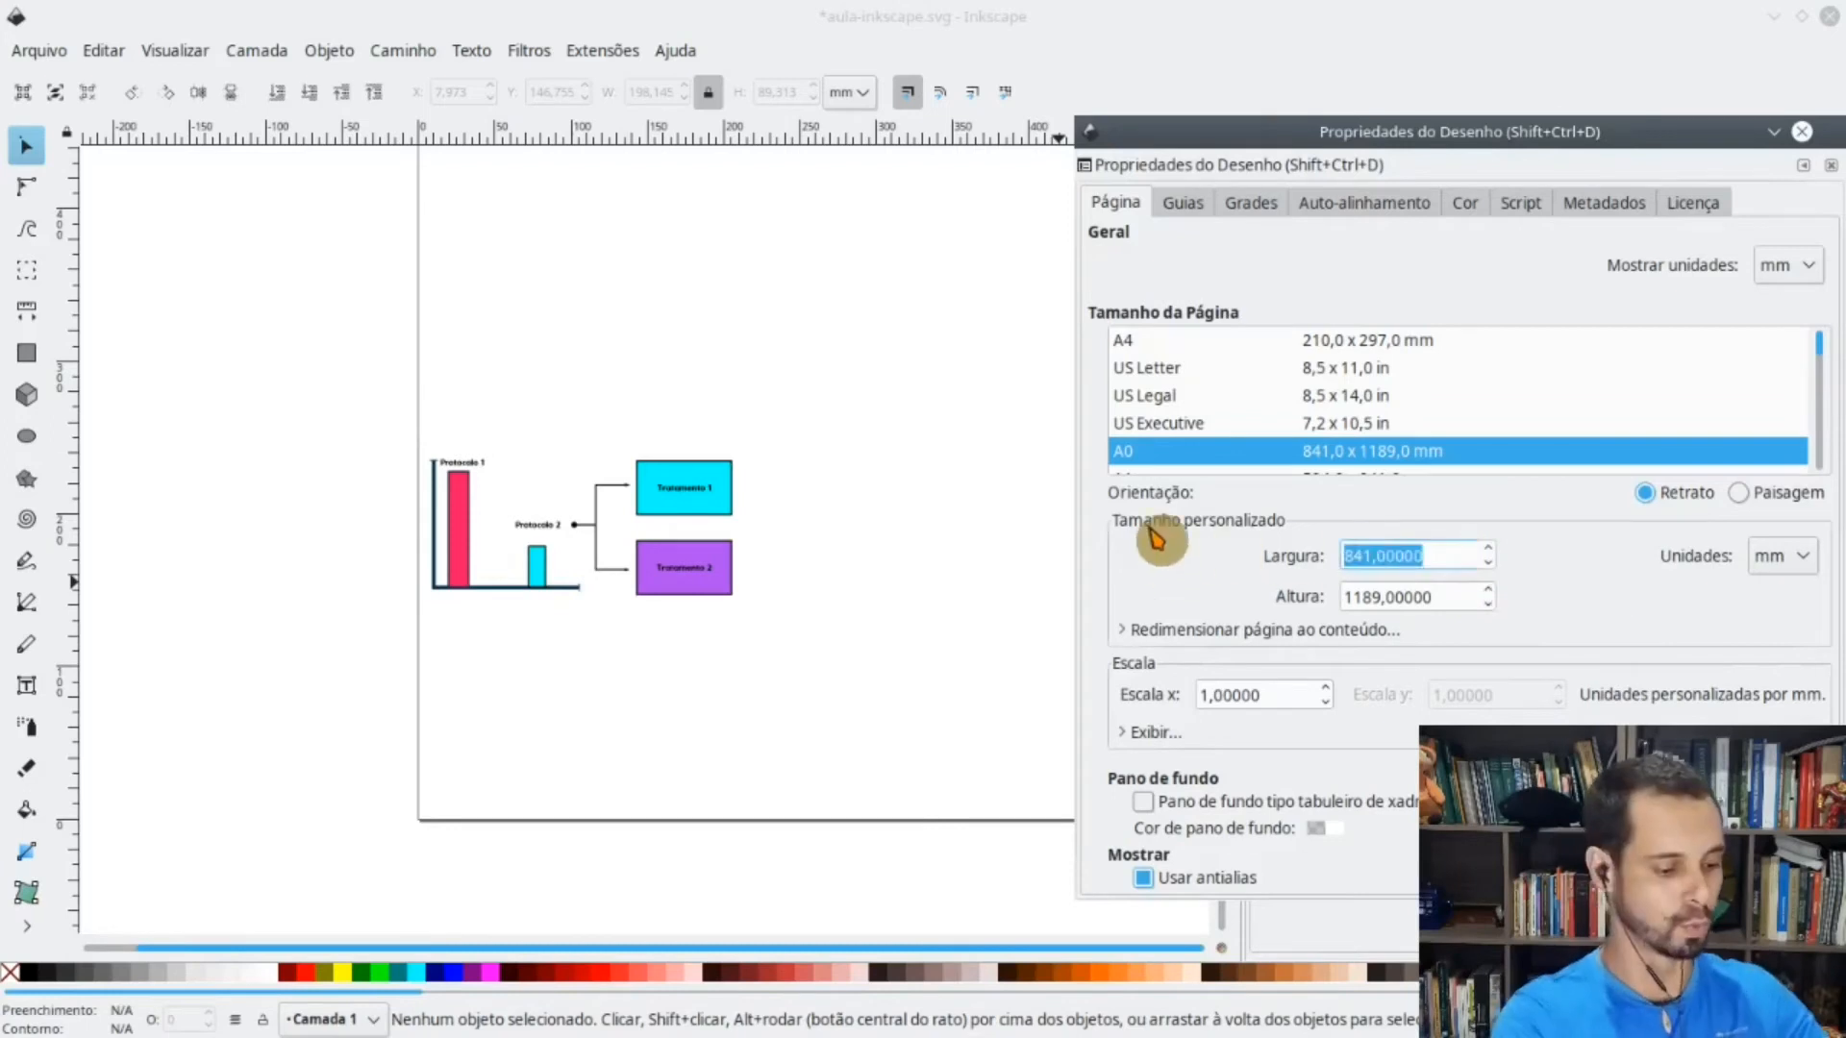
type("1000")
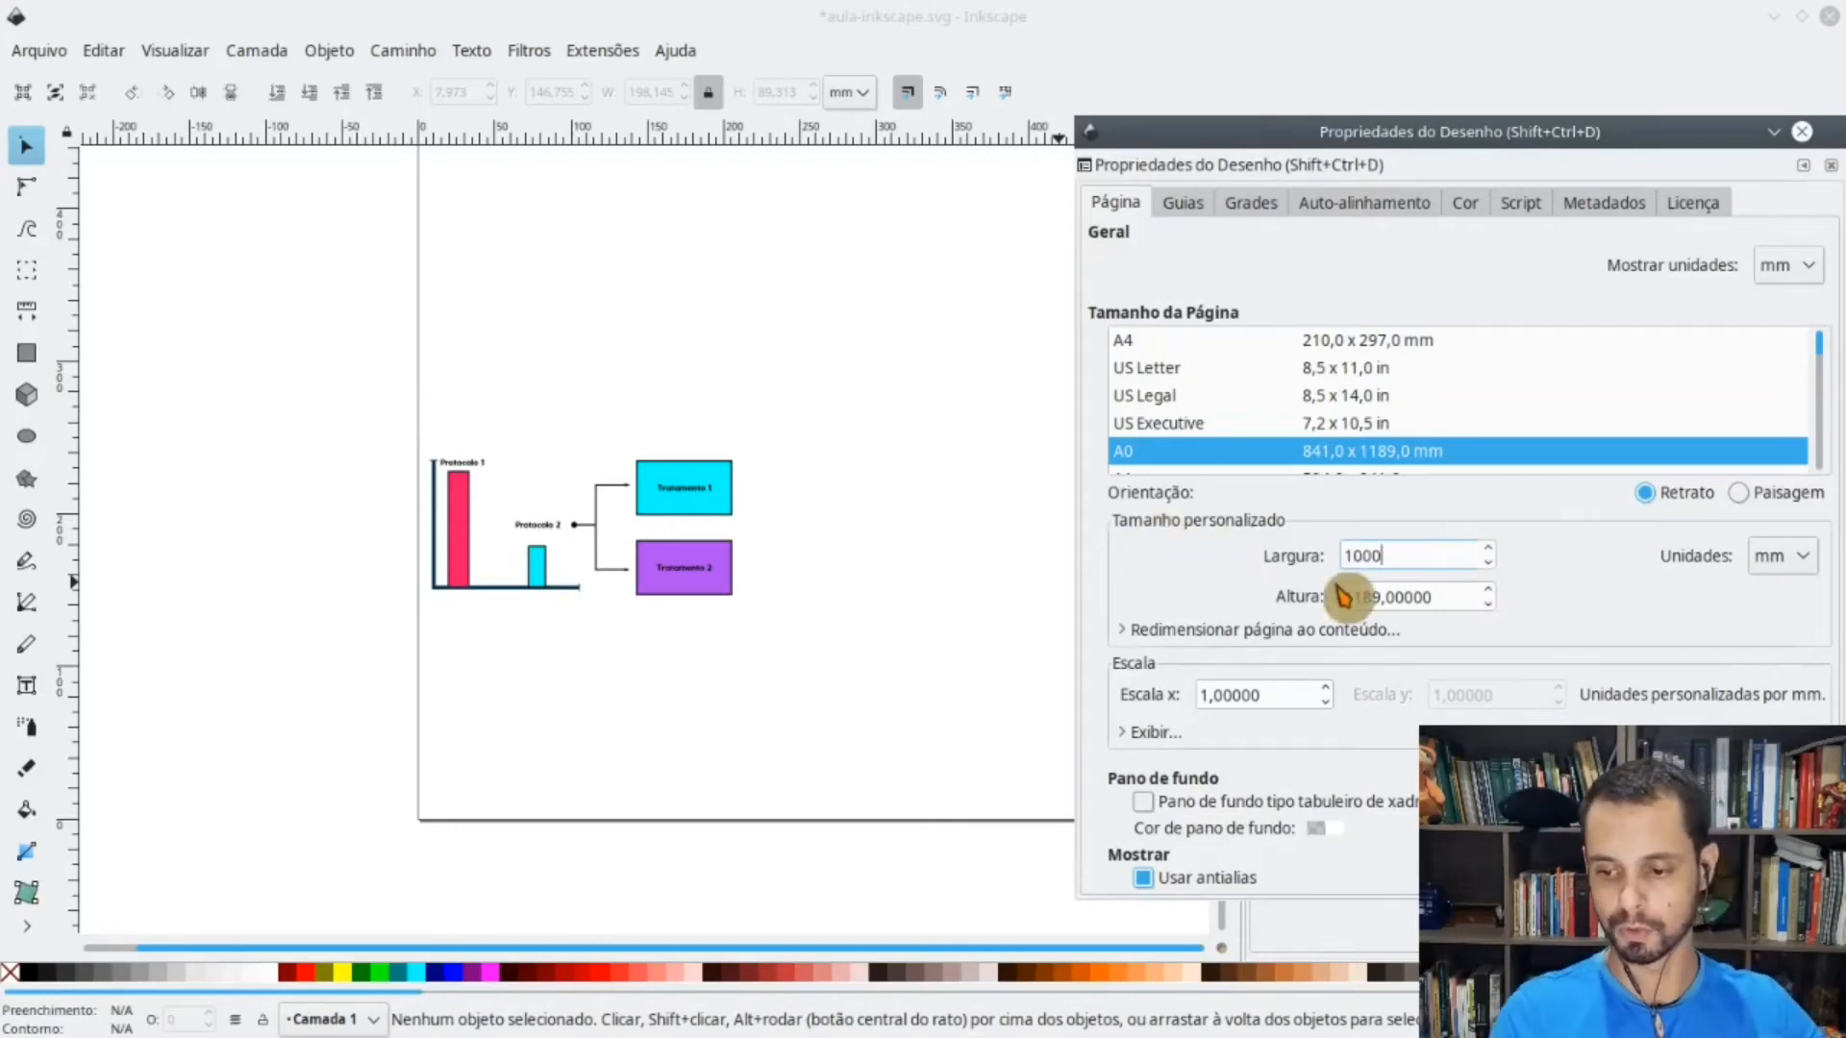
left_click_drag(1447, 597, 1284, 601)
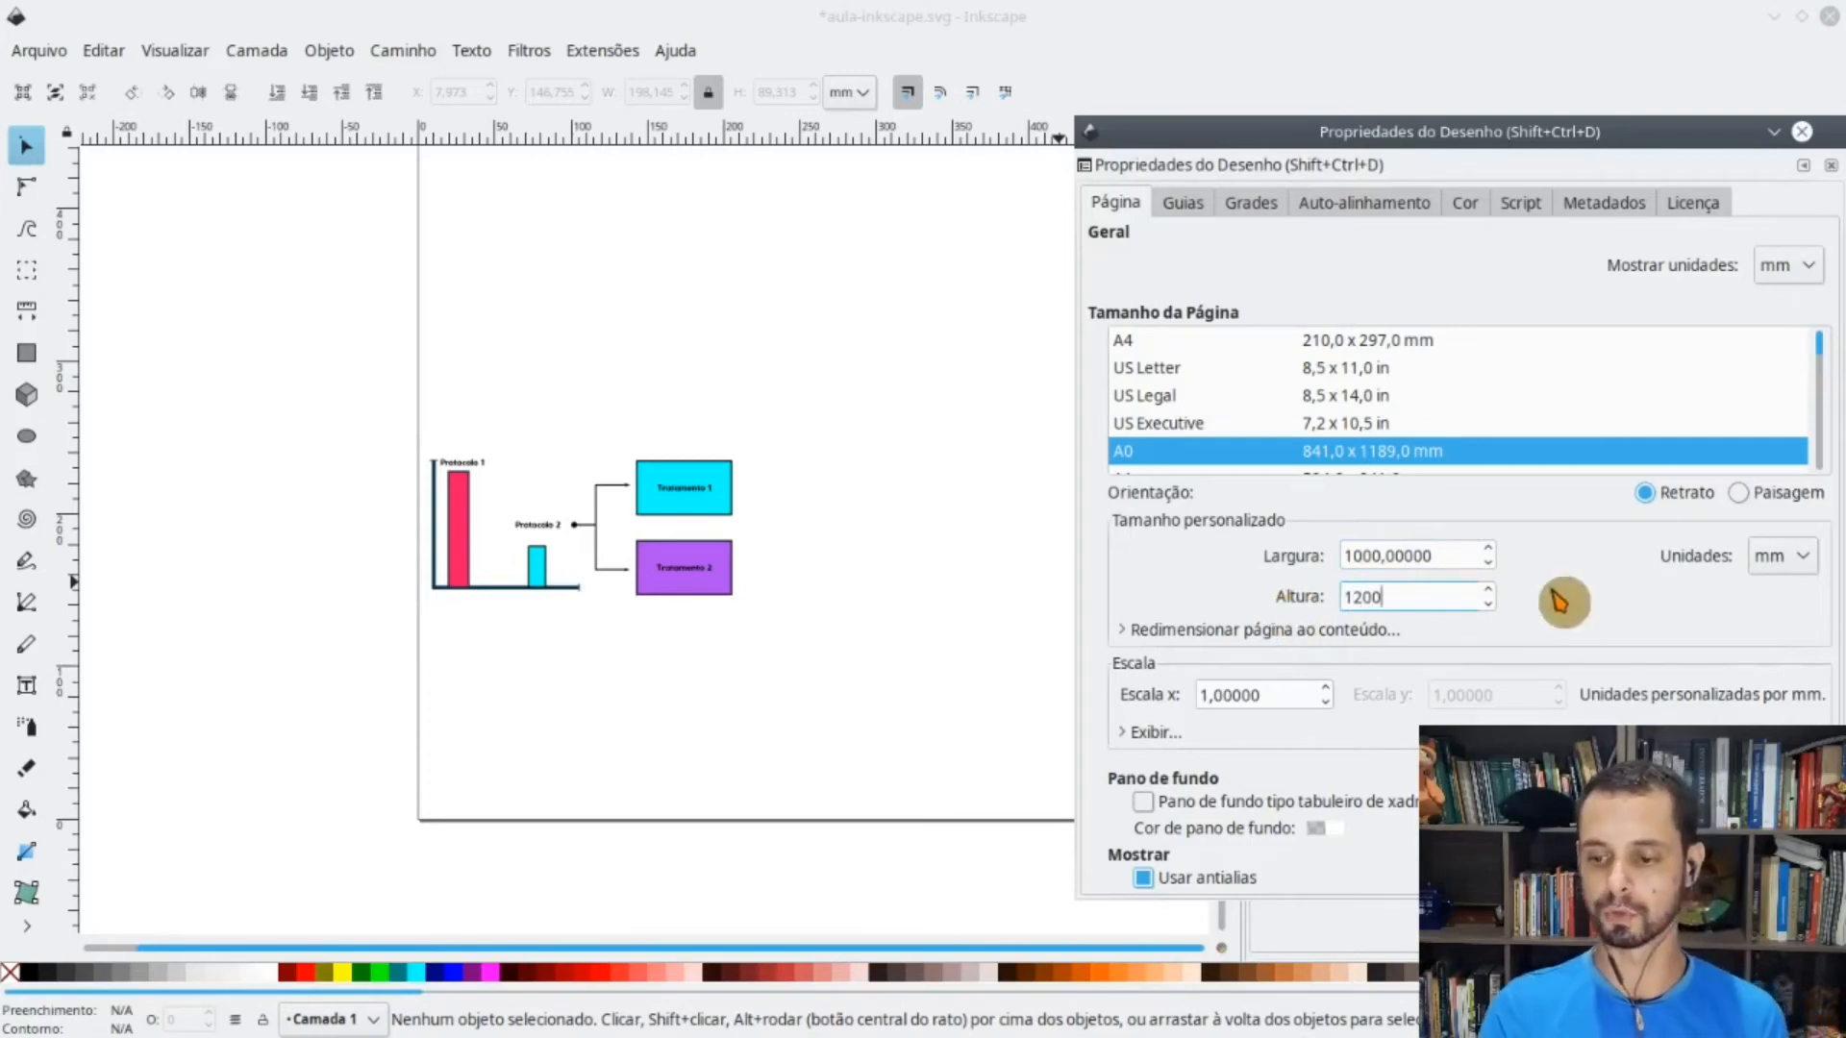
left_click_drag(1618, 135, 1325, 236)
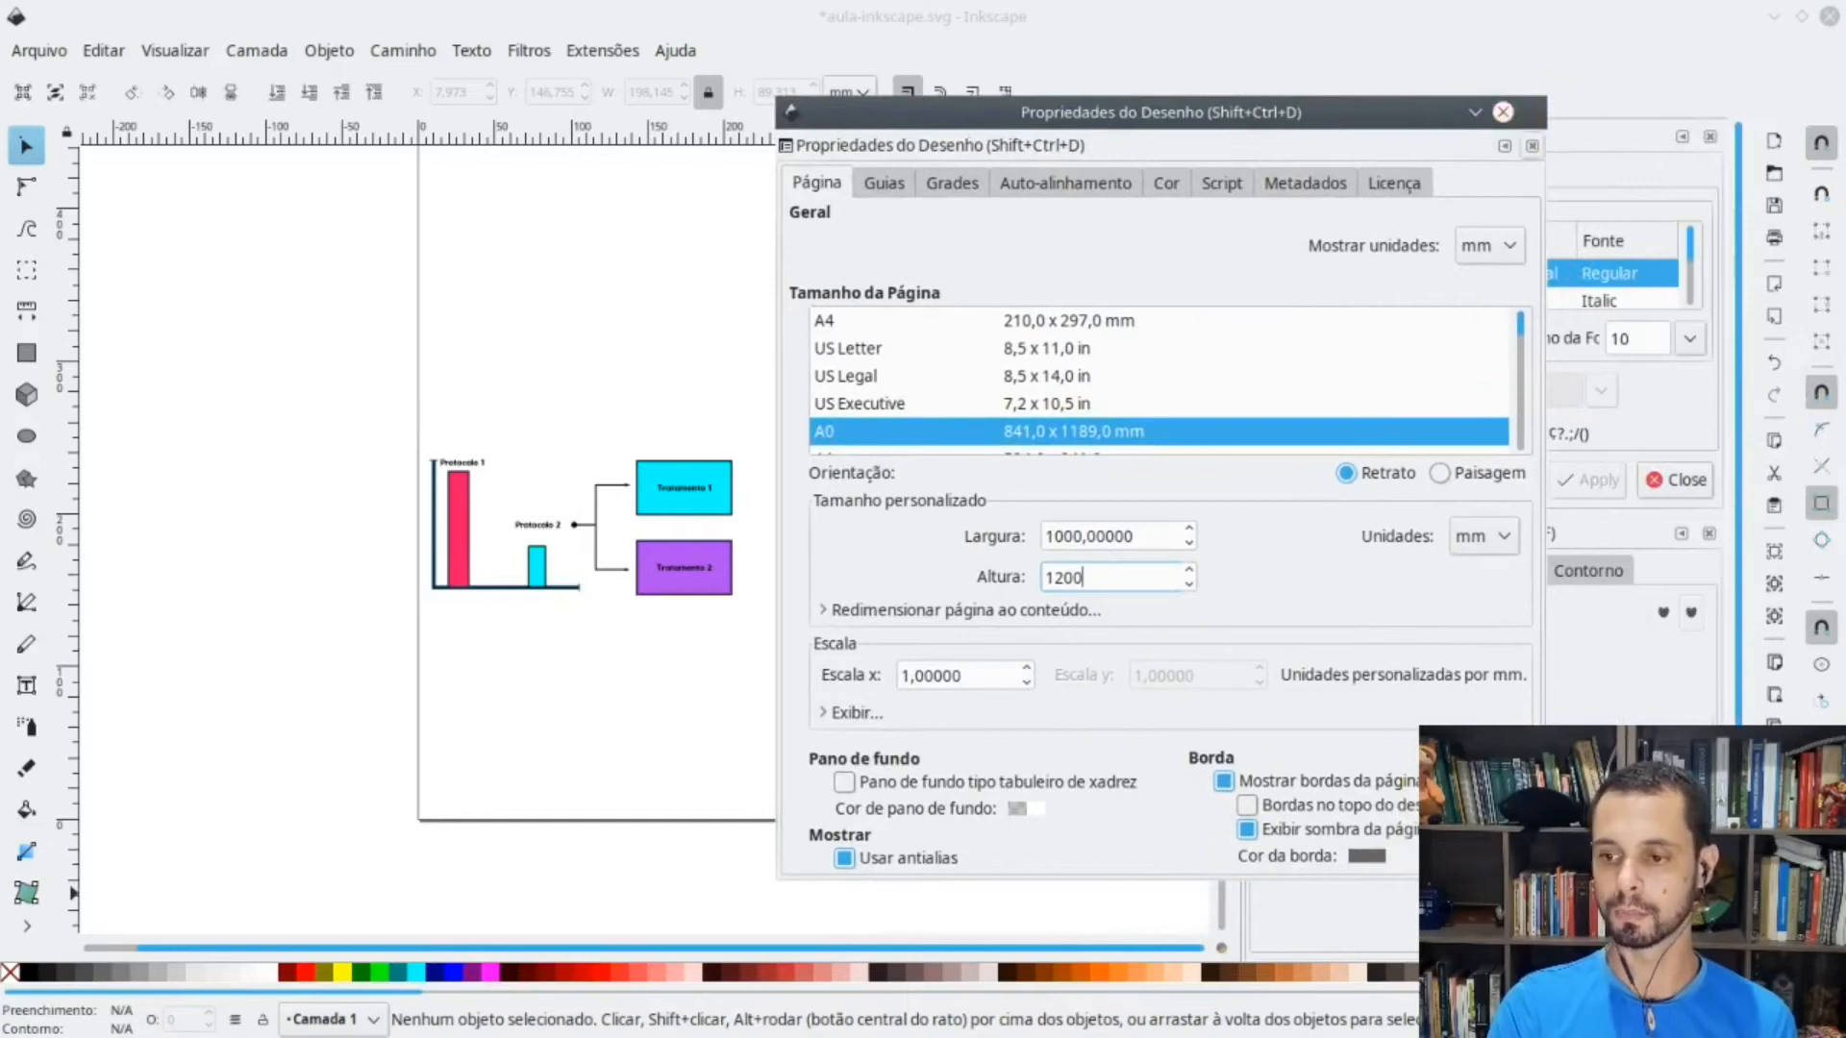
left_click(1510, 116)
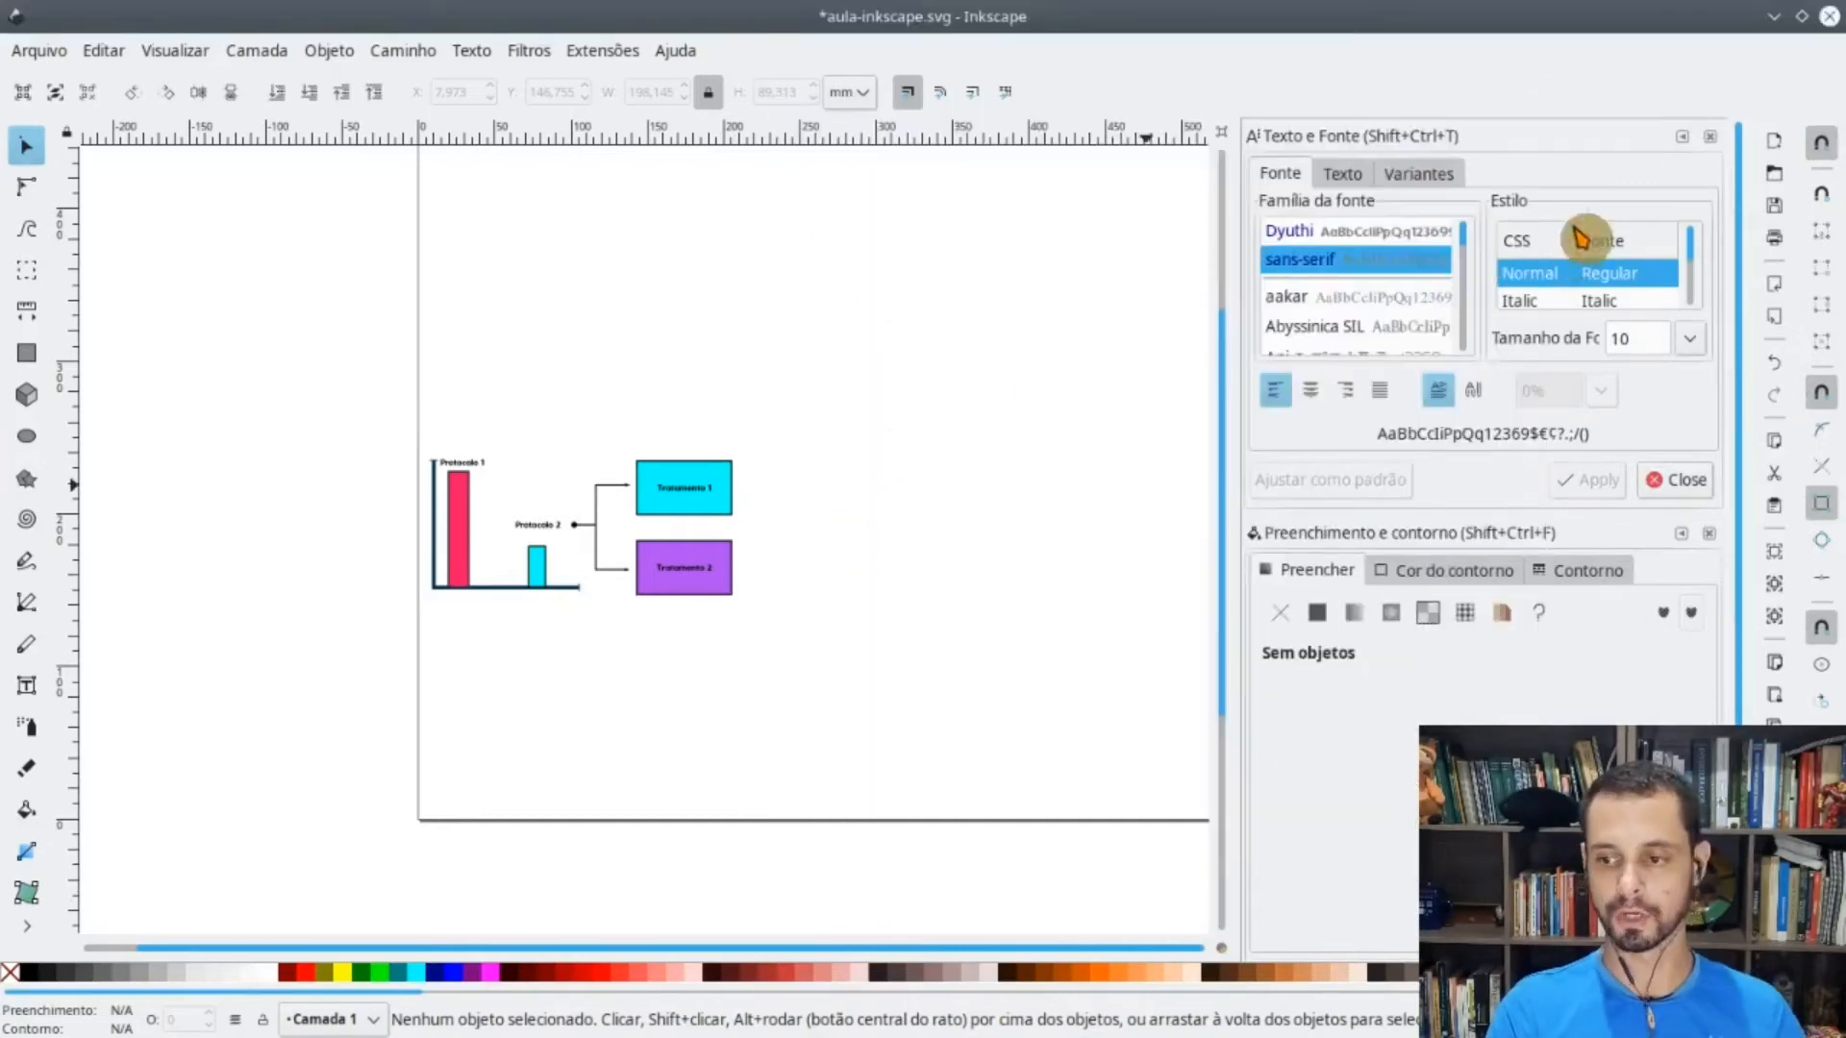
- Hide the docked text and fill dialogs and fit the whole enlarged page in the view
left_click(1672, 134)
left_click(1671, 138)
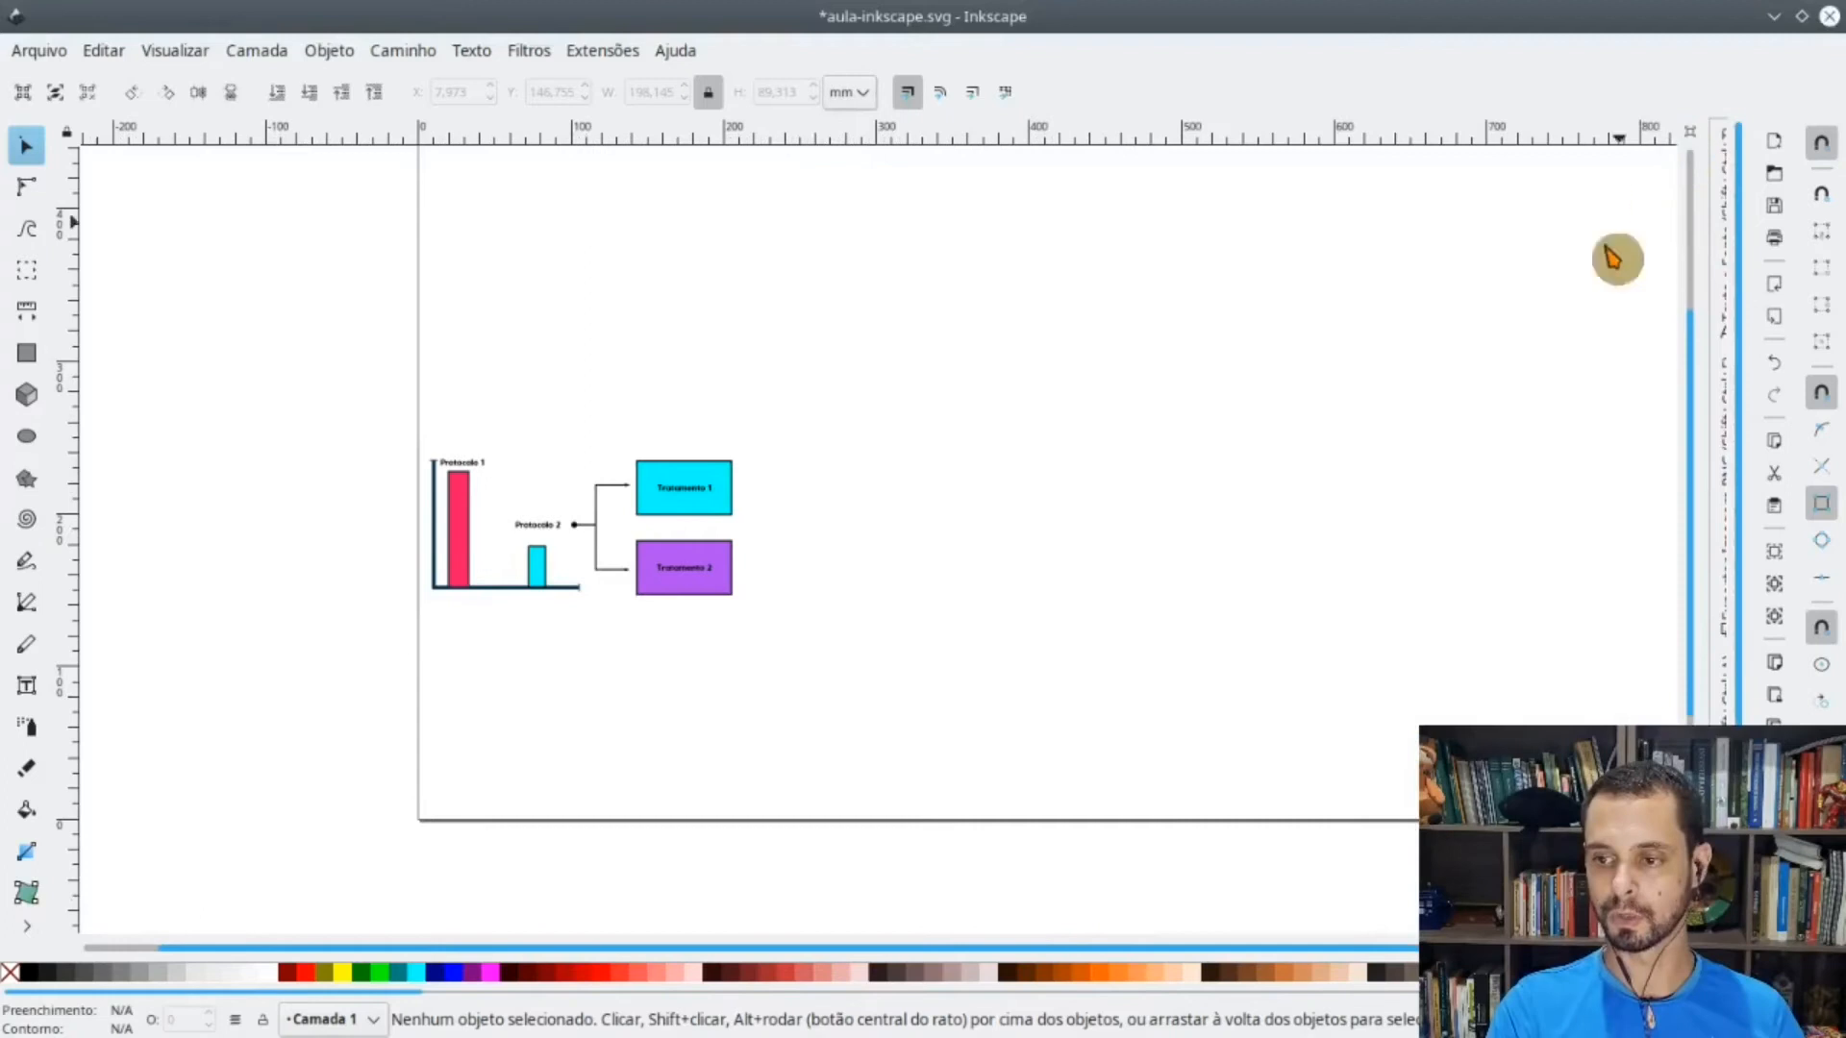
scroll(1190, 568, "down", 4)
scroll(1503, 385, "up", 1)
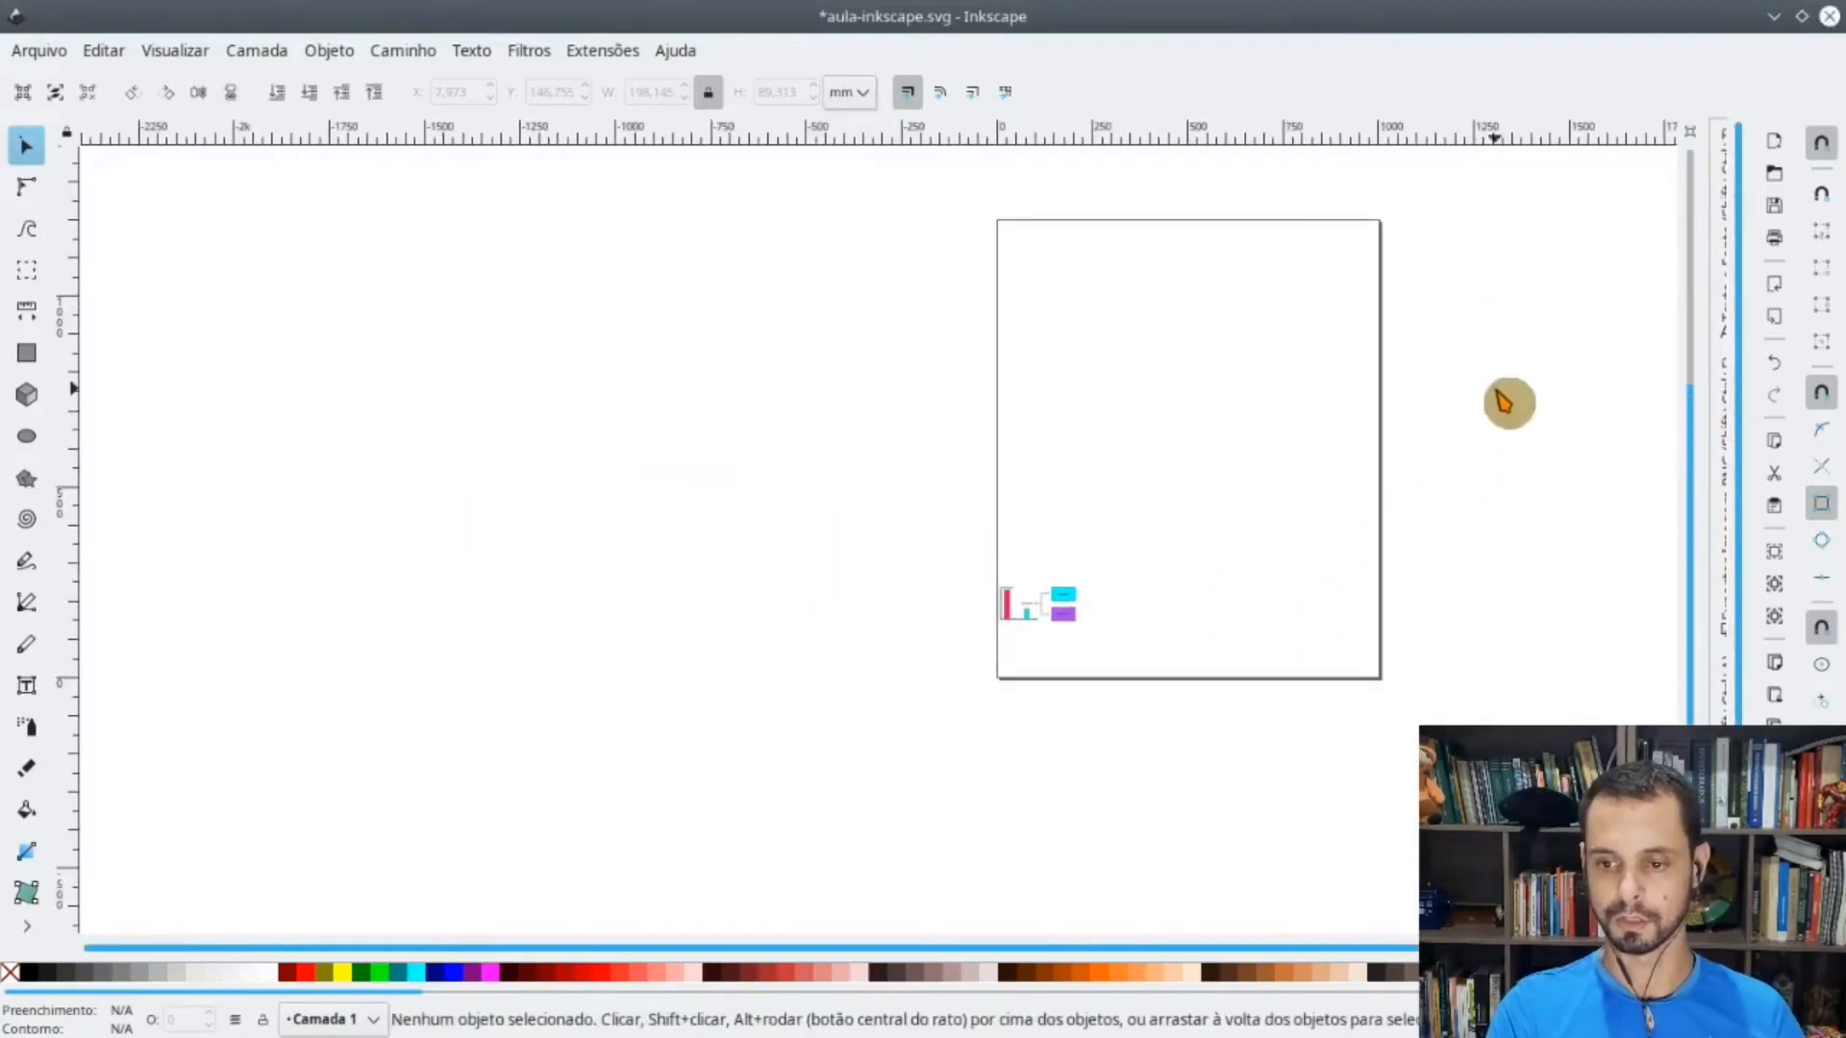
scroll(1505, 425, "right", 3)
scroll(1538, 414, "up", 4)
scroll(1548, 428, "right", 5)
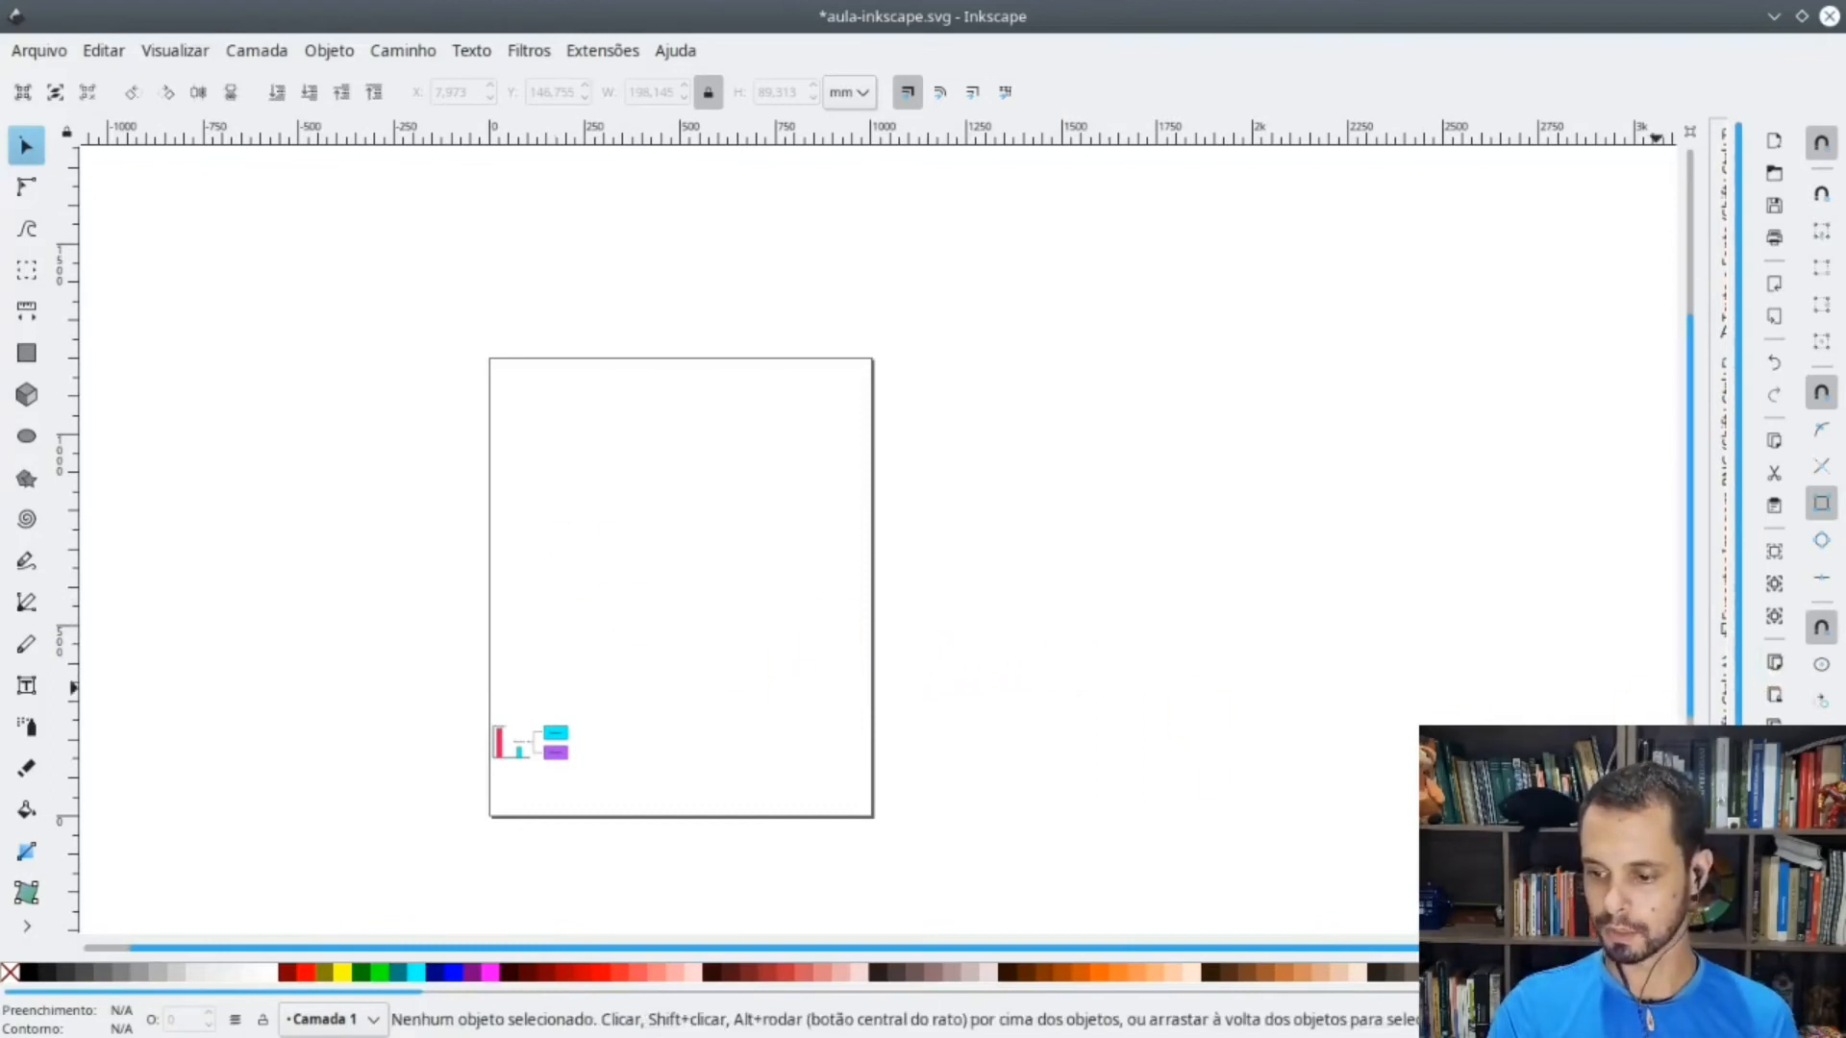
left_click(1776, 588)
left_click(1776, 616)
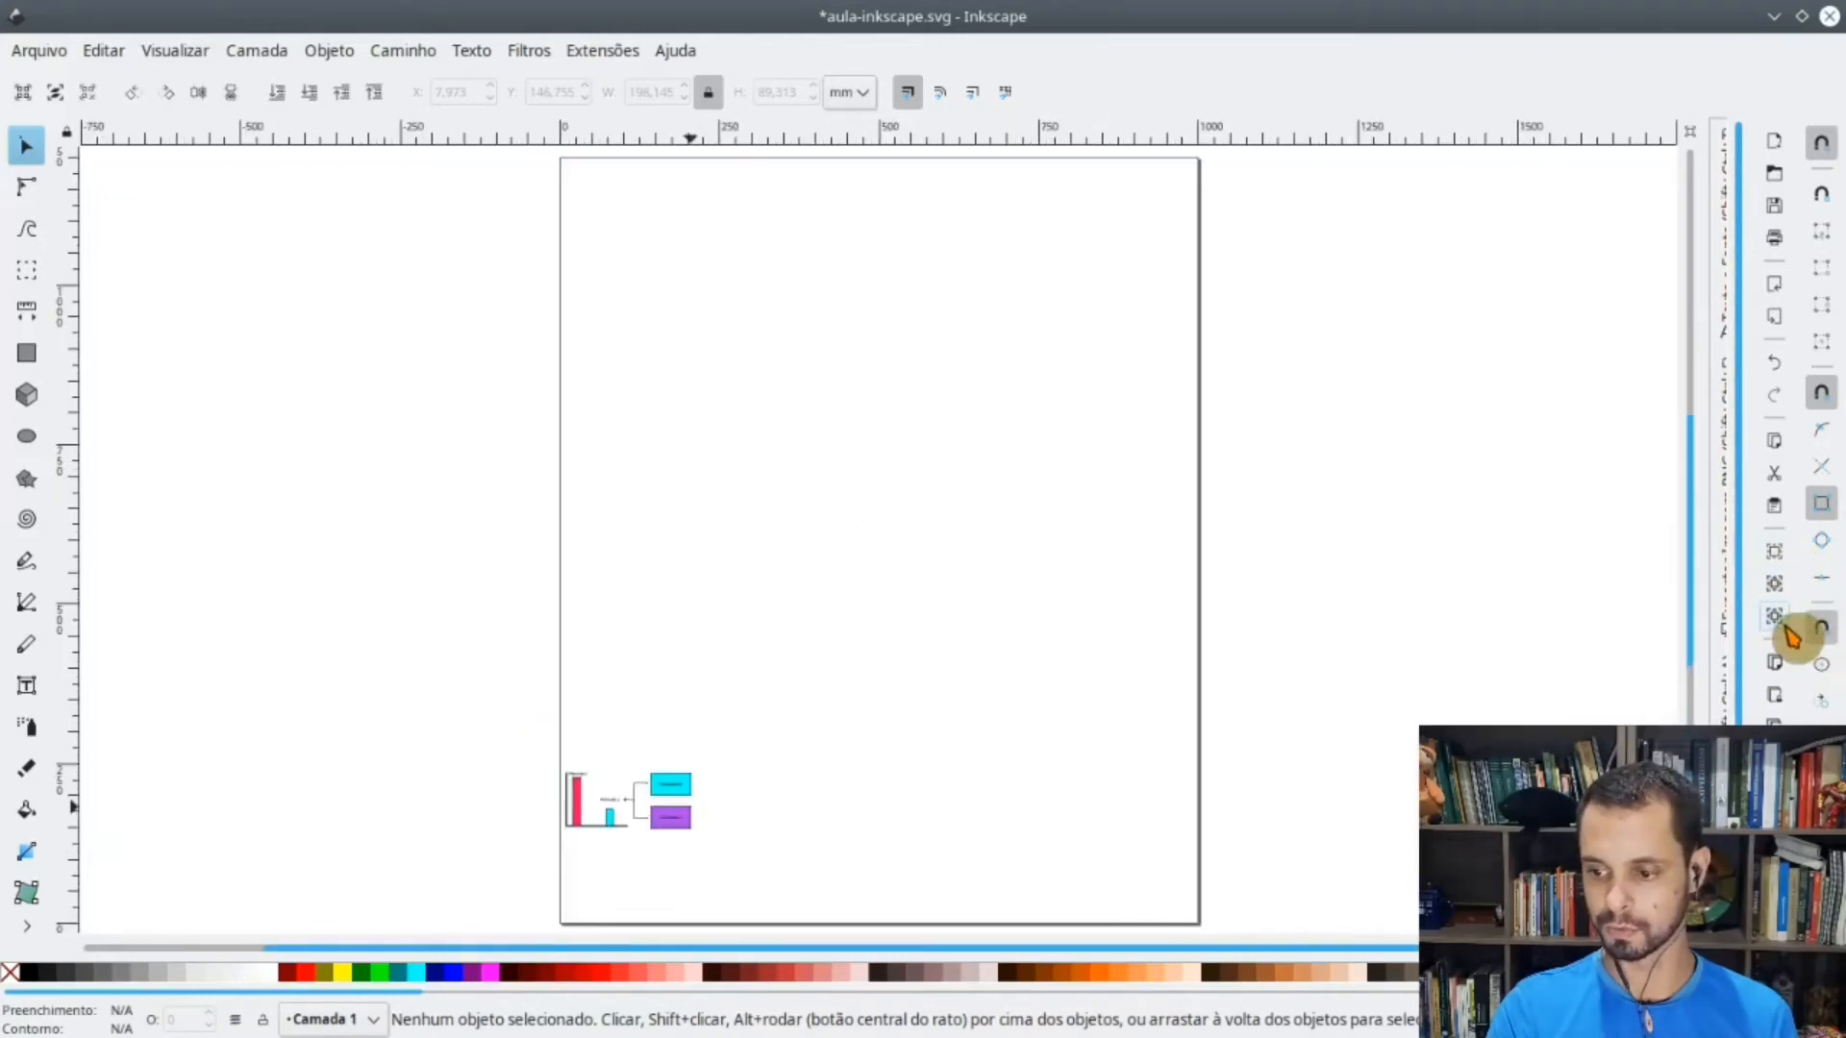
- Scale the drawing proportionally to about 968 by 436 mm and move it up to the top of the page
left_click(670, 815)
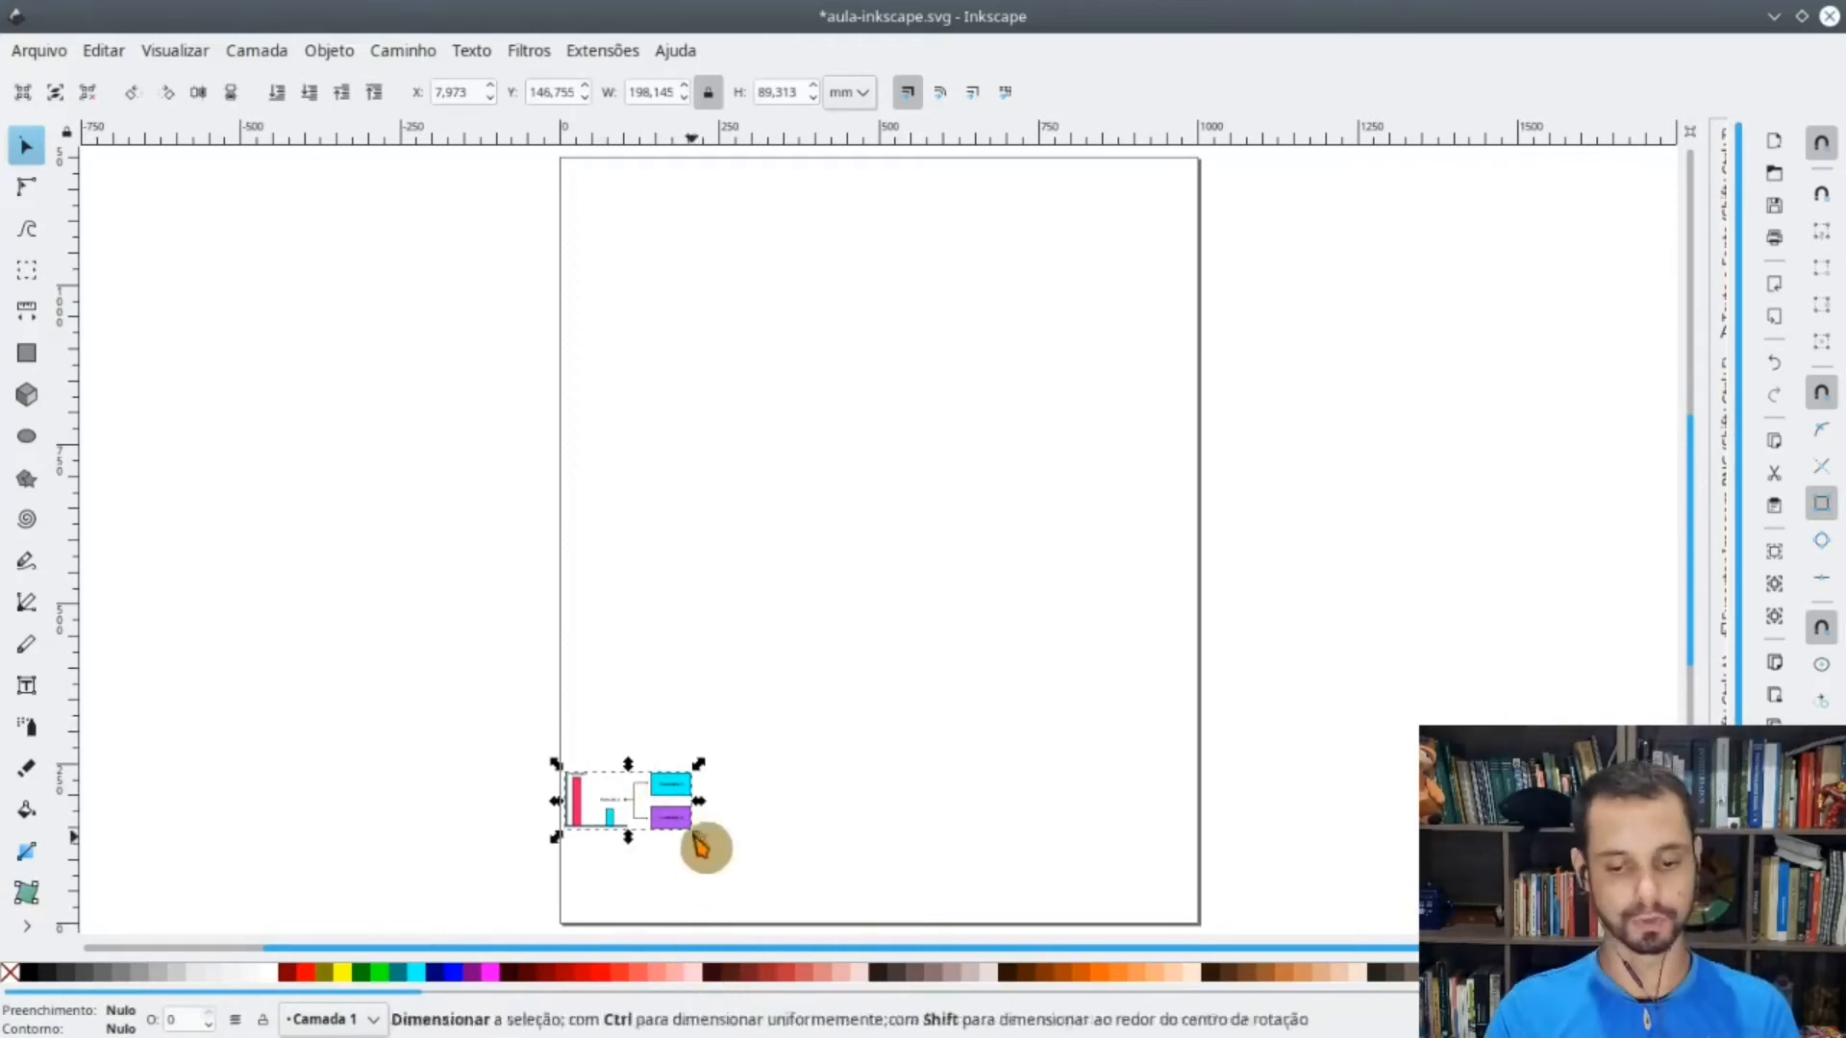
left_click_drag(701, 766, 1507, 557)
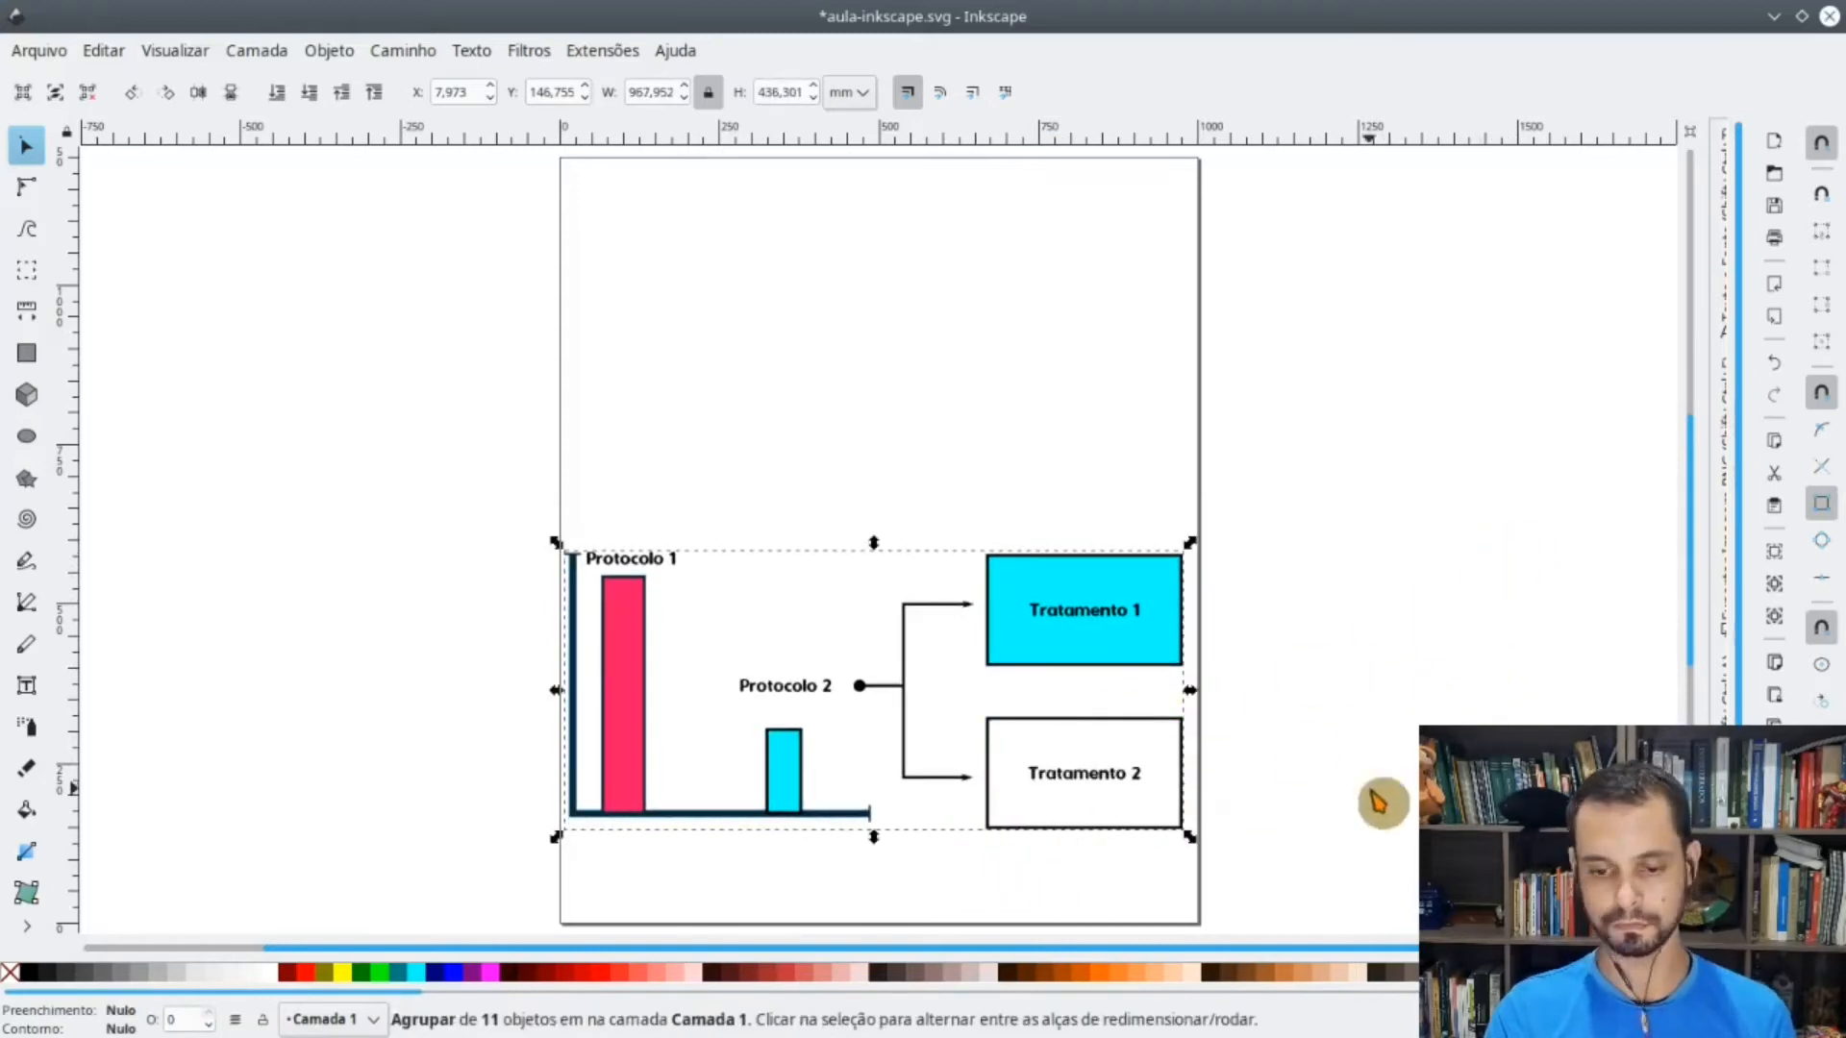
mouse_move(568, 548)
left_mouse_down()
mouse_move(606, 611)
mouse_move(563, 545)
left_mouse_up()
left_click_drag(631, 705, 633, 321)
left_click(1356, 532)
- Scale the drawing down from its upper corner and shift it up and to the left on the page
left_click(589, 221)
left_click_drag(564, 164, 664, 286)
left_click_drag(846, 335, 670, 286)
left_click(1398, 625)
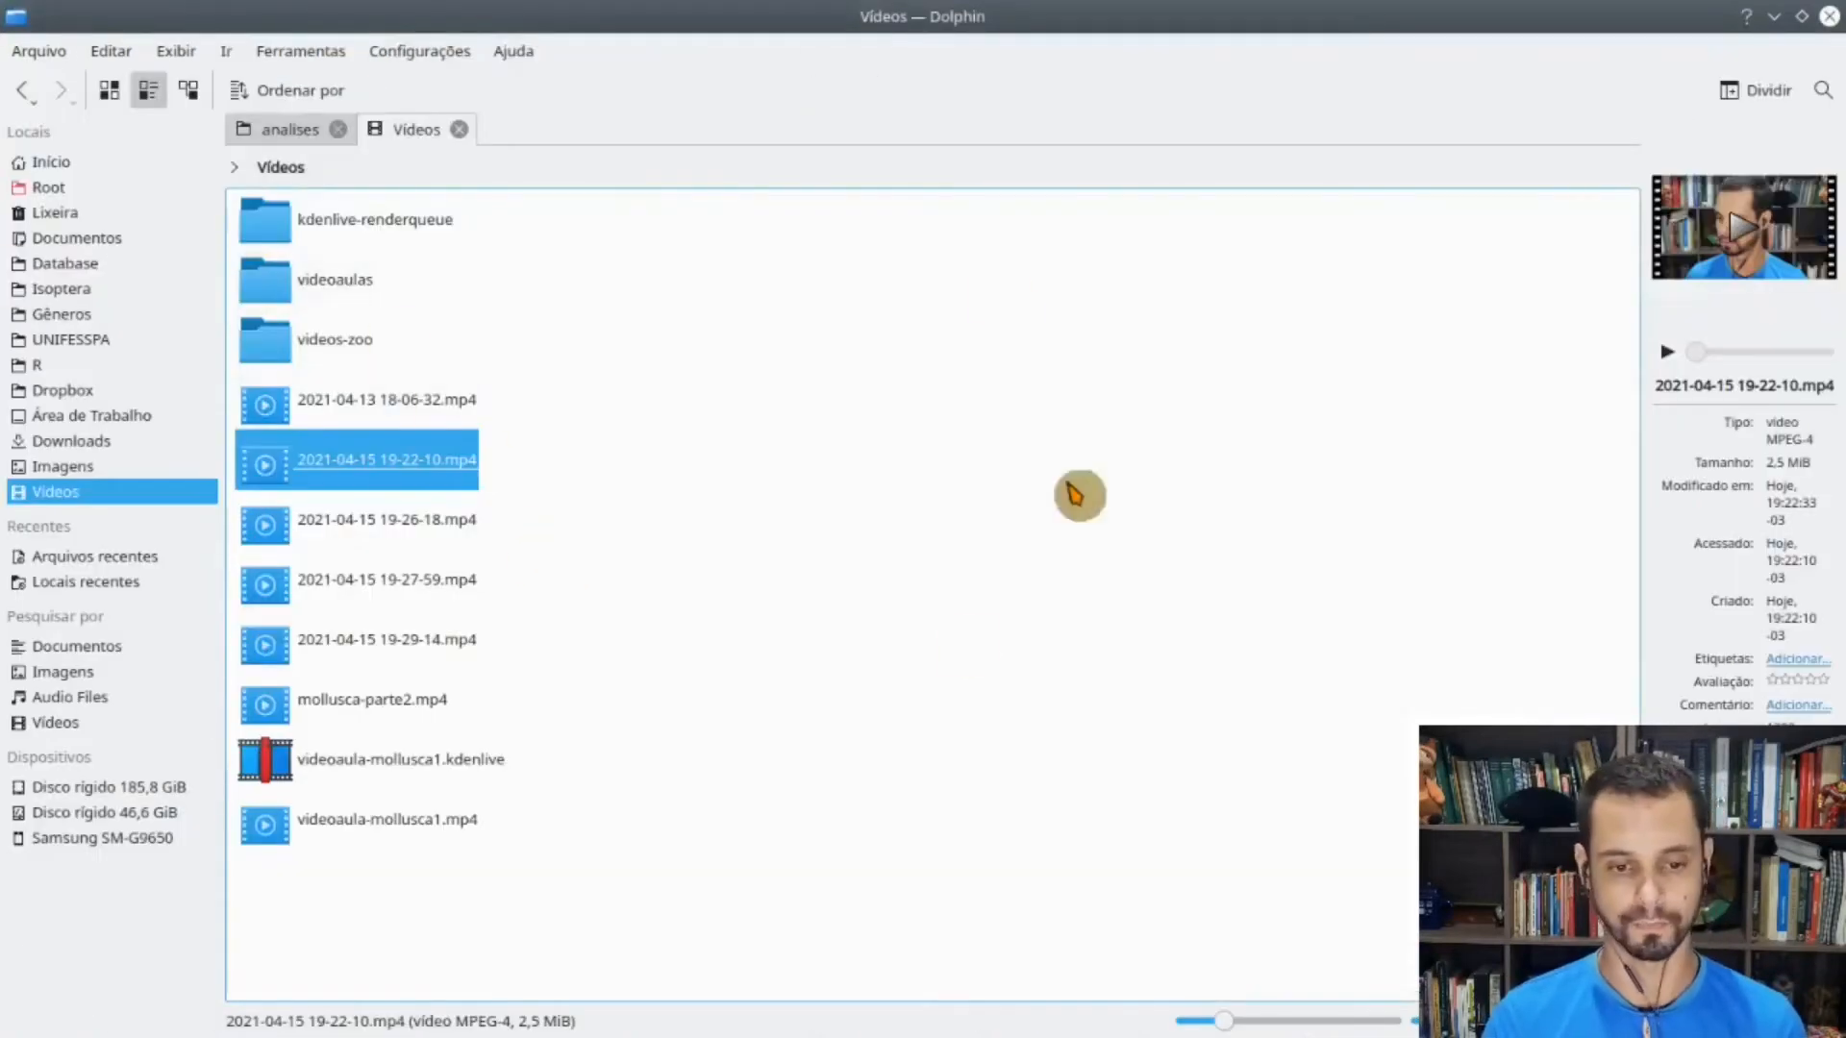
- Open the assoc.R script from the analises folder in RStudio
left_click(905, 539)
left_click(286, 134)
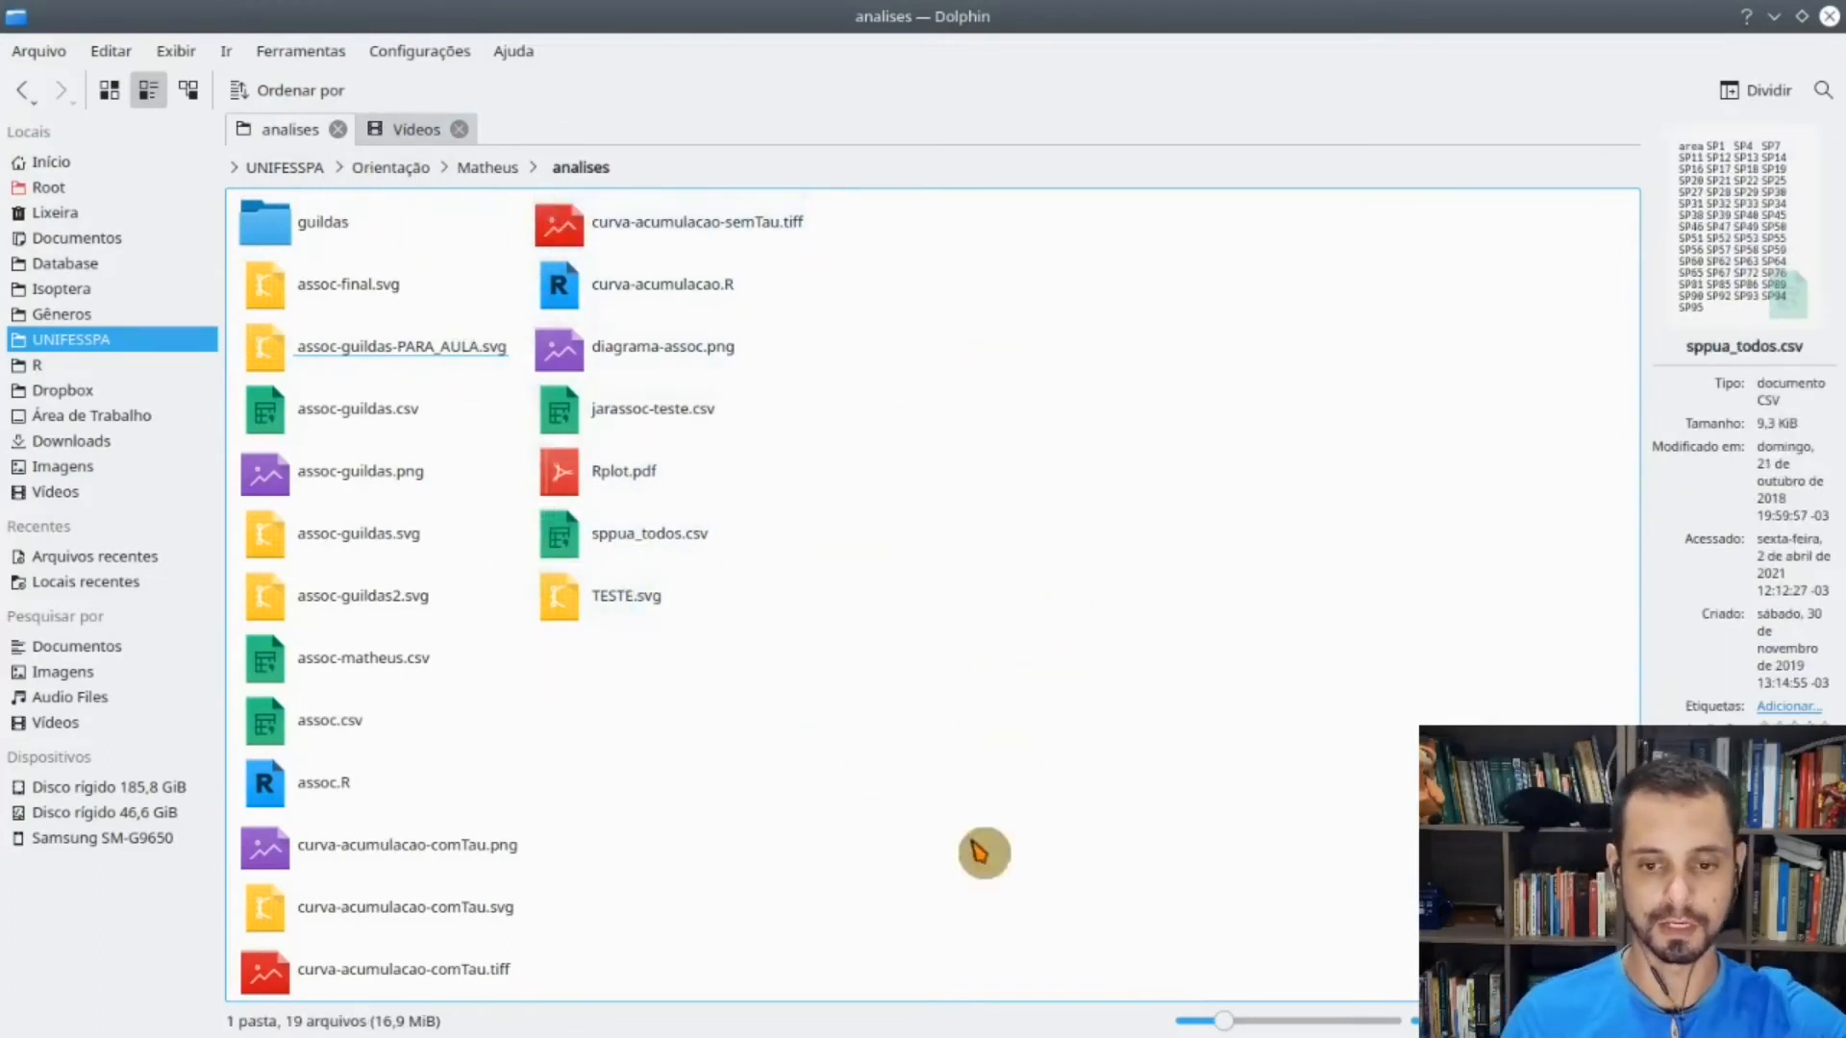
left_click(324, 800)
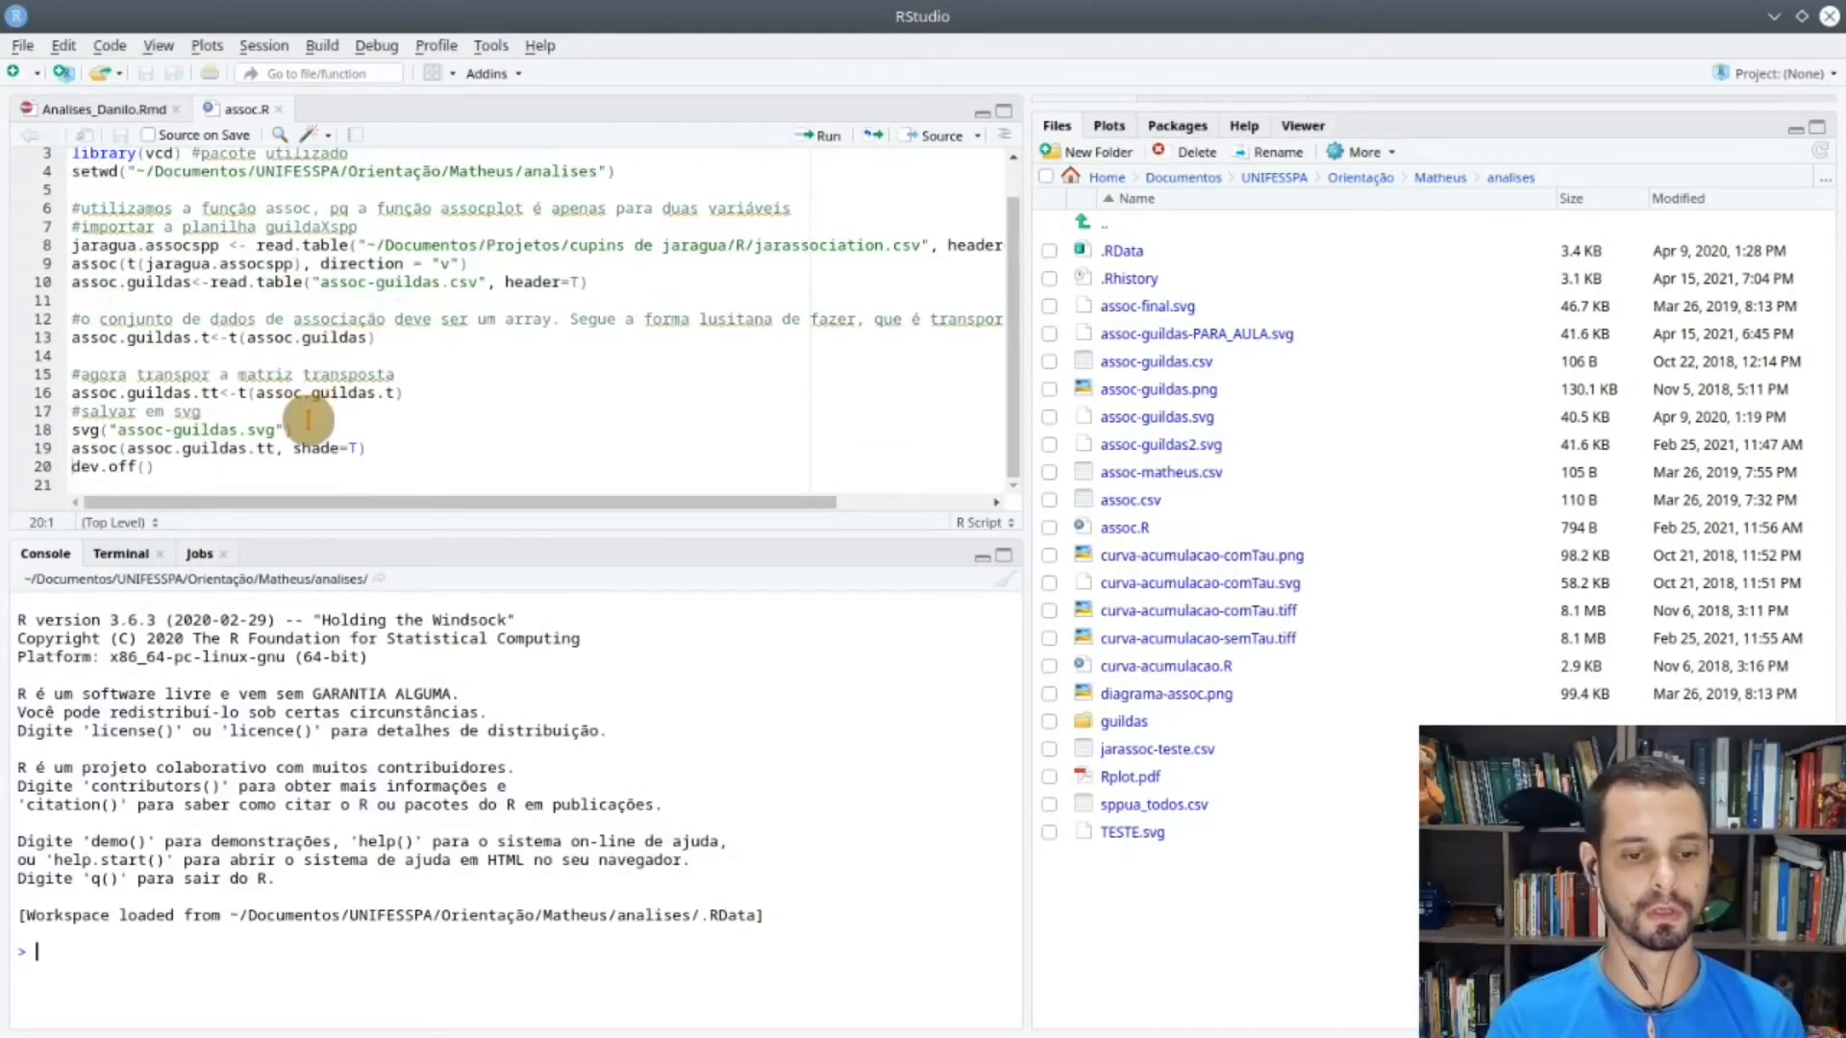
- Run the script lines that load the vcd package and set the working directory to the analises folder
scroll(308, 420, "up", 1)
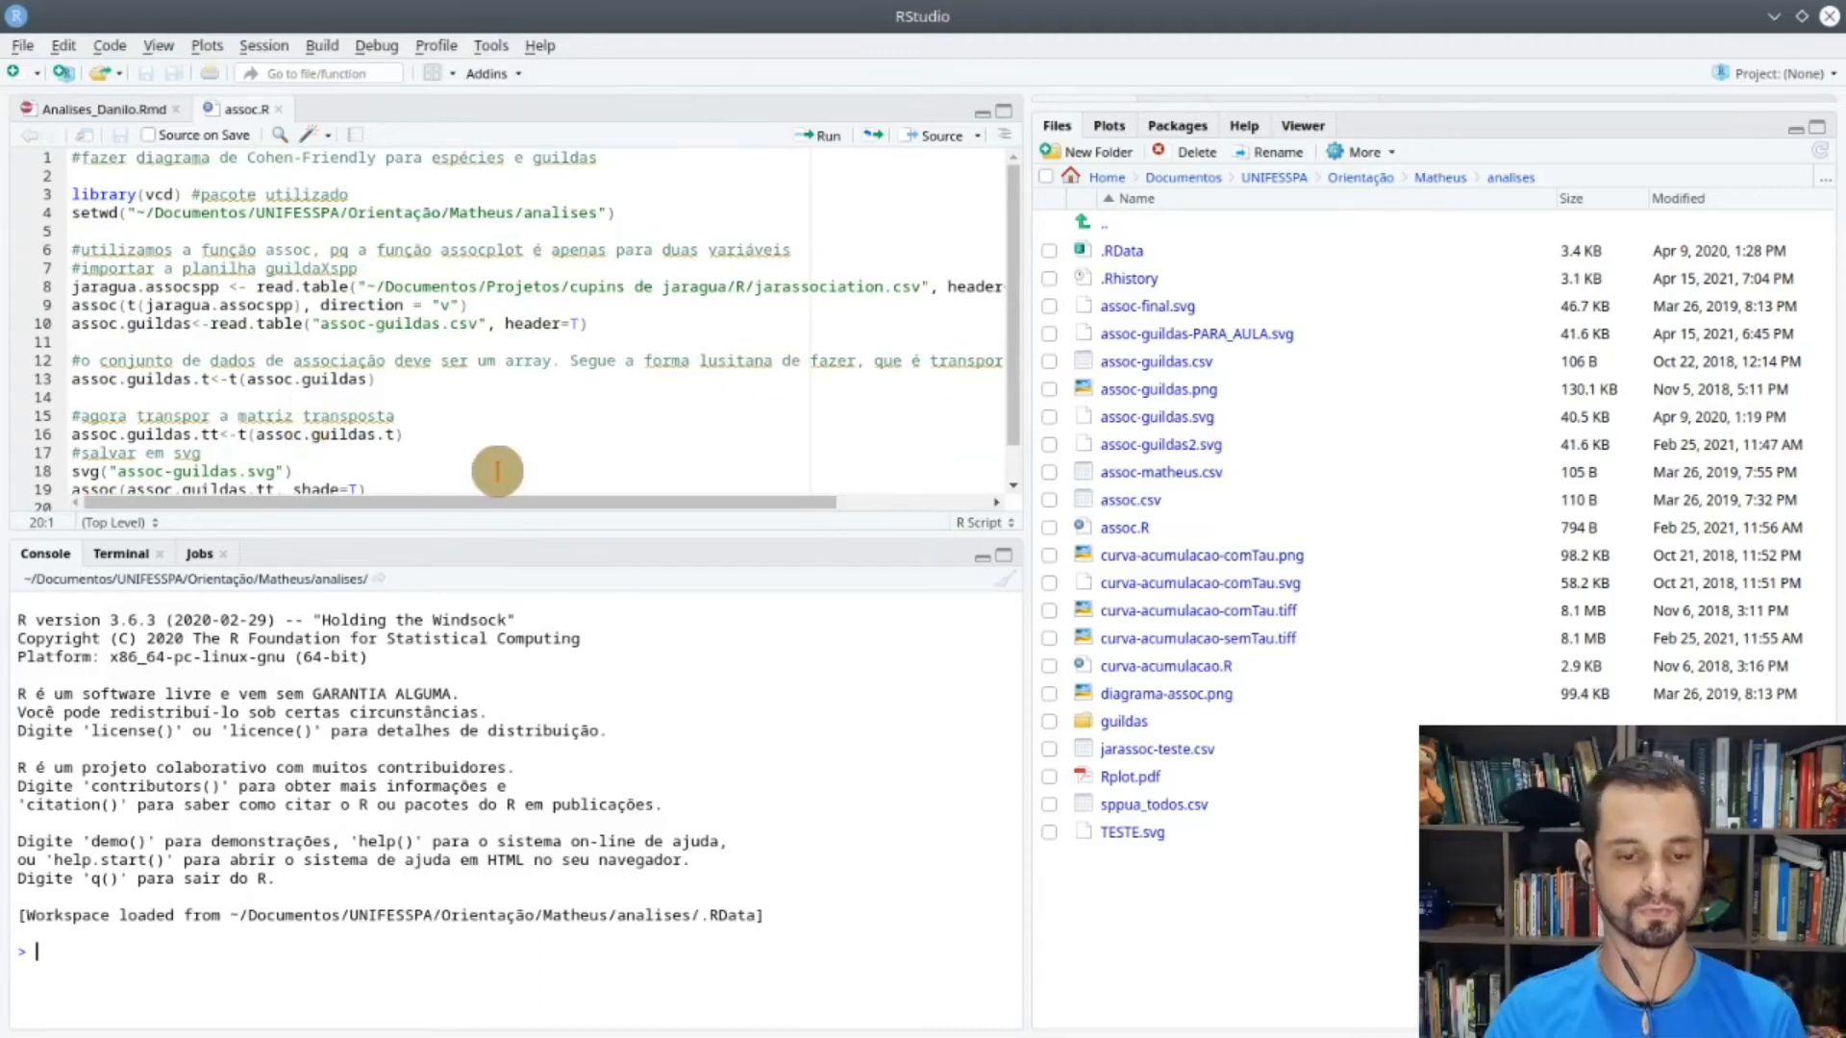
scroll(411, 321, "down", 1)
scroll(409, 323, "up", 1)
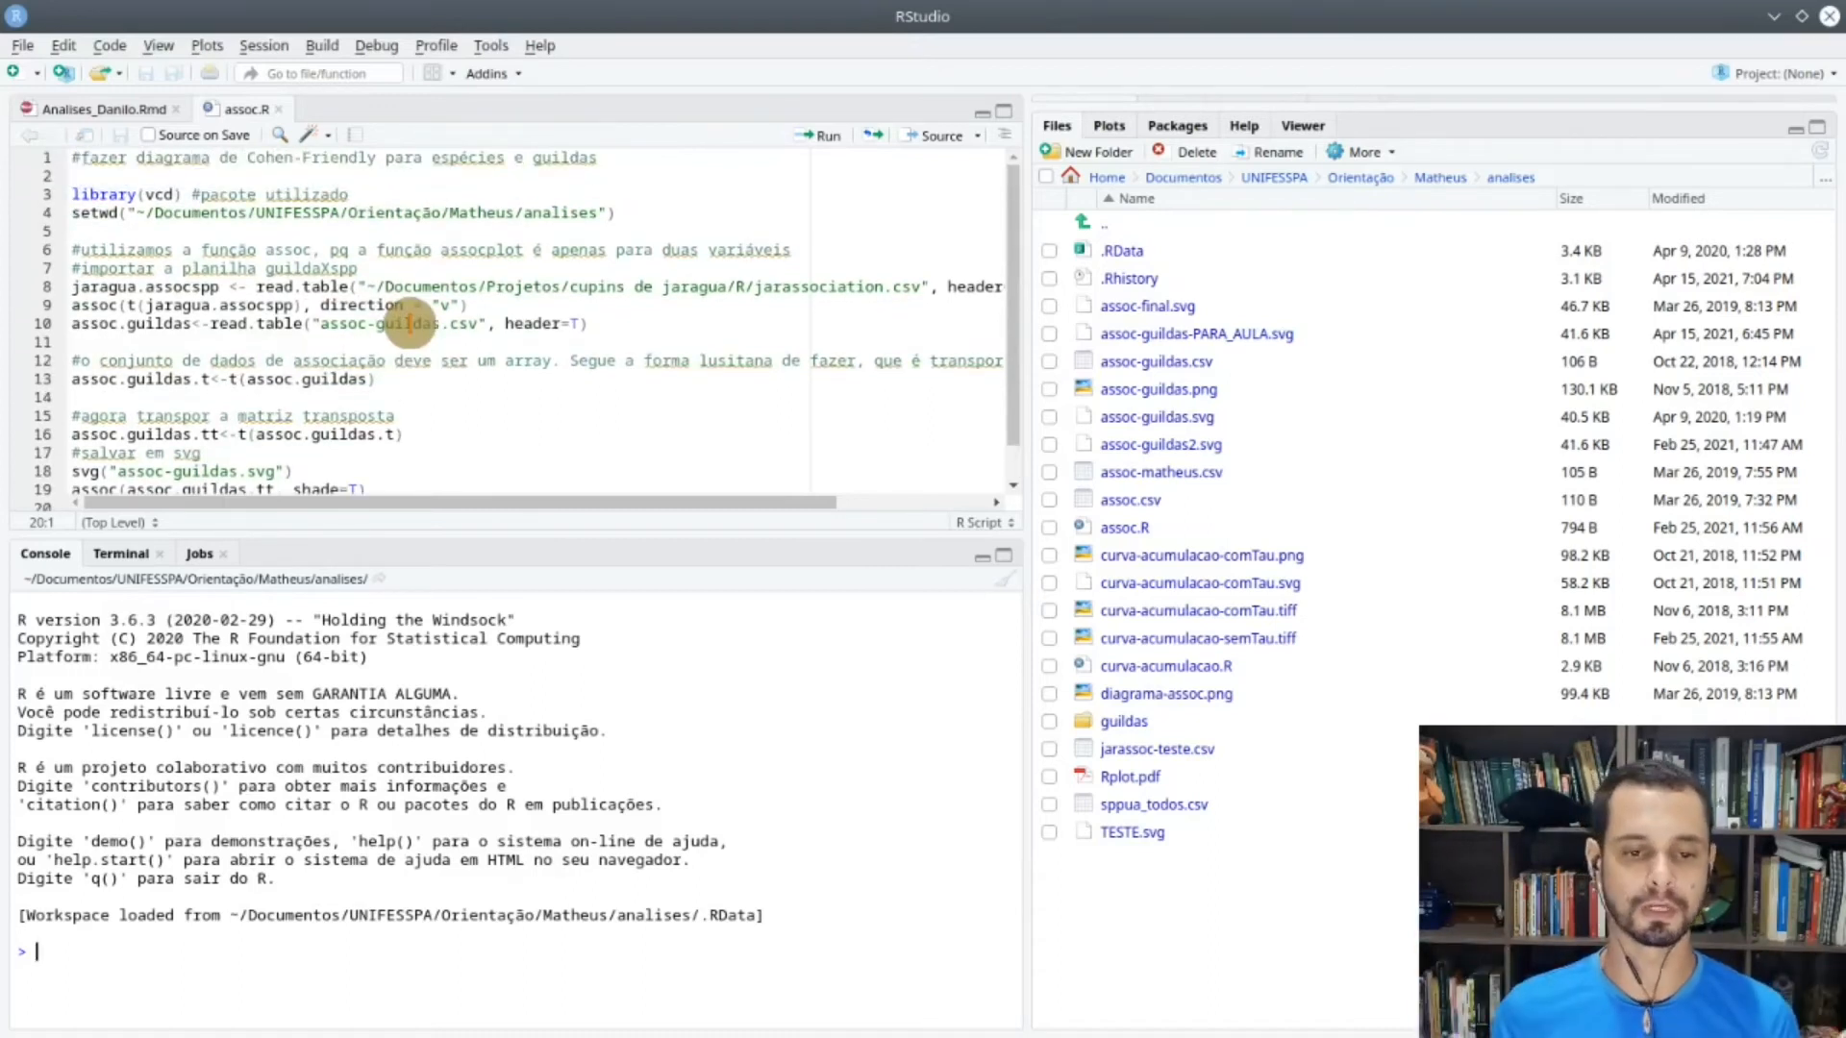
key("ctrl+Return")
key("ctrl+Return")
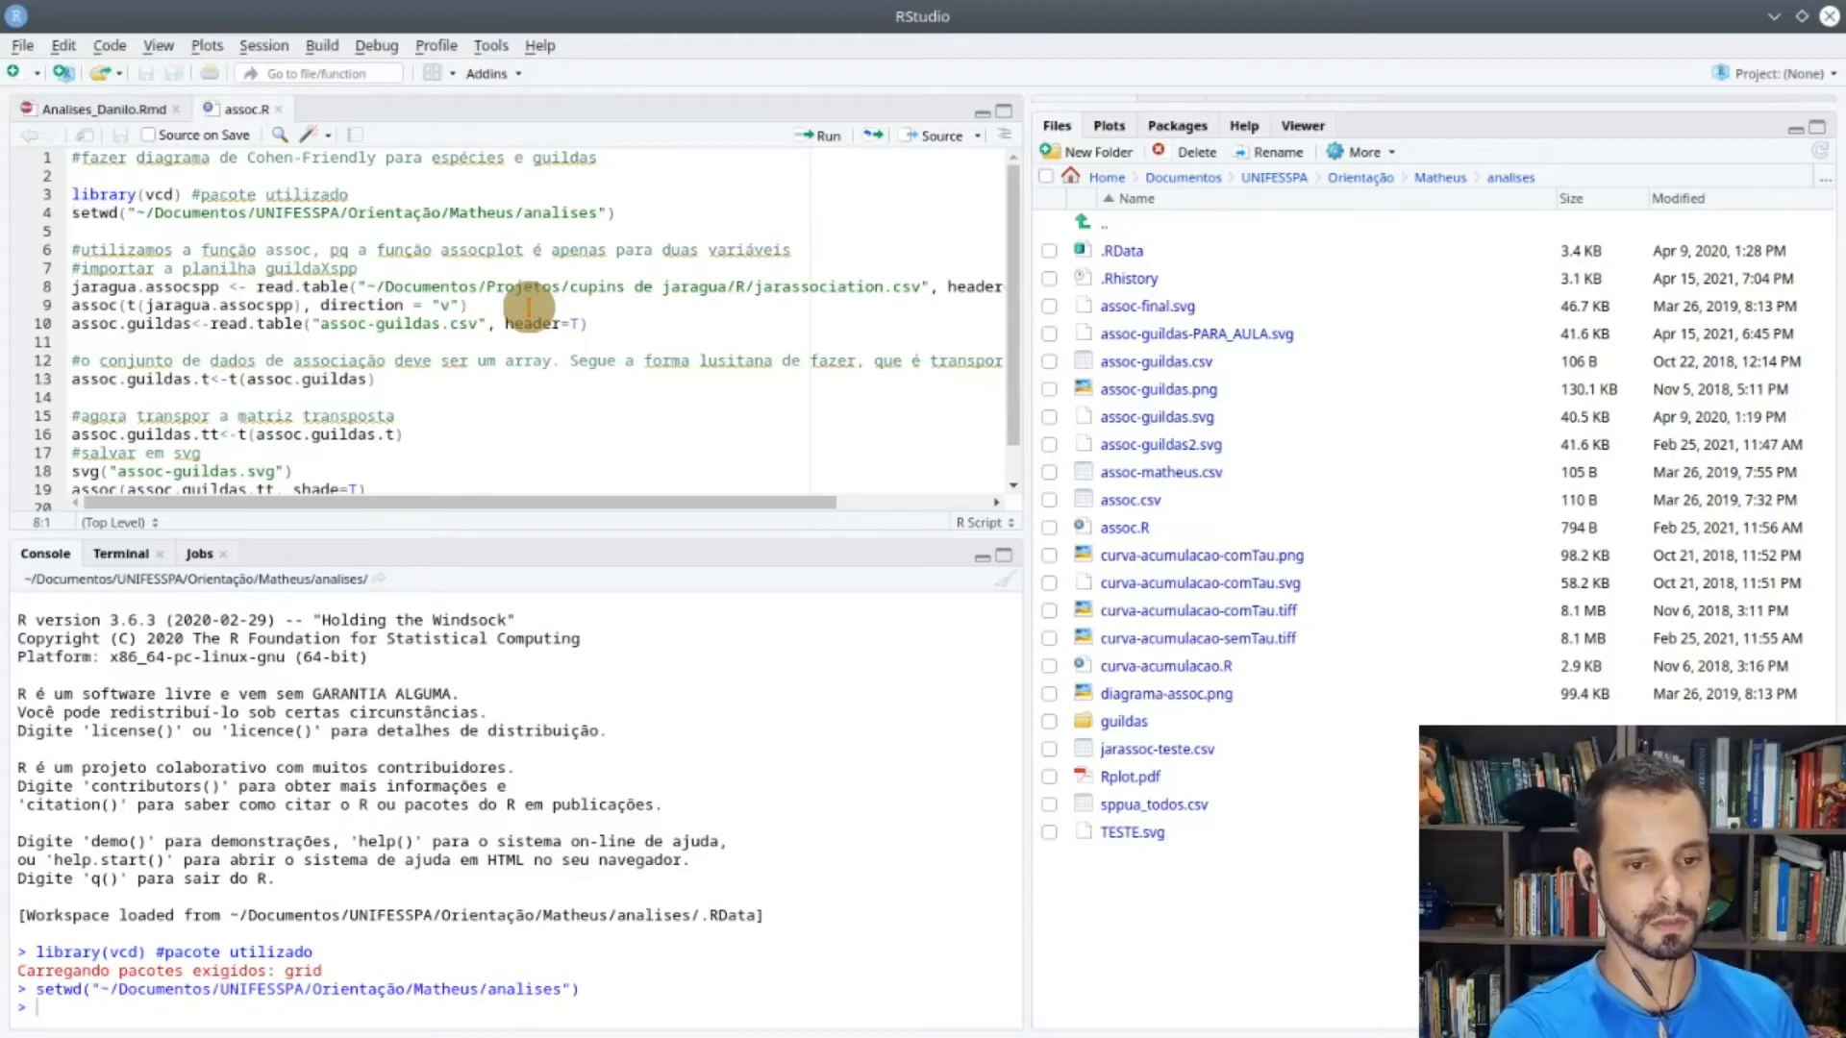
- Run the data import and transposition lines through assoc(assoc.guildas.tt, shade=T), skipping the svg() line
key("ctrl+Return")
key("ctrl+Return")
key("ctrl+Return")
key("ctrl+Return")
key("ctrl+Return")
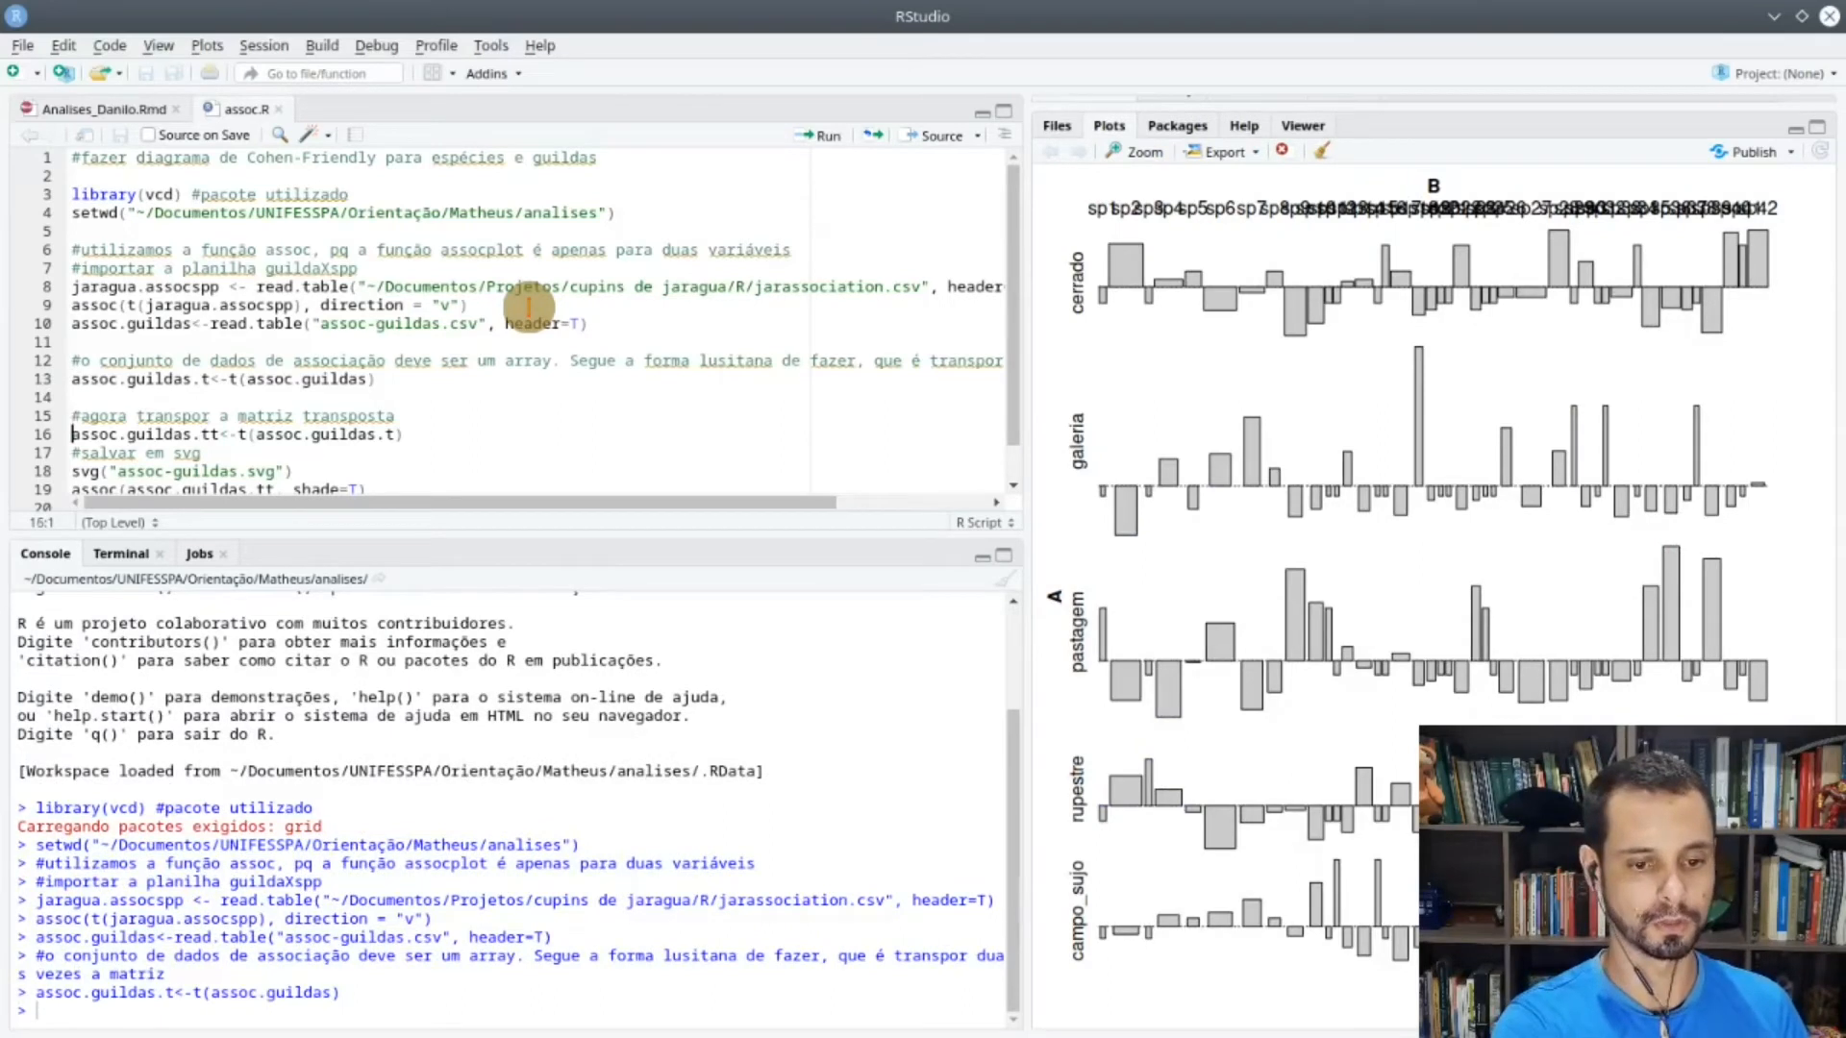
key("ctrl+Return")
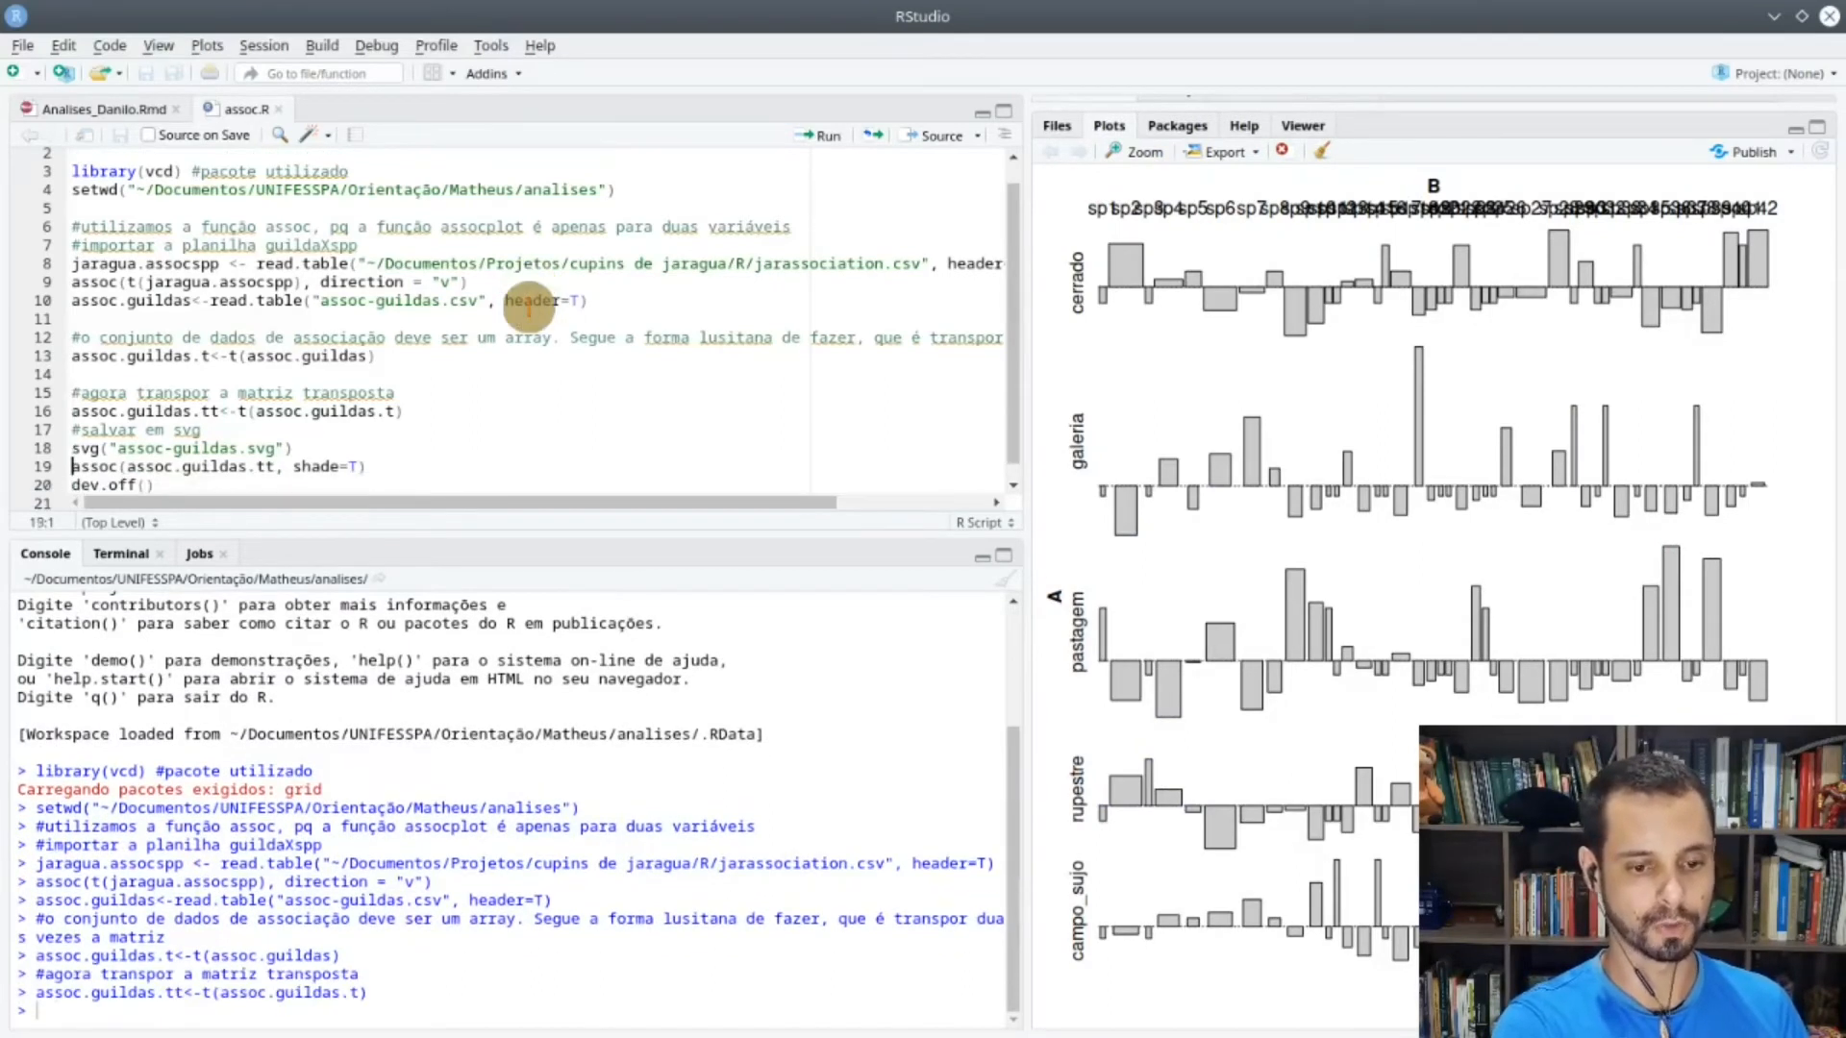
key("ctrl+Return")
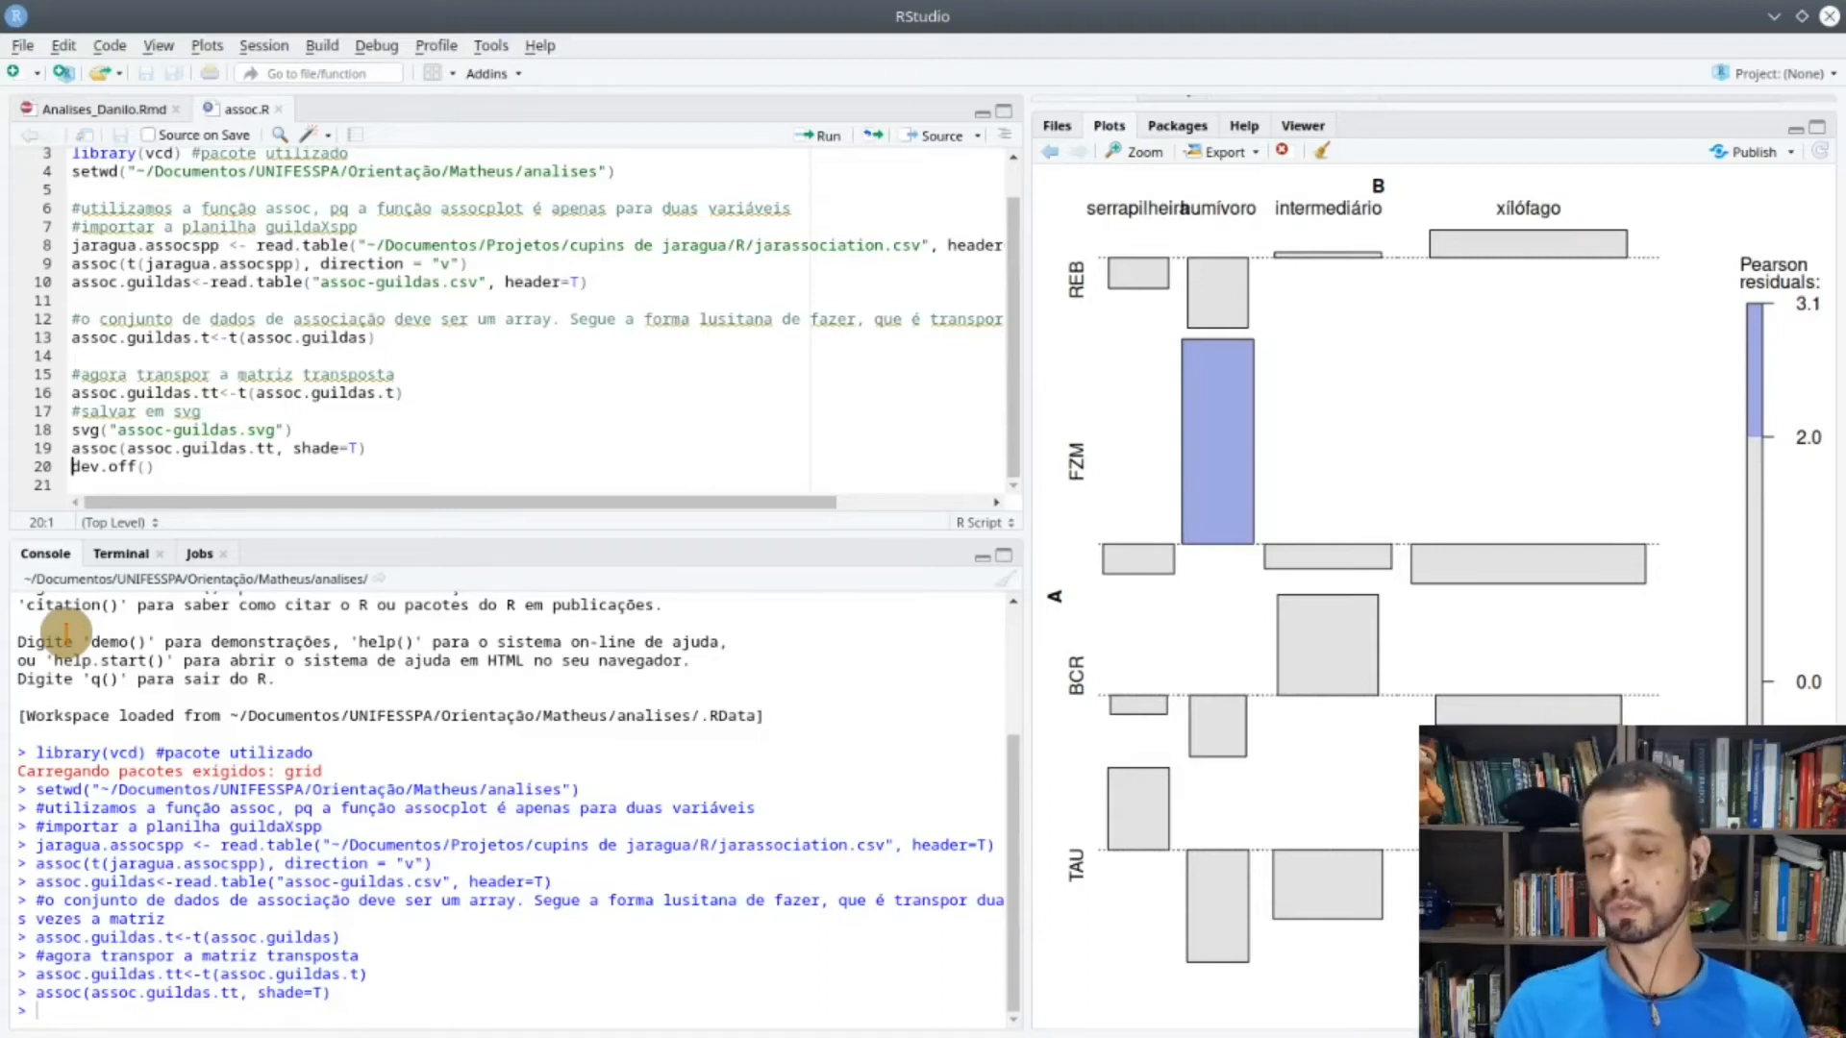
- Export the plot as an SVG image named grafico2 in the home folder
left_click(1236, 155)
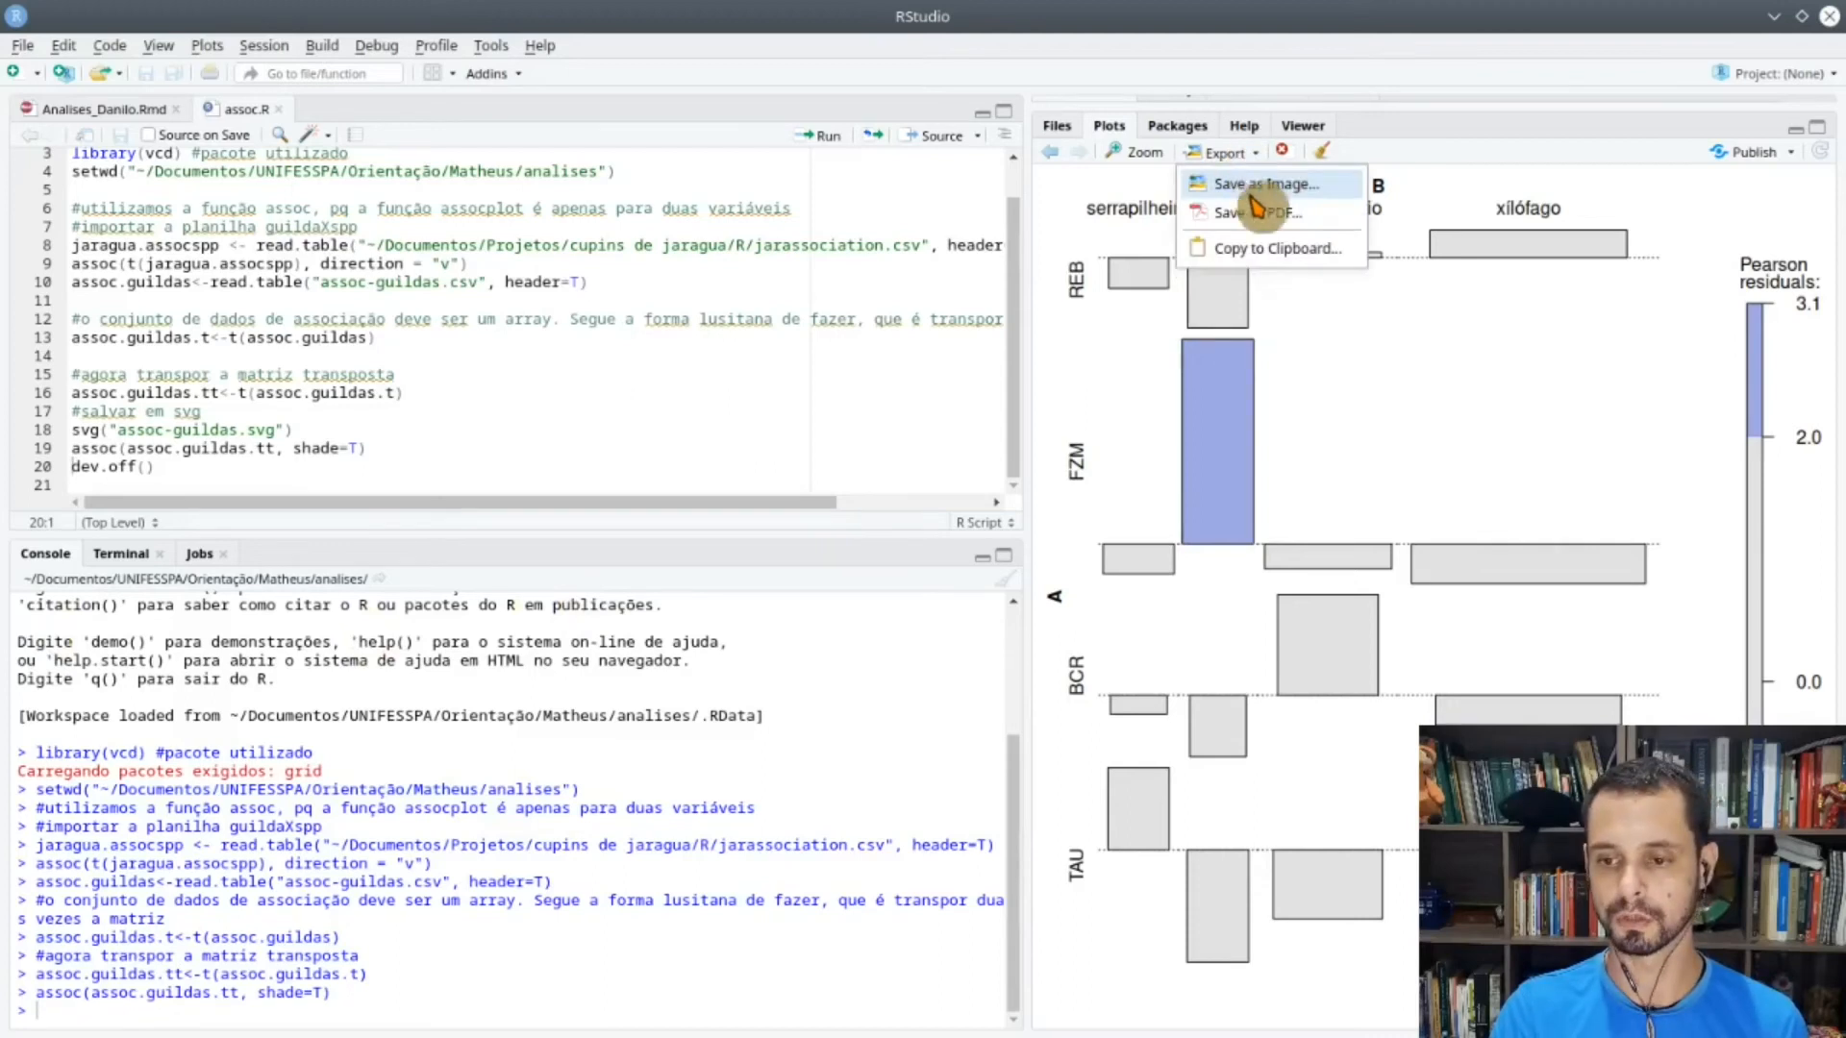
left_click(1275, 185)
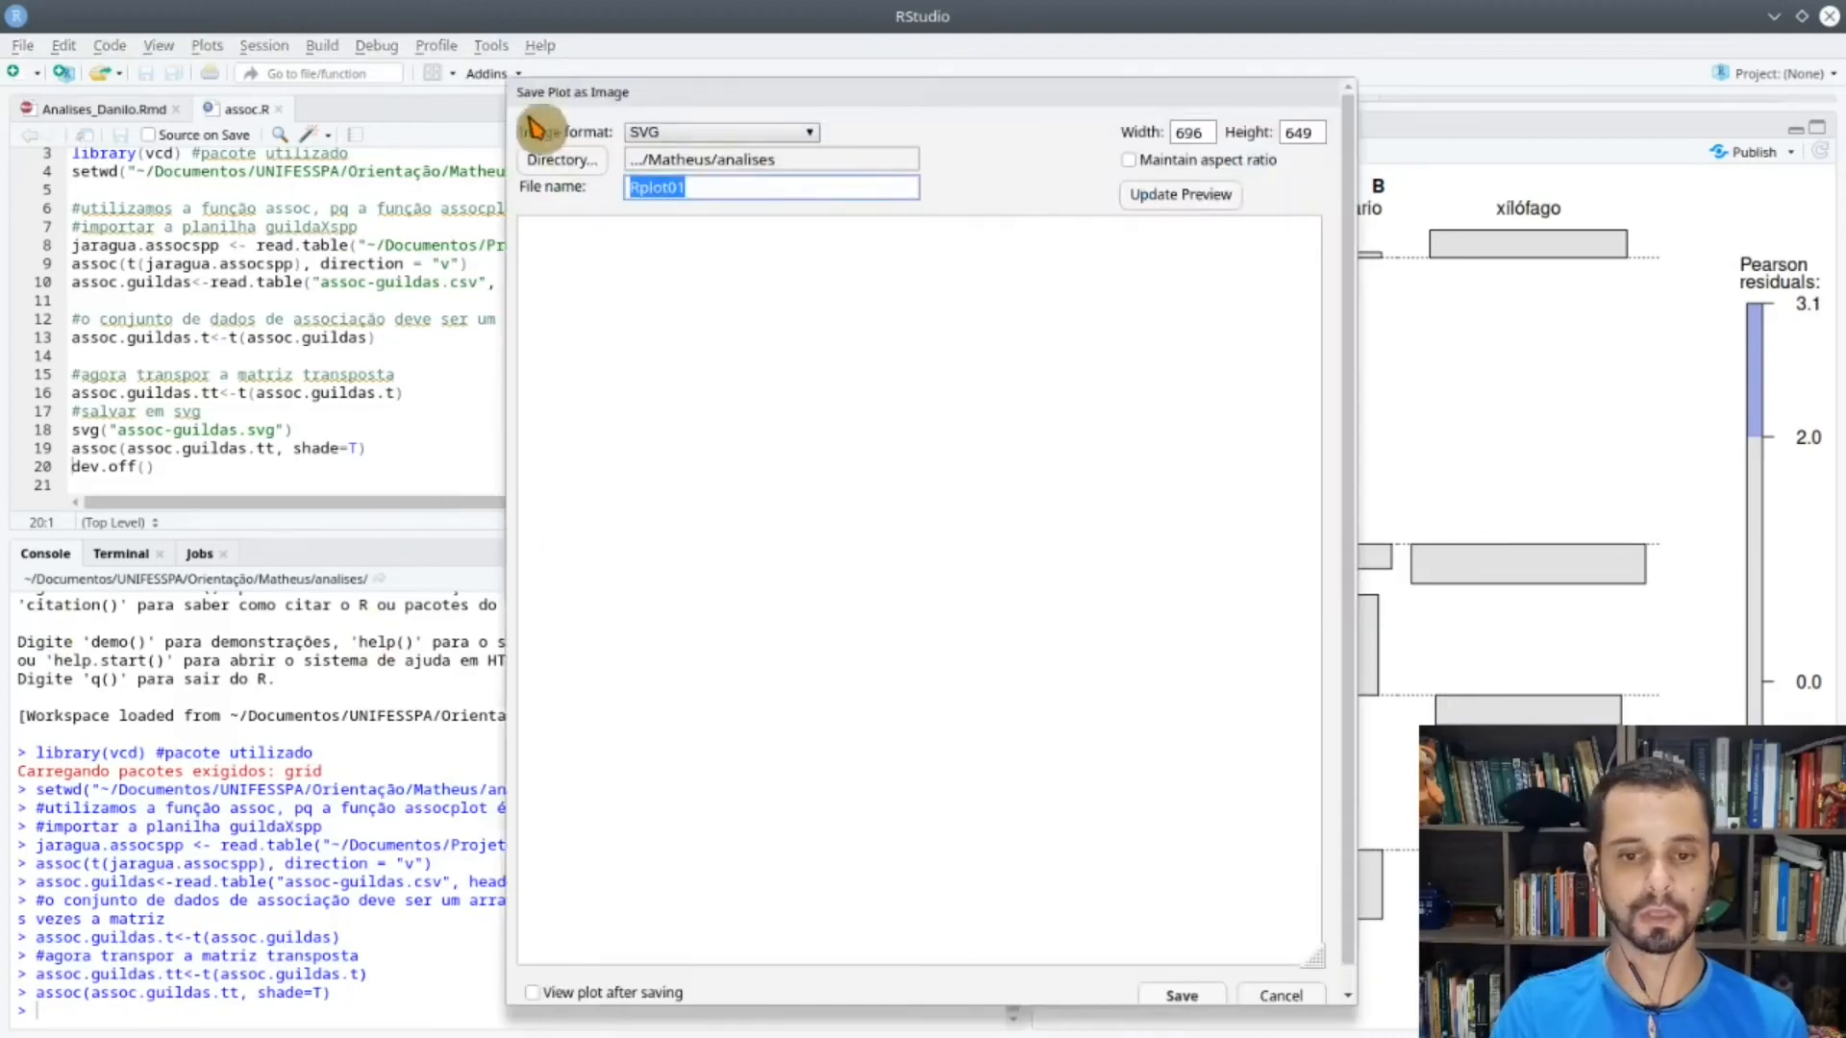
left_click(678, 133)
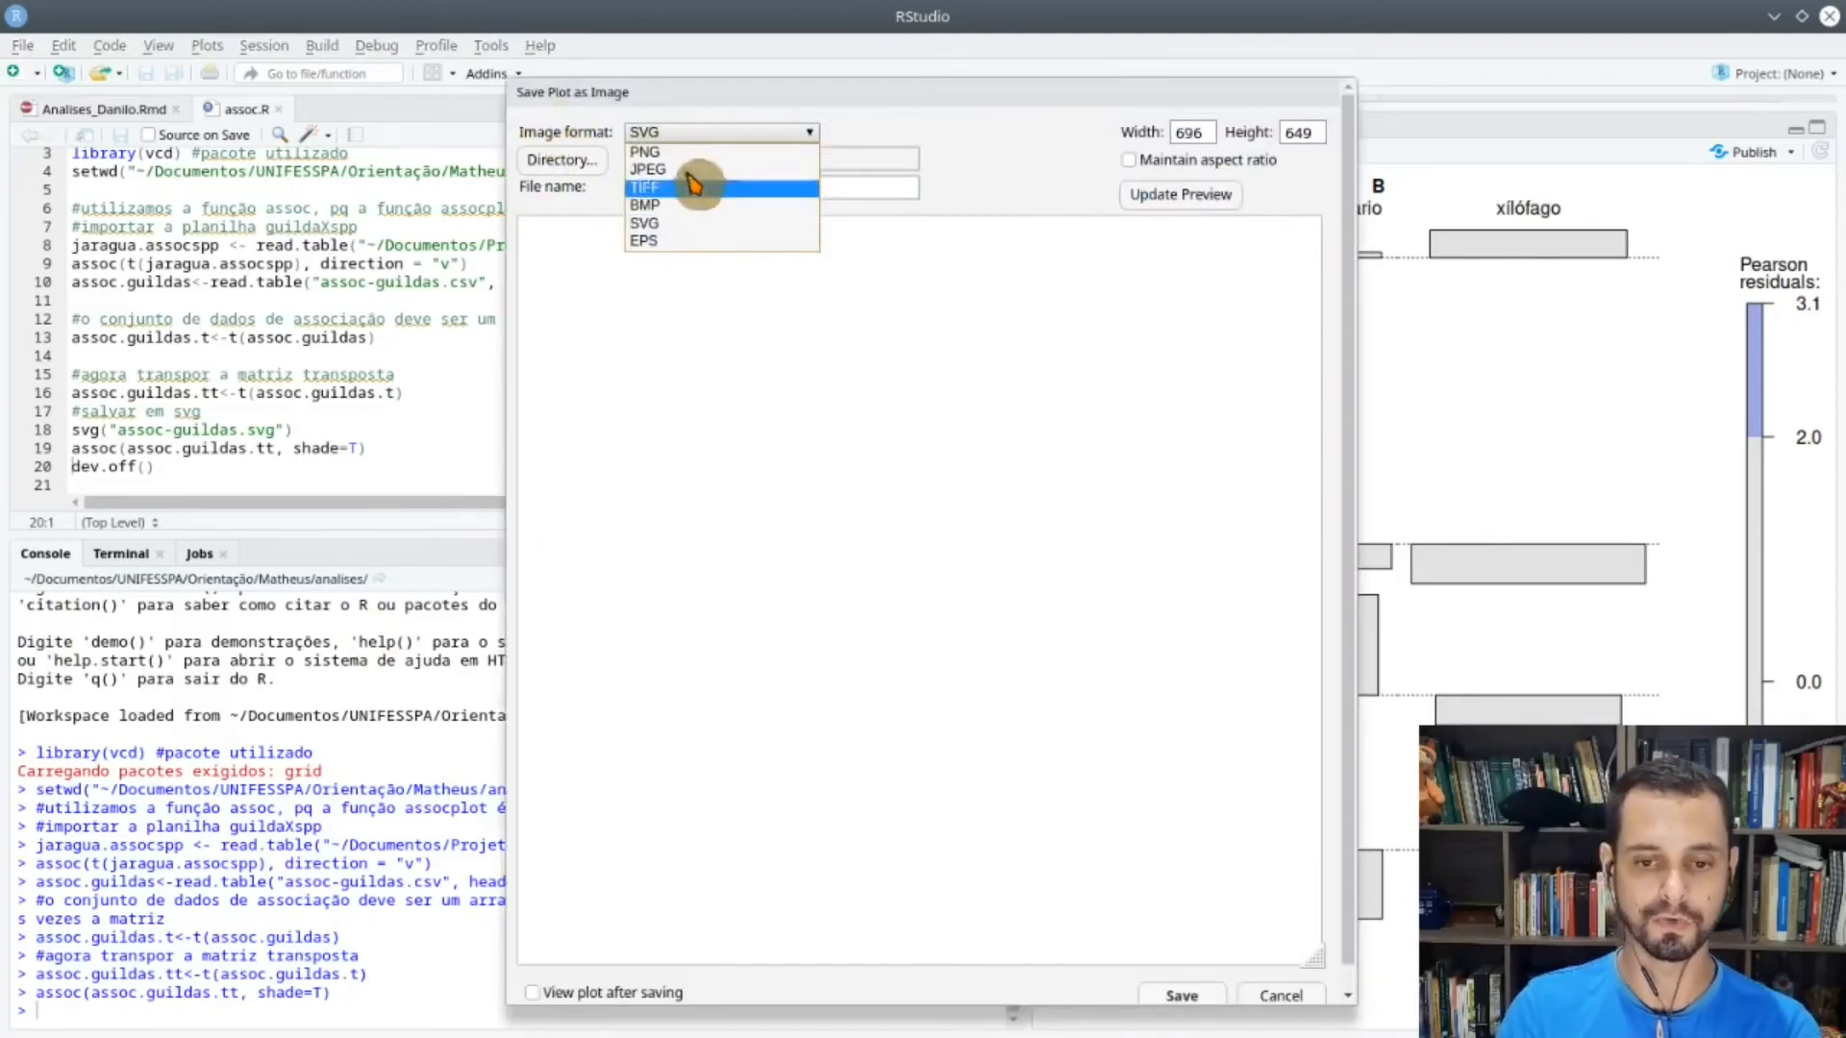
left_click(683, 224)
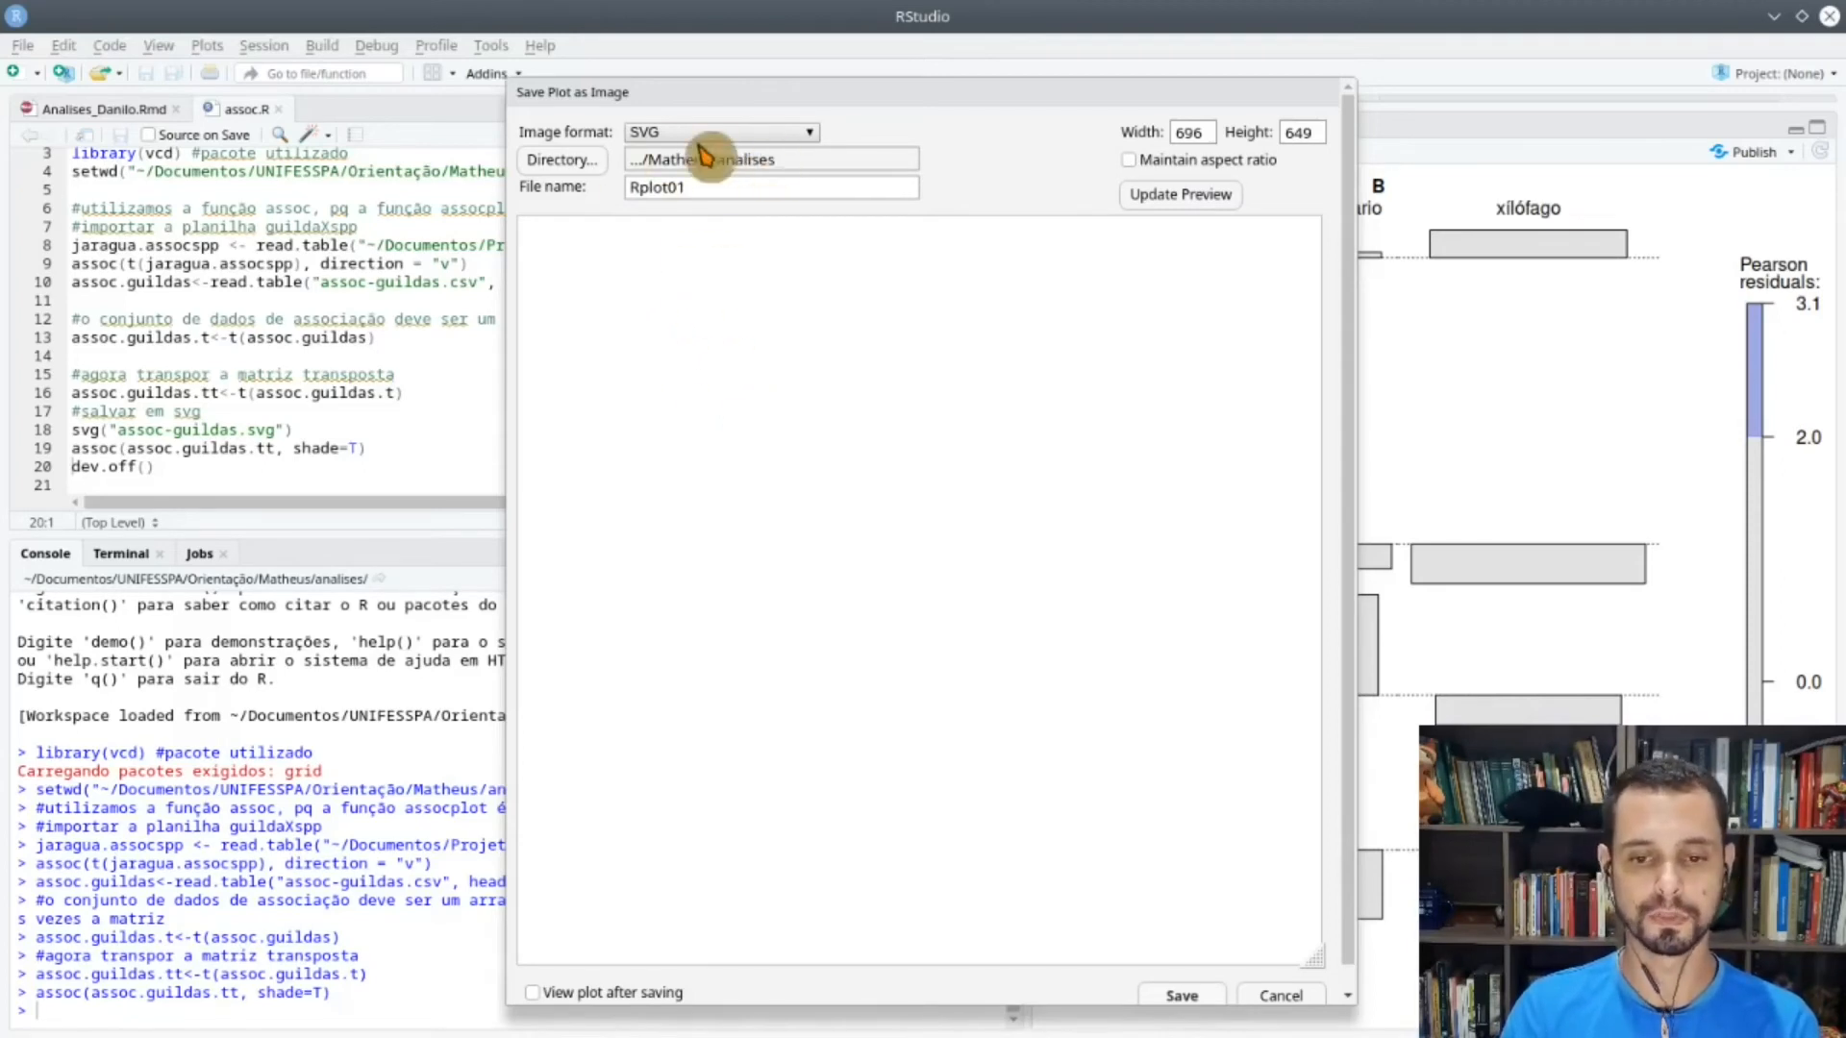
left_click(557, 163)
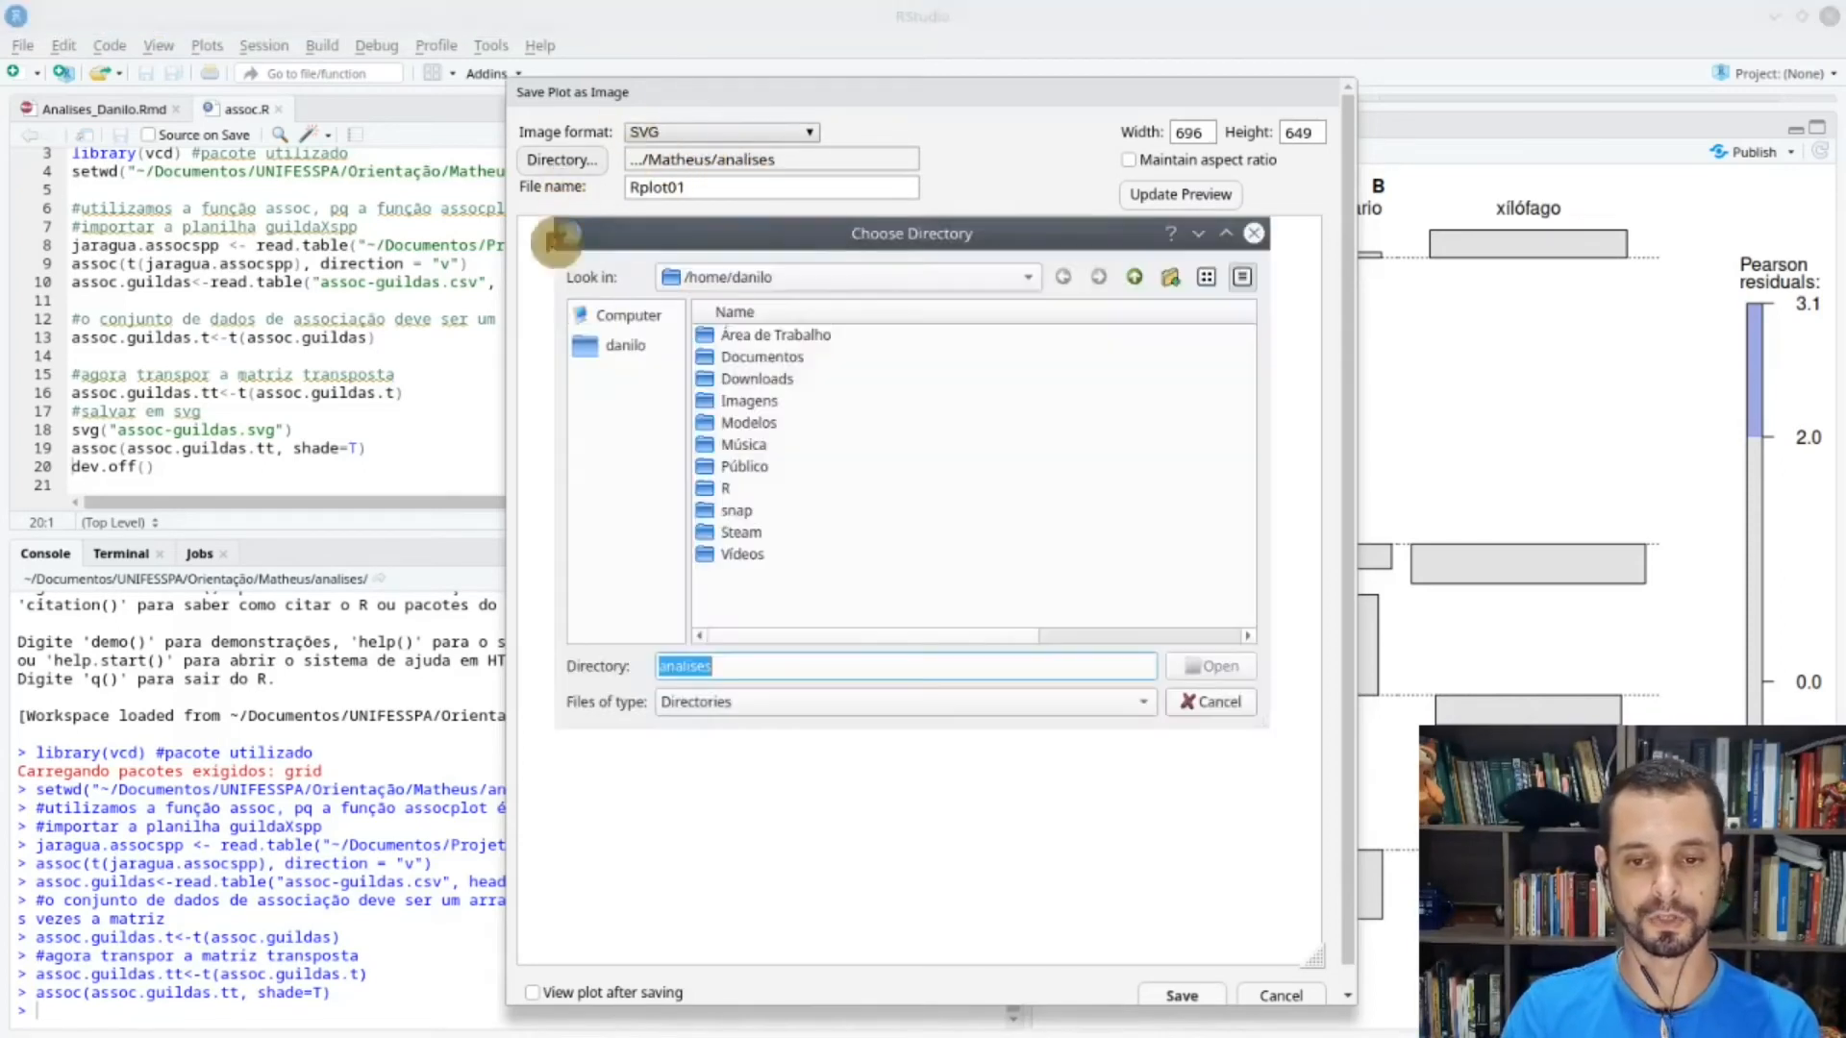
left_click(639, 357)
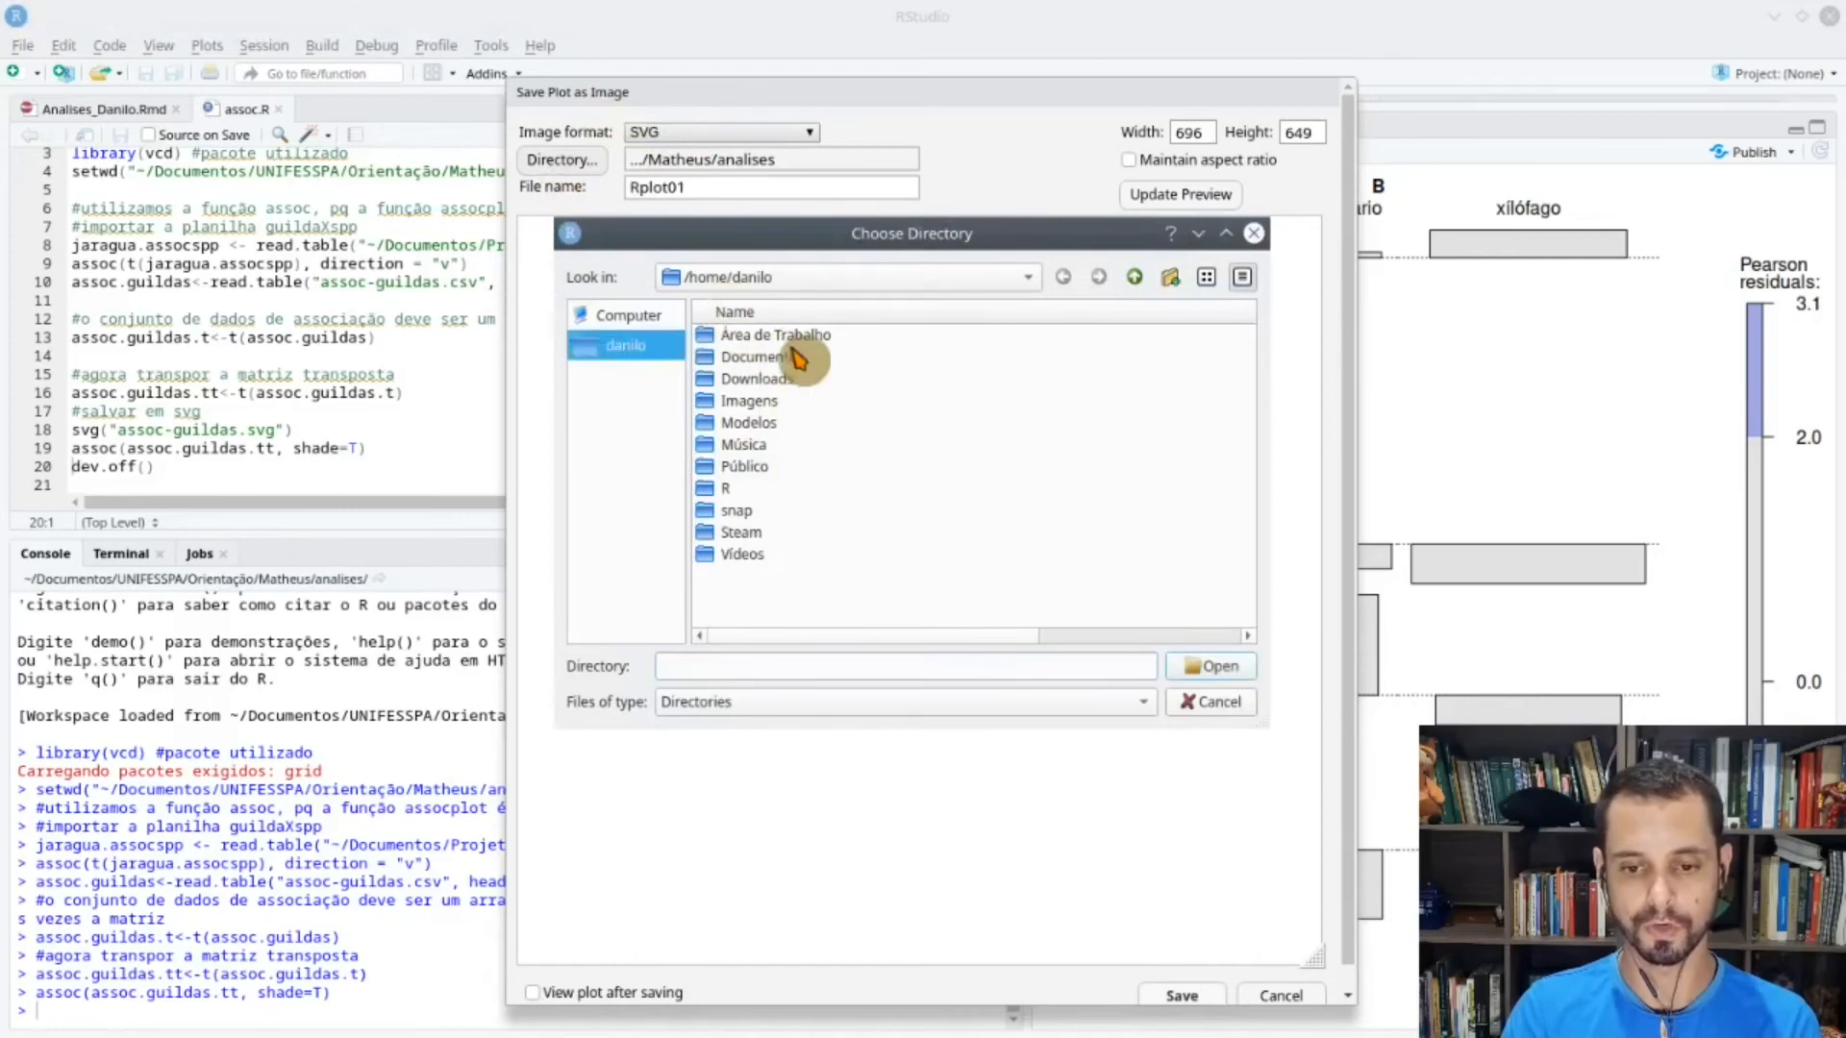
left_click(1213, 667)
double_click(727, 188)
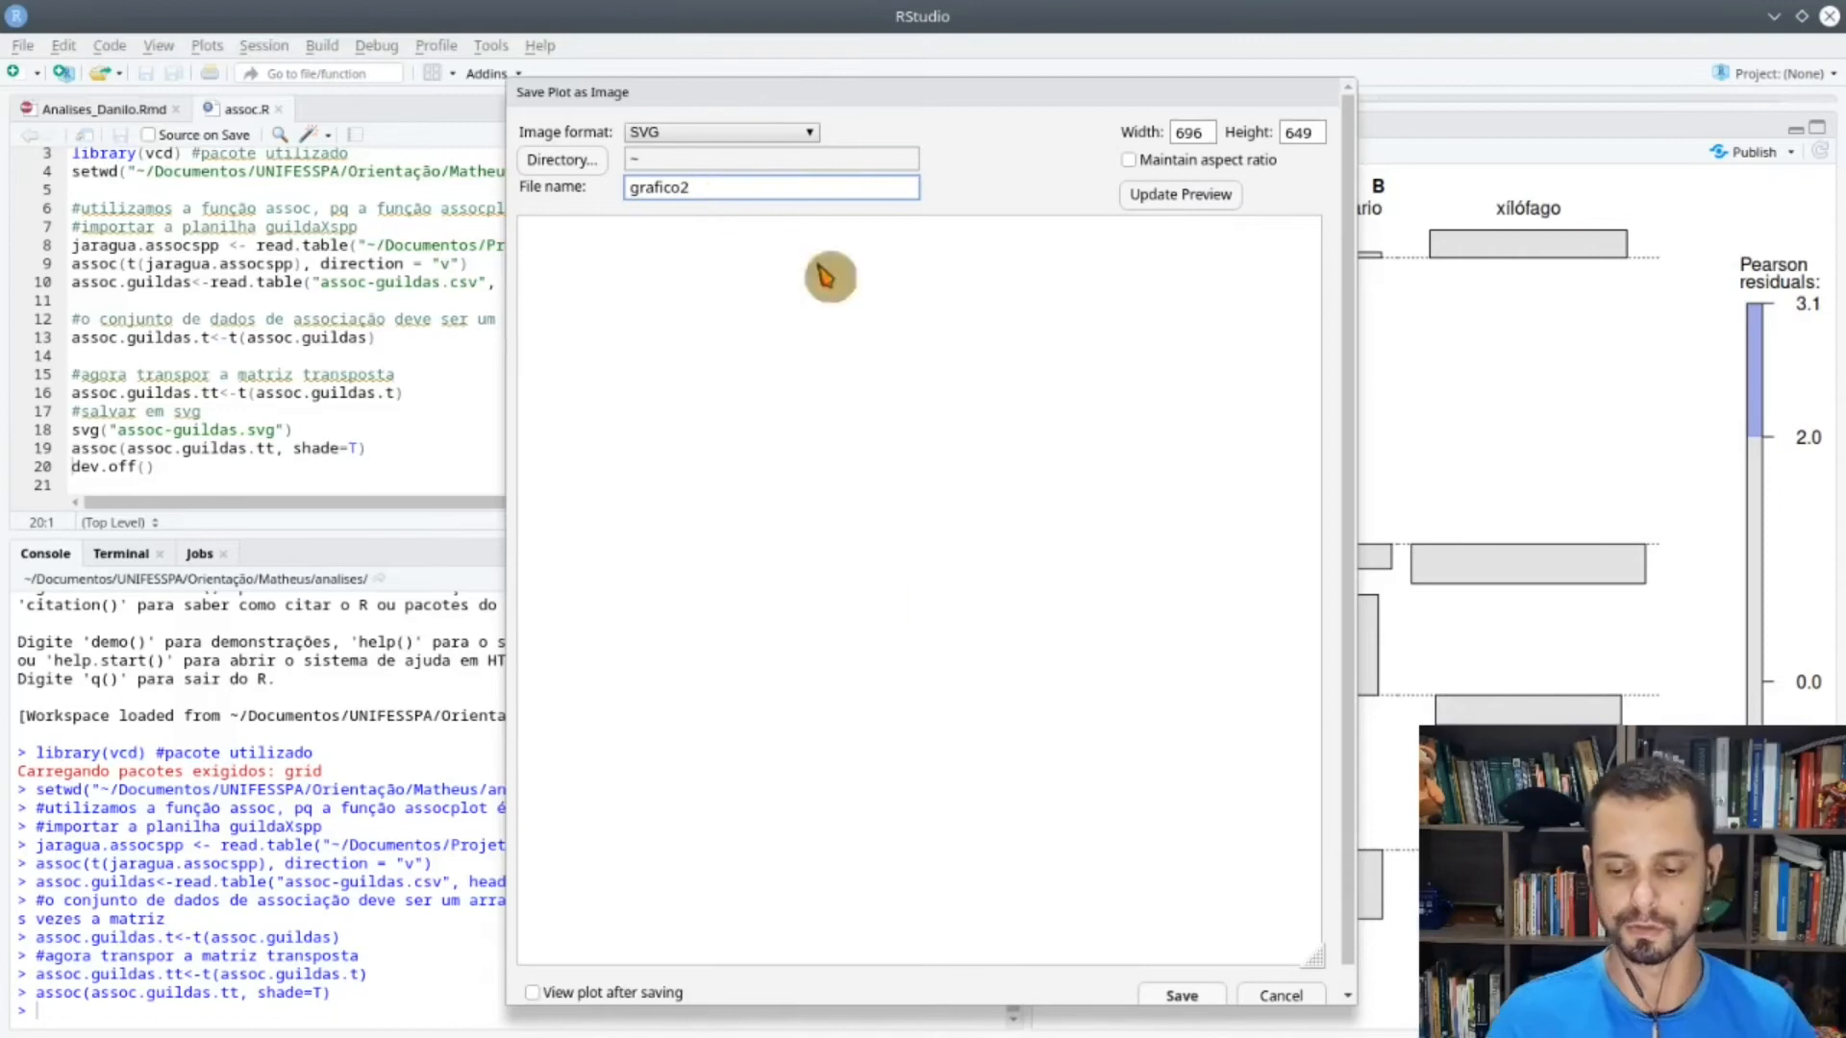
left_click(1175, 990)
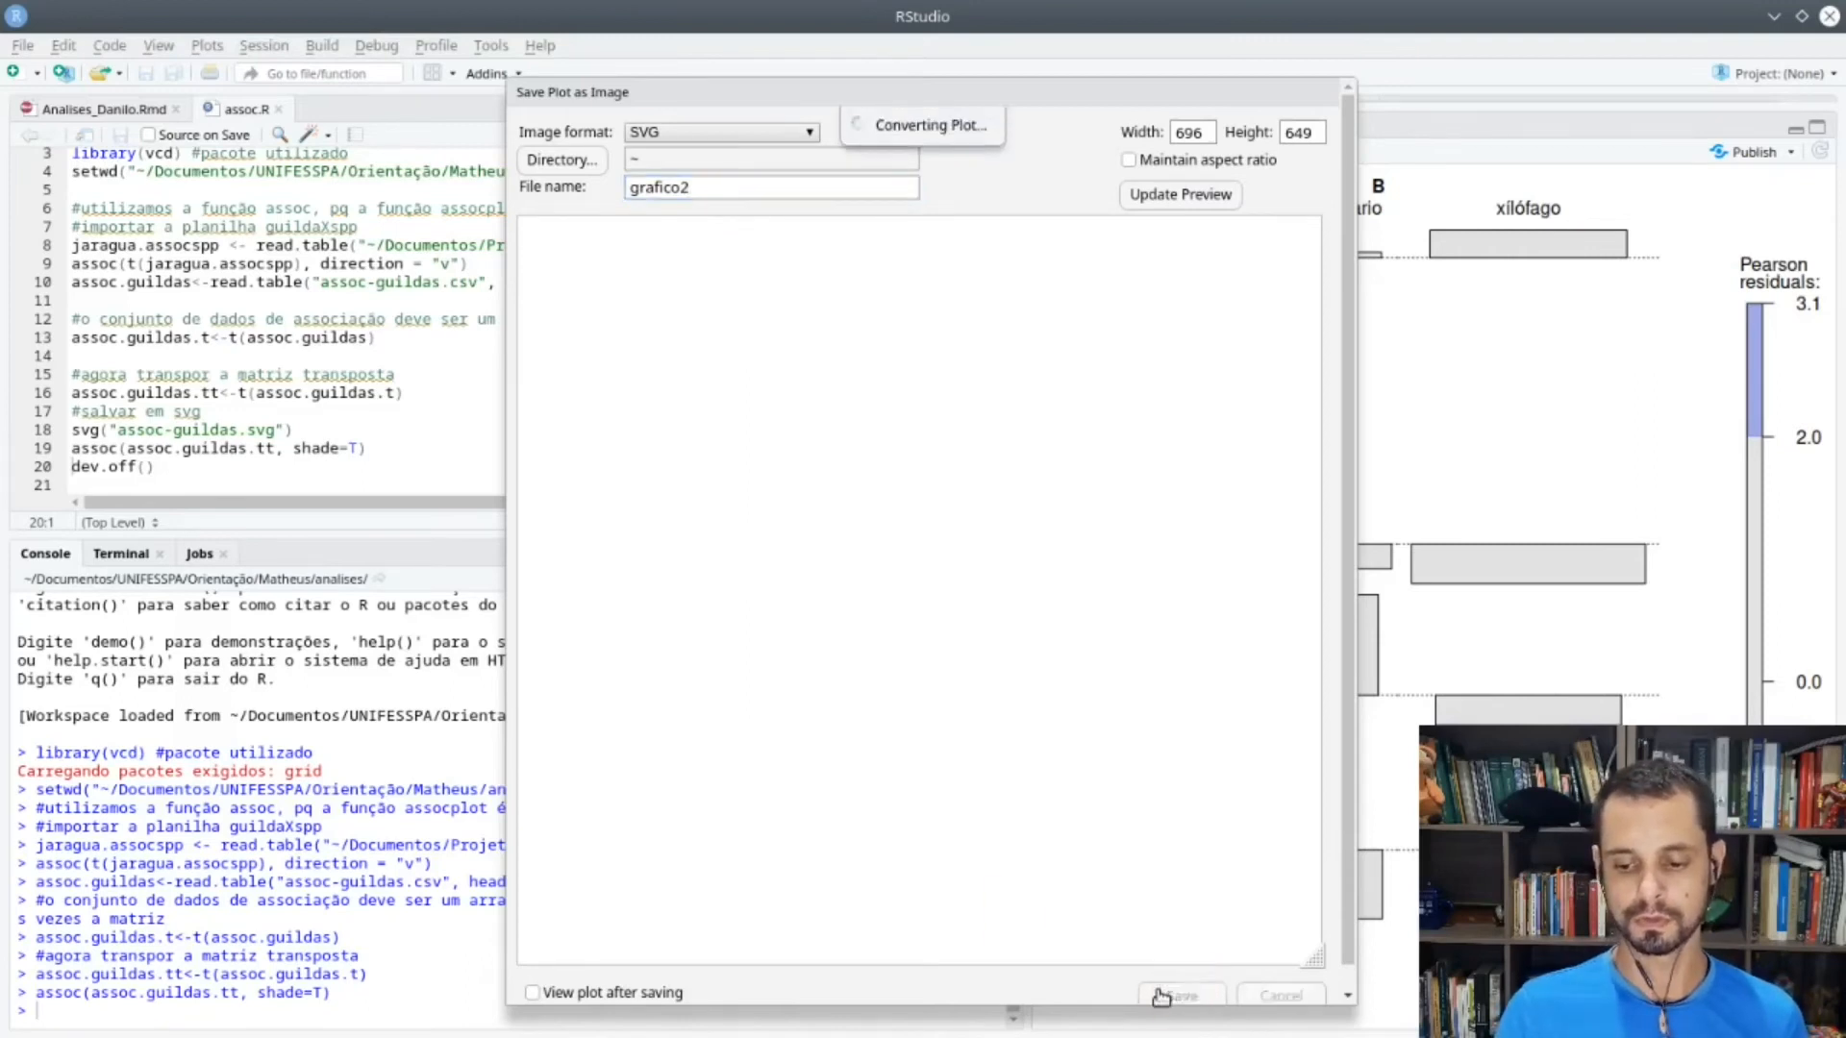
- Switch to Inkscape and import the exported SVG plot onto the page below the existing diagrams
left_click(1774, 17)
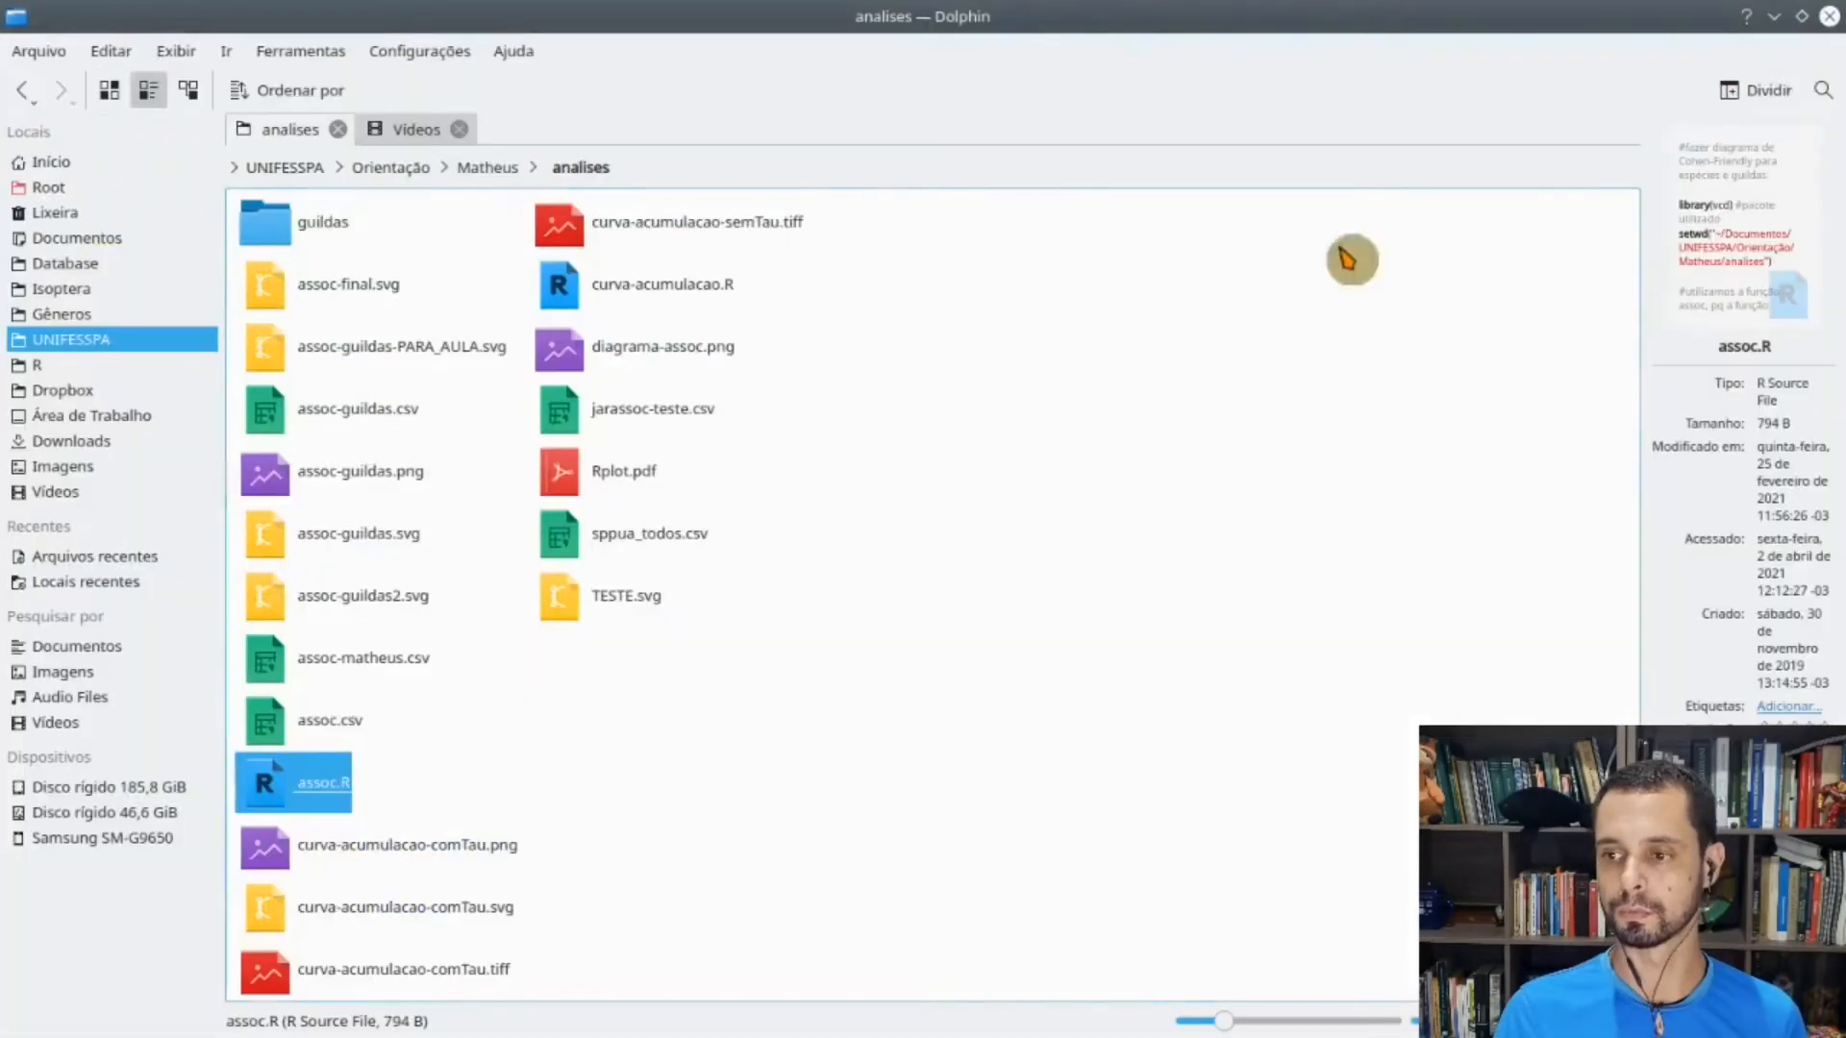
left_click(1774, 16)
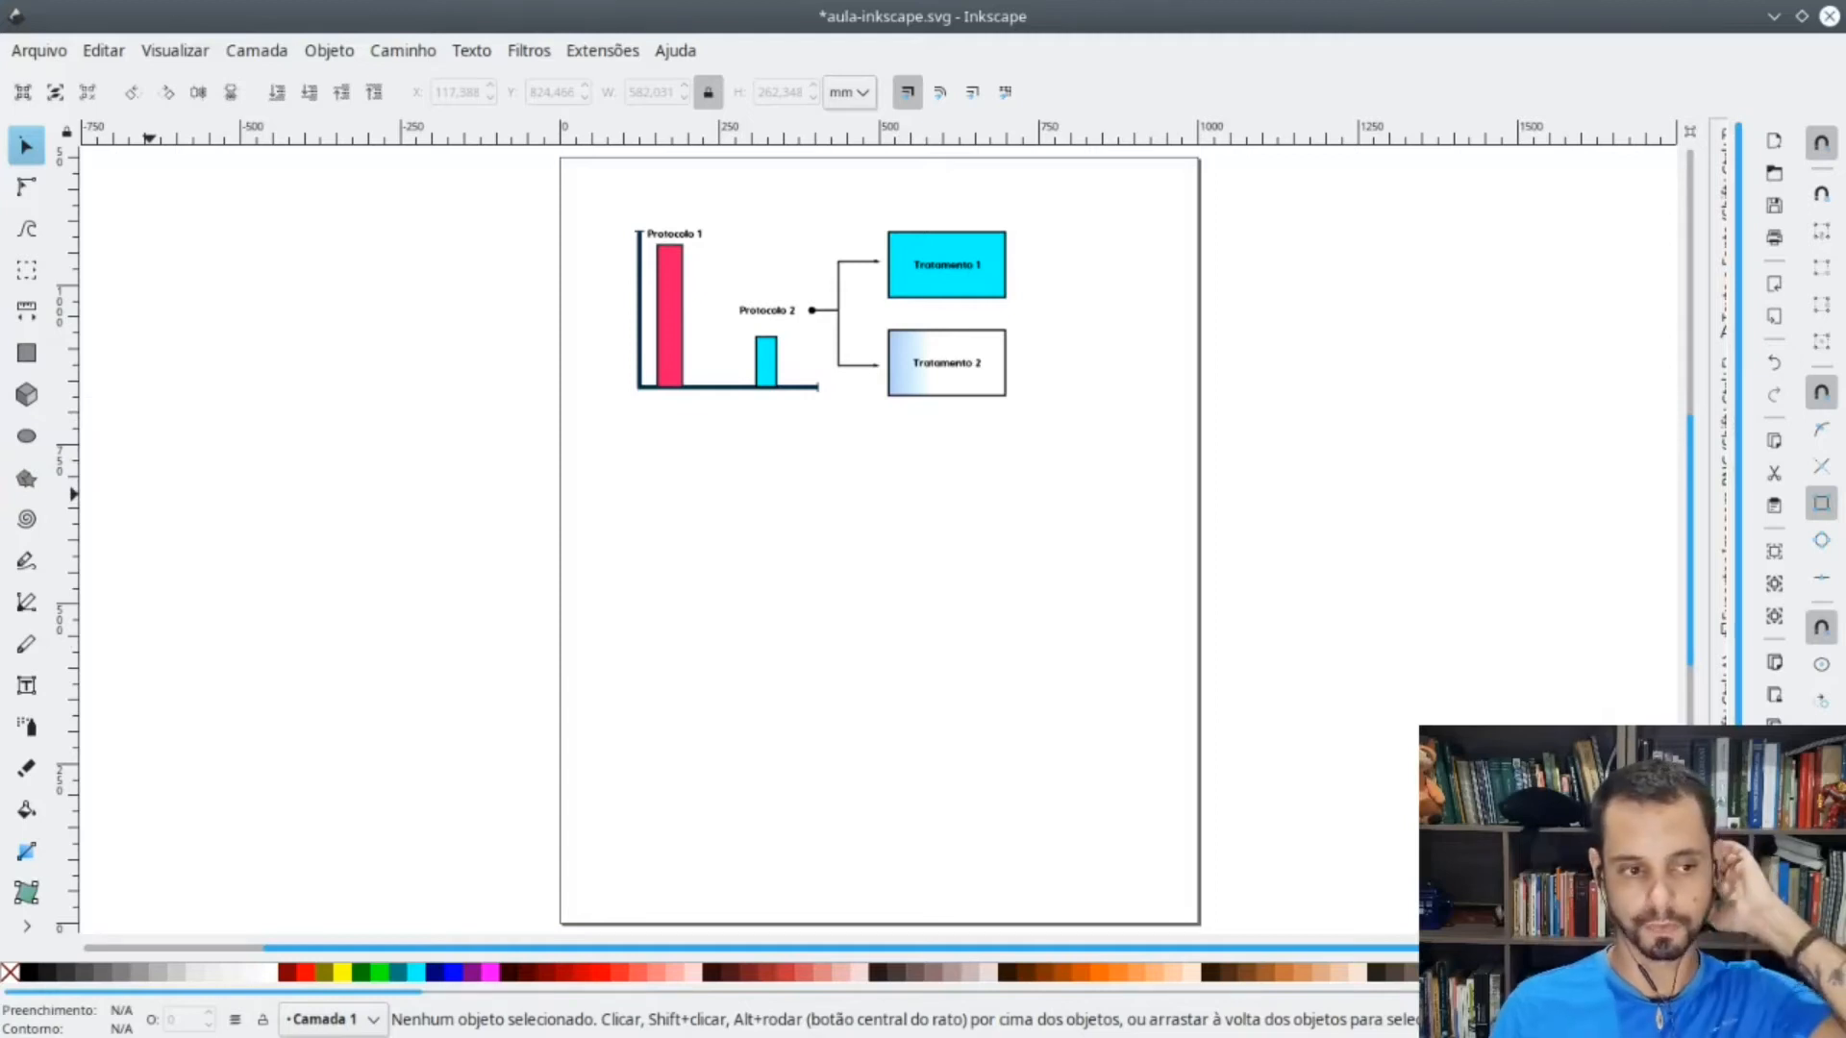
left_click_drag(2, 481, 839, 589)
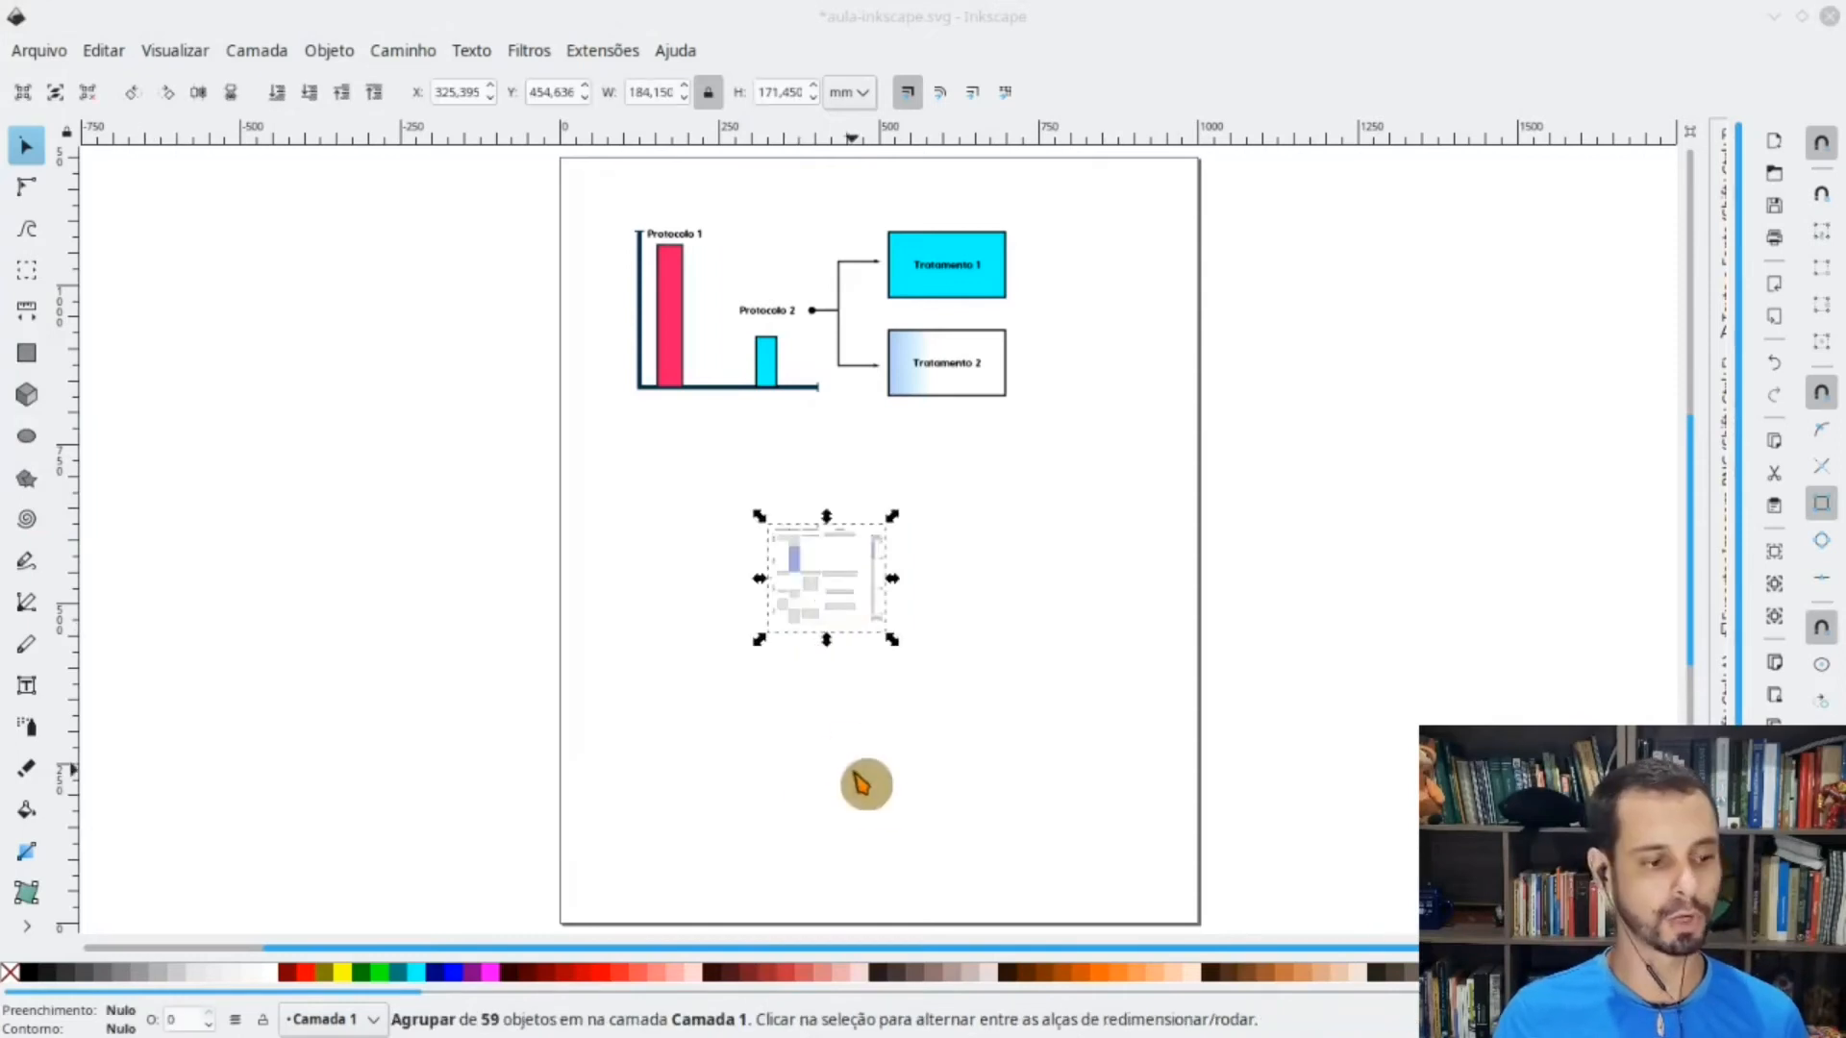
- Move the imported plot group about 18 mm to the left
left_click(1775, 587)
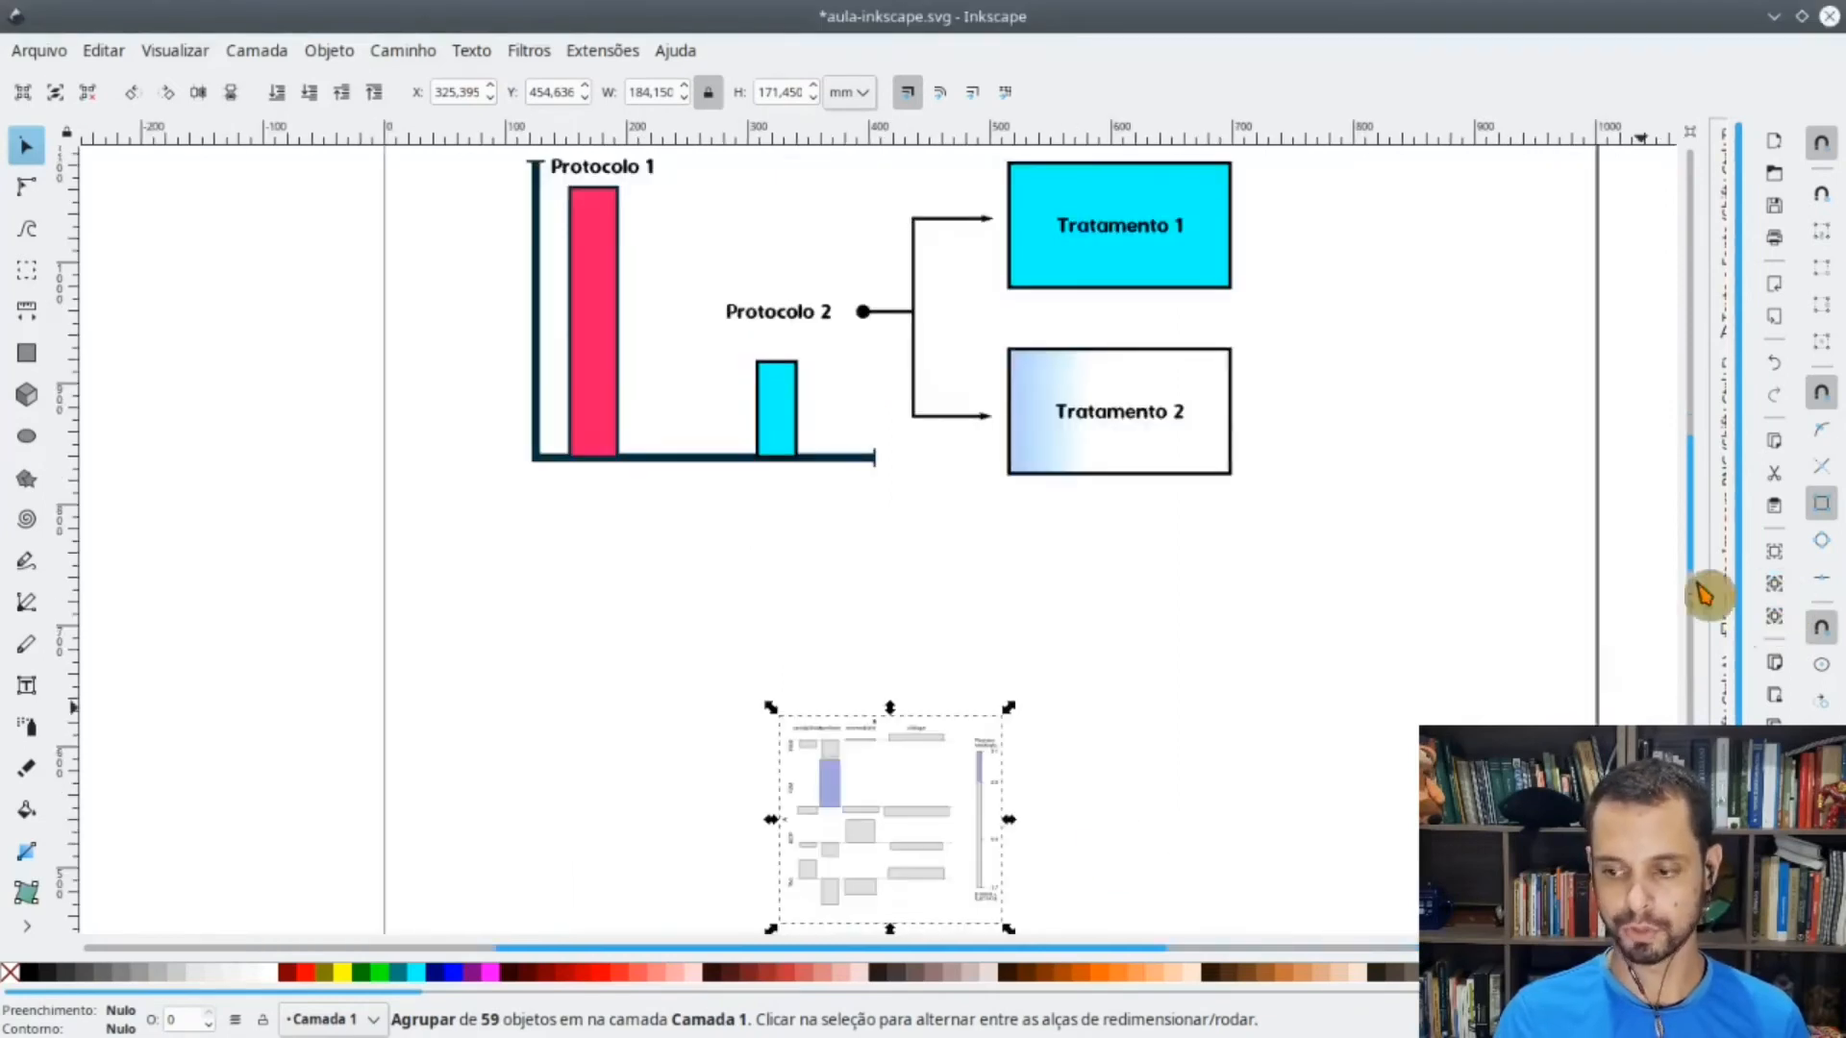
left_click(1774, 584)
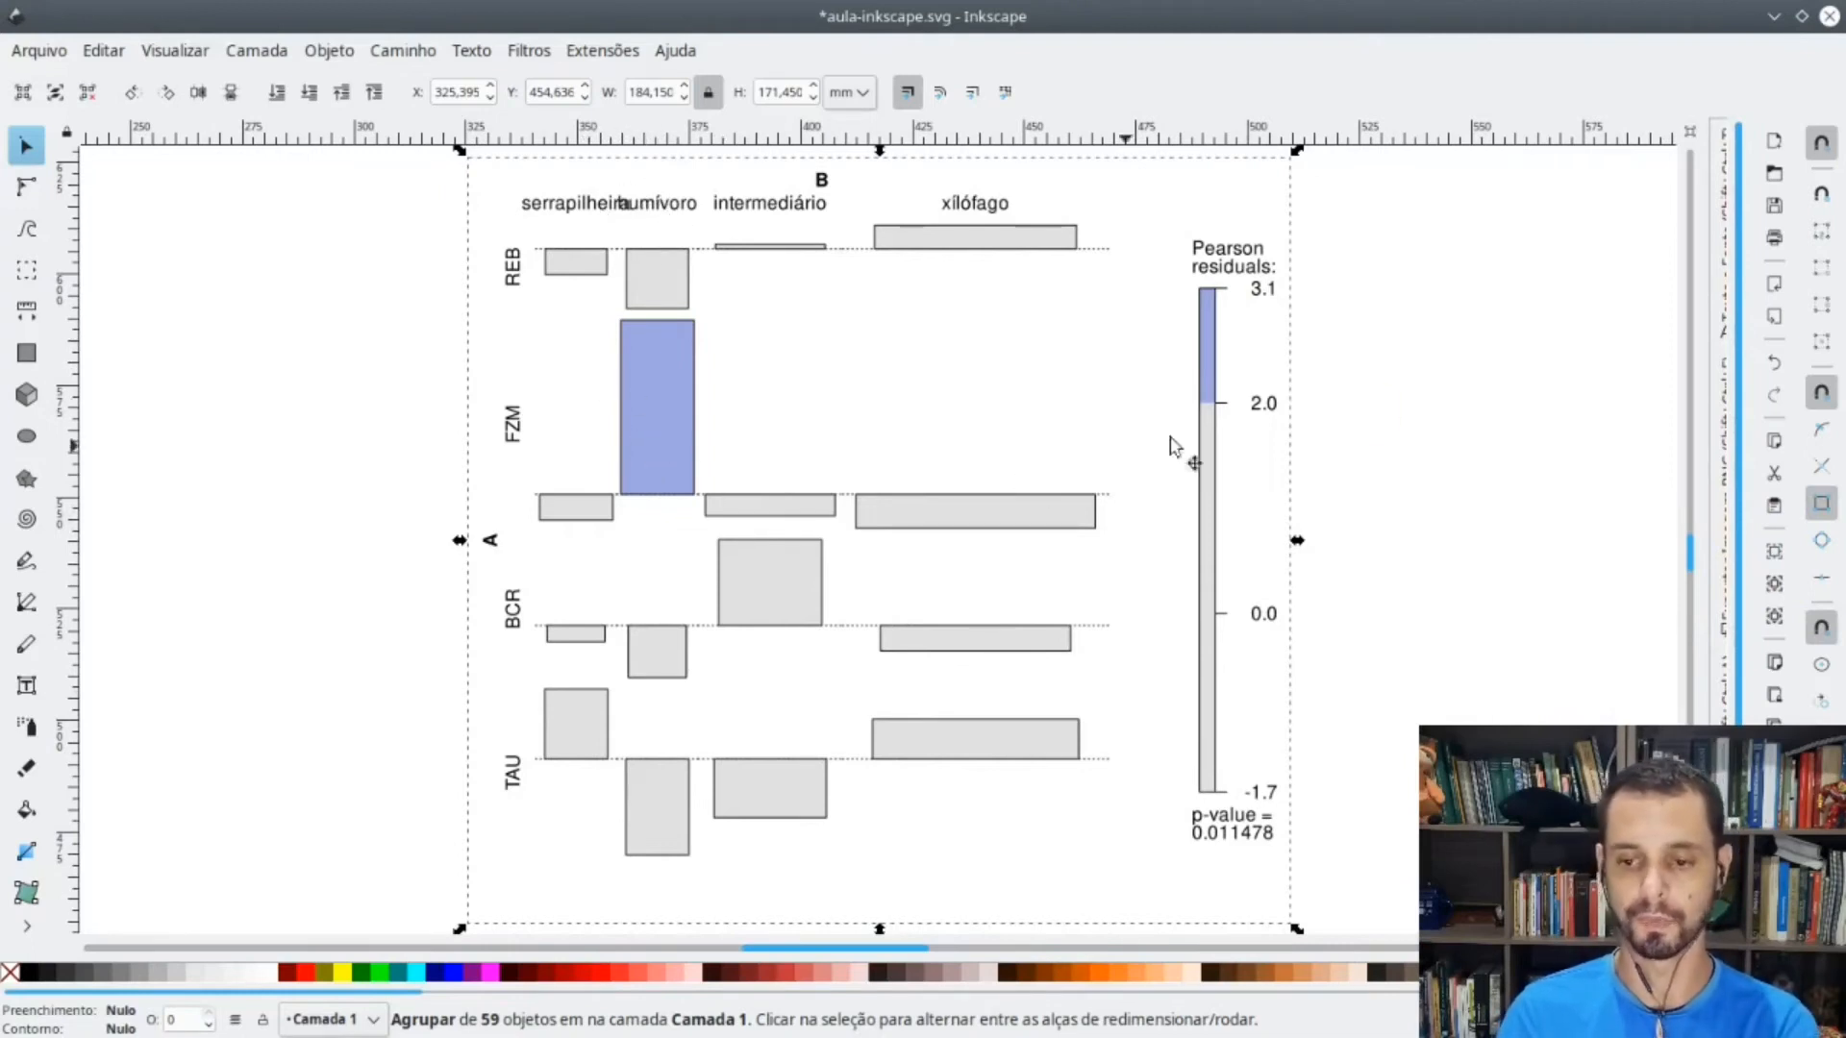
right_click(651, 395)
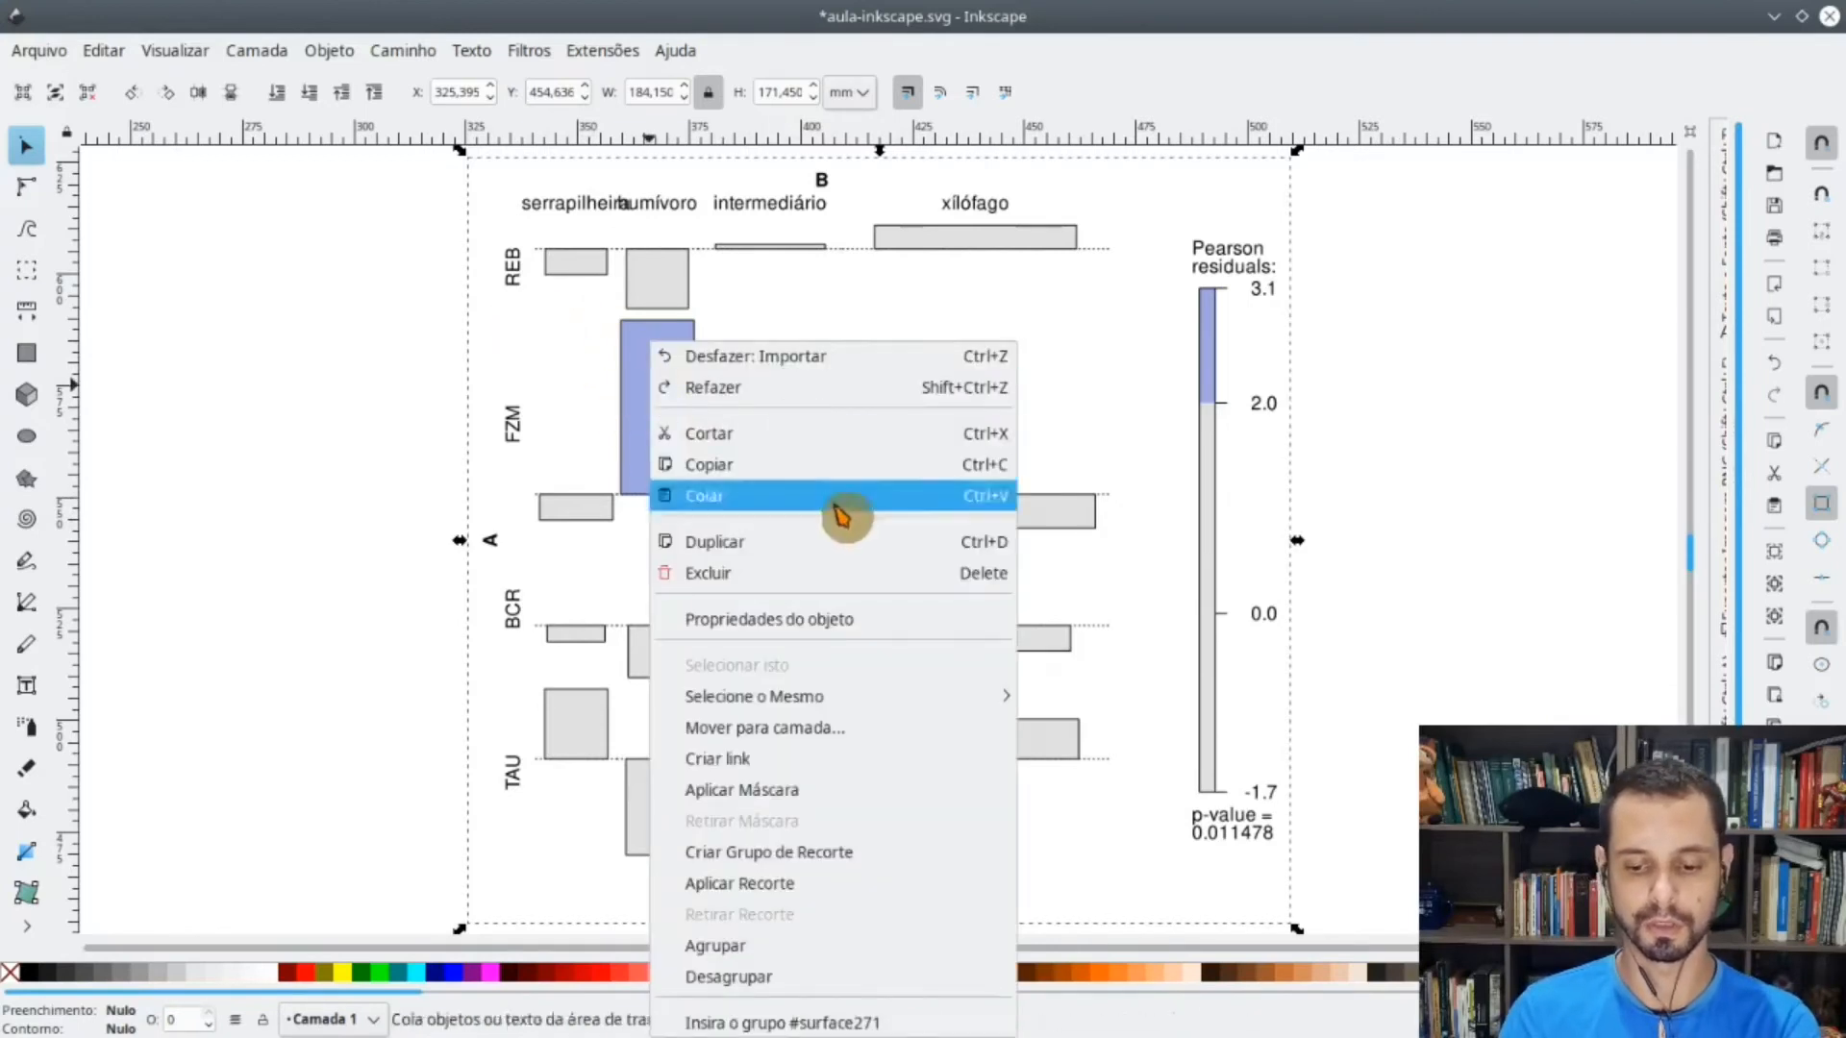
left_click(445, 490)
left_click_drag(657, 414, 579, 406)
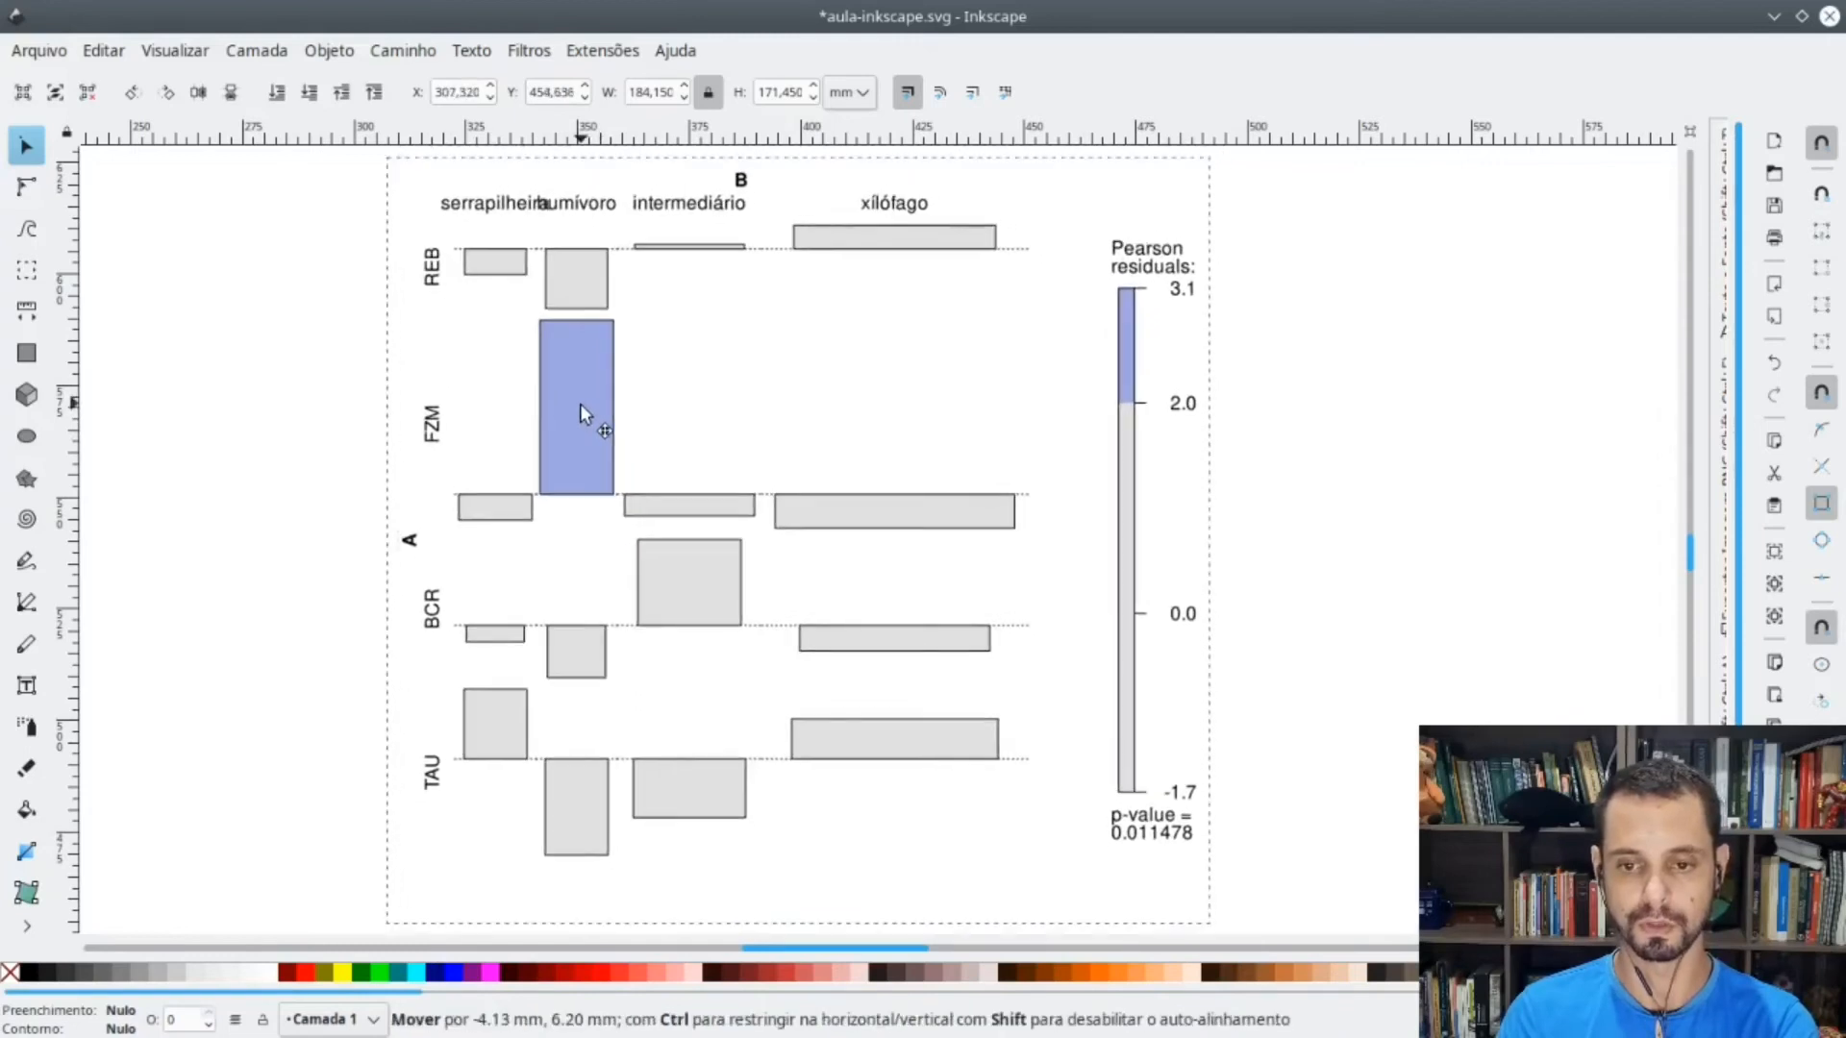
- Ungroup the imported plot into separate objects and clear the selection
right_click(581, 408)
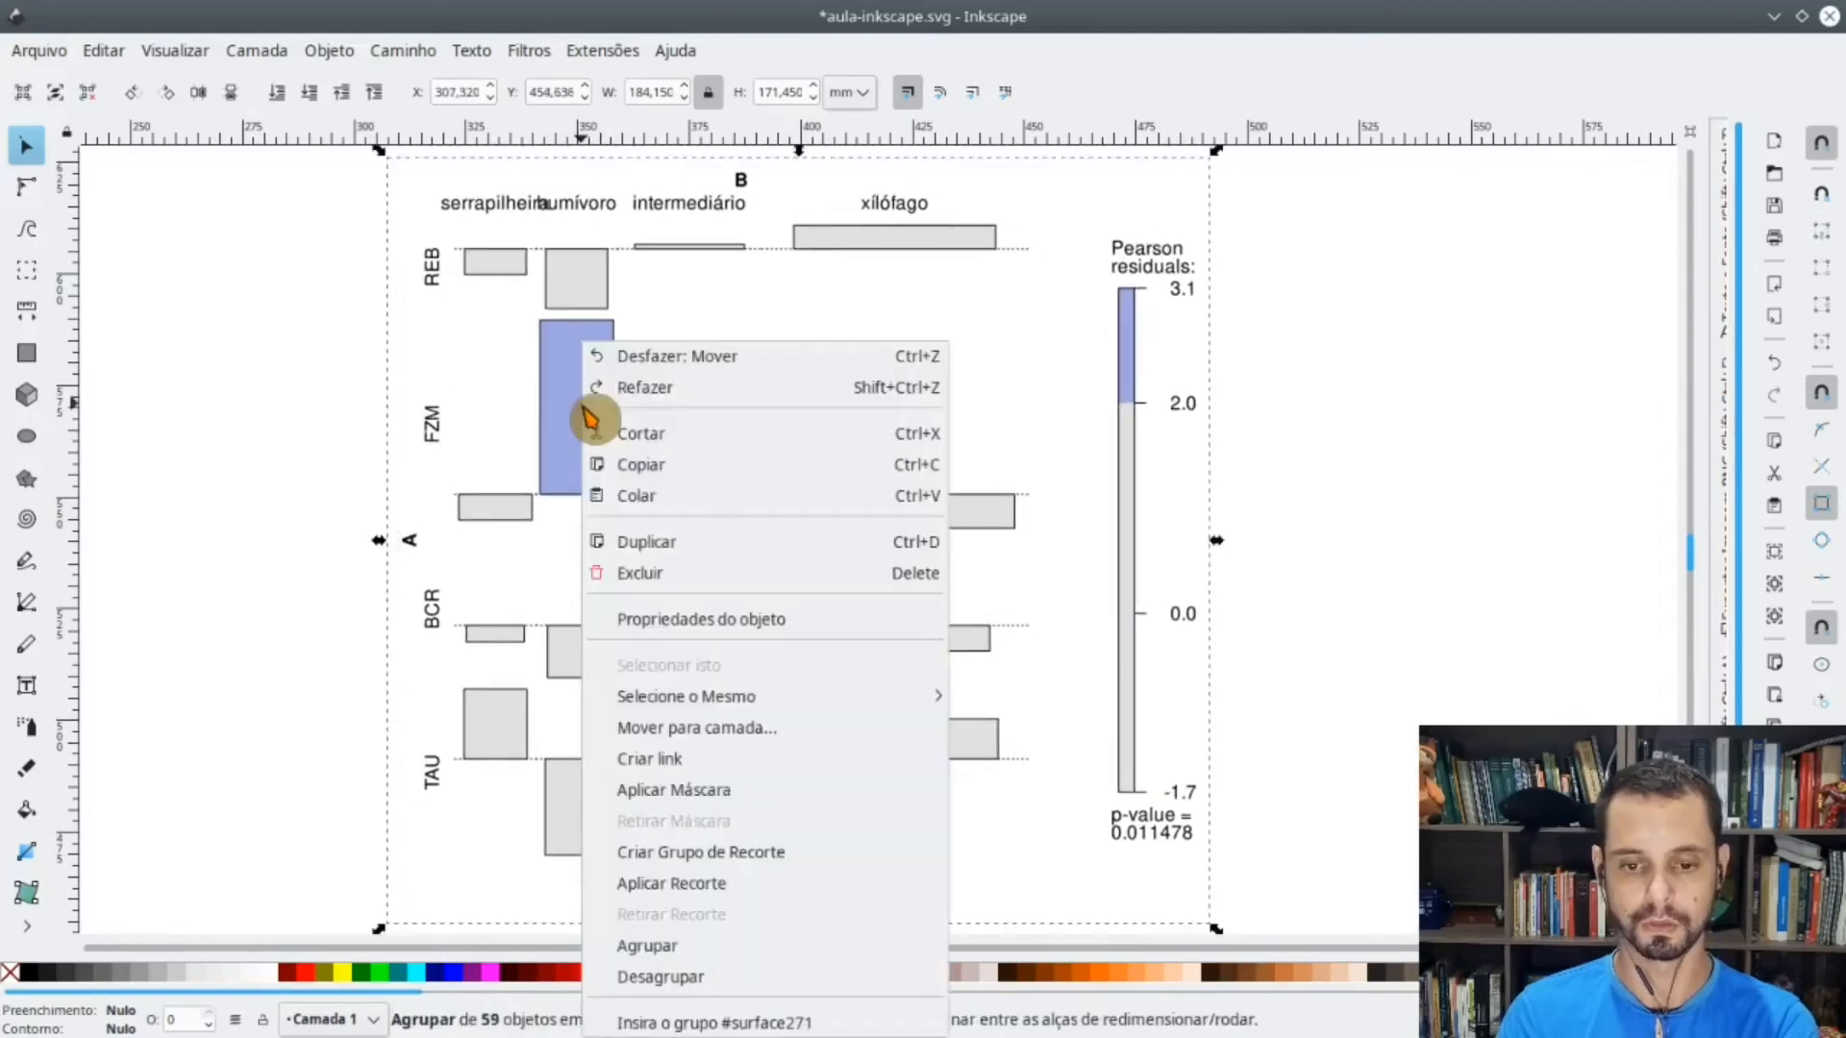
left_click(676, 978)
left_click(259, 436)
- Try moving the blue FZM bar and the grey REB bar of the humívoro column individually, undoing each move
left_click_drag(597, 424, 825, 380)
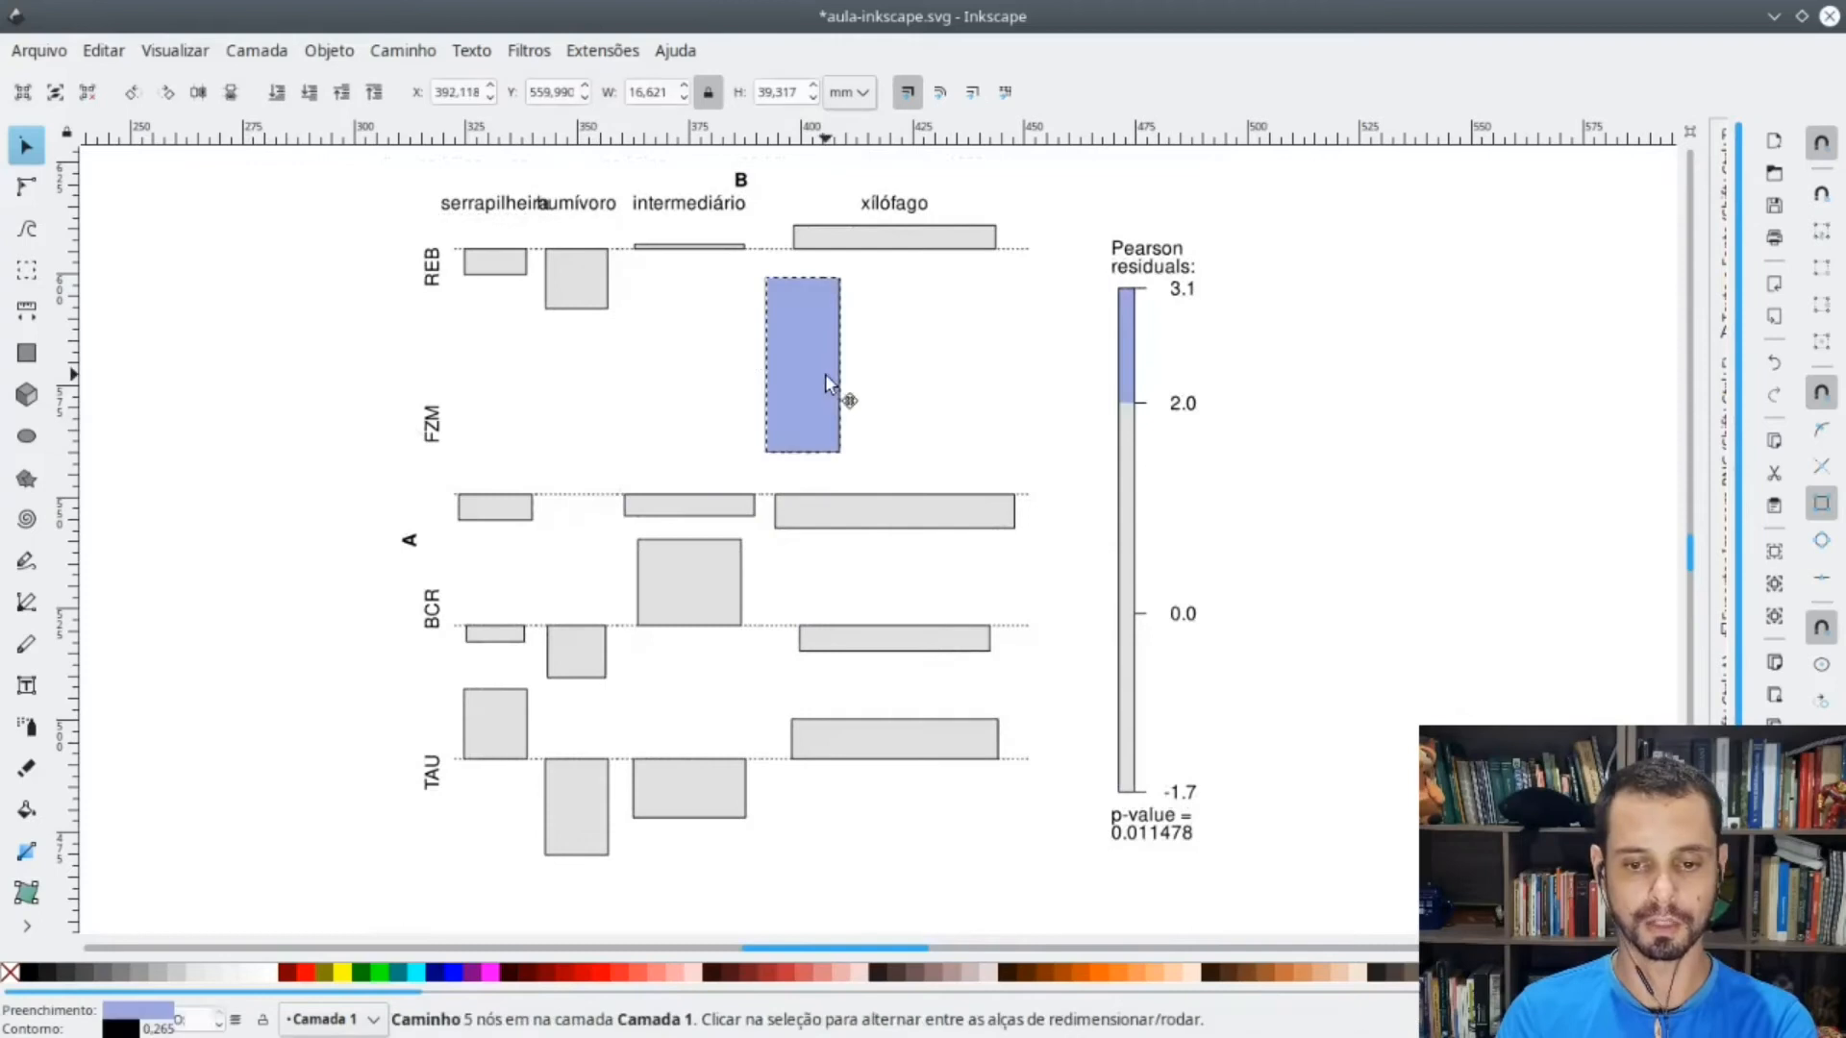
key("ctrl+z")
left_click_drag(577, 288, 363, 320)
key("ctrl+z")
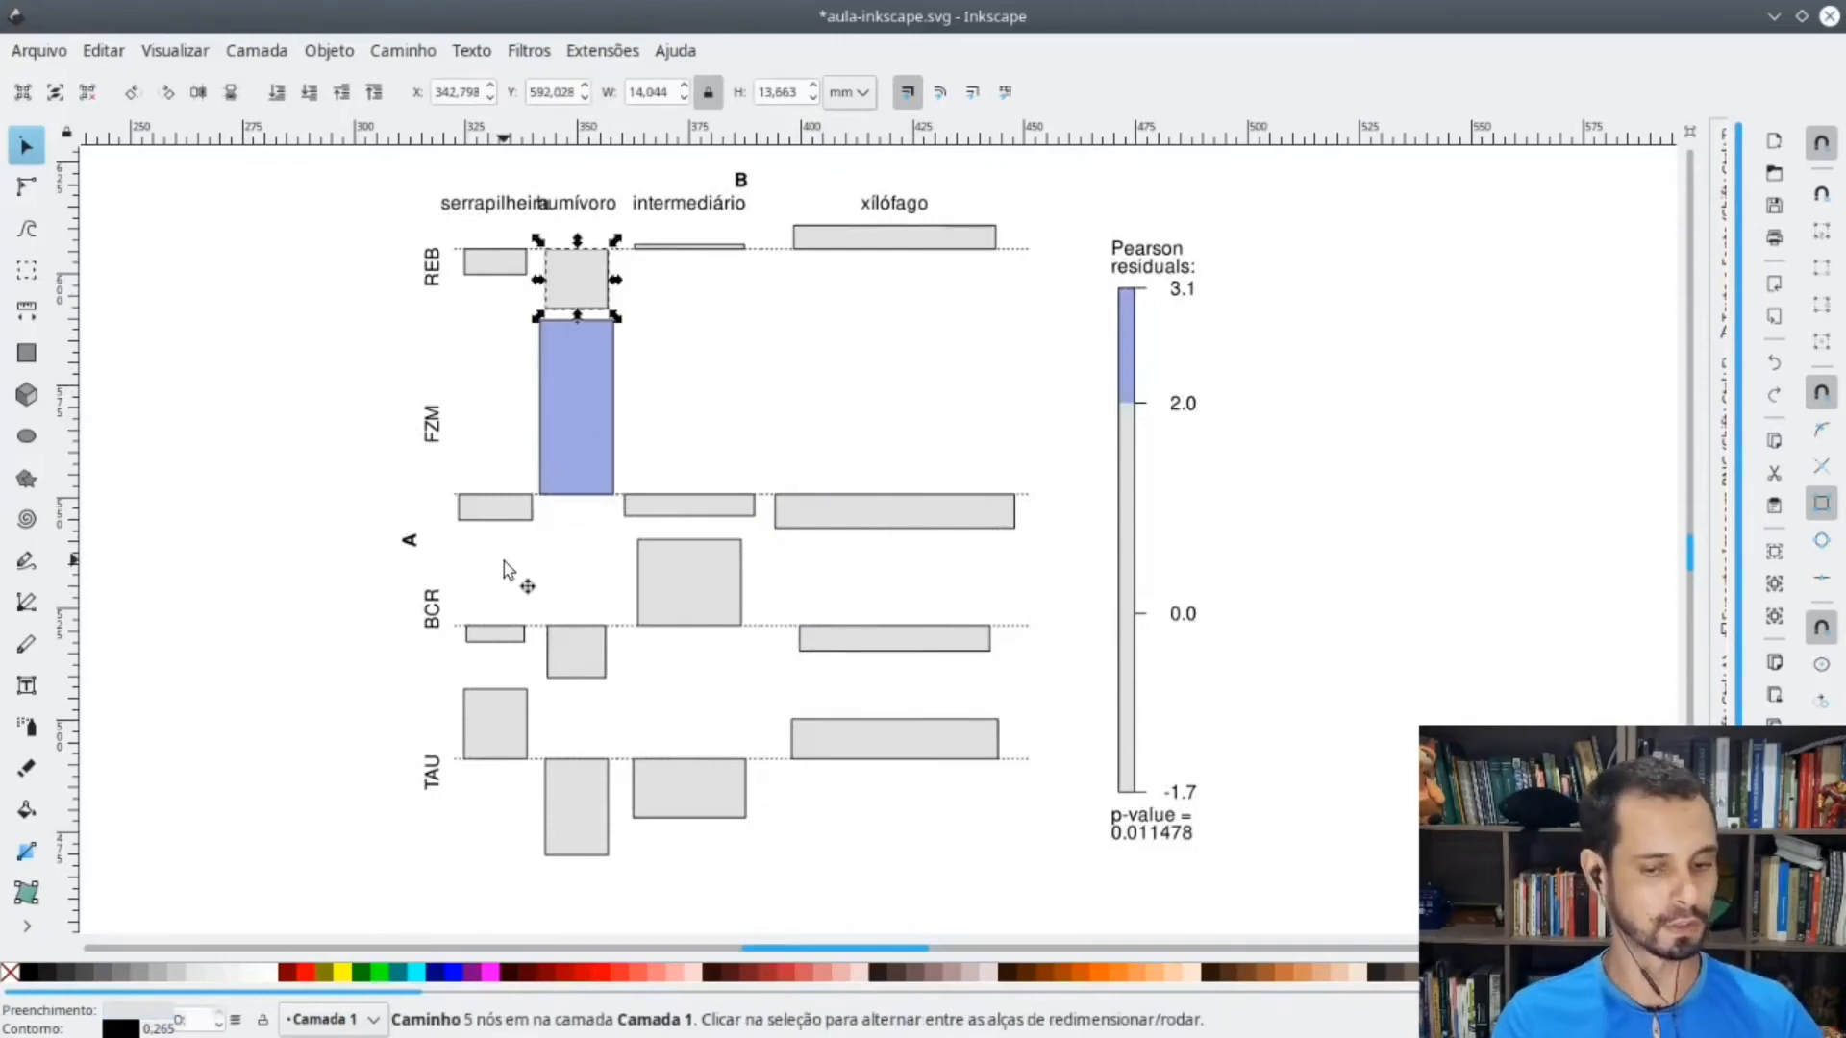
left_click(1363, 548)
left_click_drag(1325, 194, 1092, 915)
left_click(1406, 575)
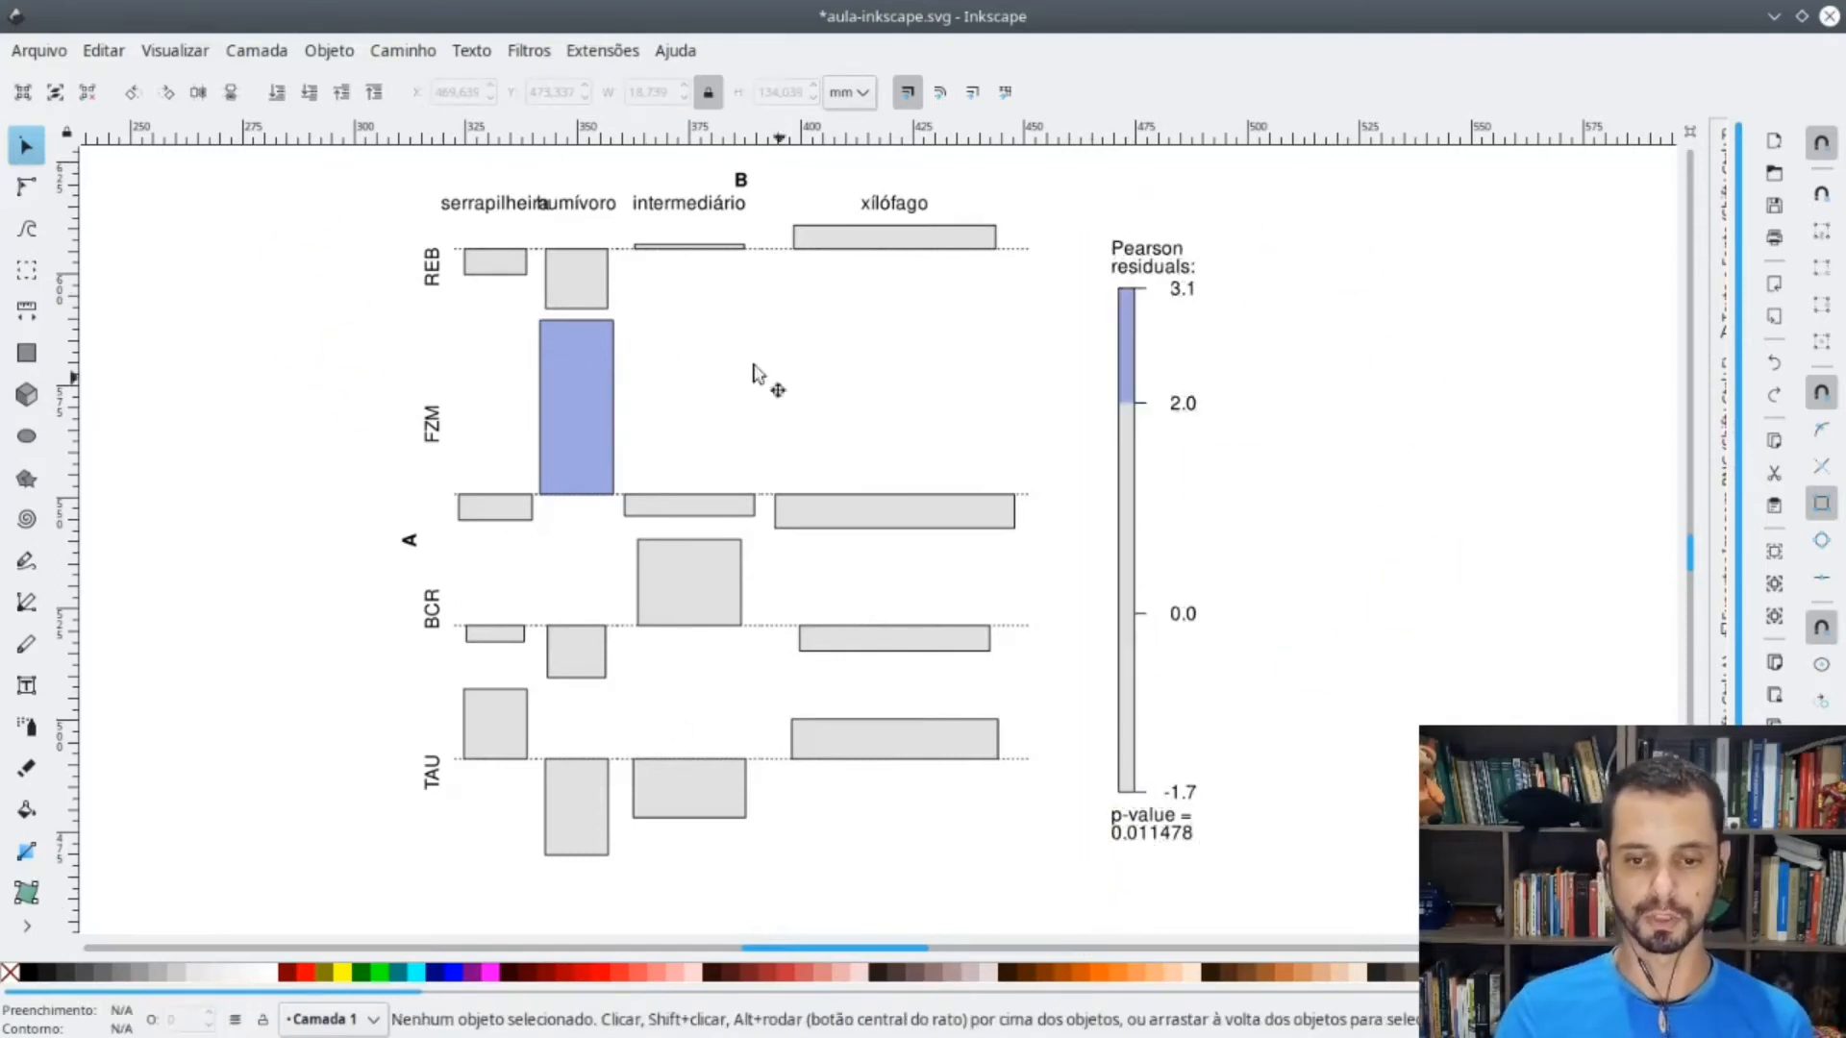
- Group the chart's bars, dashed lines and labels without the B label and legend, and rotate the group 90° clockwise
left_click_drag(278, 174, 1087, 922)
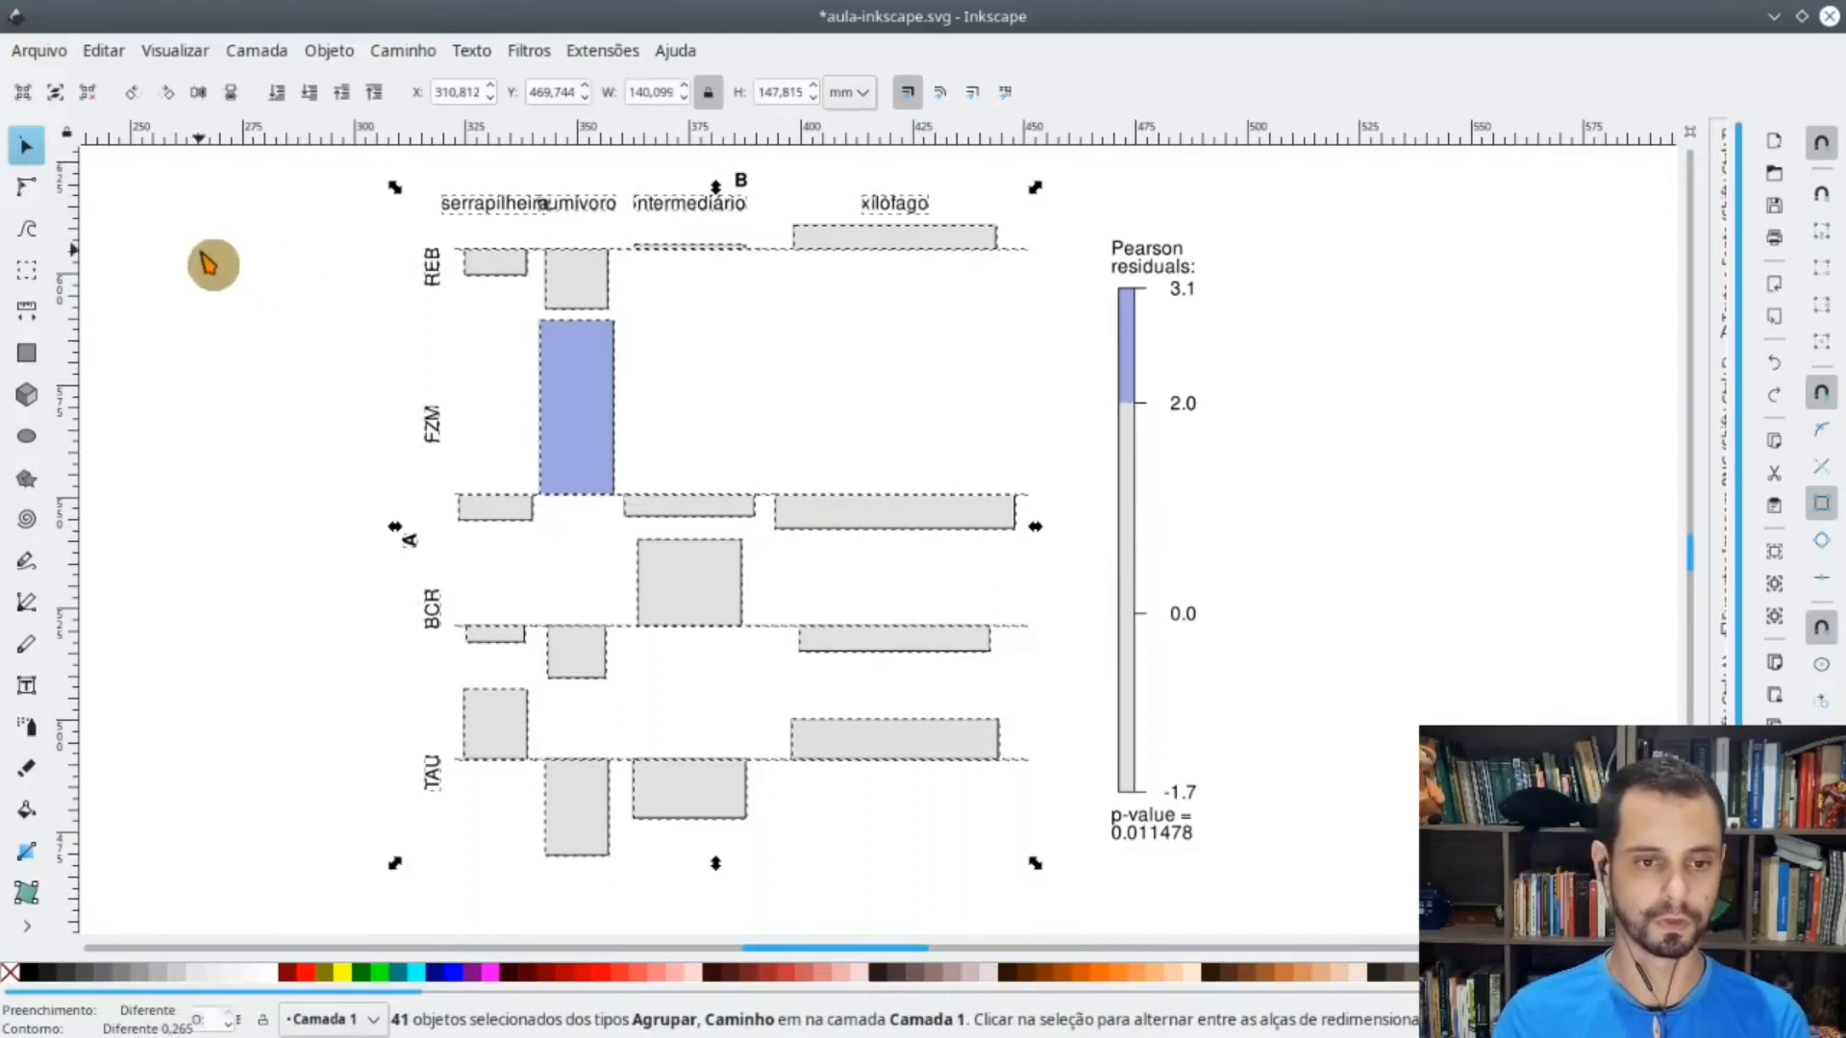
right_click(581, 393)
left_click(645, 1023)
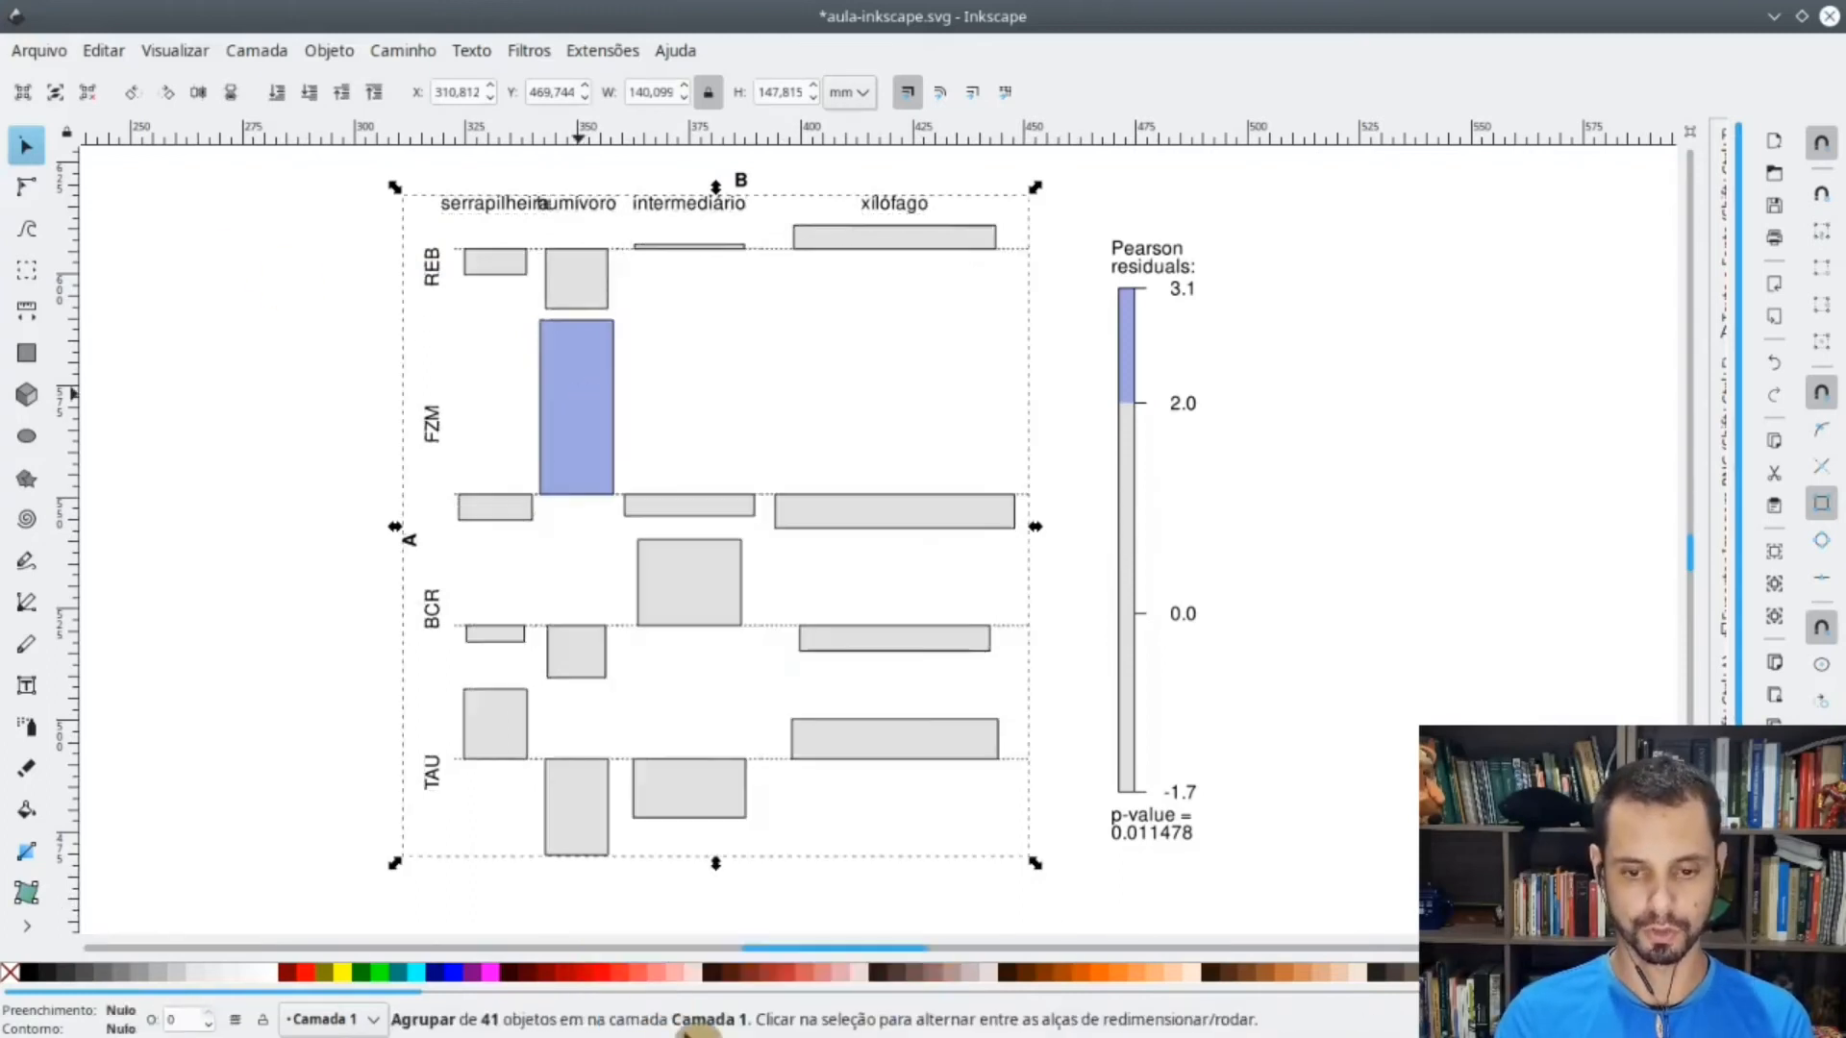
left_click(171, 96)
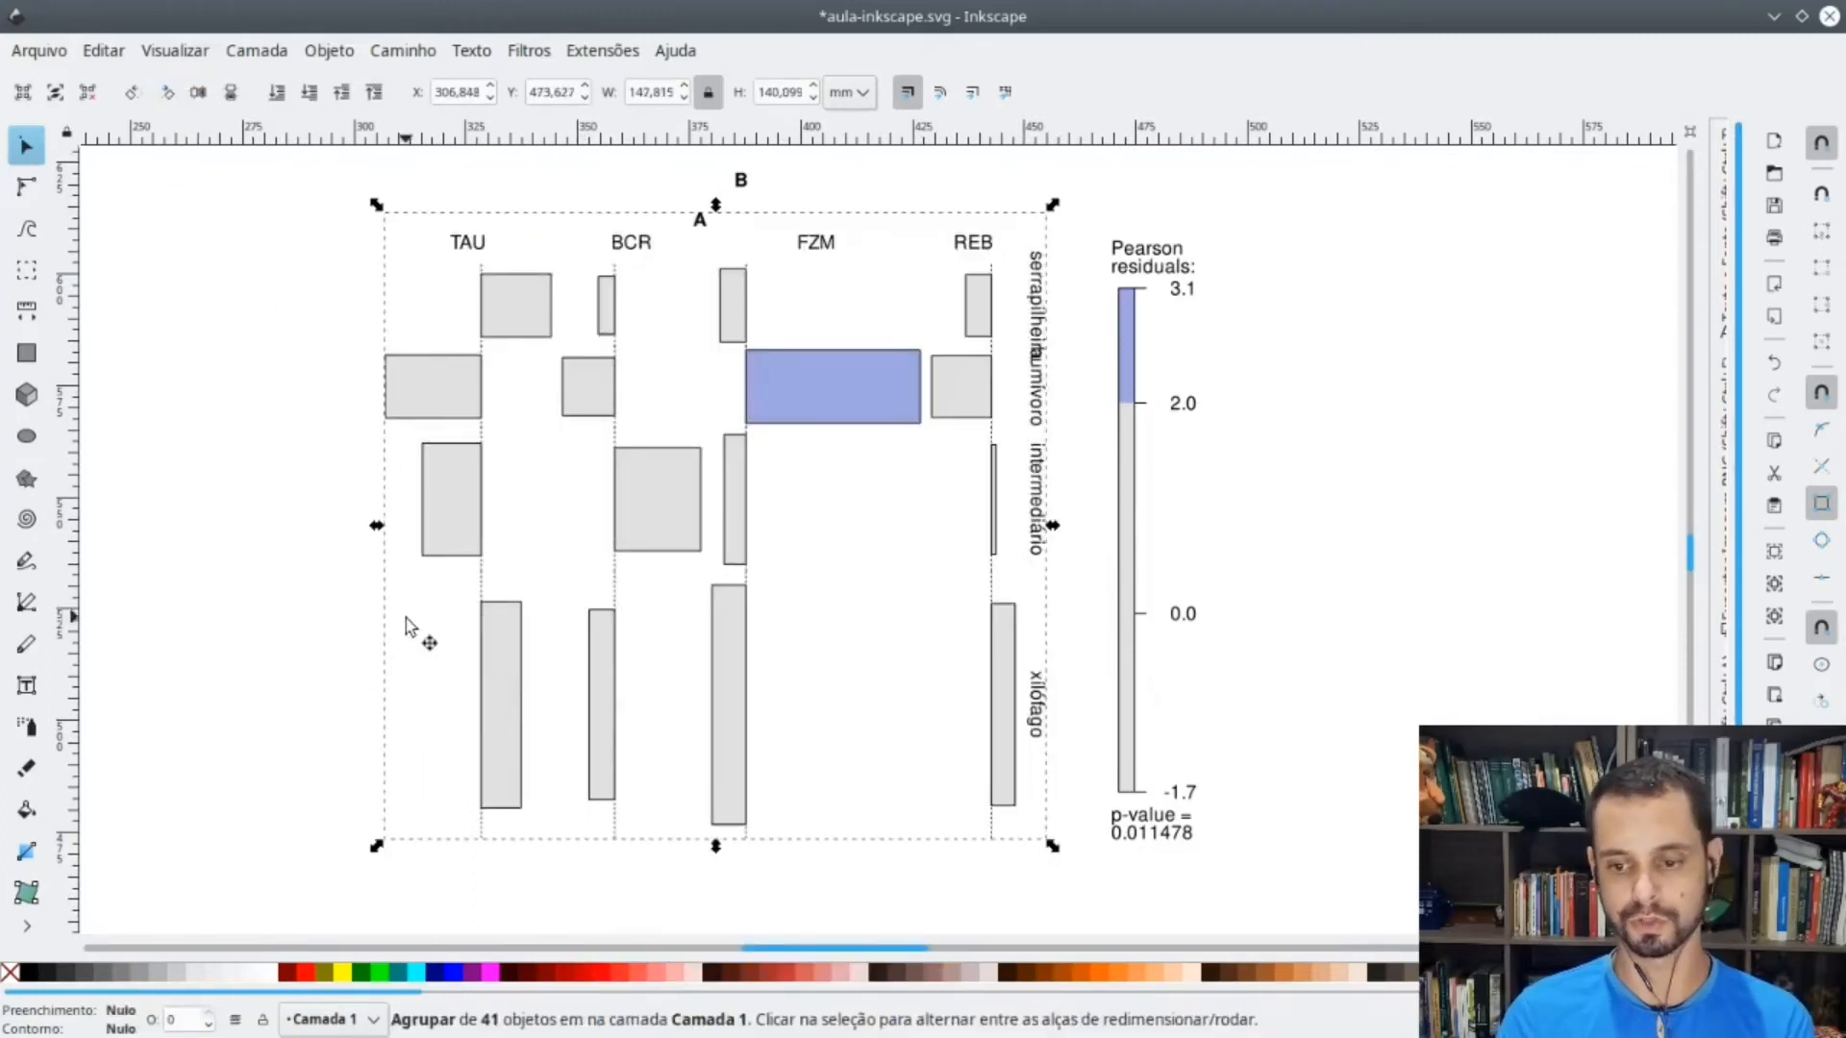
- Delete the axis letters B and A above the chart, ungrouping the rotated chart to reach the A
left_click(743, 183)
left_click(817, 531)
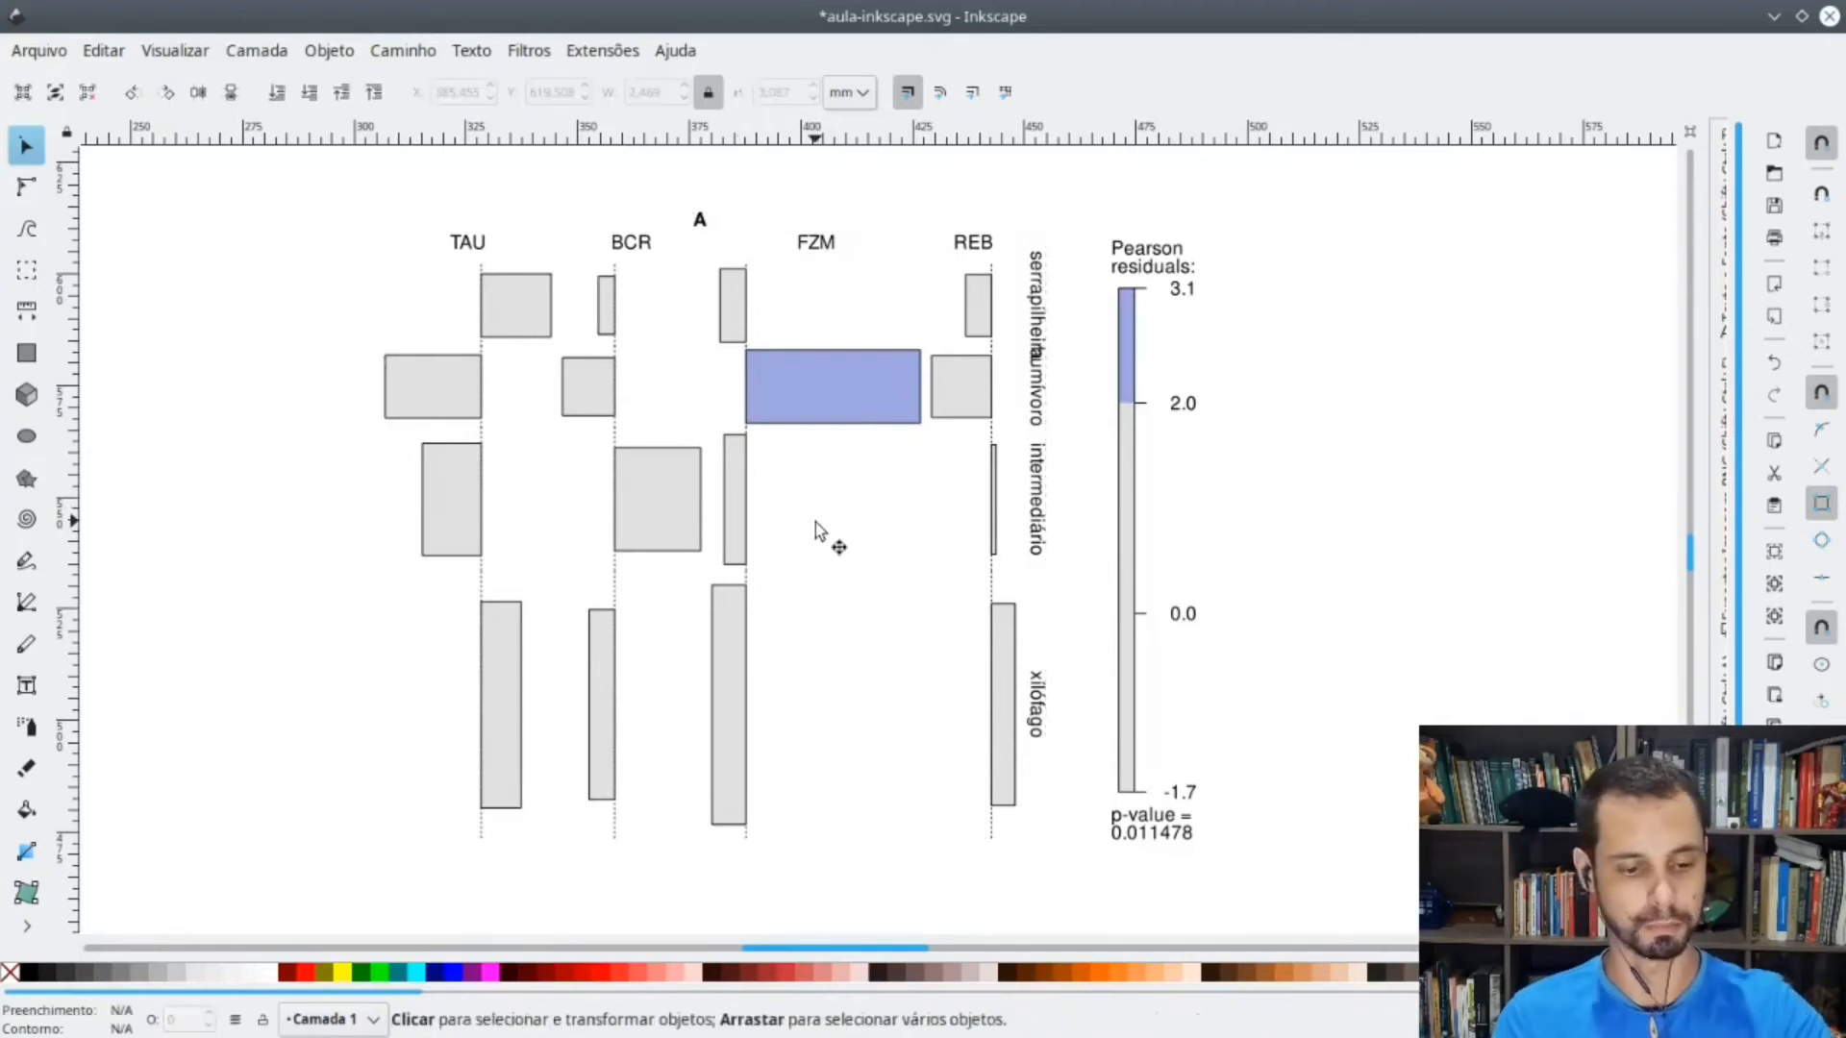
right_click(796, 348)
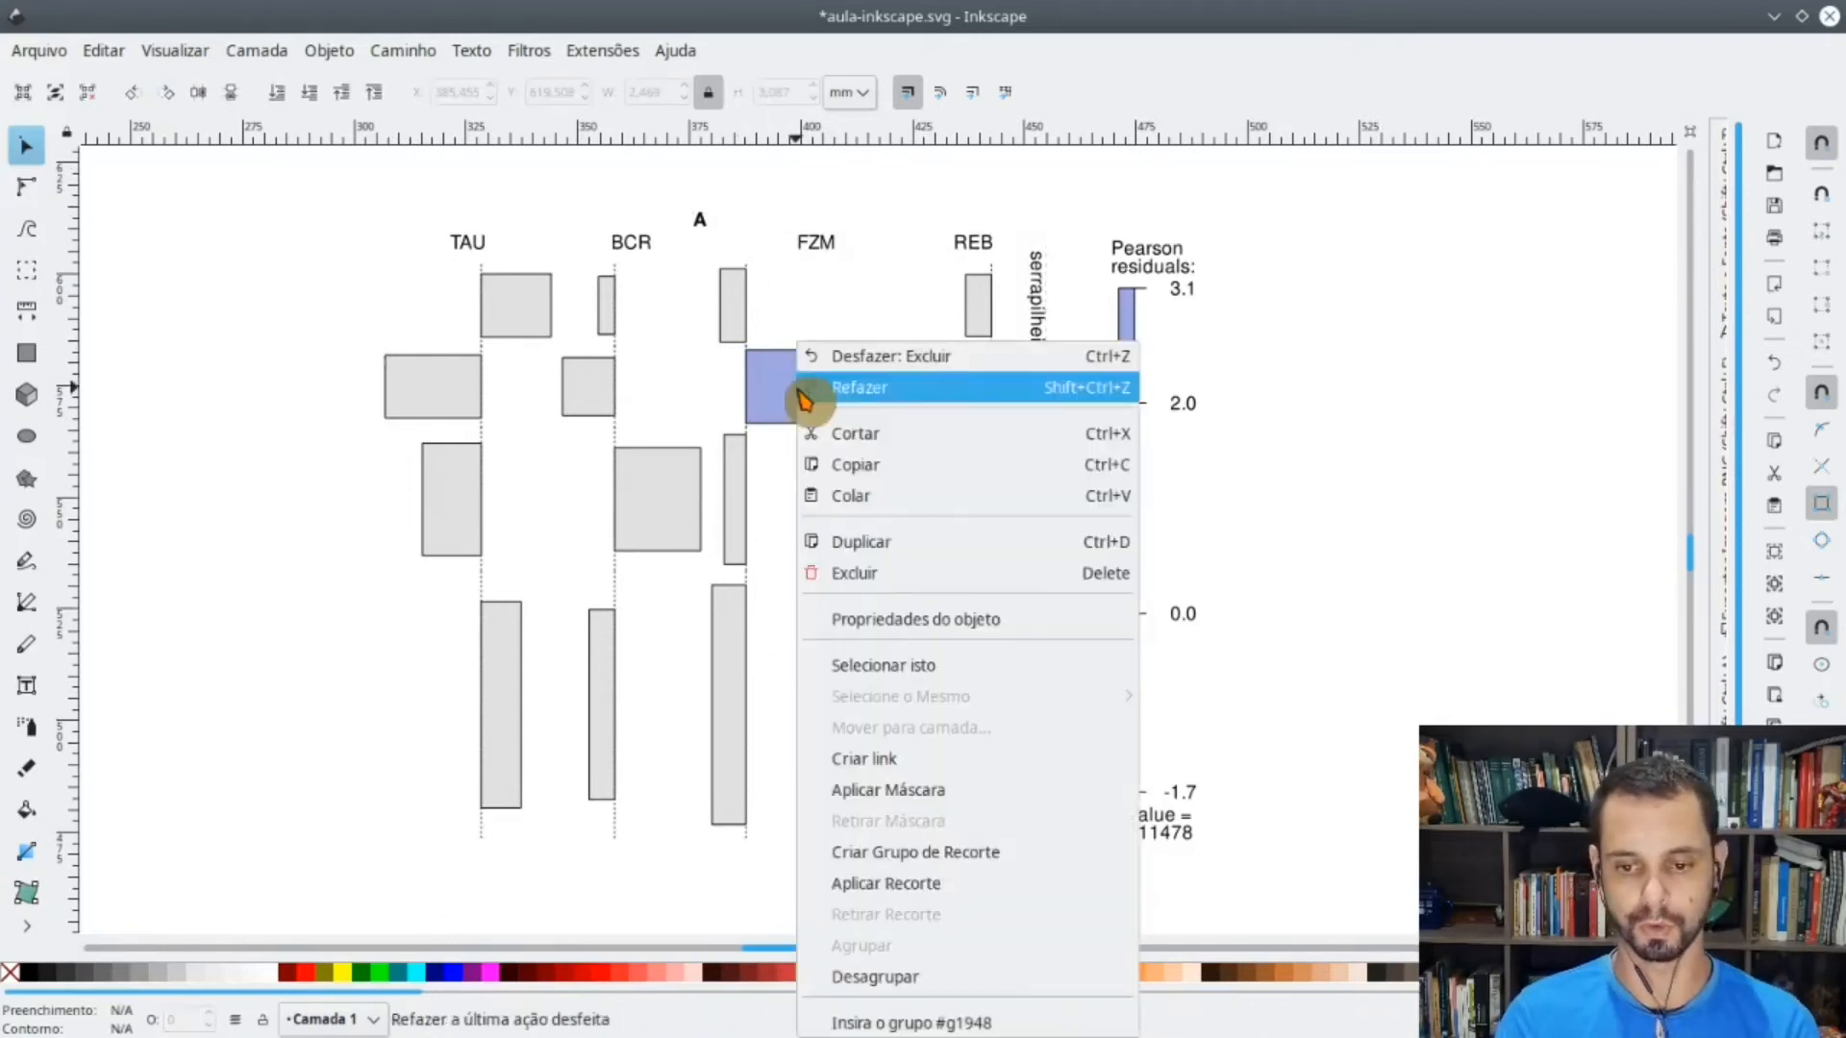
left_click(947, 978)
left_click(1444, 541)
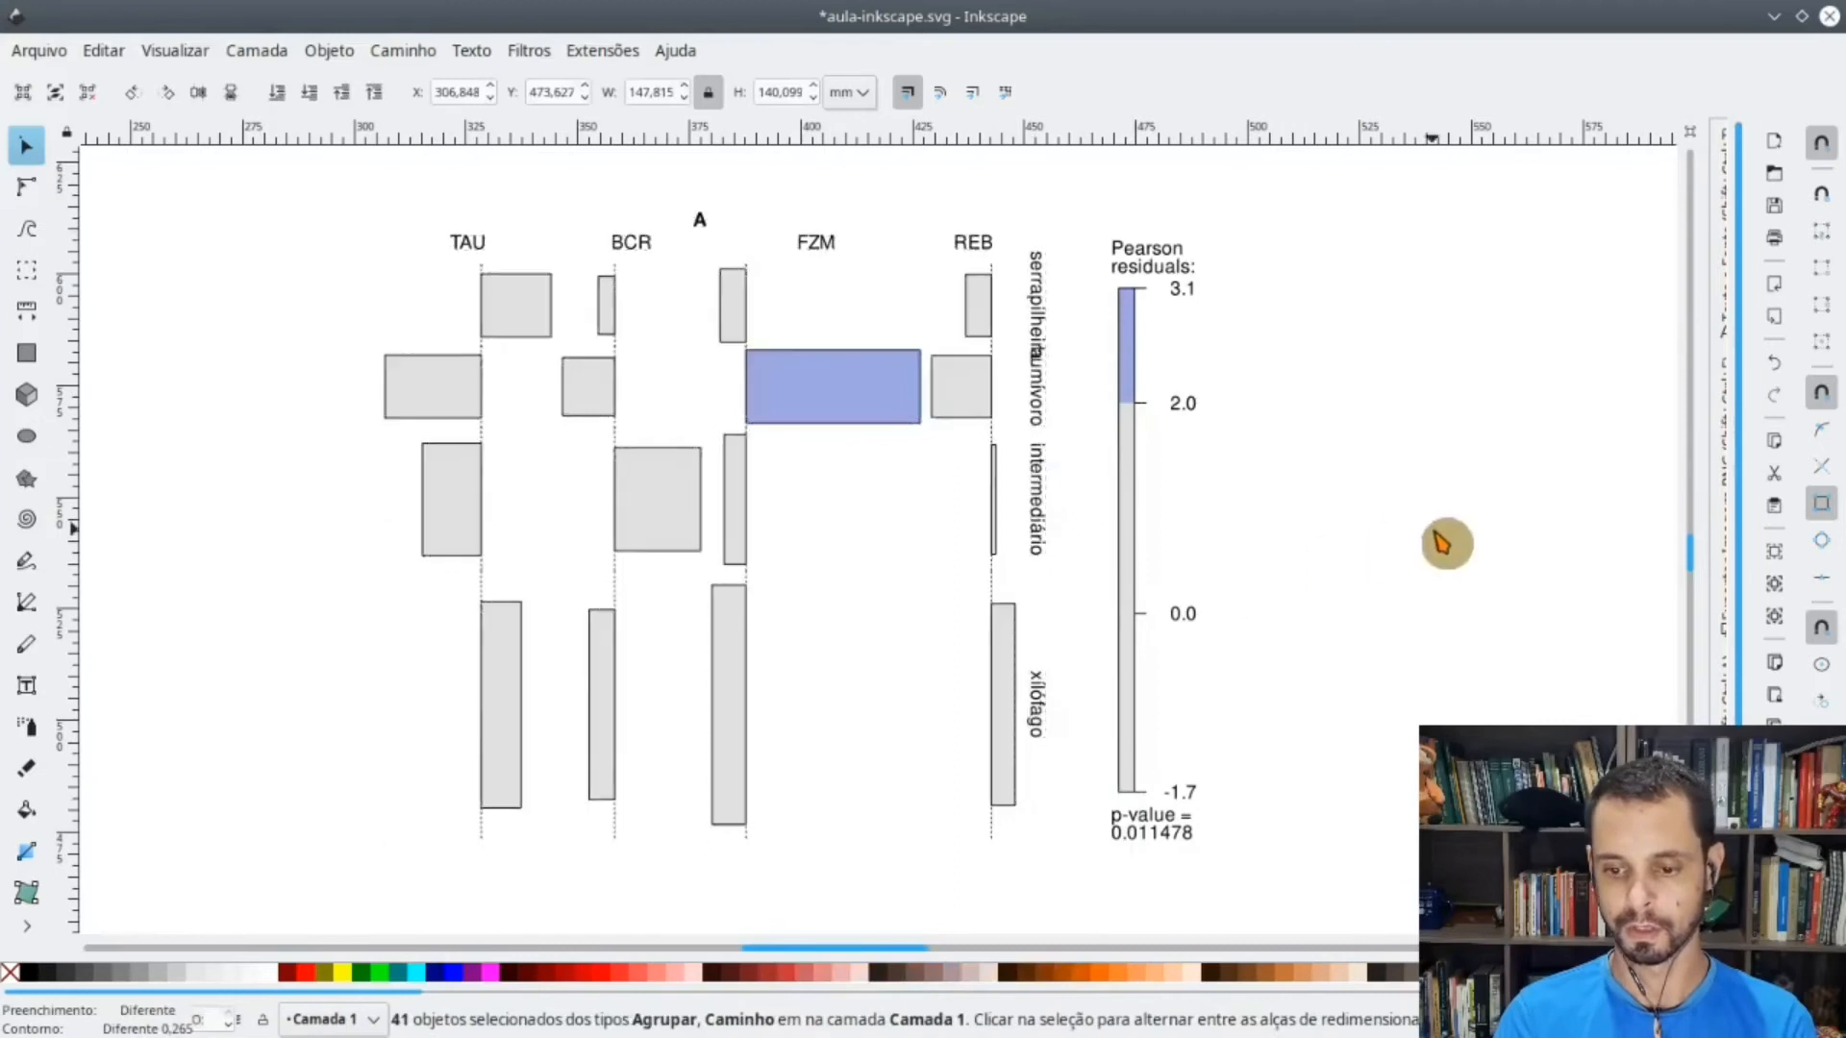
left_click(697, 225)
key("Delete")
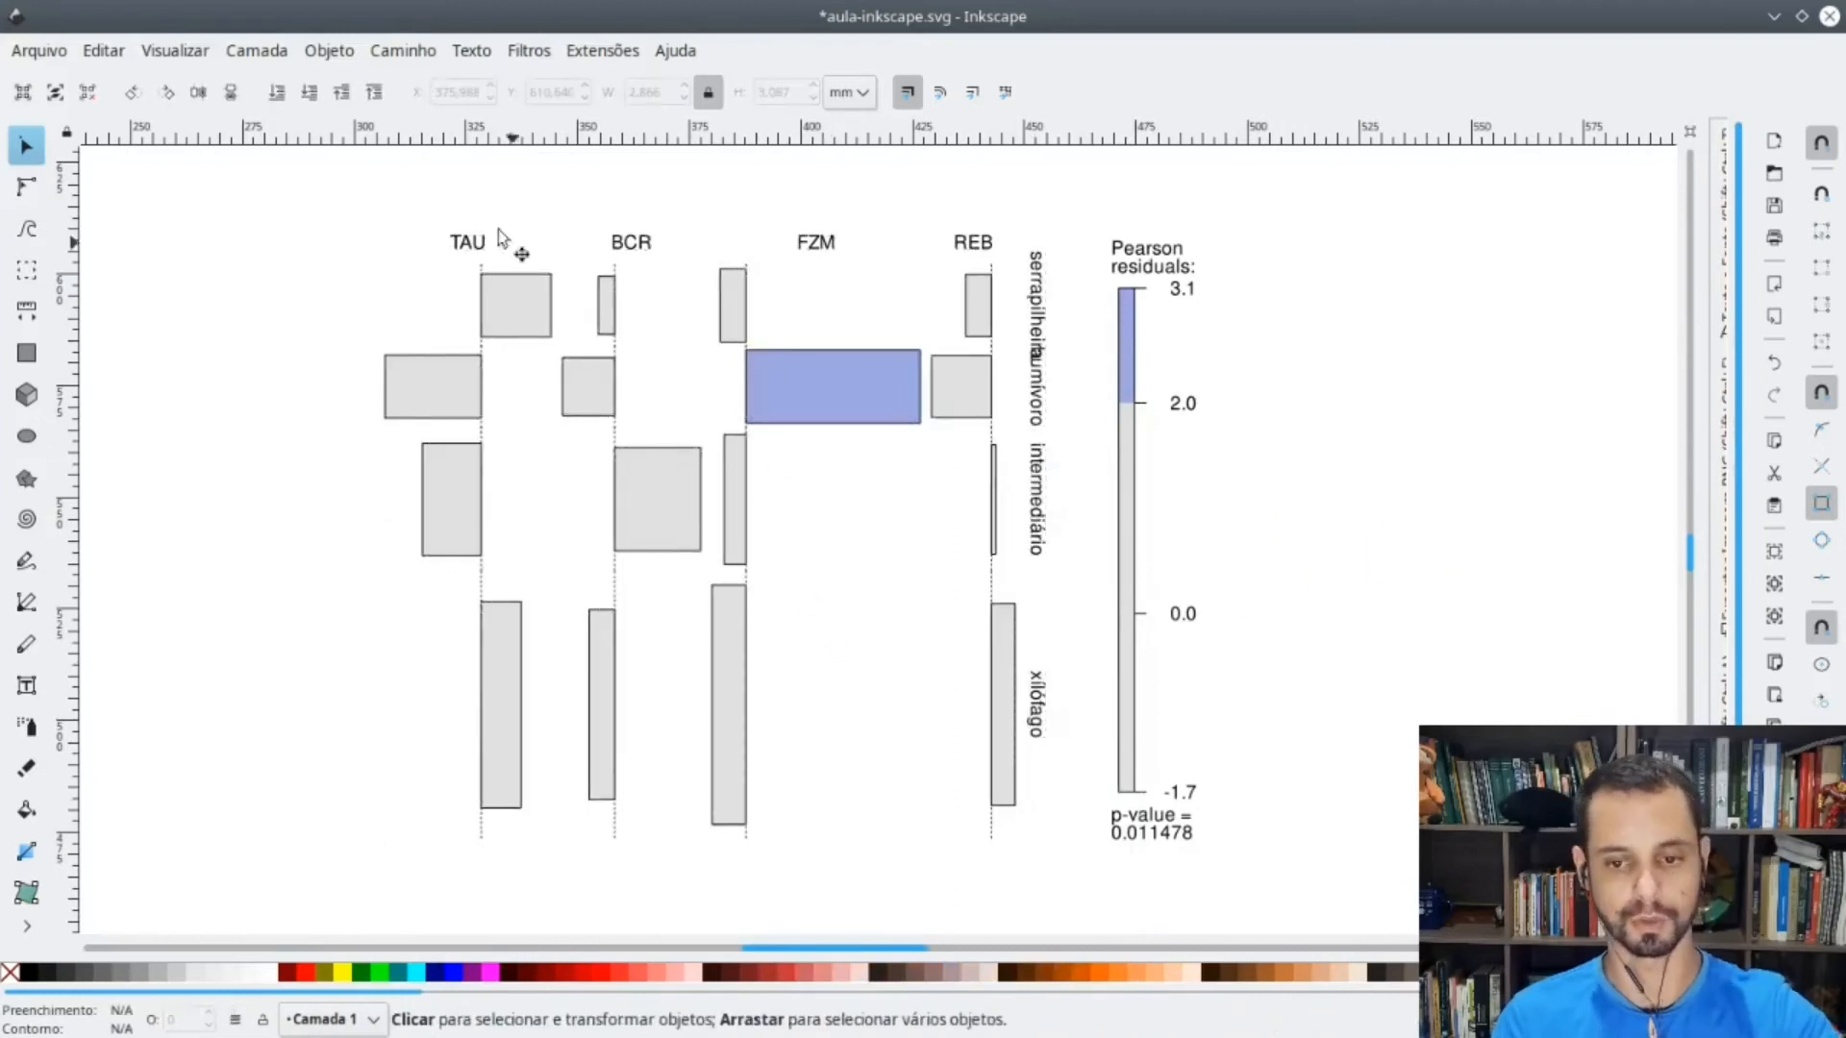
- Rotate the serrapilheira and humívoro labels 90° counterclockwise and move each beside its row, before the TAU bars
left_click(1058, 305)
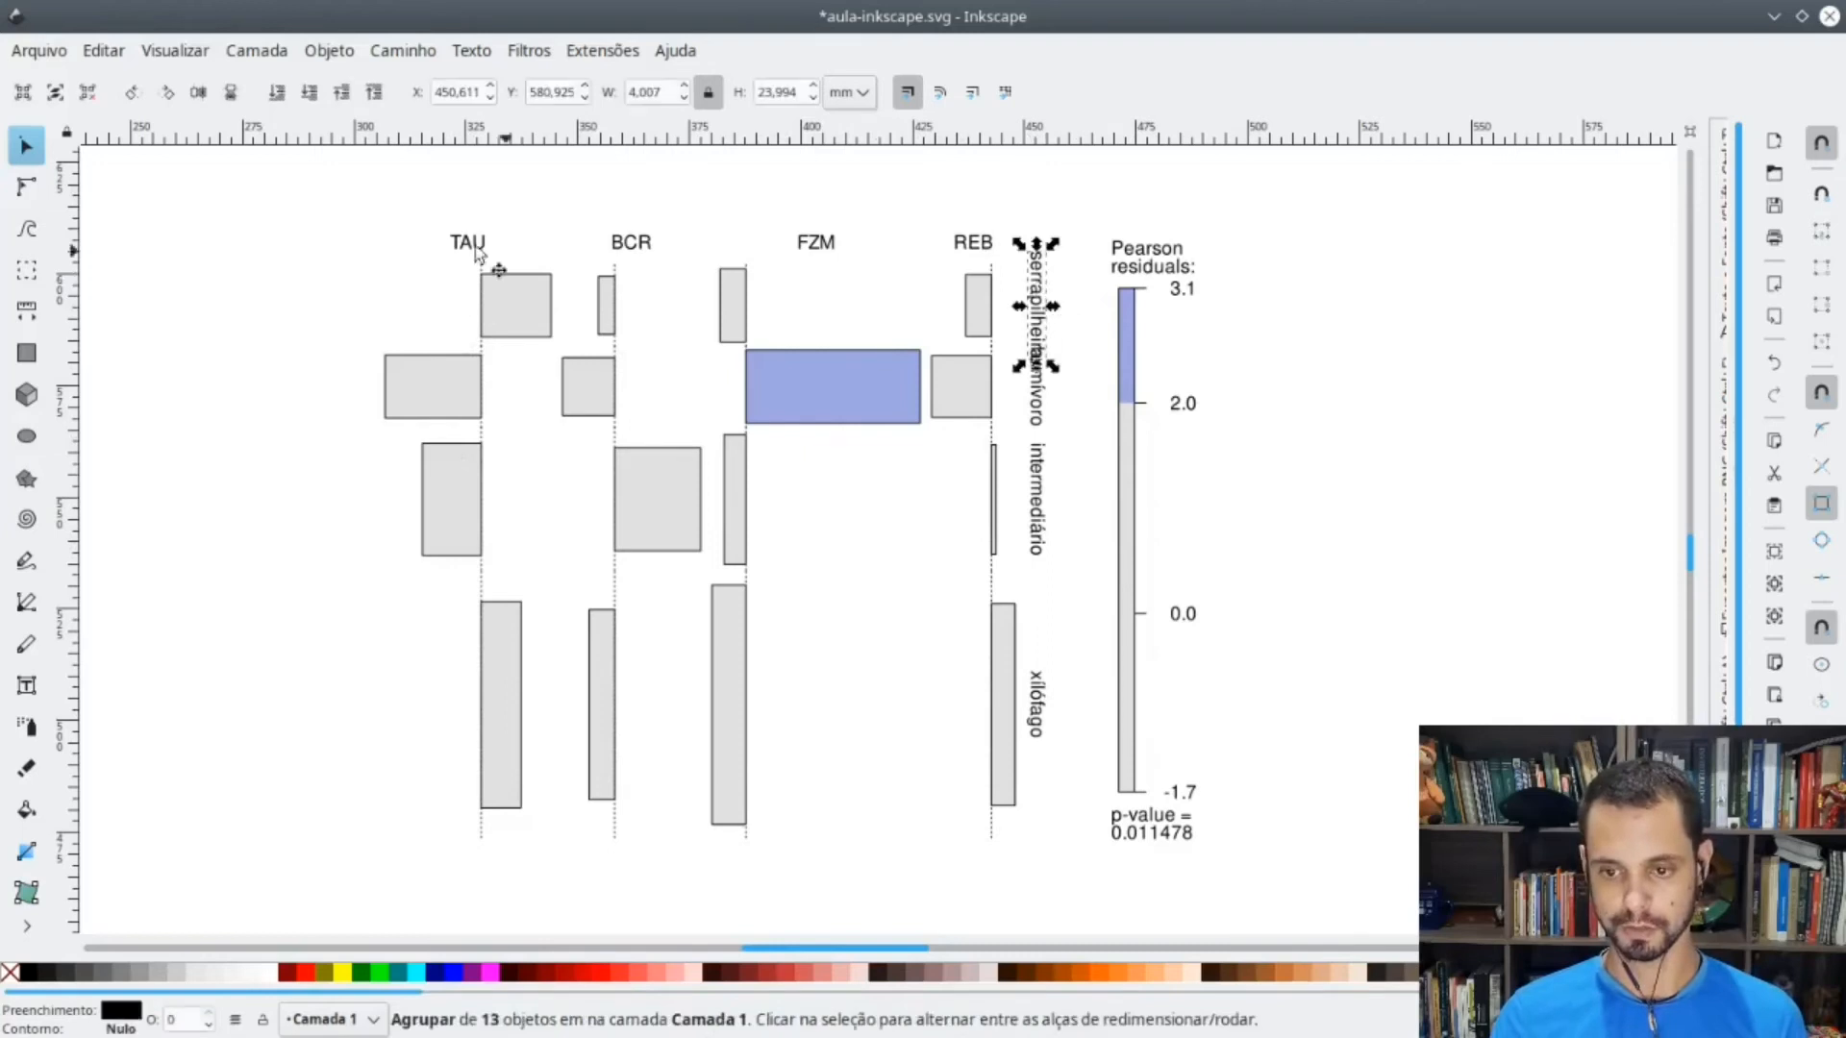
left_click(133, 96)
left_click_drag(1051, 308, 332, 320)
left_click(1035, 394)
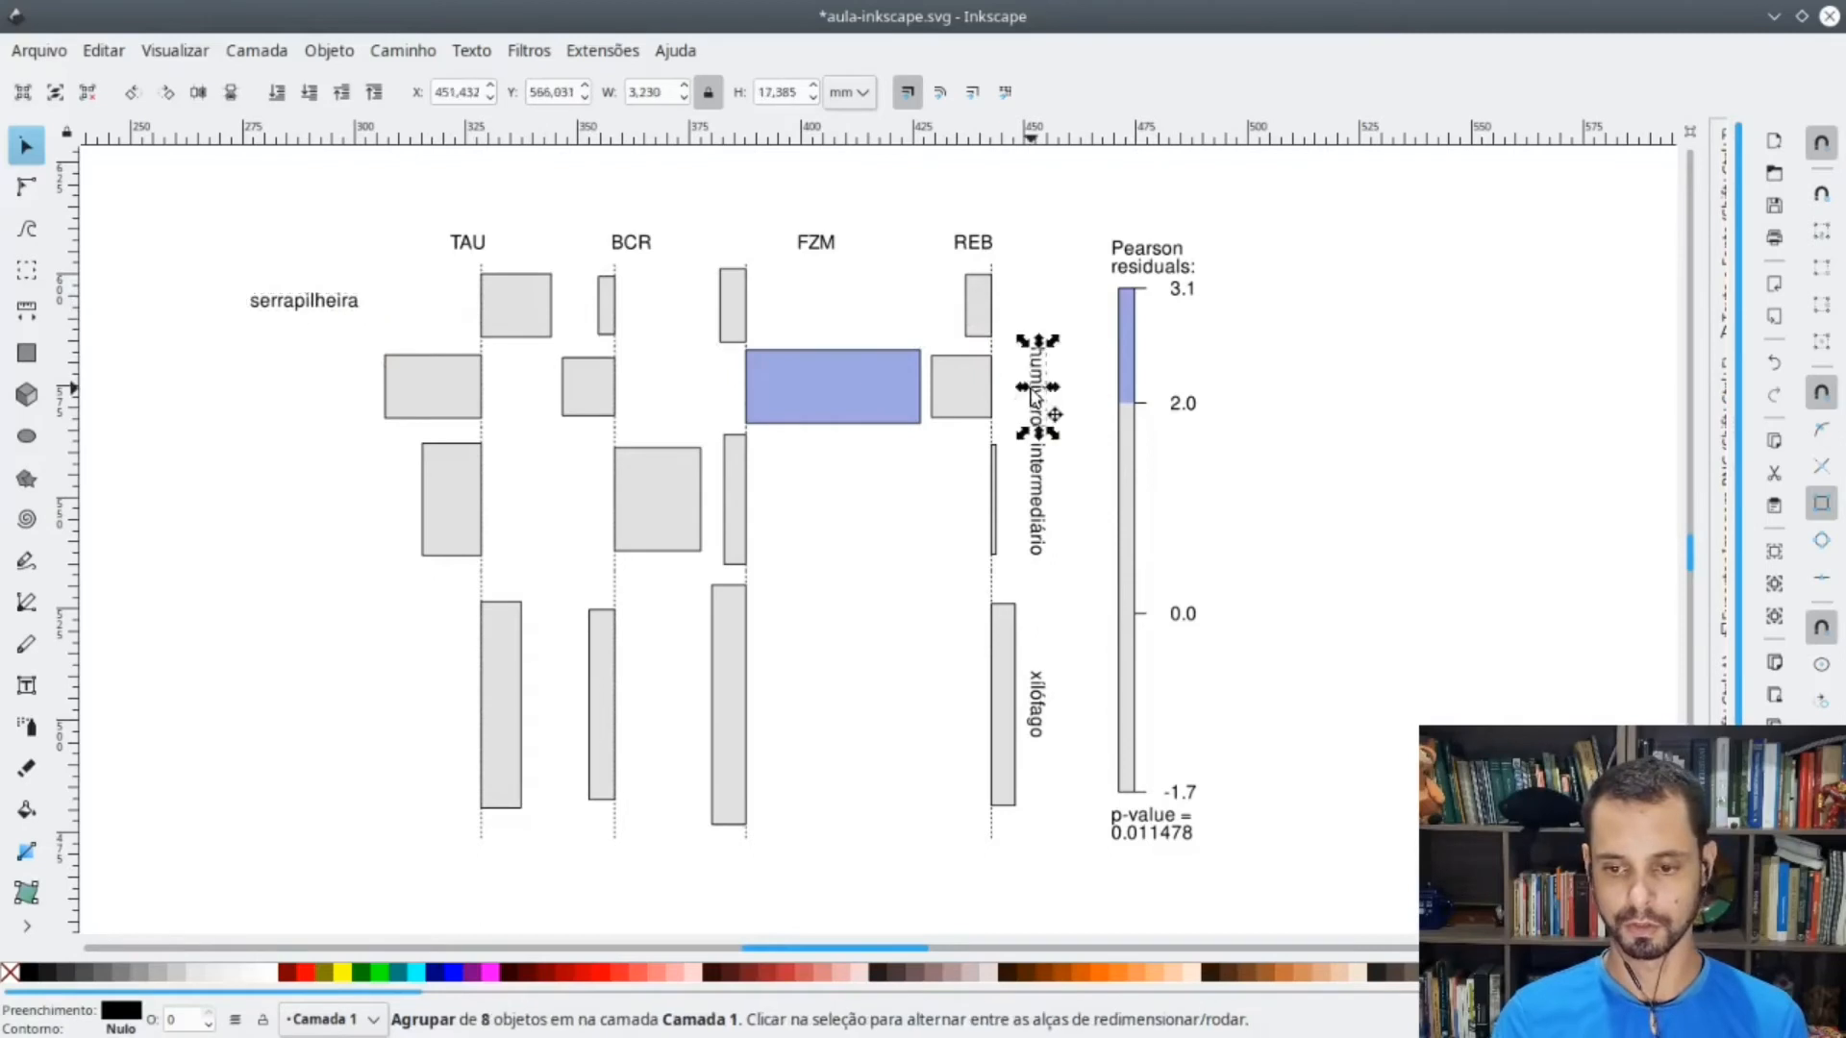
left_click(132, 93)
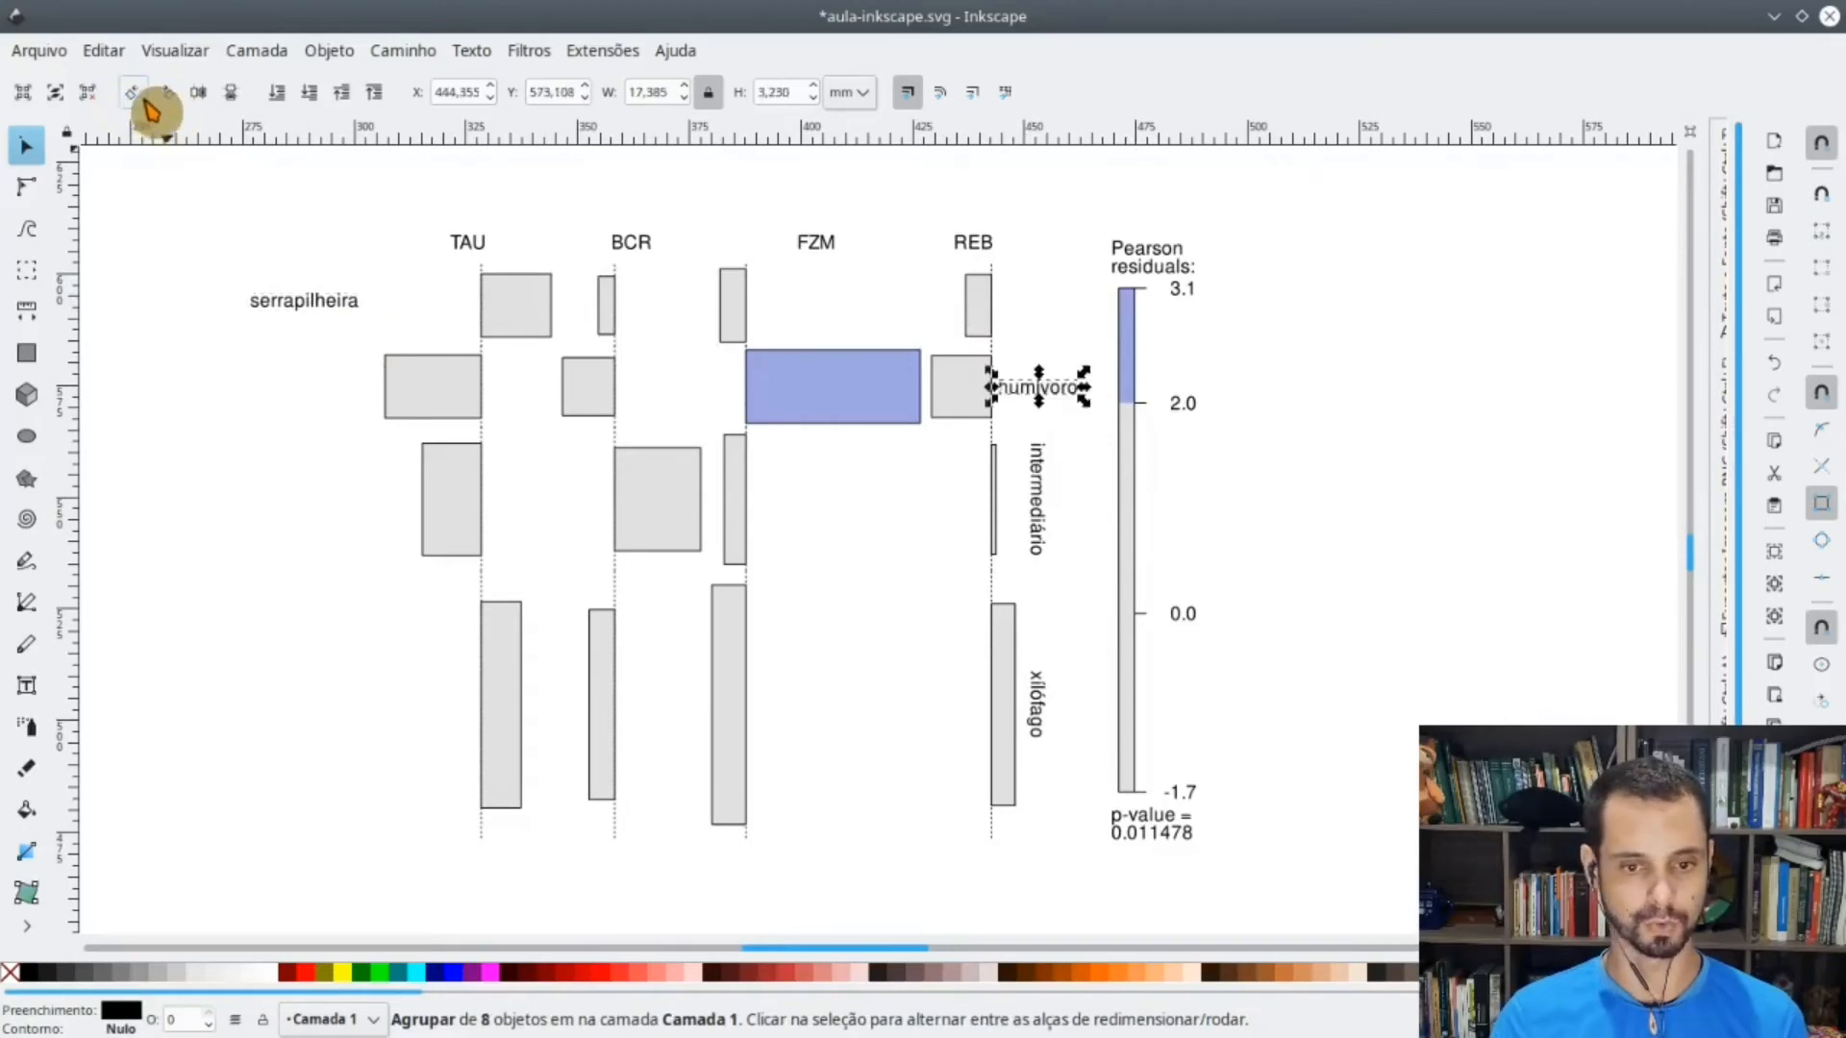
left_click_drag(1053, 409, 312, 408)
- Rotate the intermediário and xilófago labels 90° counterclockwise and move each beside its row, before the TAU bars
left_click(1022, 515)
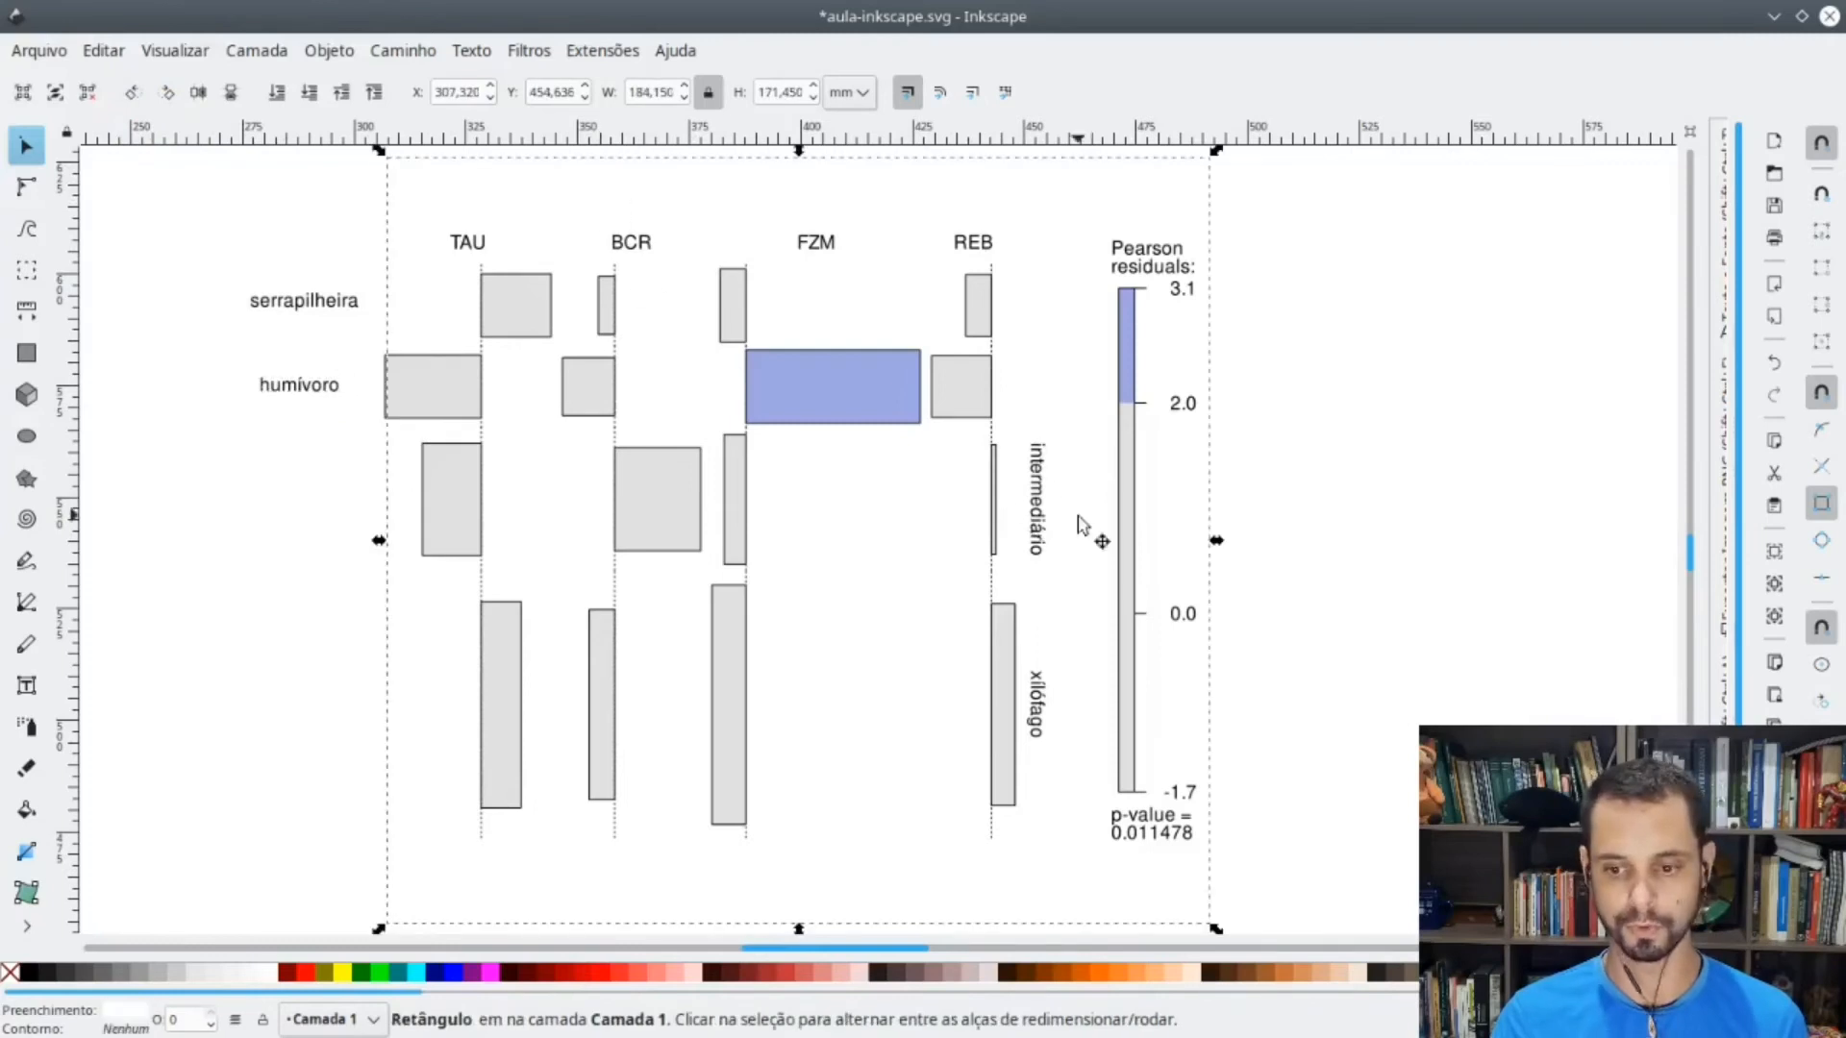
left_click(1038, 485)
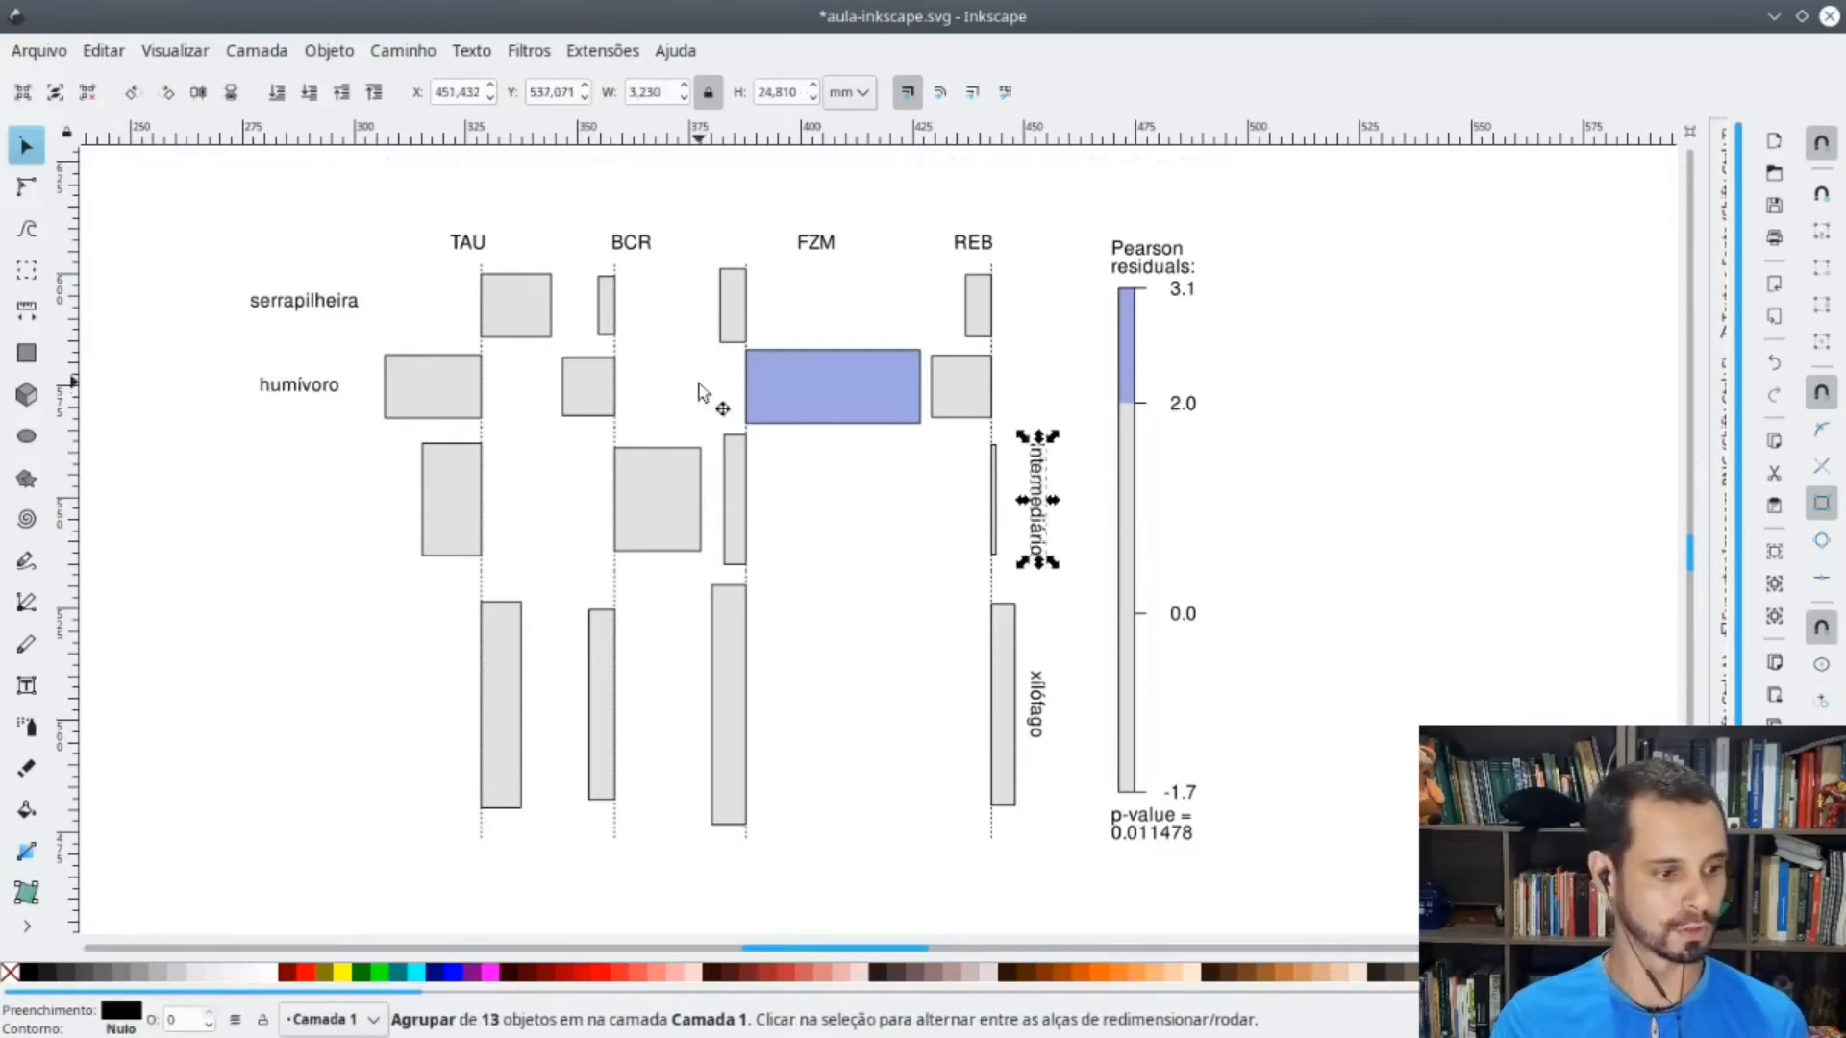
left_click(133, 91)
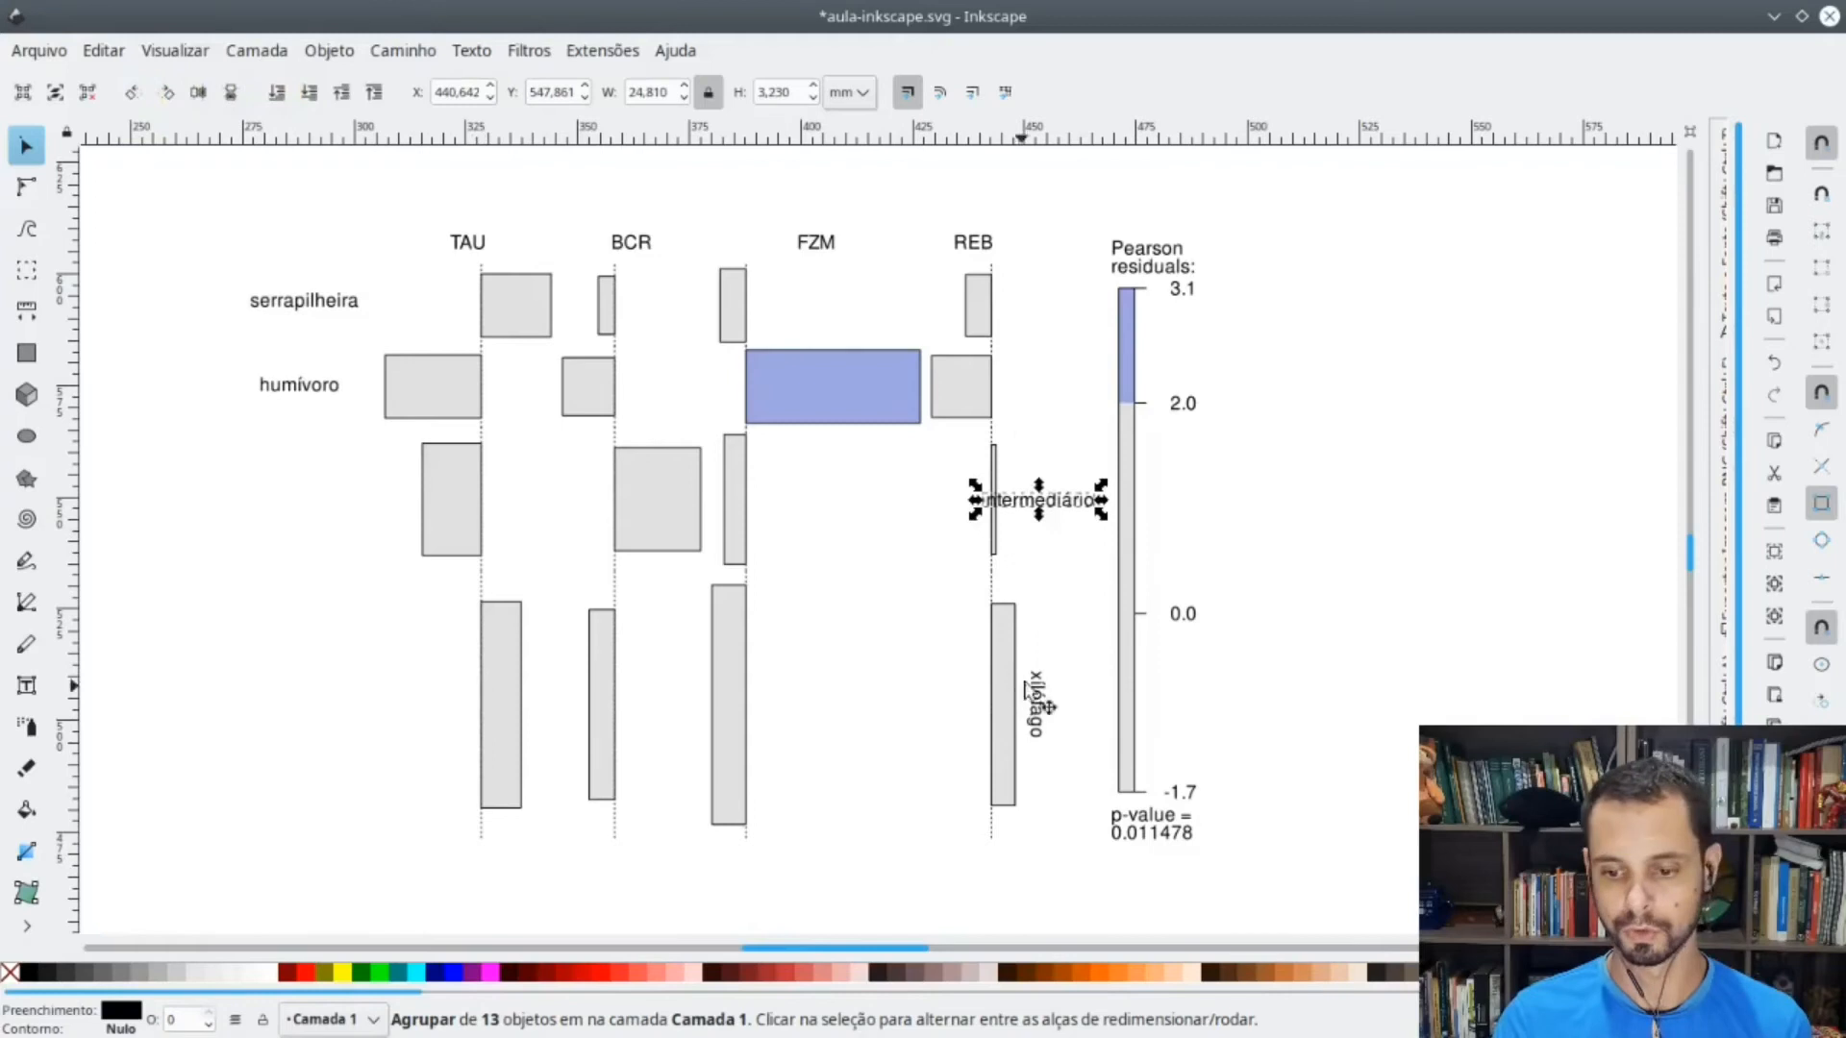
left_click_drag(1015, 506, 255, 508)
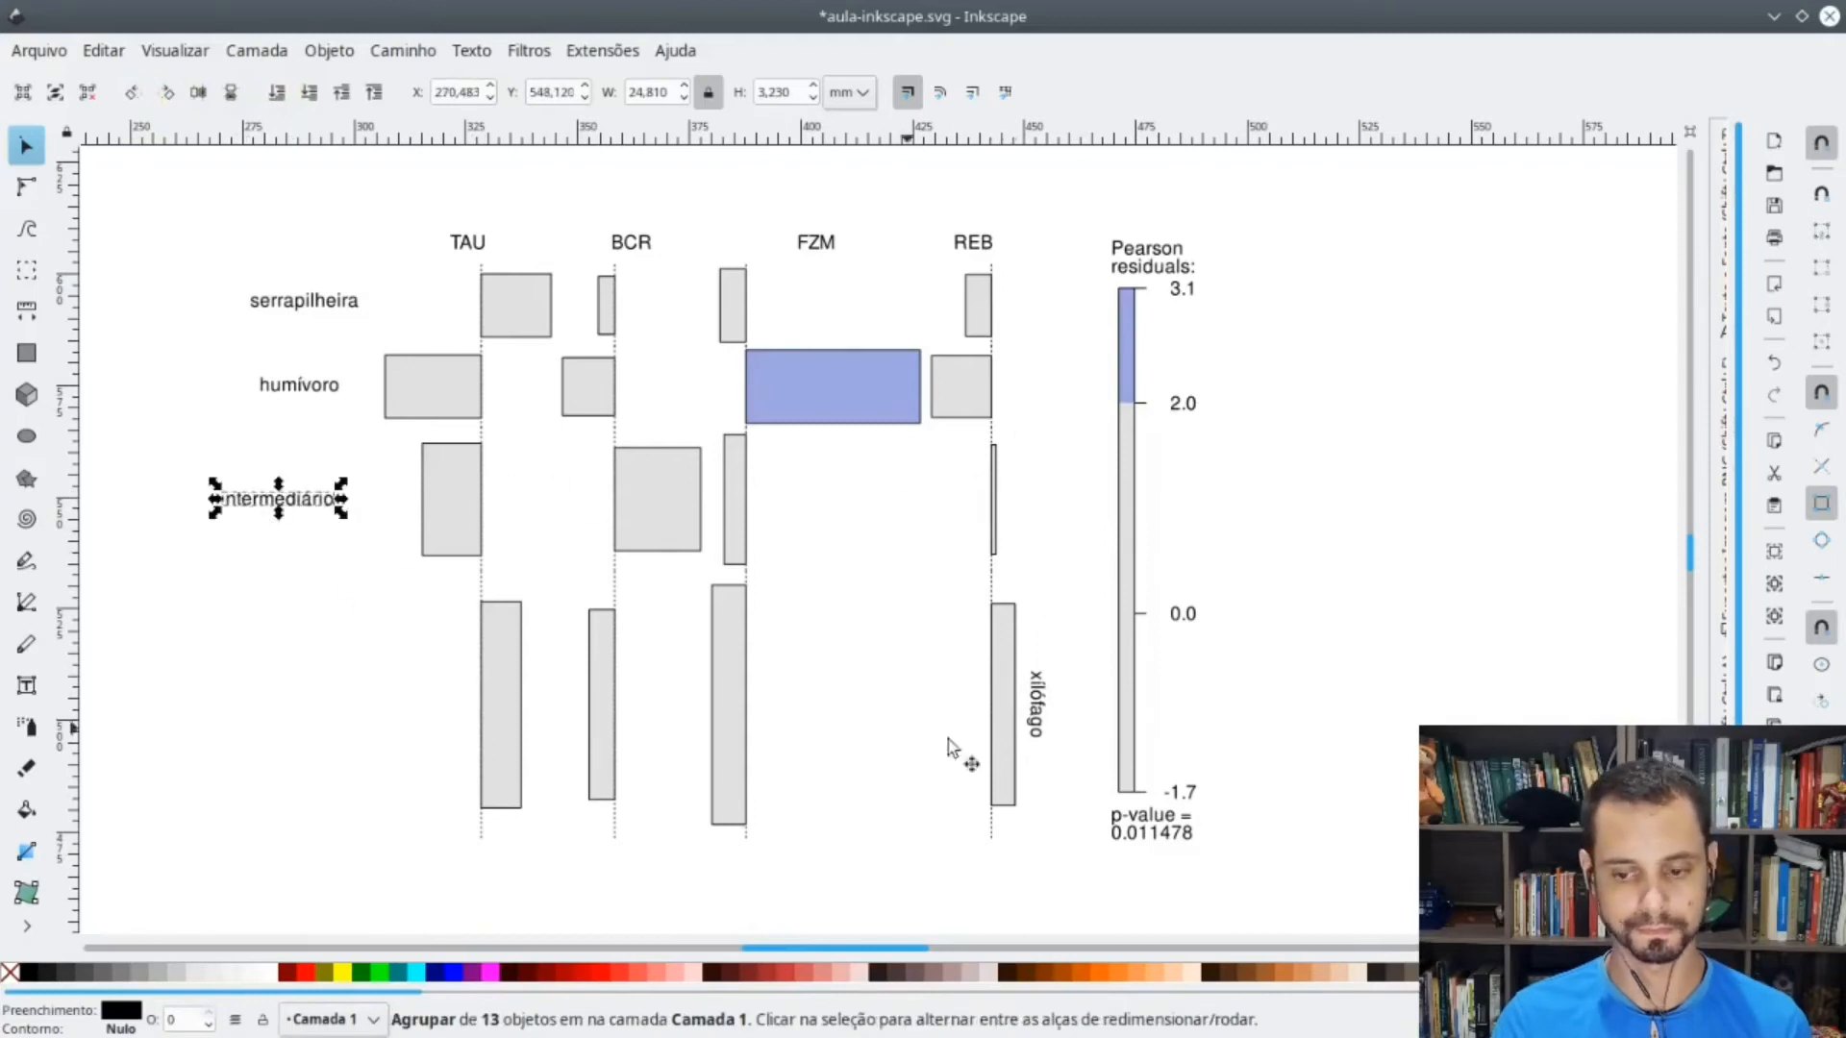
left_click(1050, 720)
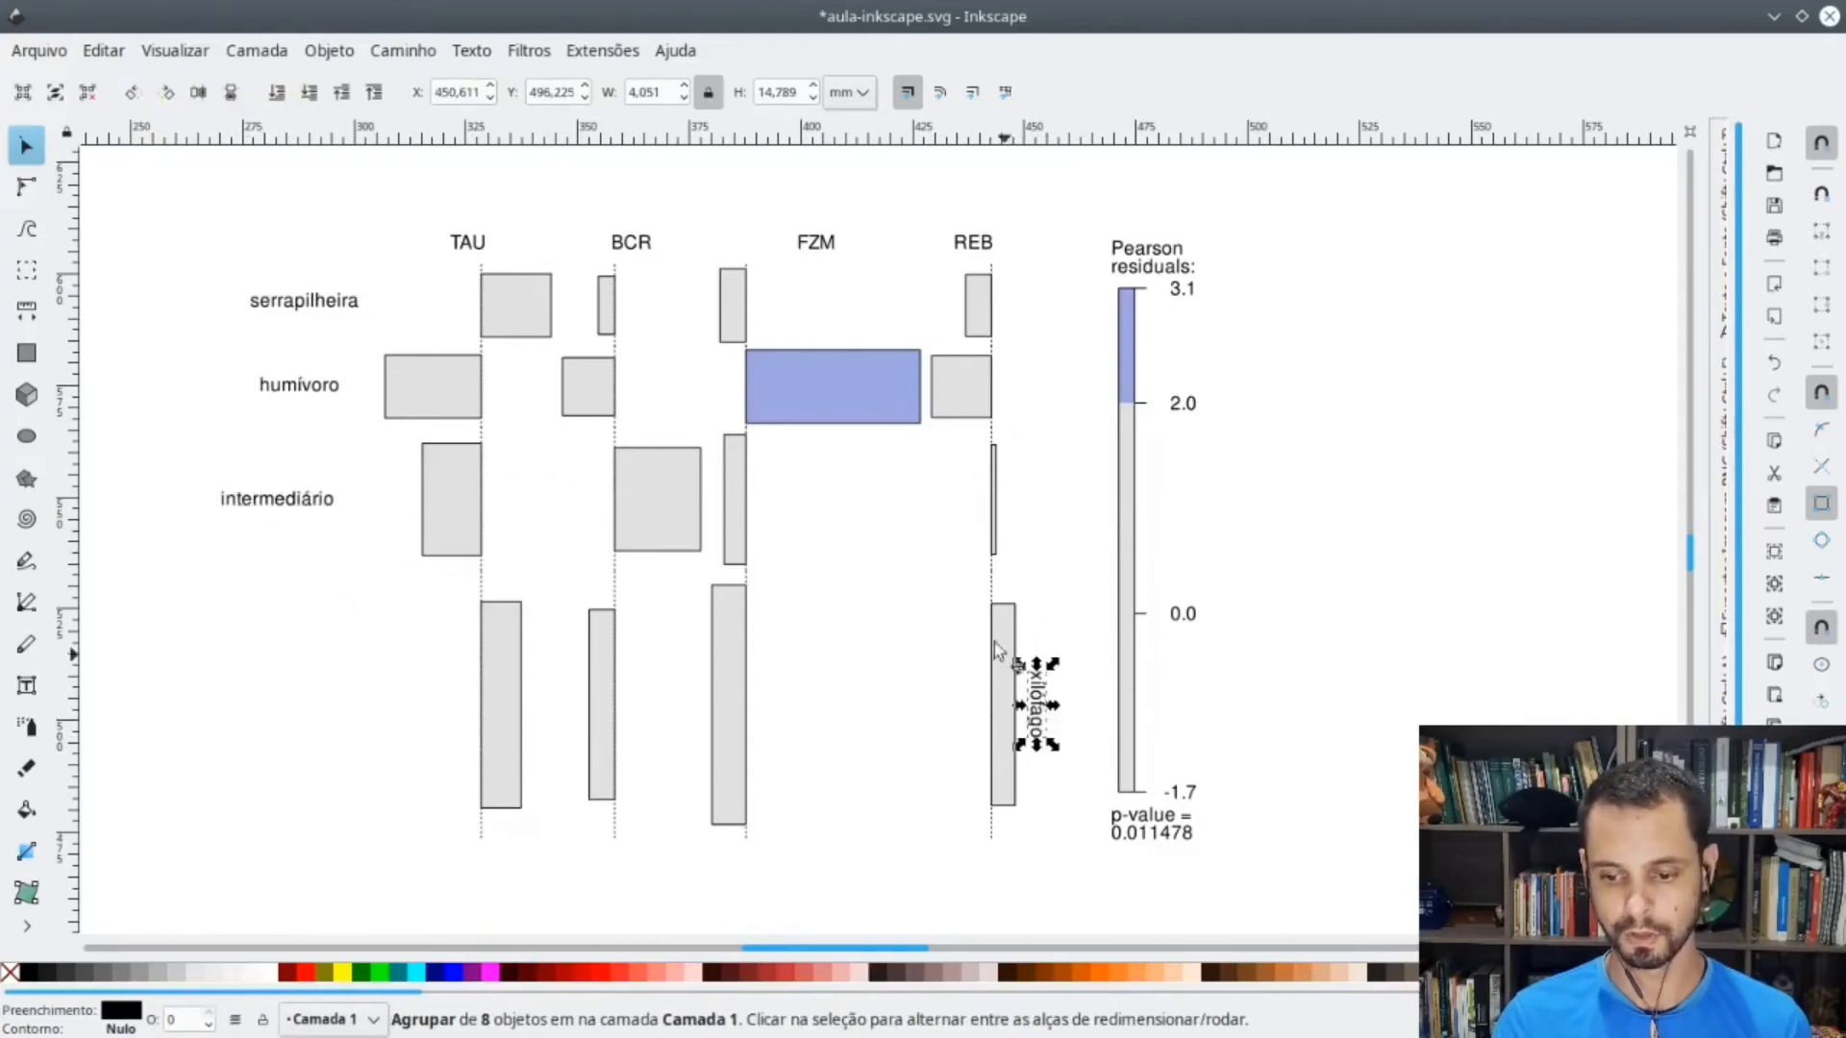
left_click(133, 91)
left_click_drag(1035, 711, 288, 717)
- Center the serrapilheira and humívoro labels vertically on their TAU bars, aligning each relative to the first selected object
left_click_drag(111, 249, 373, 848)
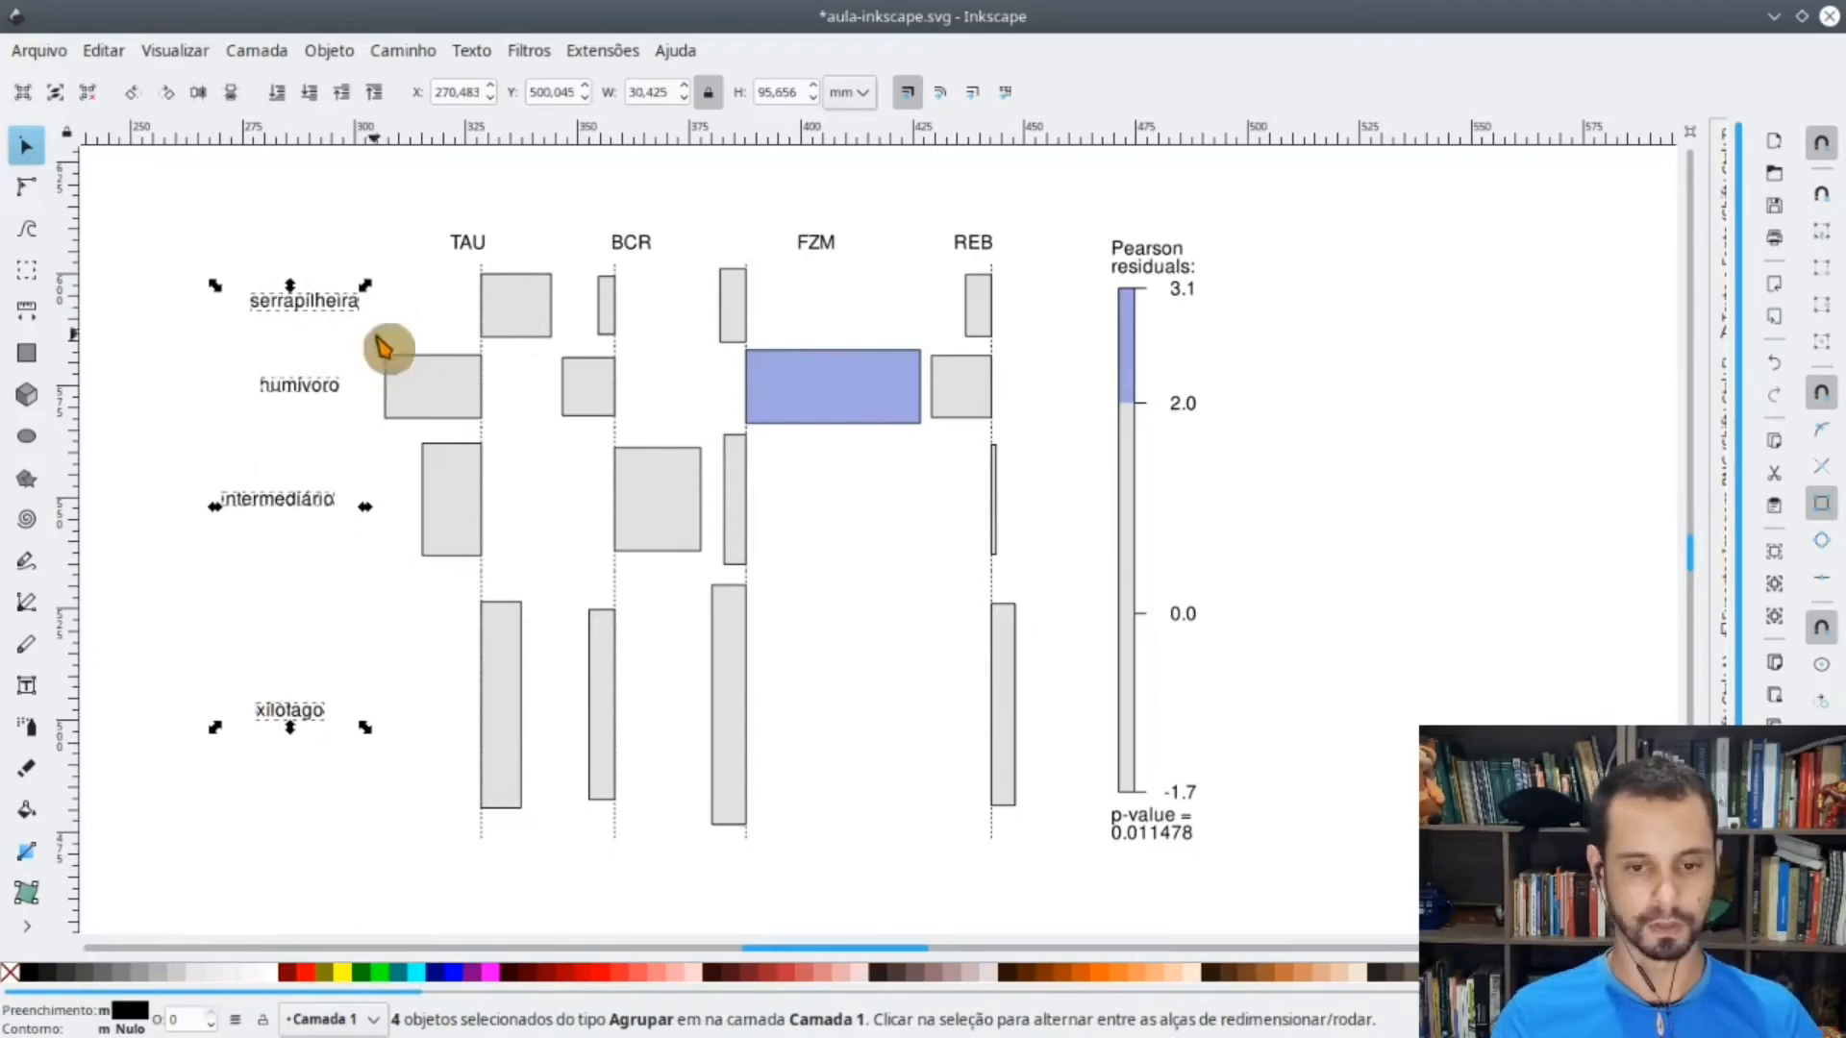
left_click(516, 325)
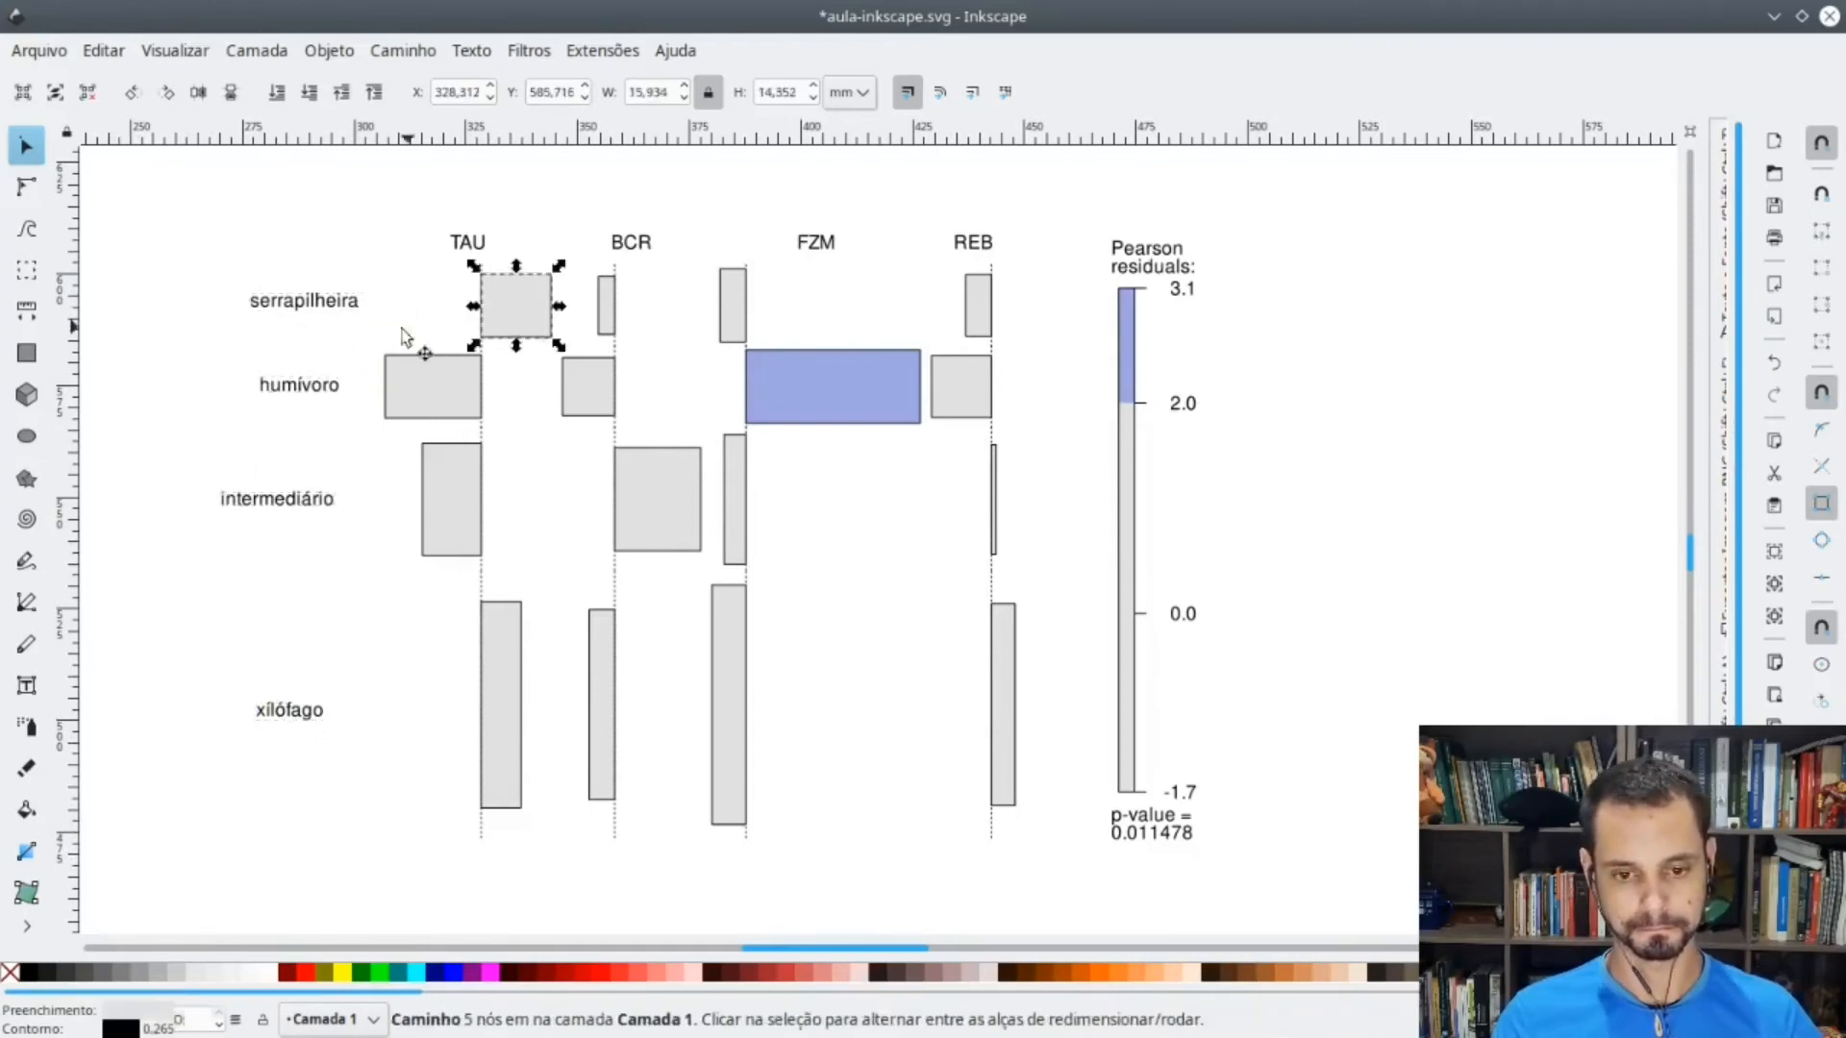
left_click(312, 304, "shift")
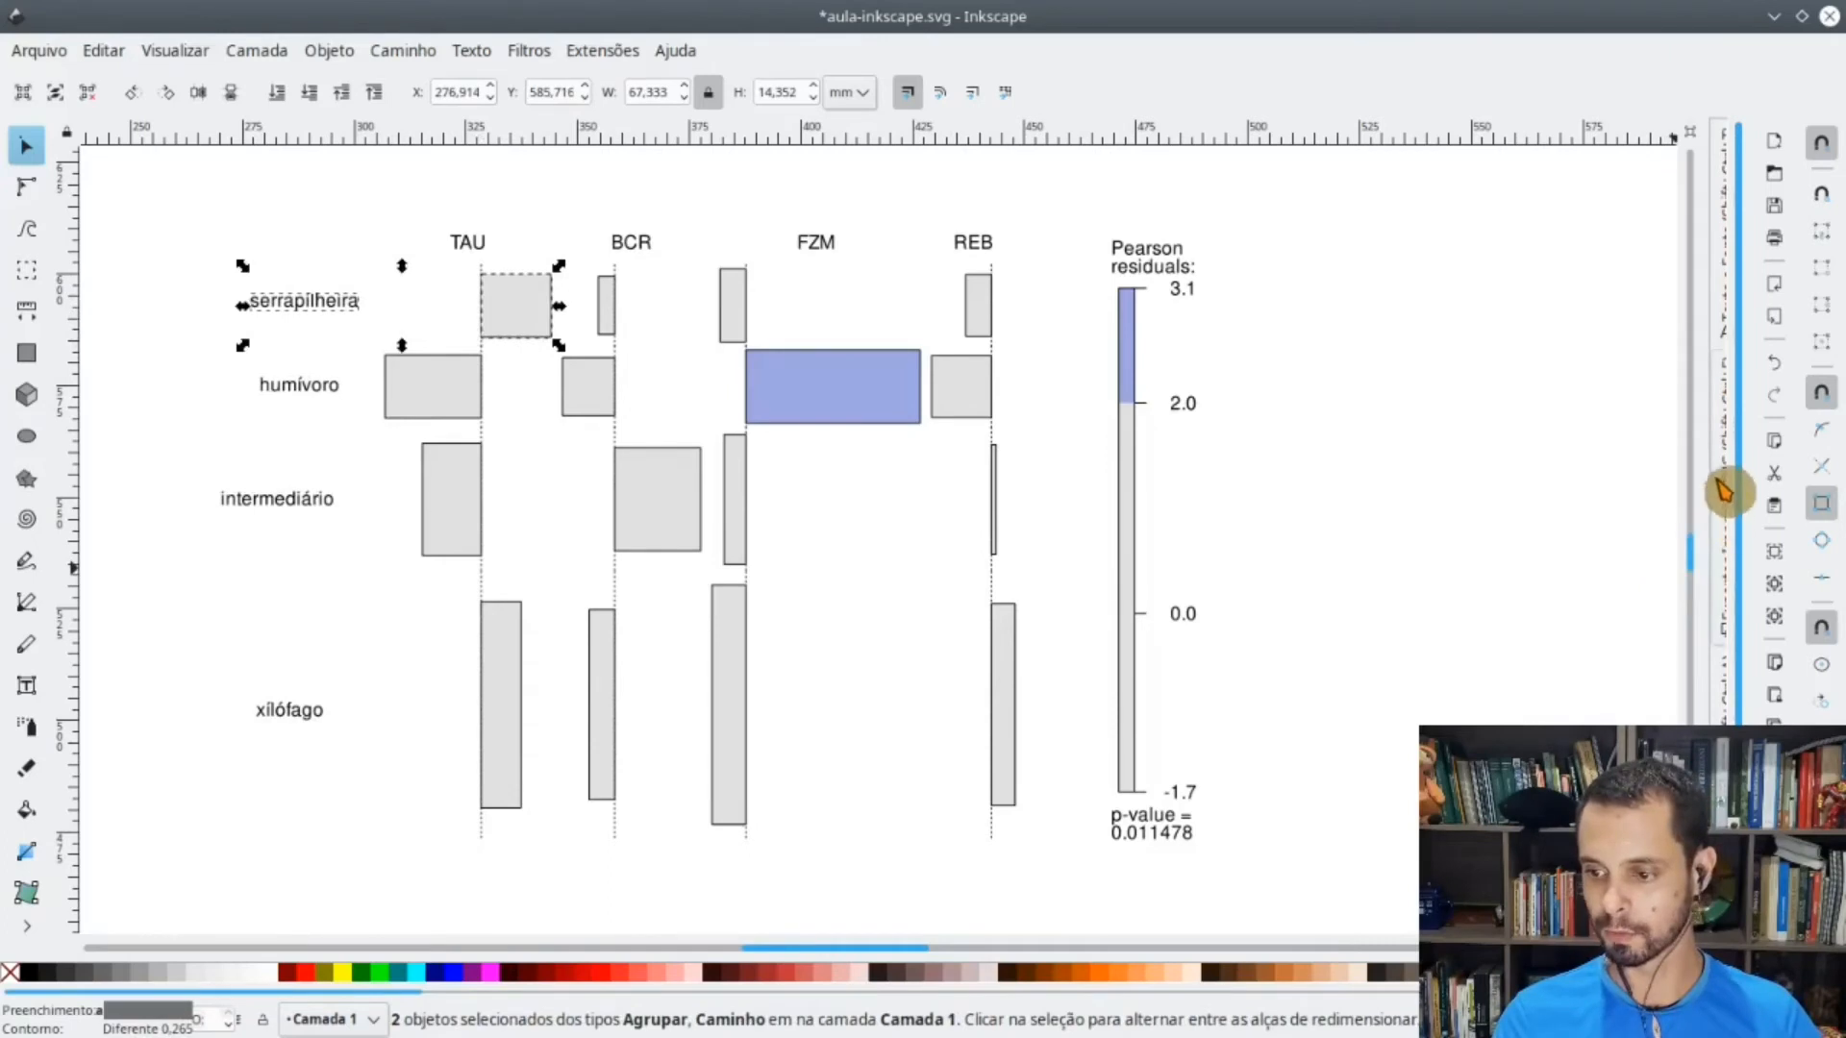
left_click(1774, 317)
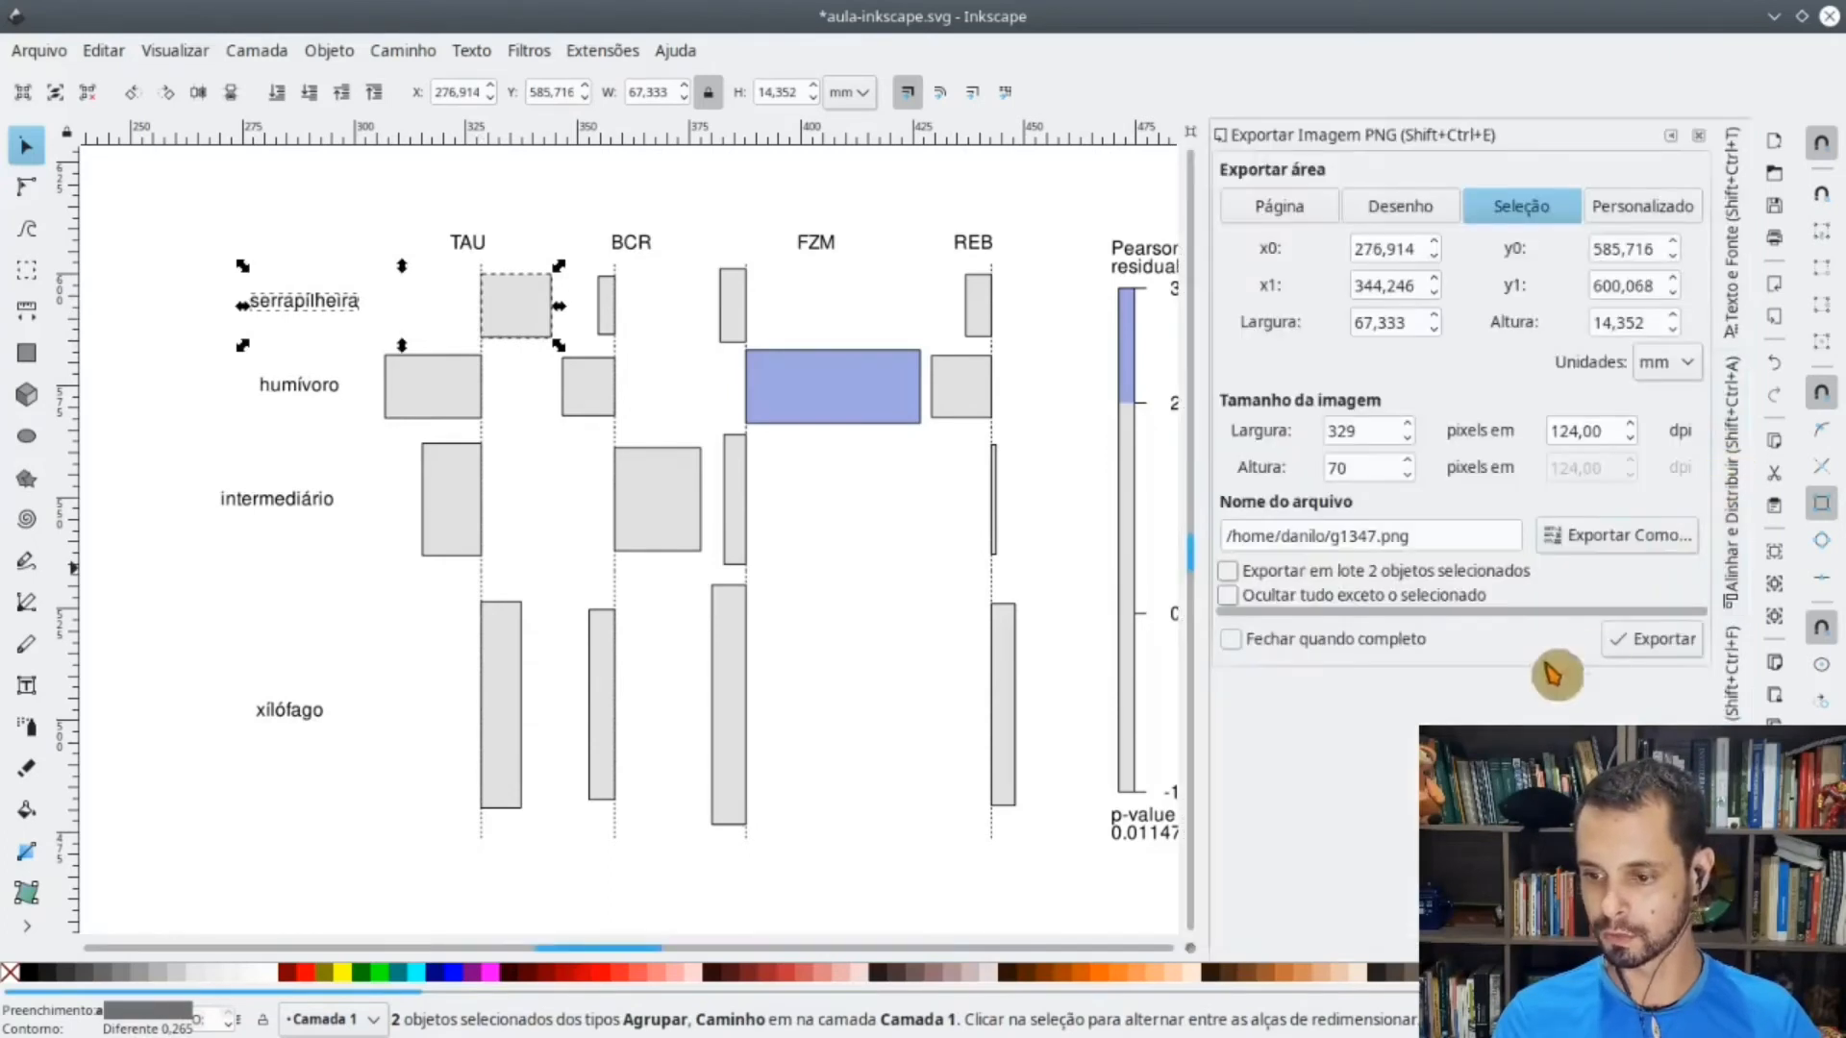
left_click(1745, 601)
left_click(1564, 327)
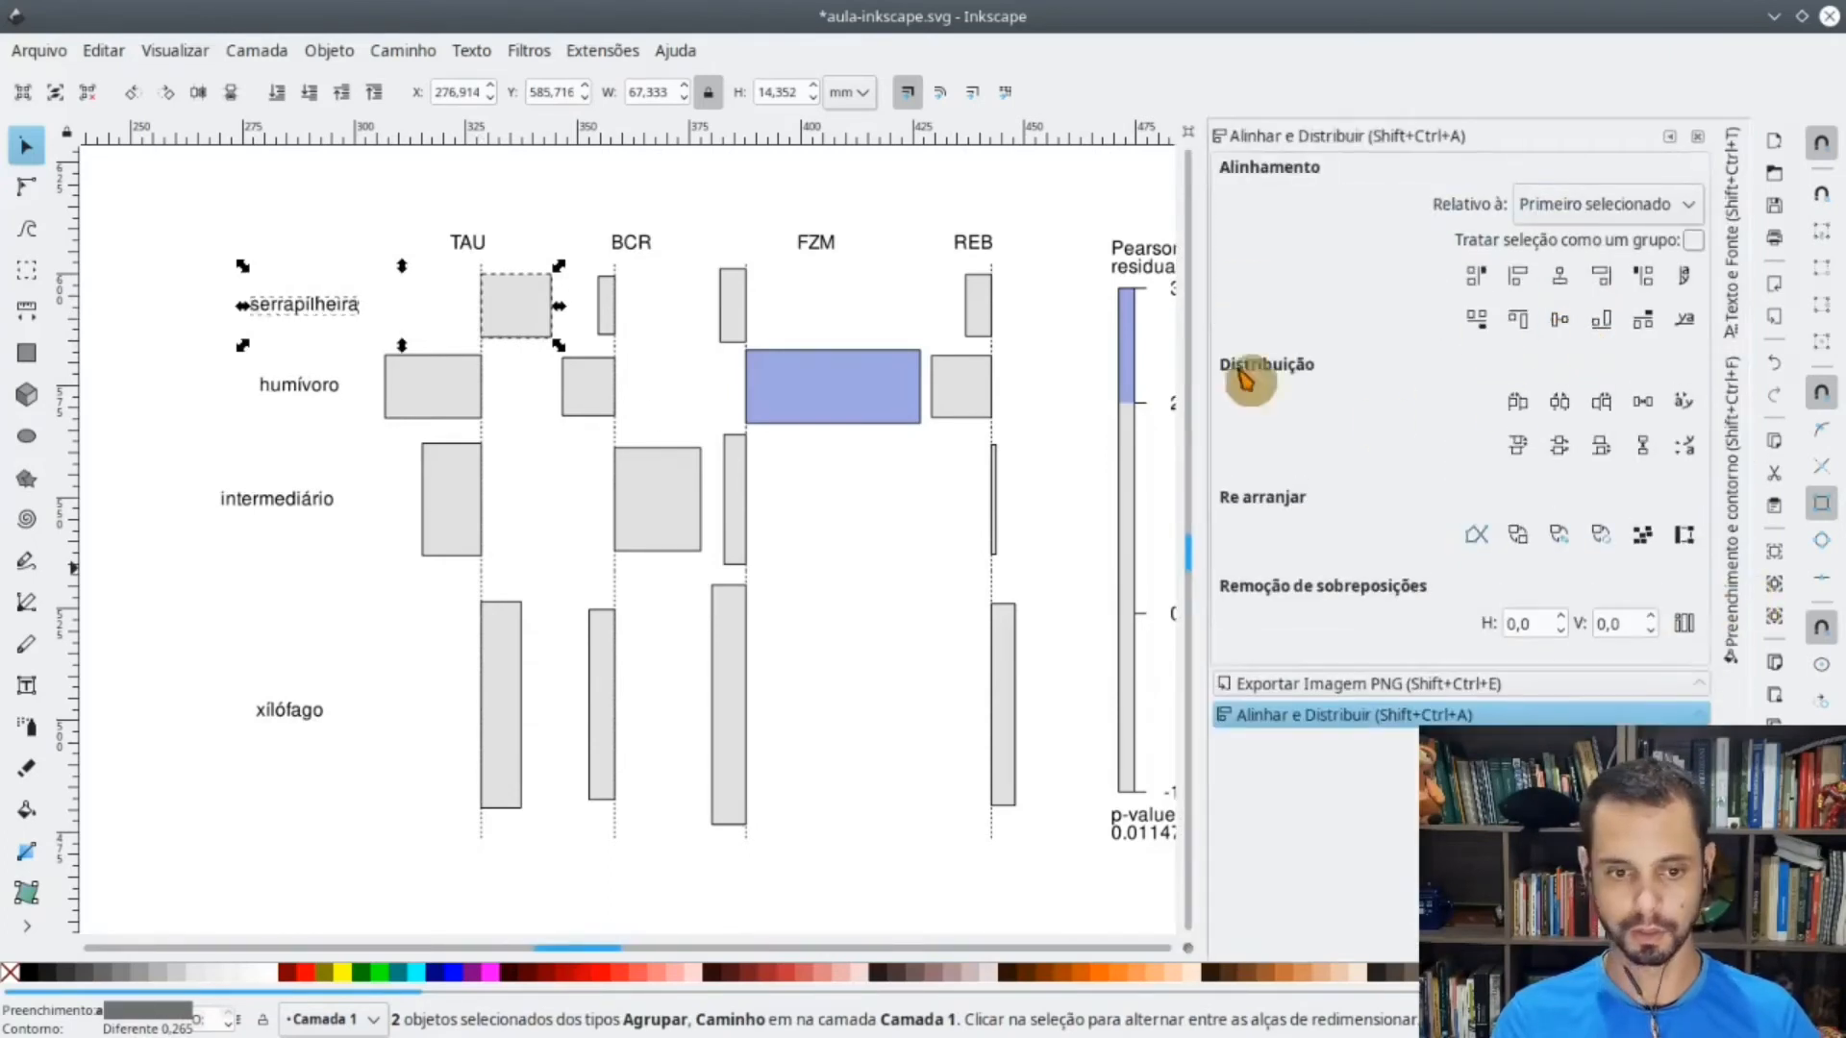
left_click(432, 392)
left_click(278, 389, "shift")
left_click(1559, 320)
- Center the intermediário and xilófago labels vertically on their TAU bars, relative to the first selected object
left_click(471, 524)
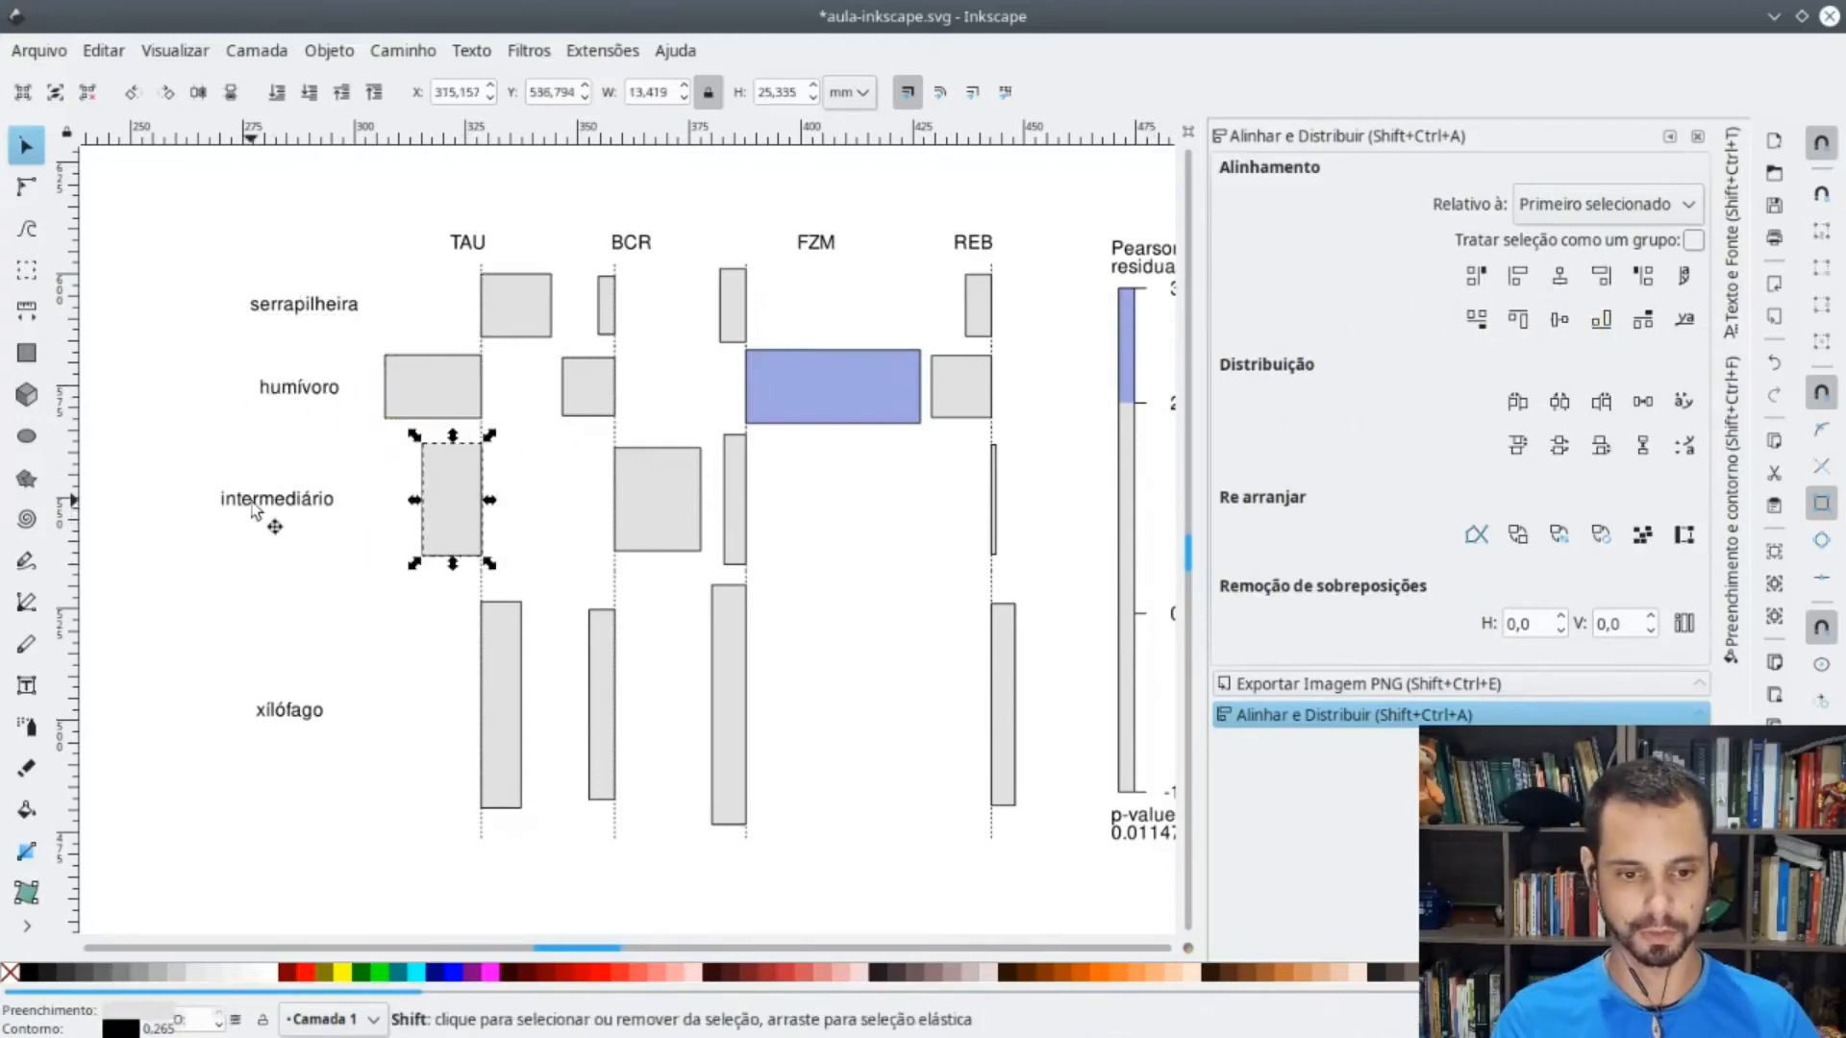
left_click(272, 521, "shift")
left_click(1559, 320)
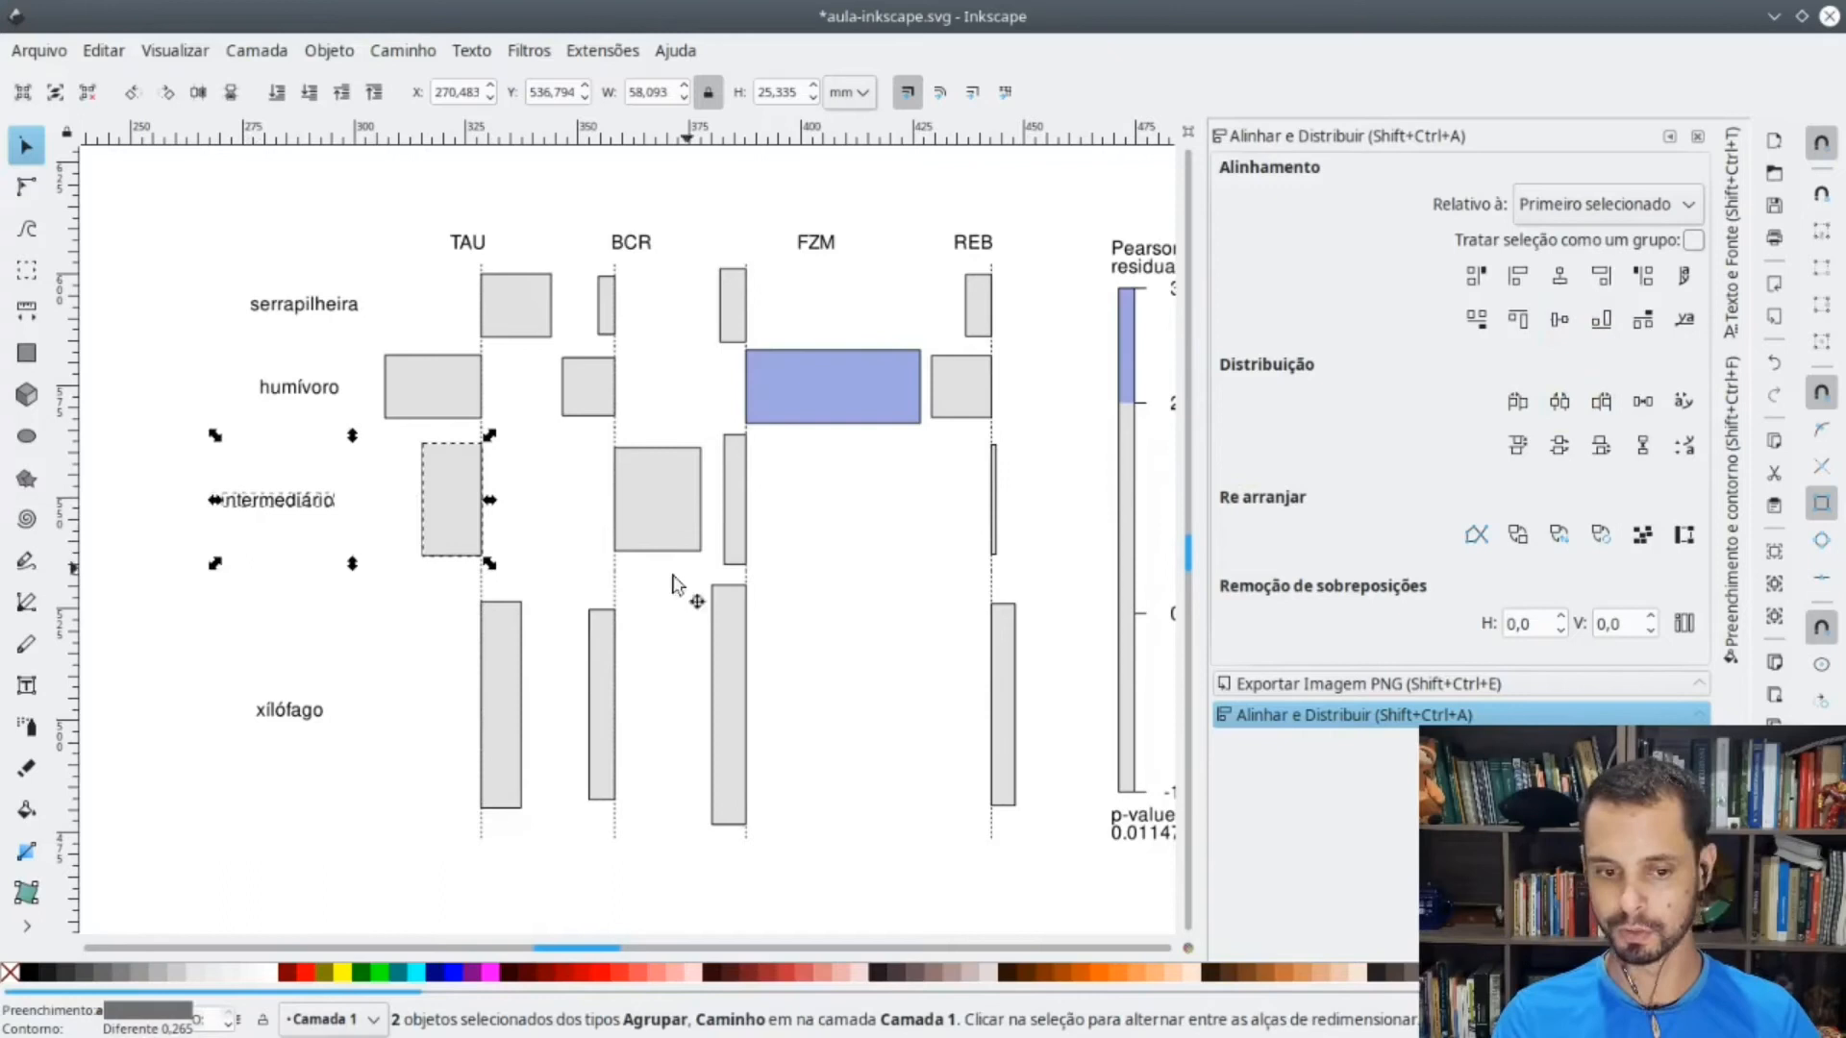
left_click(495, 697)
left_click(293, 716, "shift")
left_click(1605, 445)
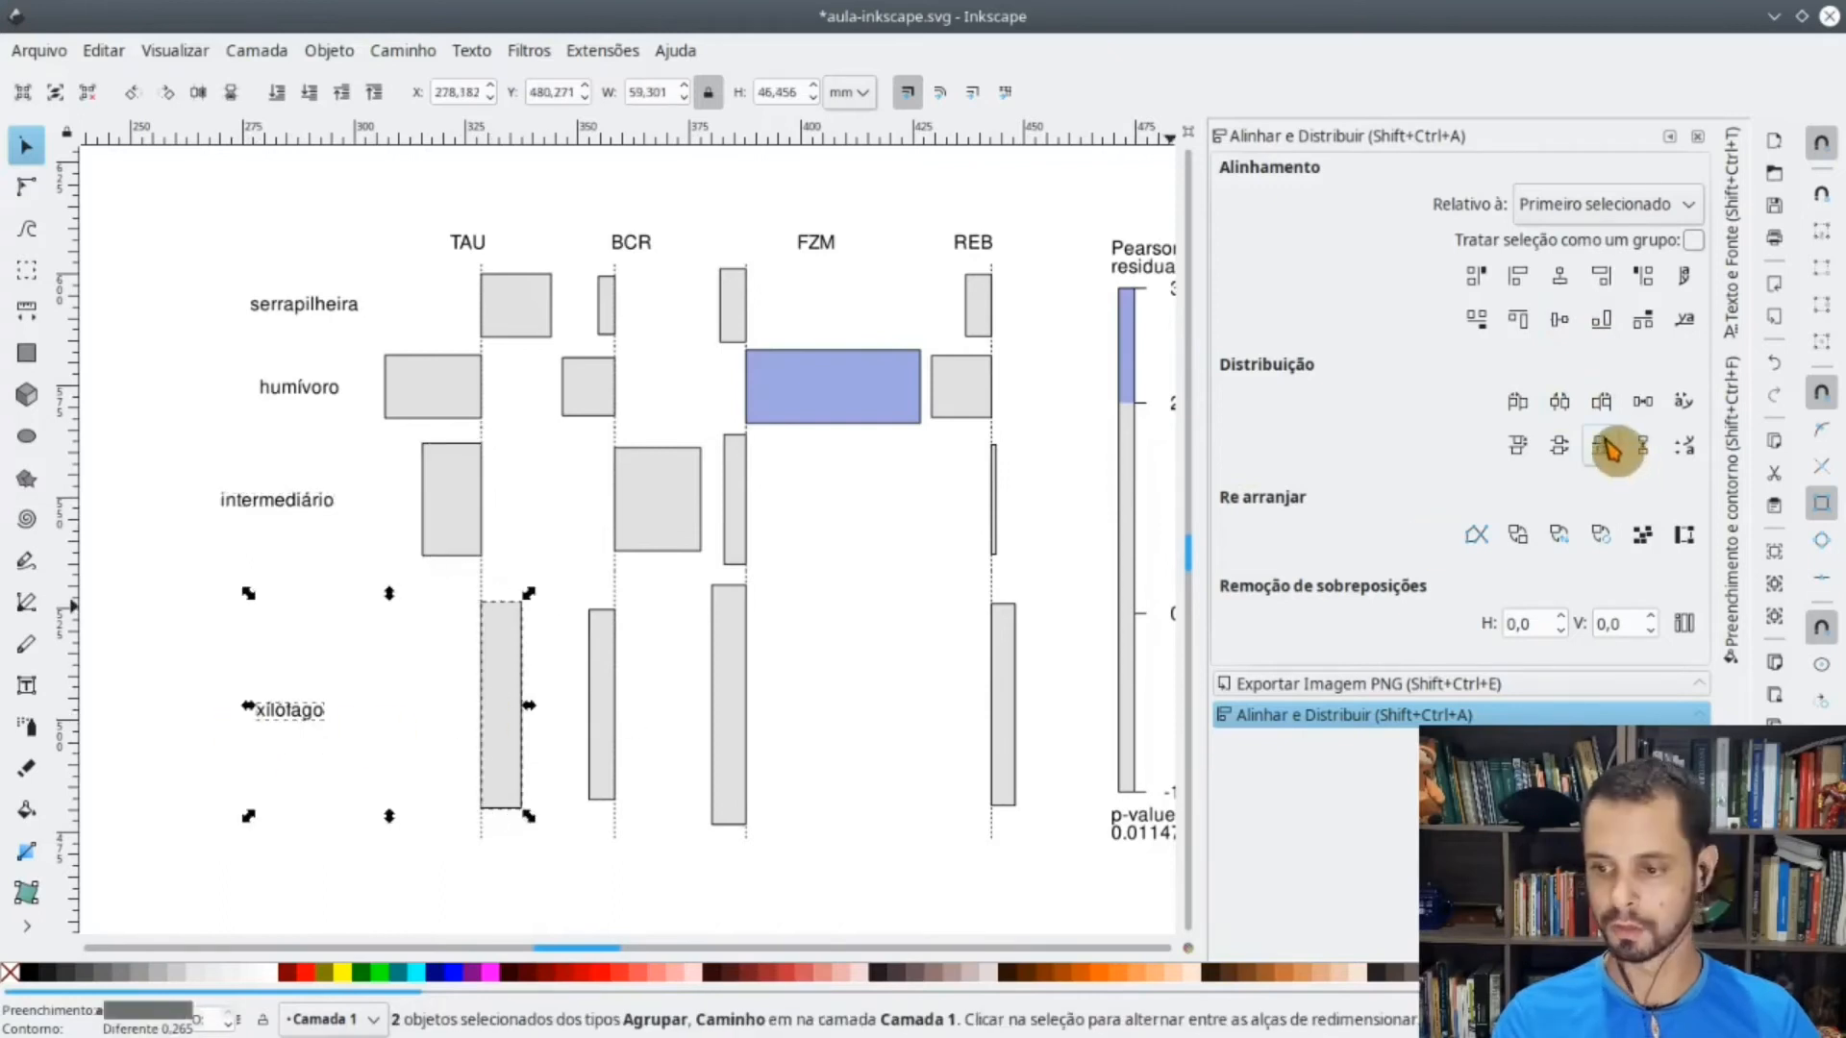
left_click(1559, 320)
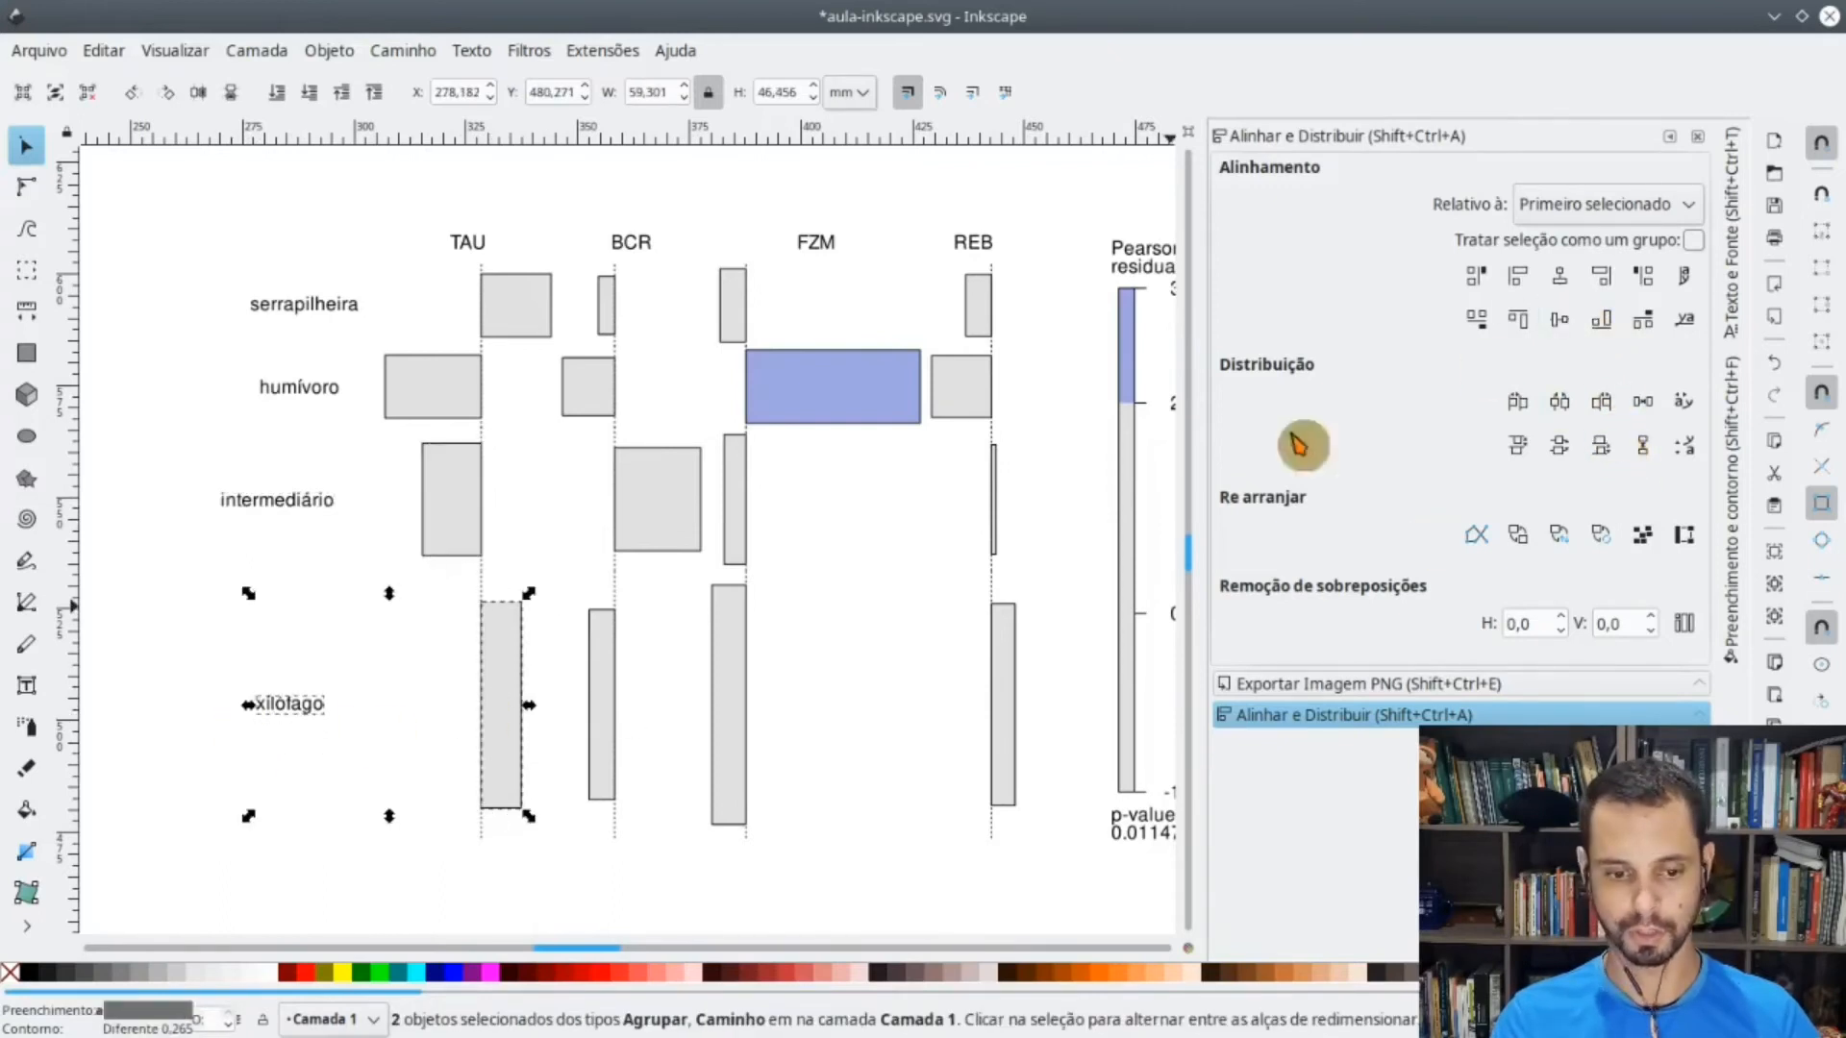
- Align the right edges of the four row labels with each other and clear the selection
left_click(177, 501)
left_click_drag(104, 248, 384, 826)
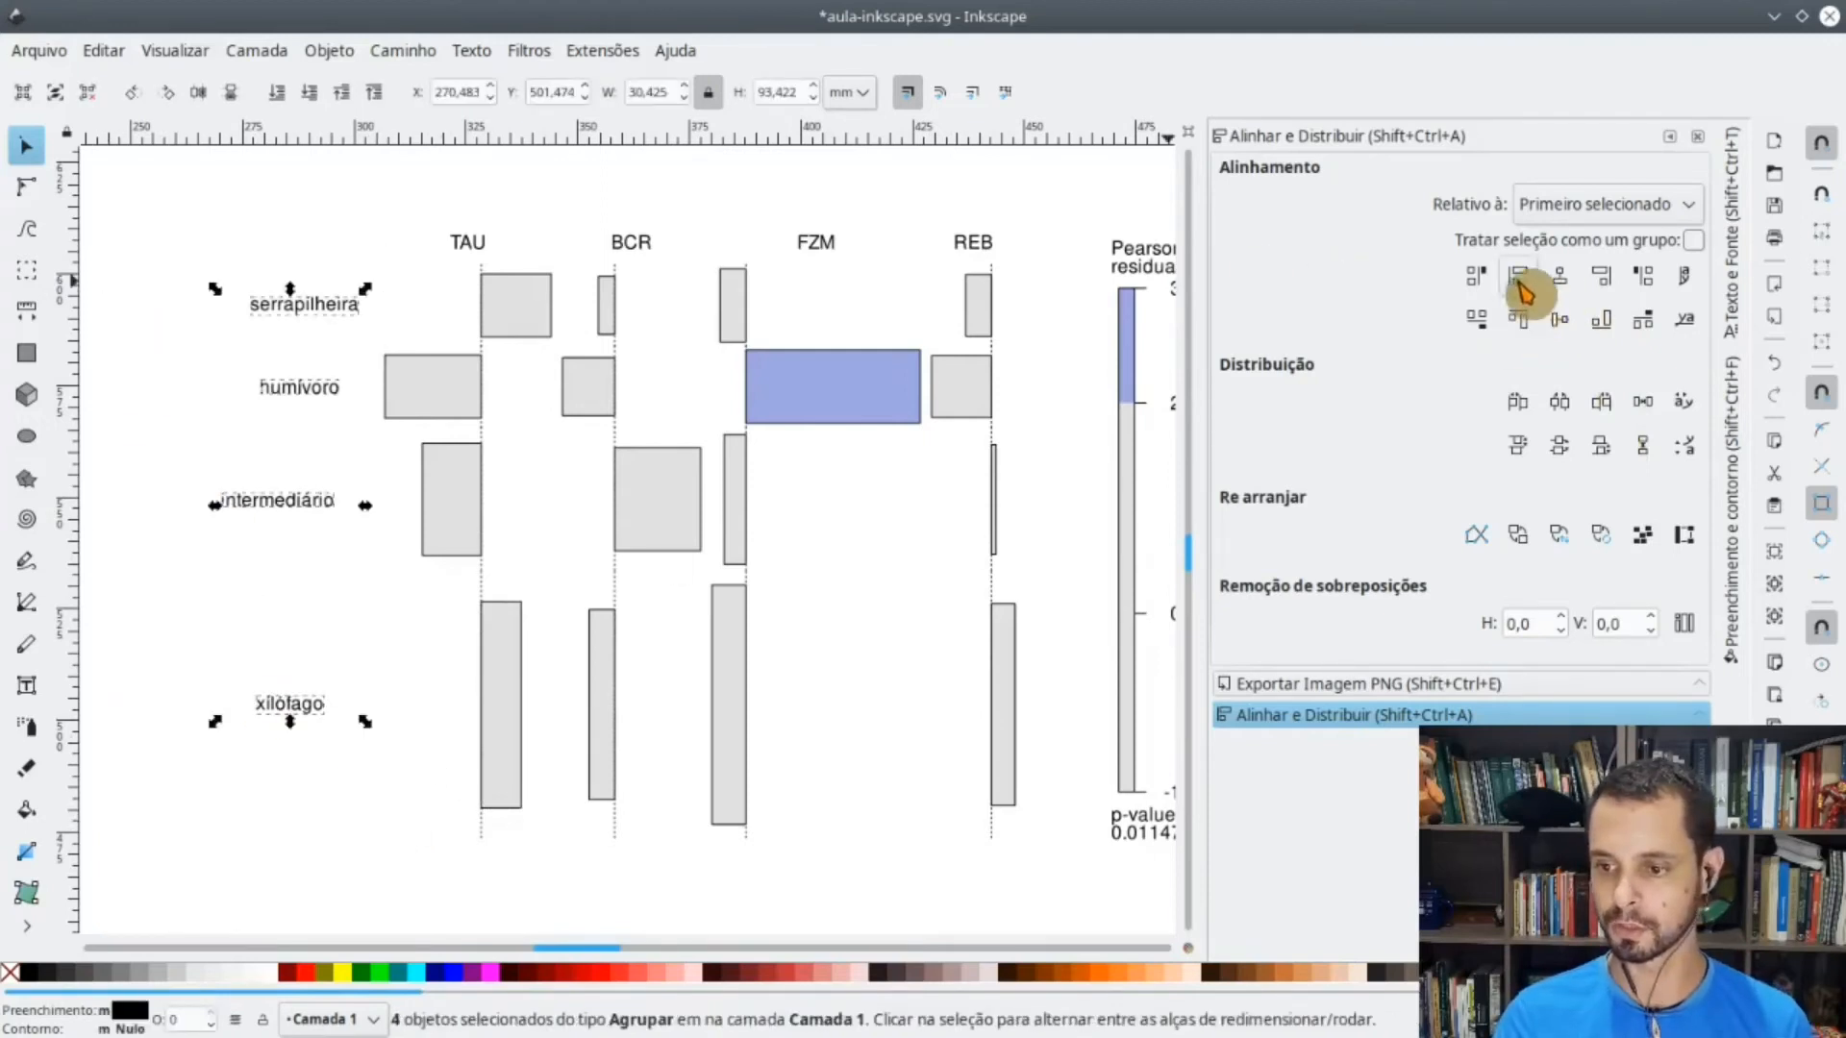
left_click(1601, 277)
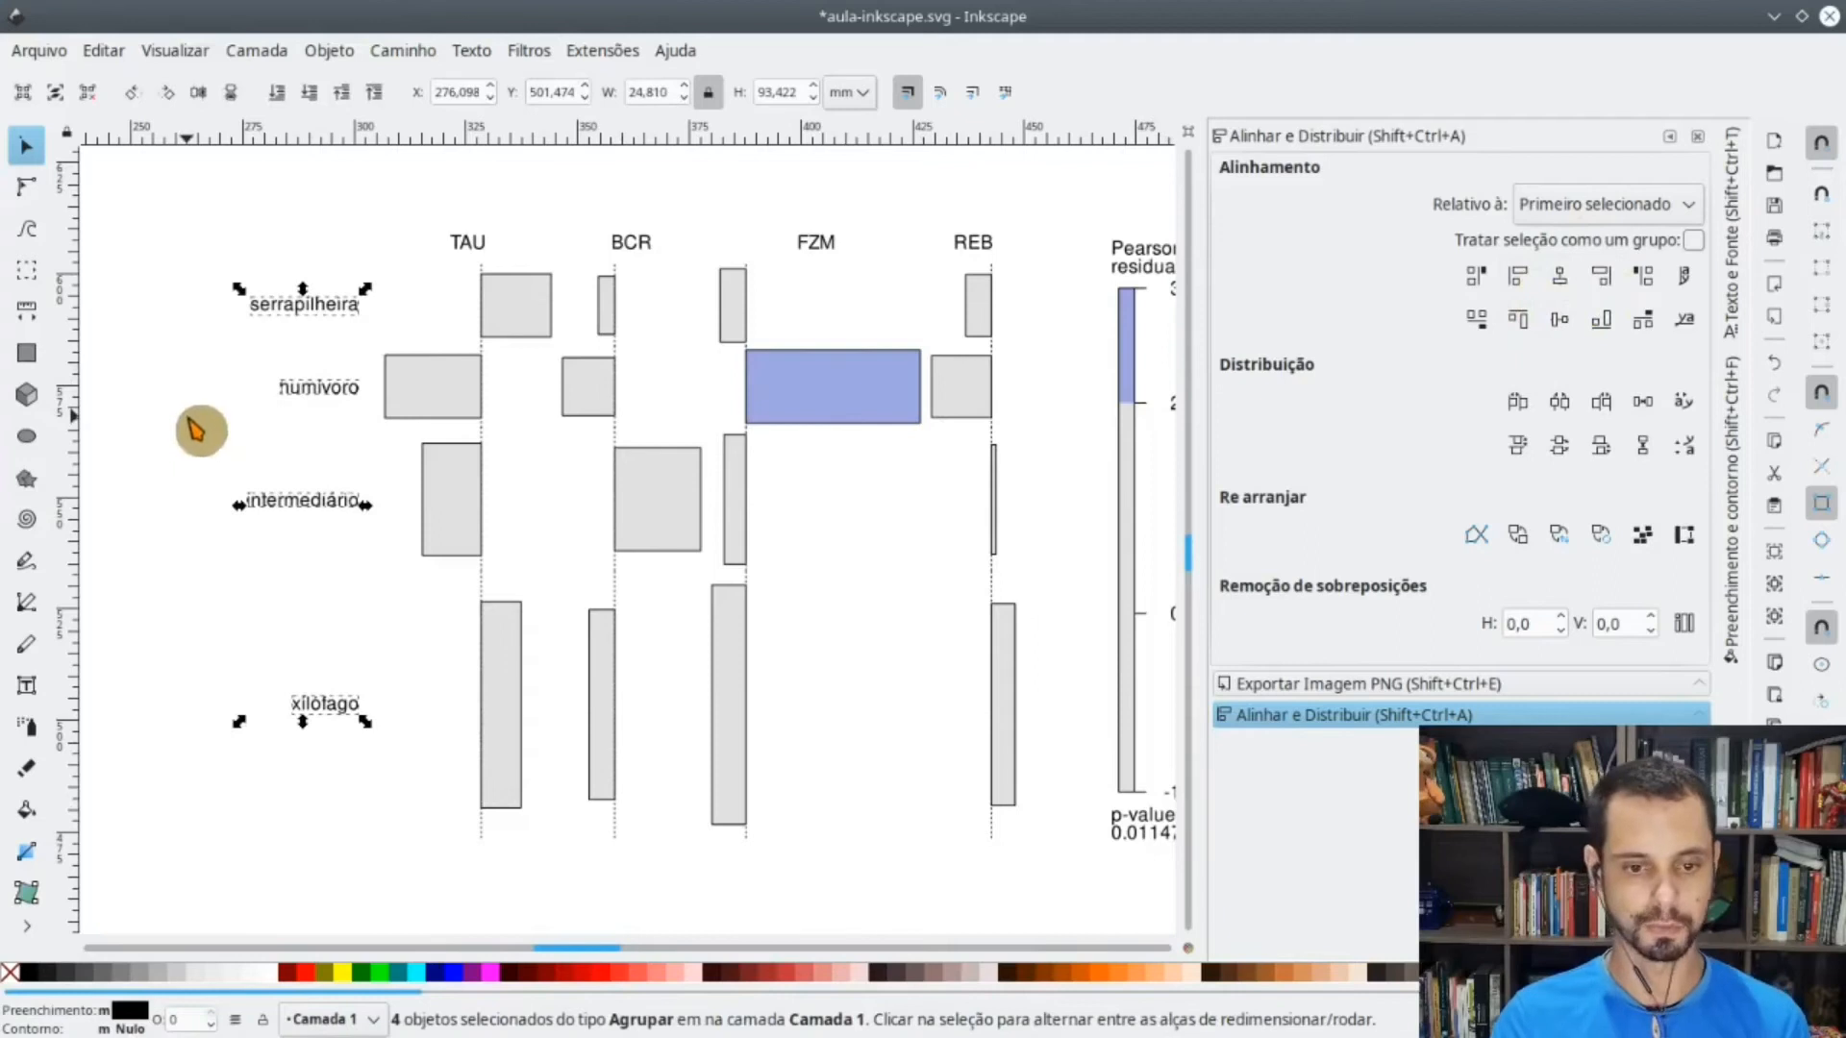
left_click(180, 568)
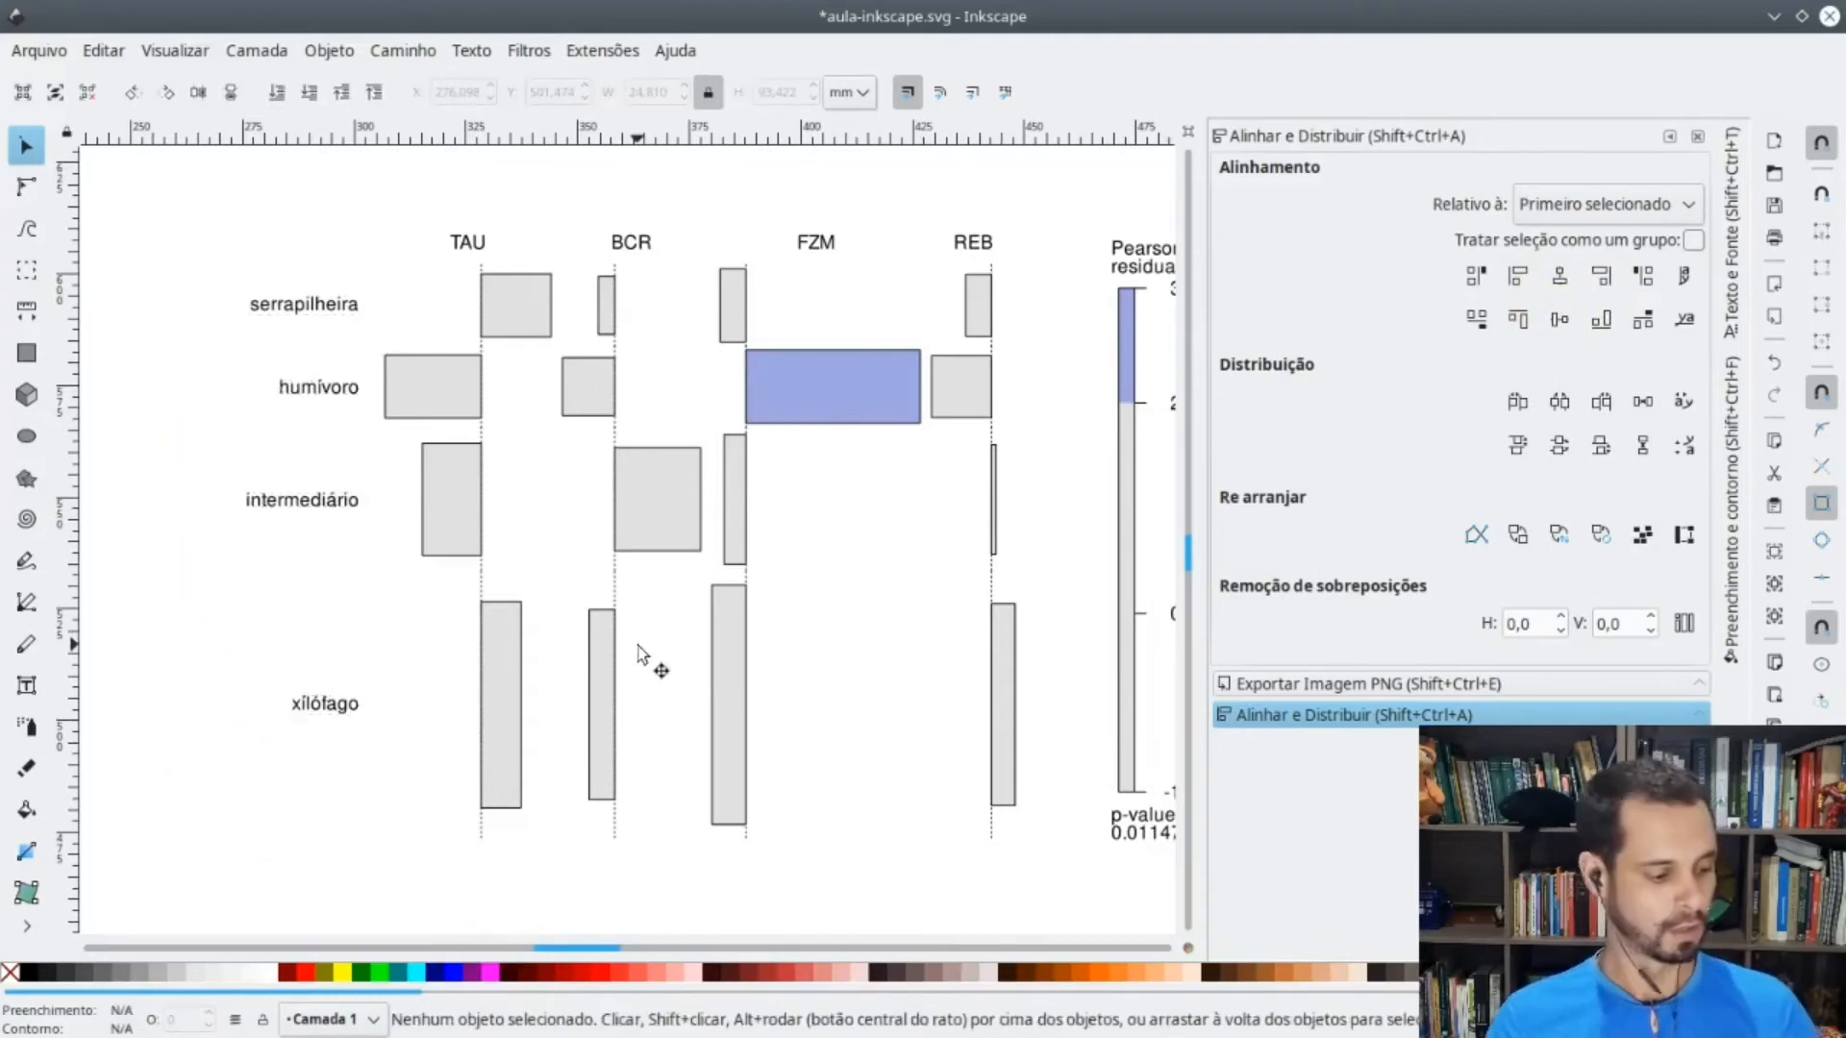
- Fill the light blue FZM bar in the humívoro row with pure blue from the palette
scroll(638, 654, "right", 5)
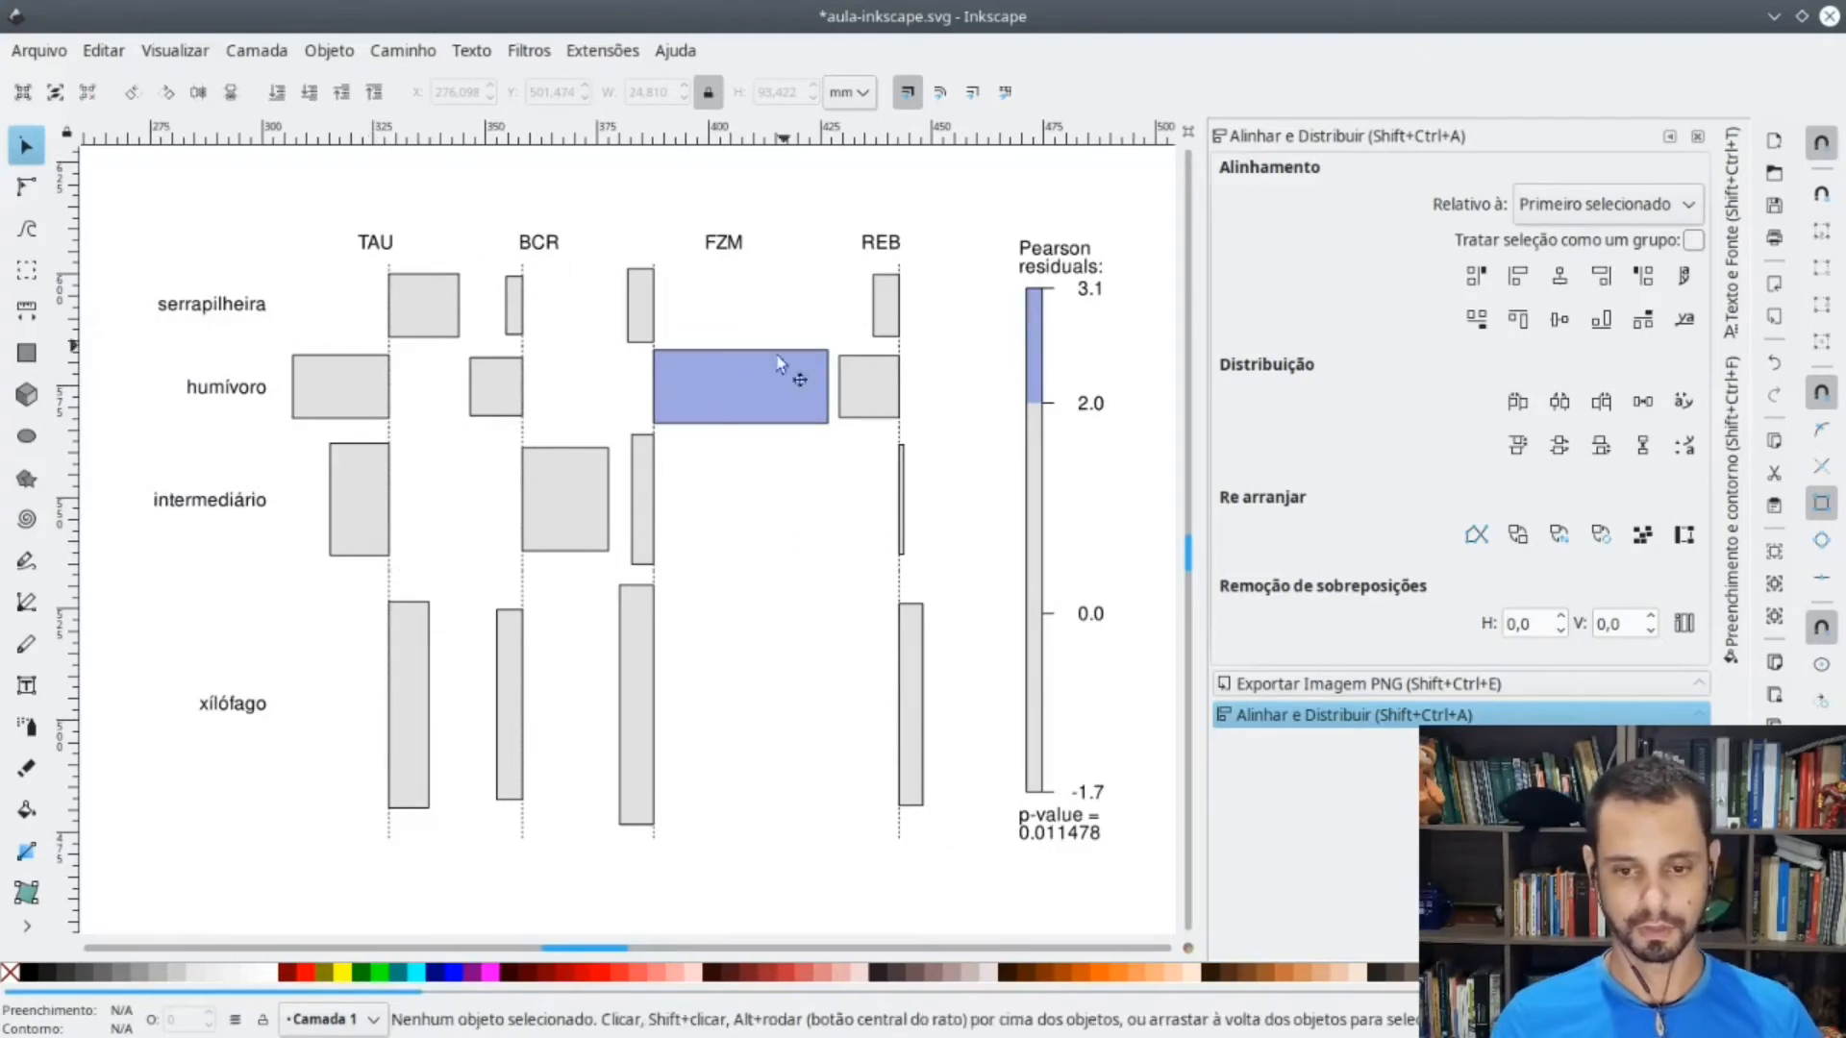
left_click(761, 389)
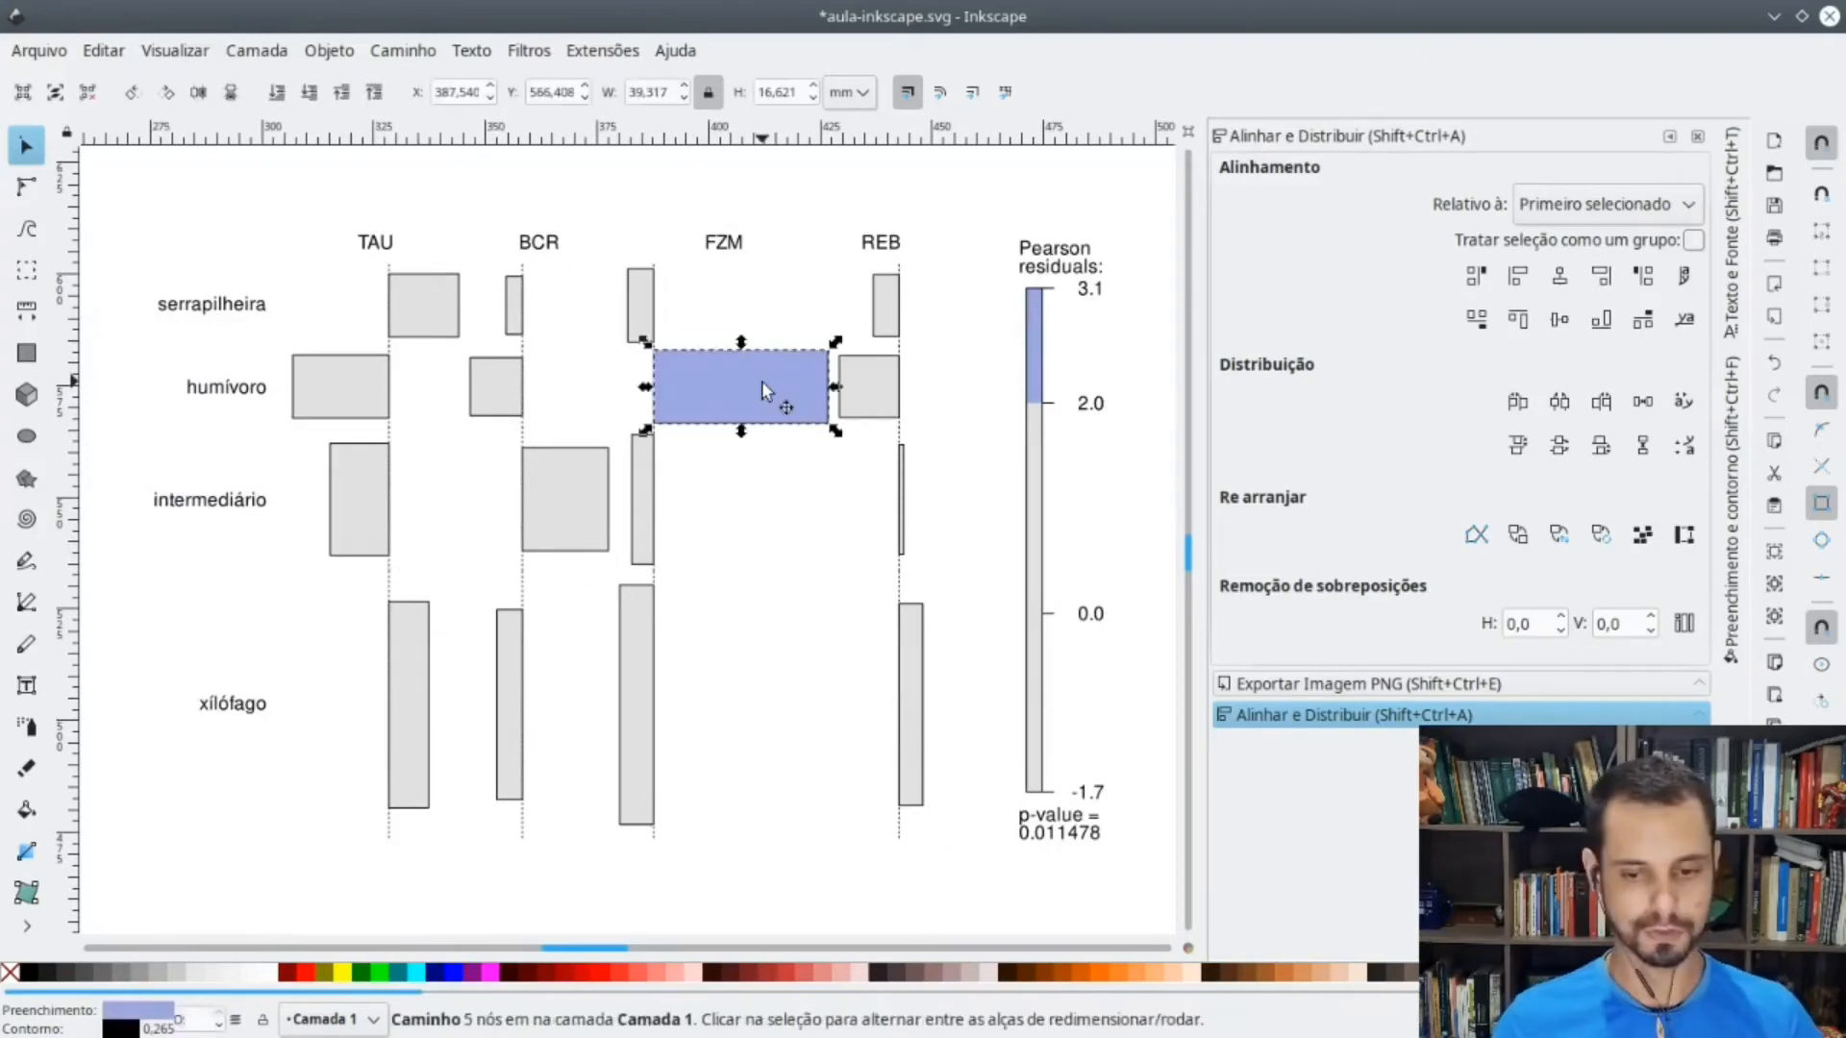
left_click(458, 974)
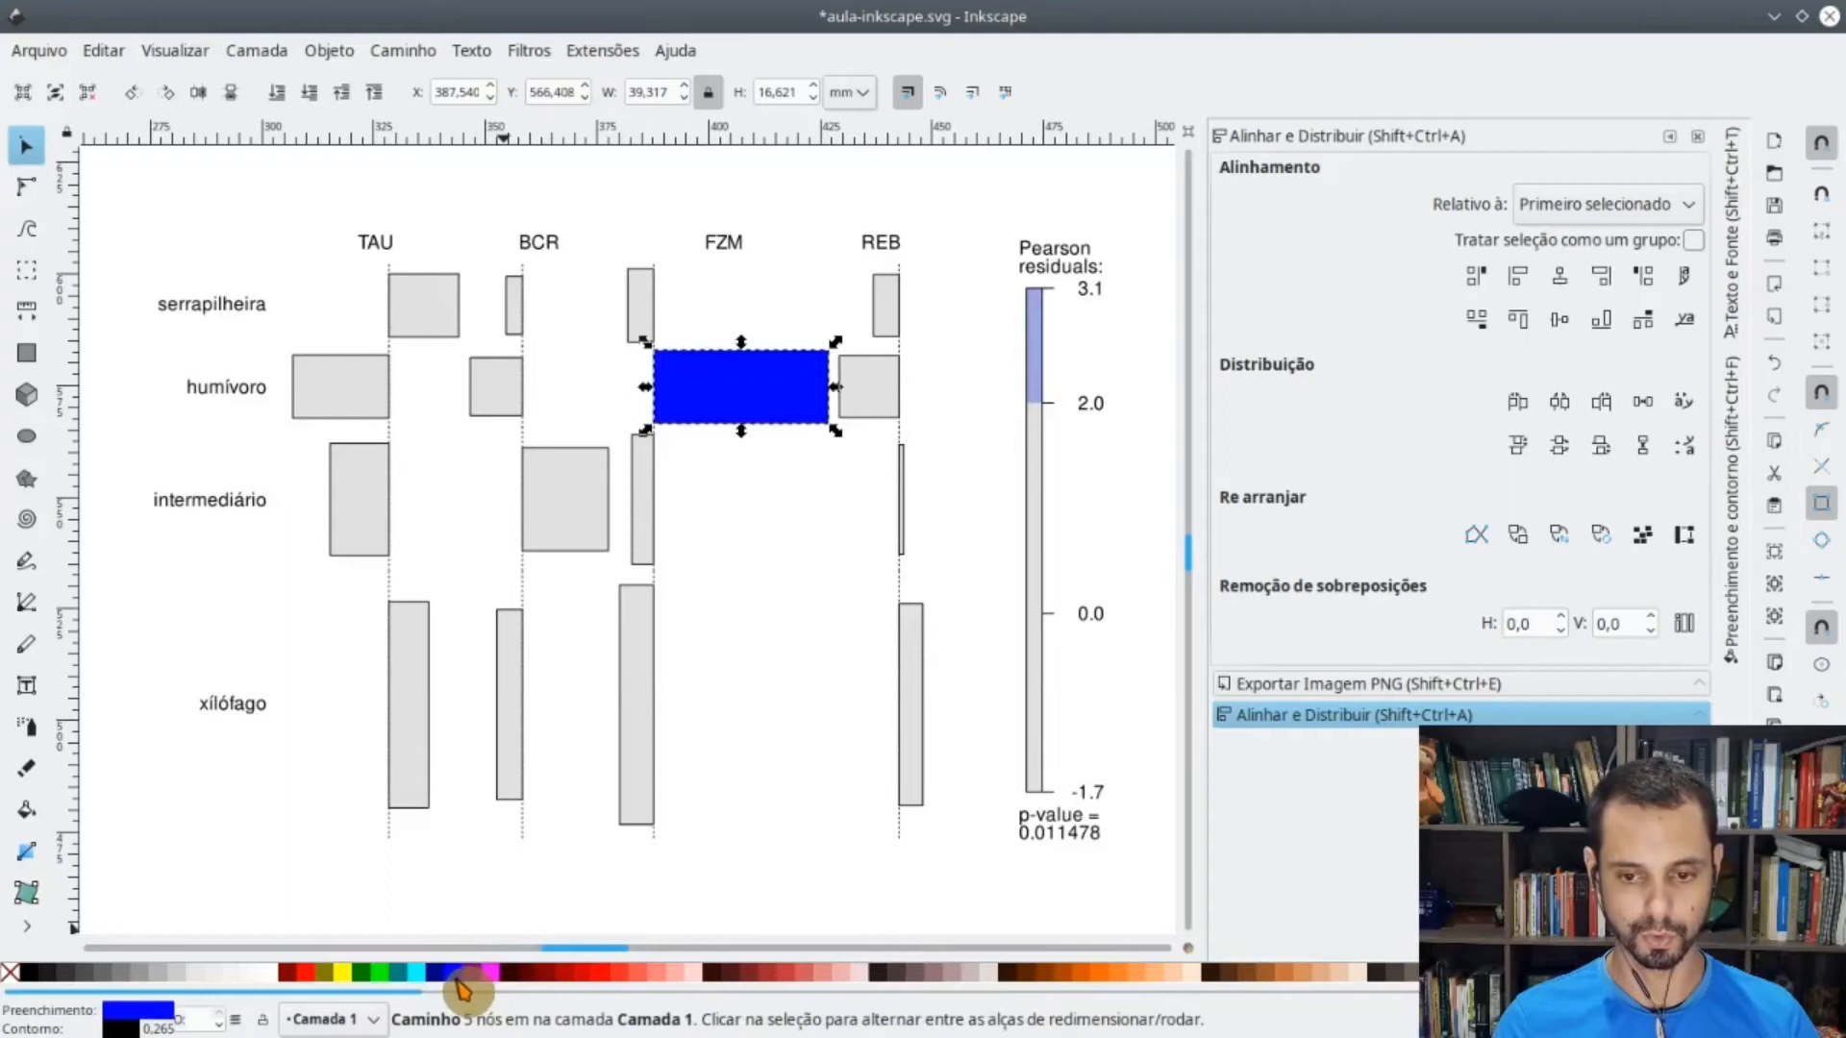
left_click(1038, 349)
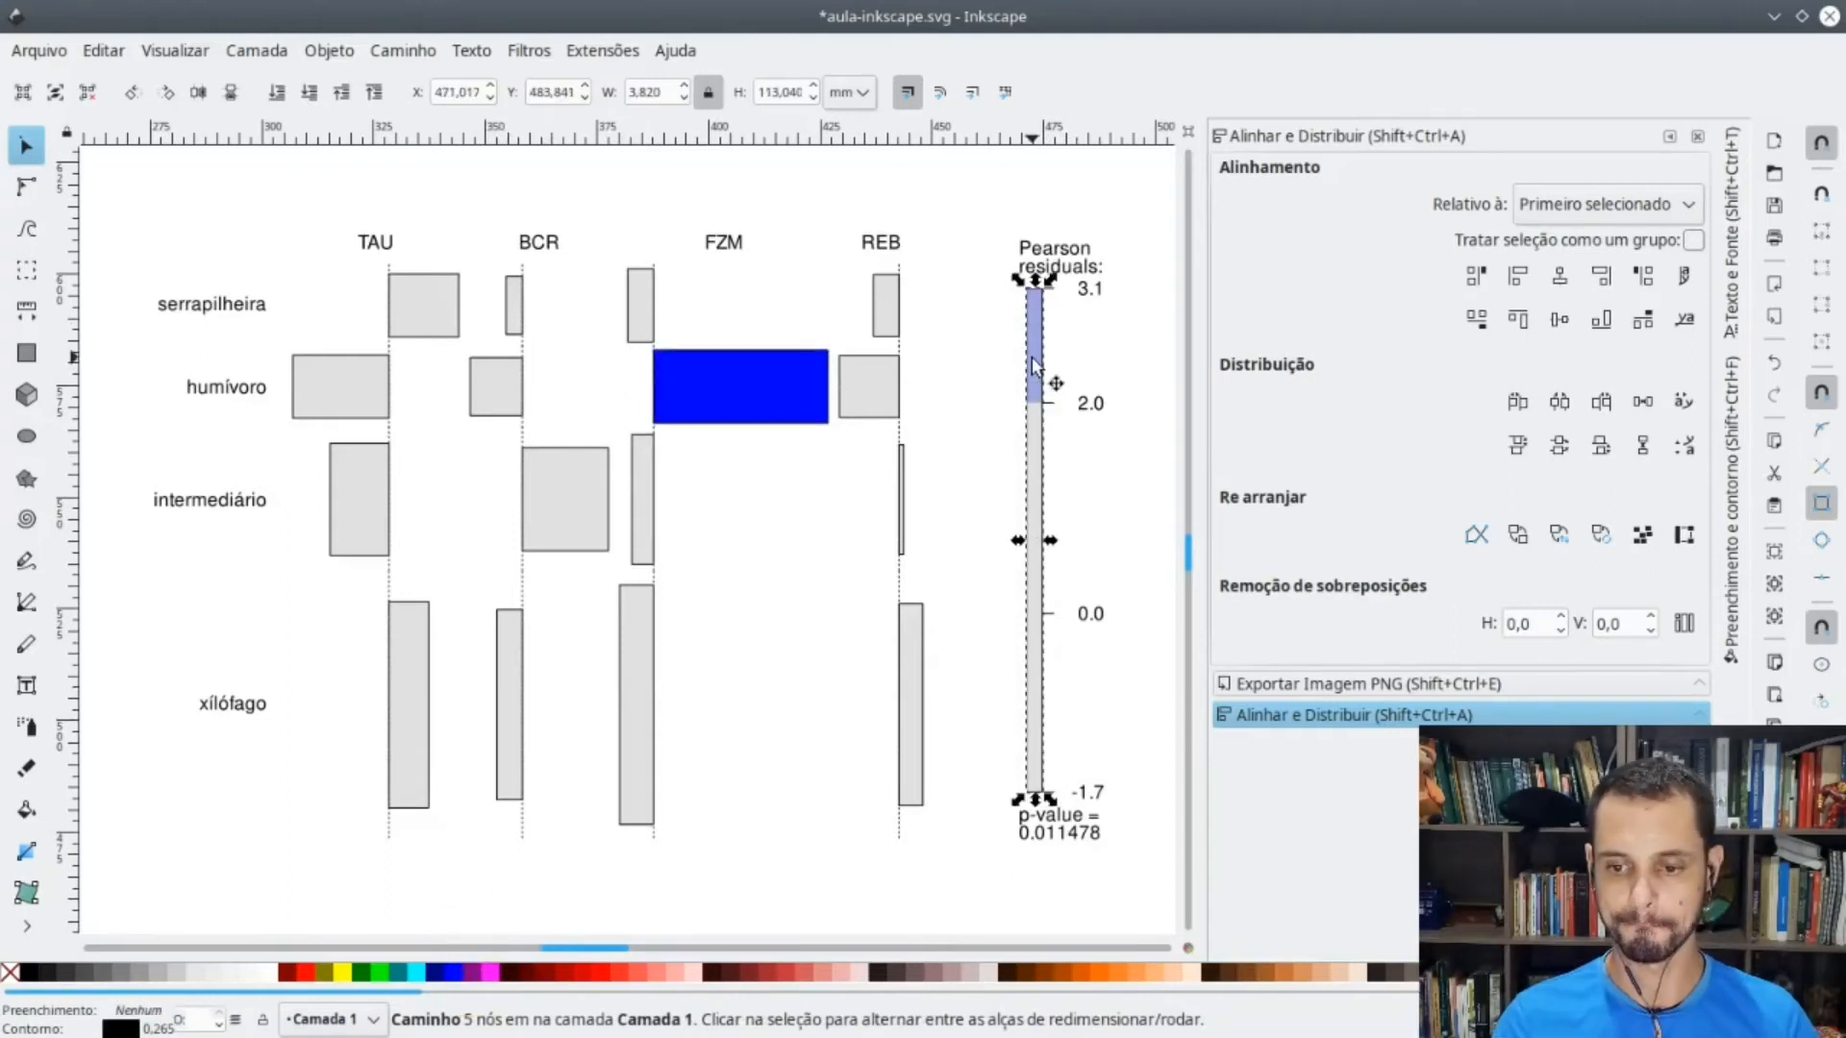
key("n")
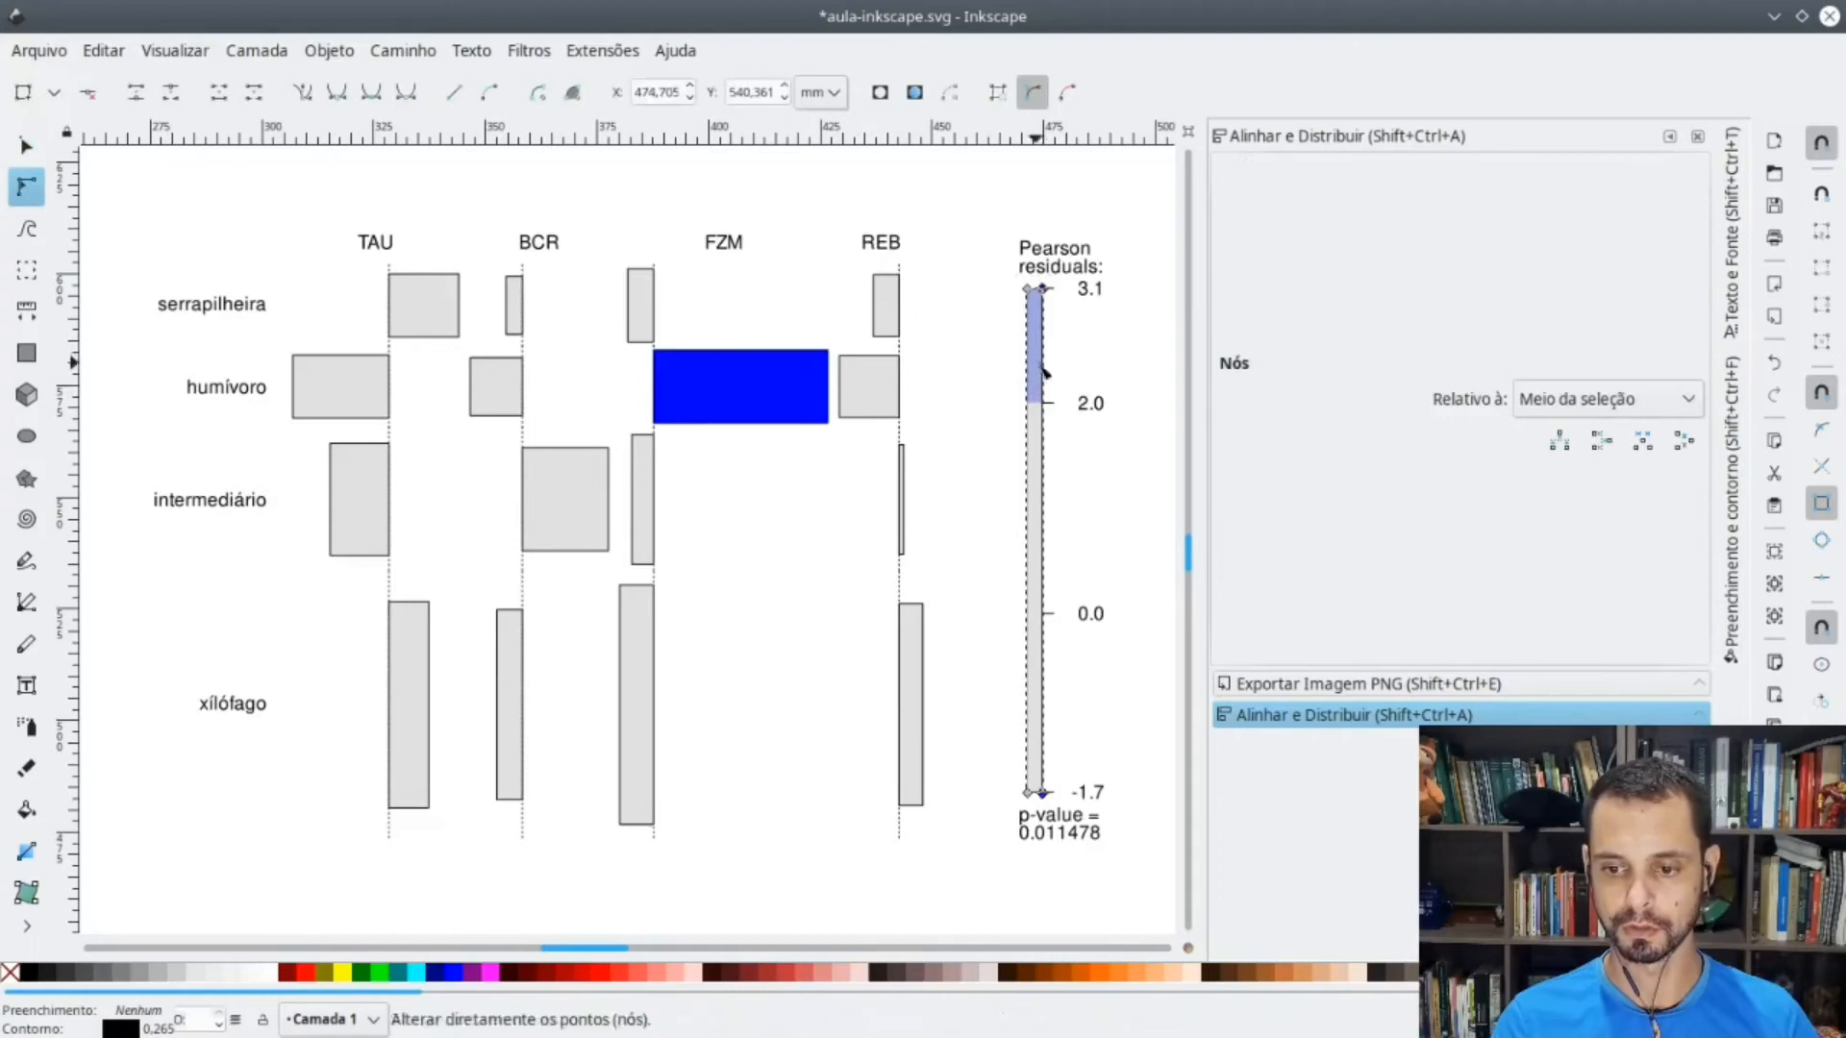
left_click(1038, 384)
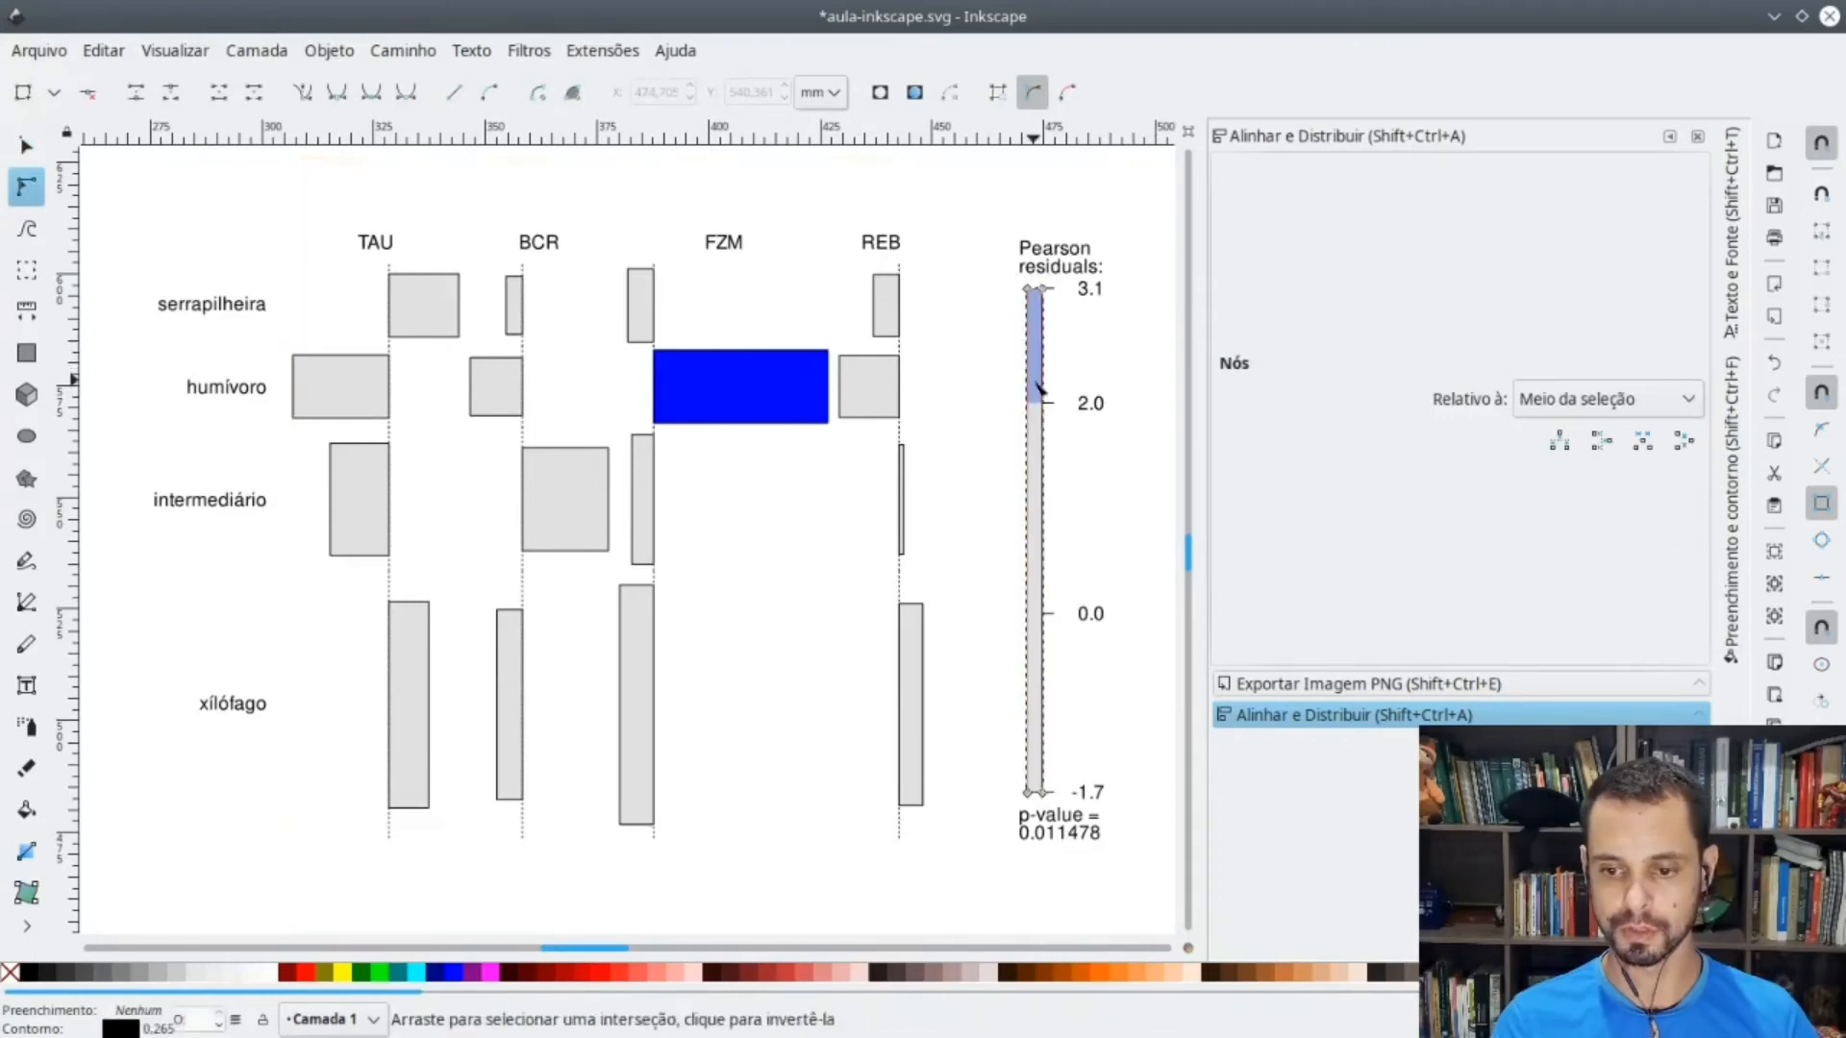
left_click(26, 146)
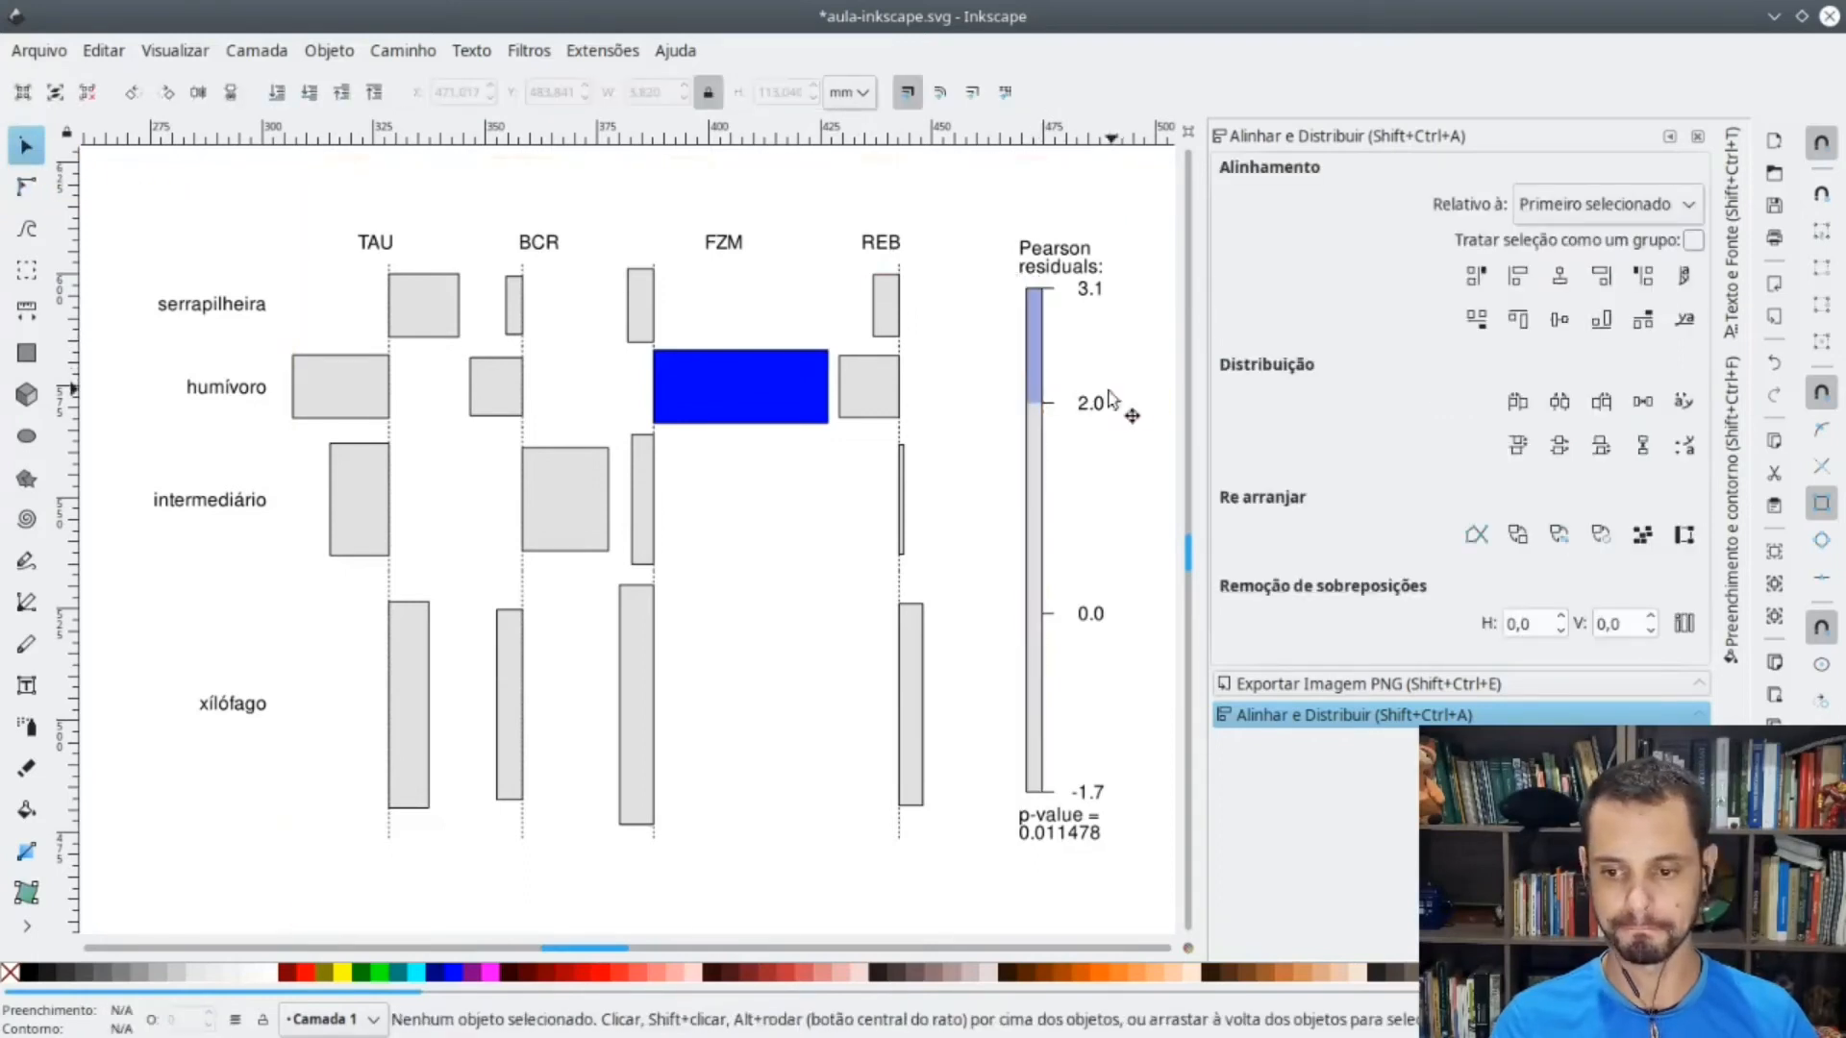
right_click(1033, 364)
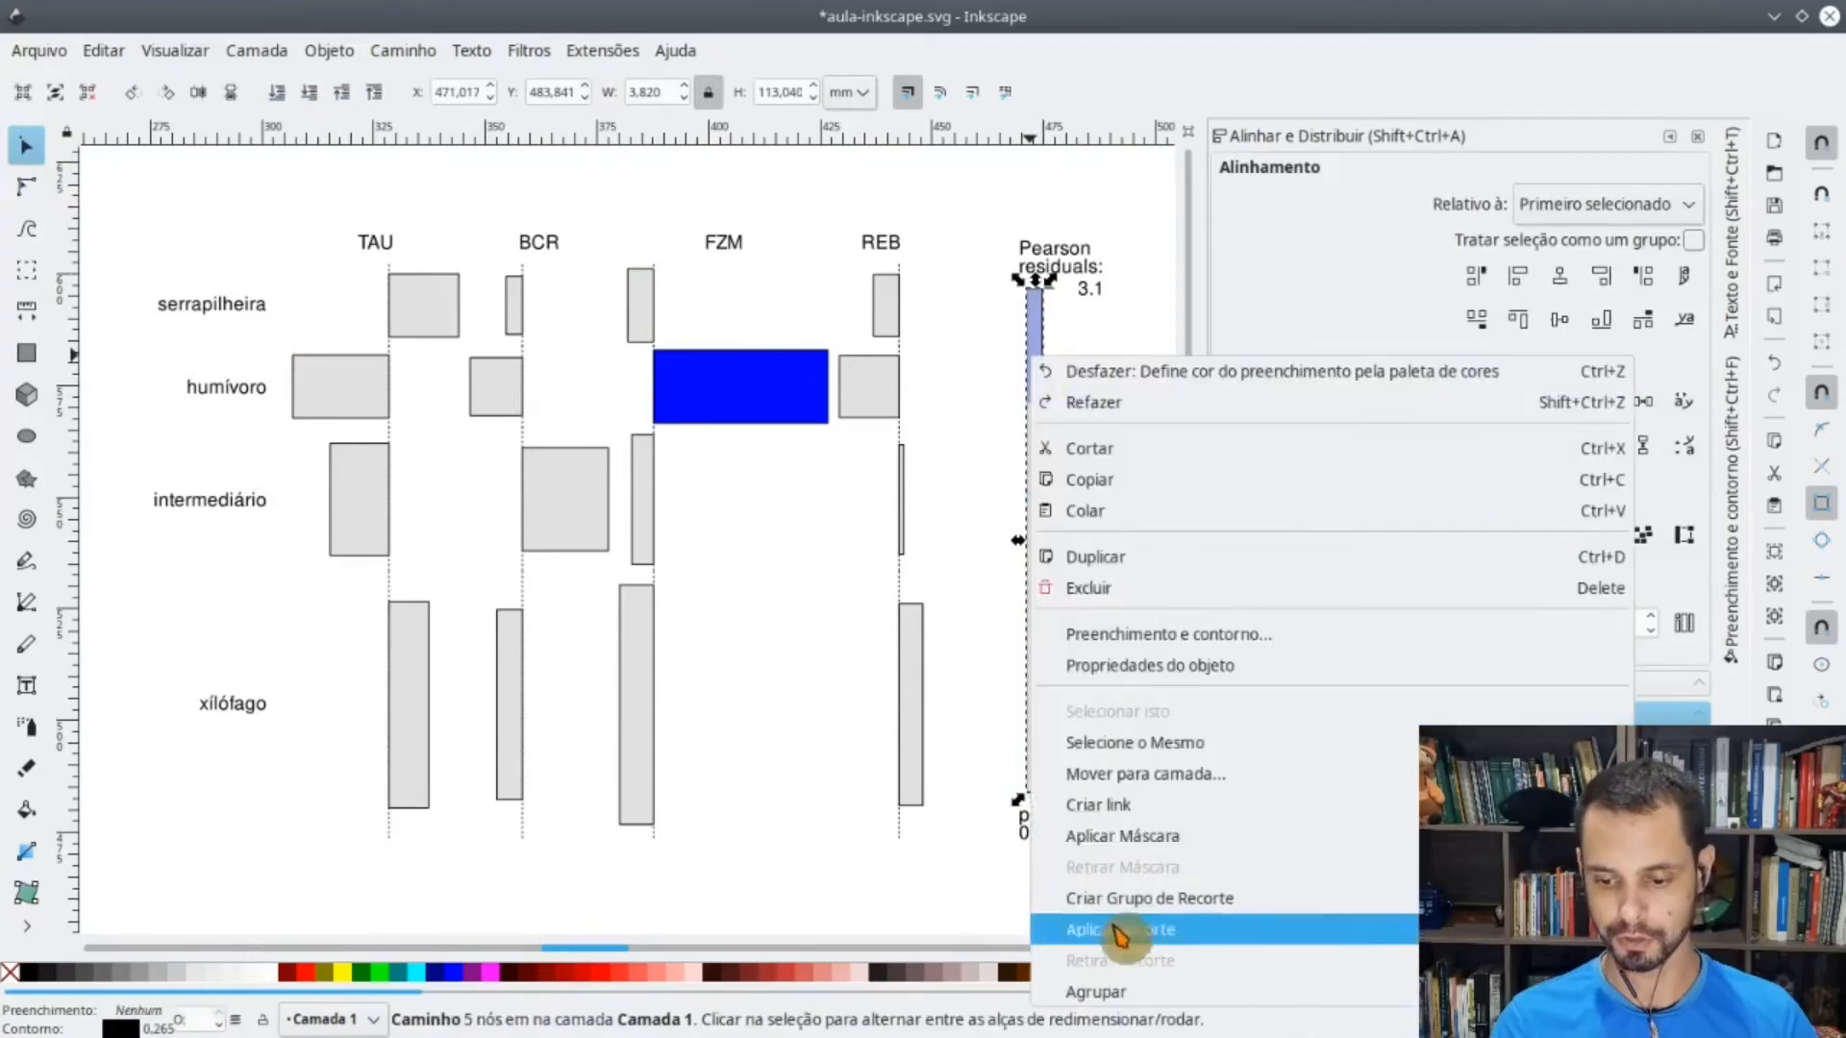
left_click(980, 445)
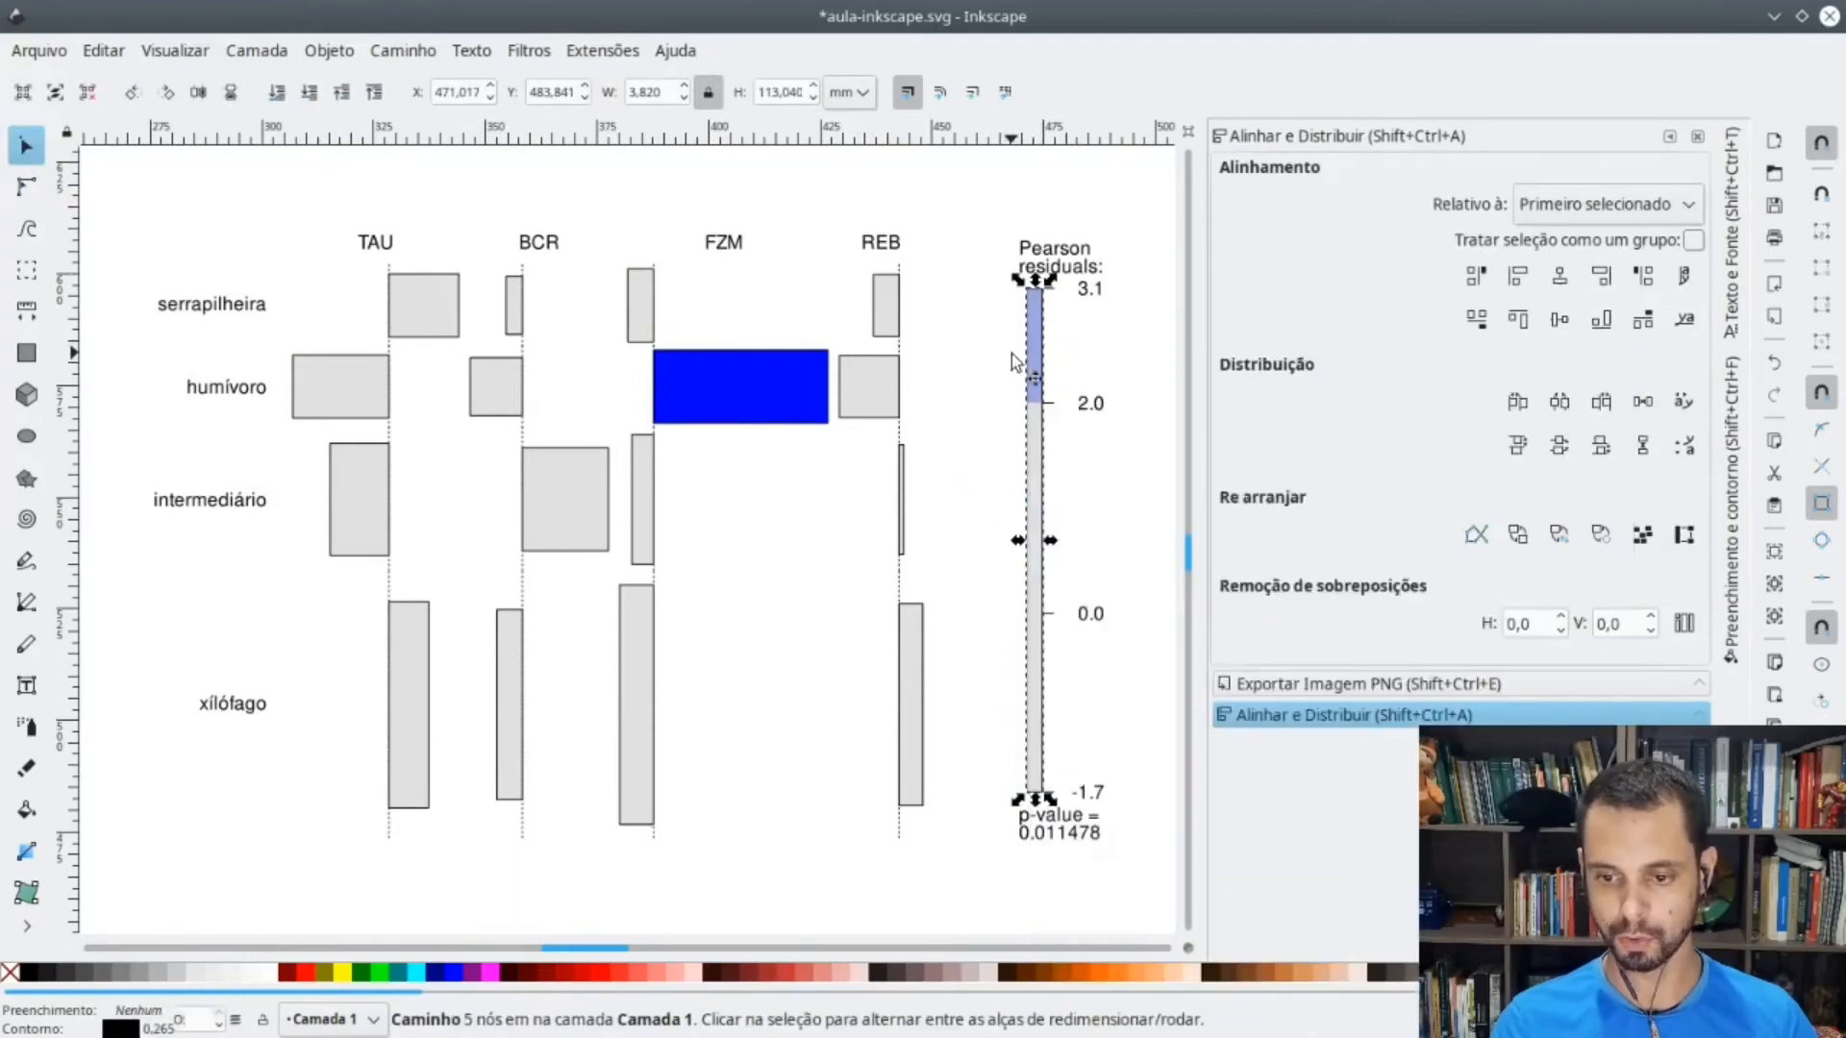
- Fill the light blue segment of the Pearson residuals legend, between 2.0 and 3.1, with the same pure blue
scroll(1011, 353, "up", 3)
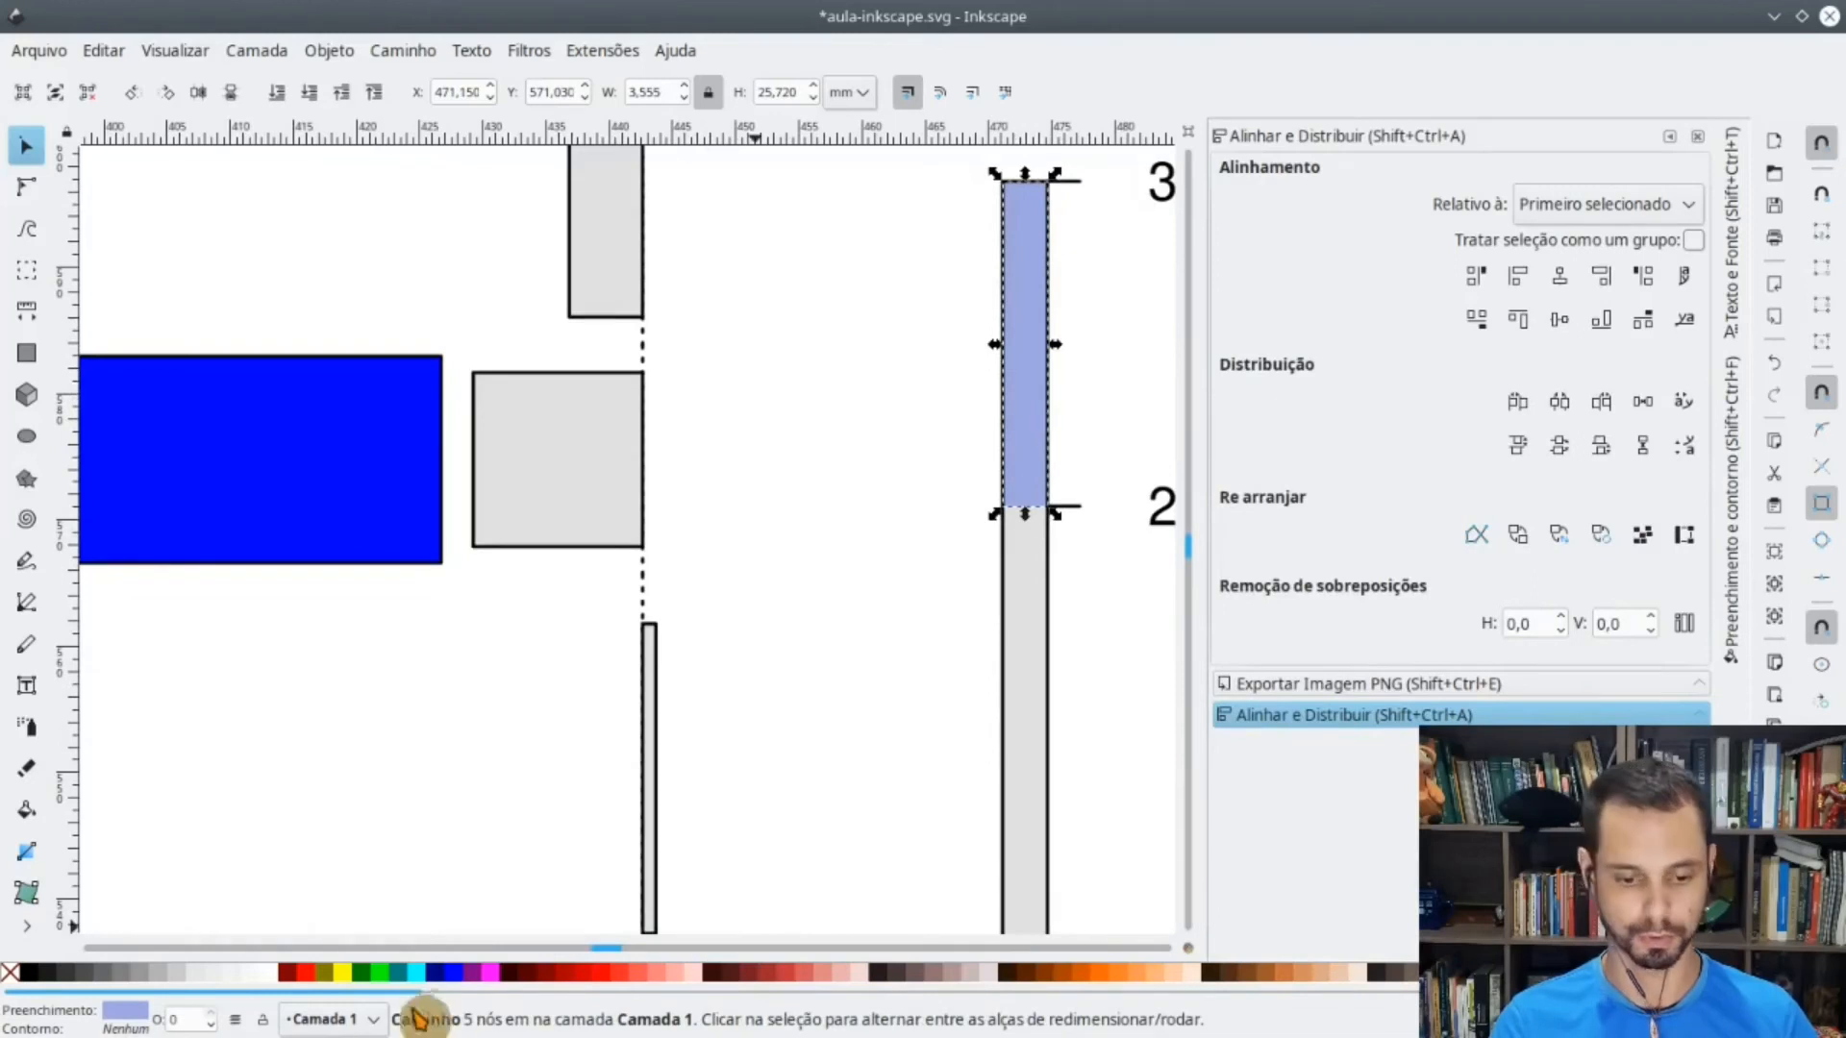
left_click(462, 979)
left_click(877, 424)
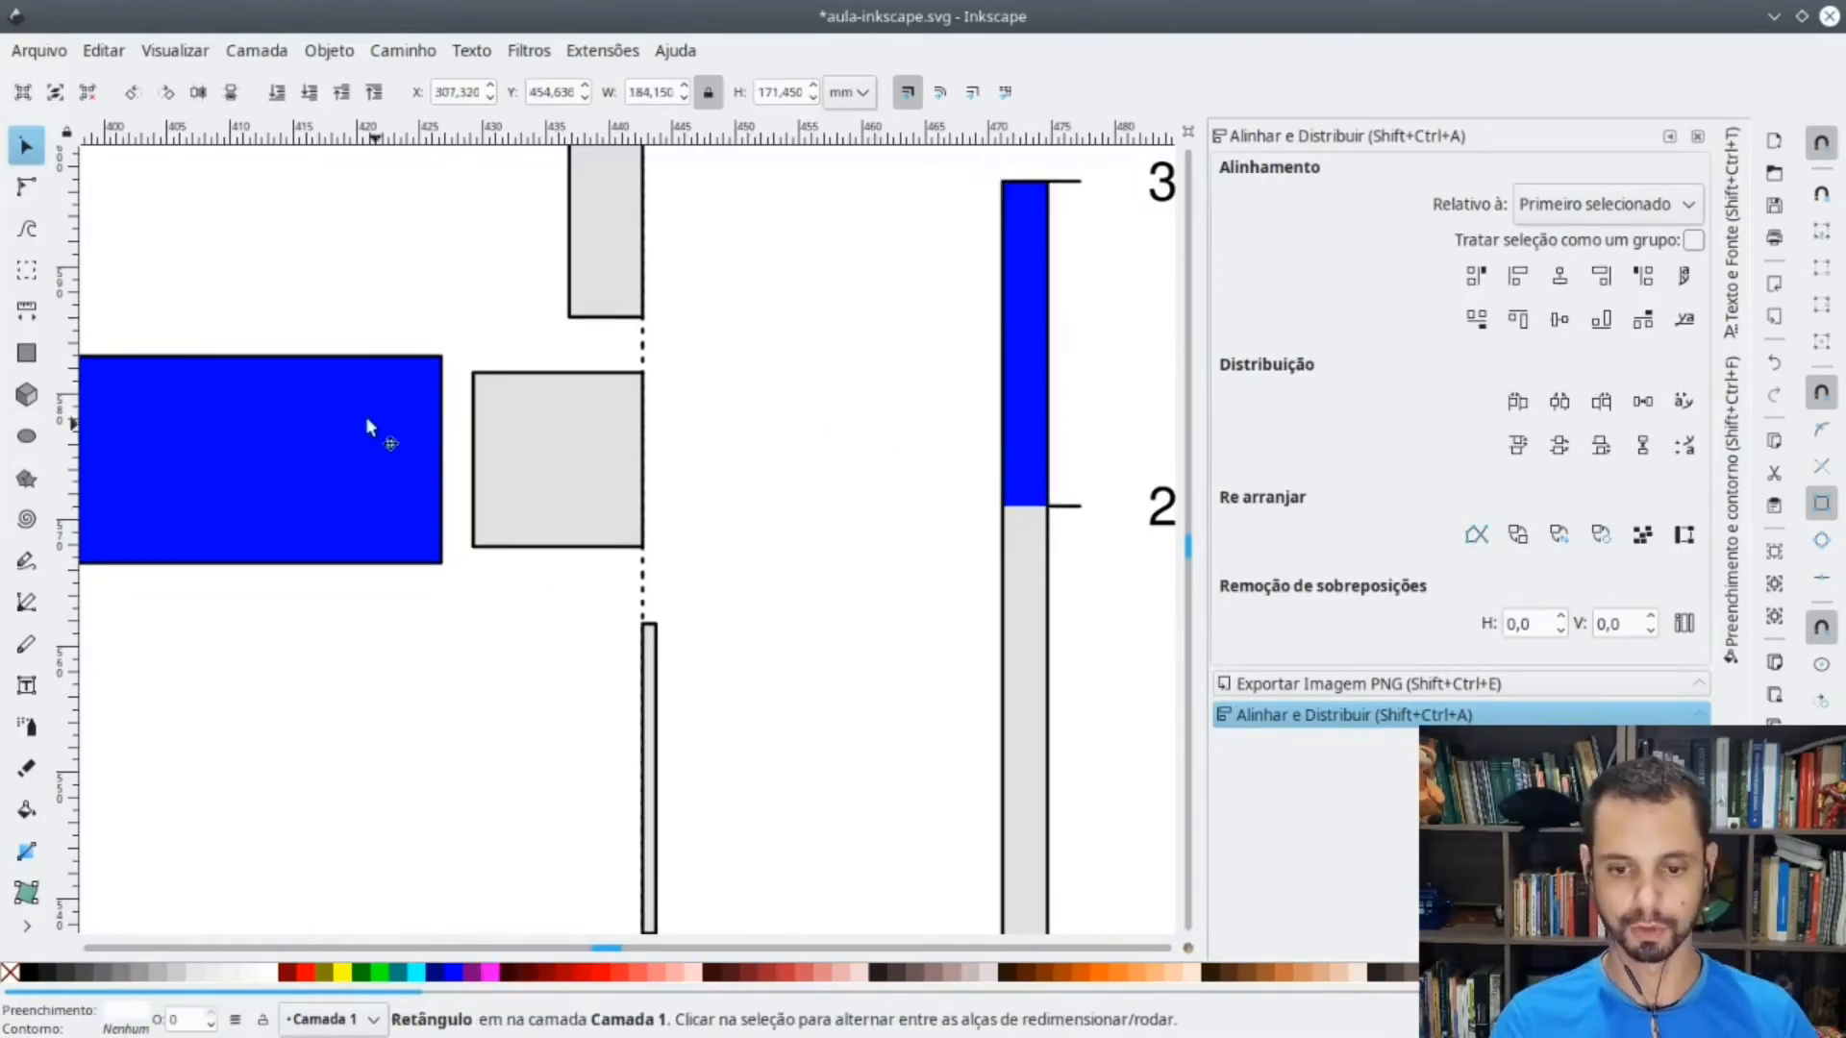
- Center the TAU label horizontally on the dashed line of its column, relative to the first selected object
scroll(766, 589, "down", 2)
scroll(390, 605, "down", 4)
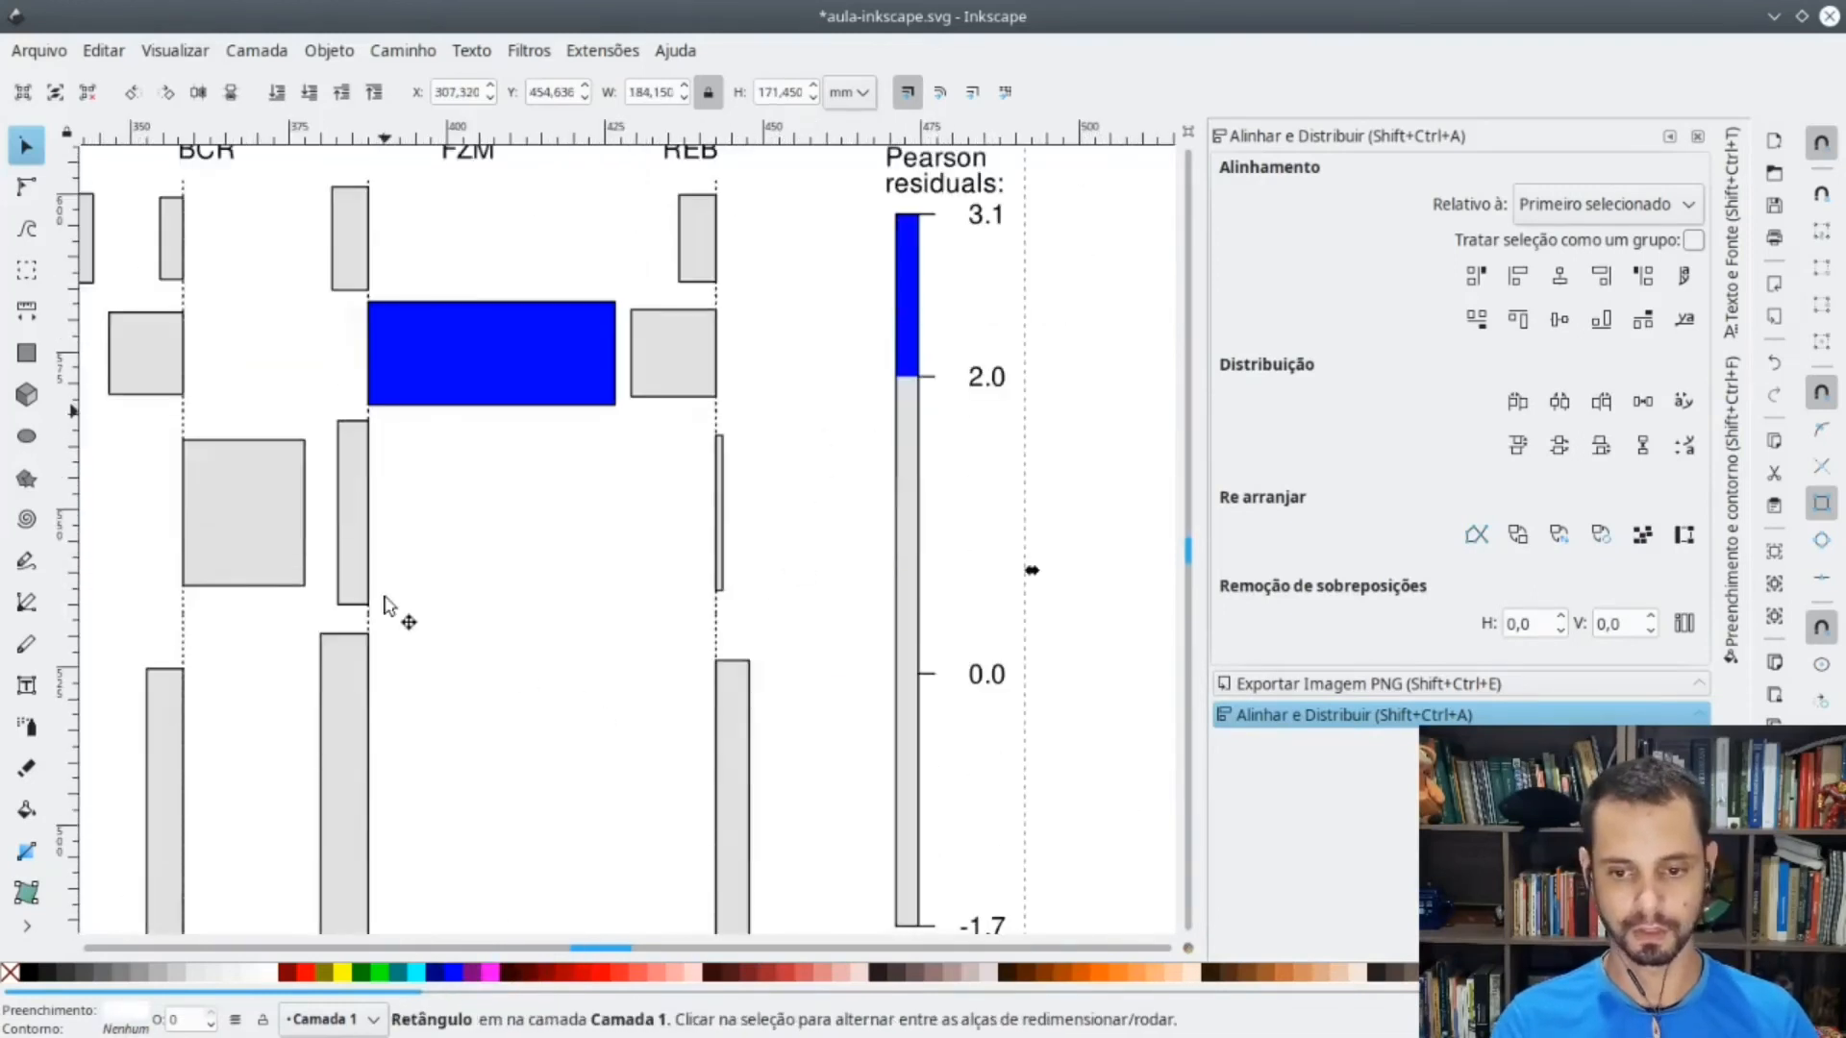
scroll(452, 563, "down", 2)
scroll(403, 606, "left", 5)
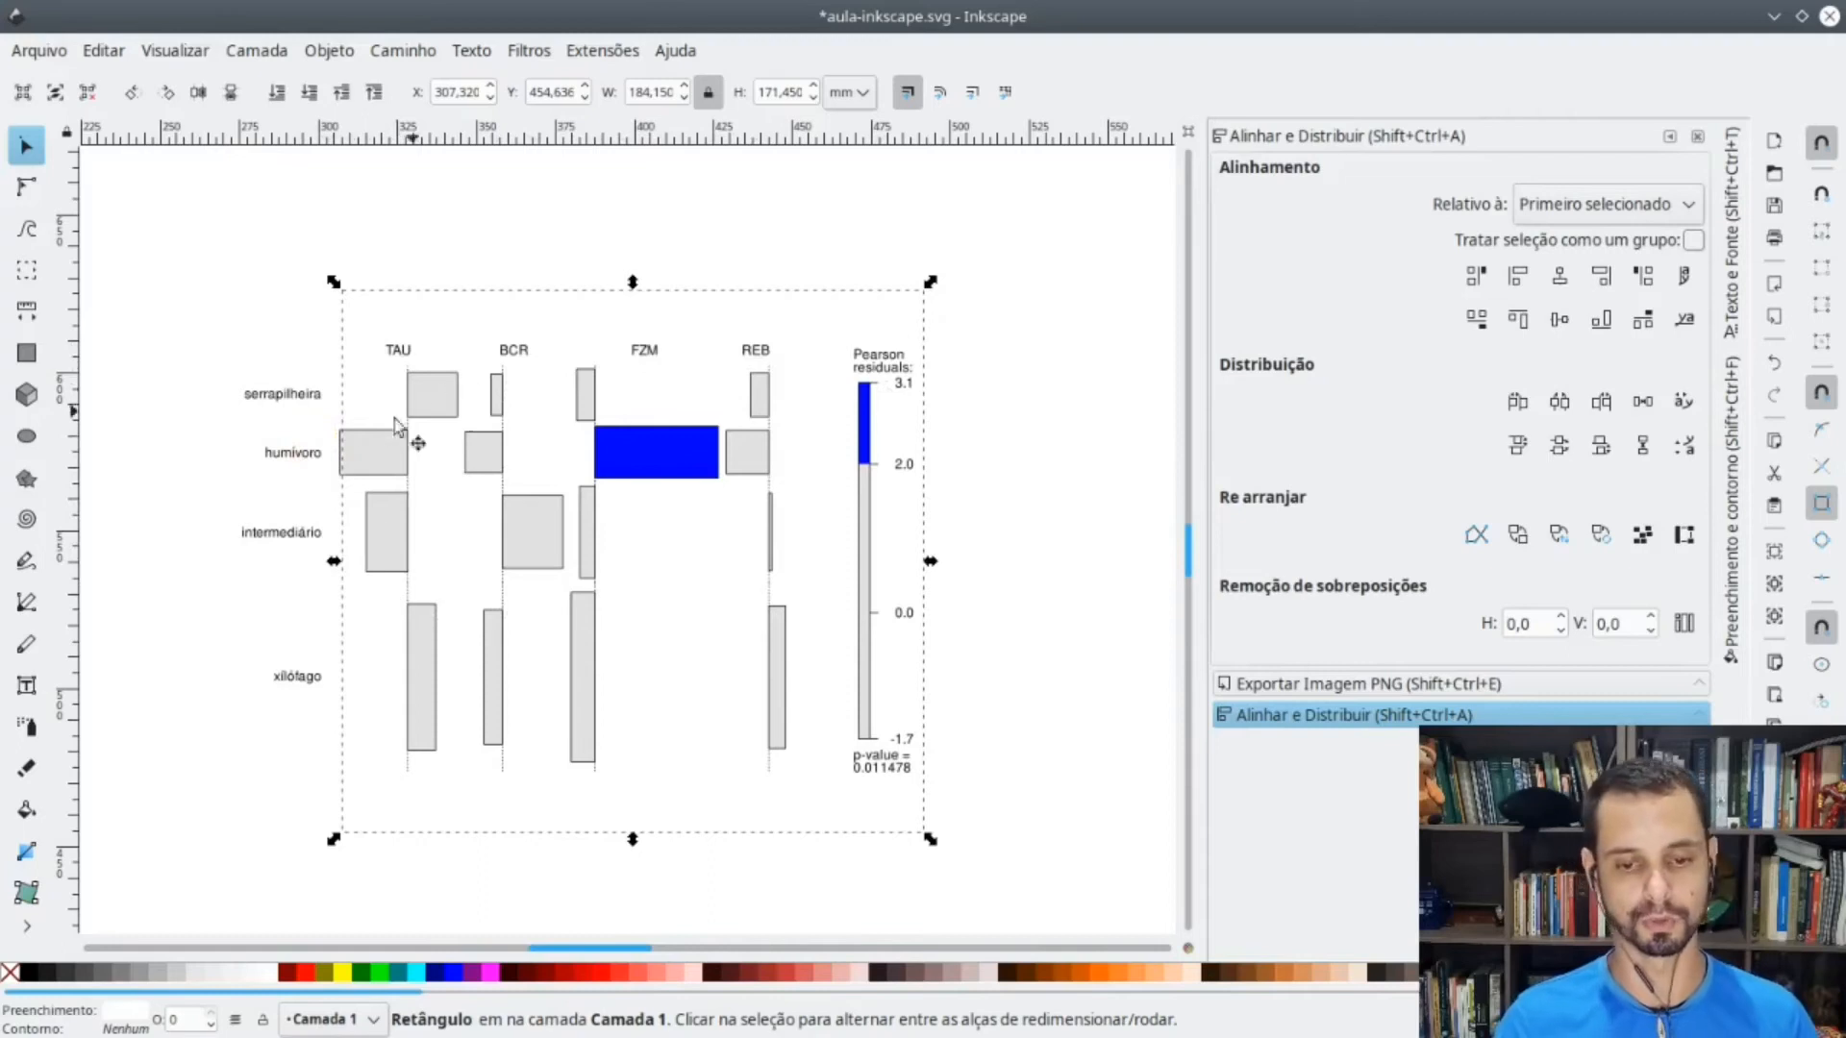
left_click(394, 356)
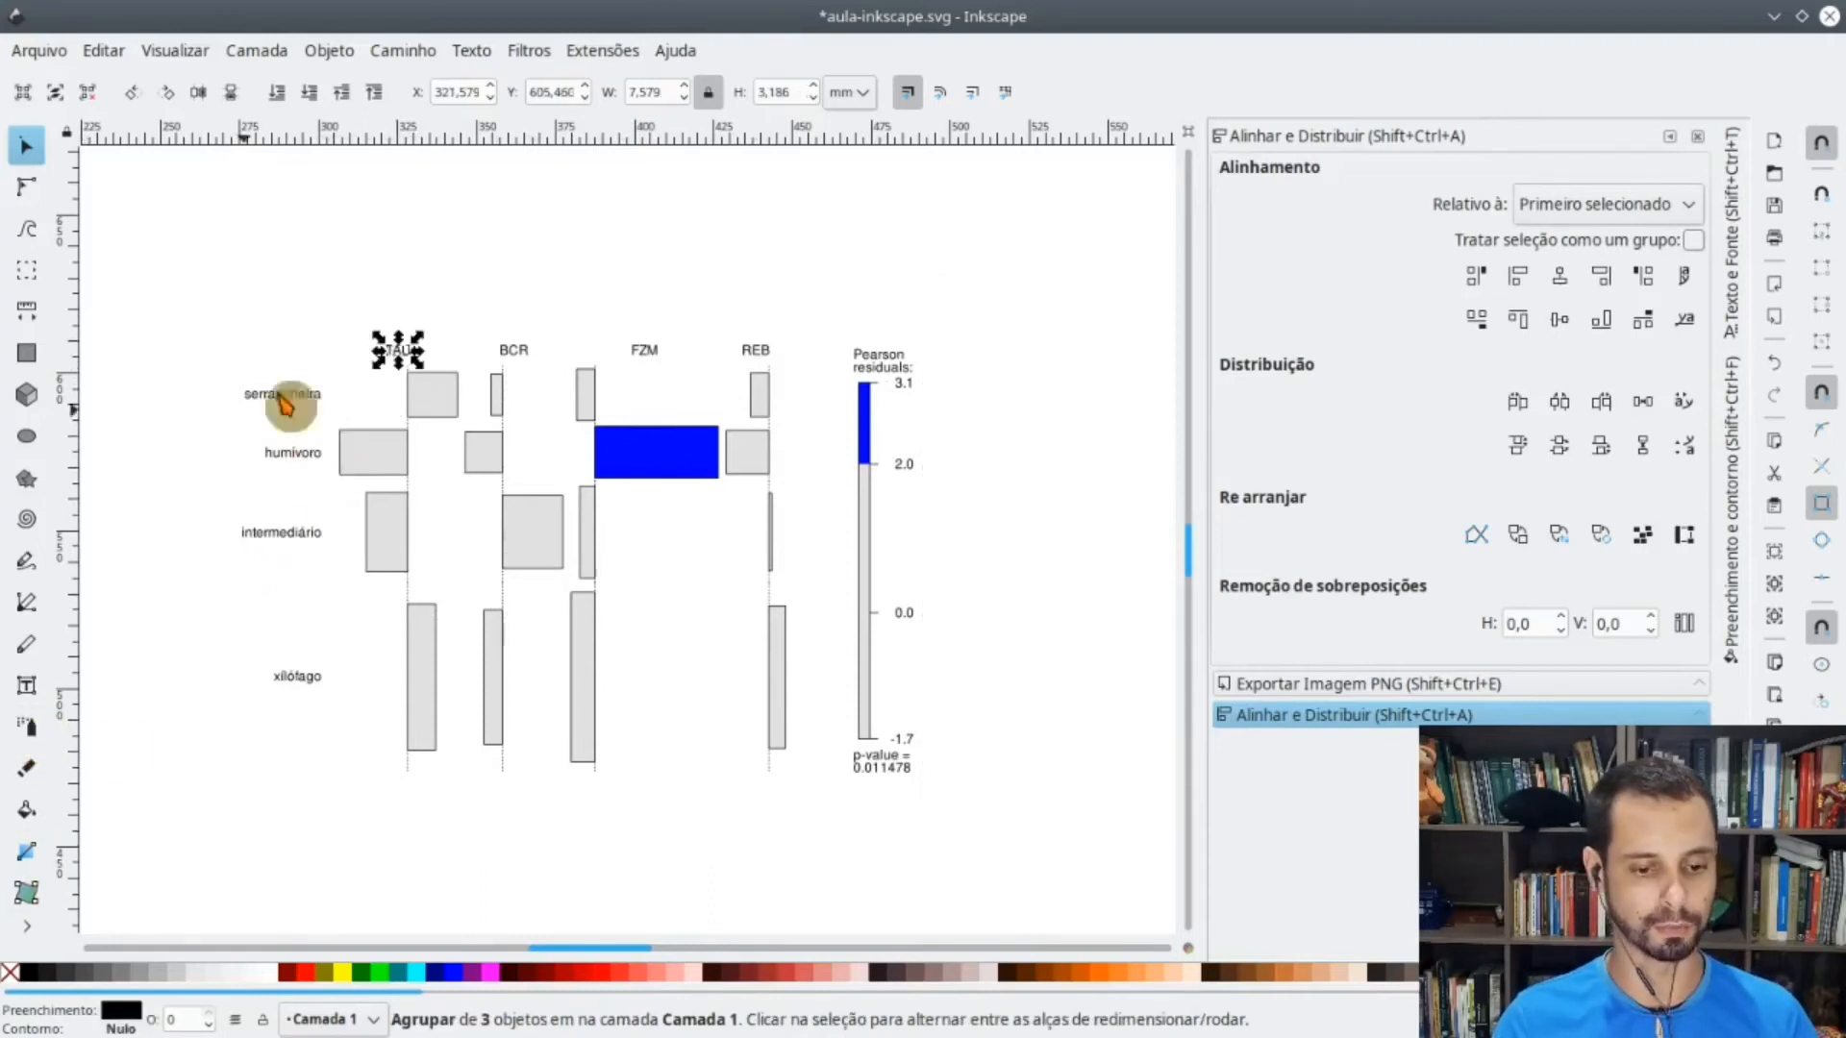
scroll(300, 404, "up", 2)
left_click(291, 466)
scroll(424, 473, "up", 5, "ctrl")
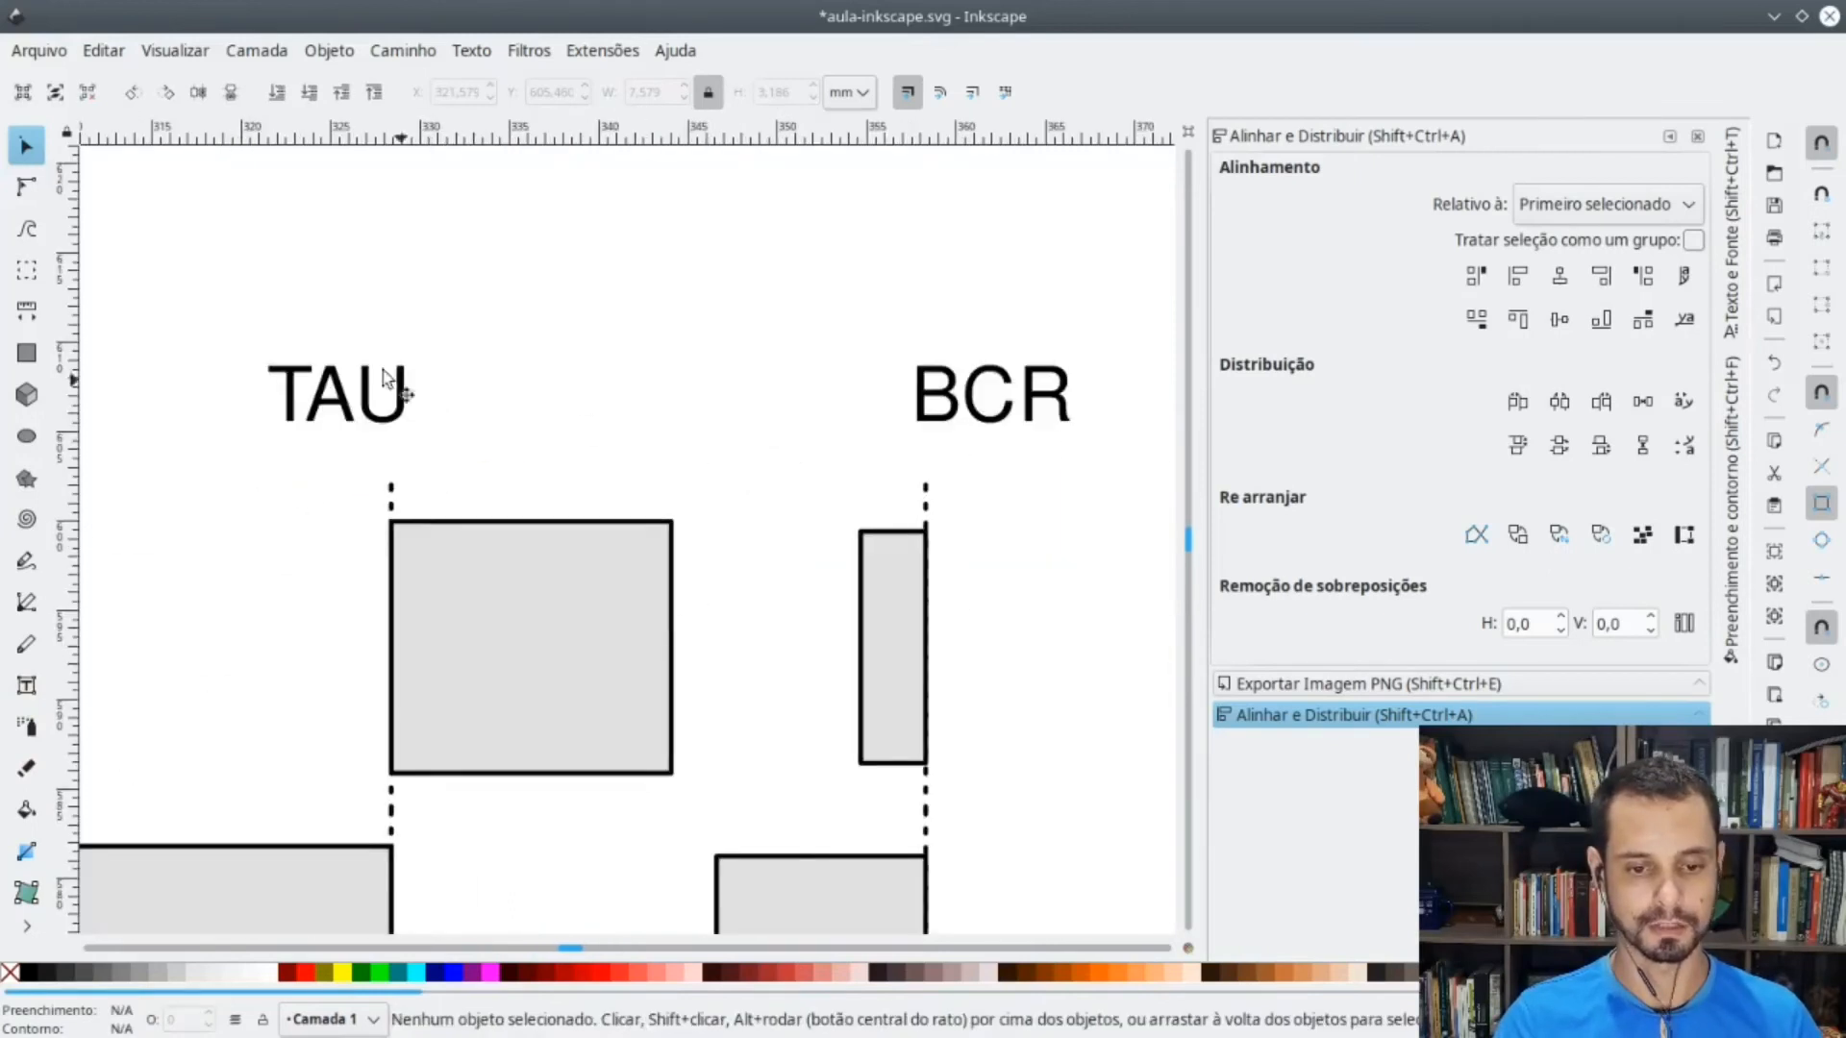
left_click(391, 496)
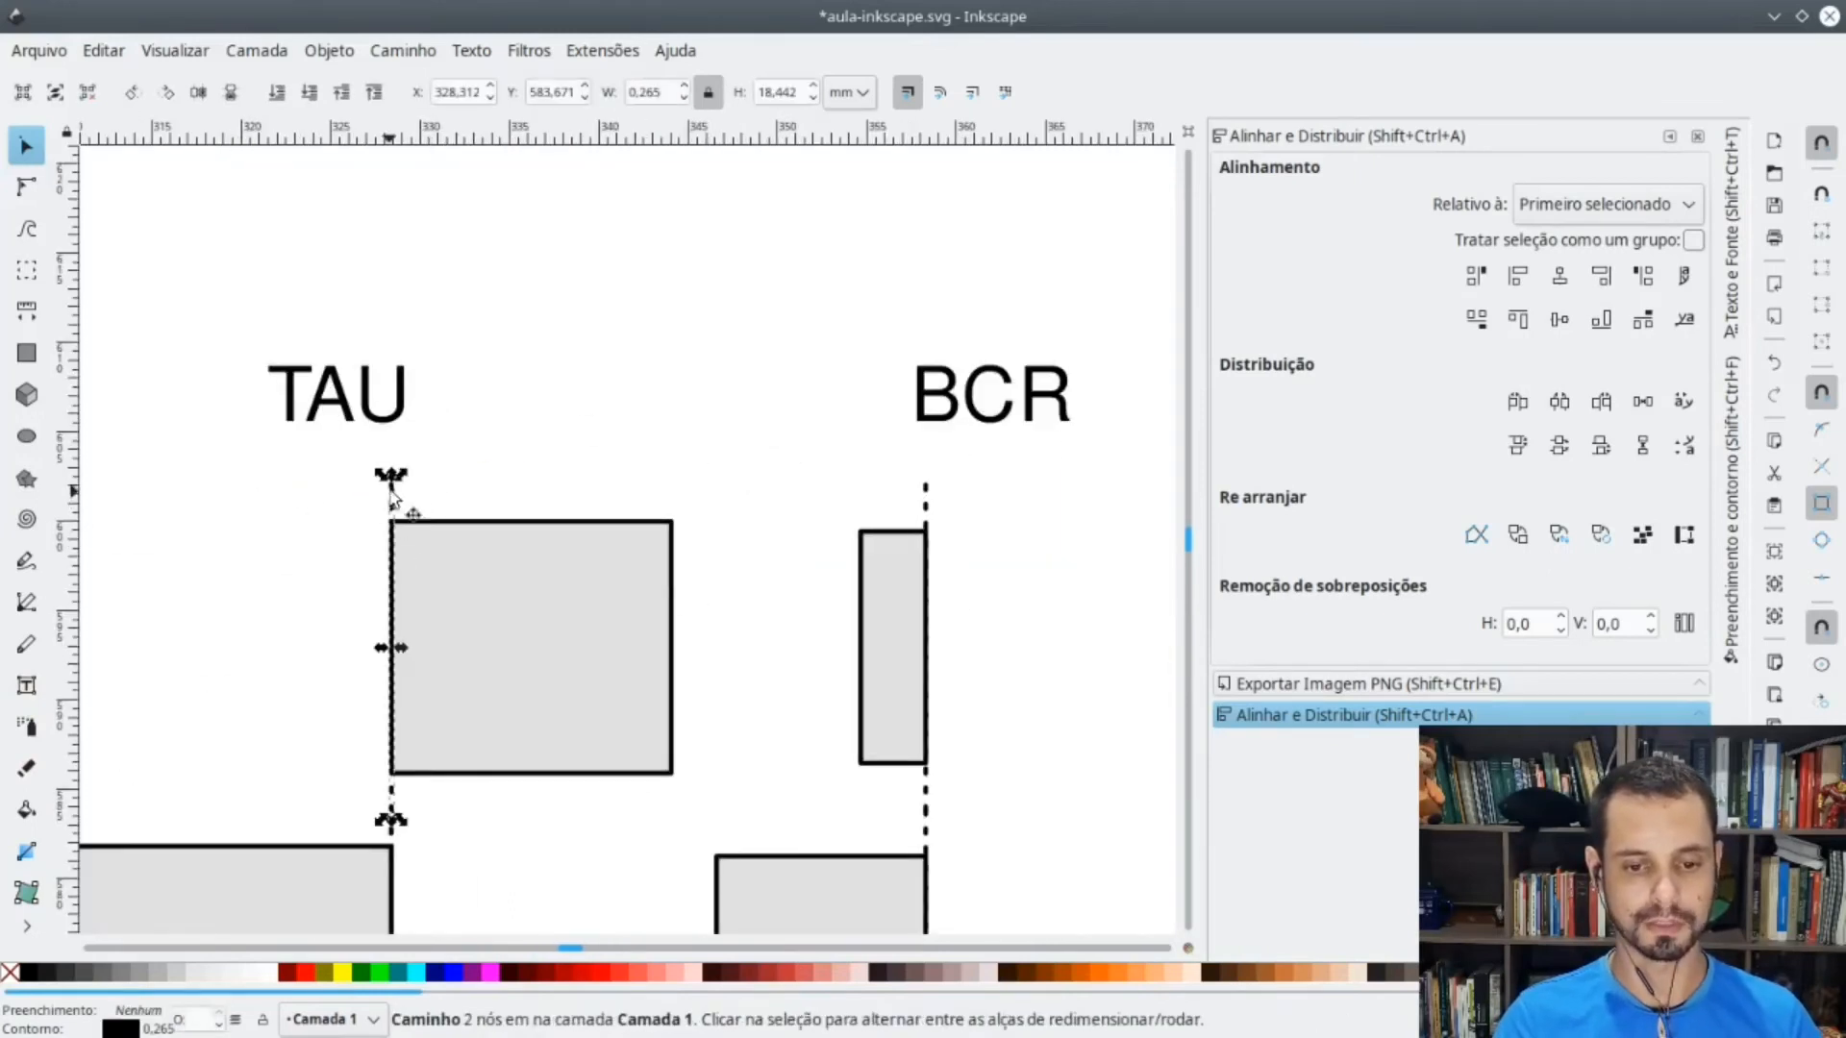
left_click(341, 407, "shift")
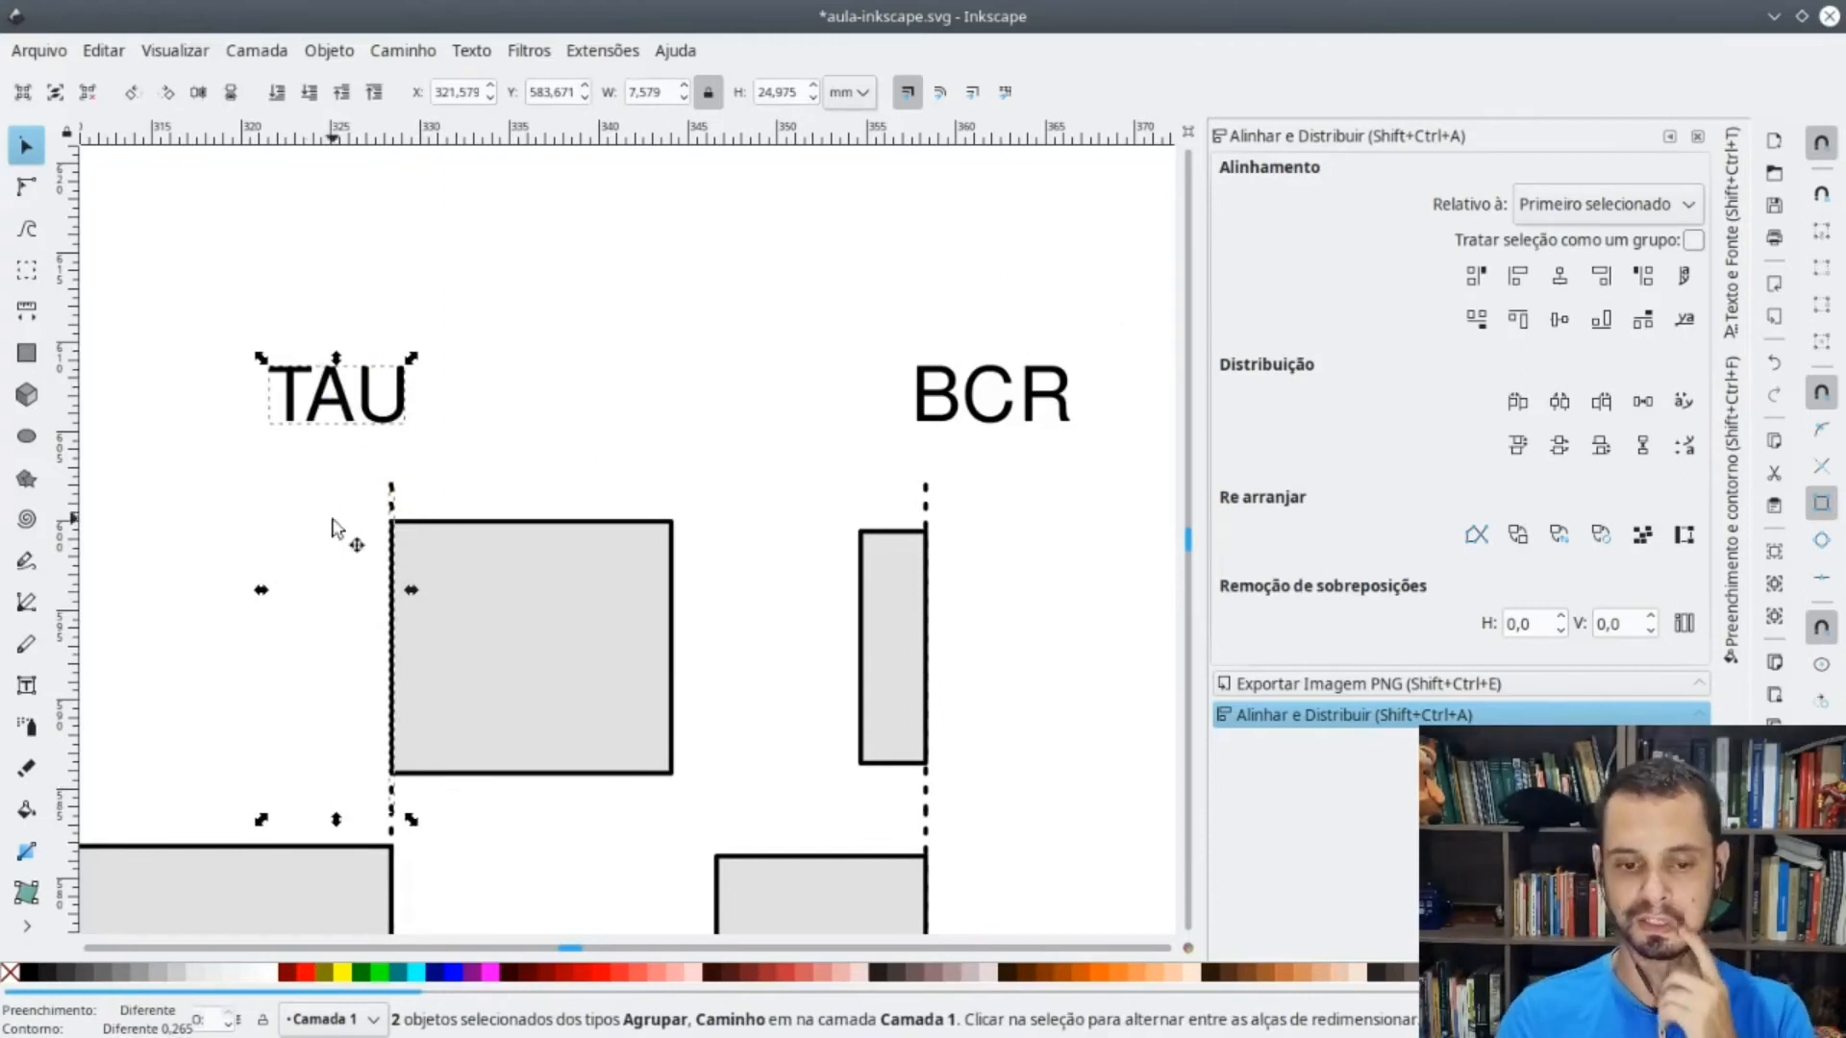
left_click(1556, 280)
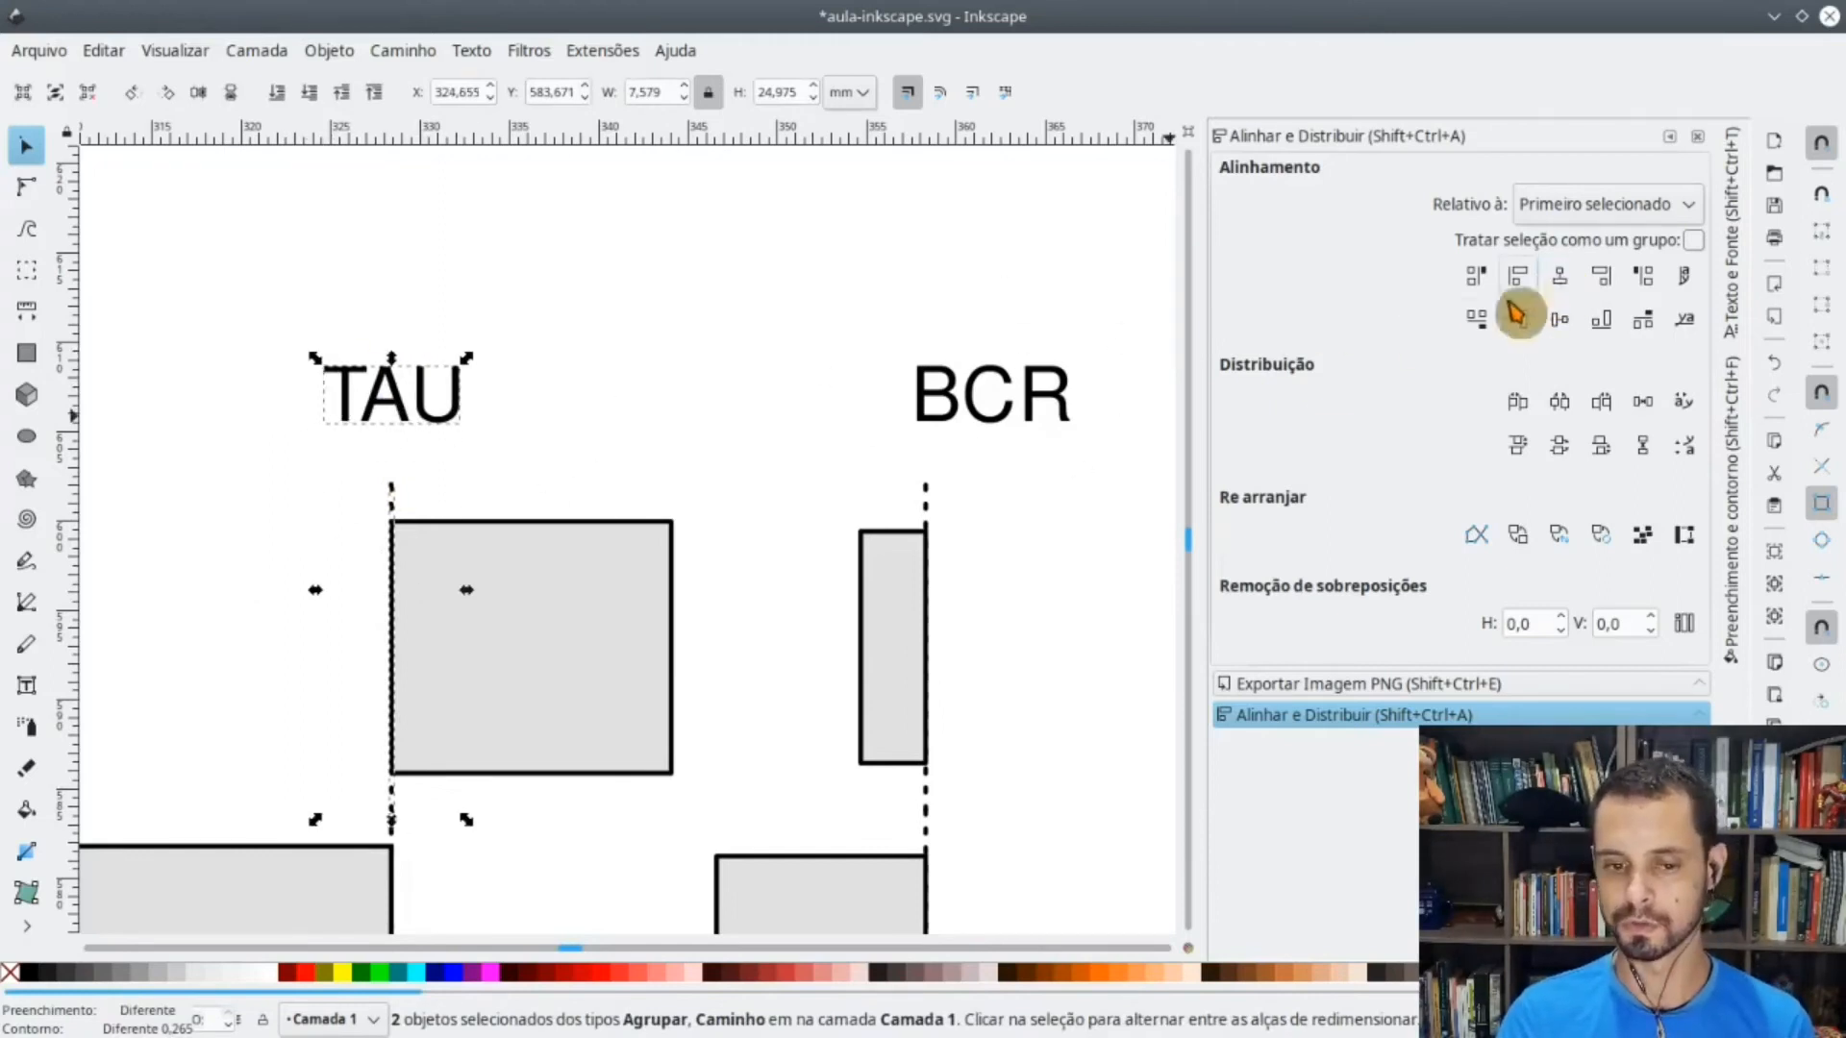
- Center the BCR and FZM labels horizontally on the dashed lines of their columns
left_click(926, 497)
left_click(932, 402, "shift")
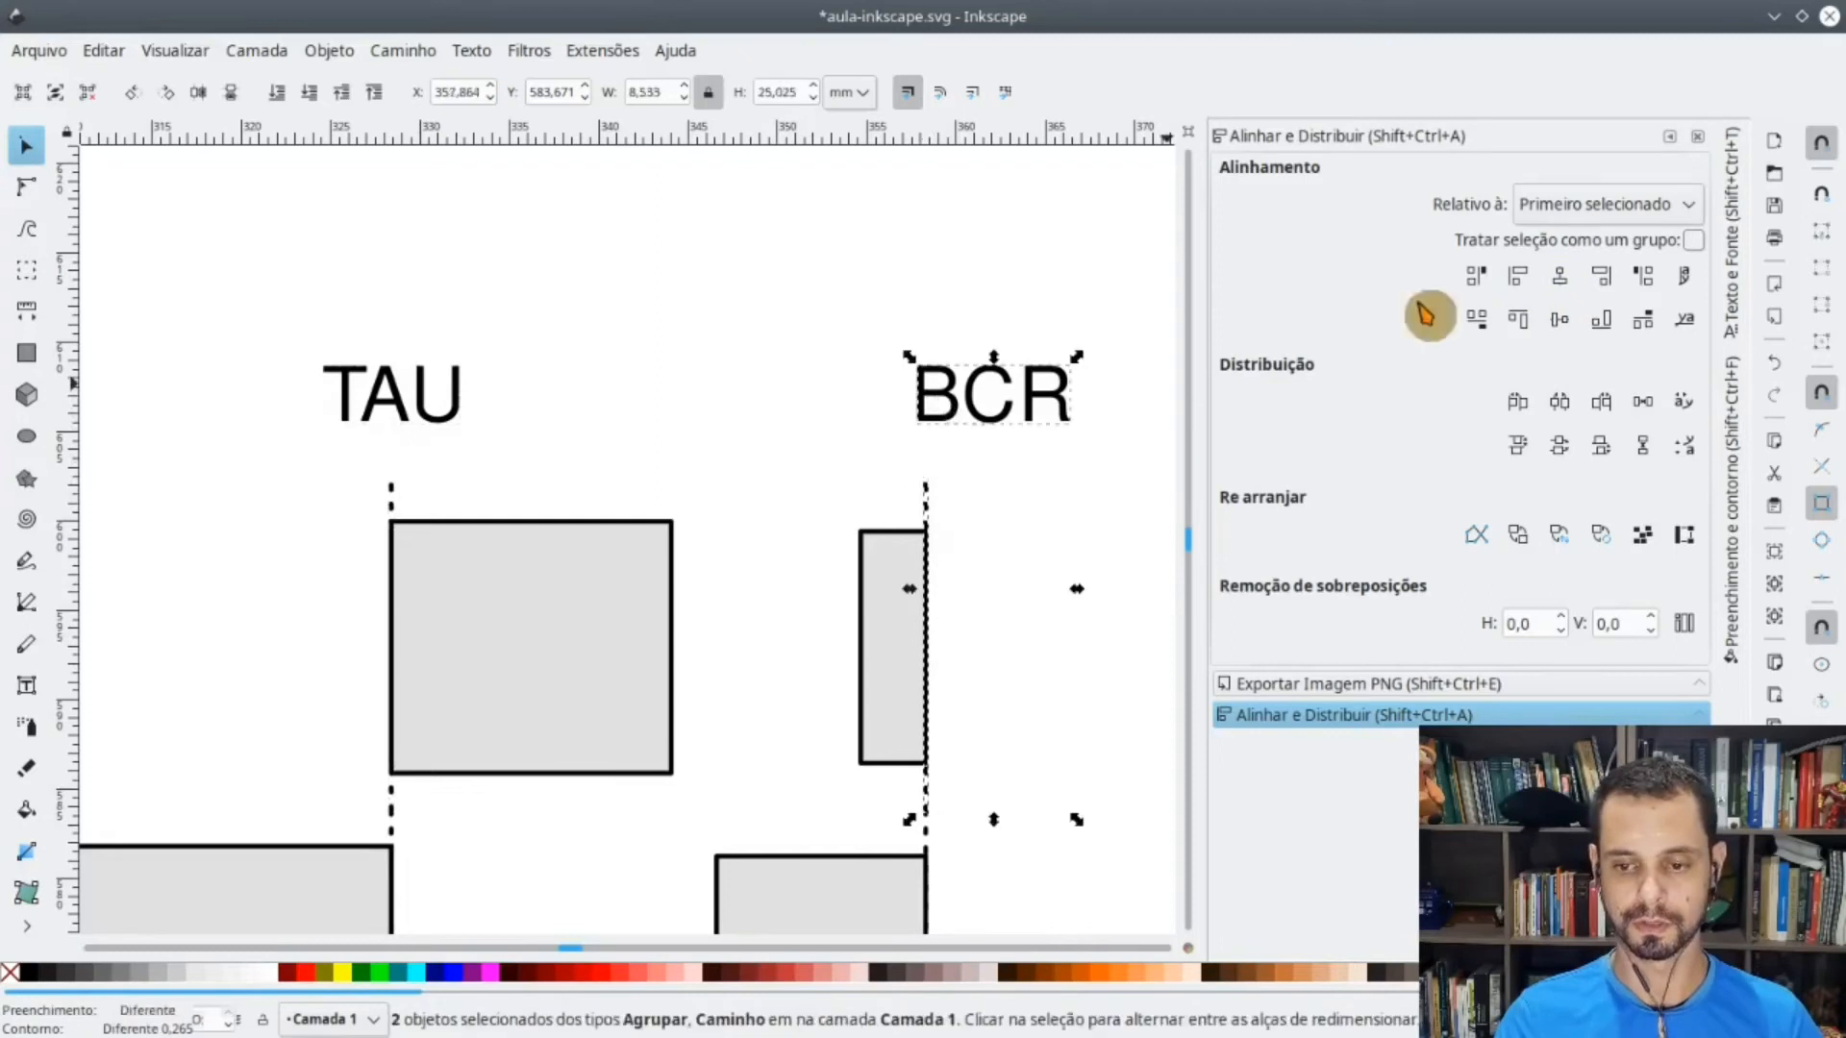
left_click(1560, 276)
scroll(789, 473, "right", 15)
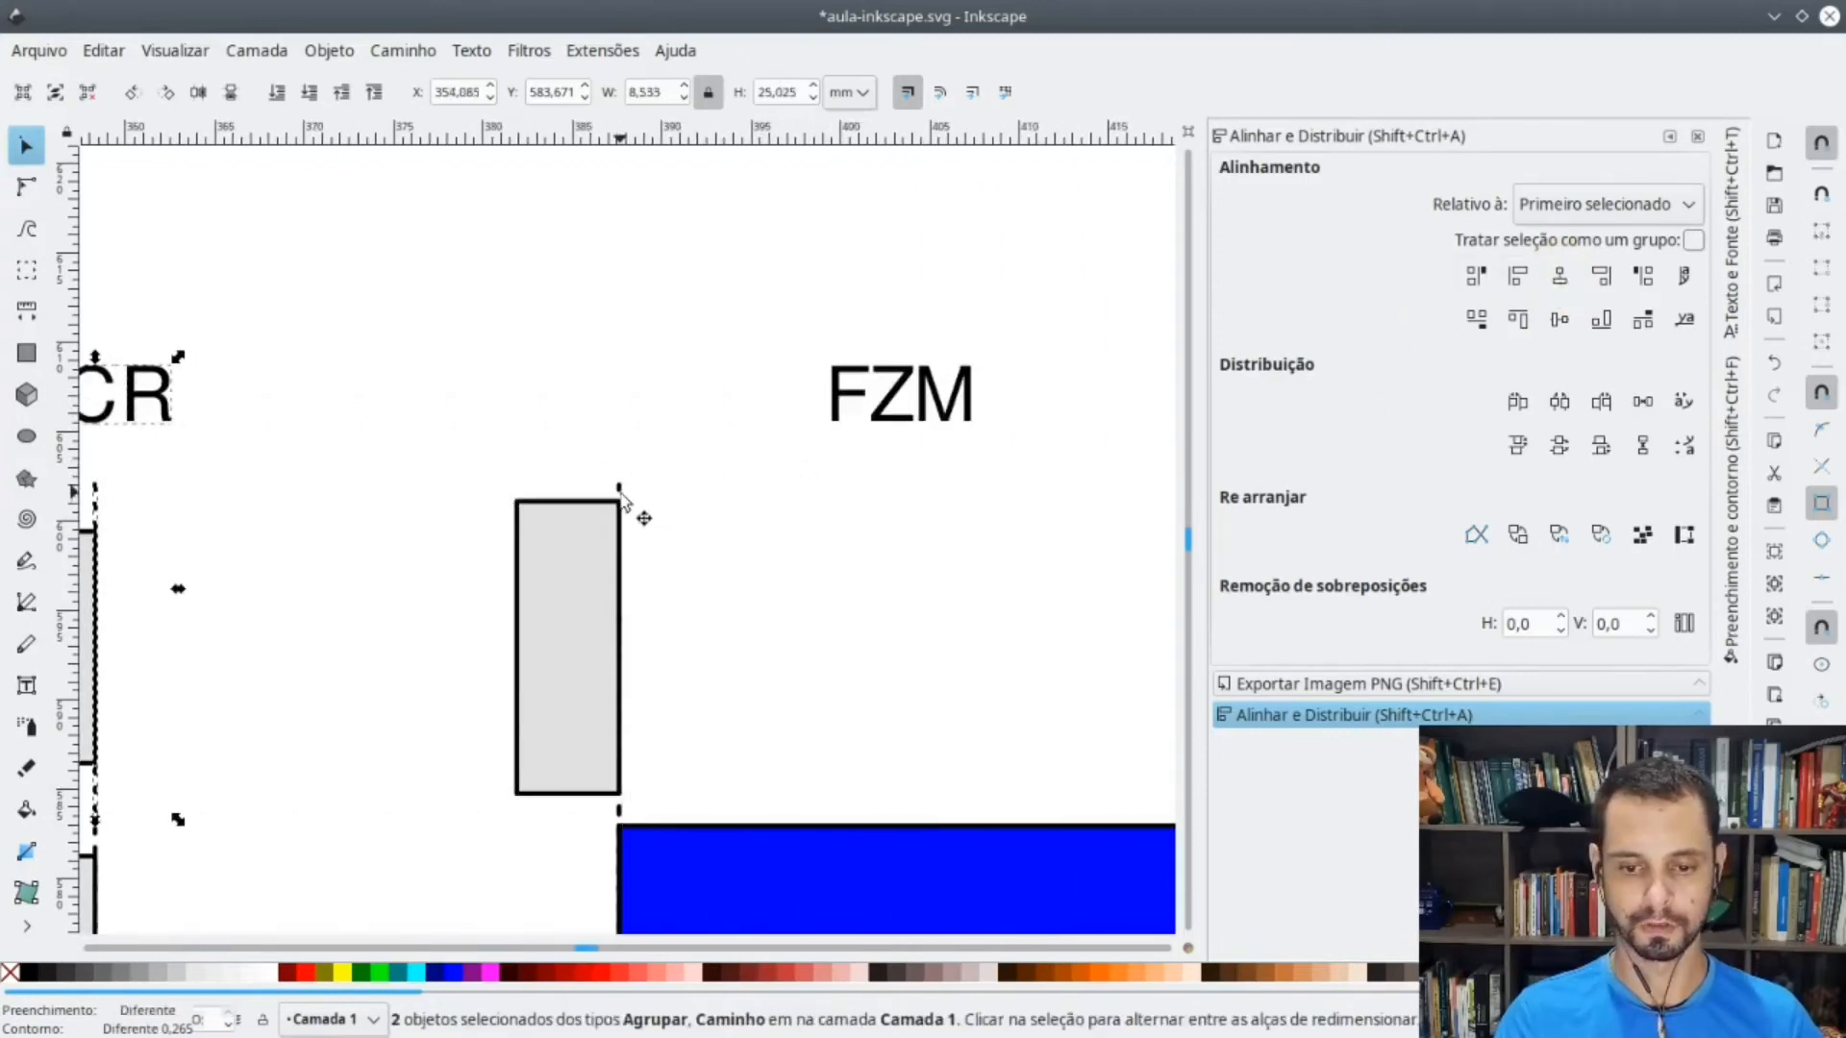
left_click(902, 399, "shift")
left_click(1575, 287)
left_click(1559, 276)
- Center the REB label horizontally on its column's dashed line and clear the selection
scroll(701, 486, "right", 13)
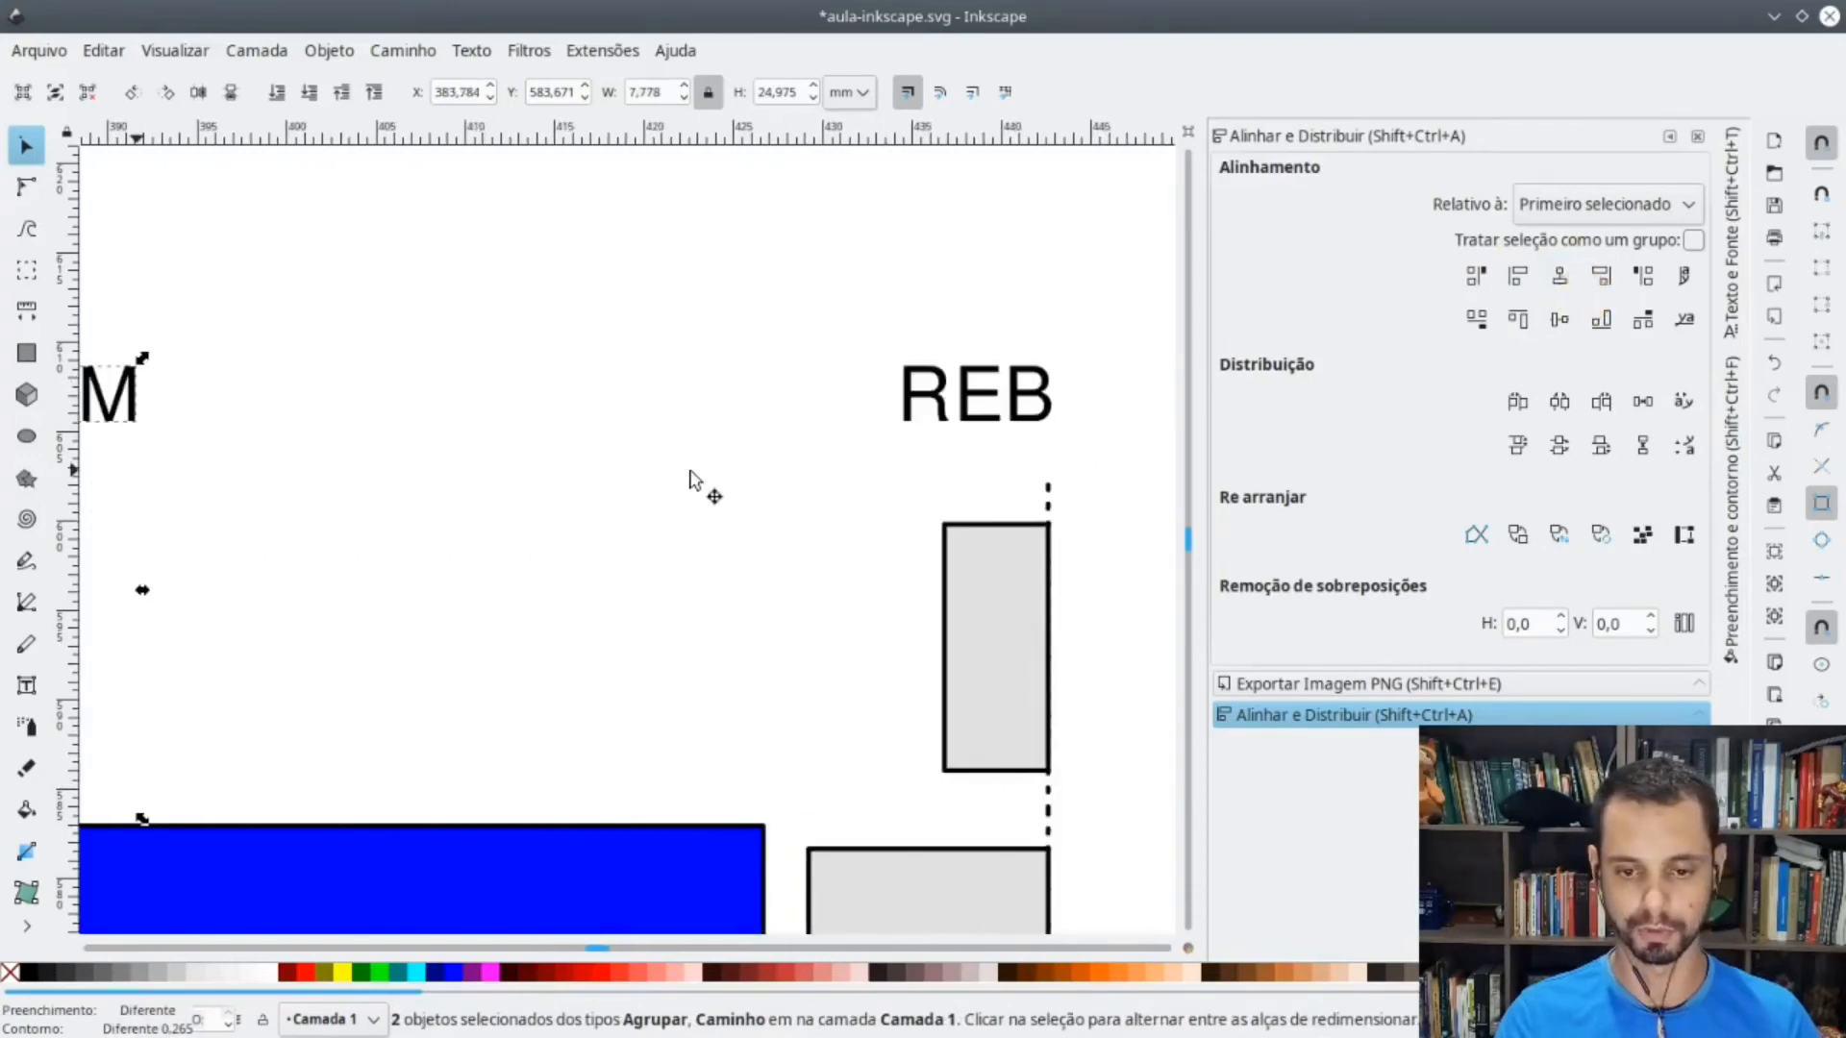
left_click(819, 401, "shift")
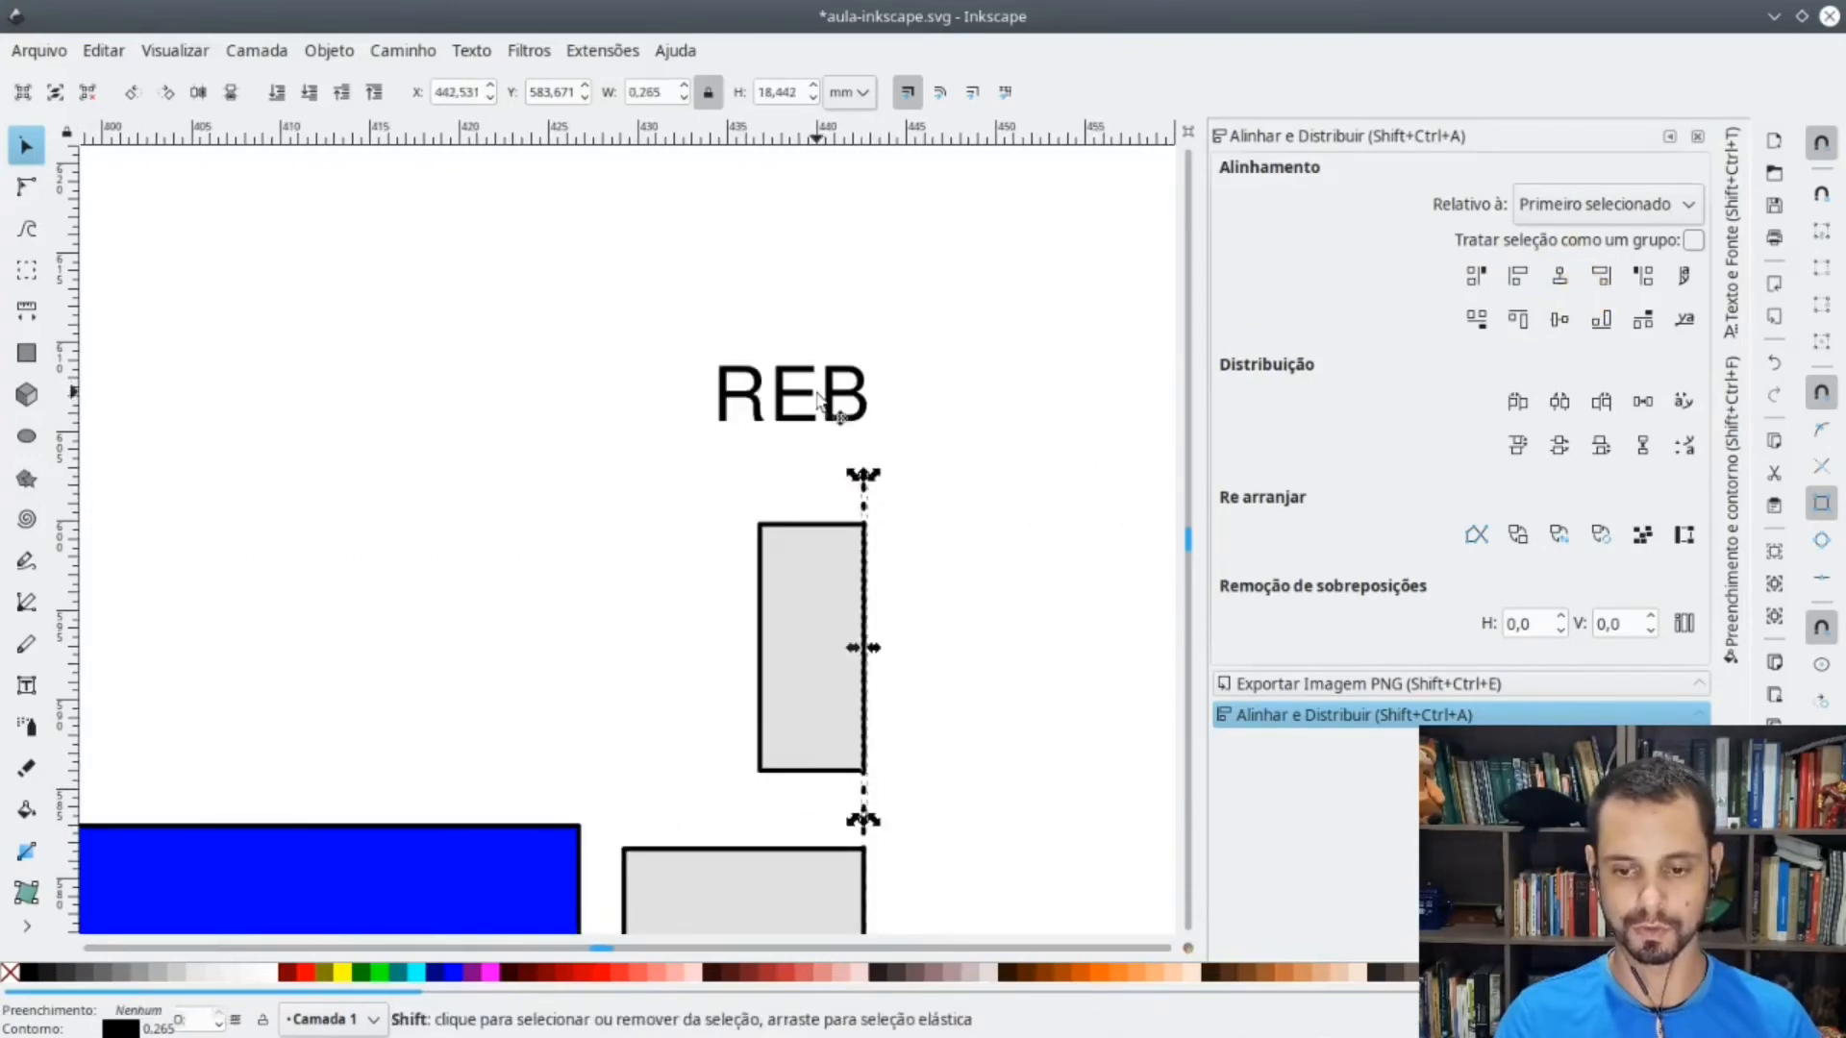
left_click(833, 404, "shift")
left_click(1560, 278)
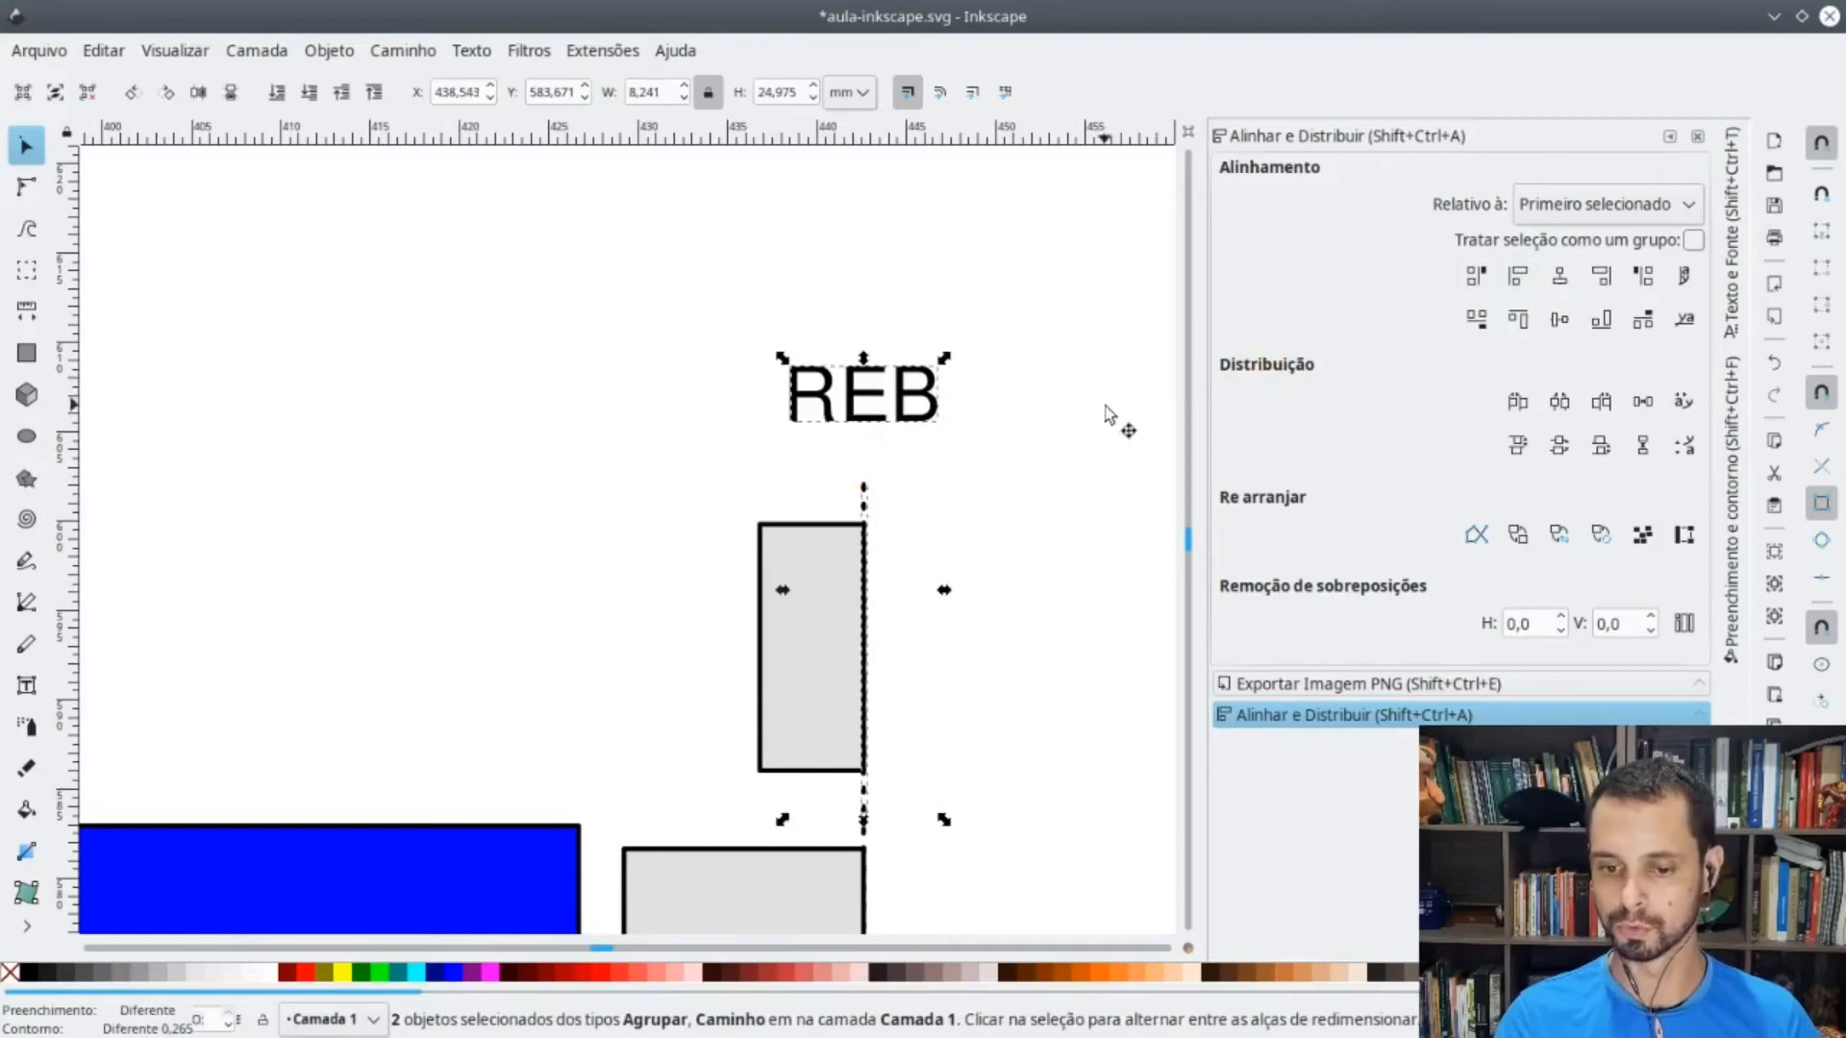
left_click(1111, 420)
scroll(1105, 421, "down", 1, "ctrl")
scroll(1105, 423, "down", 4, "ctrl")
scroll(1079, 474, "right", 9, "shift")
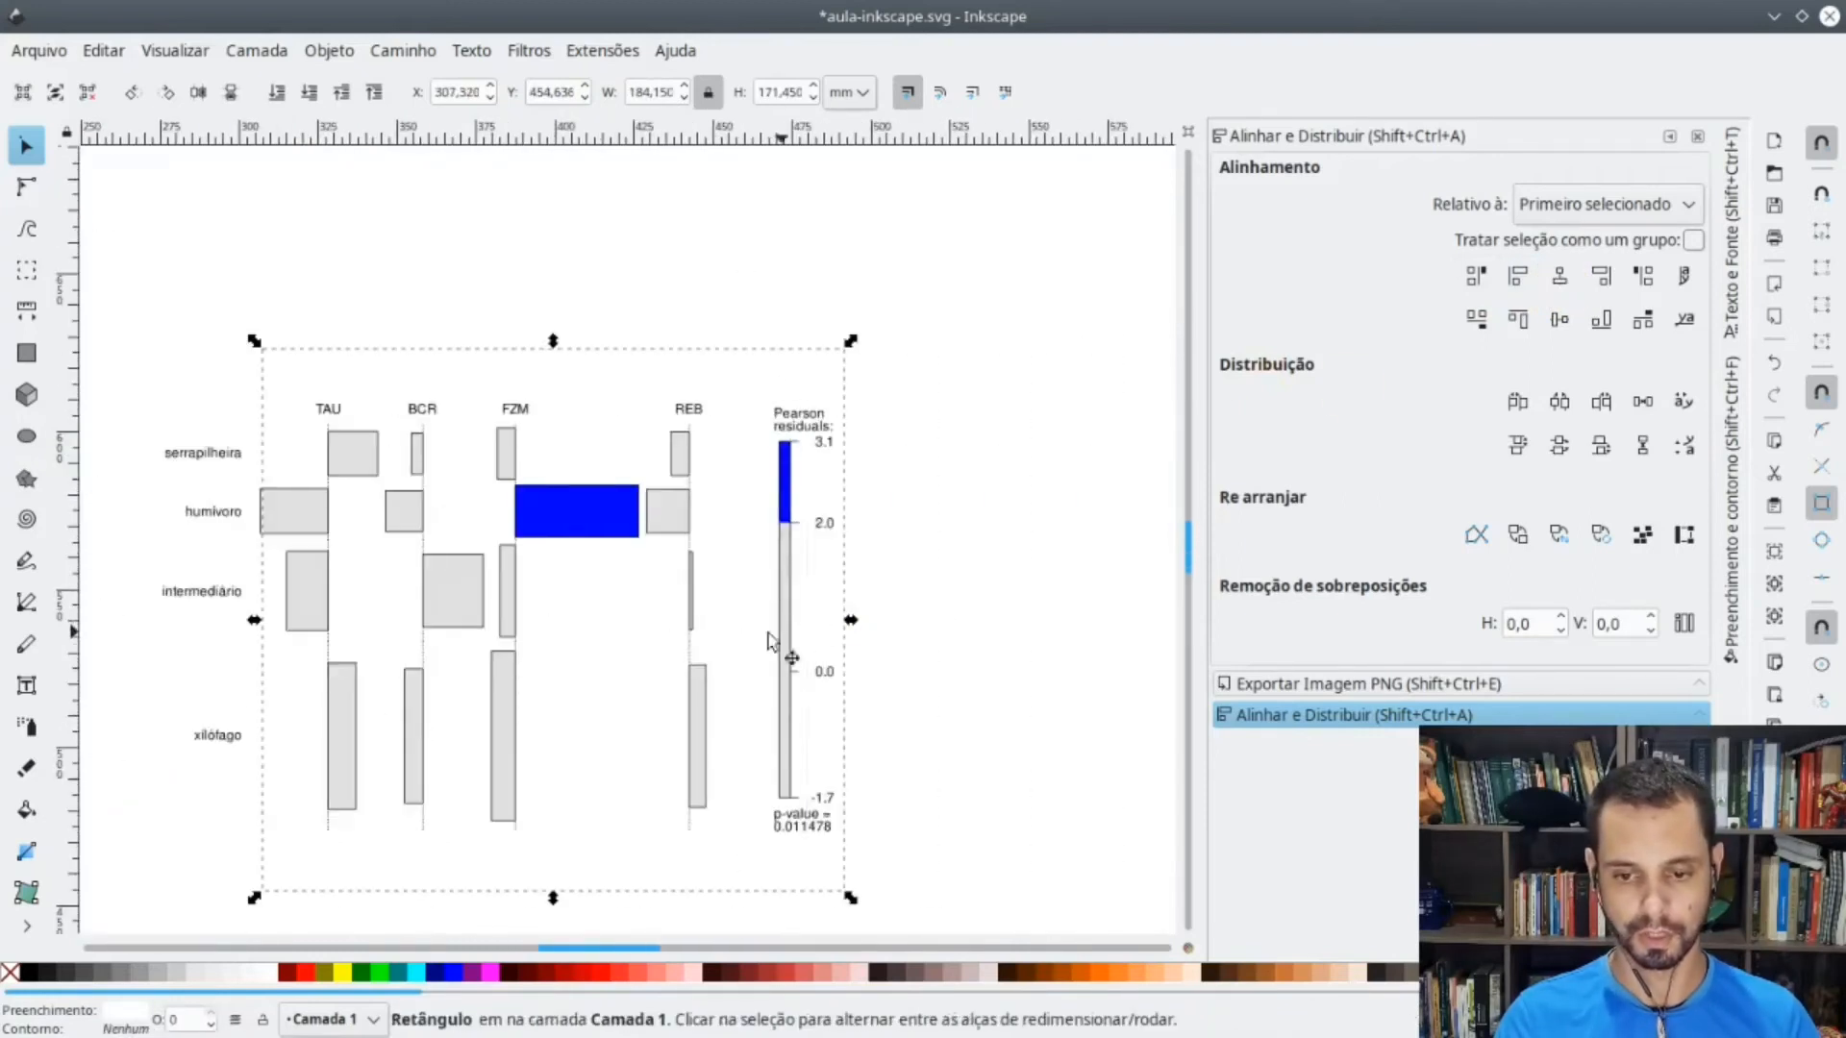
scroll(563, 631, "left", 3)
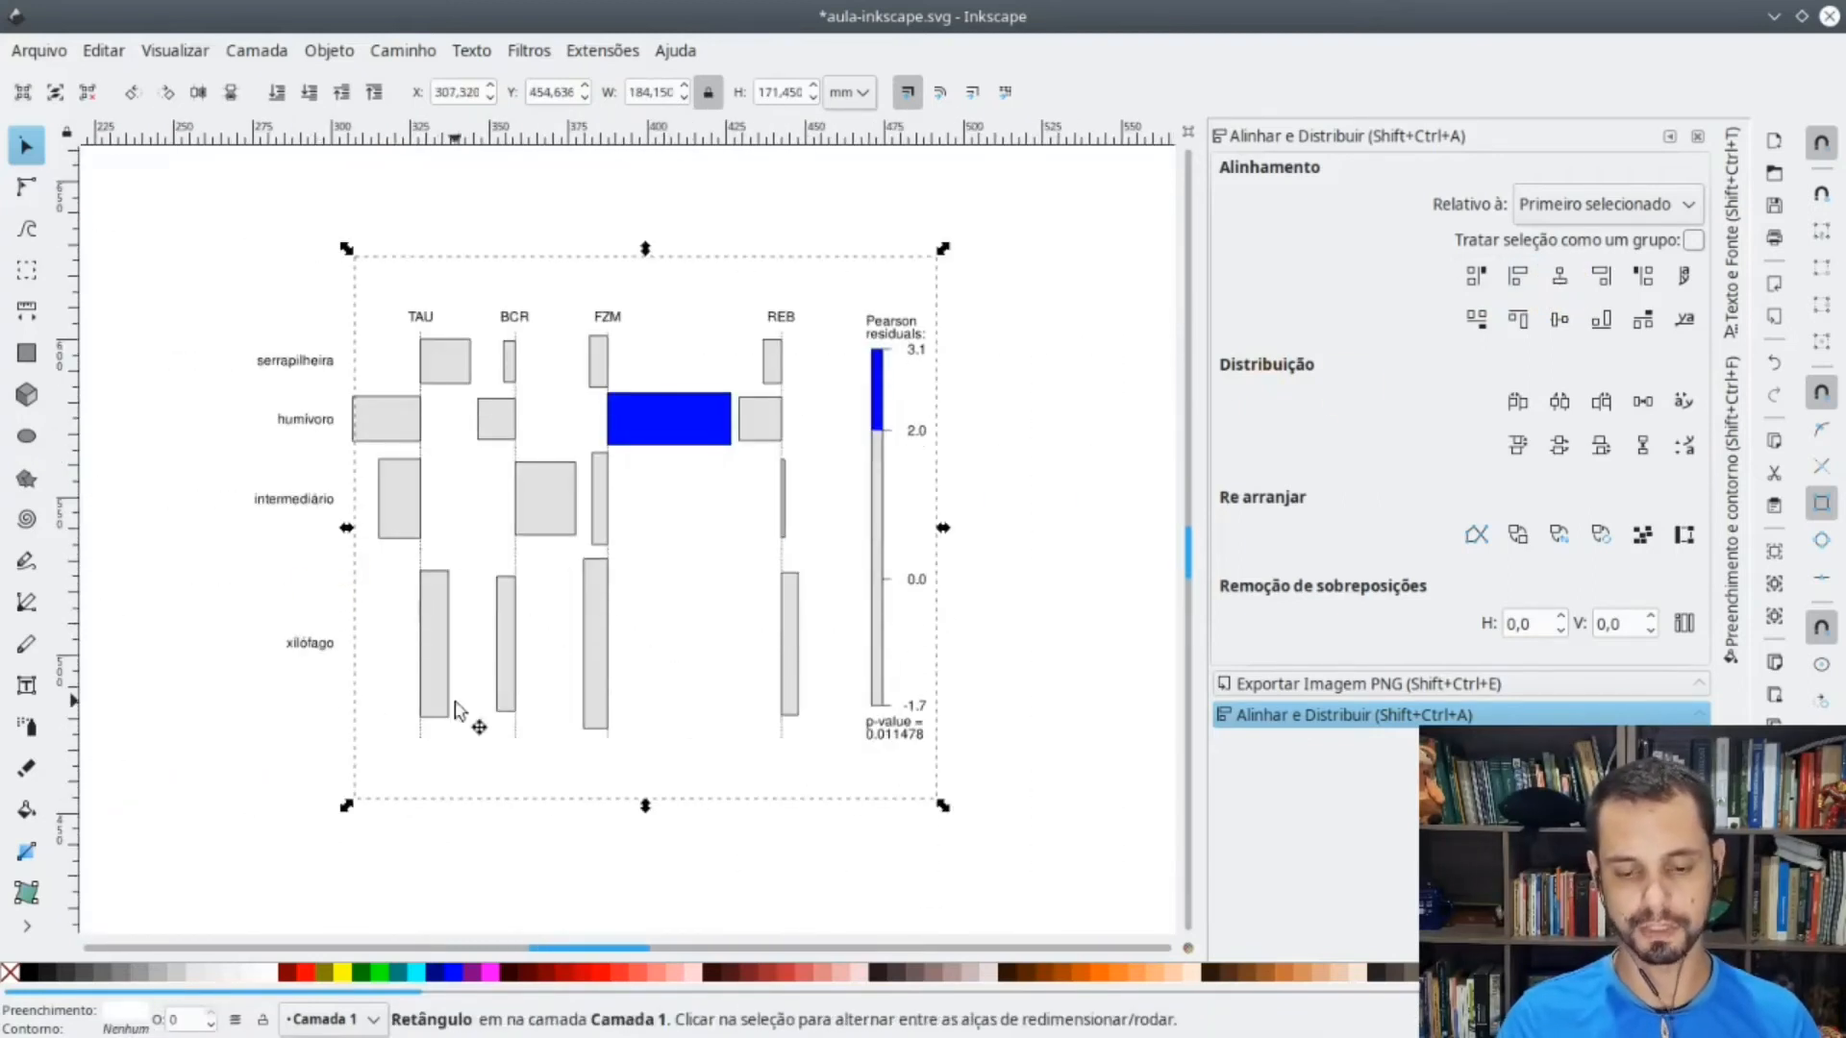
left_click(680, 904)
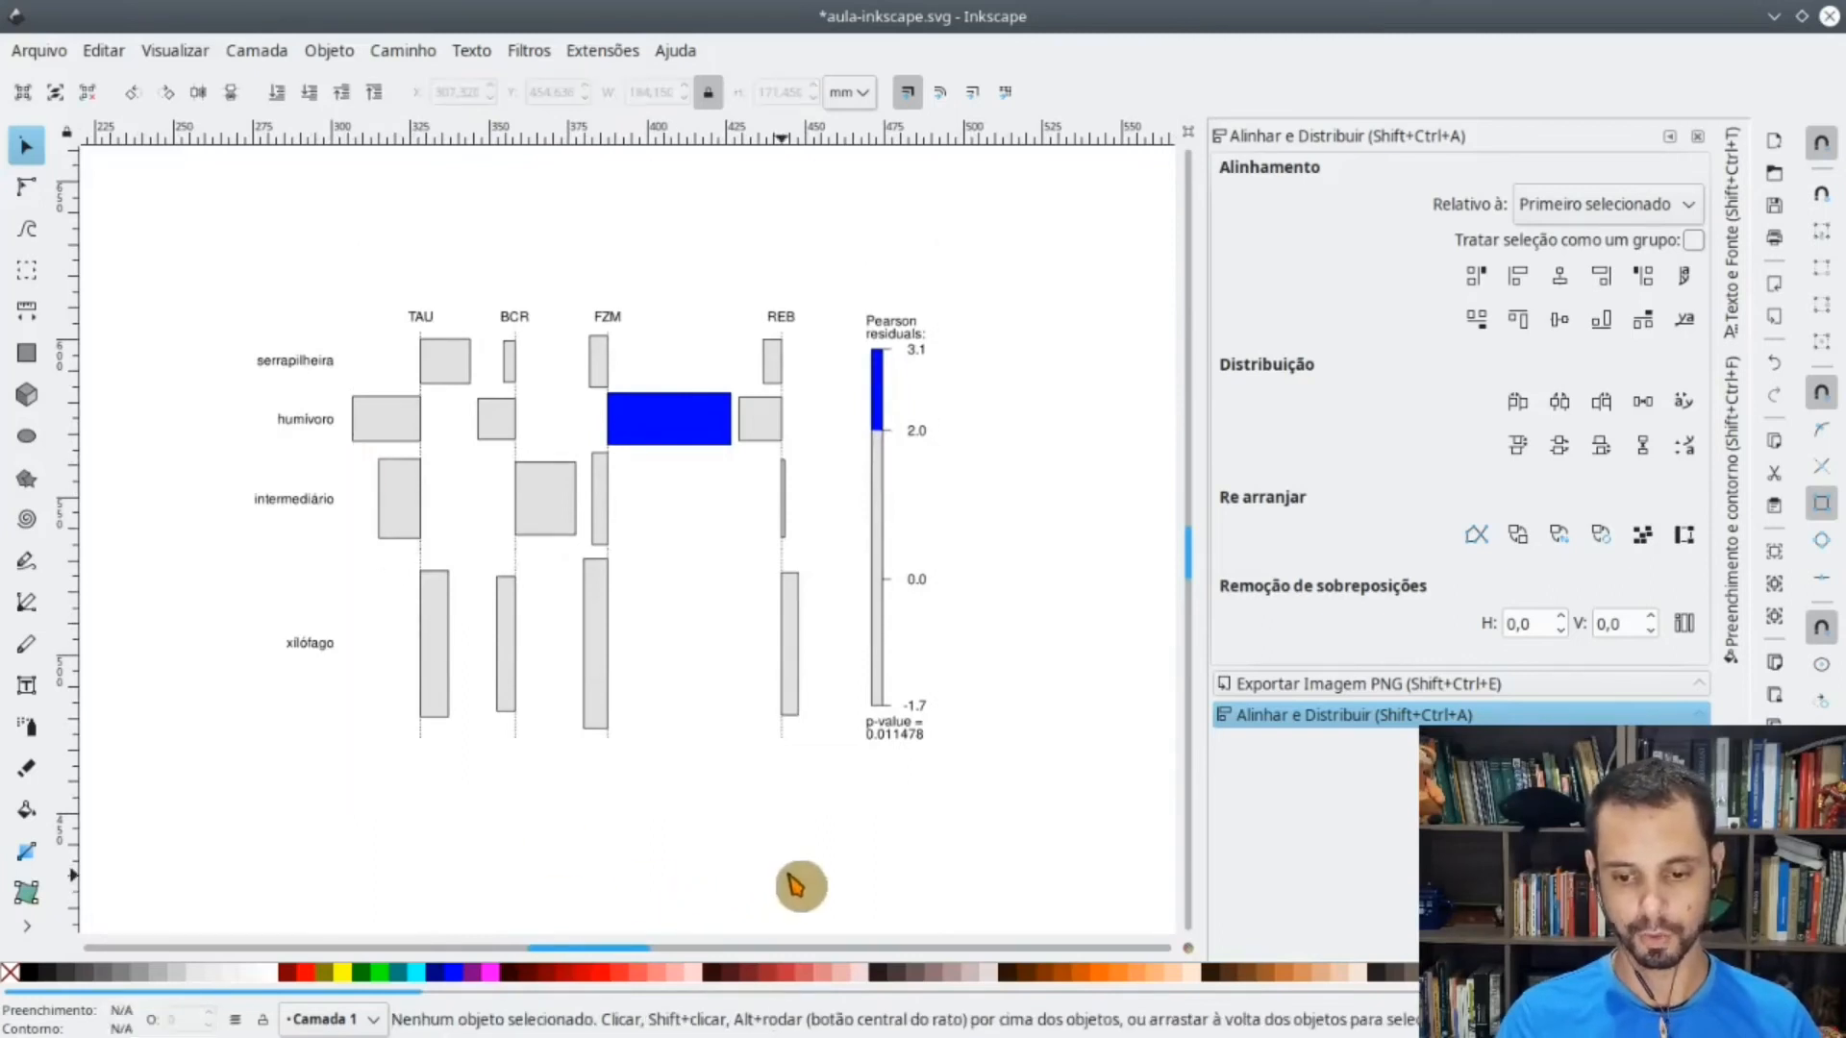
- Select all plot bars and dashed column lines, excluding labels and legend, and set their stroke width to 1 mm
left_click_drag(812, 873, 358, 347)
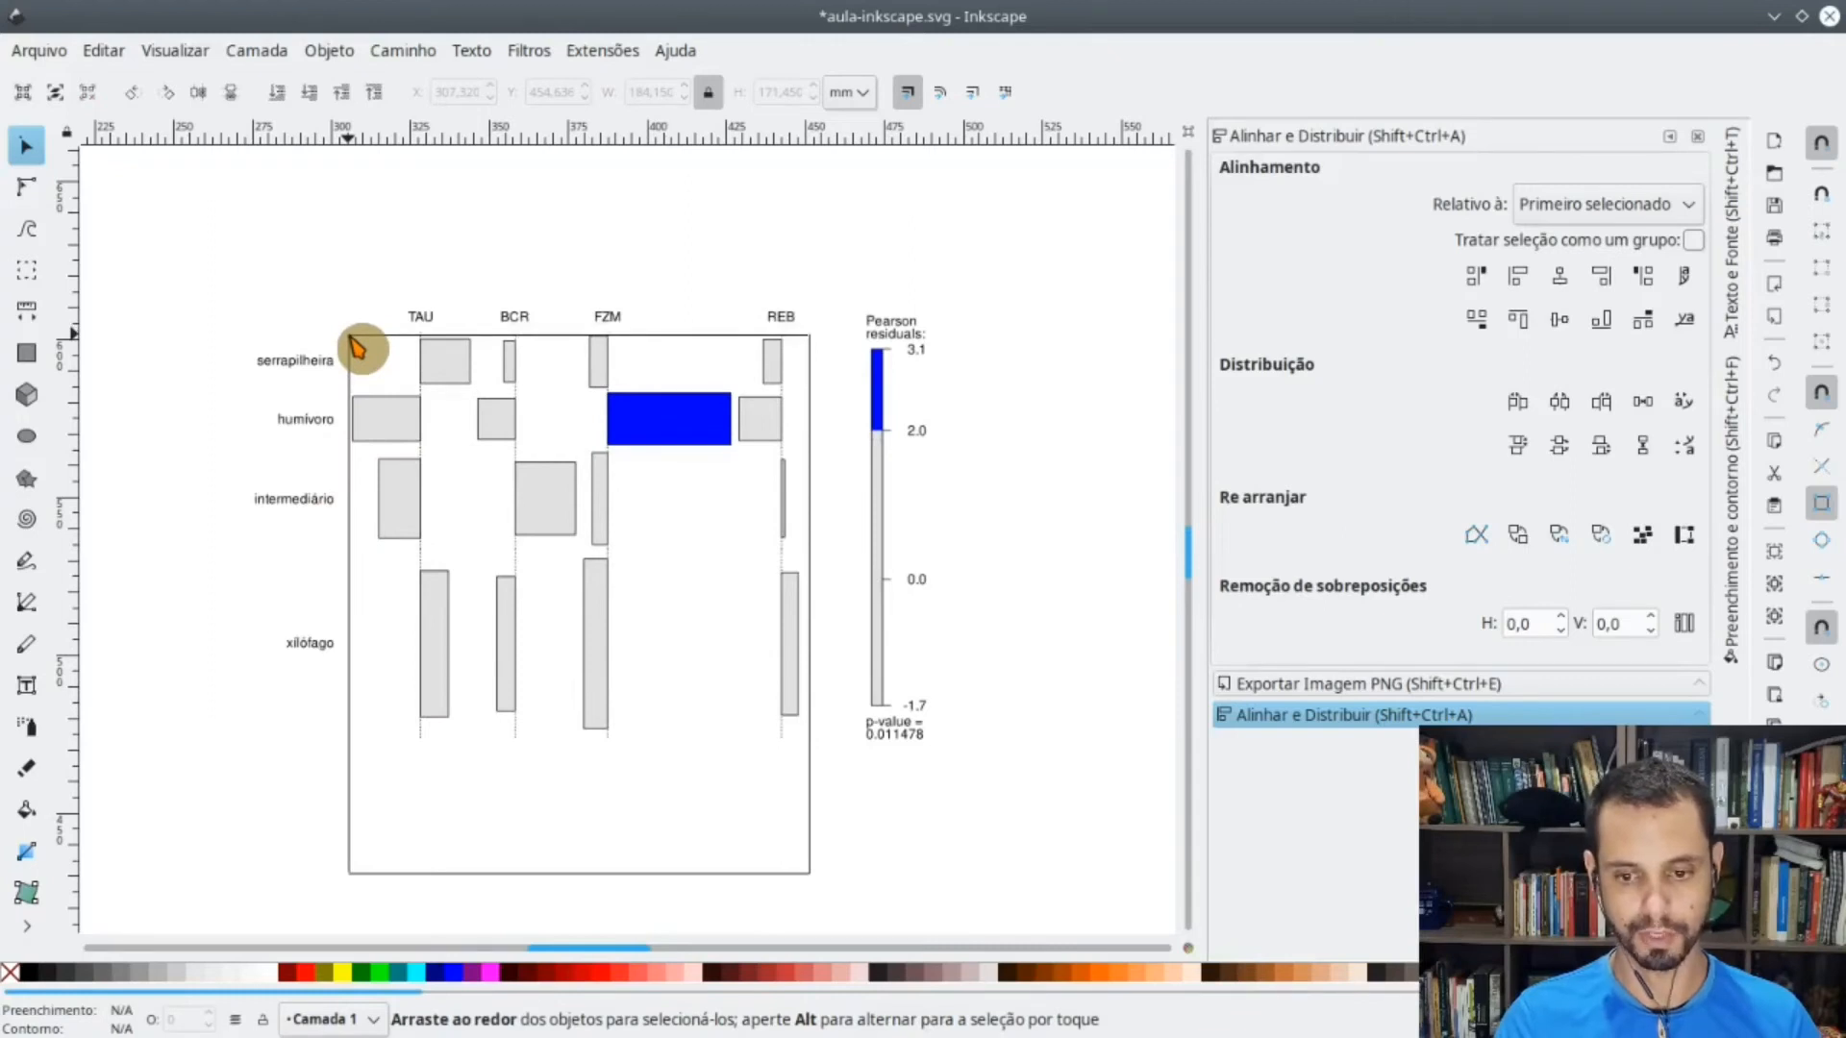
left_click_drag(358, 348, 356, 346)
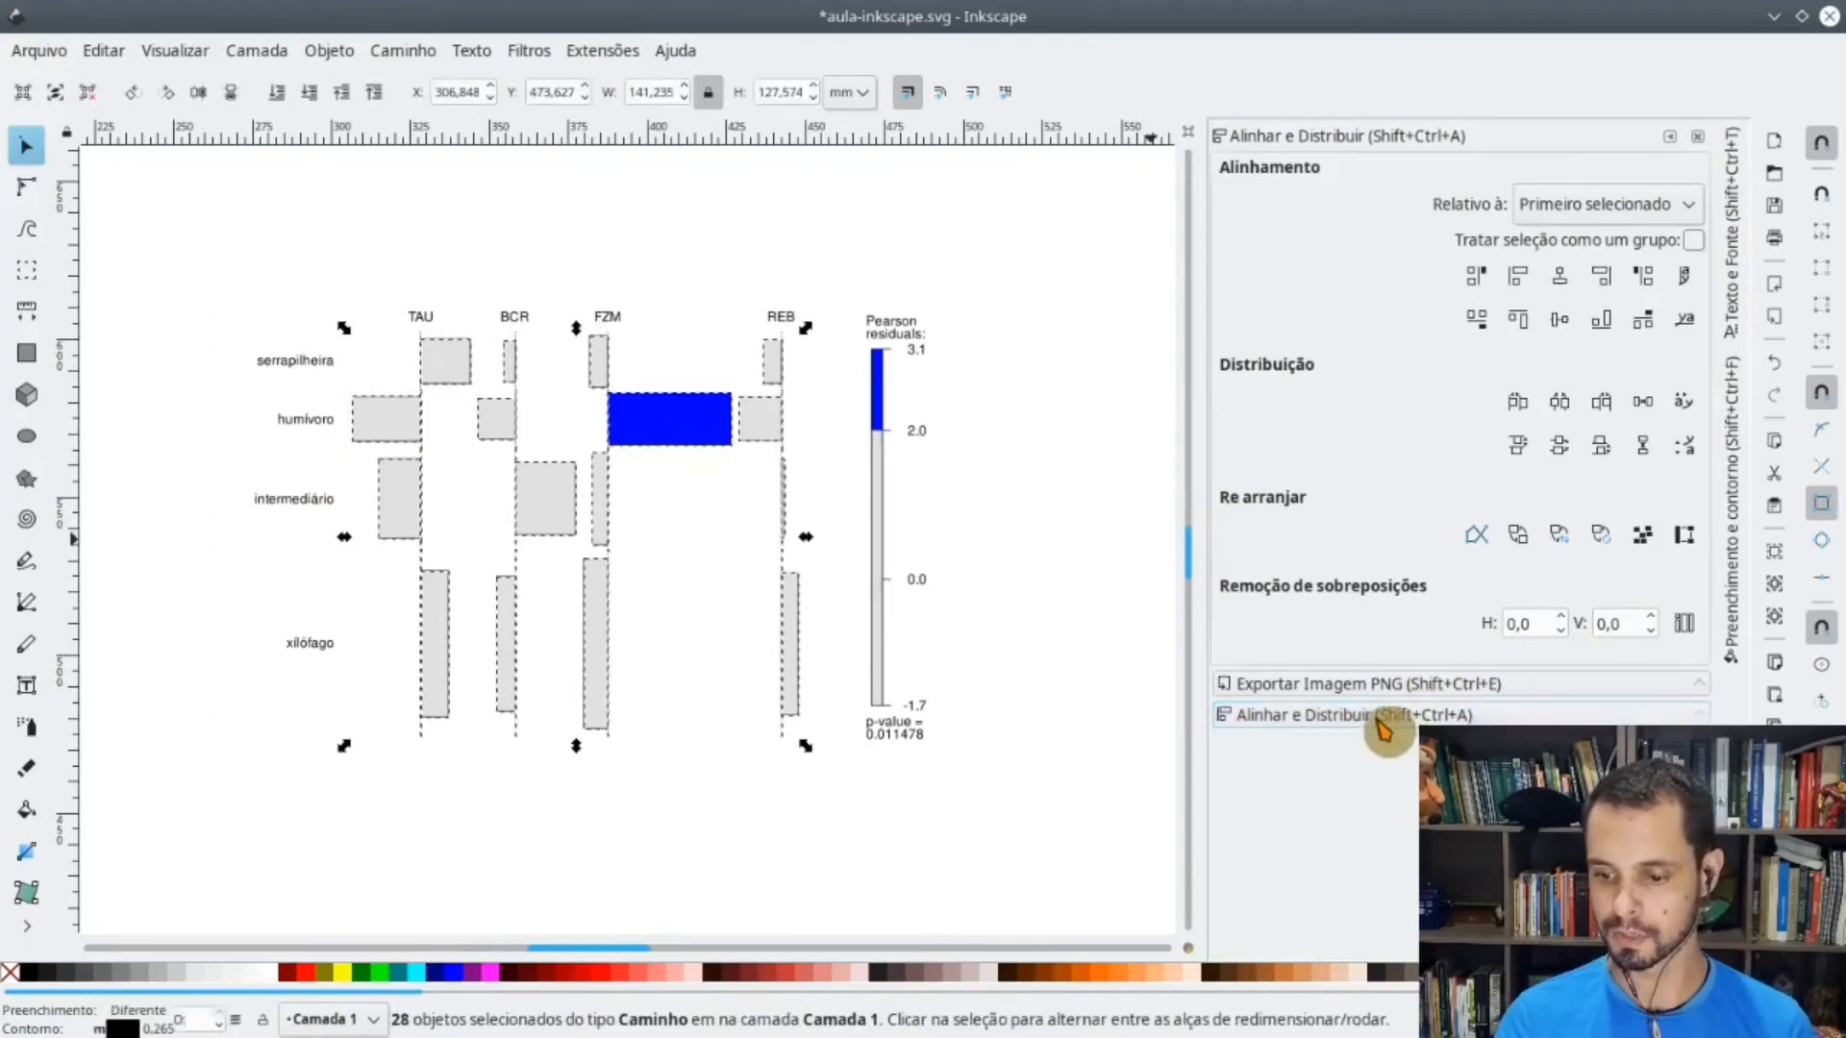
left_click(1735, 568)
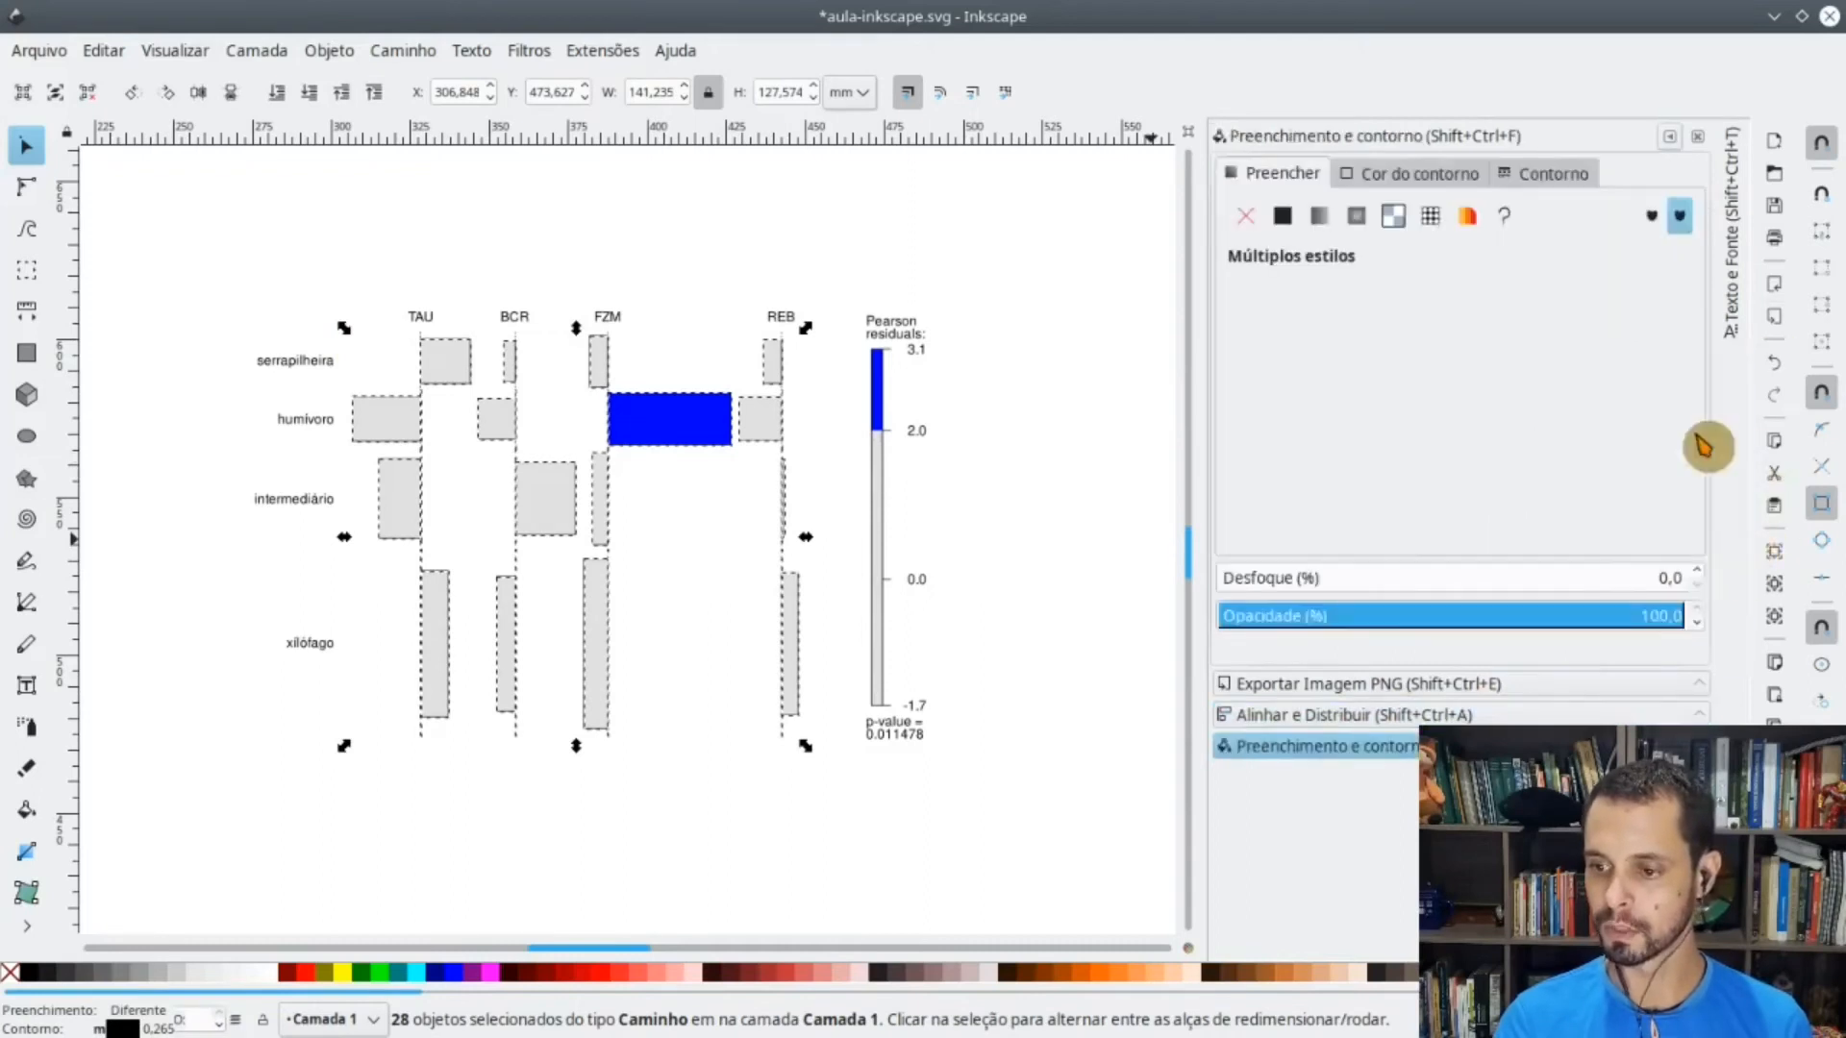
left_click(1544, 175)
scroll(1507, 220, "up", 3)
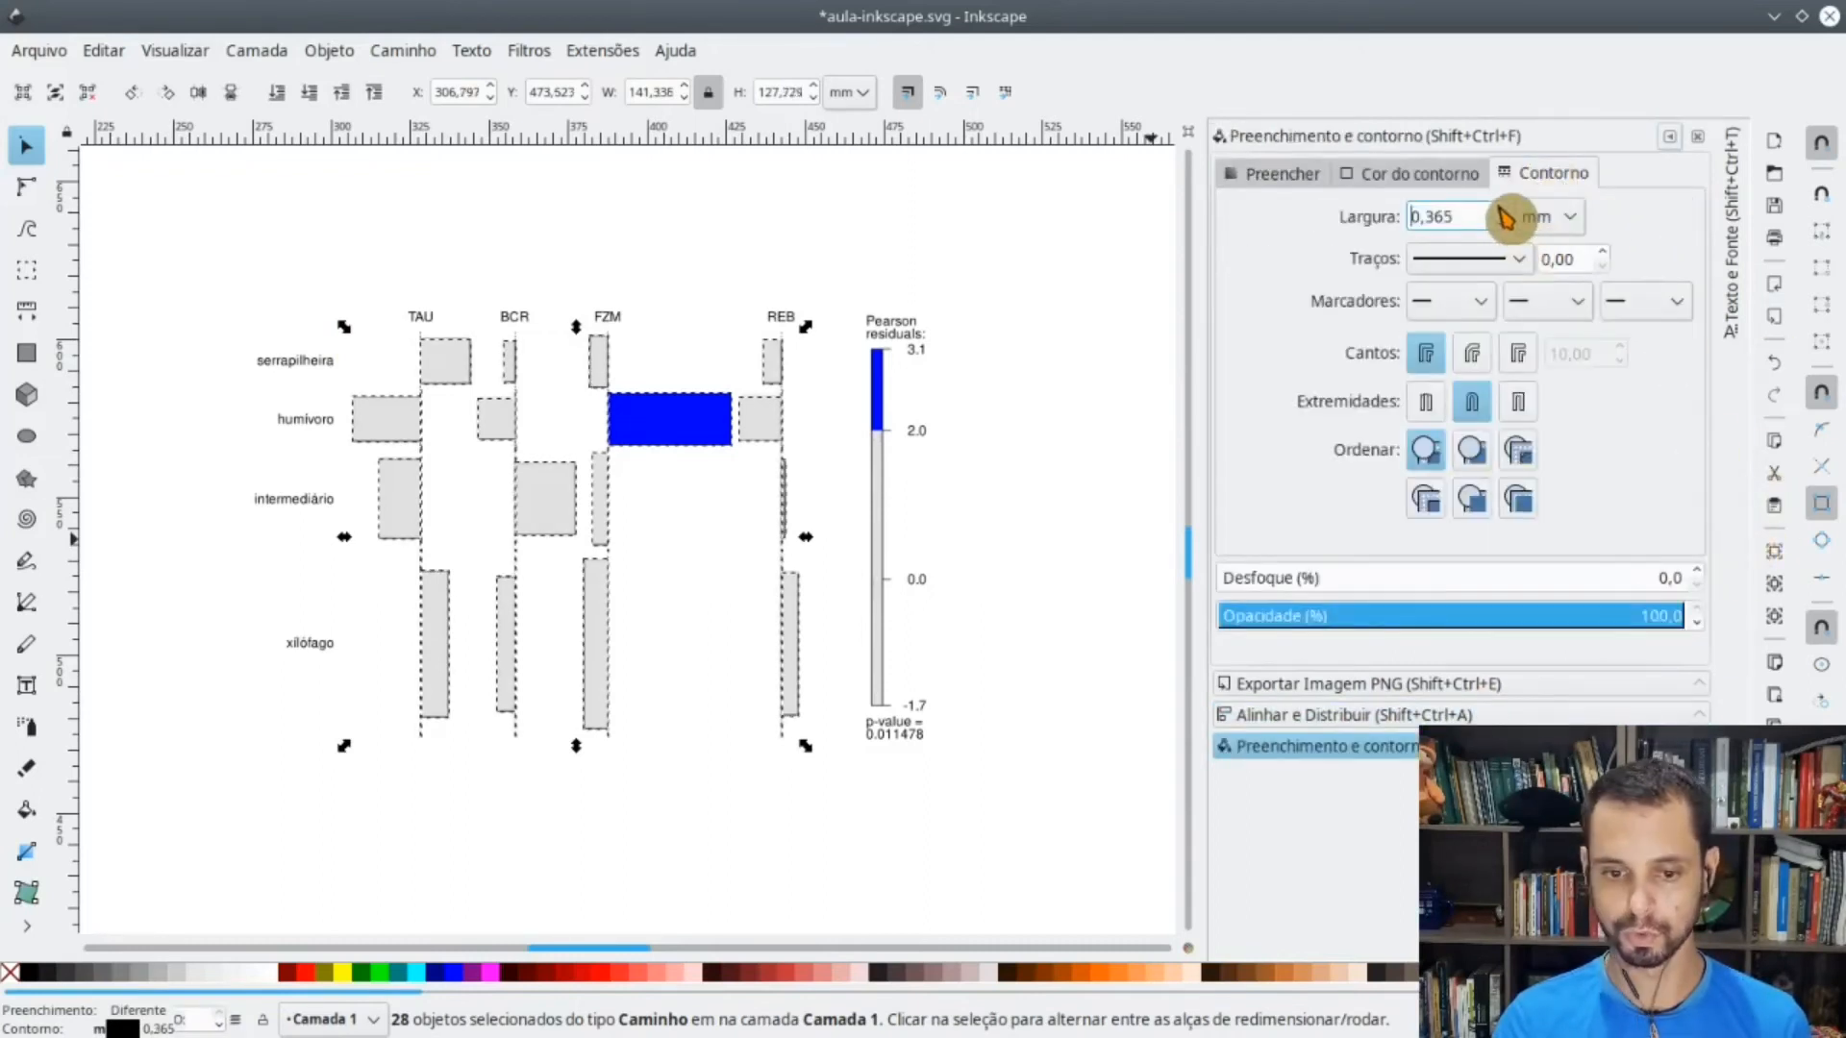
scroll(1506, 219, "up", 1)
scroll(416, 483, "up", 1)
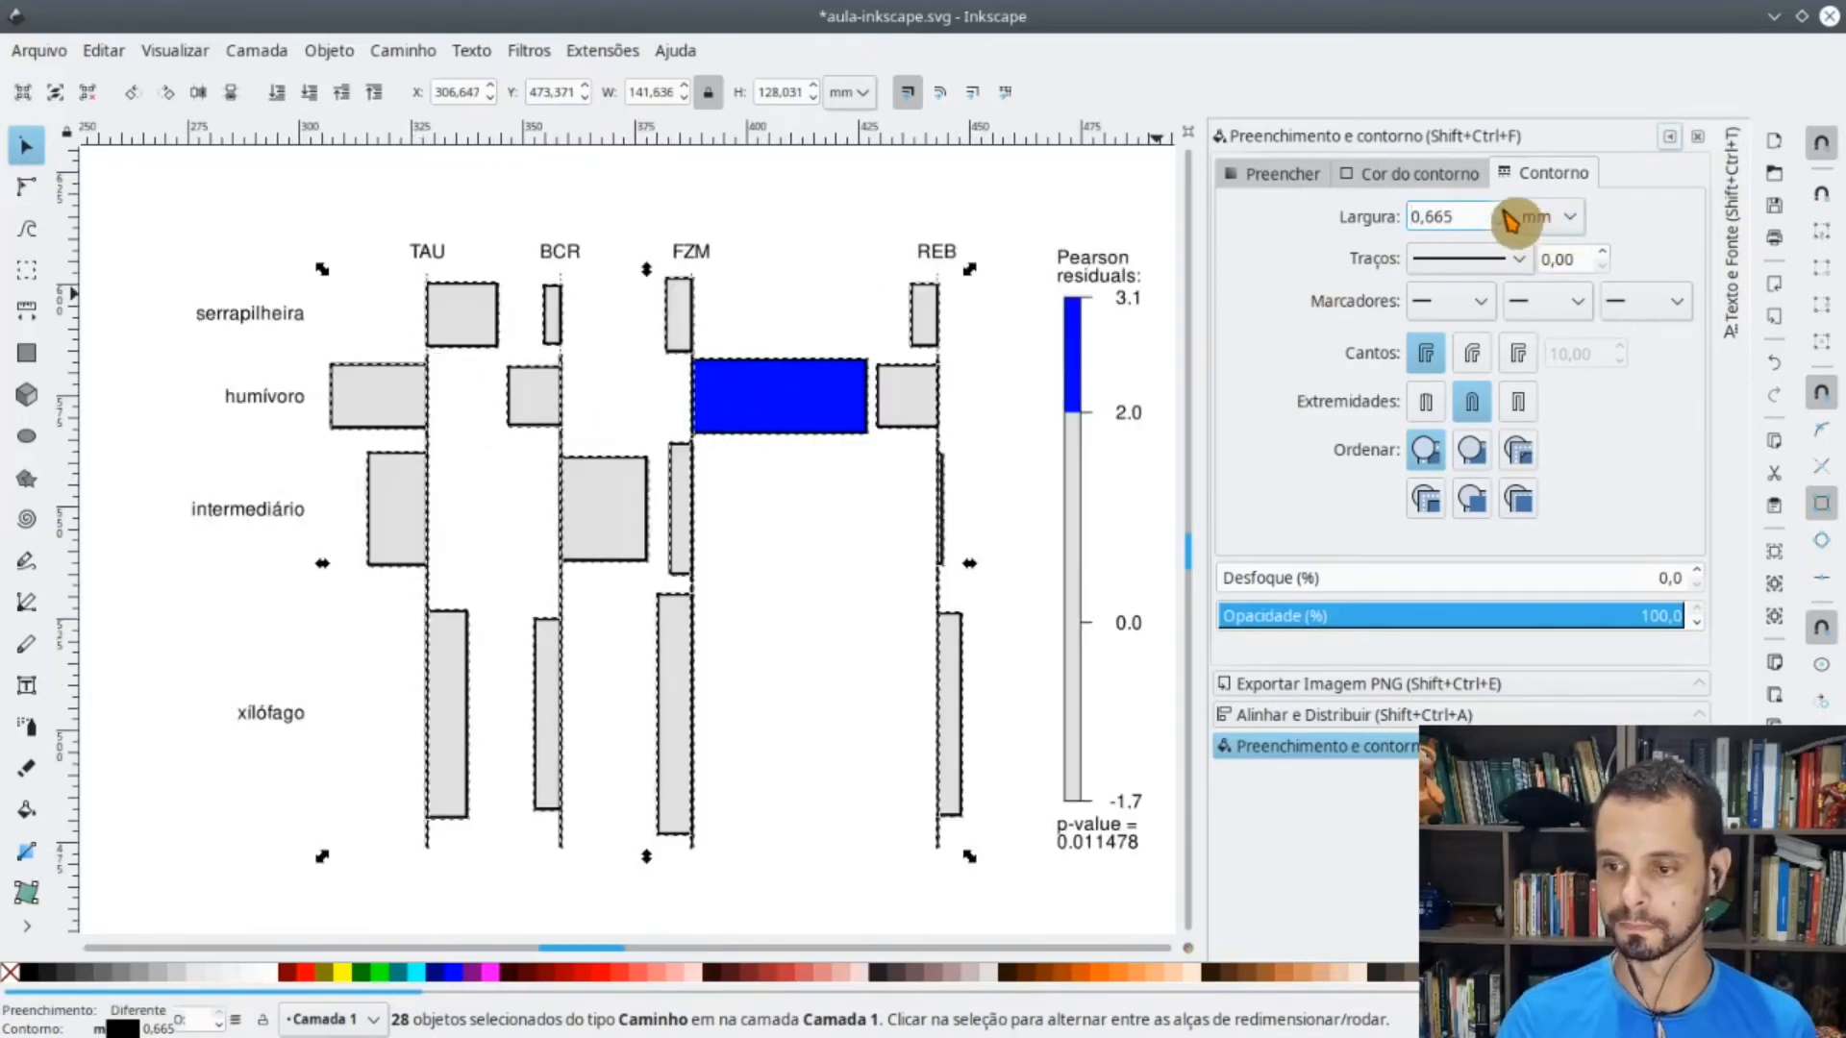
scroll(1509, 217, "up", 3)
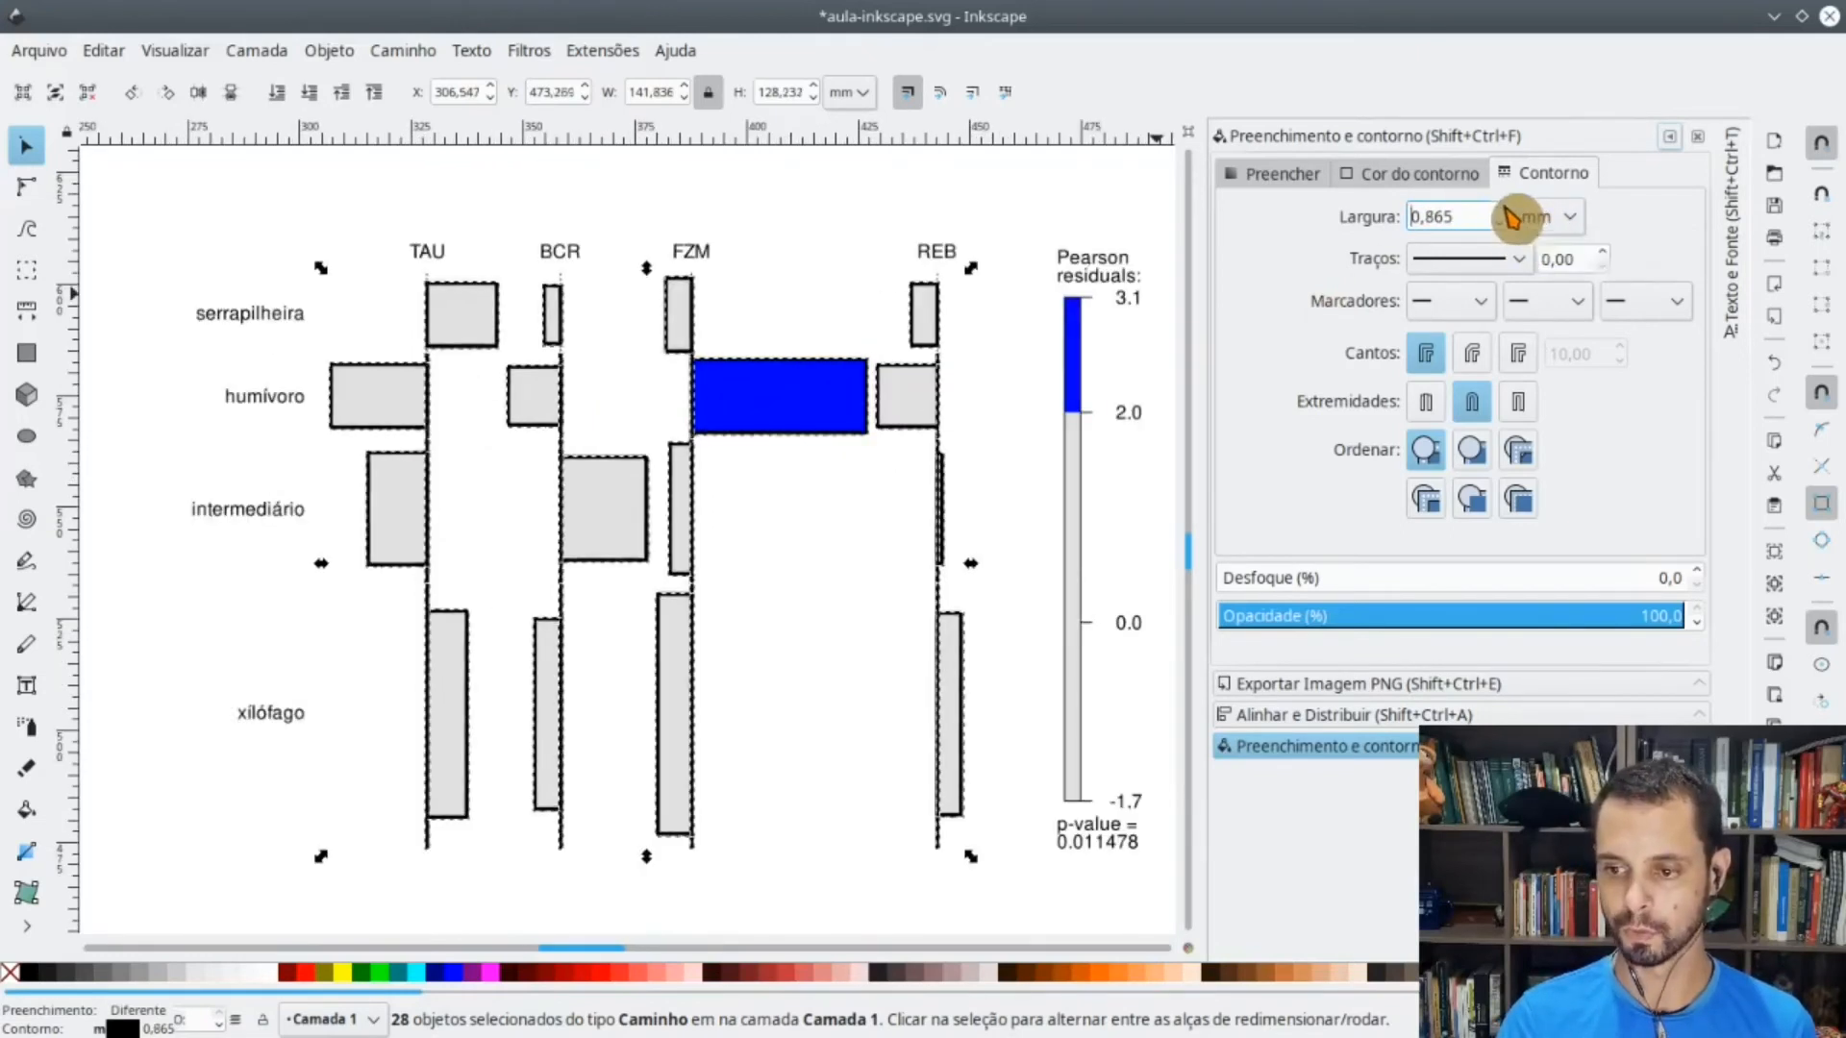
left_click_drag(1458, 219, 1373, 223)
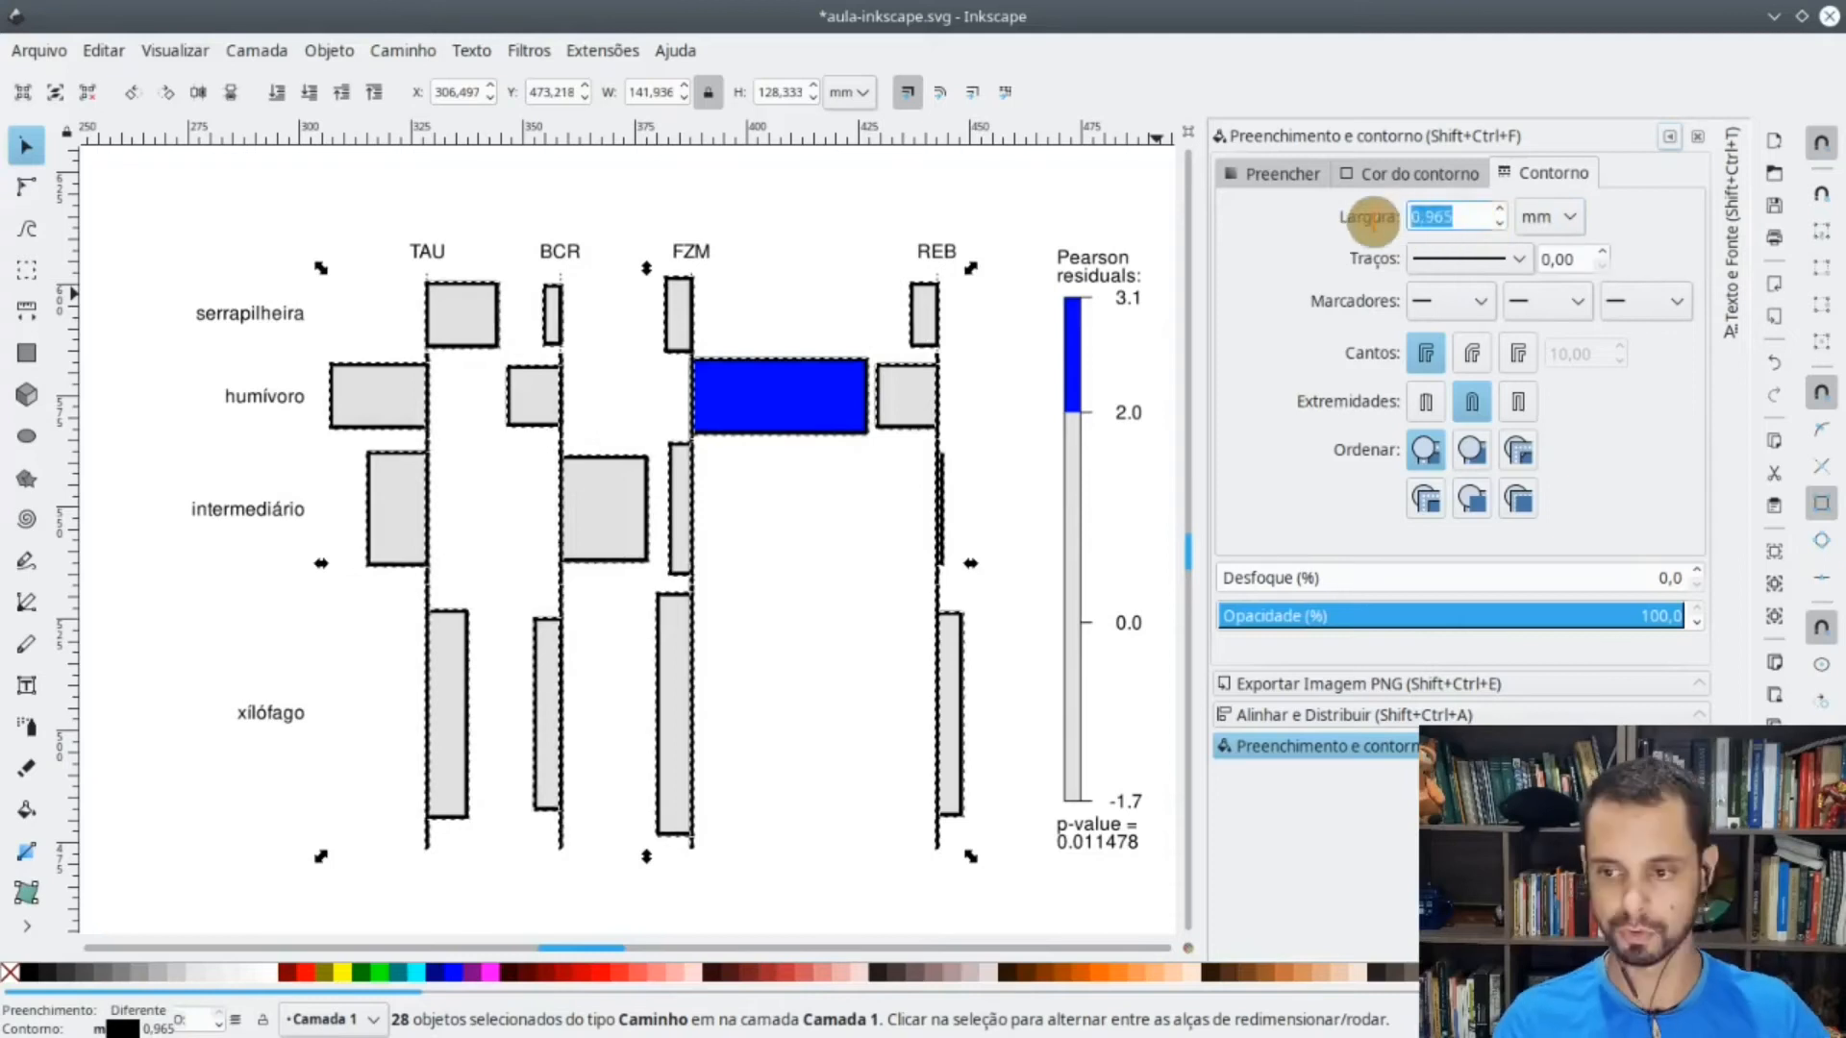
type("1")
left_click(1549, 258)
left_click(771, 822)
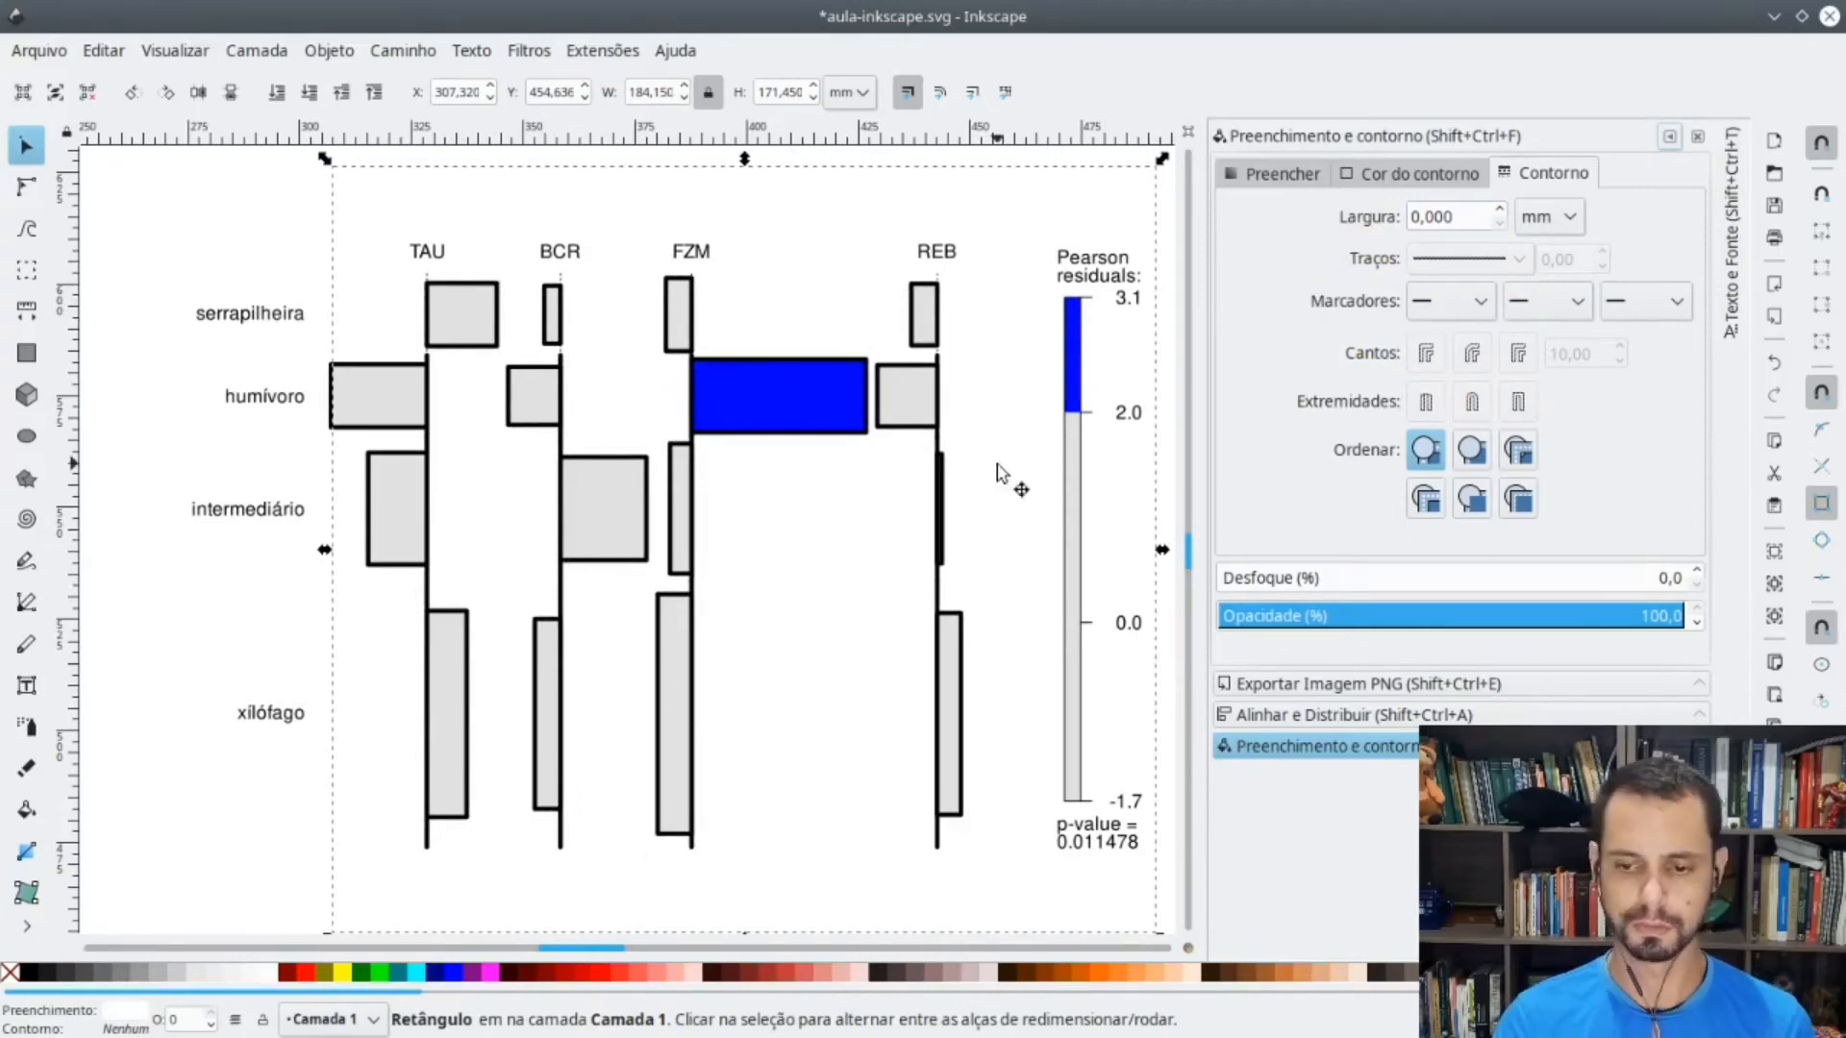
- Select and remove the unfilled background rectangle surrounding the plot and legend
scroll(557, 604, "down", 1)
left_click(182, 672)
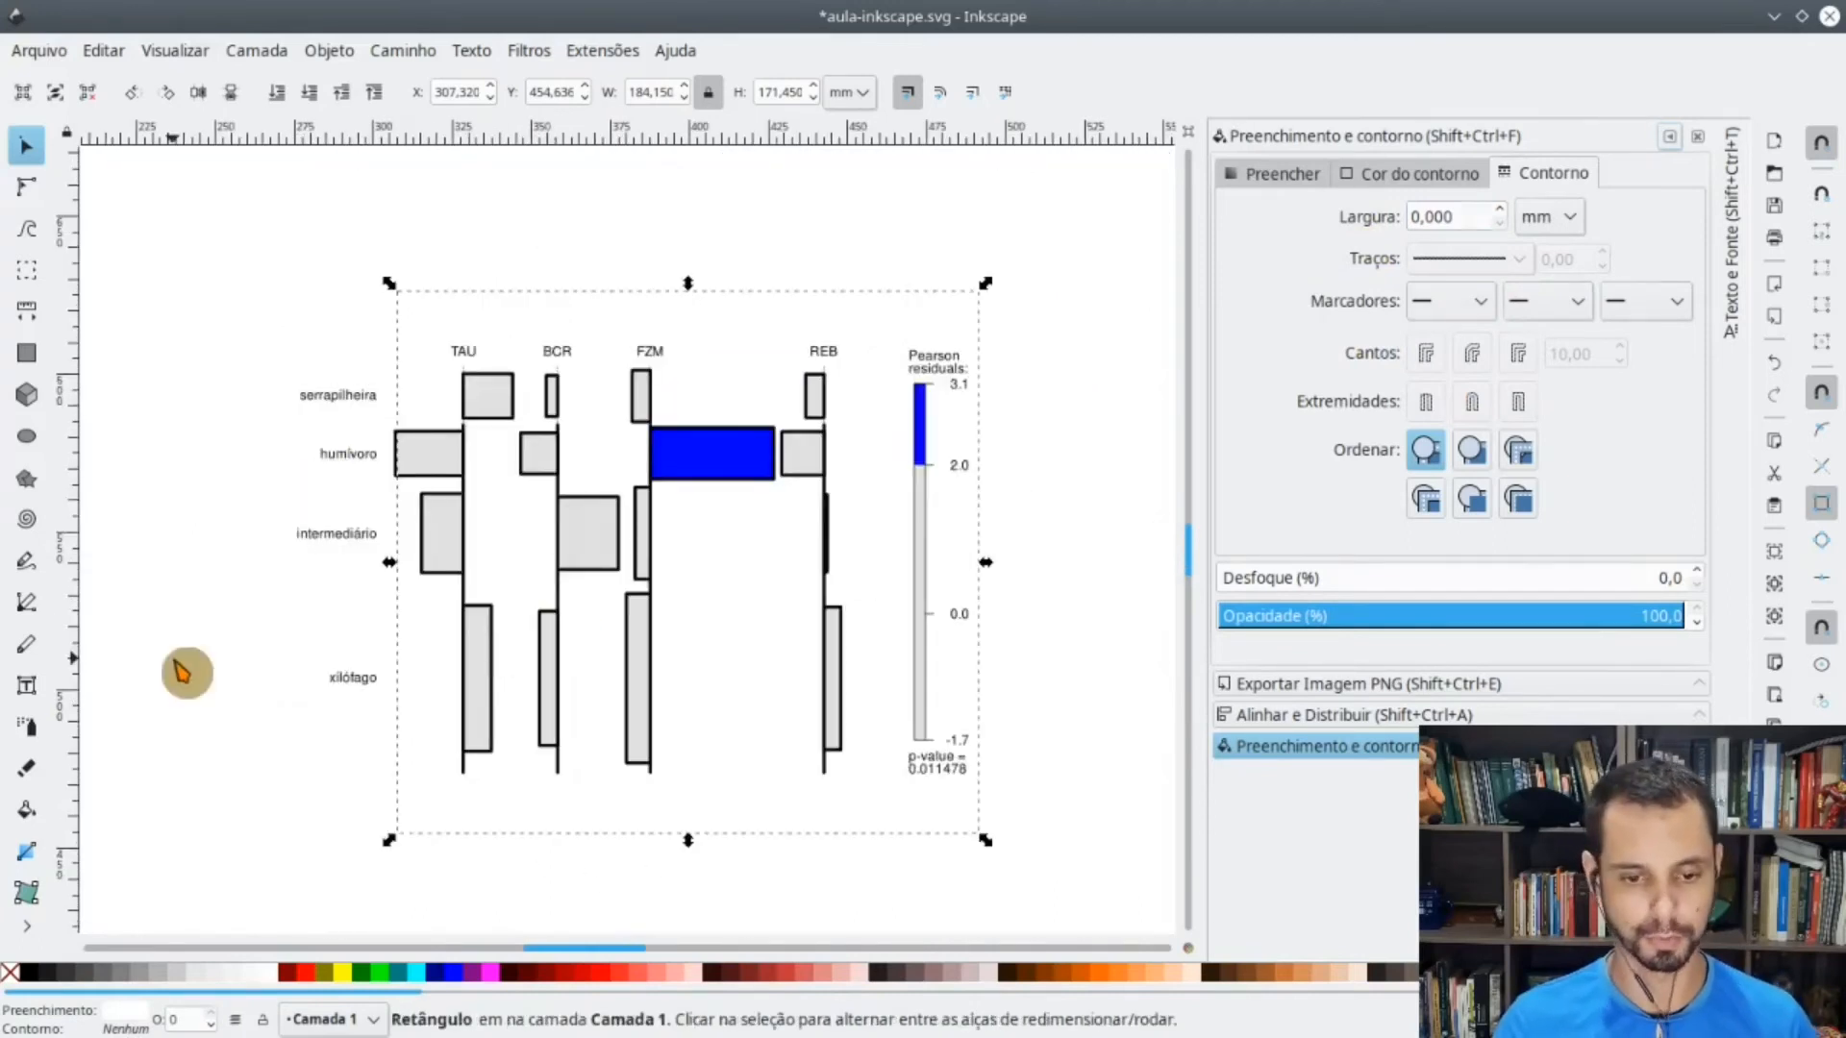
left_click(175, 444)
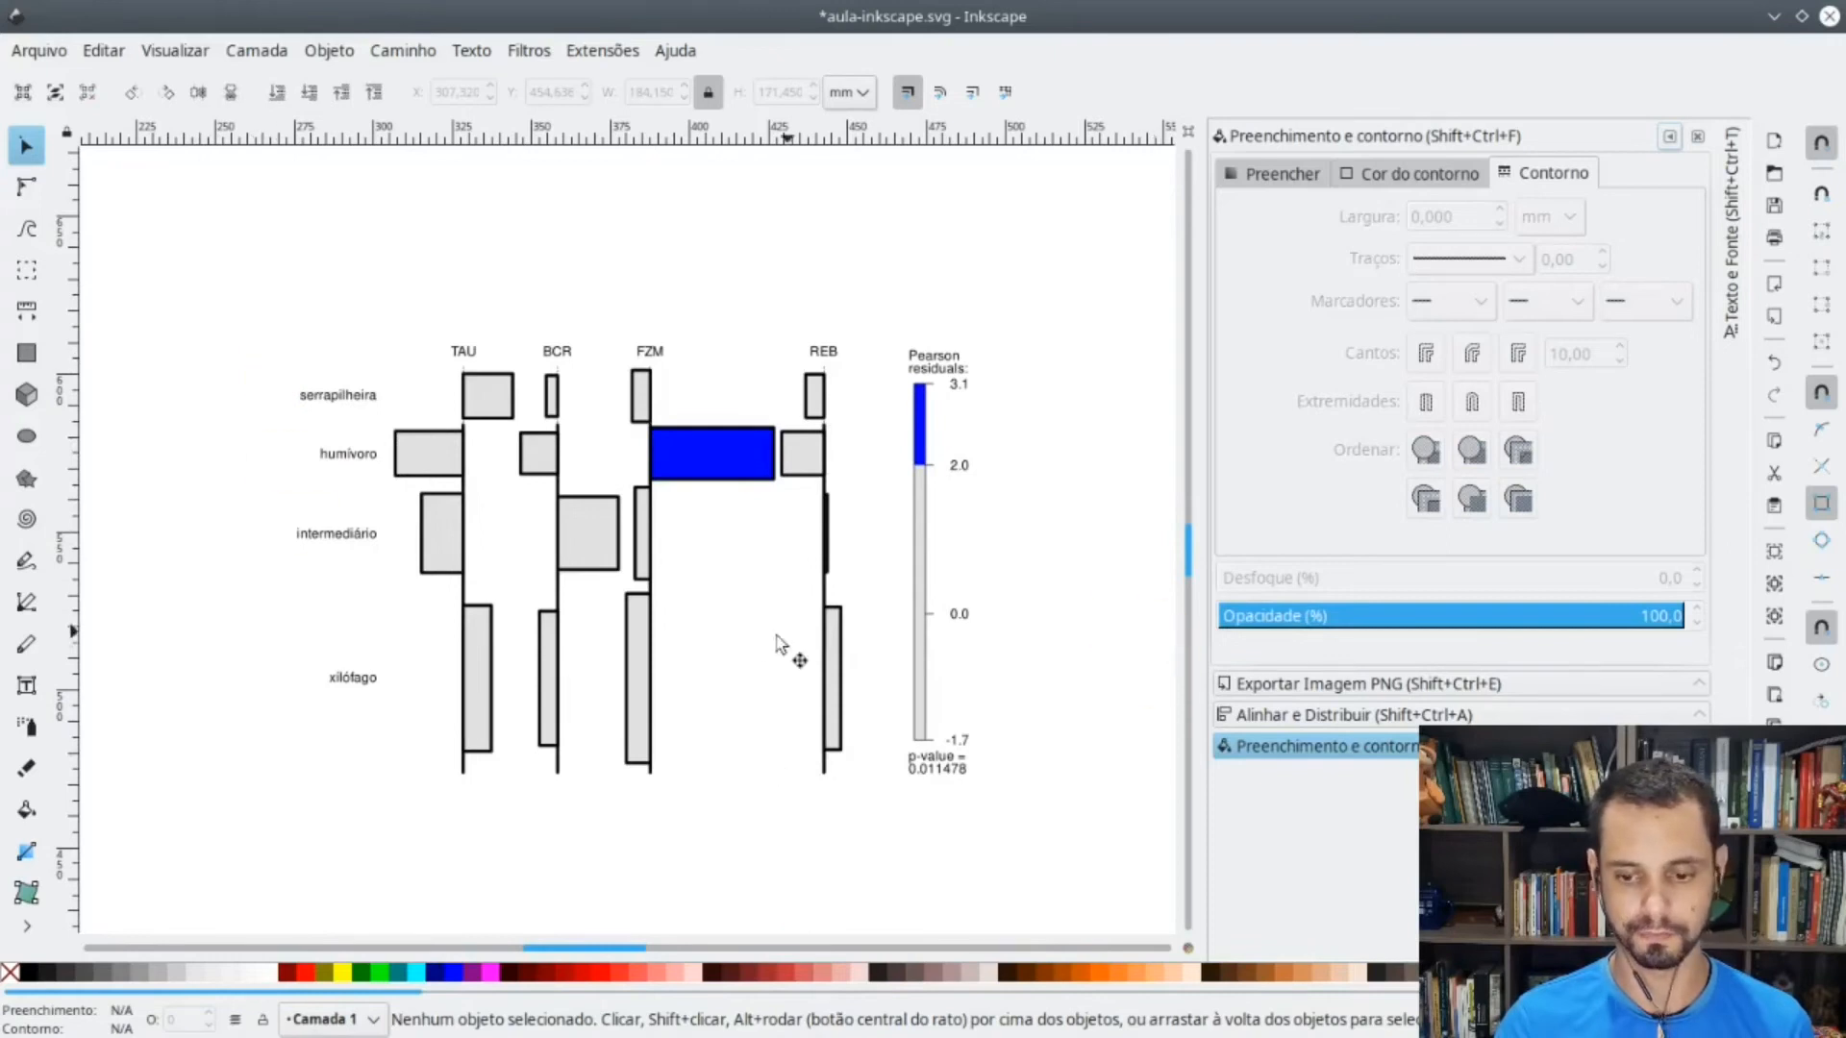
left_click(741, 758)
left_click(742, 848)
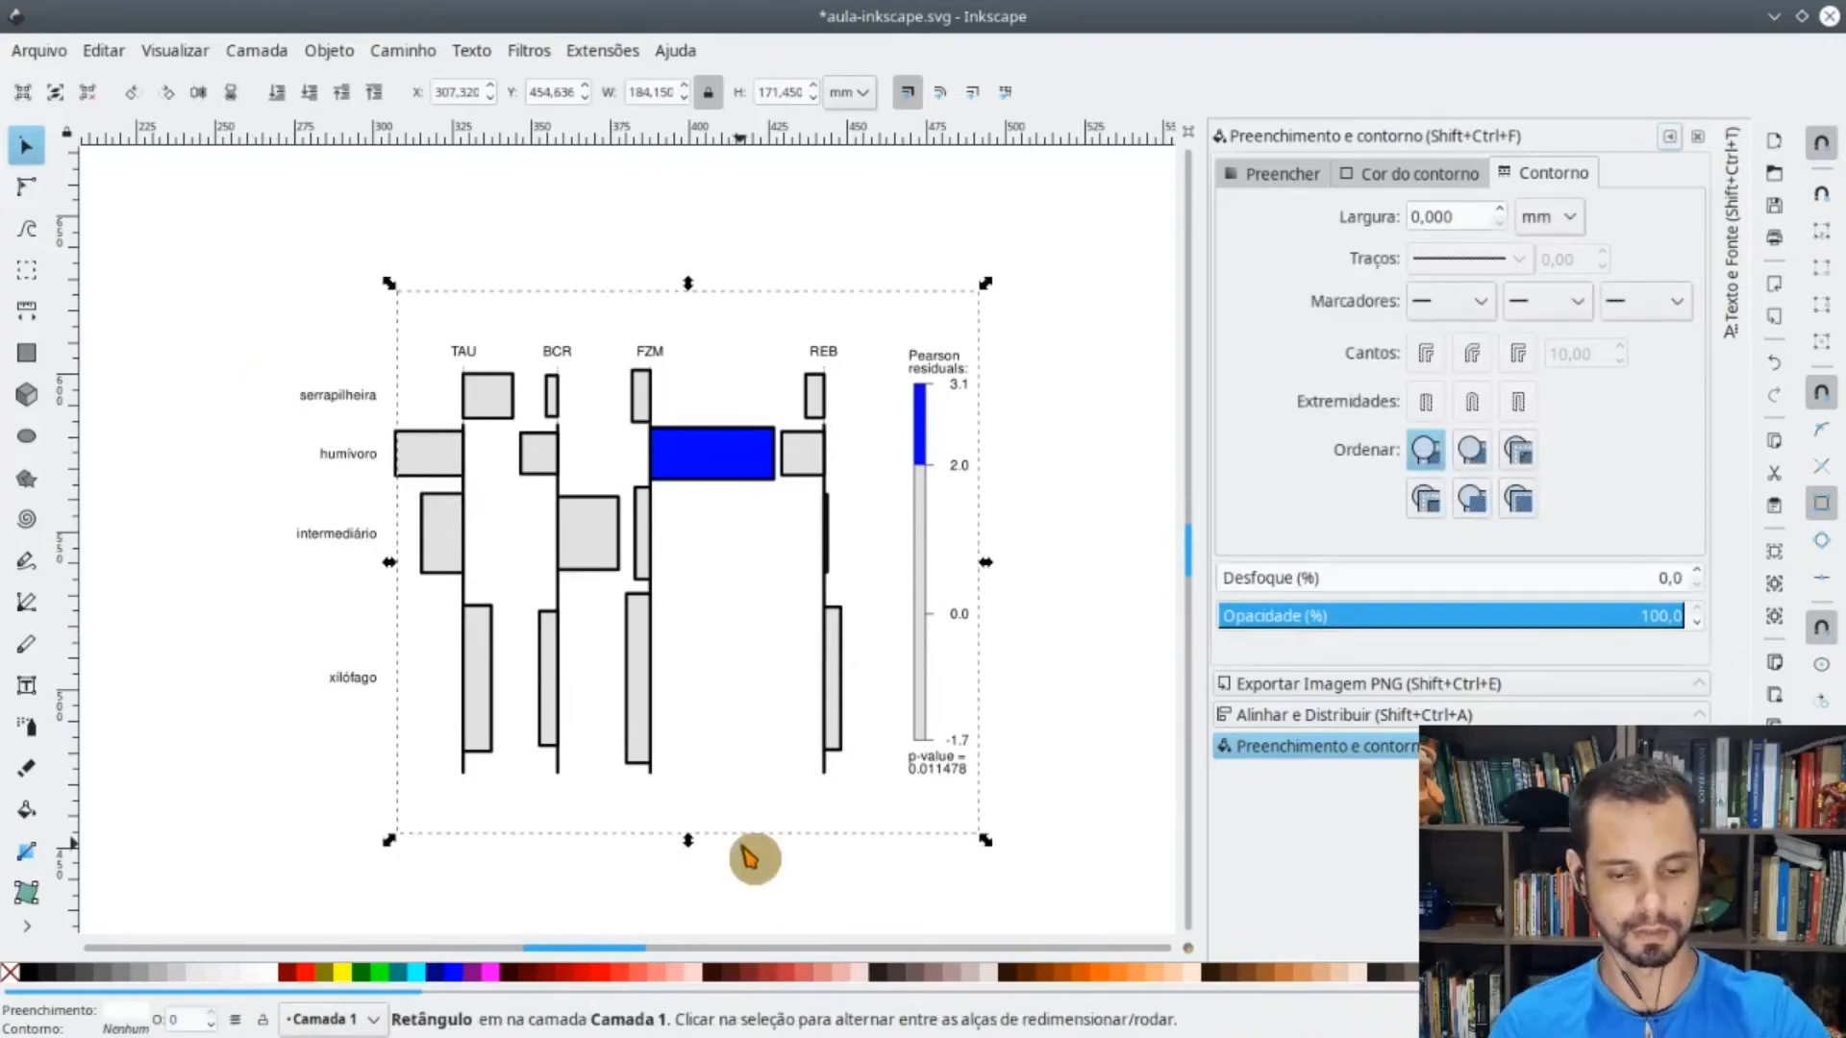
- Select the whole plot with its labels and legend and export the selection as grafico2.png, 2100 pixels wide
left_click_drag(175, 255, 1030, 889)
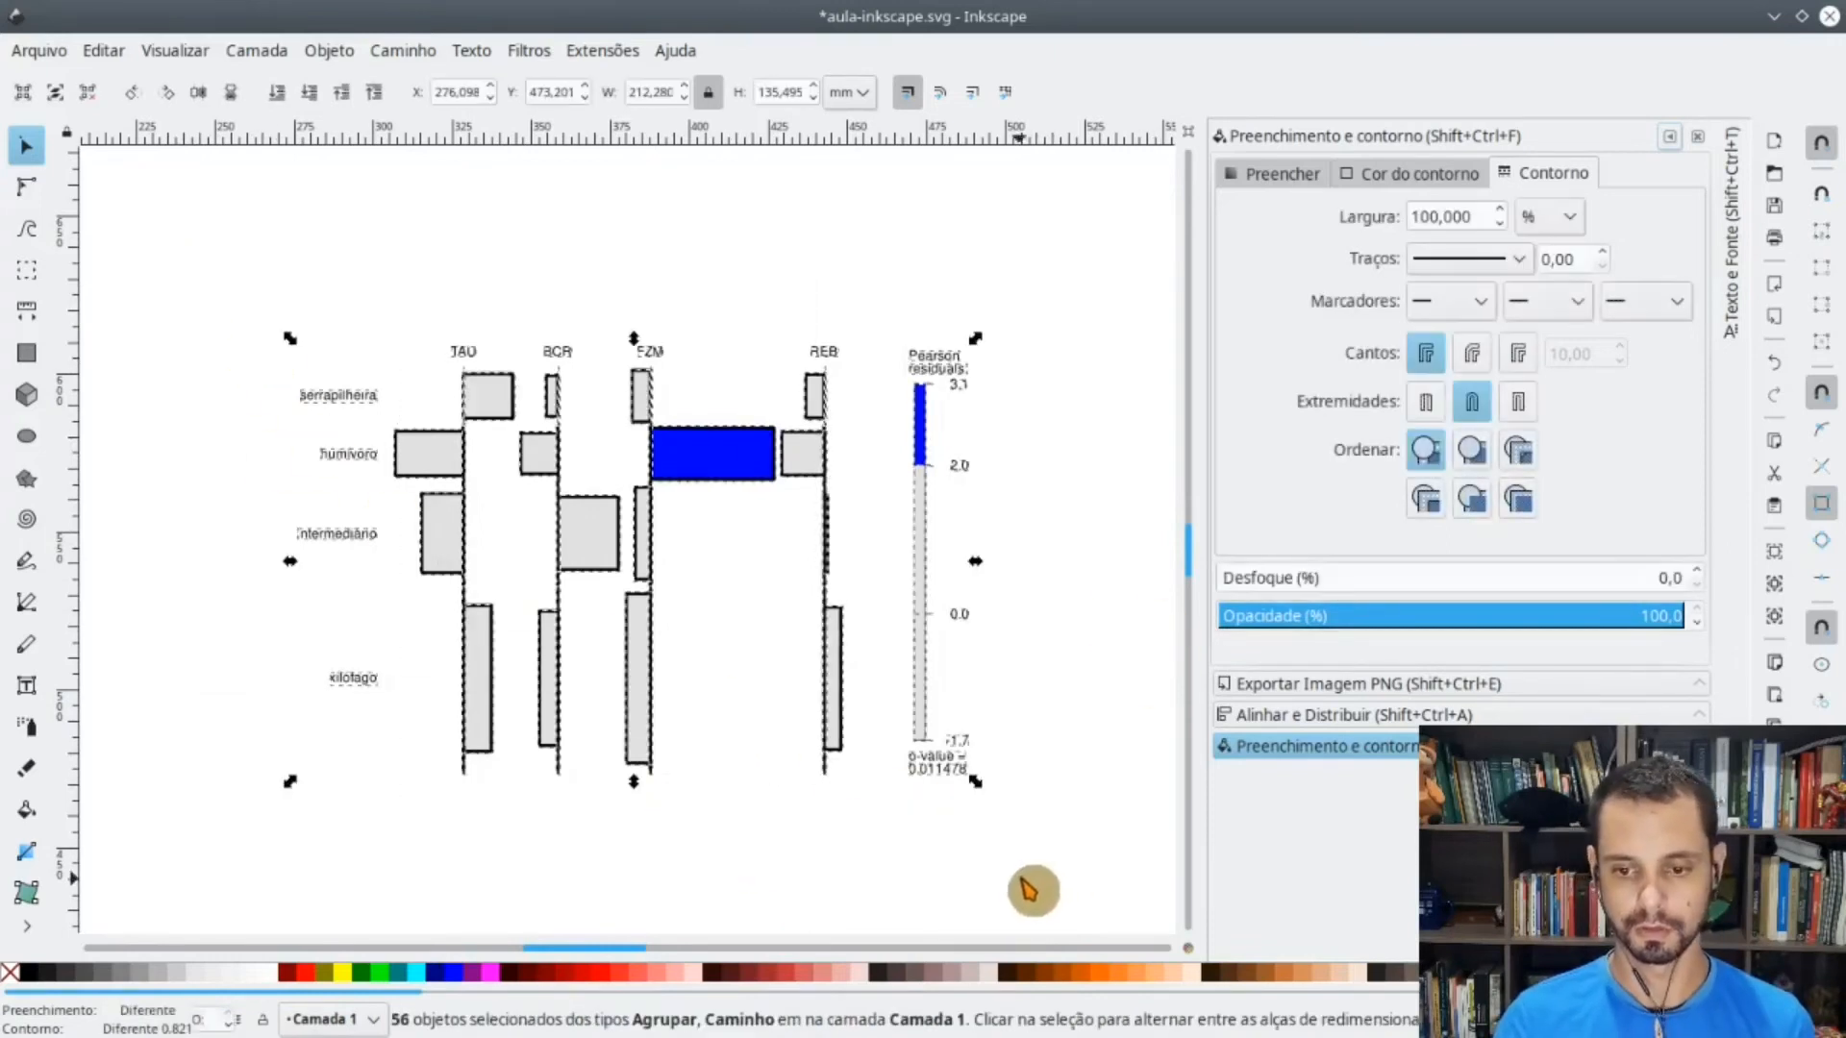
left_click(1356, 683)
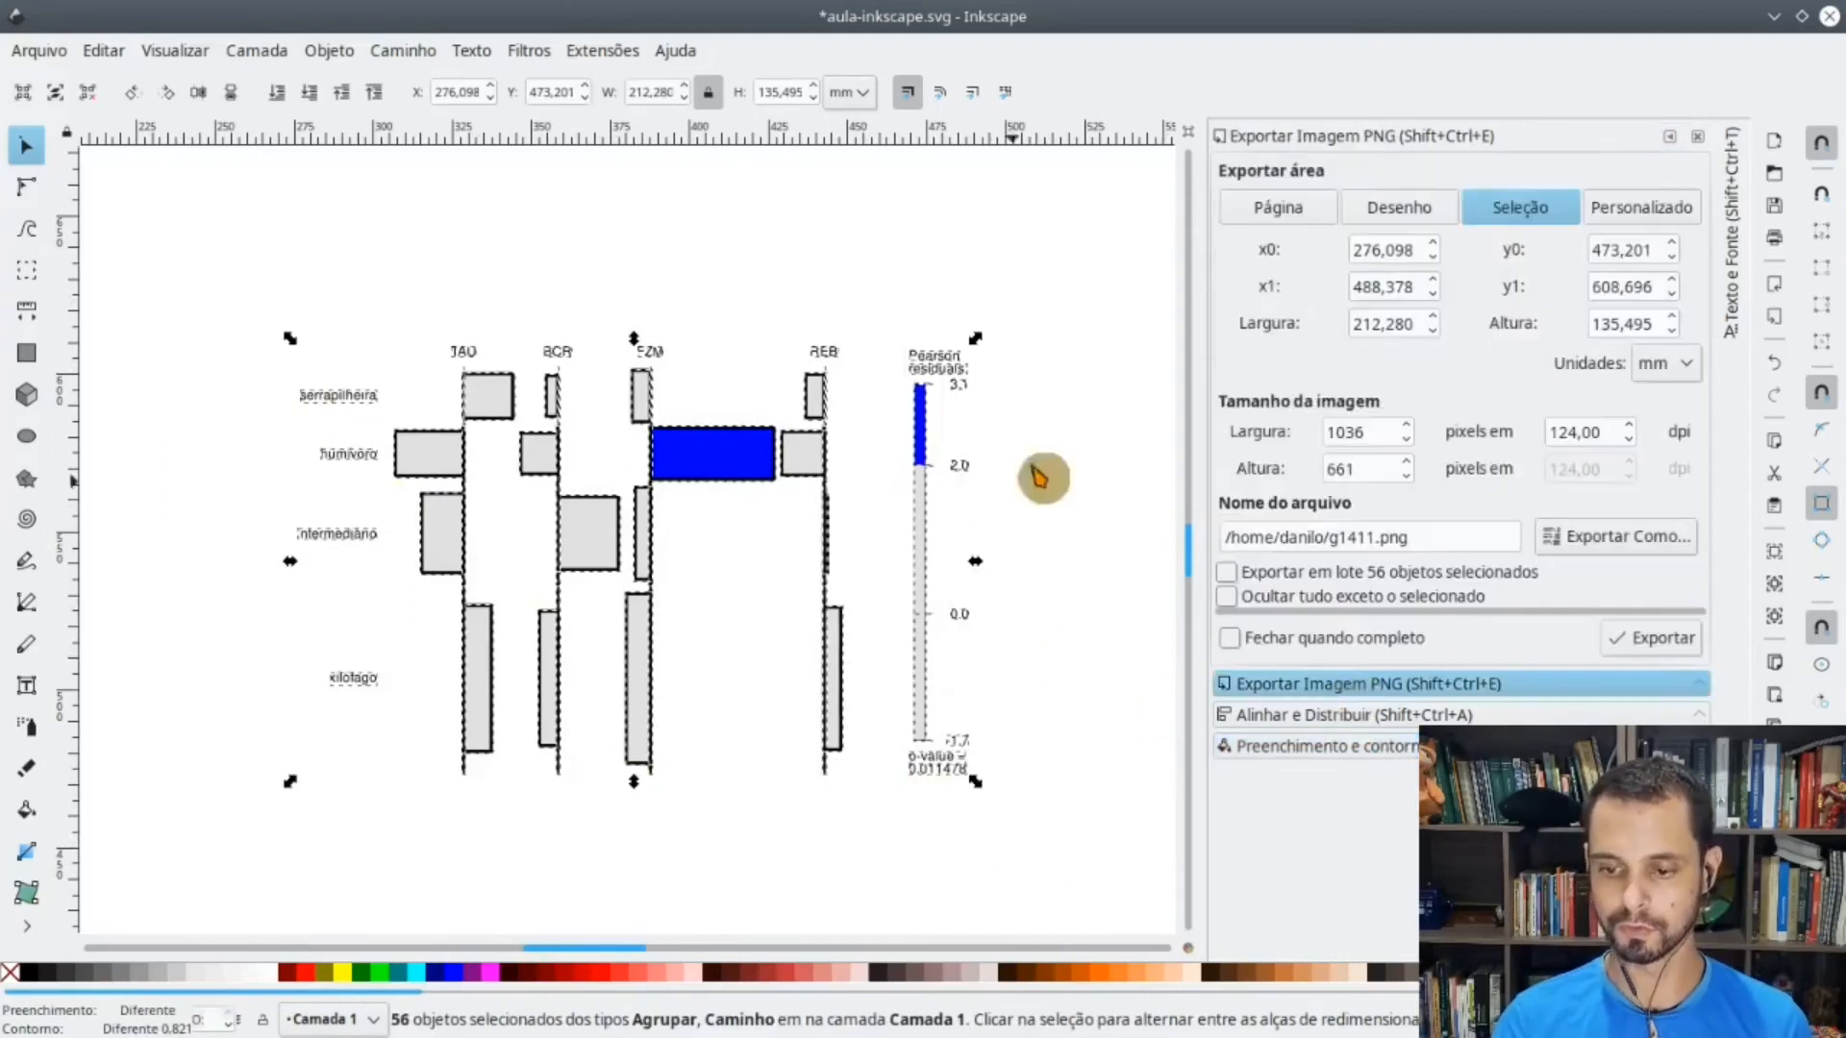
double_click(1379, 432)
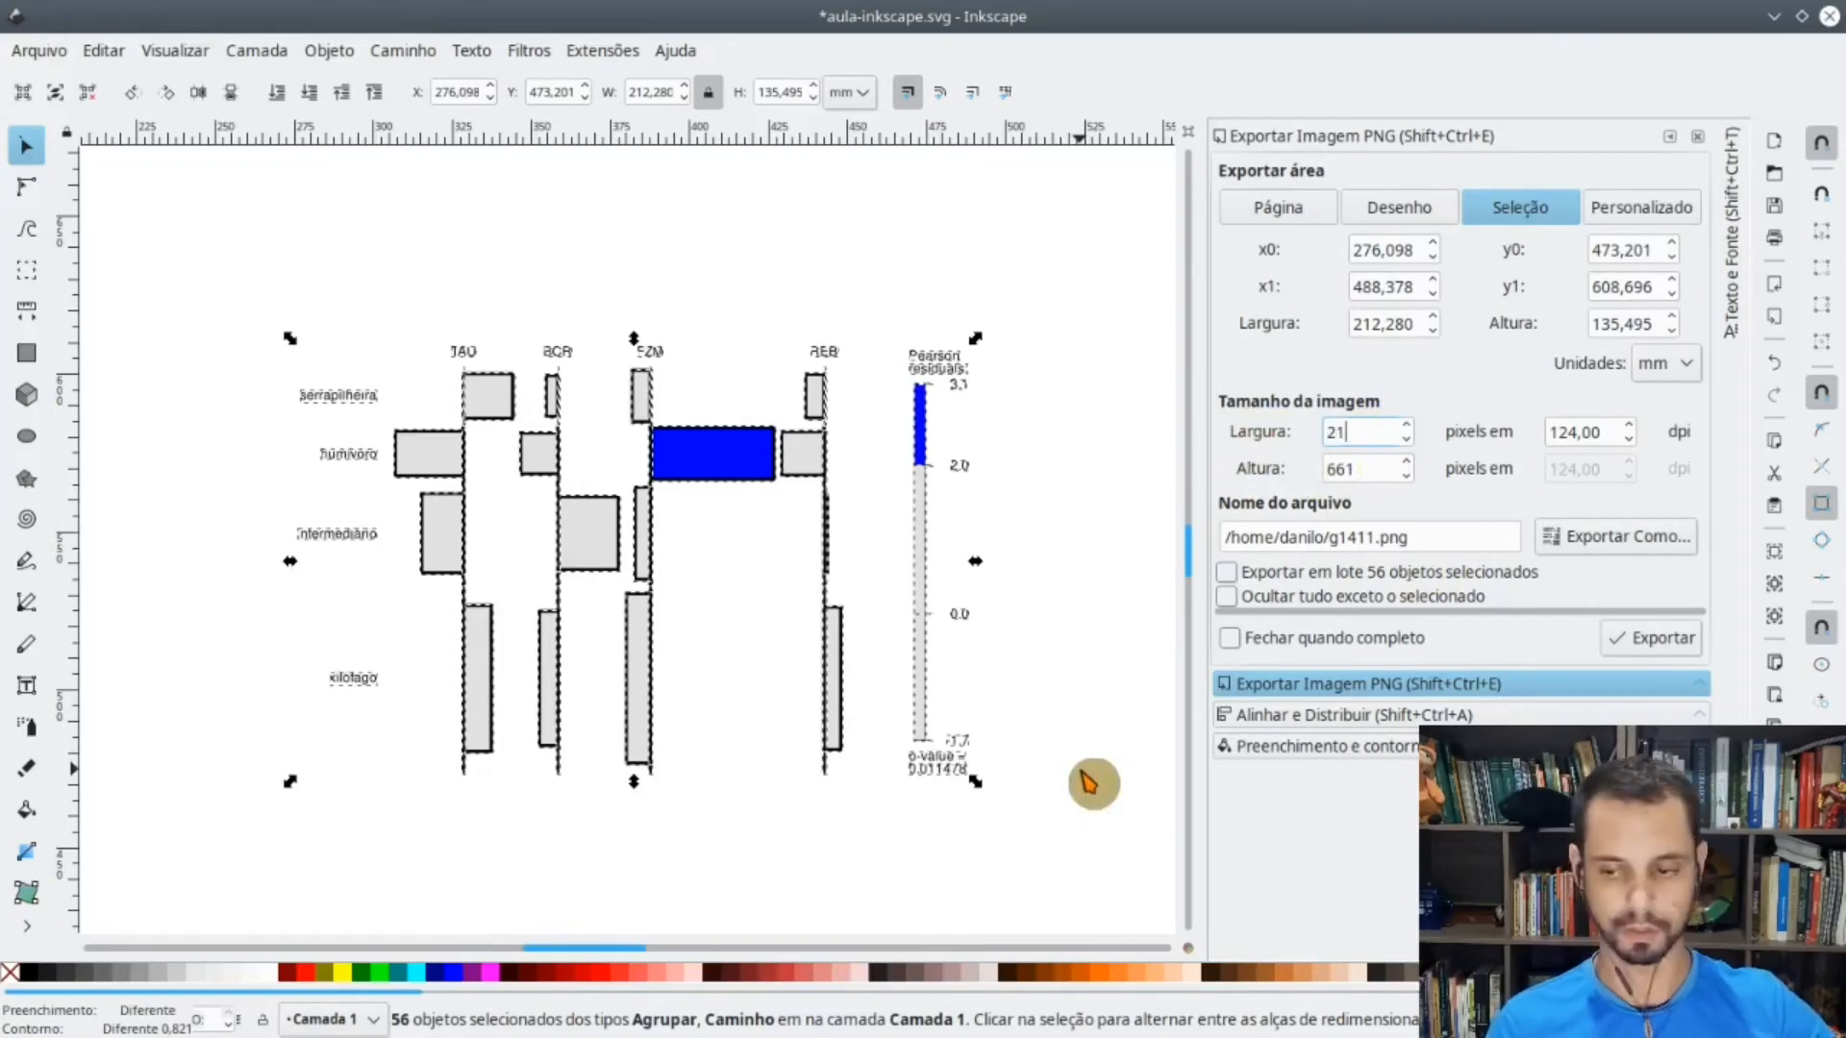
type("2100")
left_click(1578, 432)
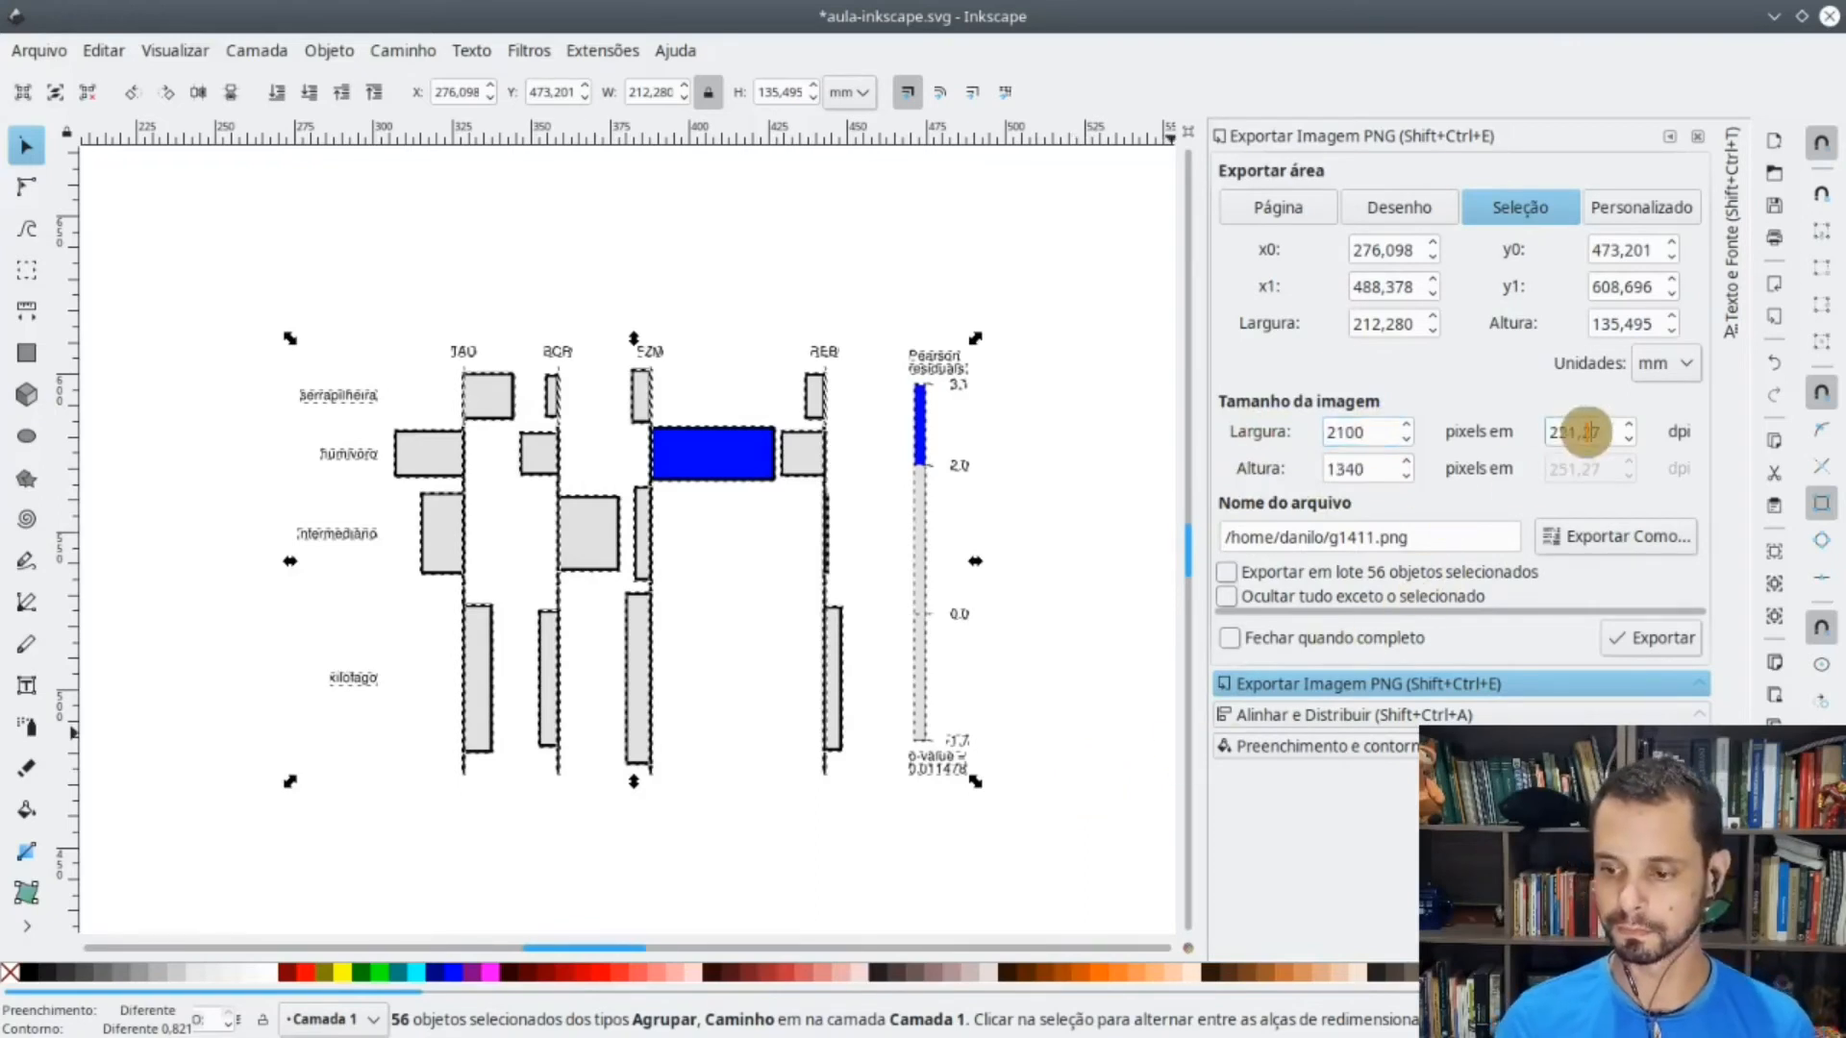
double_click(1351, 538)
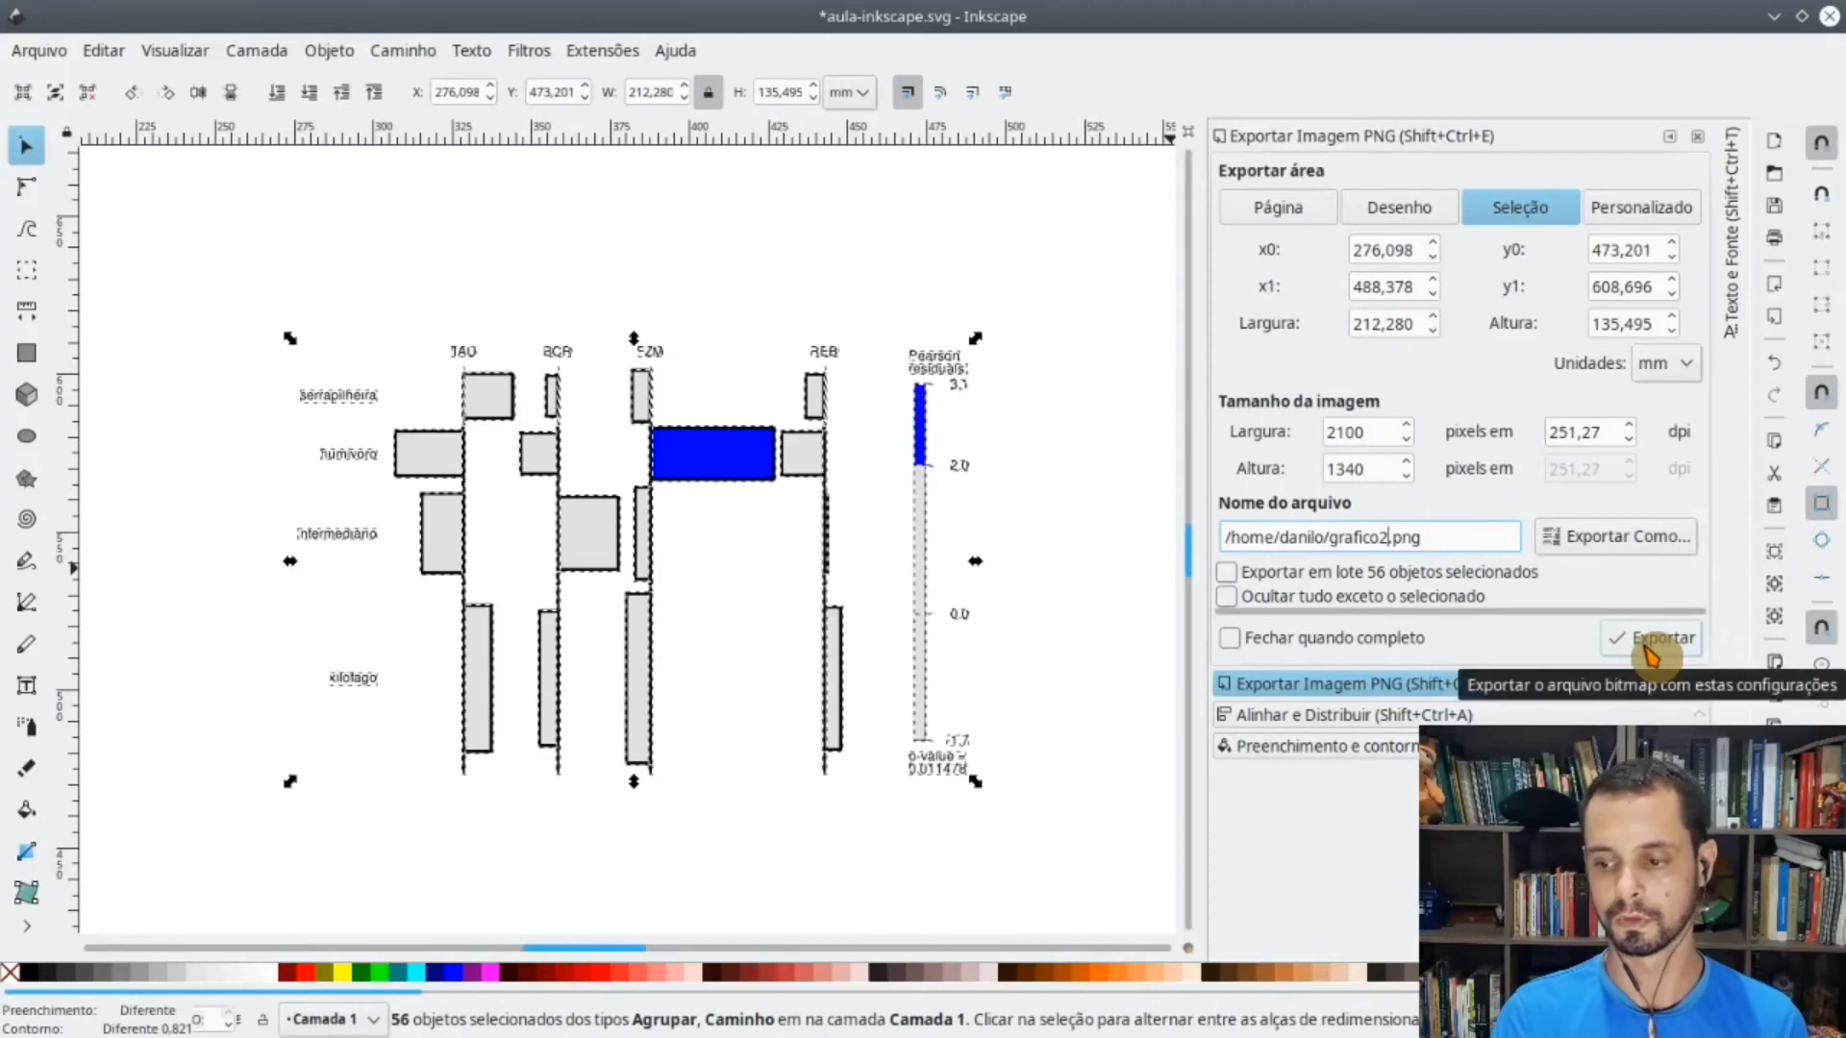
left_click(1648, 650)
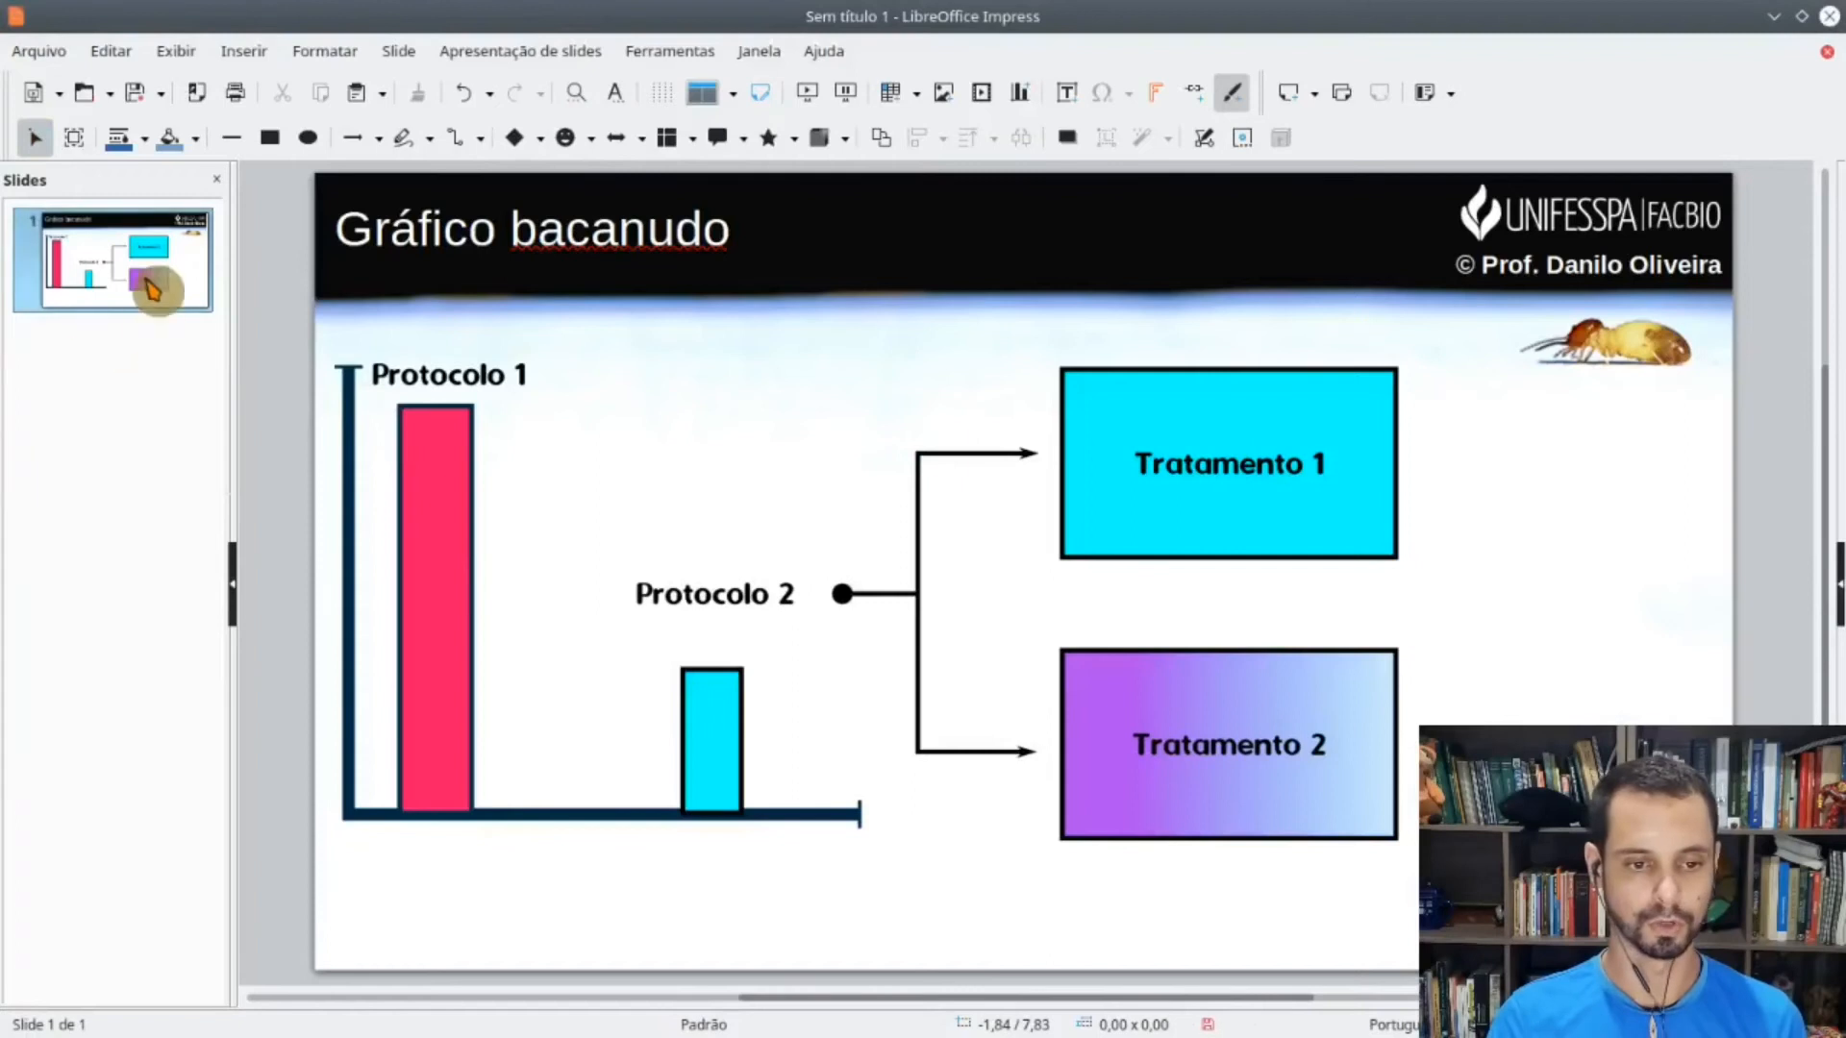
- In LibreOffice Impress, add a new slide after slide 1 and title it "Gráfico do RStudio"
right_click(145, 279)
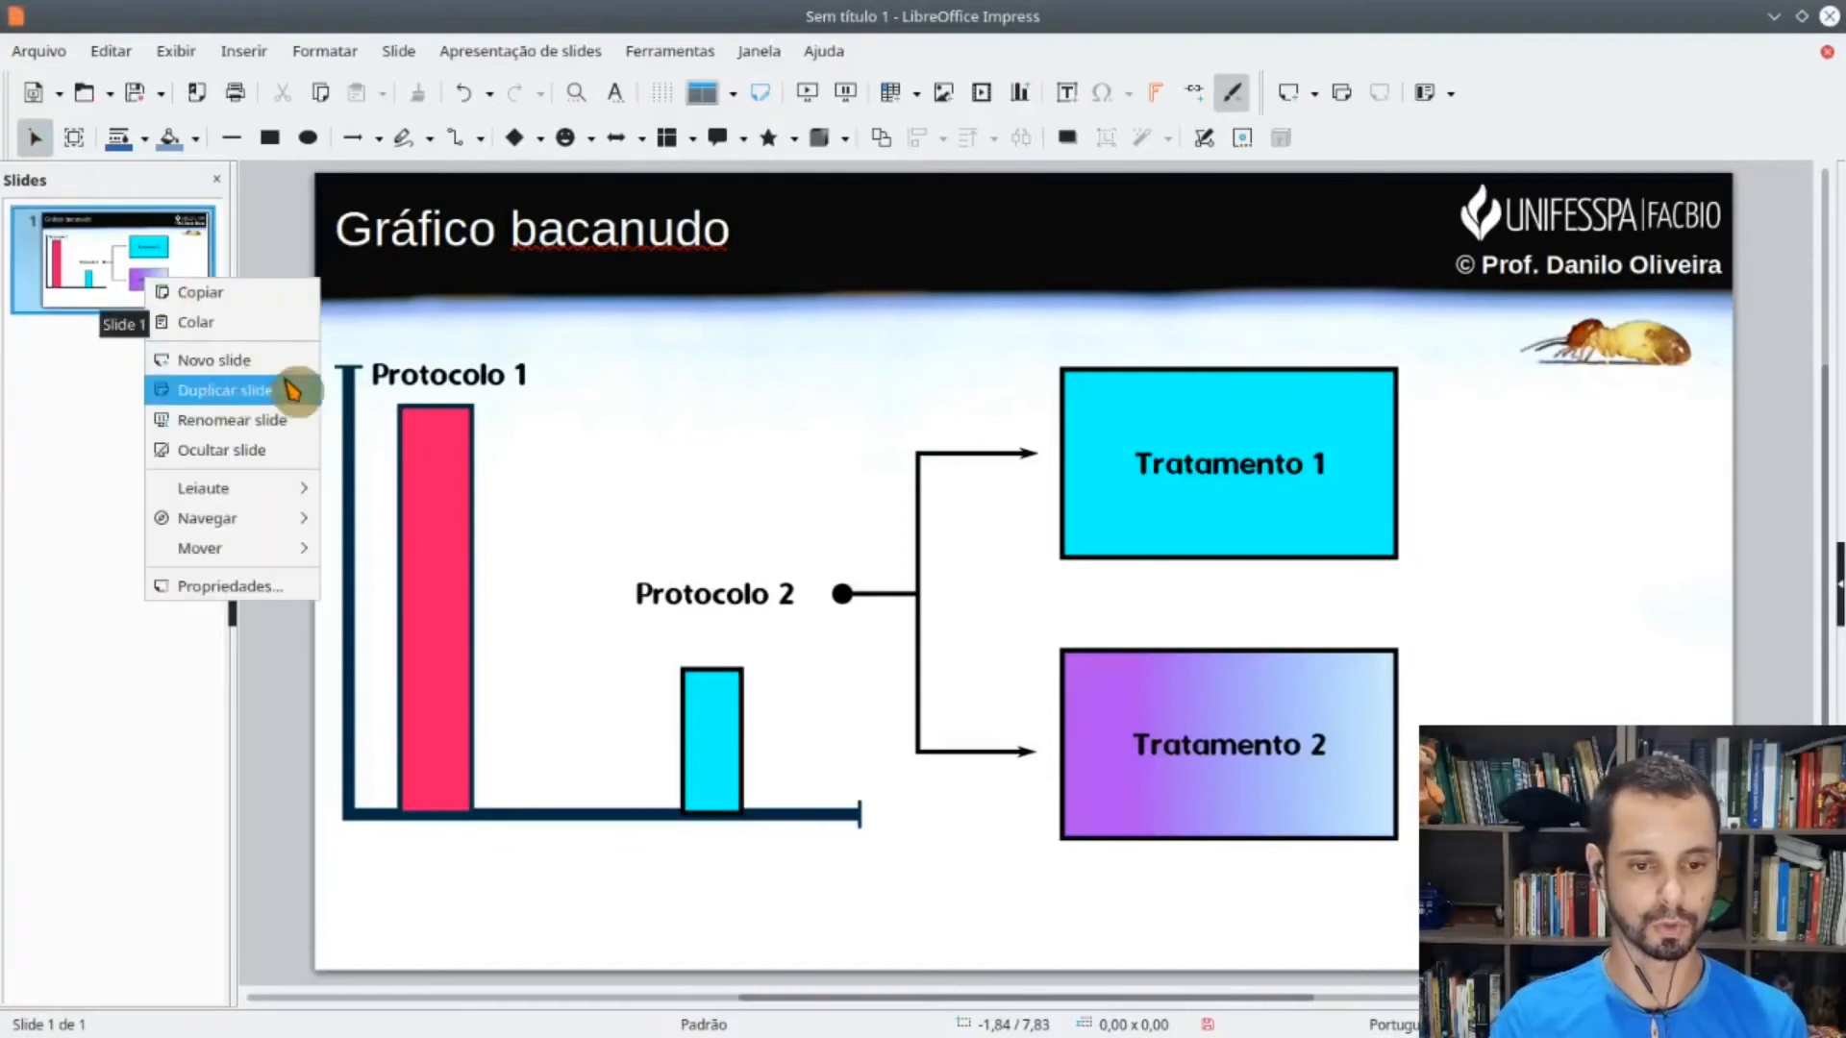
left_click(289, 360)
left_click(437, 240)
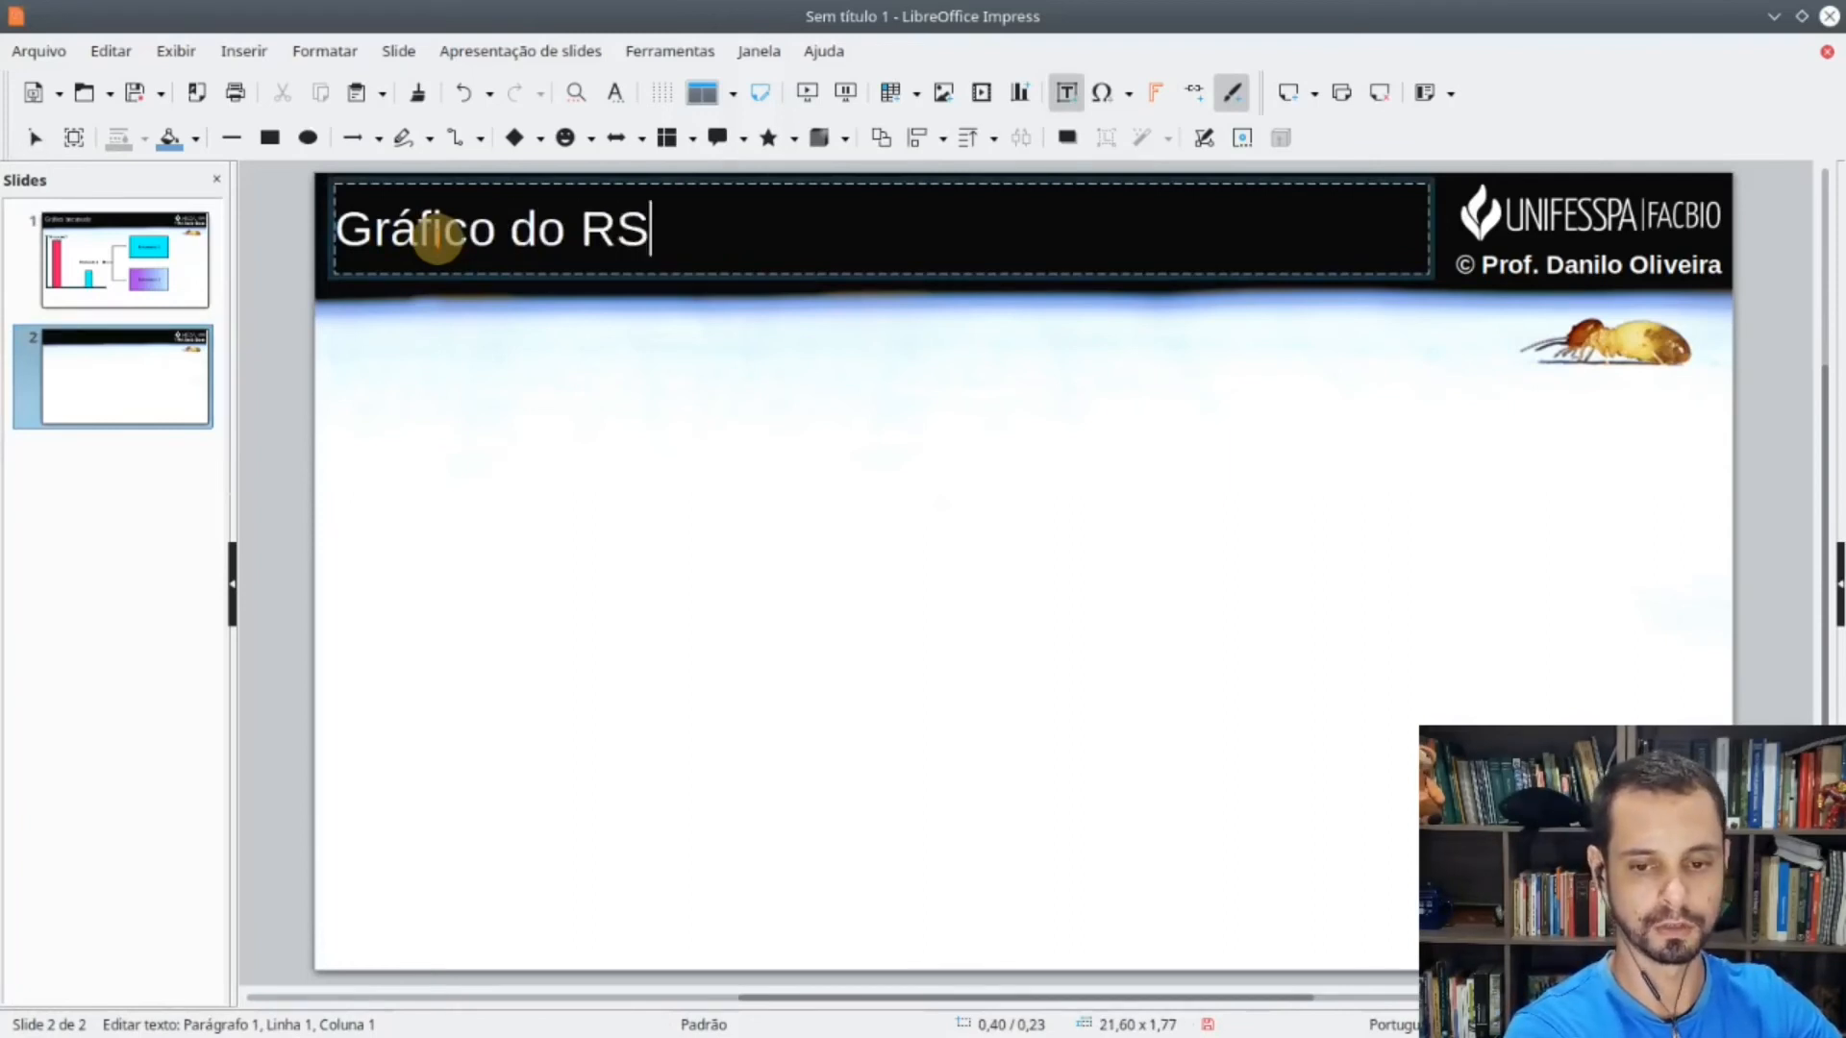
left_click(263, 470)
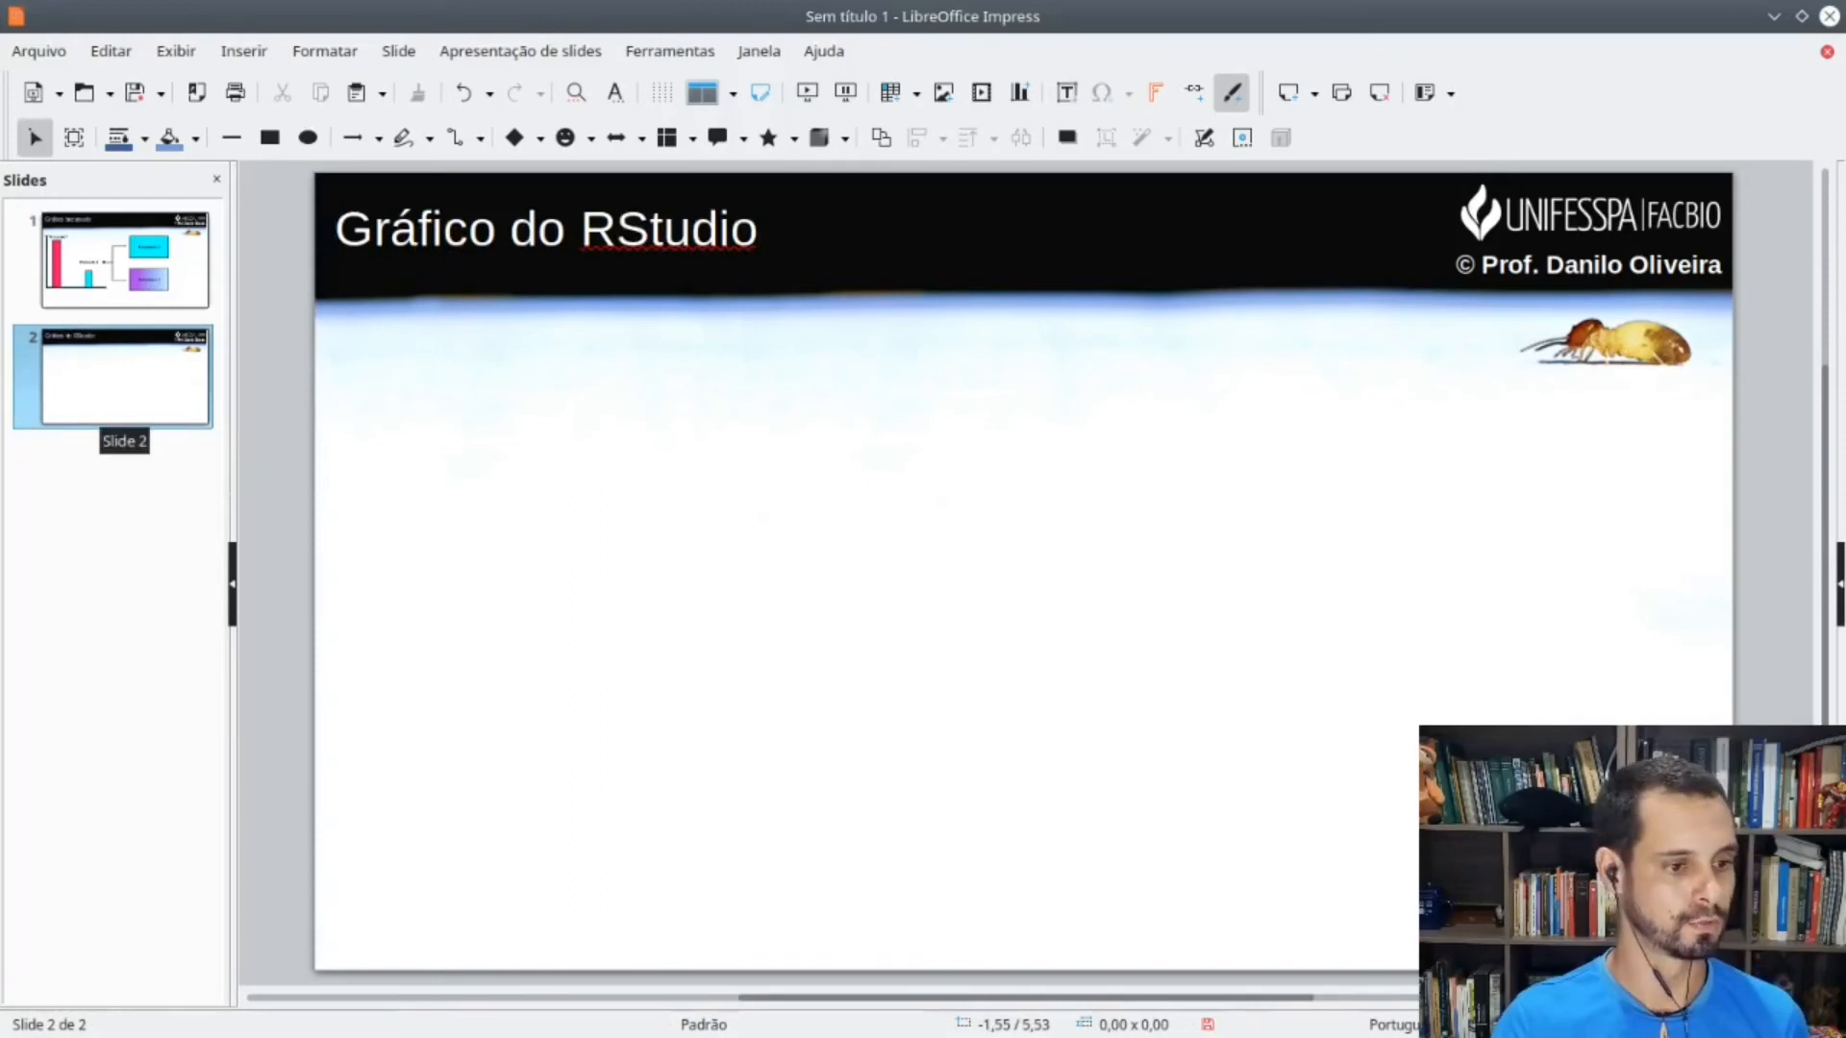
- Place the exported grafico2.png on slide 2, scaled and positioned to fit the area below the title
left_click_drag(2, 594, 641, 621)
left_click_drag(730, 437, 1103, 424)
left_click_drag(1538, 245, 1429, 318)
left_click_drag(1057, 499, 923, 523)
left_click(1462, 531)
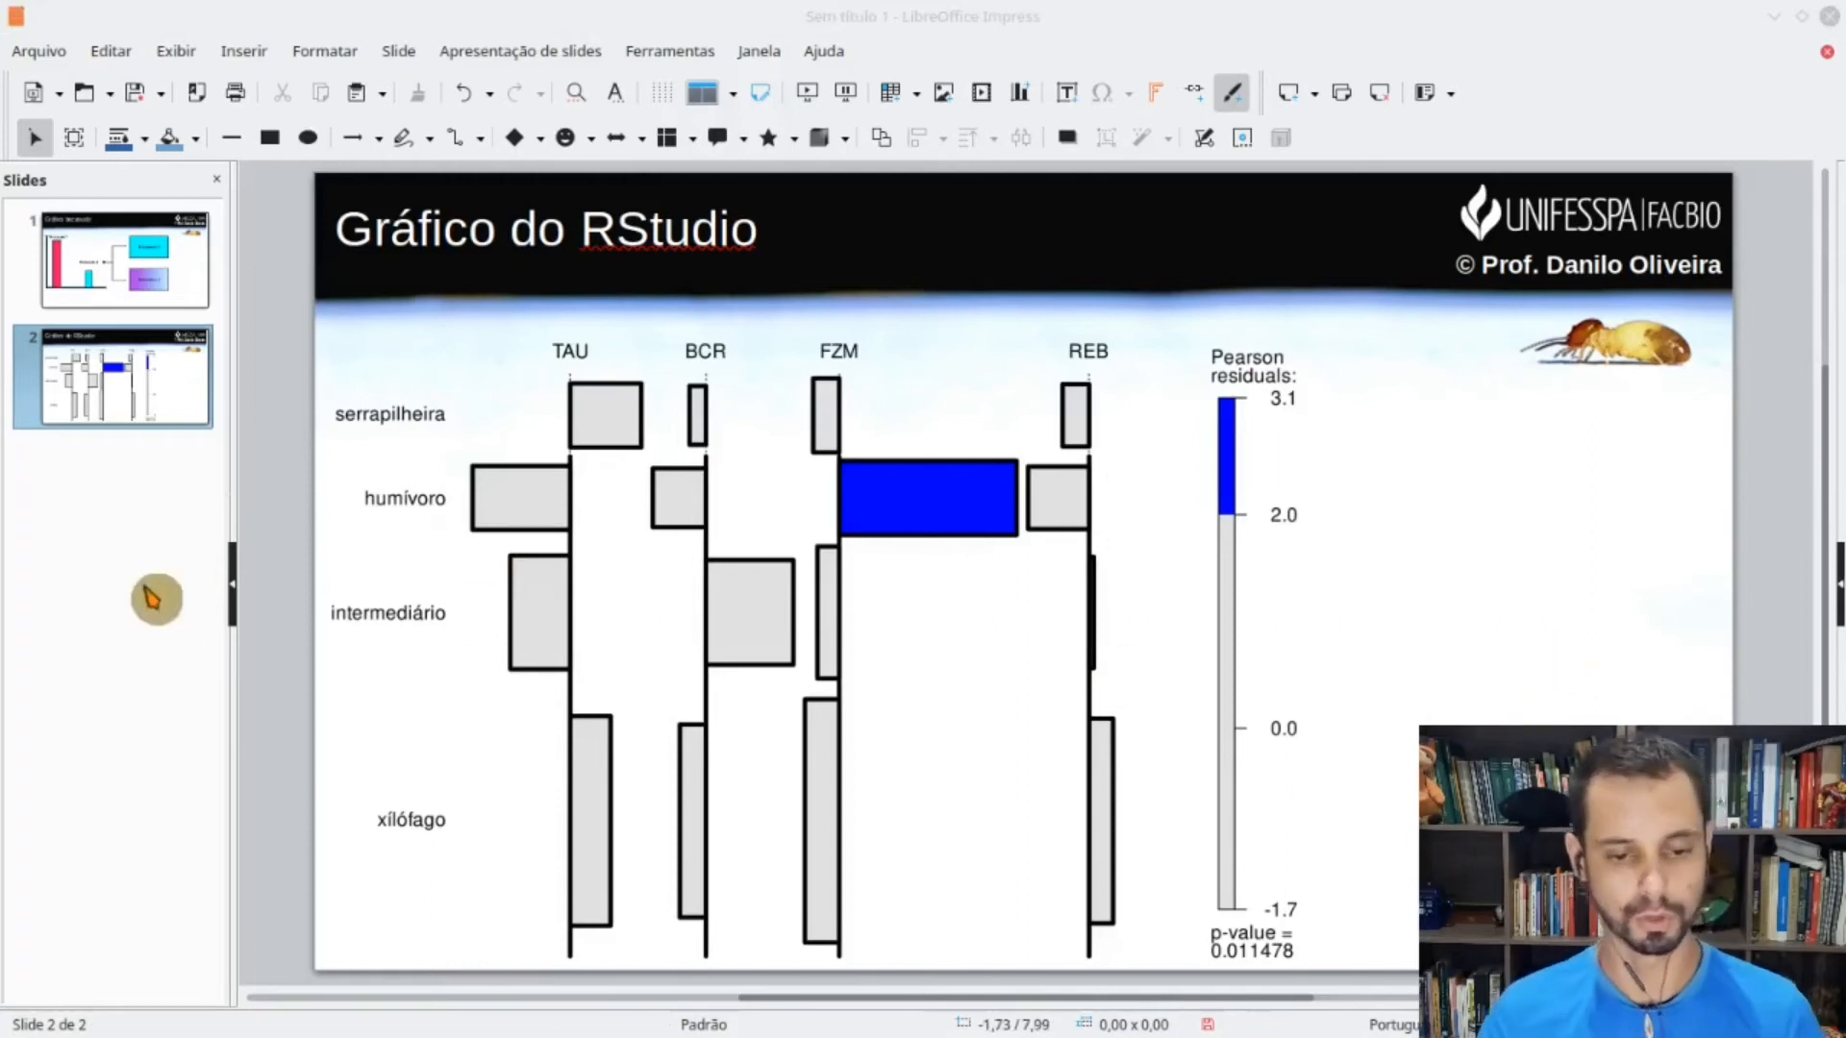
left_click(117, 633)
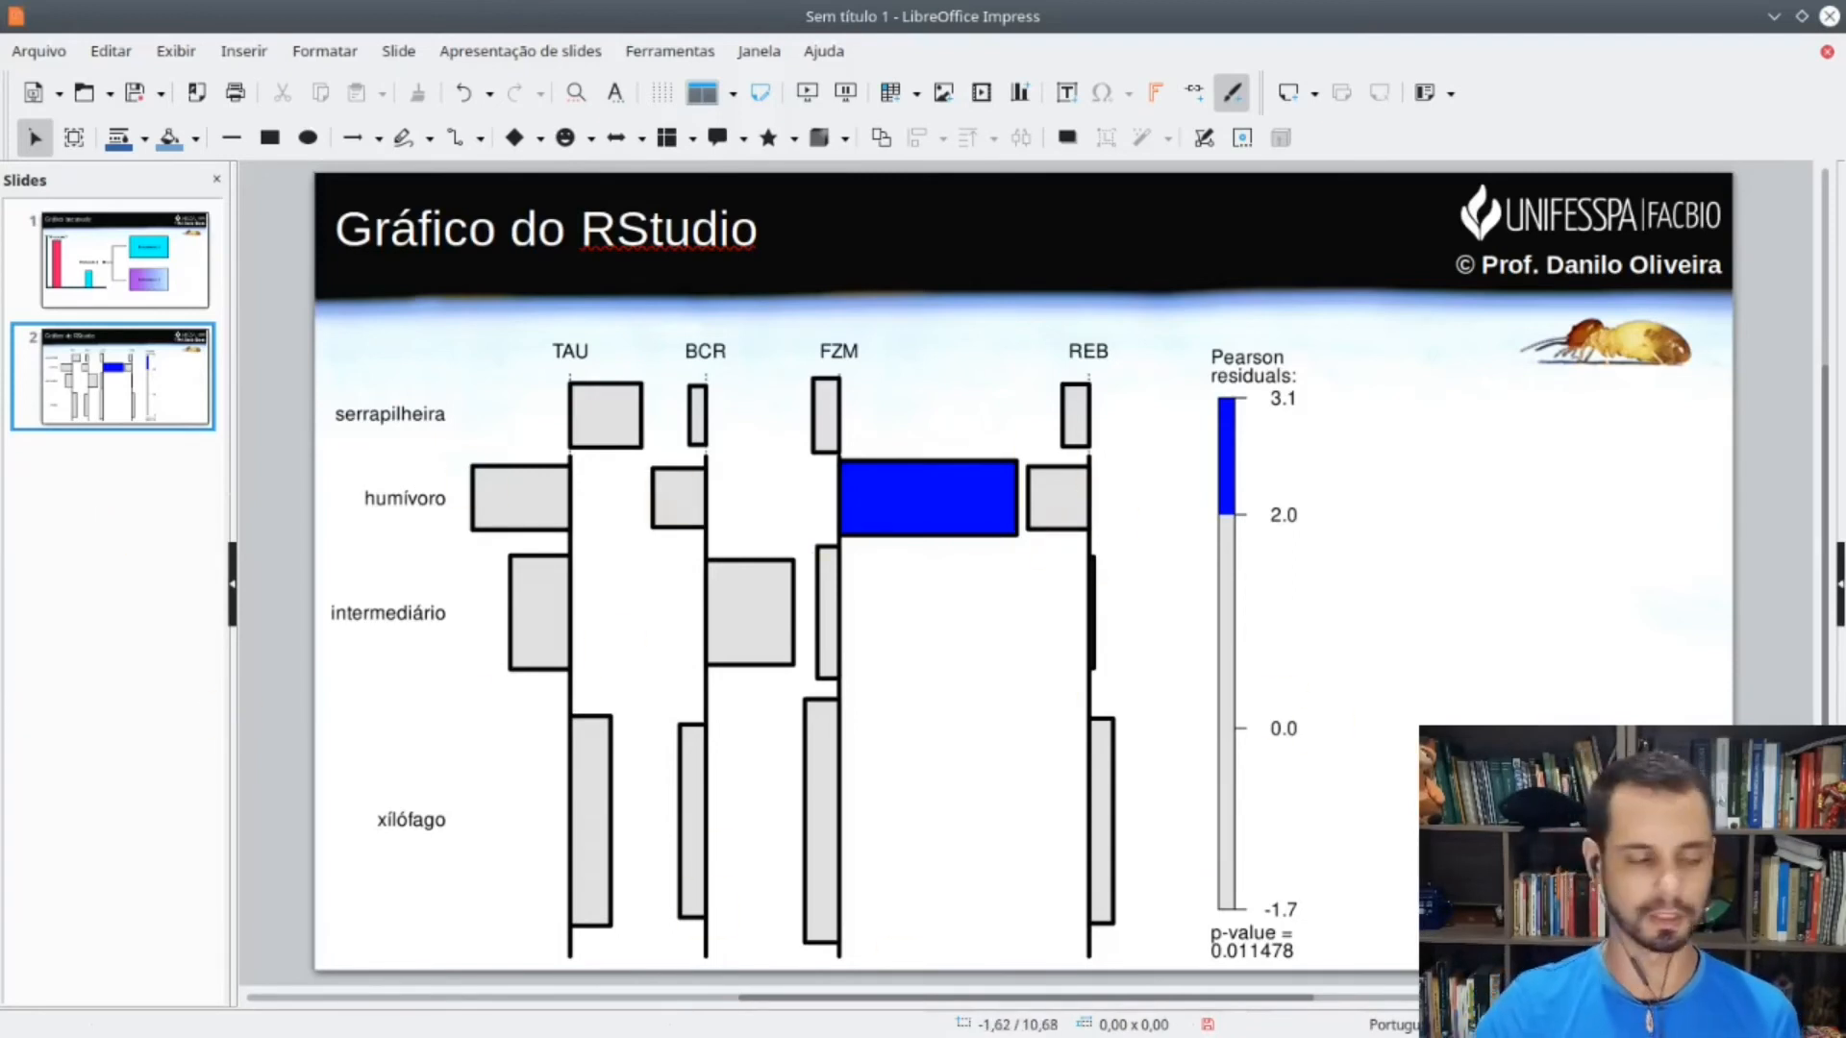
- Switch back to Inkscape and deselect the whole plot
key("alt+Tab")
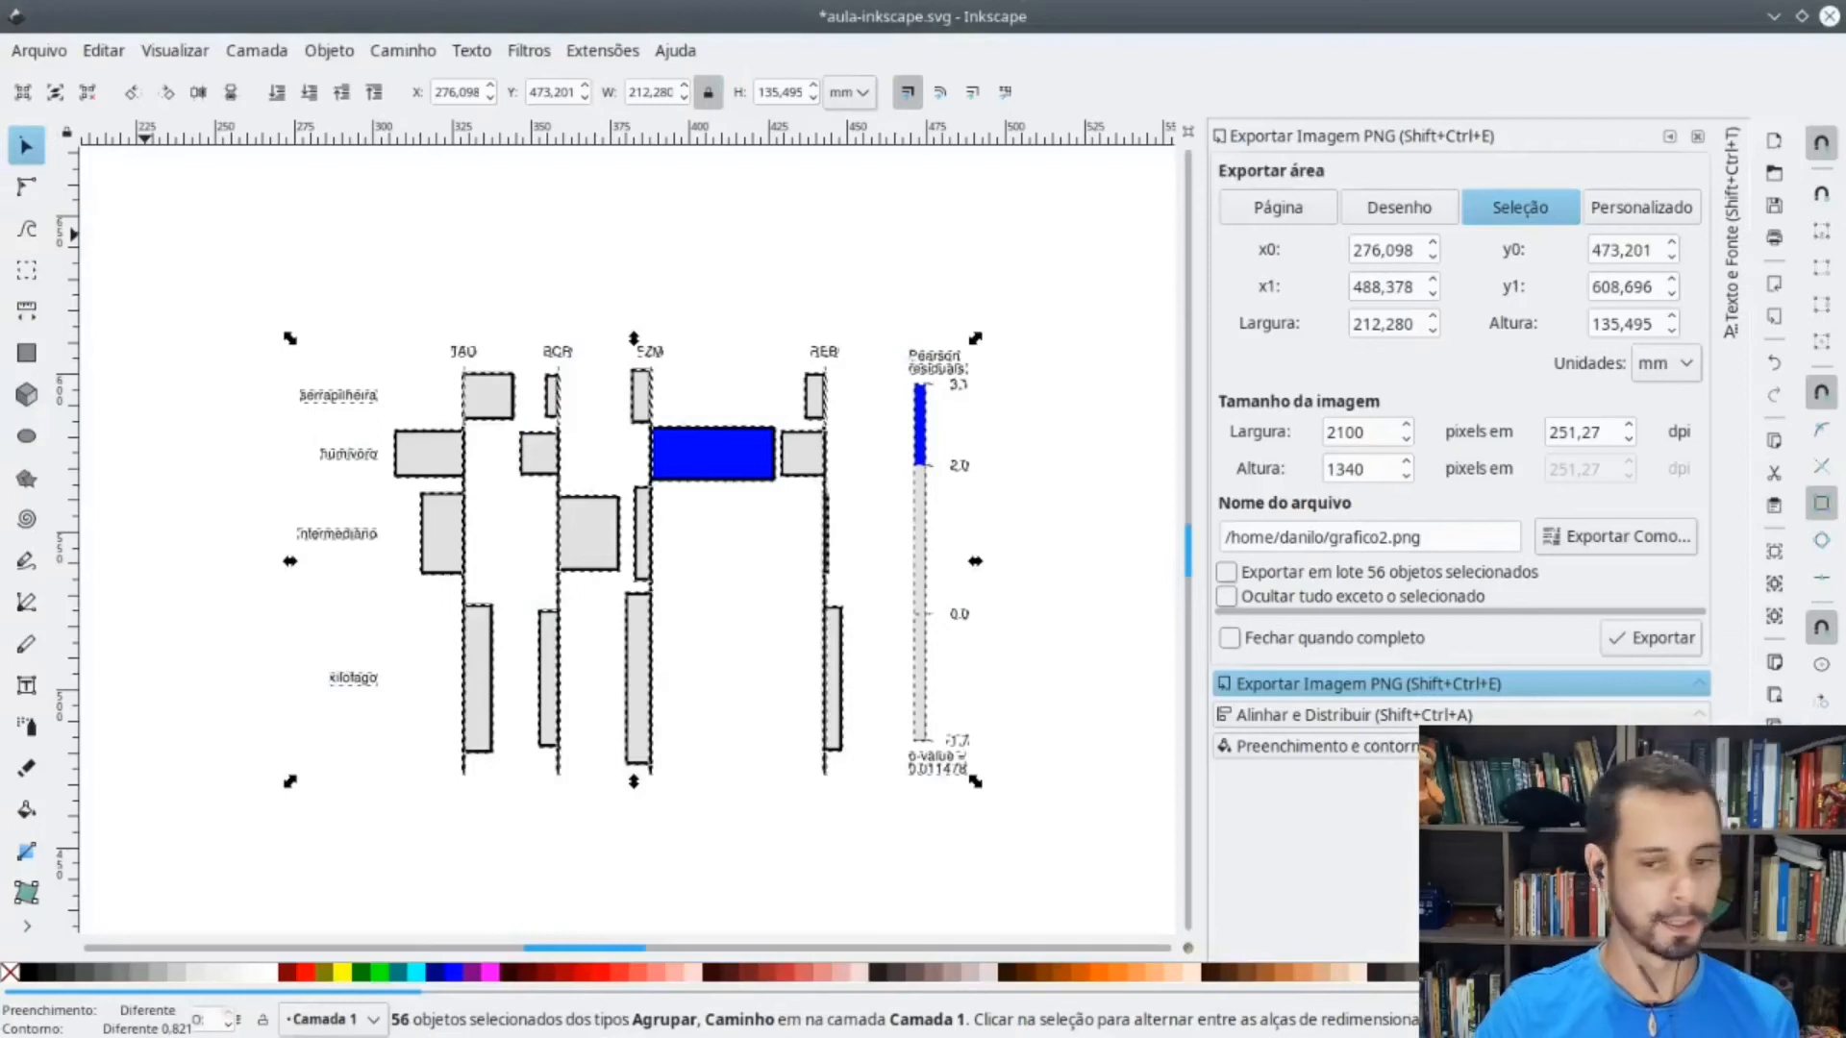
left_click(1121, 271)
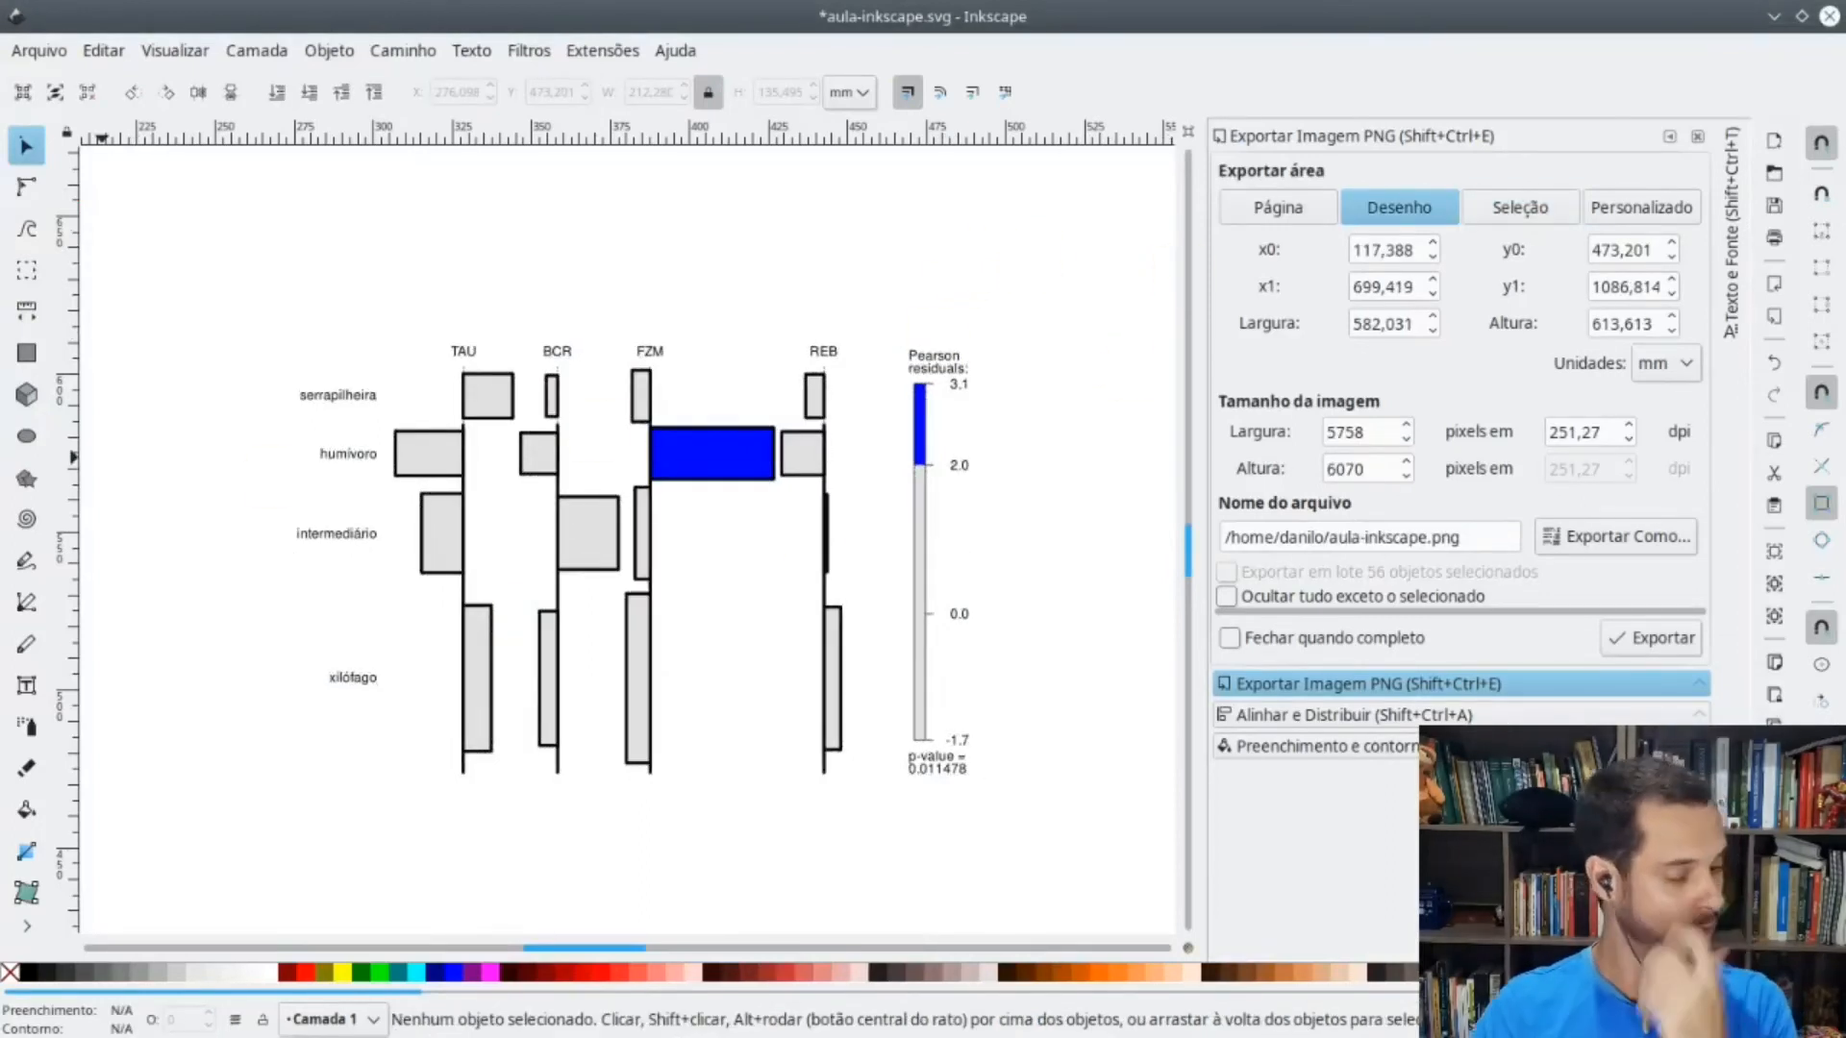
- Switch to the Dolphin file manager and open banner-timeline-vida.png from UNIFESSPA/MuseuTauari/Banners e faixas
key("alt+Tab")
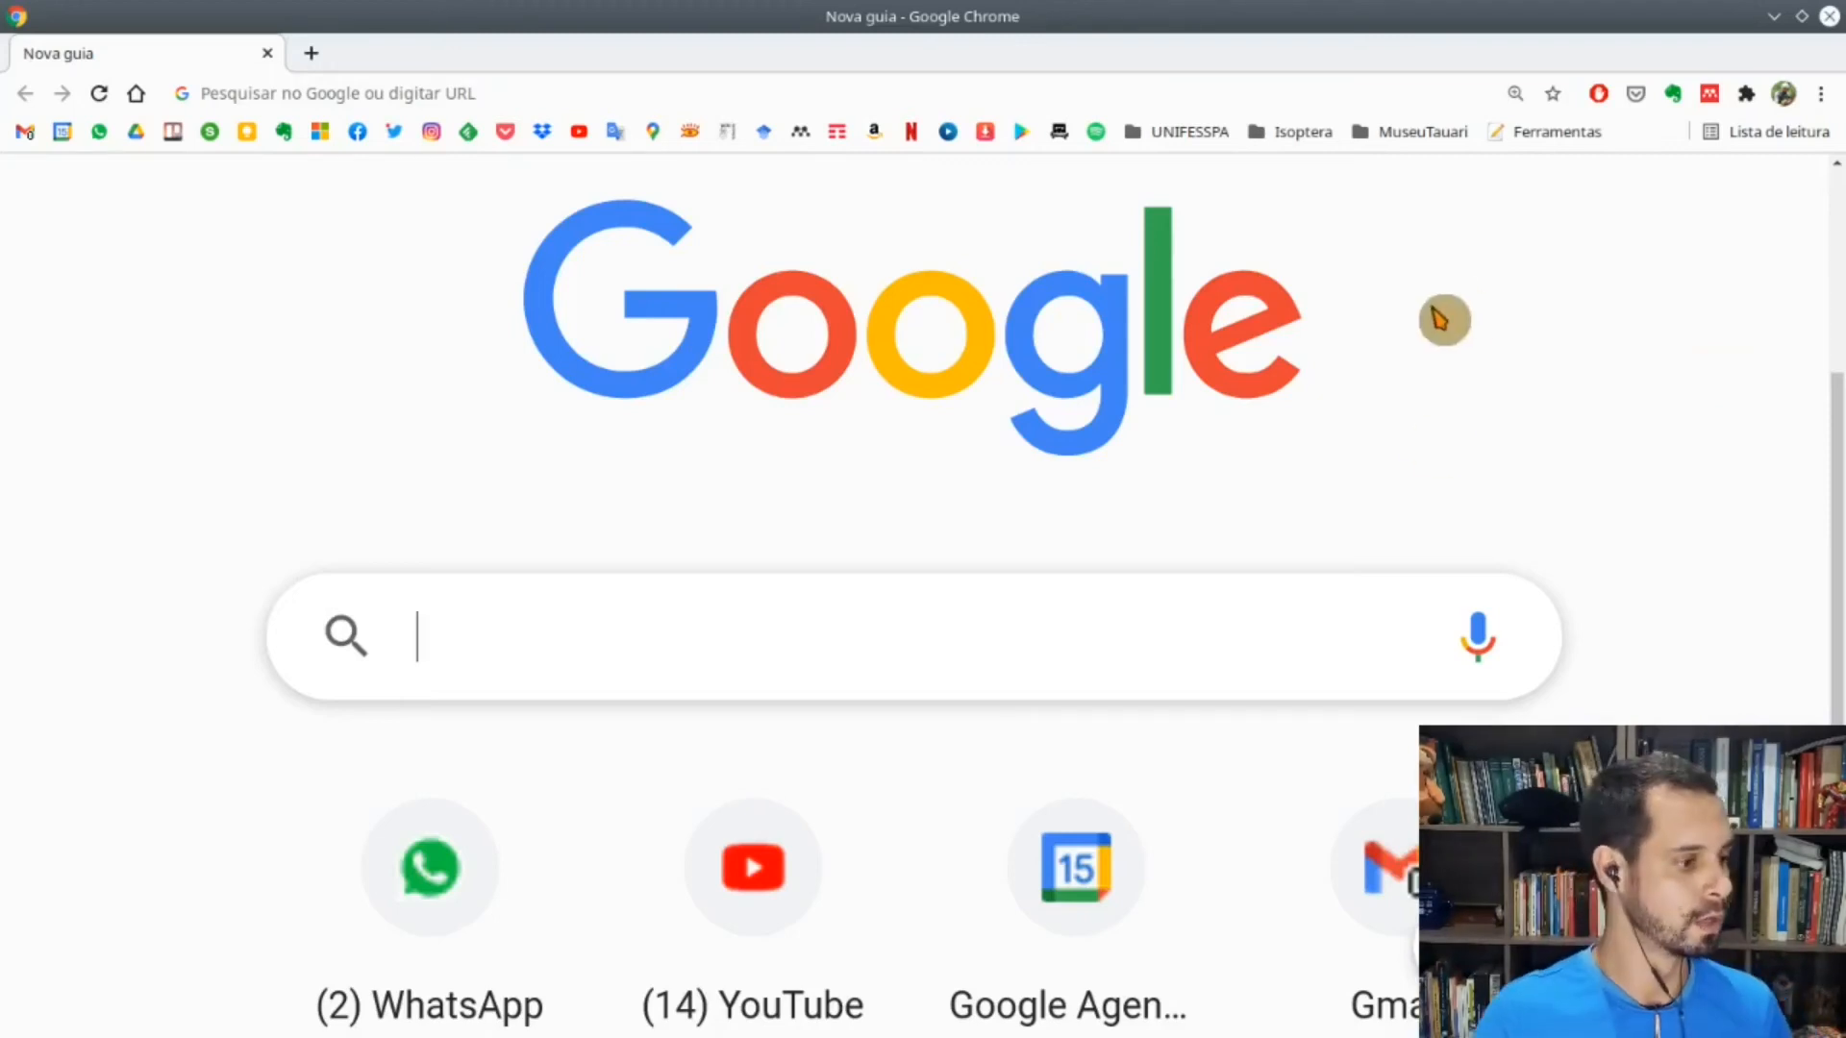
key("alt+Tab")
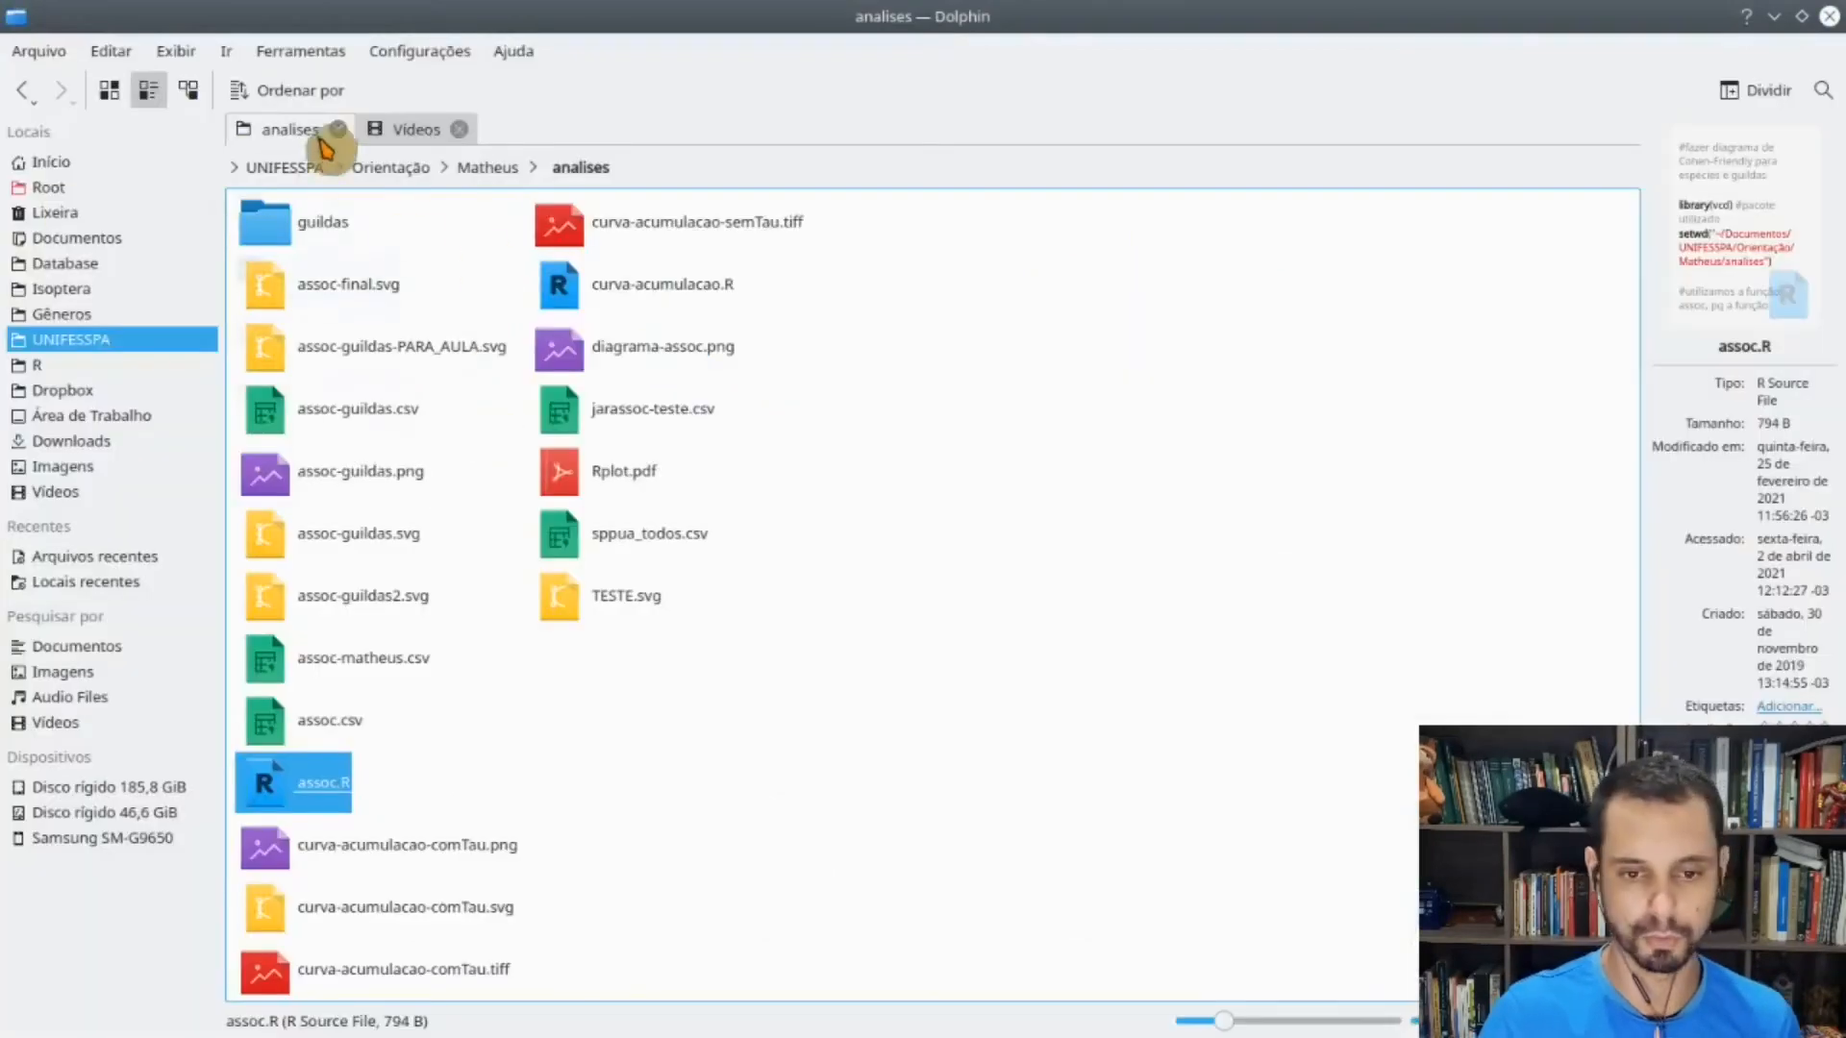
left_click(77, 343)
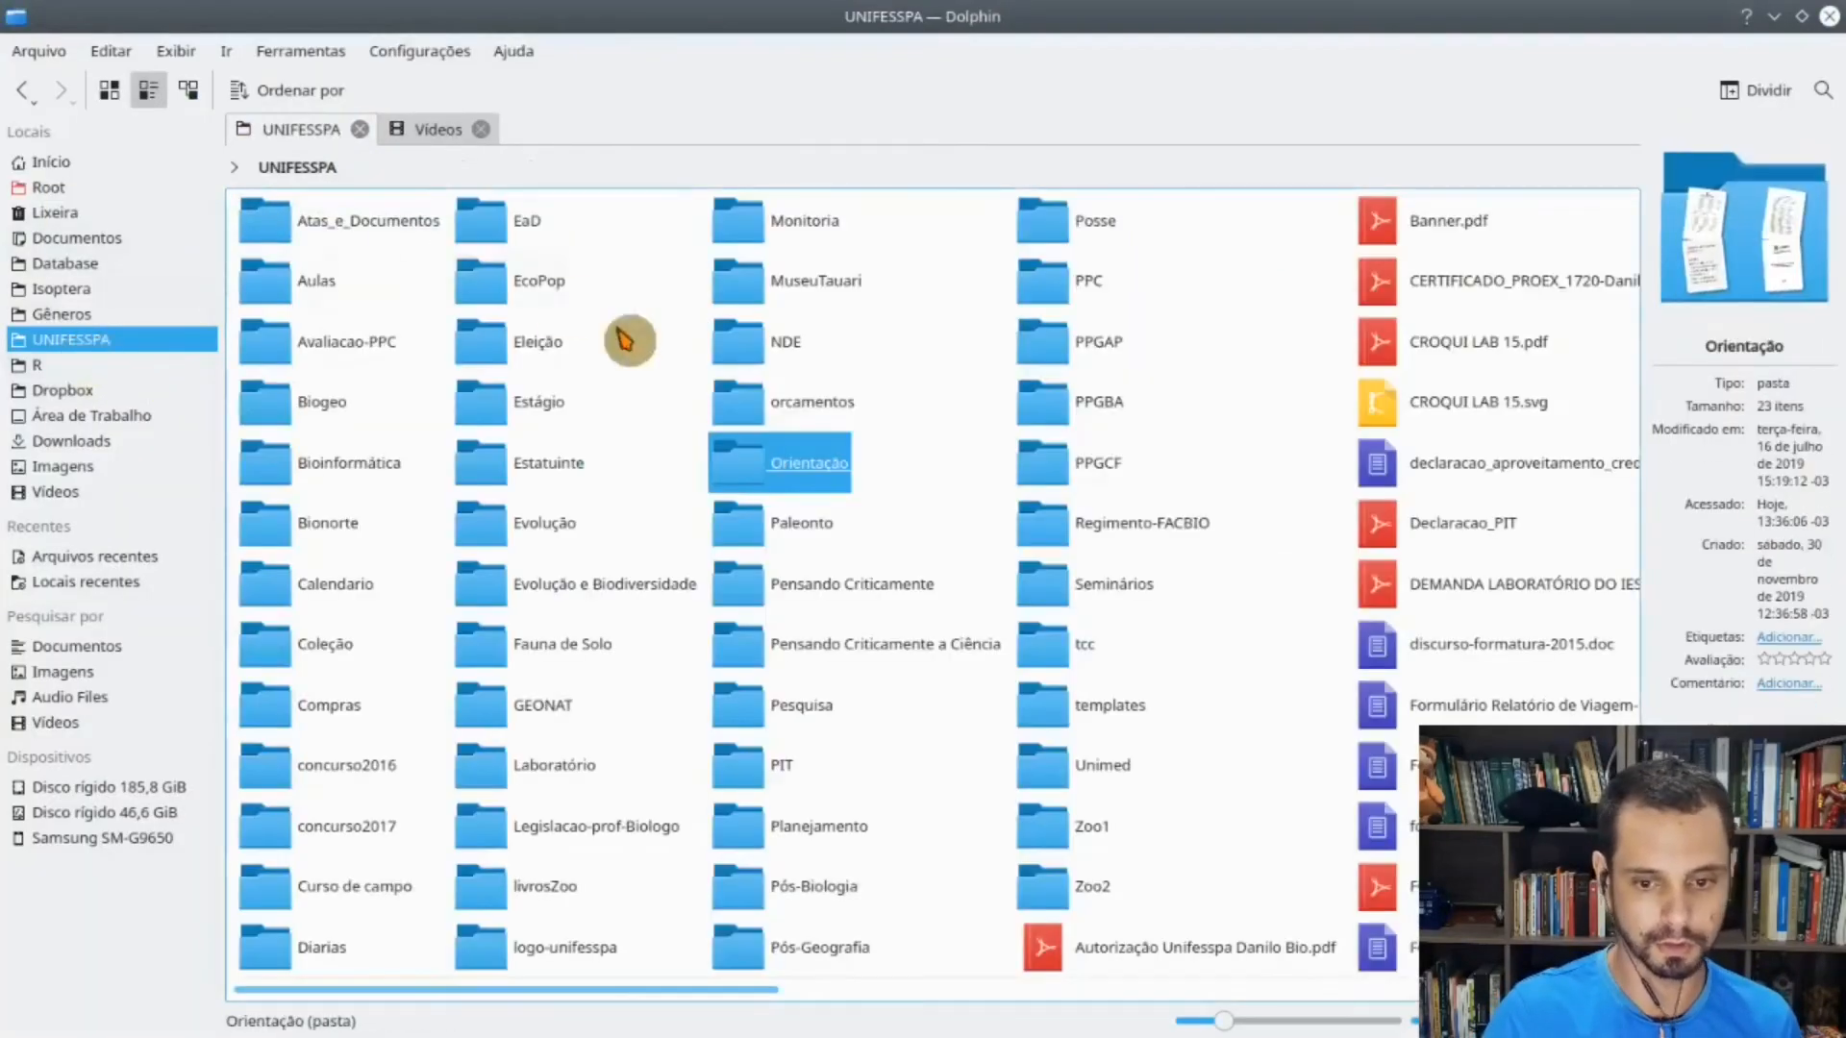
left_click(834, 290)
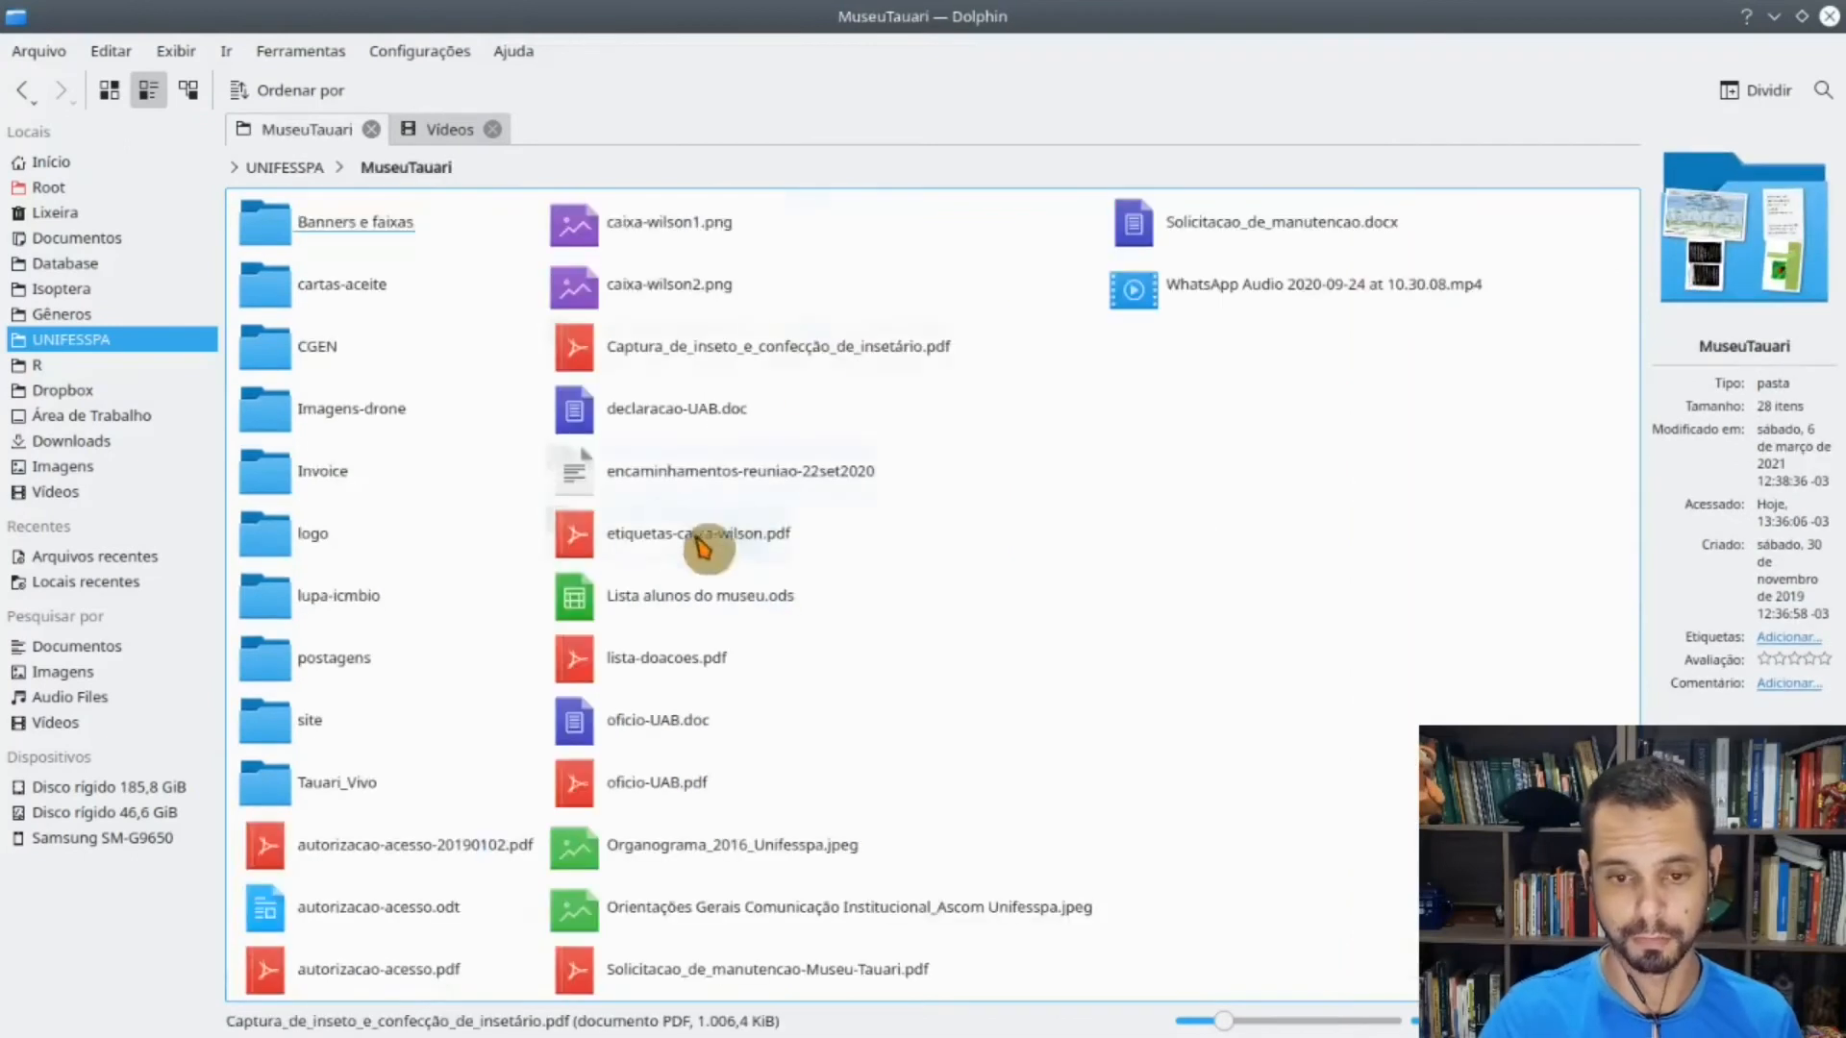
left_click(375, 243)
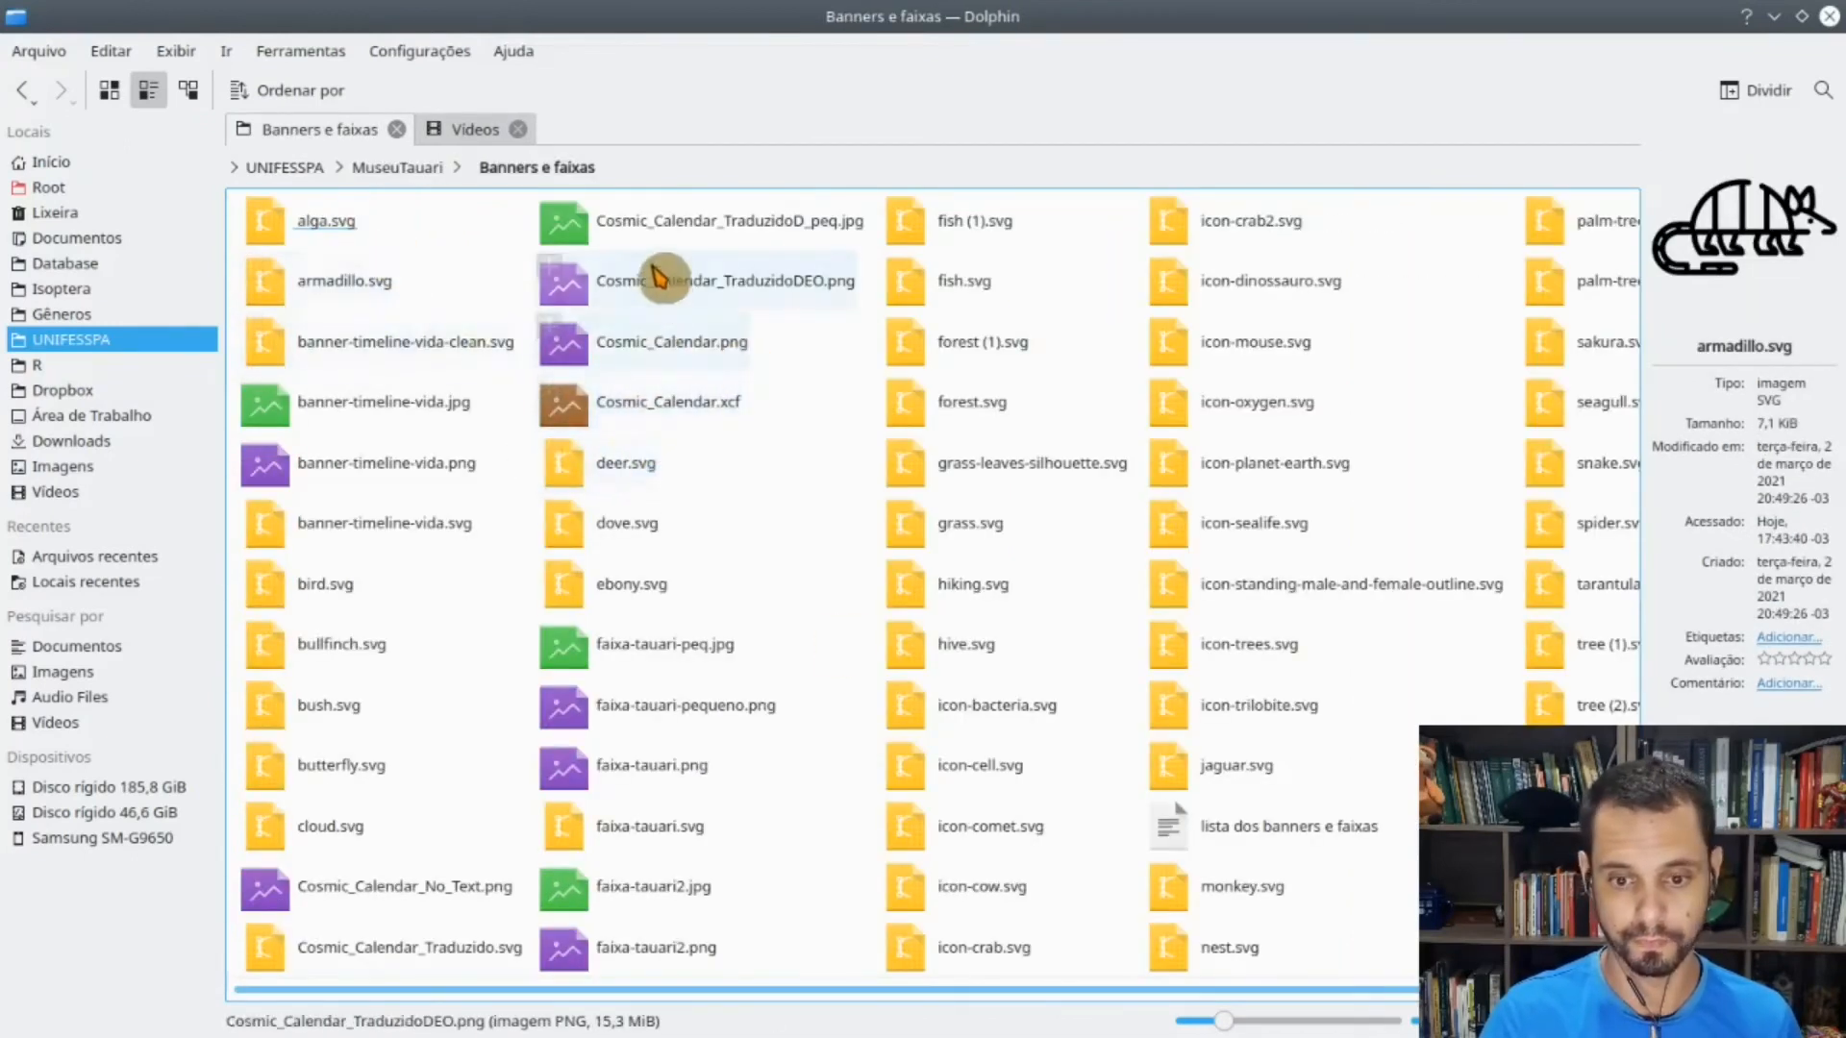
left_click(397, 468)
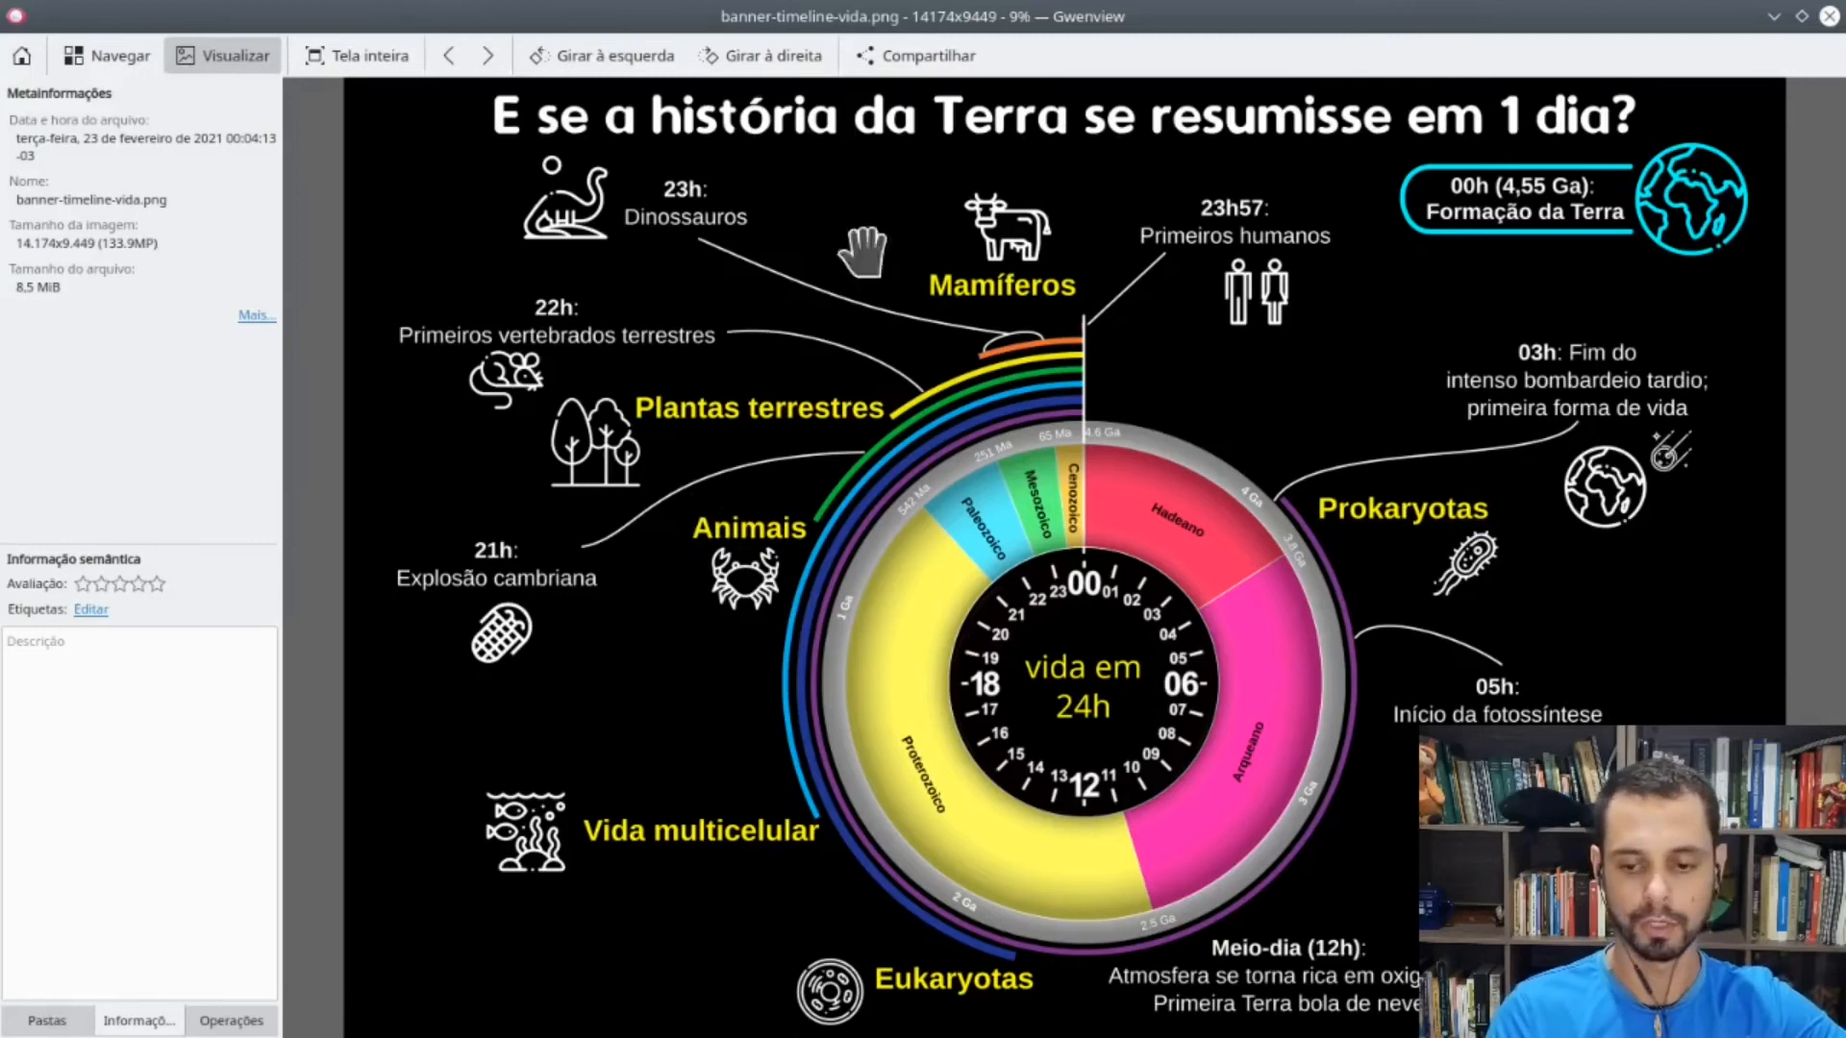
- Browse the folder's thumbnails in Gwenview, view Cosmic_Calendar_TraduzidoDEO.png, and return to the thumbnails
left_click(106, 55)
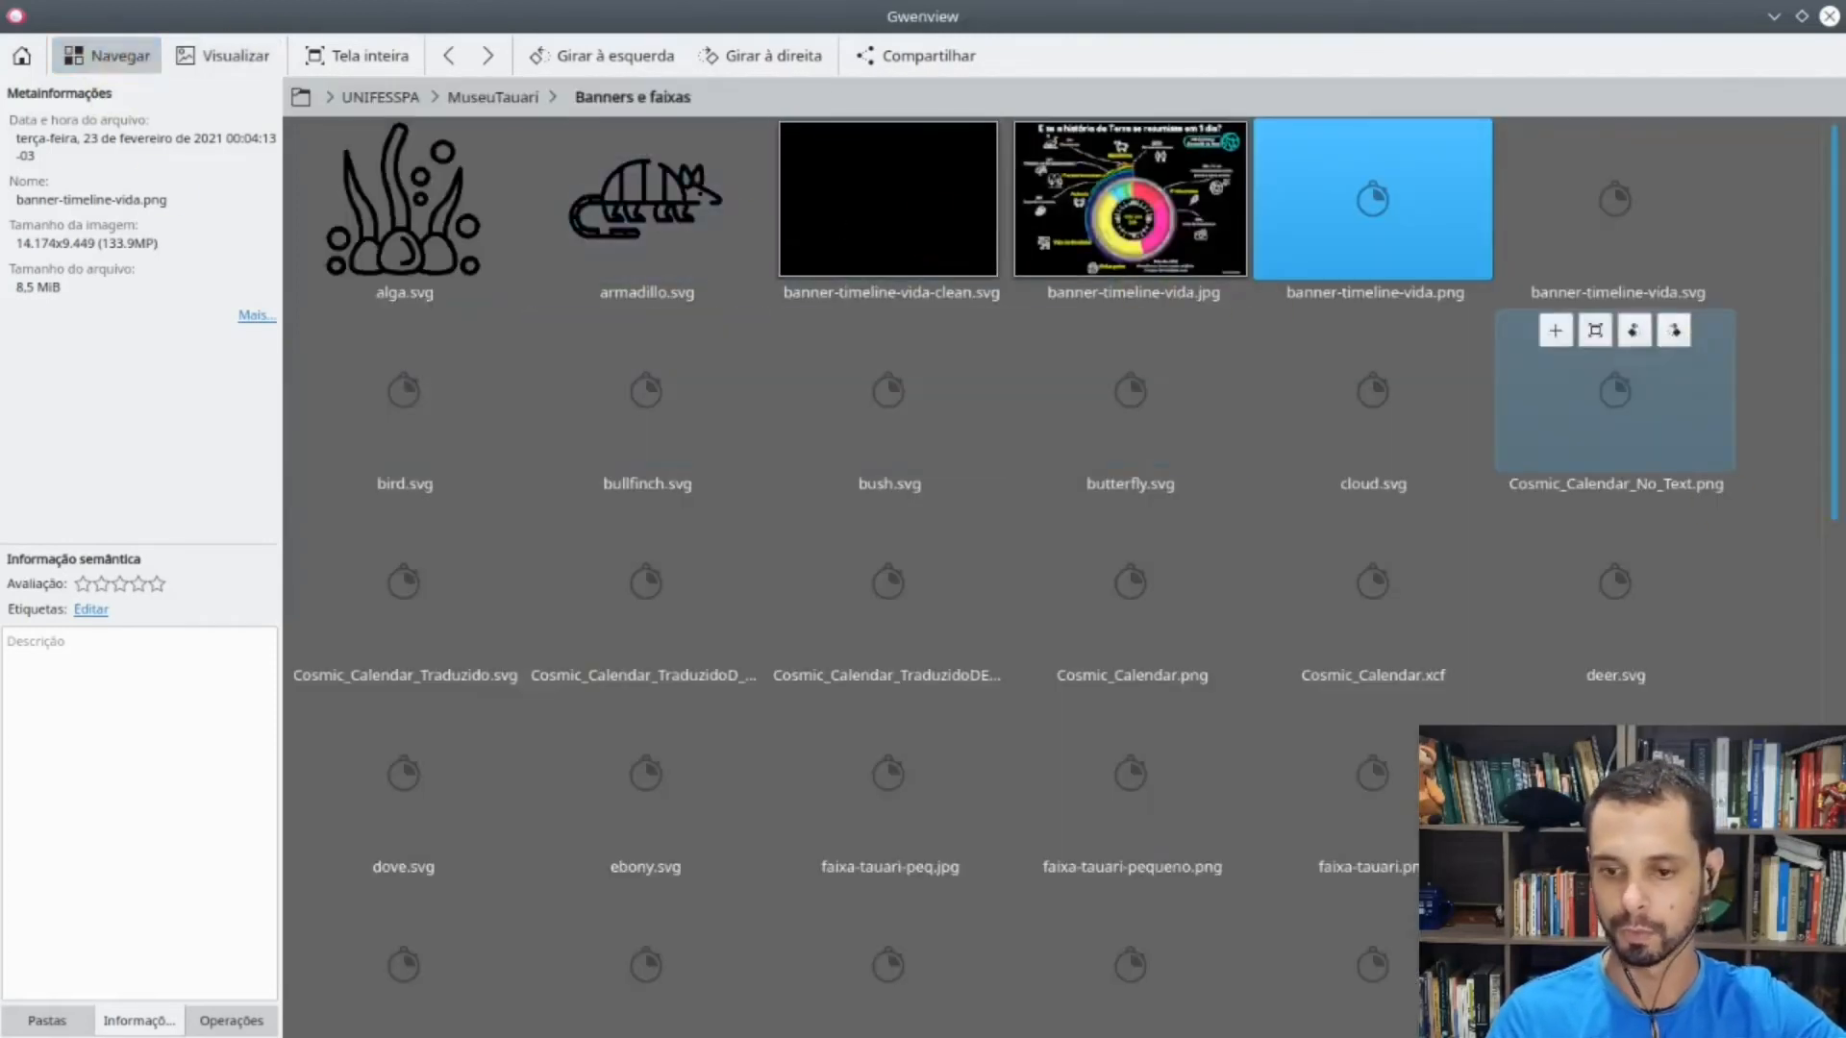
scroll(1758, 687, "down", 5)
scroll(1763, 689, "up", 5)
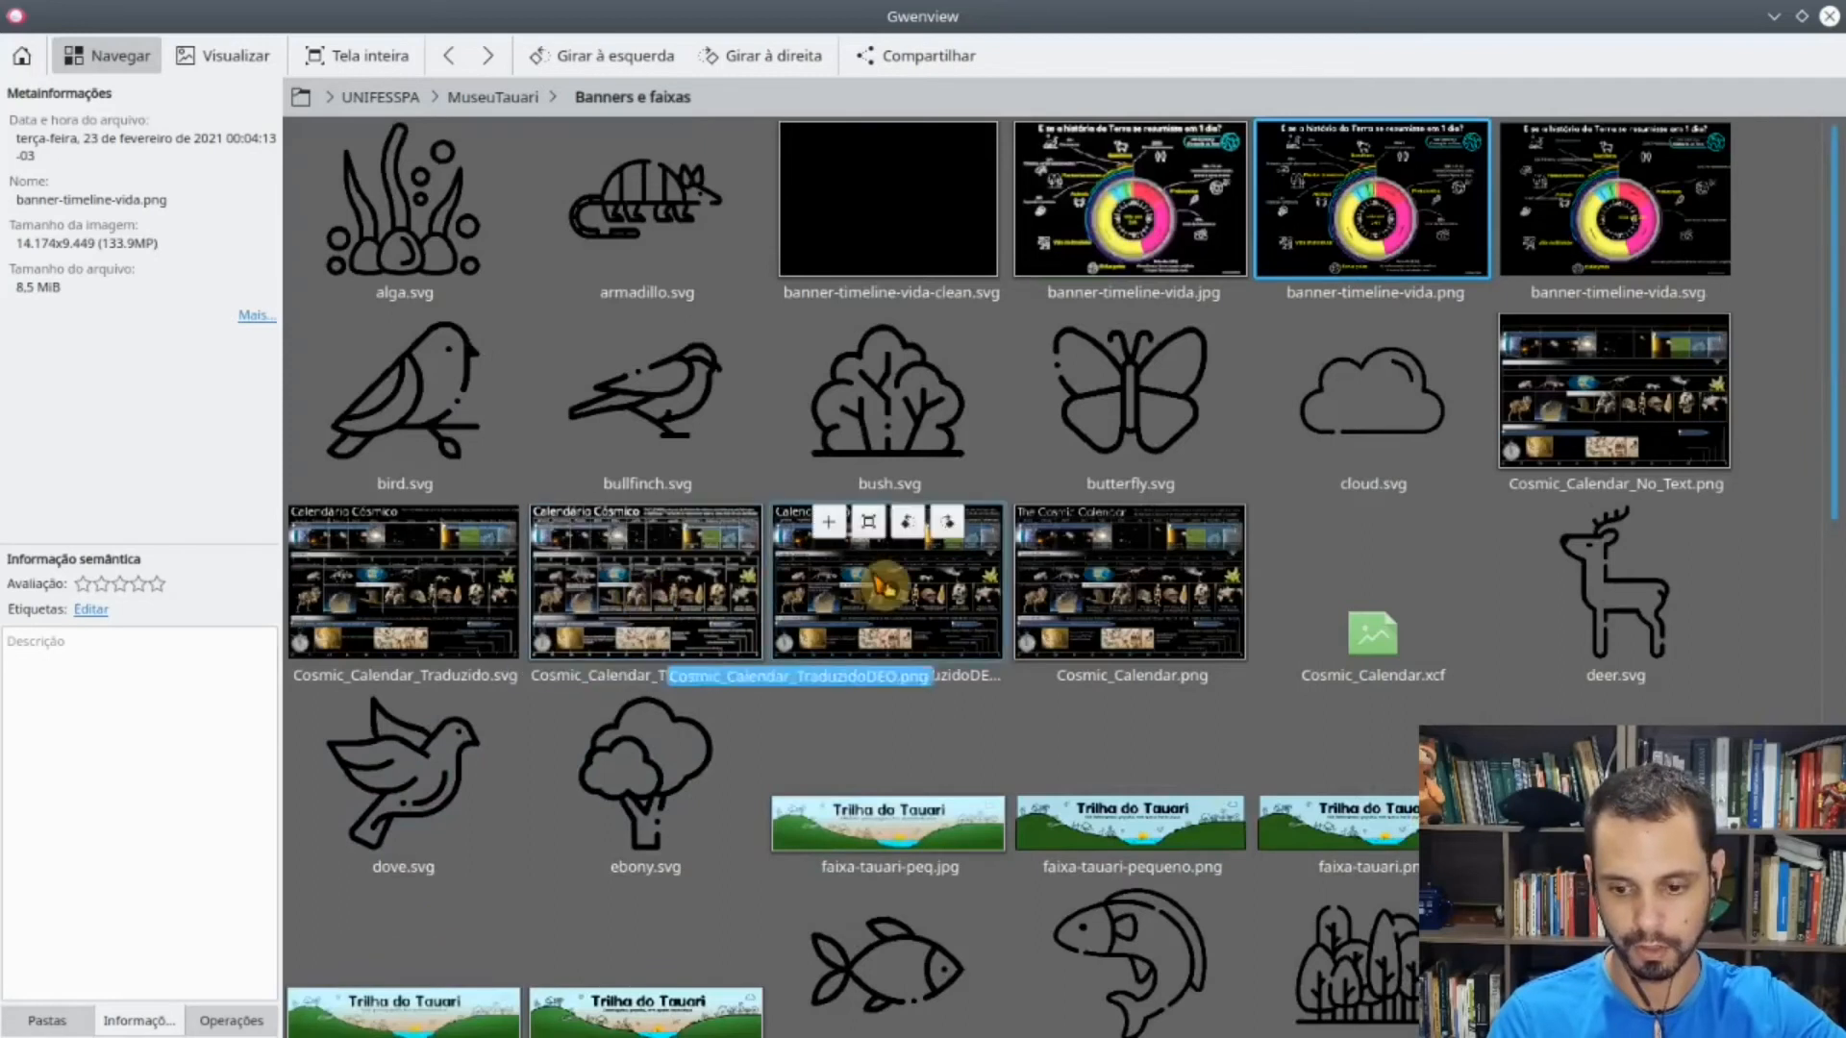
left_click(870, 605)
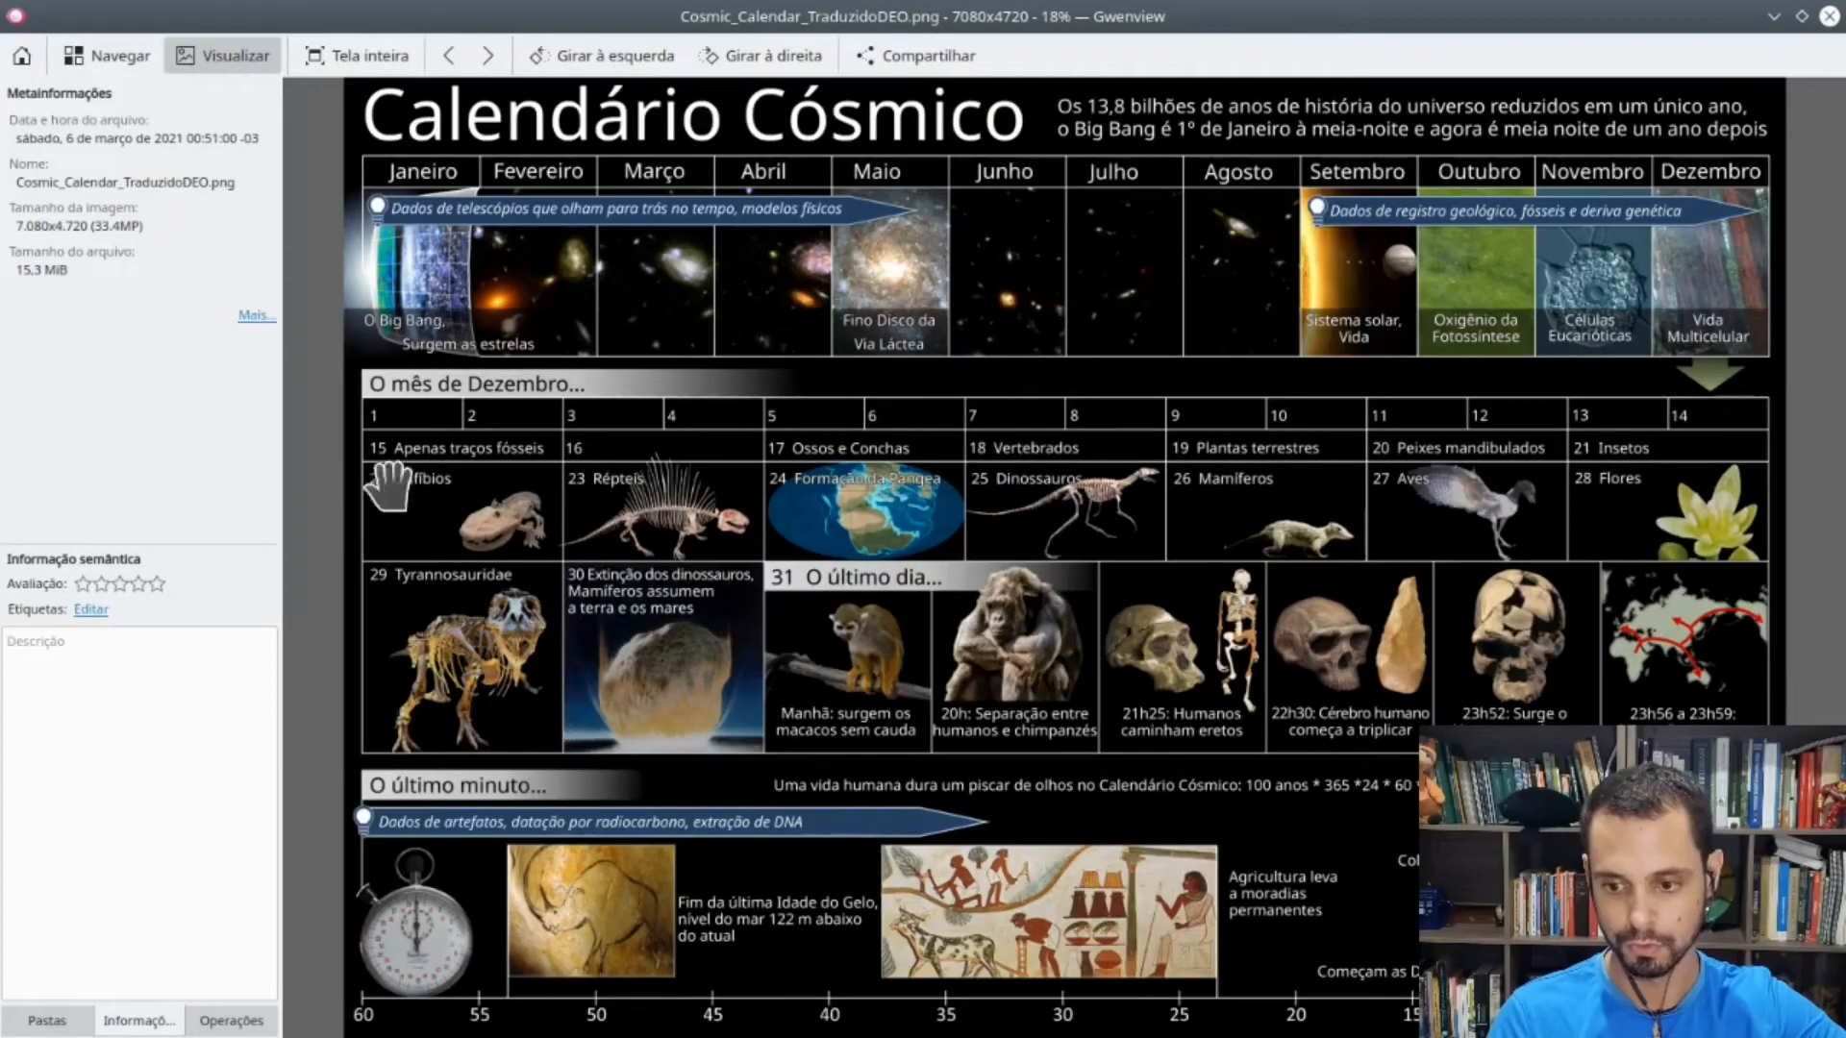
left_click(82, 59)
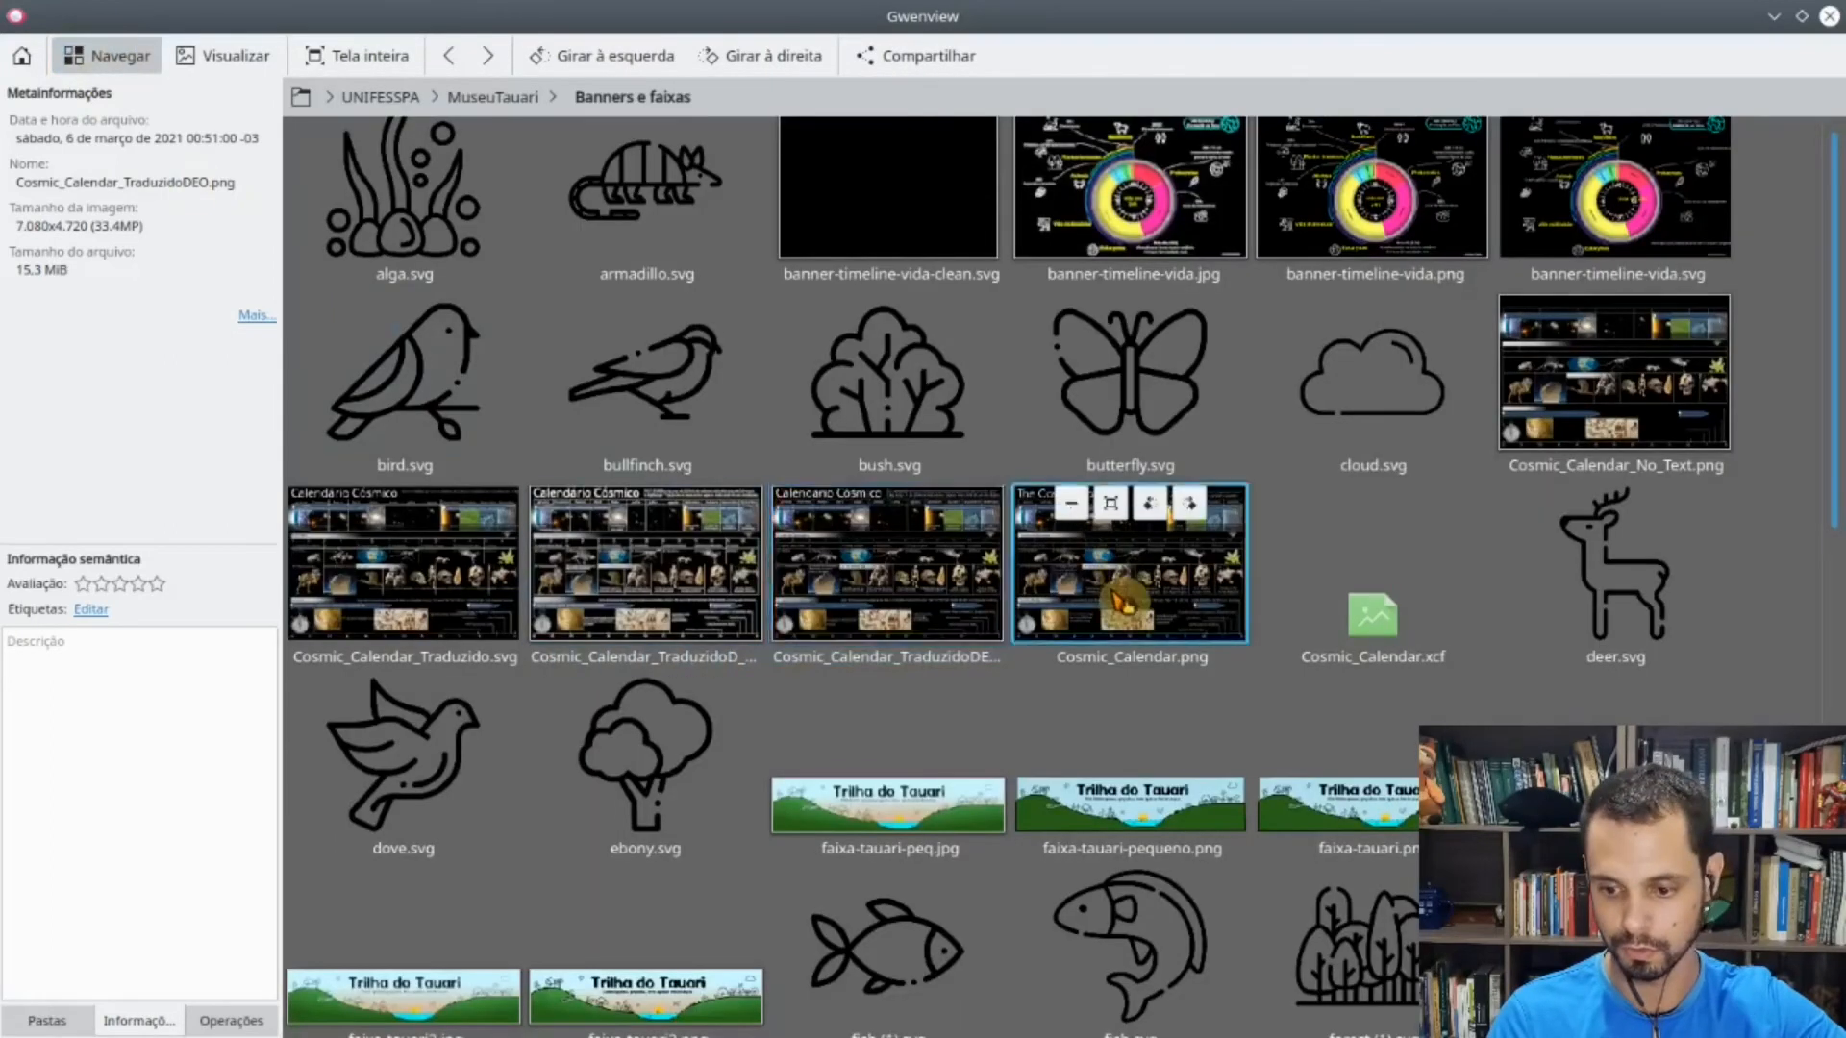
- View Cosmic_Calendar.png, examining the day 30 dinosaur extinction cell up close, and view the text-free Cosmic_Calendar_No_Text.png
left_click(1123, 562)
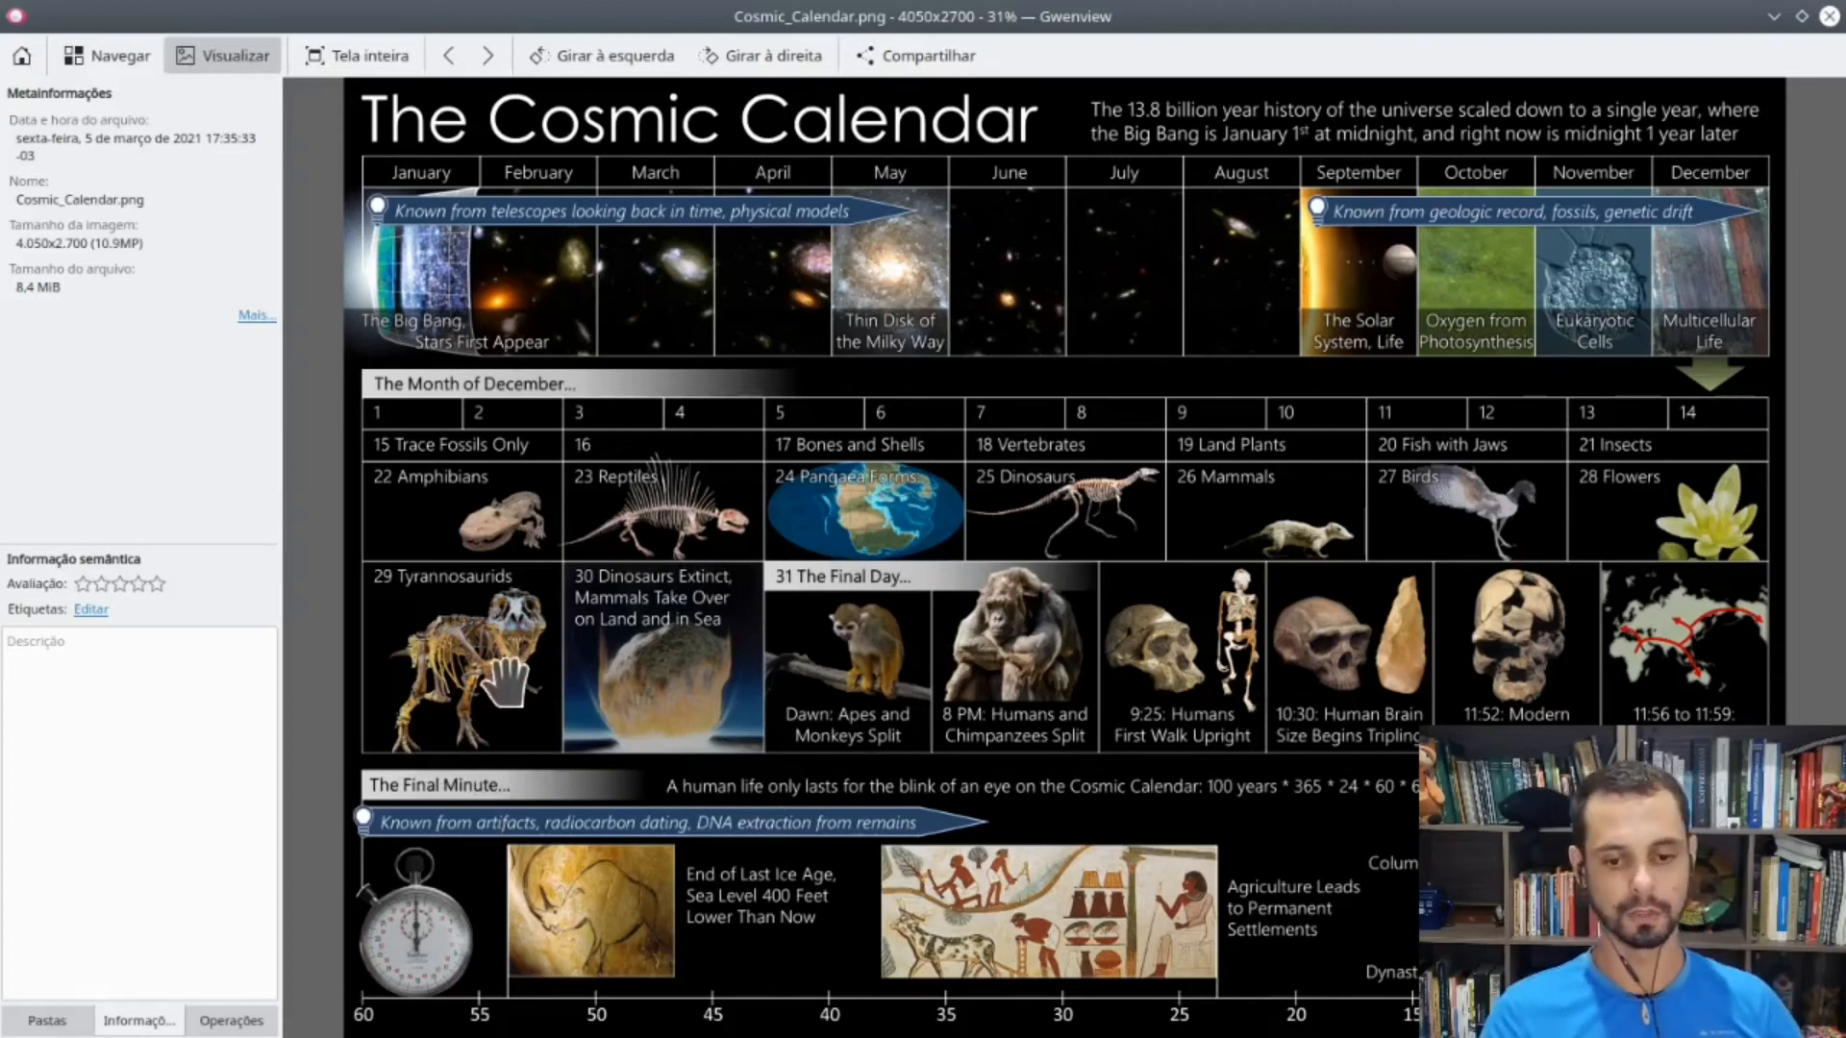
scroll(577, 615, "up", 3)
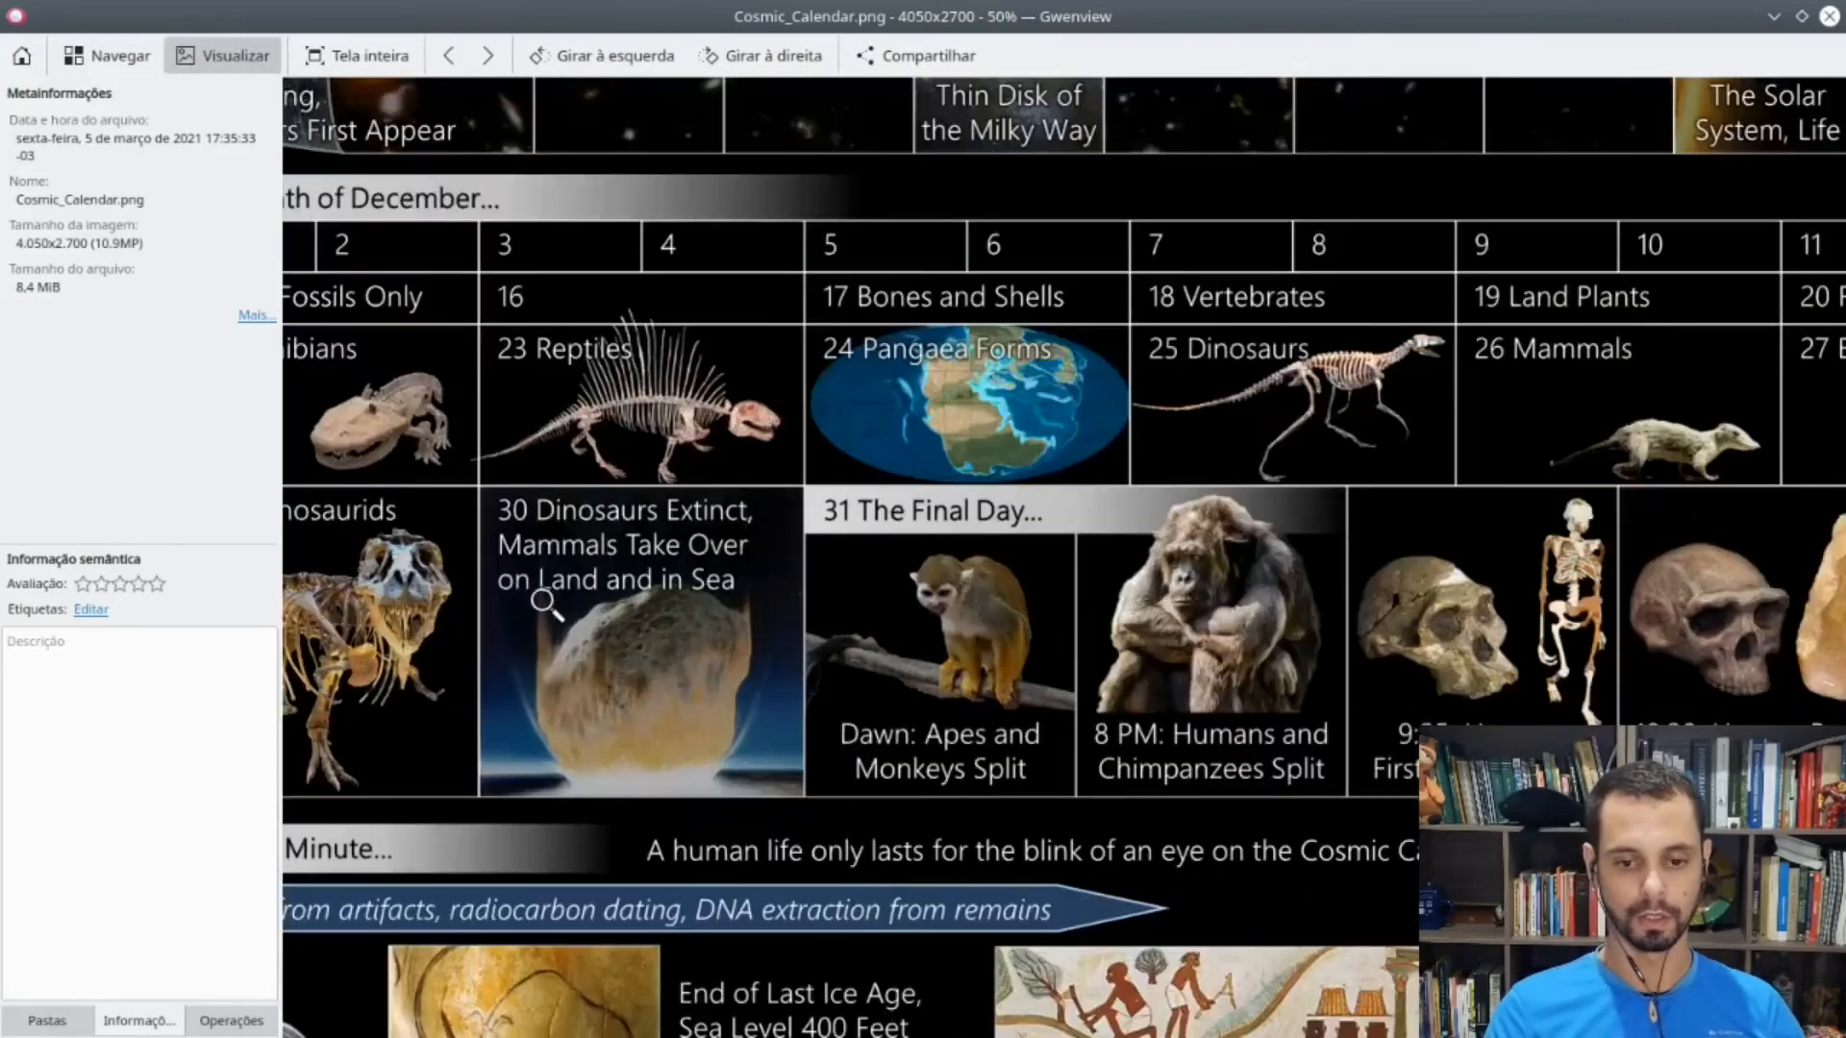
scroll(411, 567, "up", 1)
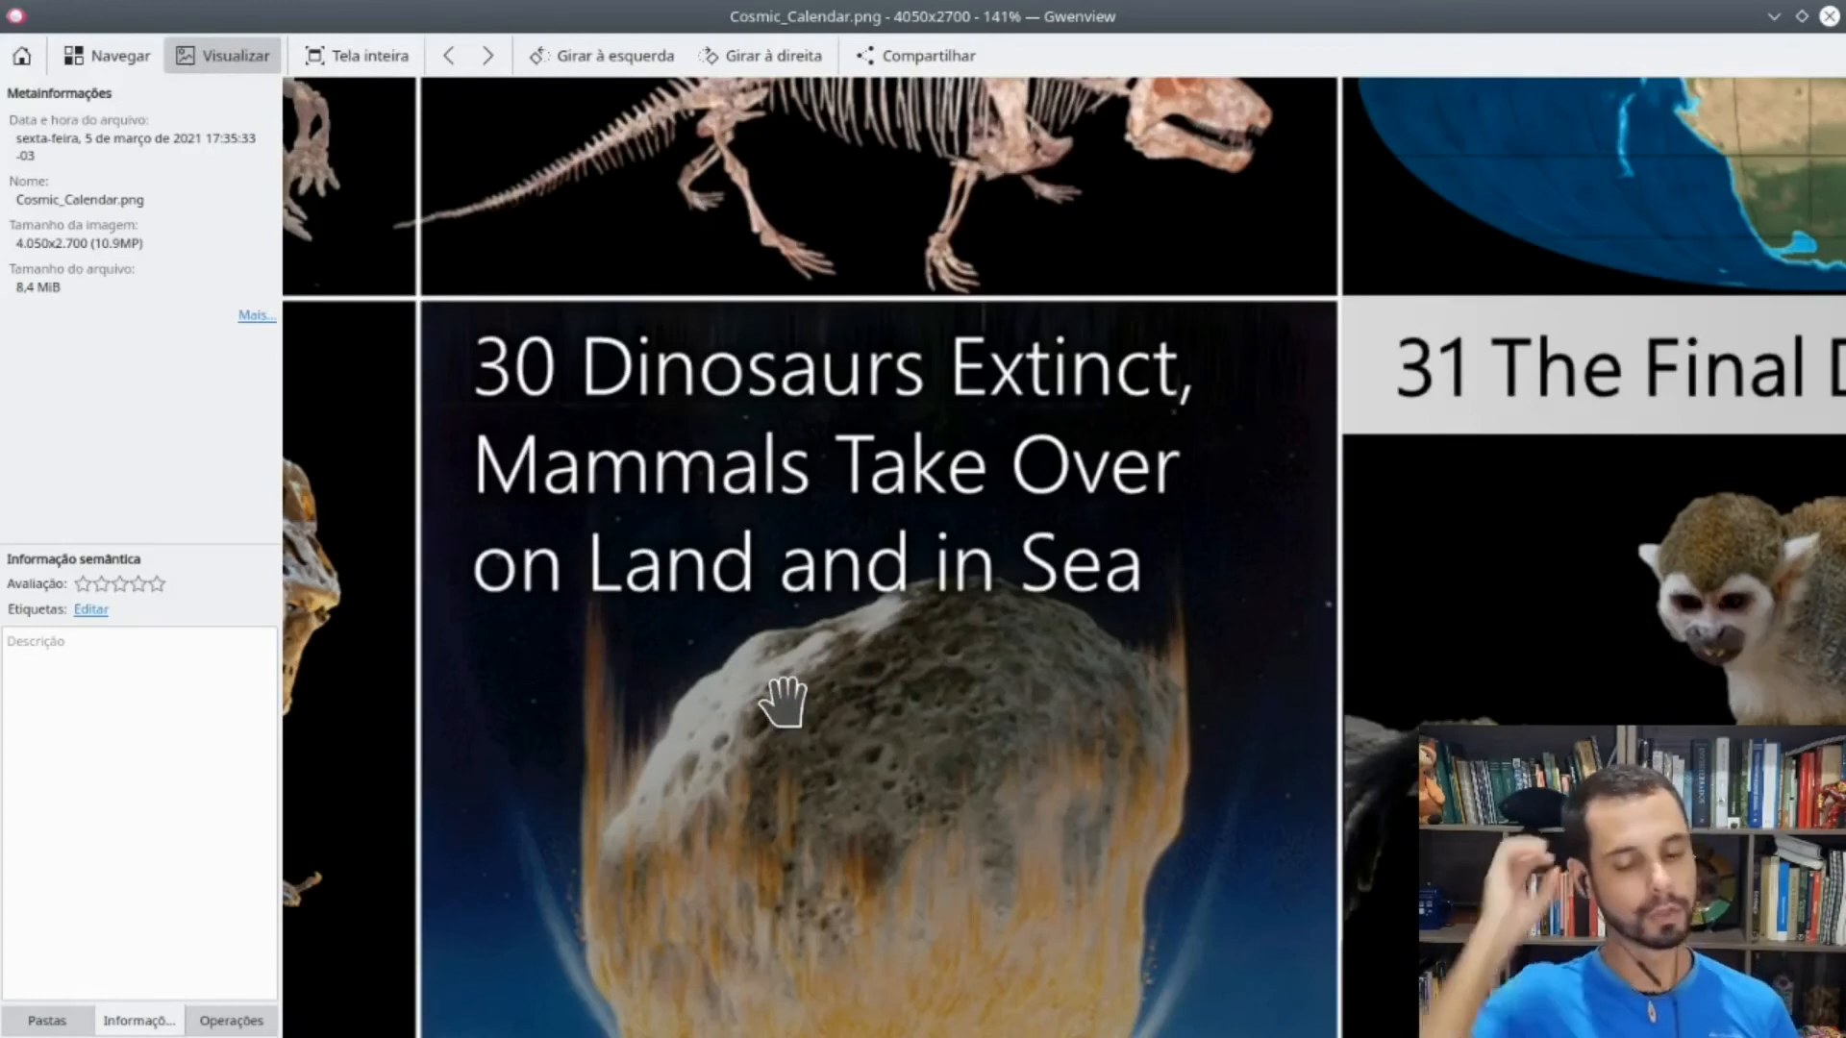
scroll(807, 582, "down", 5)
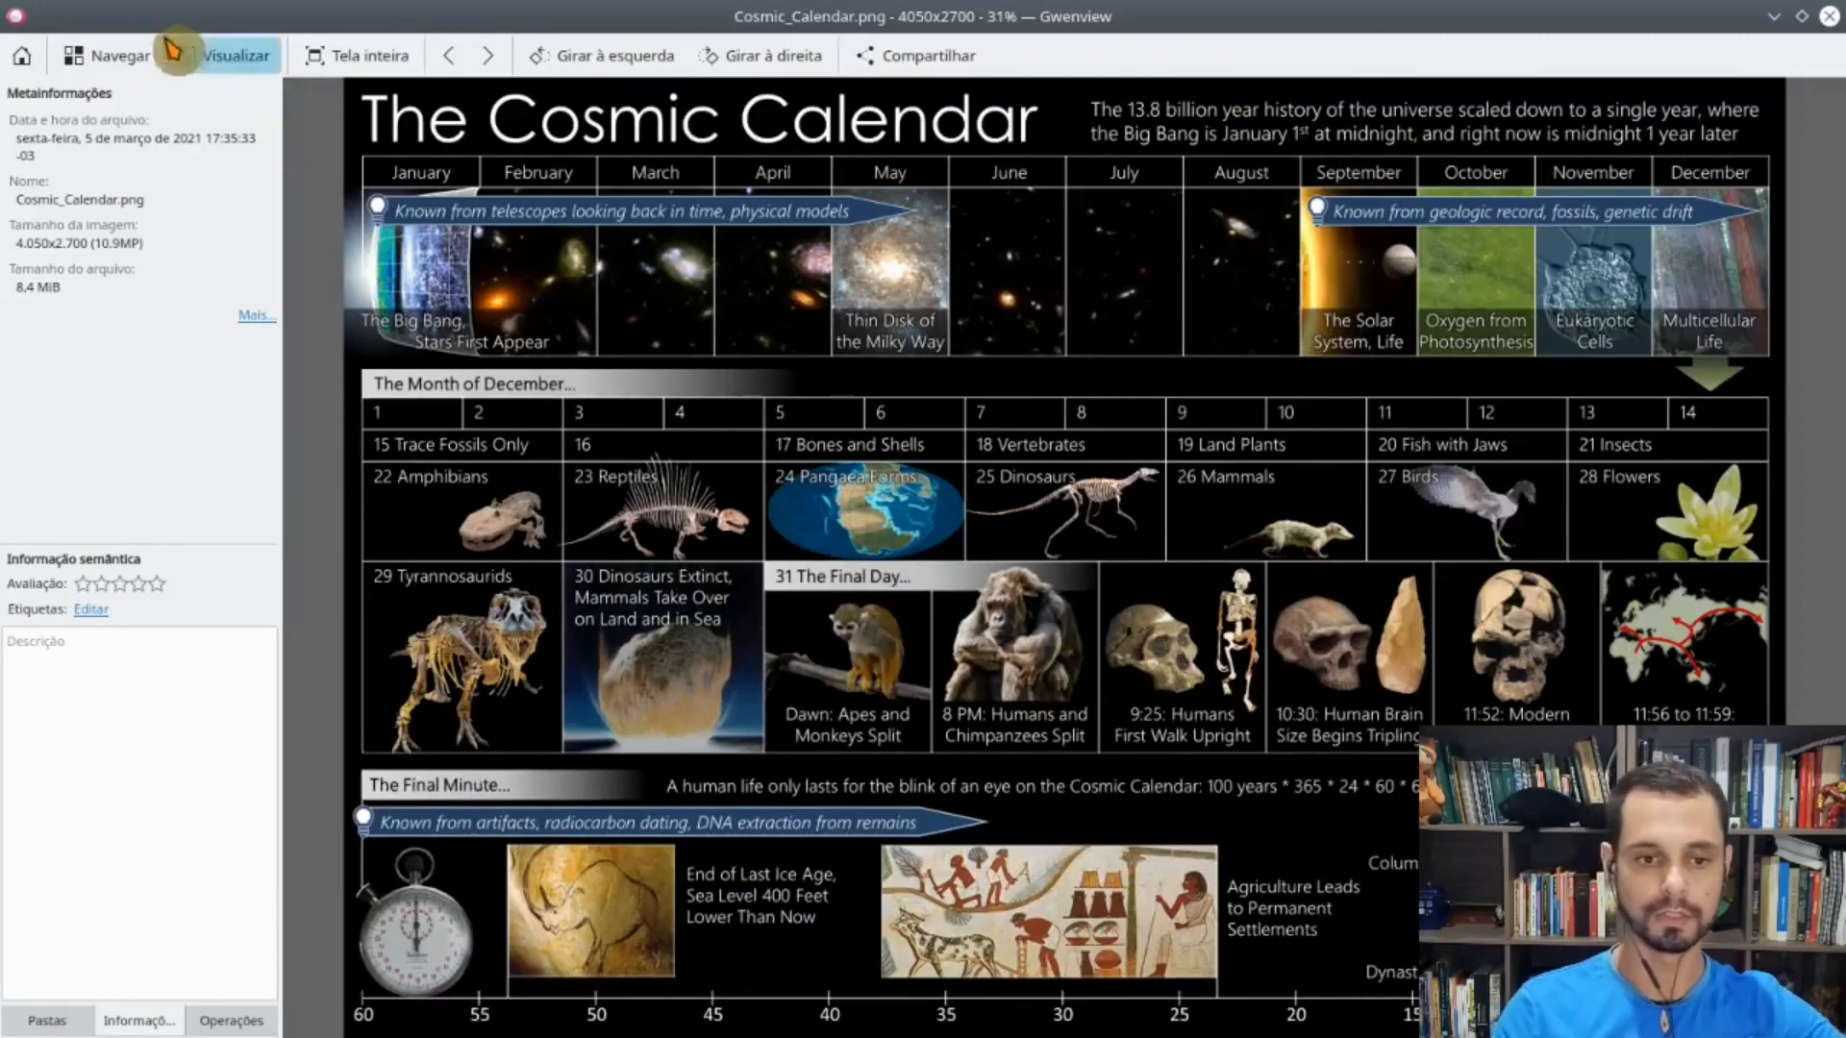
left_click(120, 54)
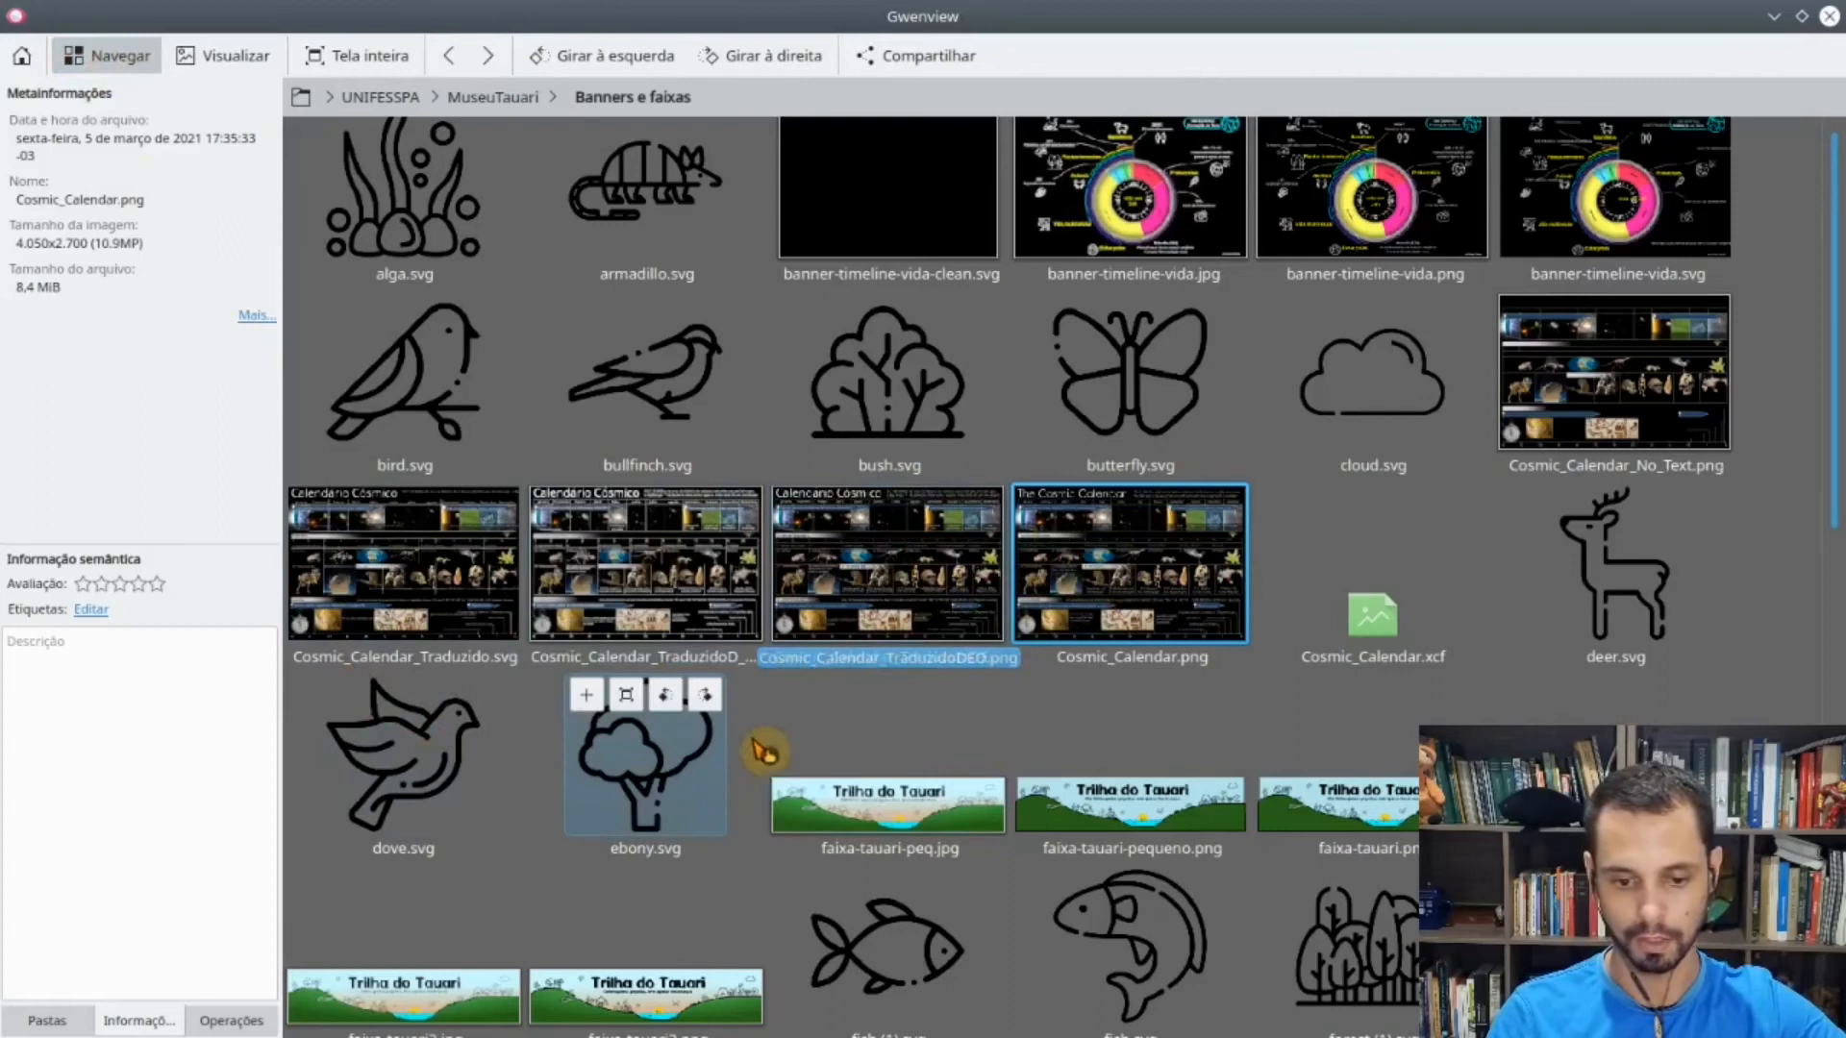
double_click(1606, 384)
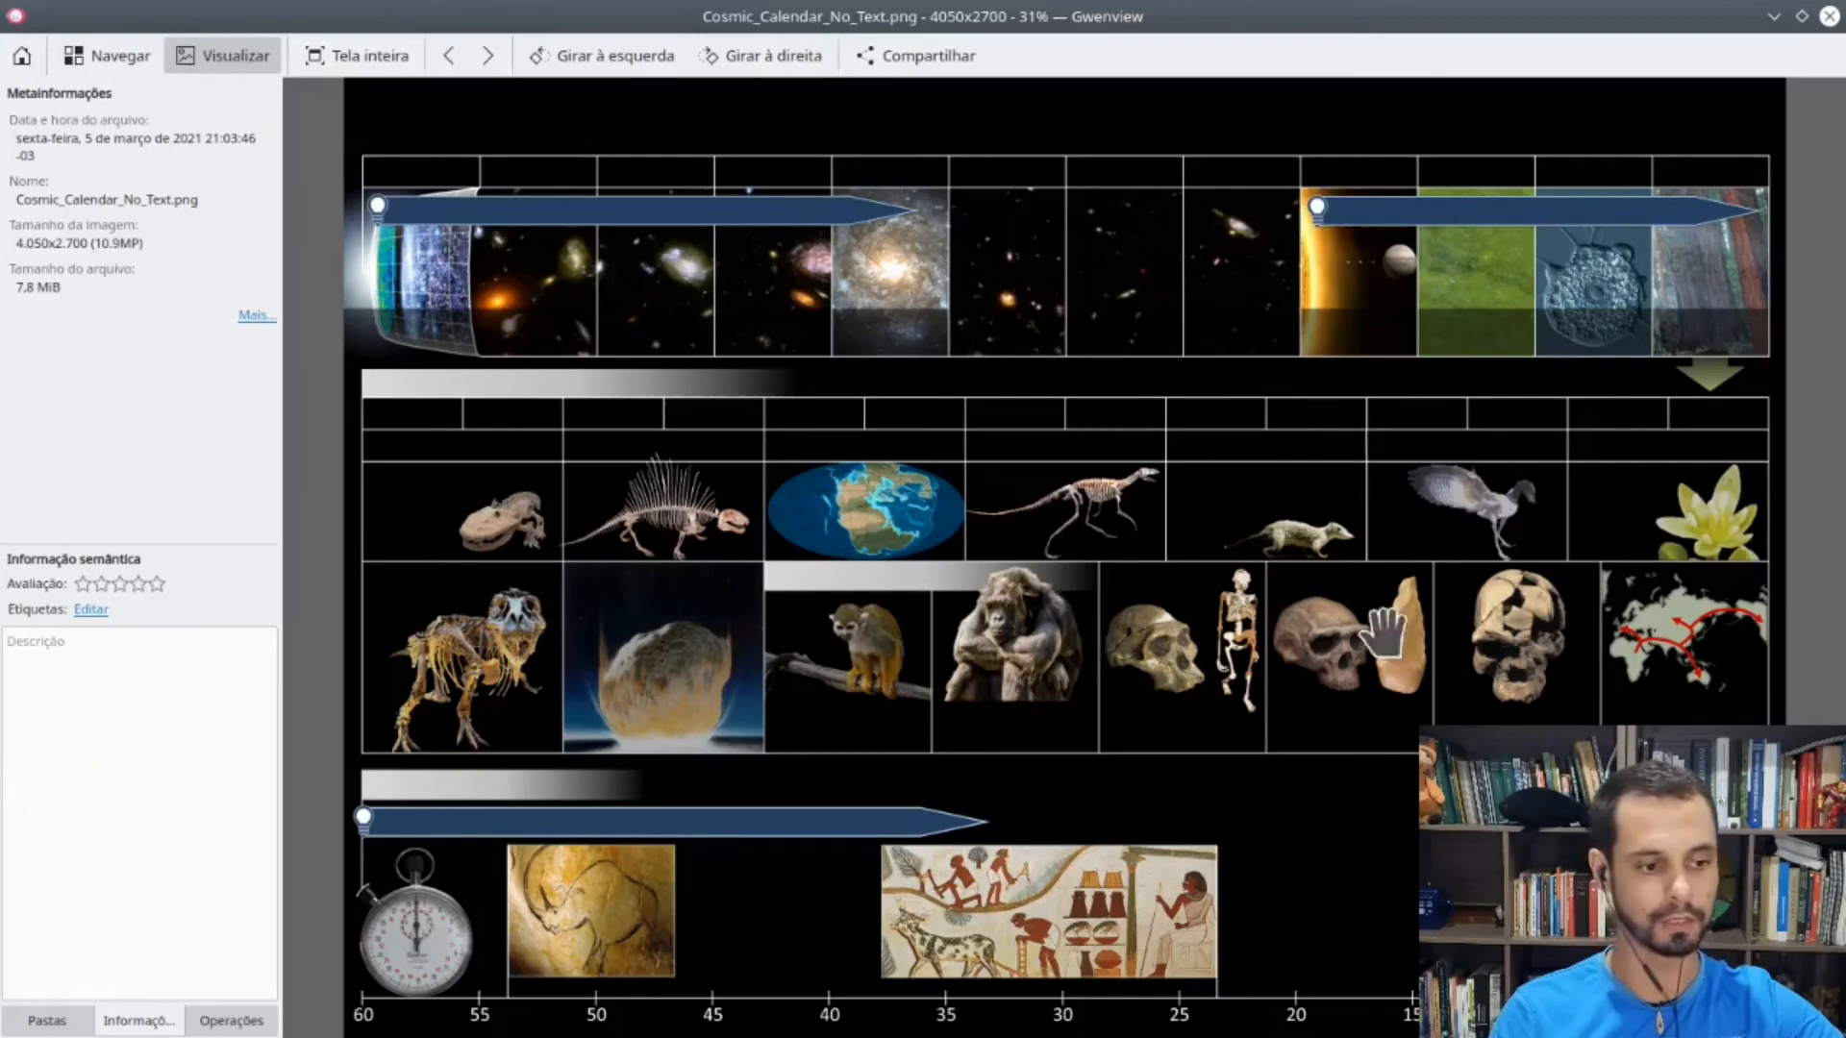
left_click(120, 60)
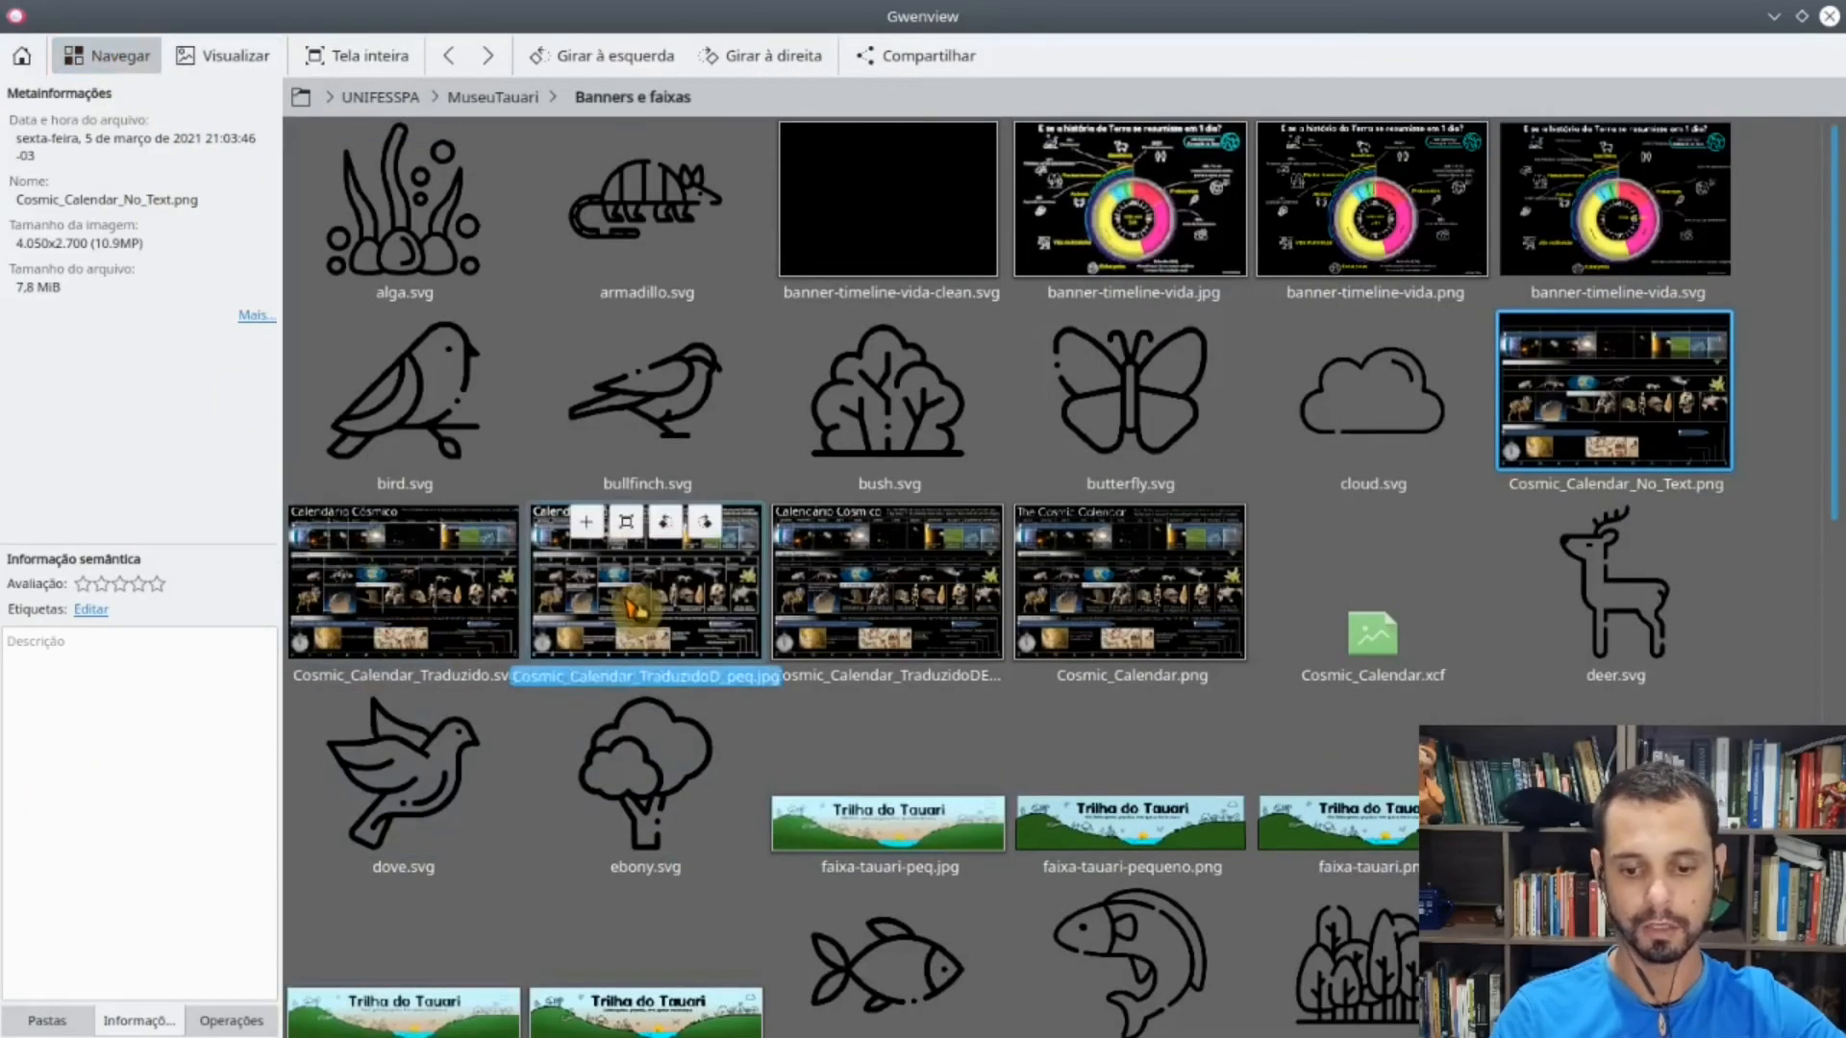
- View the small Cosmic_Calendar_TraduzidoD_peq.jpg, examine its text sharpness up close, and return to the thumbnails
left_click(672, 598)
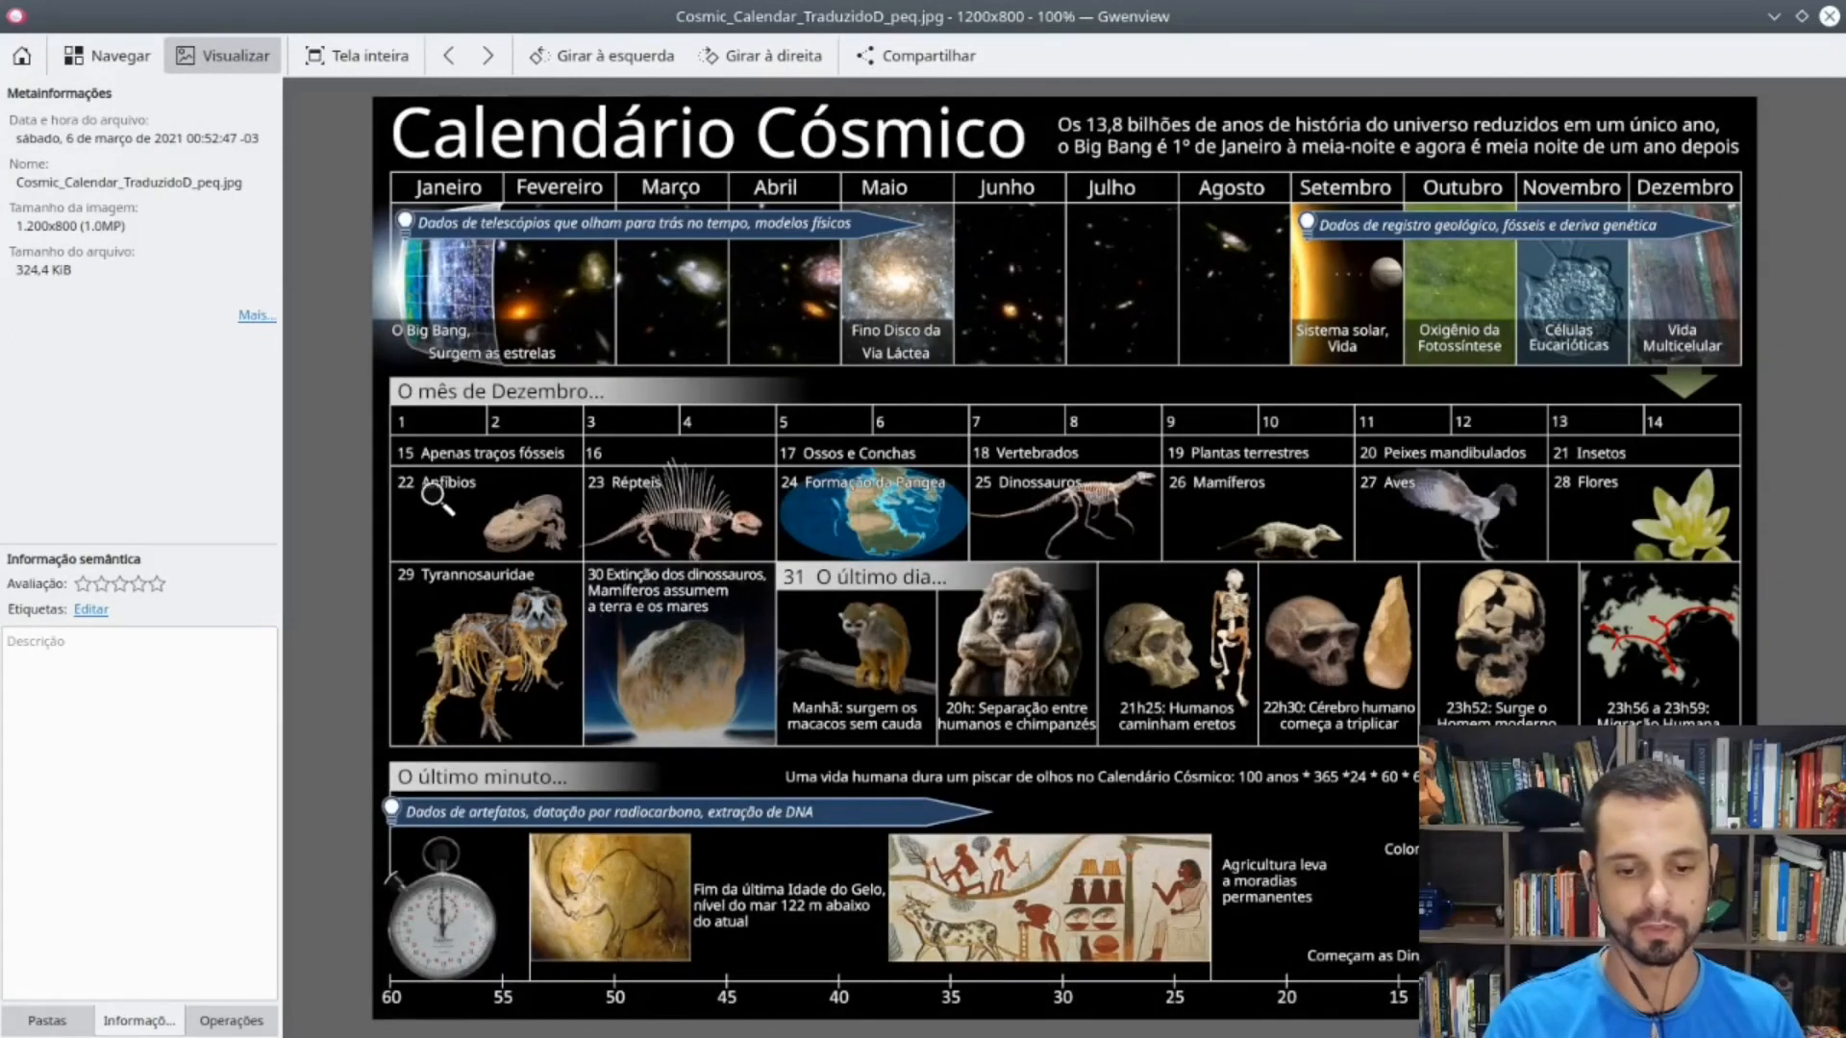
scroll(437, 500, "up", 3, "ctrl")
scroll(807, 524, "down", 2, "ctrl")
scroll(810, 532, "up", 1, "ctrl")
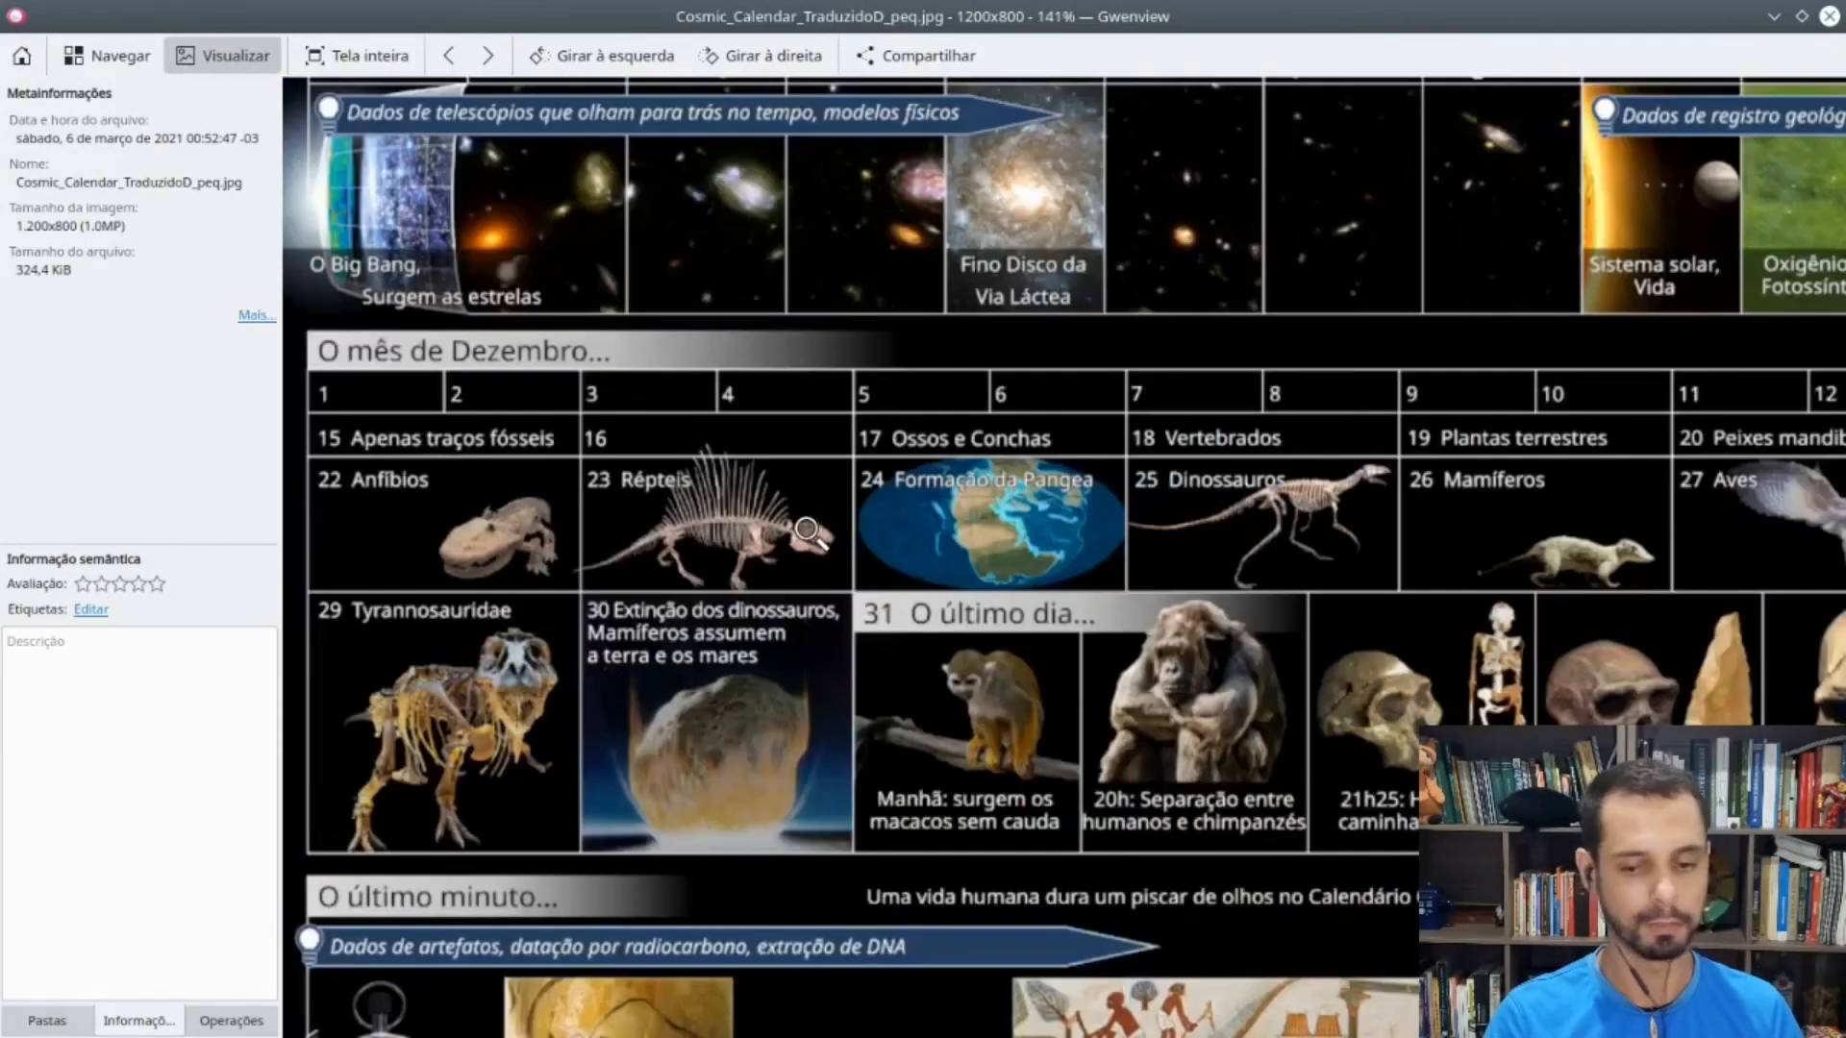
scroll(808, 529, "down", 1, "ctrl")
left_click(104, 56)
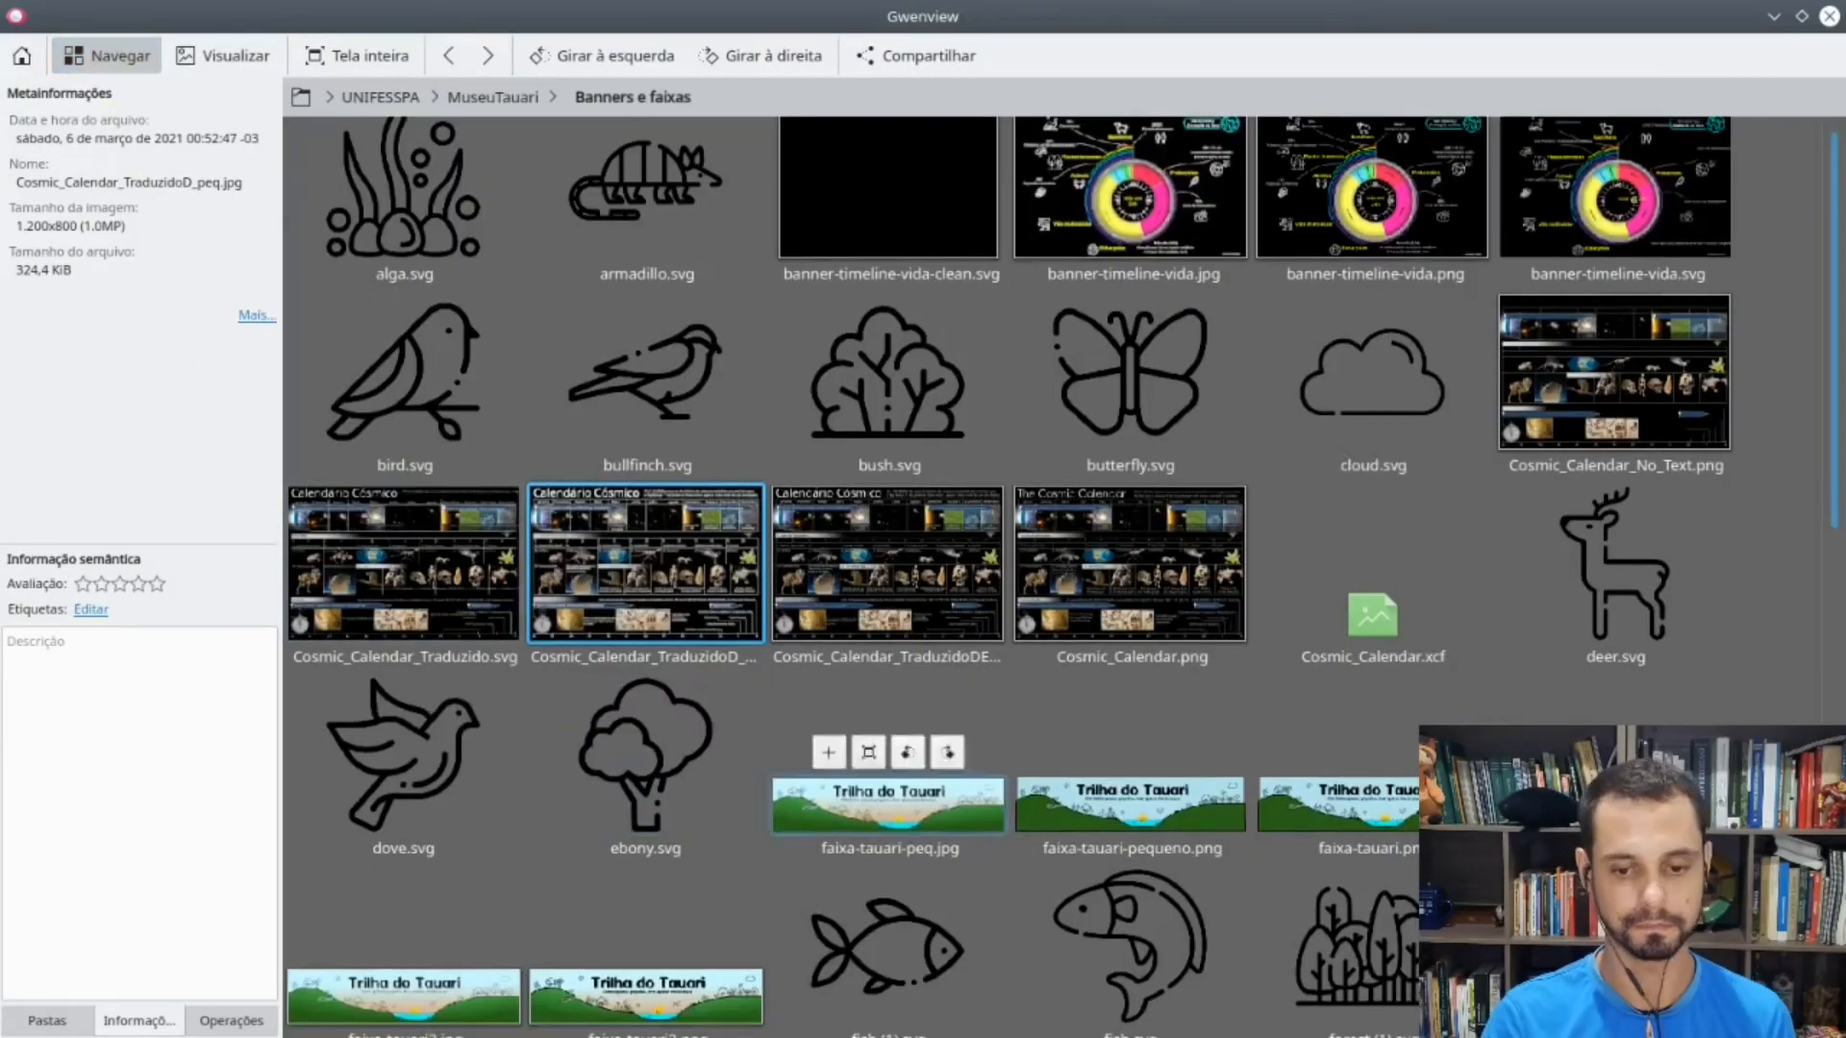
- View Cosmic_Calendar_Traduzido.svg, open it in Inkscape, and examine the vector text of the day 30 cell up close
double_click(404, 540)
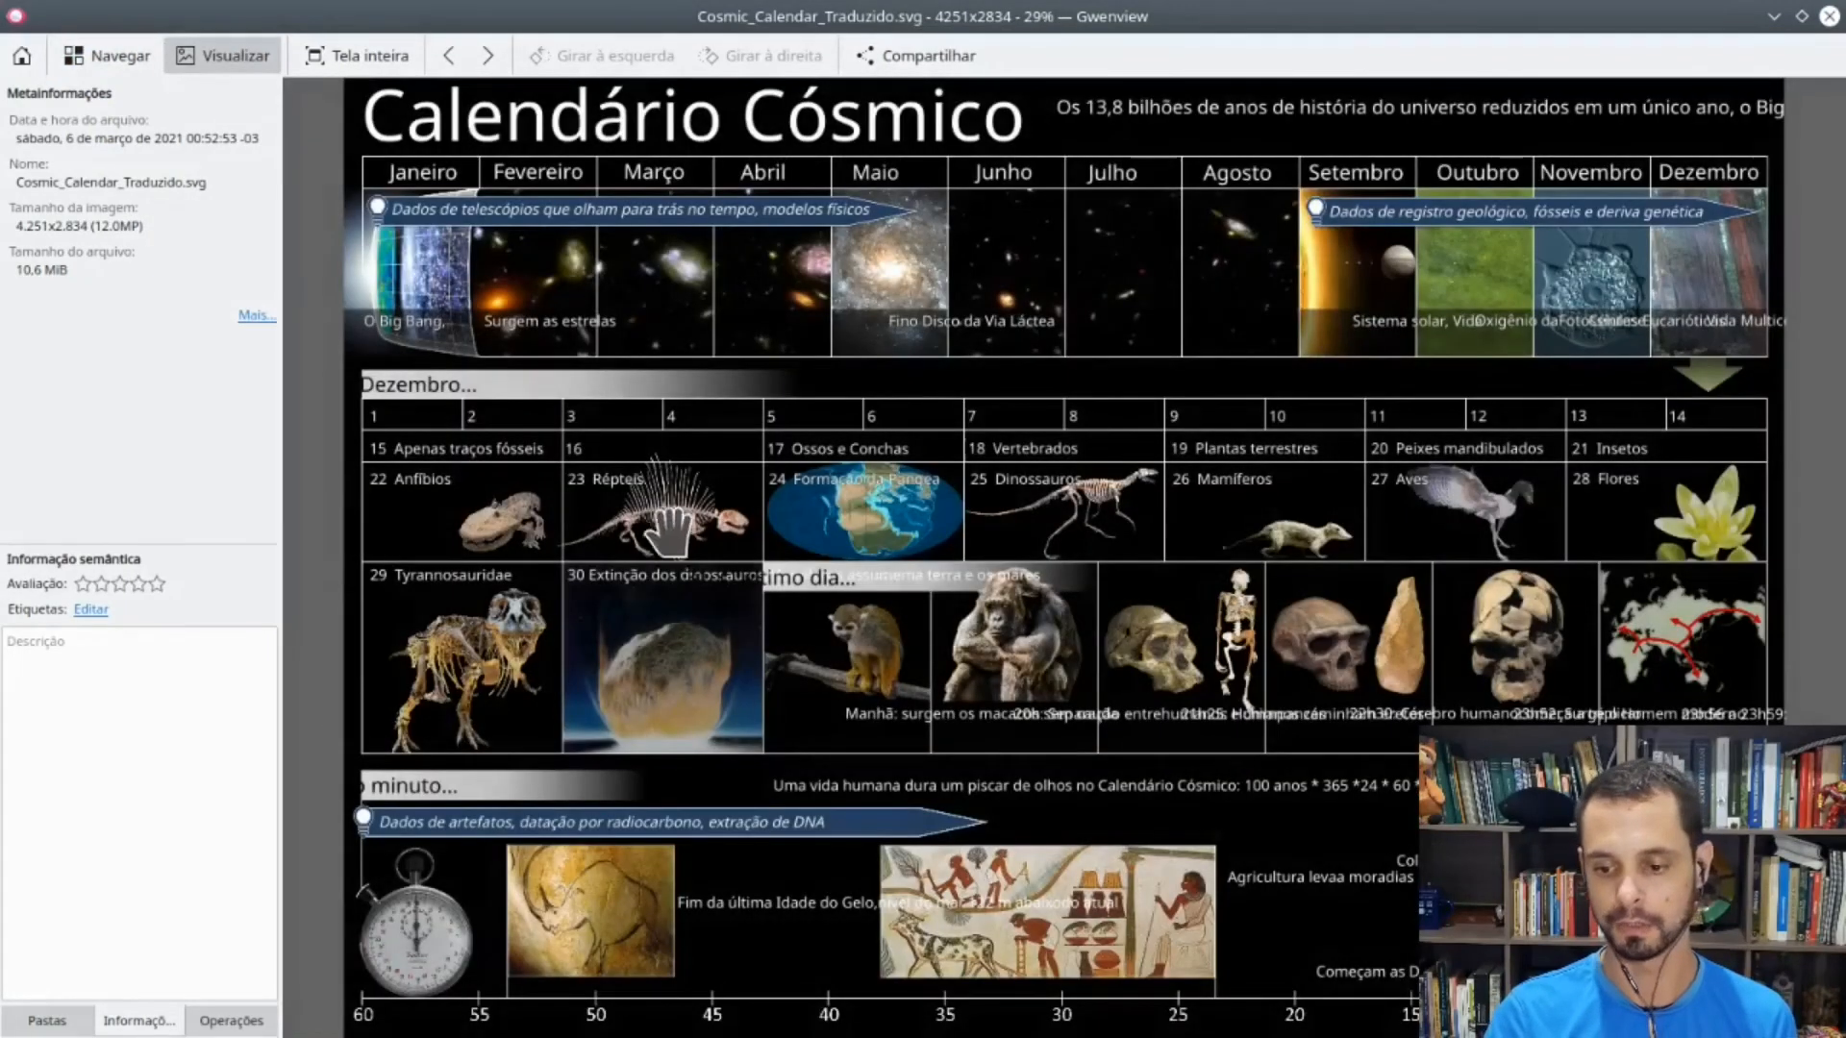
left_click(106, 56)
right_click(364, 596)
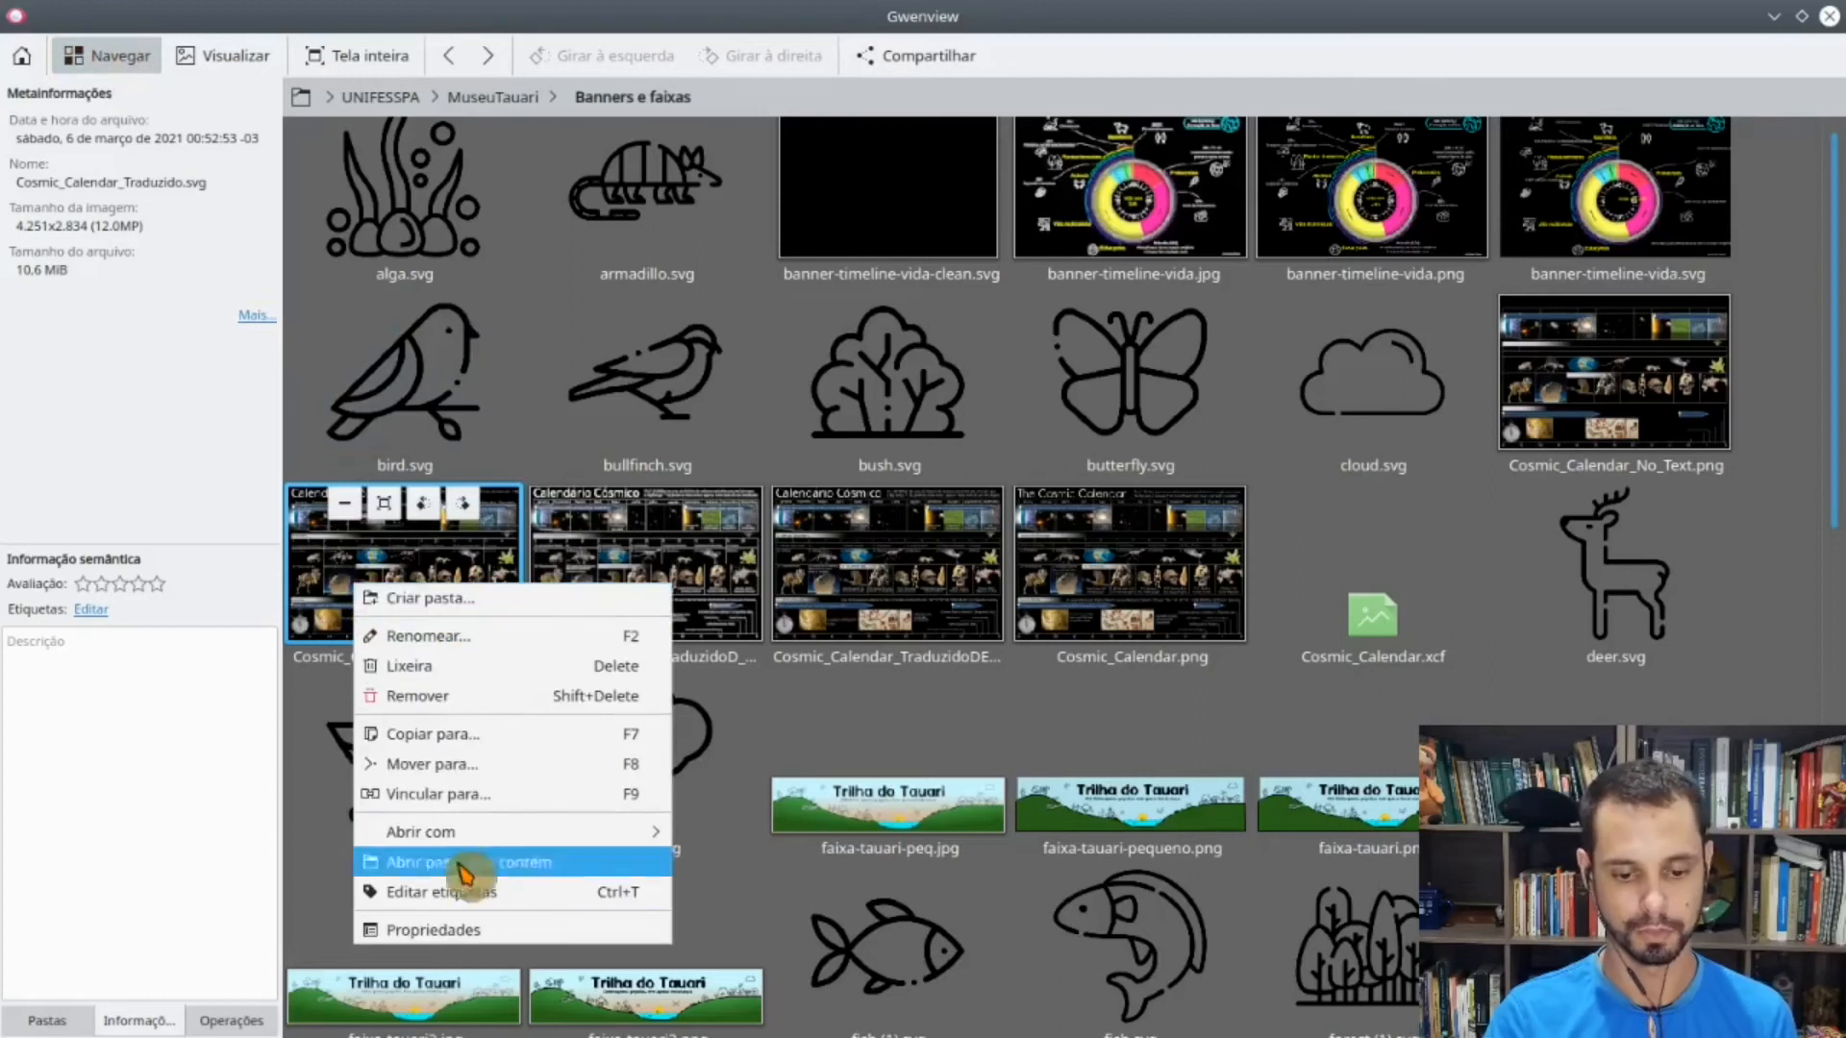
mouse_move(471, 836)
left_click(815, 817)
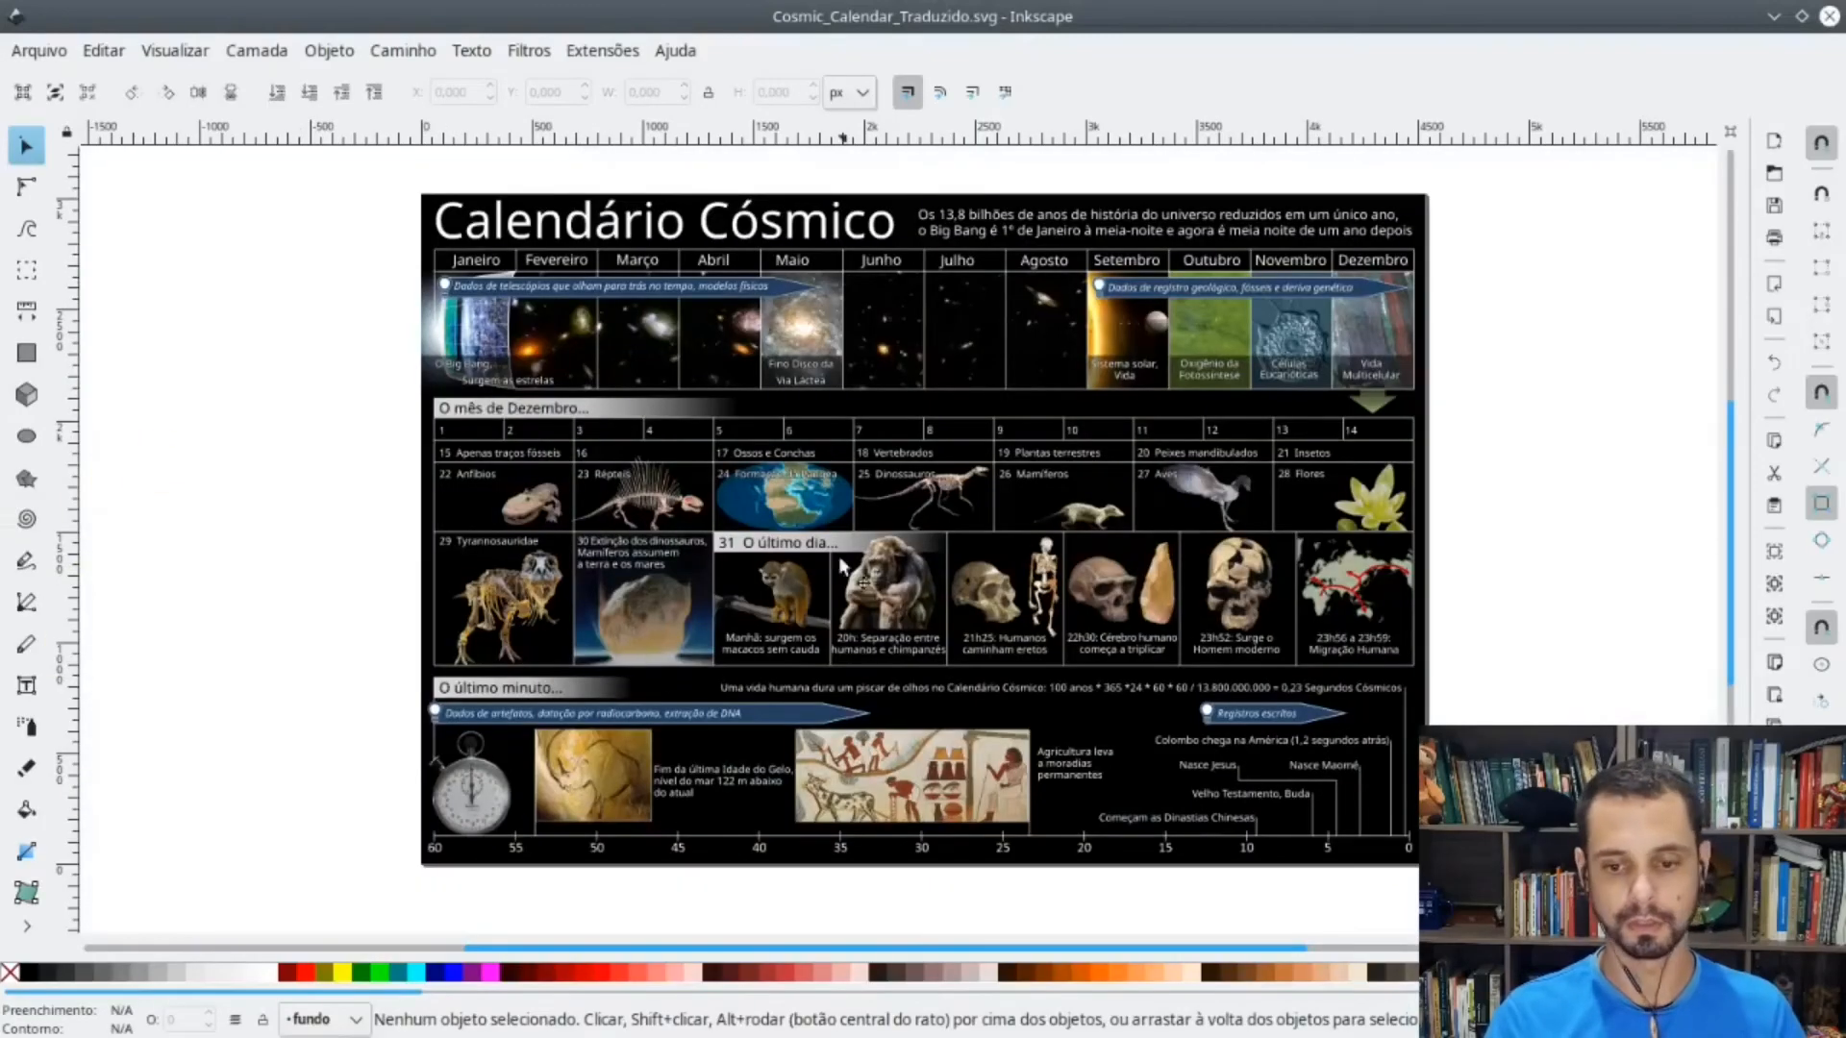
scroll(589, 538, "up", 7)
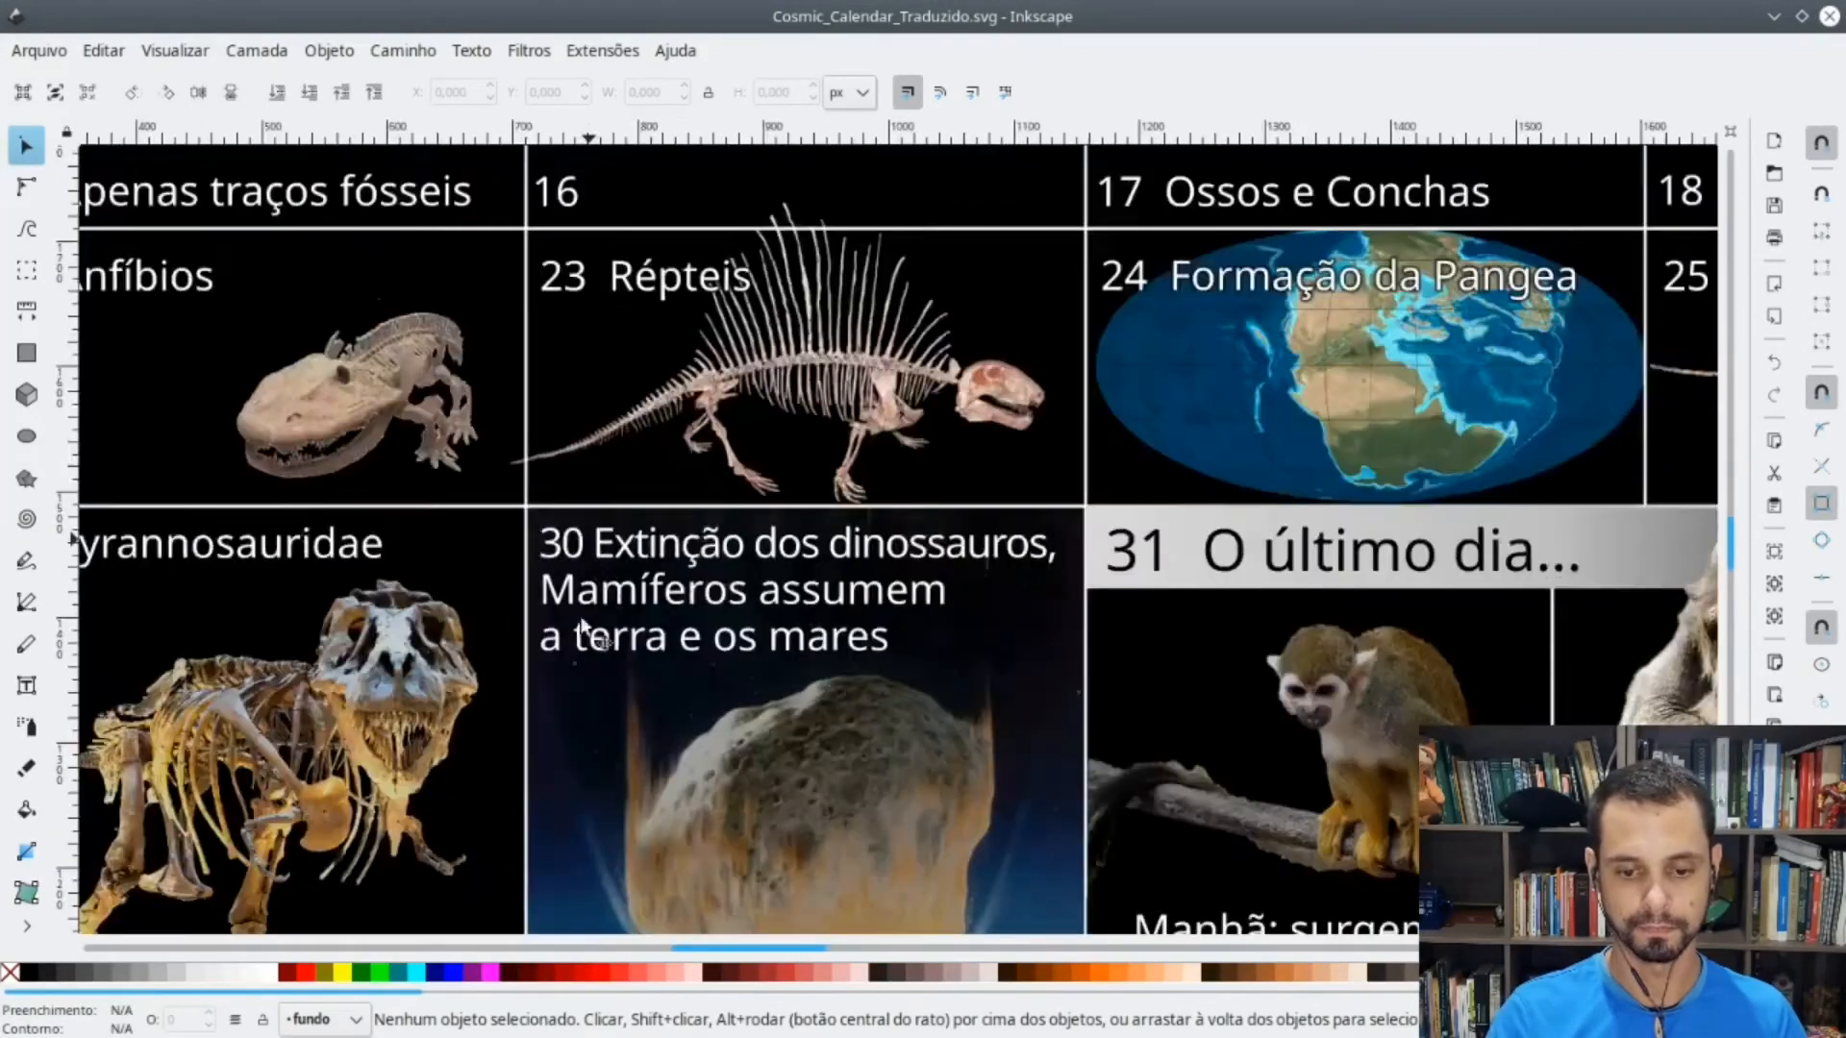
scroll(1208, 518, "down", 1)
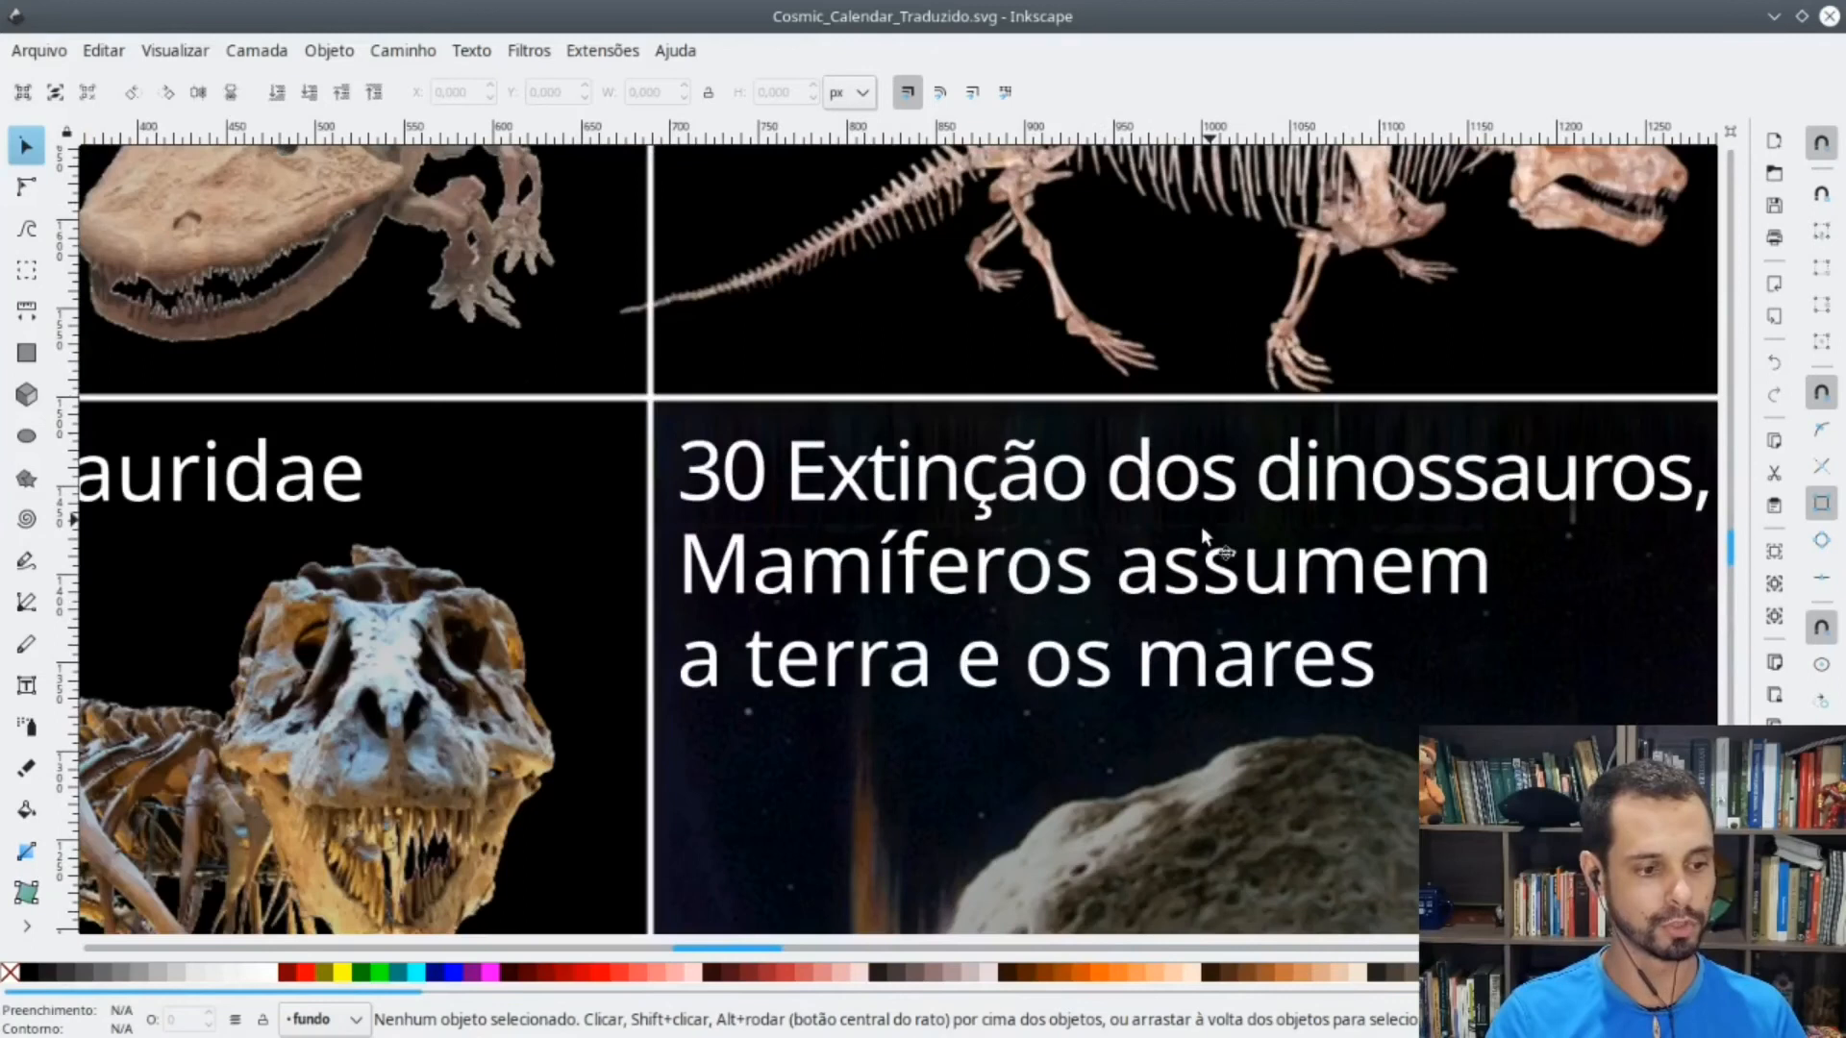
scroll(842, 641, "down", 6)
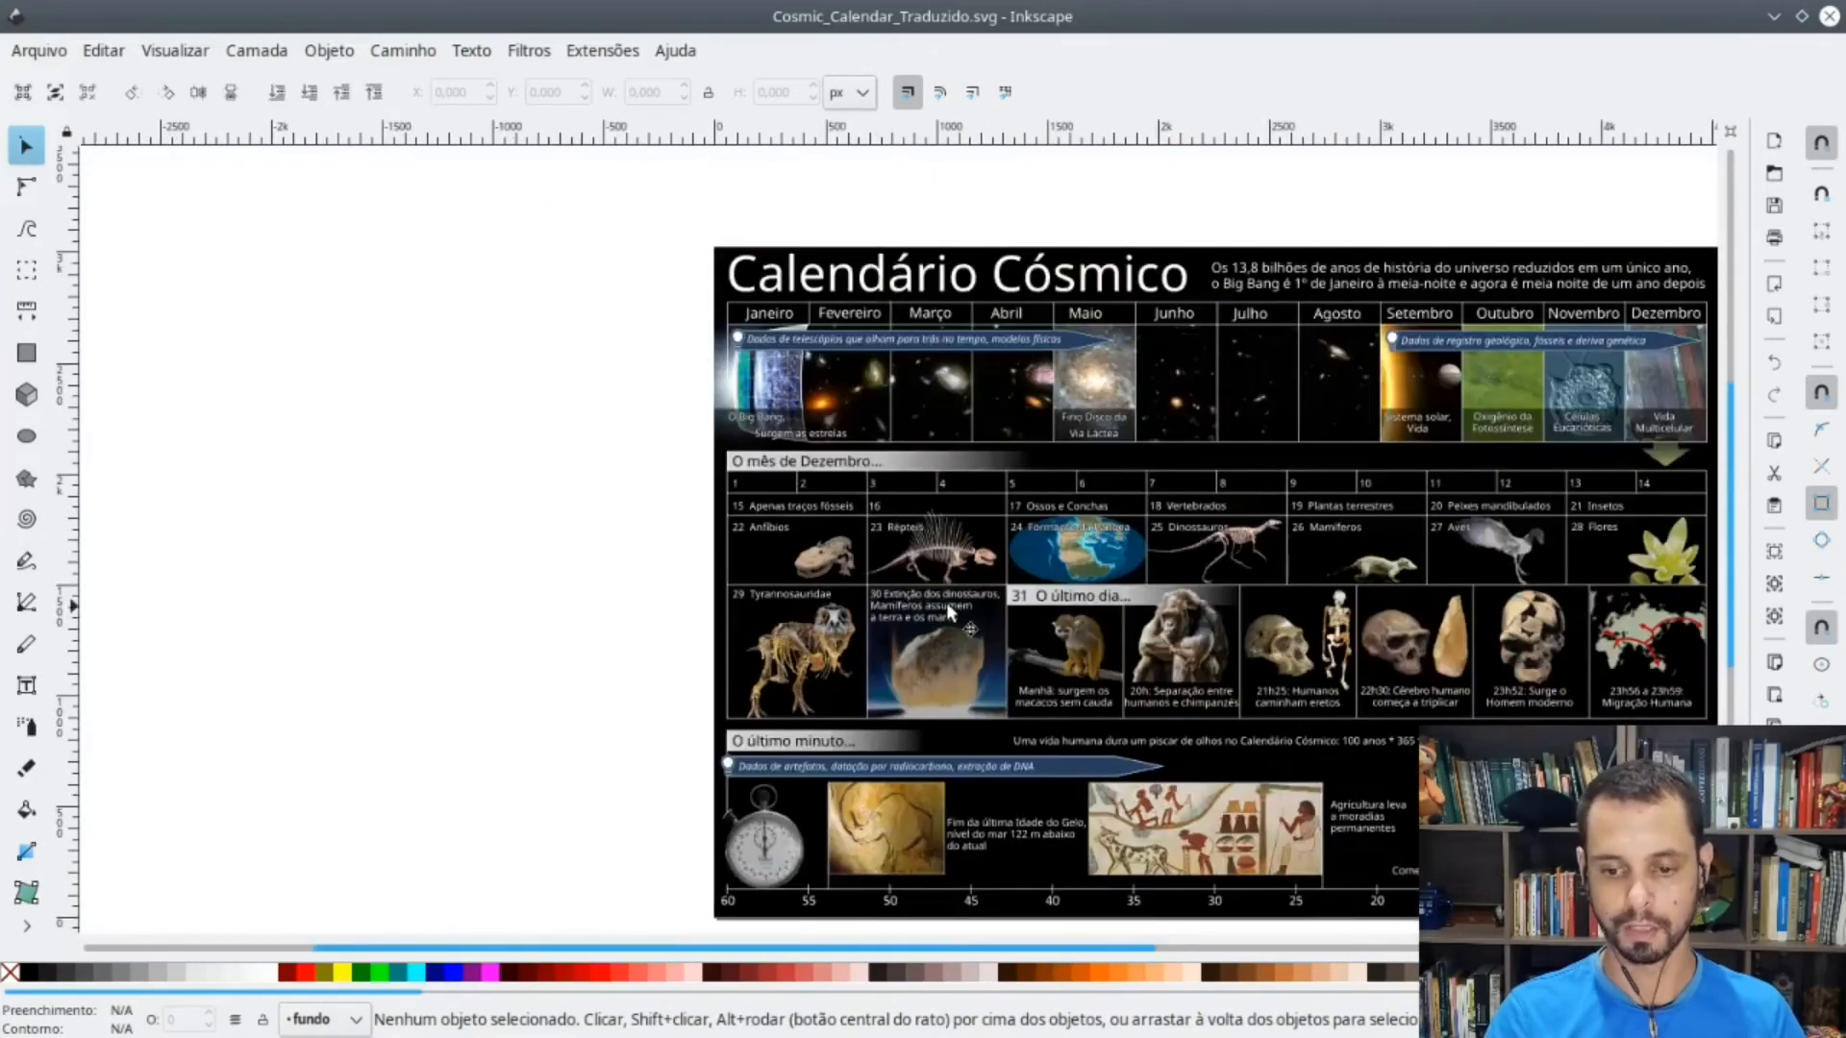
- Move the embedded calendar background image off the page, away from the separate text objects, and undo the move
left_click_drag(946, 601, 2, 569)
scroll(950, 621, "down", 2)
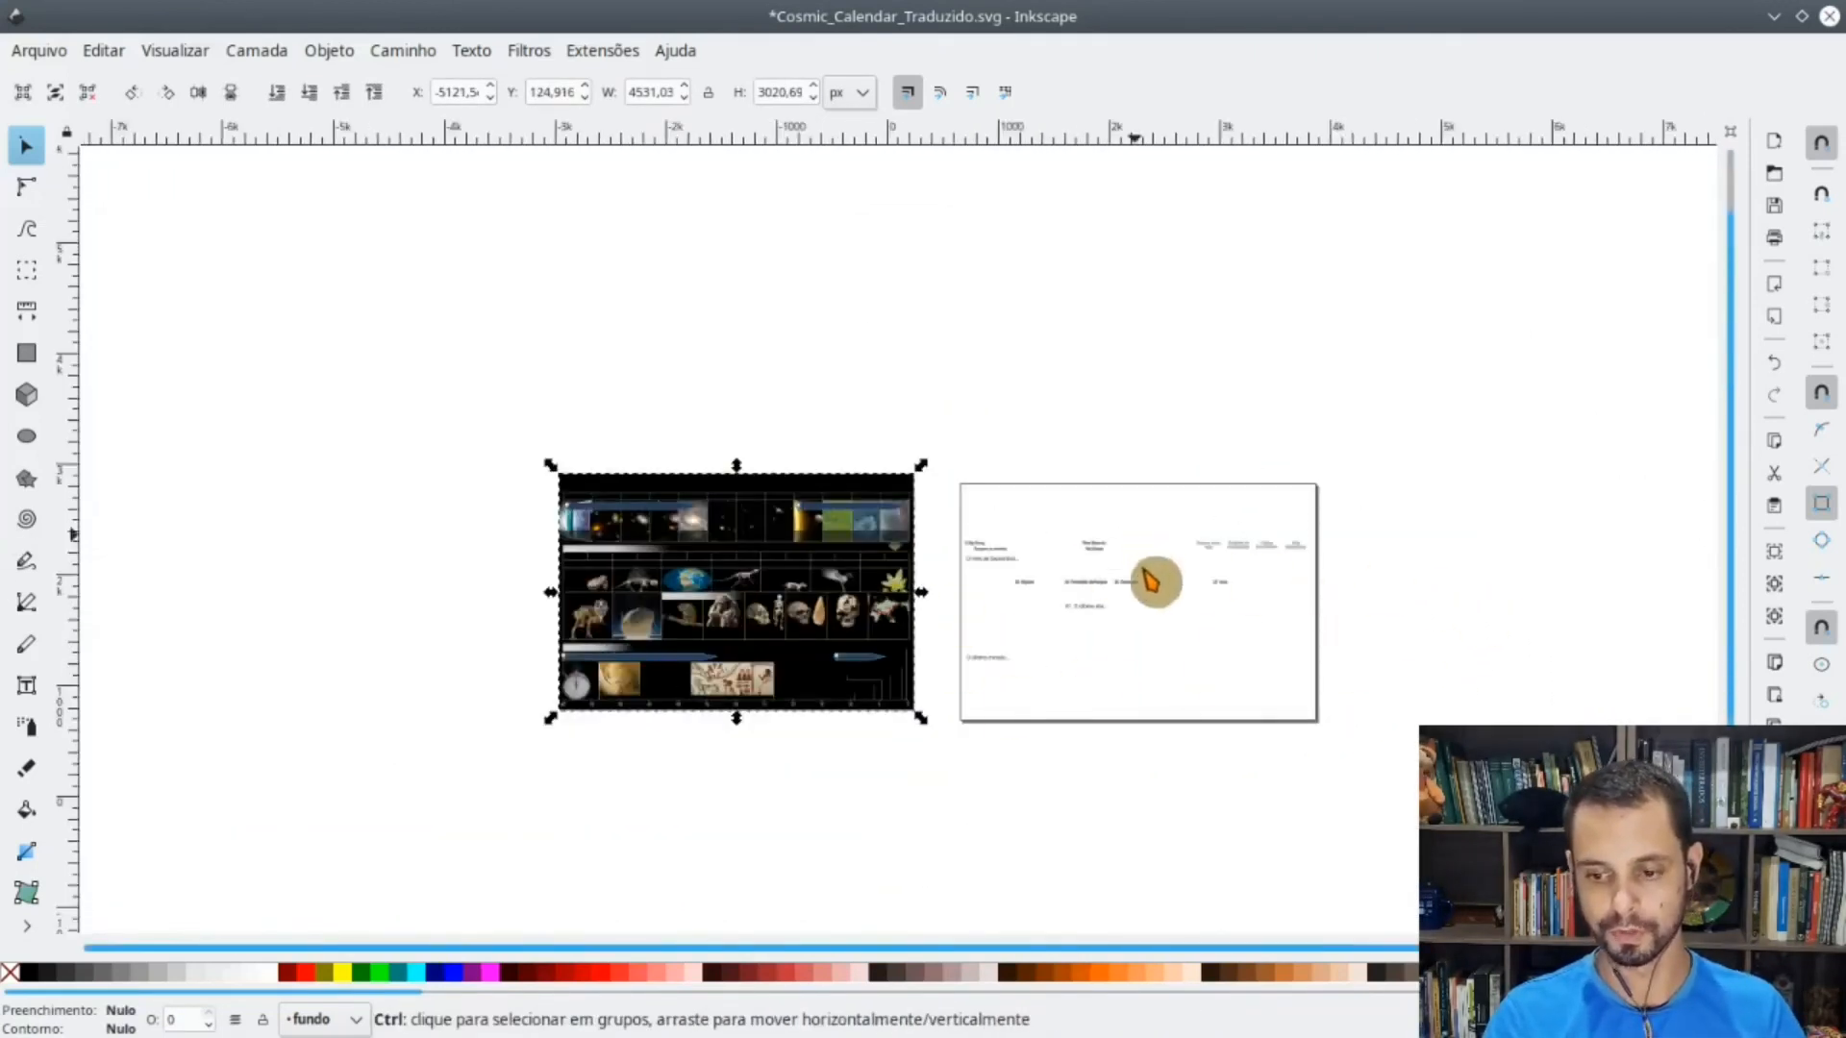
scroll(1154, 581, "up", 4)
key("ctrl+z")
key("ctrl+z")
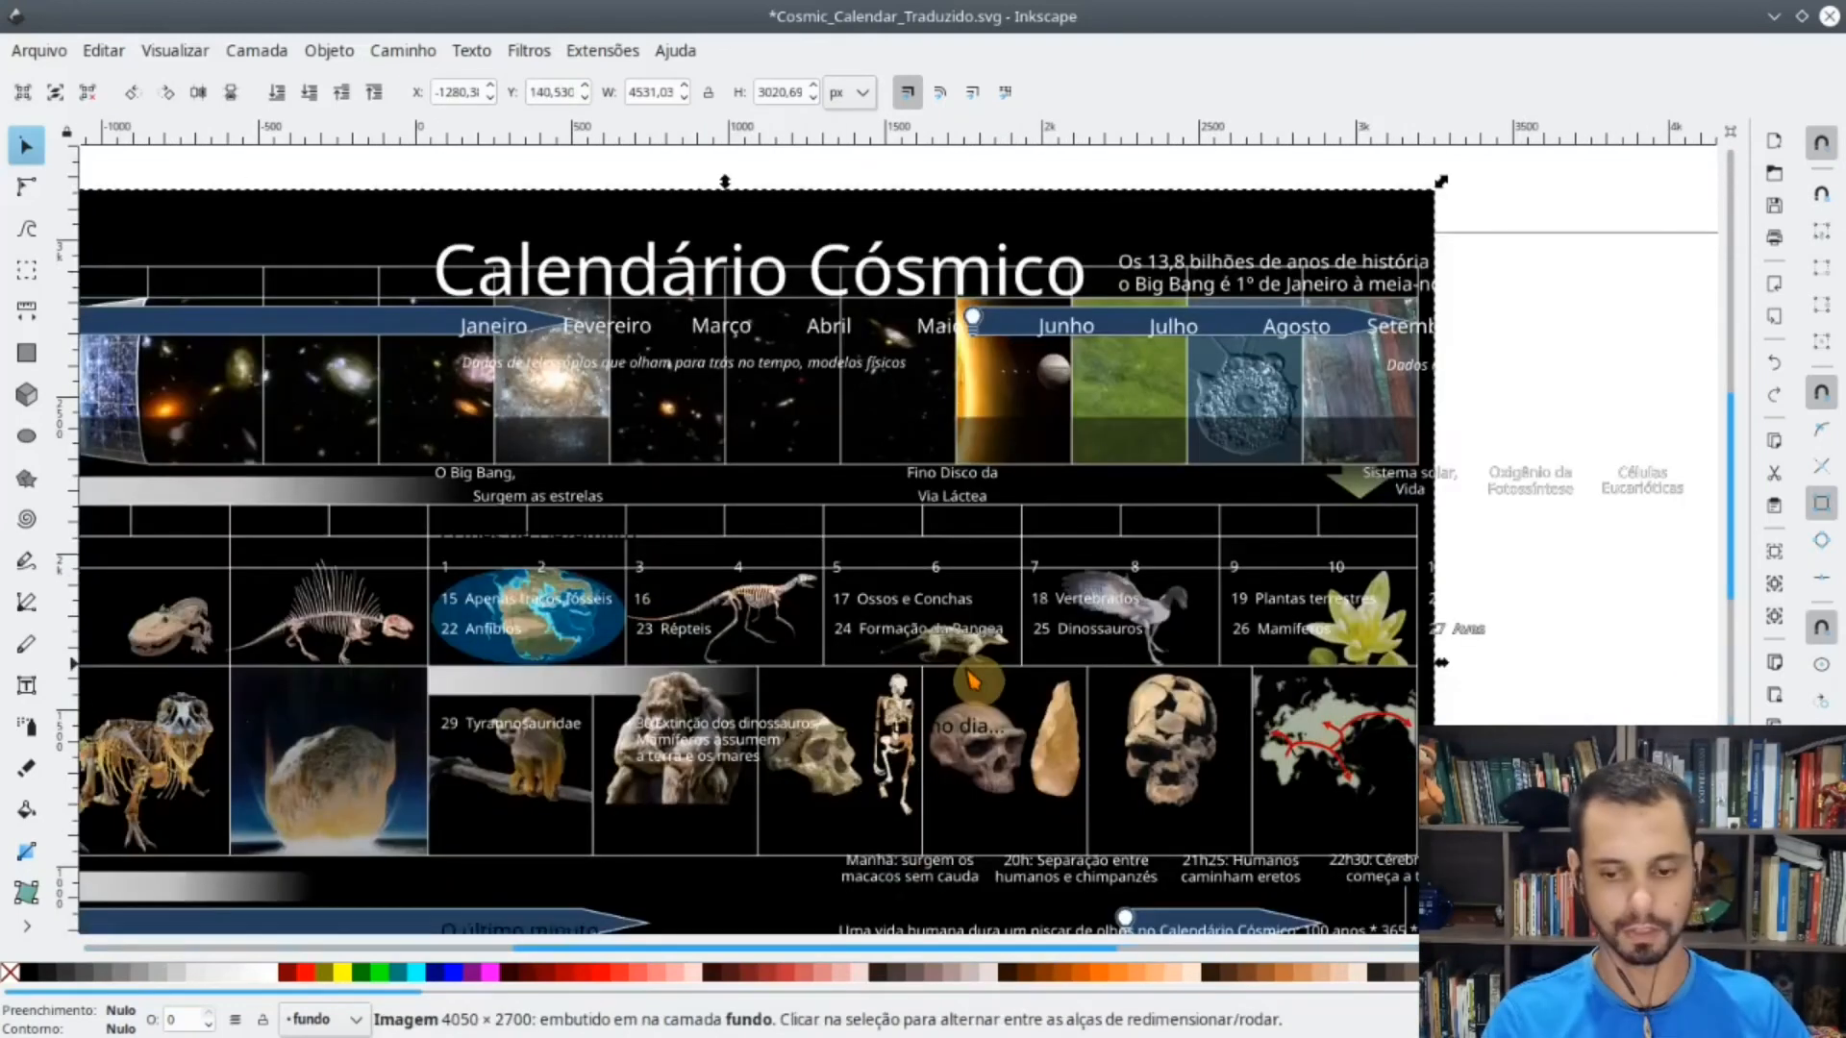
- Close the cosmic calendar document and view faixa-tauari-peq.jpg from the Gwenview thumbnails
key("F12")
left_click(1834, 19)
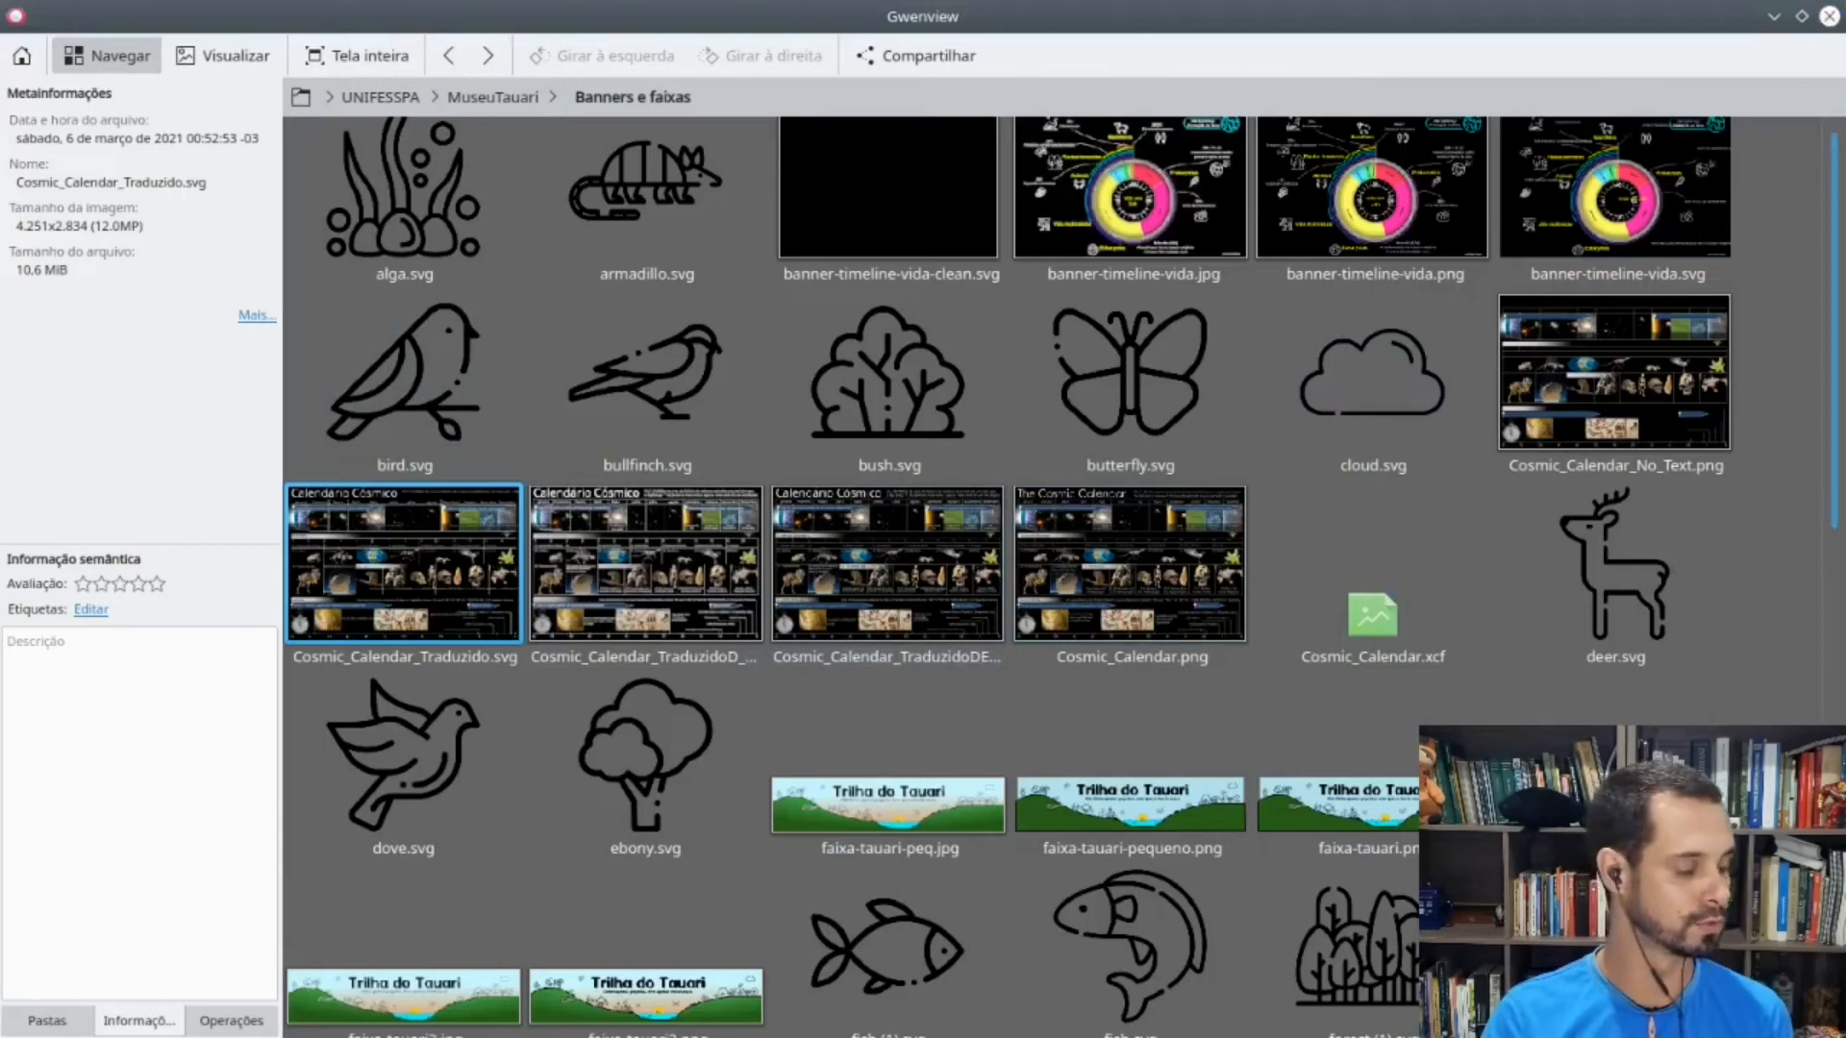
scroll(1132, 708, "down", 5)
scroll(1128, 716, "up", 5)
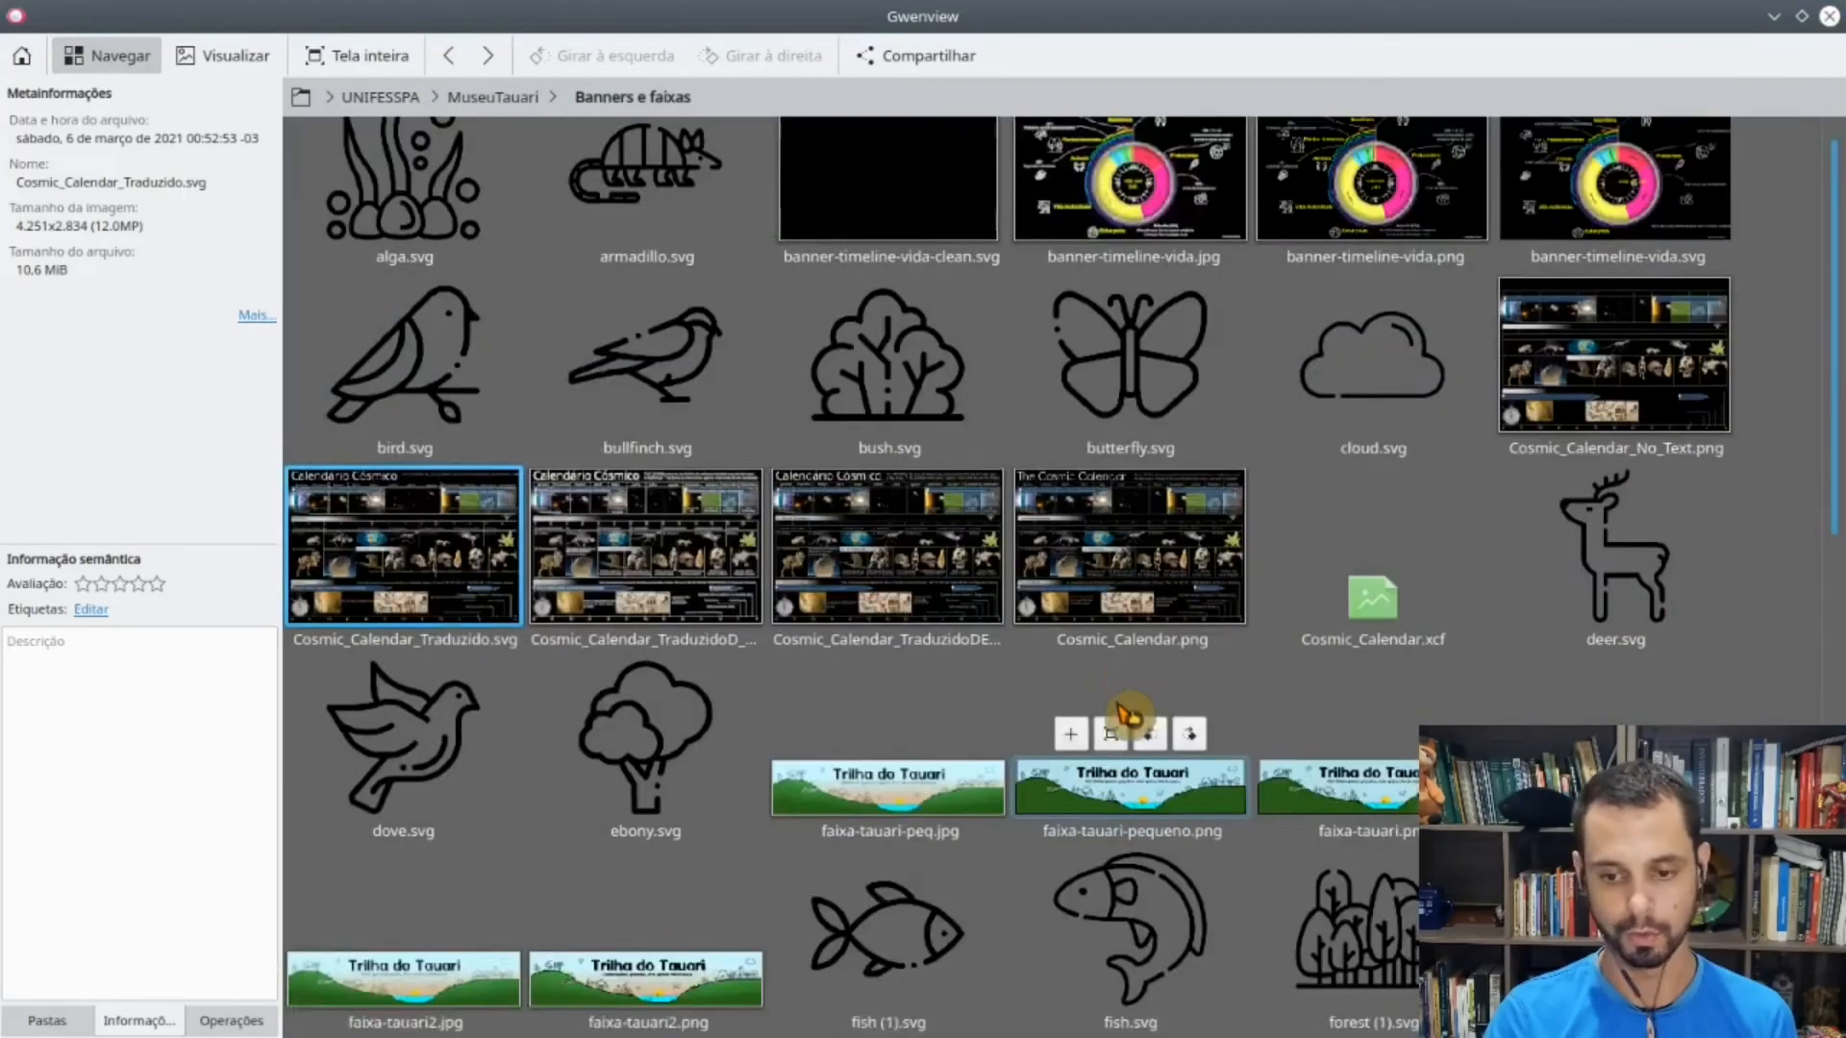
double_click(913, 846)
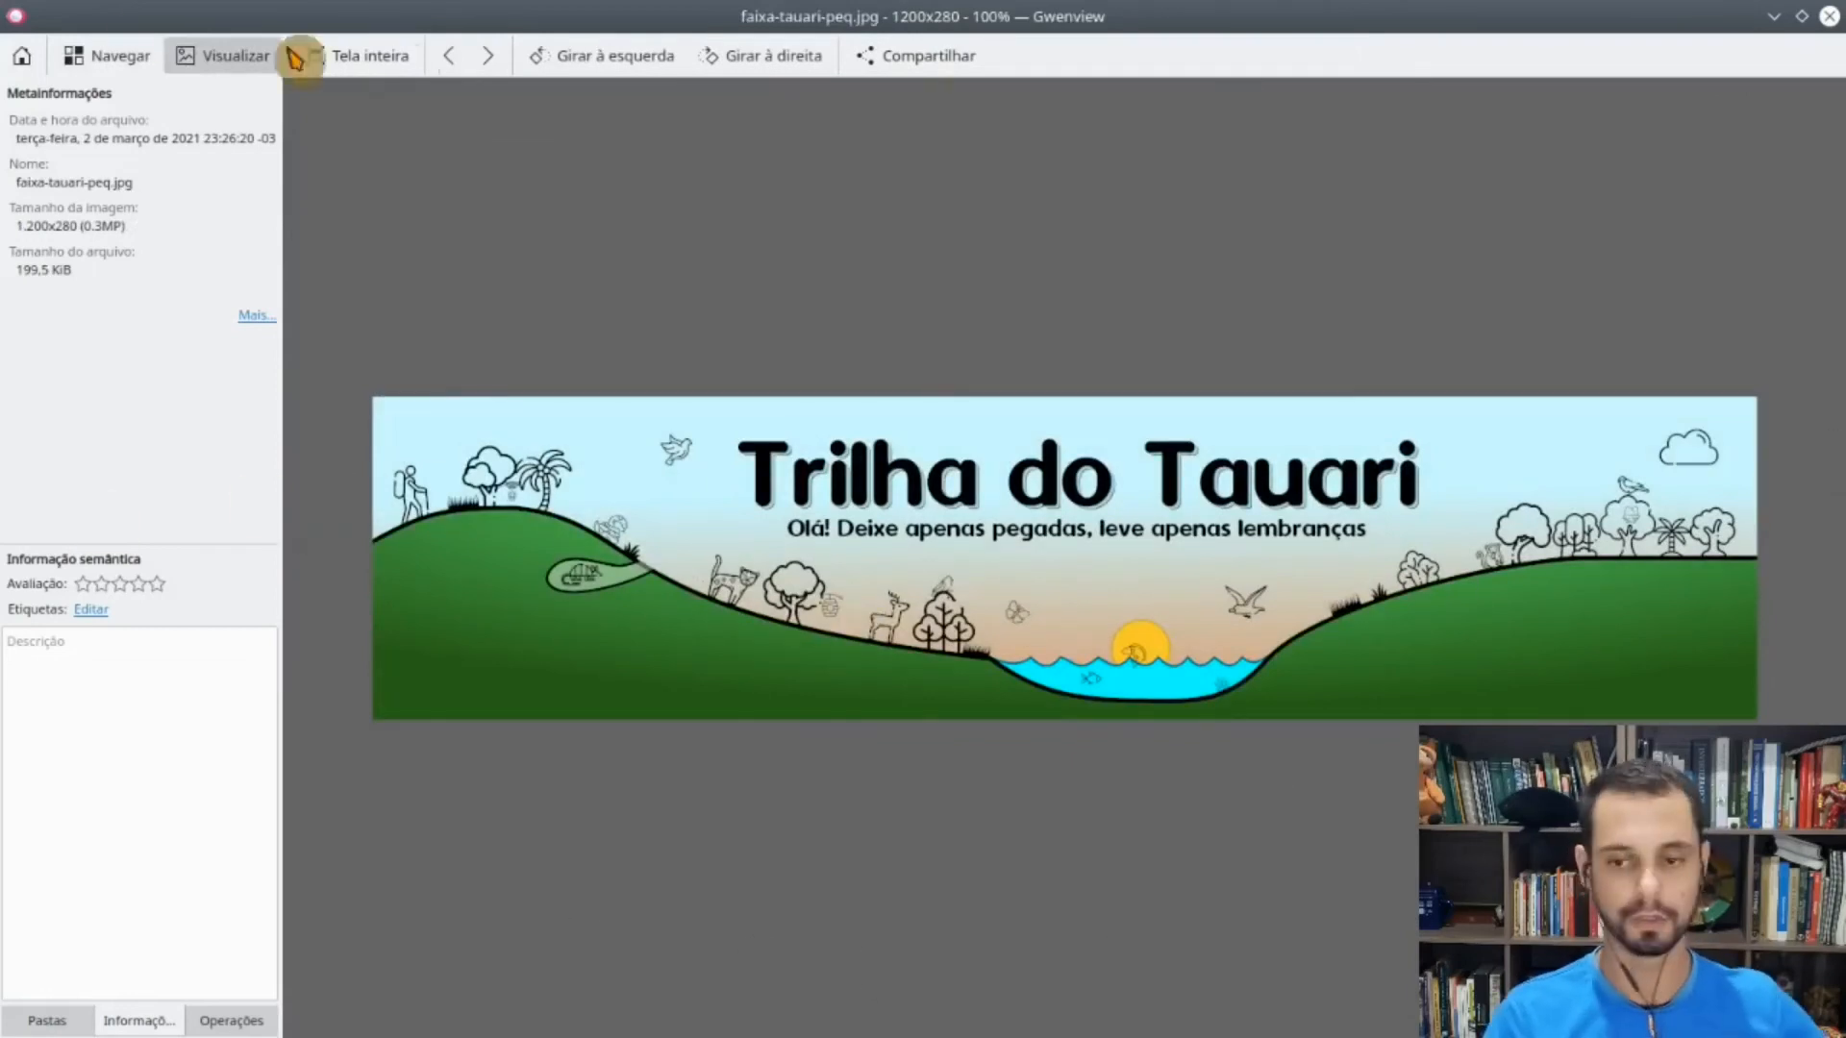
- Leave the image viewer and file manager, switch to Google Chrome, and search Google for "icon svg"
left_click(97, 56)
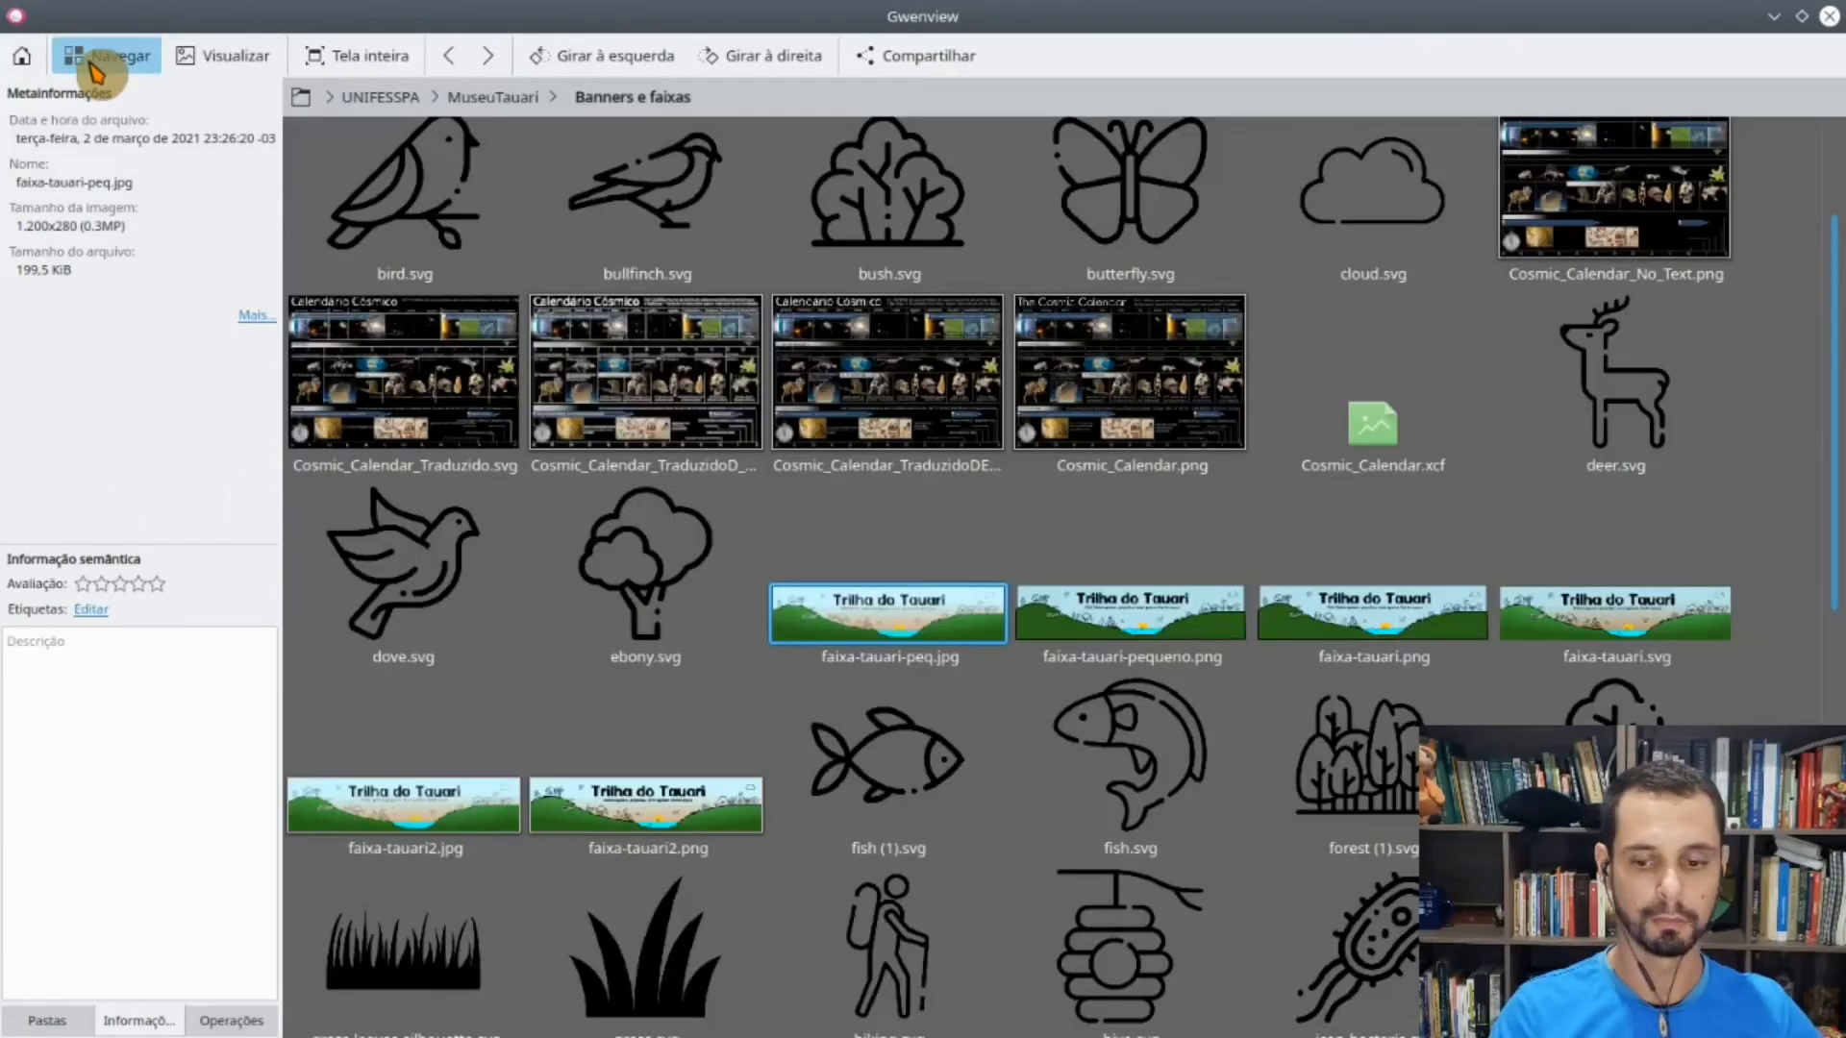
left_click(1775, 19)
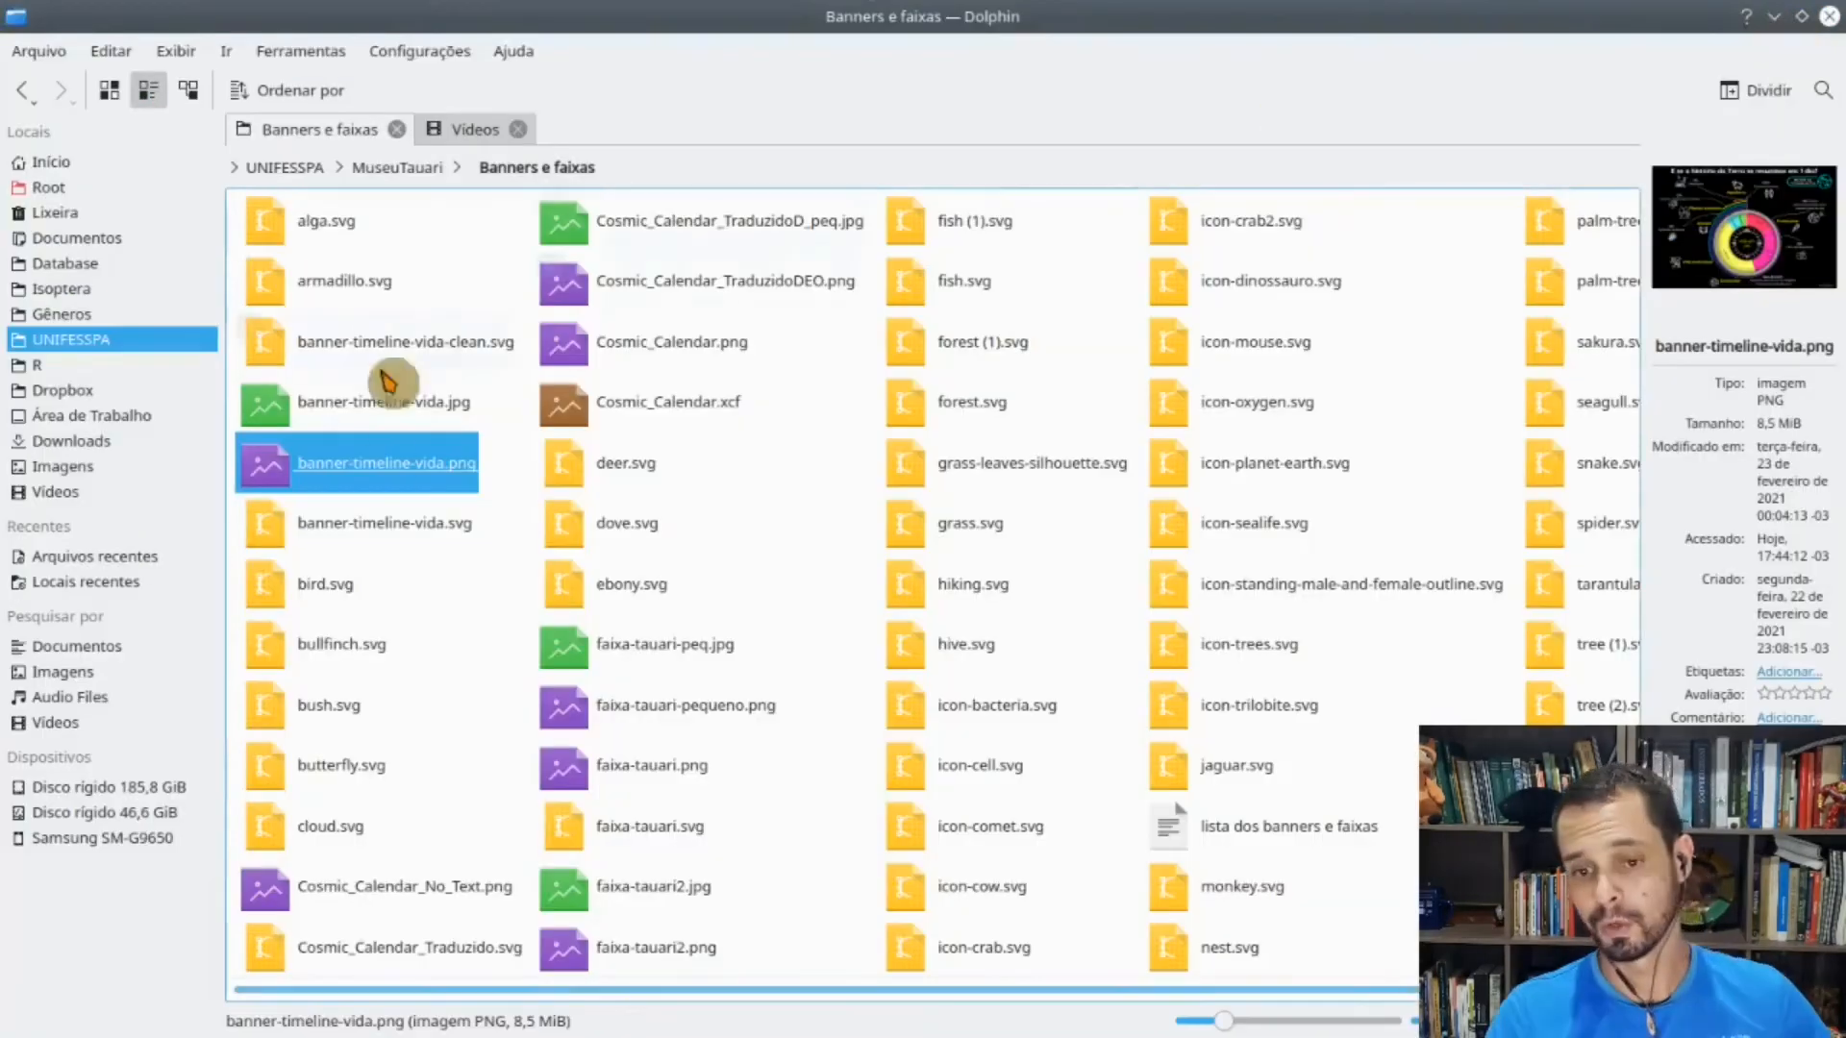
left_click(1794, 19)
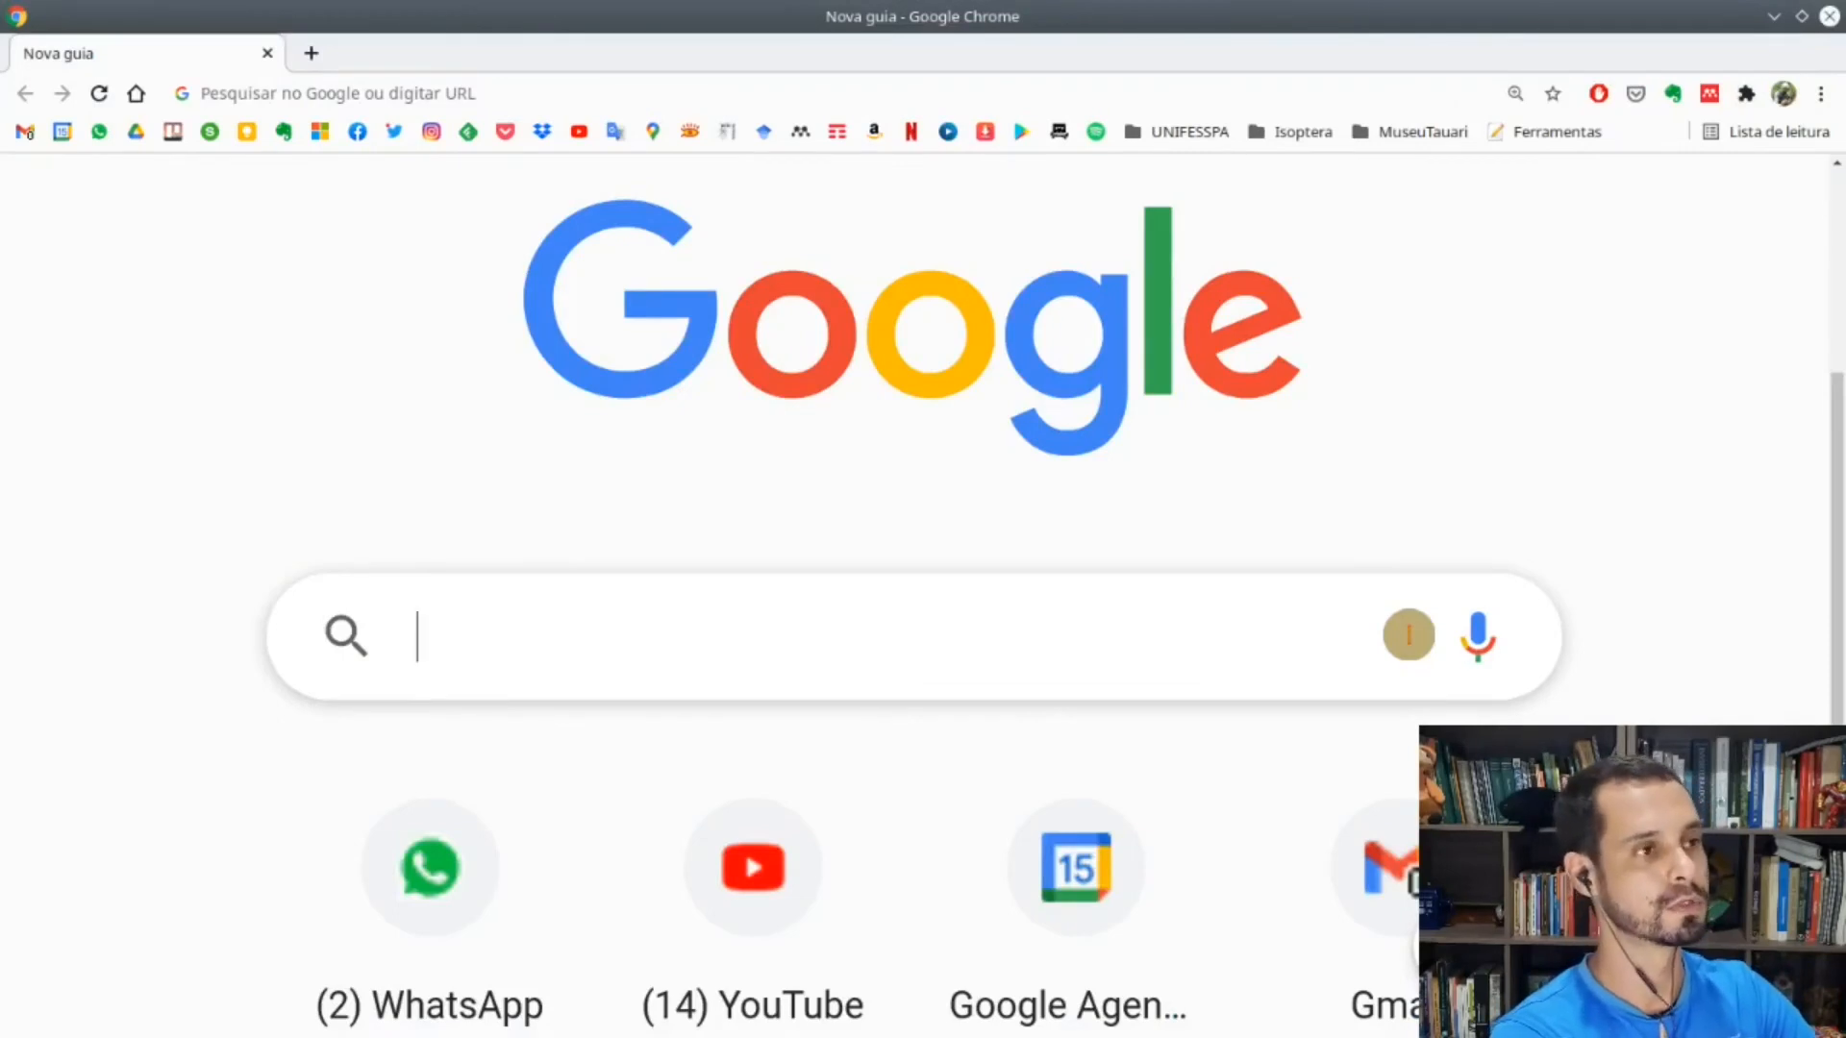
type("icon ")
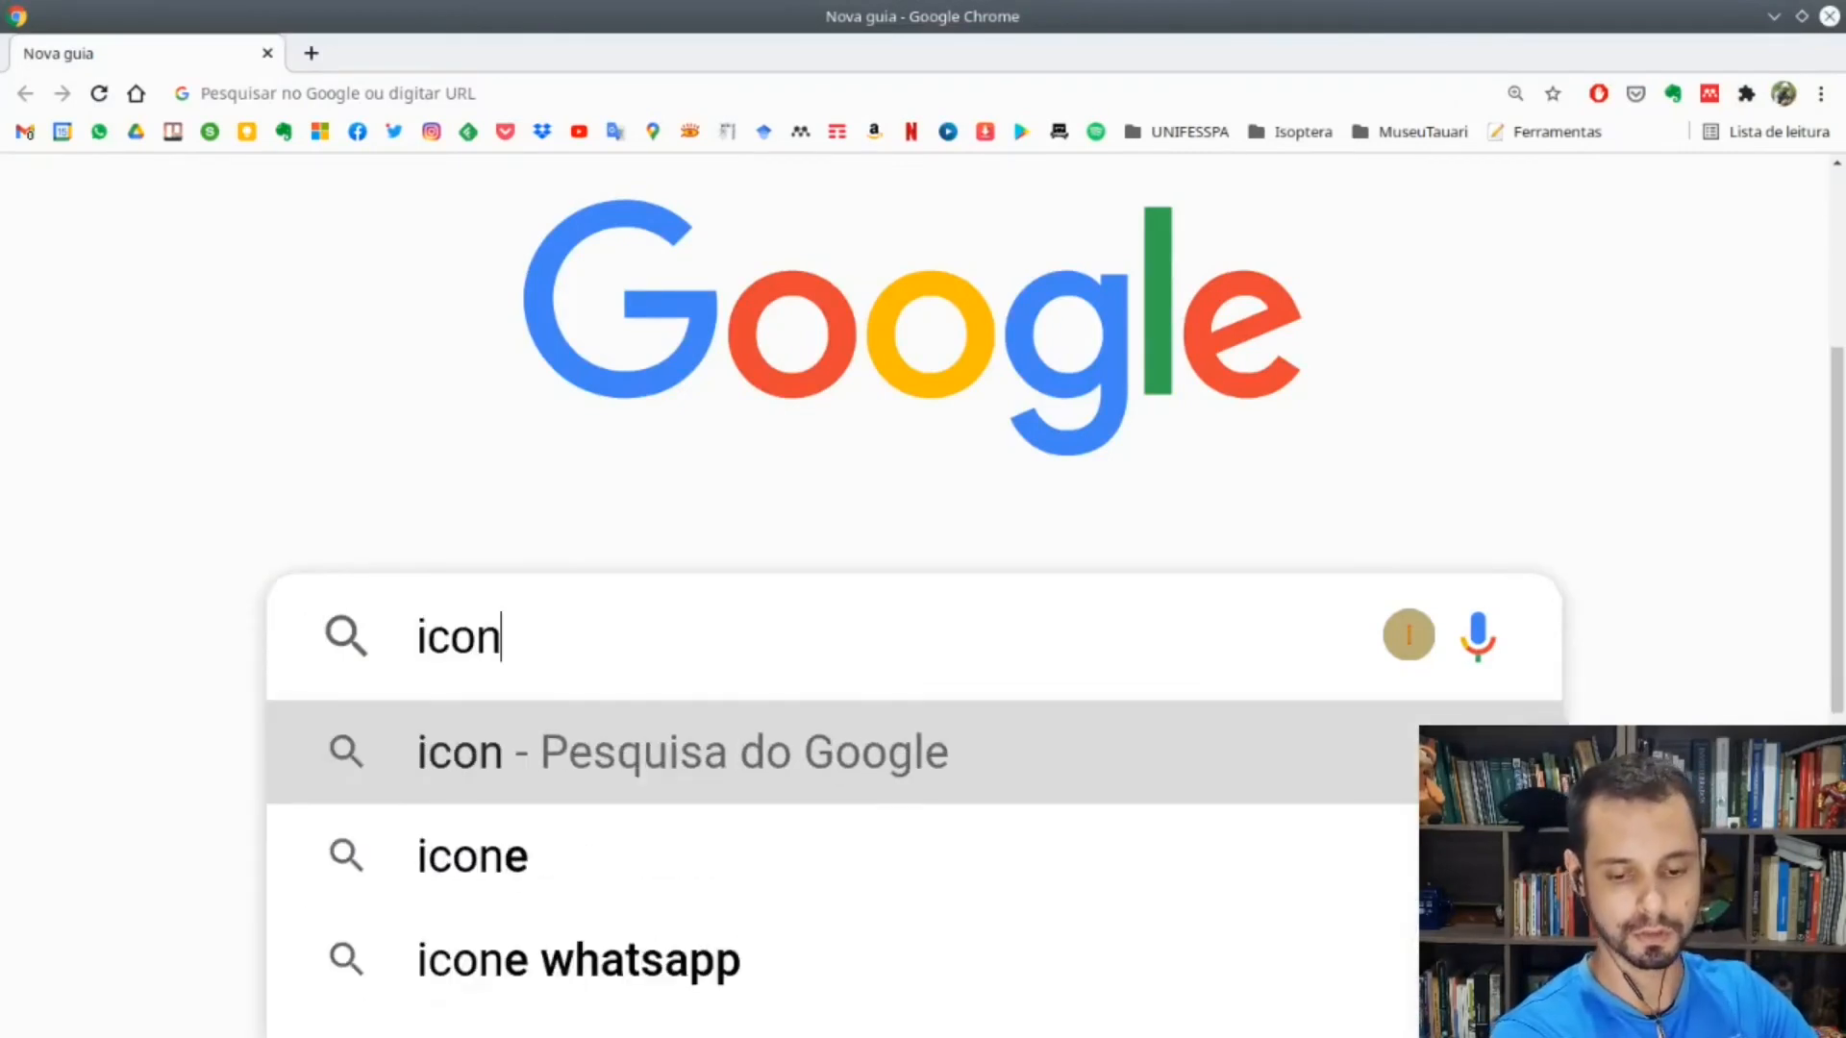
type("svg")
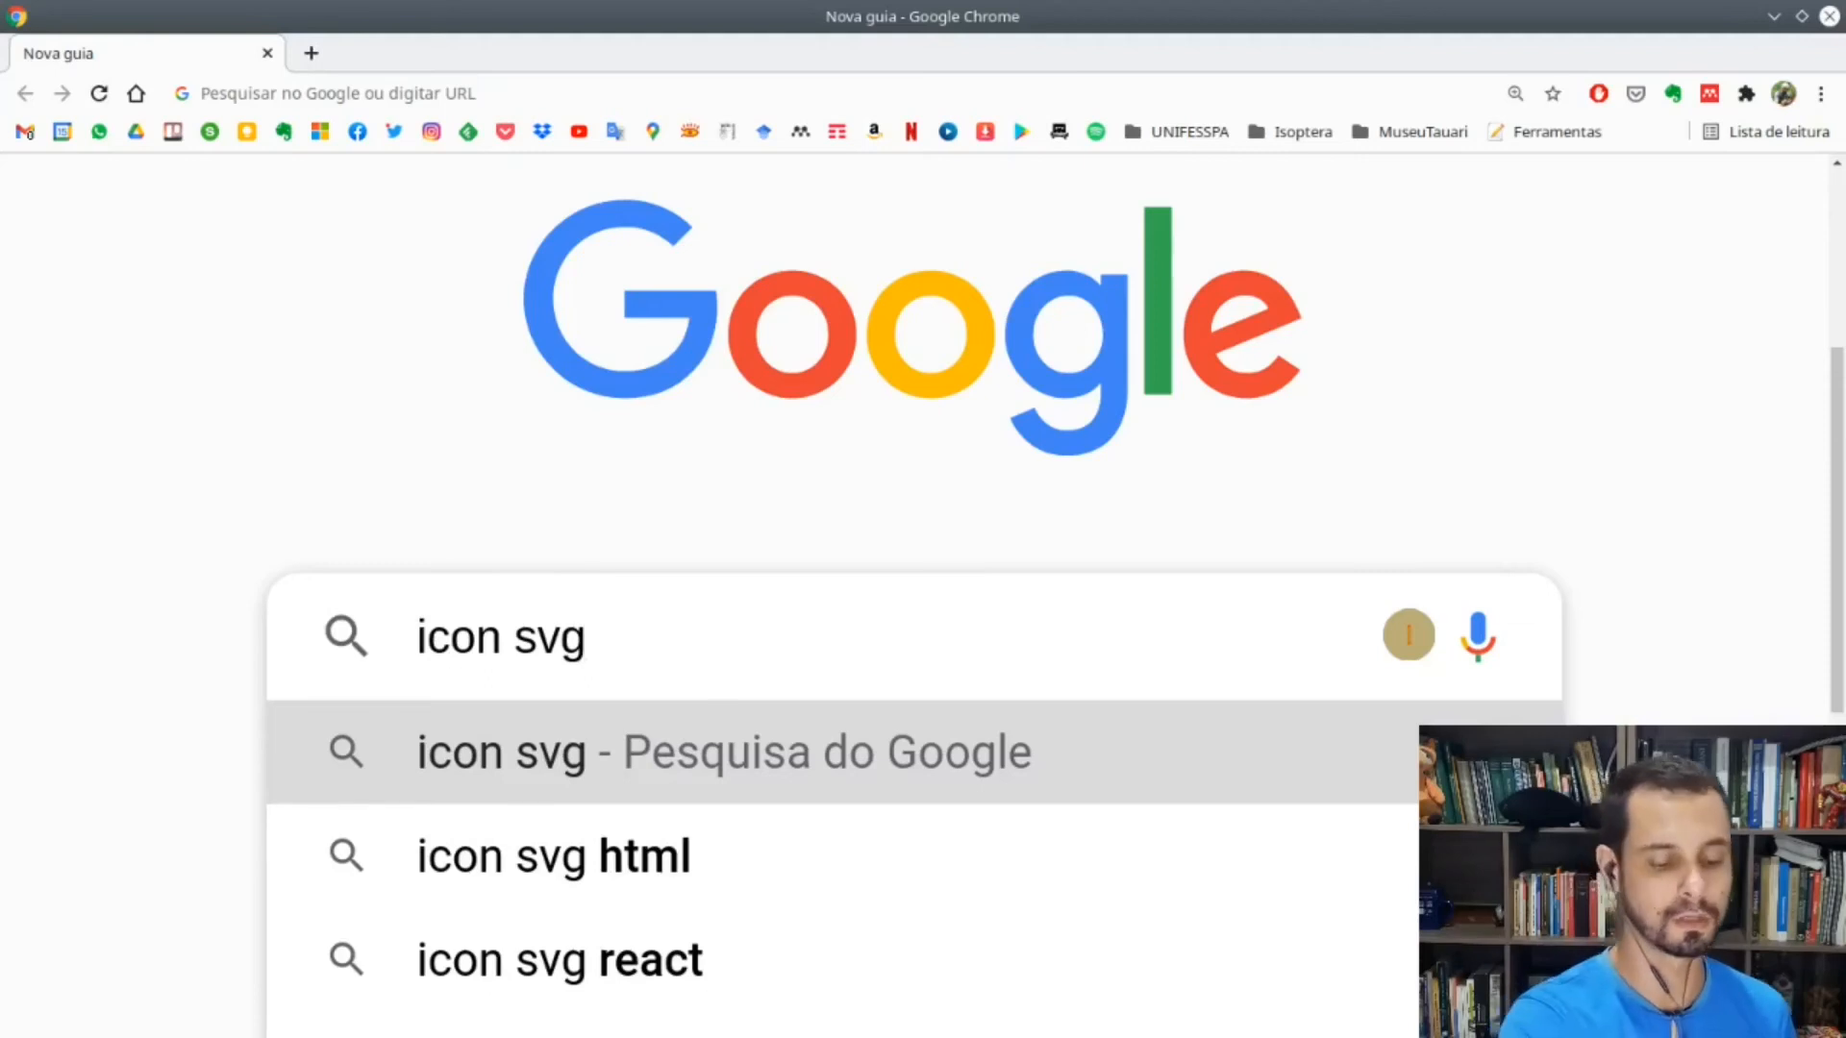
key("Return")
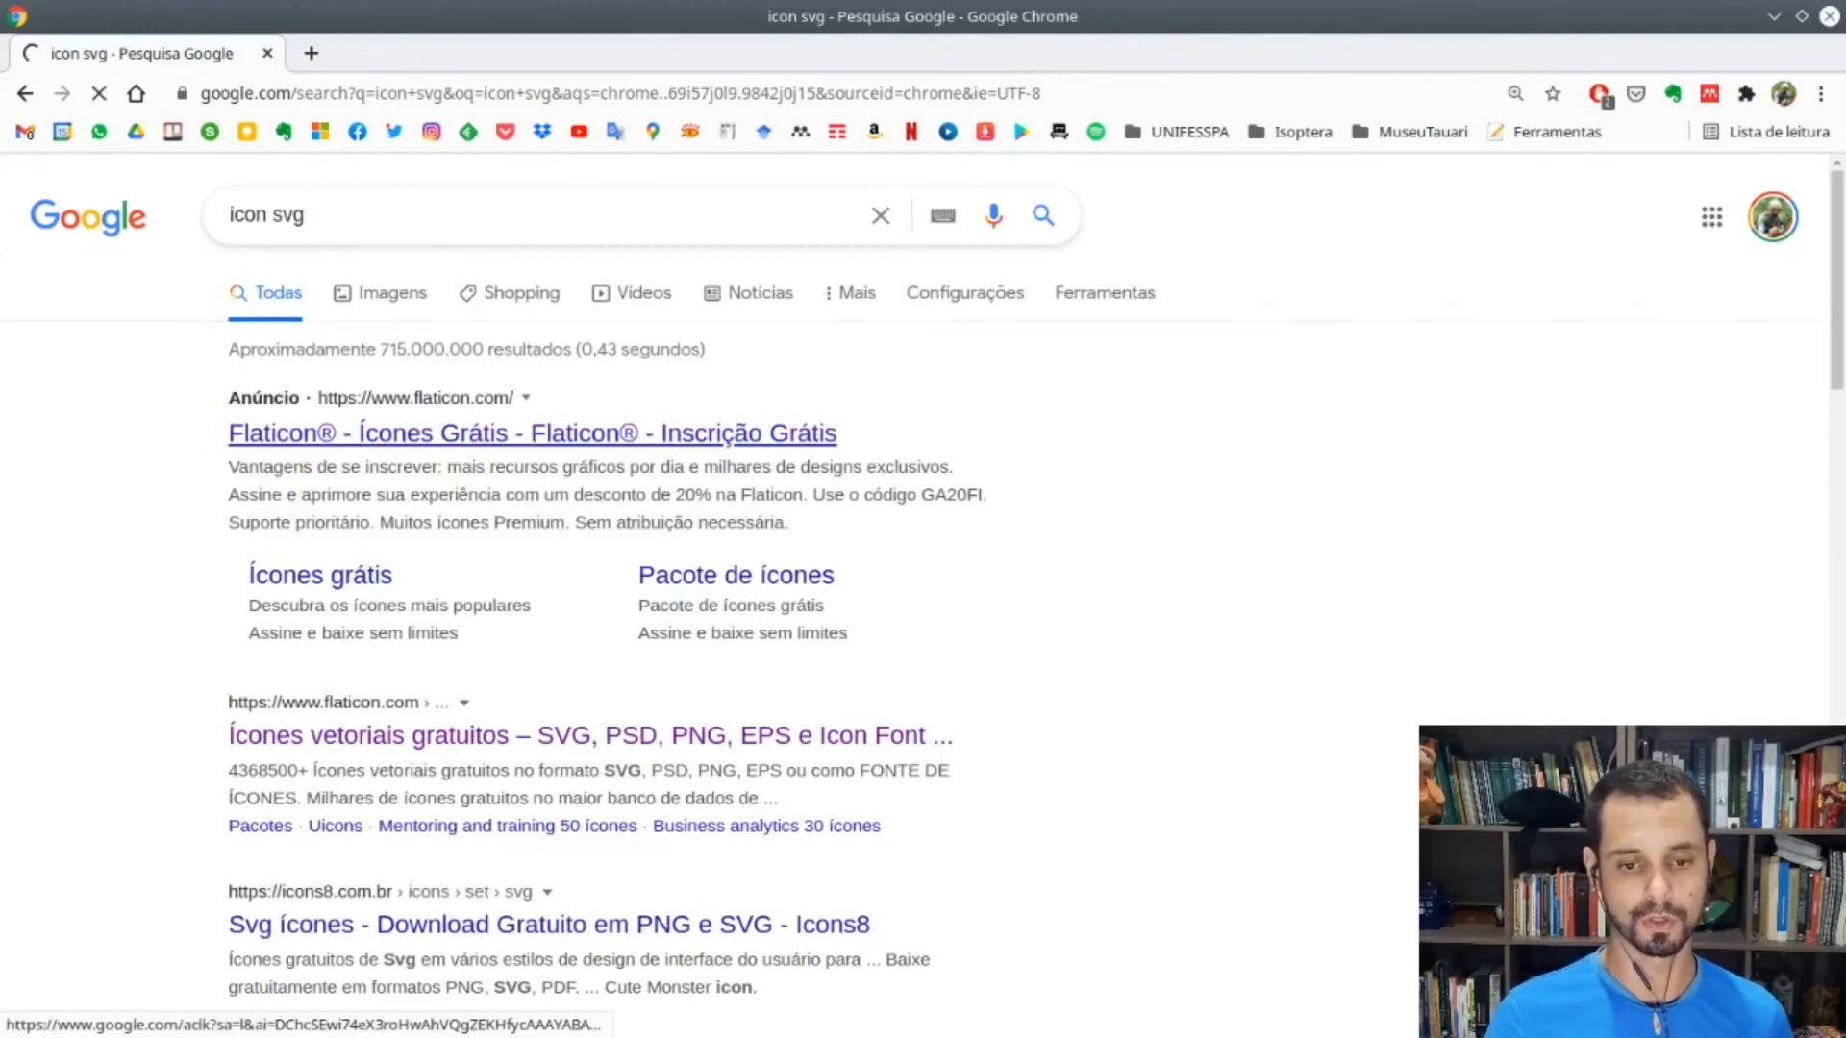
- Open the Flaticon site from the sponsored result and search its icons for "jaguar"
left_click(366, 435)
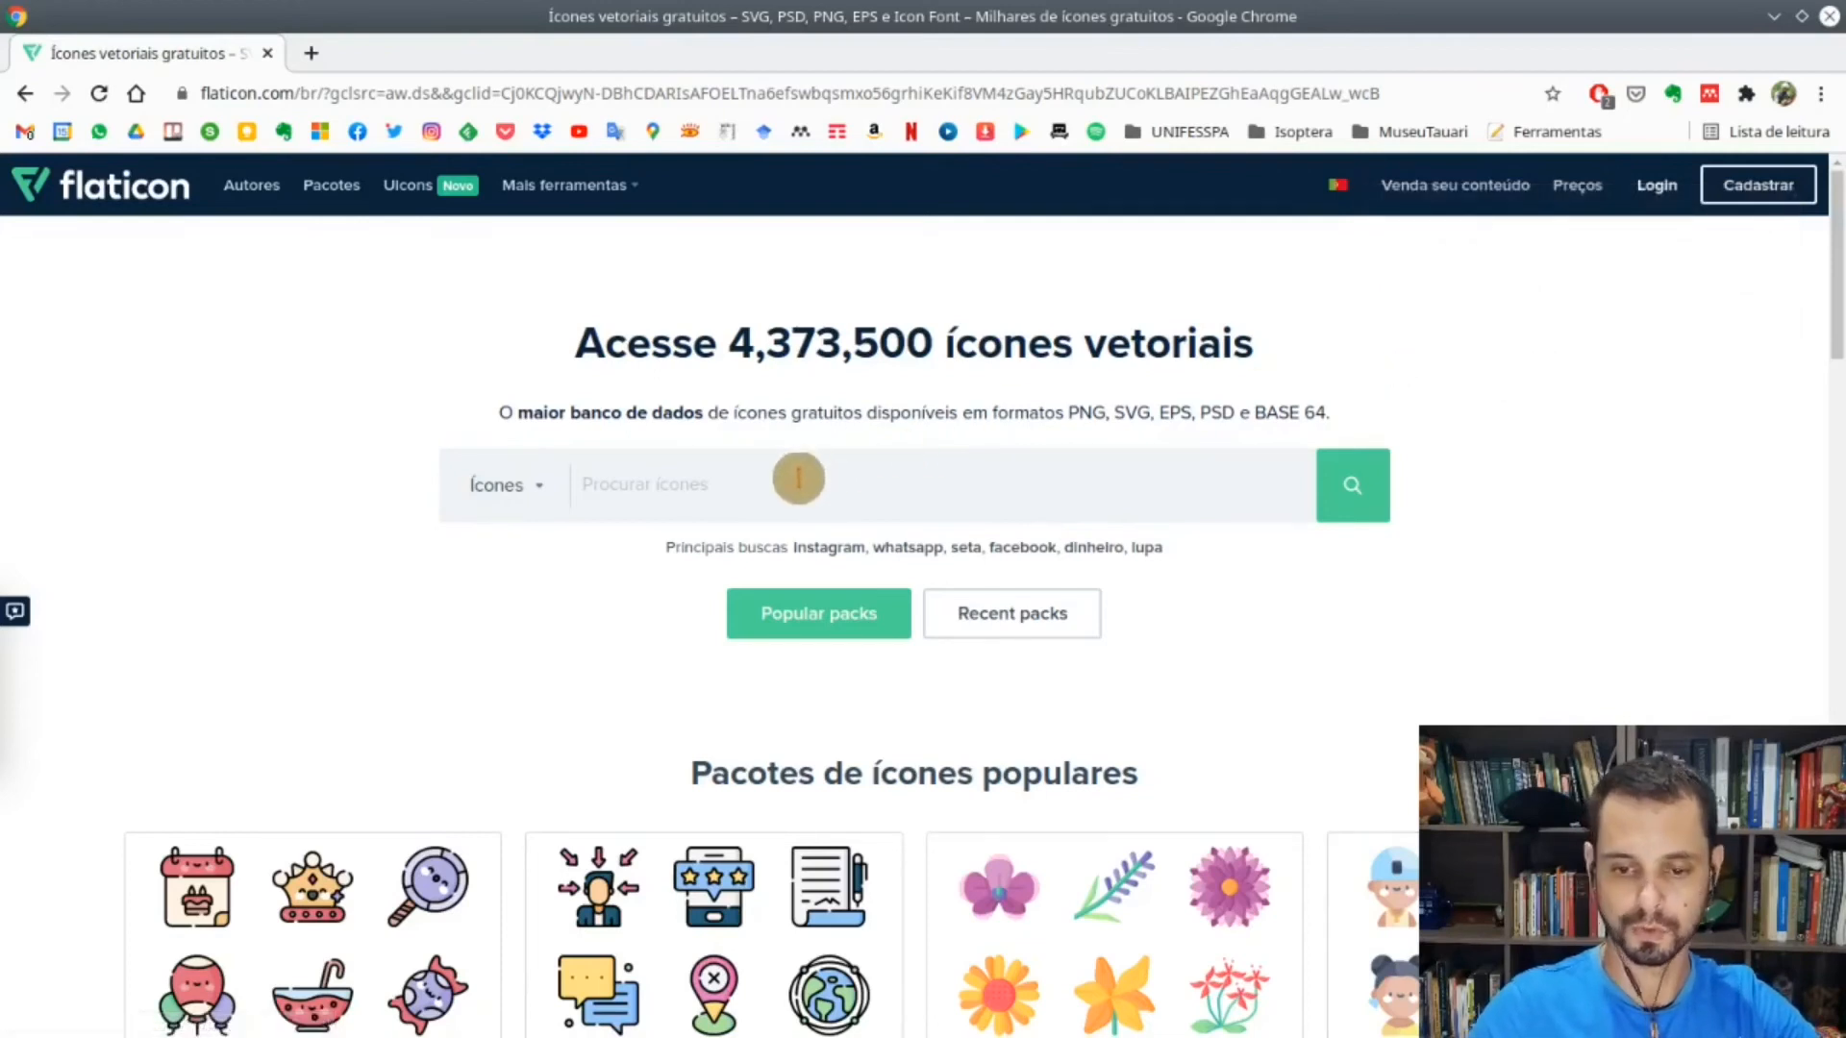
type("uar")
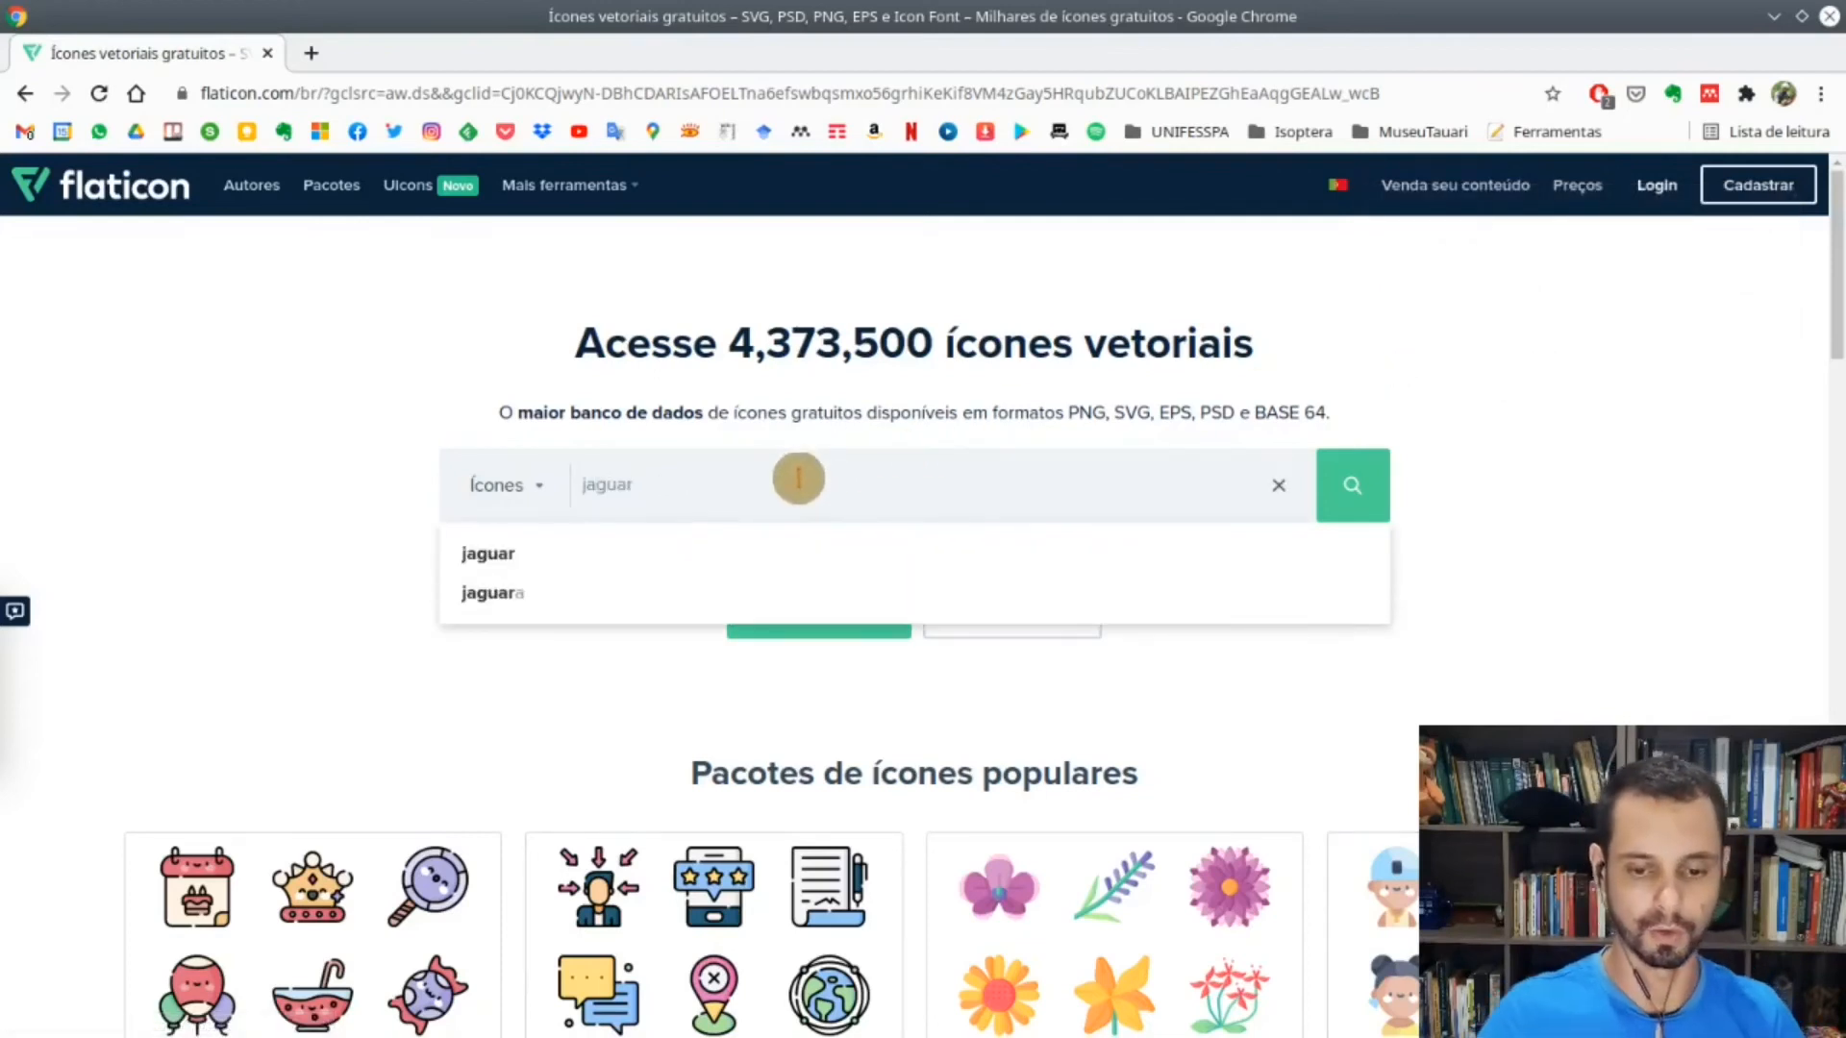
left_click(1372, 513)
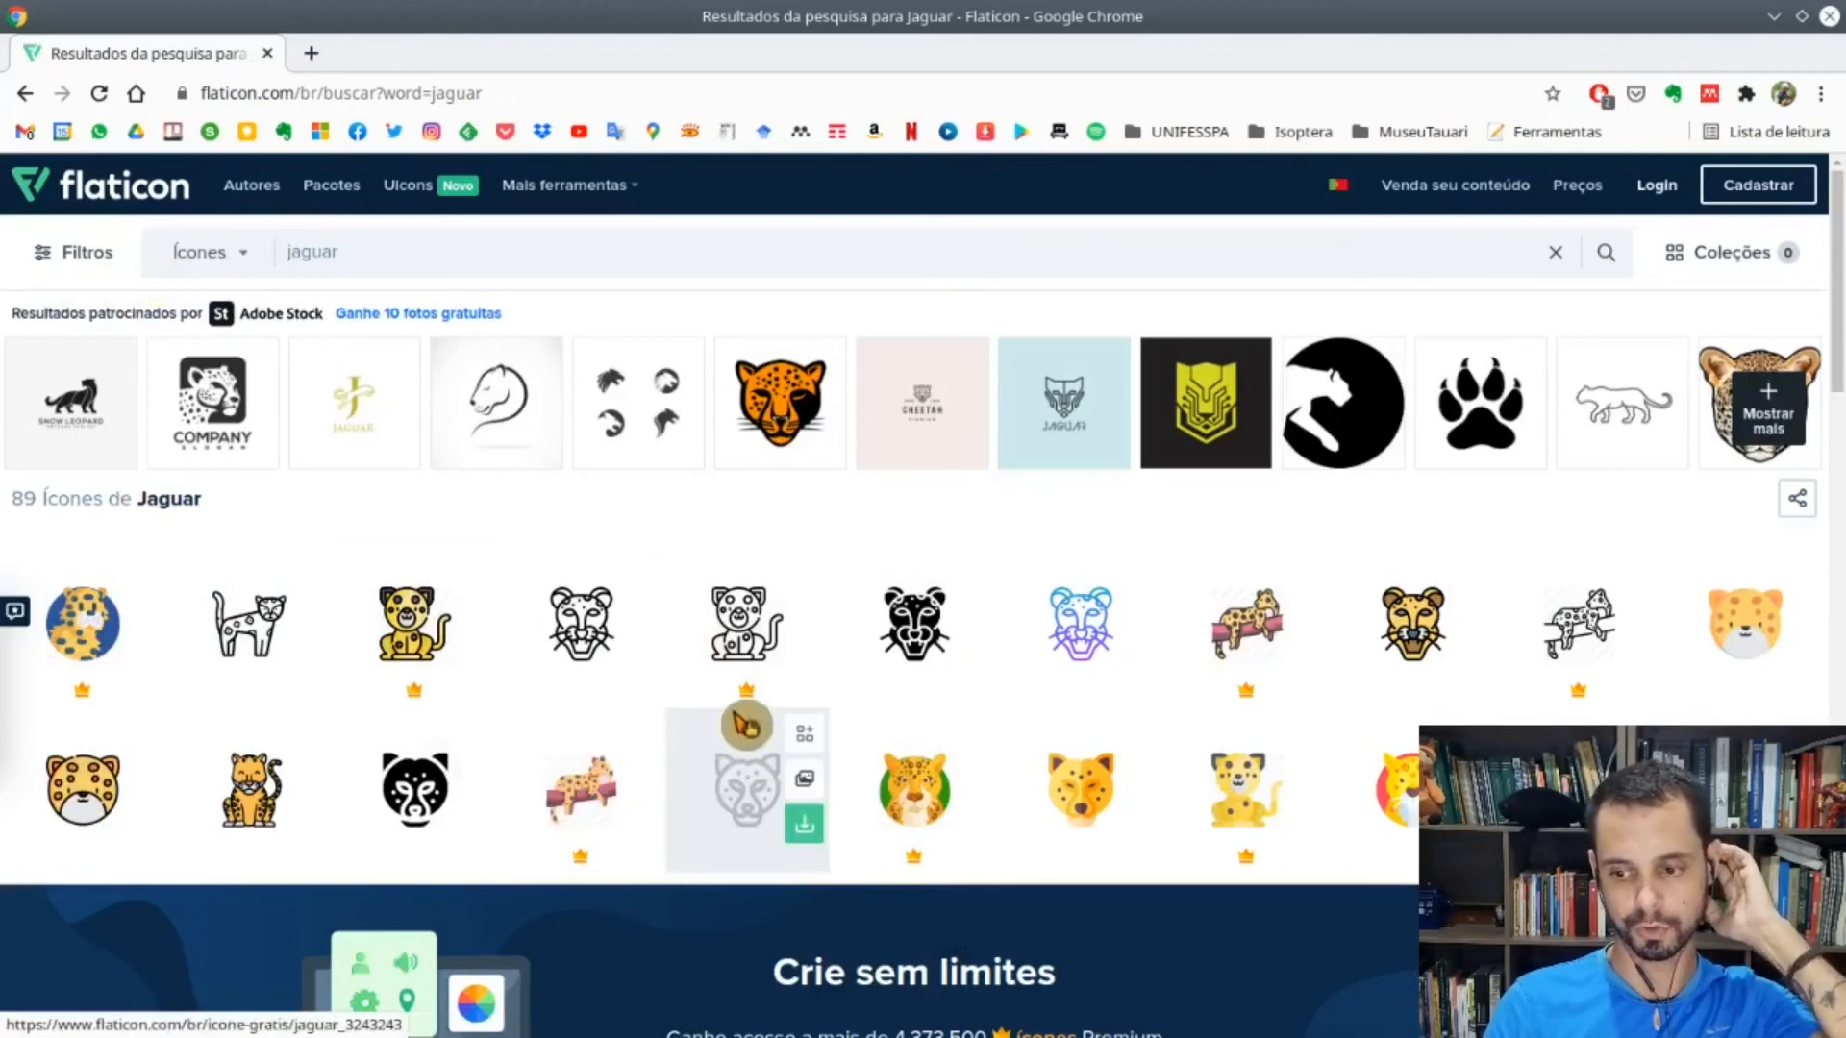
- Download the coloured sitting jaguar icon by Flat Icons as a free SVG, saving it as jaguar.svg in the Início folder
scroll(746, 717, "down", 3)
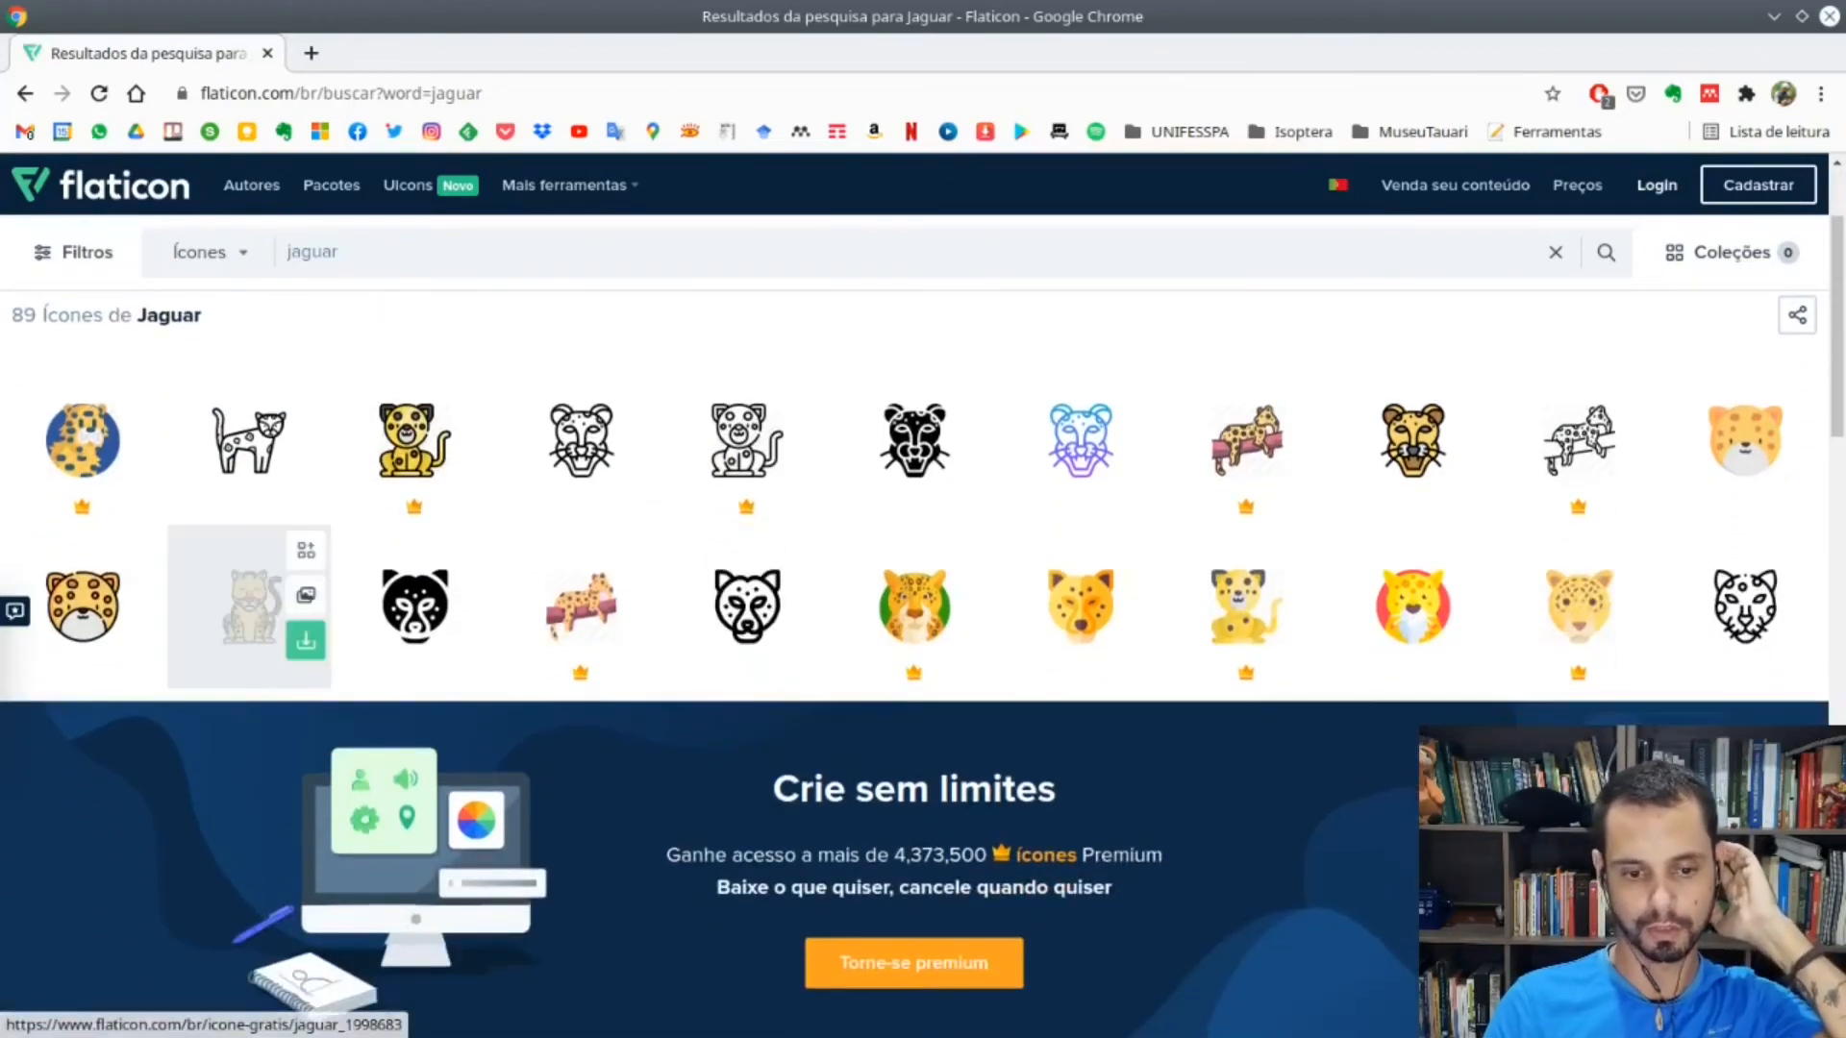
left_click(249, 606)
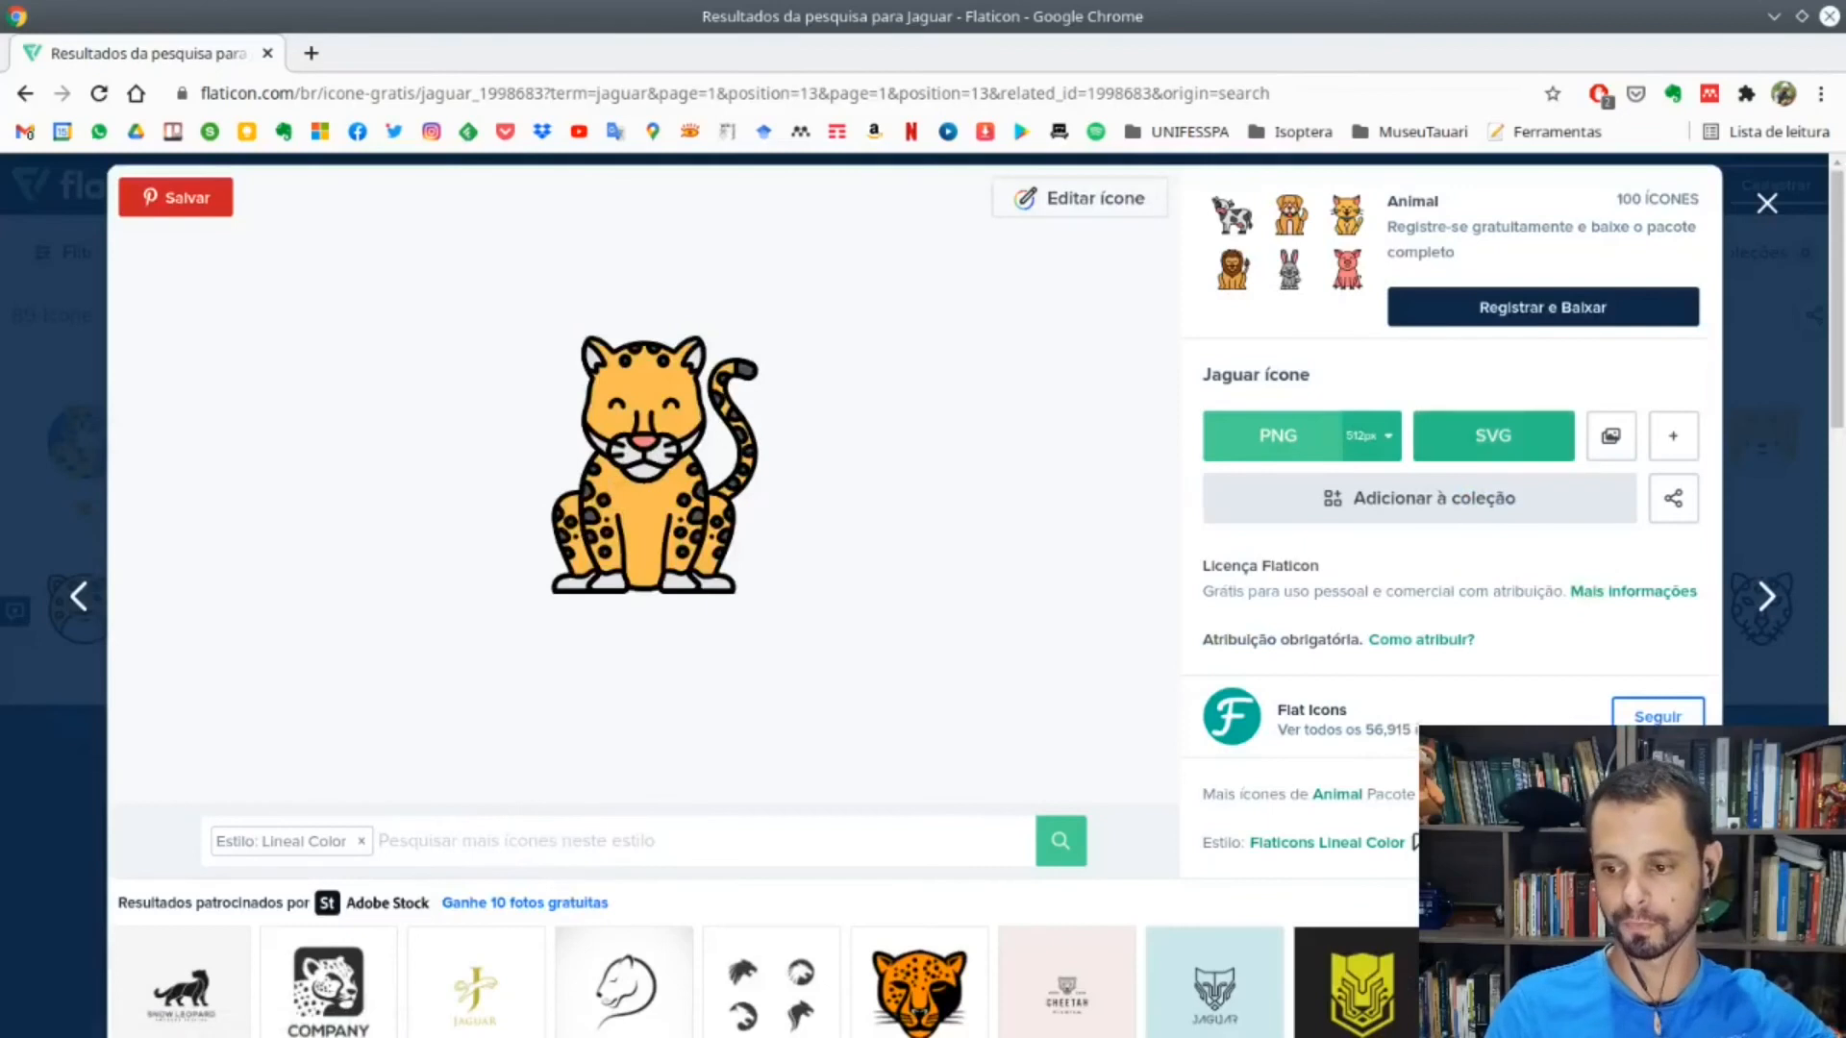
left_click(1493, 436)
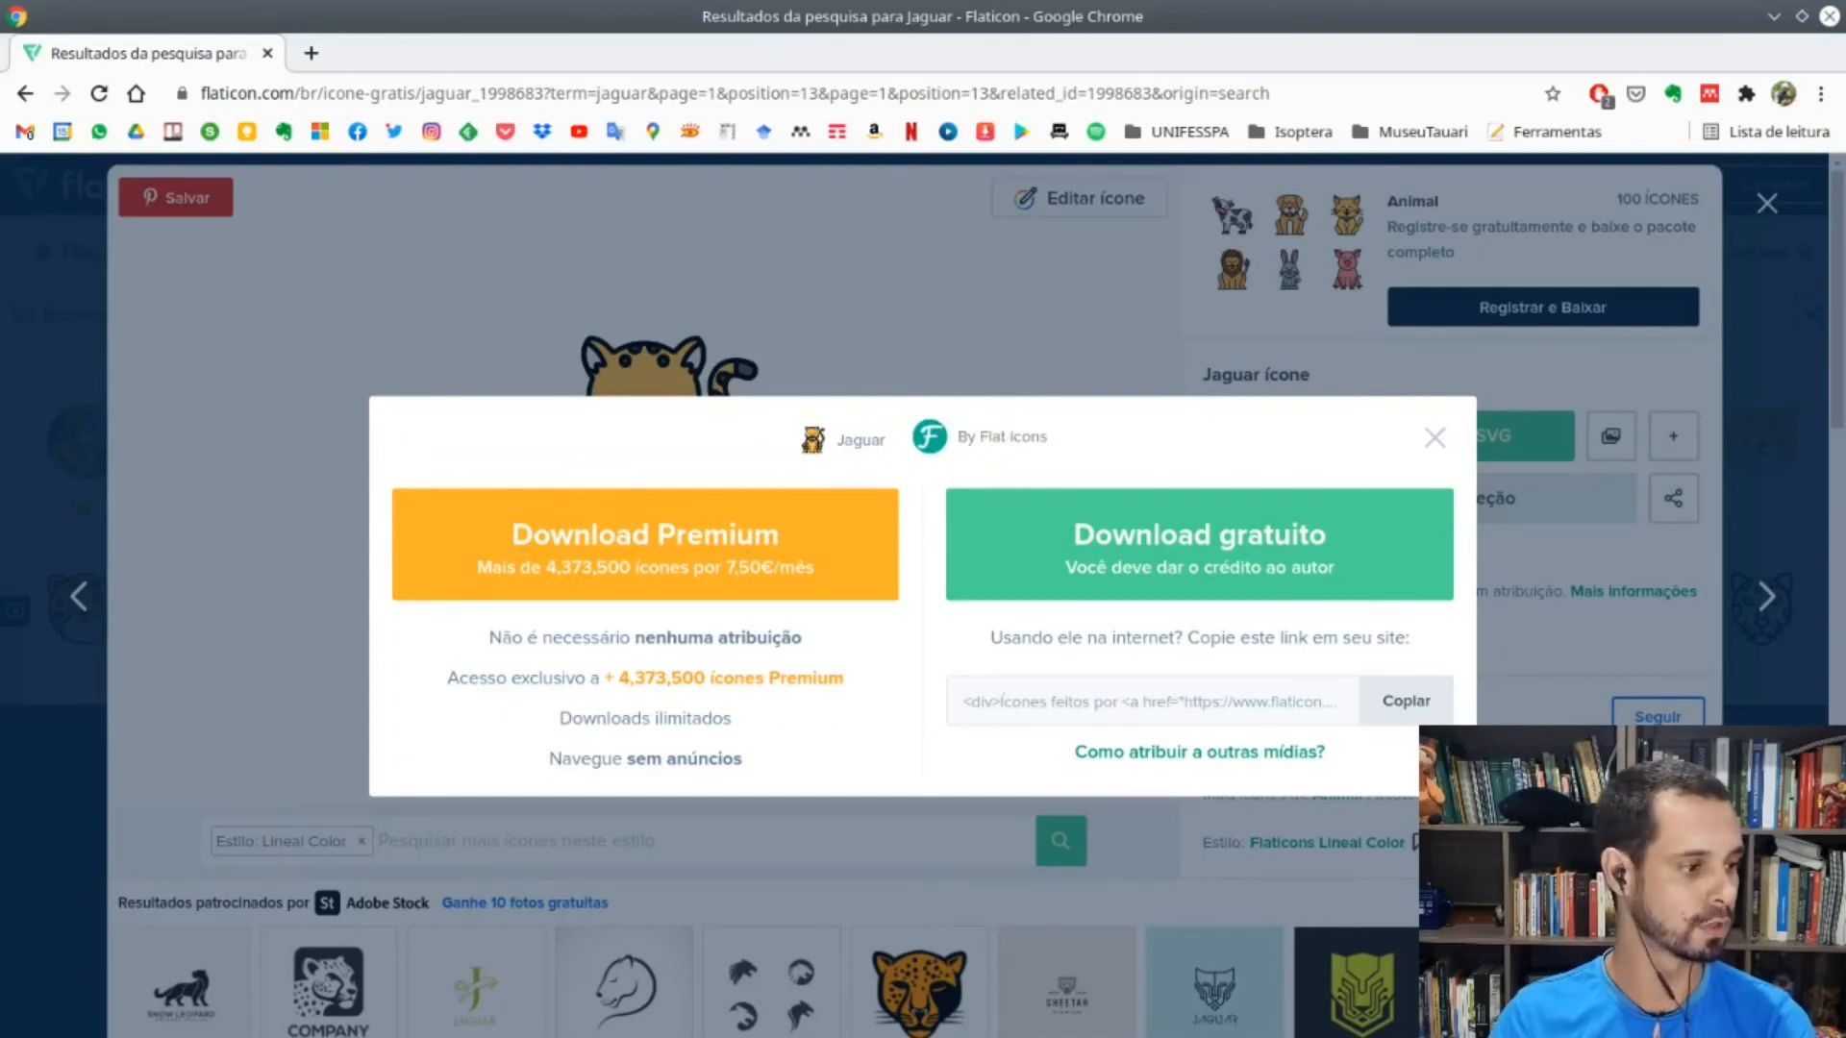
left_click_drag(979, 439, 1050, 438)
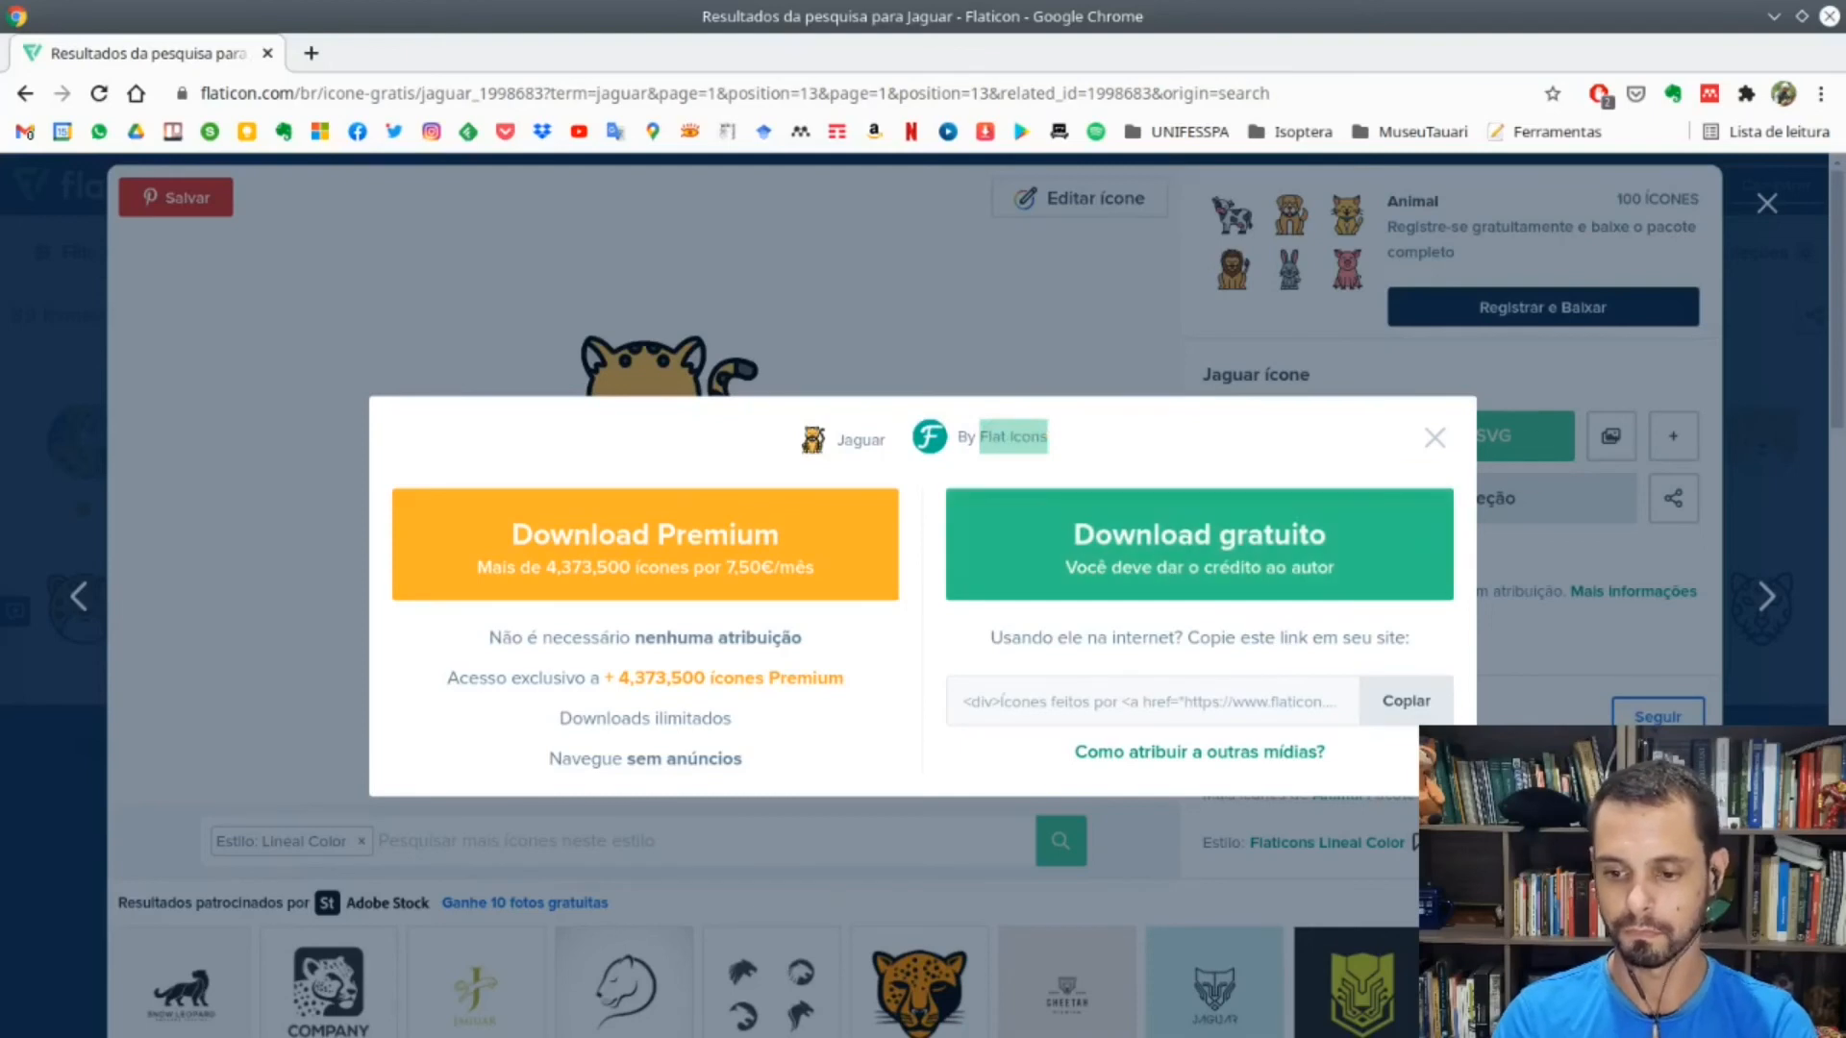
left_click(1237, 548)
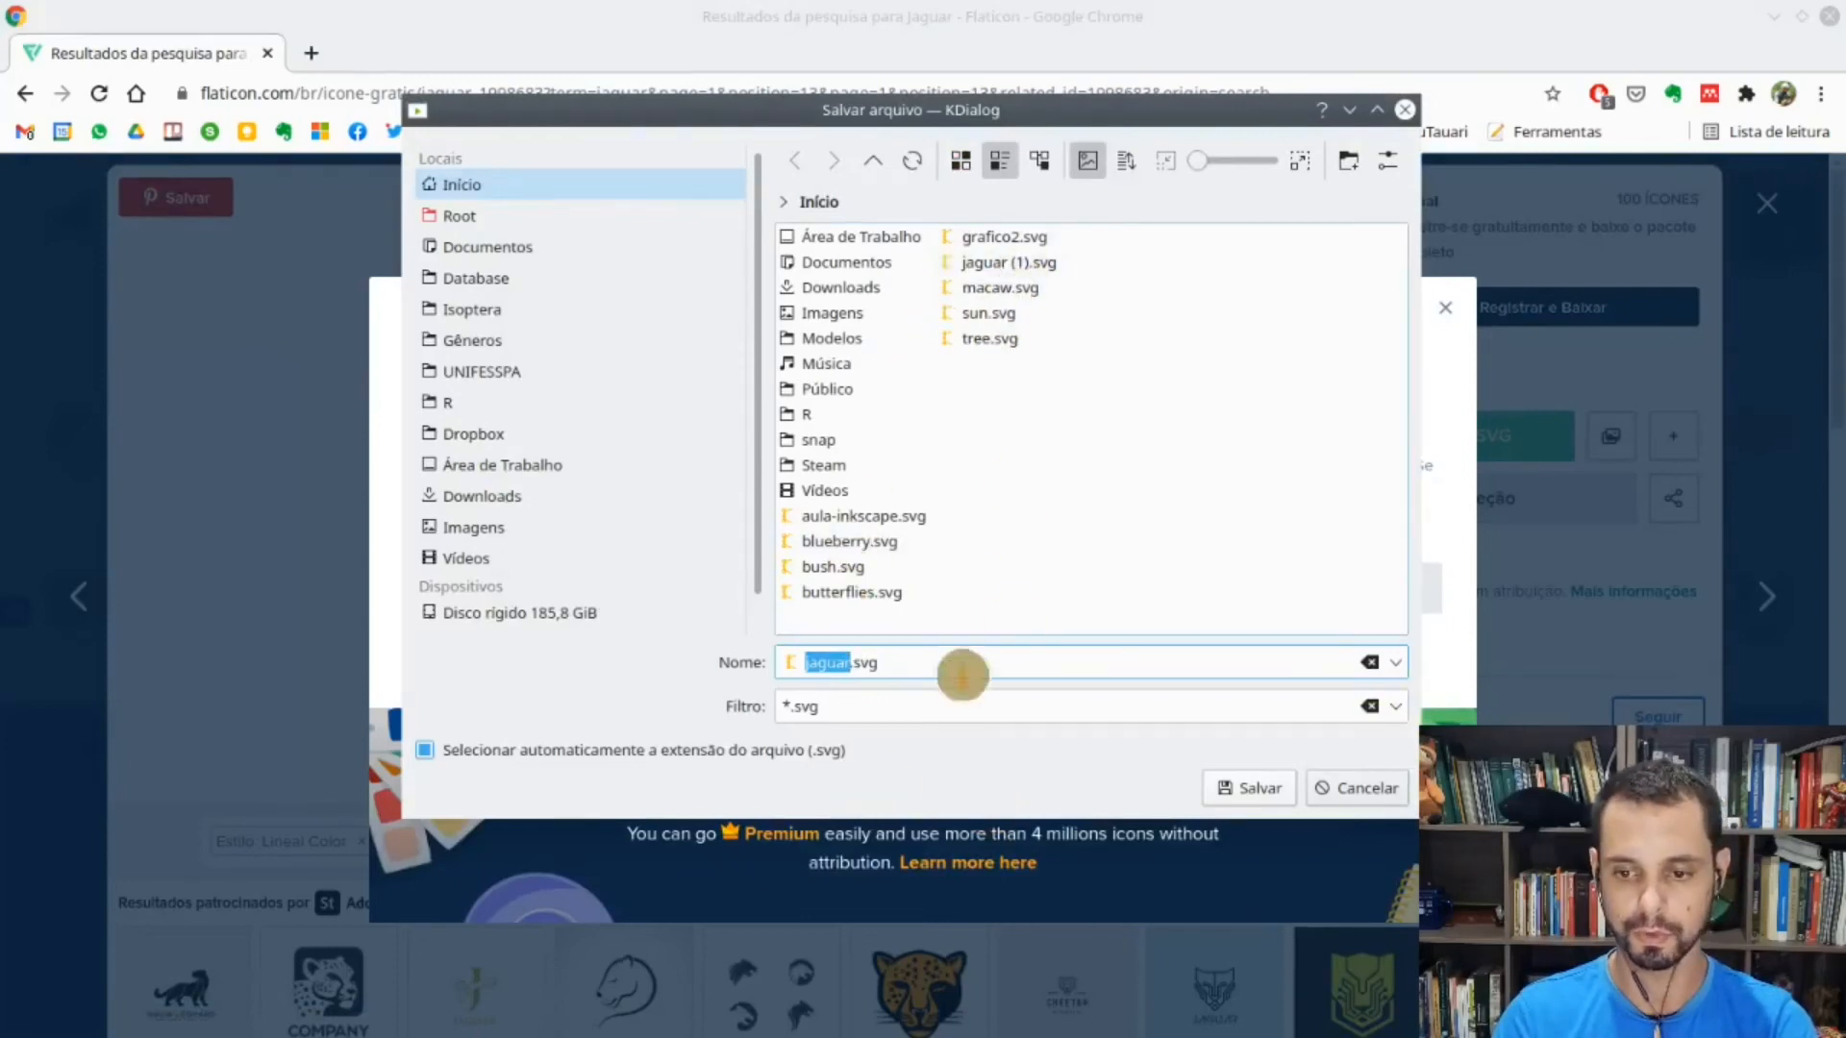
left_click(1246, 794)
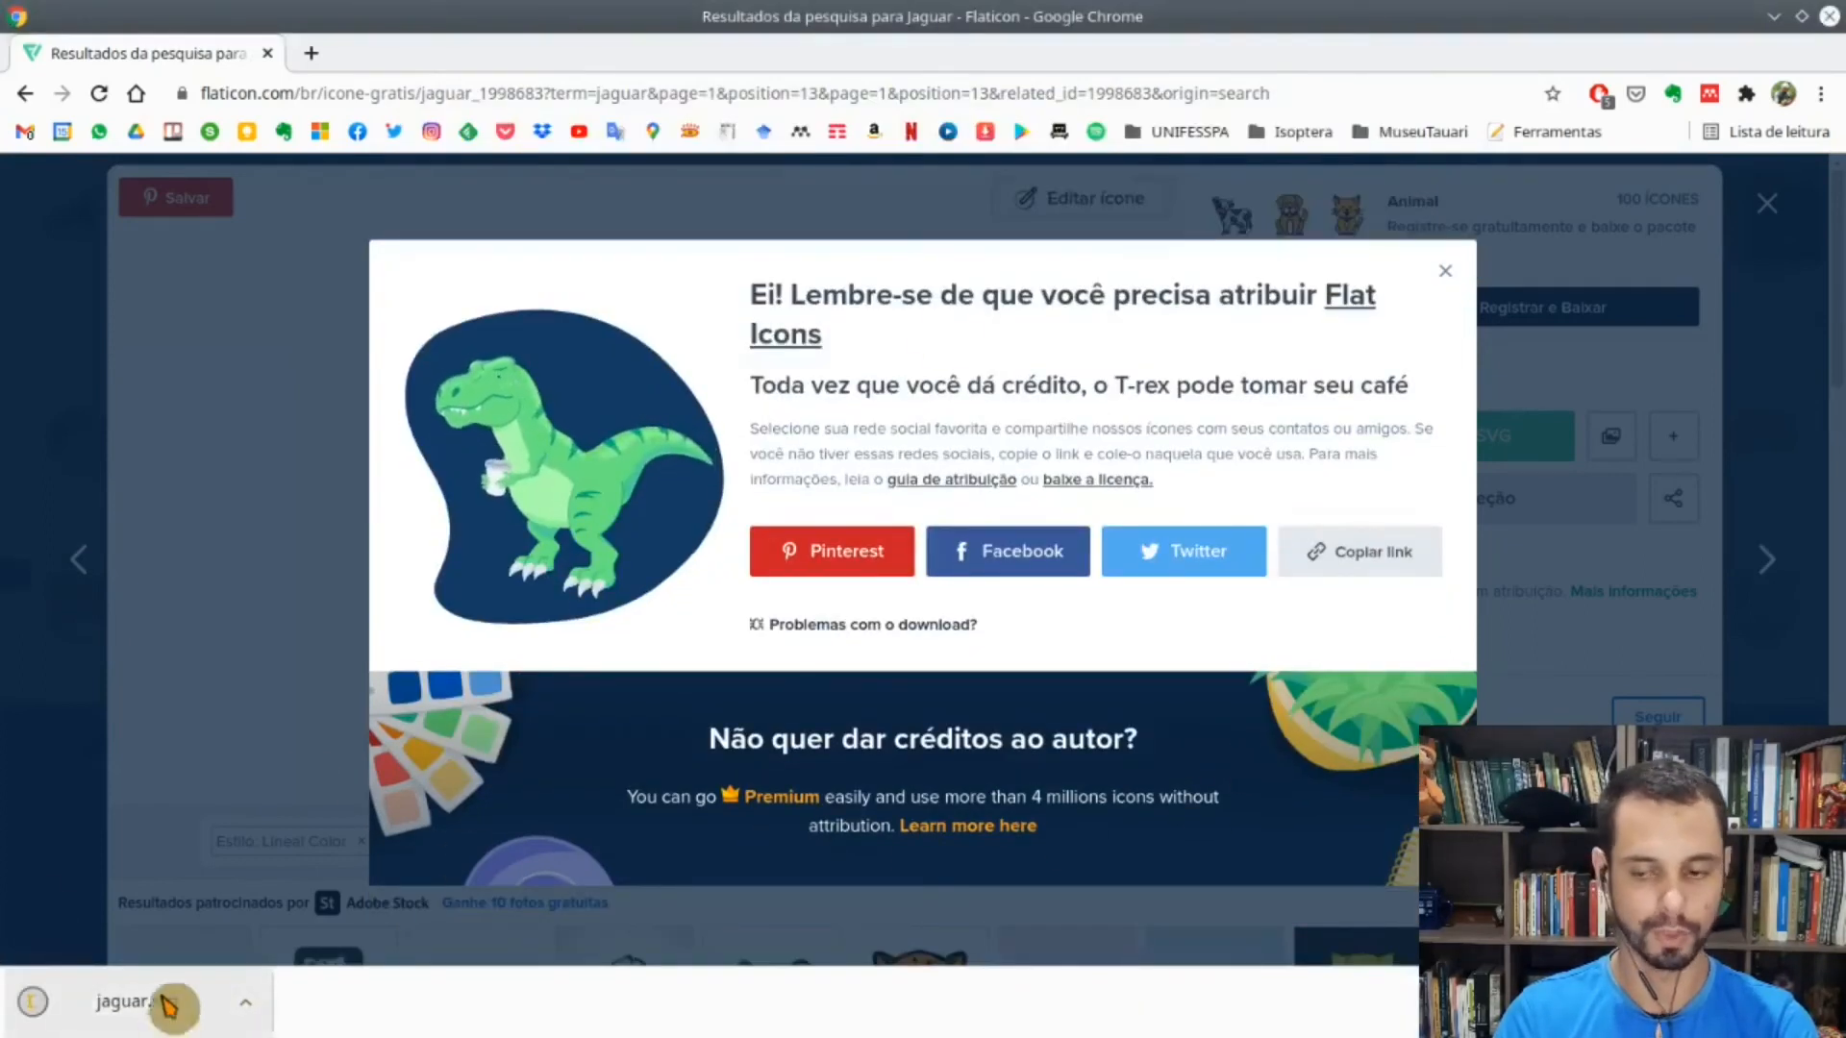
left_click(1445, 271)
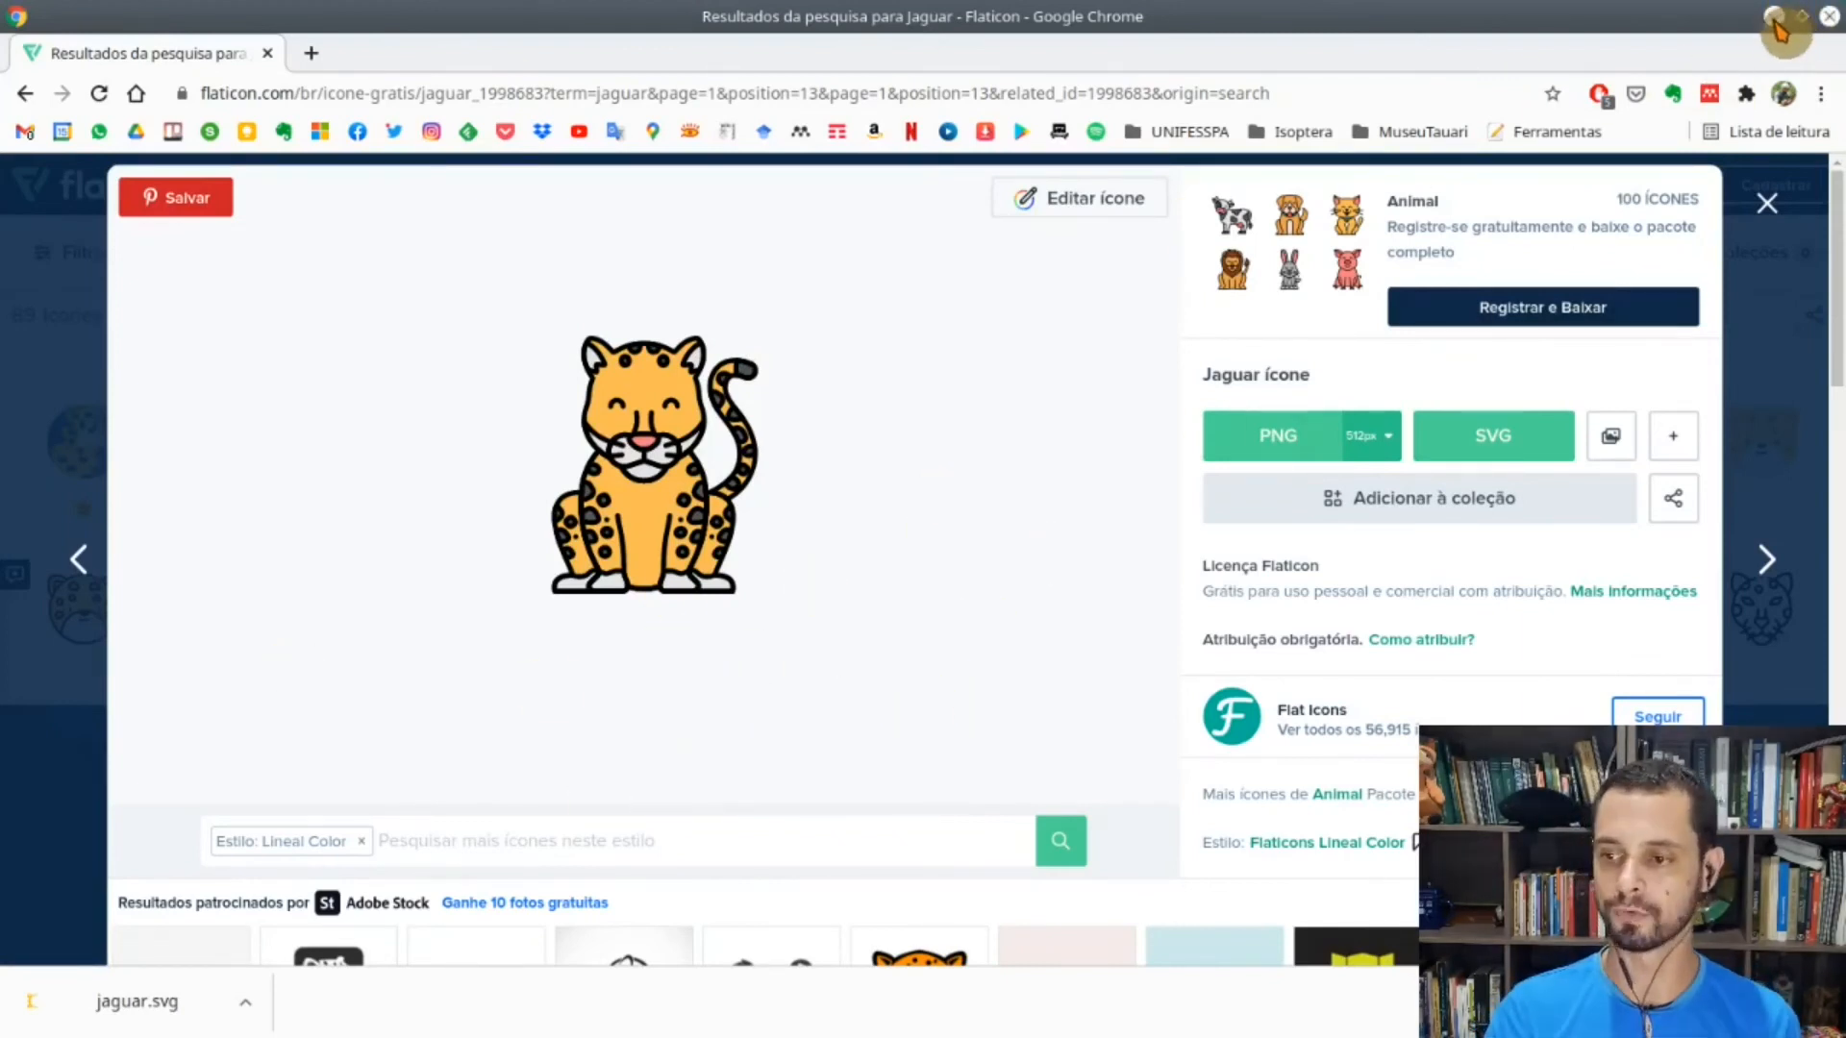
key("Escape")
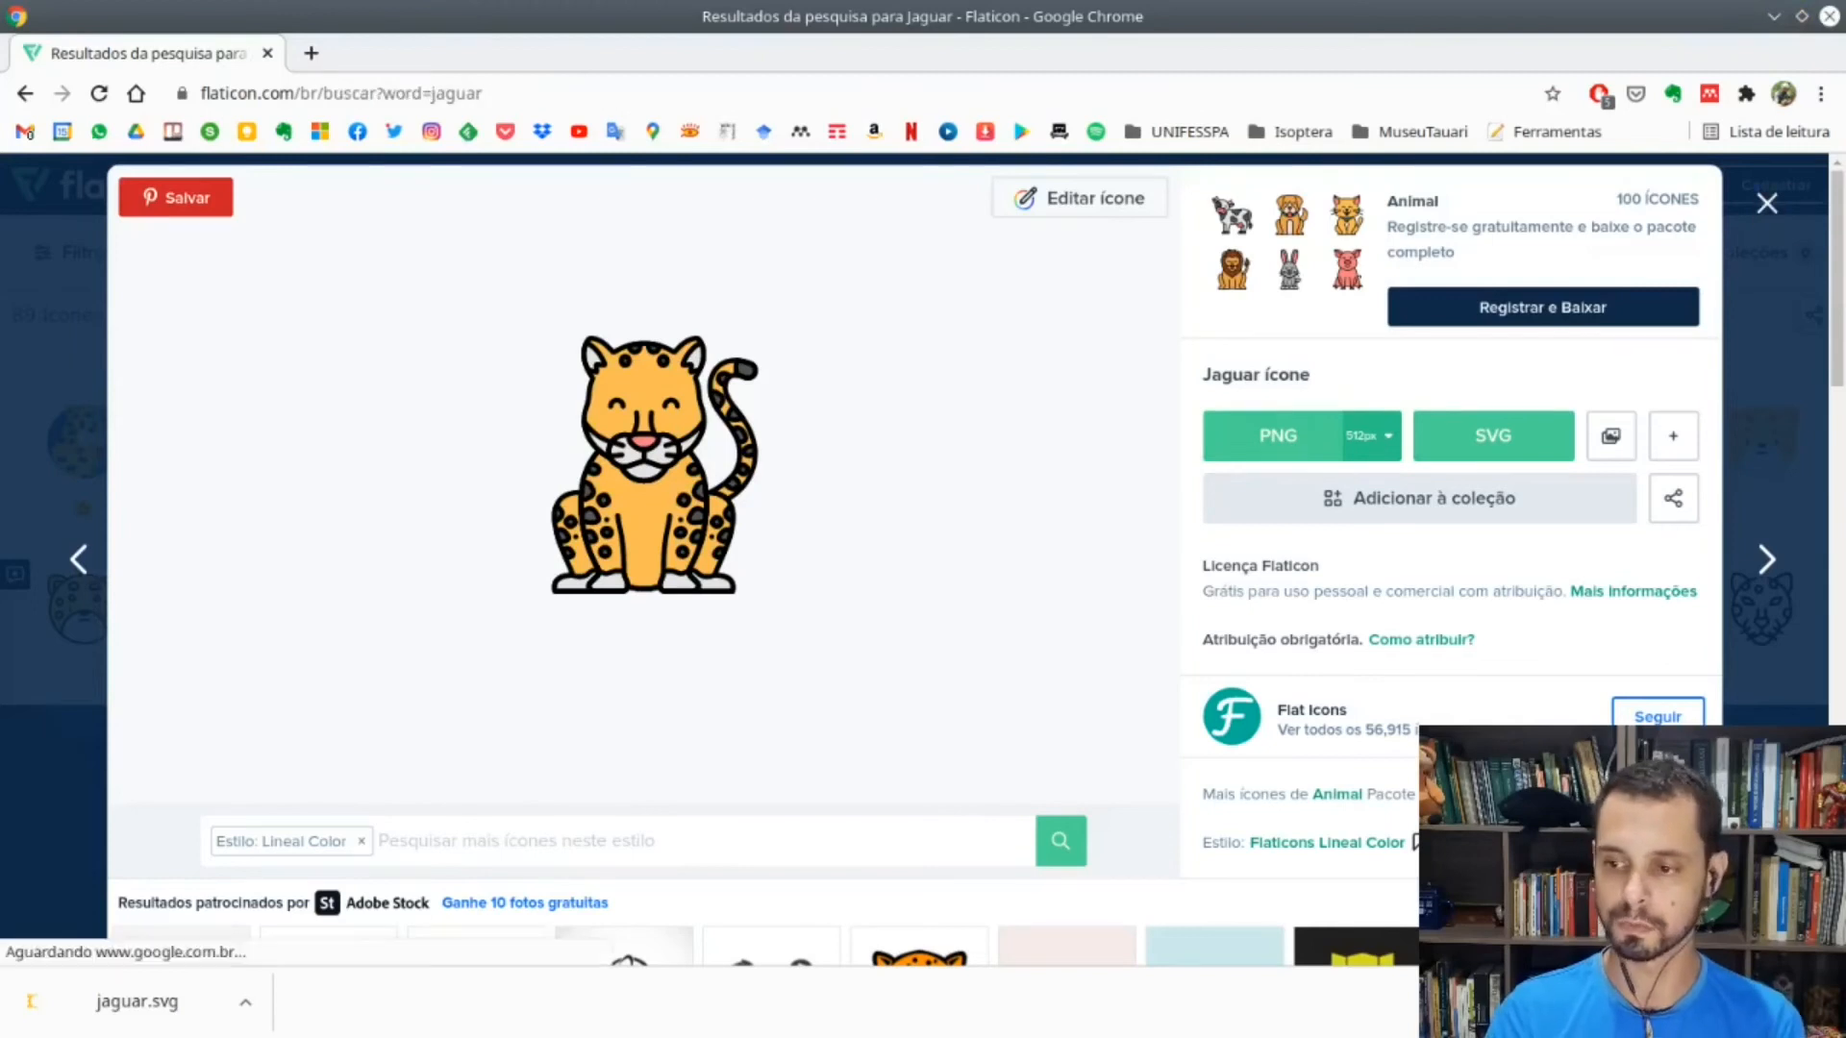
- Search Flaticon for "tree" icons and look through the results
left_click(571, 247)
type("tree")
key("Return")
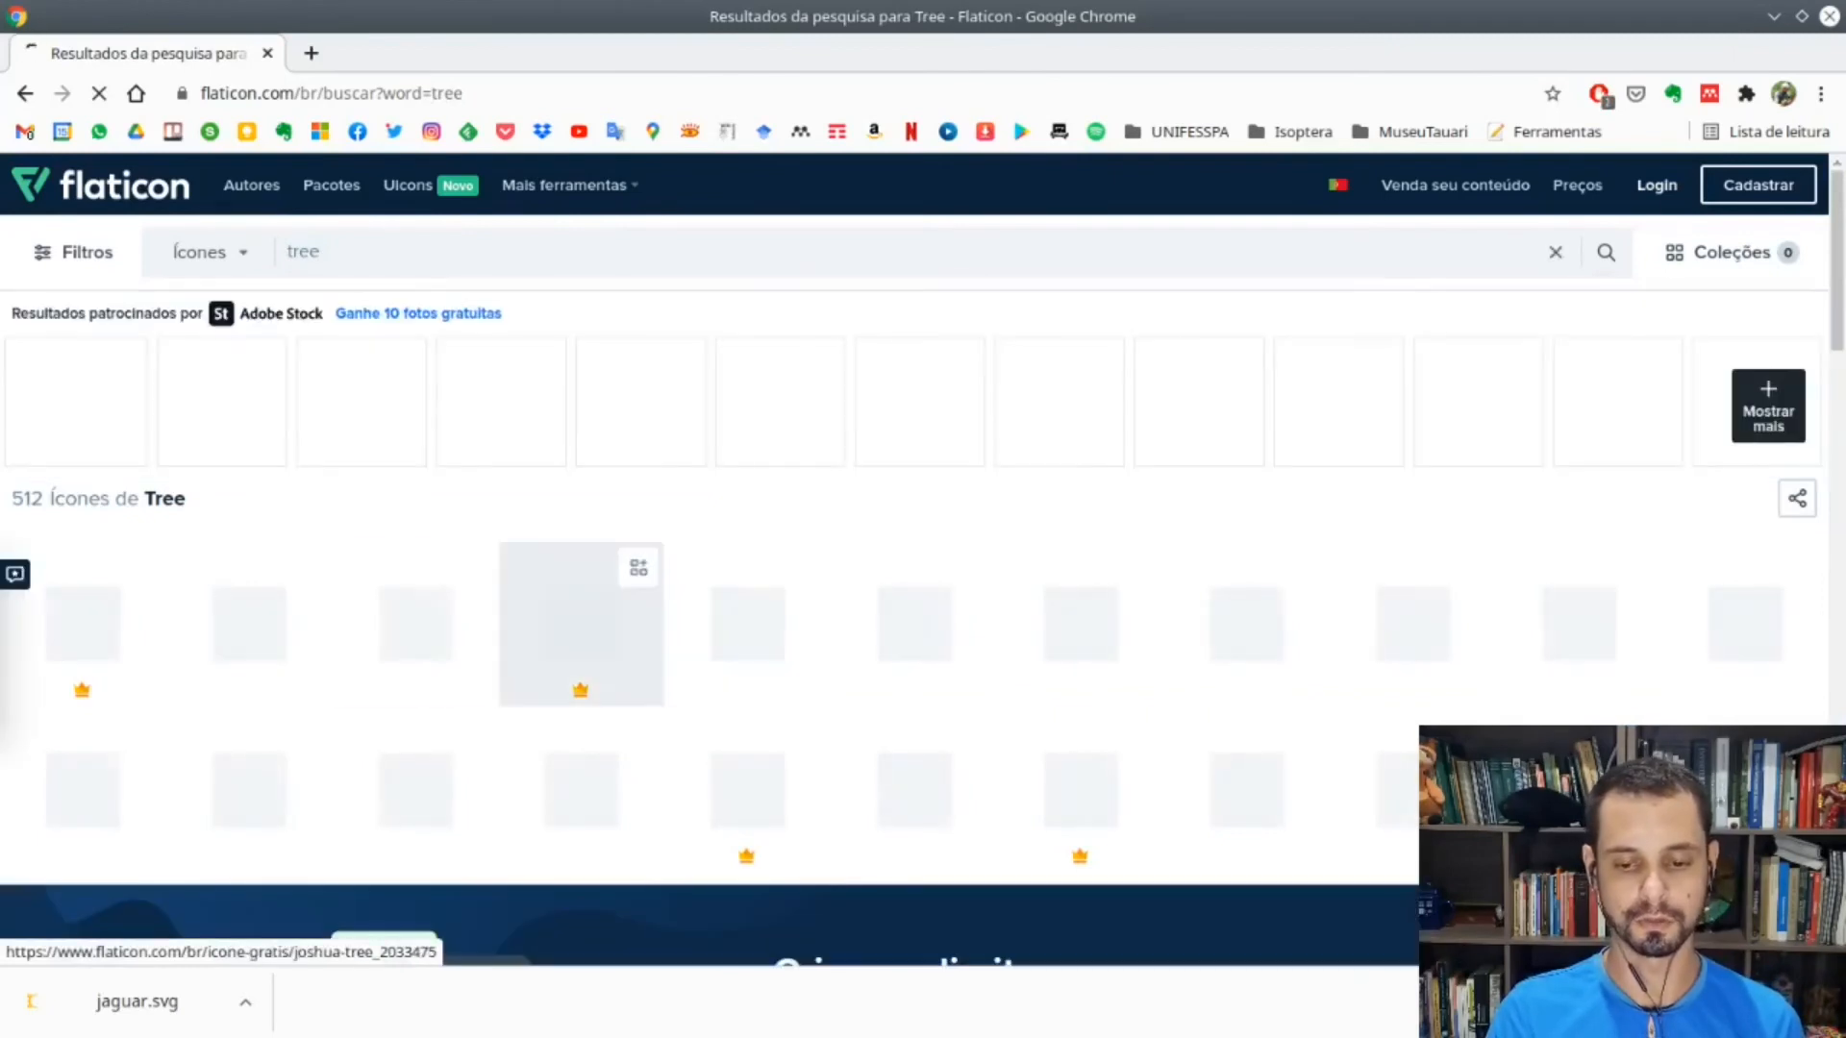
scroll(812, 639, "down", 3)
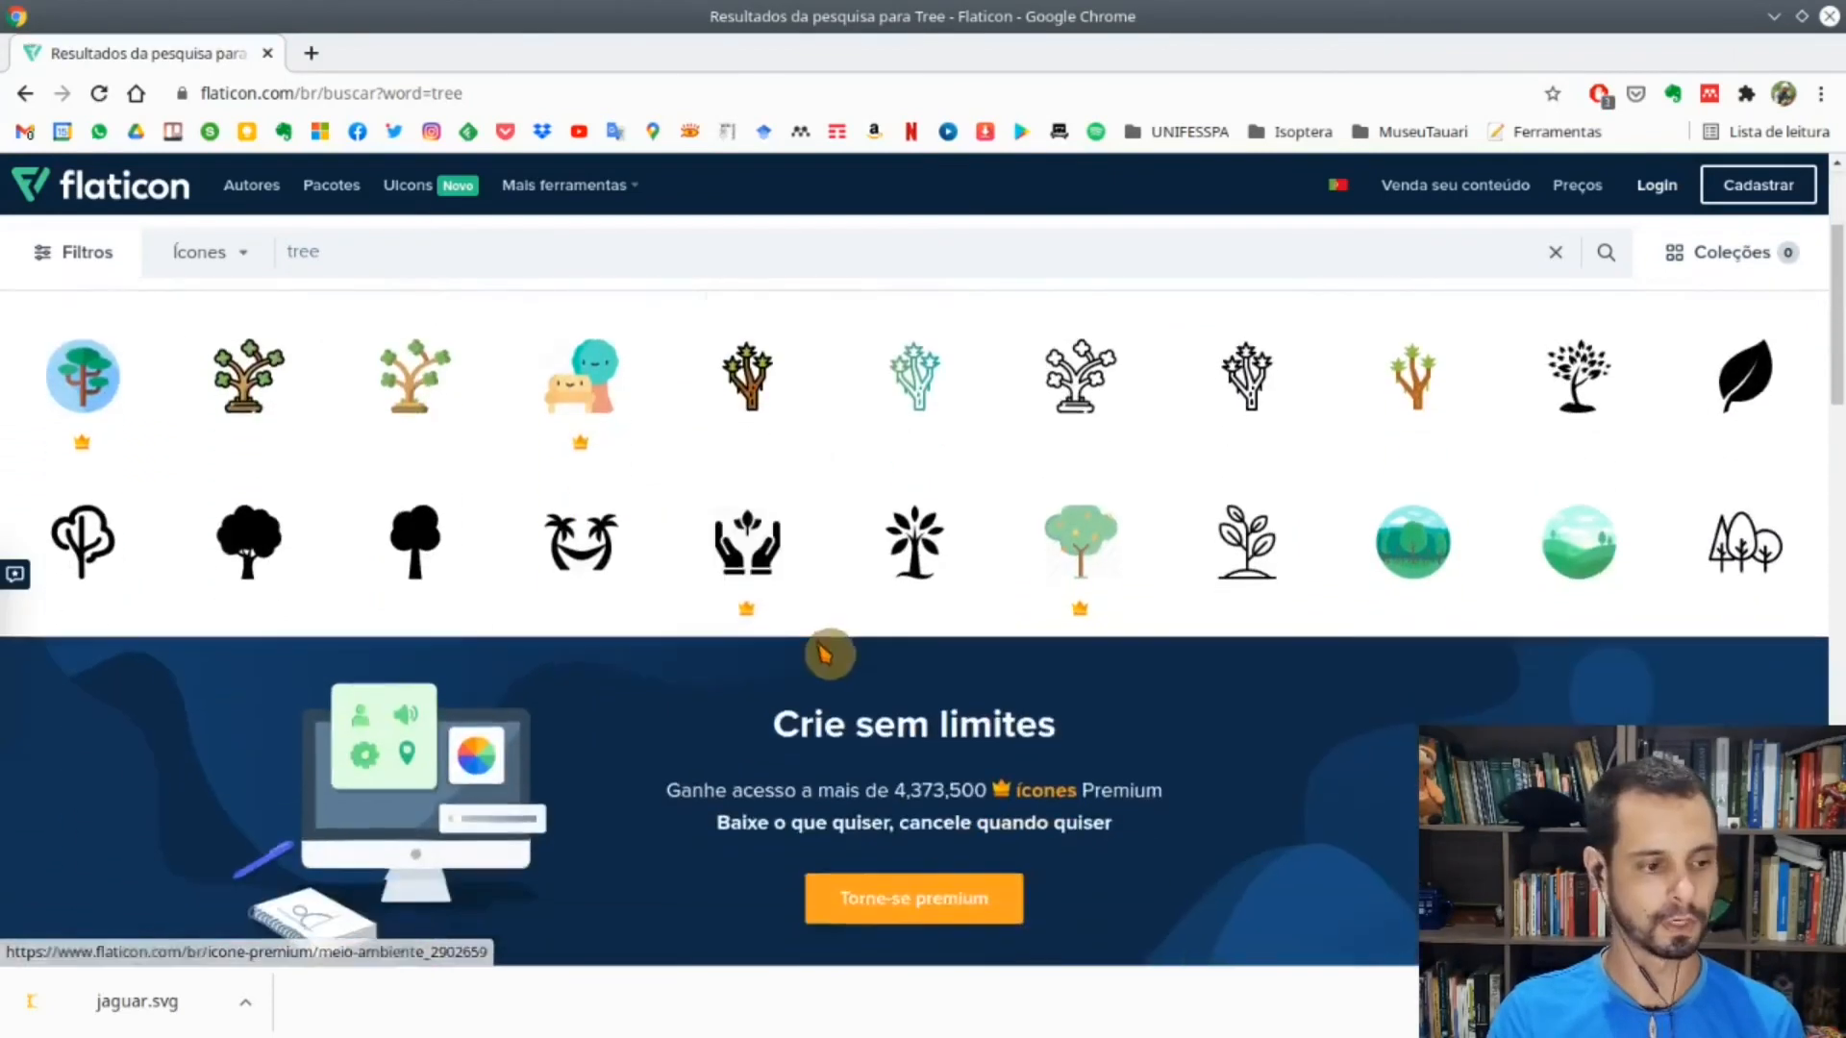
scroll(825, 653, "down", 7)
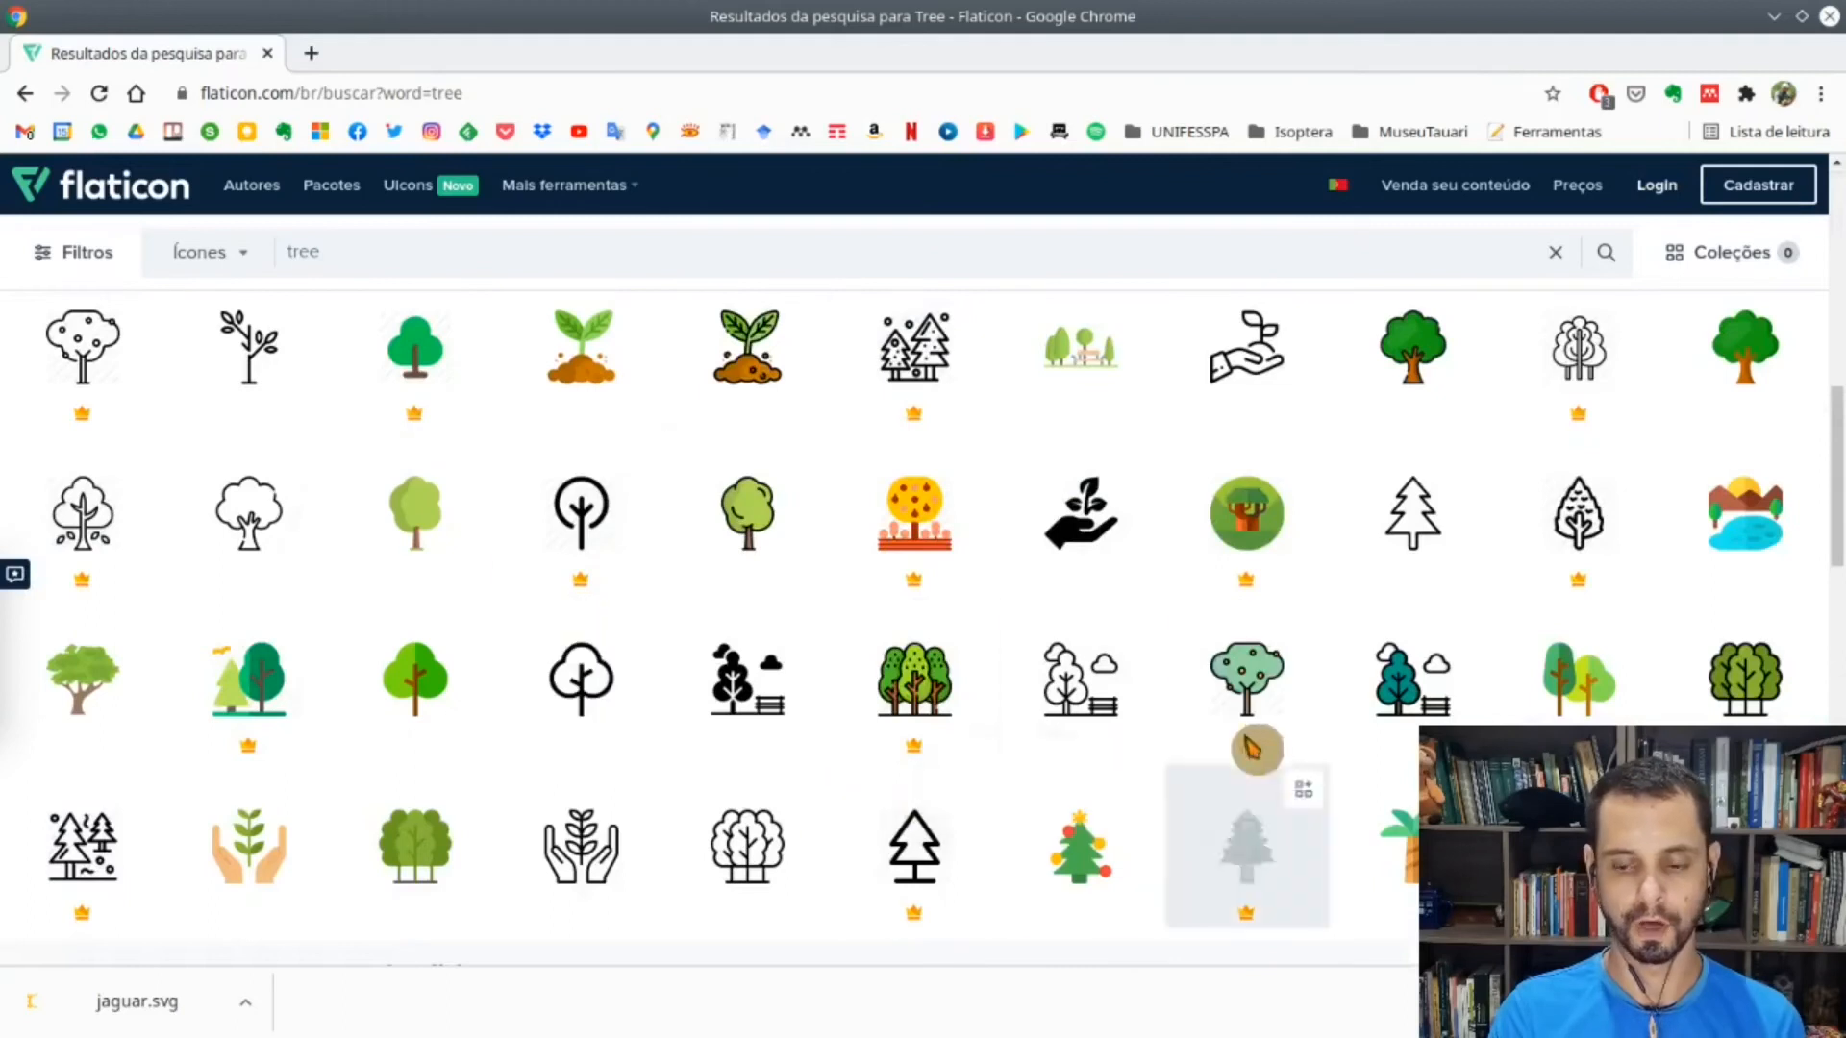
- Limit the tree icons to the Grátis licence, view the outlined Joshua Tree icon's details, and return to the results
left_click(91, 256)
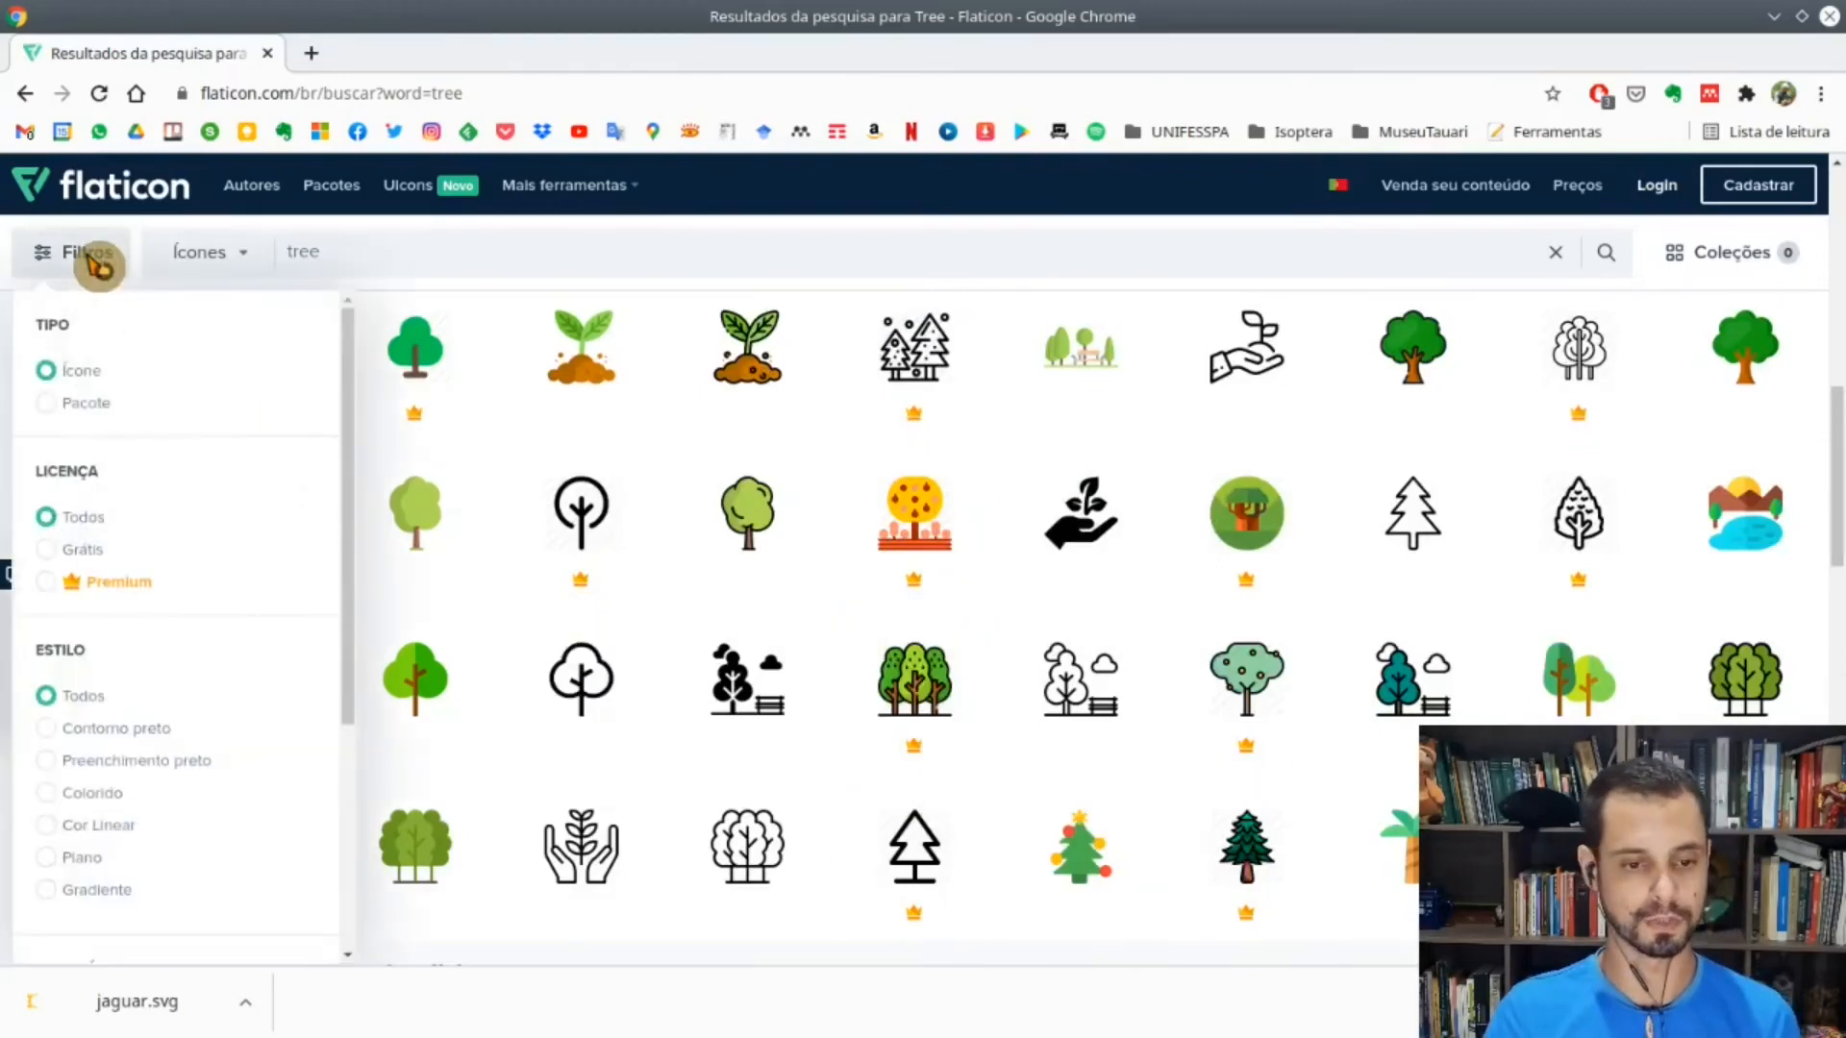
left_click(83, 549)
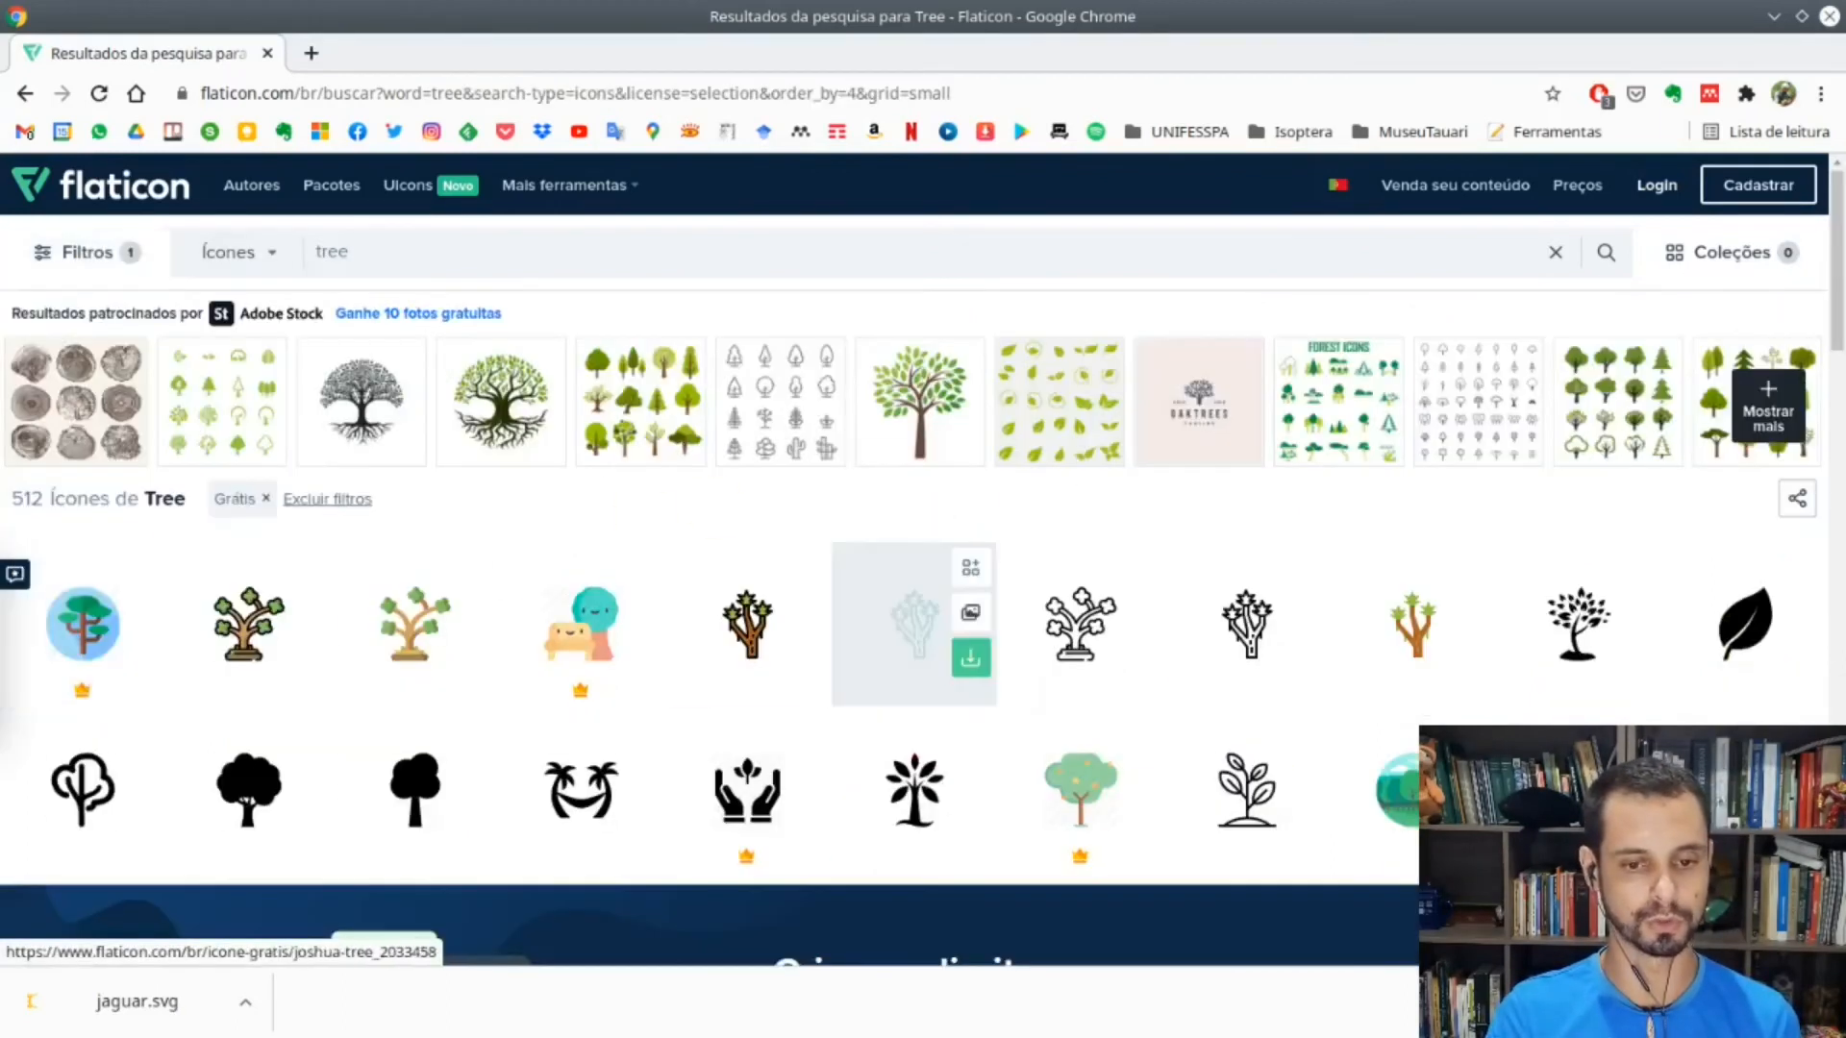
scroll(746, 742, "down", 2)
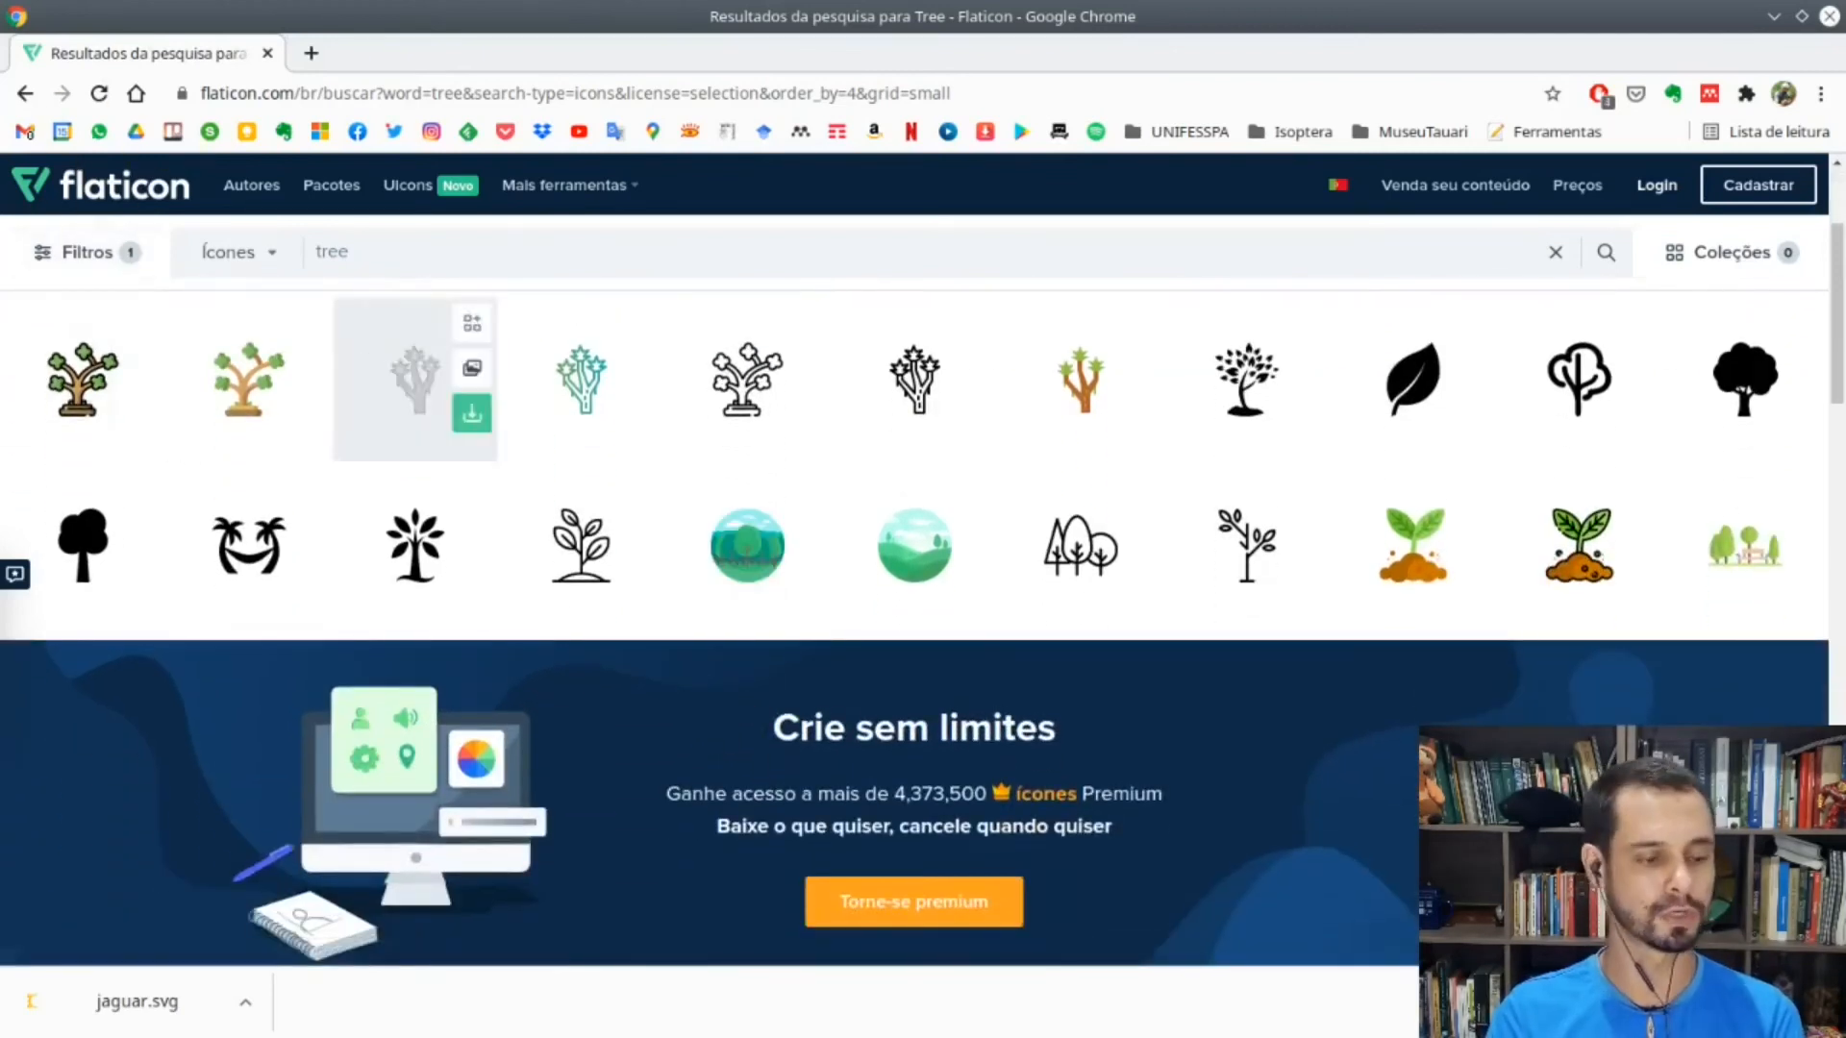
scroll(914, 586, "up", 3)
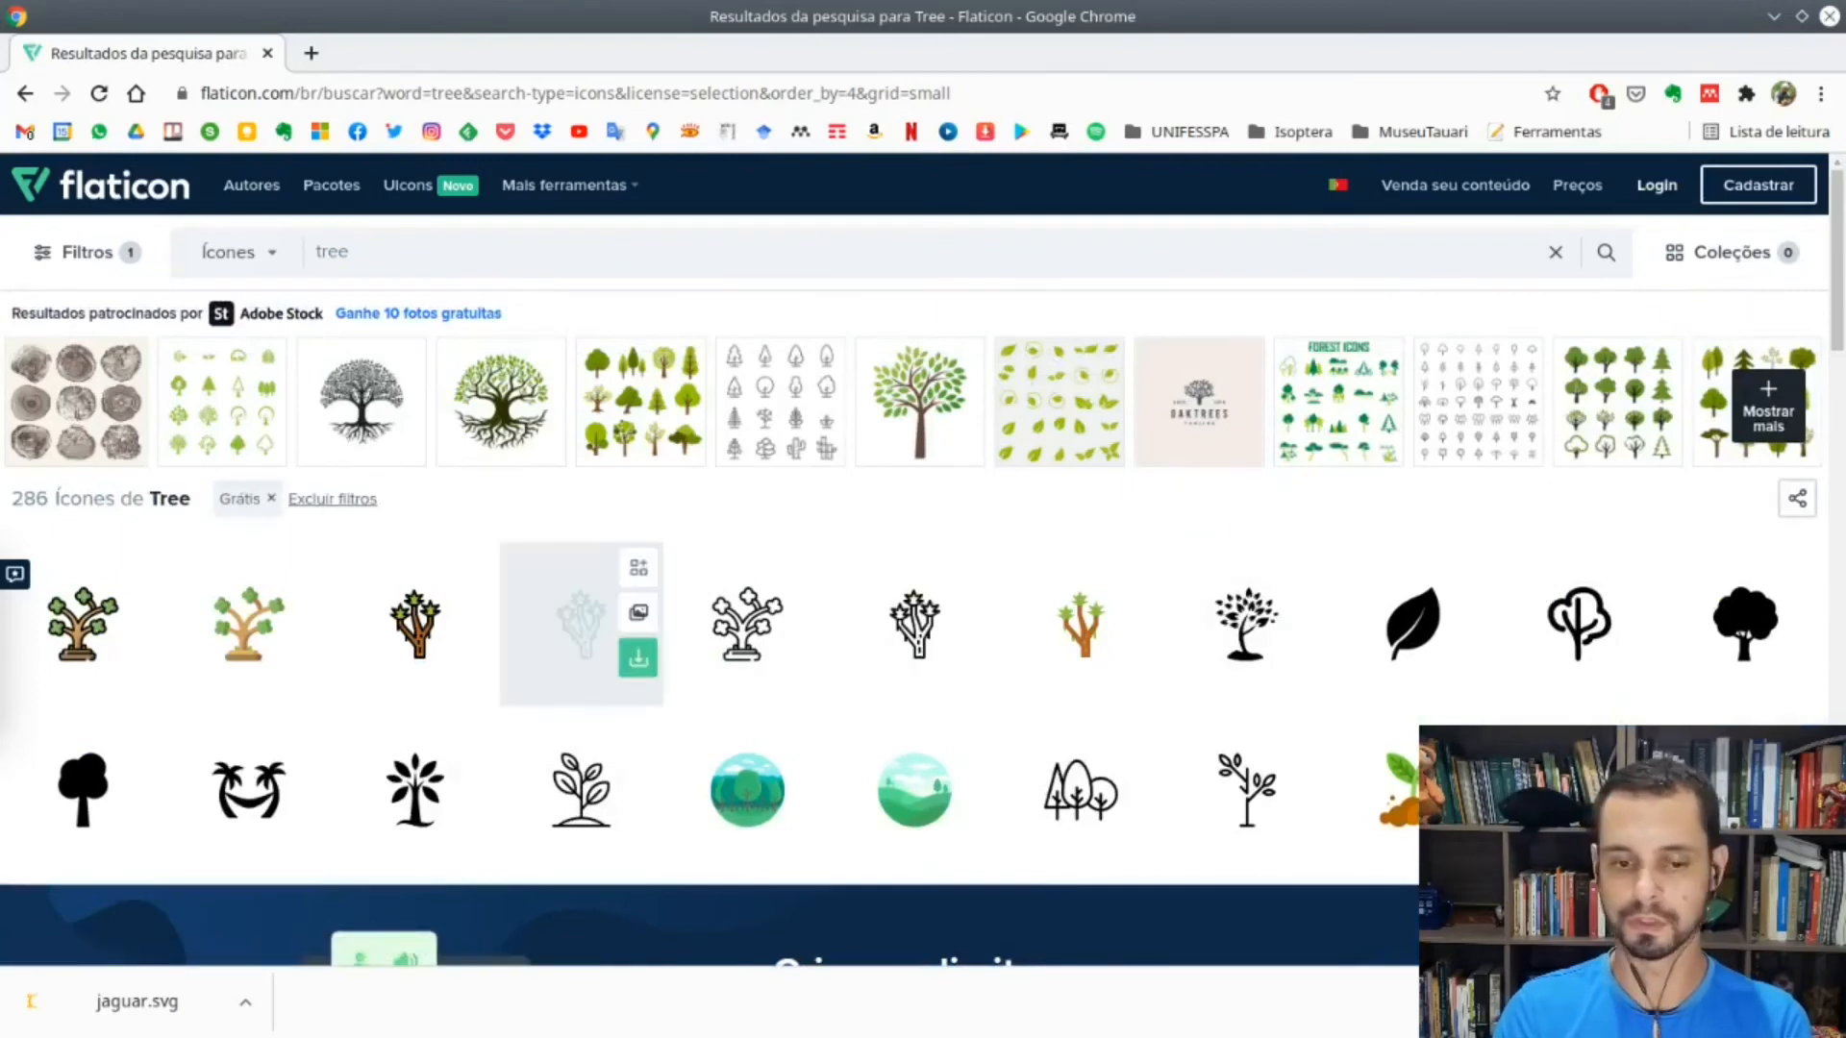
left_click(747, 624)
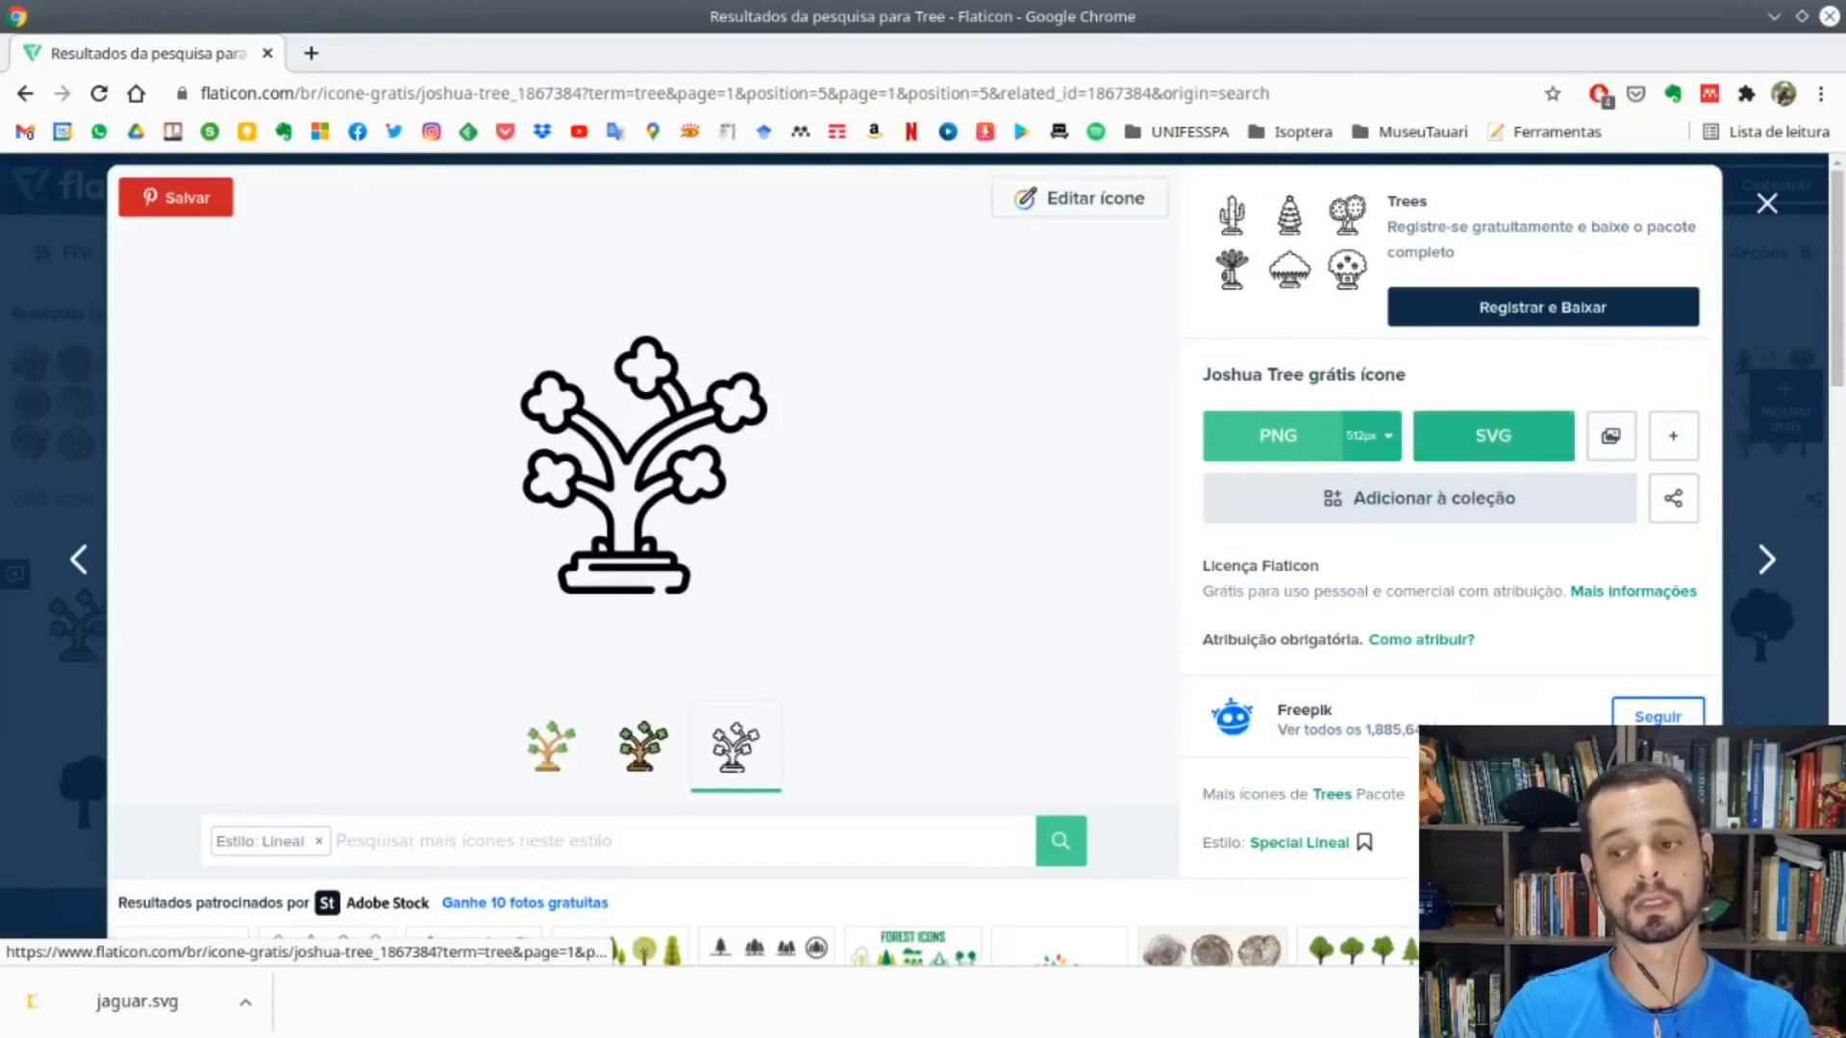
key("Escape")
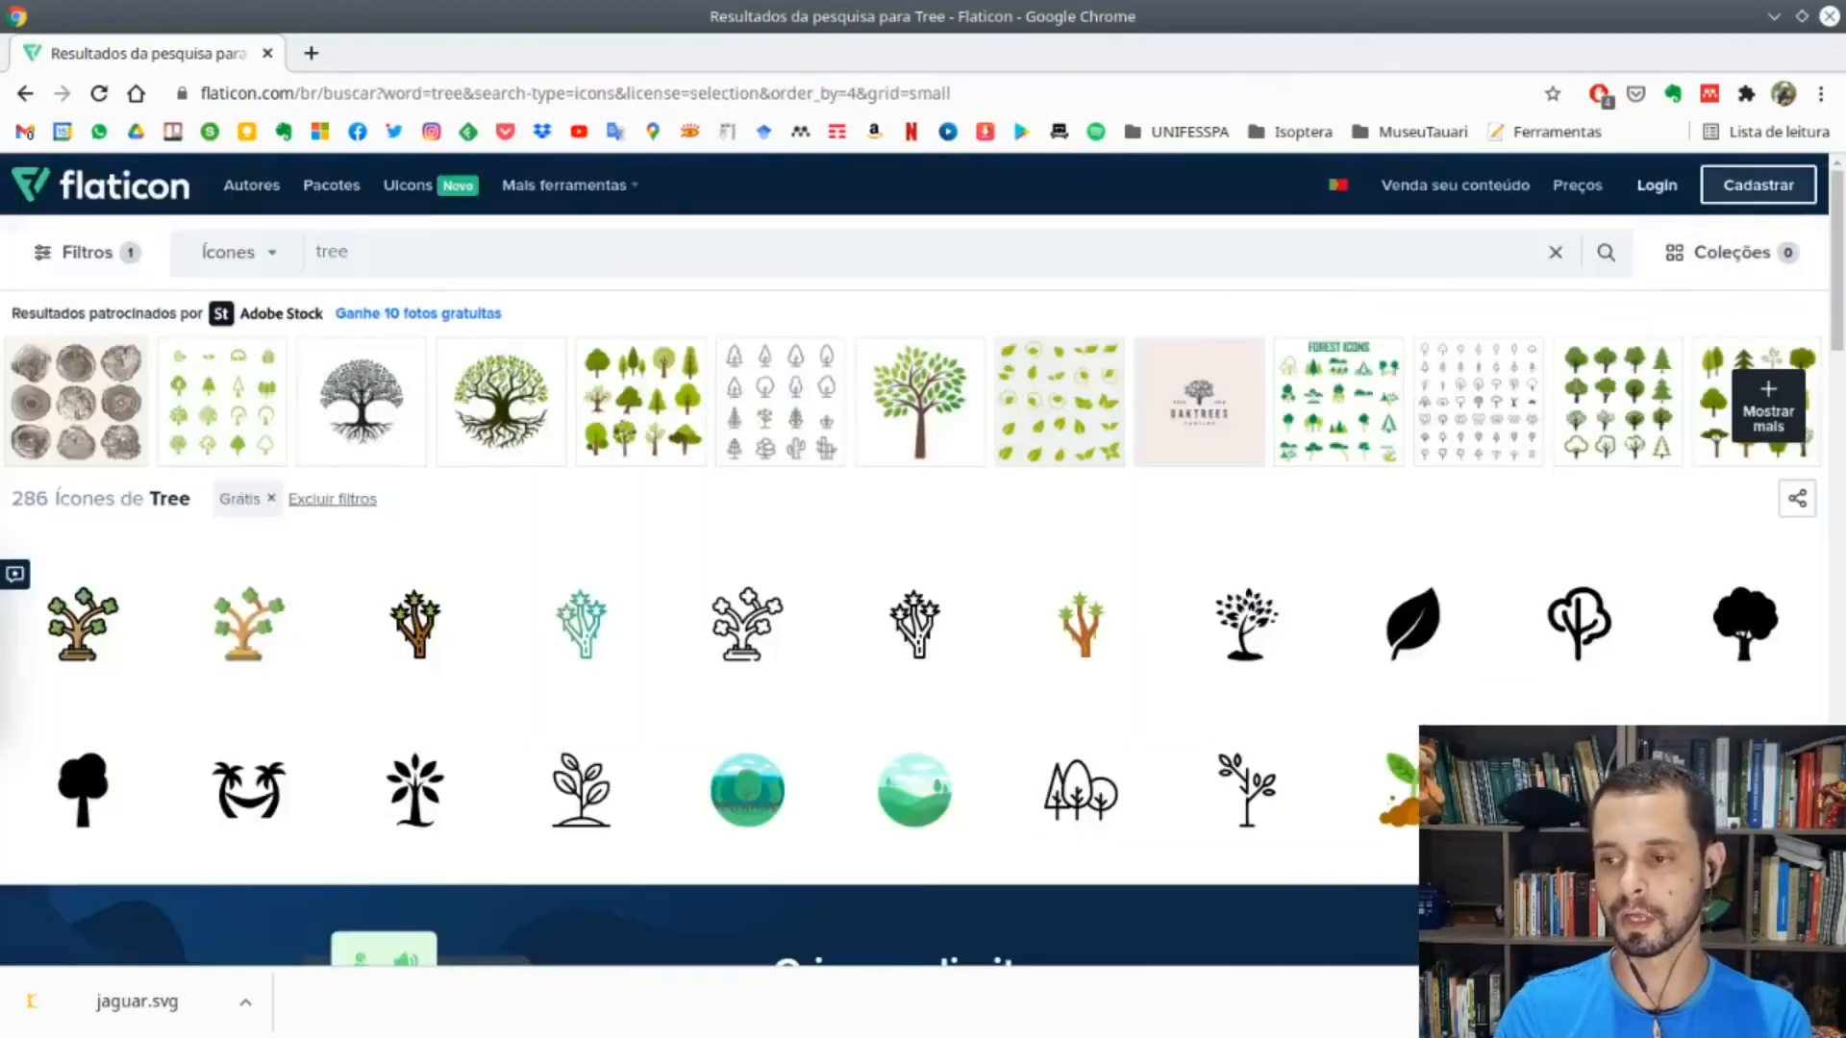
- Switch to Inkscape, group all objects of the Pearson residuals plot, and move the group beside the Tratamento 1 box
left_click(1775, 19)
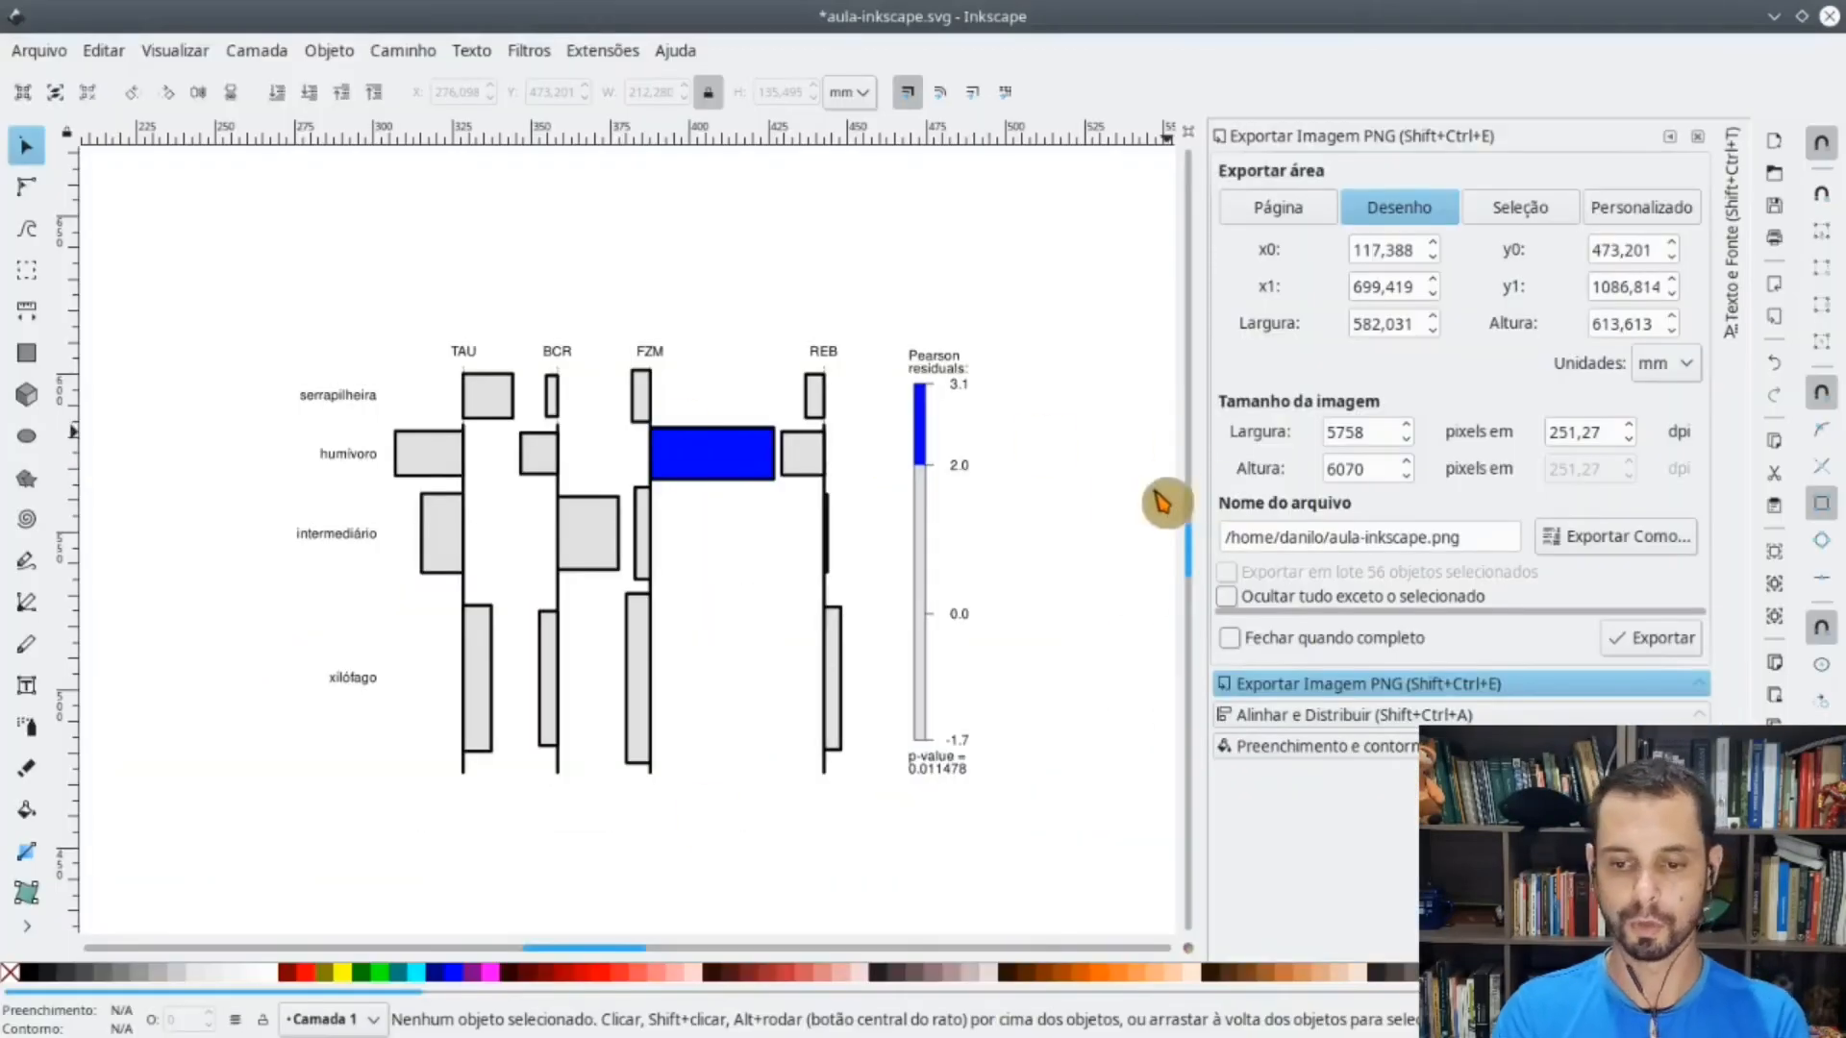
scroll(689, 755, "down", 3, "ctrl")
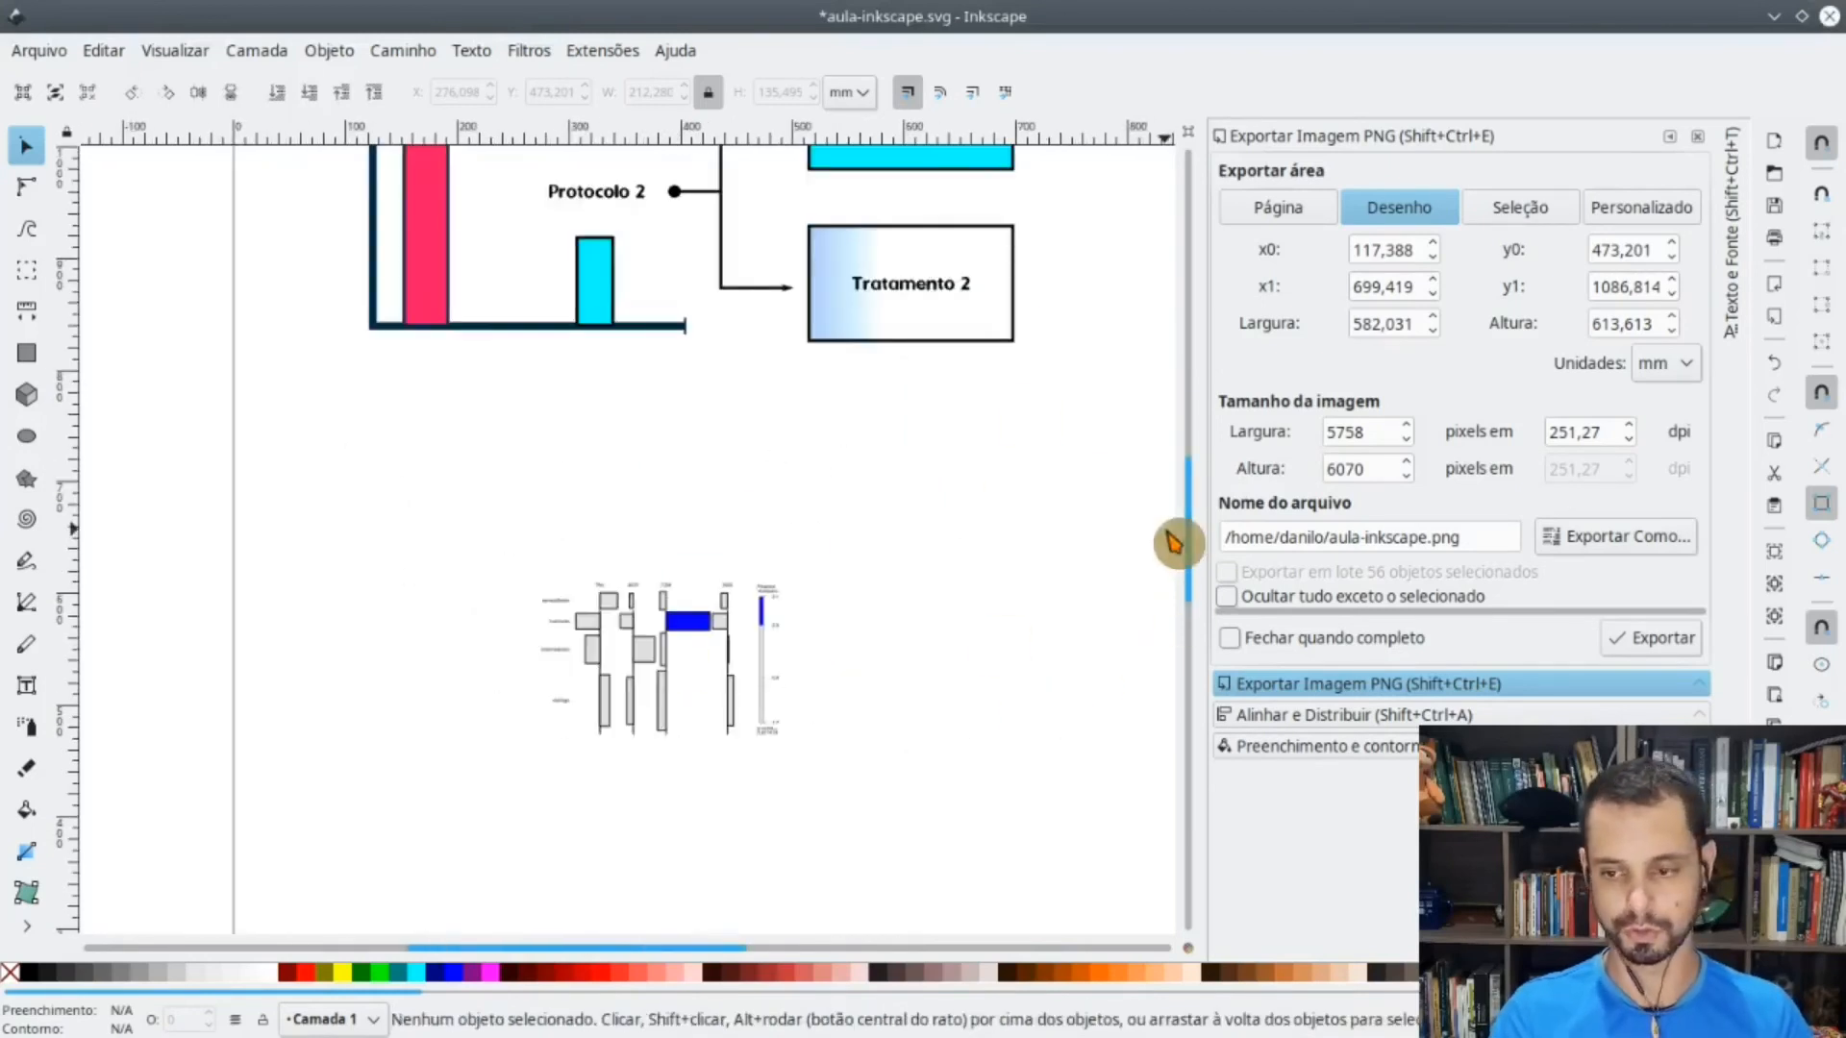
scroll(1096, 638, "down", 4, "ctrl")
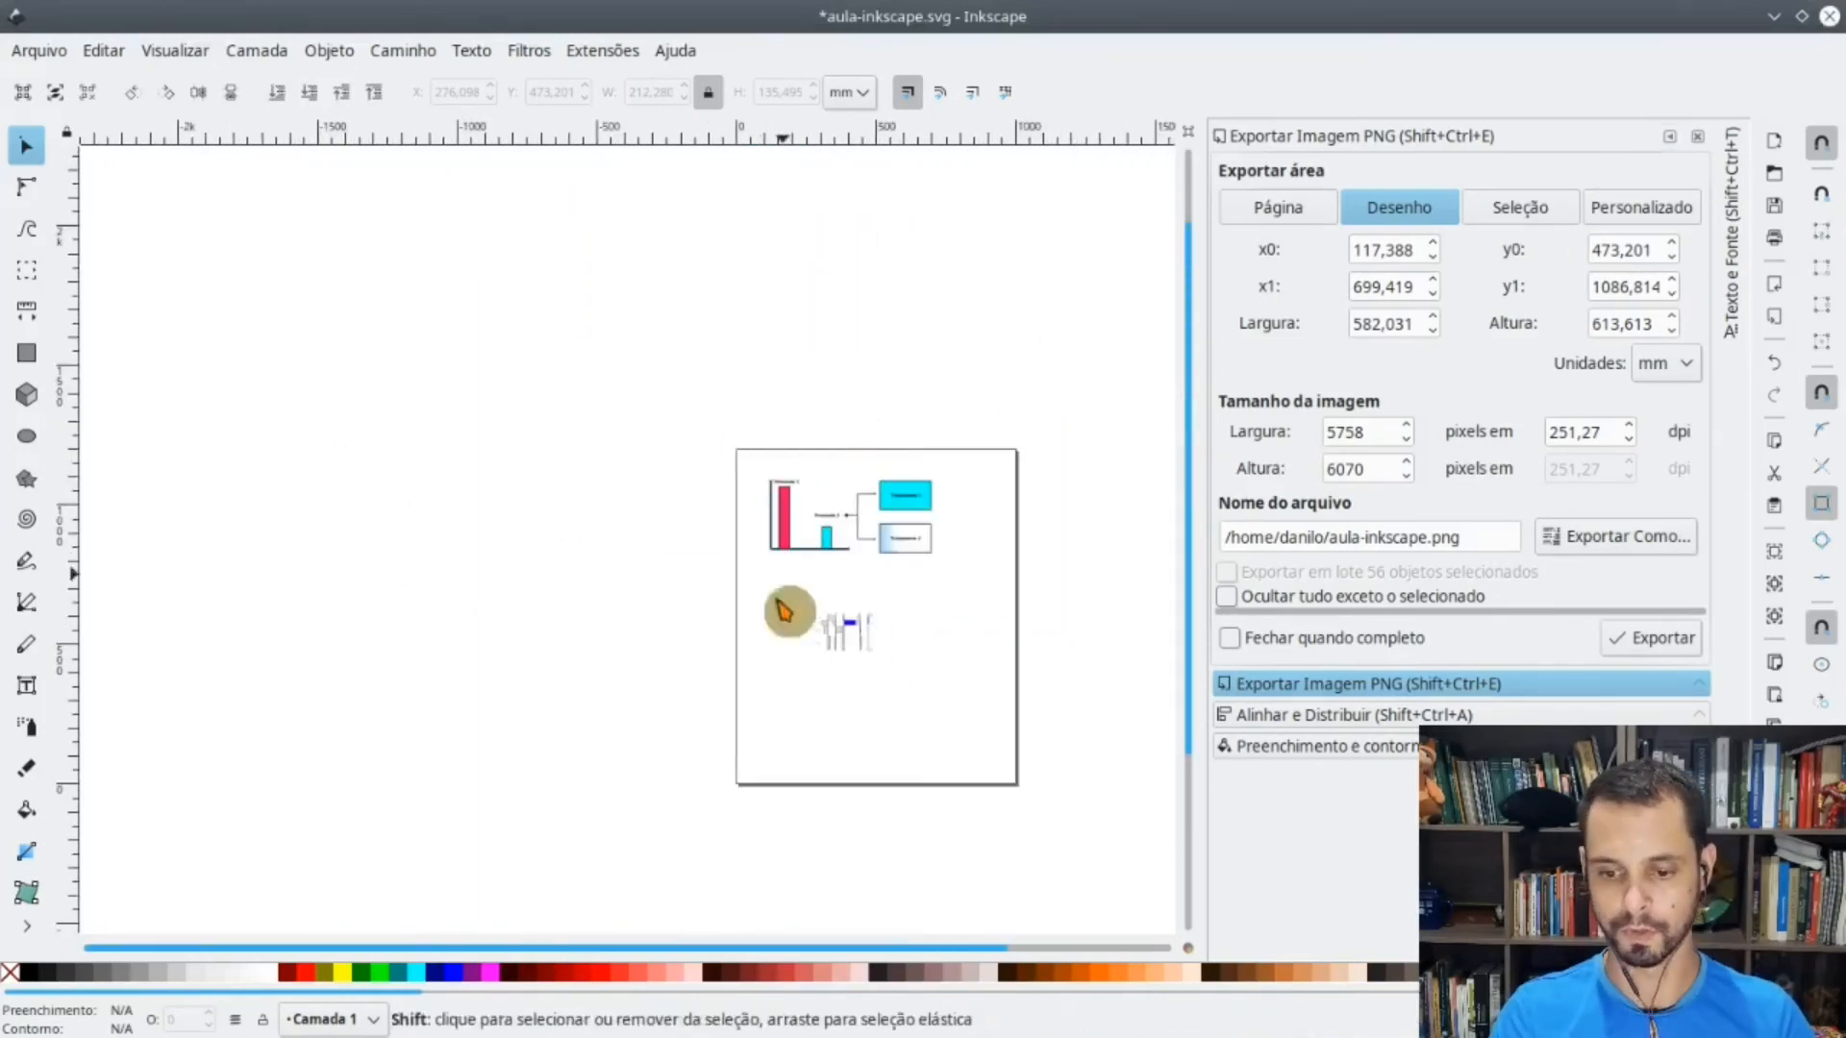
scroll(798, 596, "up", 2, "ctrl")
left_click_drag(680, 479, 971, 711)
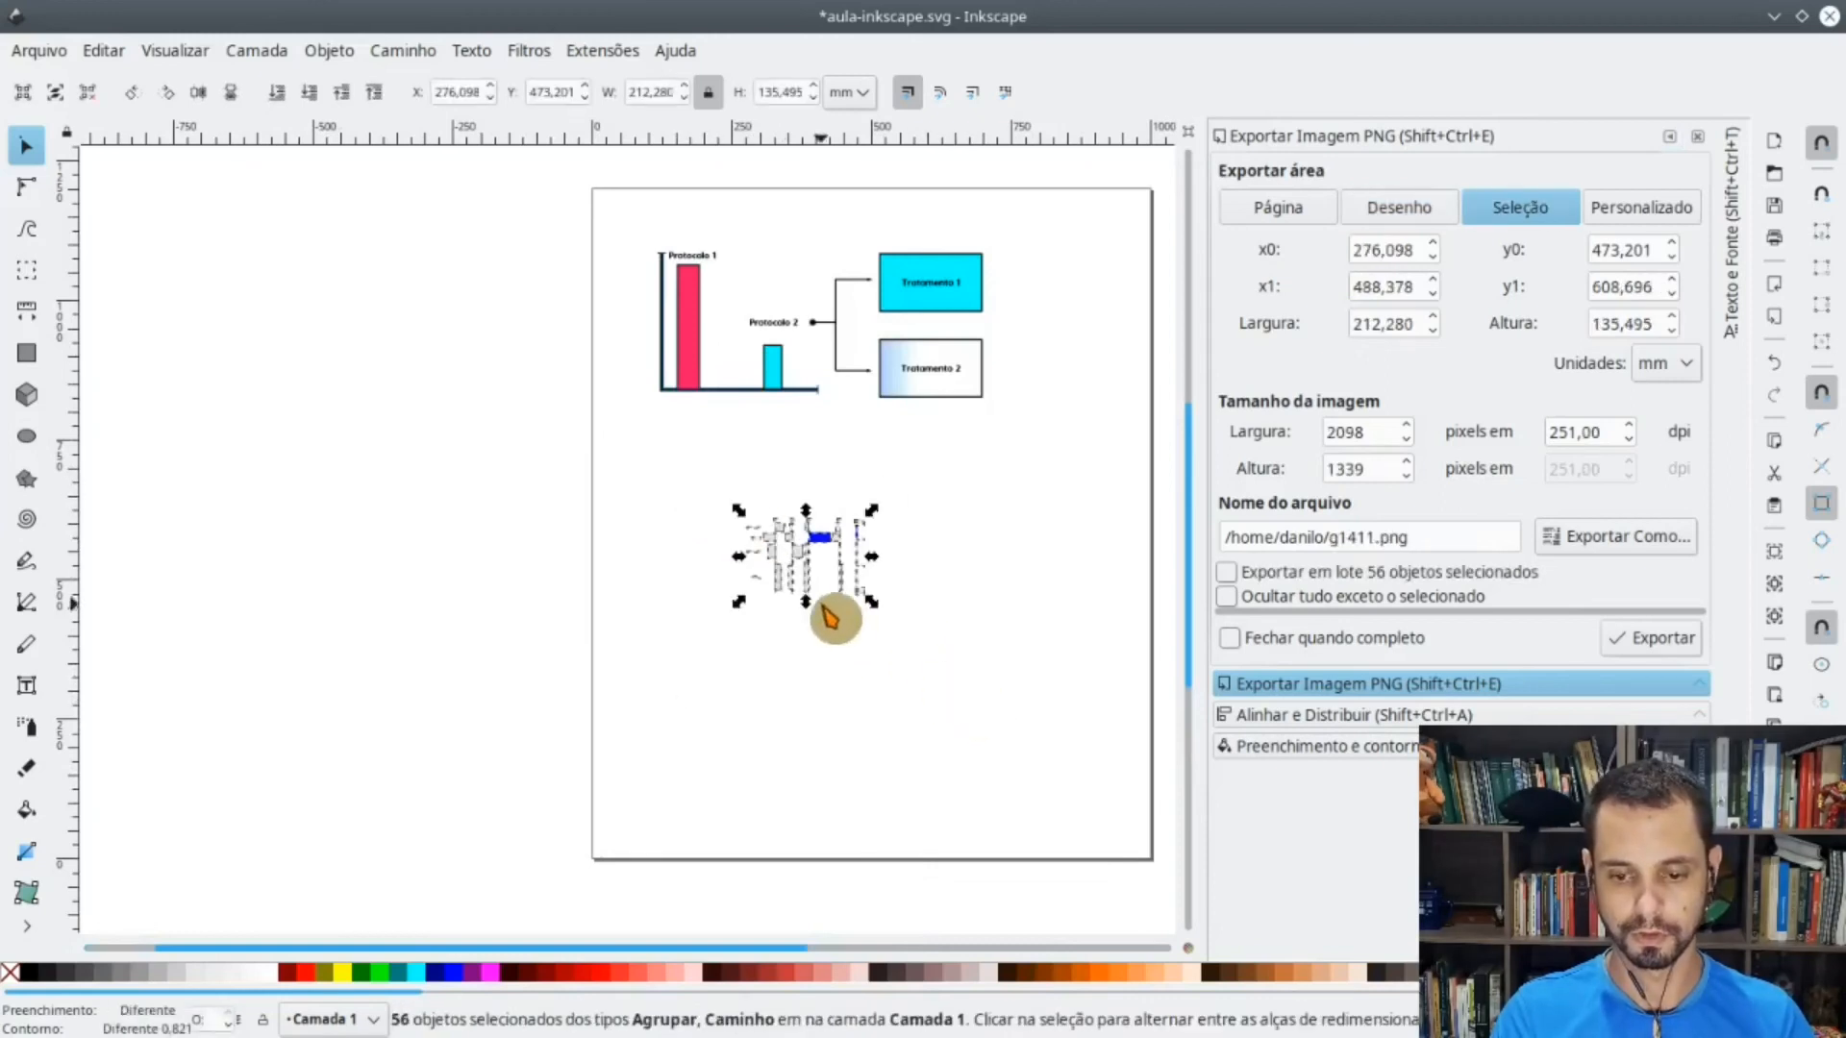
right_click(827, 538)
left_click(878, 634)
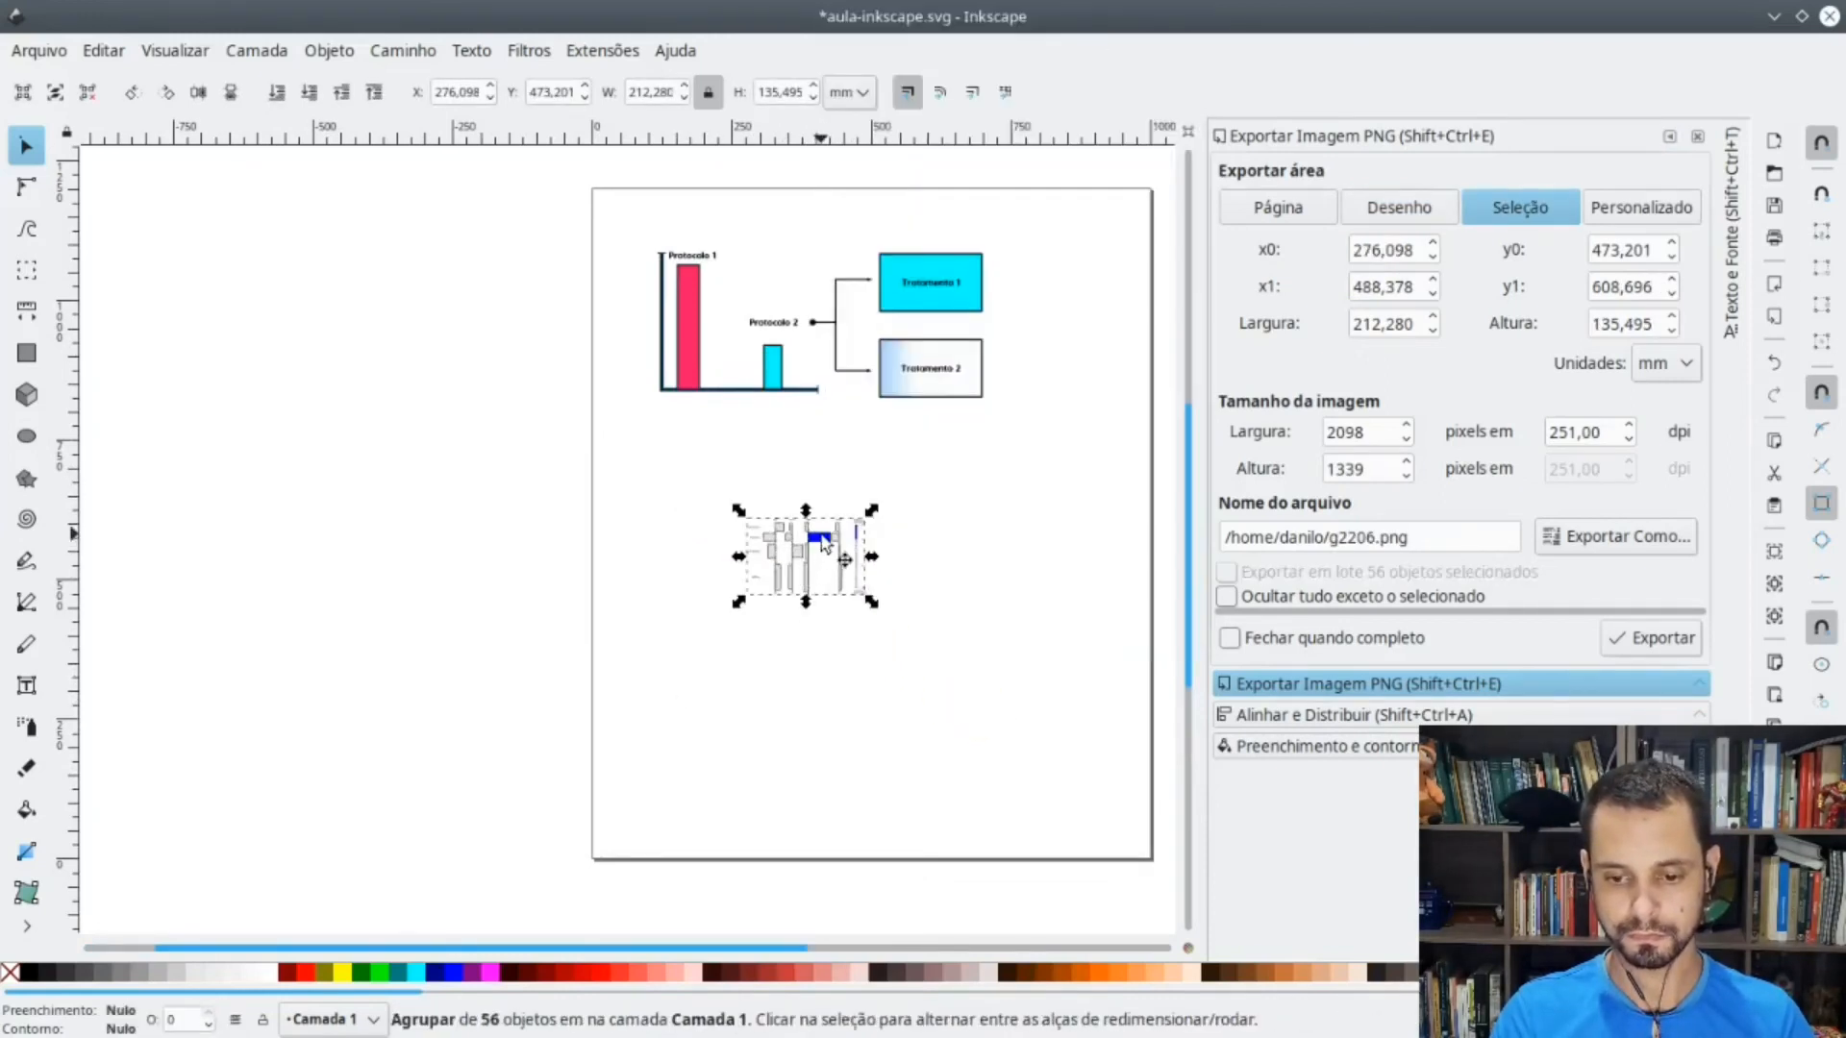
left_click_drag(822, 544, 1078, 277)
scroll(875, 528, "right", 2)
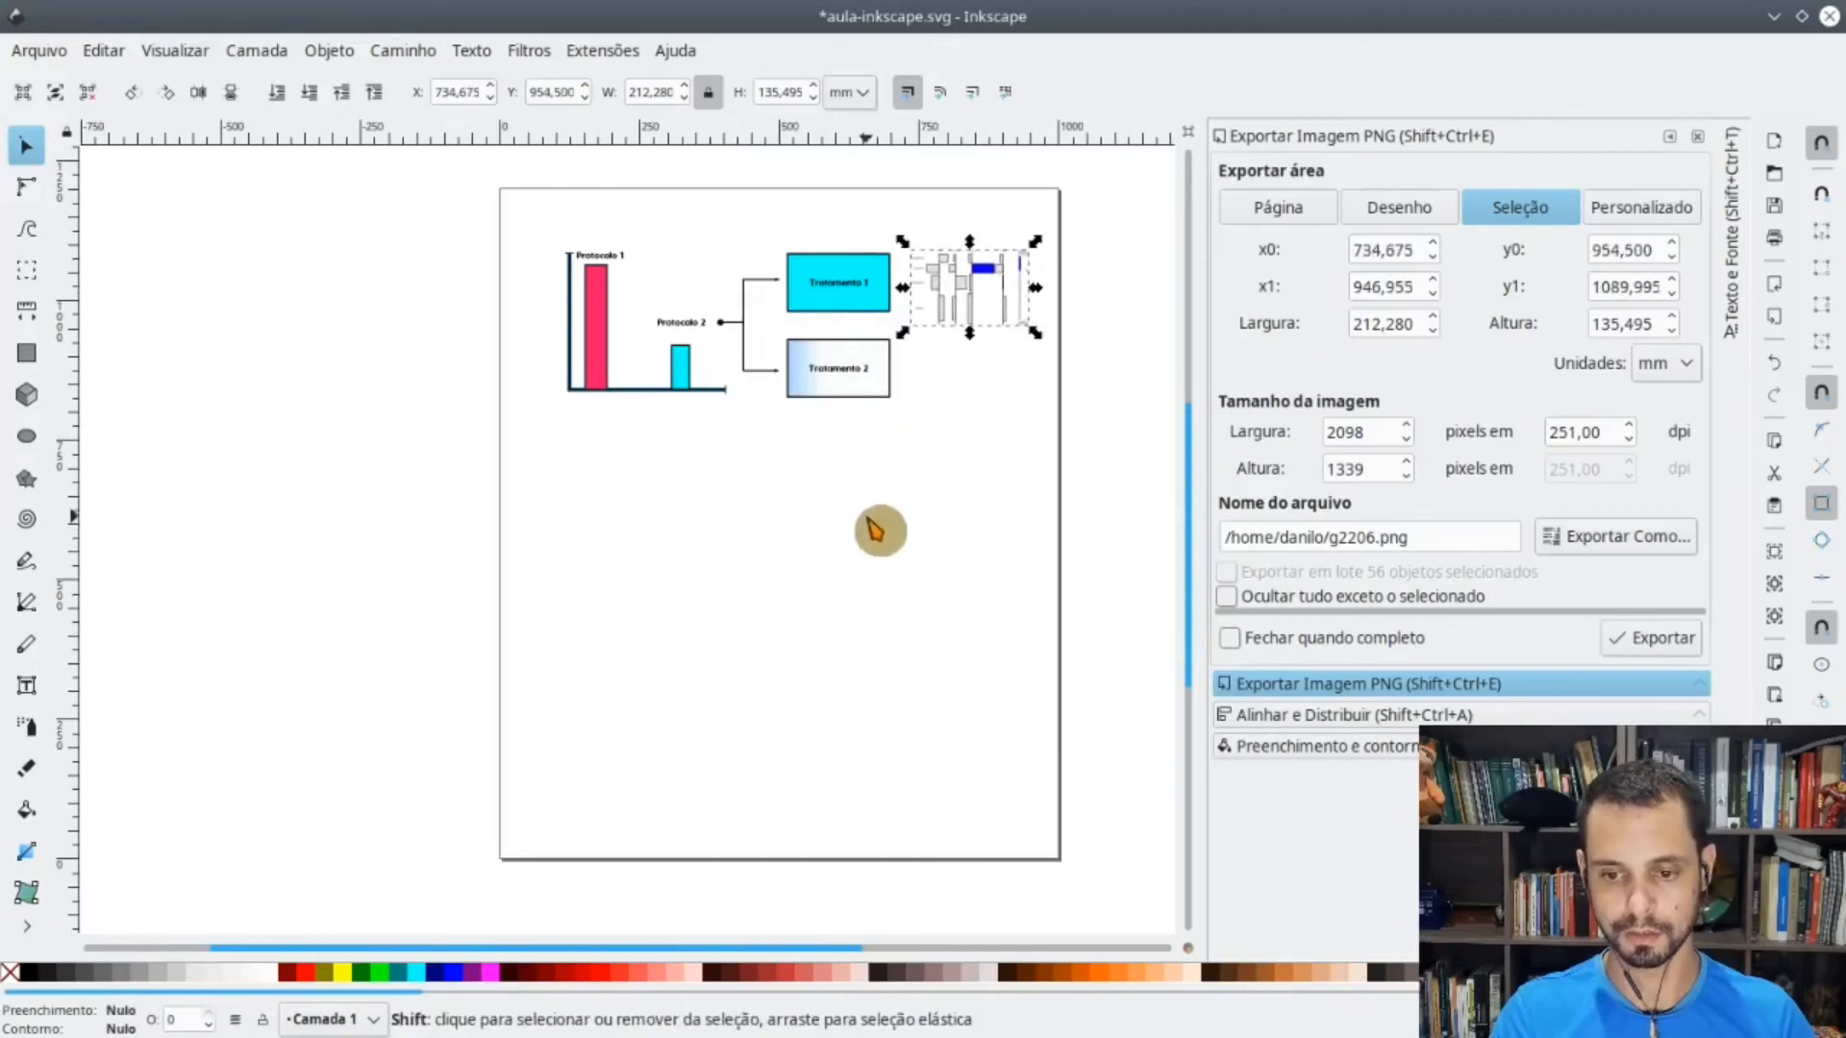
- Shrink the protocol and treatment diagram, enlarge the plot group to about 355 x 226 mm, and position it beside the diagram
left_click(824, 371)
left_click_drag(913, 419, 758, 342)
left_click(993, 277)
left_click_drag(919, 343, 840, 395)
left_click_drag(964, 290, 931, 280)
left_click(795, 539)
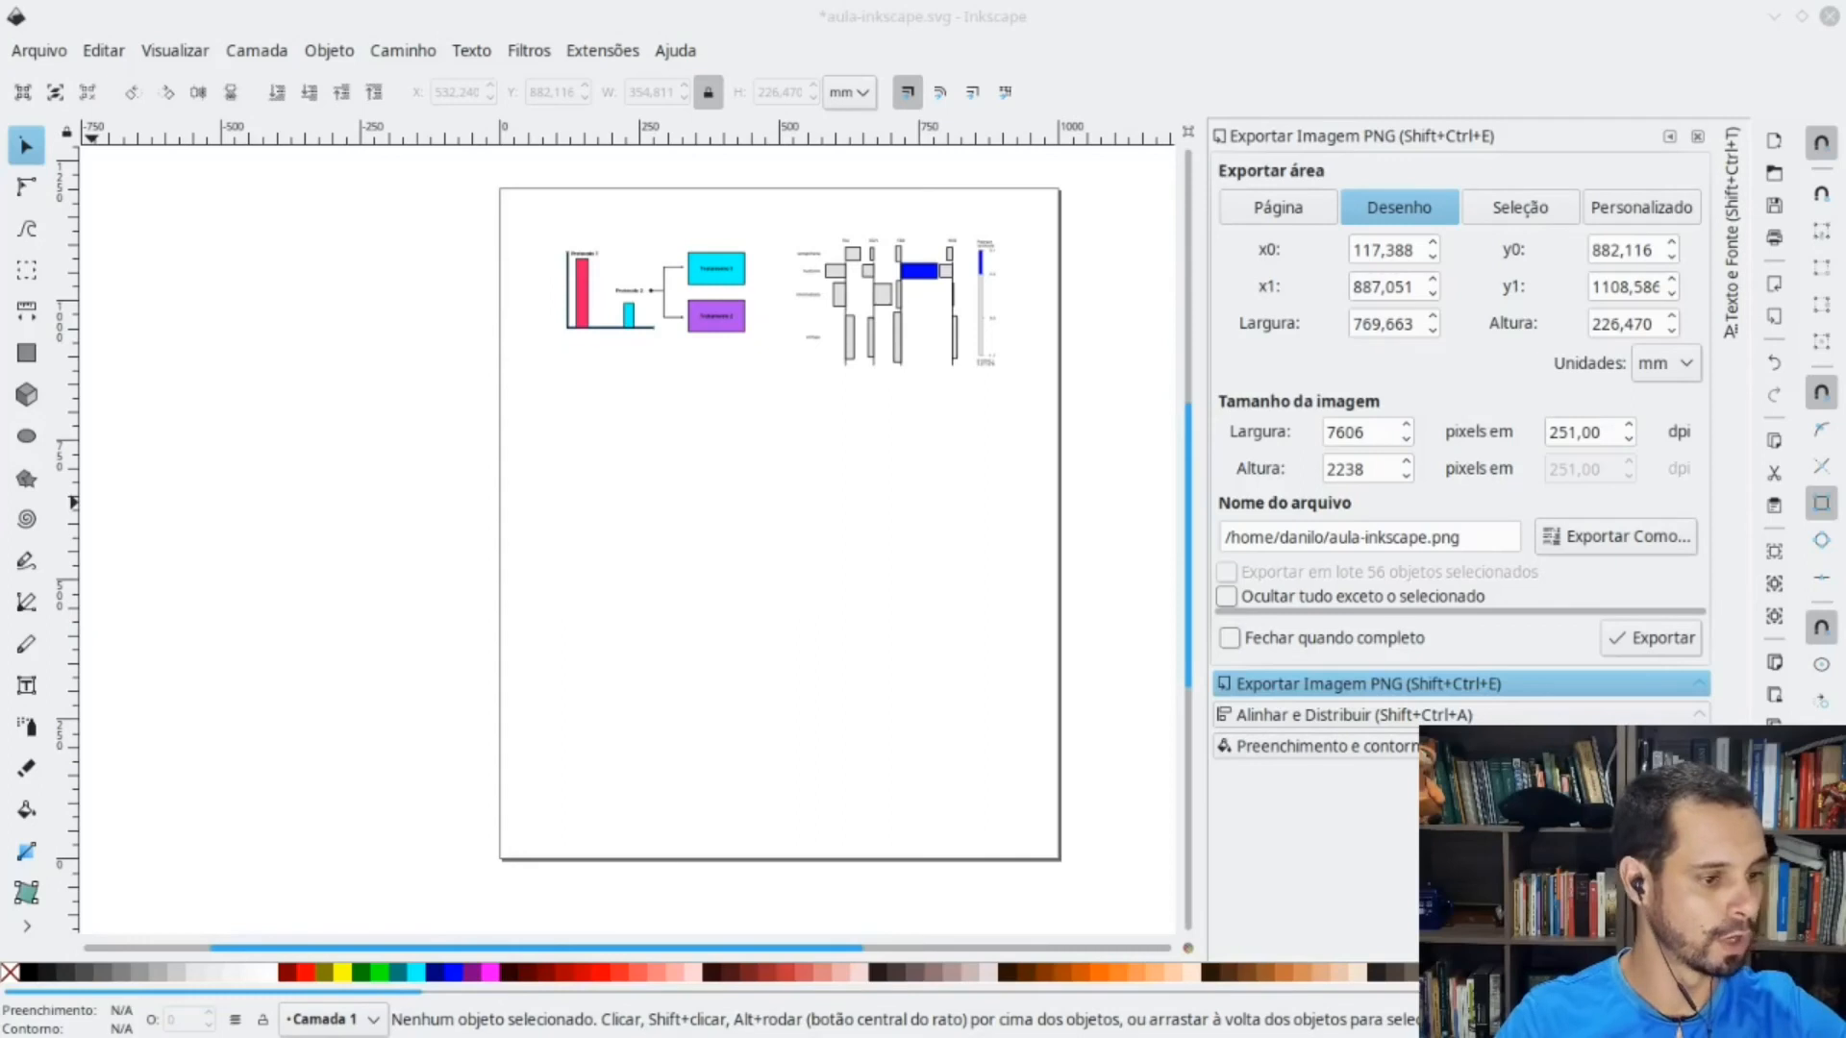
- Insert the jaguar icon just outside the page's left edge and the green tree icon on the page below the diagram
left_click_drag(297, 497, 445, 575)
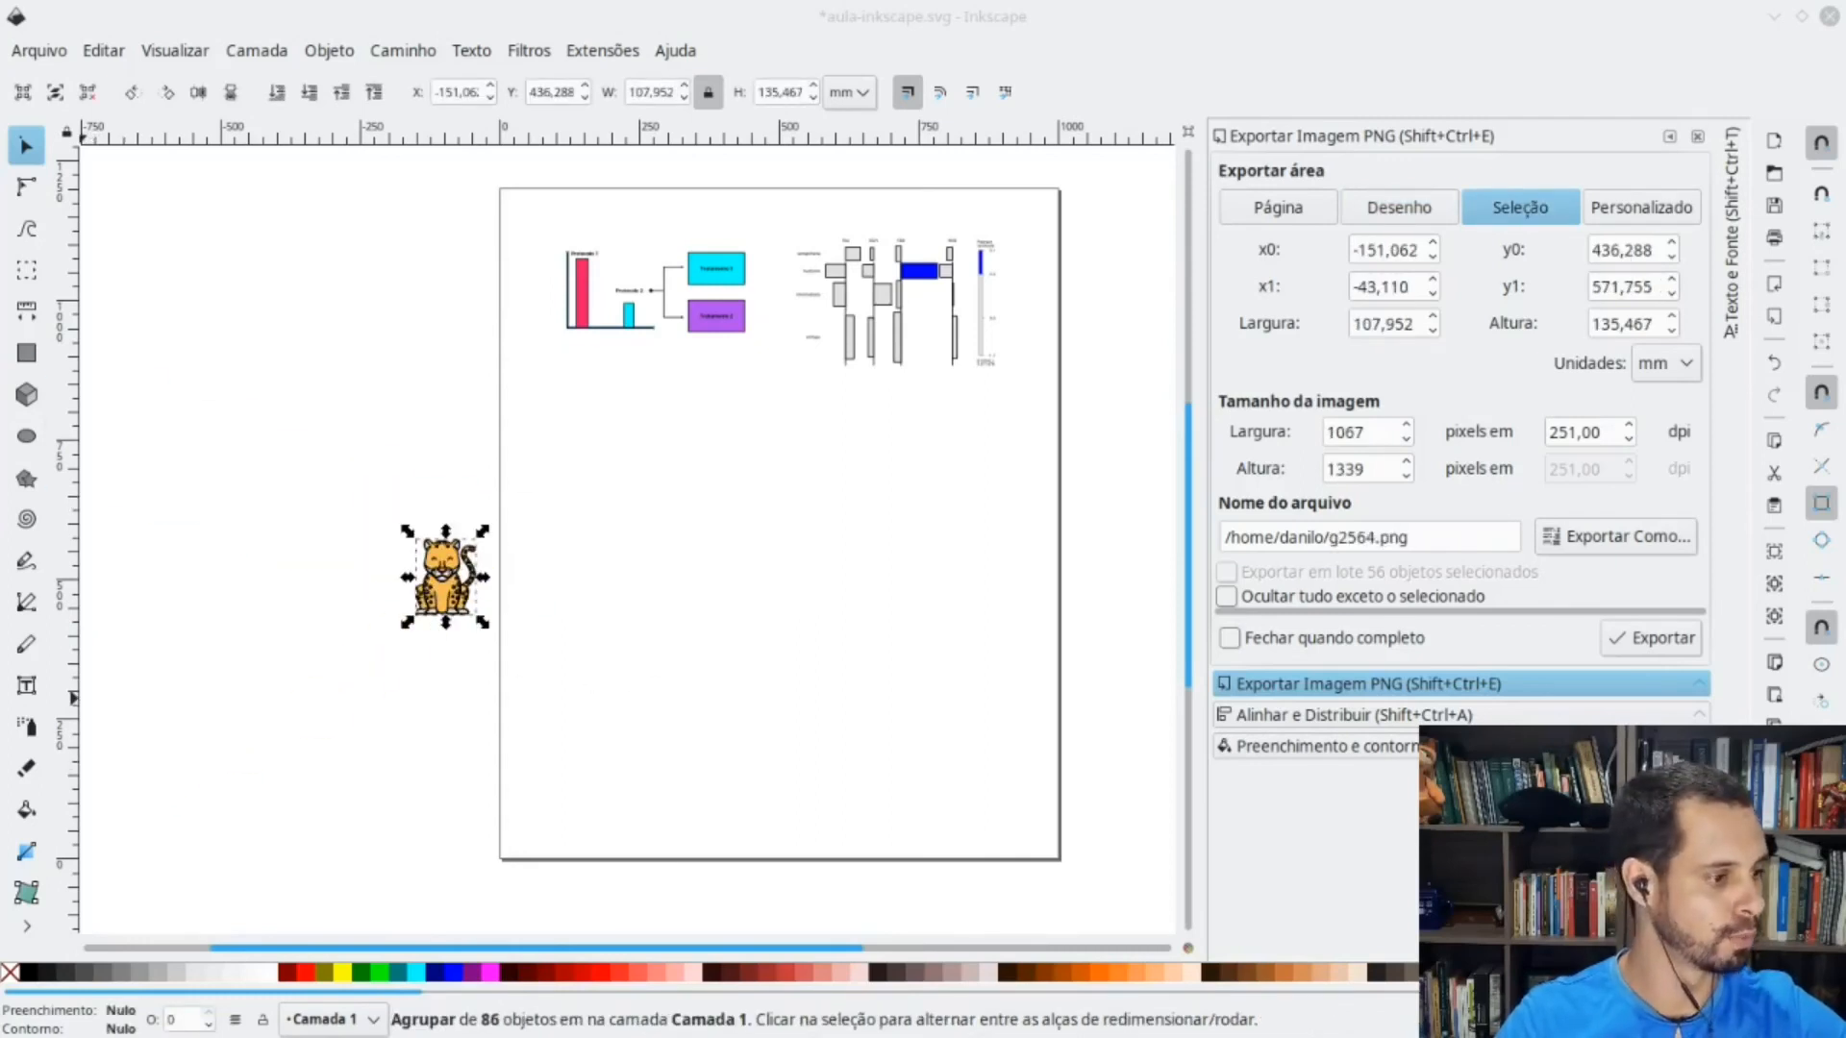
left_click_drag(10, 494, 610, 567)
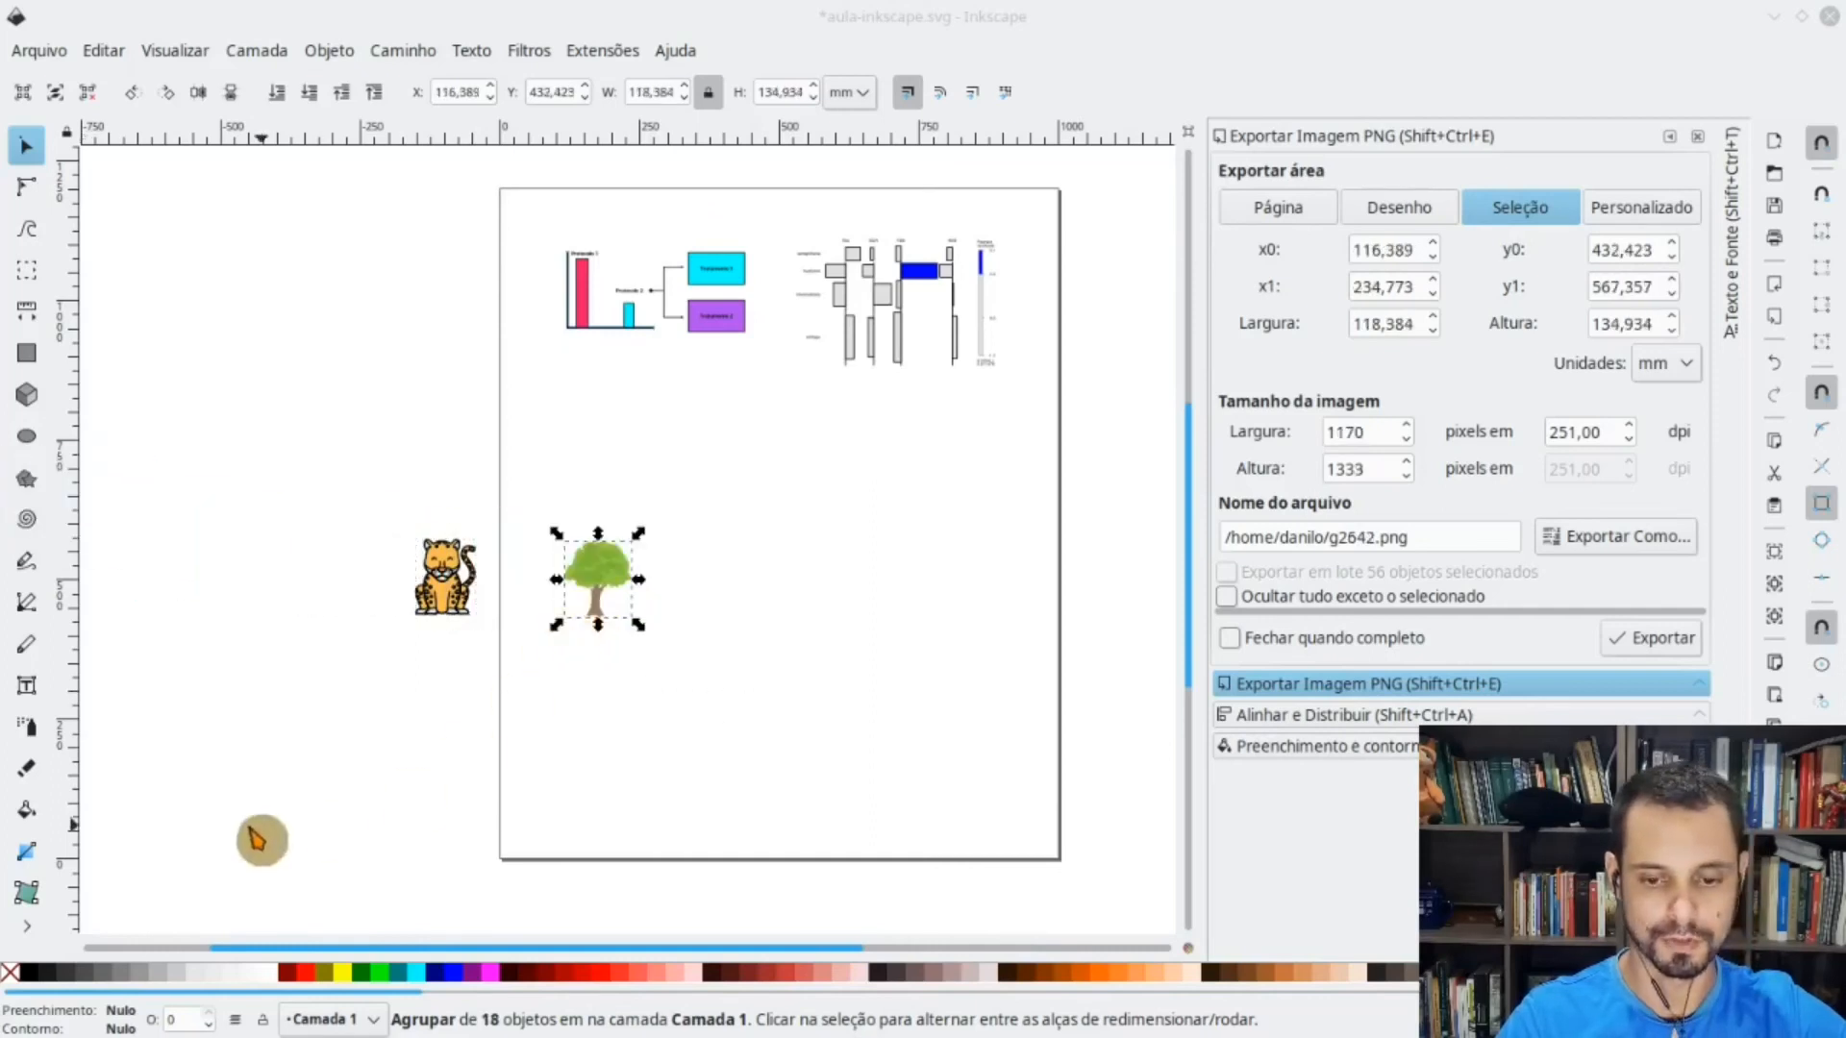
- Insert the parrot and fruit bush icons in the tree's row, and the sun and blueberry icons above that row
left_click_drag(413, 500, 794, 593)
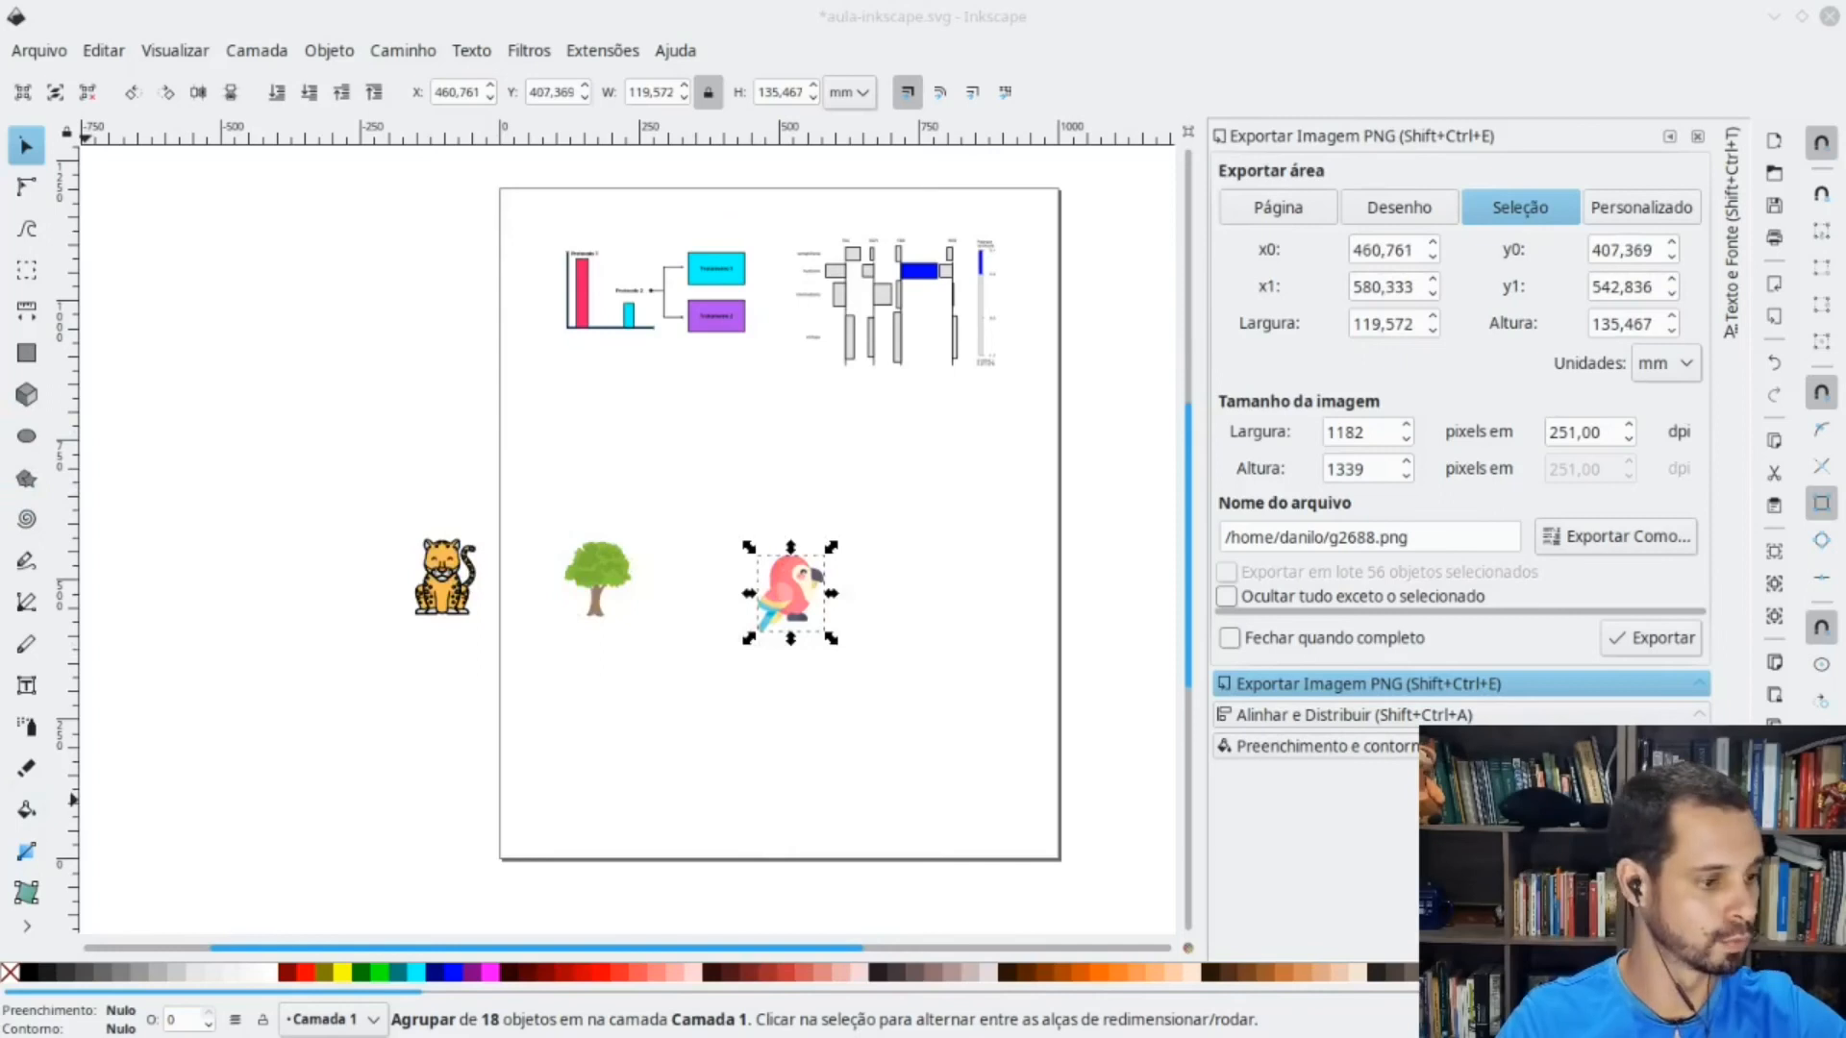
left_click_drag(10, 606, 947, 609)
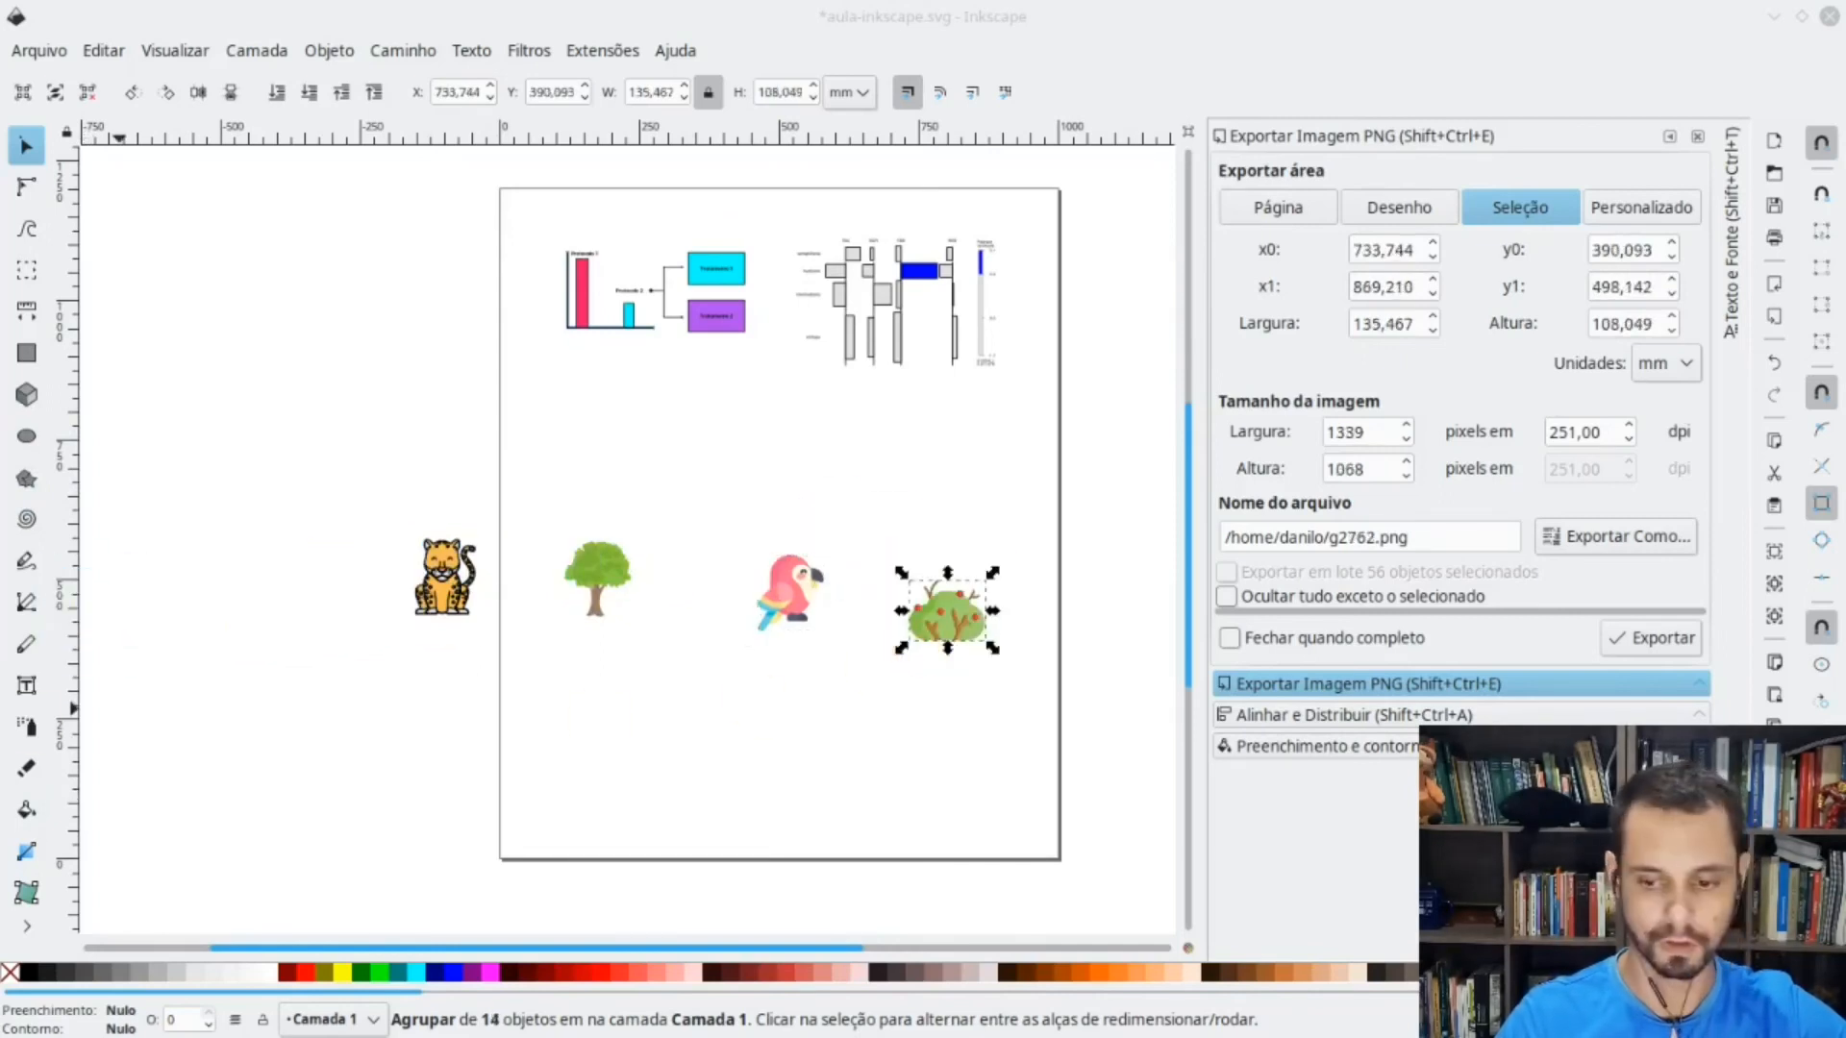
left_click_drag(10, 491, 567, 457)
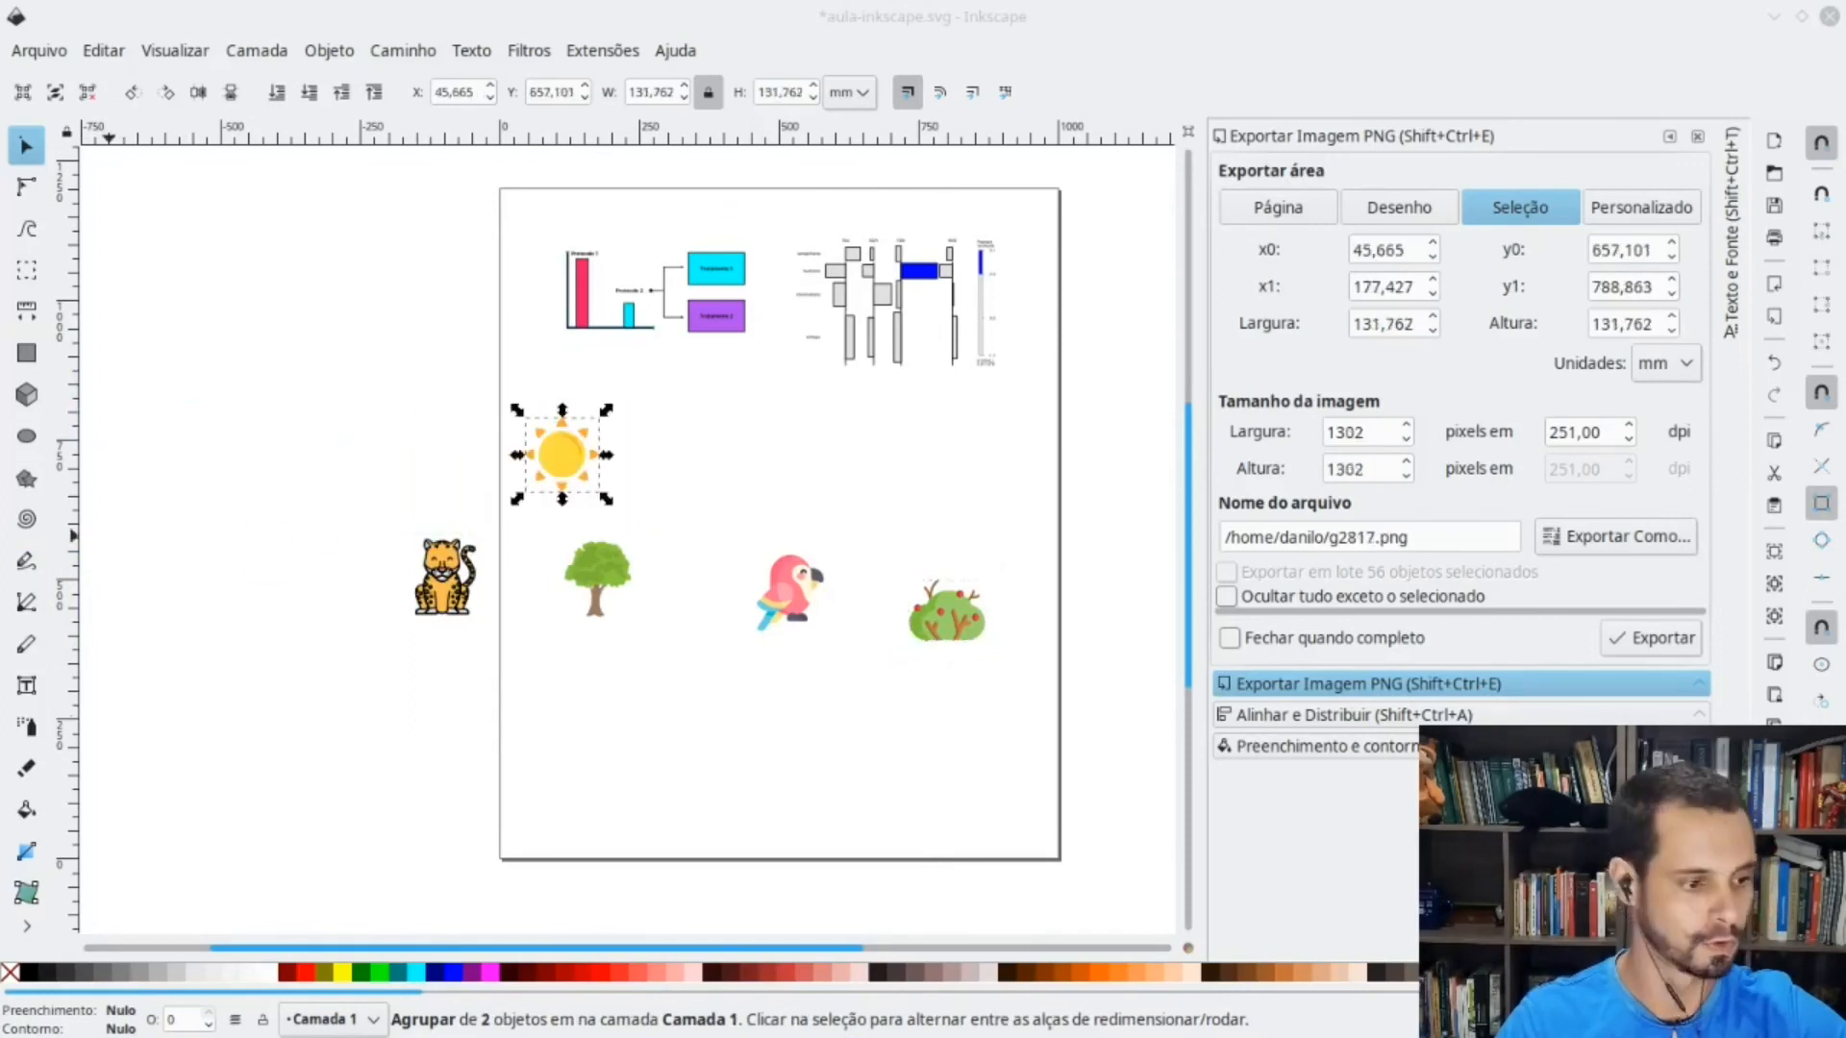
left_click_drag(10, 575, 715, 466)
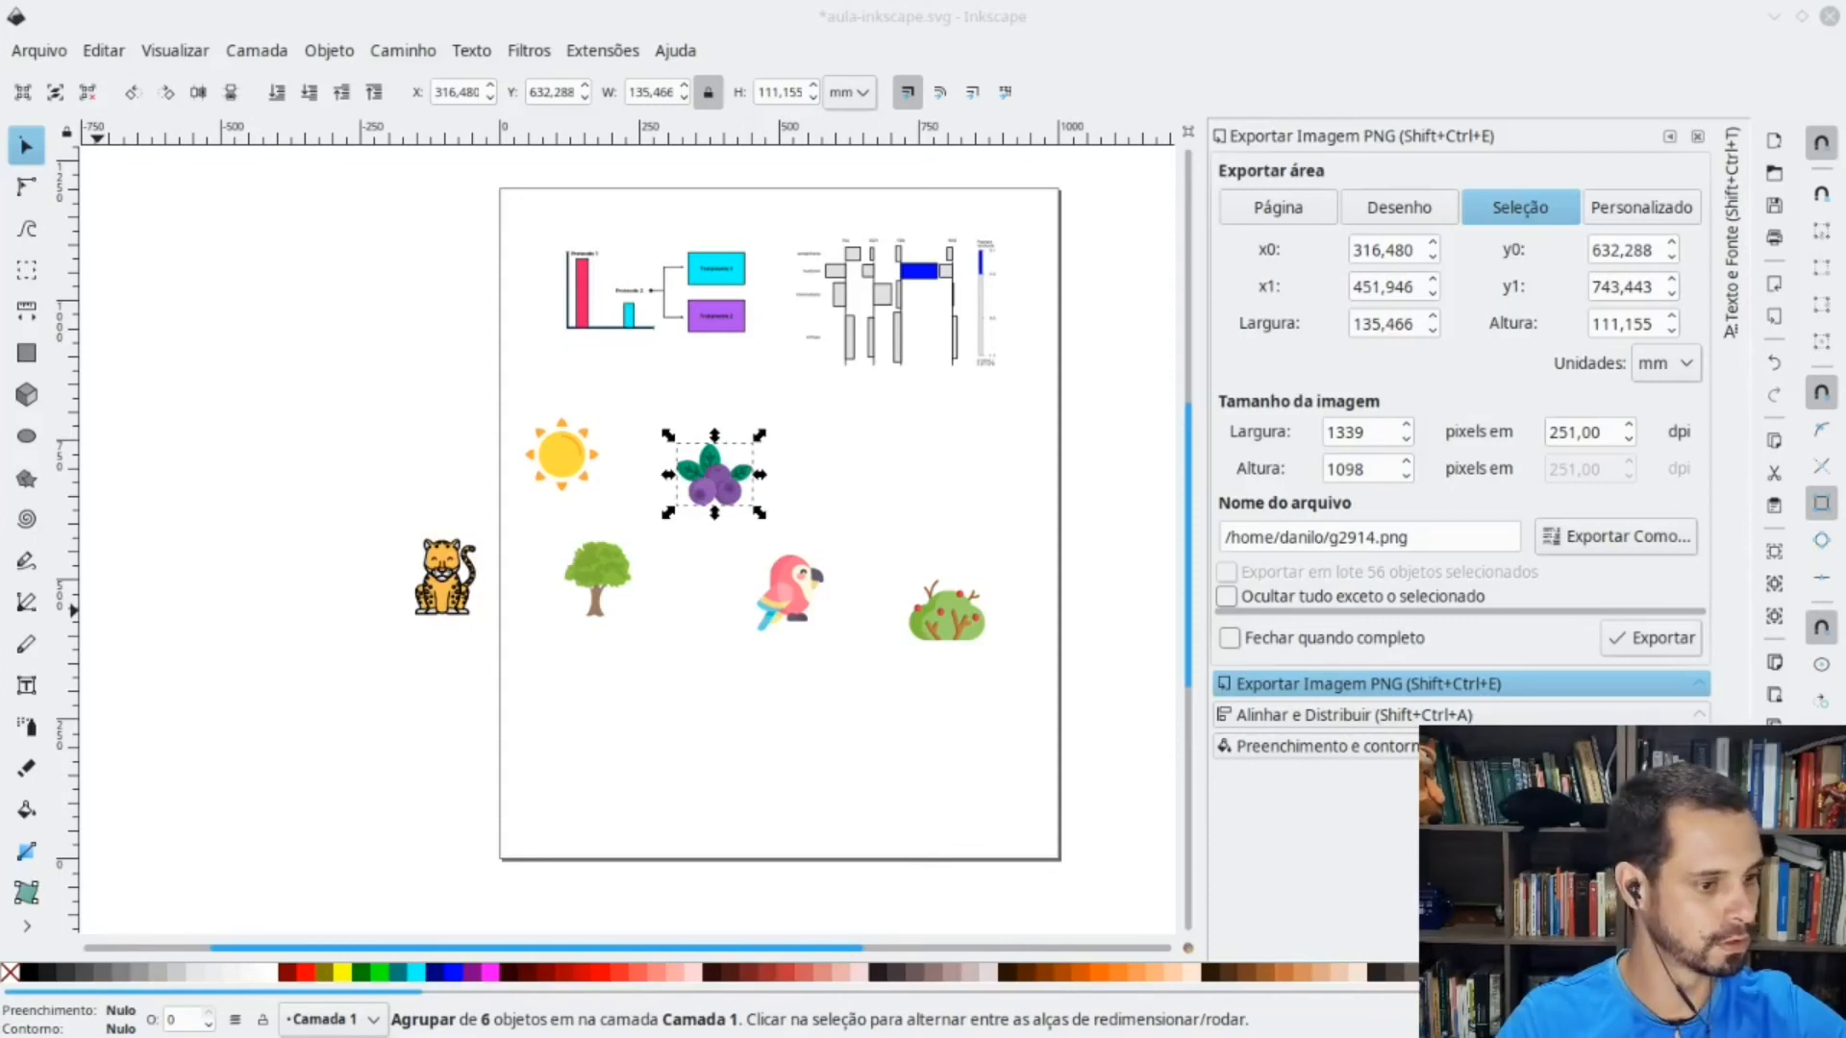
left_click(846, 748)
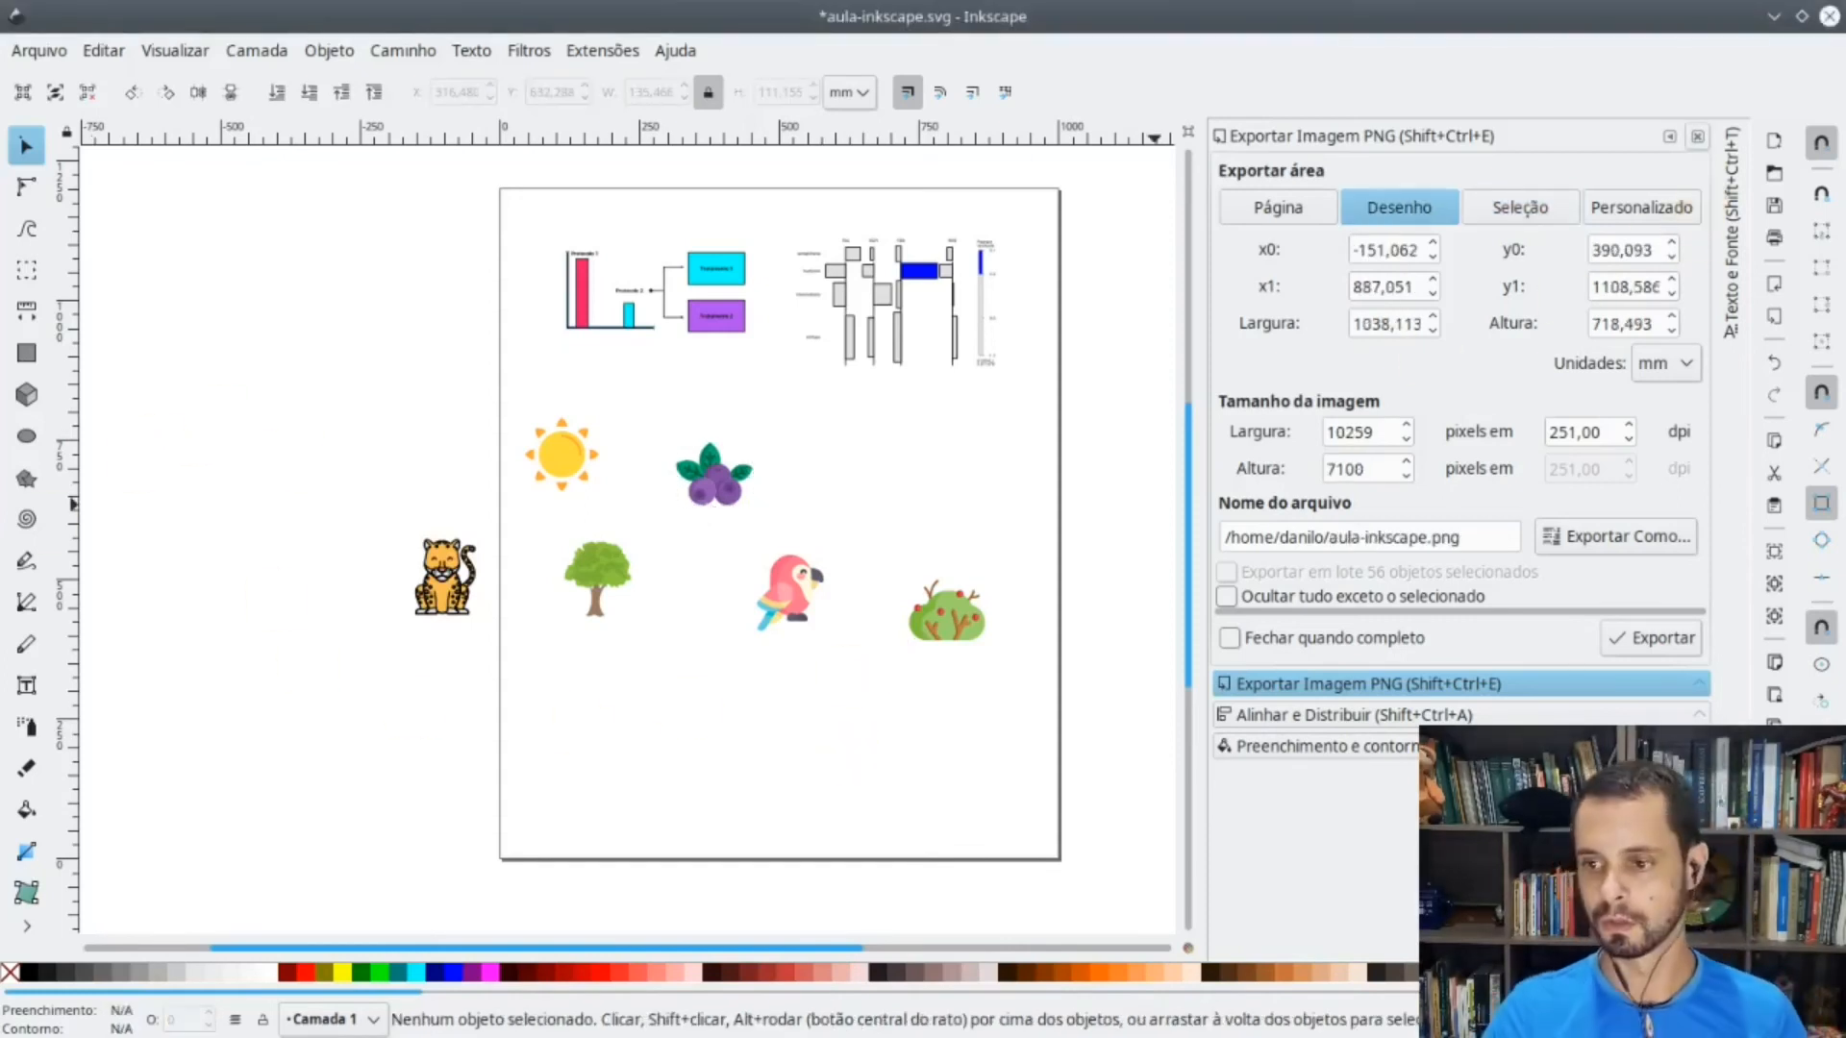
- Enlarge the tree icon and clear space around it by moving the sun to its upper right and the blueberries to its lower right
scroll(880, 534, "up", 1, "ctrl")
scroll(423, 587, "up", 1, "ctrl")
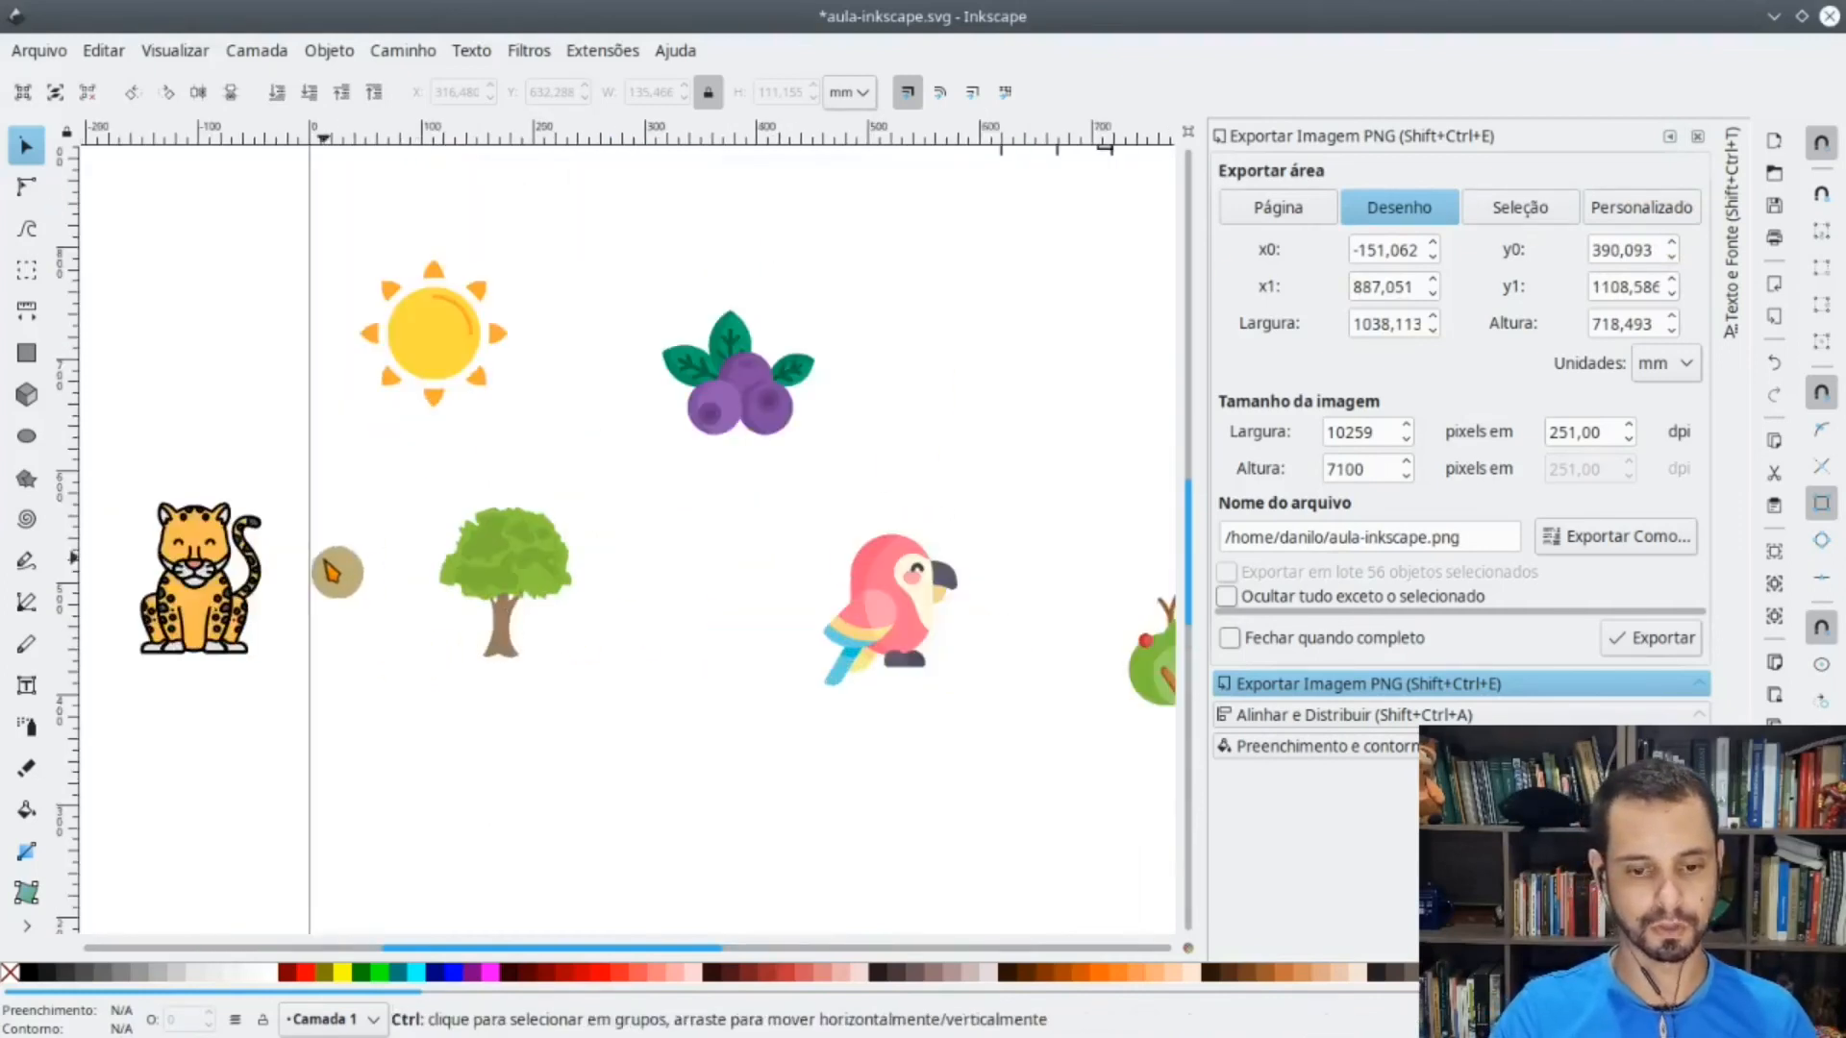
left_click(492, 586)
left_click_drag(591, 514, 947, 281)
left_click_drag(408, 344, 1053, 295)
left_click_drag(723, 410, 1053, 794)
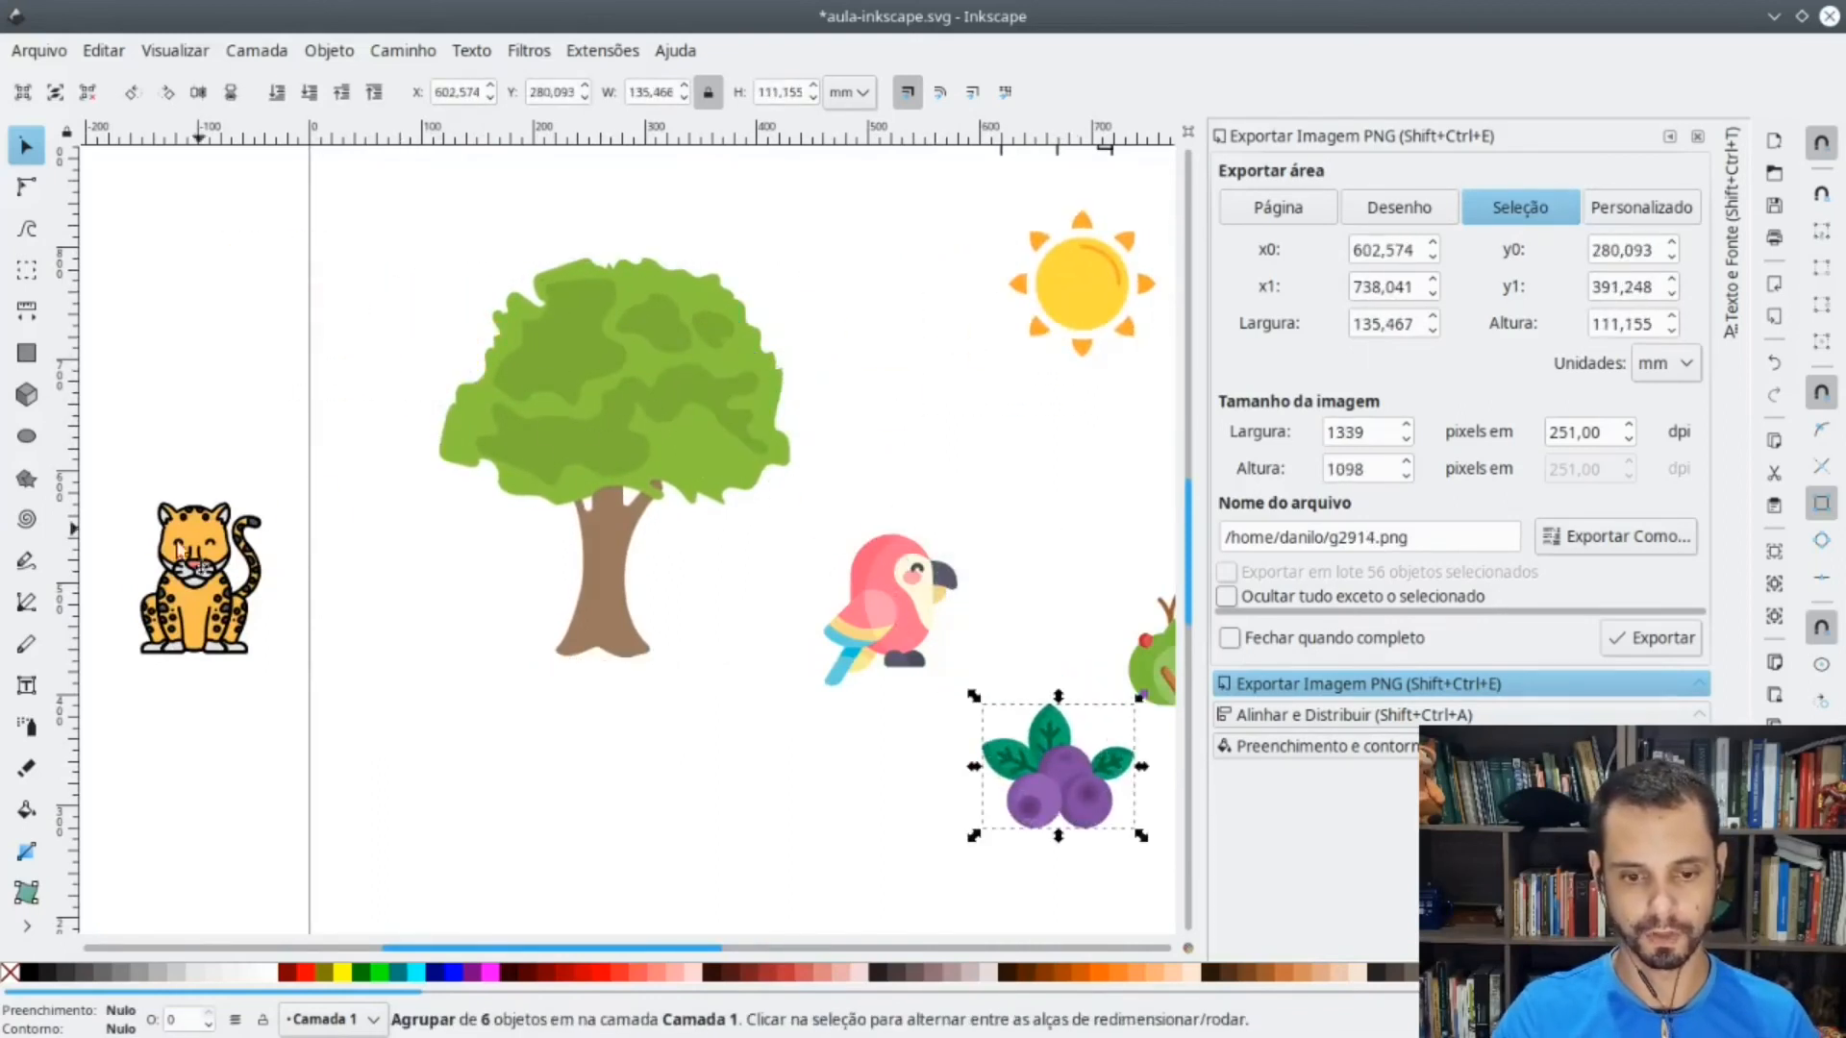
- Place the jaguar to the right of the trunk and enlarge the tree to about 388 x 442 mm
left_click_drag(196, 620, 727, 615)
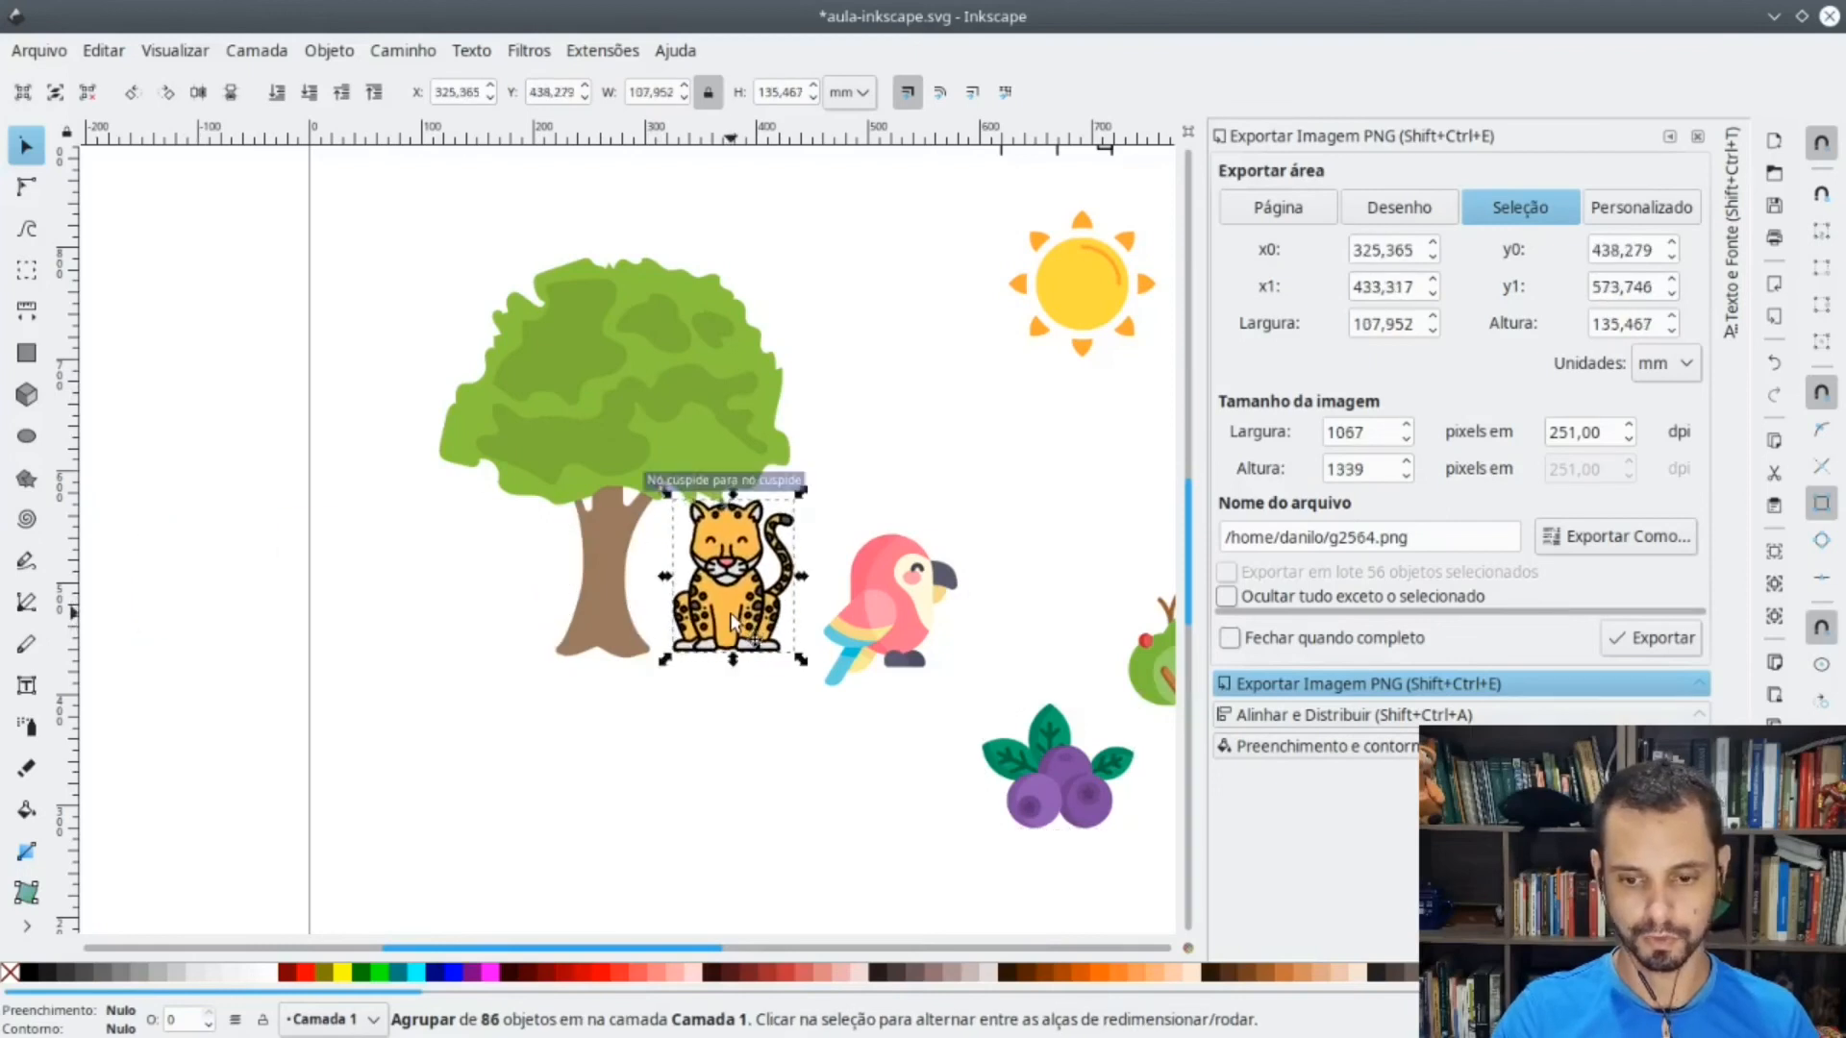
left_click(781, 423)
left_click_drag(791, 259, 1035, 173)
- Shift the jaguar slightly away from the trunk and move the parrot to the upper left of the tree's canopy
left_click_drag(725, 591, 778, 594)
left_click_drag(918, 577, 351, 243)
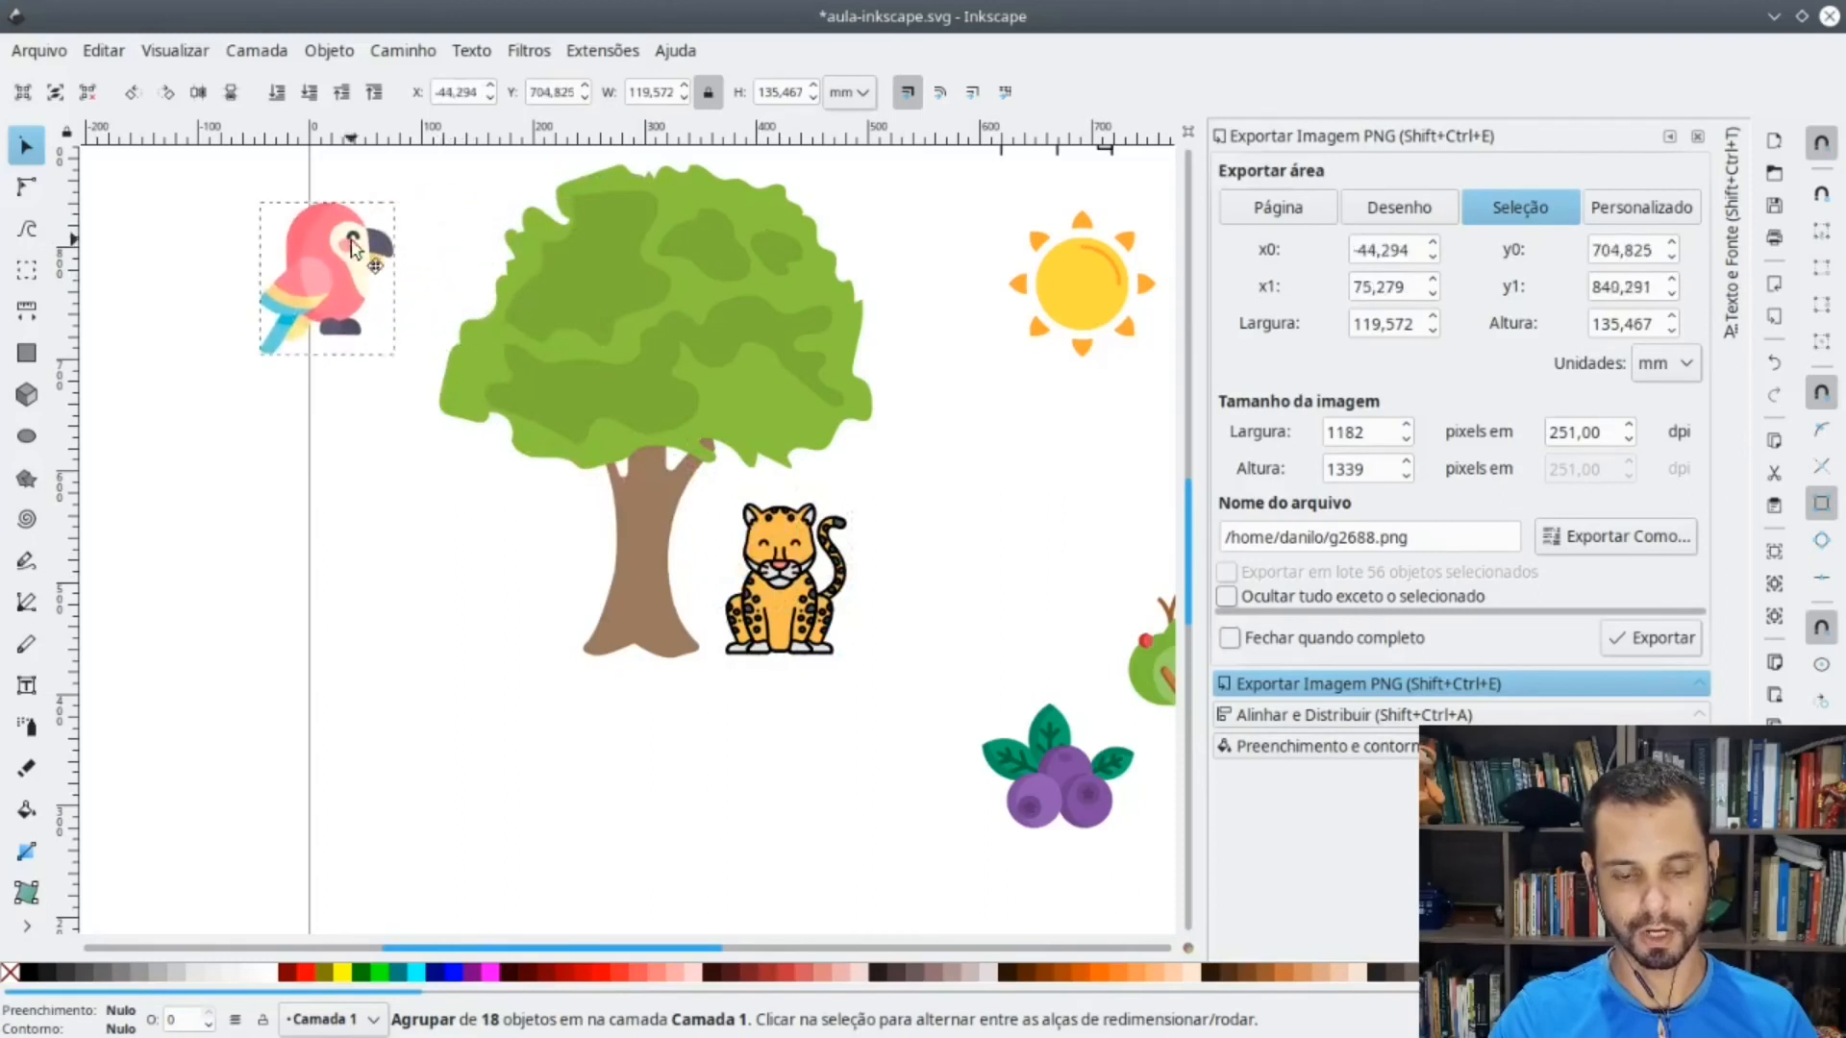
left_click(352, 494)
- Open the tree's light green canopy path for node editing and add a node on the upper curve of its left edge
left_click(604, 362)
scroll(558, 577, "up", 2)
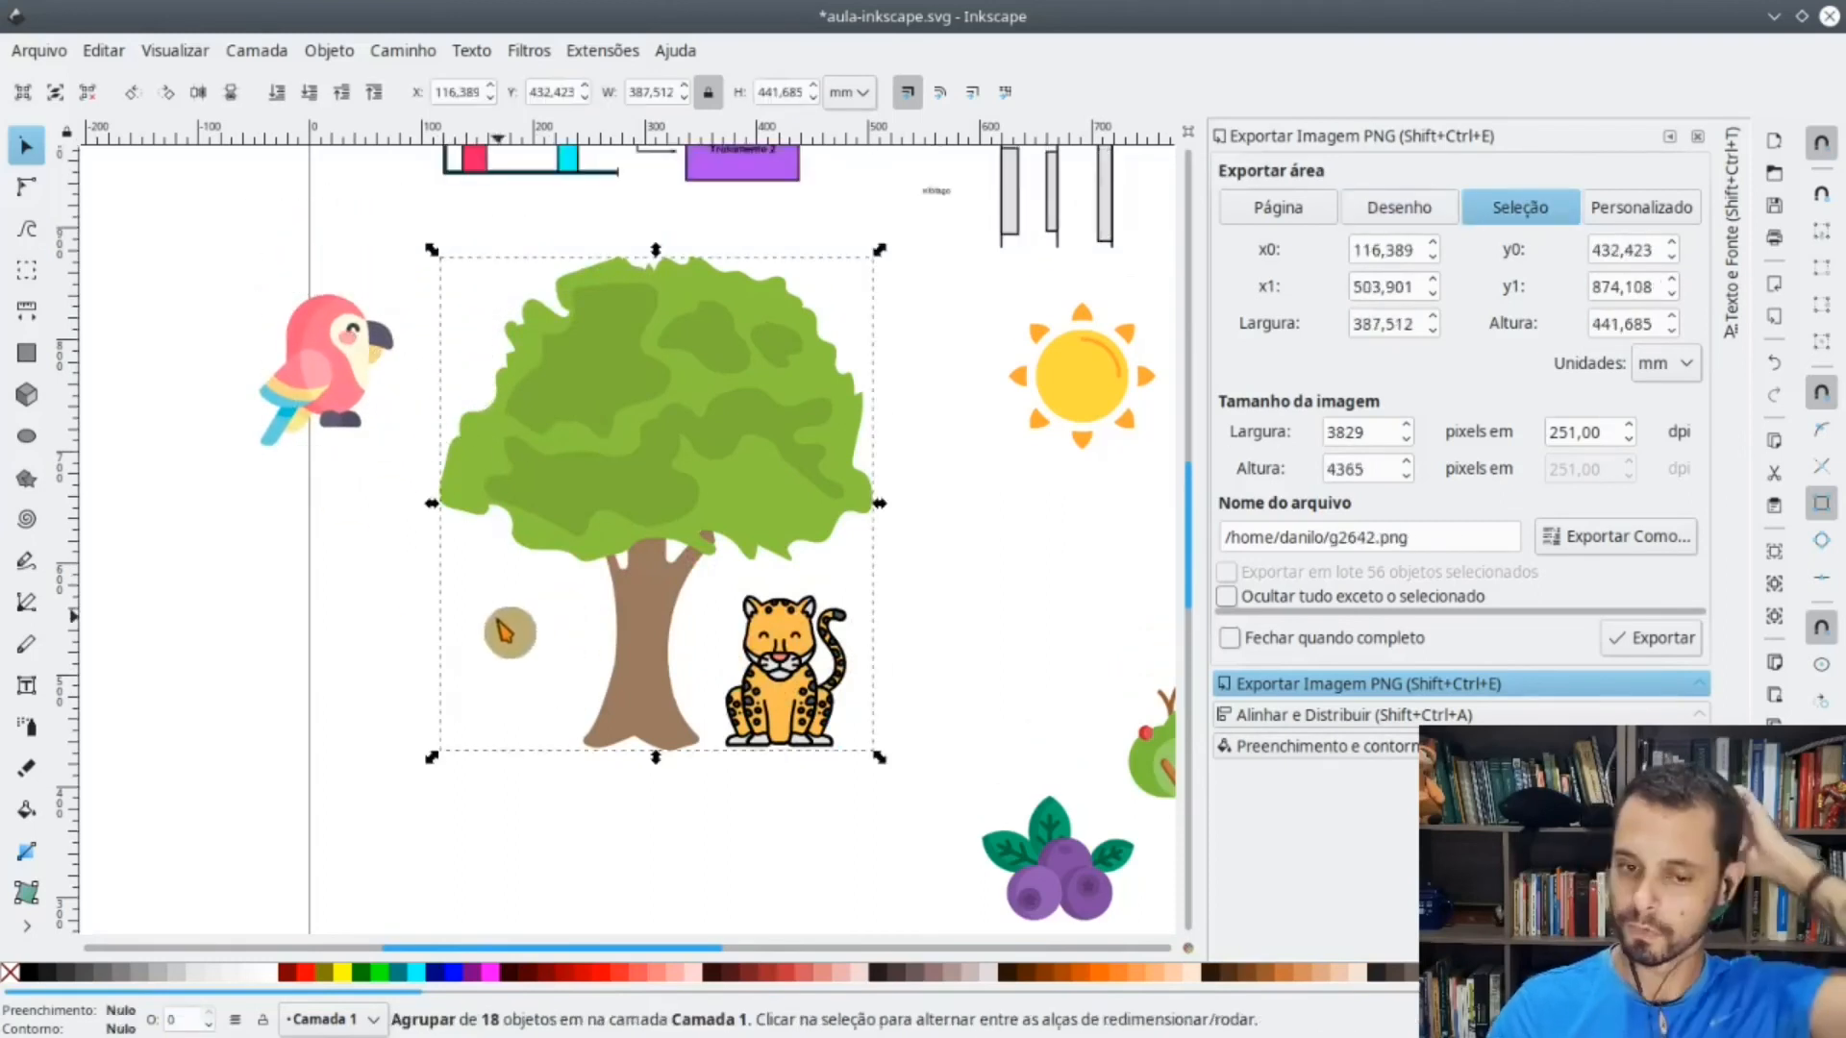
left_click(28, 192)
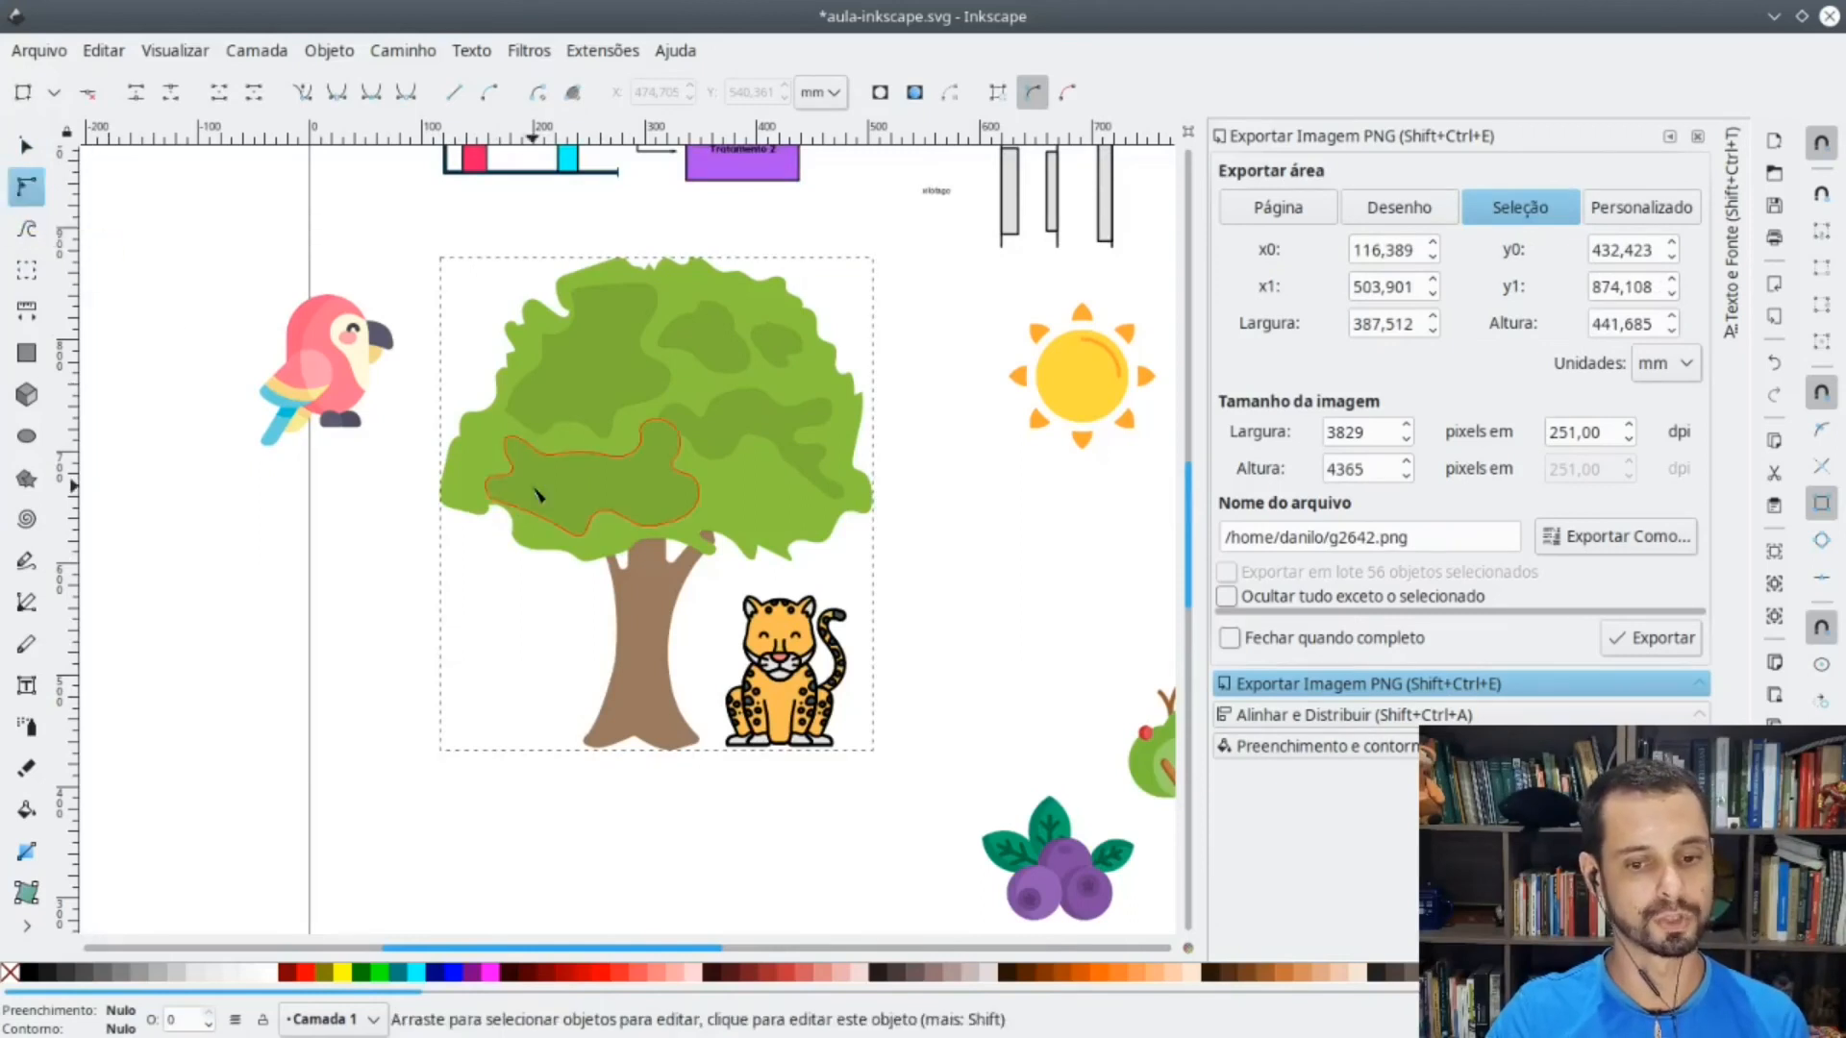
left_click(500, 470)
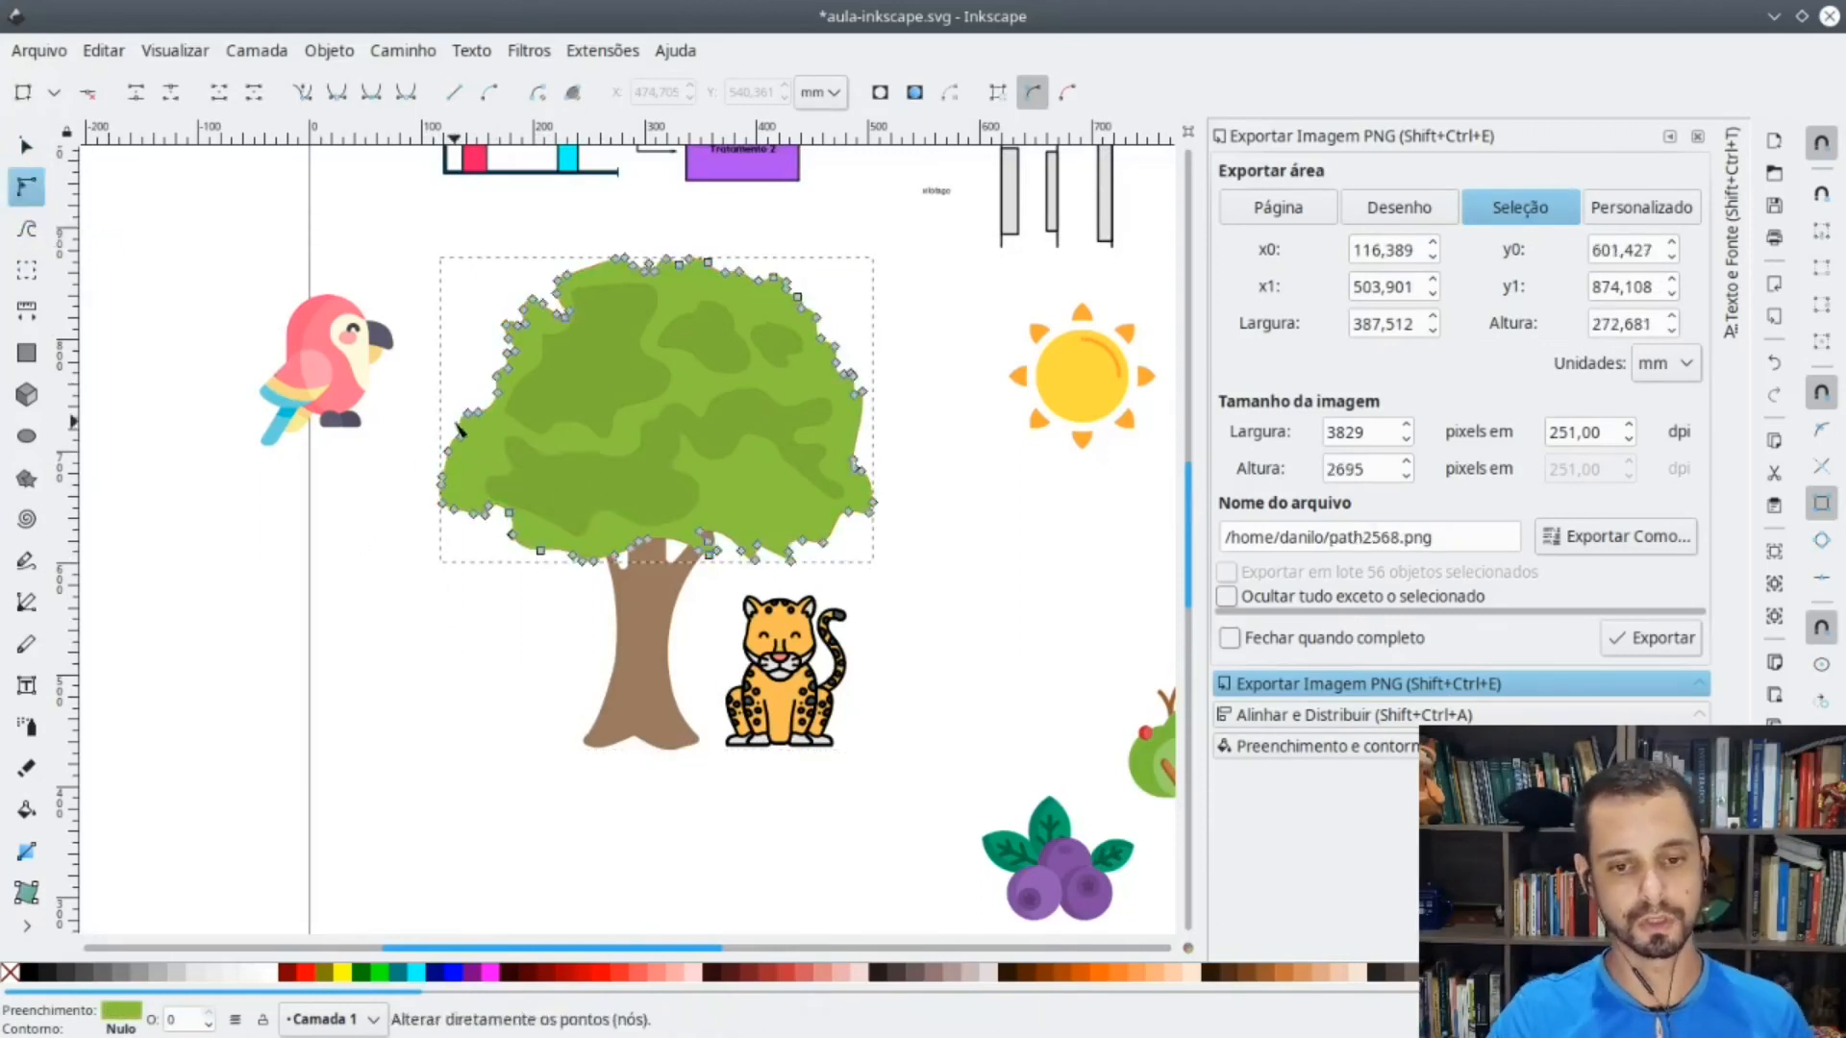
scroll(447, 471, "up", 5)
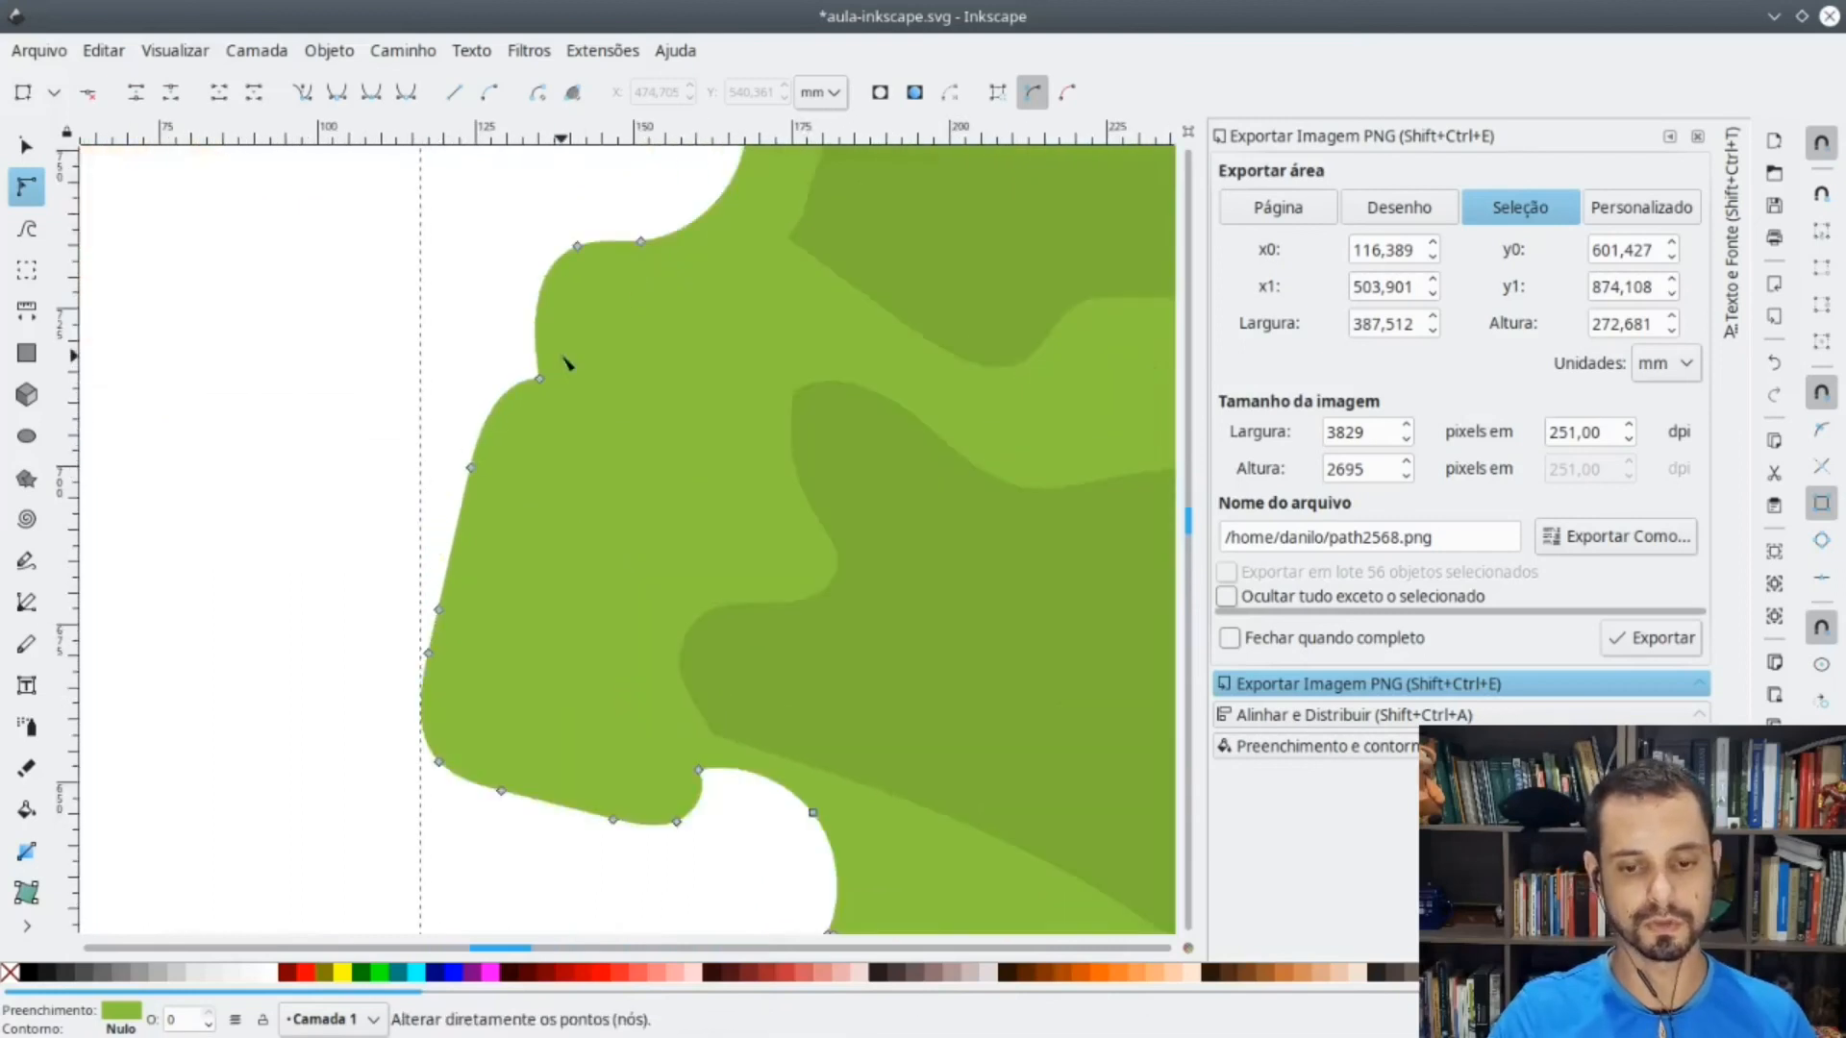
left_click(578, 248)
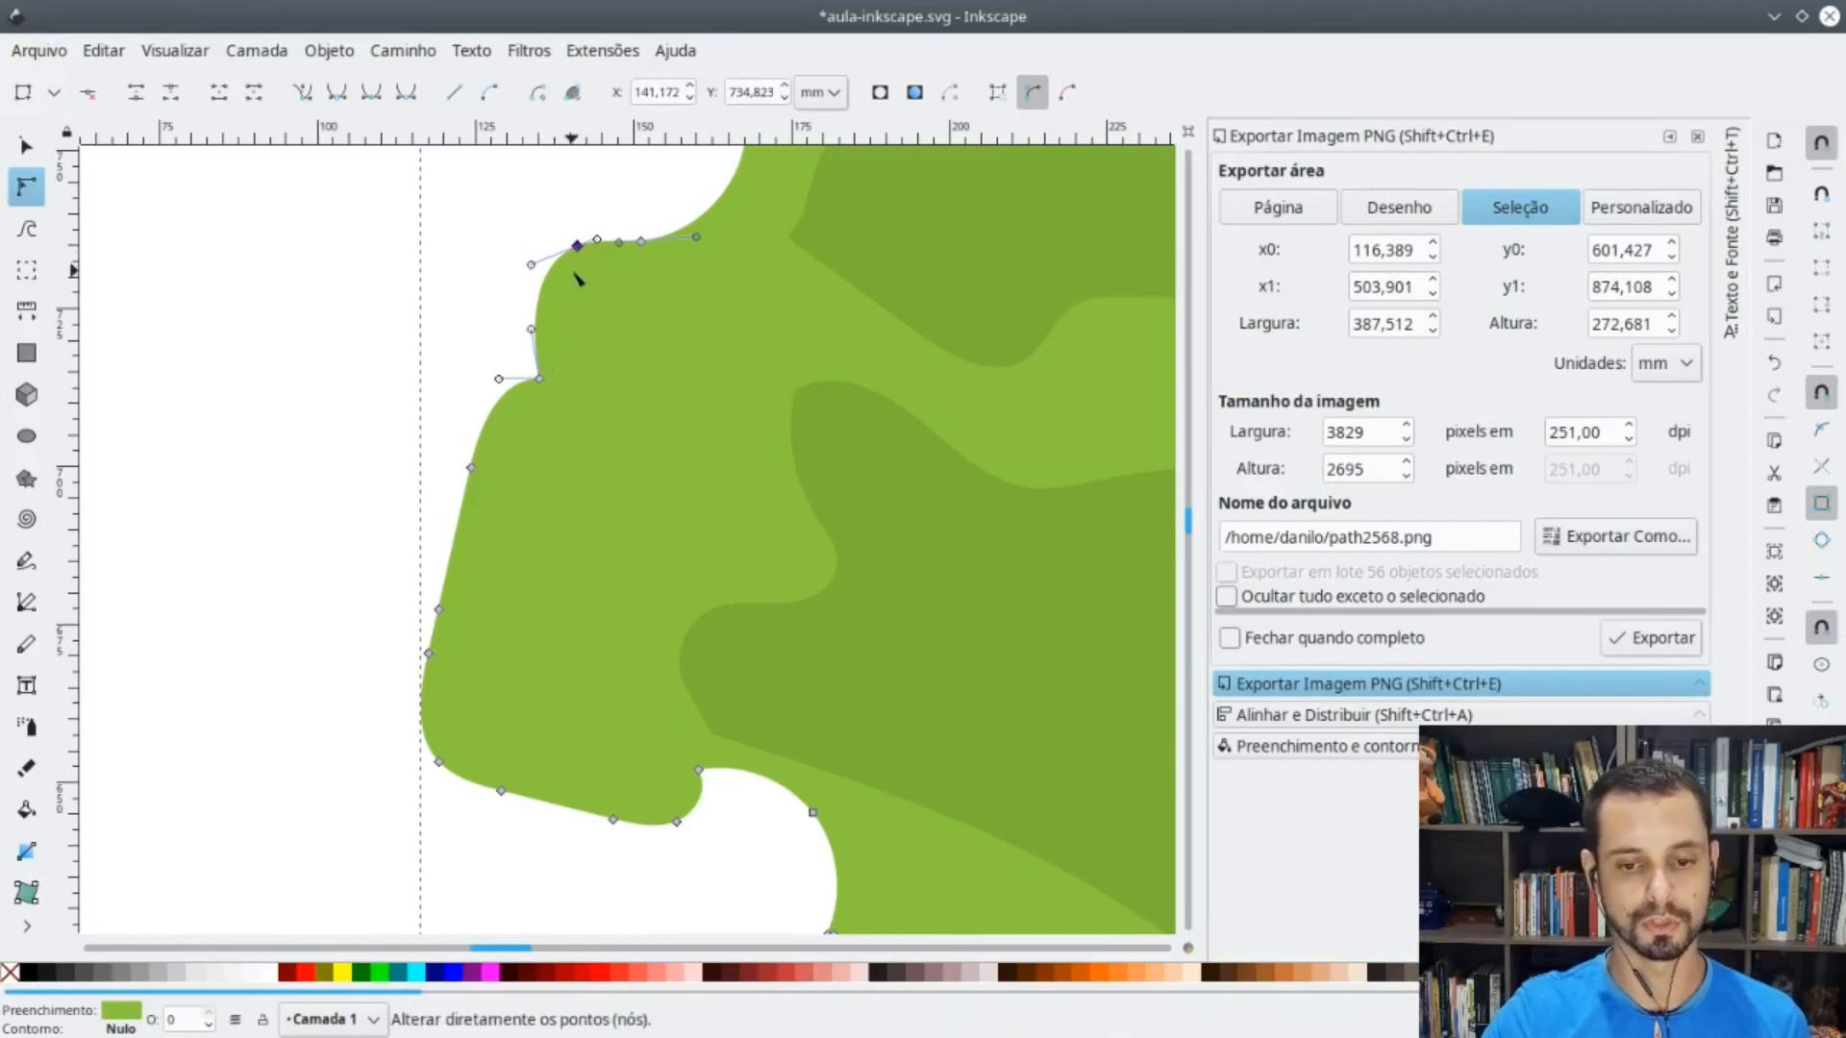
double_click(539, 301)
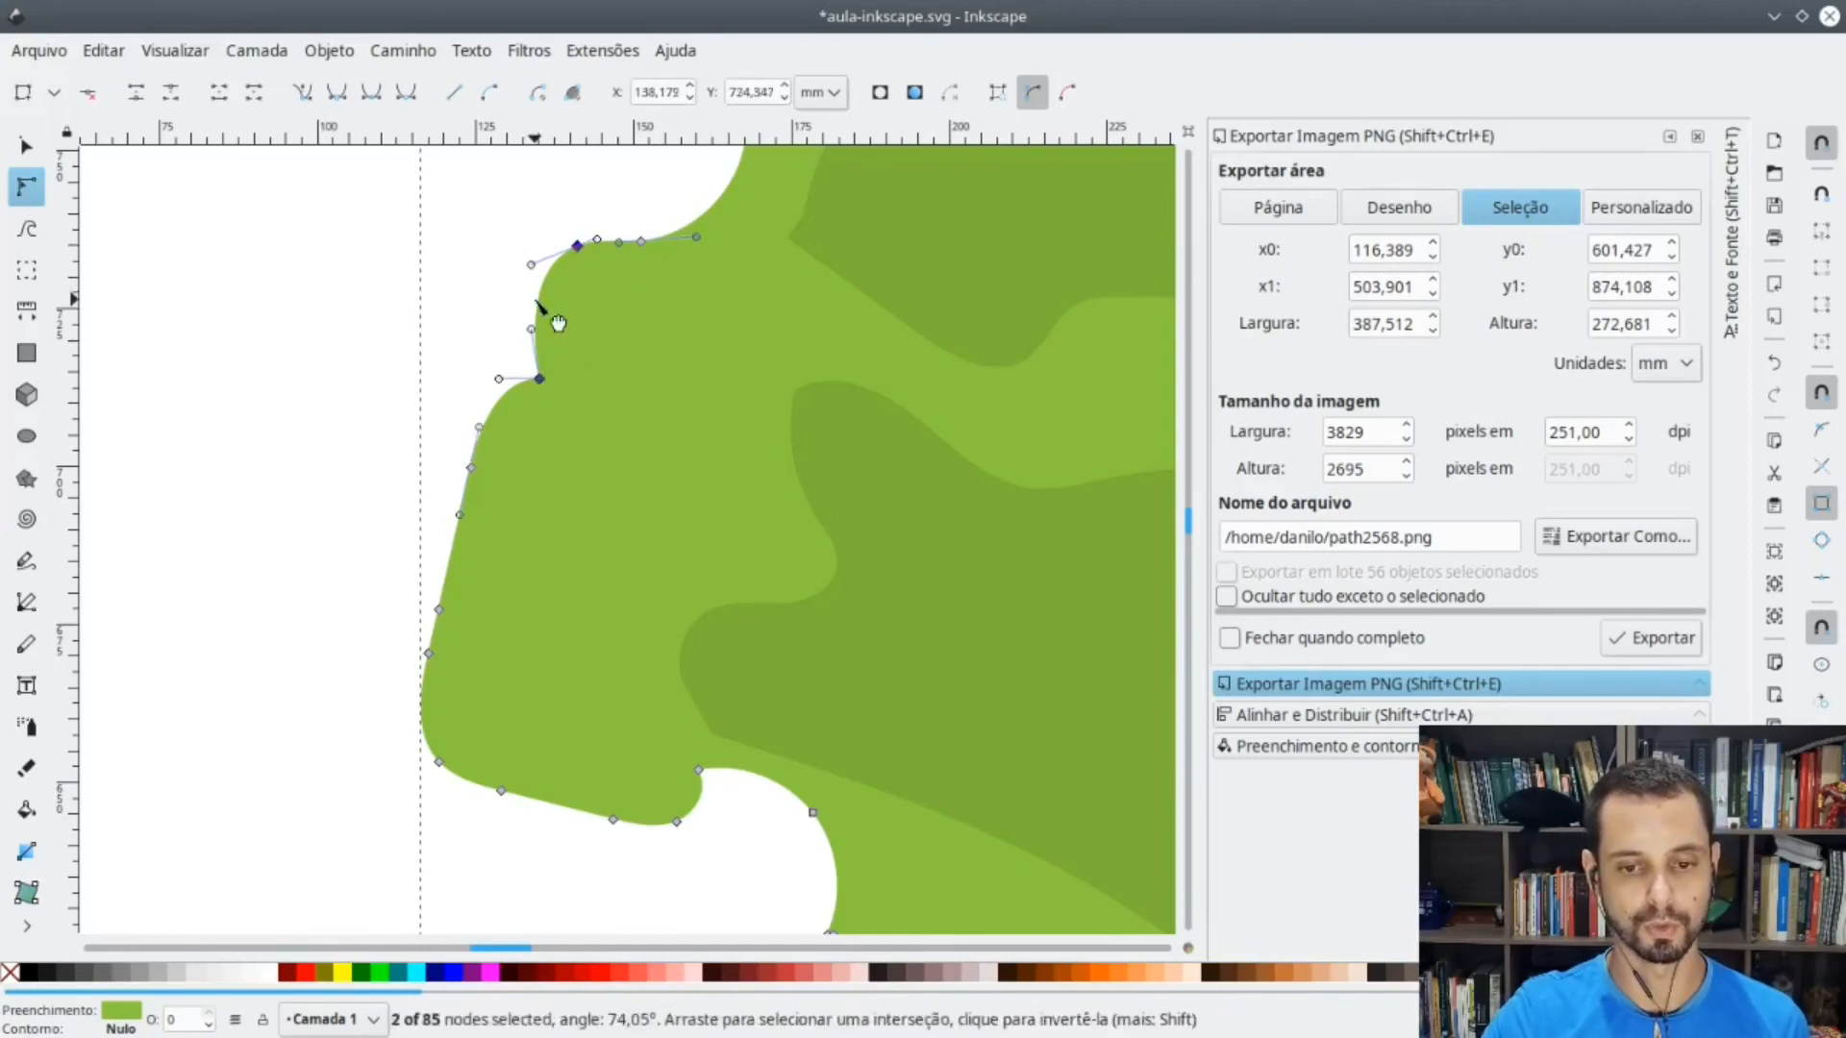
scroll(538, 304, "up", 4)
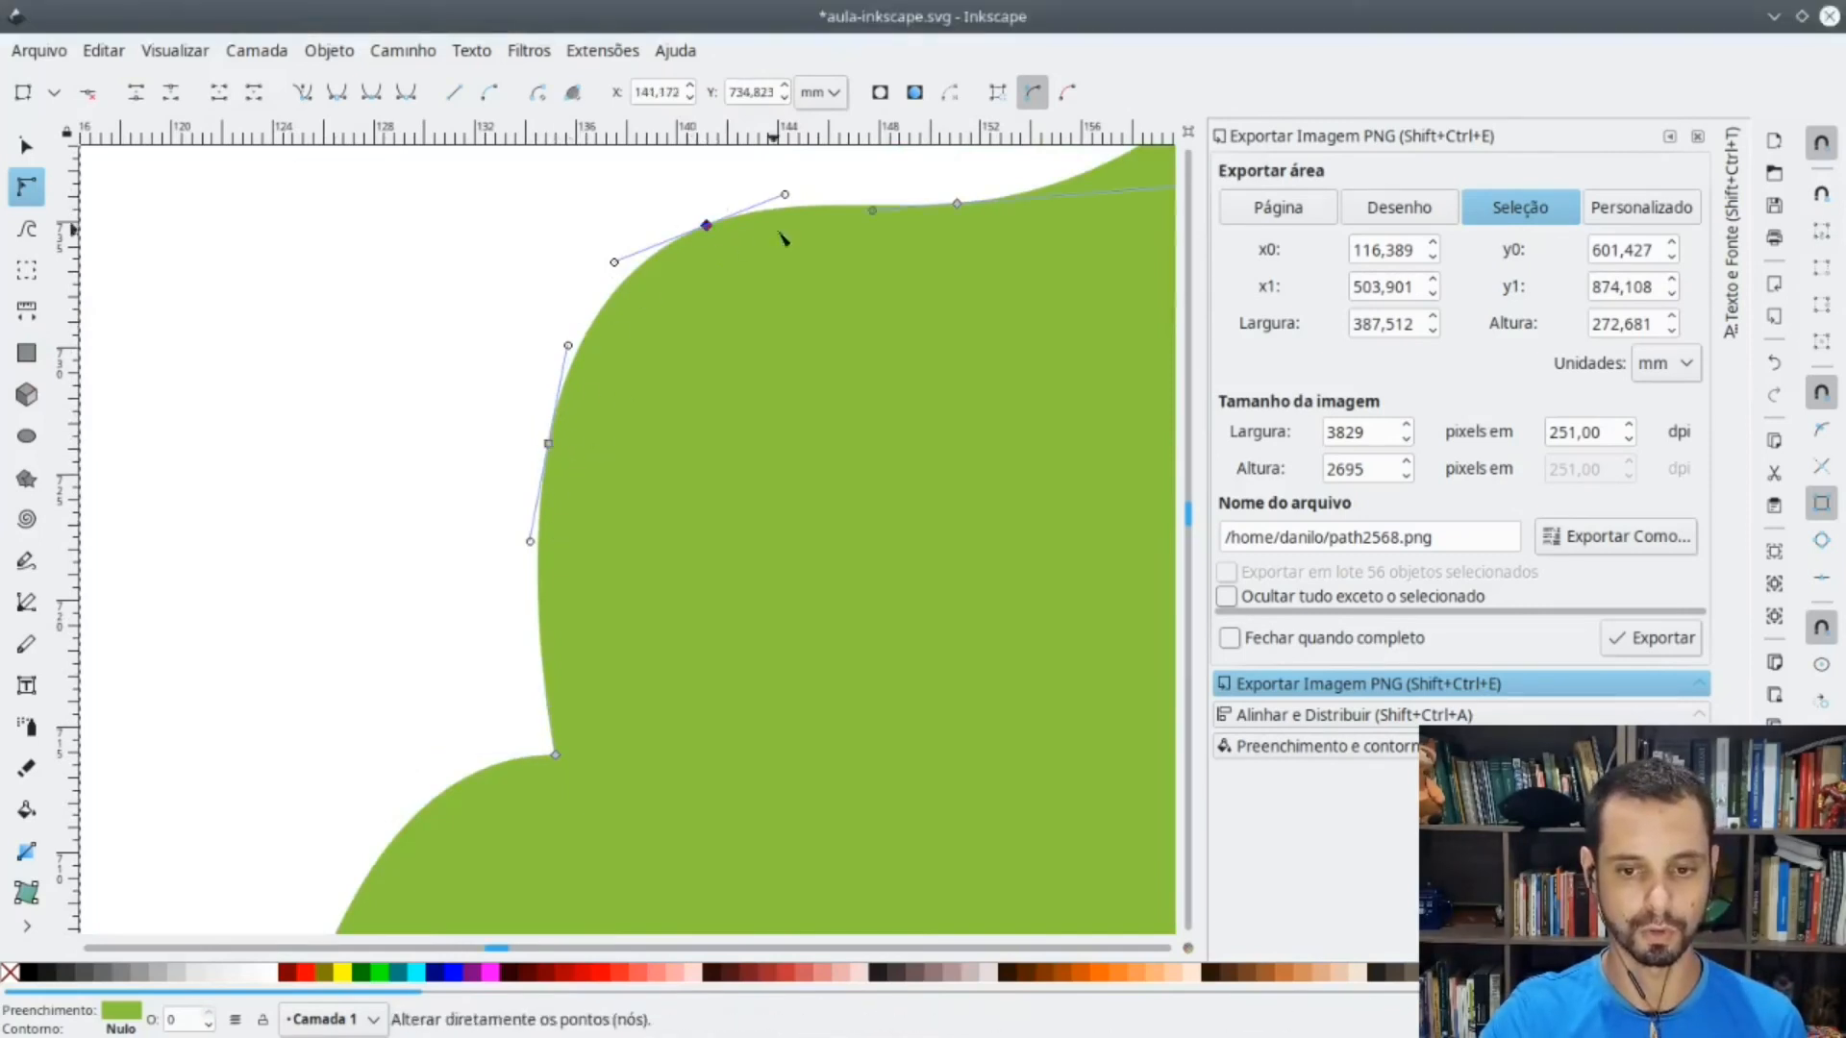
- Try reshaping the canopy's upper-left curve by lengthening a node handle, and undo the change
left_click(958, 204)
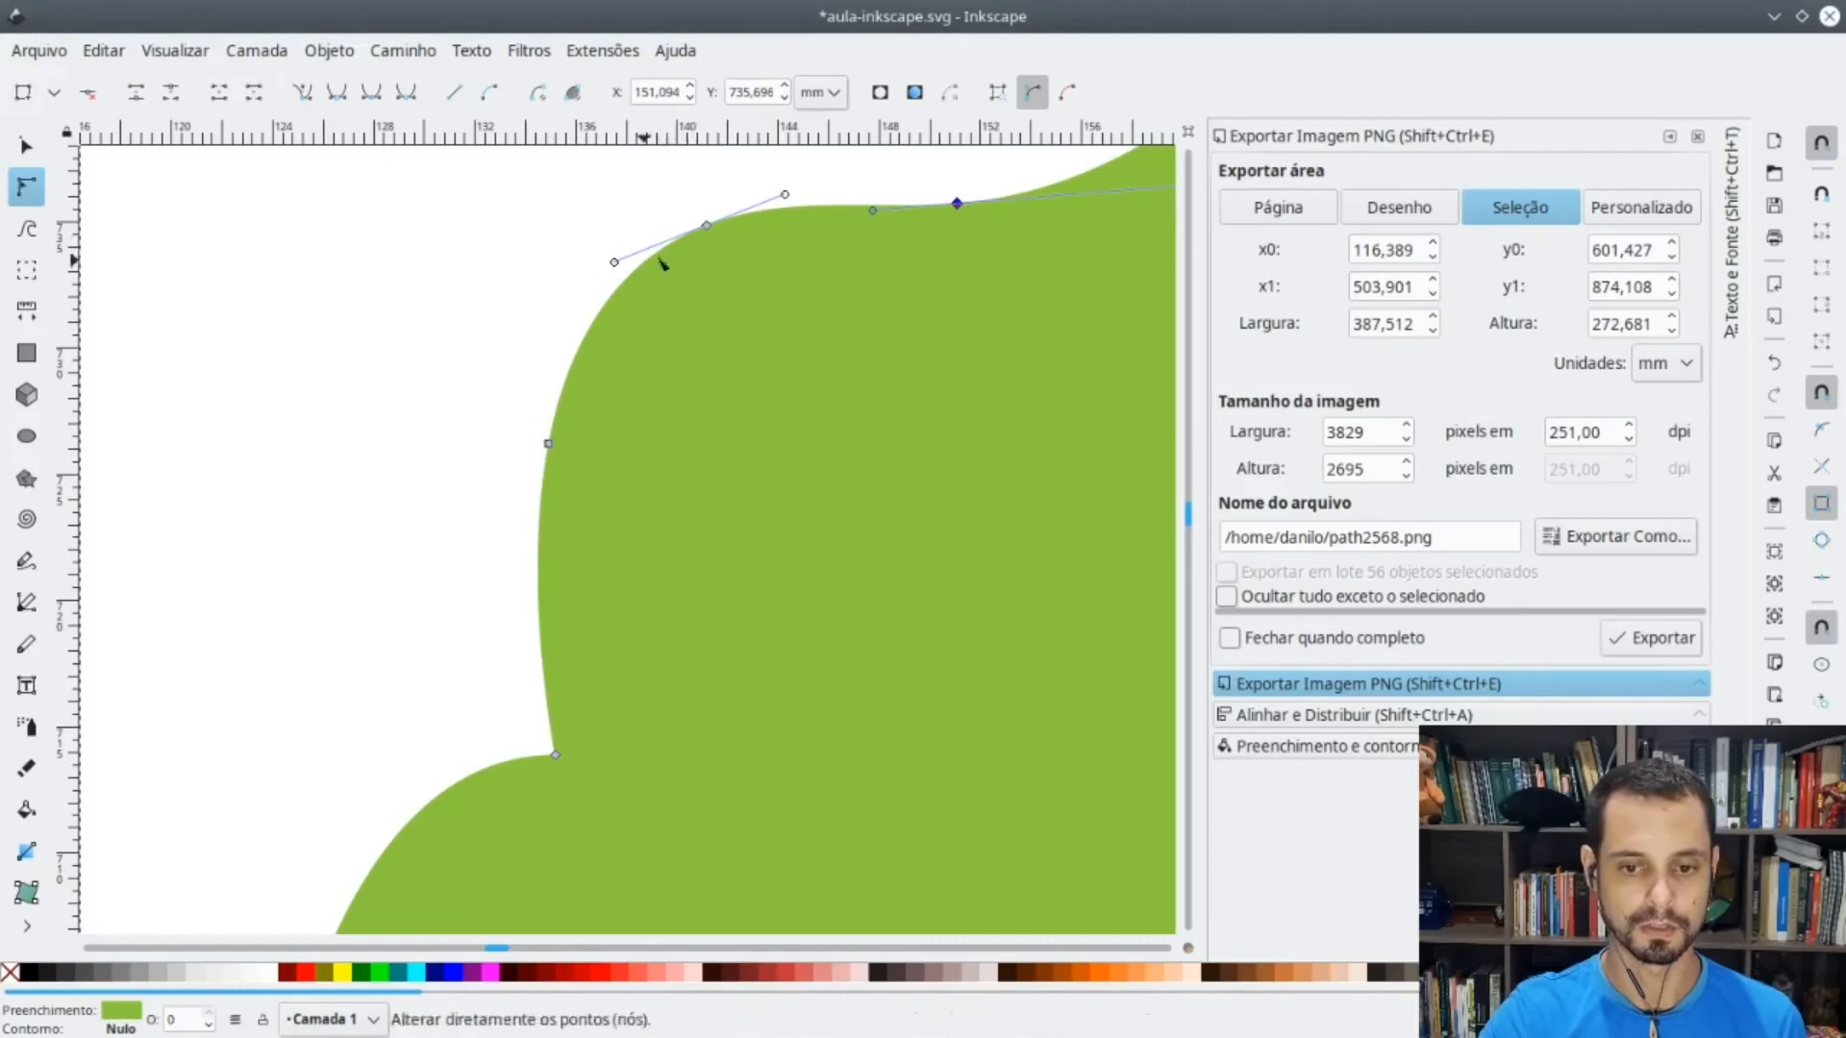
left_click_drag(614, 263, 499, 290)
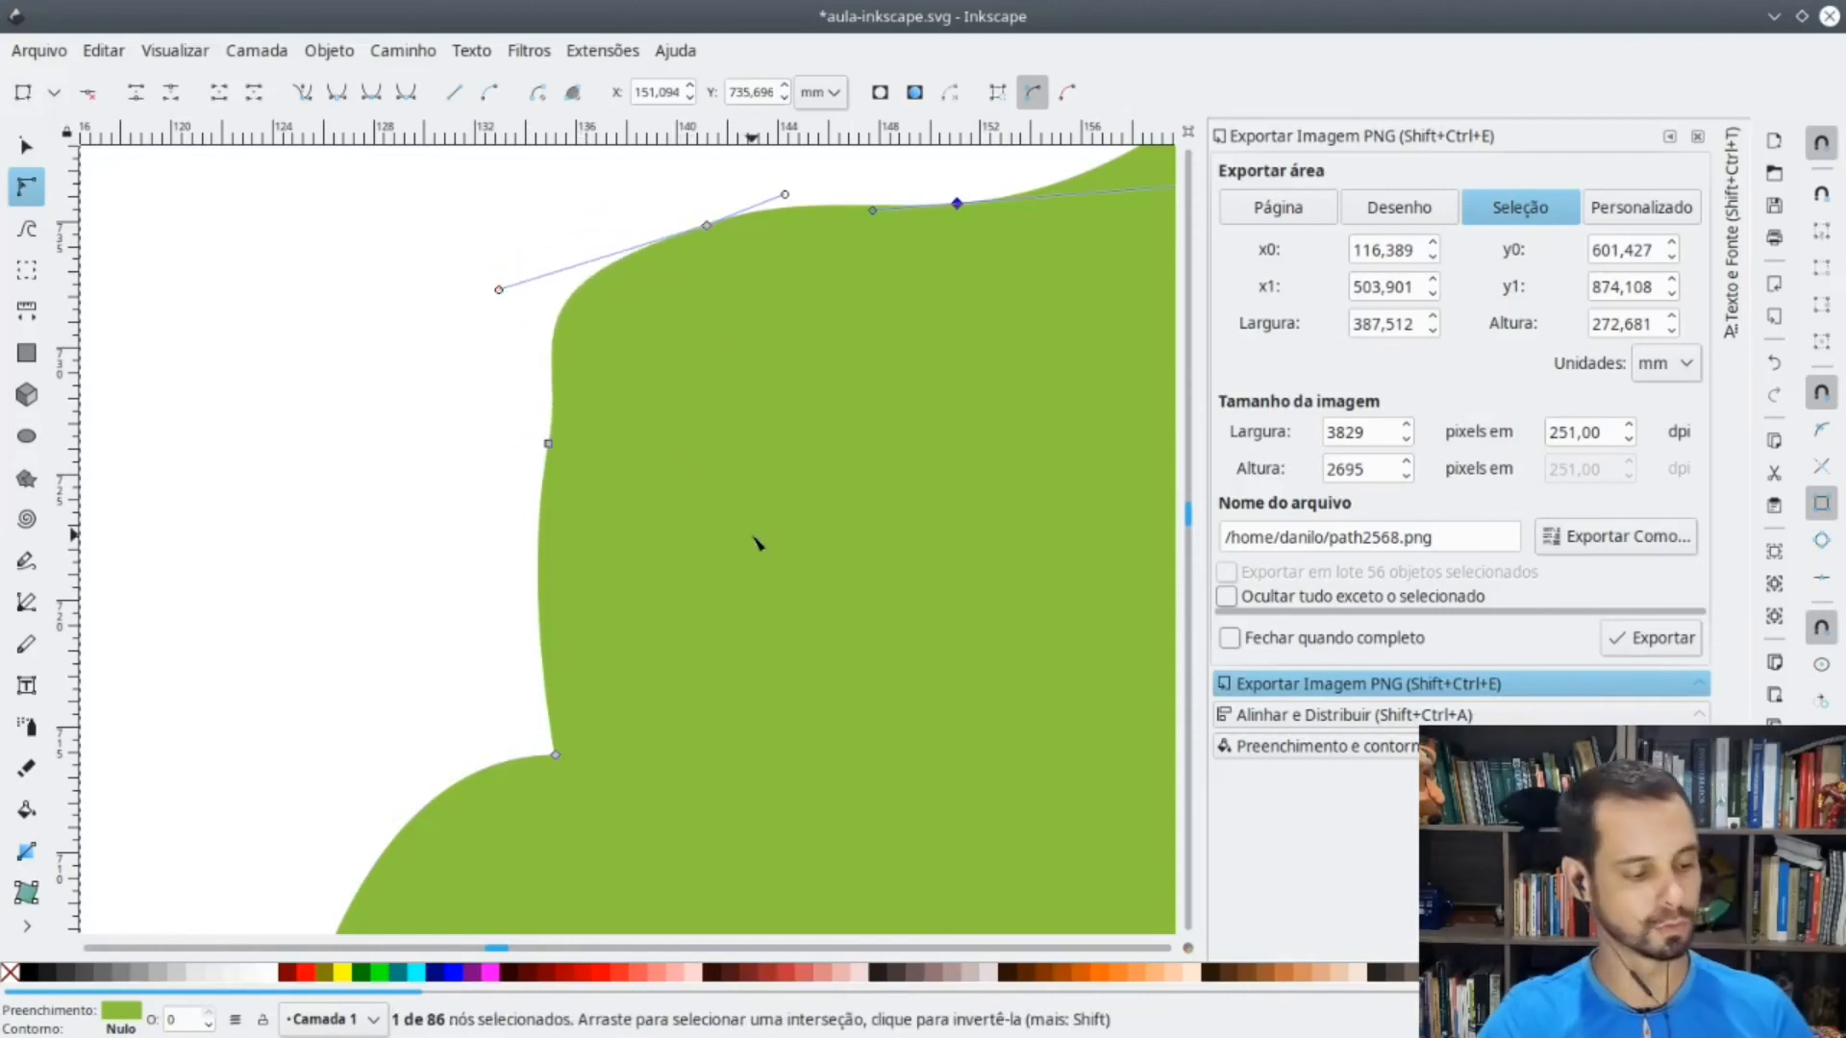
key("ctrl+z")
- Select the nodes of the canopy's left lobe and shift them outward and upward to form a perch for the parrot
scroll(711, 519, "down", 2)
scroll(615, 827, "down", 4)
left_click(609, 801)
left_click_drag(609, 801, 670, 797)
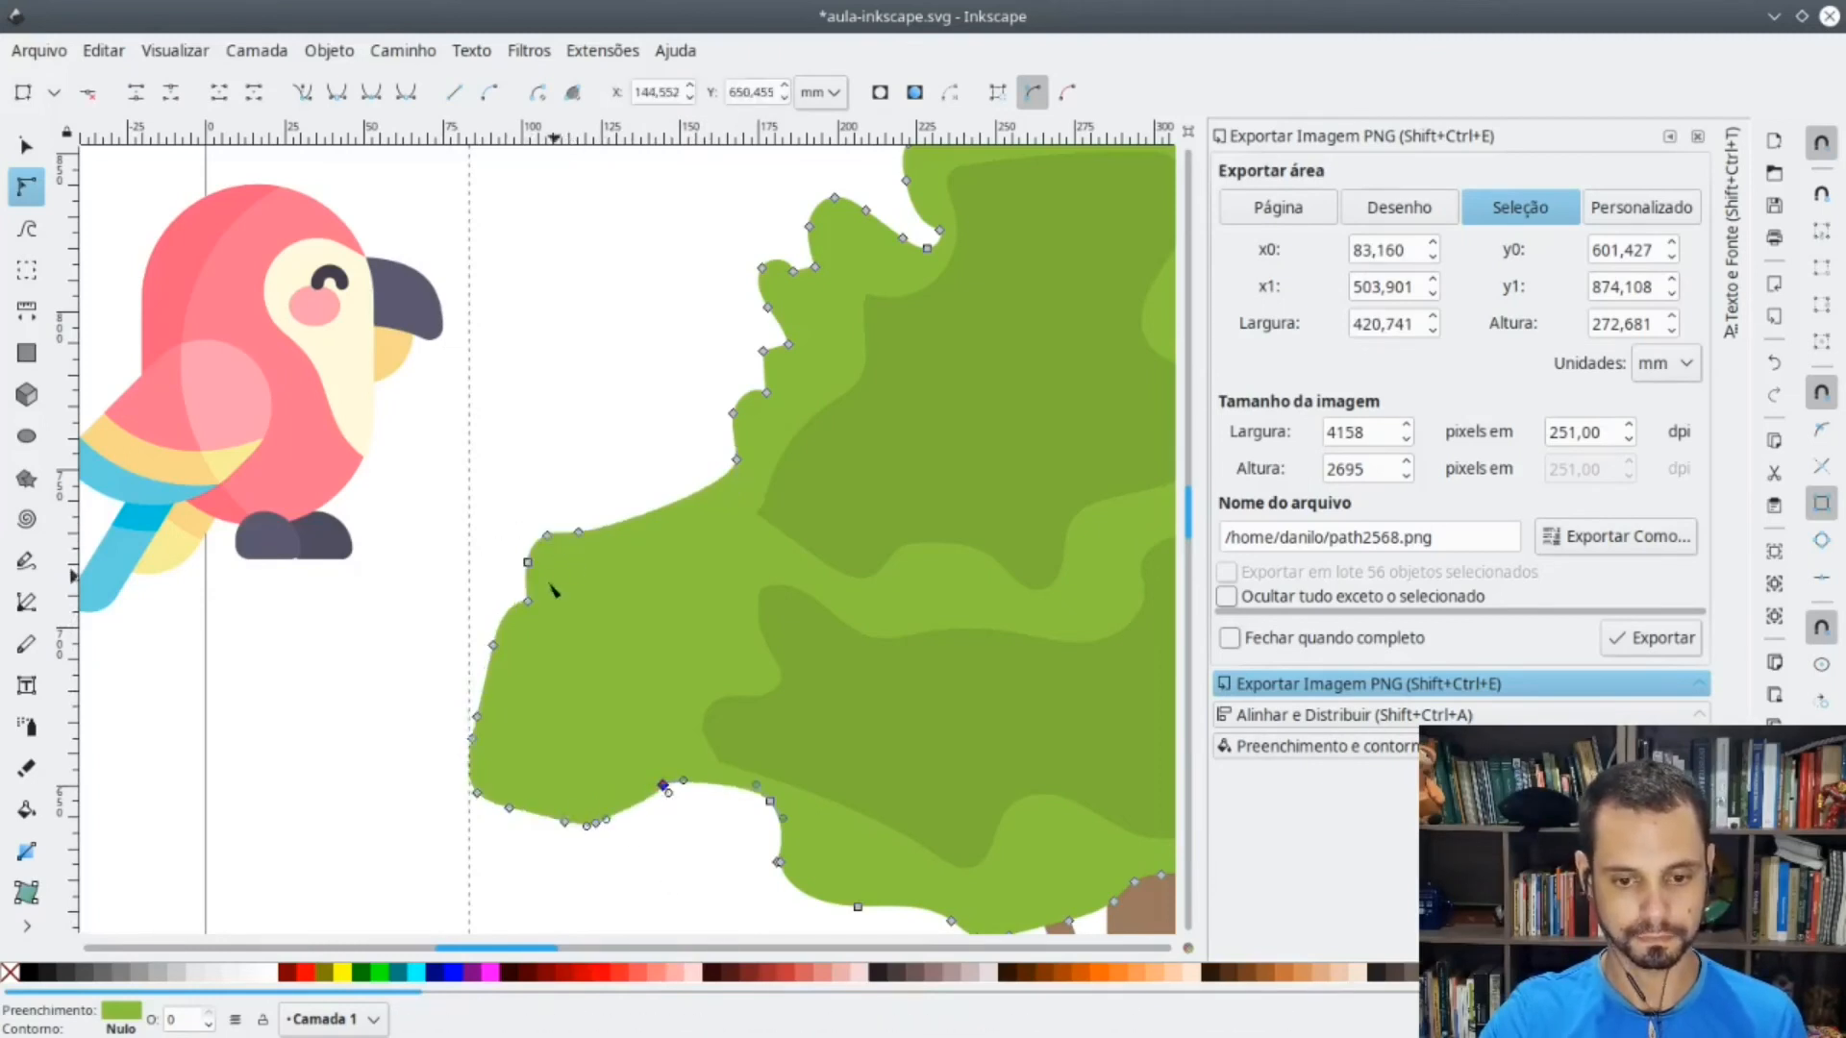
left_click_drag(428, 468, 608, 824)
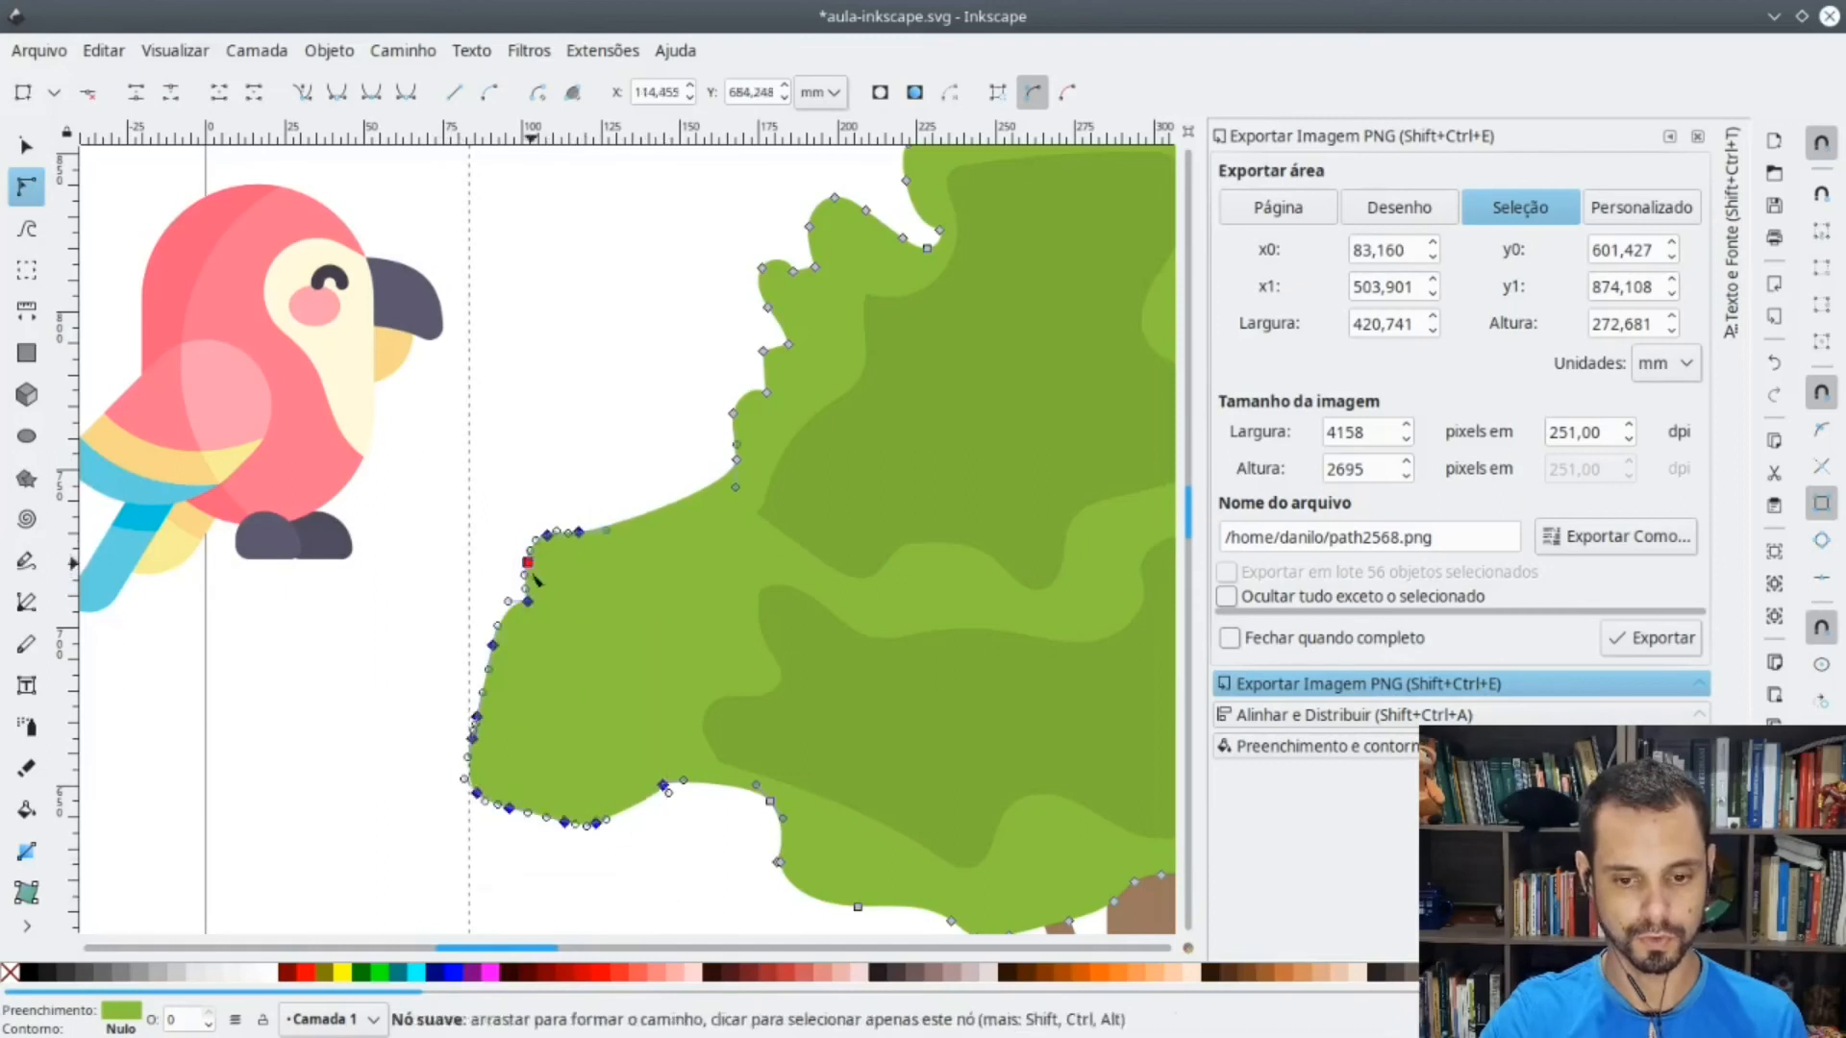
left_click_drag(527, 579, 517, 564)
left_click(614, 841)
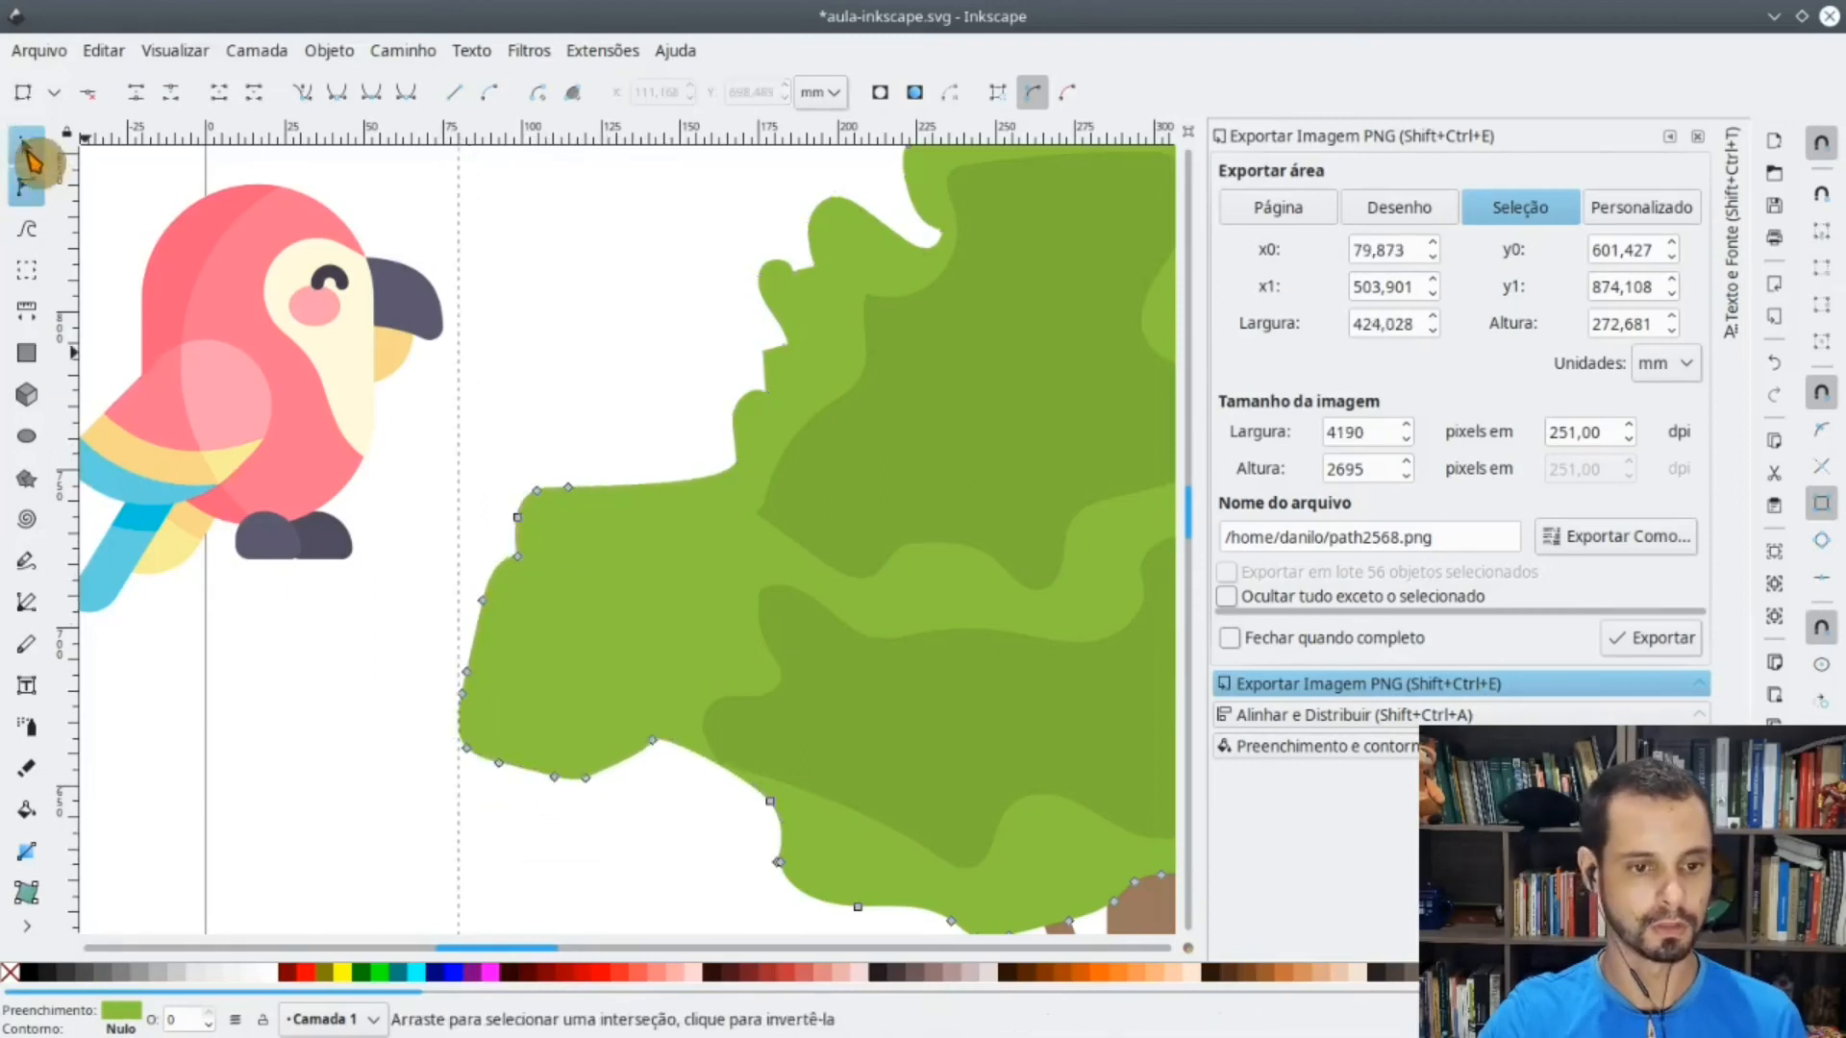
- Move the parrot so its feet rest on top of the canopy's extended left lobe
left_click(31, 162)
left_click(536, 349)
scroll(515, 453, "down", 4)
left_click(498, 396)
left_click_drag(498, 396, 533, 458)
scroll(522, 428, "up", 3, "ctrl")
left_click(327, 603)
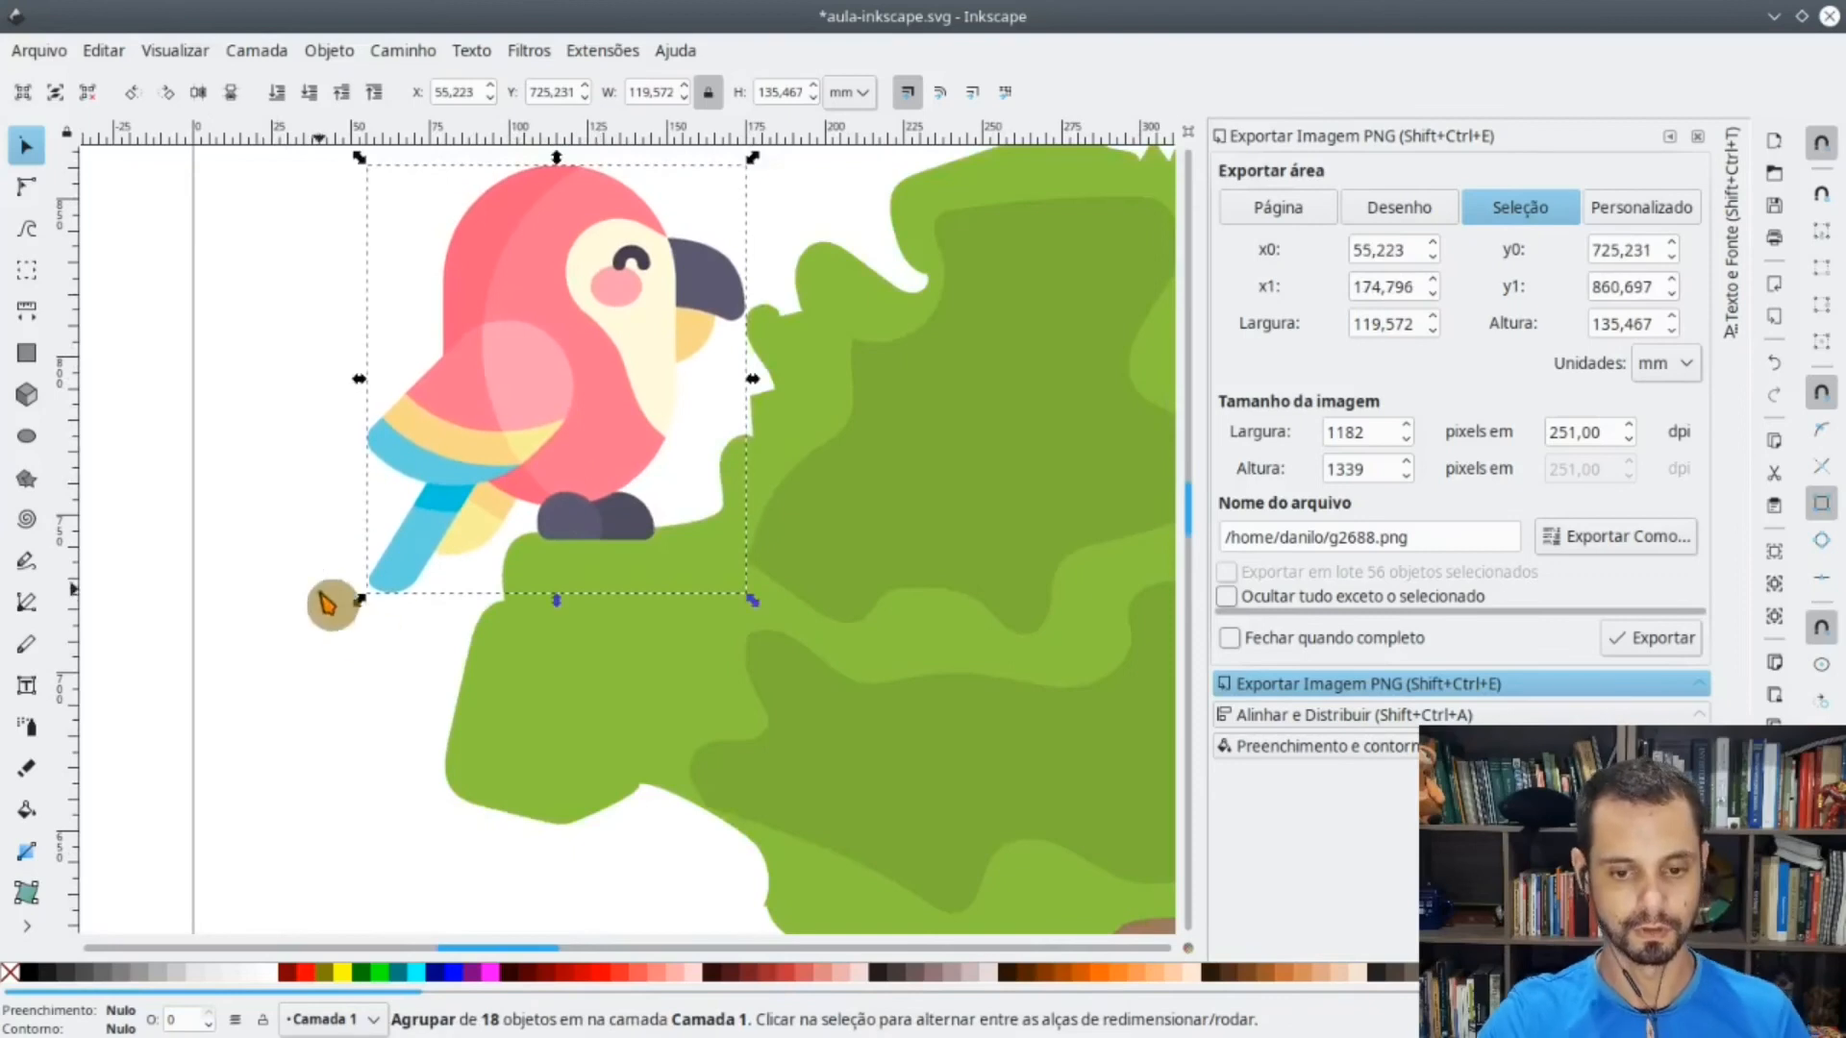
- Move the sun over the canopy's upper-right edge and send it behind the tree
scroll(321, 667, "down", 3, "ctrl")
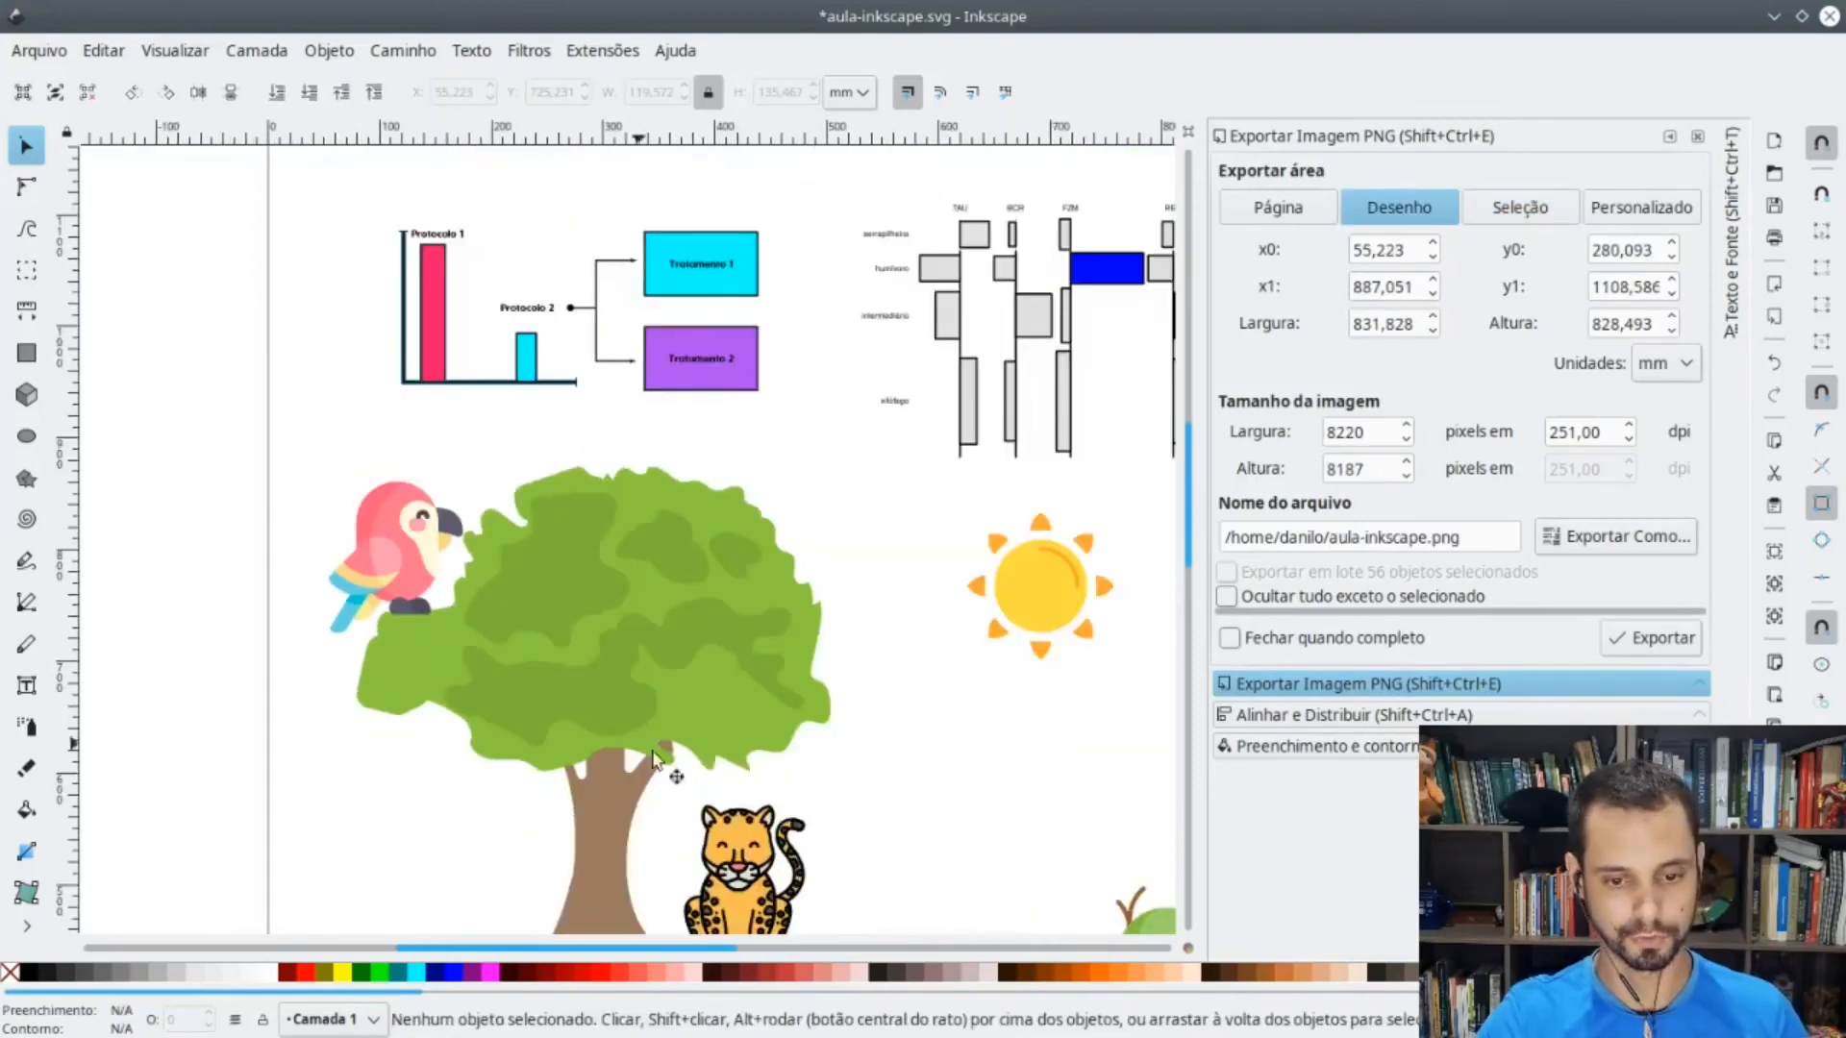
scroll(646, 670, "down", 5)
left_click_drag(964, 348, 713, 319)
scroll(981, 389, "up", 2)
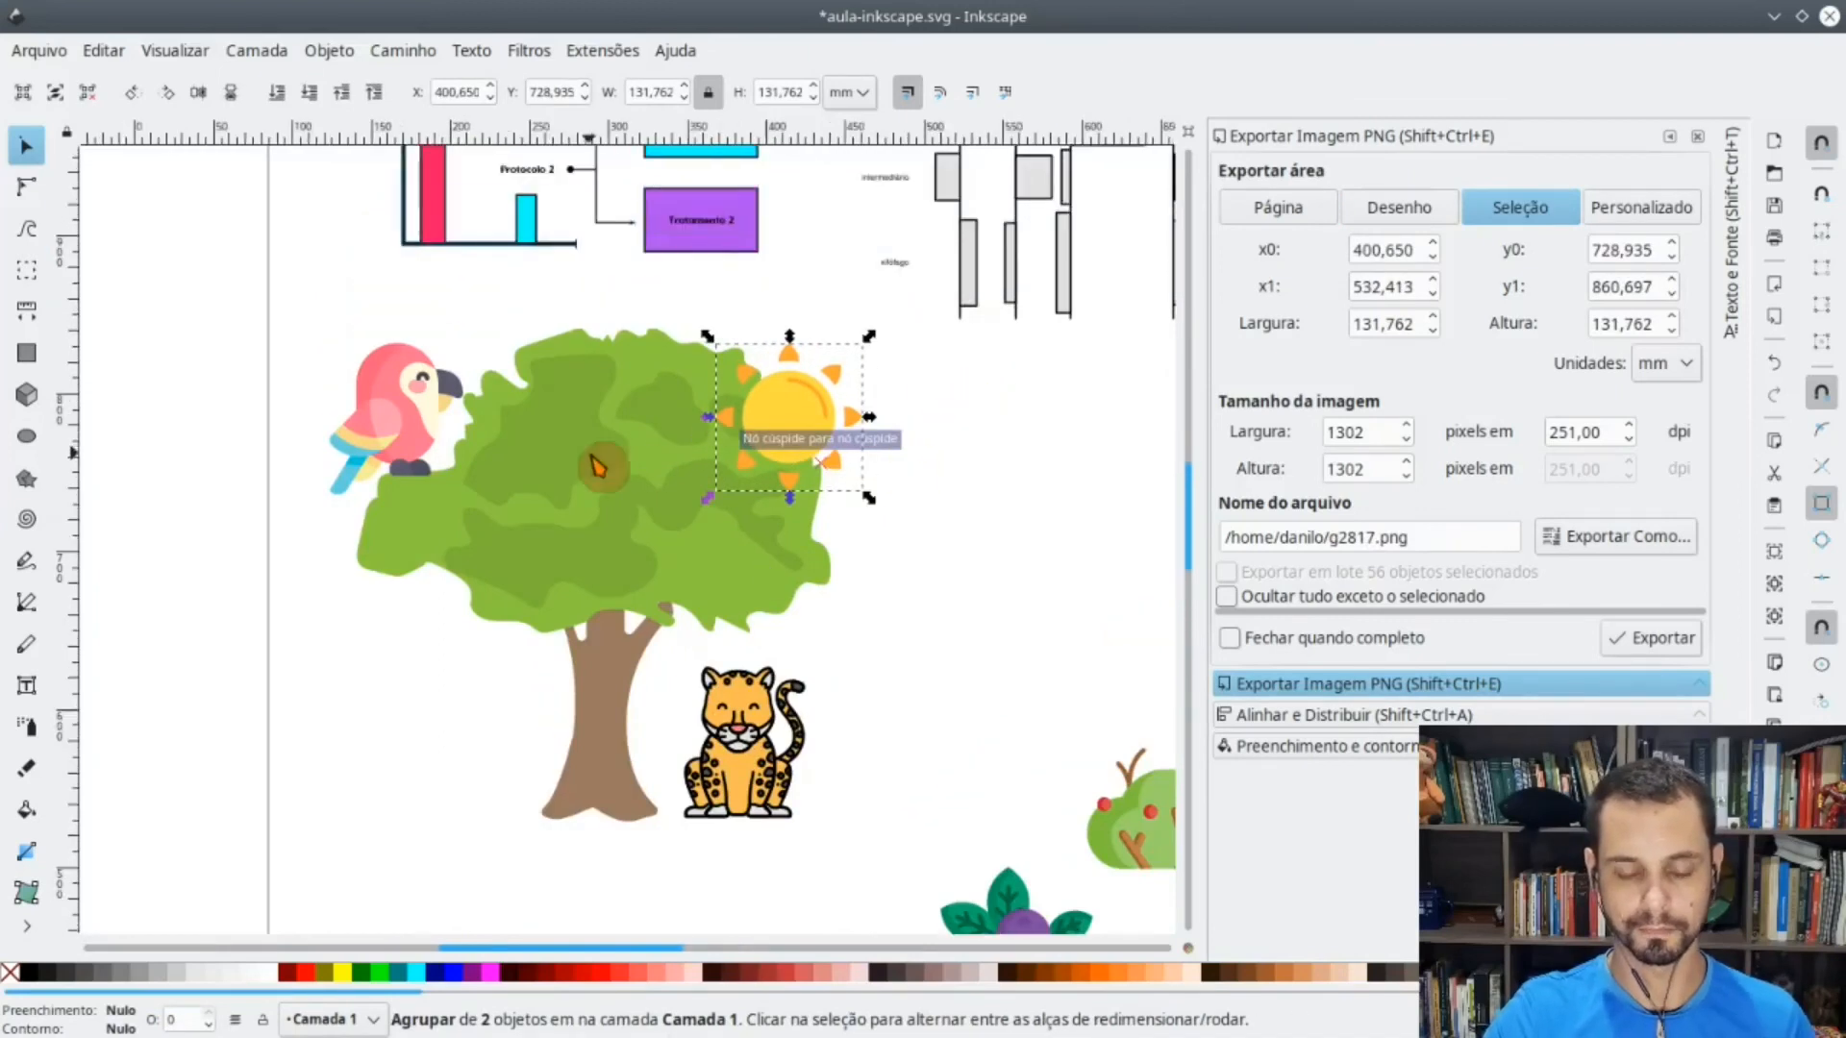
scroll(606, 437, "up", 1, "ctrl")
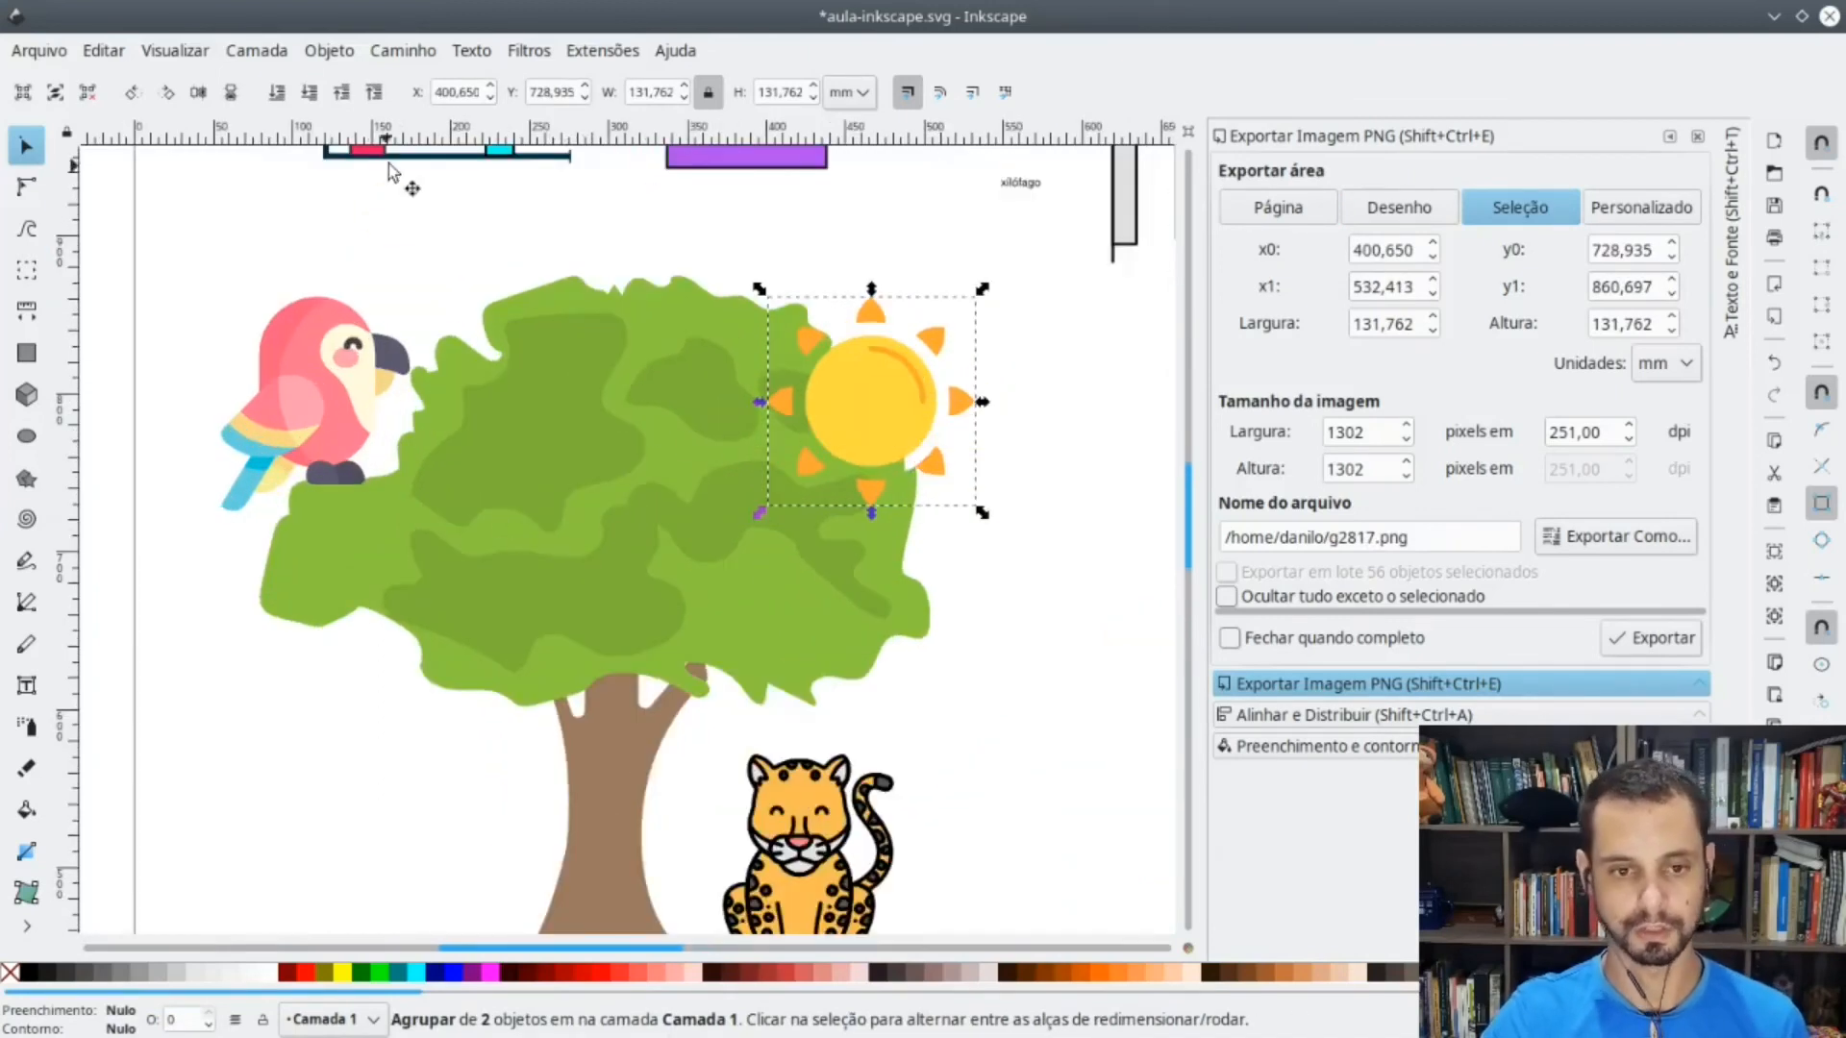
left_click(311, 94)
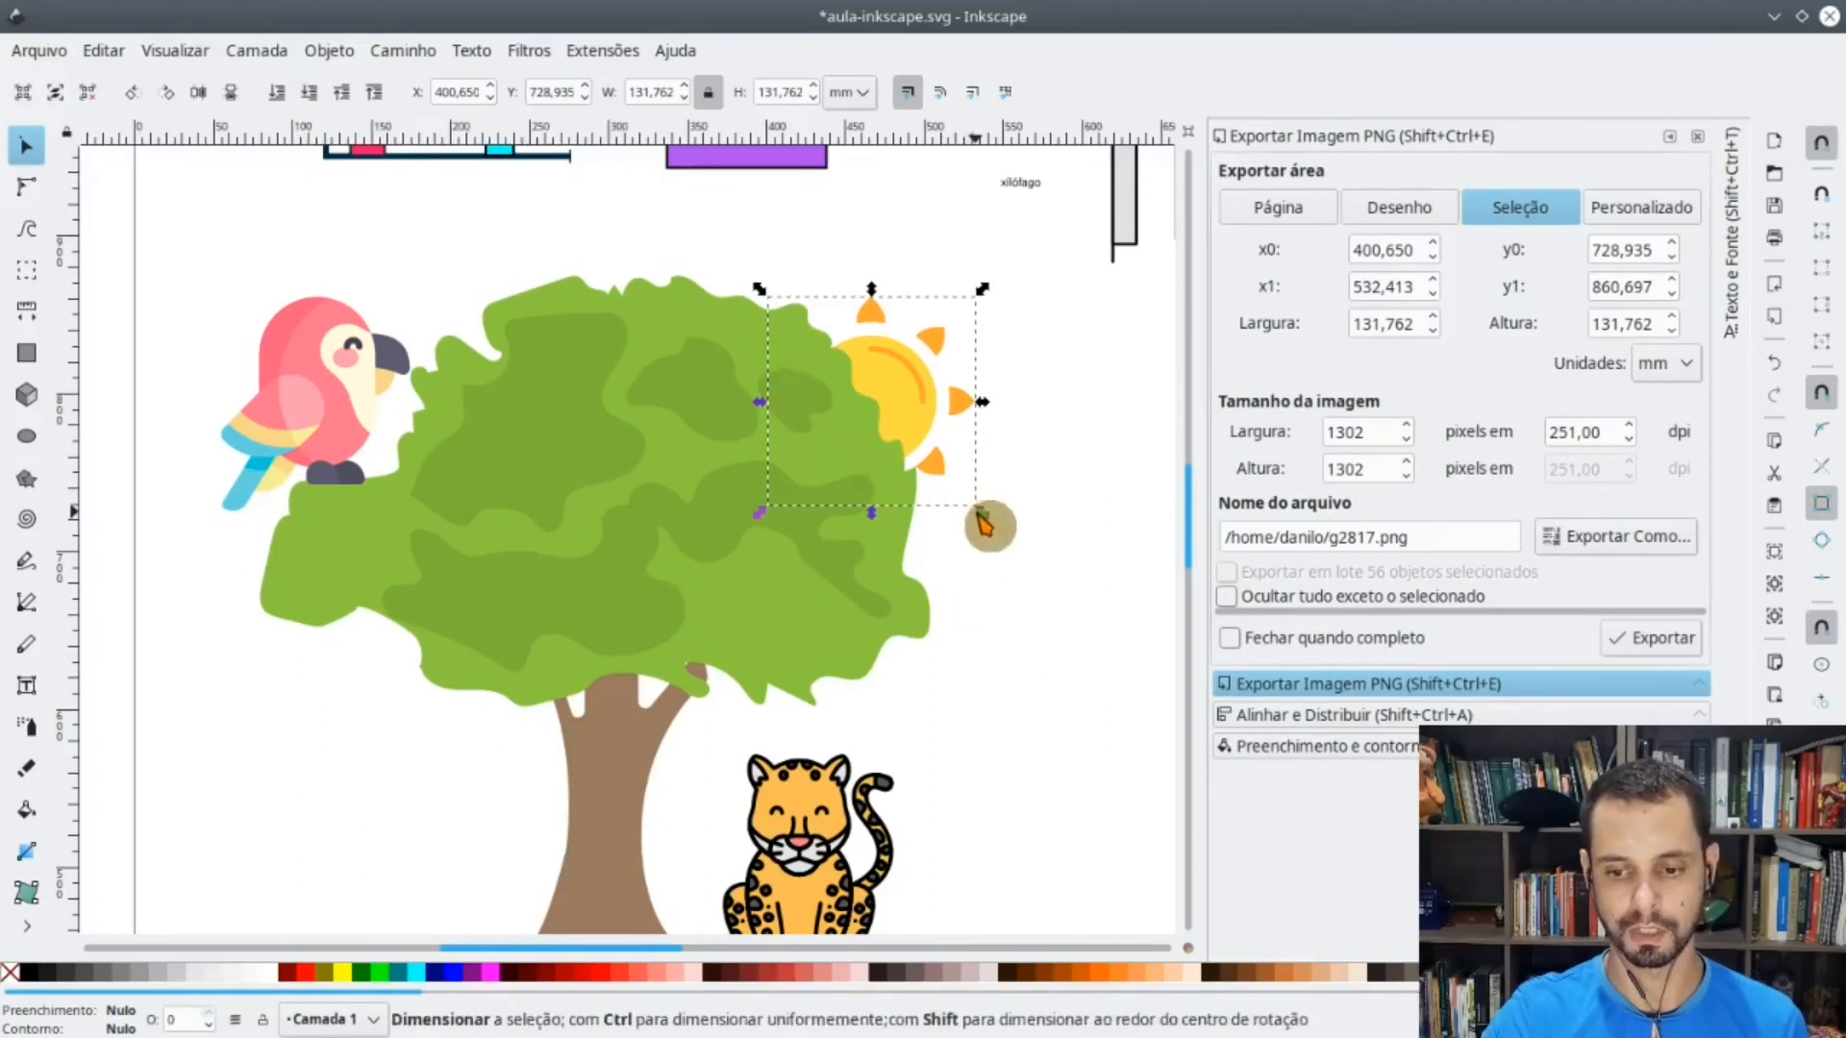
- Enlarge the sun to about 157 x 157 mm and nudge it slightly up and to the right behind the canopy
left_click_drag(982, 290, 1128, 260)
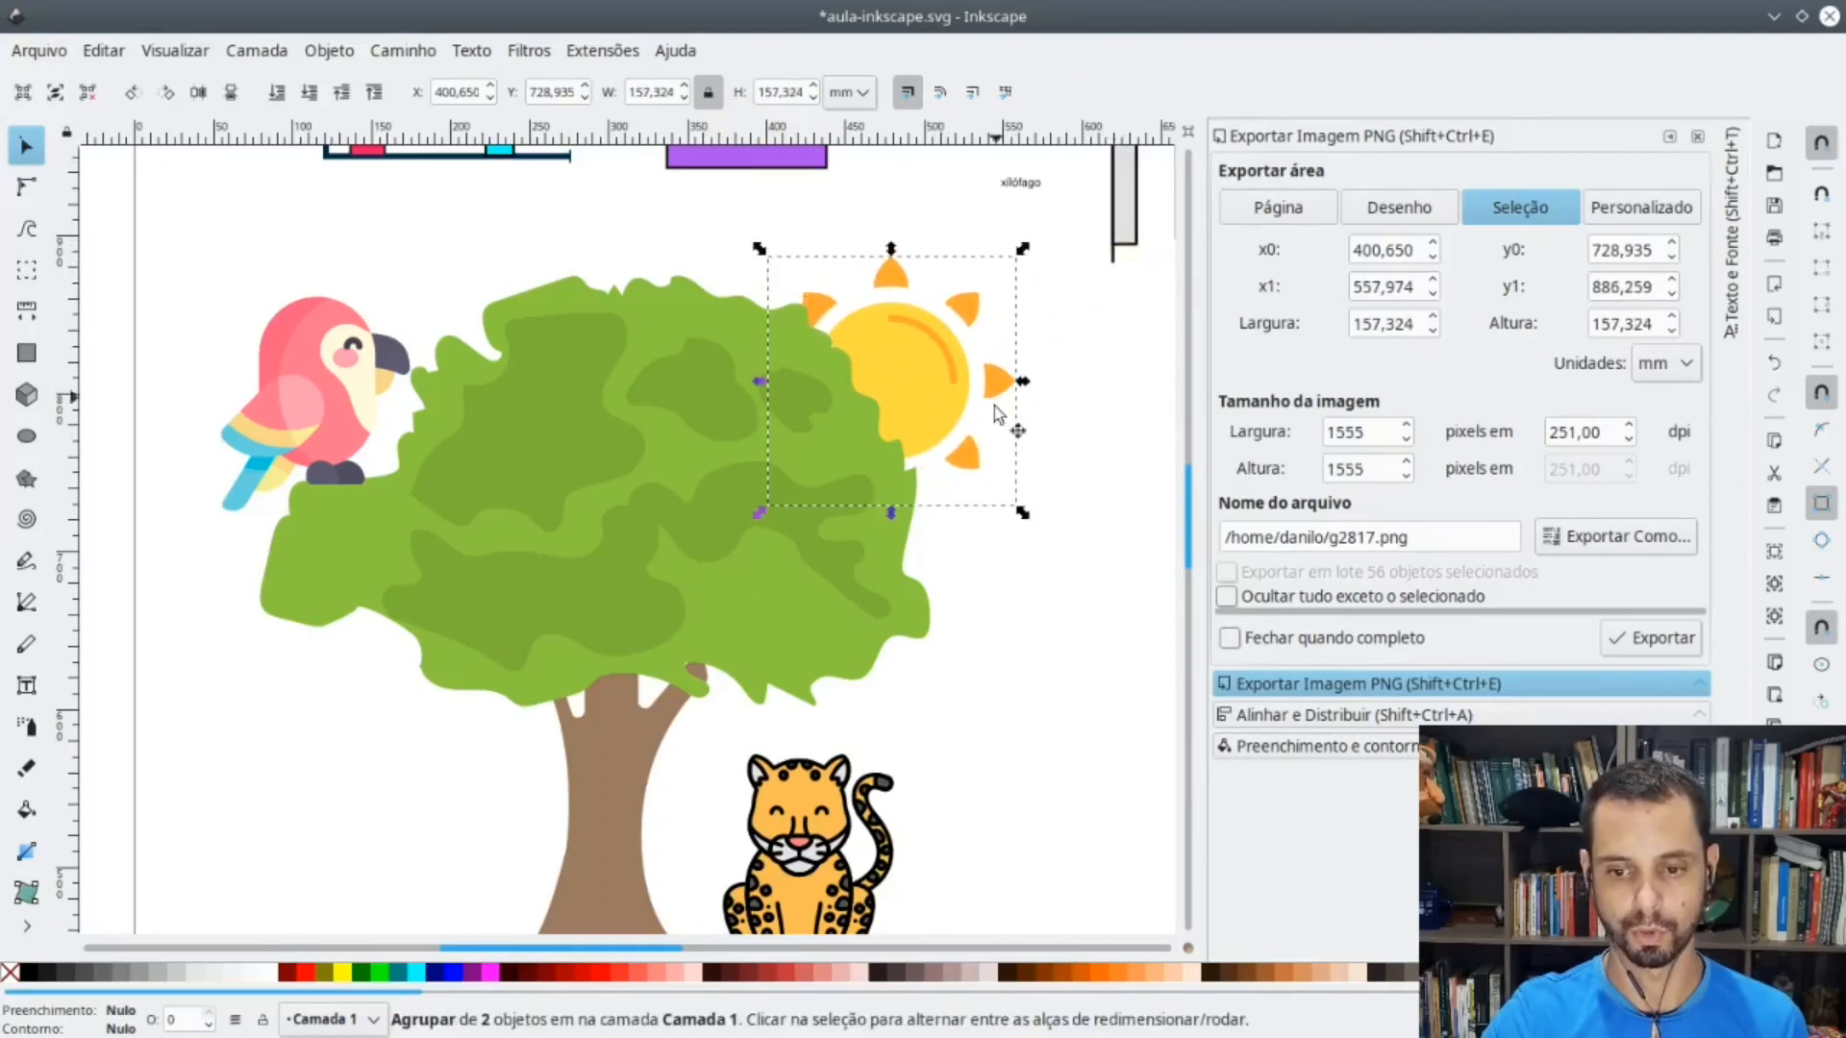
left_click_drag(955, 436, 935, 382)
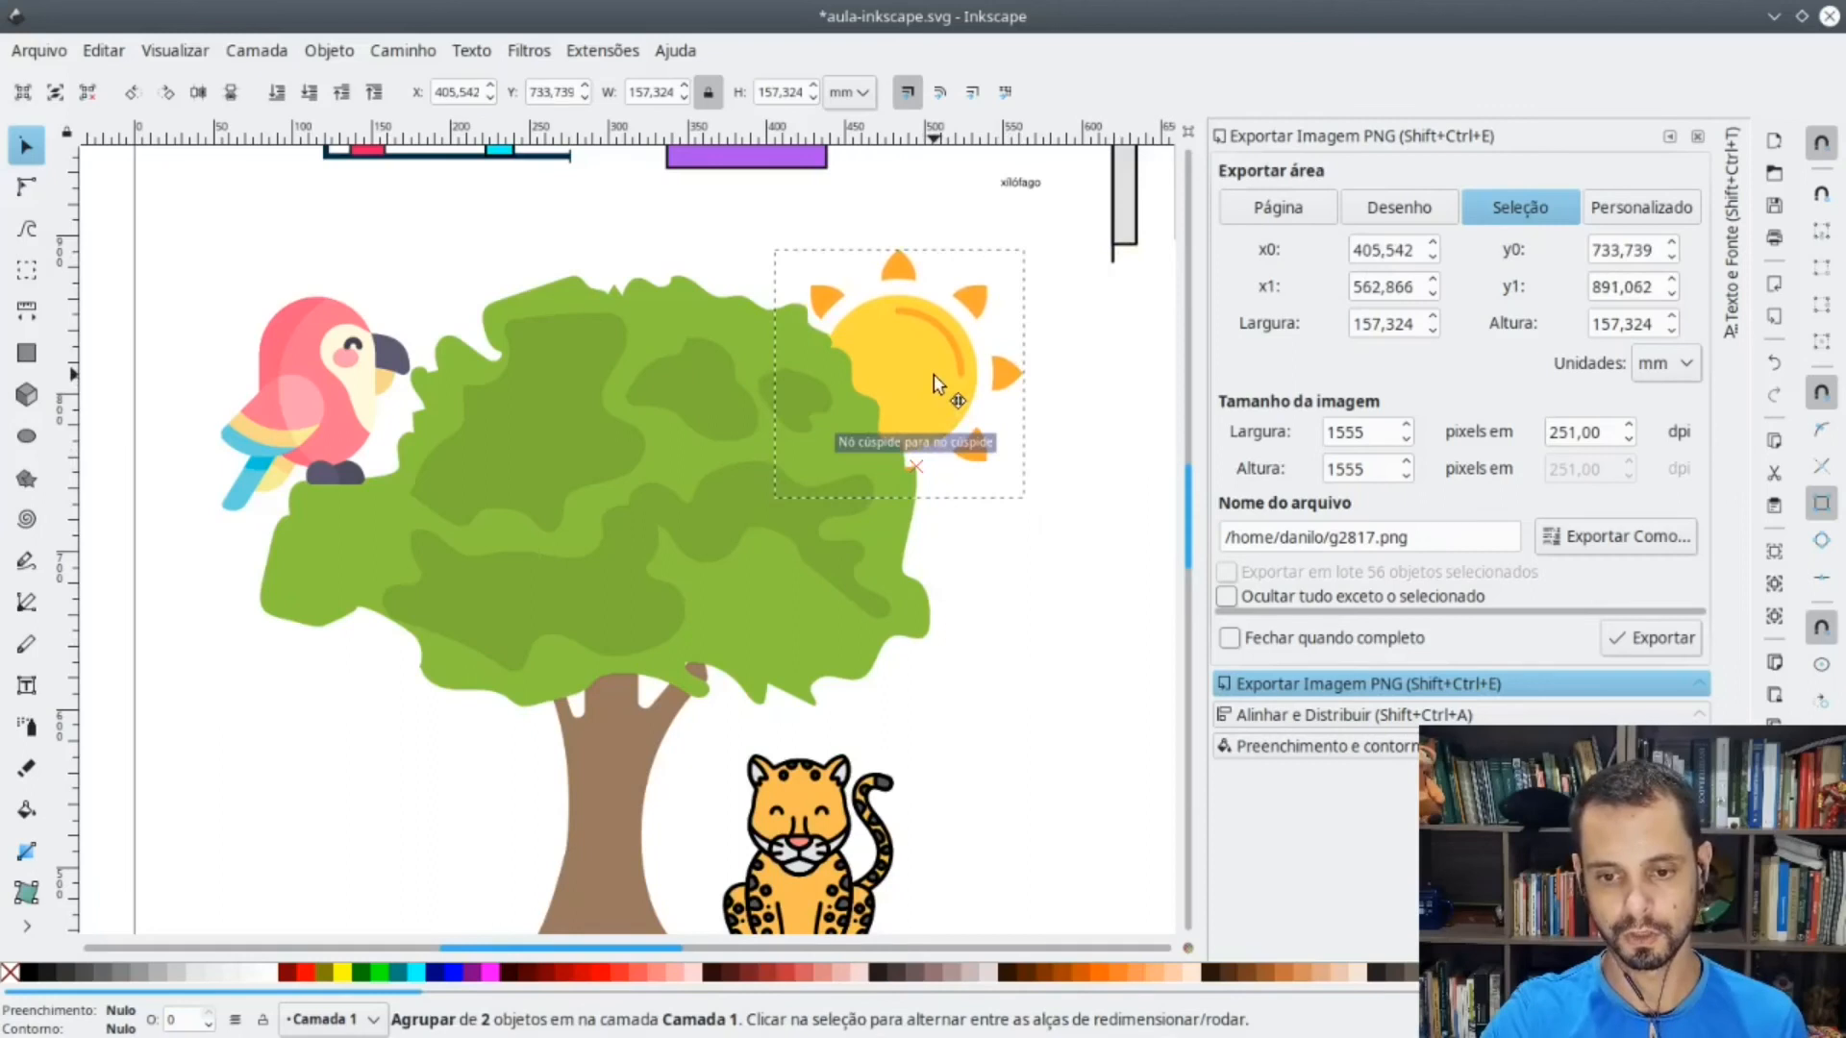
left_click(1009, 753)
- Enlarge the jaguar to about 123 x 154 mm and nudge it slightly towards the trunk
scroll(993, 709, "down", 5)
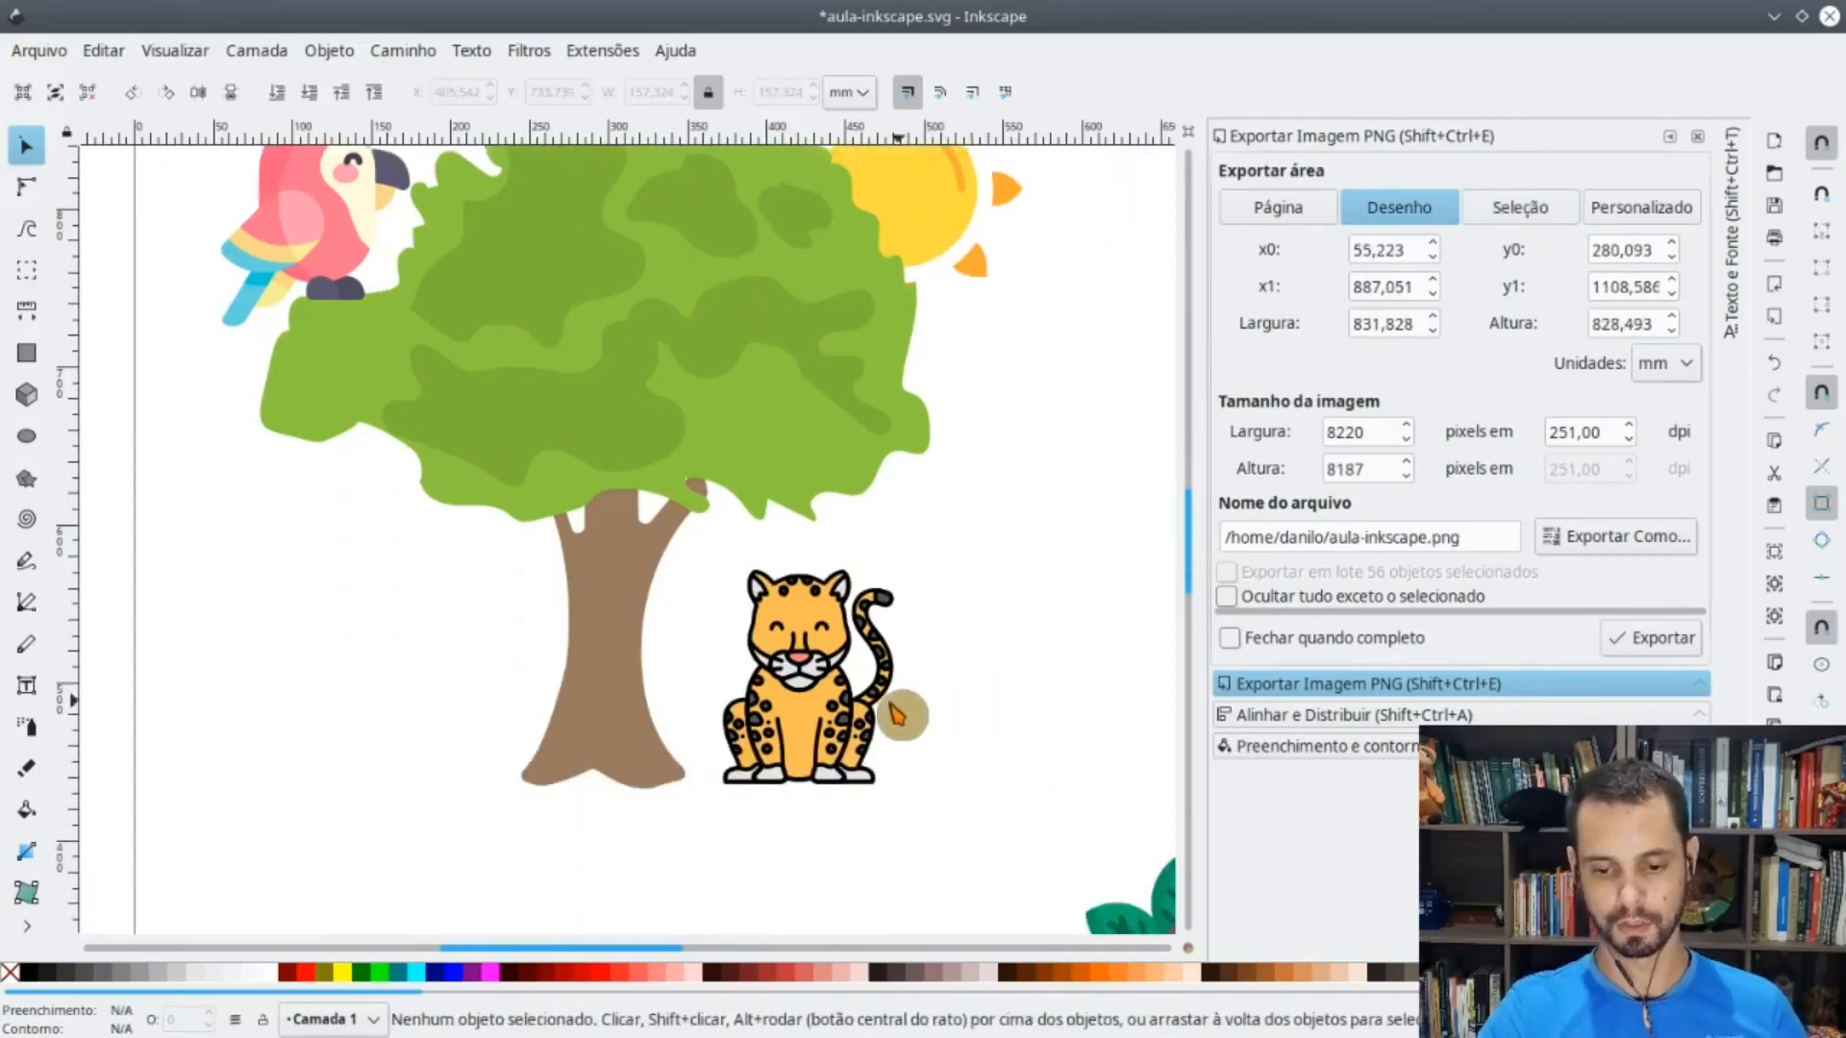
left_click(815, 732)
mouse_move(909, 566)
left_mouse_down()
mouse_move(950, 540)
mouse_move(937, 570)
left_mouse_up()
left_click_drag(781, 707, 774, 707)
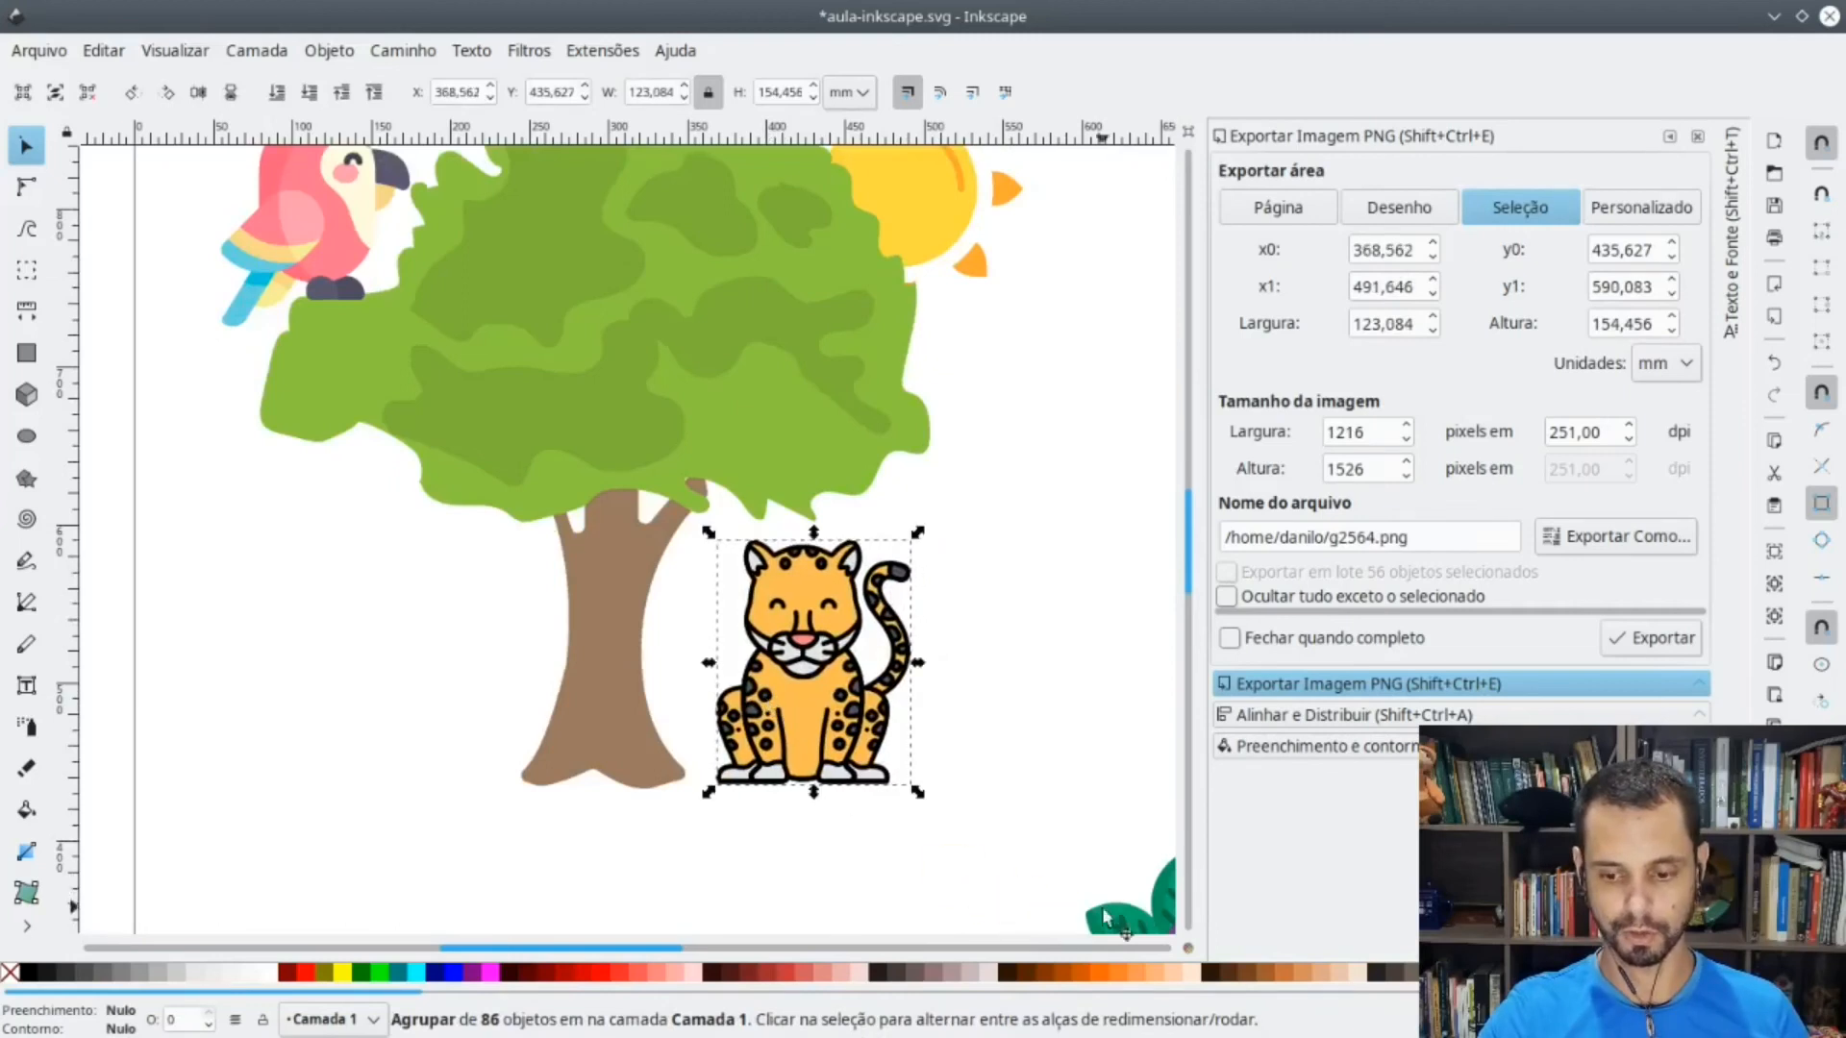
- Move the fruit bush from the far right of the page to the left of the trunk, level with its base
scroll(1077, 904, "right", 10)
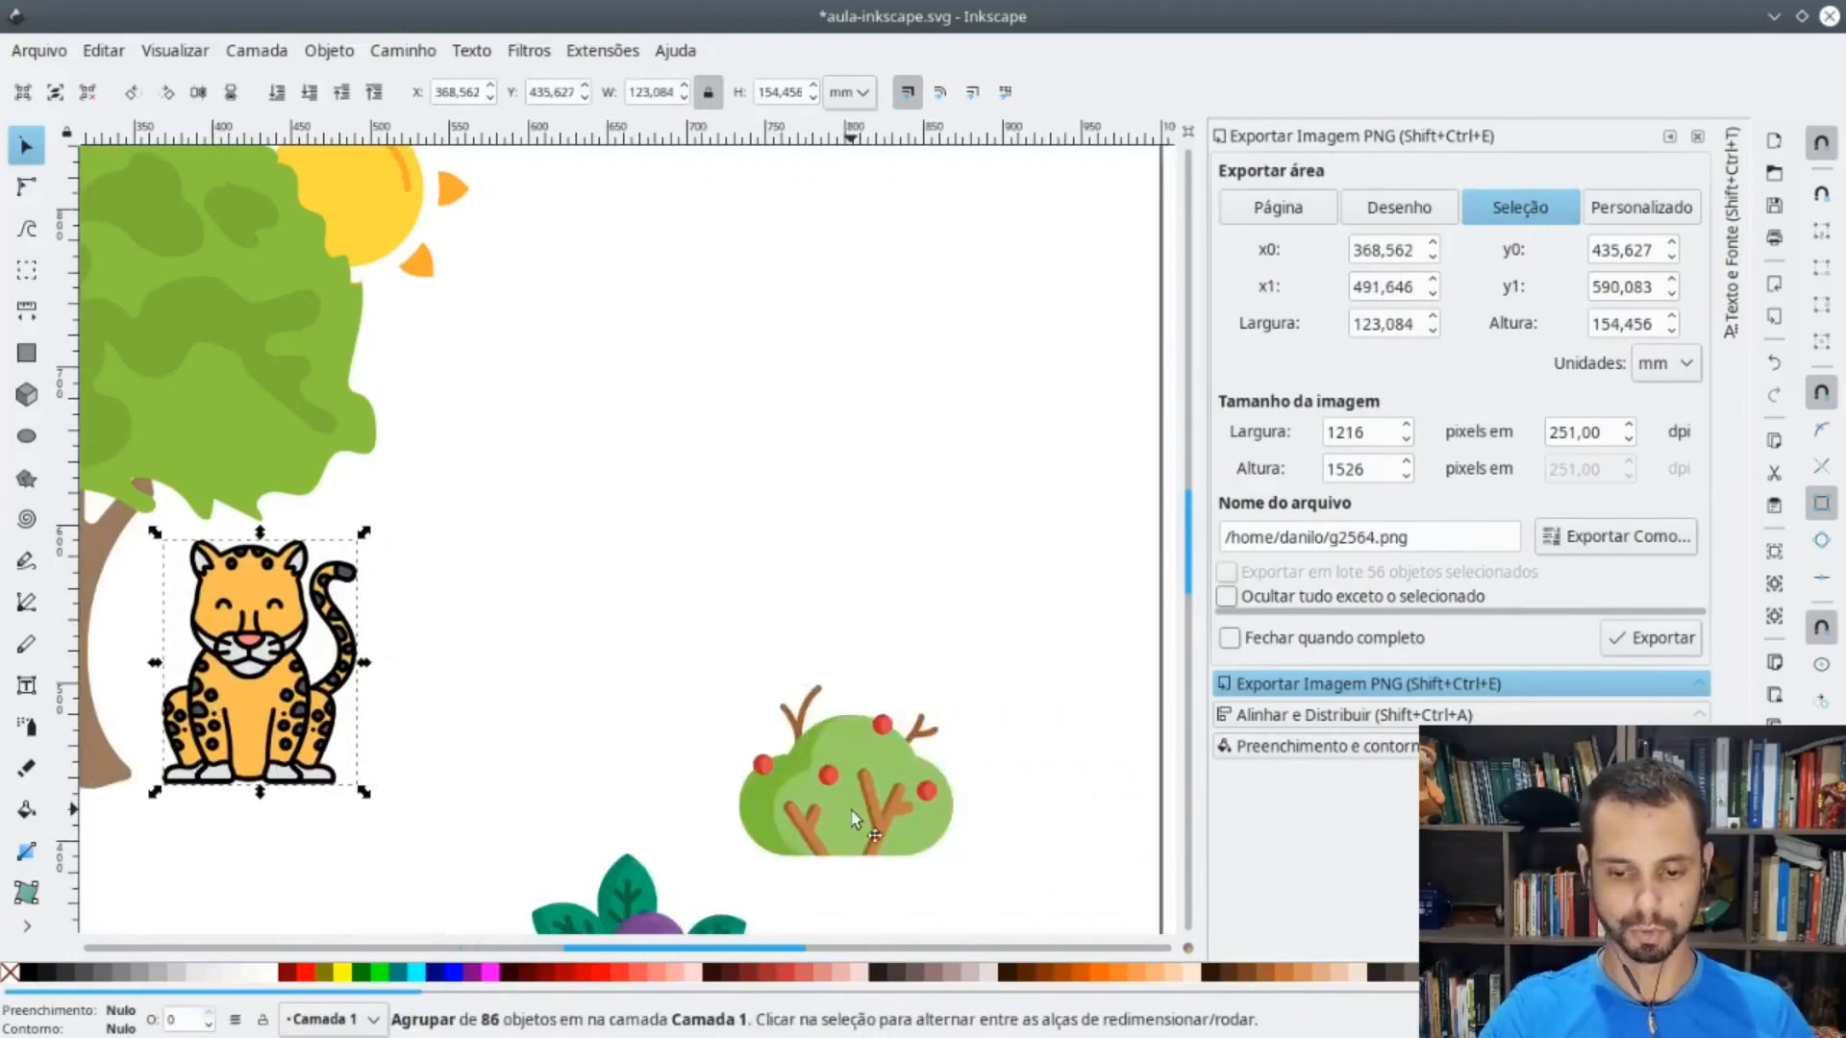
left_click_drag(873, 834, 279, 706)
scroll(660, 741, "left", 10)
left_click_drag(859, 655, 443, 695)
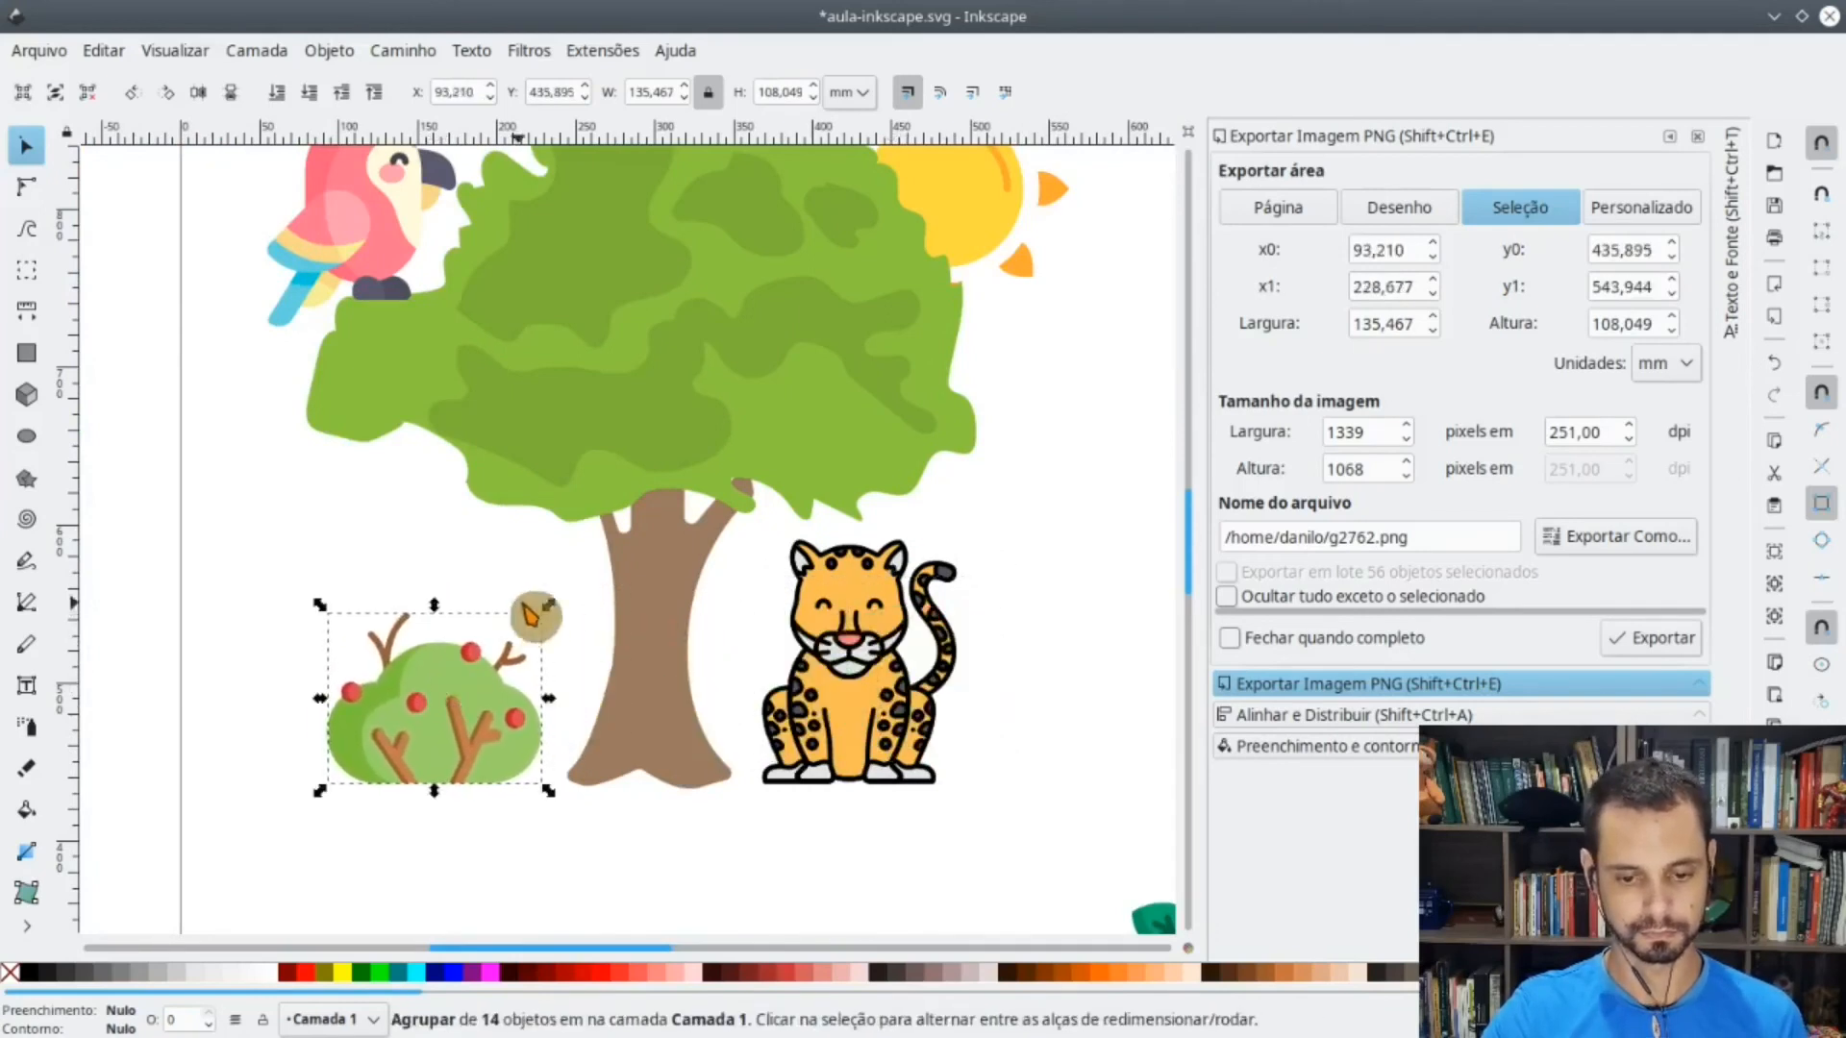
- Enlarge the fruit bush to about 189 x 150 mm so it overlaps the trunk, and lower it slightly
left_click_drag(544, 615, 640, 567)
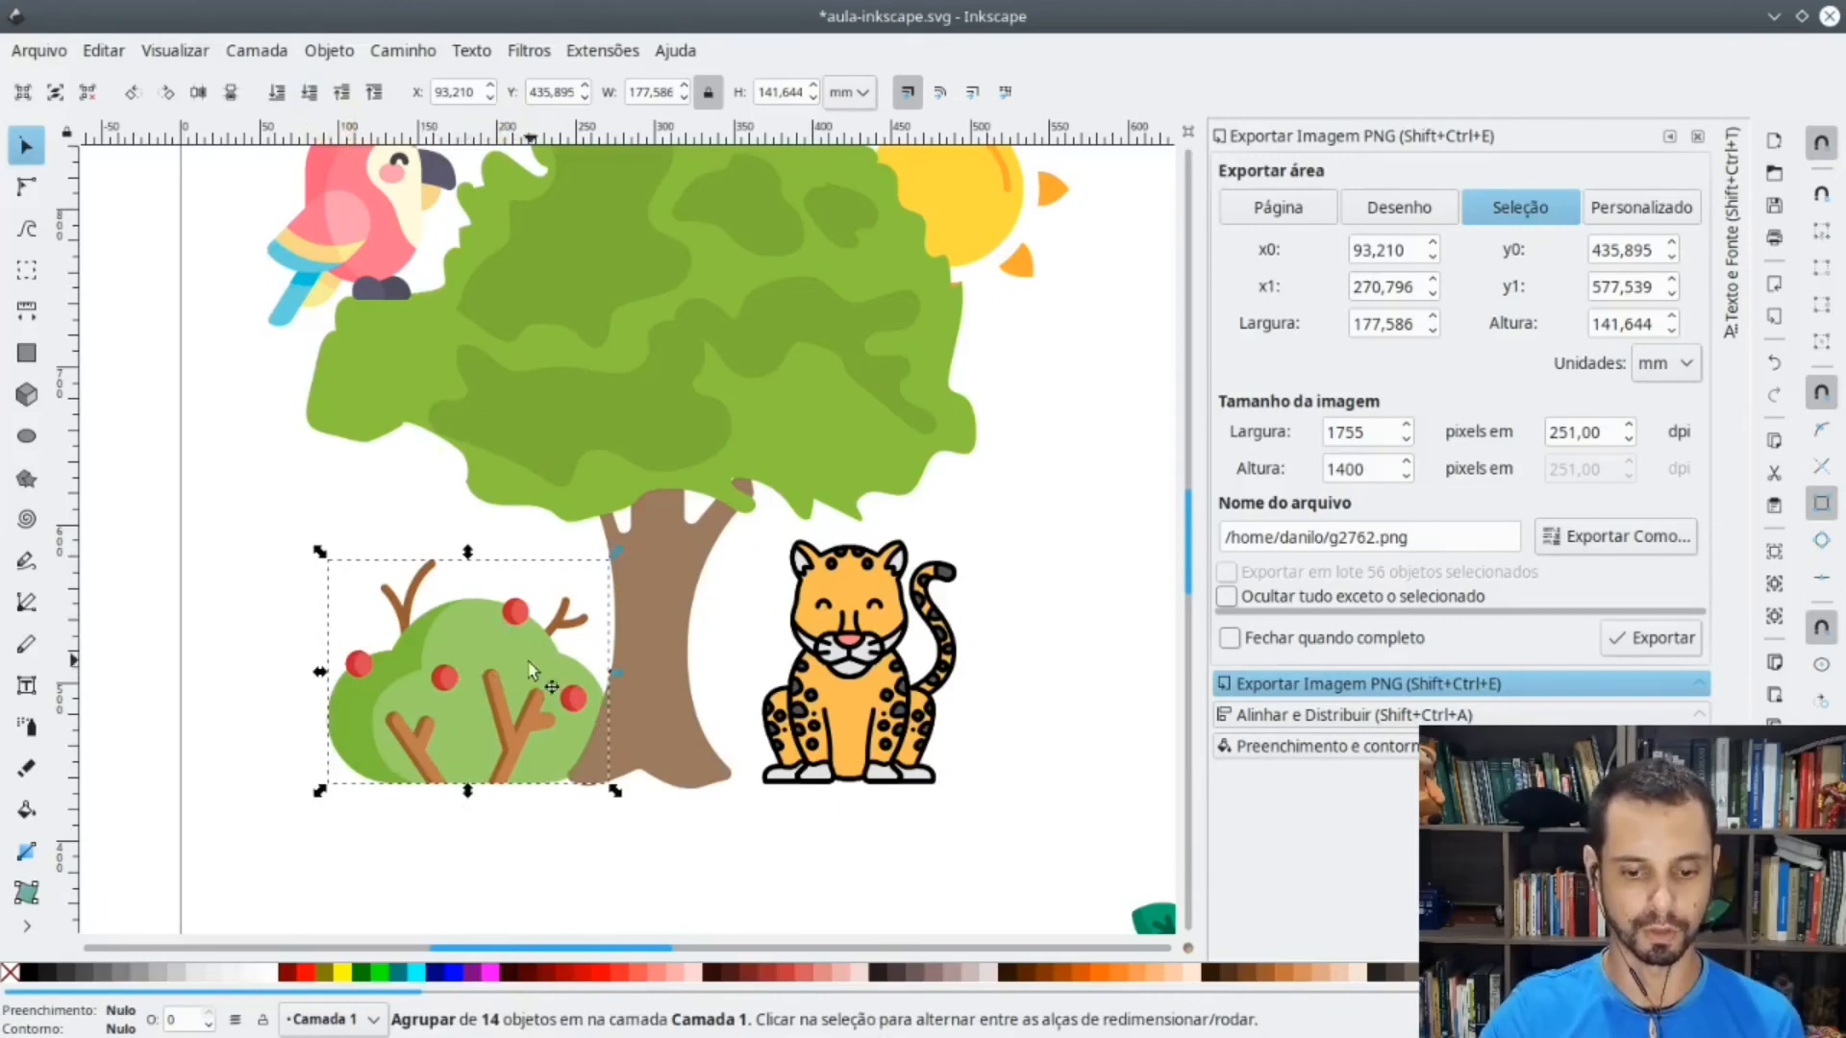
left_click_drag(488, 665, 488, 668)
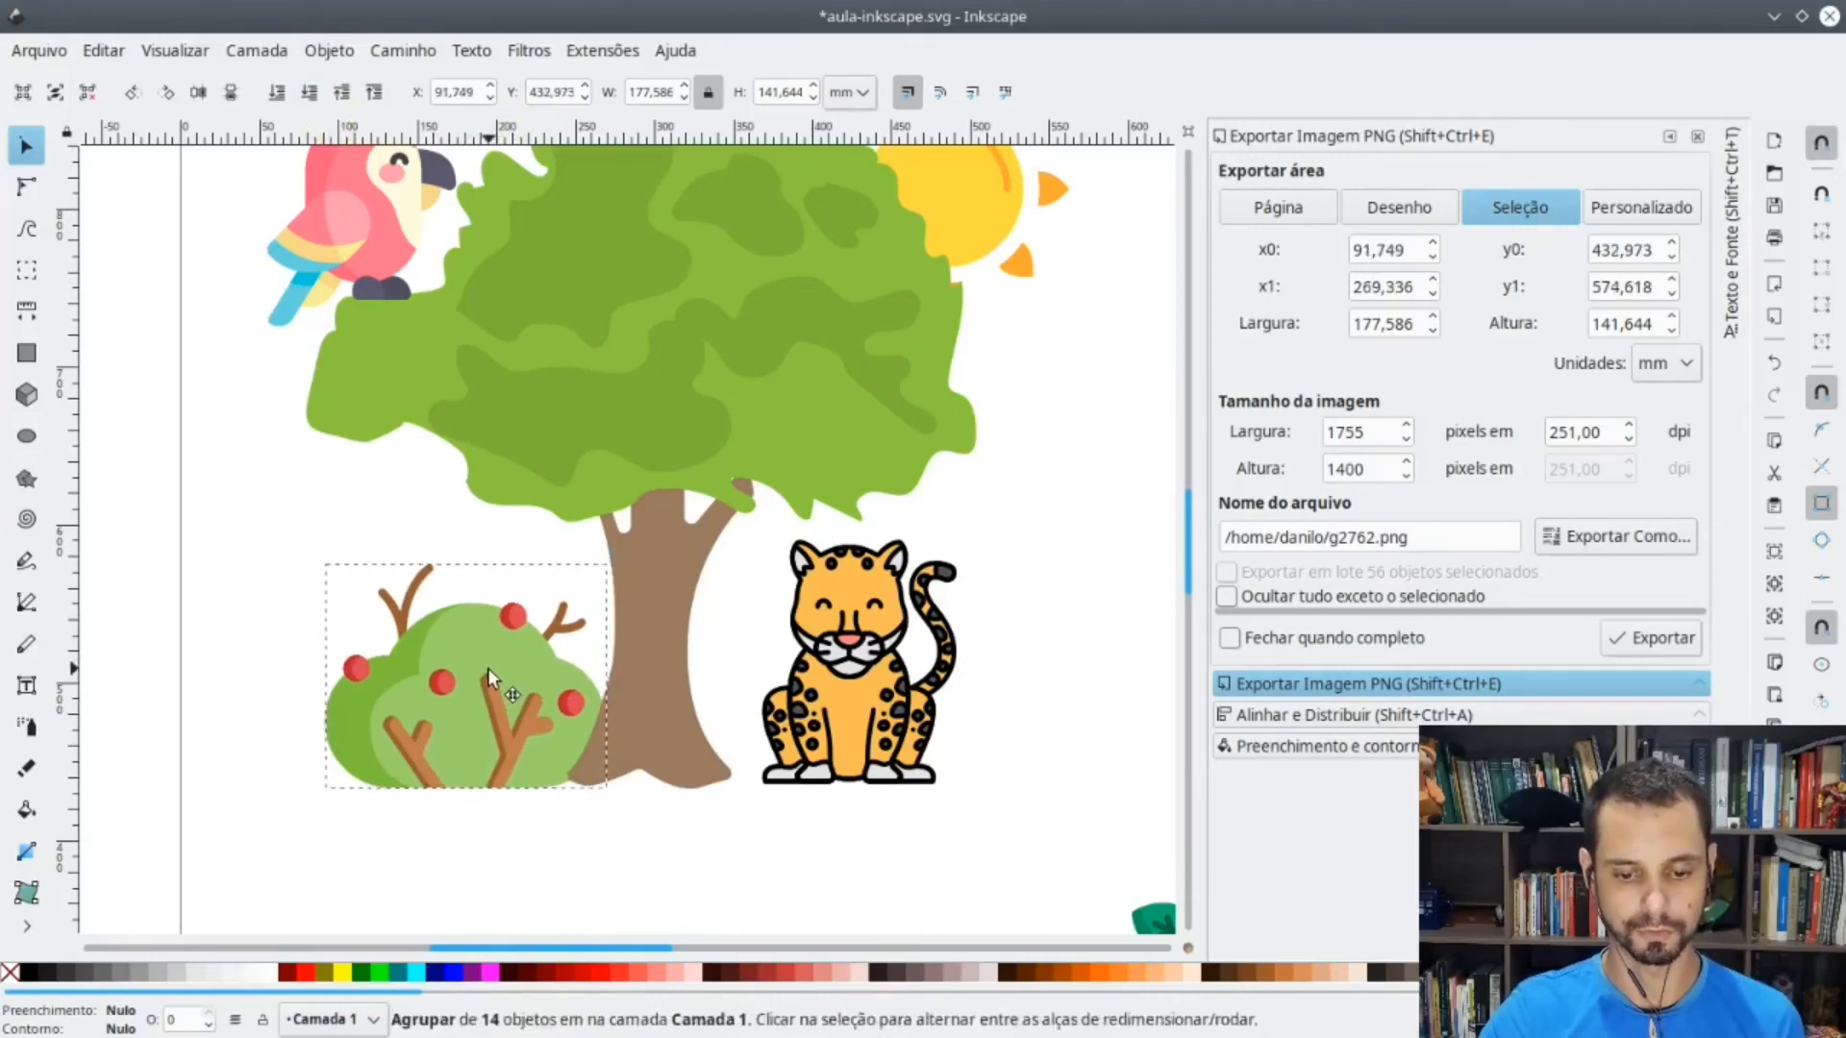
left_click_drag(613, 562, 630, 552)
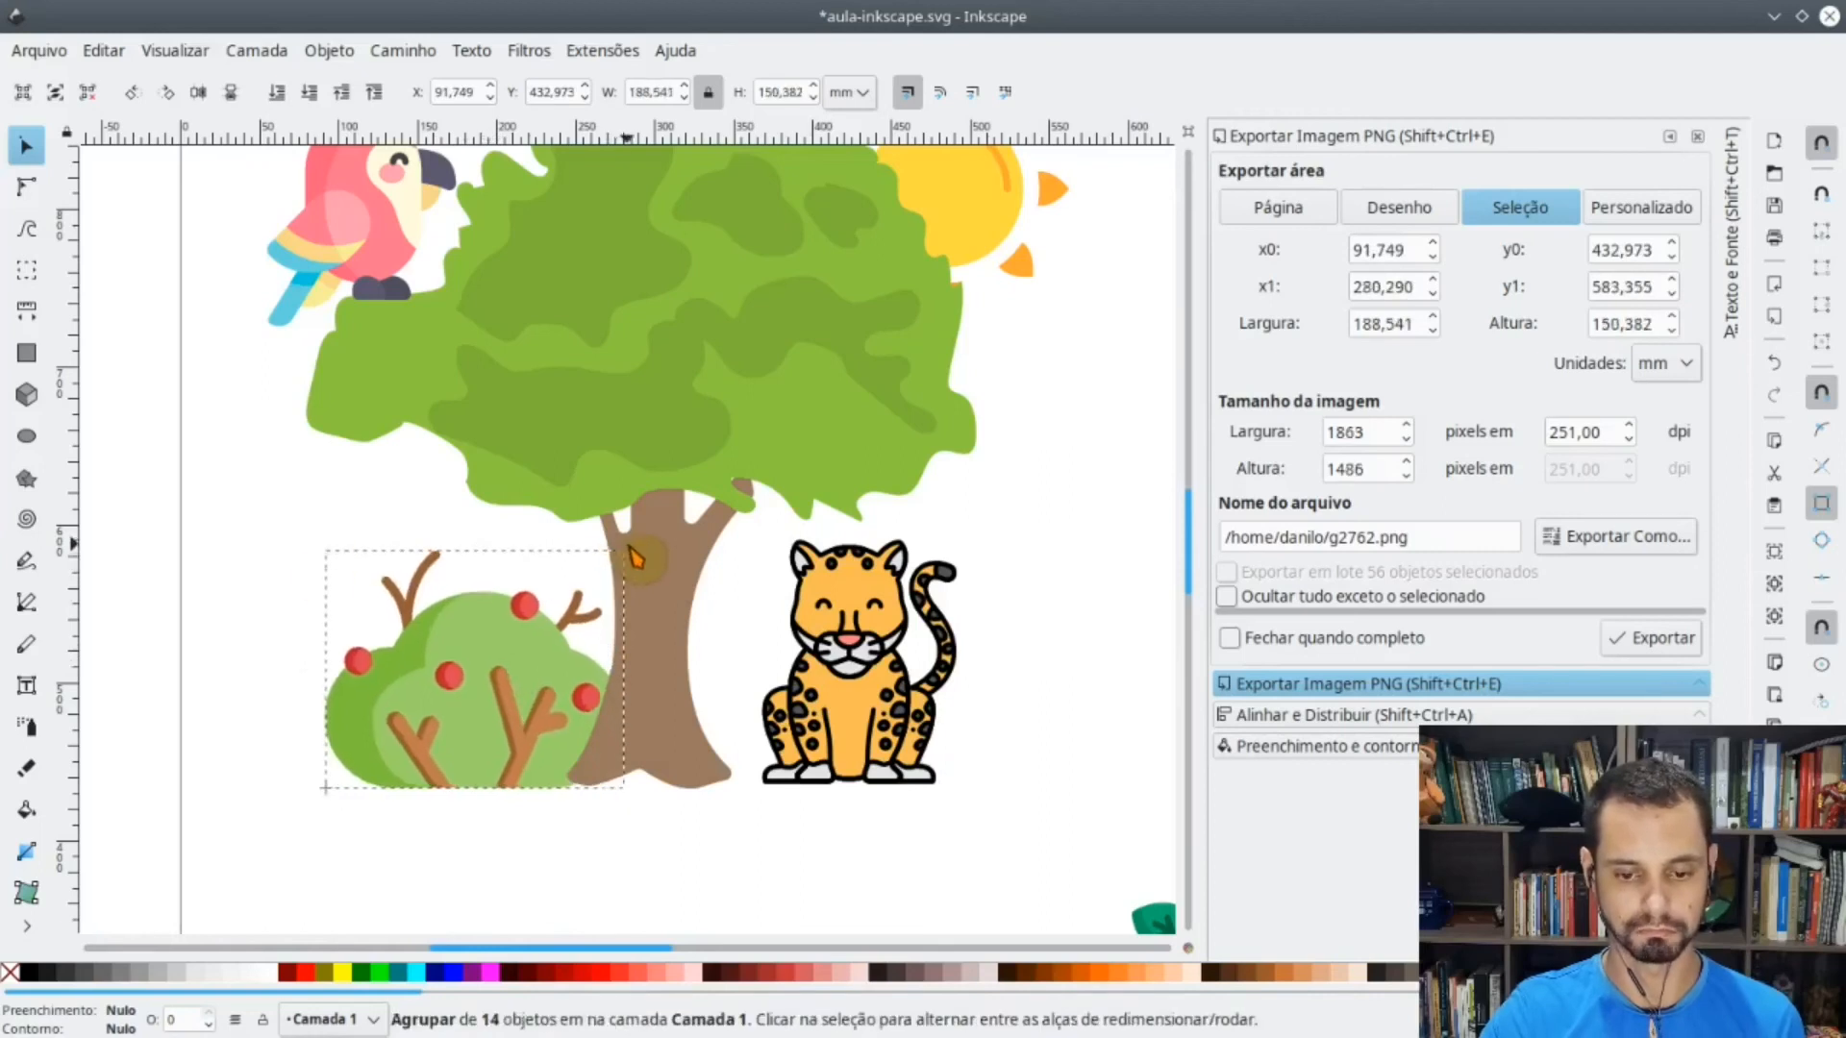
- Move the purple berry cluster onto the tree canopy near the parrot and shrink it to about 45 x 37 mm
left_click(1144, 694)
scroll(962, 769, "down", 2)
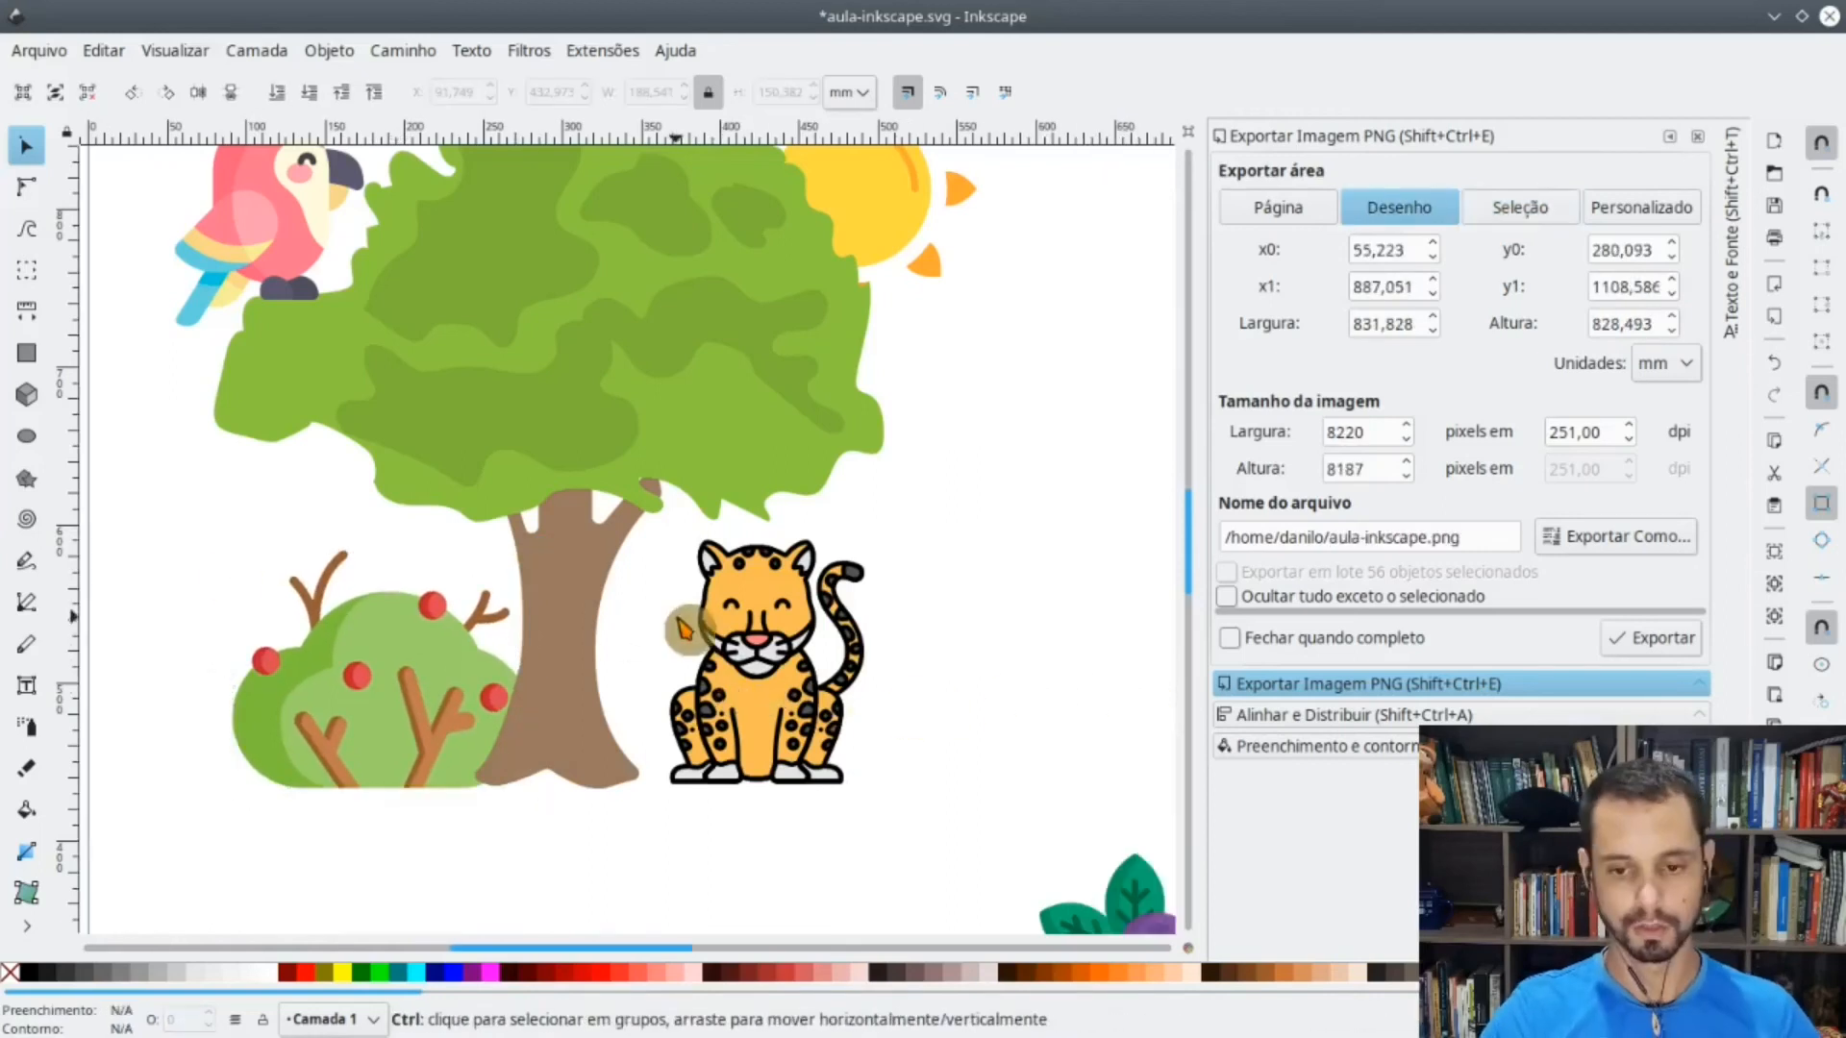
left_click_drag(996, 860, 268, 573)
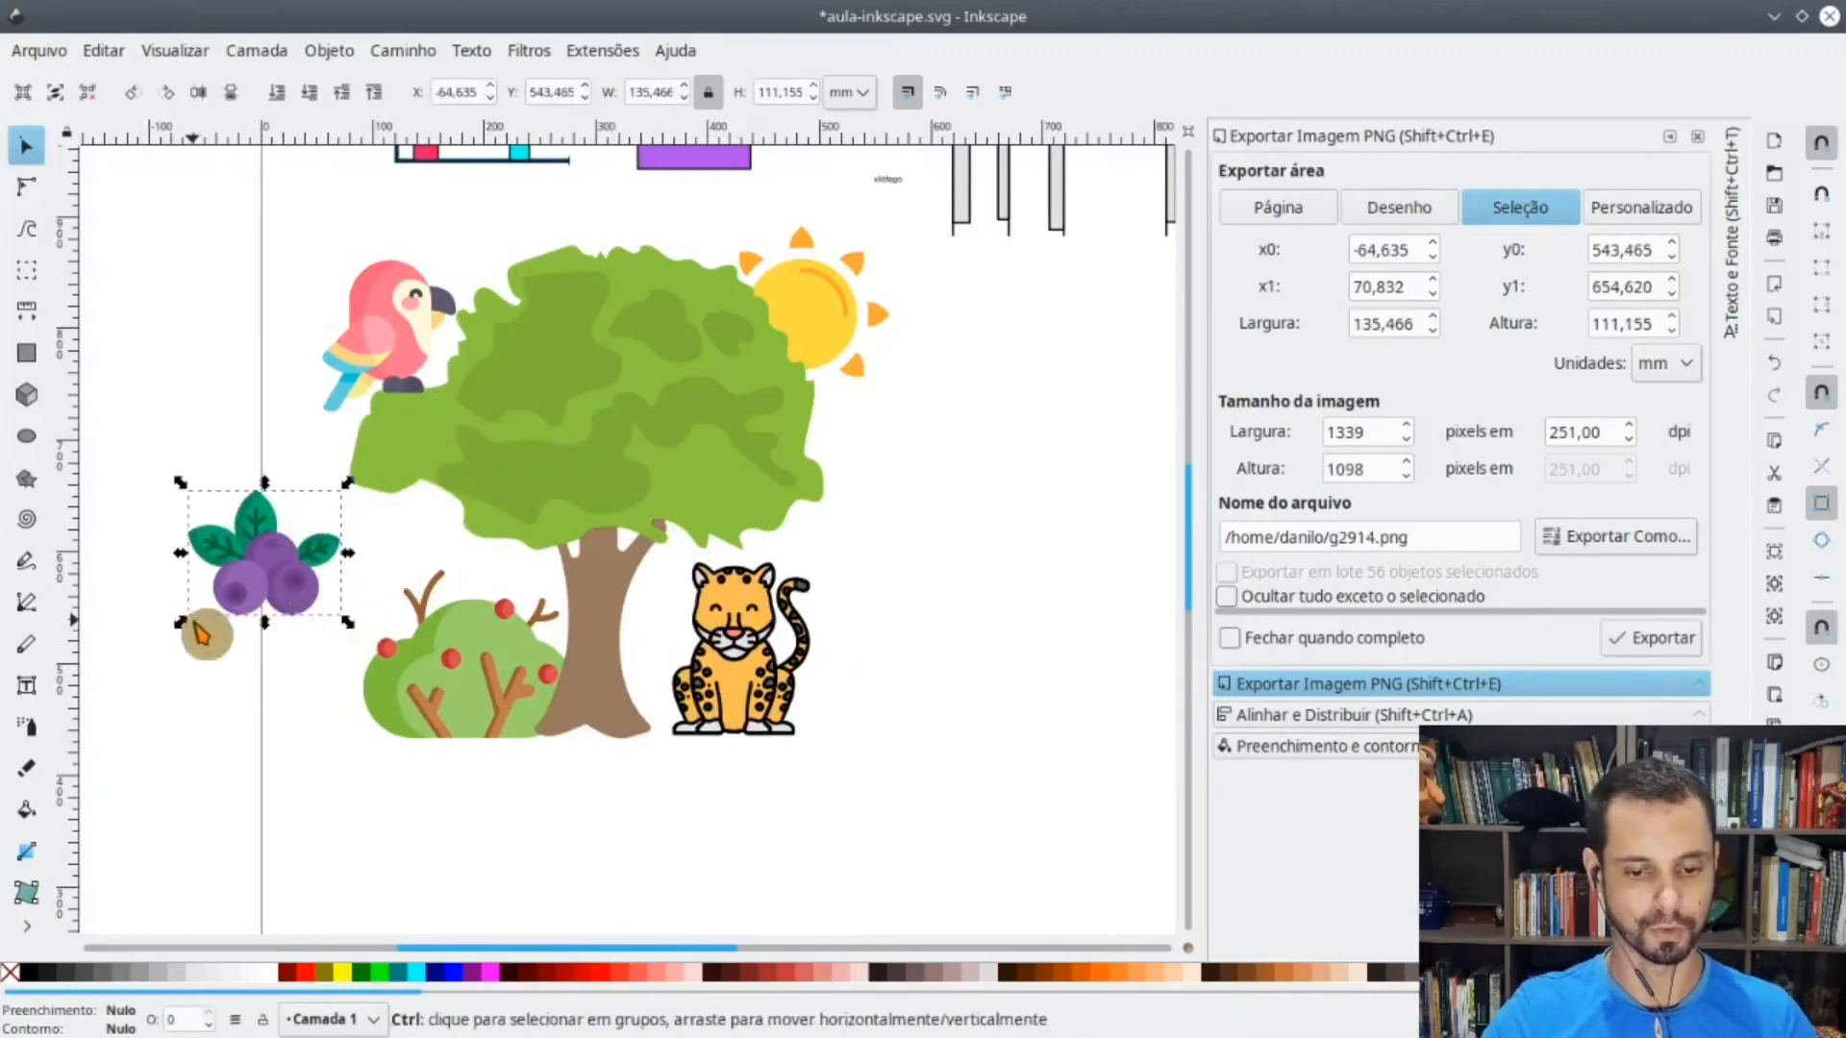
left_click_drag(272, 582, 568, 354)
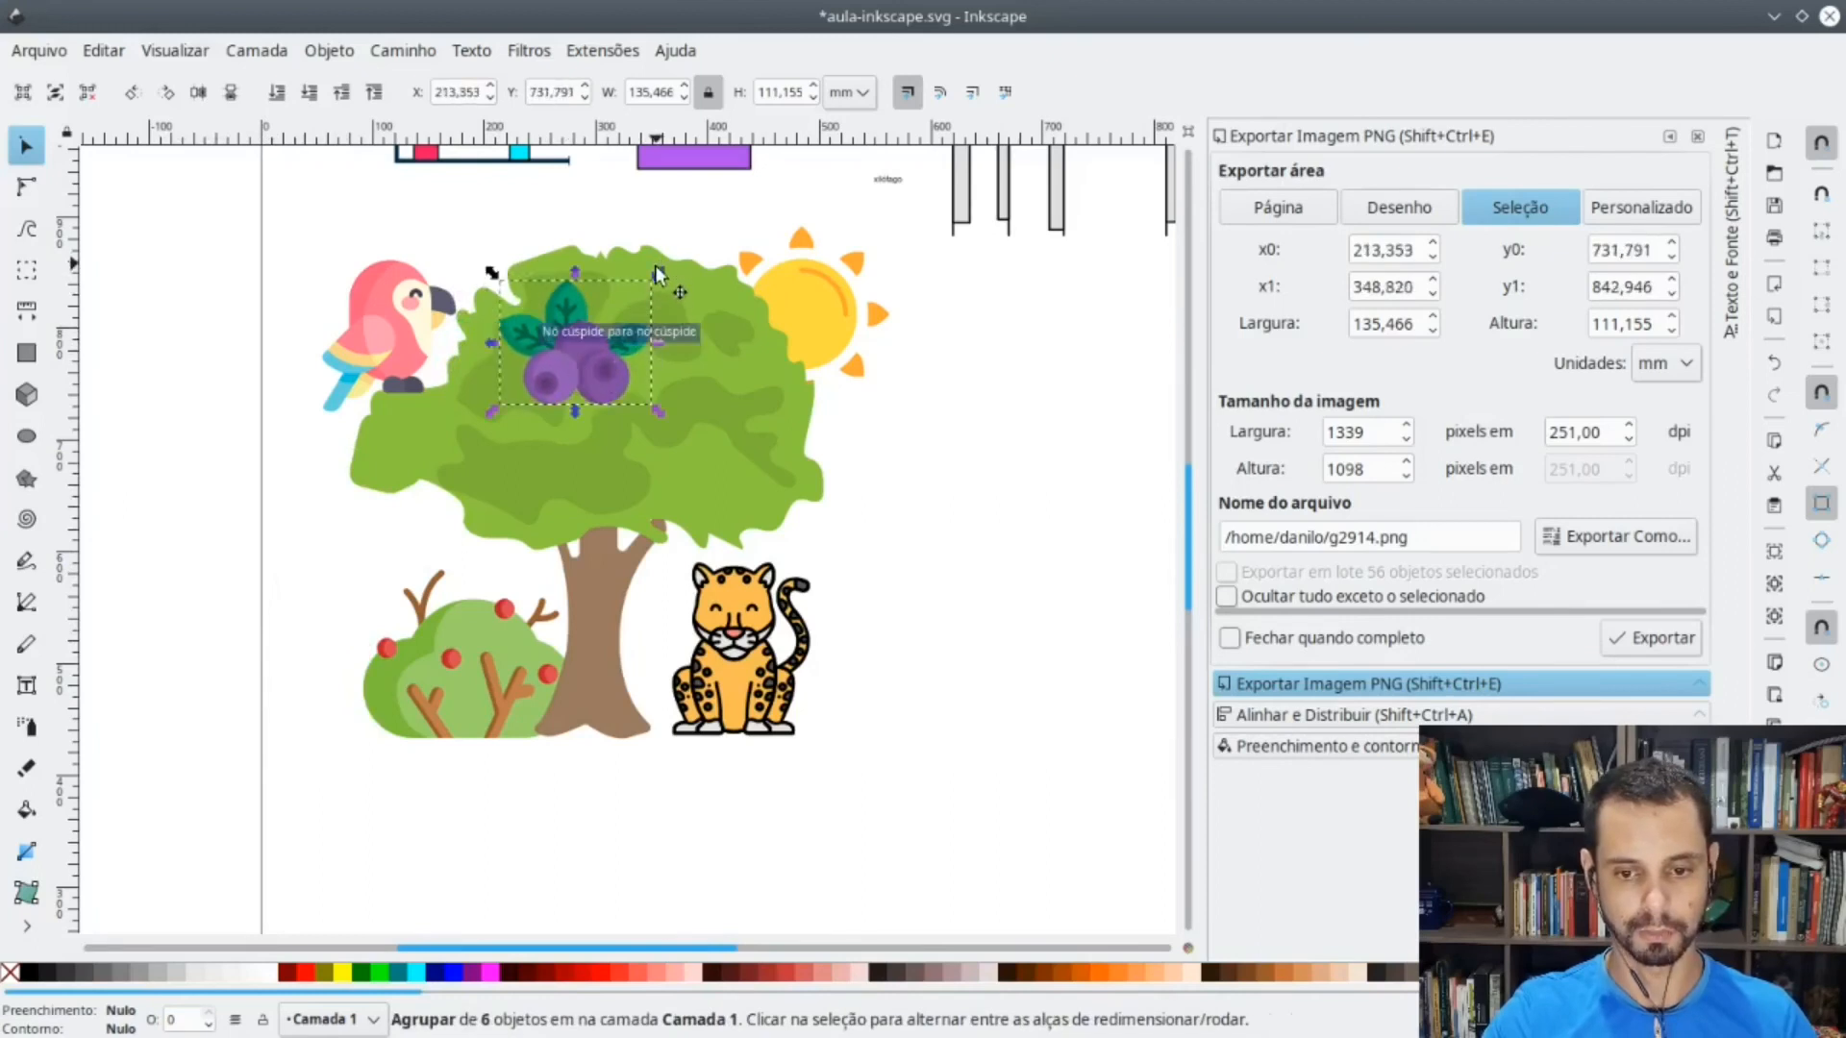
left_click_drag(657, 276, 577, 367)
left_click(524, 383)
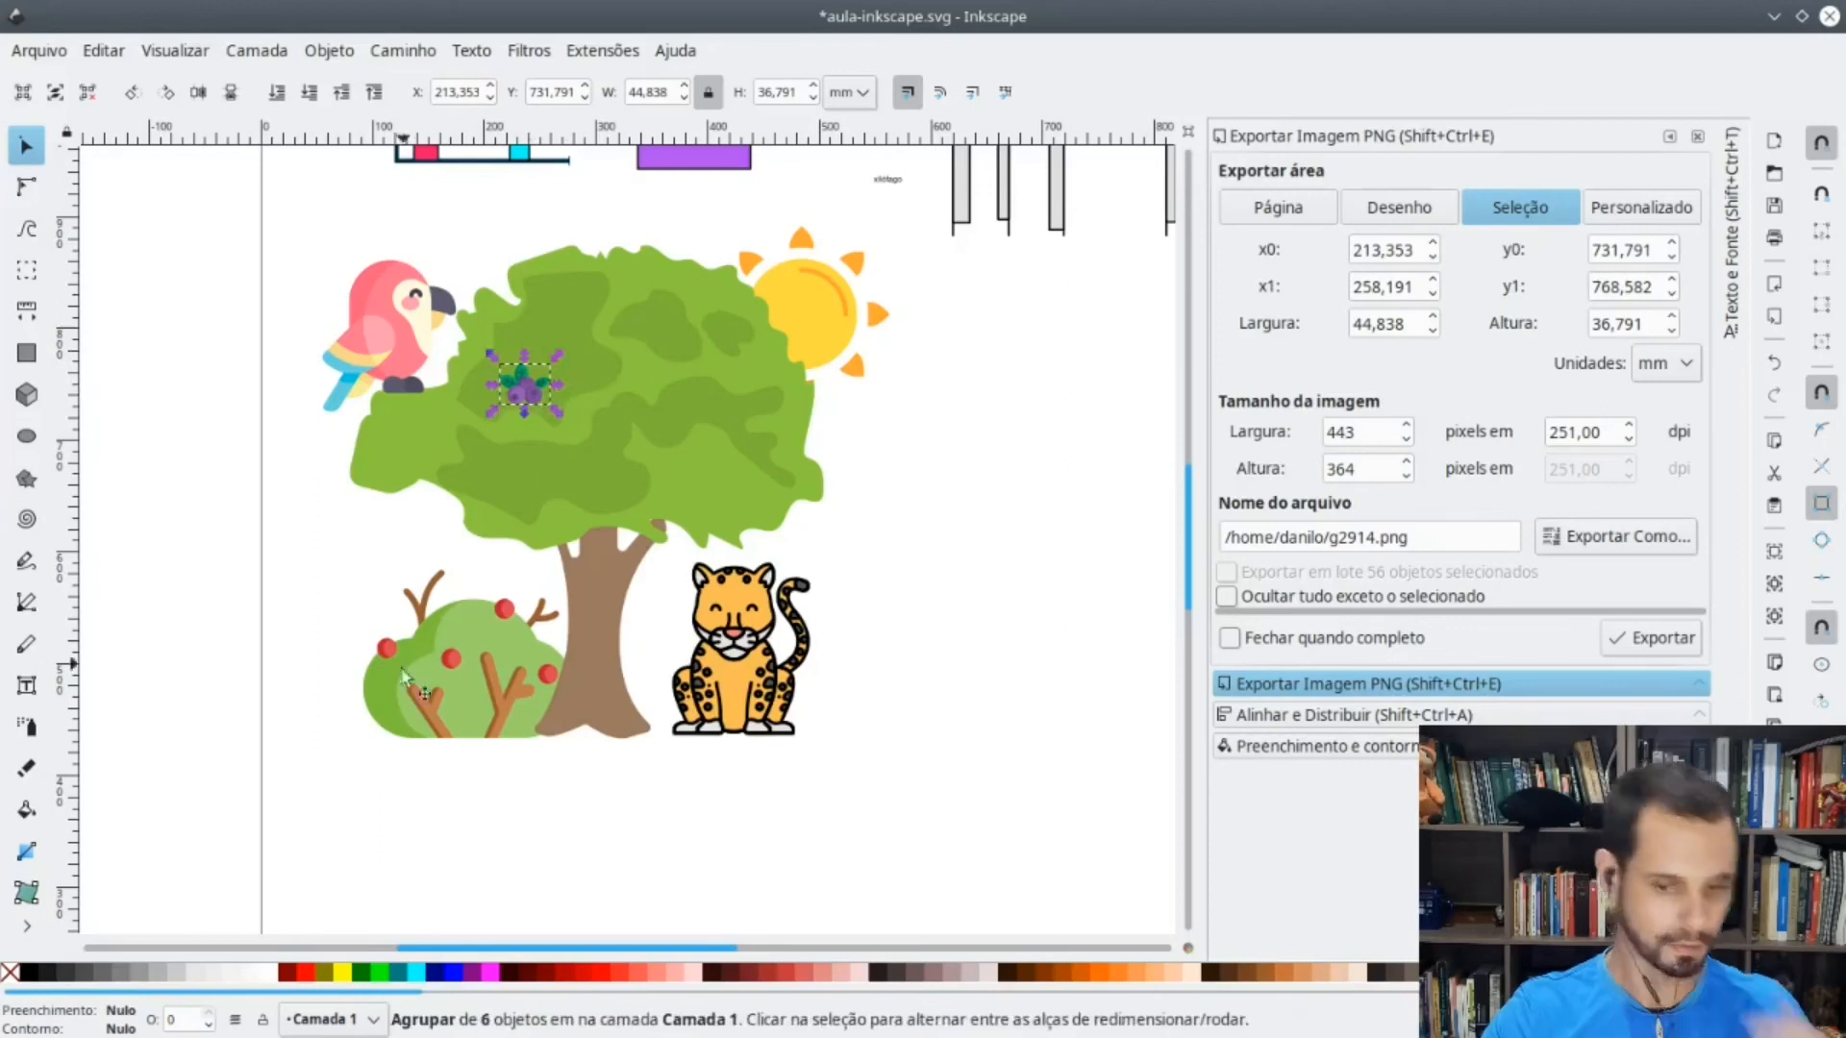
- Spray a vertical trail of clones of the berry cluster in the empty area outside the page's left edge
left_click(37, 733)
left_click_drag(177, 288, 219, 620)
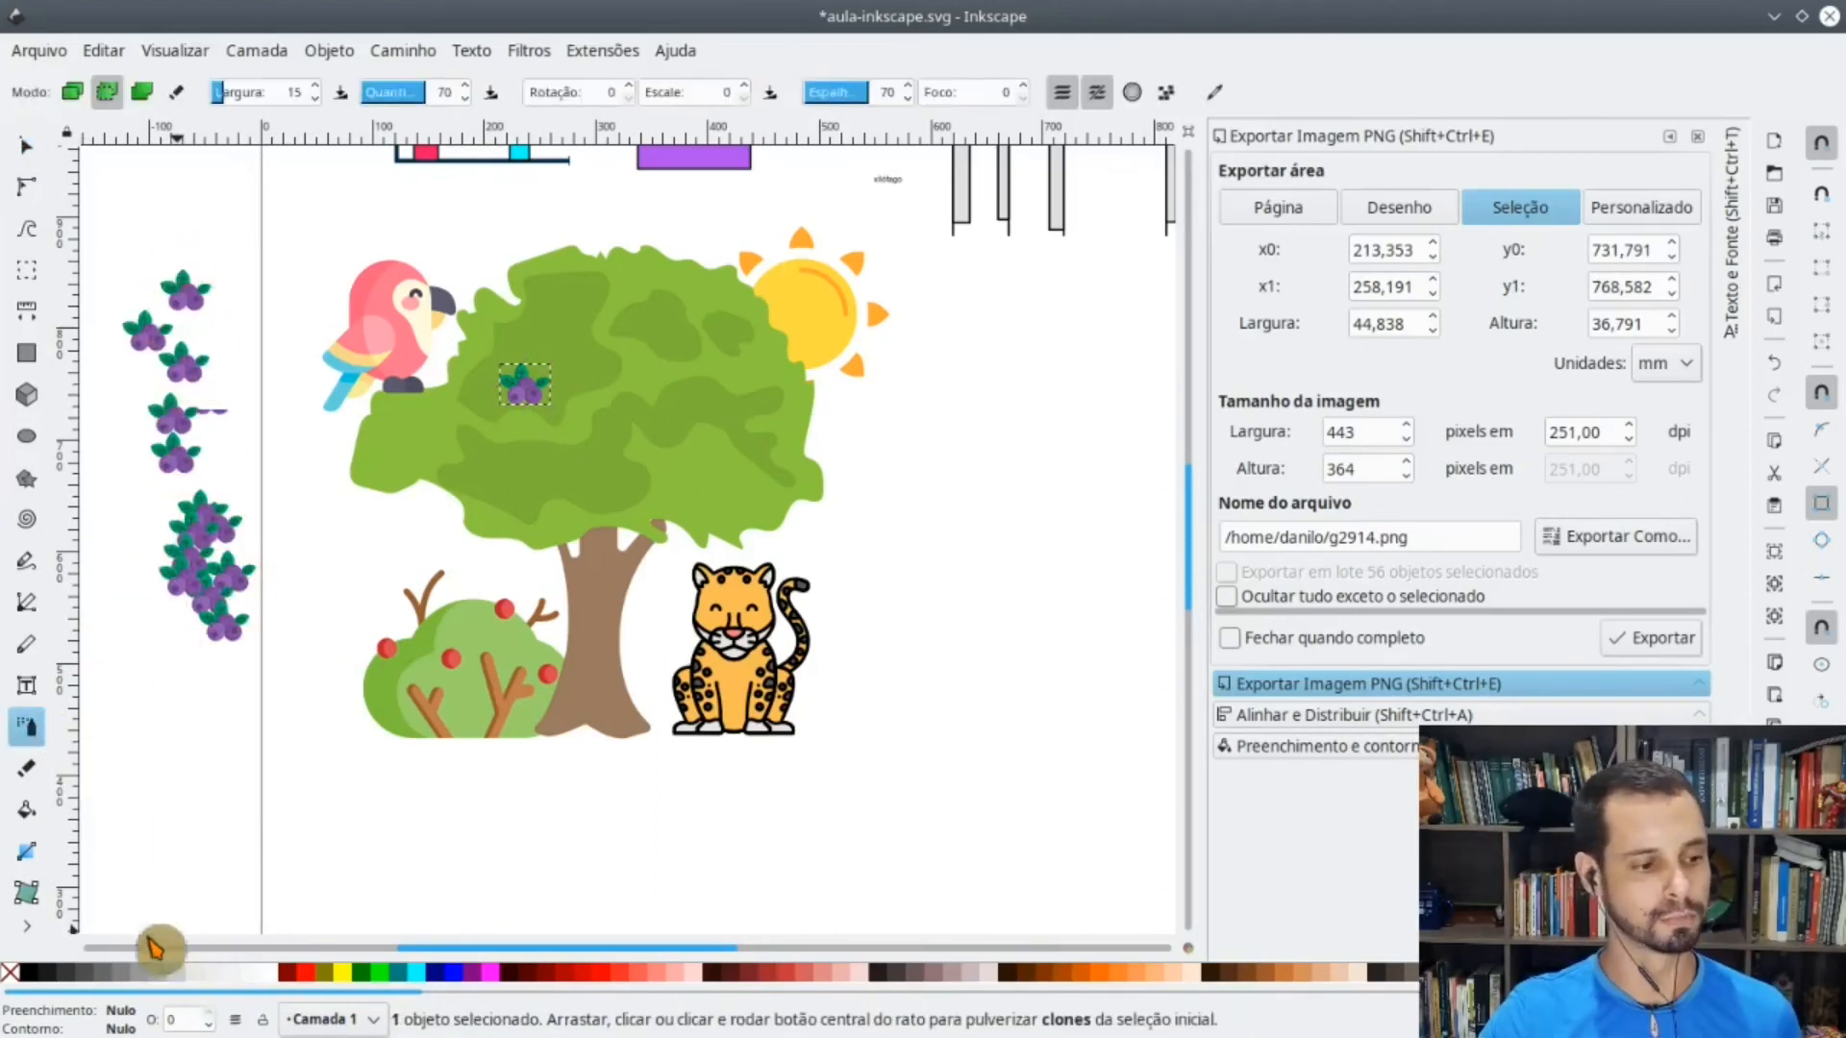
left_click(29, 158)
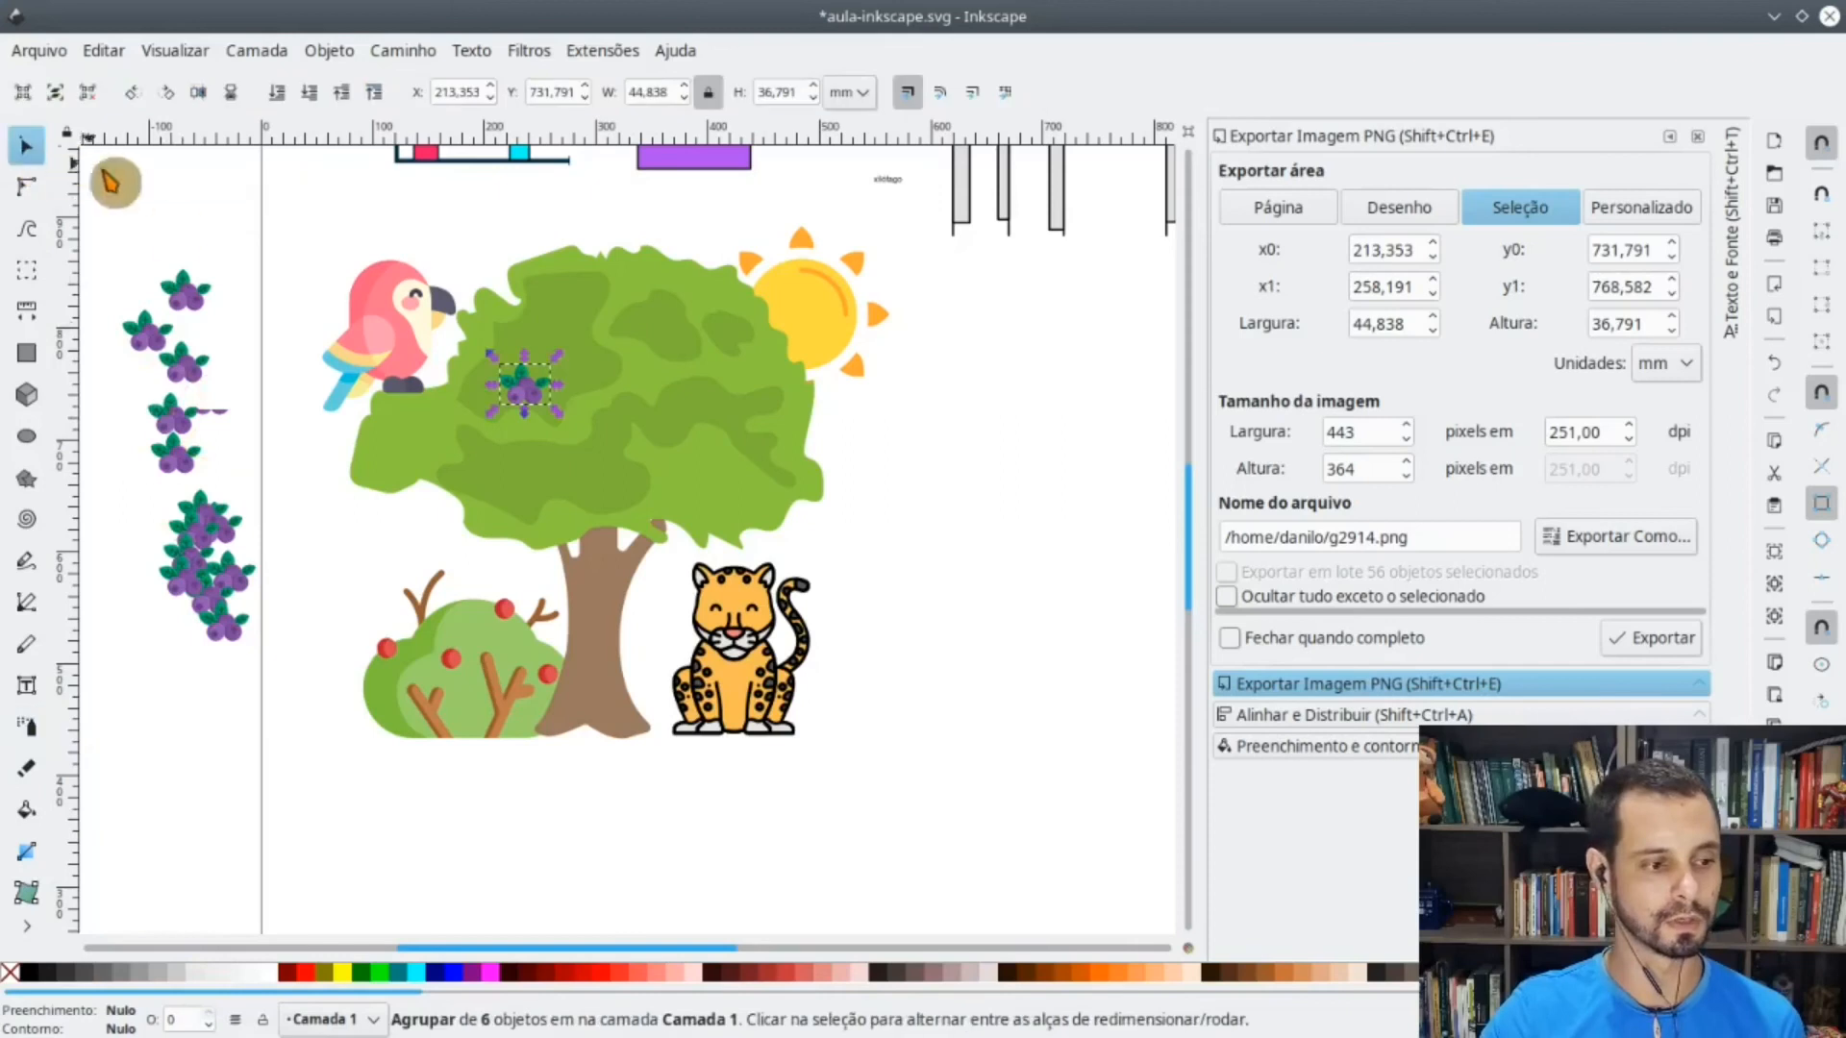
- Distribute seven of the sprayed berry clones across the tree canopy, from its crown to its lower edge above the trunk
mouse_move(187, 294)
left_mouse_down()
mouse_move(609, 330)
mouse_move(671, 315)
mouse_move(651, 318)
left_mouse_up()
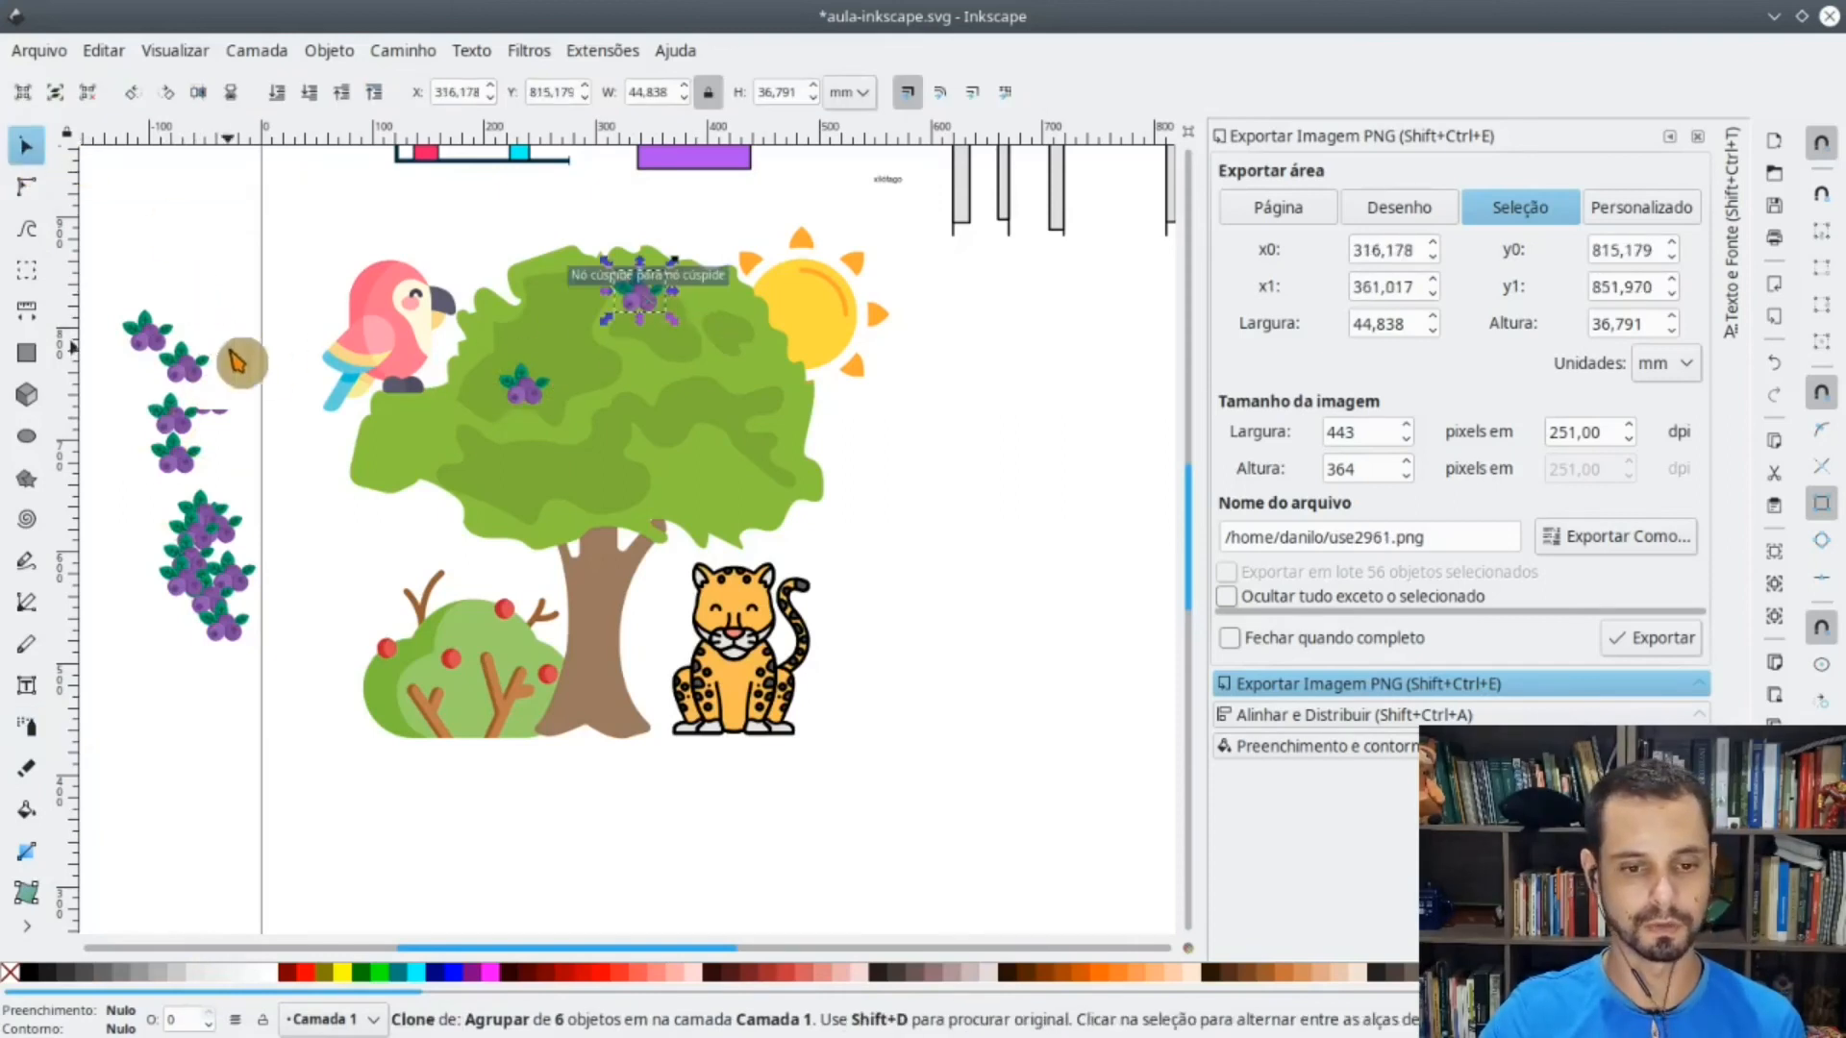
left_click_drag(152, 348, 740, 377)
left_click_drag(188, 368, 744, 500)
left_click_drag(177, 447, 571, 517)
left_click_drag(173, 416, 476, 414)
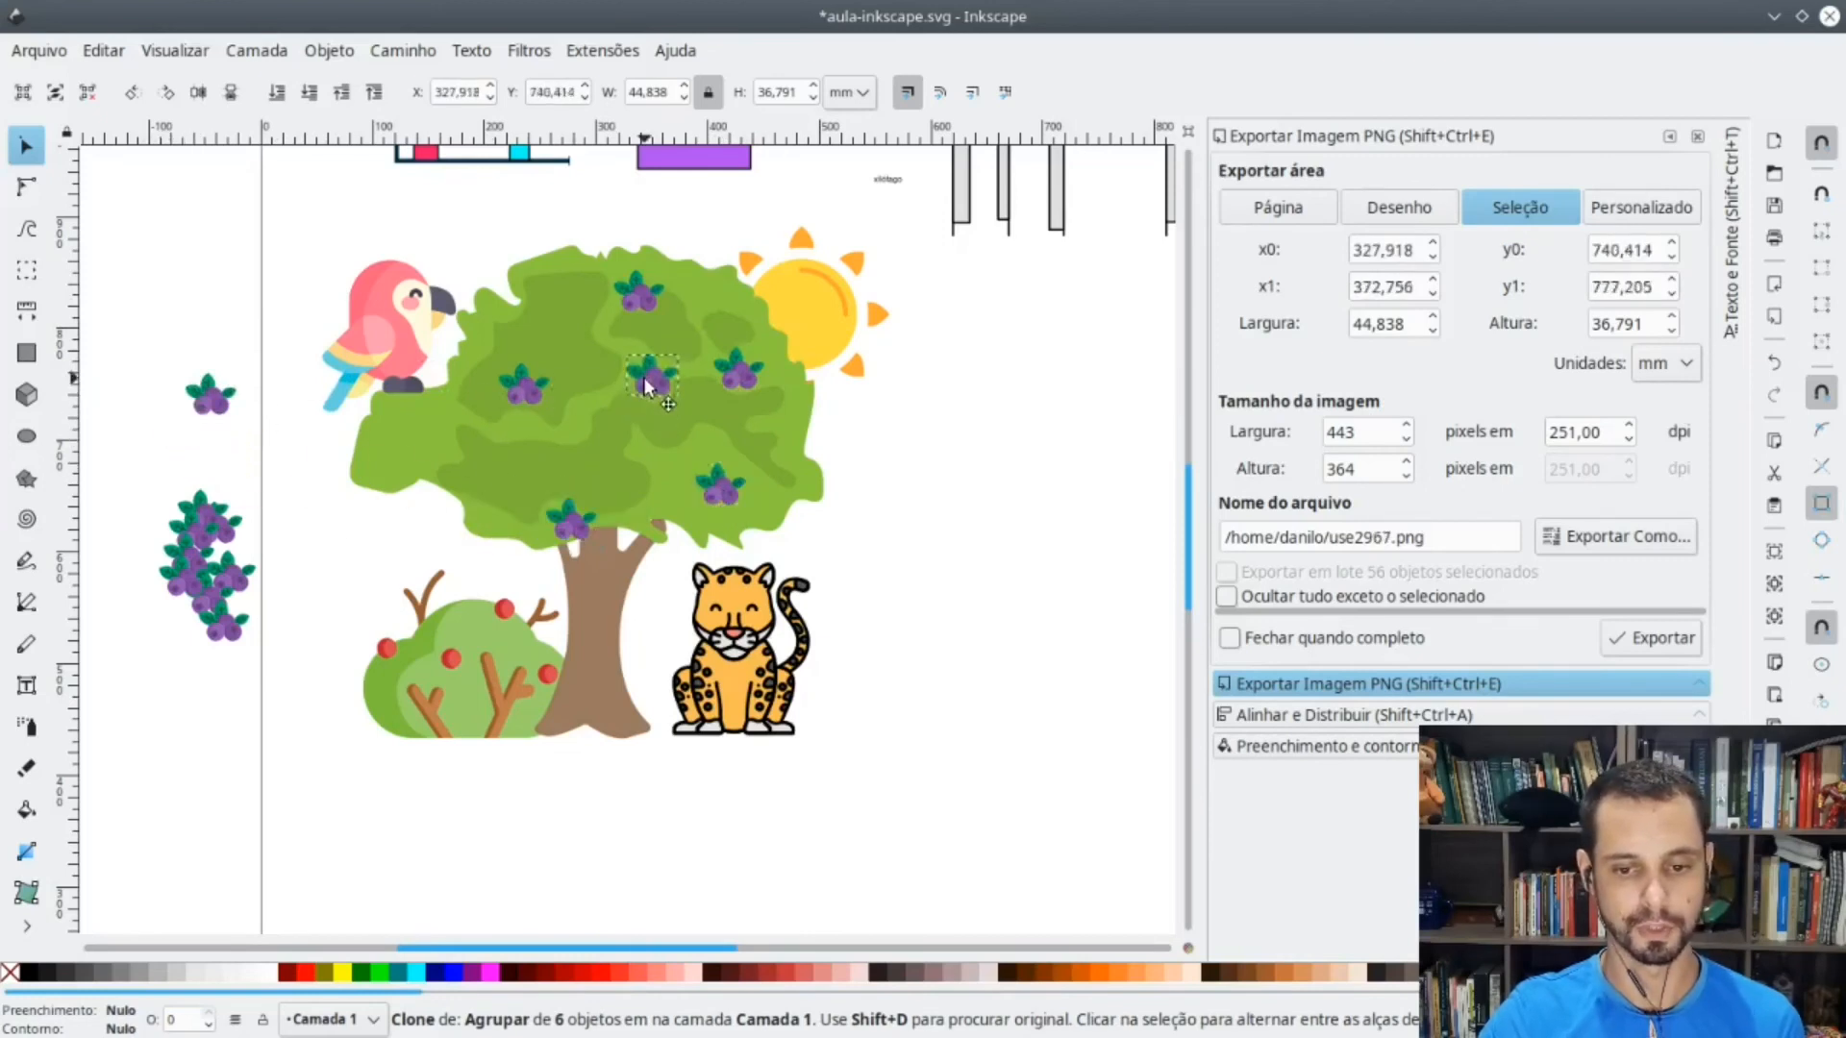
left_click_drag(643, 377, 626, 362)
left_click_drag(222, 530, 480, 453)
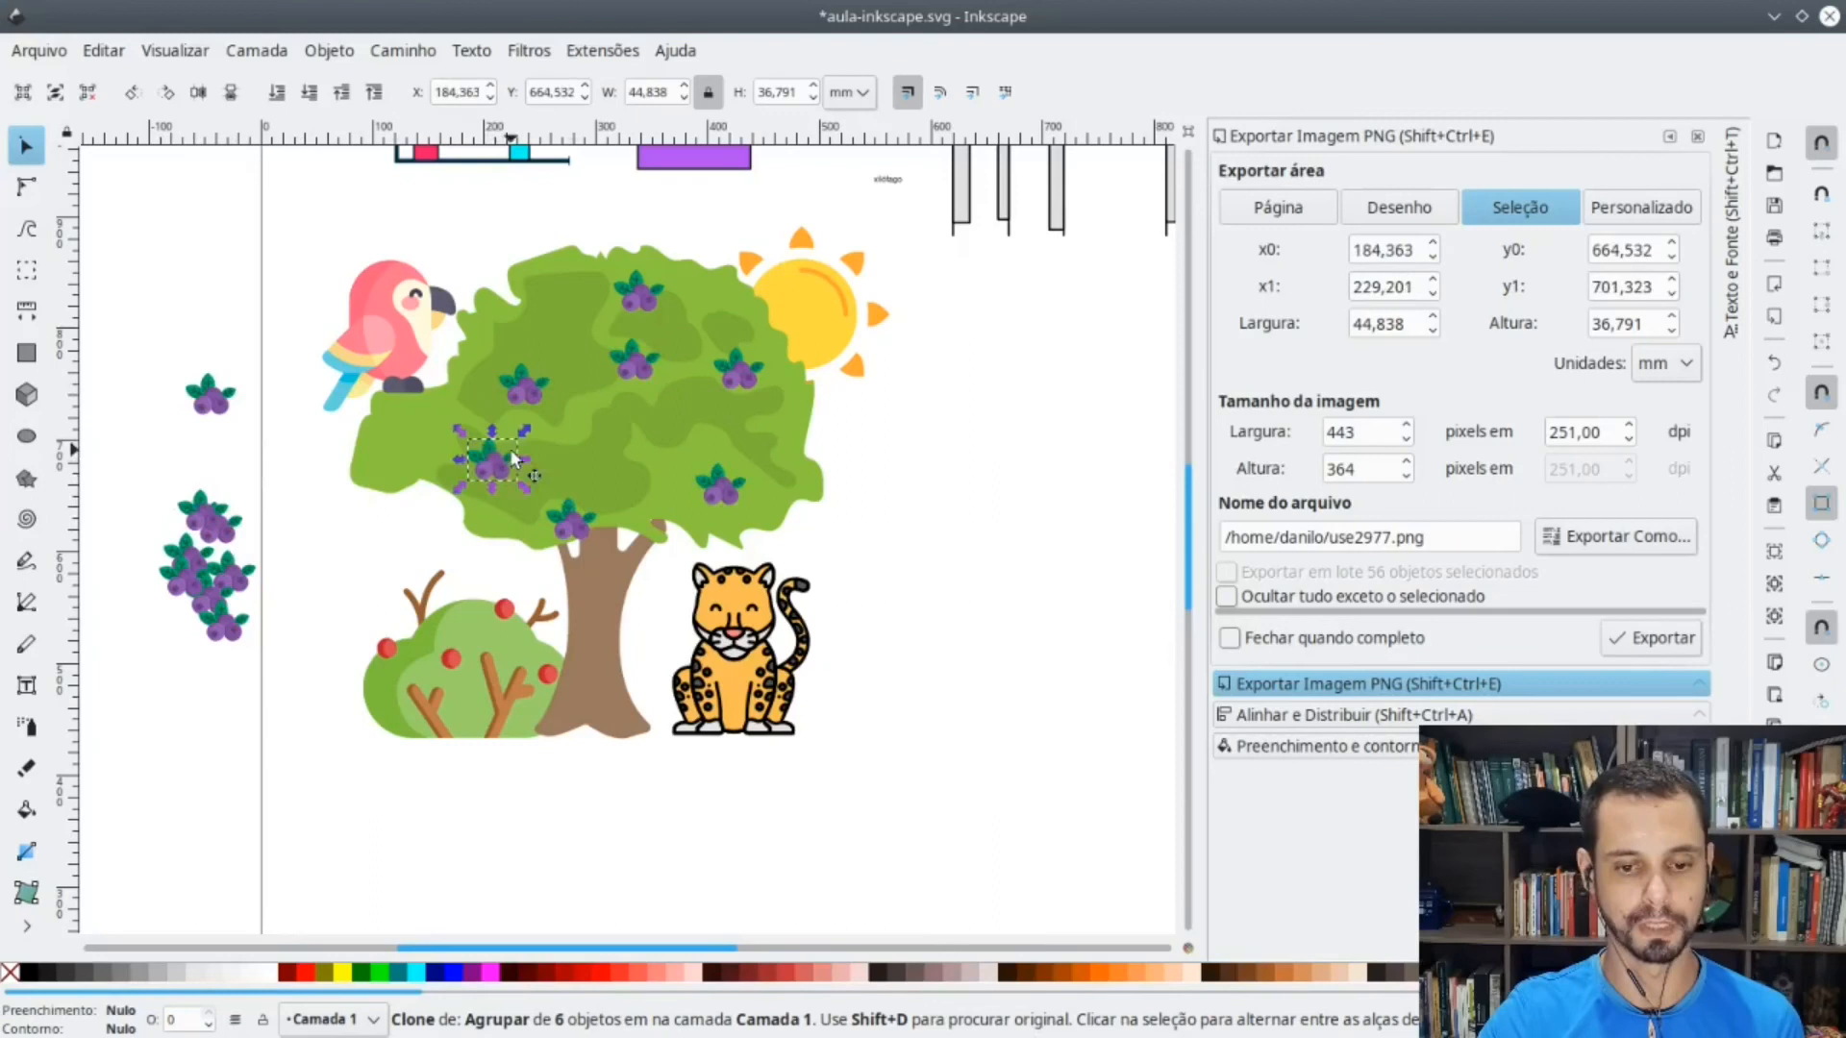
mouse_move(213, 544)
left_mouse_down()
mouse_move(391, 458)
mouse_move(400, 481)
left_mouse_up()
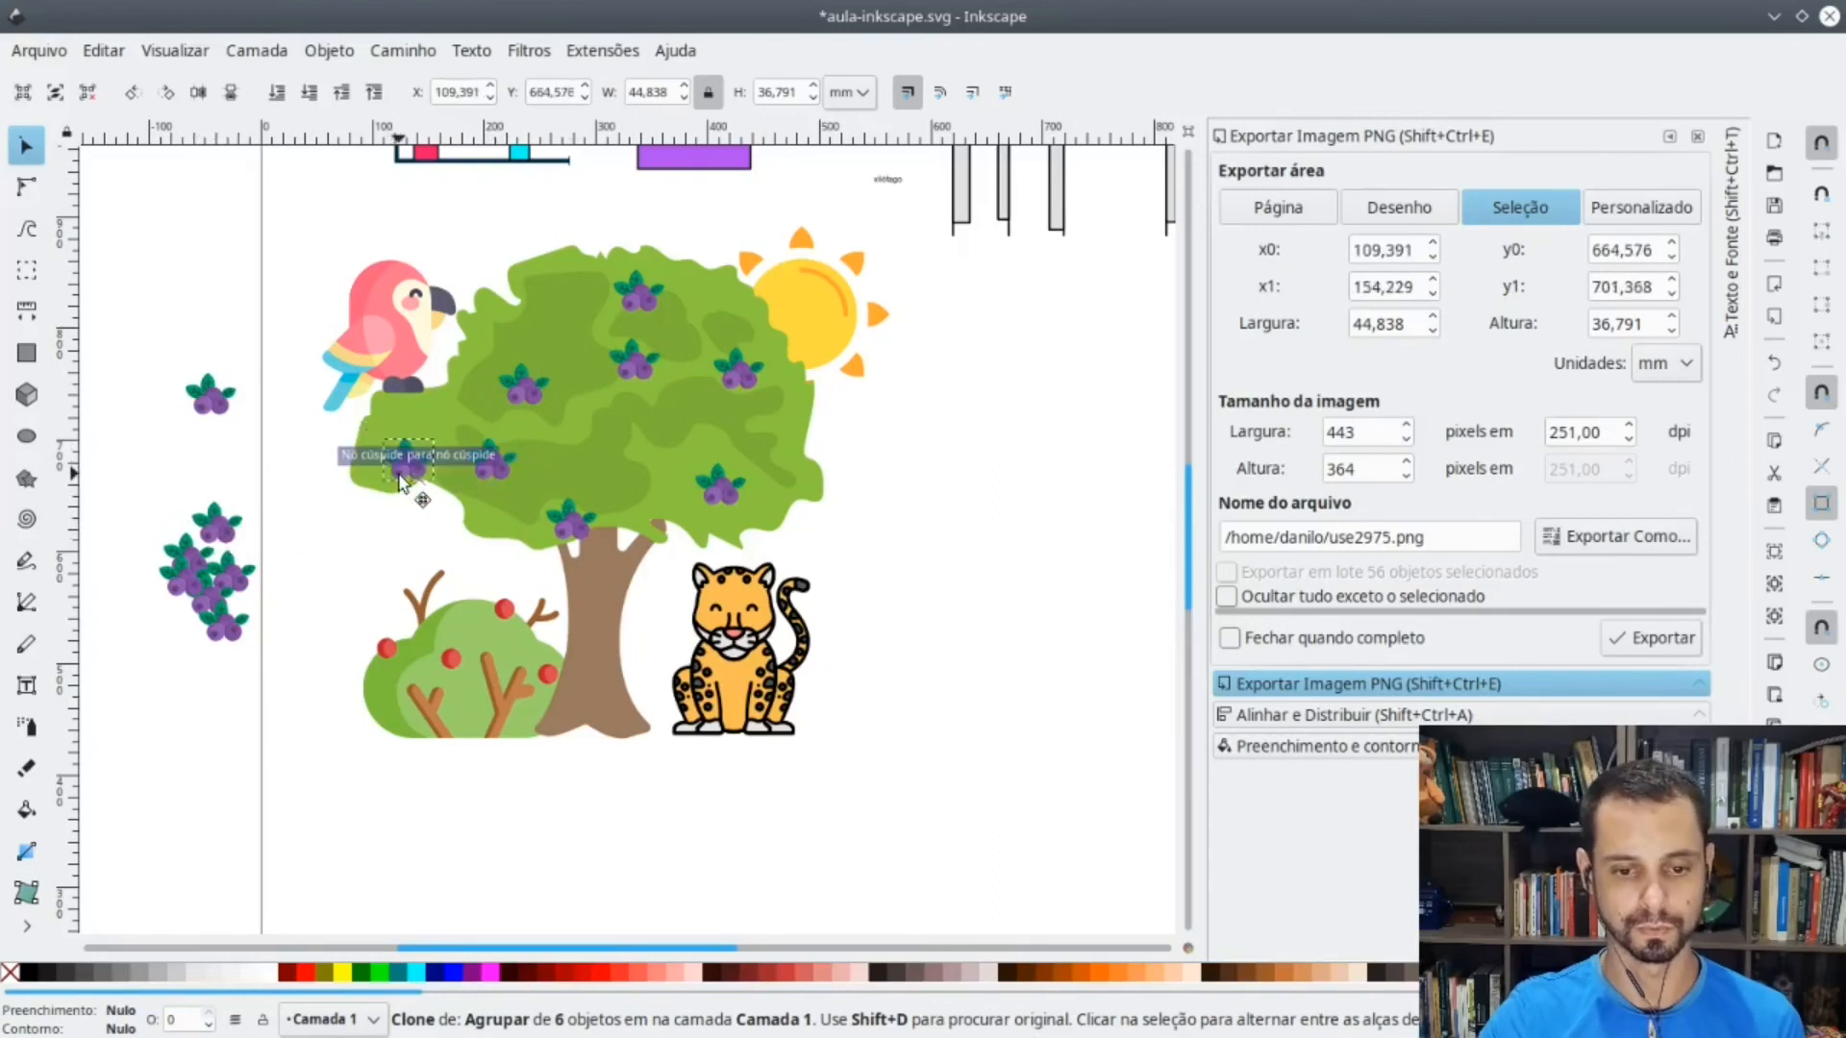
- Delete the leftover berry clones outside the page's left edge
left_click(111, 284)
left_click_drag(107, 317, 296, 759)
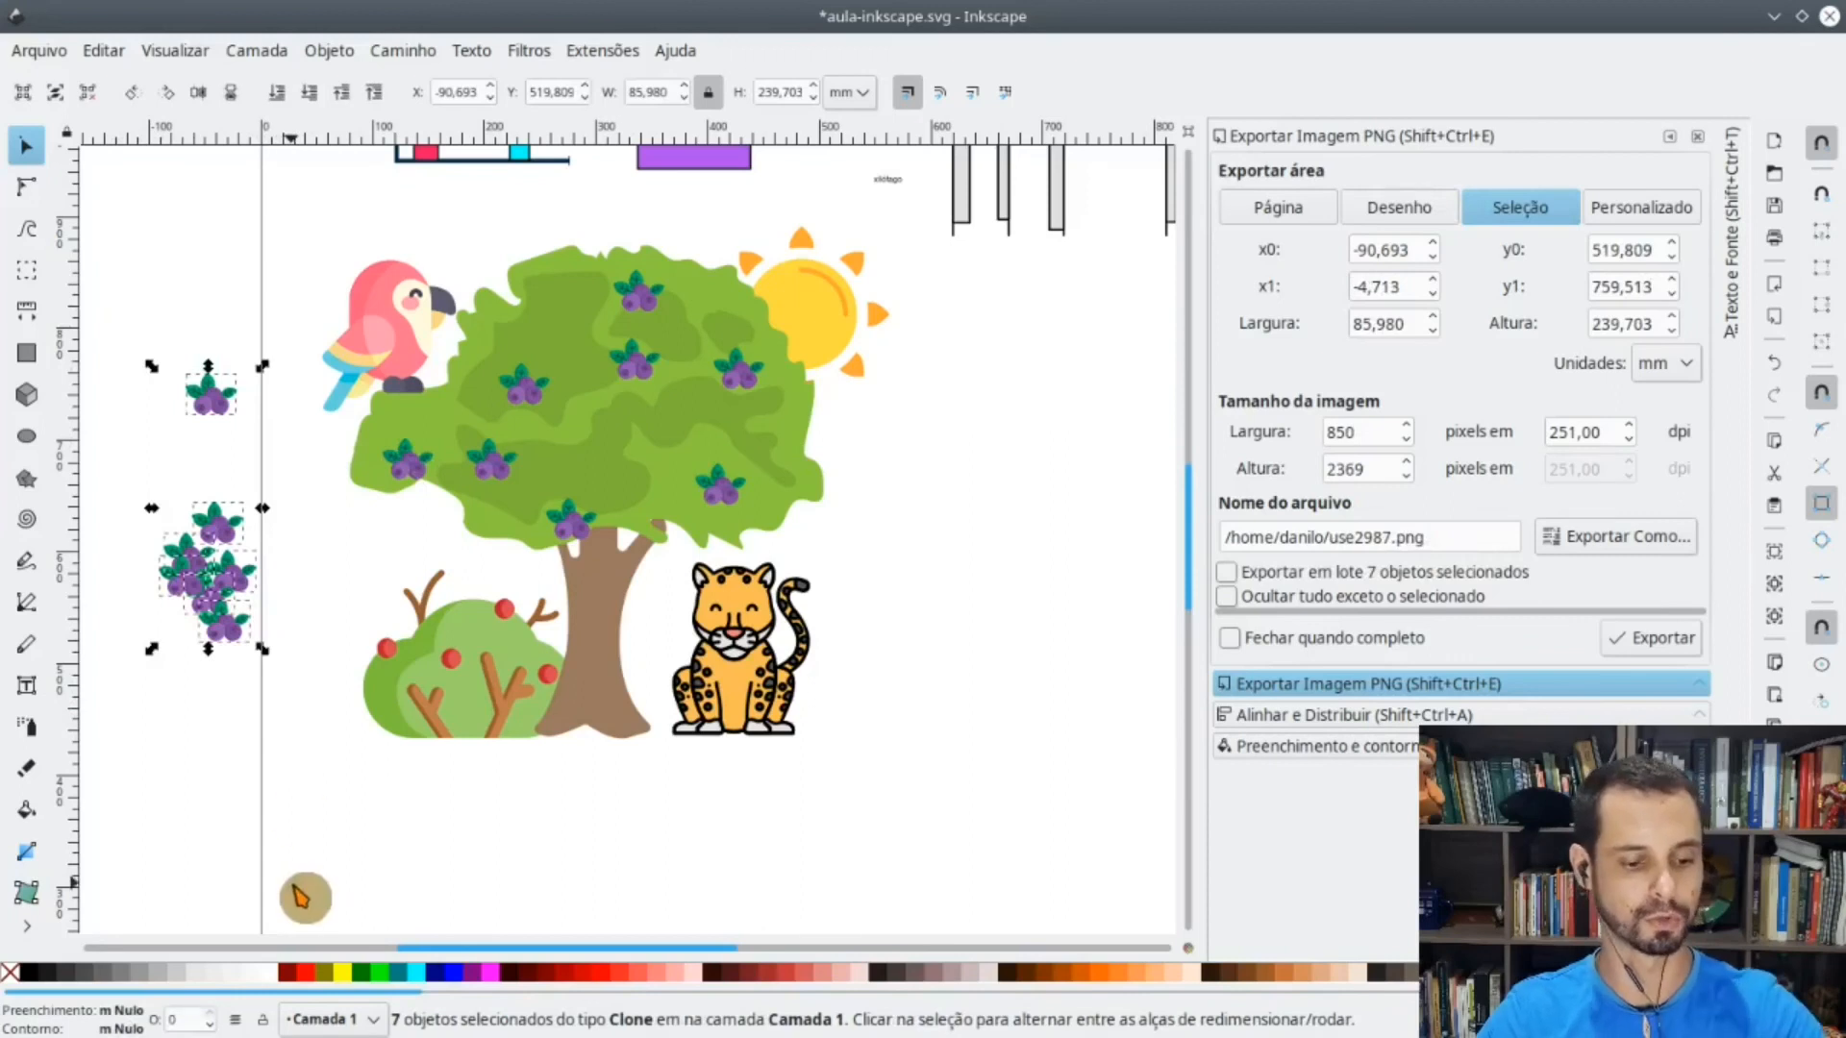
key("Delete")
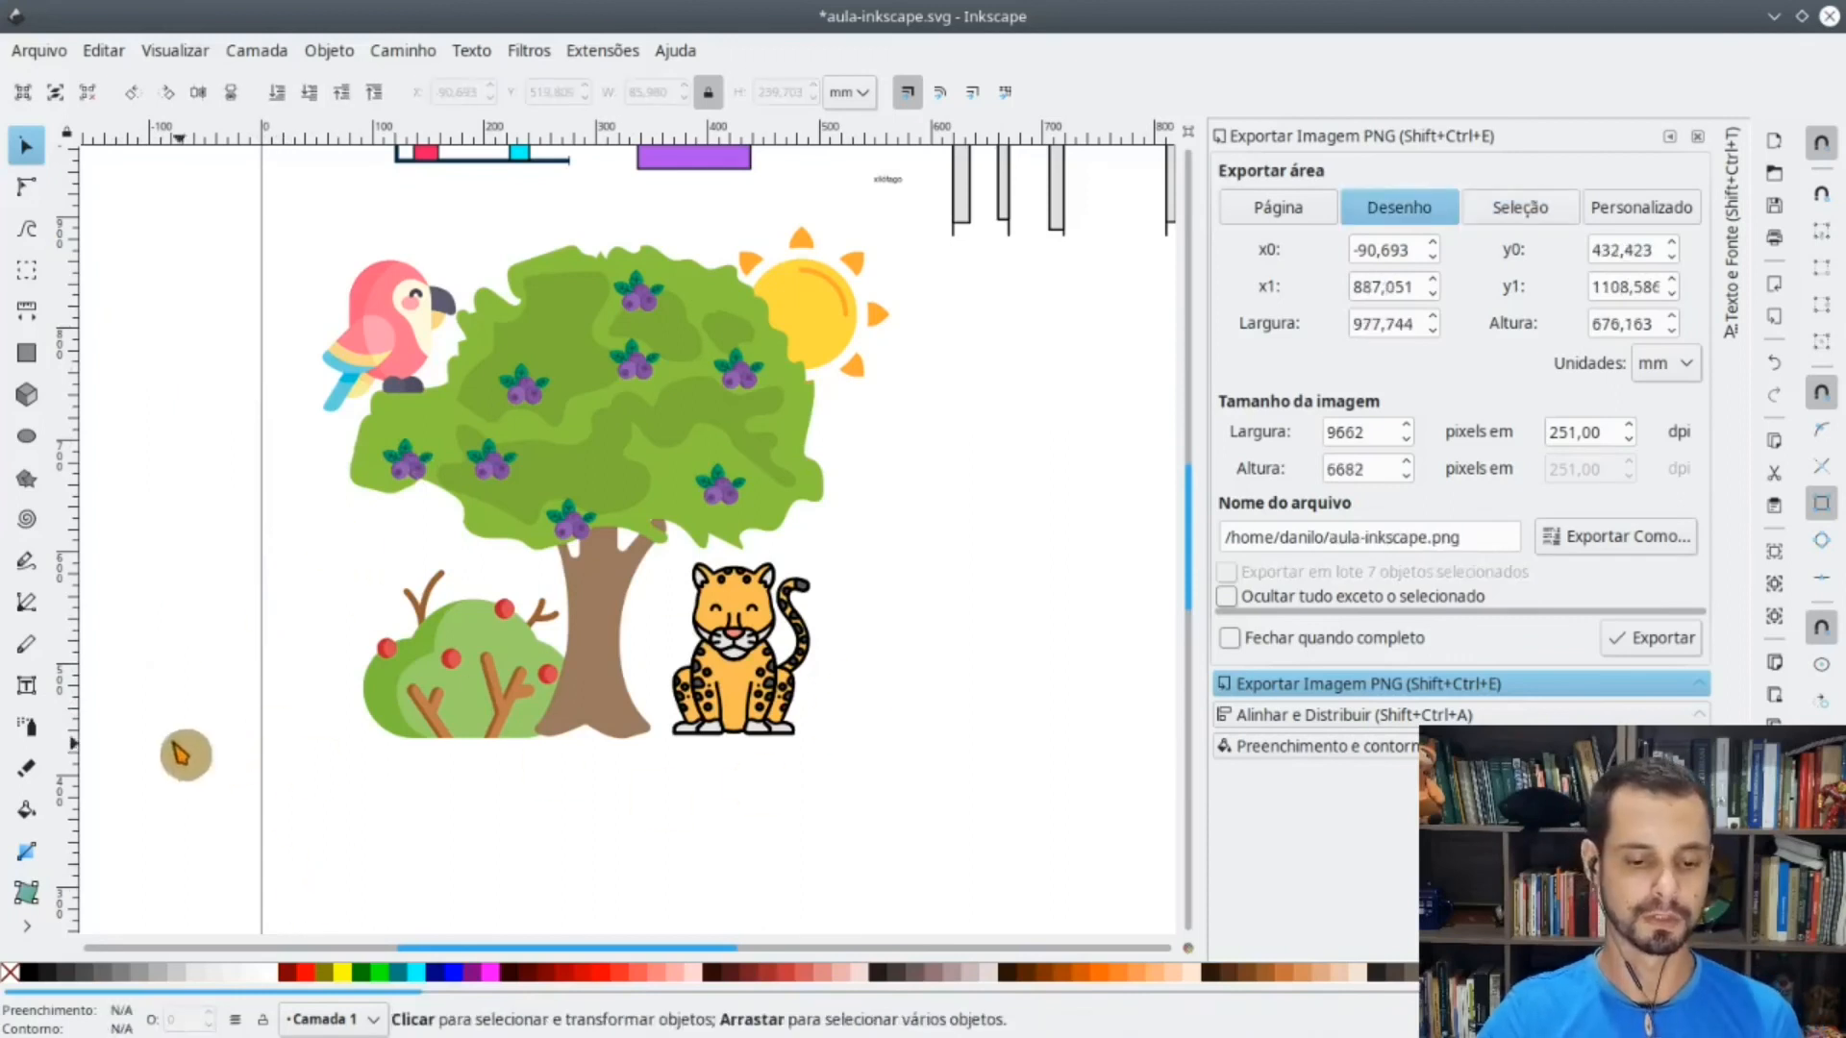
- Draw a narrow open wedge about 44 mm tall left of the fruit bush and a line about 18 mm long across its base
left_click(32, 625)
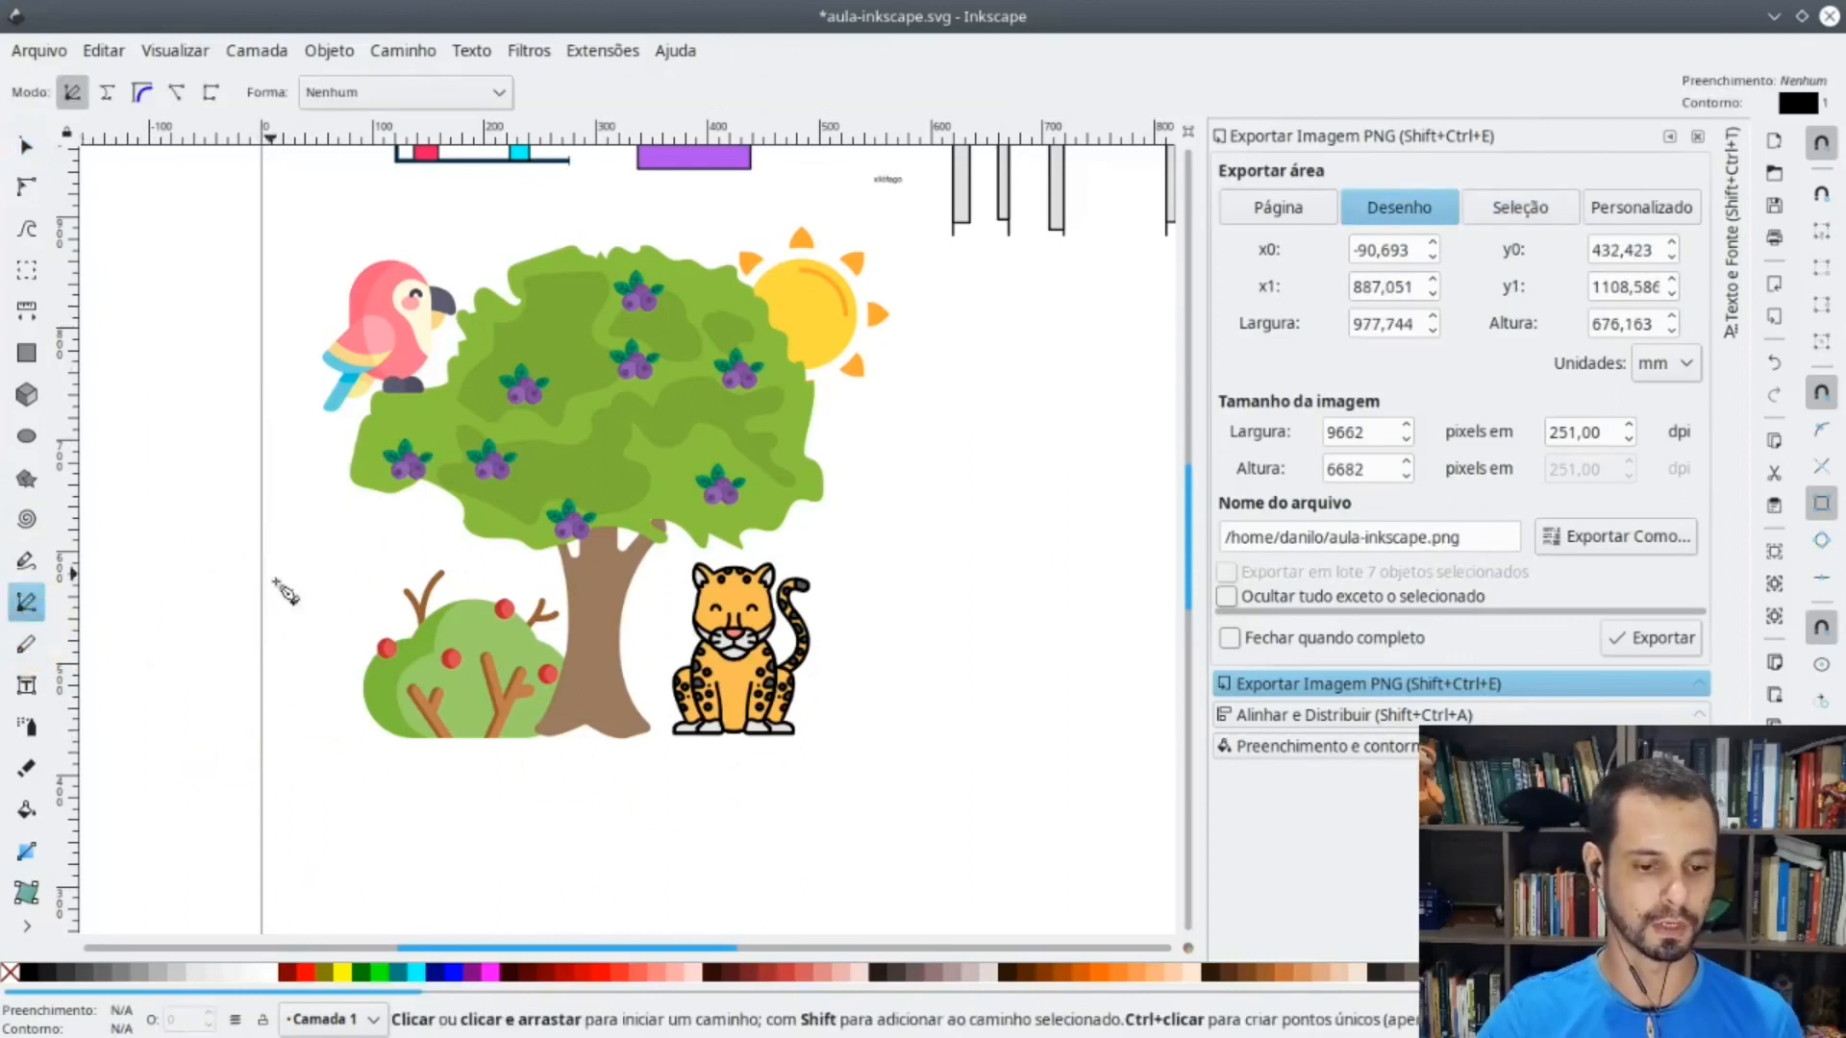
scroll(263, 597, "up", 4)
left_click(402, 543)
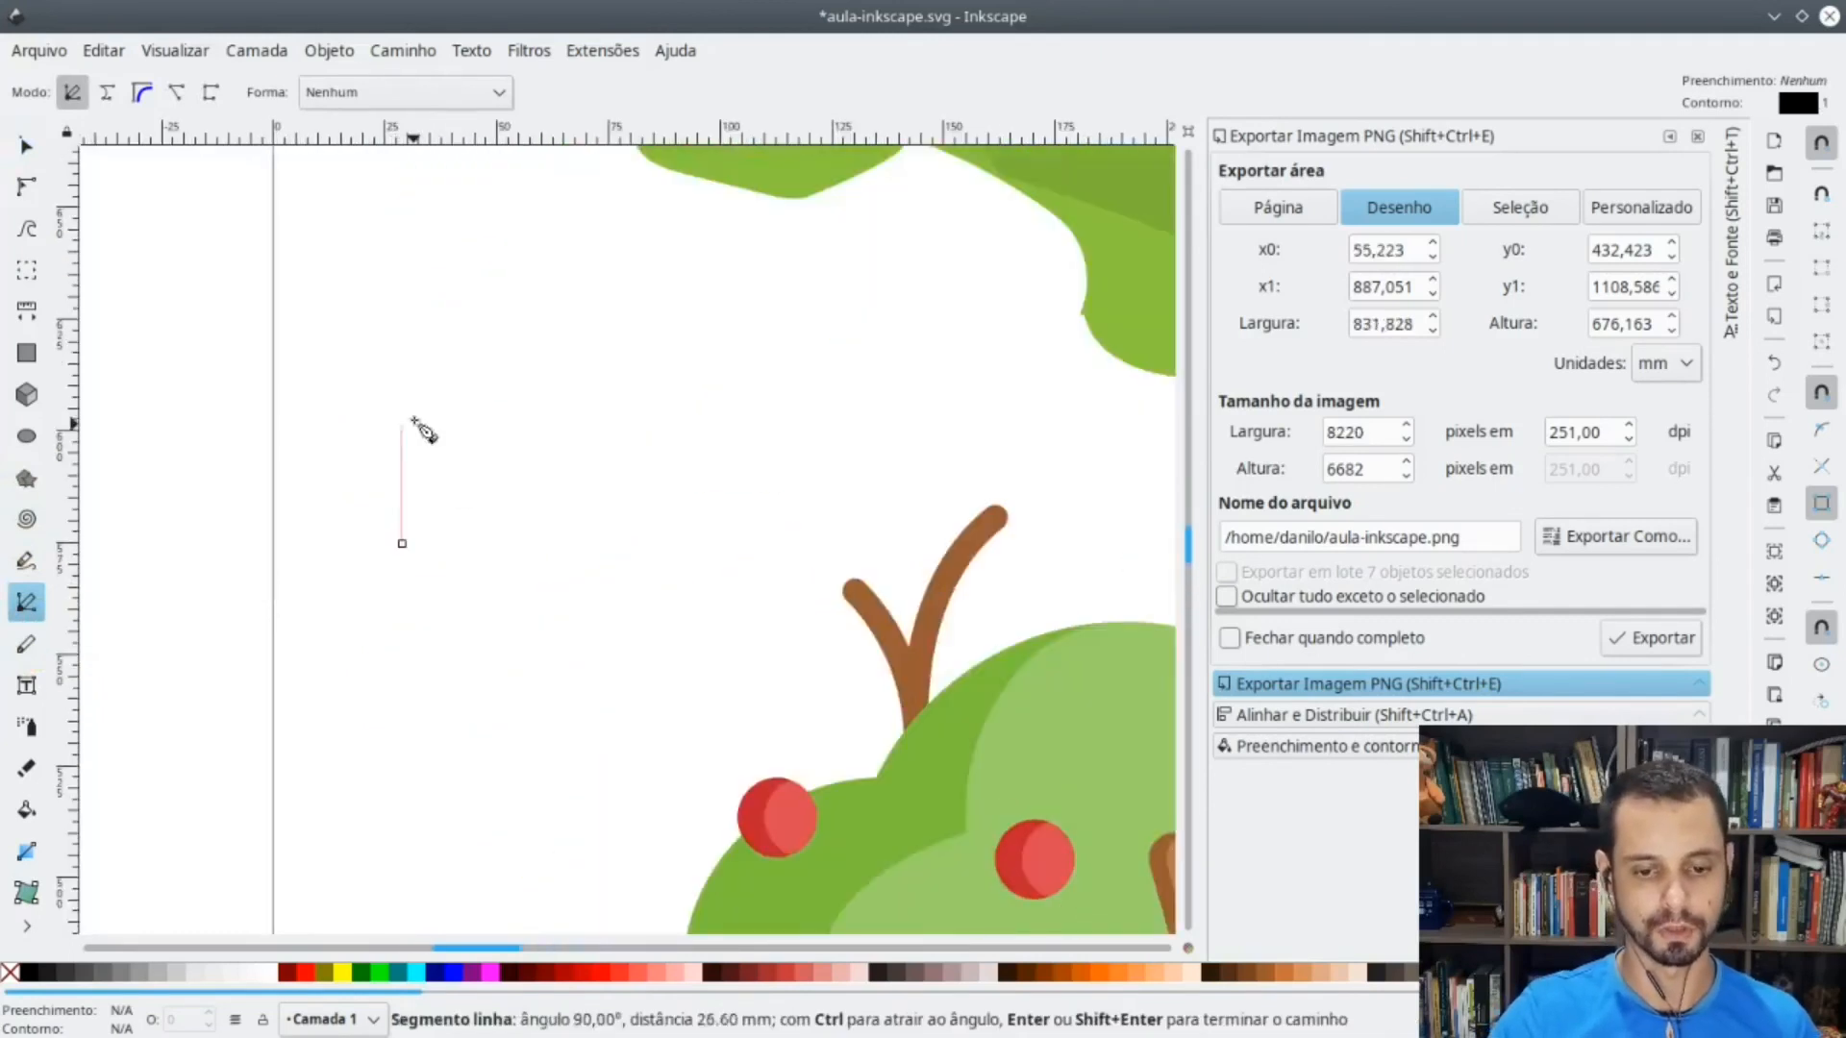
left_click(454, 346)
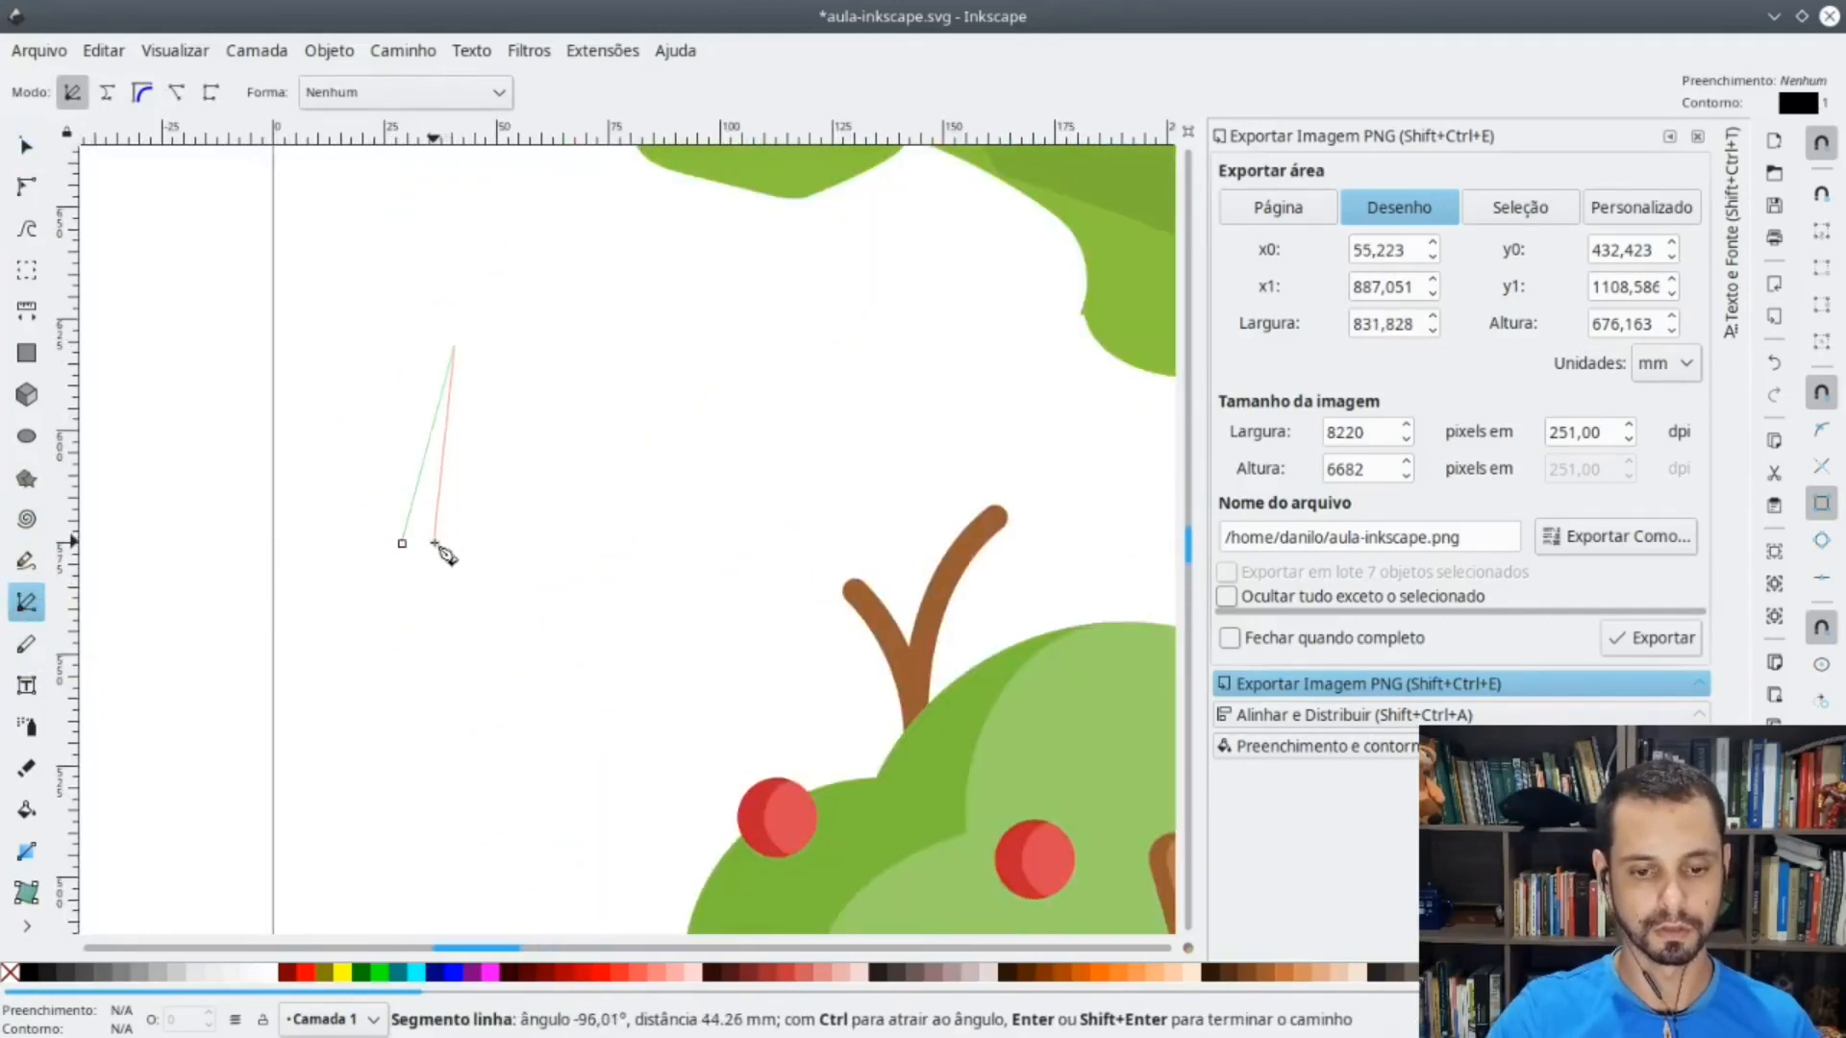
double_click(434, 545)
left_click(379, 524)
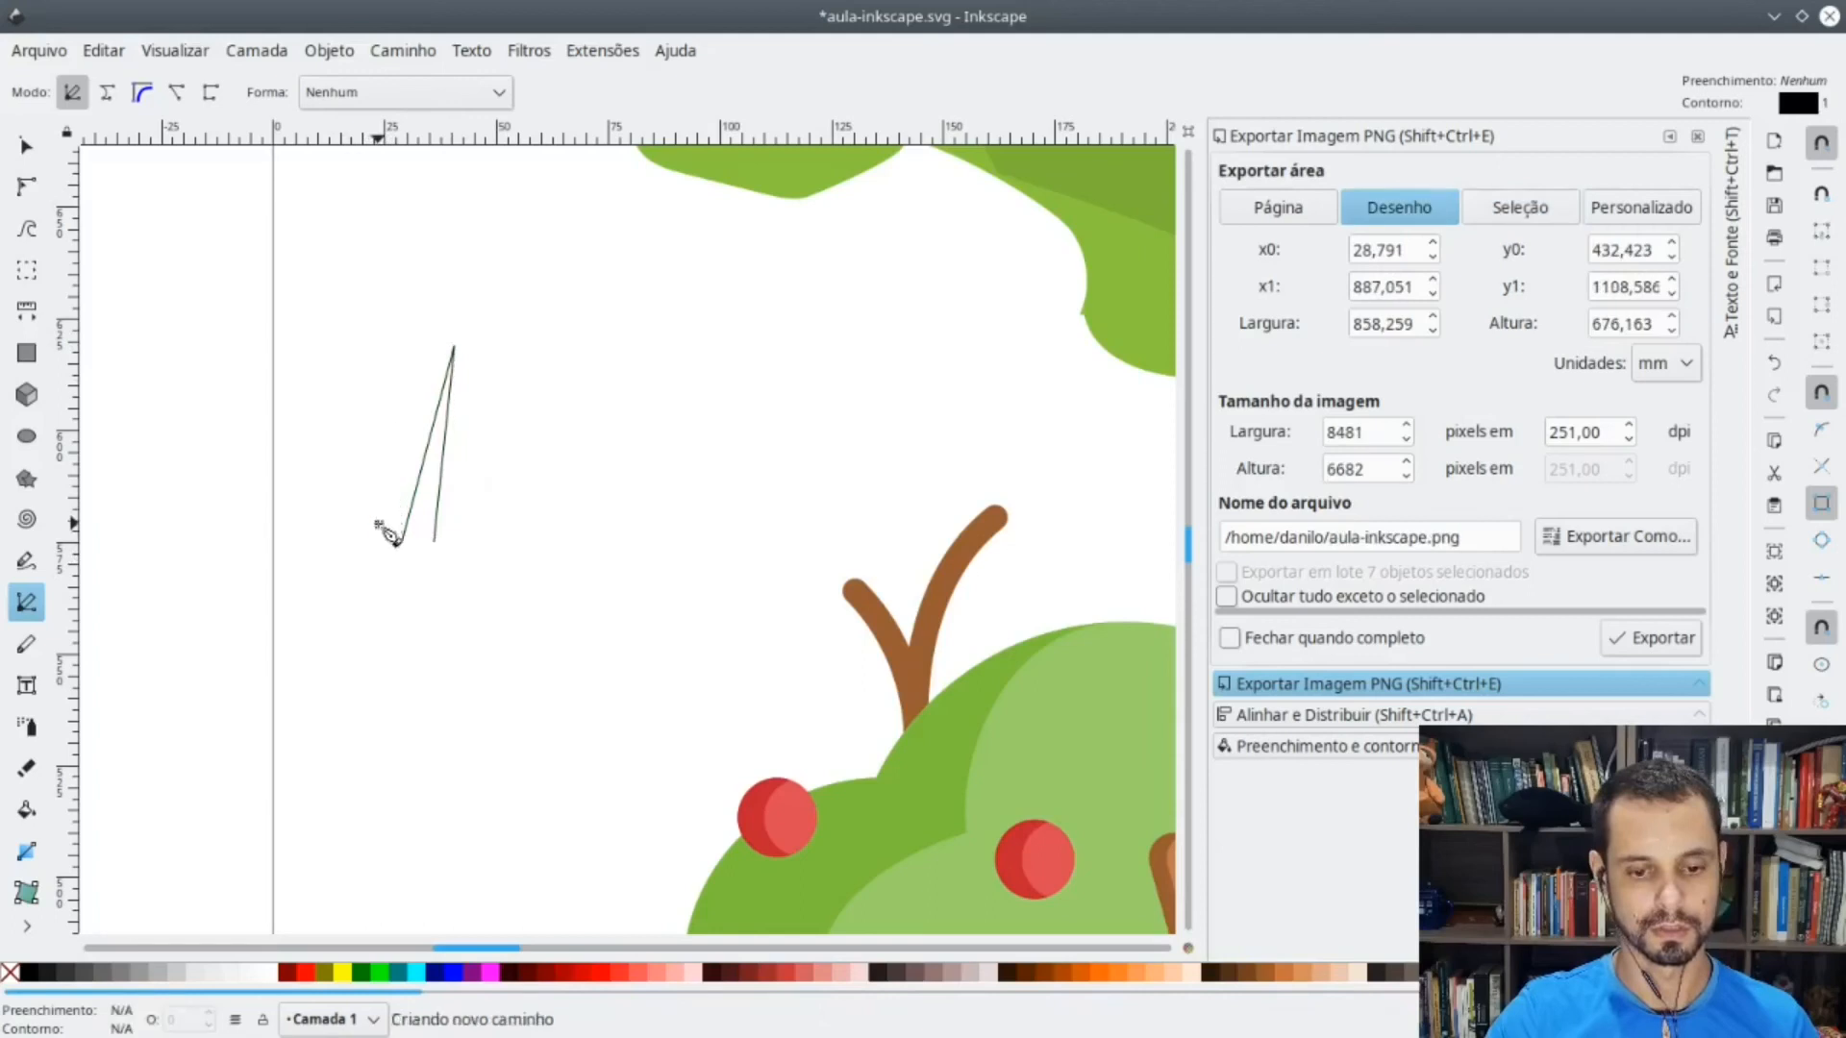
double_click(459, 527)
key("s")
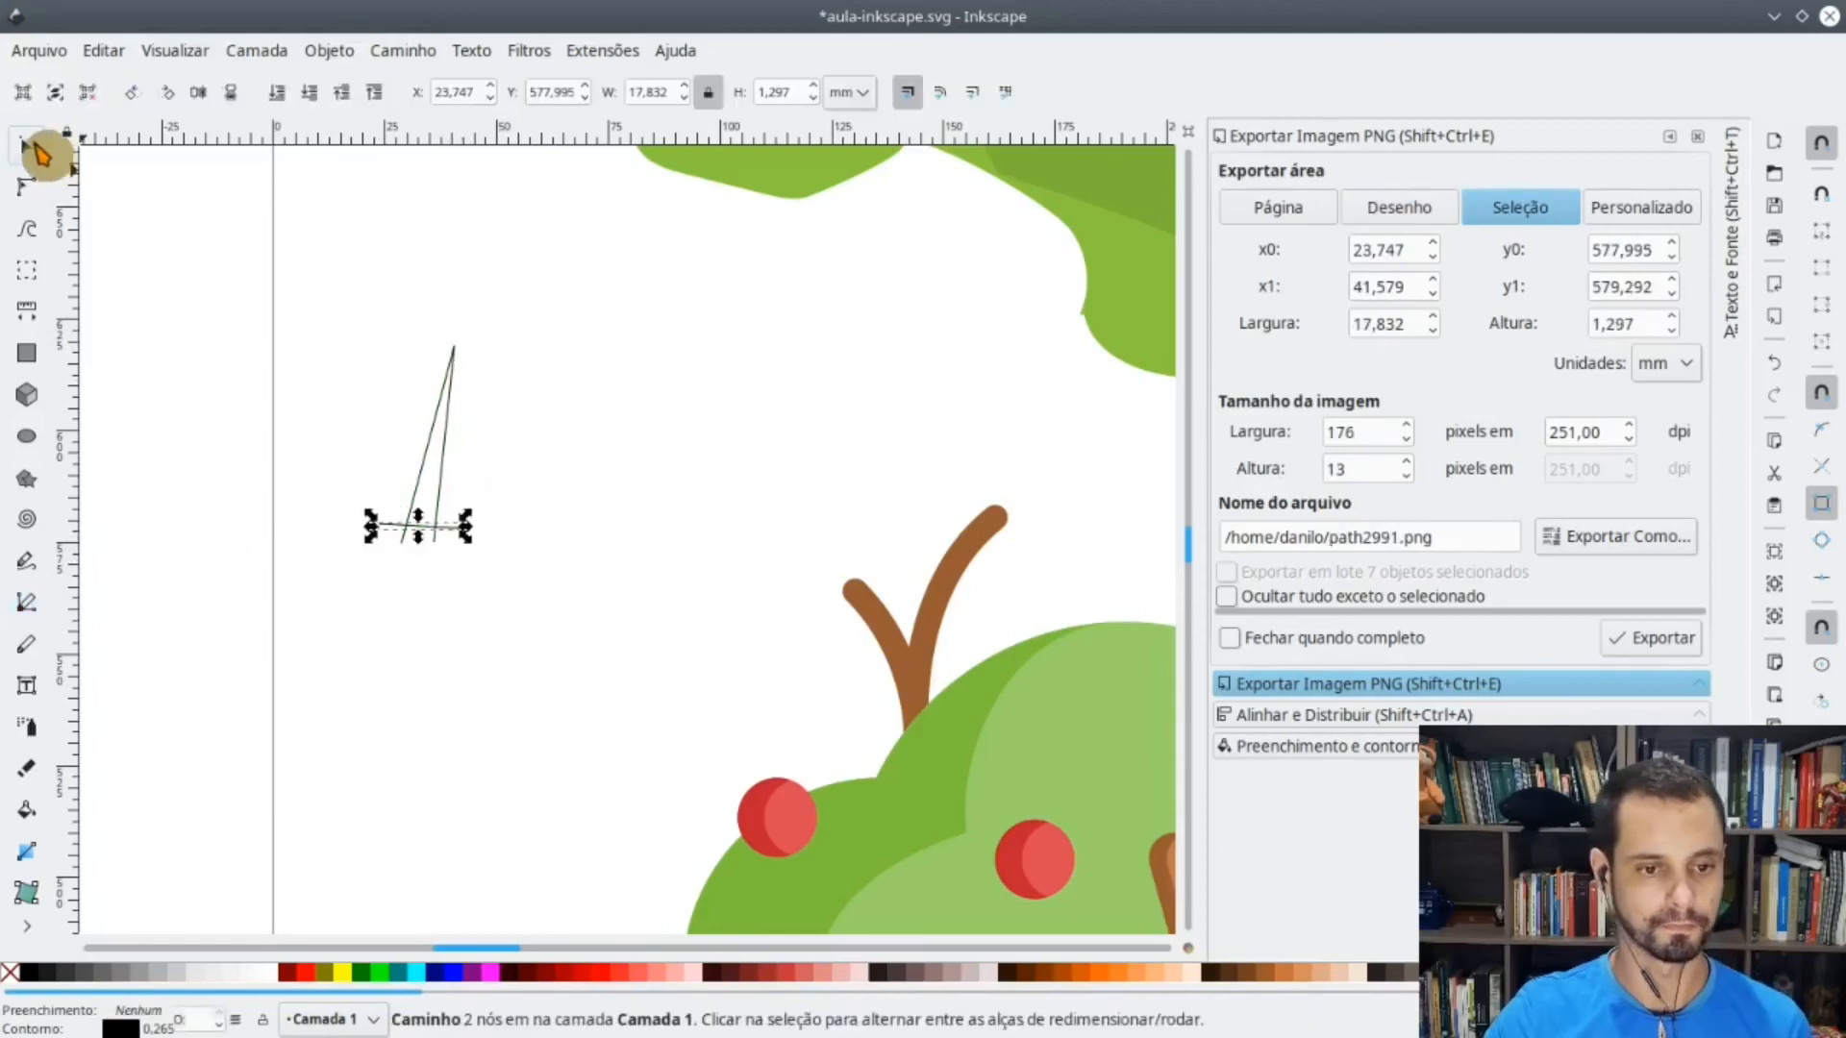
- Bend the base line into a U-shaped arc and curve both sides of the wedge with the Node tool
left_click(29, 187)
left_click_drag(424, 536, 509, 584)
left_click(379, 525)
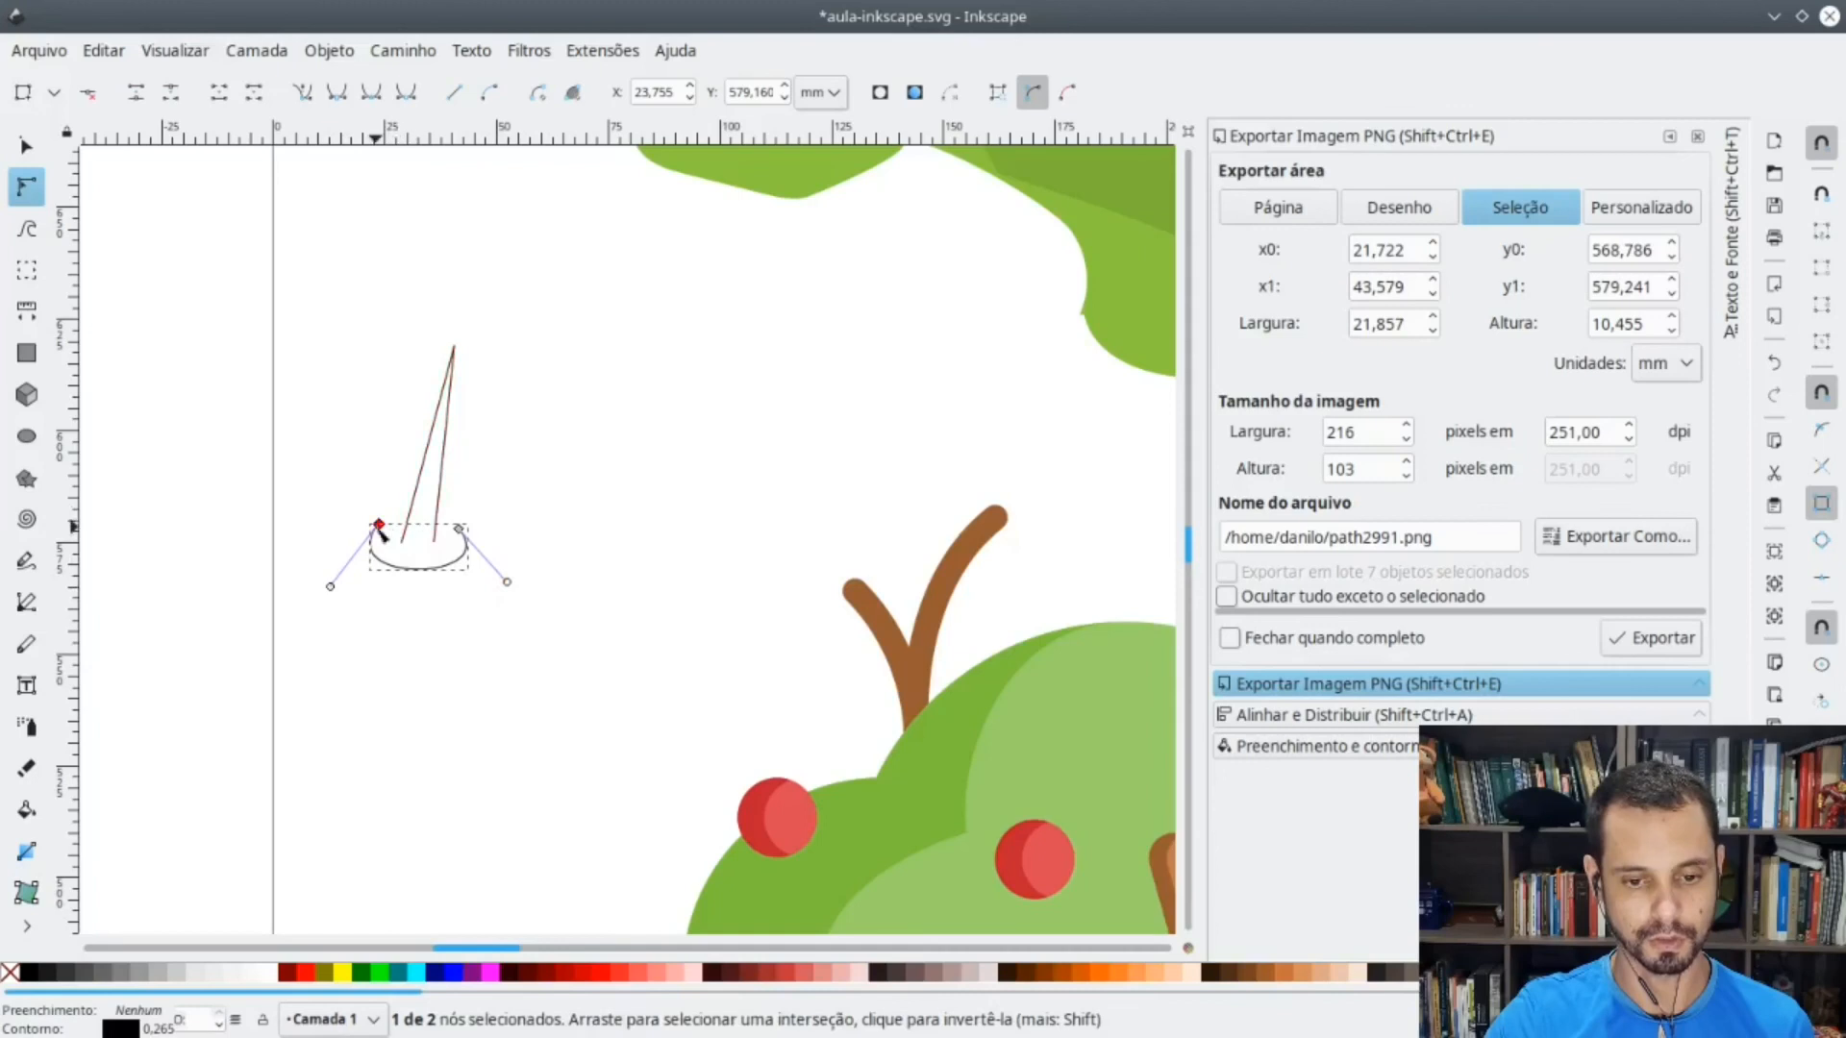
mouse_move(407, 531)
left_mouse_down()
mouse_move(385, 525)
mouse_move(448, 518)
mouse_move(421, 461)
mouse_move(420, 504)
left_mouse_up()
left_click(423, 459)
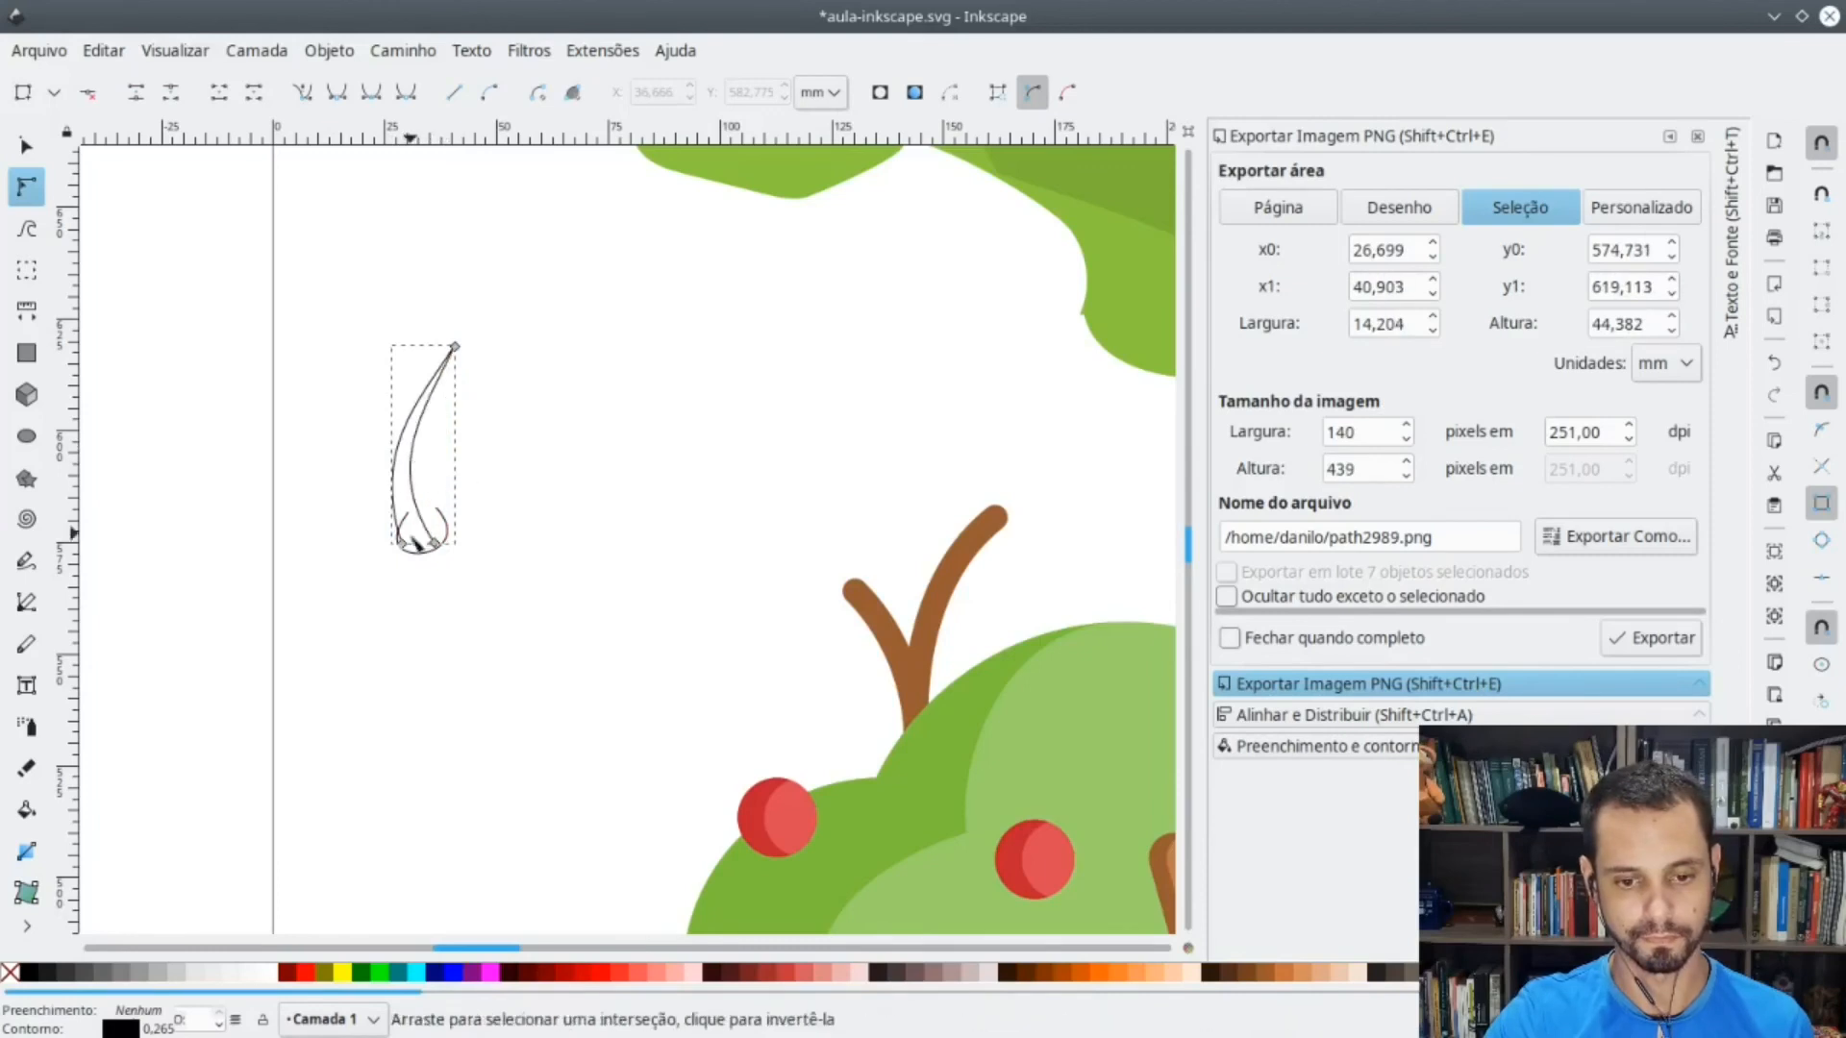
- Place the arc's two ends on the sides of the wedge and reshape it into a flat, rounded foot about 14 mm wide
scroll(286, 552, "up", 4, "ctrl")
left_click(602, 434)
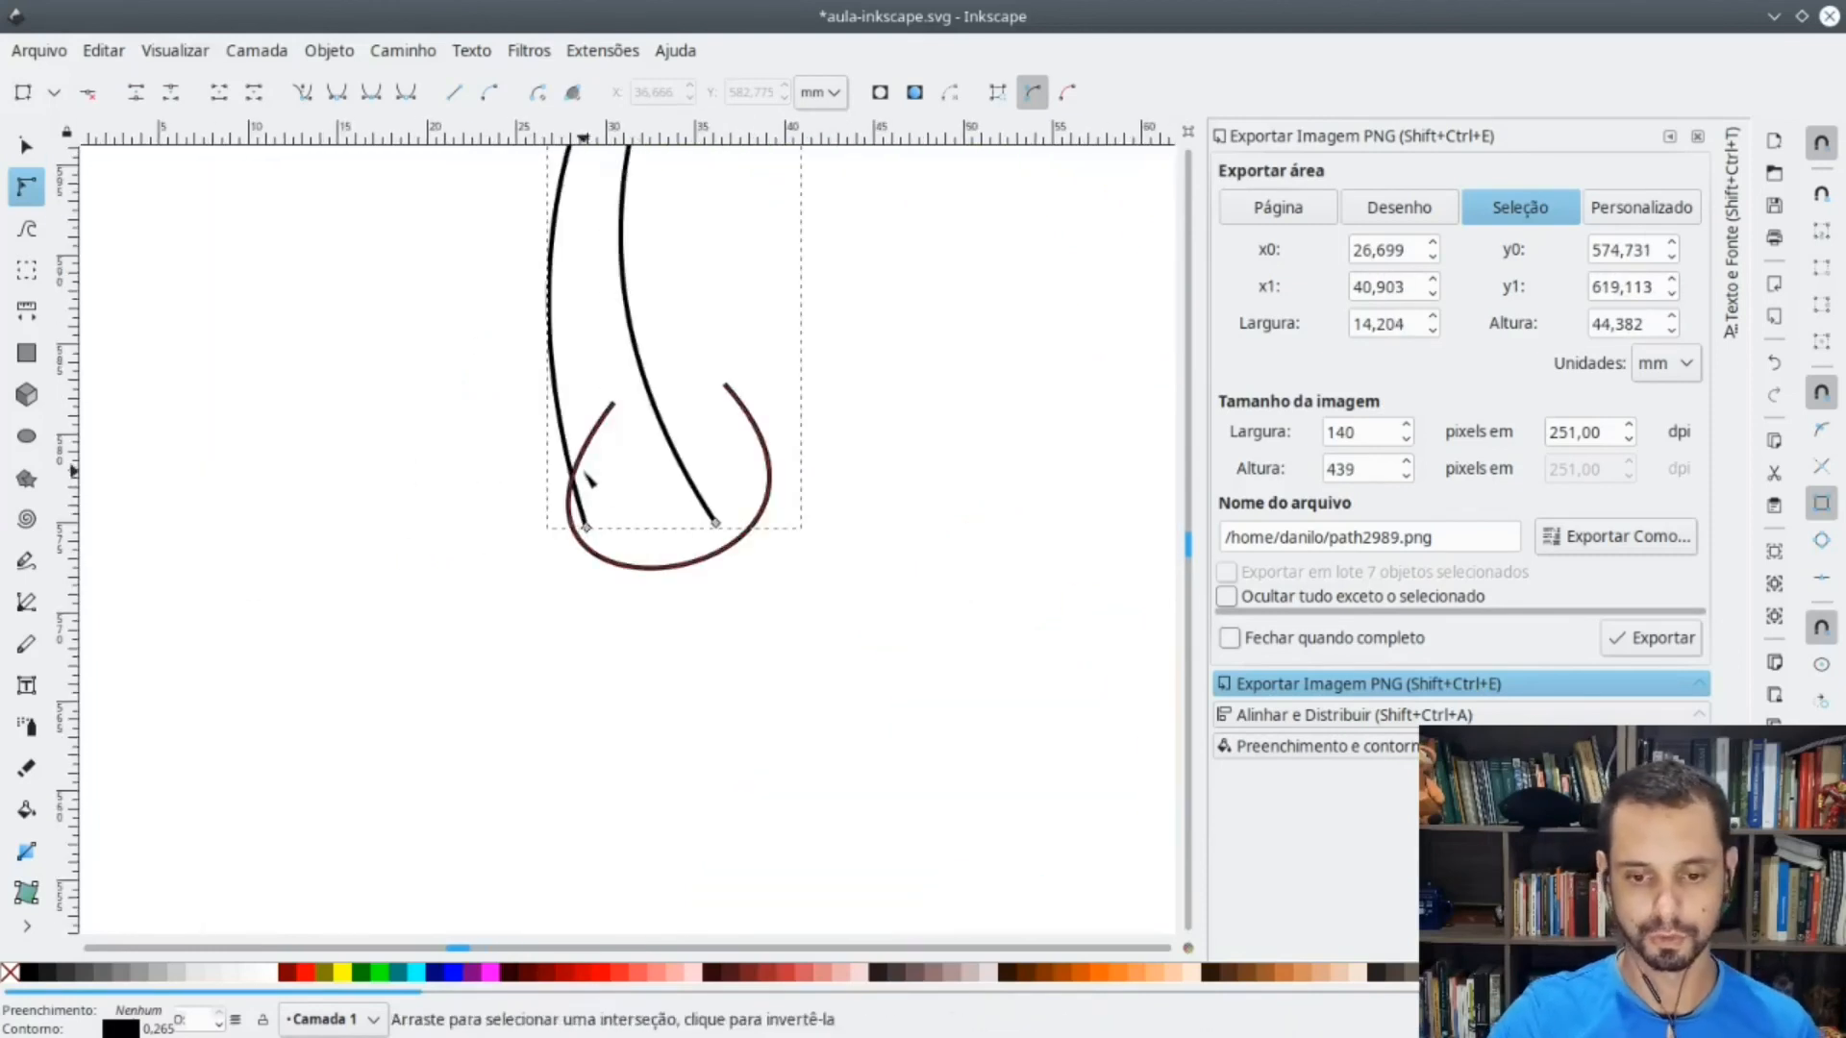
left_click_drag(614, 405, 566, 473)
left_click_drag(726, 386, 673, 444)
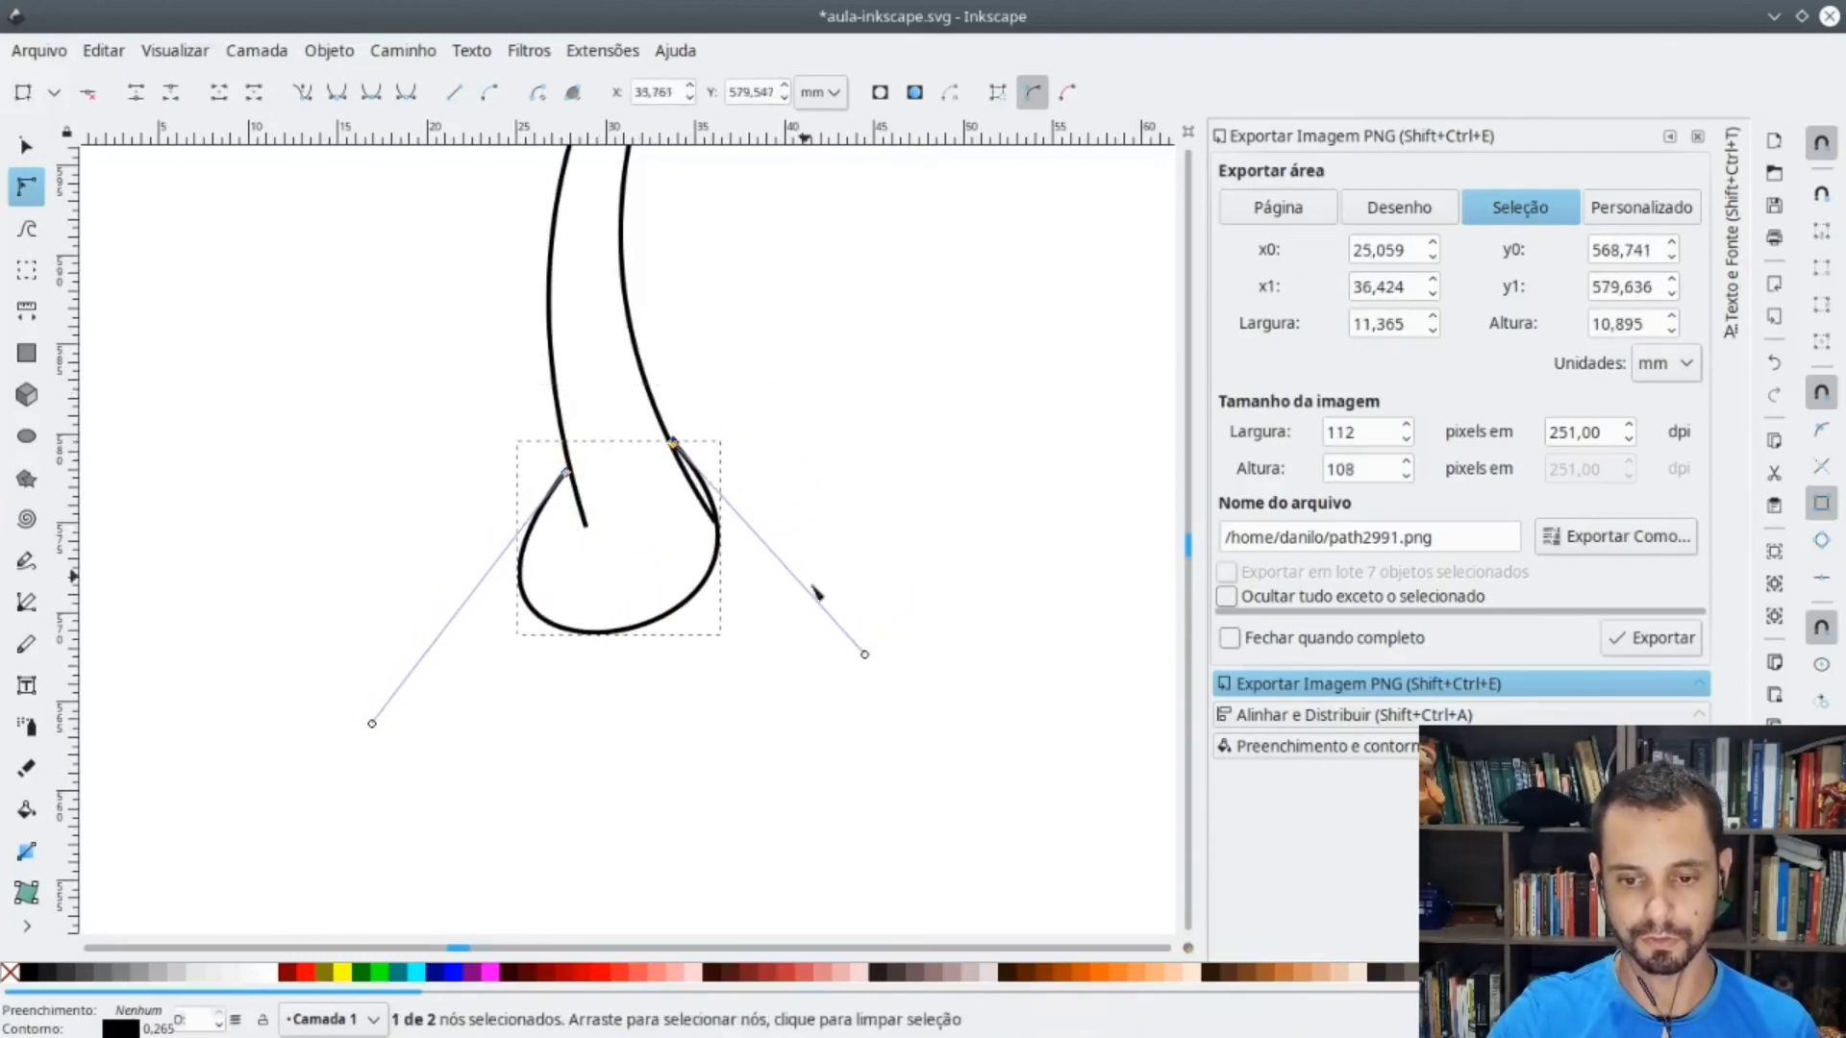
left_click_drag(864, 659, 1019, 507)
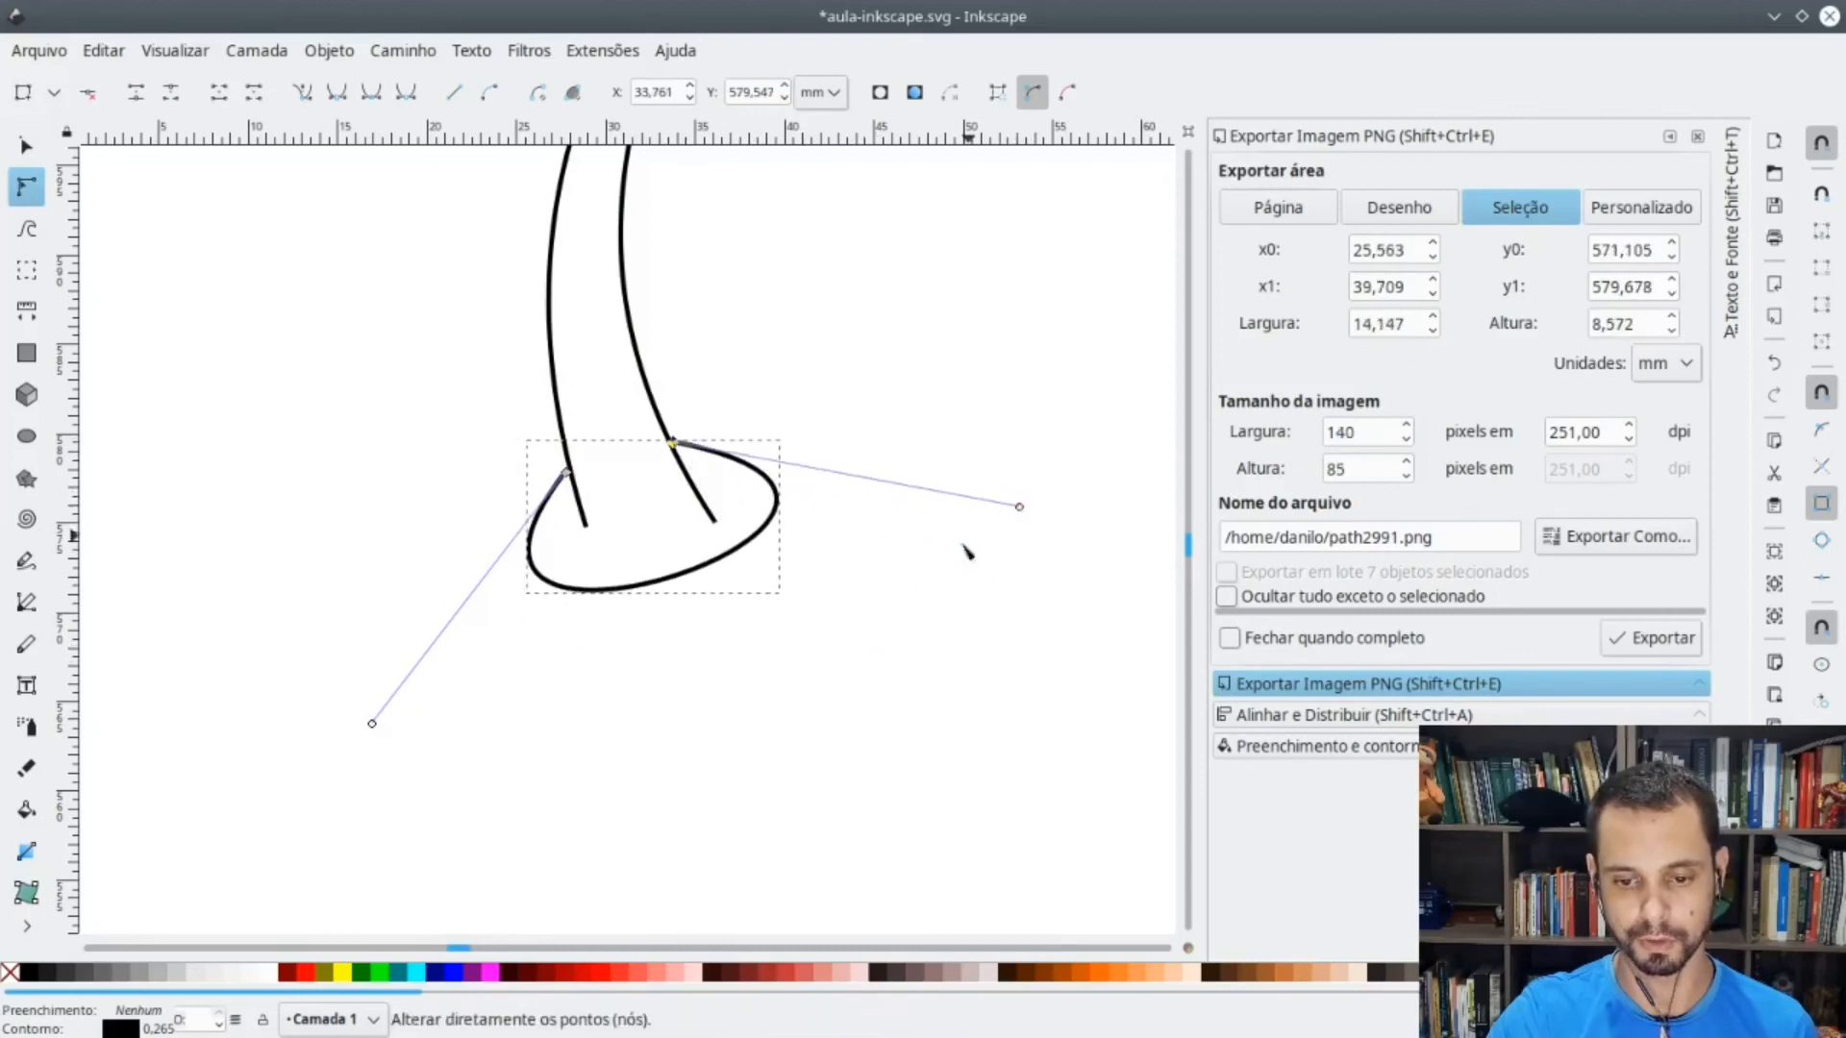
left_click(750, 774)
left_click(749, 774)
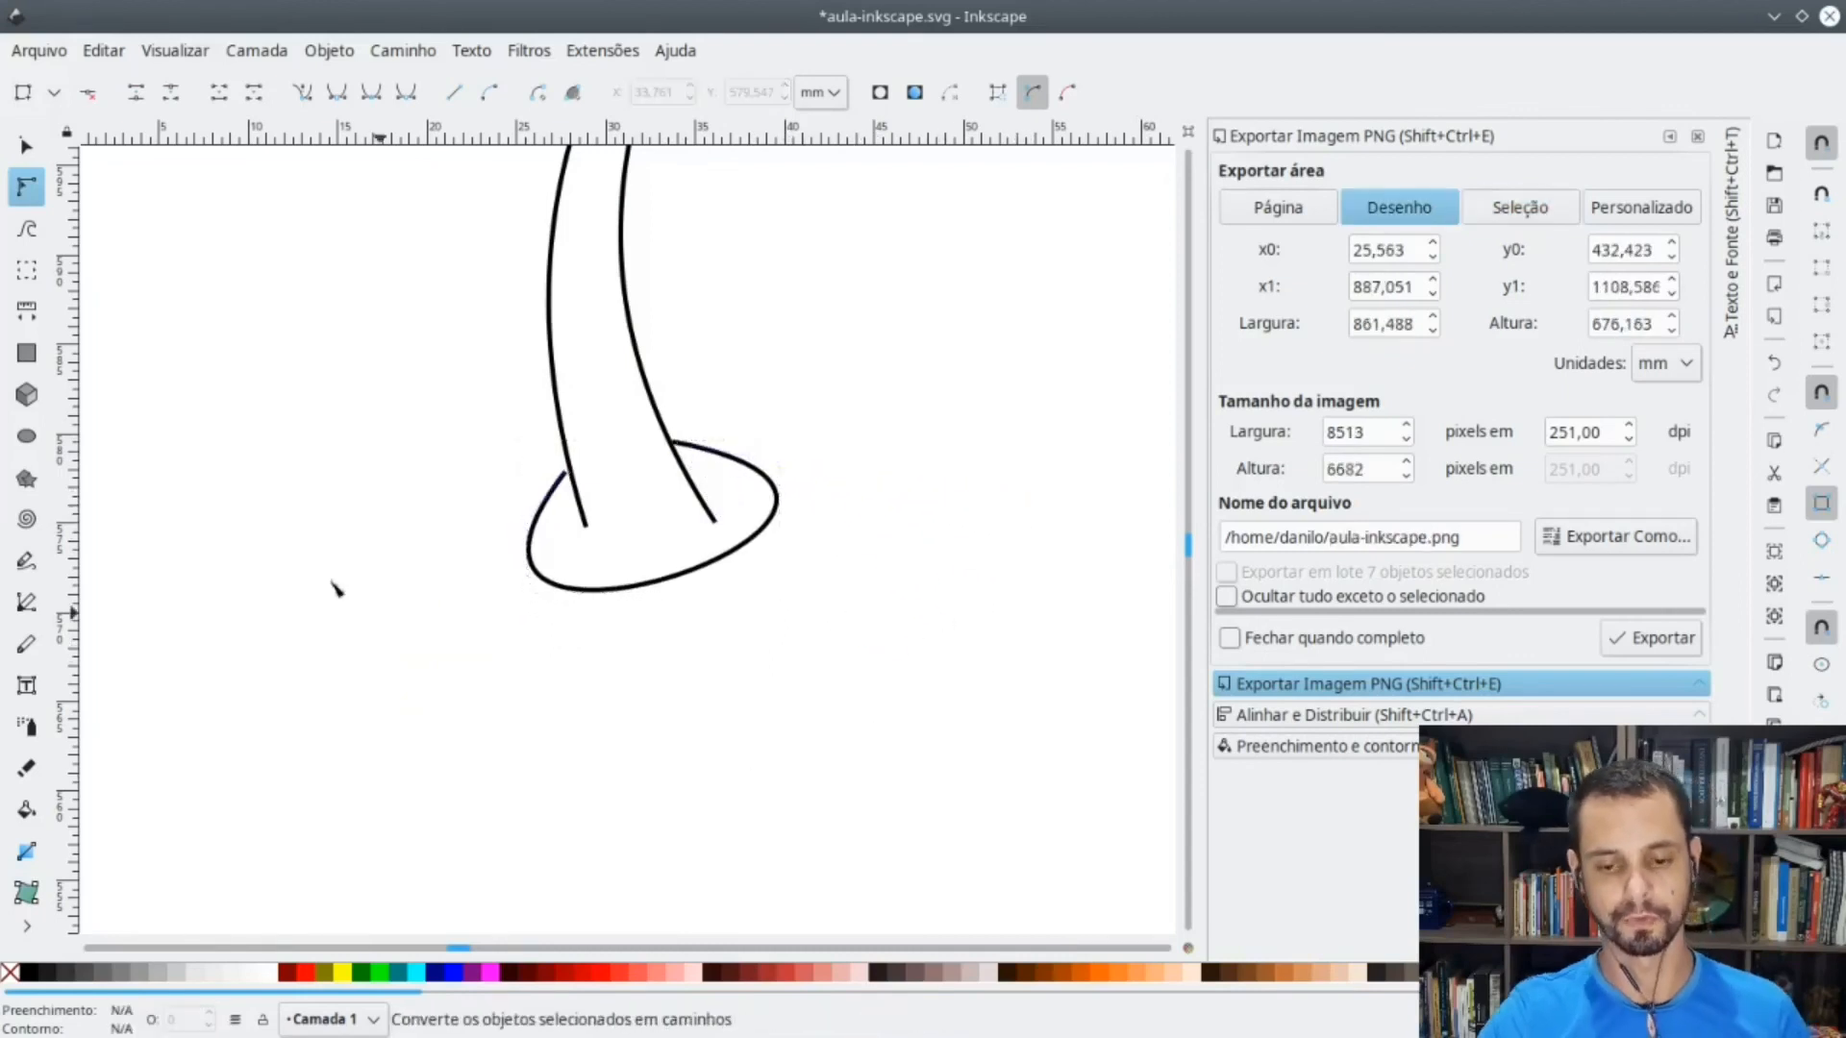
- Select the curved wedge and its rounded foot and group them
left_click(32, 159)
scroll(332, 519, "down", 2, "ctrl")
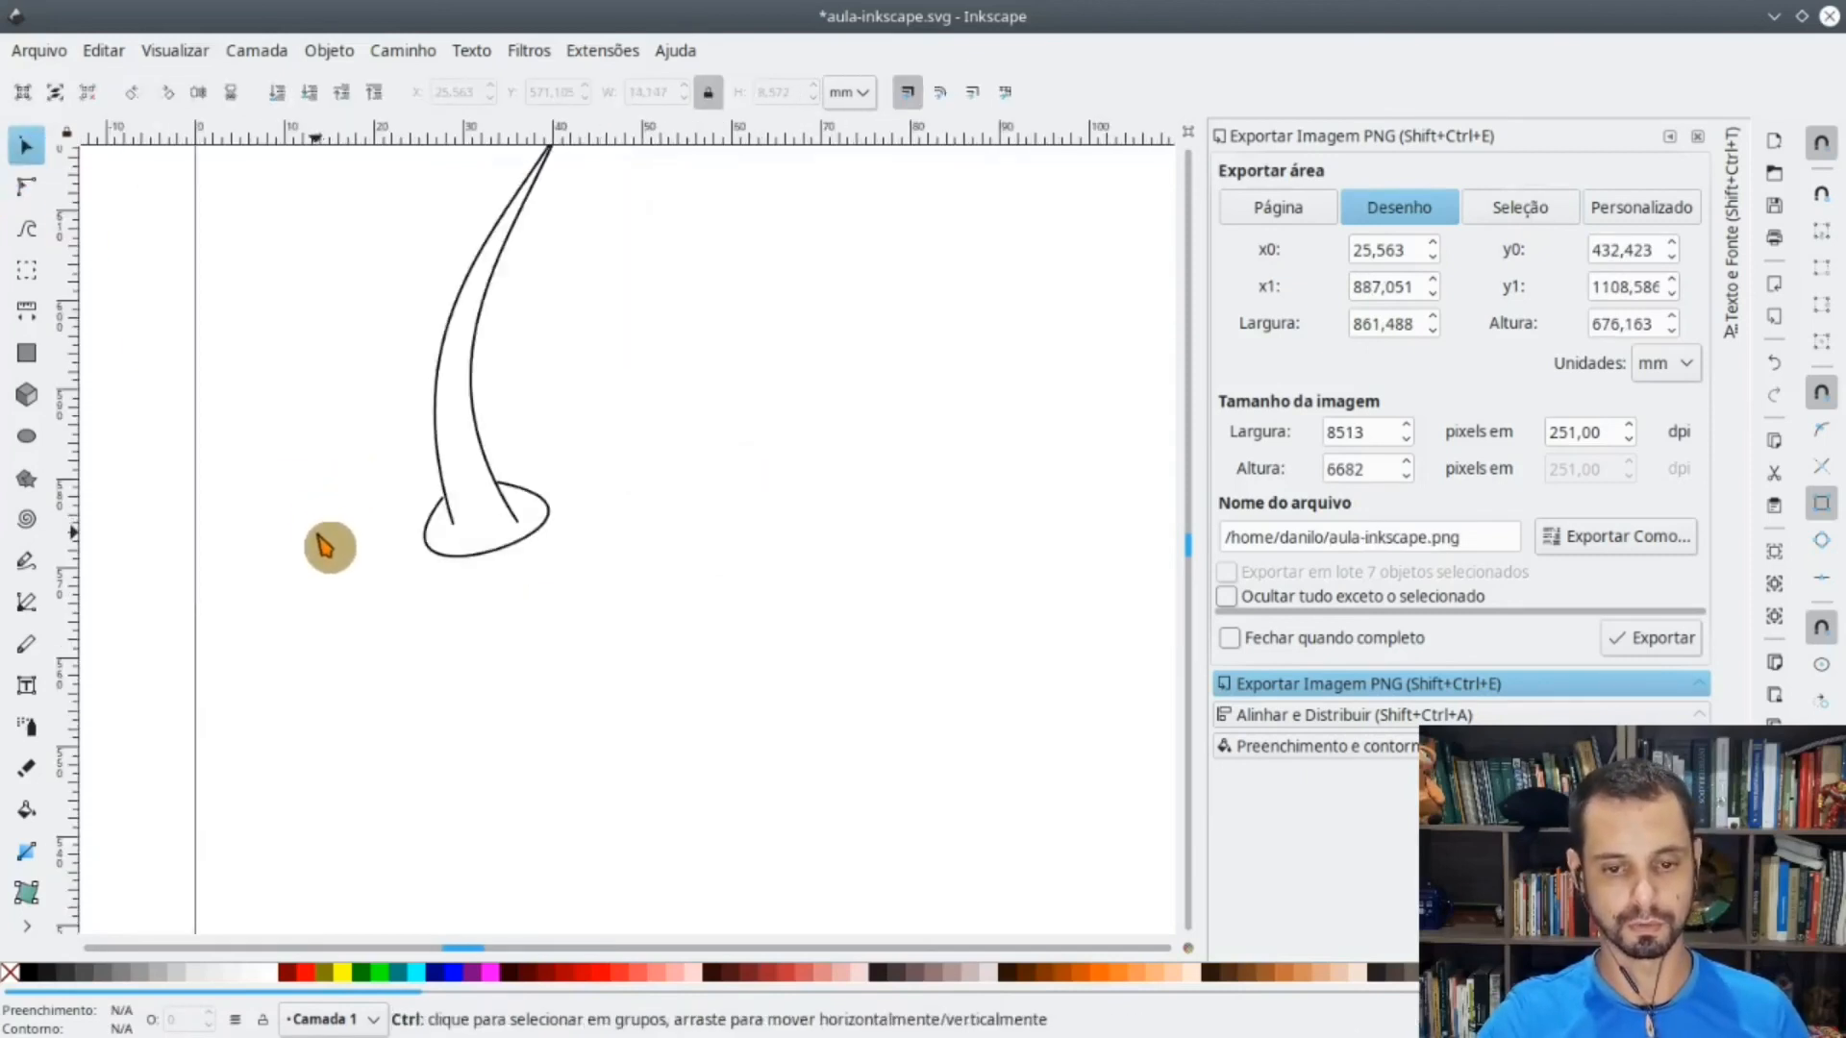
scroll(330, 546, "down", 2, "ctrl")
left_click_drag(262, 294, 548, 653)
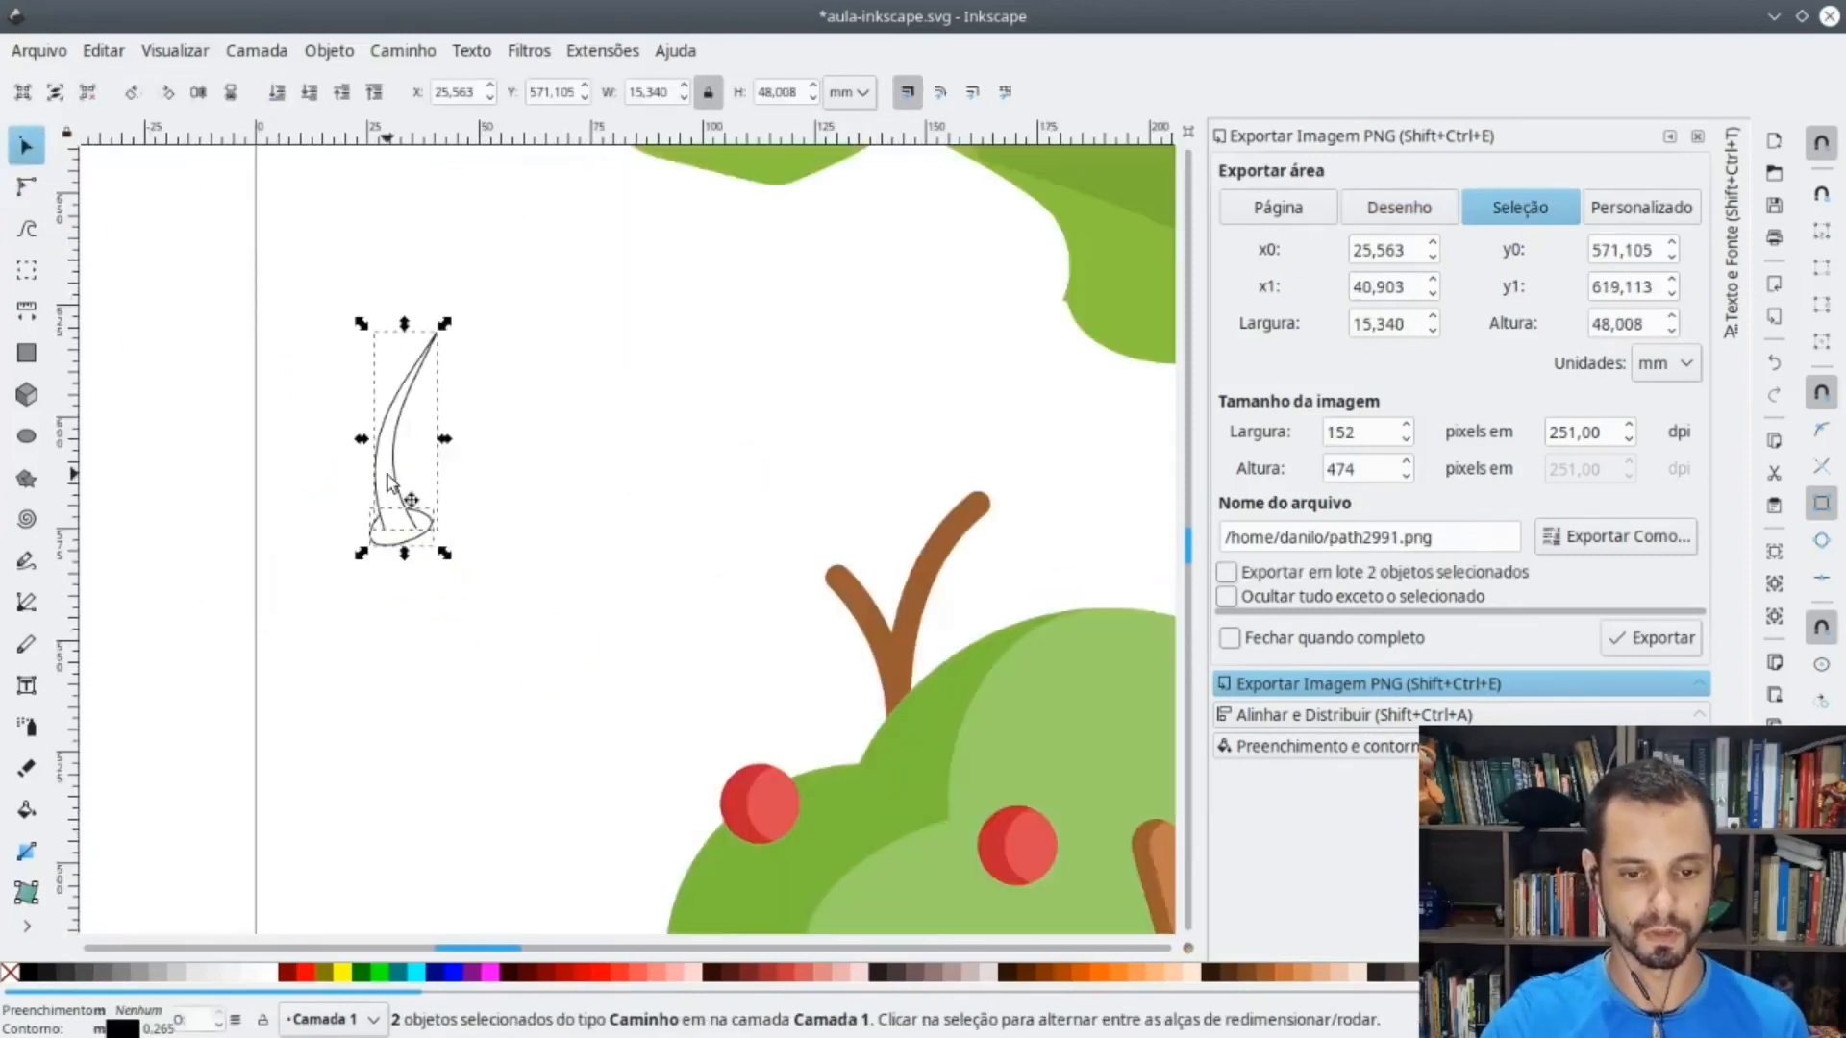
right_click(394, 468)
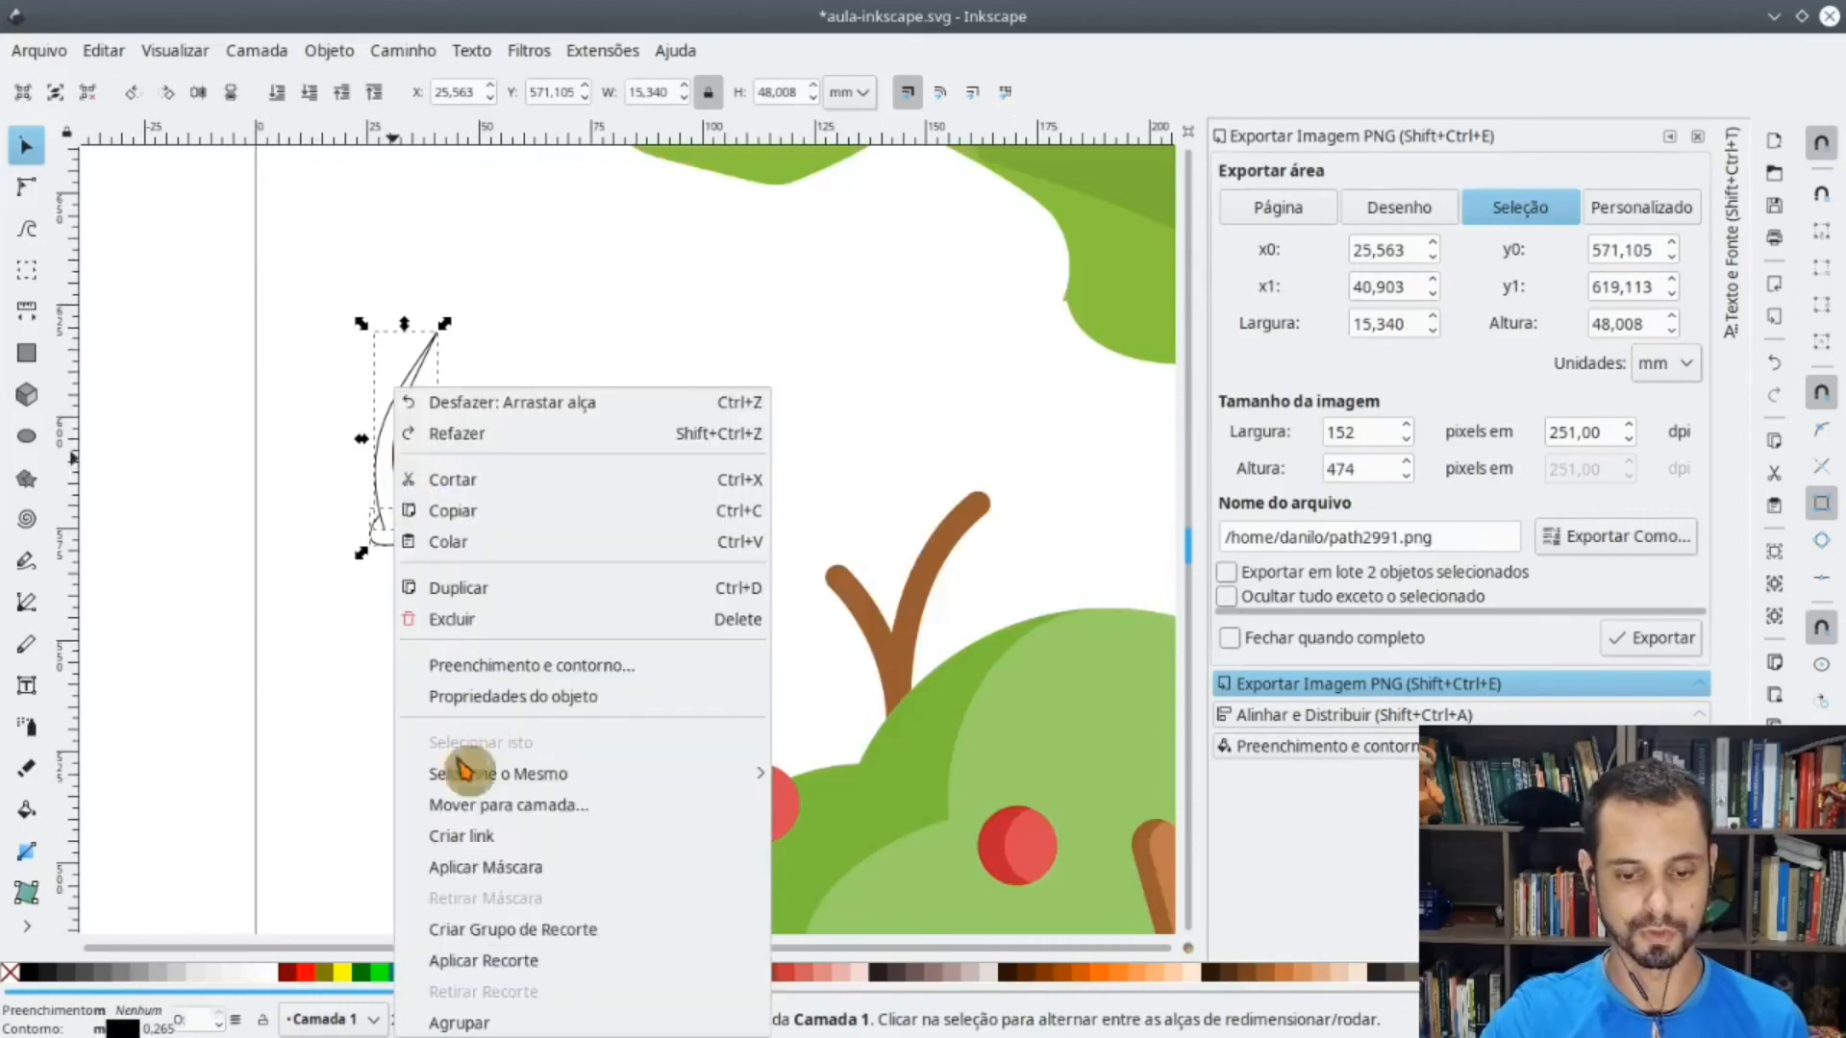
left_click(500, 1012)
- Spray a dense trail of clones of the grouped outline shape outside the page's left edge
scroll(193, 686, "down", 3, "ctrl")
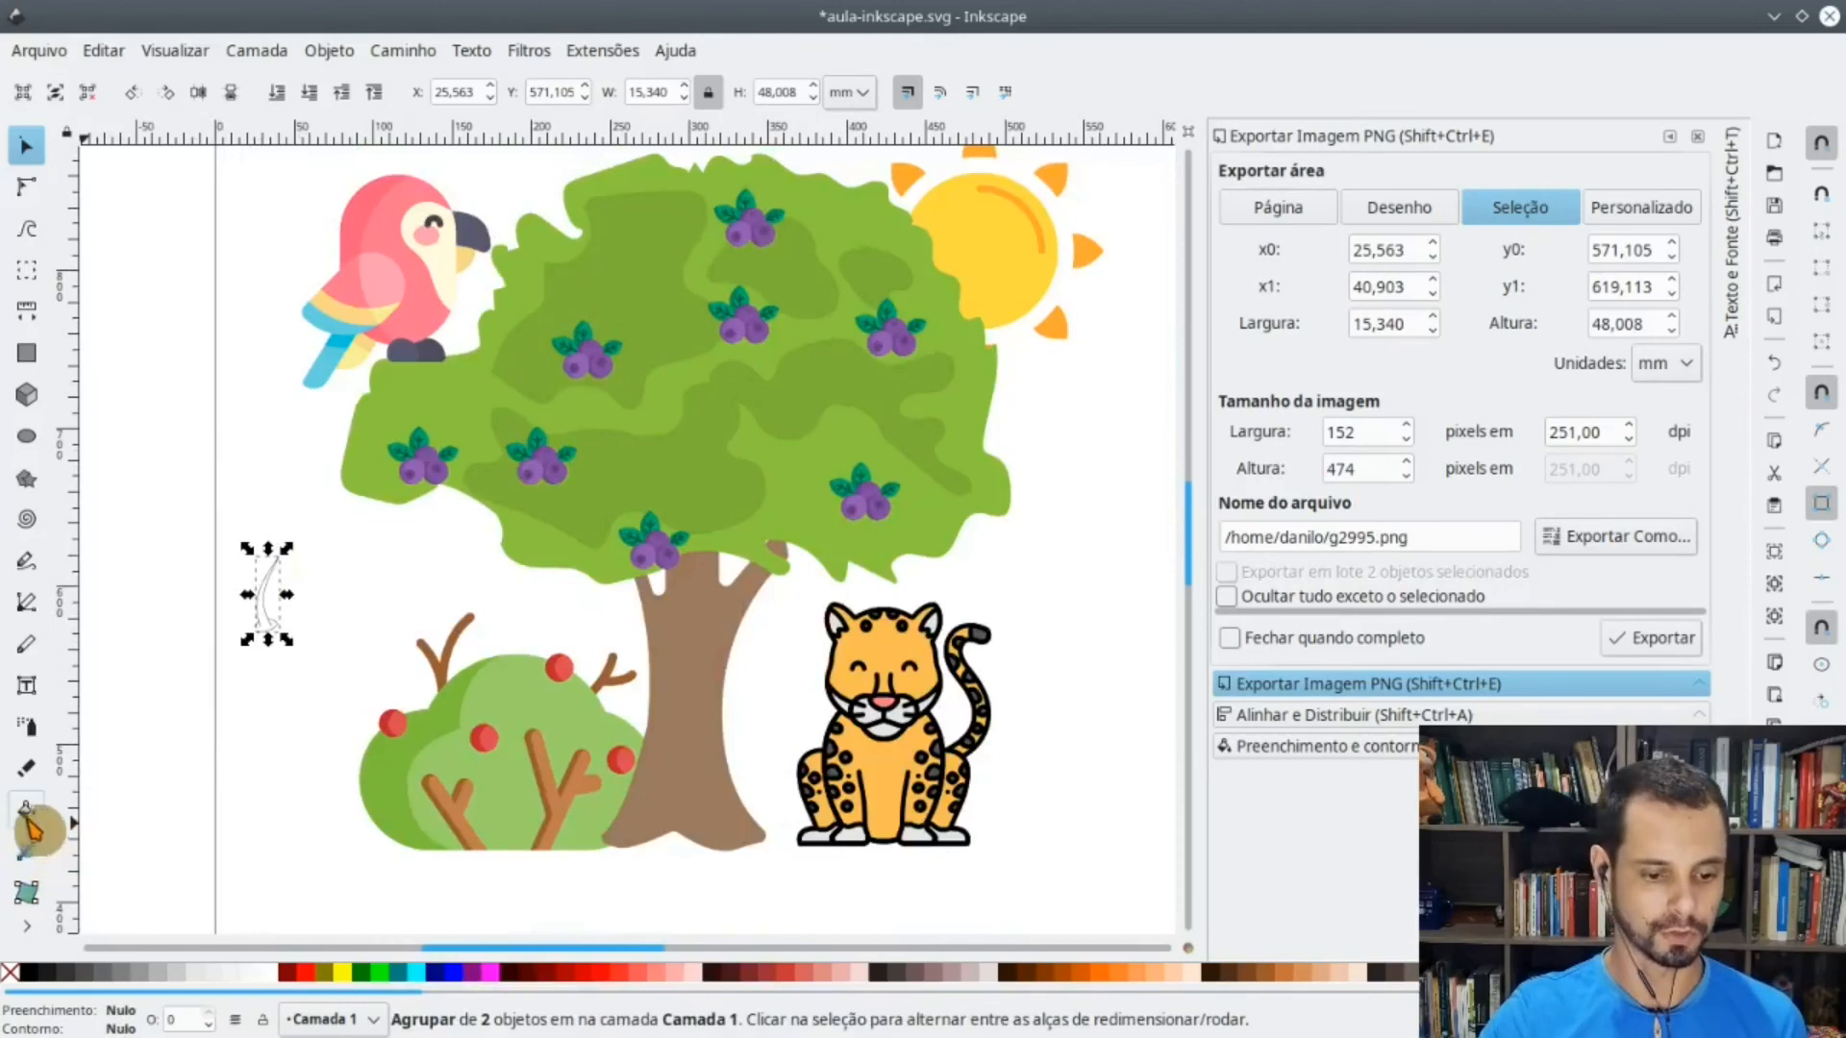
left_click(26, 725)
mouse_move(214, 418)
left_mouse_down()
mouse_move(144, 827)
mouse_move(173, 894)
left_mouse_up()
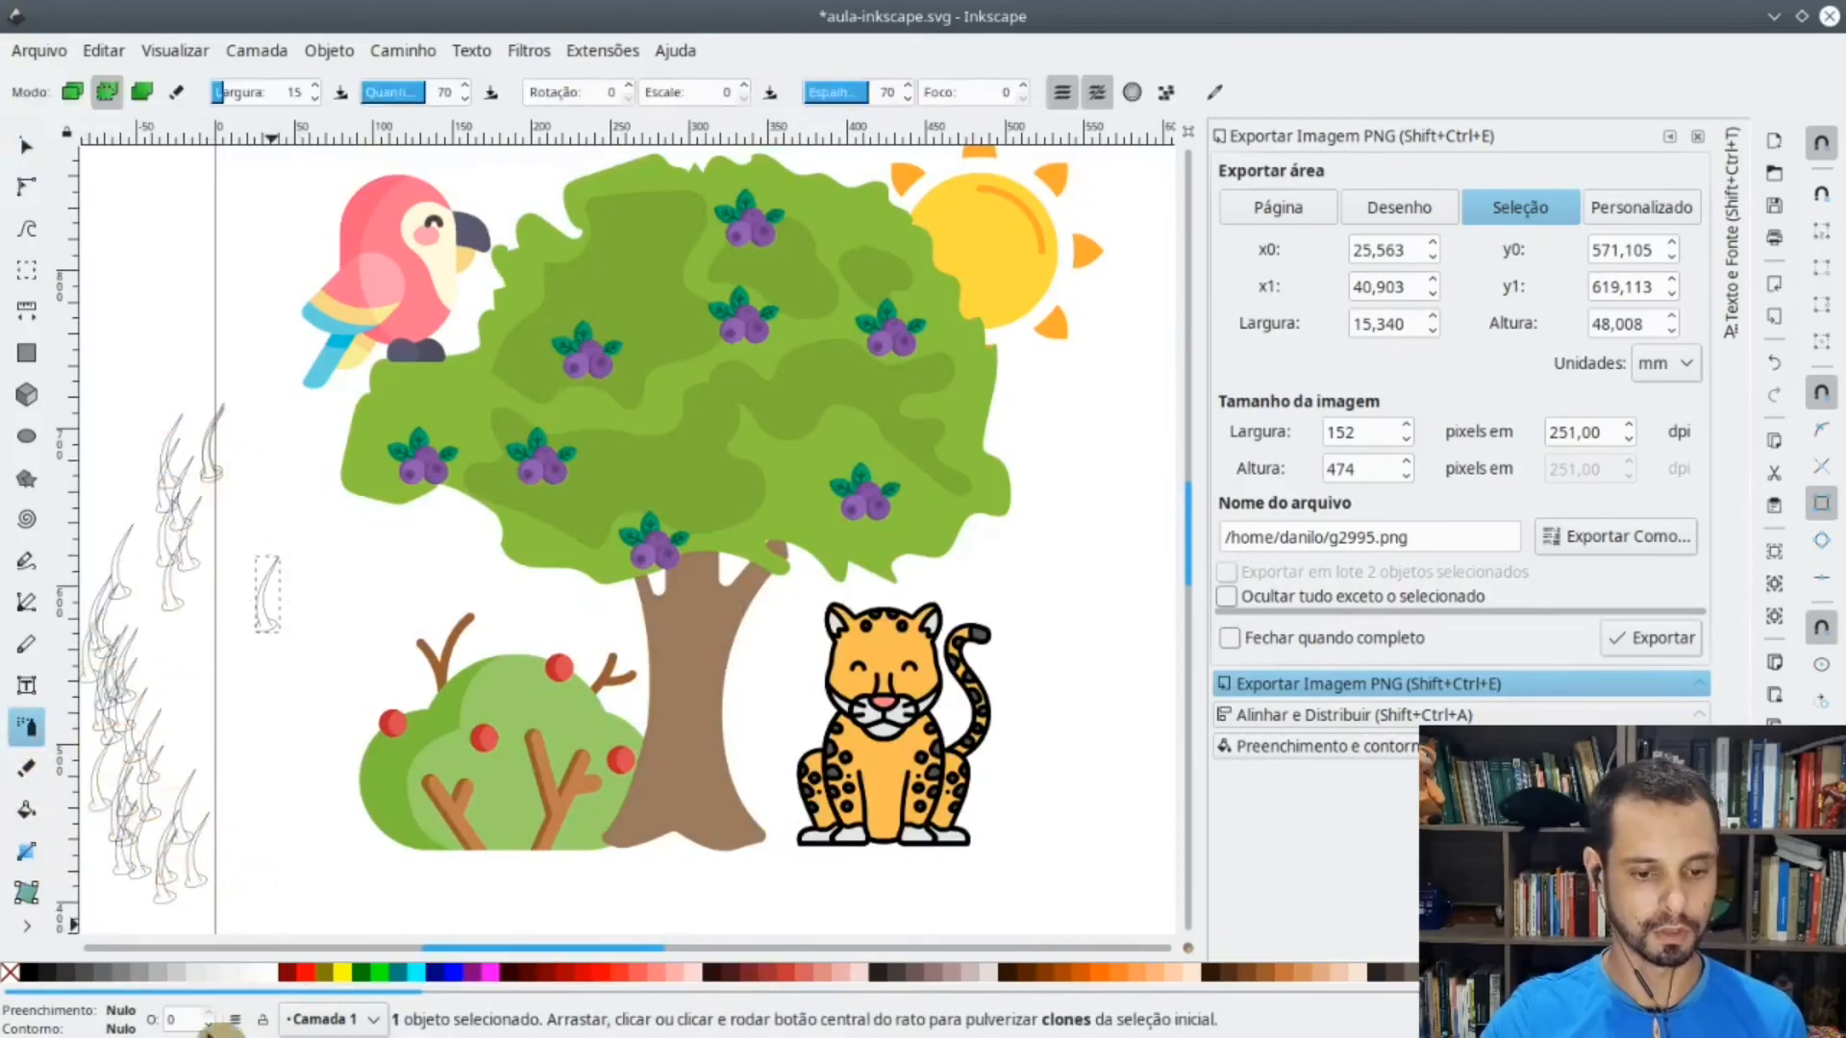
scroll(157, 784, "left", 5)
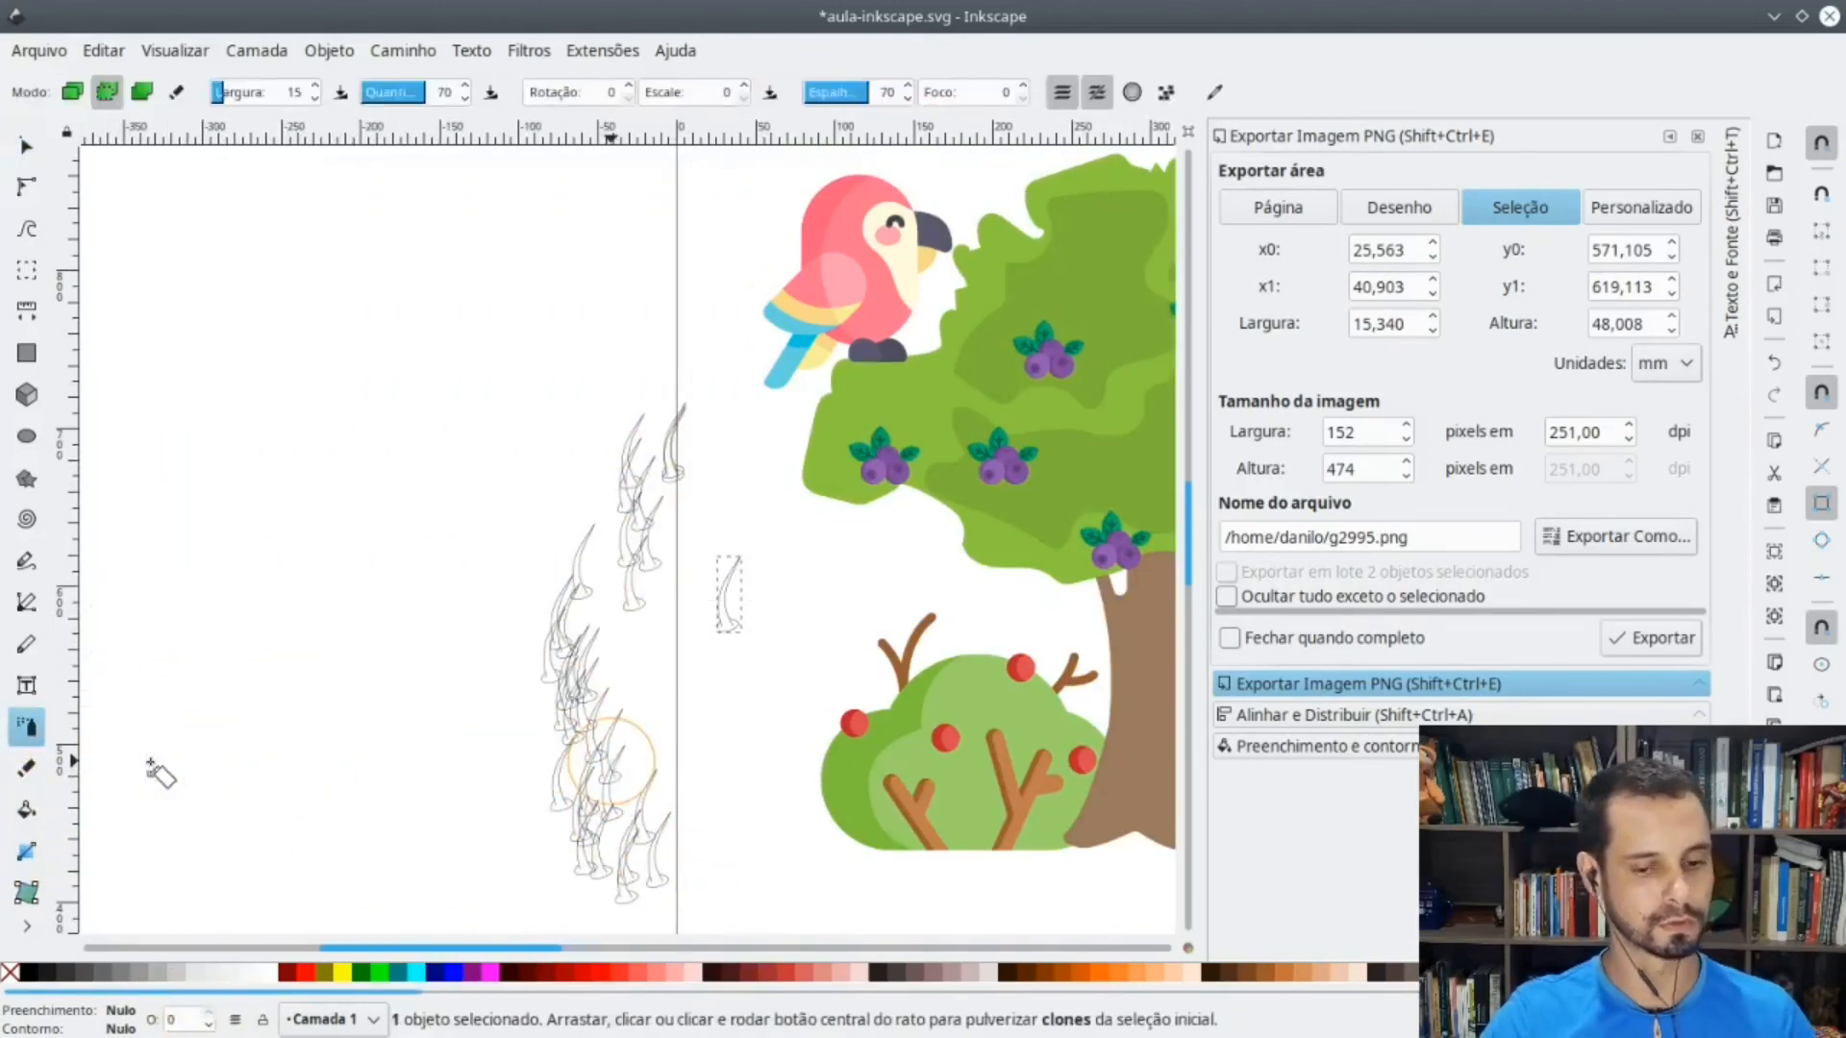
- Delete the hand-drawn outline shape together with all its sprayed clones
left_click(26, 144)
left_click_drag(384, 280, 776, 819)
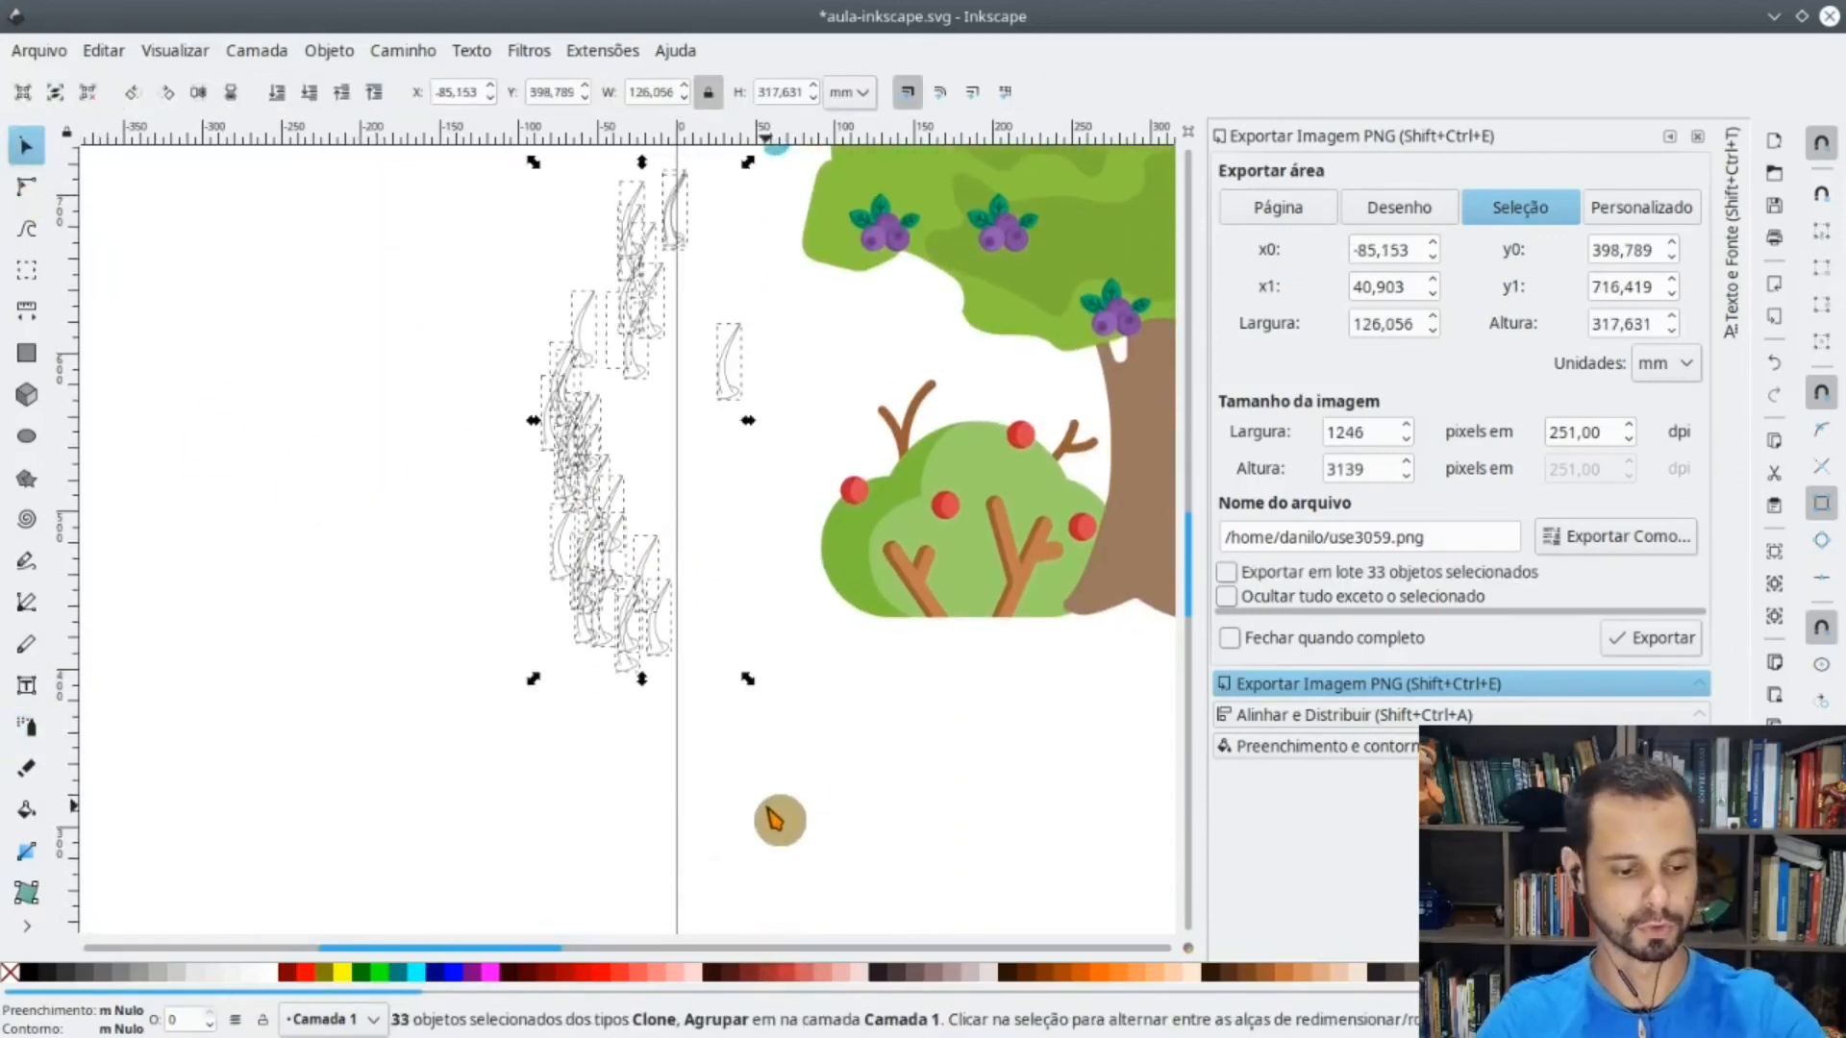
left_click(777, 819)
- Select the complete tree scene, including the macaw, sun, berries, bush and jaguar, without the charts above it
scroll(416, 663, "right", 5)
scroll(670, 558, "up", 9)
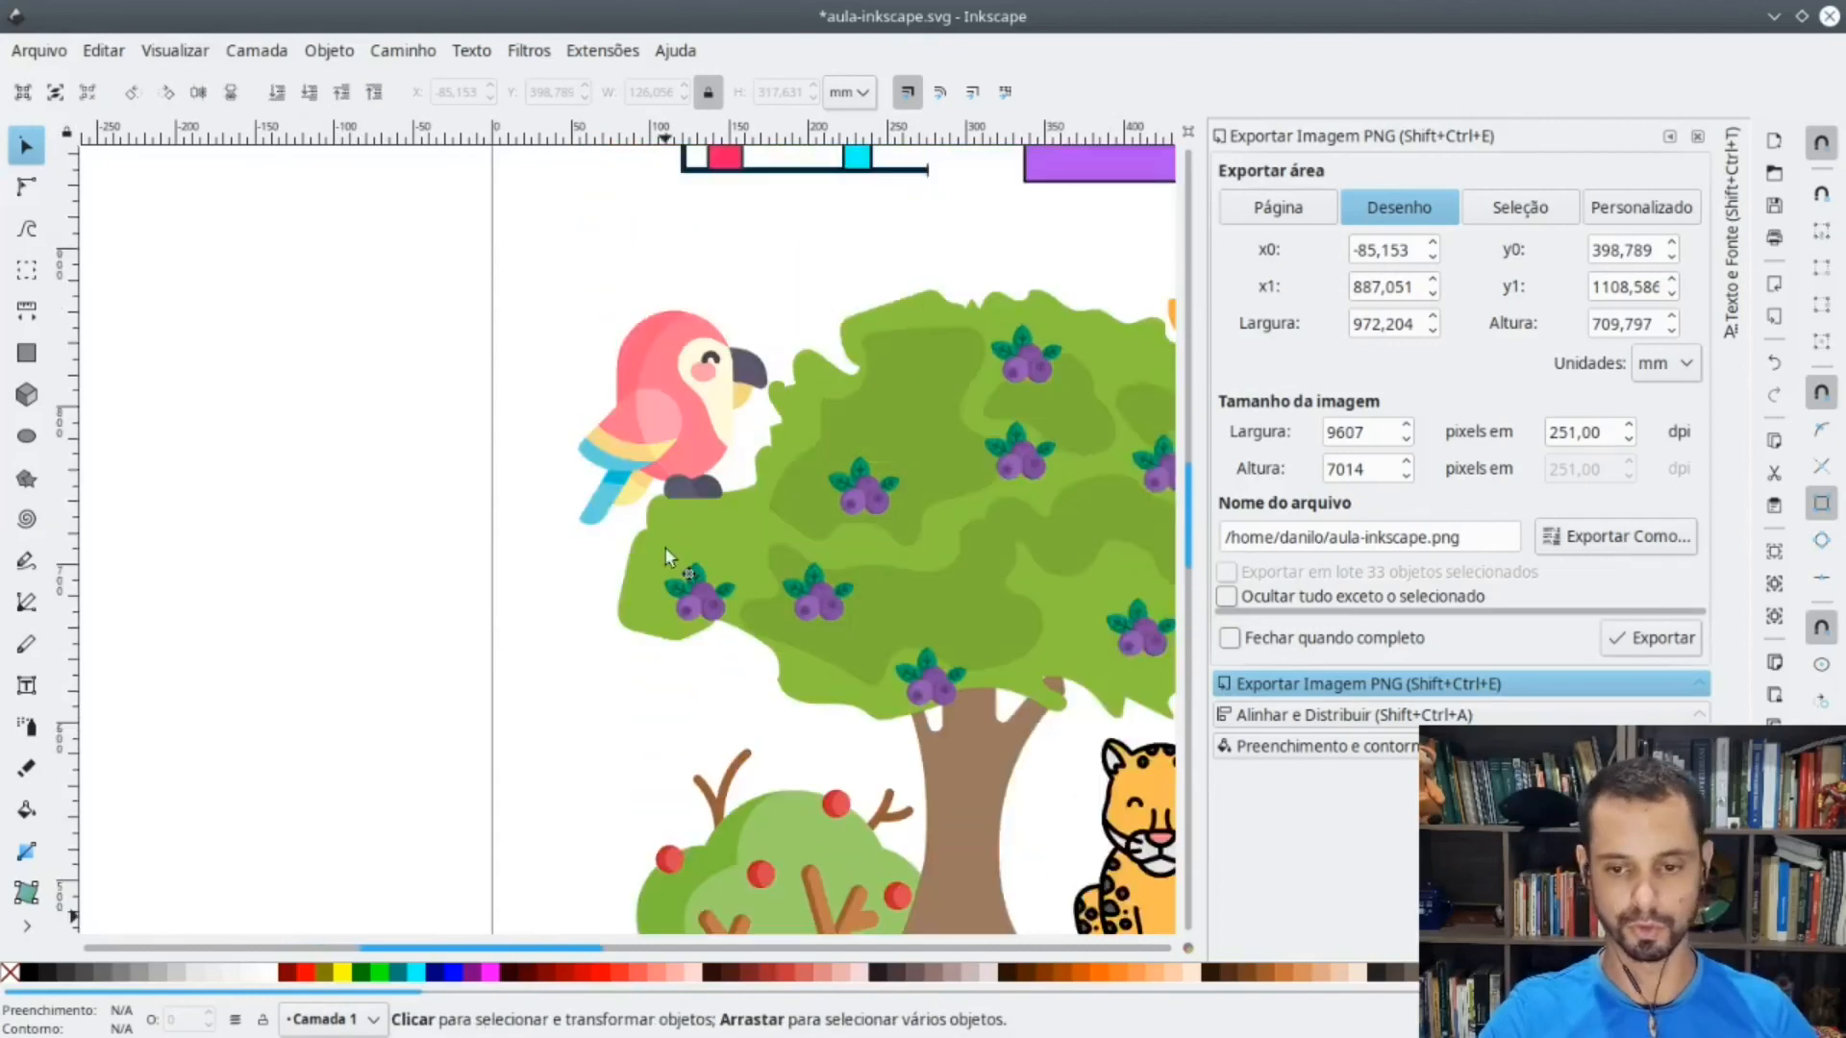
scroll(670, 557, "down", 3, "ctrl")
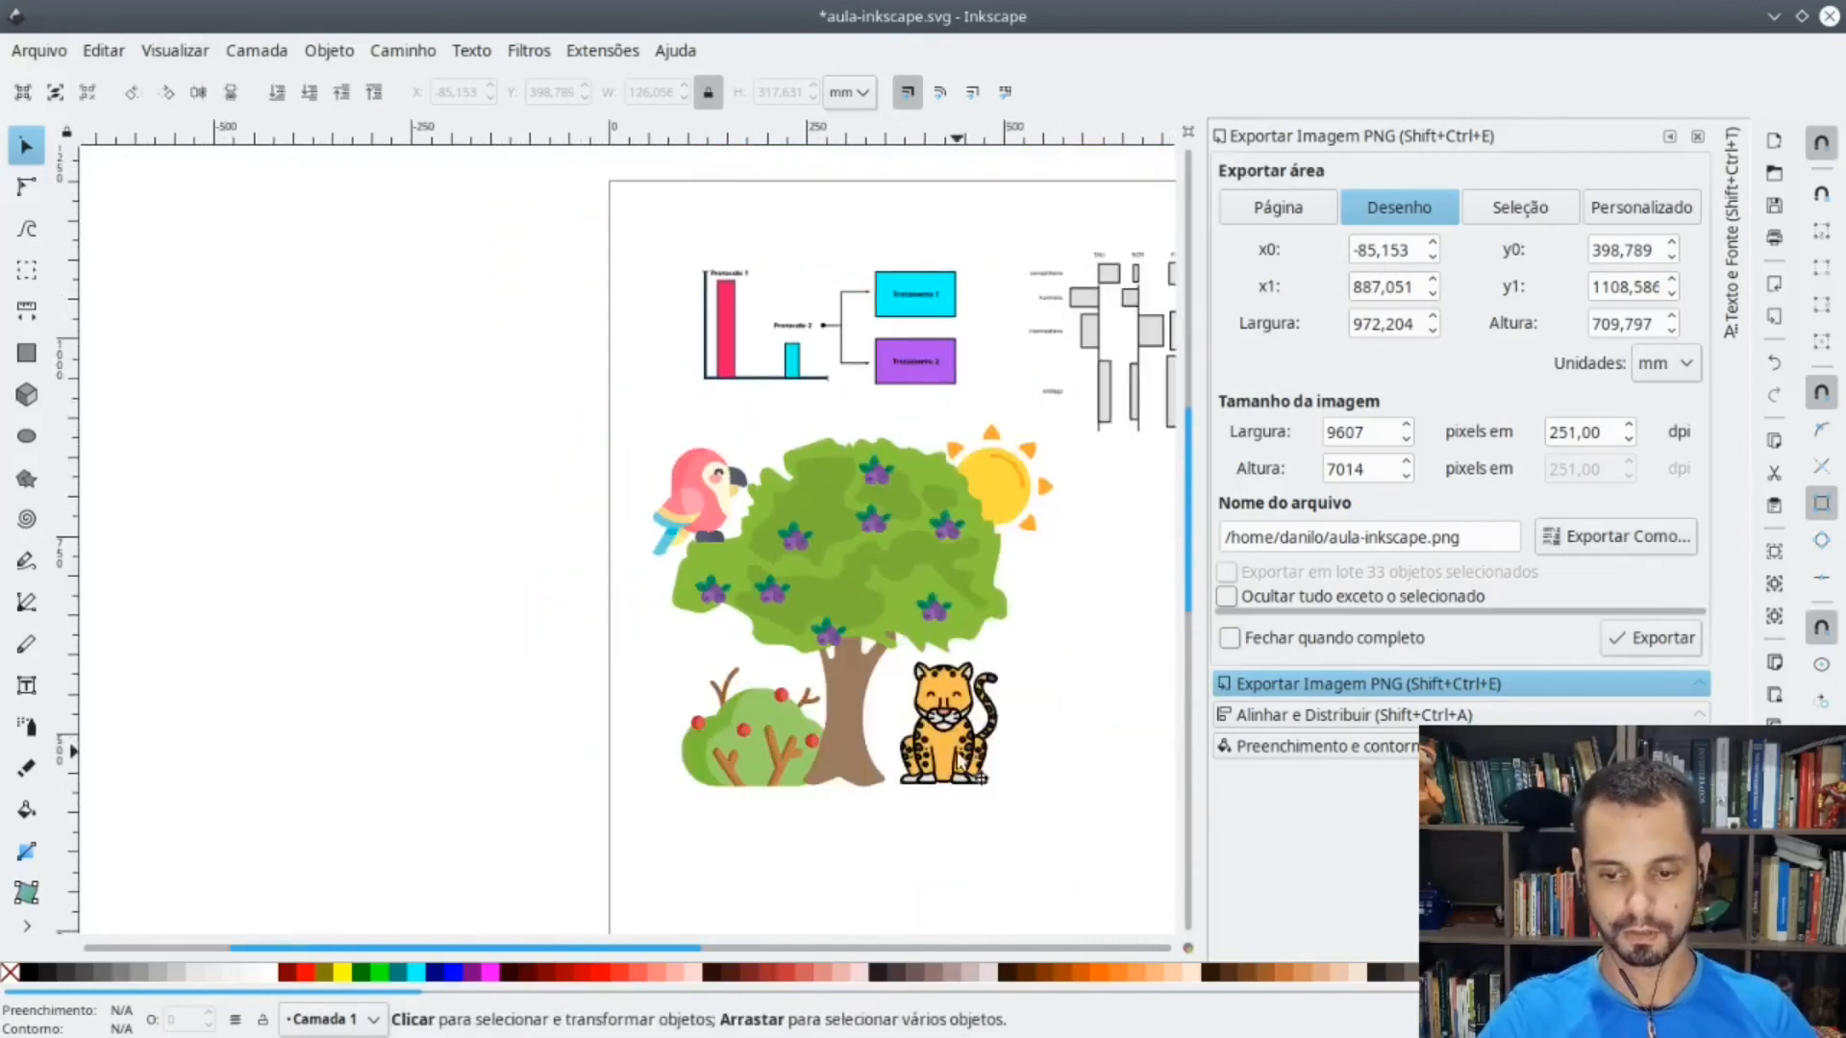
scroll(1150, 594, "right", 3)
mouse_move(414, 402)
left_mouse_down()
mouse_move(823, 669)
mouse_move(989, 918)
left_mouse_up()
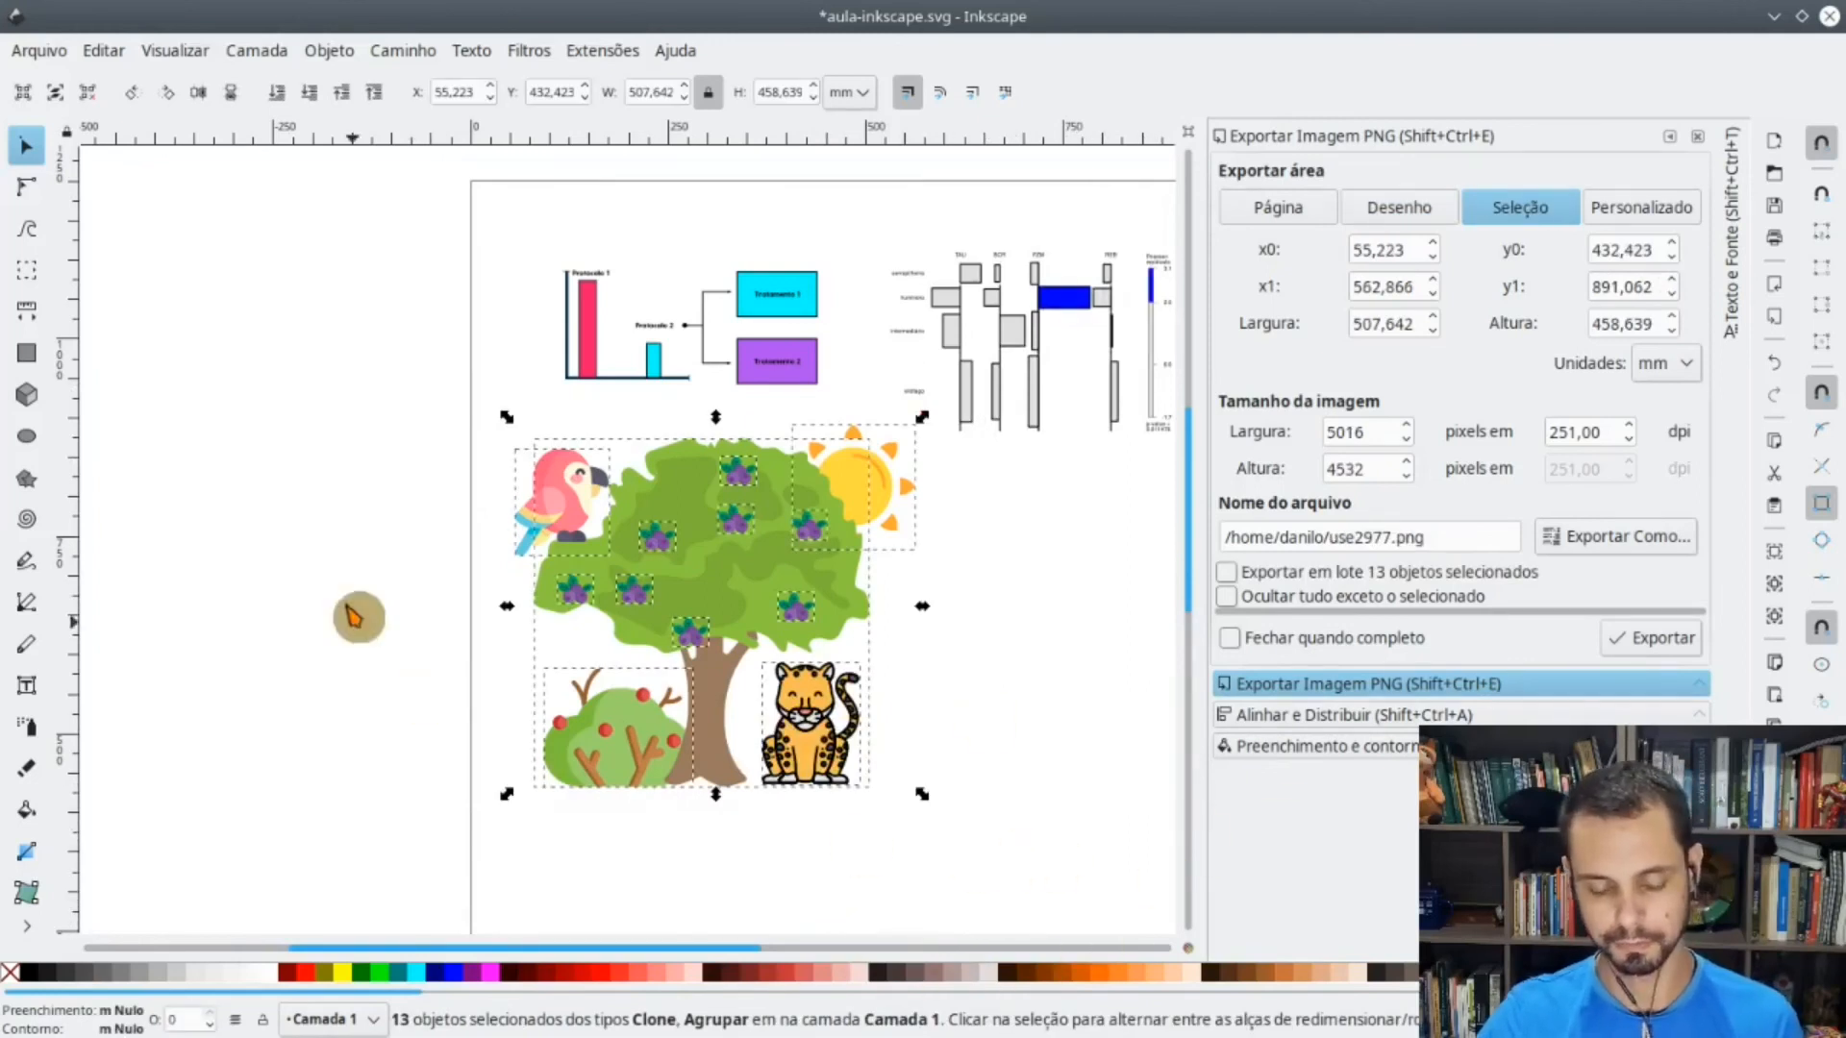
left_click(101, 574)
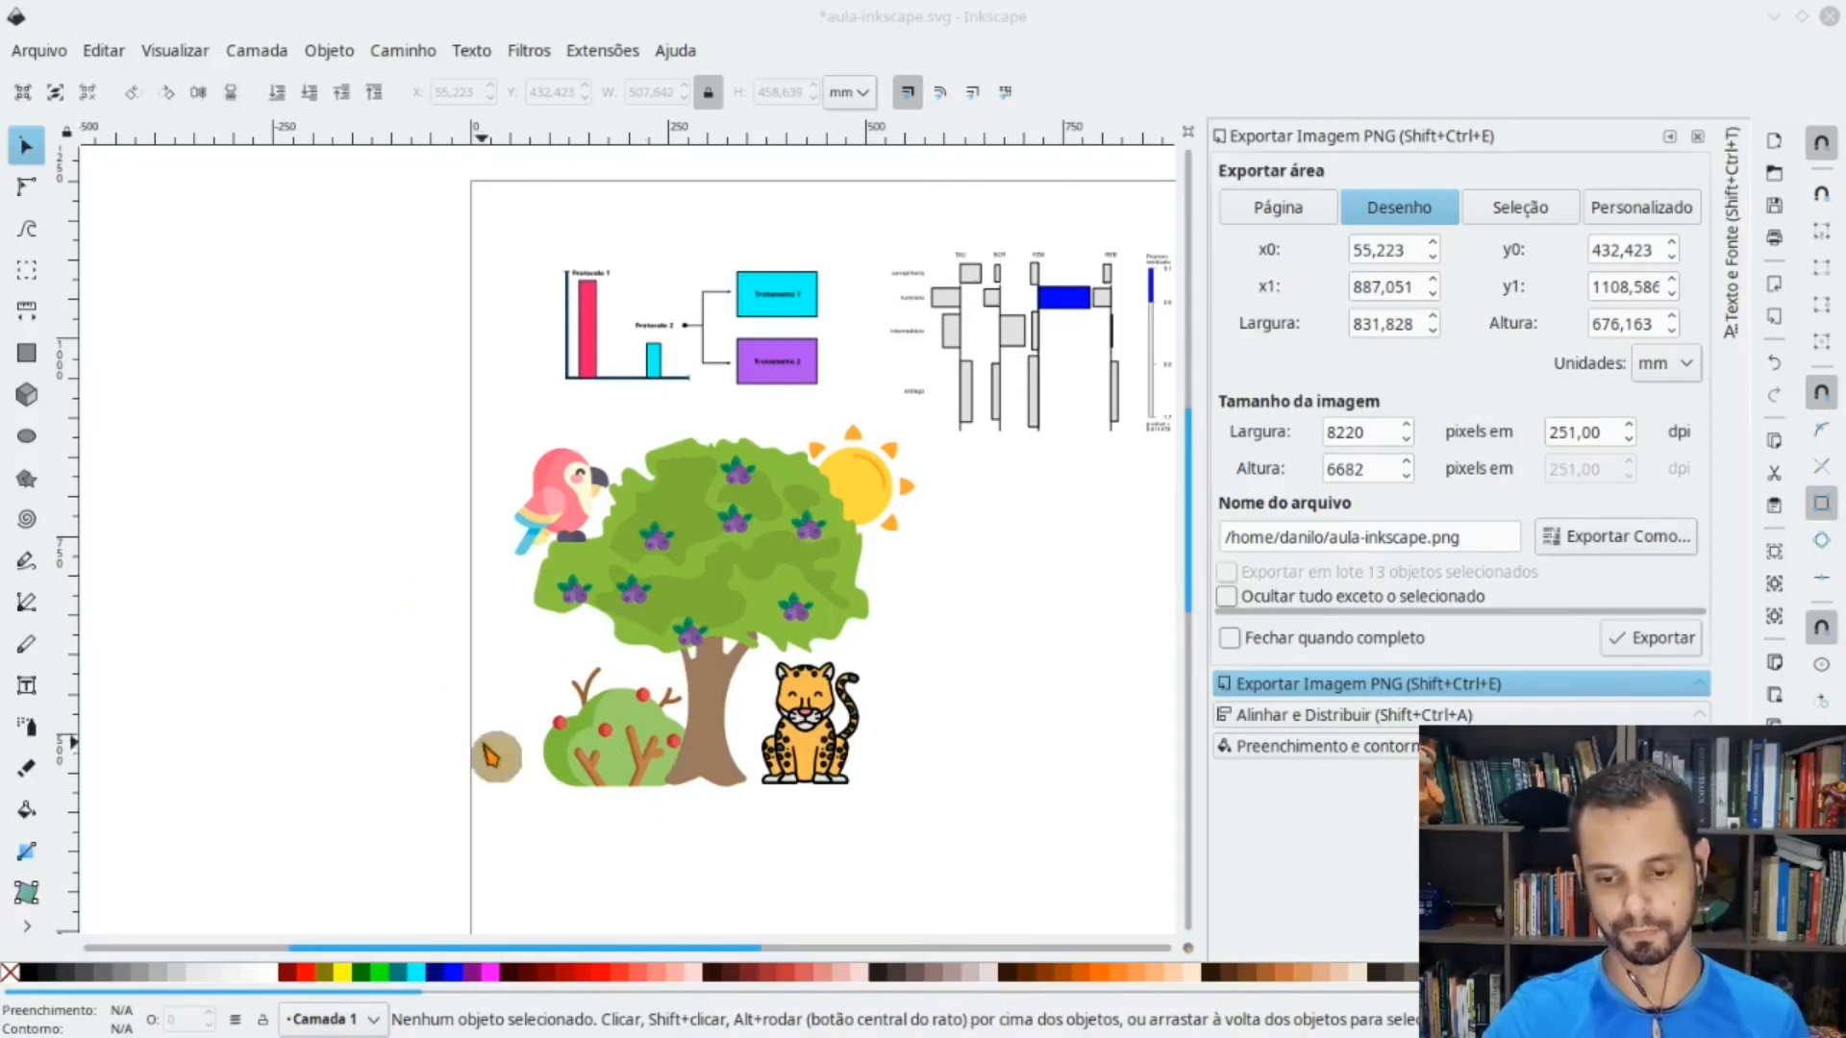
left_click_drag(401, 412, 1043, 921)
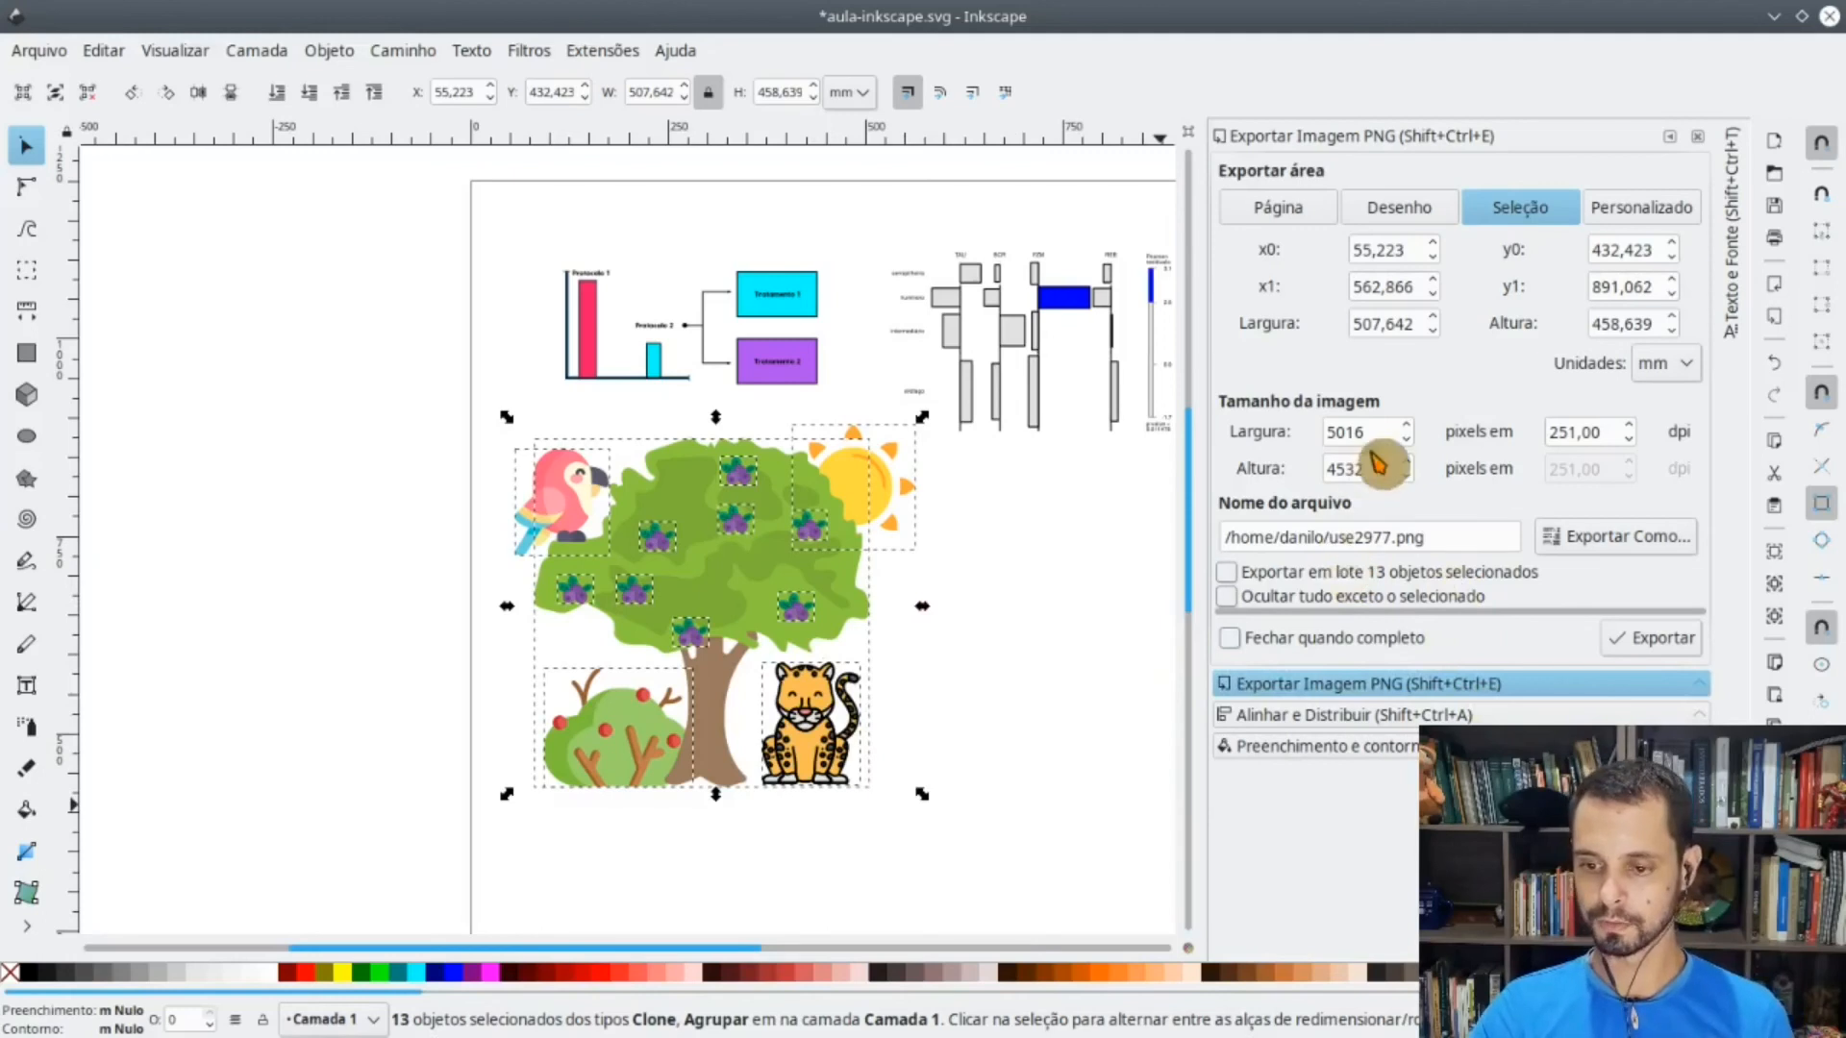
- Export the selected scene as fofuxo.png with an image width of 2100 pixels
left_click_drag(1373, 432, 1262, 448)
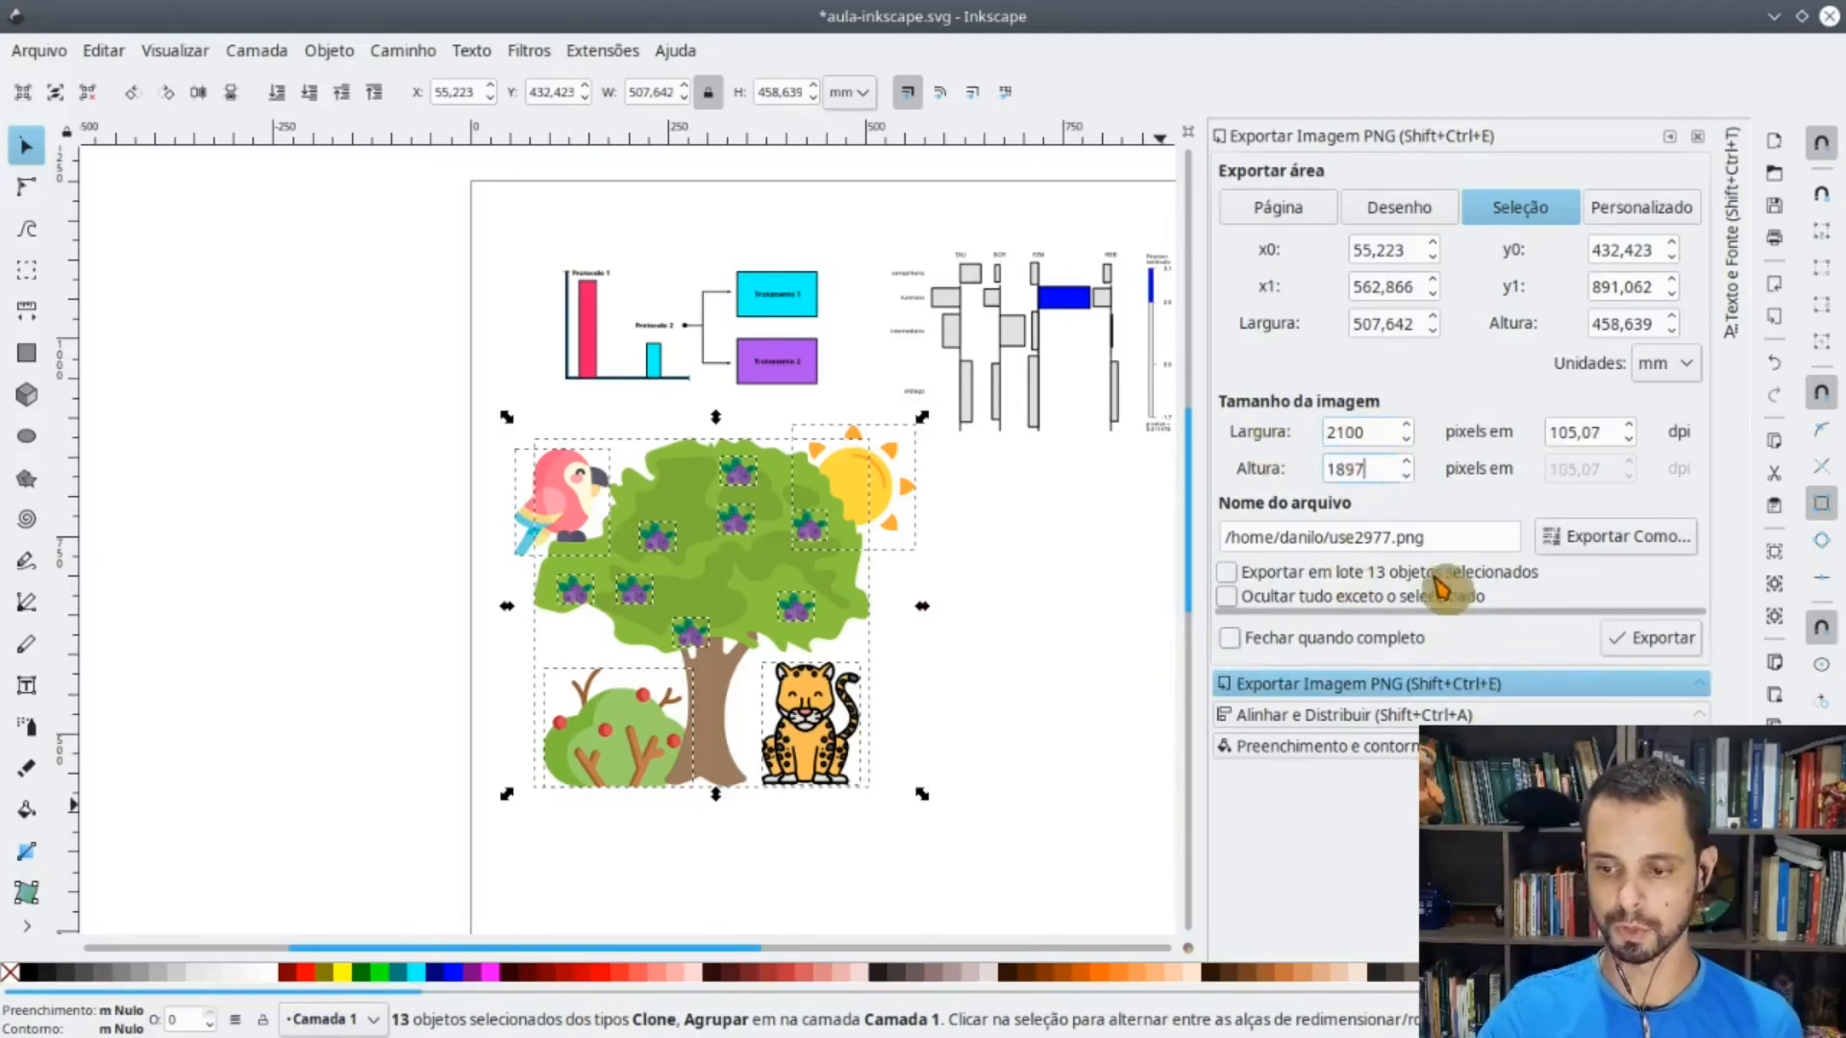
double_click(1360, 537)
left_click(1632, 652)
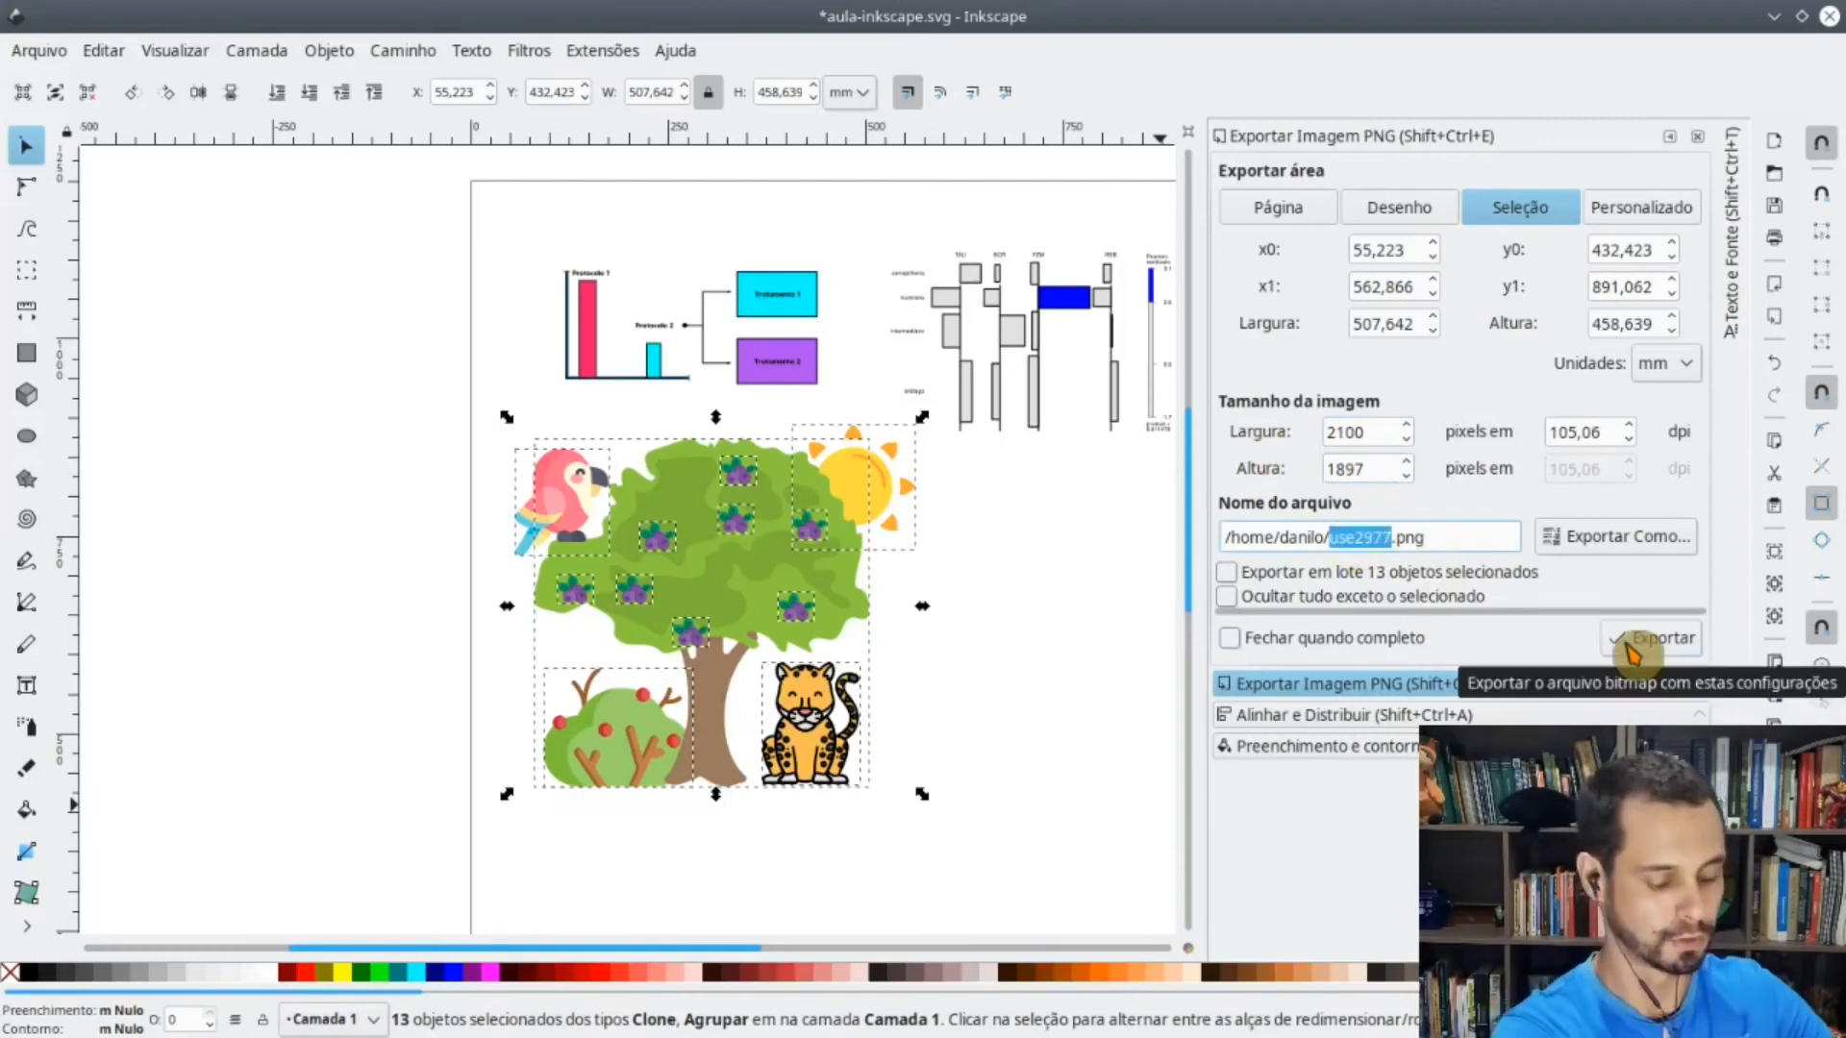
type("fofuxo")
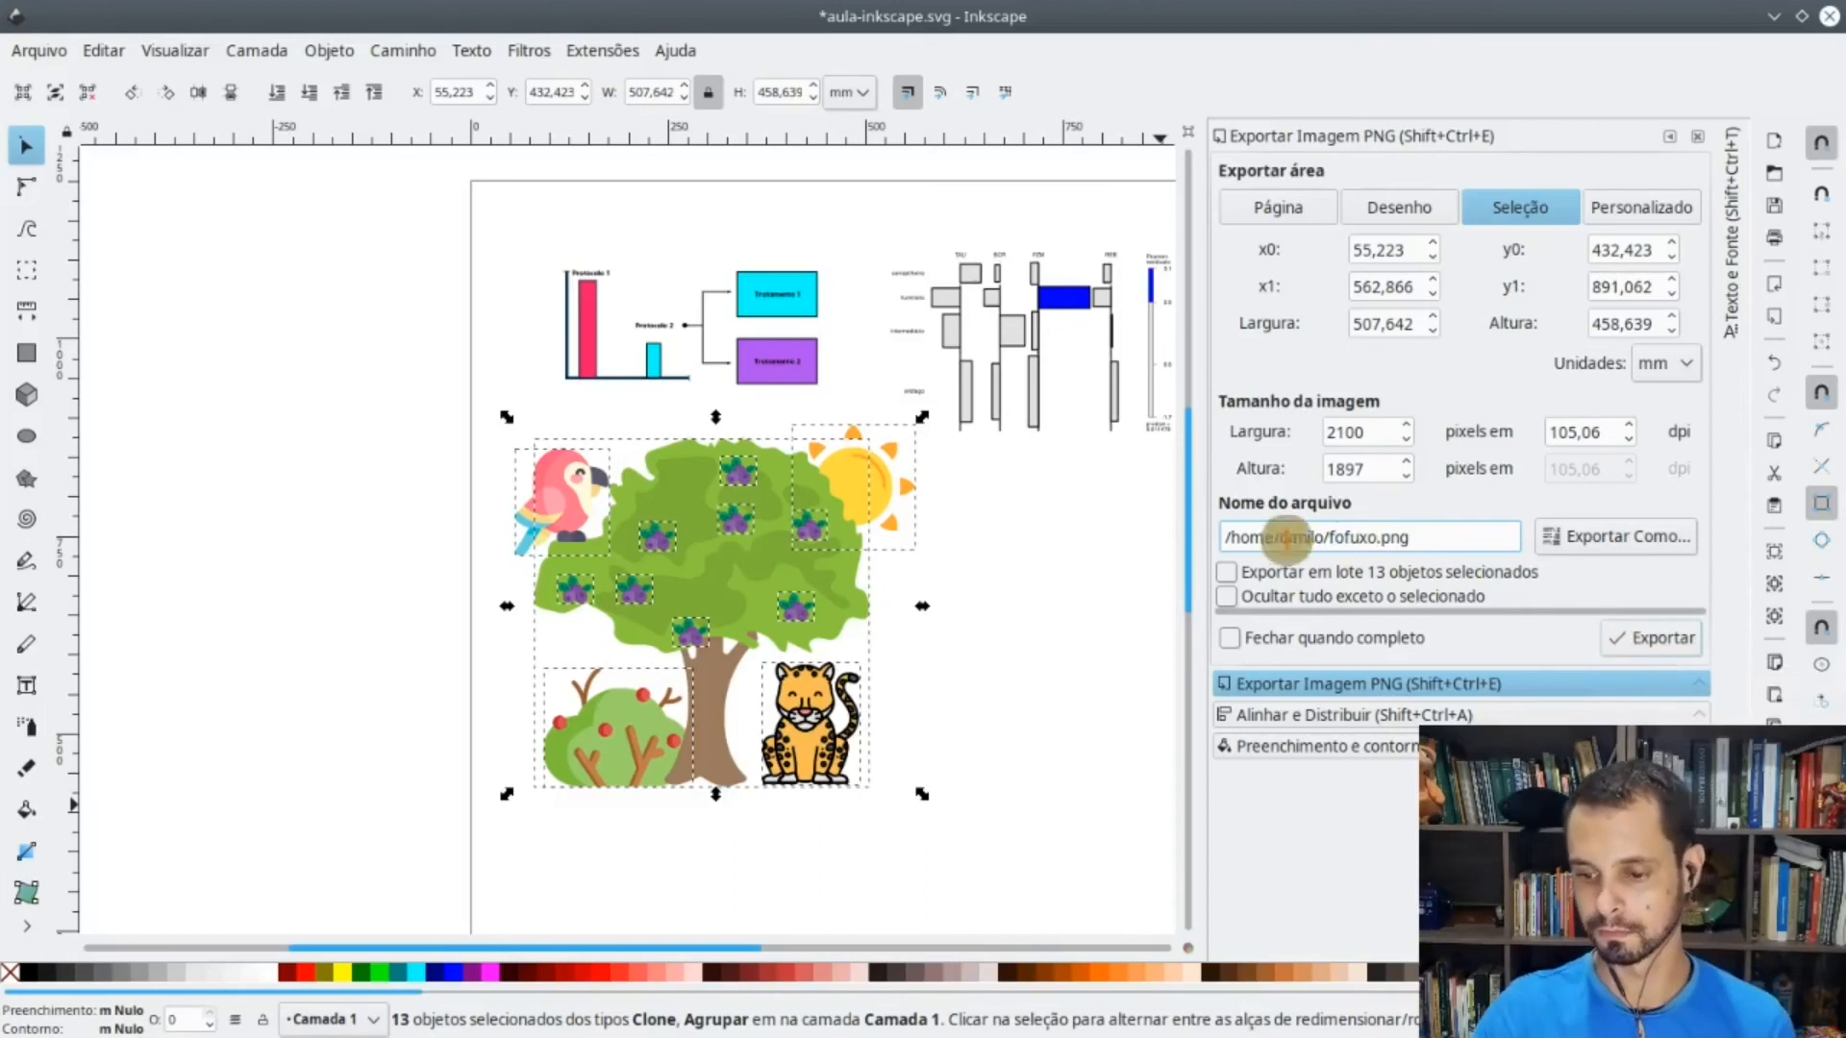
left_click(1644, 640)
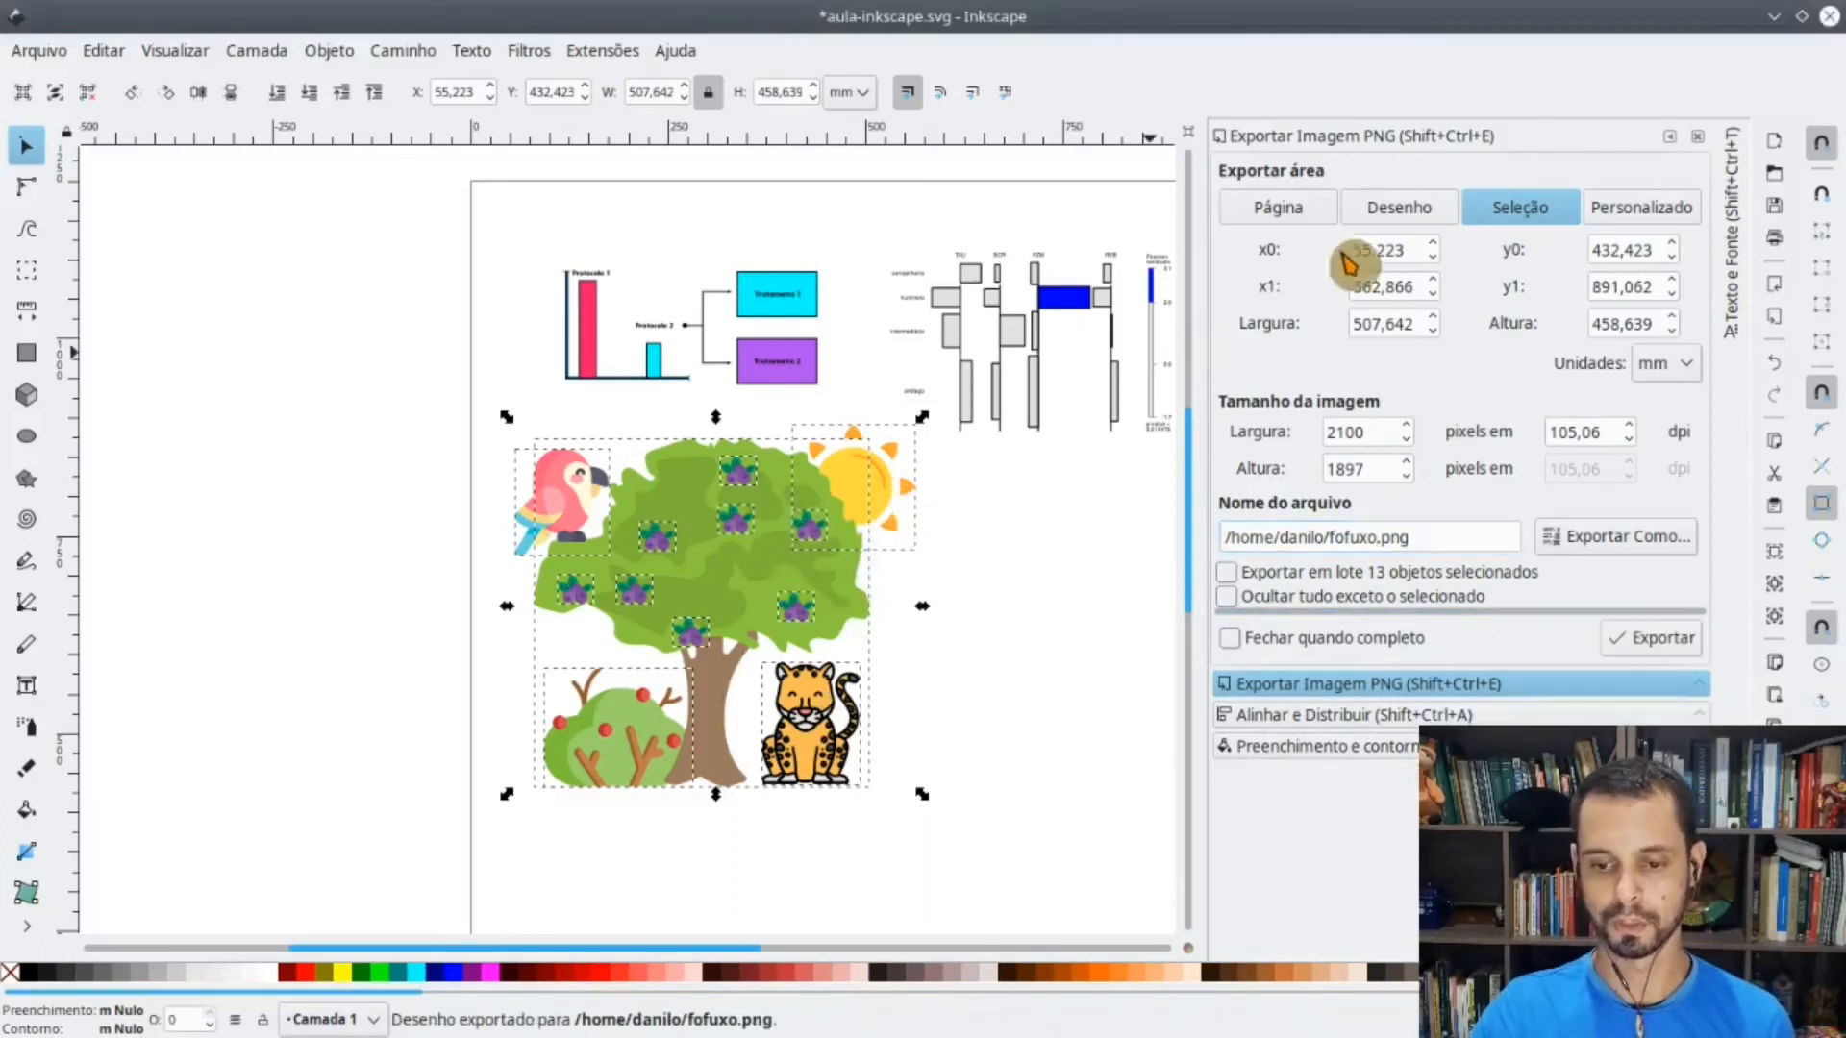
- Switch to LibreOffice Impress, add a new slide after the RStudio chart slide and insert the exported tree scene picture
key("alt+Tab")
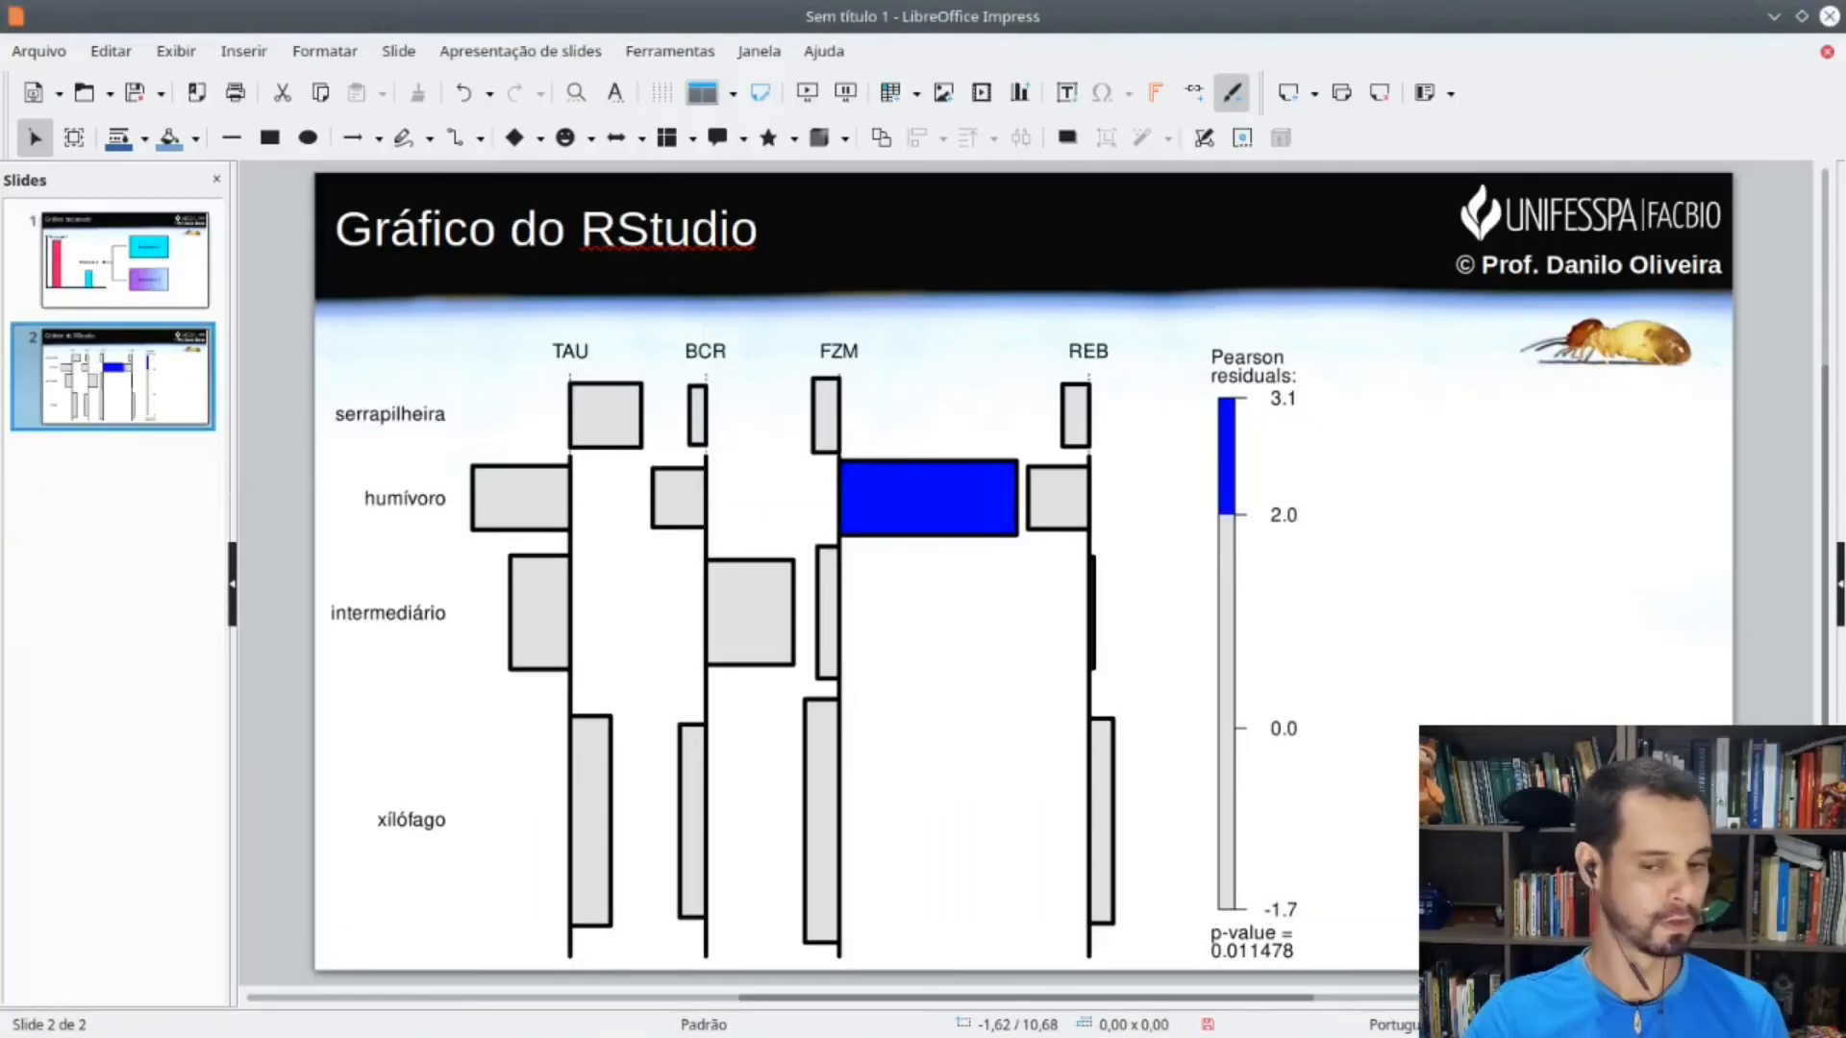
right_click(154, 402)
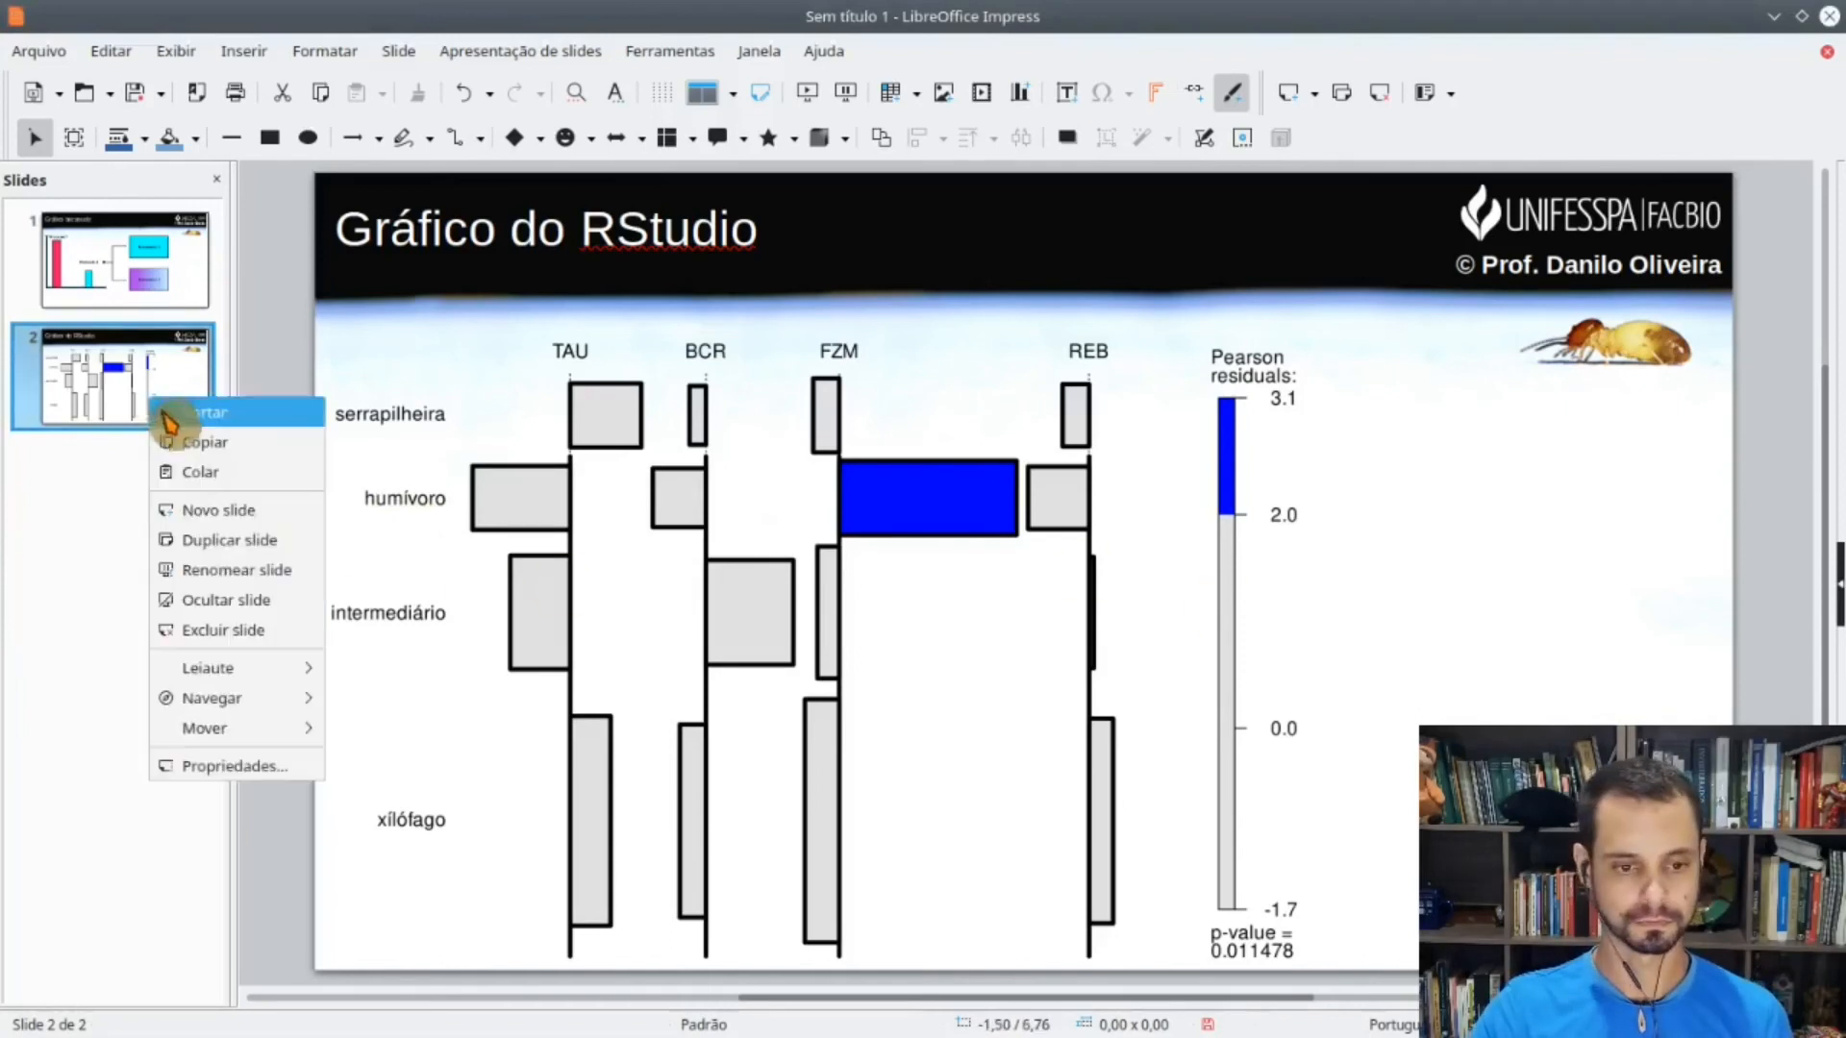
left_click(249, 527)
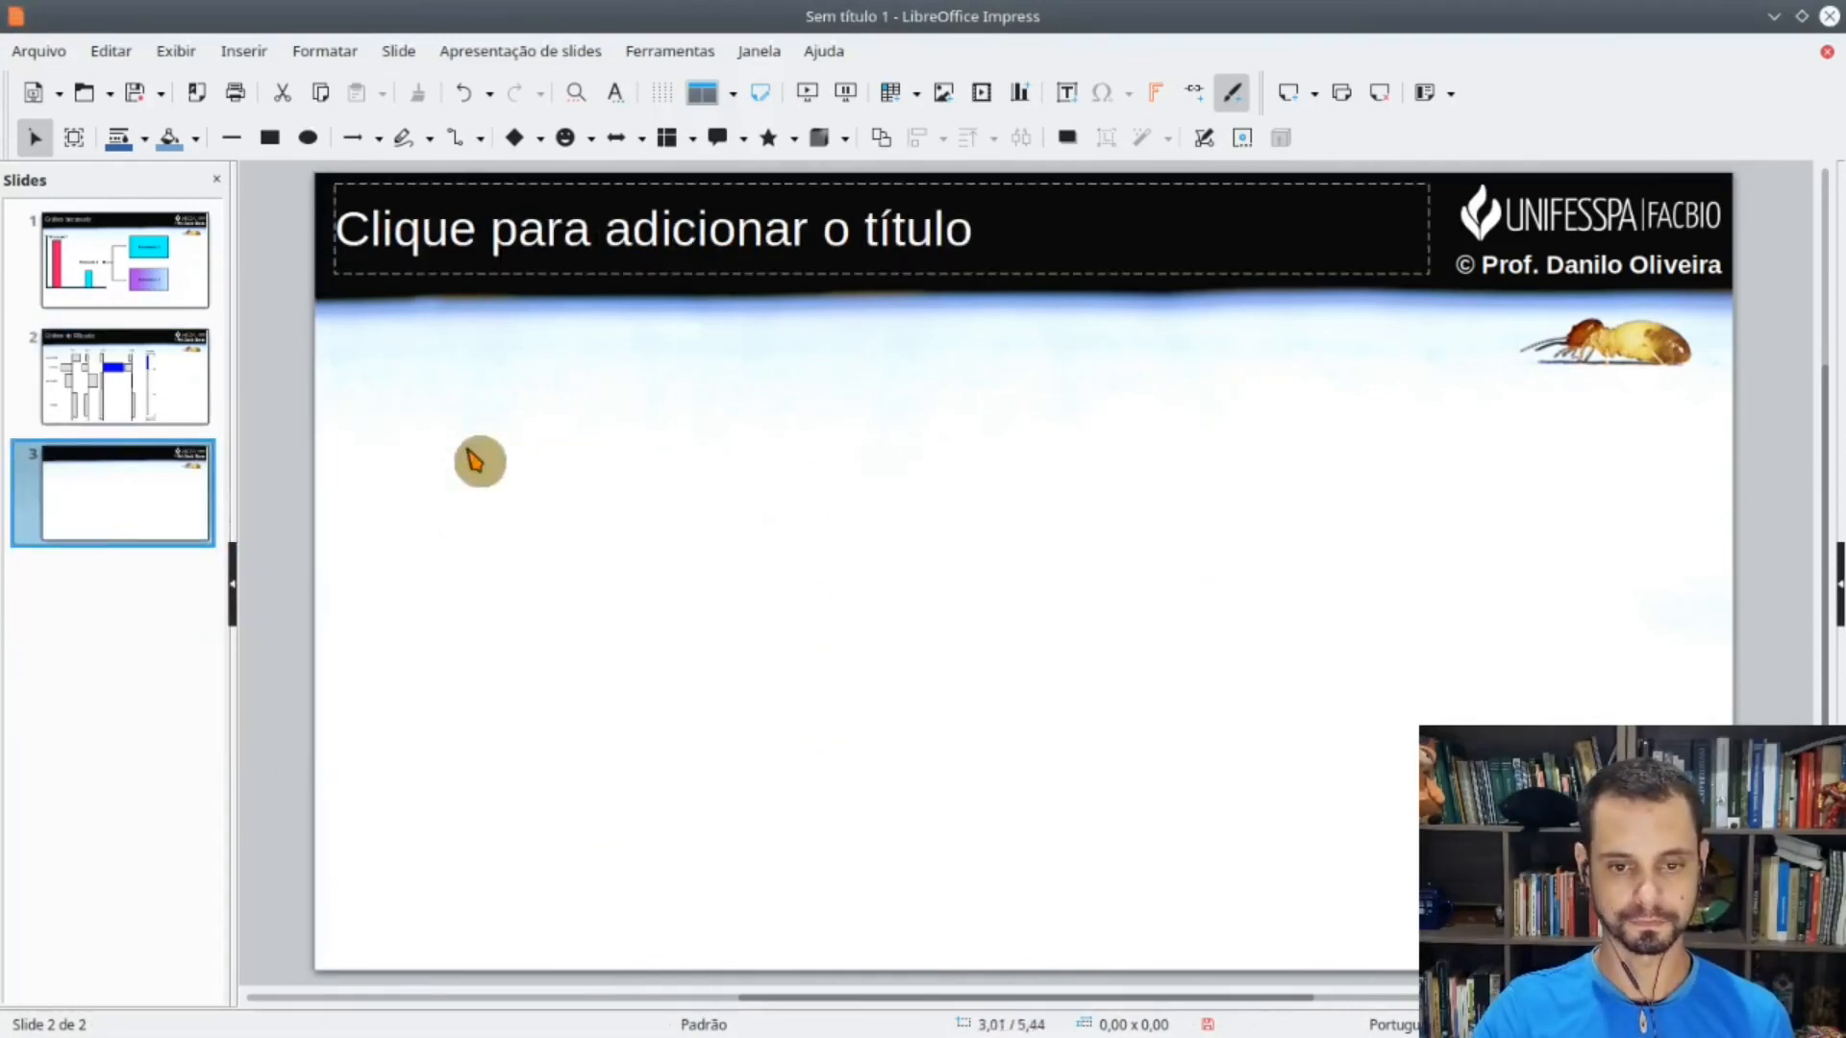
key("ctrl+v")
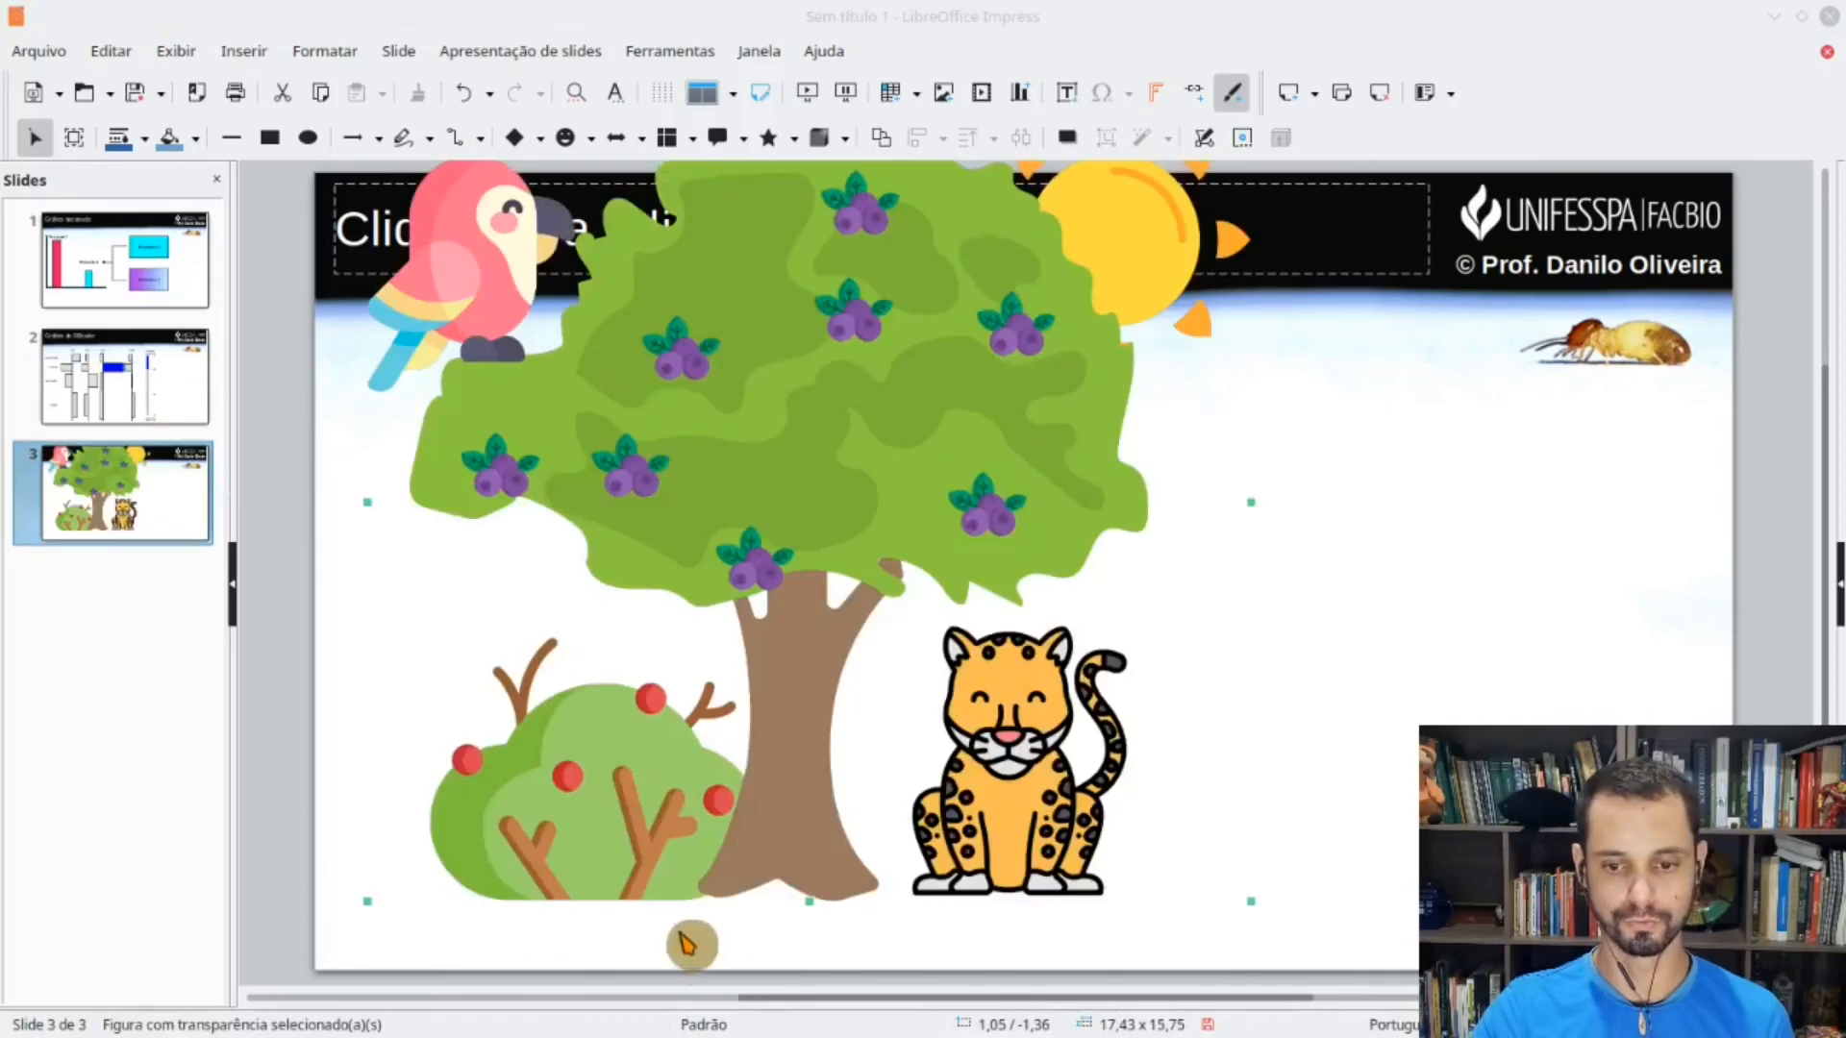
- Move and shrink the tree picture to fit below the slide's header, and title the slide "Desenho fofíneo"
left_click_drag(773, 551, 971, 621)
left_click_drag(563, 176, 689, 285)
left_click(484, 232)
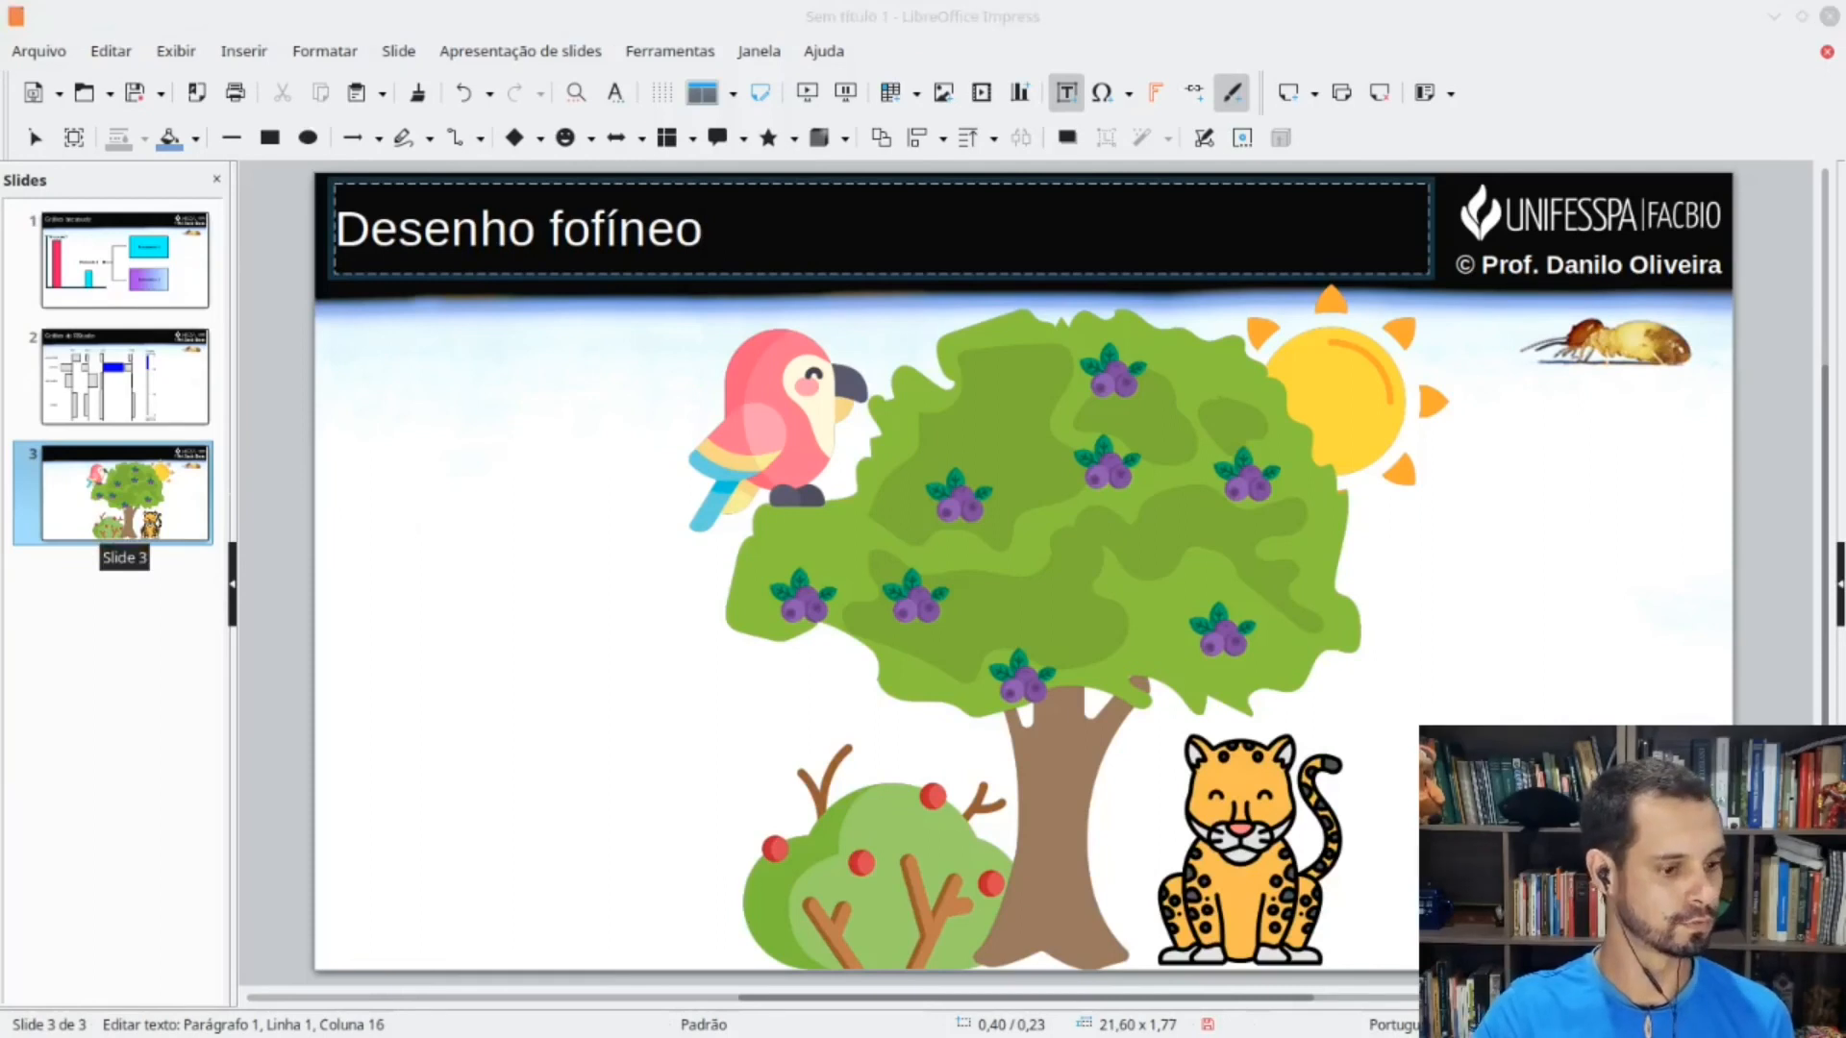
left_click(330, 843)
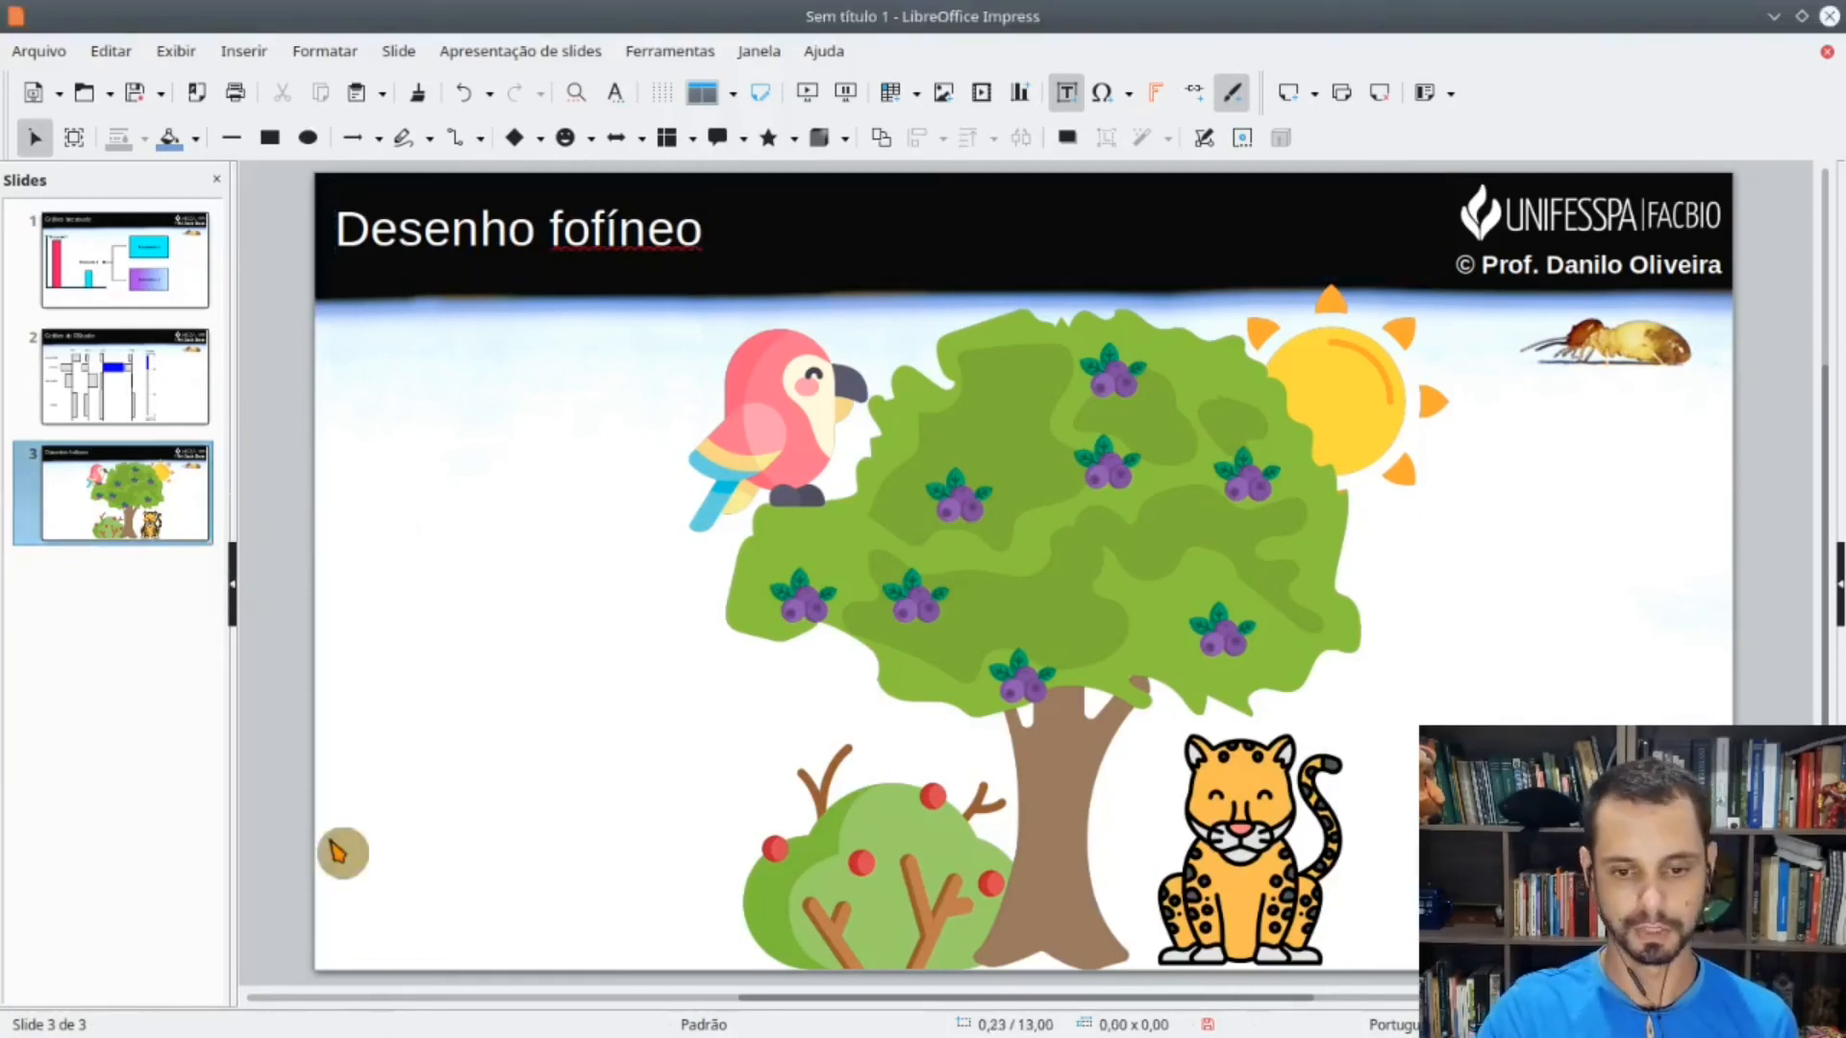
- Switch to the Flaticon site in Chrome and search the free icons for "flaticon"
key("alt+Tab")
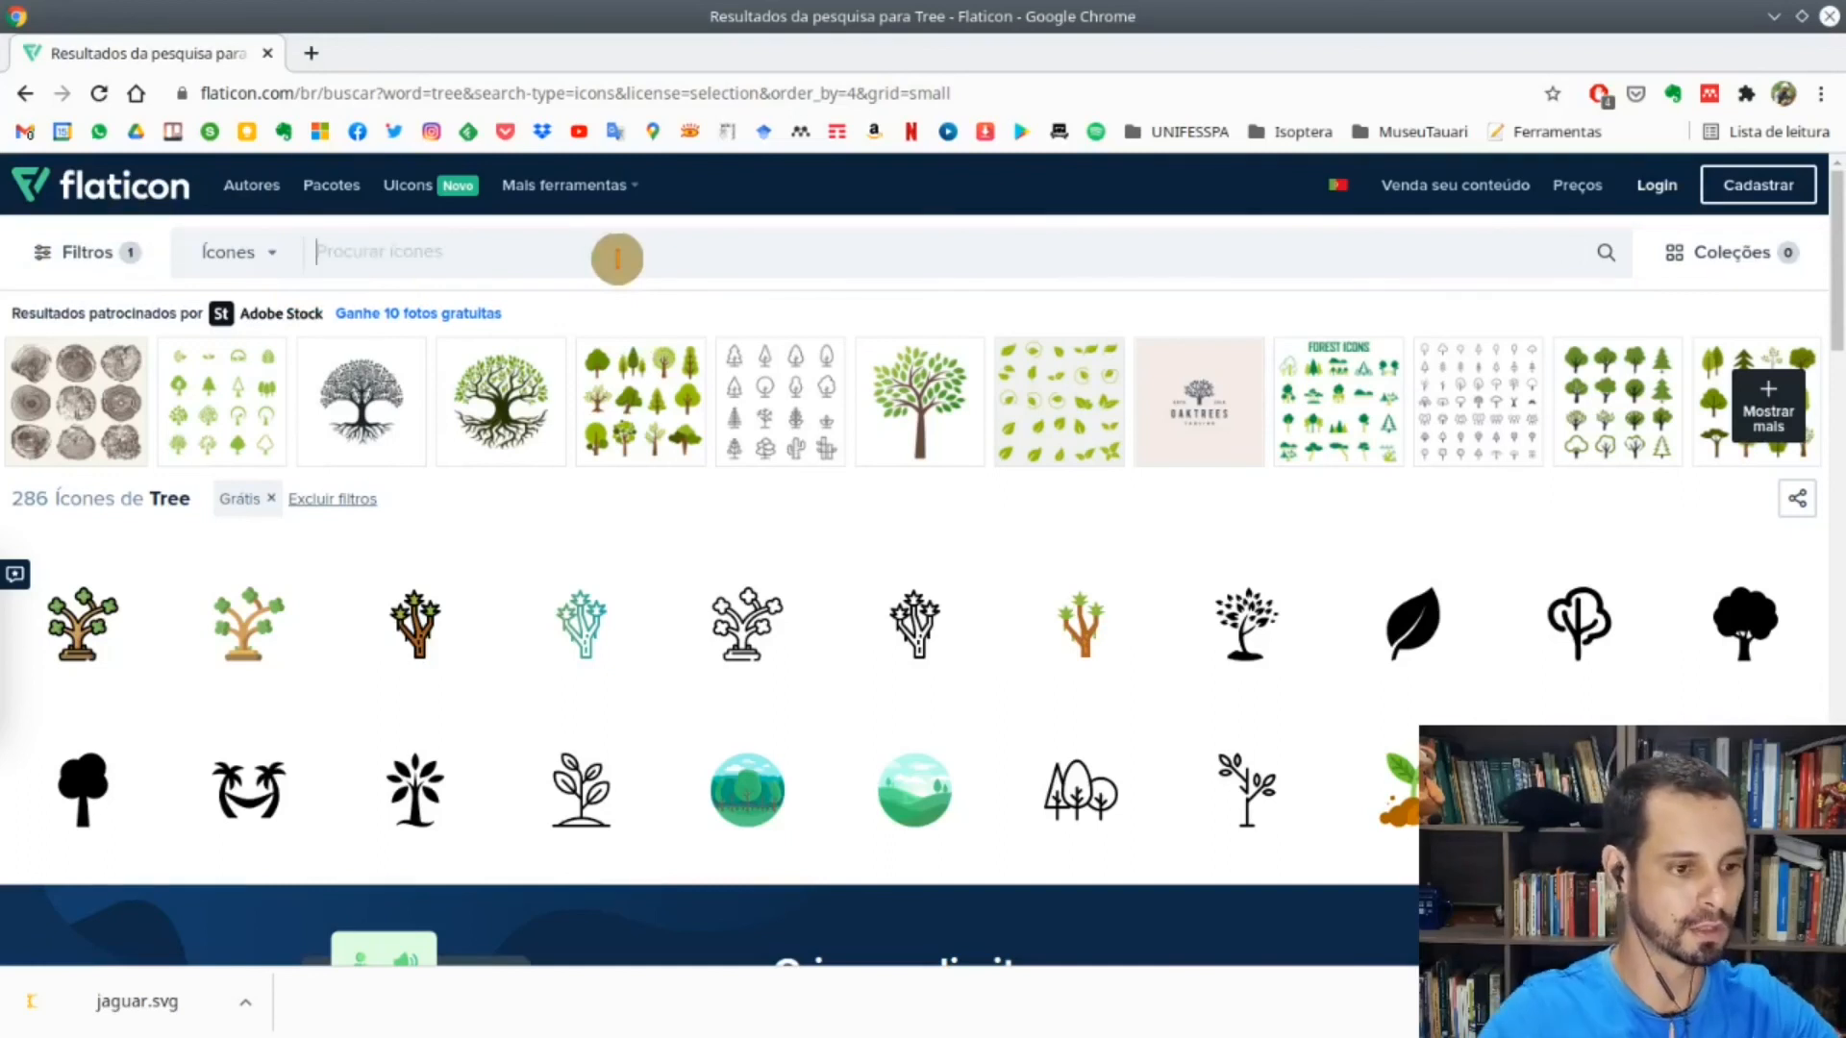
key("BackSpace")
type("latiicon")
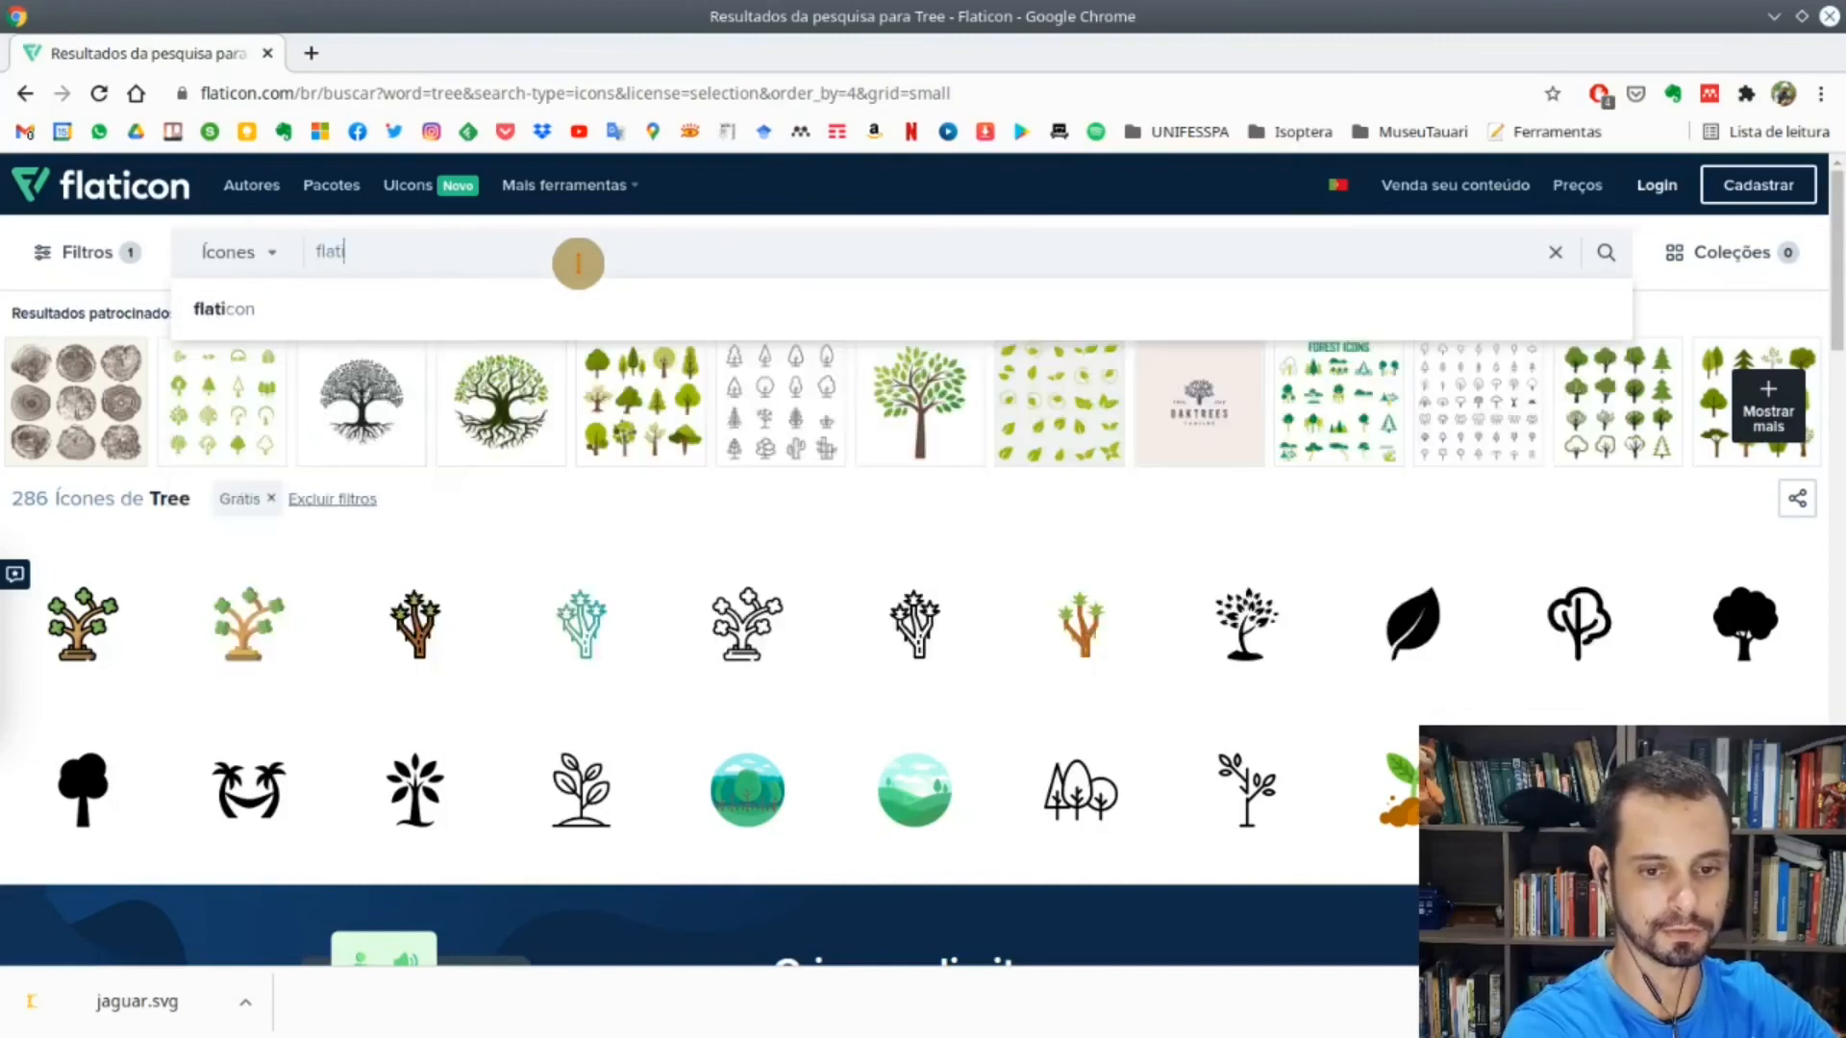
left_click(373, 307)
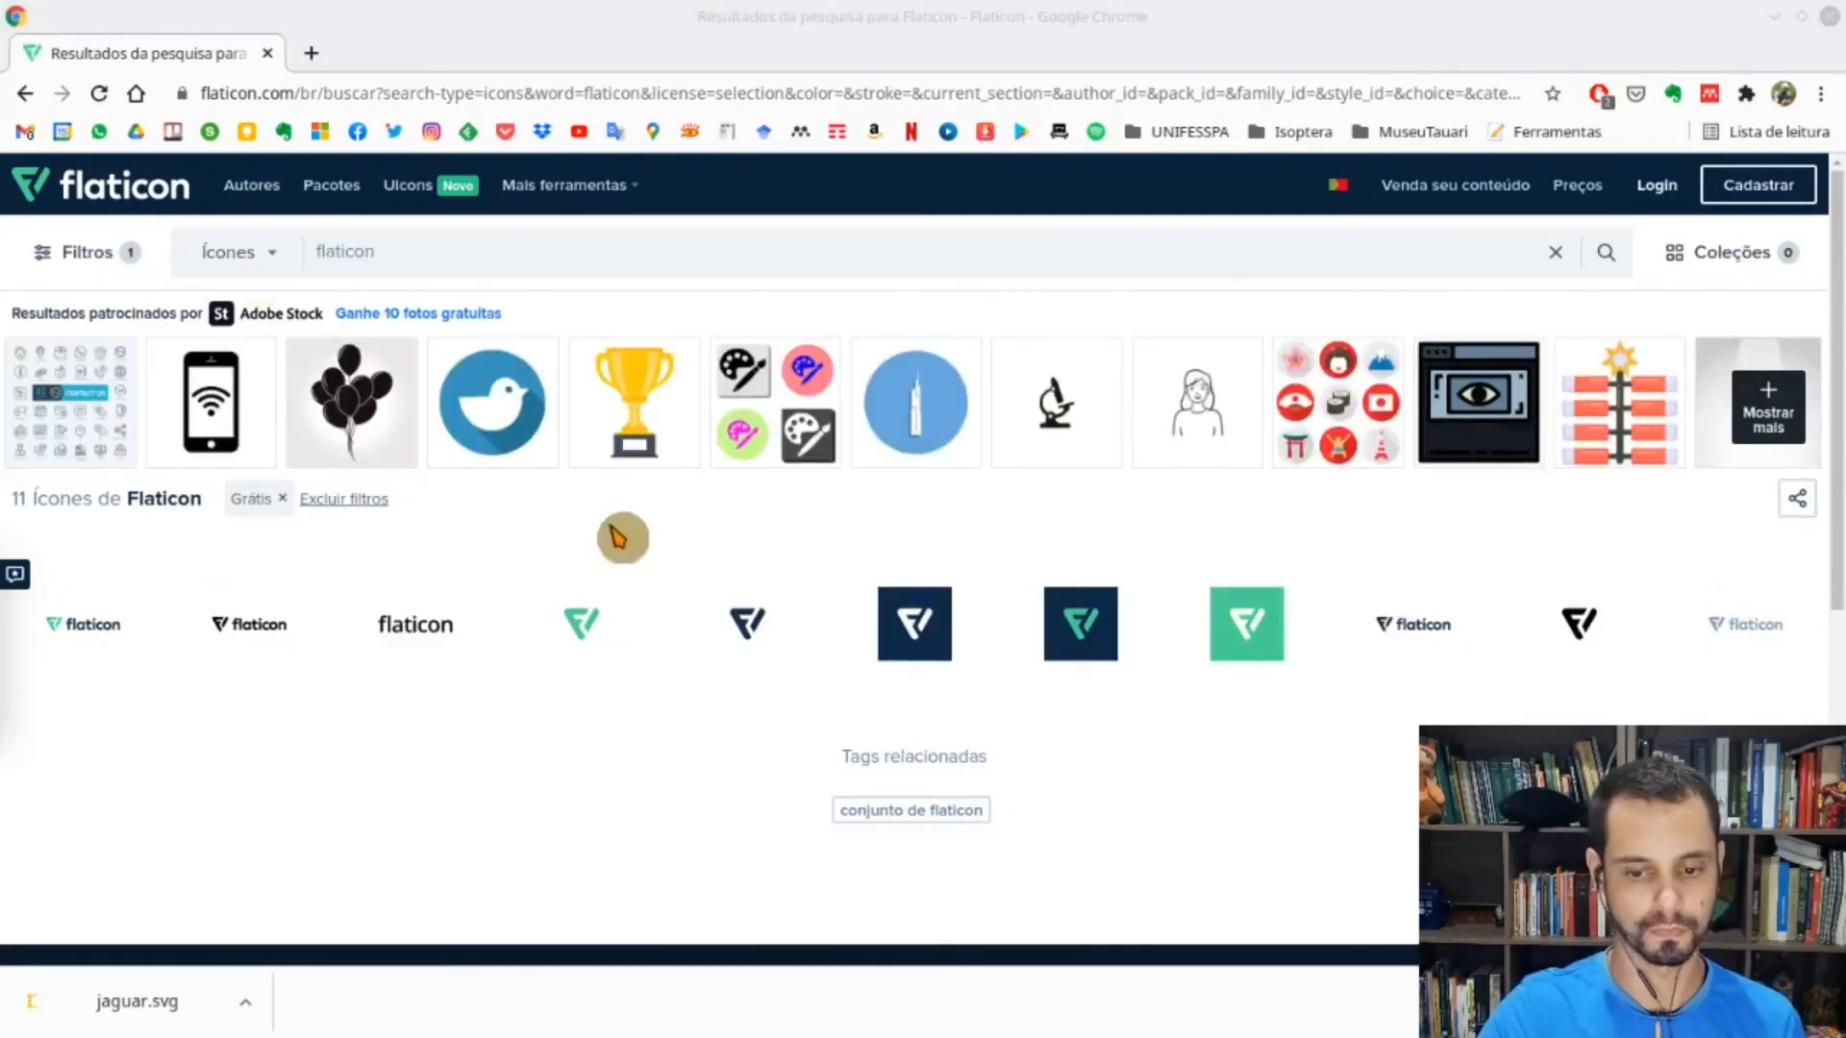
- Download the first Flaticon logo with its wordmark as a free SVG, saved as flaticon.svg
scroll(618, 536, "down", 2)
left_click(106, 442)
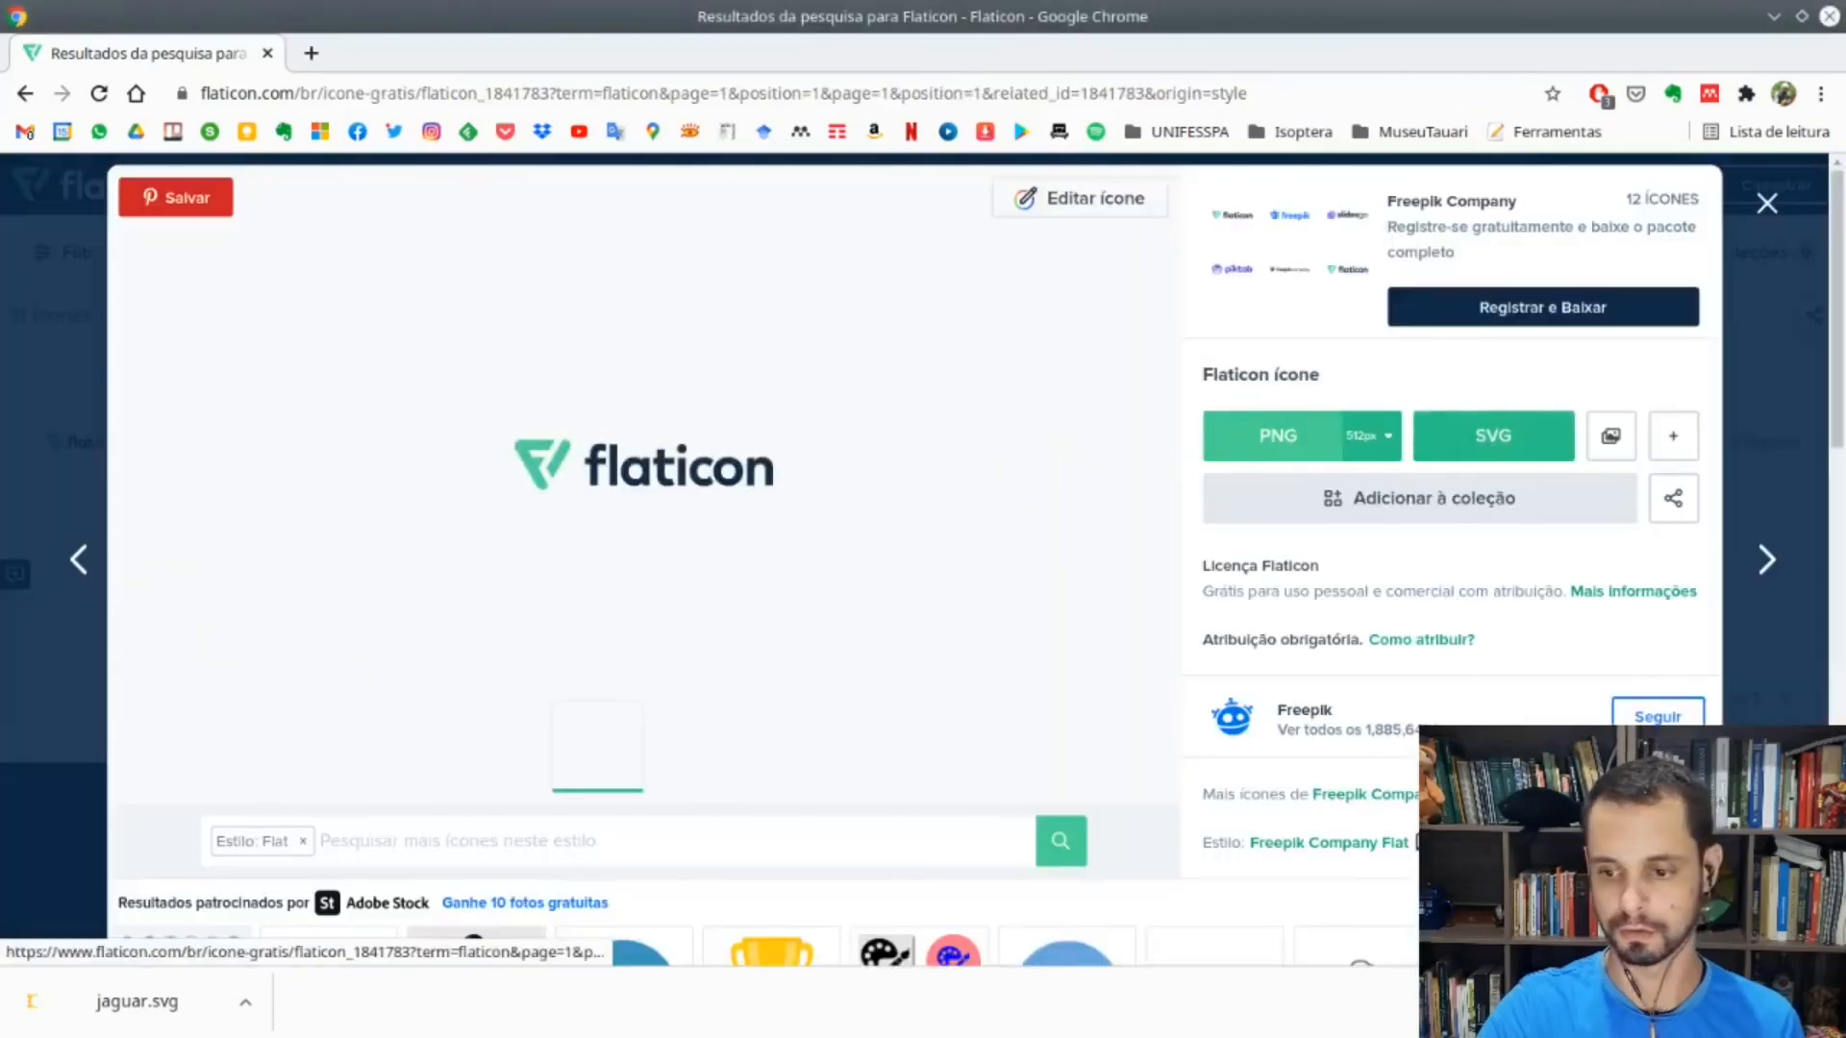
left_click(1493, 435)
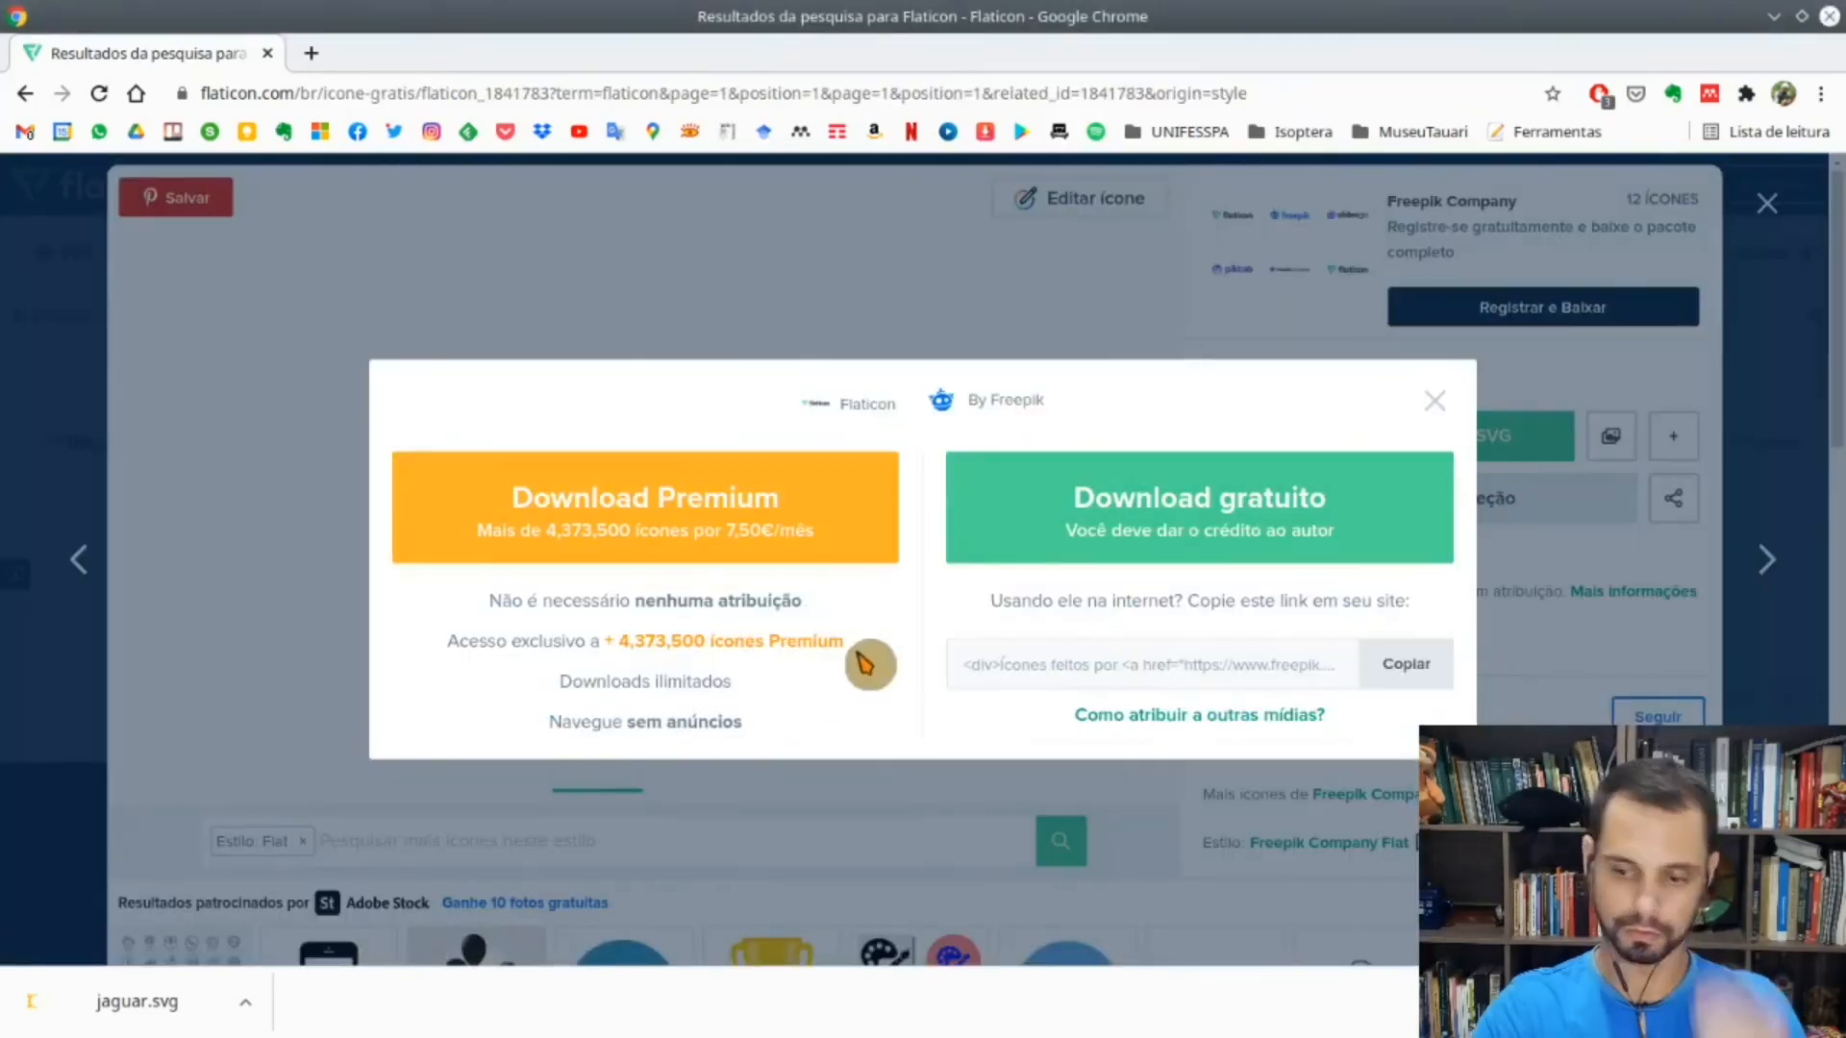
left_click(1057, 510)
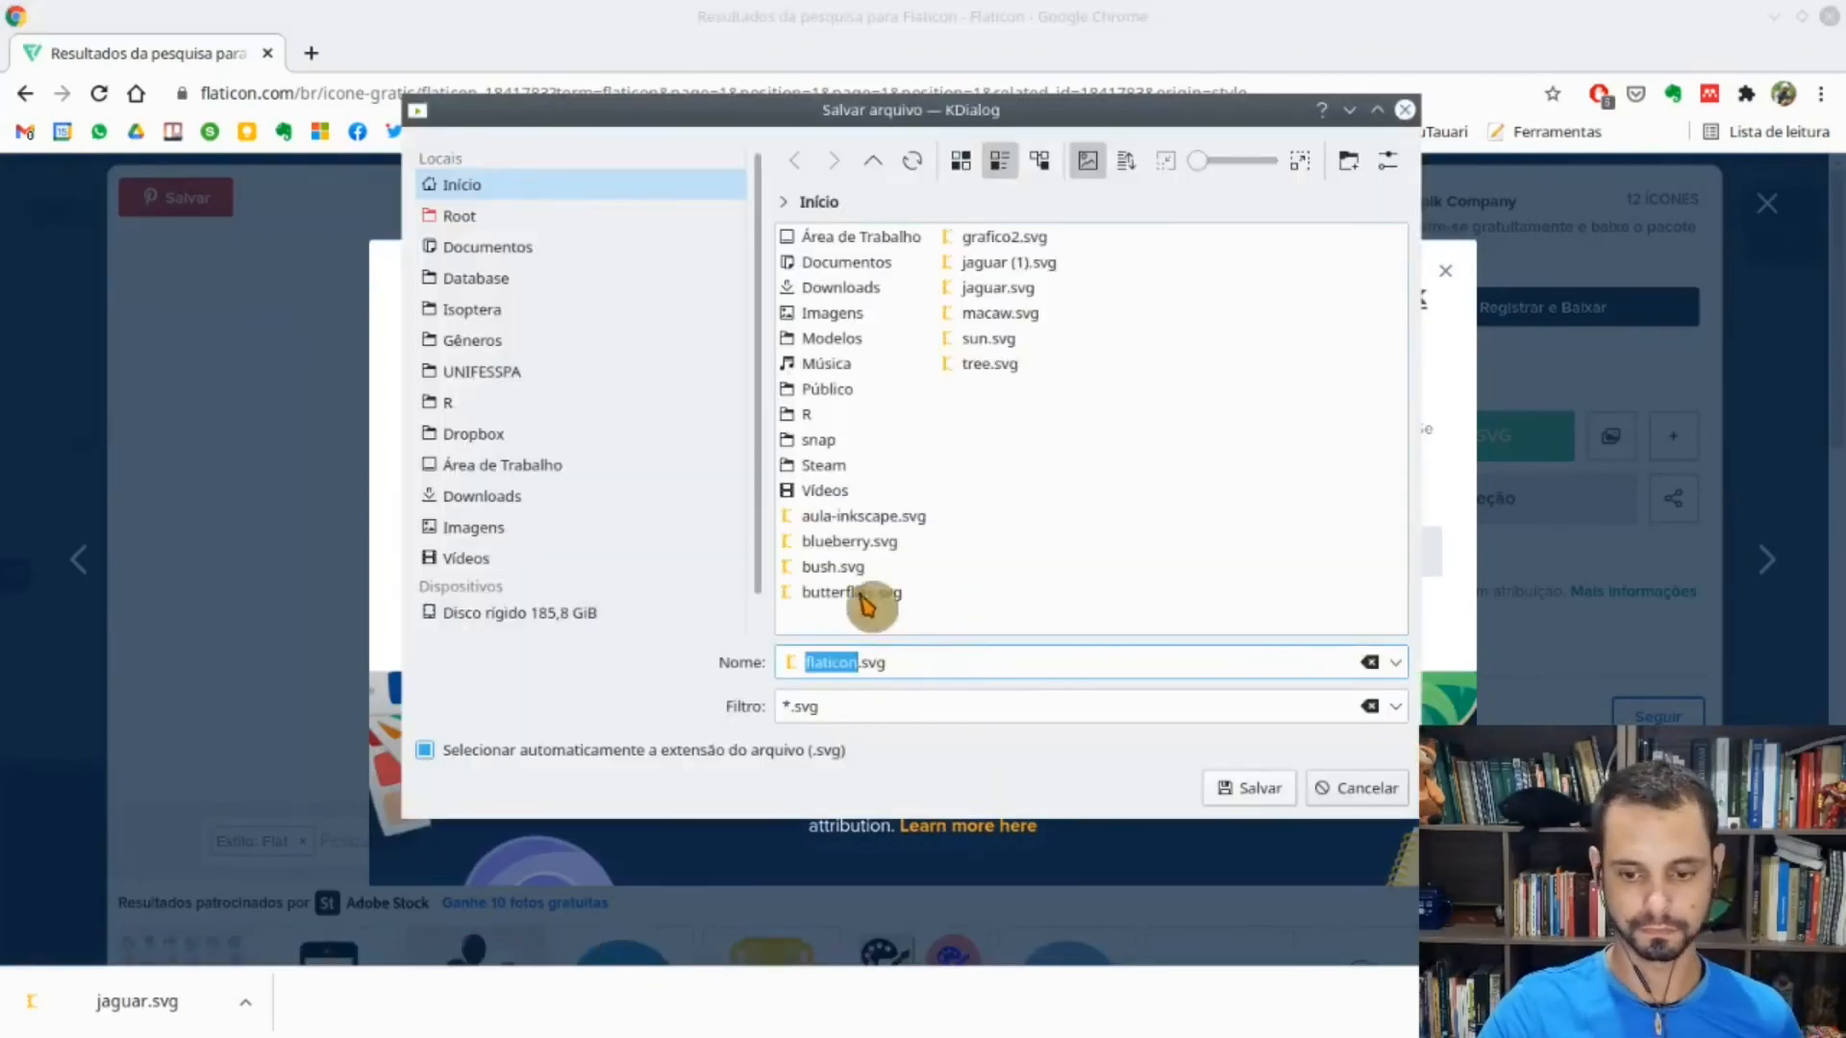
left_click(1267, 794)
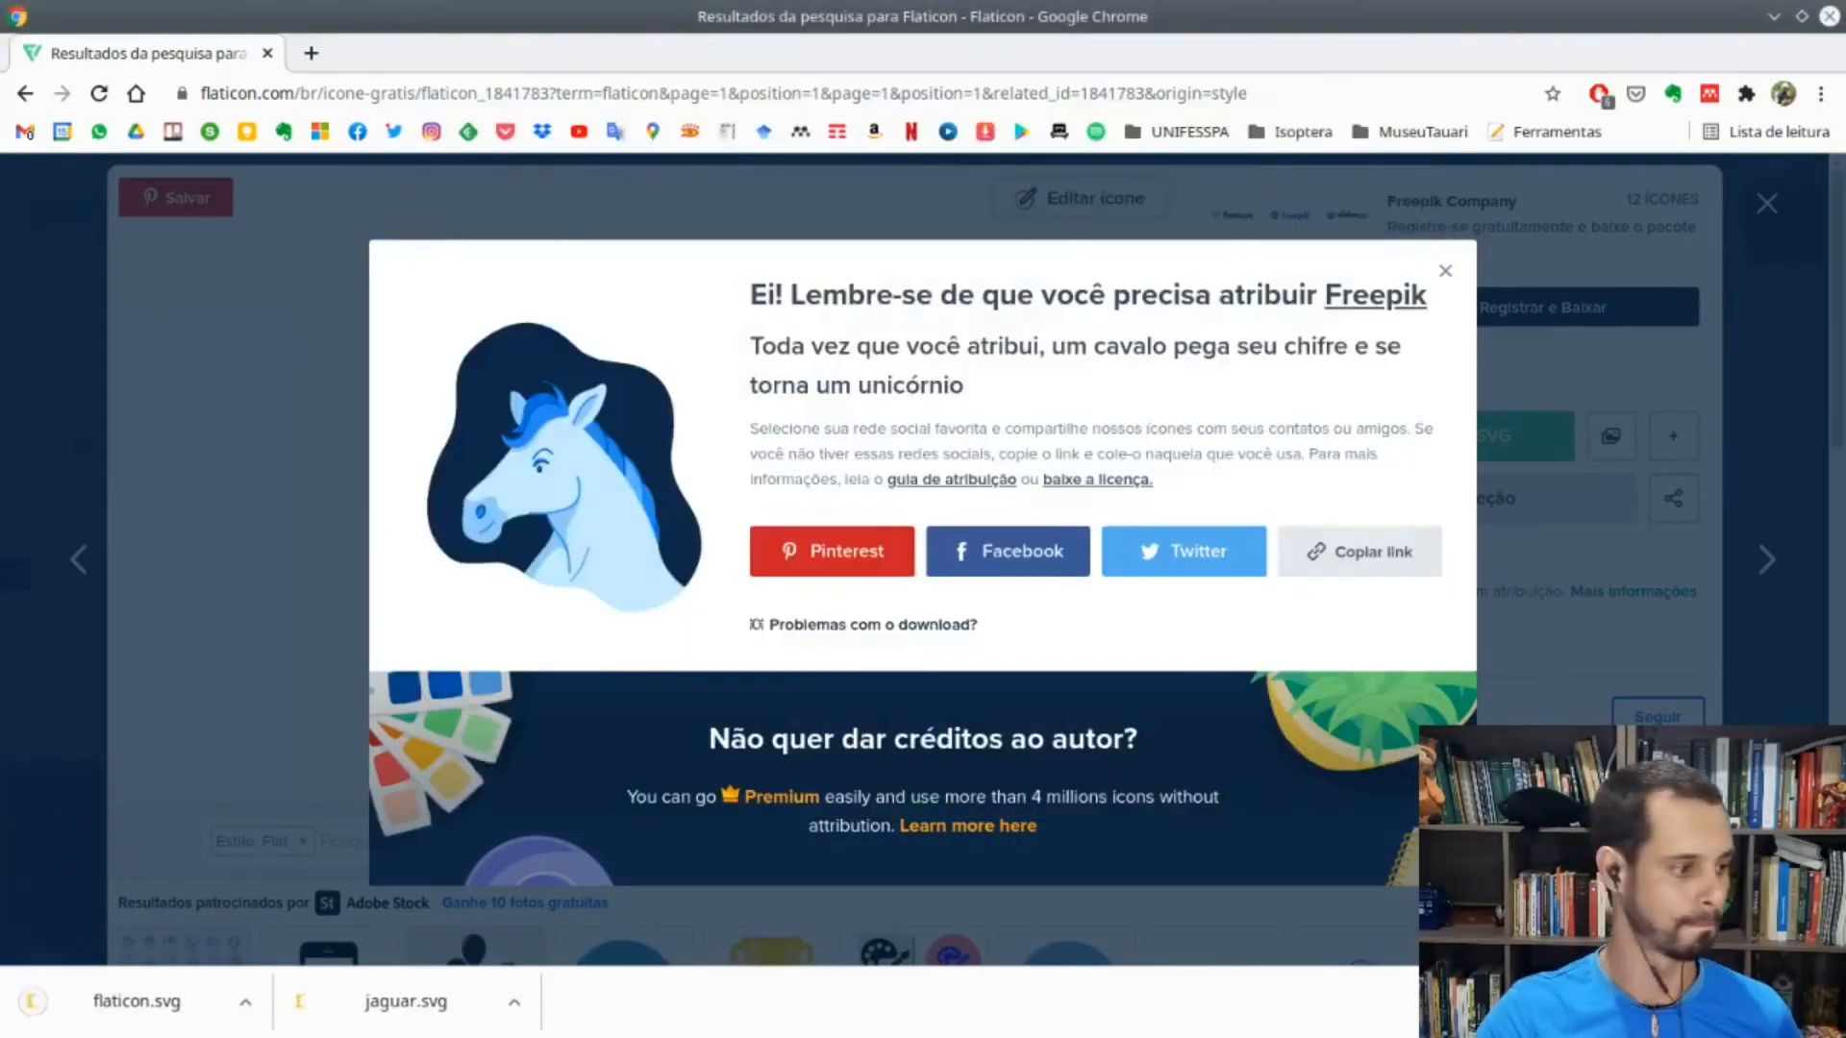
- Switch back to LibreOffice Impress and insert the downloaded flaticon.svg logo on the "Desenho fofíneo" slide
key("alt+Tab")
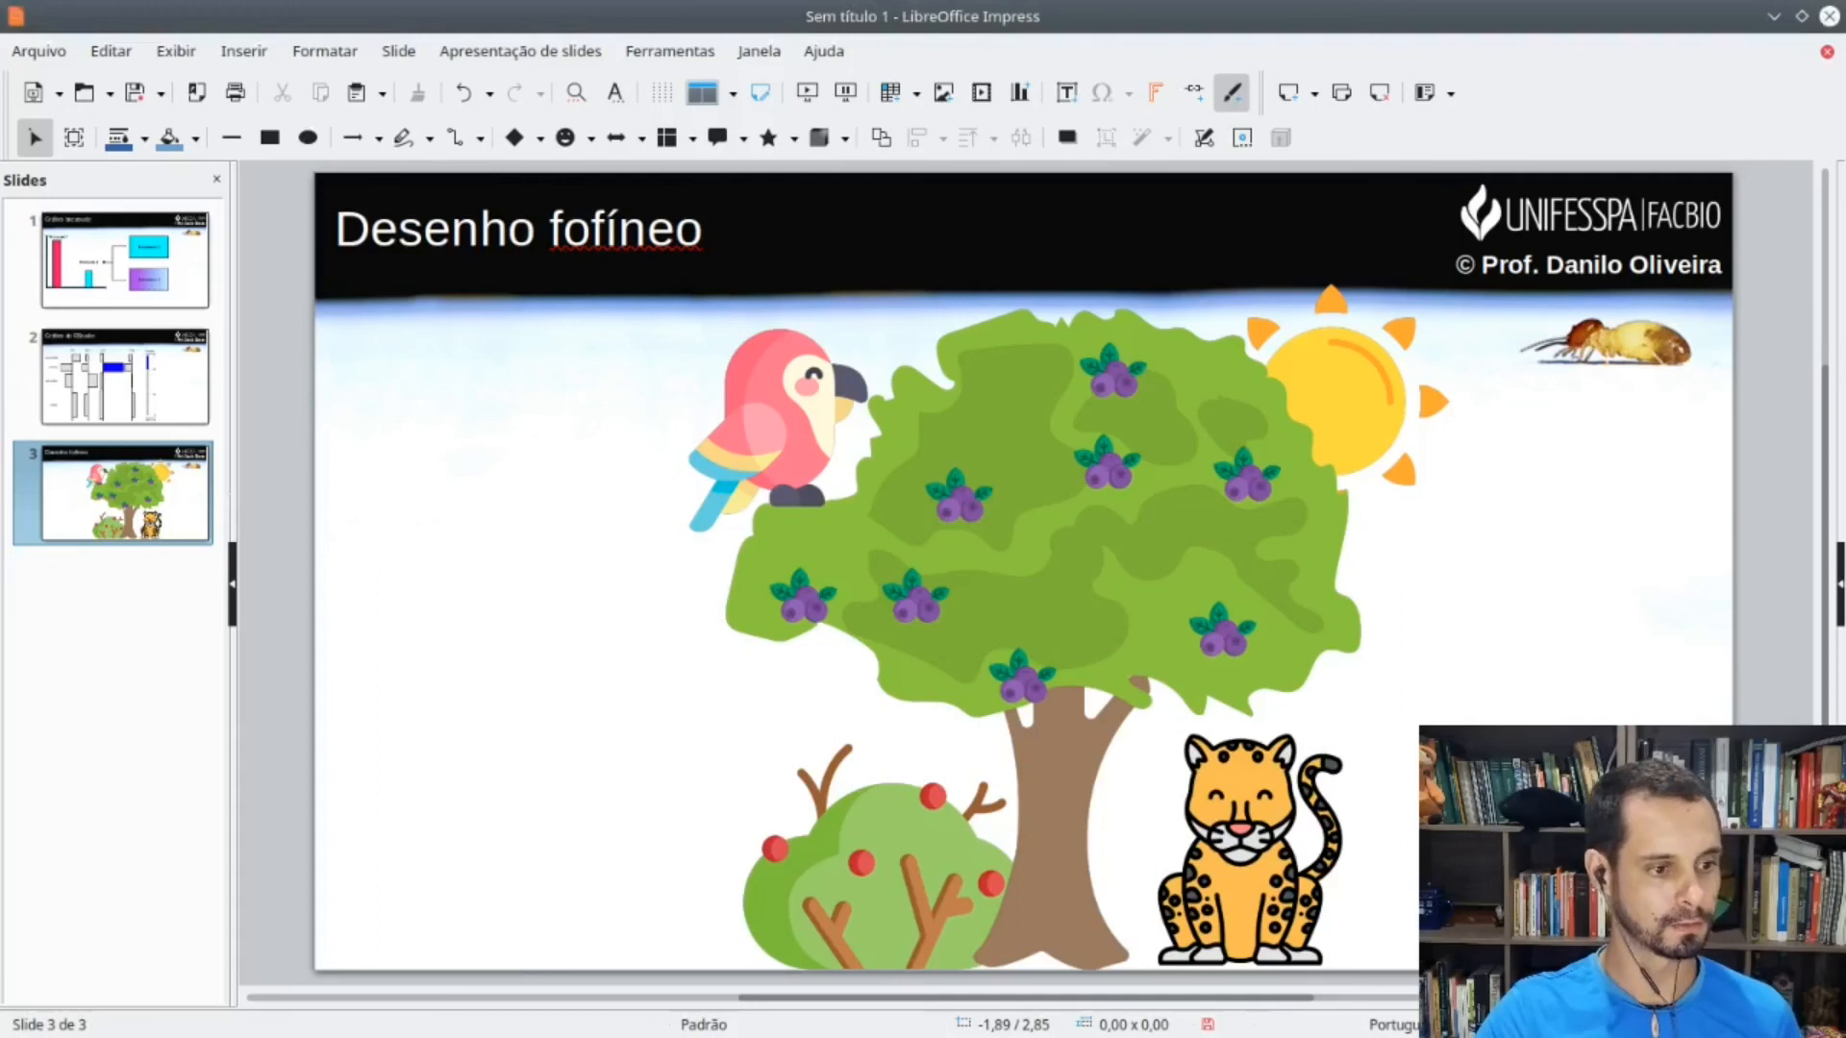
left_click_drag(0, 577, 534, 634)
left_click_drag(339, 623, 616, 573)
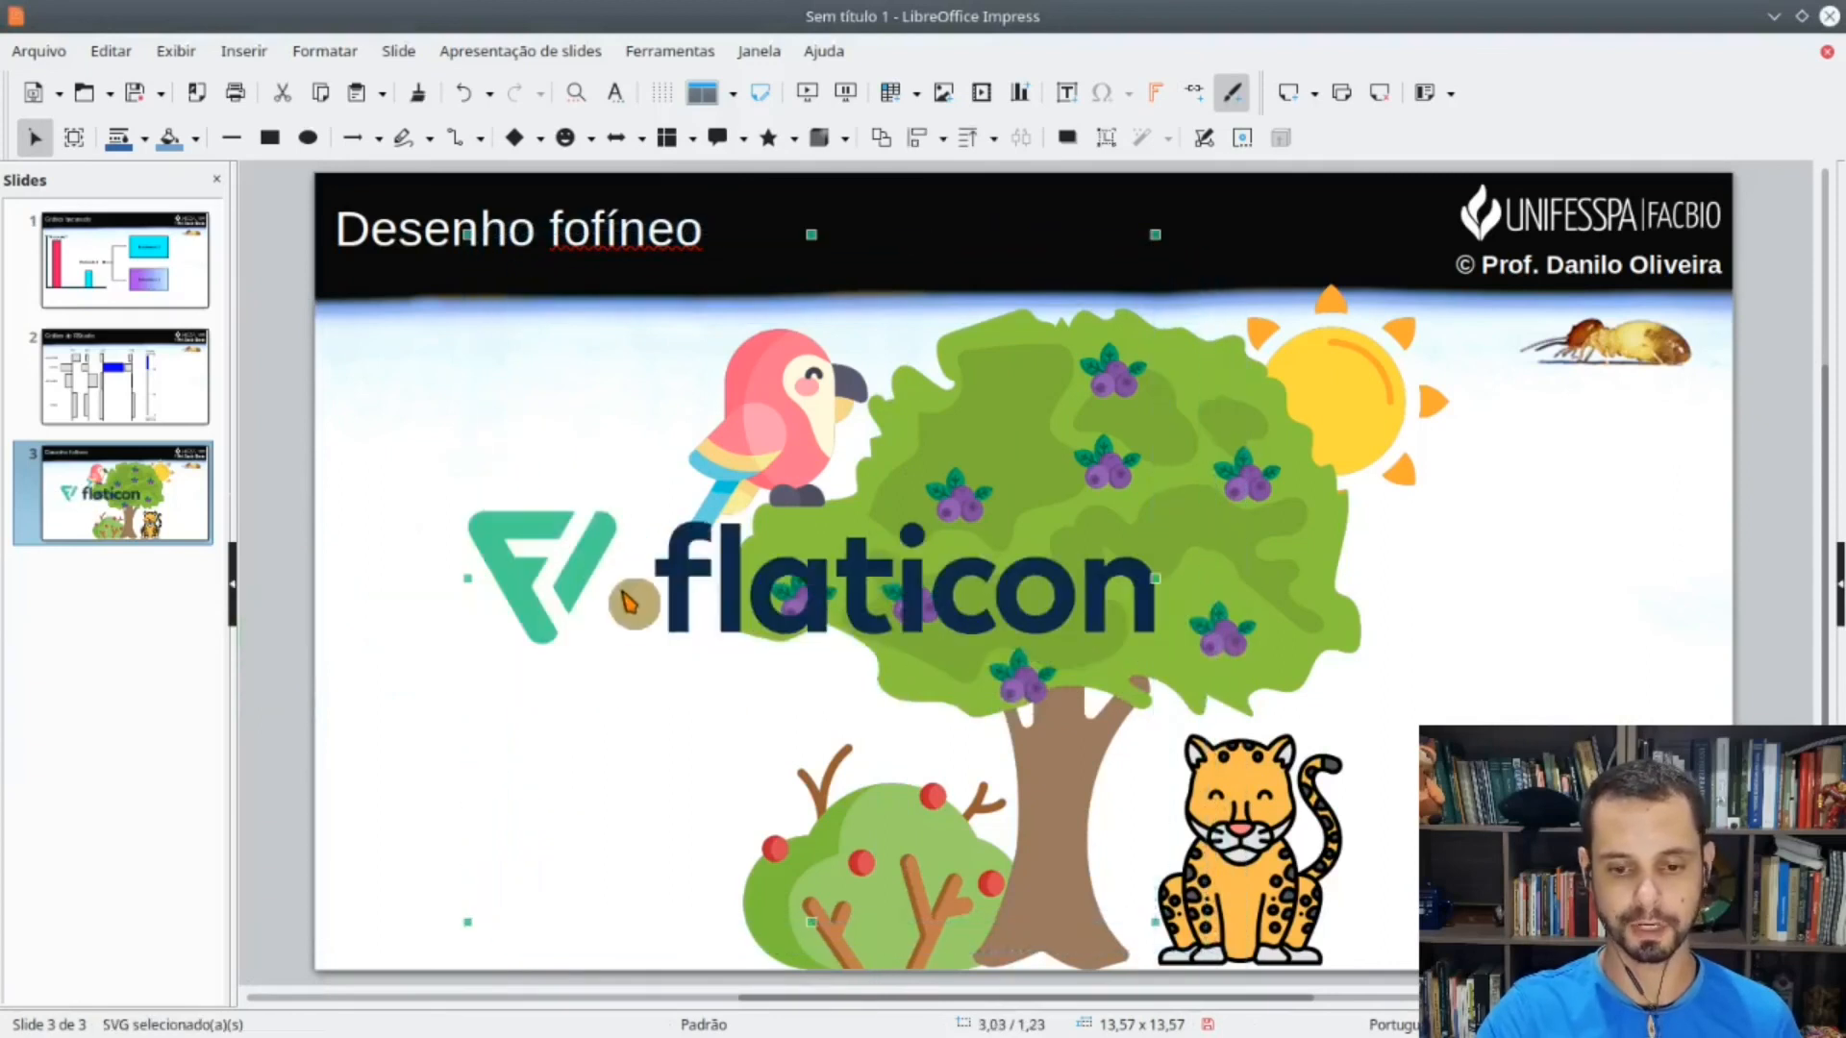
- Crop the empty area above the Flaticon logo, reducing the image height to about 8.60
right_click(577, 577)
left_click(689, 128)
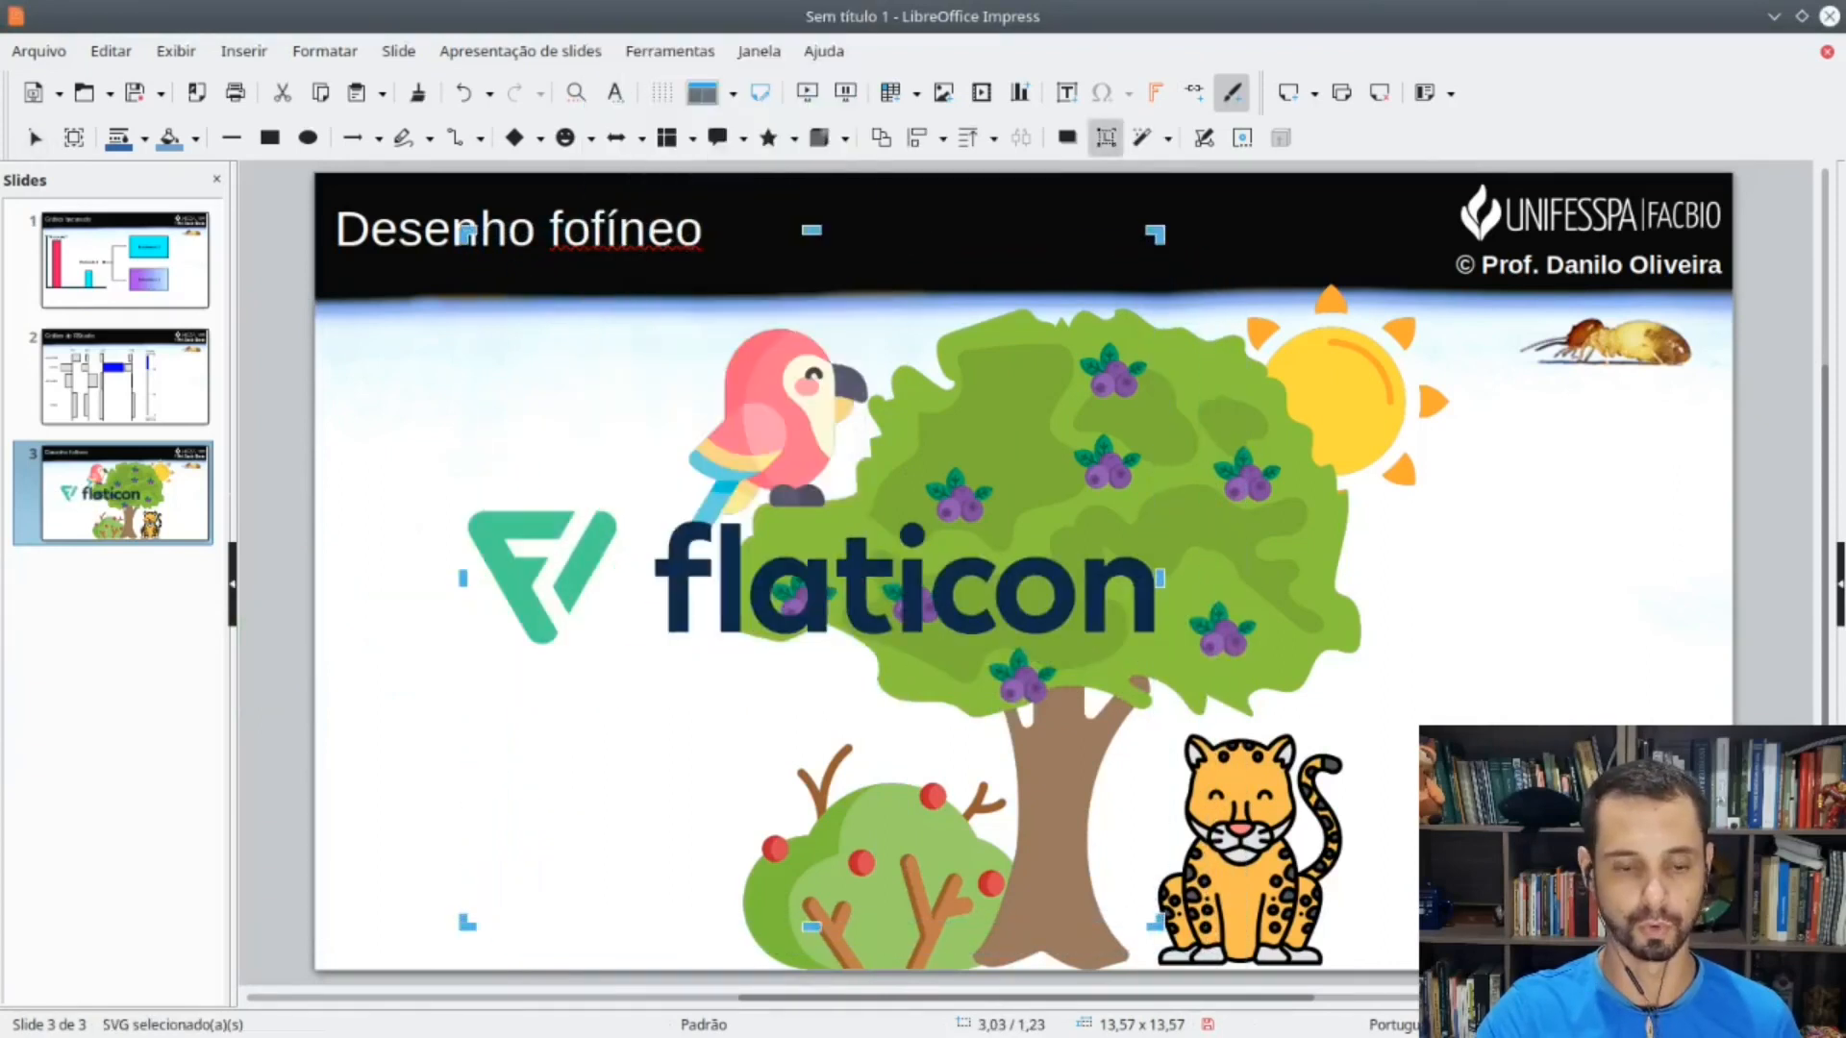
left_click_drag(810, 228, 810, 486)
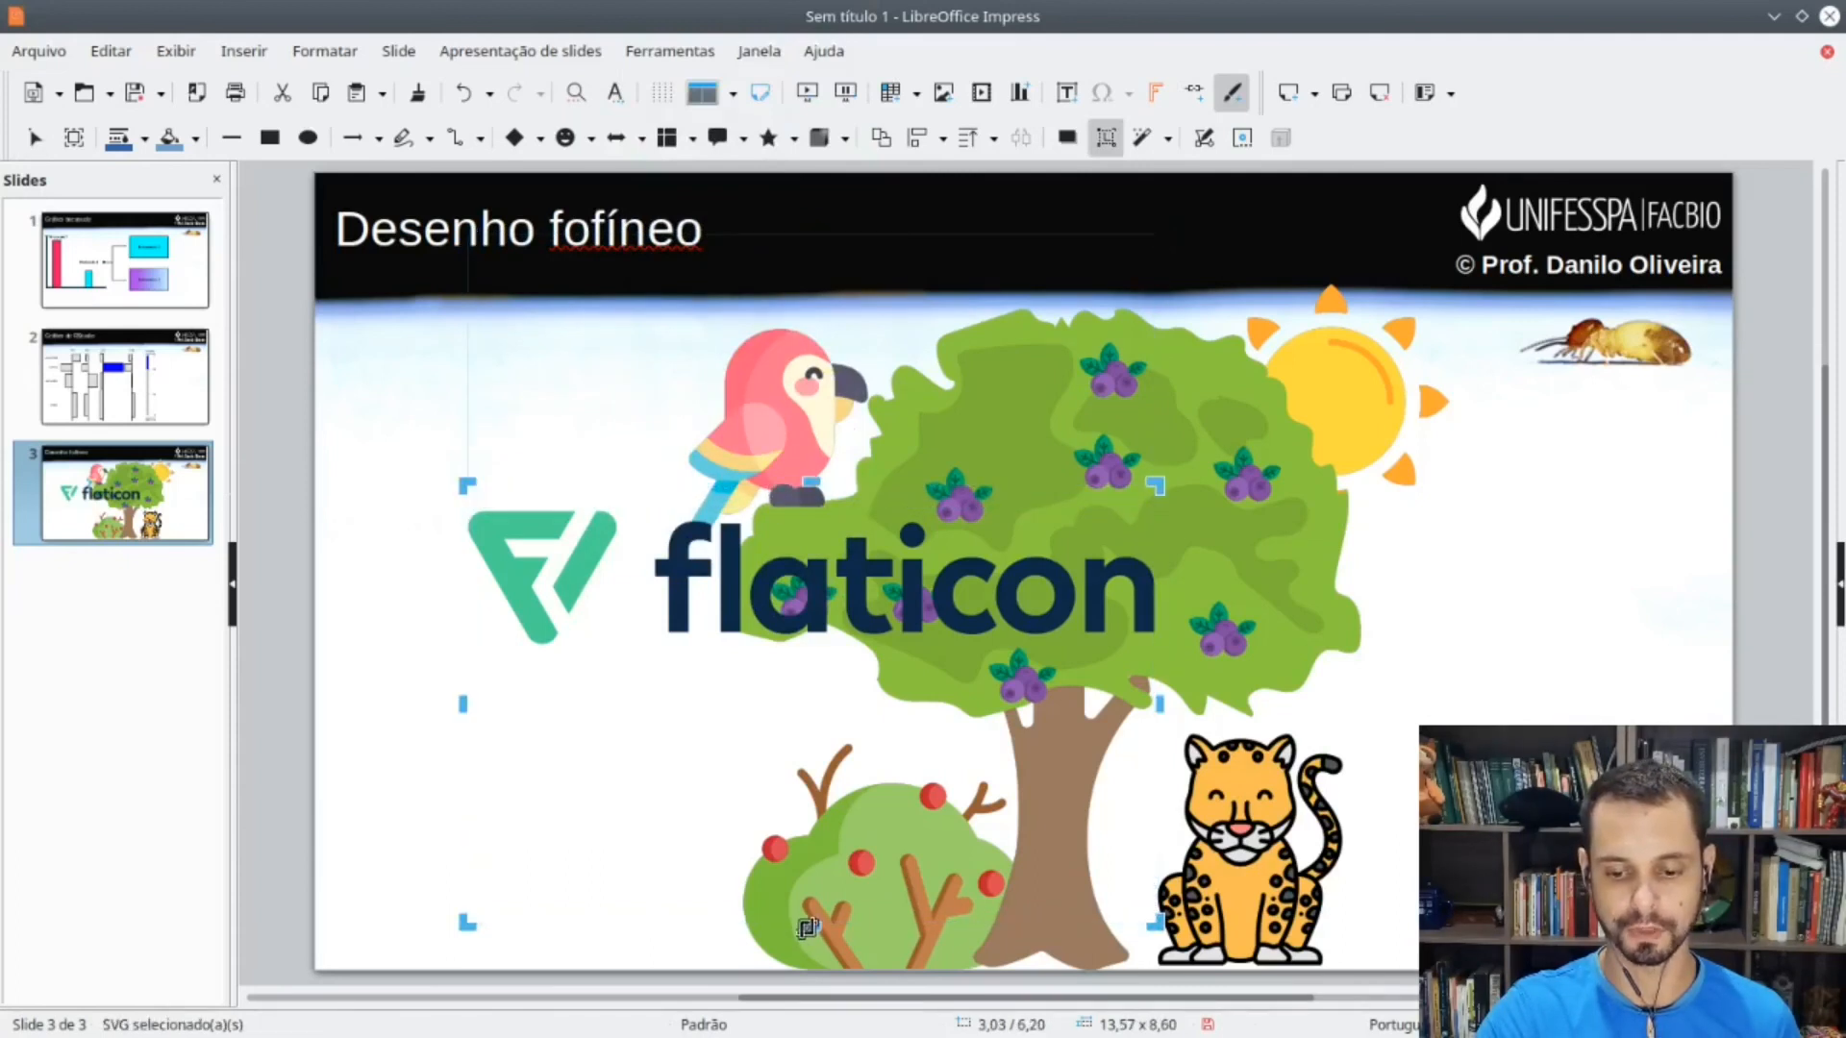